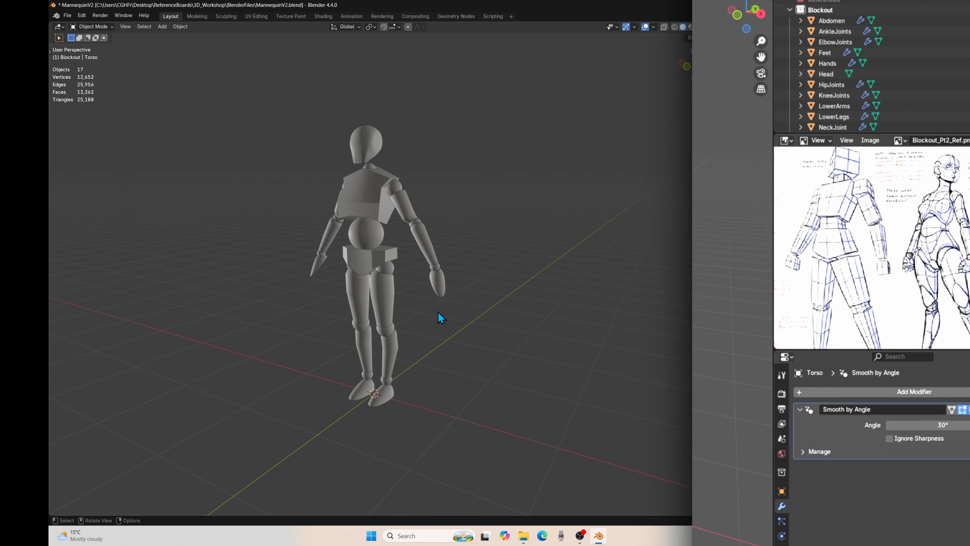
Step: Enlarge the reference image area over the outliner and frame the boxy standing figure in Blockout_Pt2_Ref.png
middle_drag(522, 252, 455, 379)
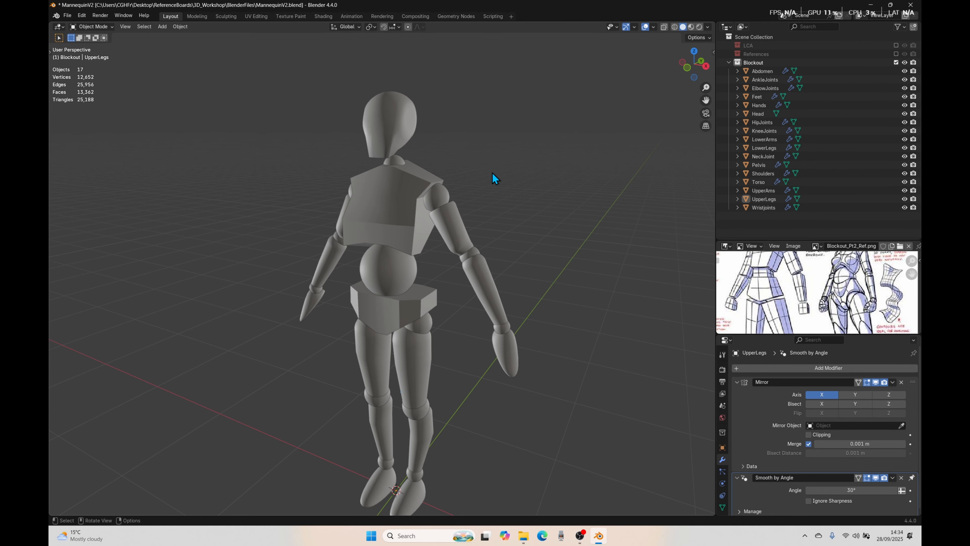
click(356, 239)
click(376, 316)
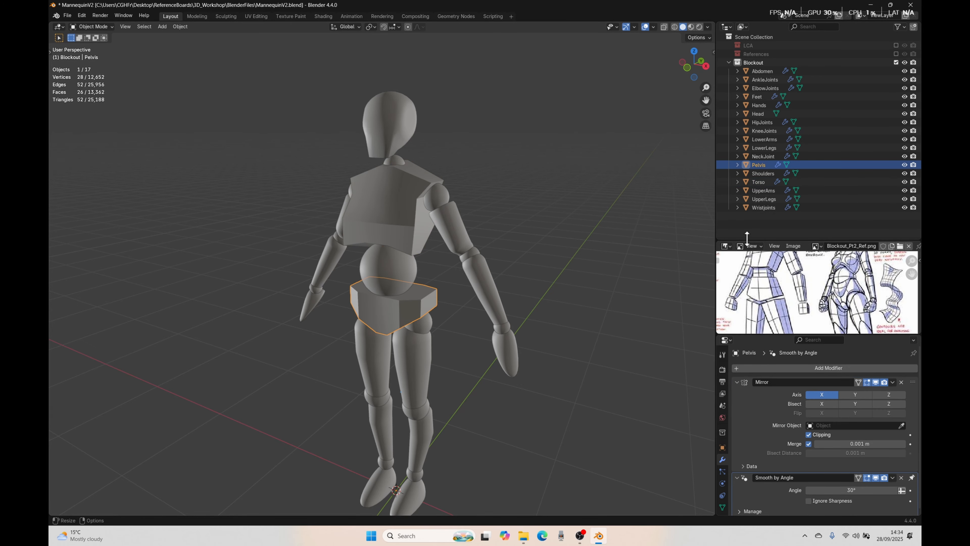
drag(746, 241, 747, 67)
scroll(786, 198, down, 4)
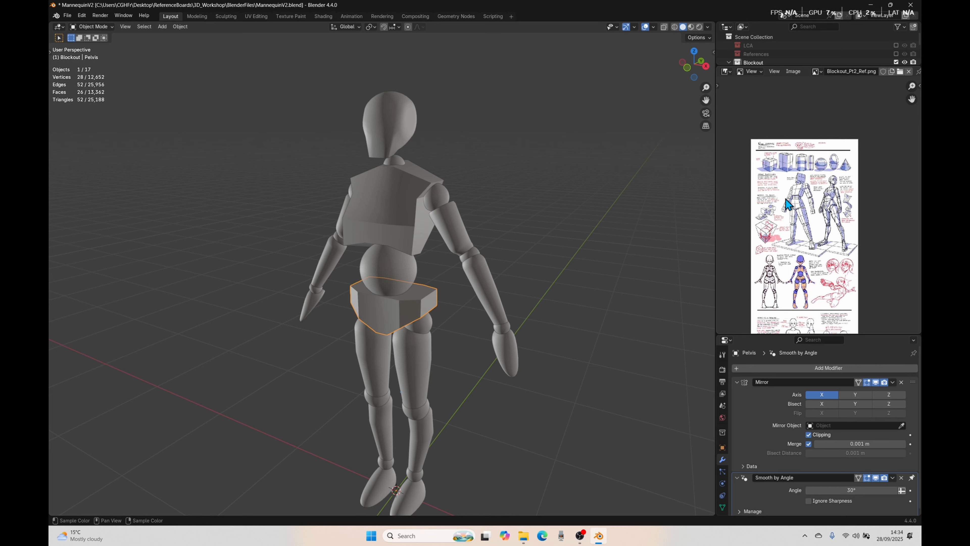
scroll(786, 199, up, 2)
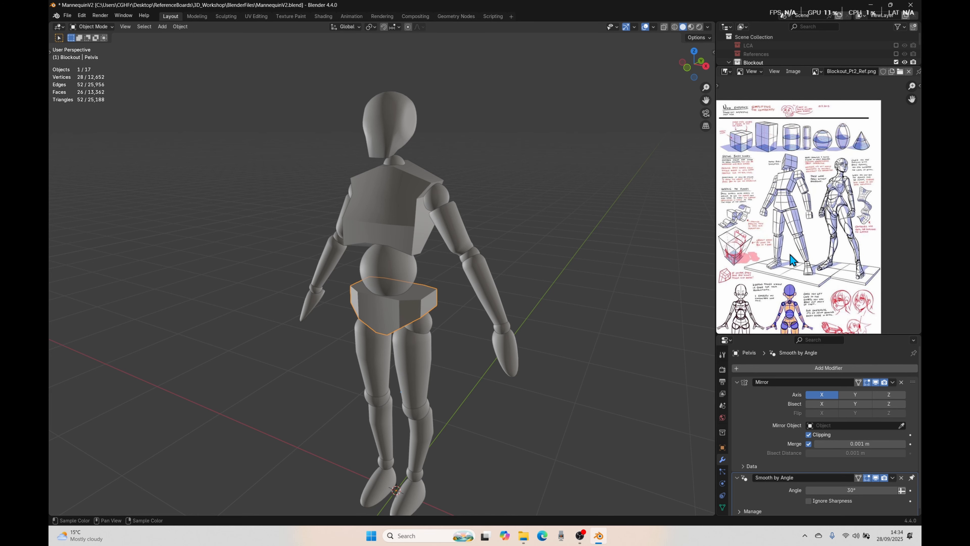
scroll(798, 175, up, 3)
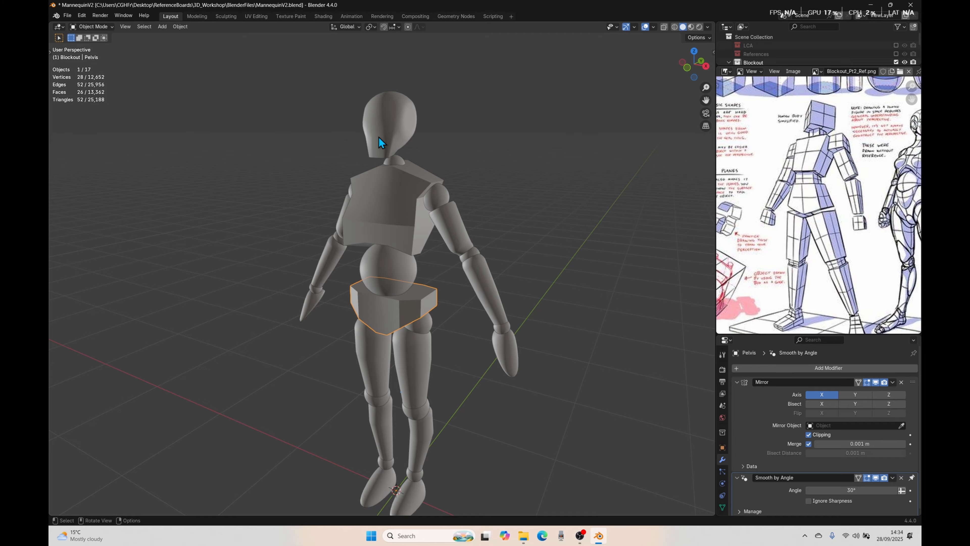
middle_drag(796, 227, 775, 178)
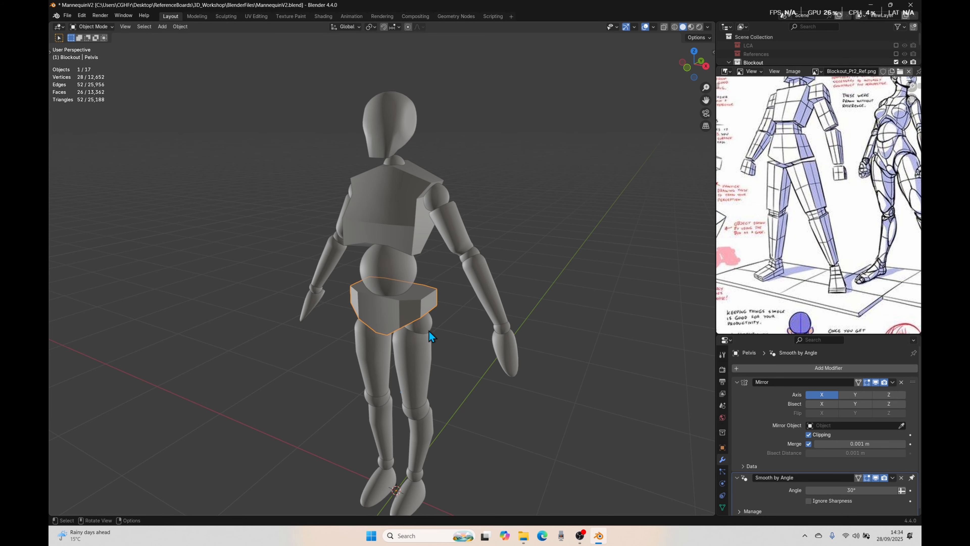
Step: Examine the mannequin's separate parts by selecting the torso, the shoulders and the abdomen one after another
click(411, 226)
middle_drag(481, 322, 483, 349)
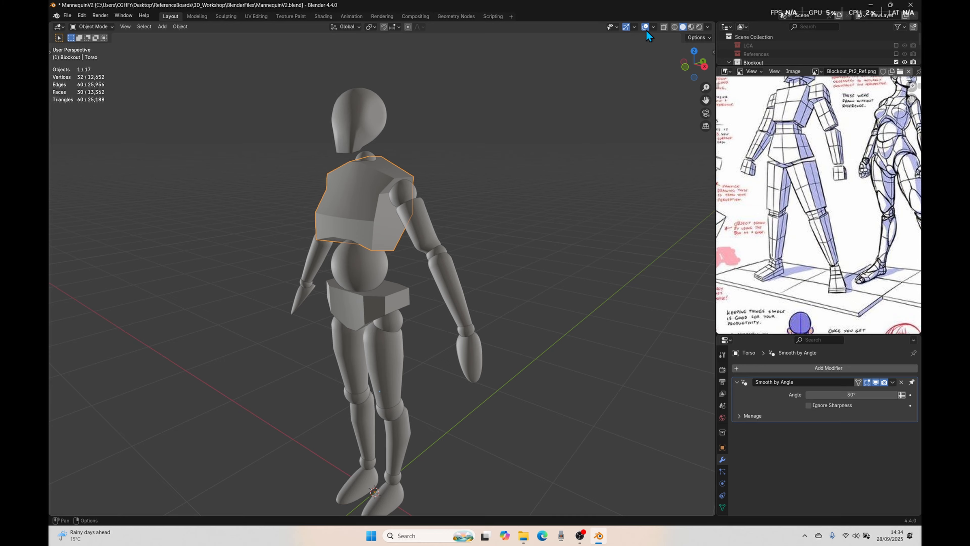
click(652, 27)
click(382, 132)
click(409, 176)
click(418, 209)
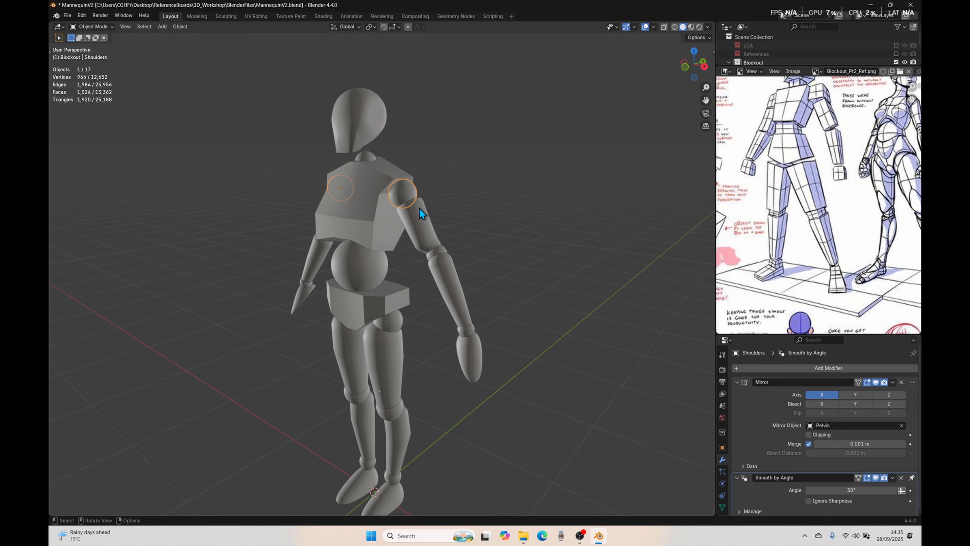
click(383, 267)
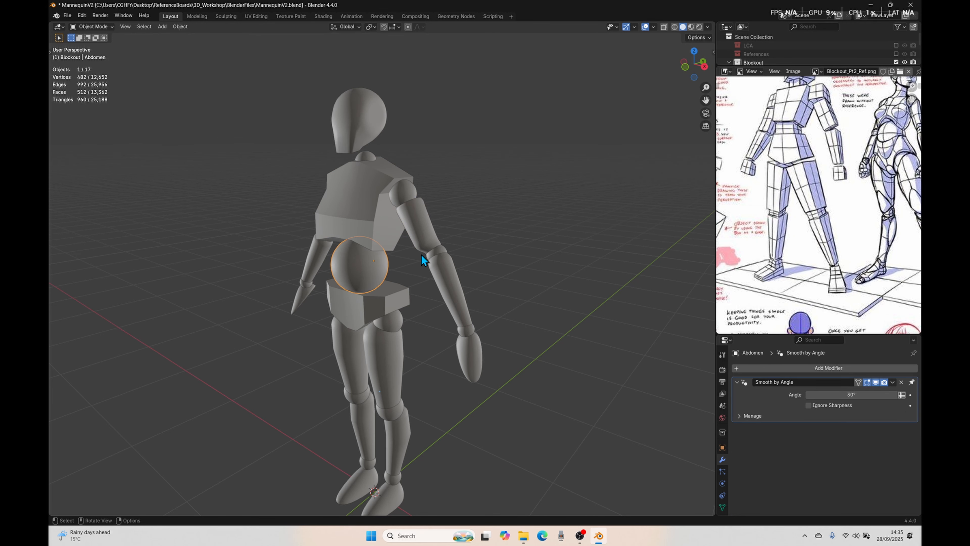
Step: Inspect the shoulder joint's mesh in Edit Mode from behind, and return to Object Mode with the full mannequin in view
click(406, 188)
key(Tab)
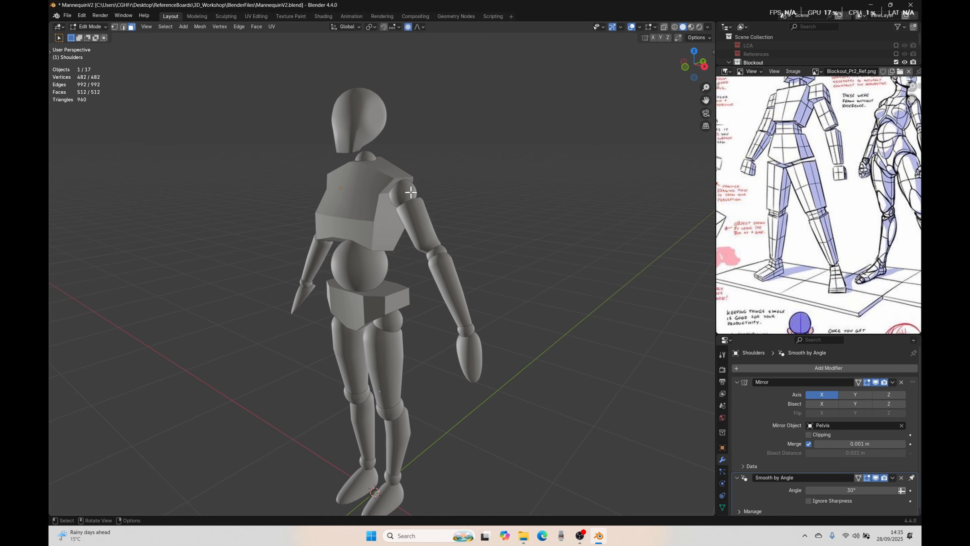
middle_drag(264, 282, 279, 304)
scroll(460, 248, up, 3)
middle_drag(460, 247, 385, 329)
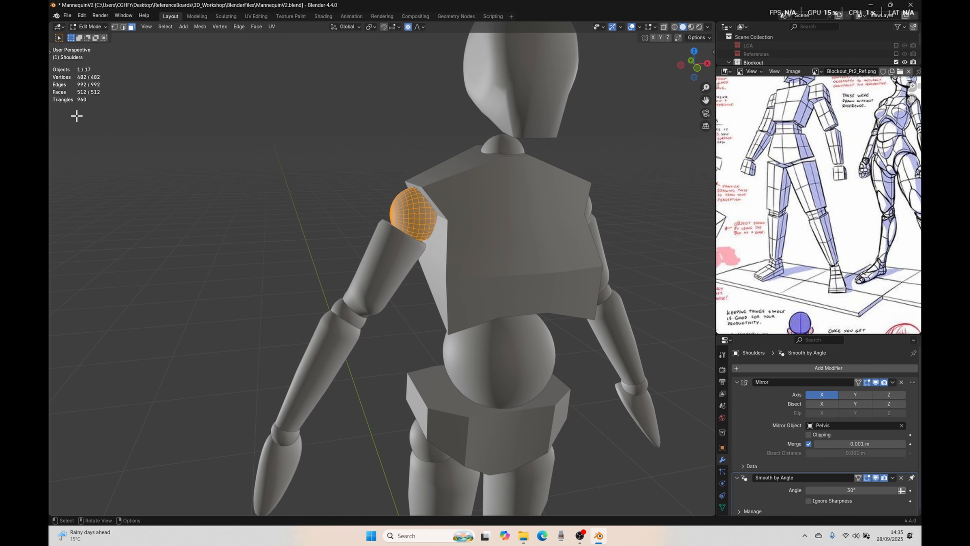
scroll(596, 218, down, 2)
scroll(95, 245, up, 3)
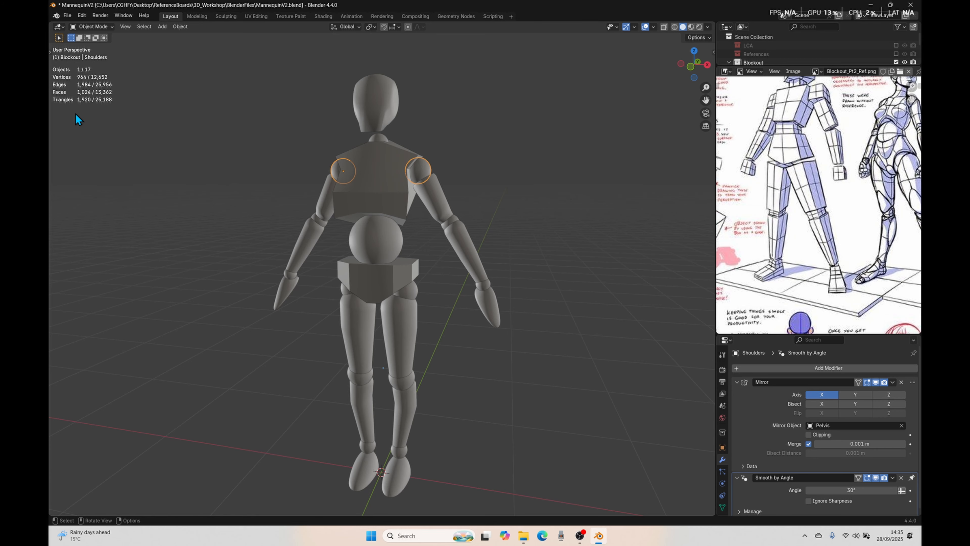
Step: Examine the reference sheet's detailed standing figure and the simplified front-view figures with coloured joints
key(Home)
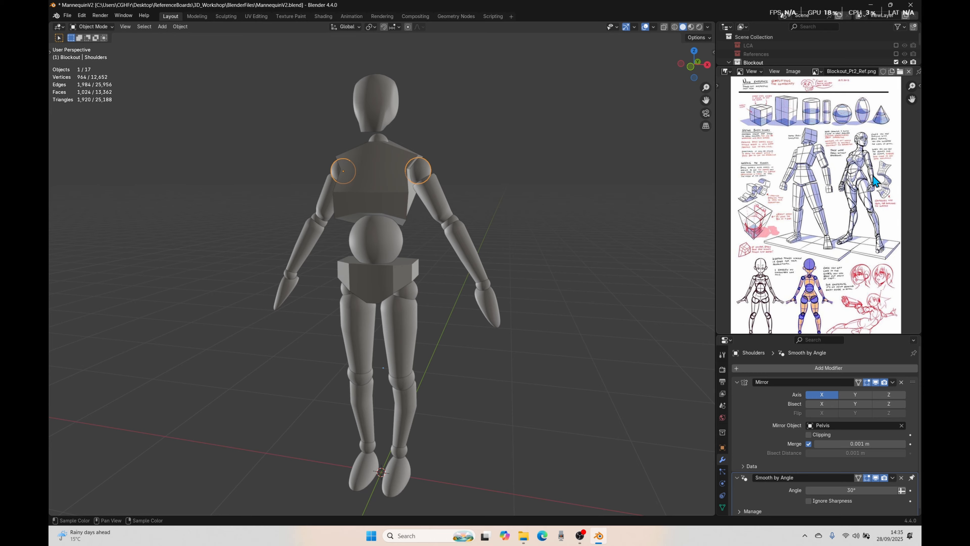
scroll(826, 219, up, 2)
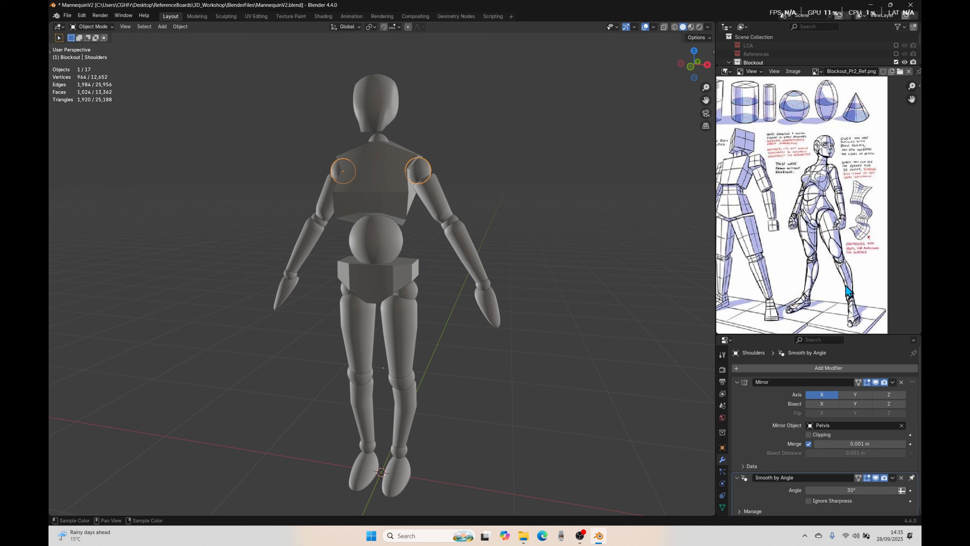
scroll(803, 318, down, 3)
scroll(827, 223, up, 2)
middle_drag(785, 301, 829, 271)
scroll(824, 214, up, 3)
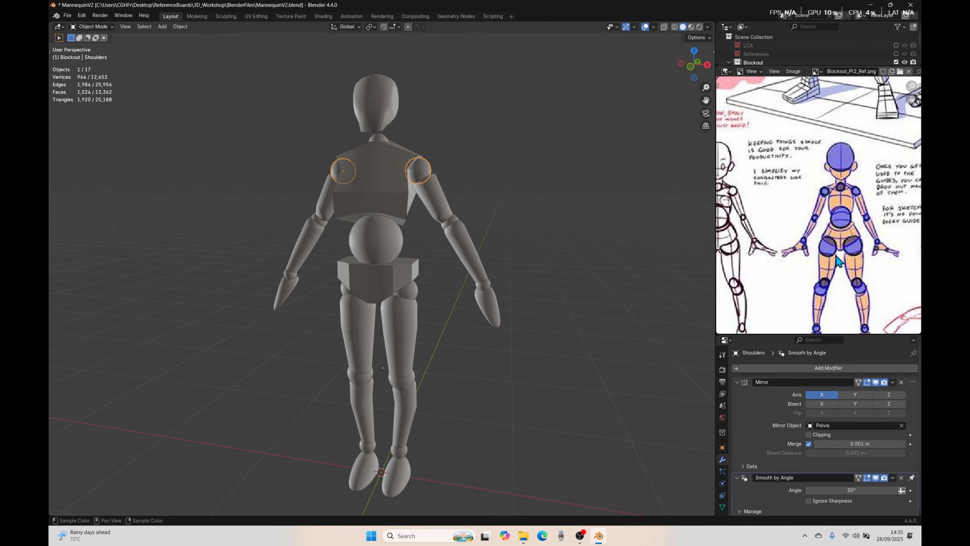
mouse_move(793, 249)
middle_down()
mouse_move(841, 184)
mouse_move(838, 200)
middle_up()
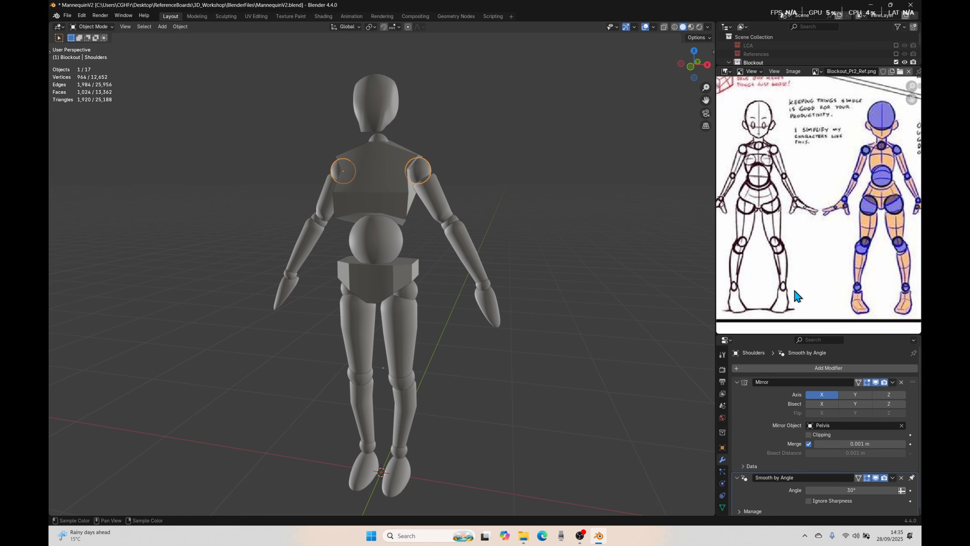
Step: Enlarge the Properties editor over the reference image to show the shoulders' whole modifier stack
drag(758, 334, 747, 194)
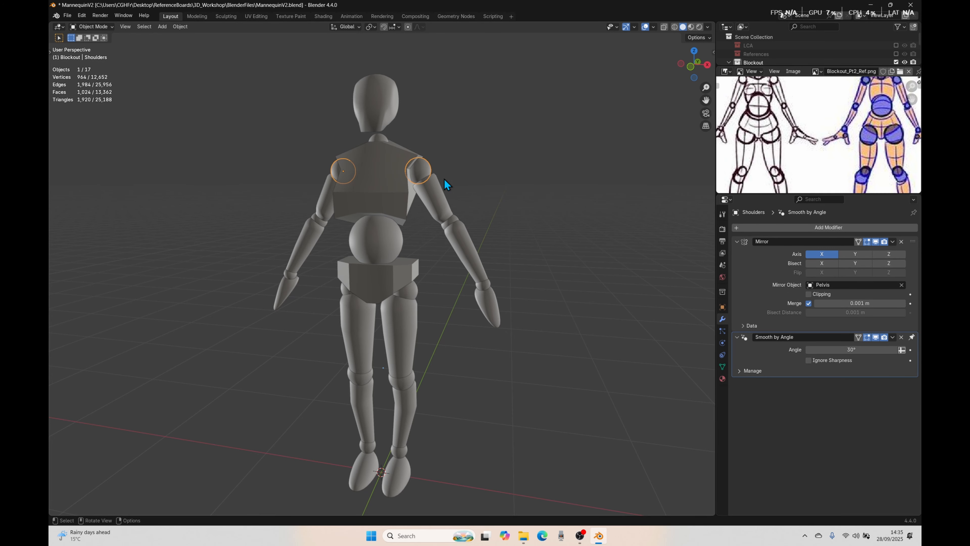
click(511, 267)
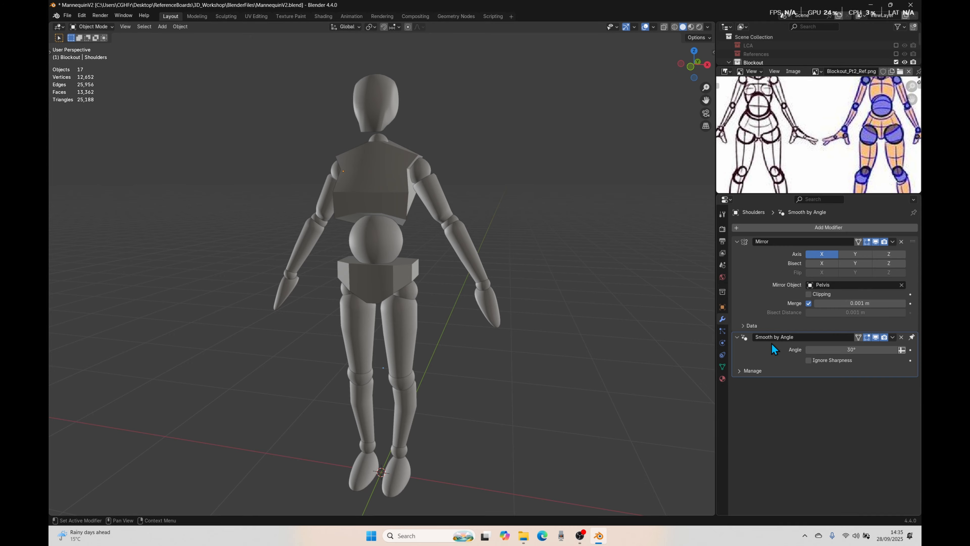
click(426, 177)
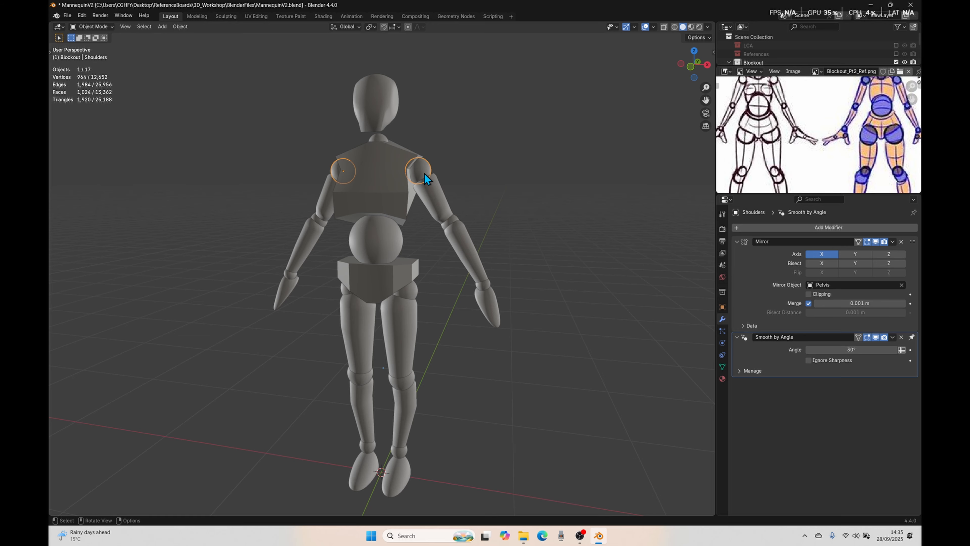
right_click(425, 174)
click(596, 371)
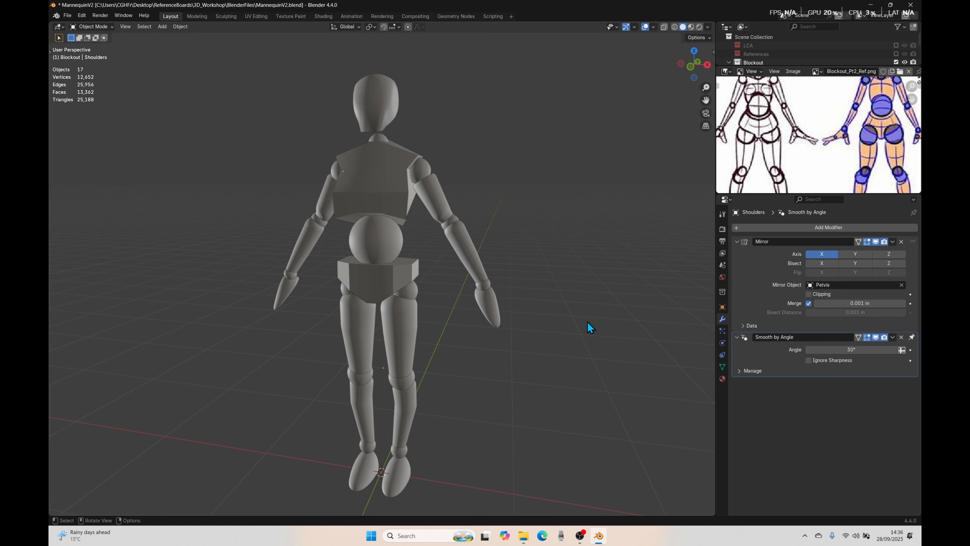
Step: Add a Subdivision Surface modifier to the torso and check its original cage in Edit Mode
click(385, 204)
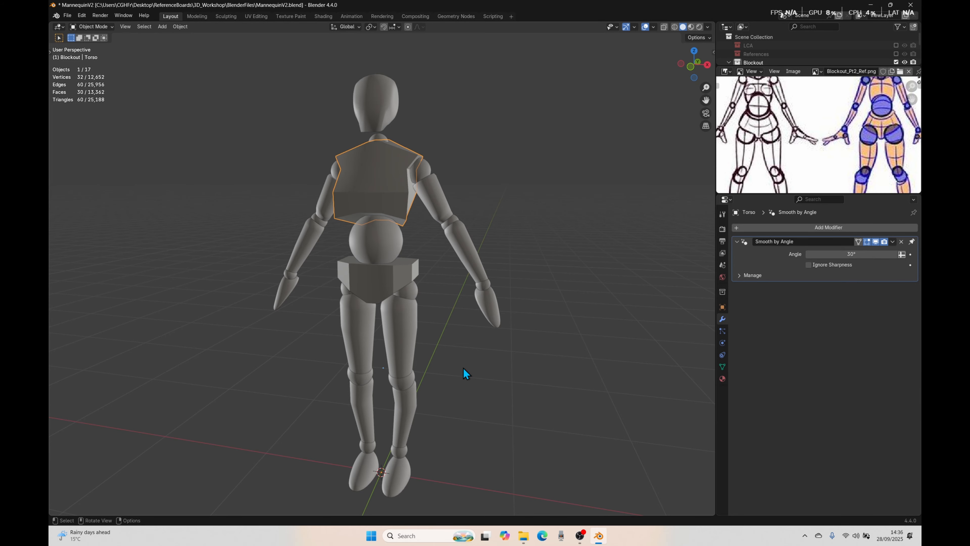
click(771, 226)
mouse_move(769, 227)
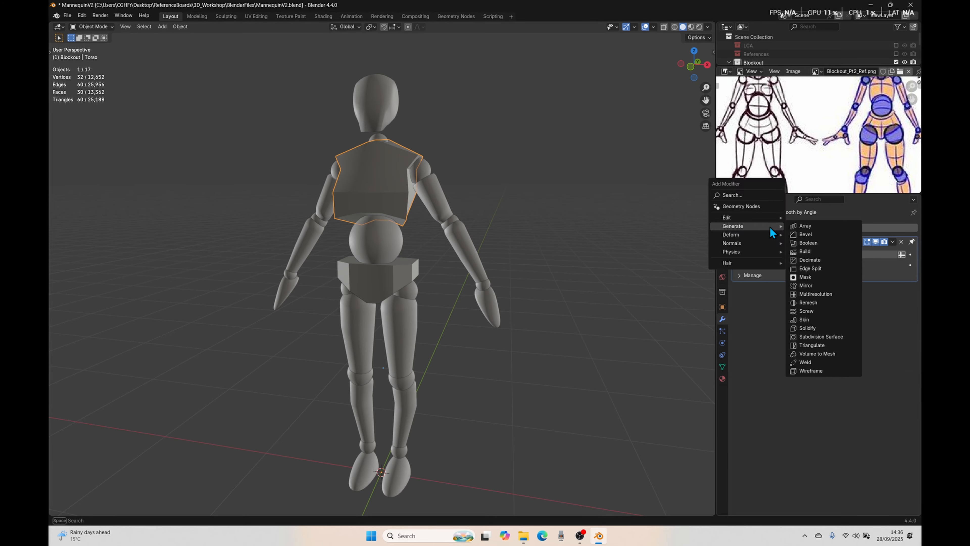
click(840, 339)
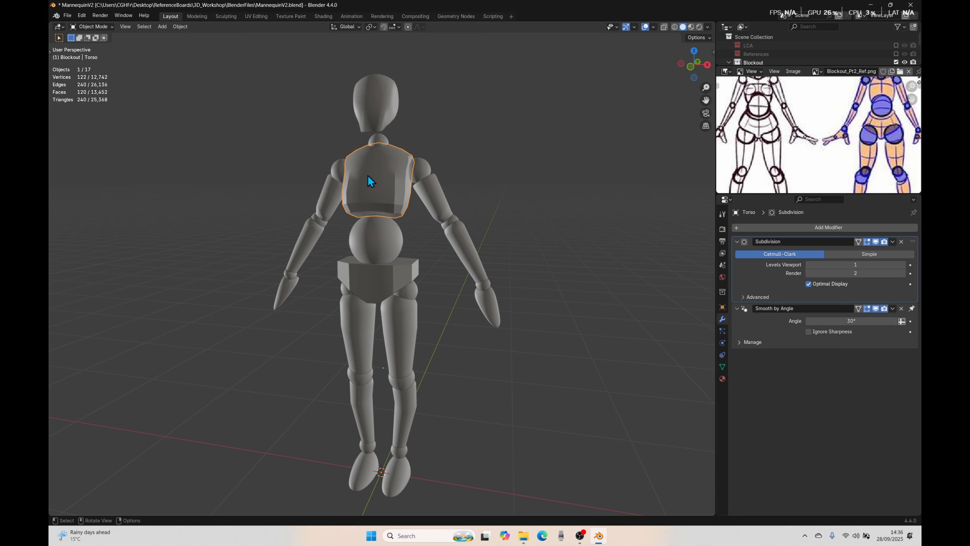
key(Tab)
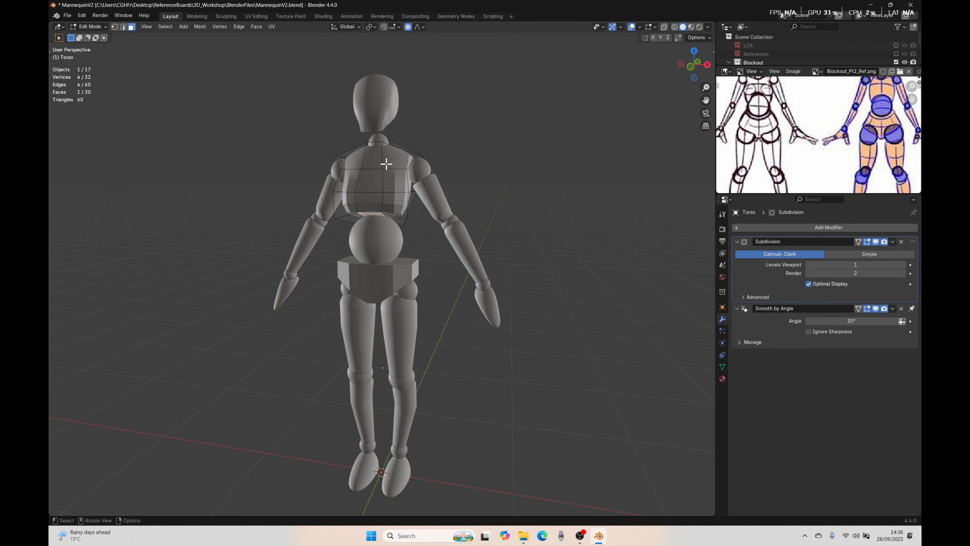
key(Tab)
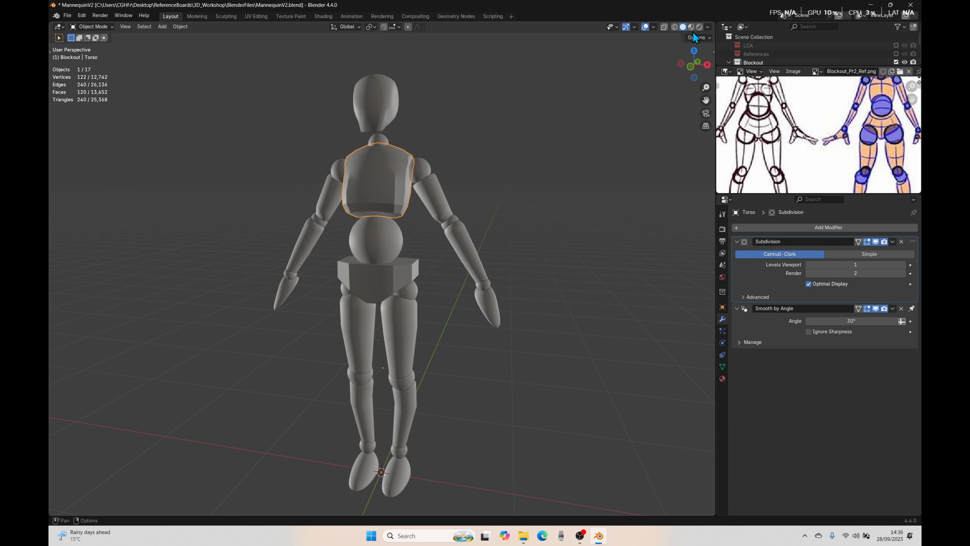
Step: Enable Shadow, Depth of Field and Cavity in the viewport shading, set the cavity type to Both and raise the World Space cavity strength
click(707, 27)
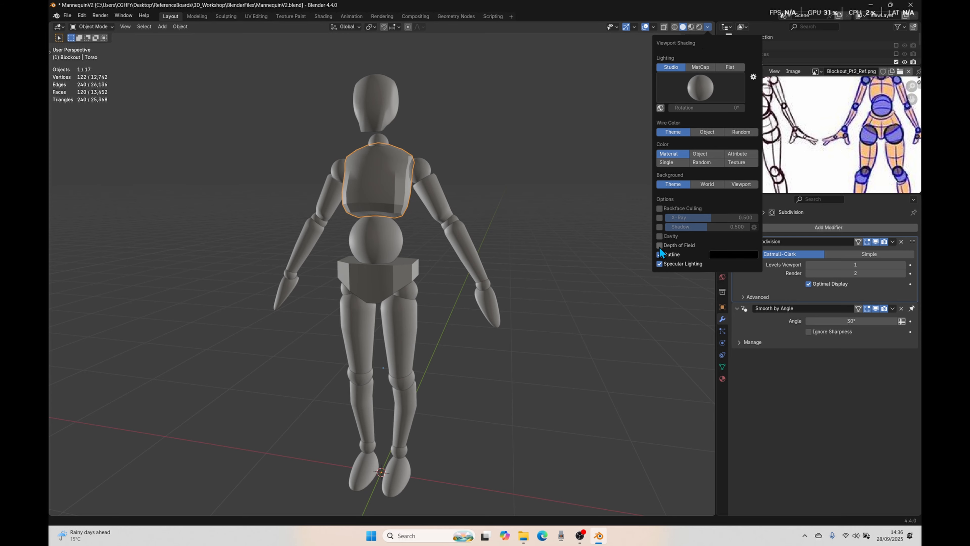
click(660, 236)
click(660, 227)
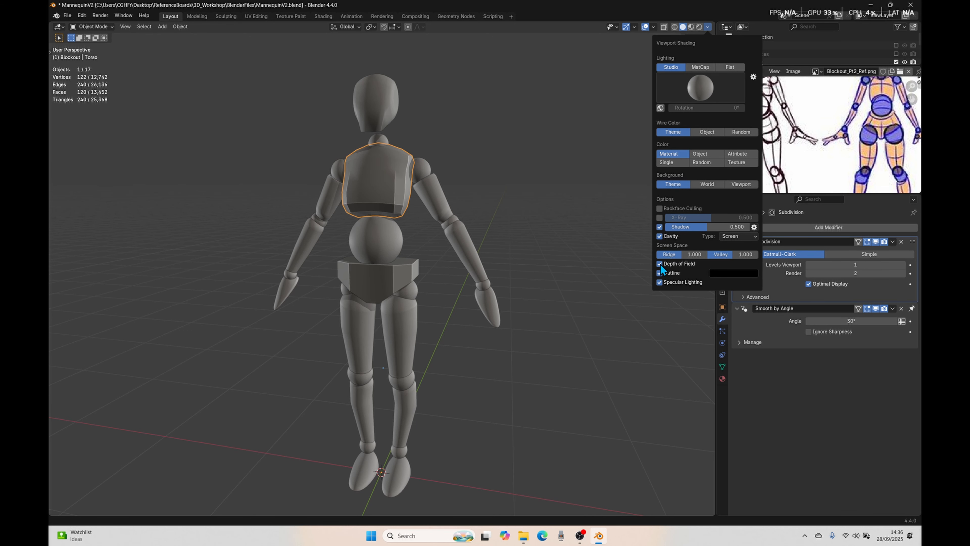
click(745, 234)
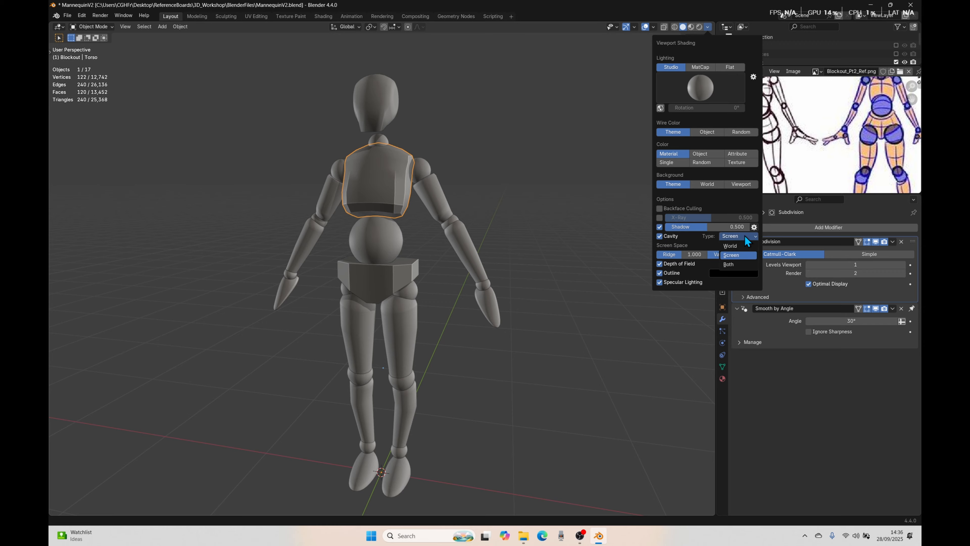
click(732, 263)
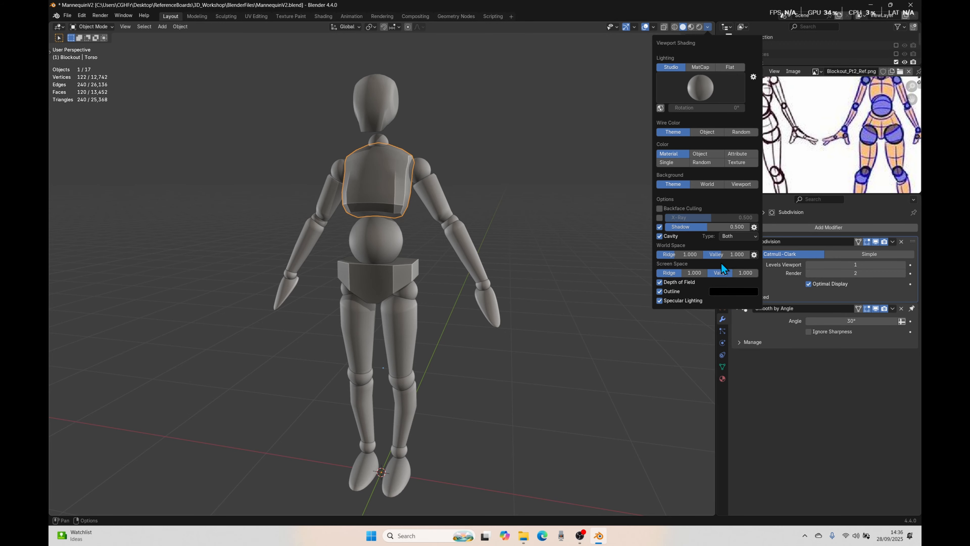
drag(677, 257, 751, 257)
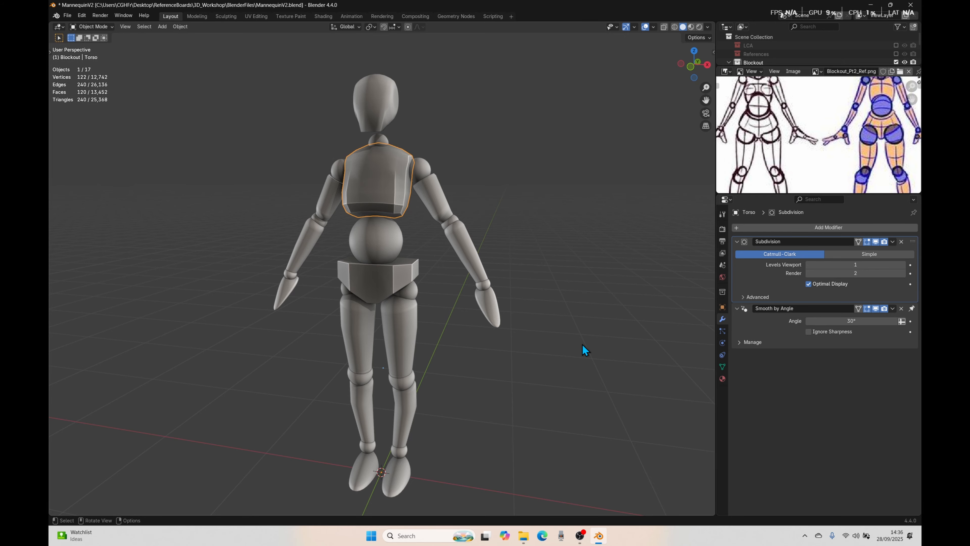
Step: Remove the Smooth by Angle modifier from the torso and view the result from the front side
scroll(537, 287, up, 3)
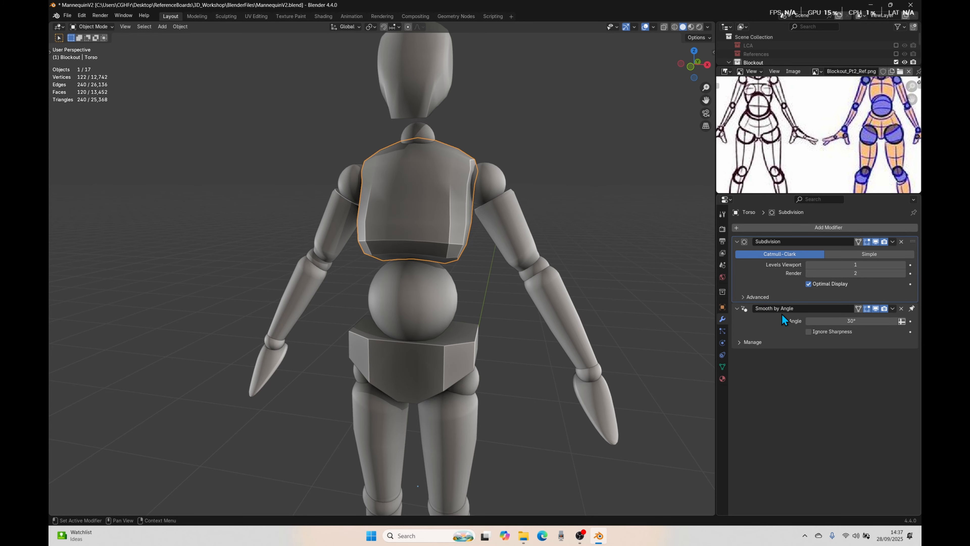
click(901, 308)
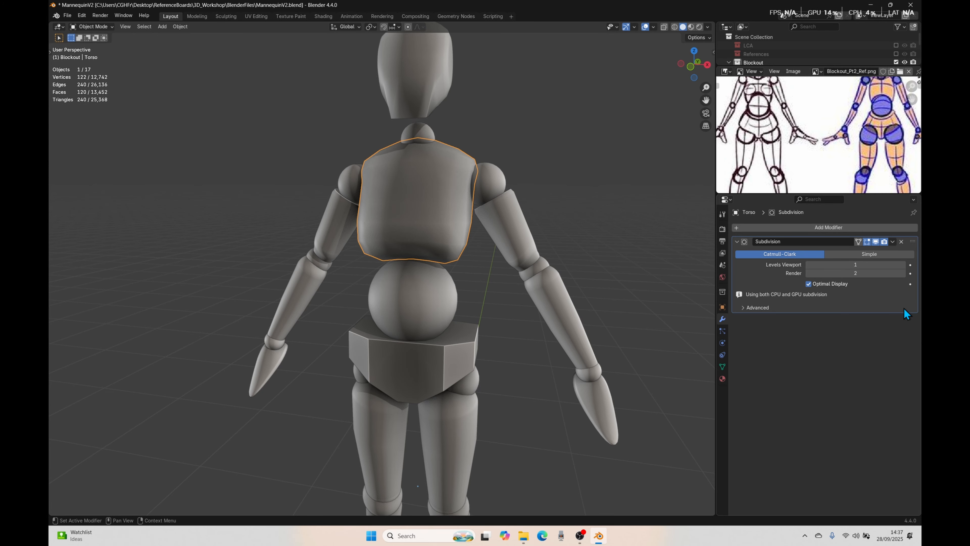
middle_drag(630, 317, 487, 219)
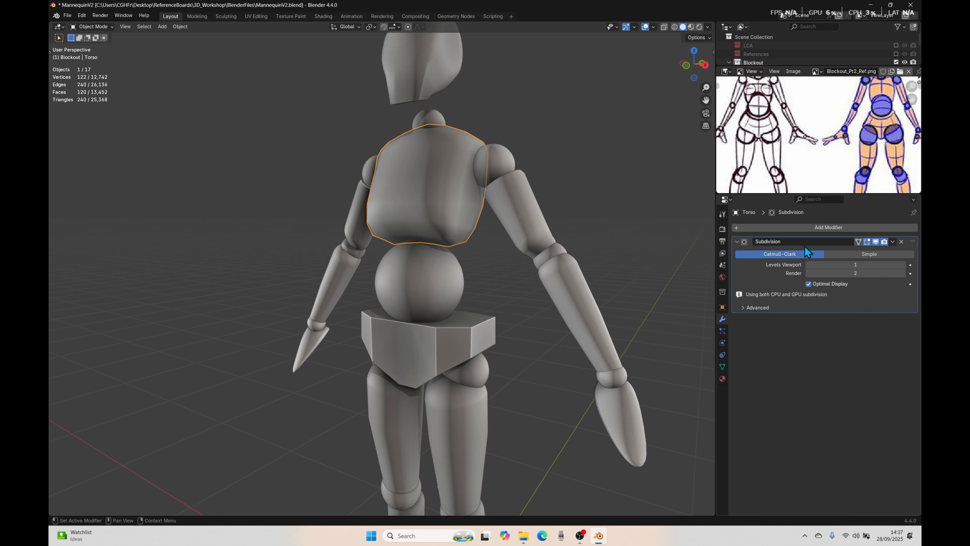
Step: Compare the torso's shape with the Subdivision viewport level at 0 and back at 1
click(808, 265)
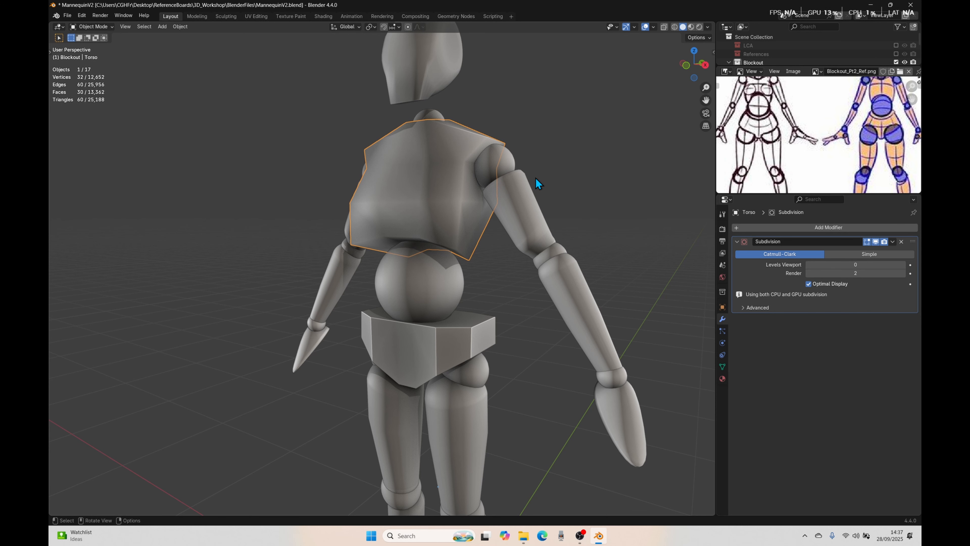
scroll(455, 281, down, 3)
middle_drag(456, 281, 520, 288)
click(901, 265)
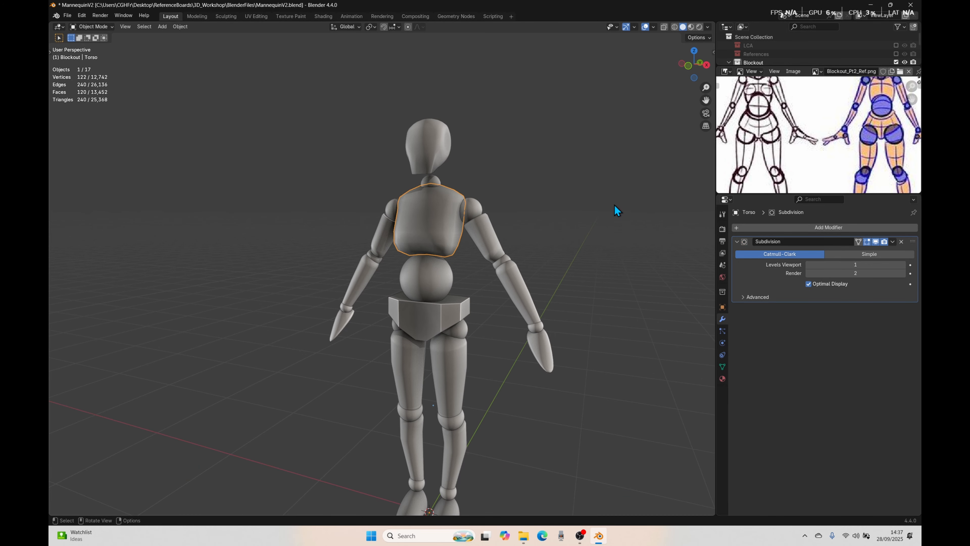
Step: Enter Edit Mode on the torso and turn on the Subdivision modifier's On Cage display, checking the wireframe on the smoothed surface
key(Tab)
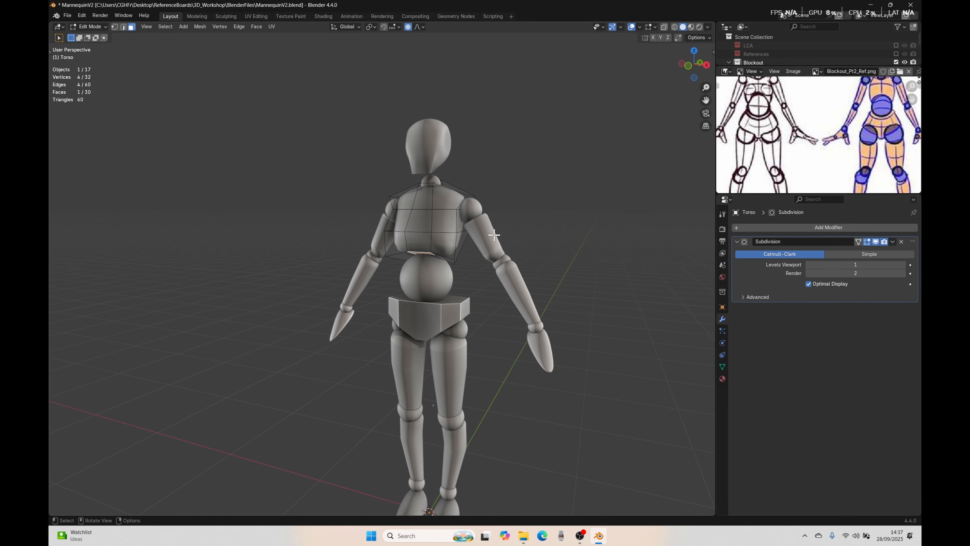
middle_drag(430, 232, 458, 264)
scroll(458, 264, up, 3)
shift+middle_drag(541, 288, 498, 297)
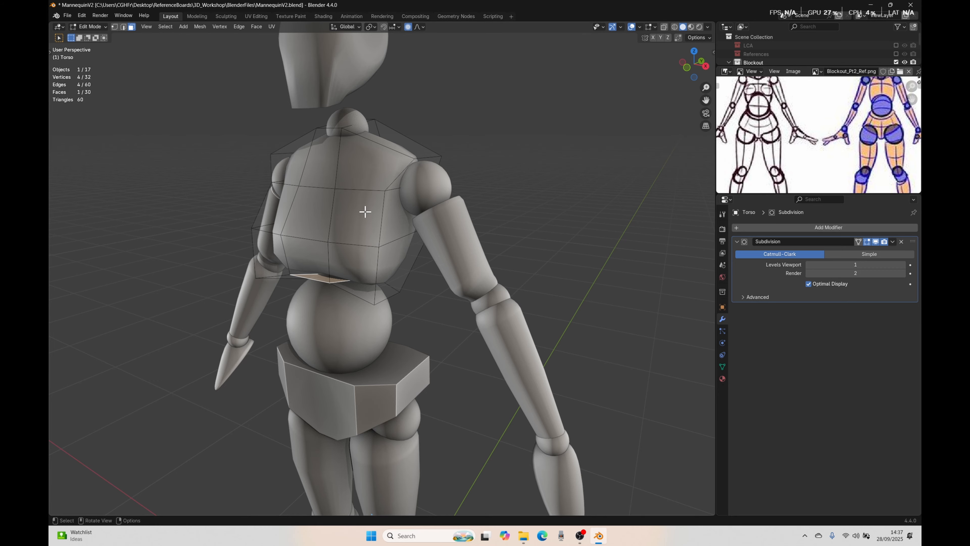
click(858, 241)
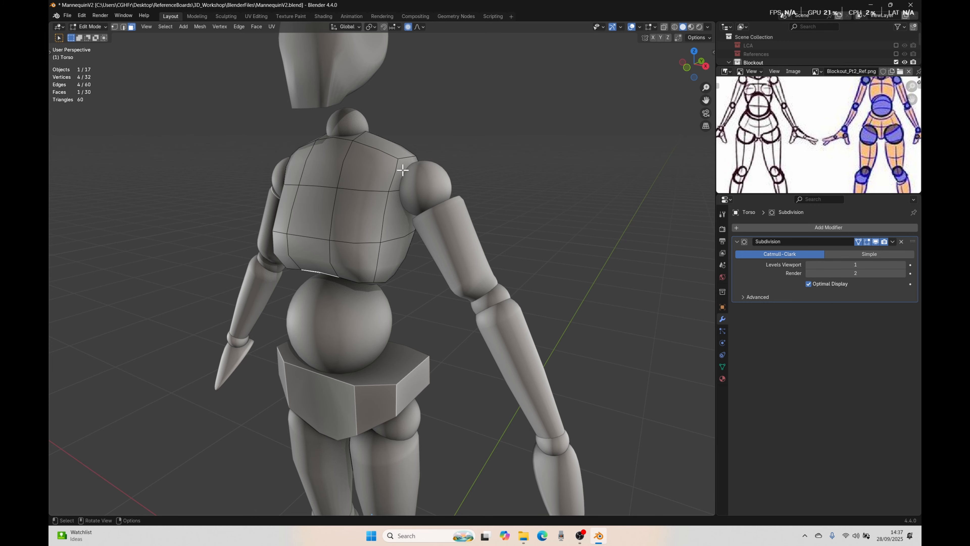
middle_drag(402, 169, 358, 232)
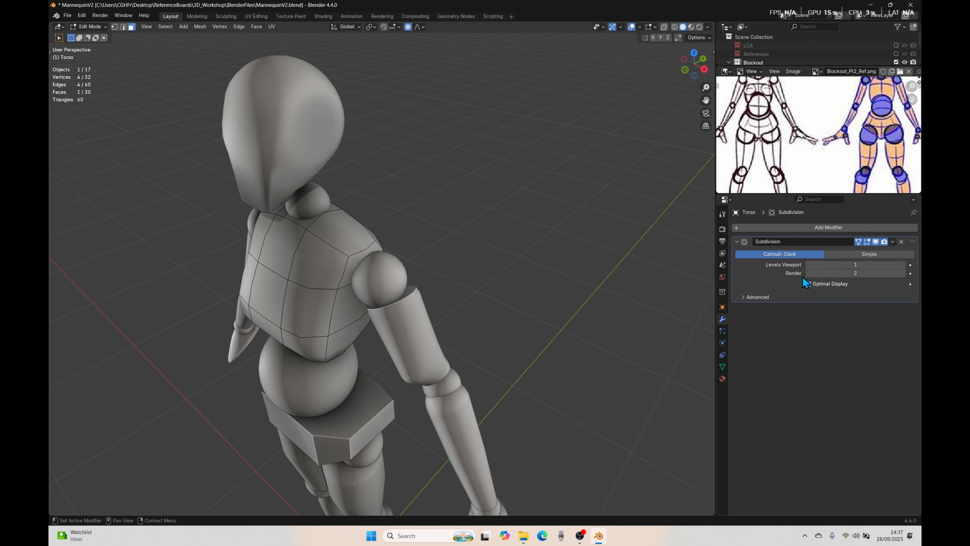
middle_drag(351, 265, 310, 227)
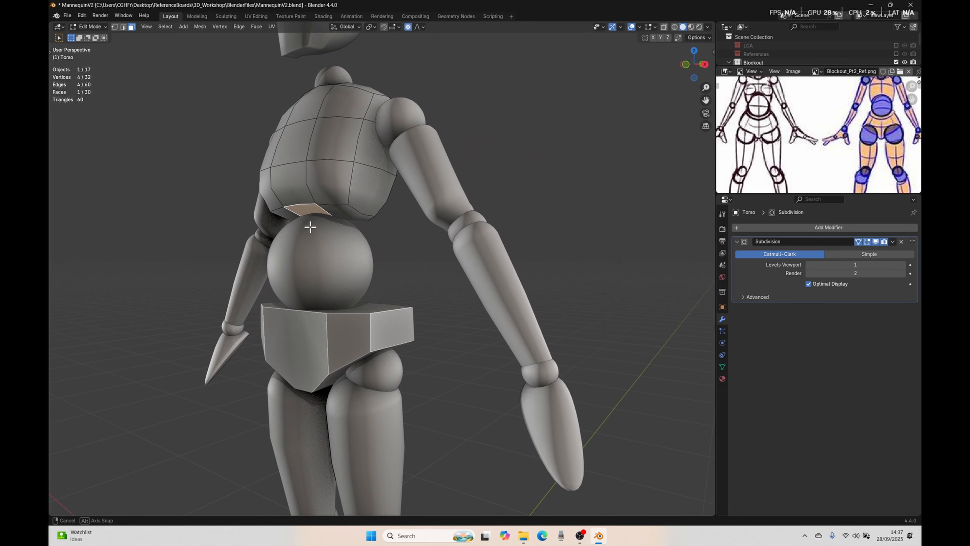
Step: Try to move a lower front corner vertex of the torso with proportional editing, and turn the On Cage display off
key(1)
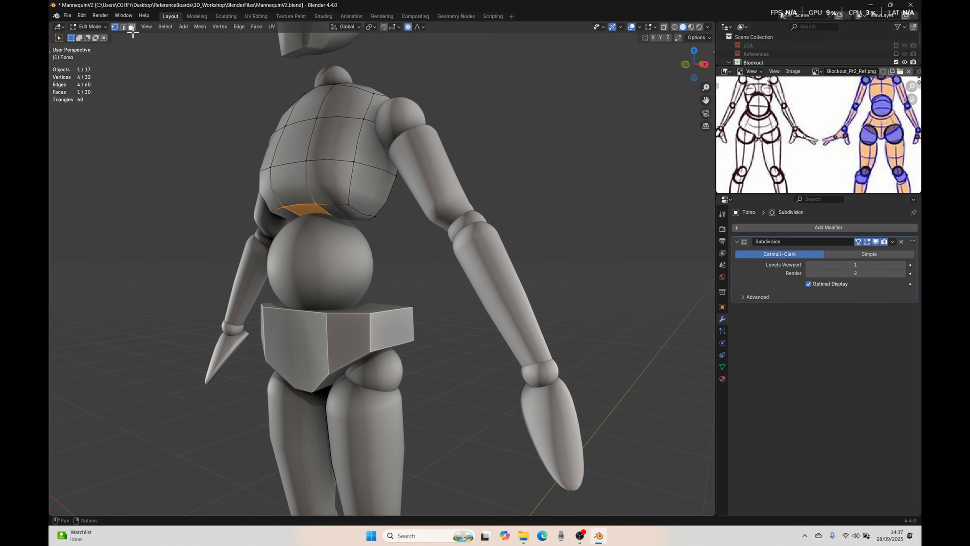
click(348, 208)
key(g)
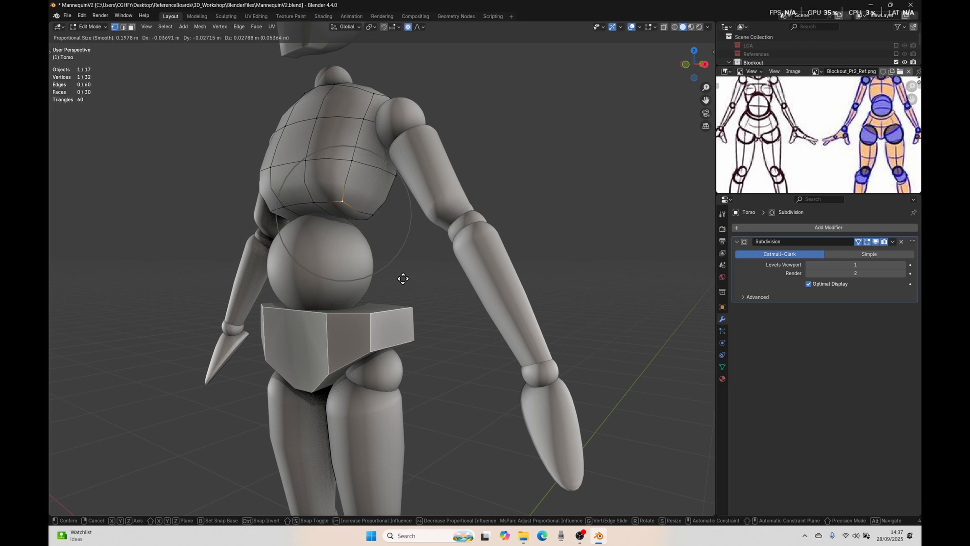
click(377, 268)
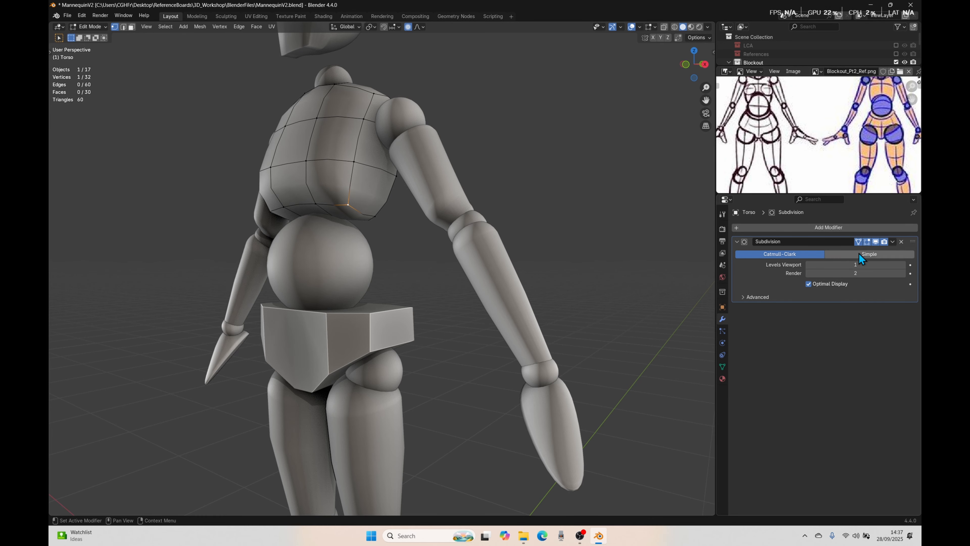
middle_drag(313, 250, 418, 236)
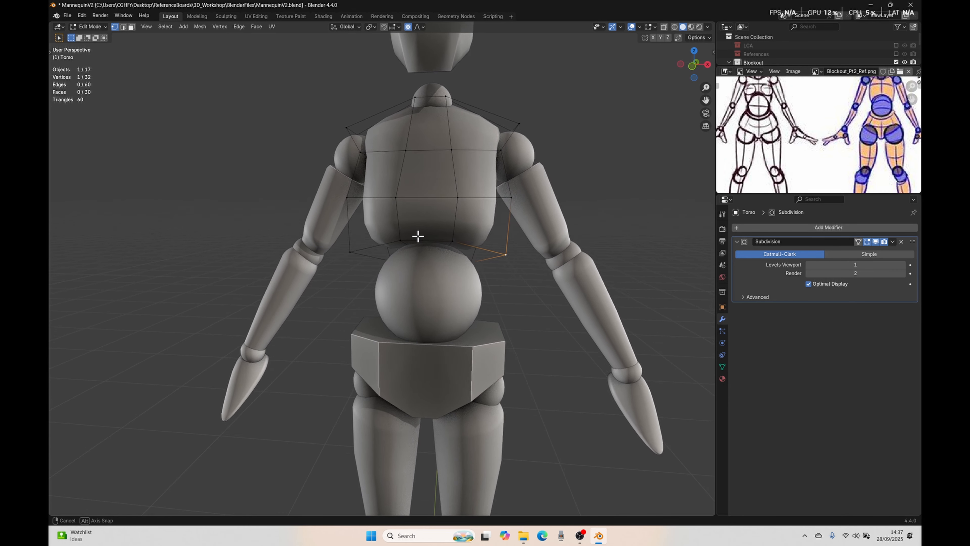
Step: Select the three faces under the torso's front edge in front view and try to move them
key(KP_1)
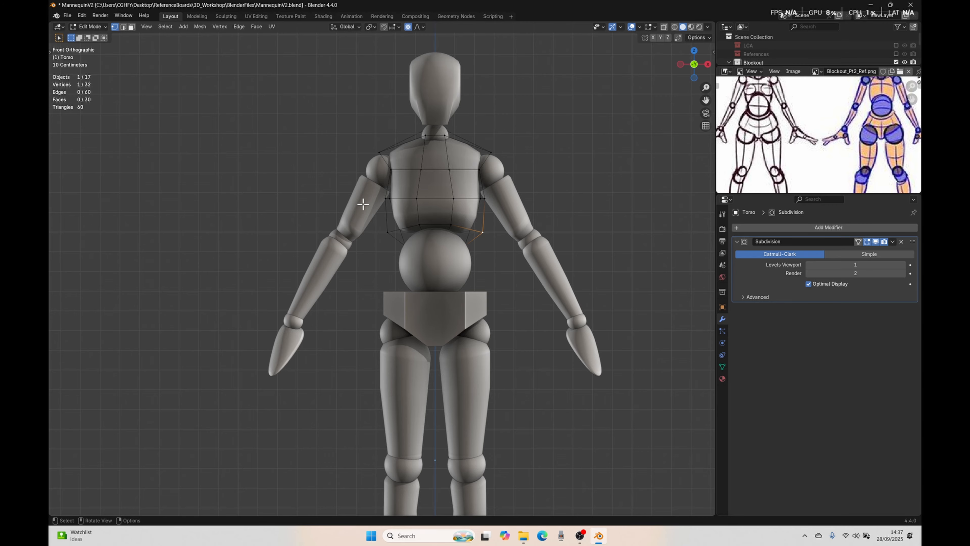
scroll(526, 296, up, 3)
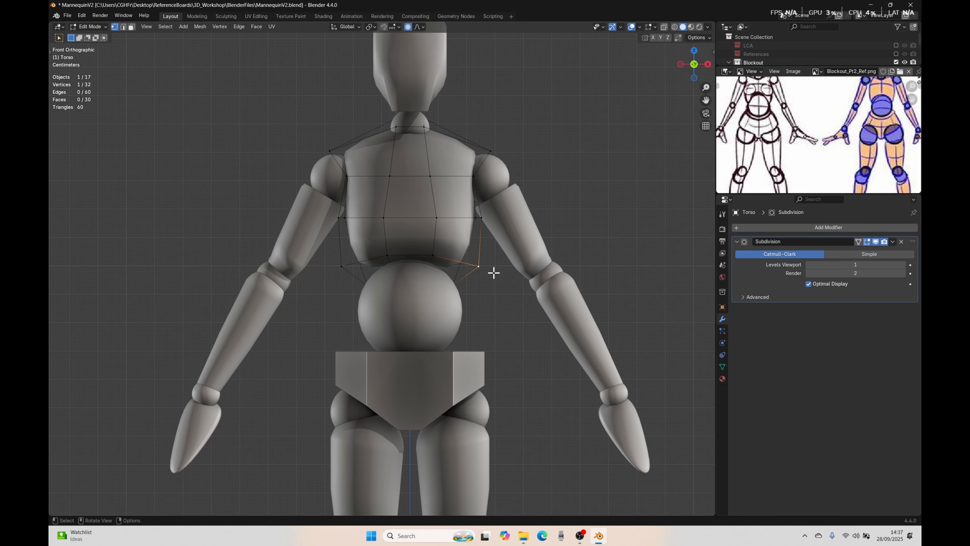
key(3)
click(449, 267)
shift+click(409, 262)
shift+click(361, 269)
scroll(466, 292, down, 2)
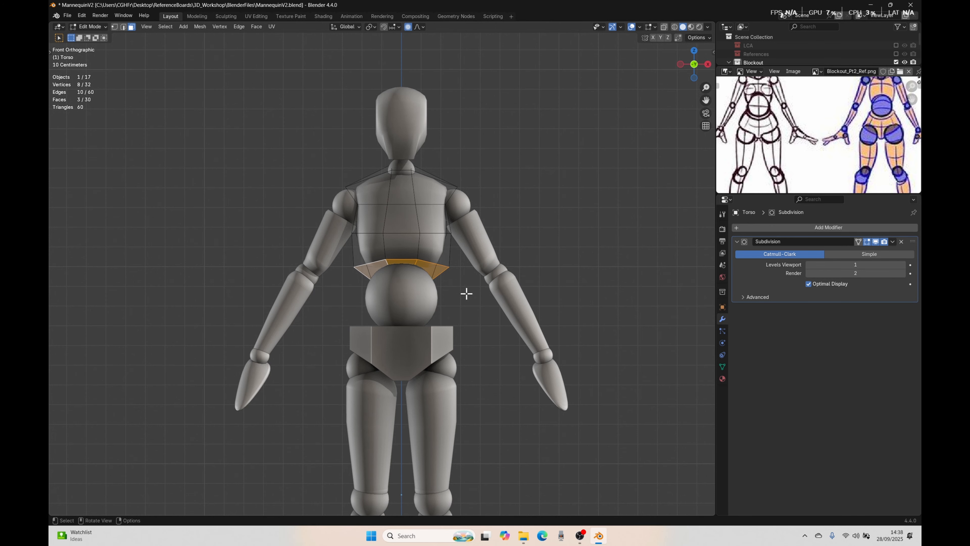
key(g)
right_click(462, 298)
Step: Try picking the torso's lower front faces individually from below with the On Cage display turned on
middle_drag(444, 320, 410, 213)
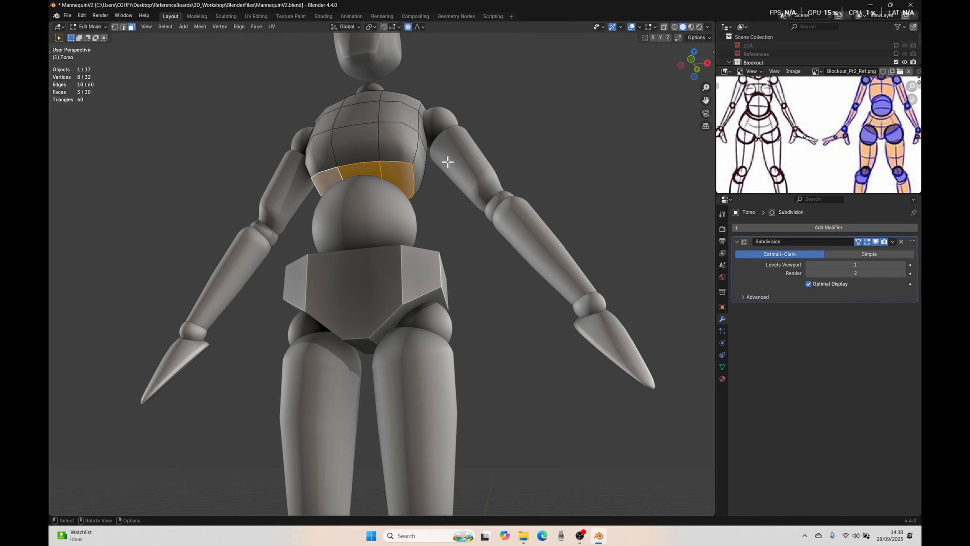
click(432, 207)
middle_drag(432, 219, 453, 205)
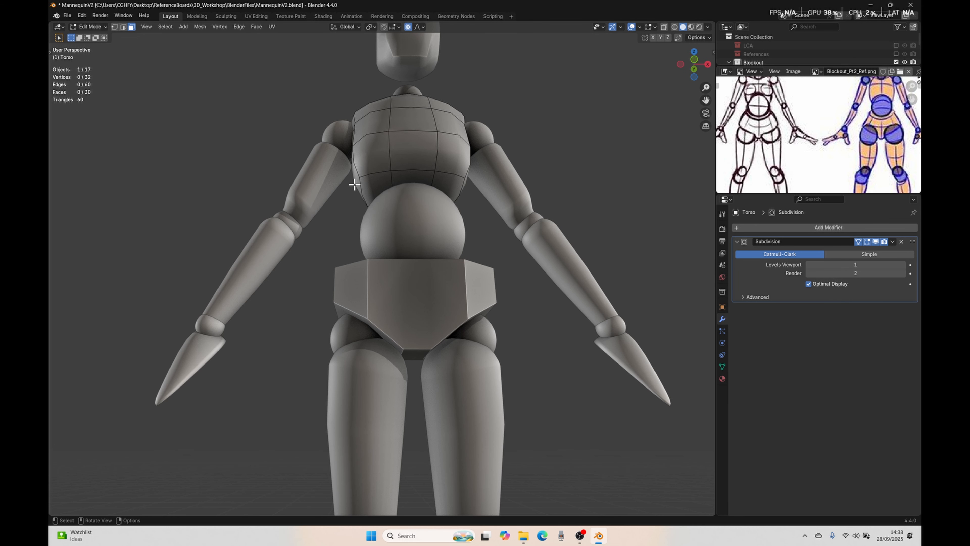
click(399, 178)
click(377, 190)
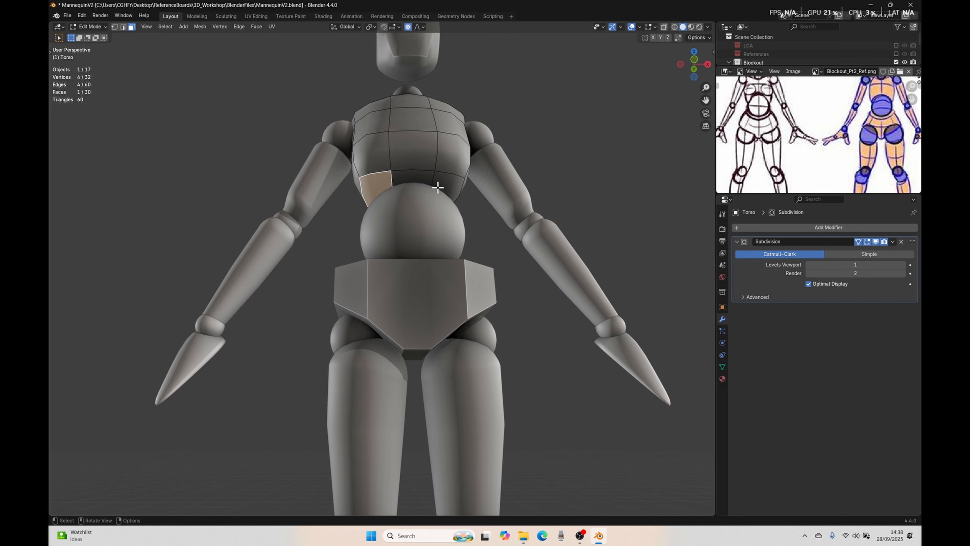
click(440, 187)
click(416, 178)
click(381, 186)
Step: Turn off On Cage and pick the same lower front faces individually on the original cage
click(858, 242)
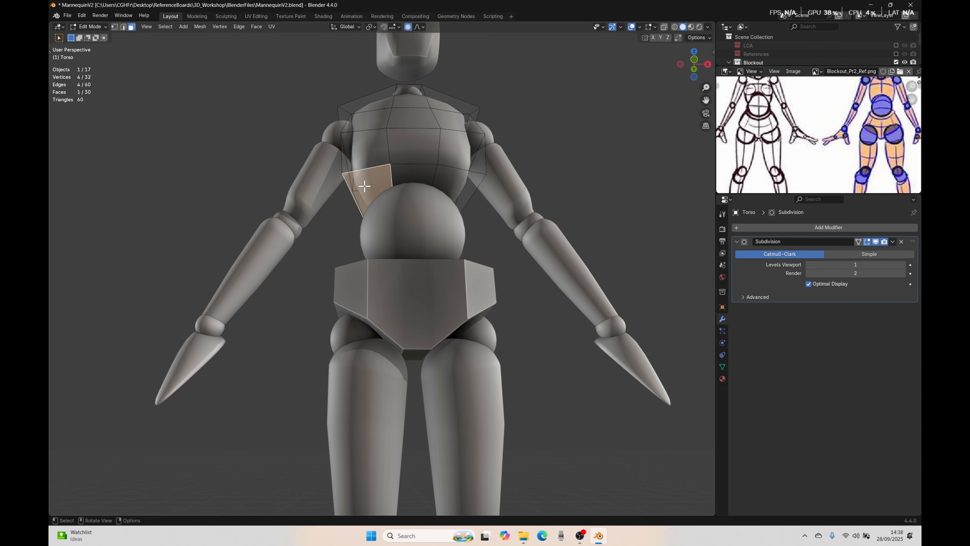
click(401, 178)
click(451, 180)
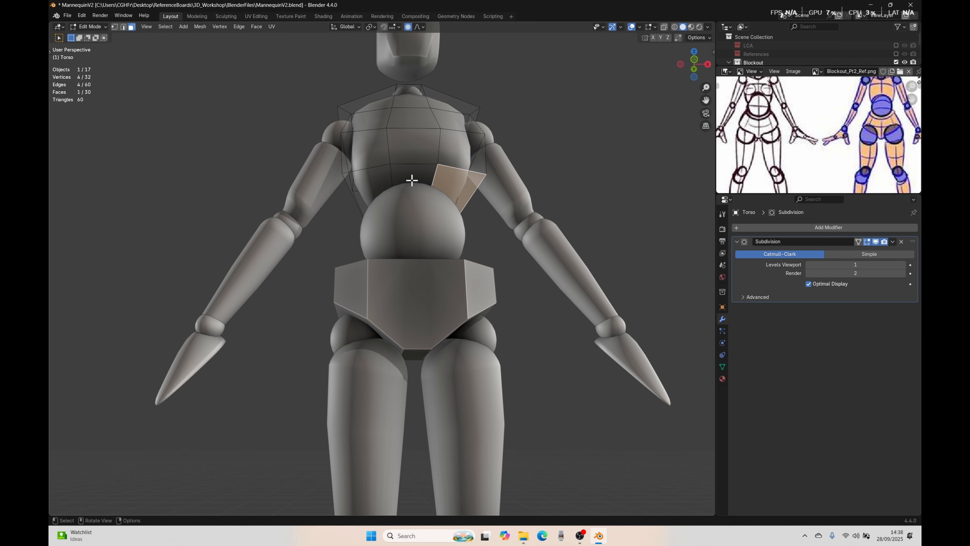
click(405, 181)
click(377, 186)
click(377, 182)
click(379, 181)
click(409, 179)
click(440, 181)
scroll(447, 264, down, 3)
Step: Select a chest face on the torso and set the Subdivision viewport level to 0
middle_drag(490, 232, 461, 268)
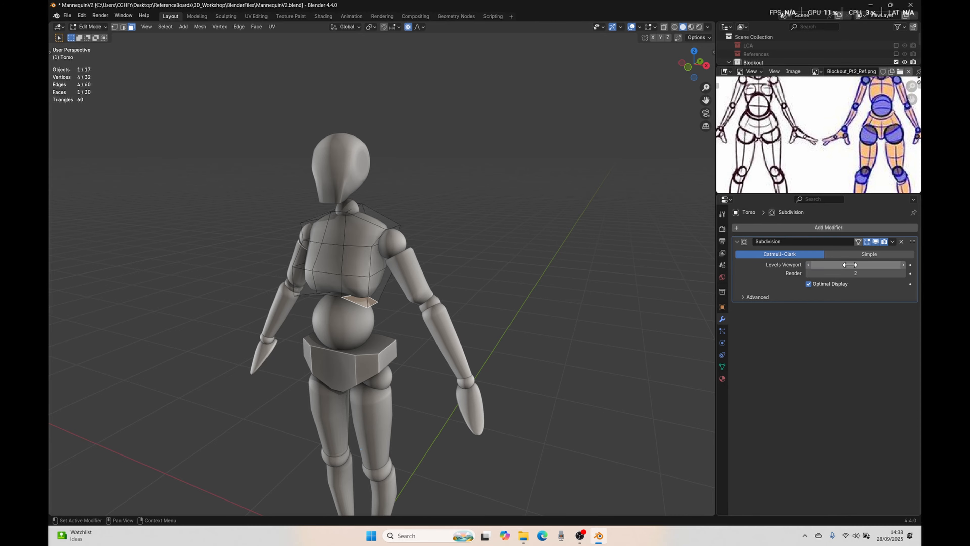
click(362, 269)
middle_drag(362, 268, 390, 297)
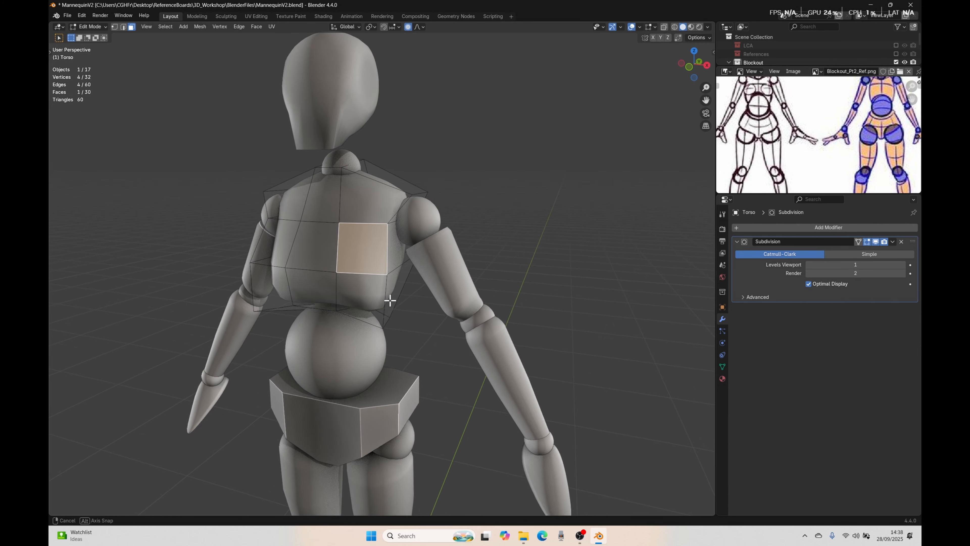
scroll(389, 297, up, 2)
drag(829, 263, 814, 264)
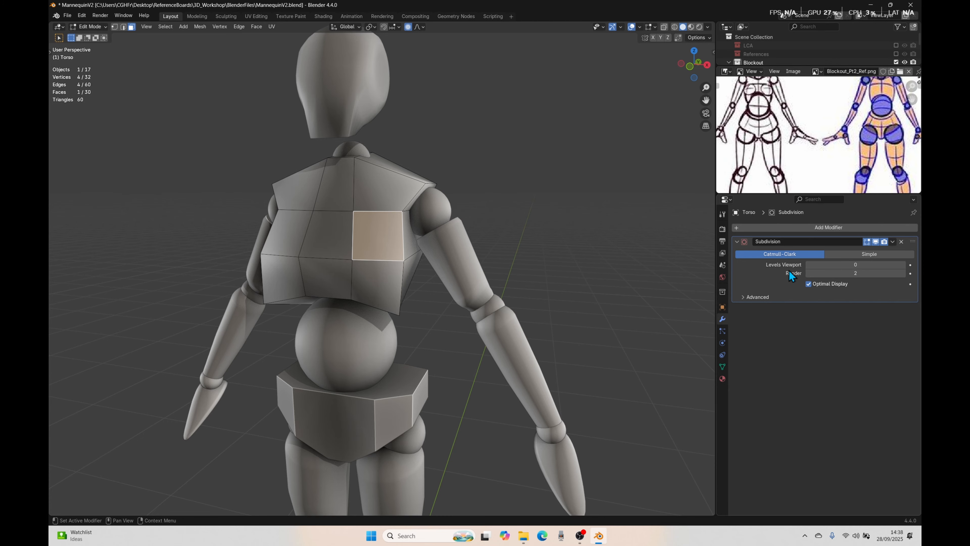
Step: Add a centred vertical loop cut through each of the three front face columns of the torso
key(ctrl+r)
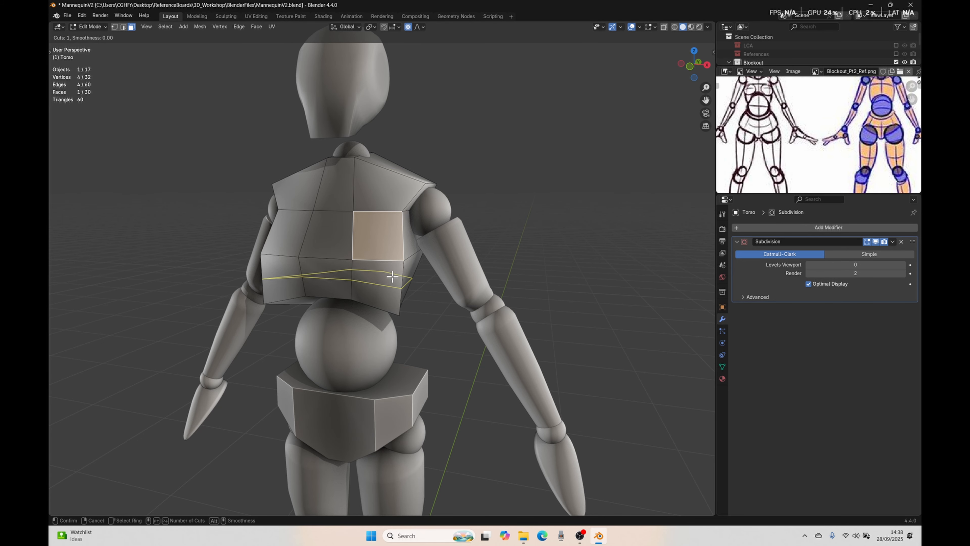
click(296, 291)
right_click(333, 289)
key(ctrl+r)
click(331, 291)
right_click(336, 291)
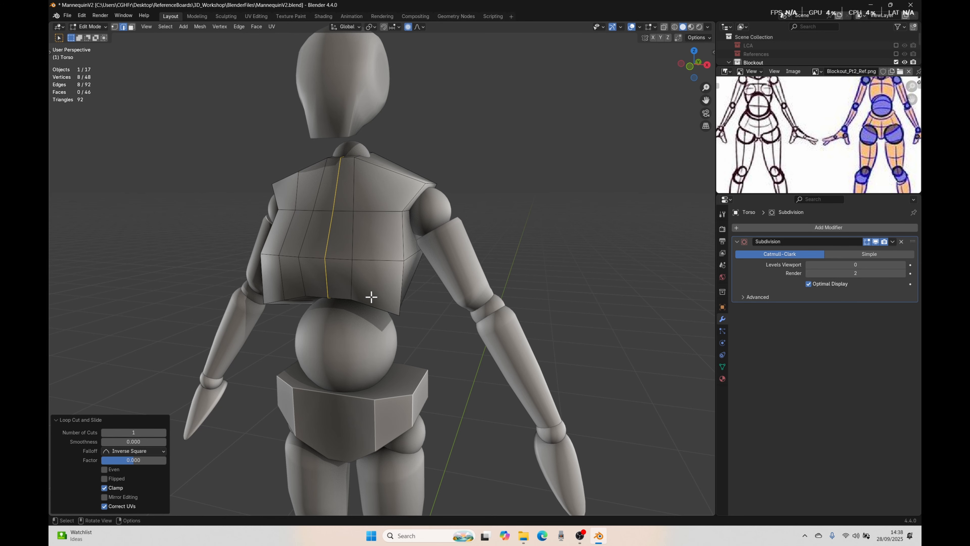
key(ctrl+r)
click(377, 297)
right_click(378, 297)
Step: Add centred horizontal loop cuts through the lower, middle and upper face rows of the torso
key(ctrl+r)
key(ctrl+r)
click(404, 246)
right_click(404, 246)
key(ctrl+r)
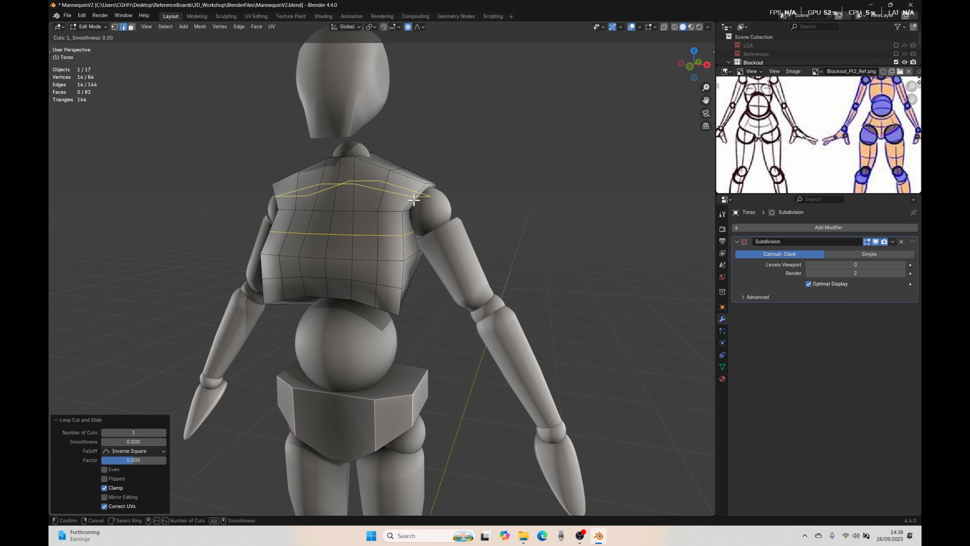
click(413, 201)
right_click(413, 201)
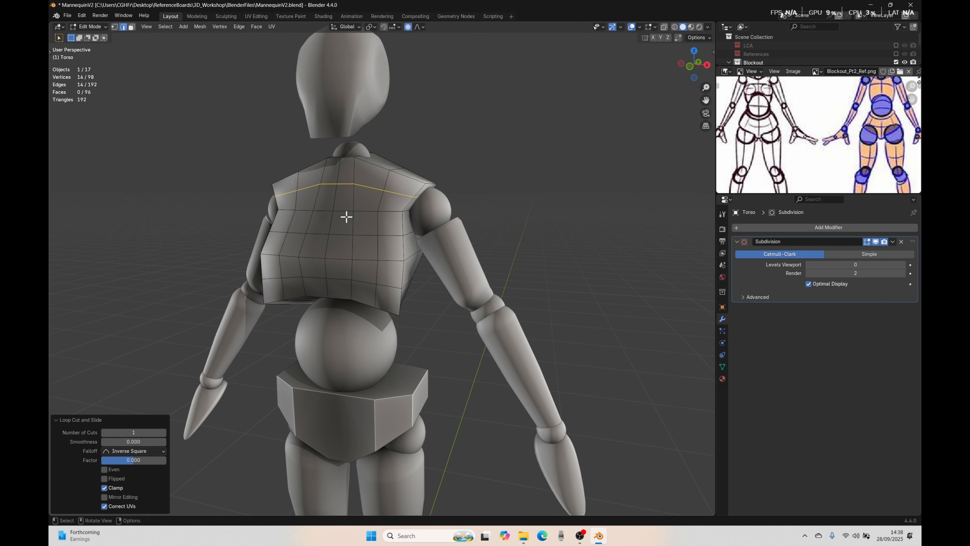
Step: Undo all the loop cuts added to the torso
key(ctrl+z)
key(ctrl+z)
key(ctrl+z)
key(ctrl+z)
key(ctrl+z)
key(ctrl+z)
key(ctrl+z)
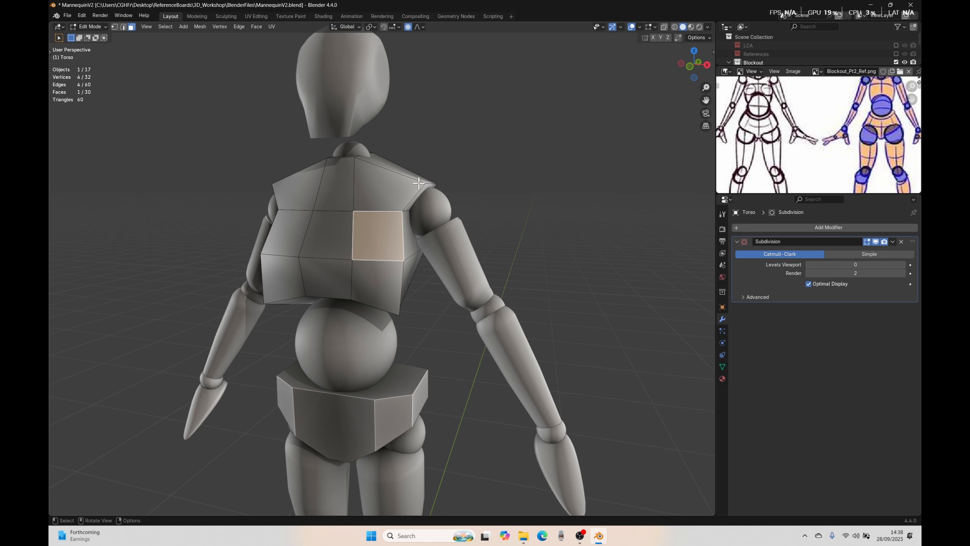
Step: Set the torso's Subdivision viewport level to 1 and compare the wireframe with On Cage on and off
click(902, 264)
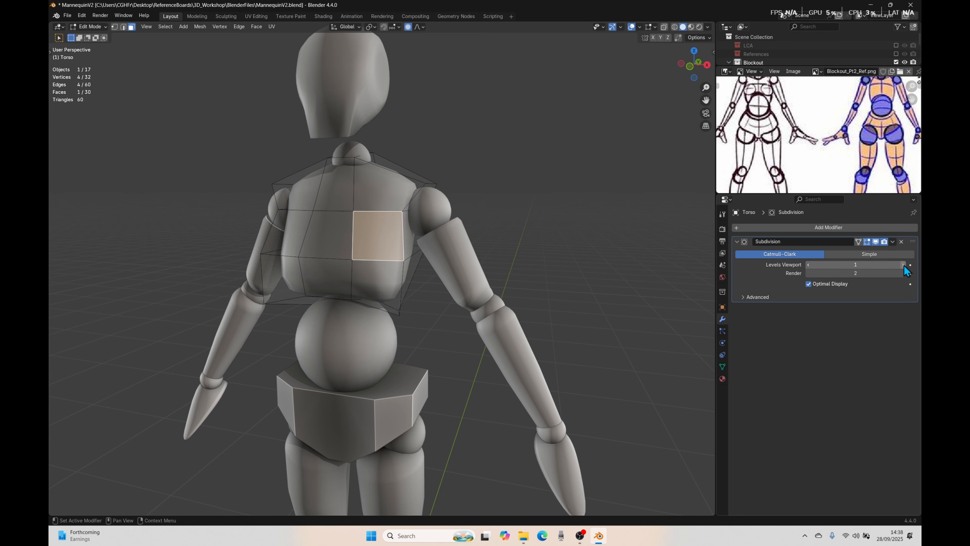
click(859, 241)
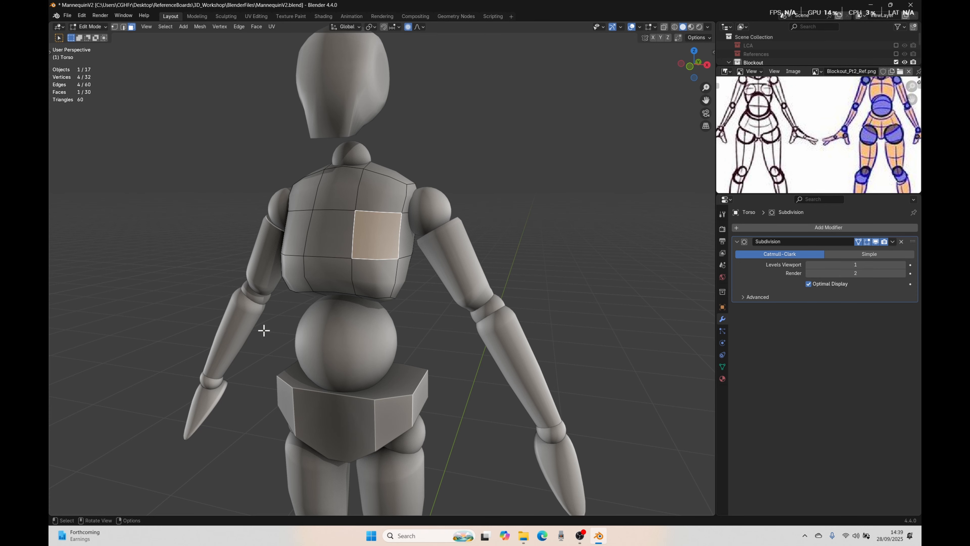
click(859, 242)
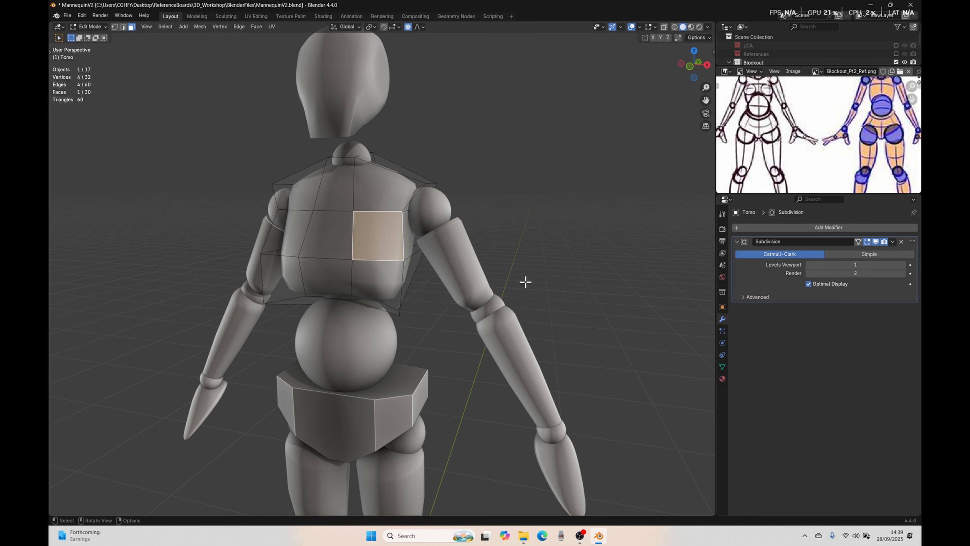
Step: Examine the torso and abdomen of the coloured figure on the reference sheet against the model
middle_drag(397, 334, 425, 321)
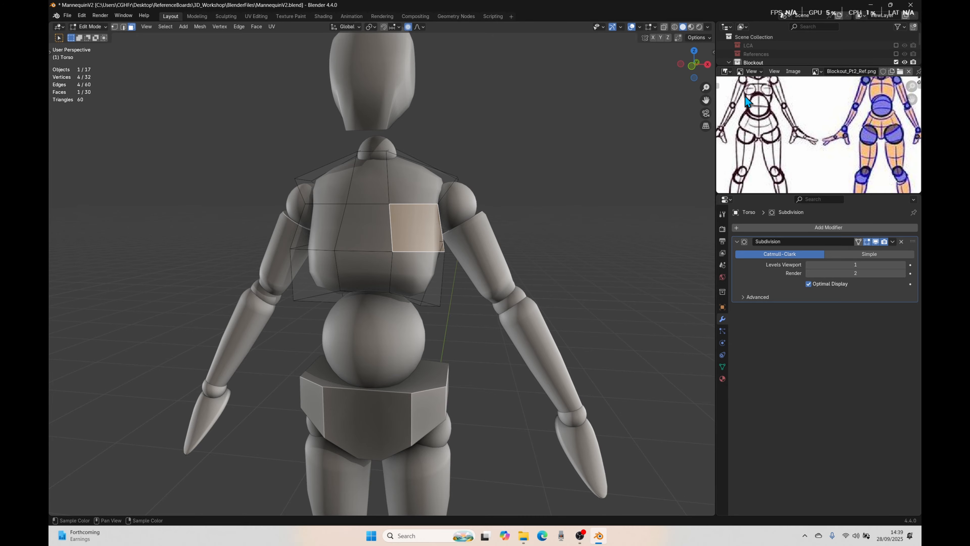
scroll(879, 119, up, 6)
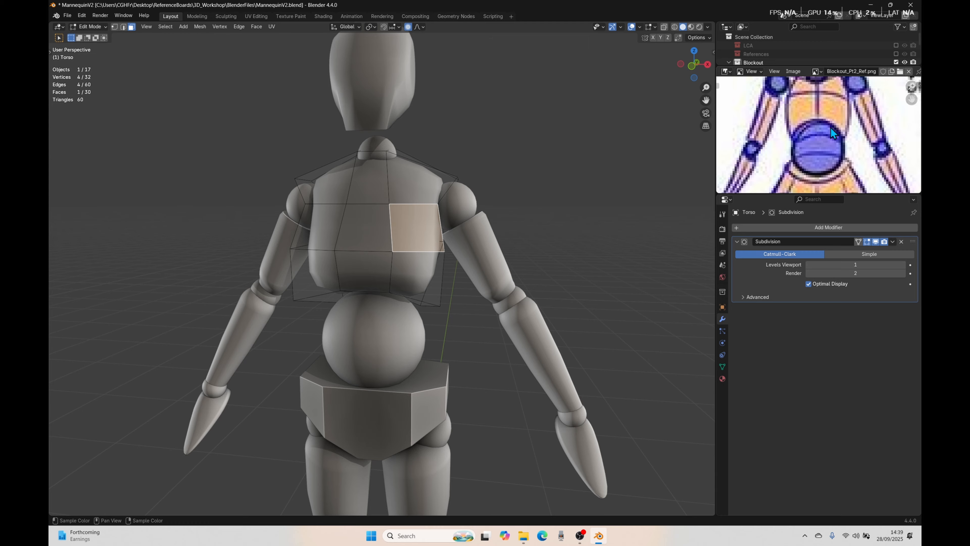
scroll(791, 136, down, 2)
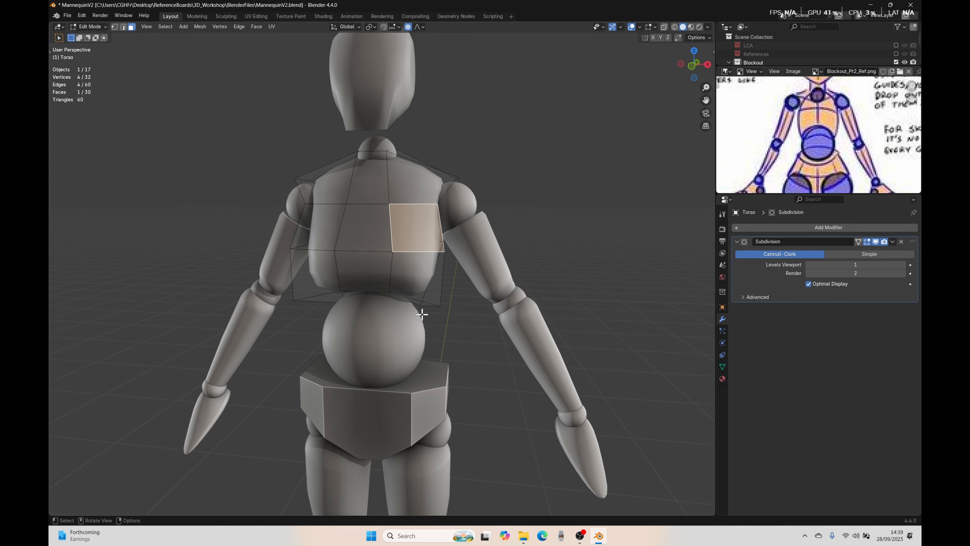
Step: Select the three lower front faces of the torso from below and return to the front orthographic view
middle_drag(483, 320, 454, 225)
click(441, 167)
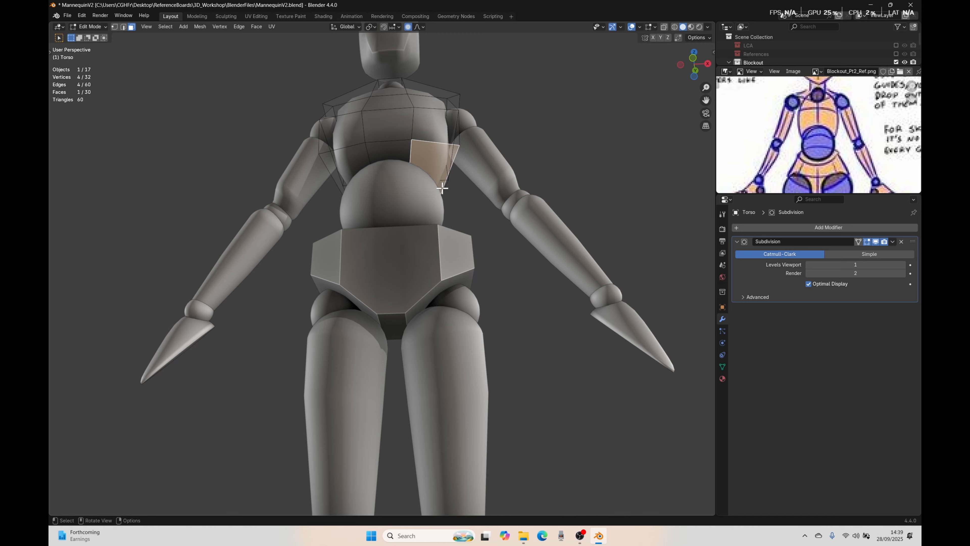
shift+click(396, 153)
shift+click(352, 162)
key(KP_1)
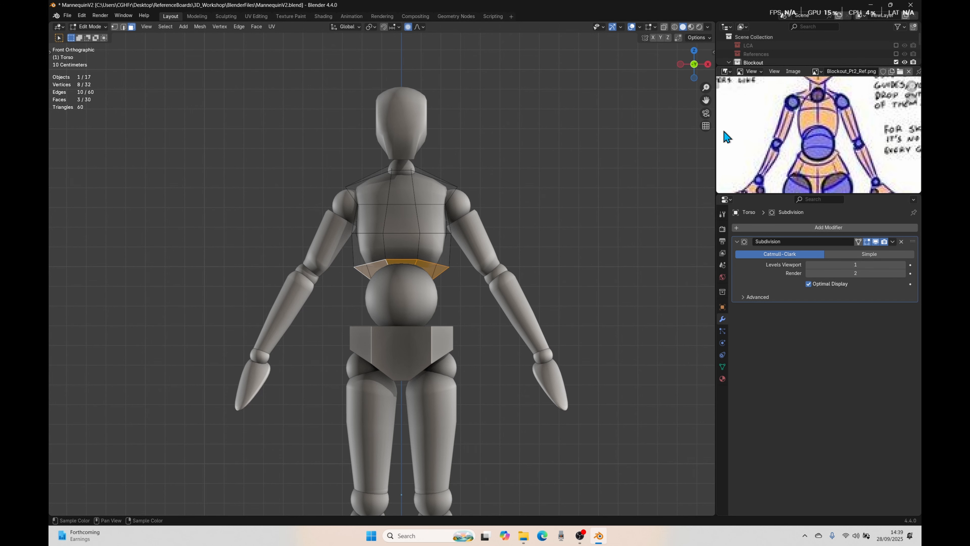
Step: Enable the Screencast Keys display for the viewport and hide its settings again
click(713, 51)
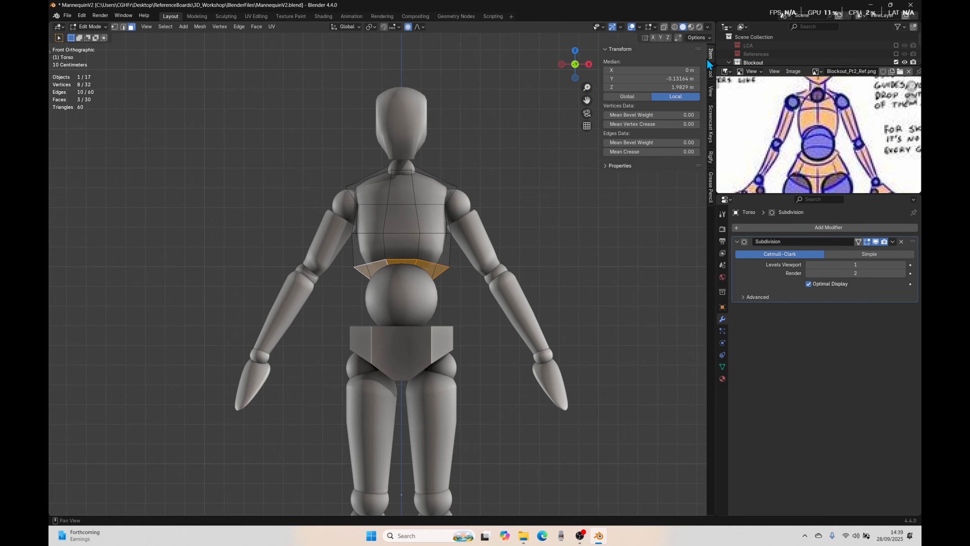
click(711, 135)
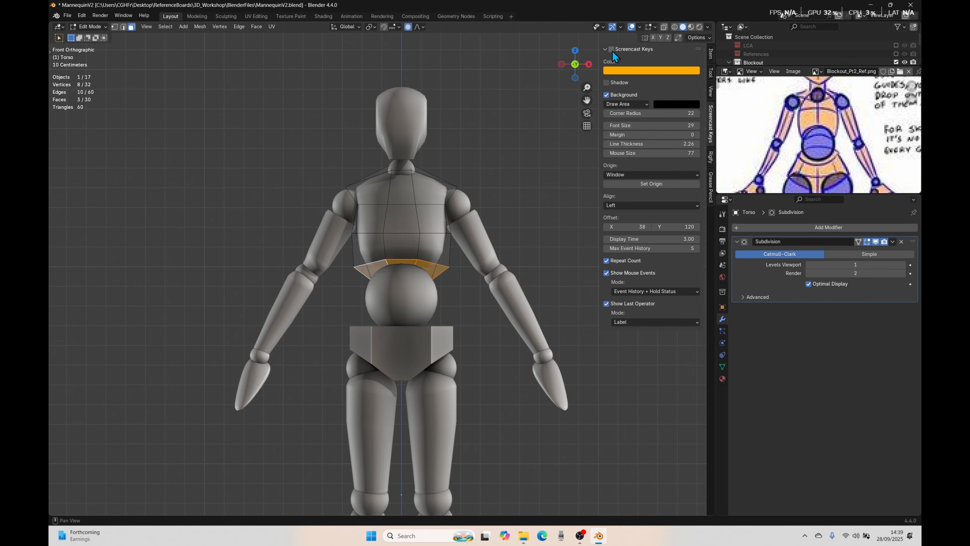
click(611, 49)
click(713, 130)
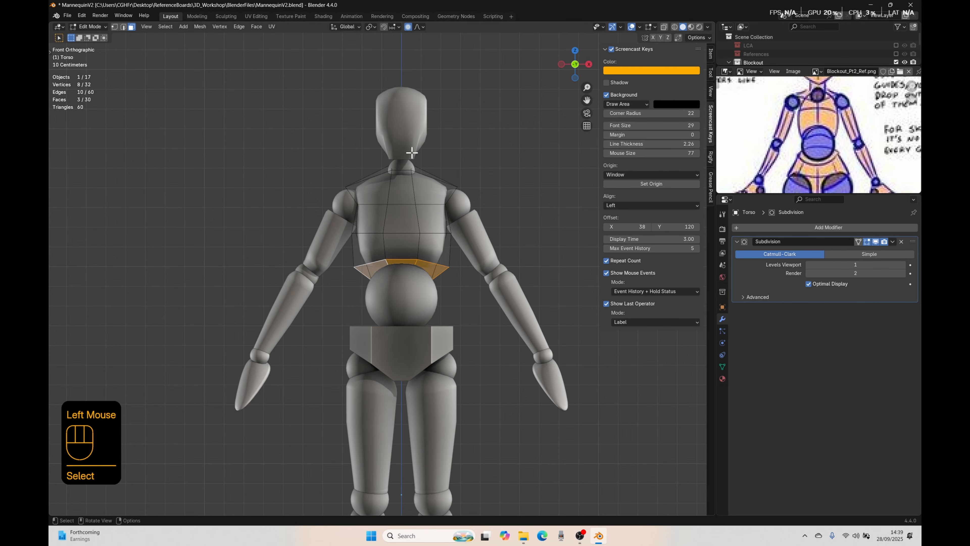
key(n)
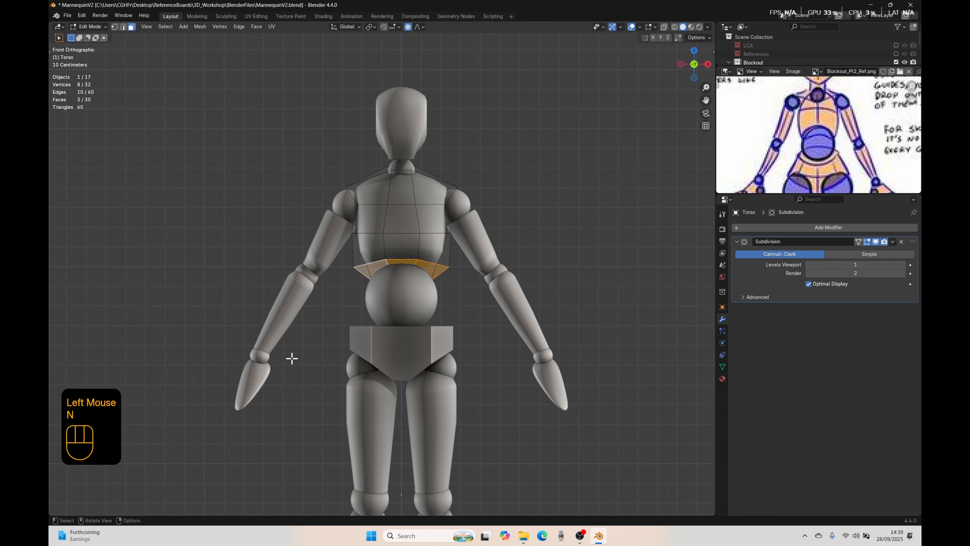
key(KP_3)
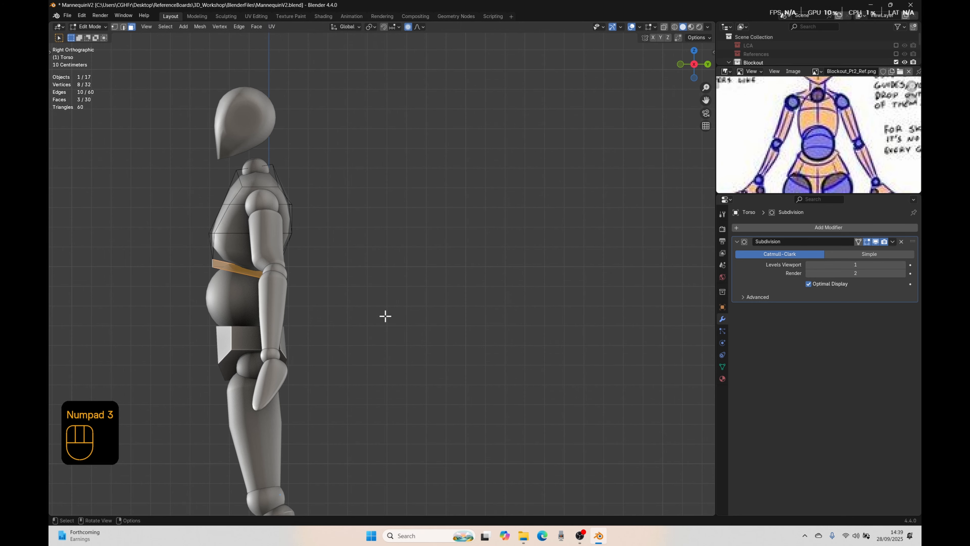
key(KP_1)
key(KP_3)
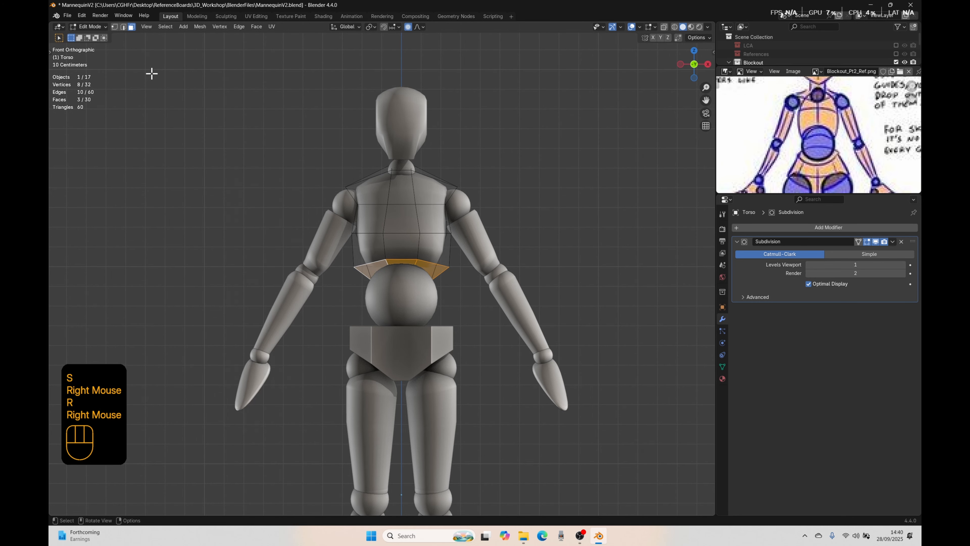
key(1)
key(2)
key(3)
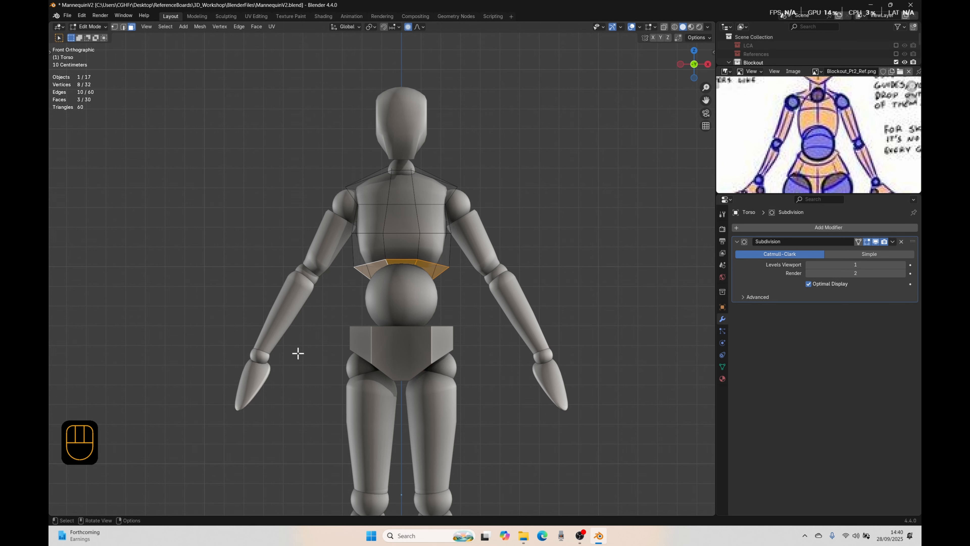
Step: Inspect the whole mannequin in front and three-quarter views, ending in the front orthographic view
scroll(388, 386, down, 1)
shift+middle_drag(387, 386, 434, 372)
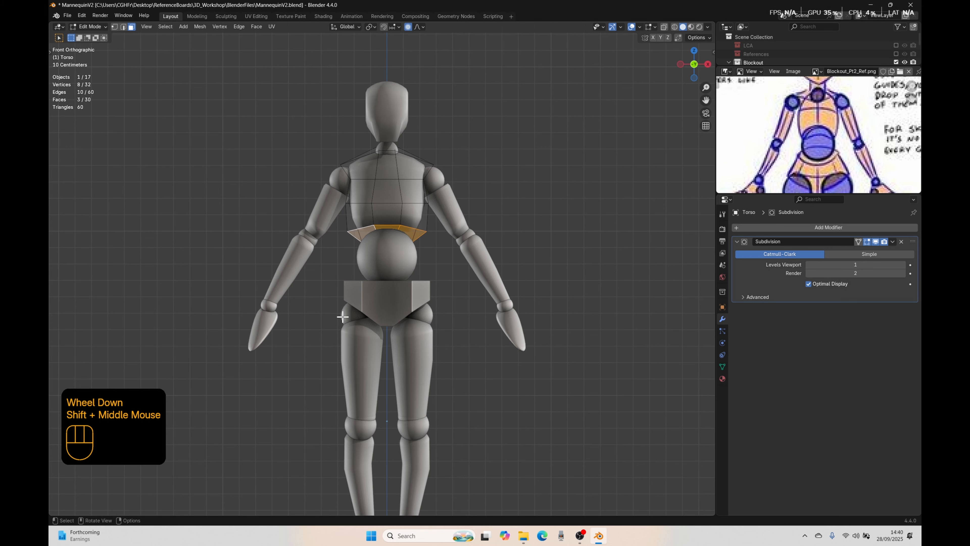
middle_drag(355, 332, 390, 328)
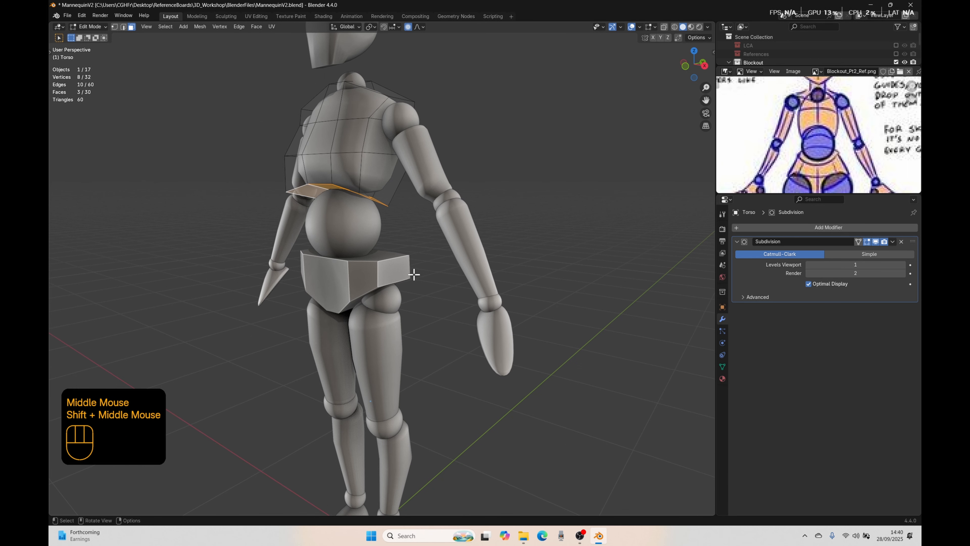
shift+middle_drag(380, 202, 412, 273)
scroll(401, 264, down, 3)
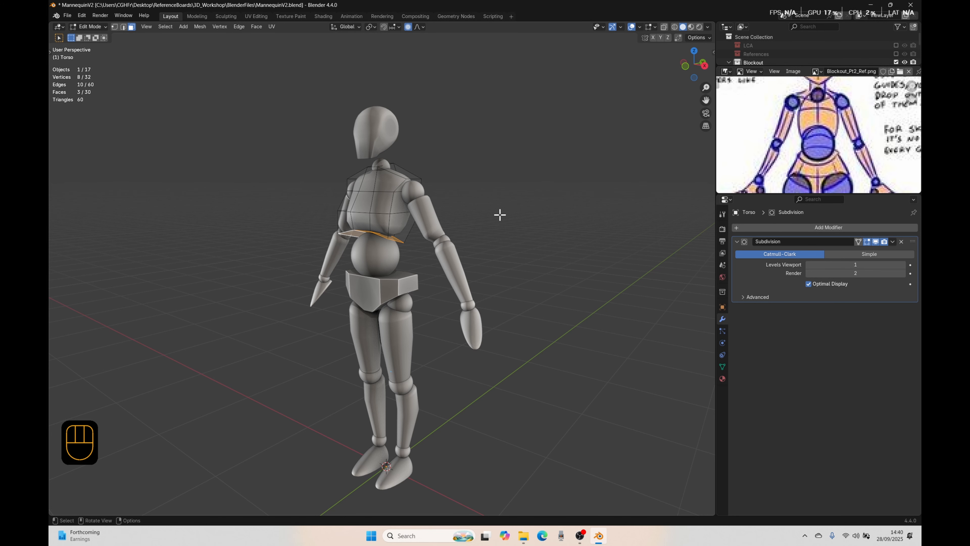
scroll(481, 224, up, 2)
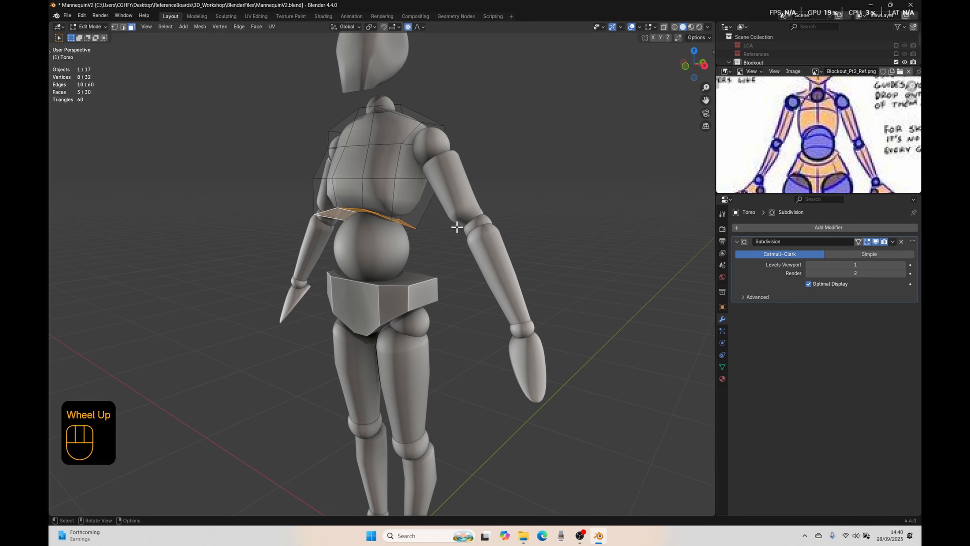
middle_drag(457, 227, 459, 249)
key(KP_1)
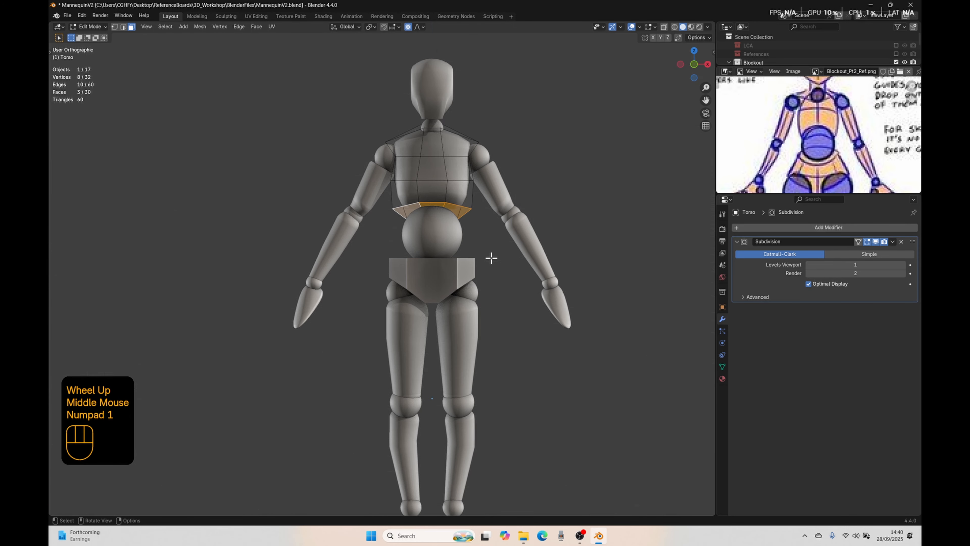
shift+middle_drag(506, 174, 503, 235)
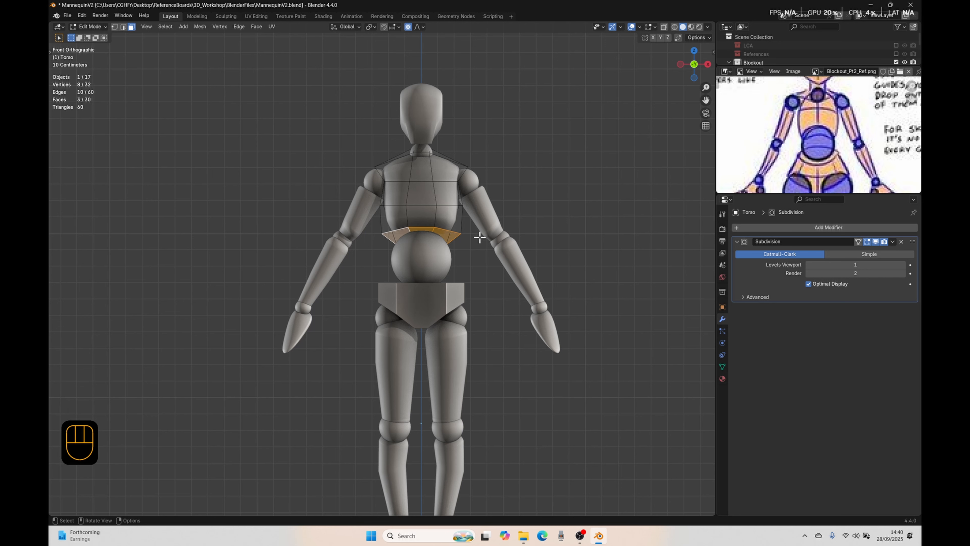
Step: Flatten the three selected lower torso faces by scaling them to 0 along Z, and move them slightly down along Z
key(s)
key(z)
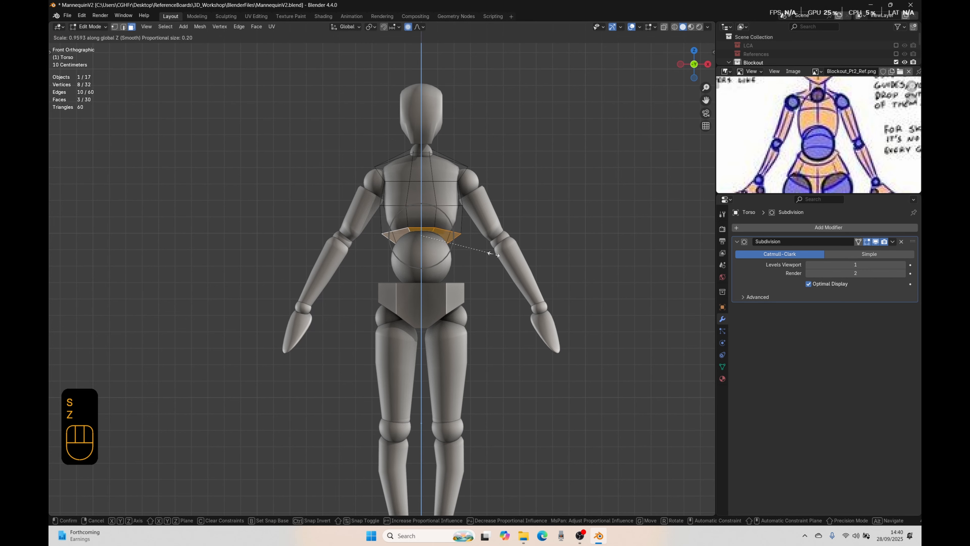
key(0)
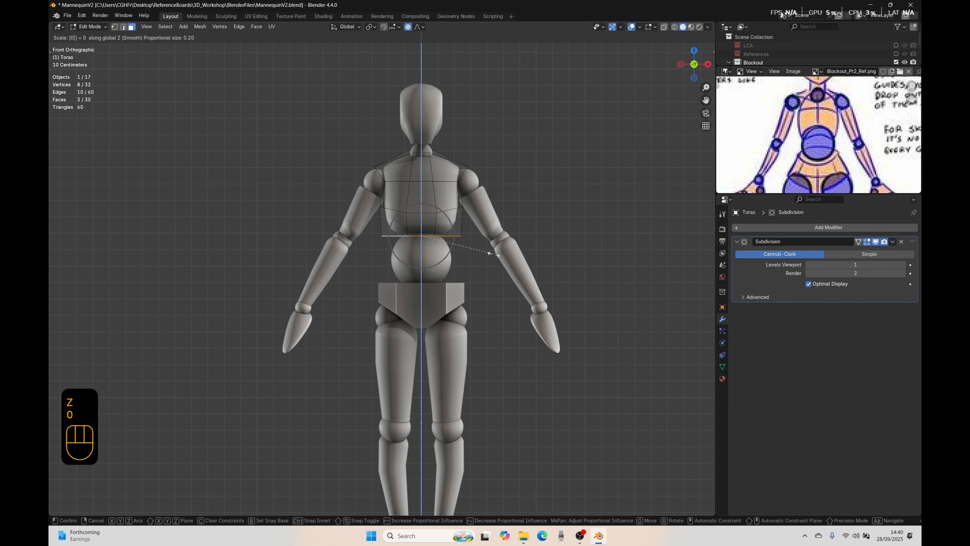
click(492, 253)
key(g)
key(z)
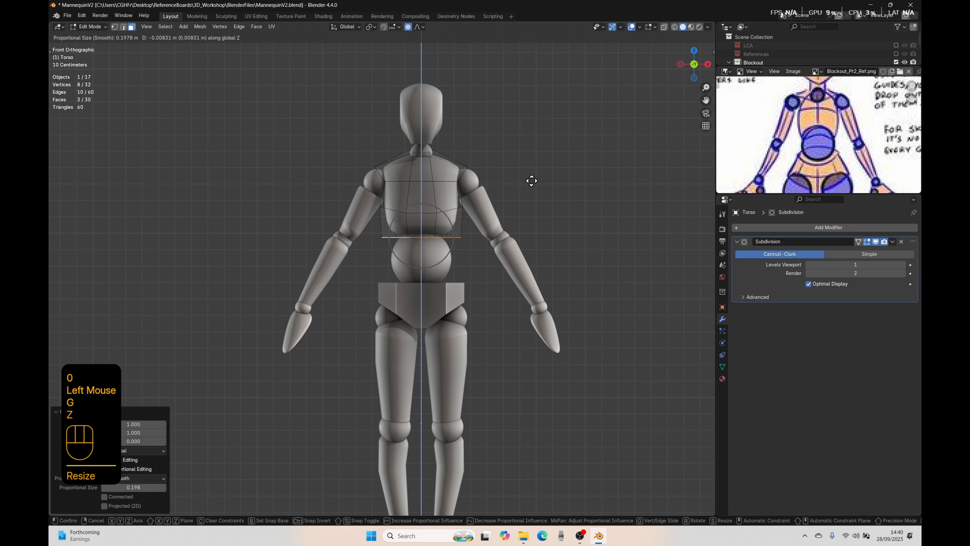
click(530, 180)
Step: Select only the two outer faces of the torso's underside from below and return to the front orthographic view
middle_drag(478, 279, 478, 238)
click(463, 179)
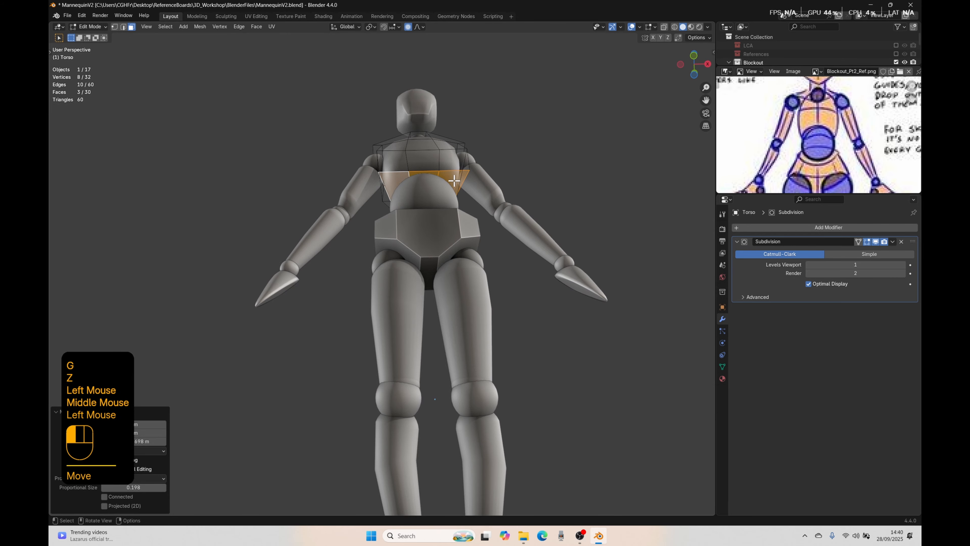
shift+click(396, 183)
middle_drag(396, 183, 387, 233)
key(KP_1)
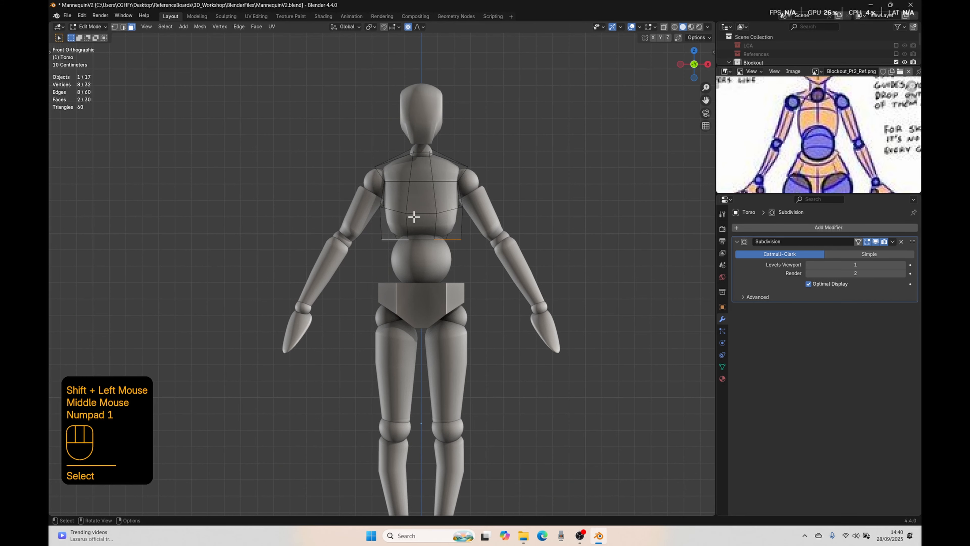
key(g)
key(z)
right_click(456, 203)
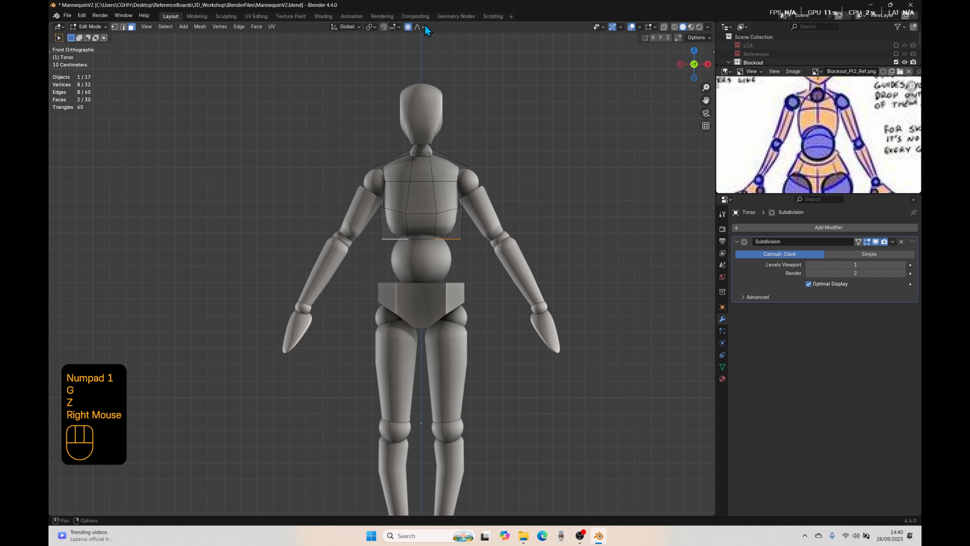
Step: Turn off proportional editing, lower the two outer bottom faces about 0.12 m along Z, and scale them to about 1.07 along X
click(410, 27)
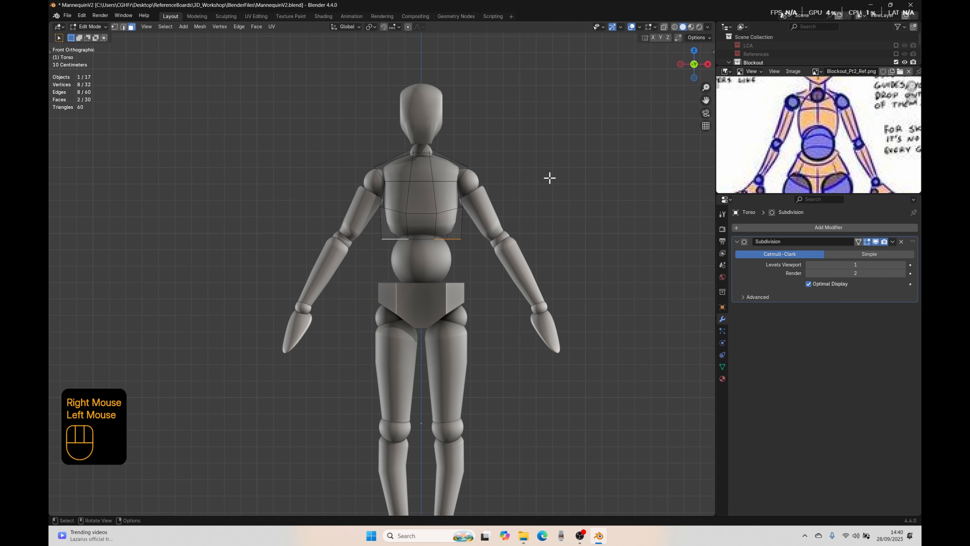
key(g)
key(z)
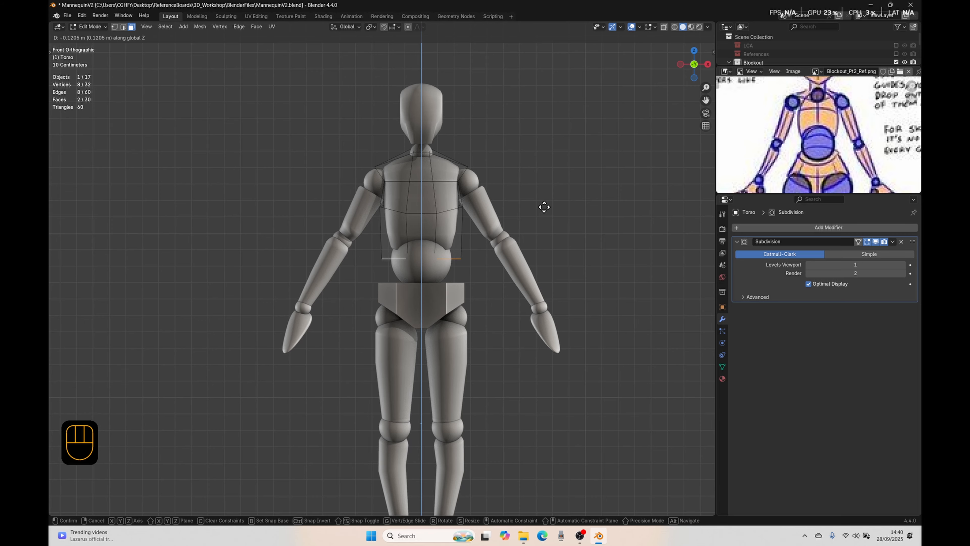
click(544, 207)
key(s)
key(x)
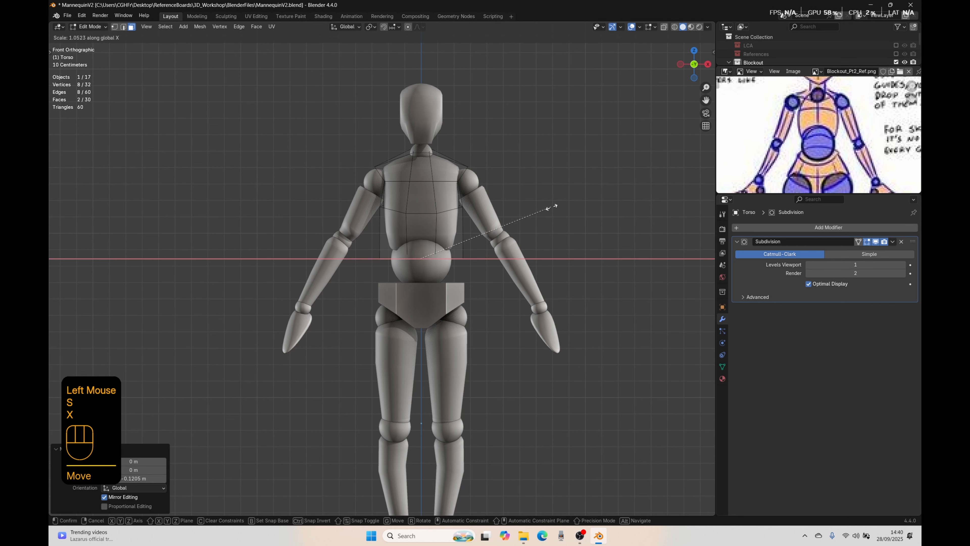
click(552, 207)
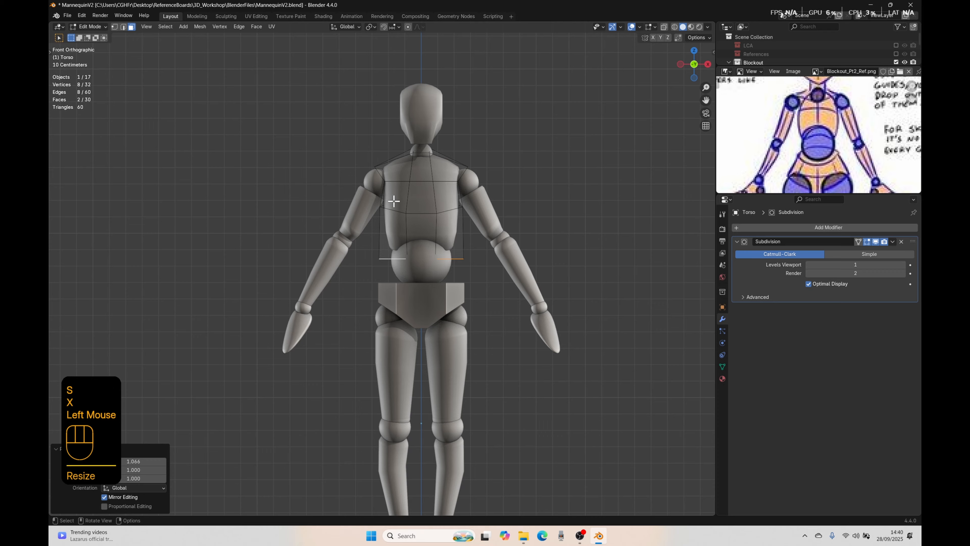
Step: Select the horizontal edge loop around the middle of the torso and widen it to about 1.21 along X
click(388, 208)
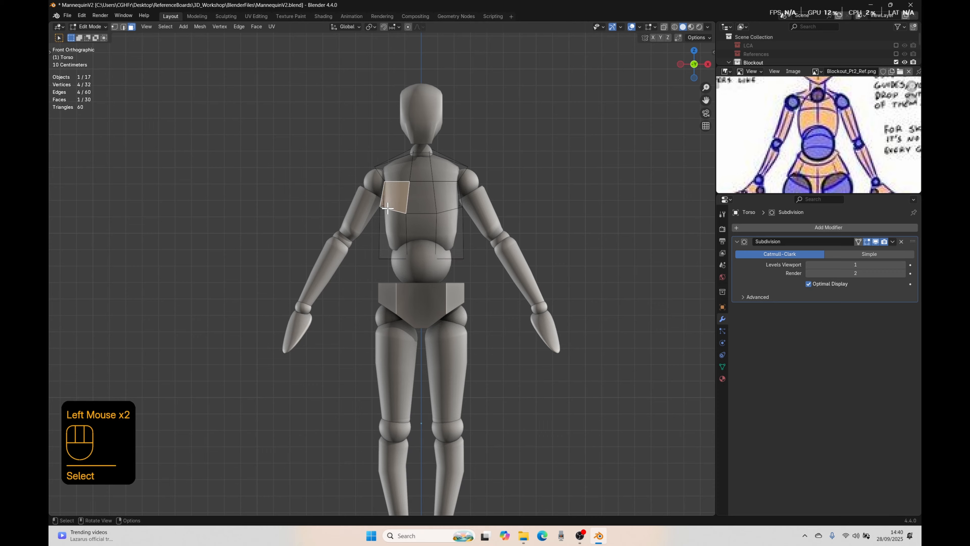
click(485, 211)
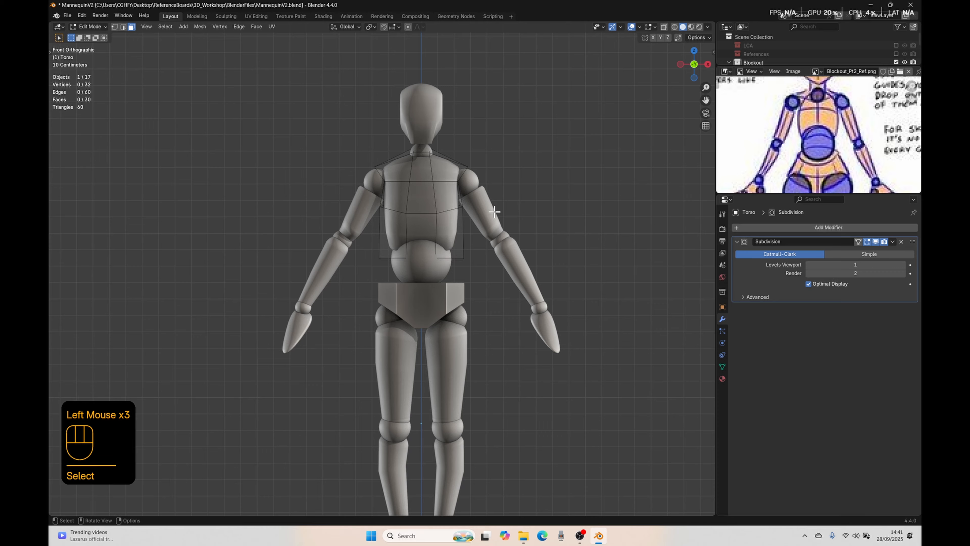
key(2)
key(alt)
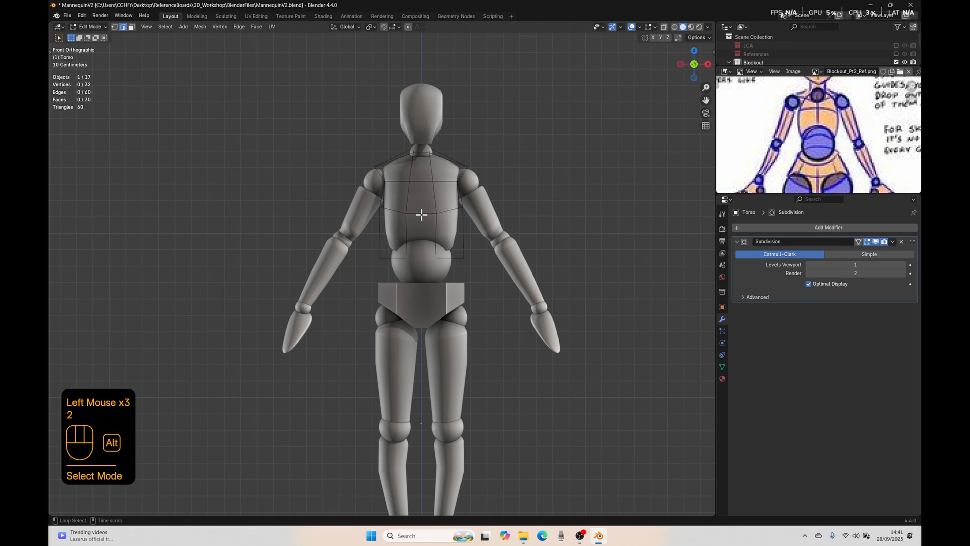
alt+click(419, 212)
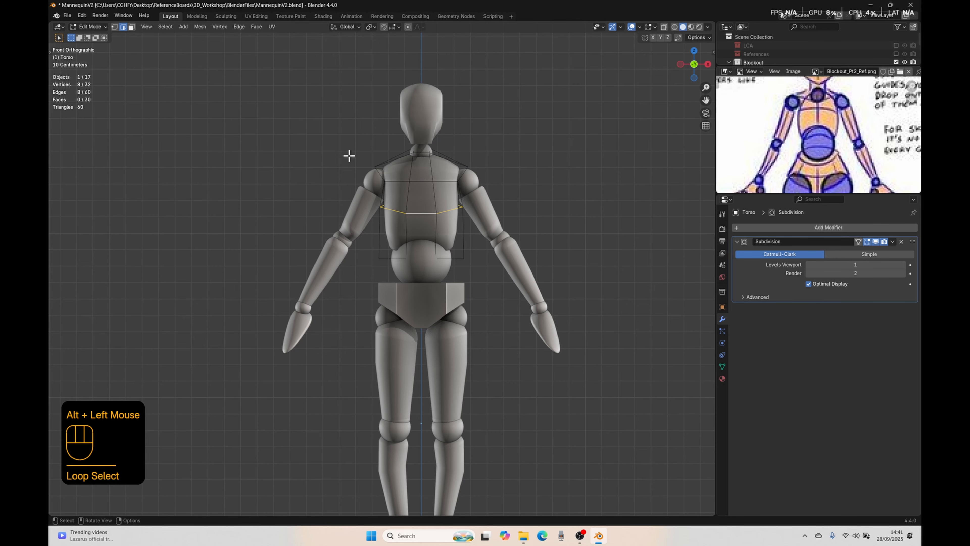
scroll(540, 213, up, 2)
mouse_move(540, 212)
middle_down()
mouse_move(372, 230)
mouse_move(533, 196)
middle_up()
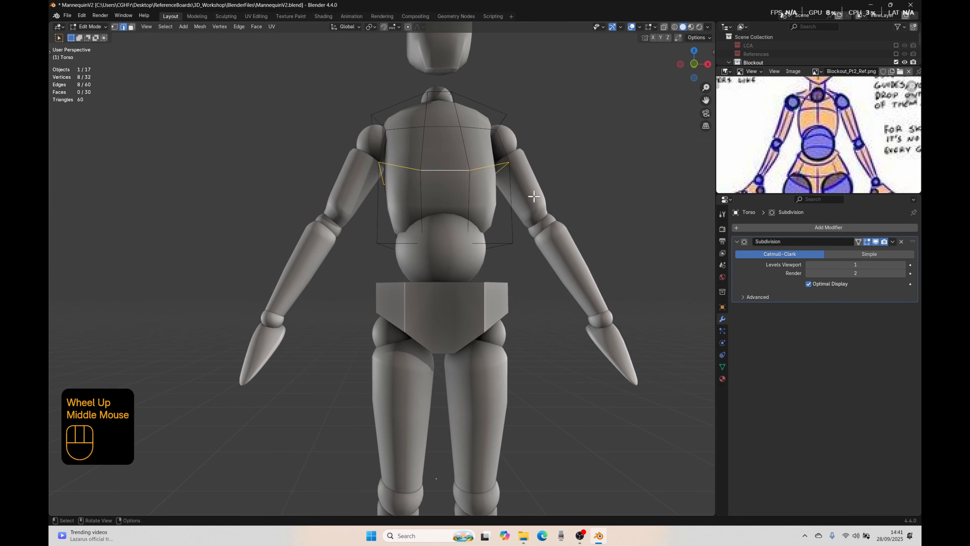
key(KP_1)
key(s)
key(x)
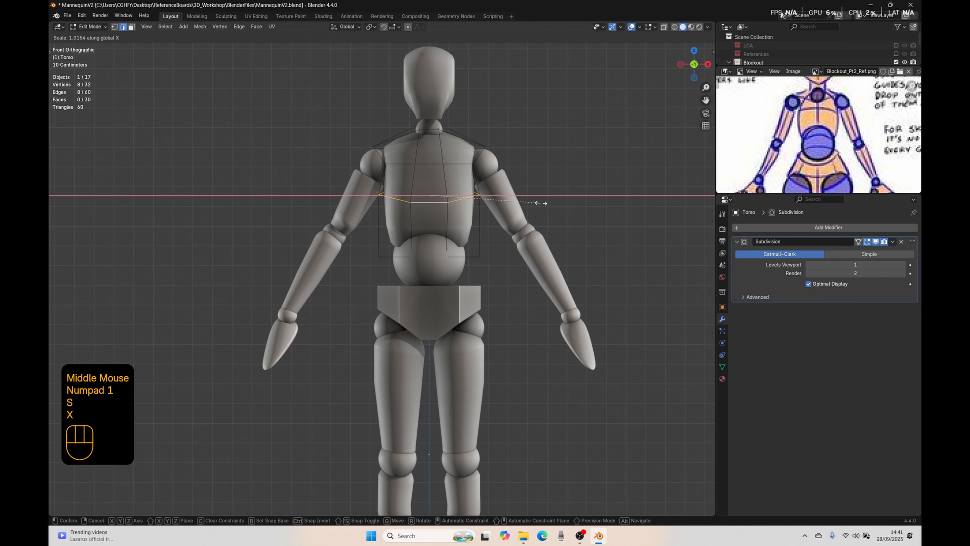
click(562, 208)
Step: Show the References collection and view the model against its drawings in the right orthographic view
middle_drag(562, 208, 466, 221)
key(KP_3)
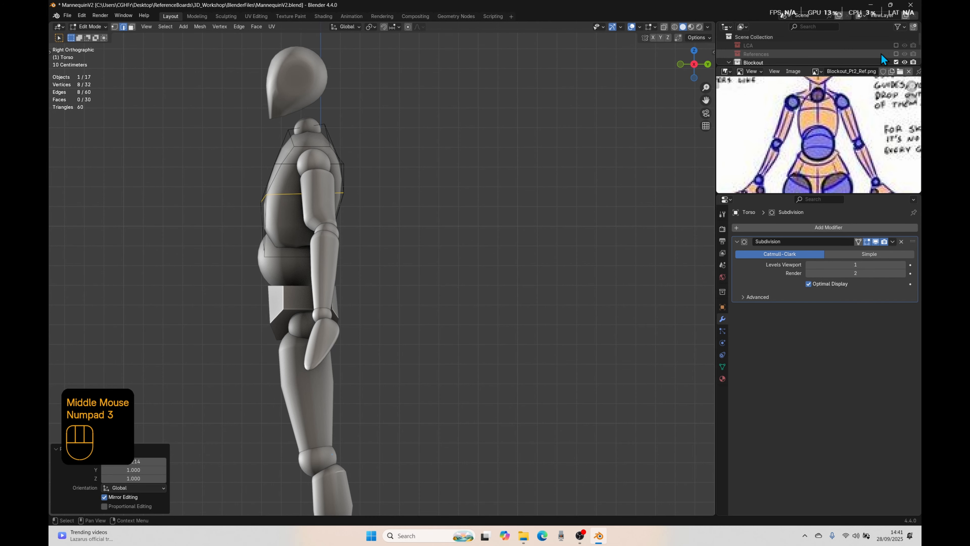
click(896, 54)
shift+middle_drag(350, 195, 472, 217)
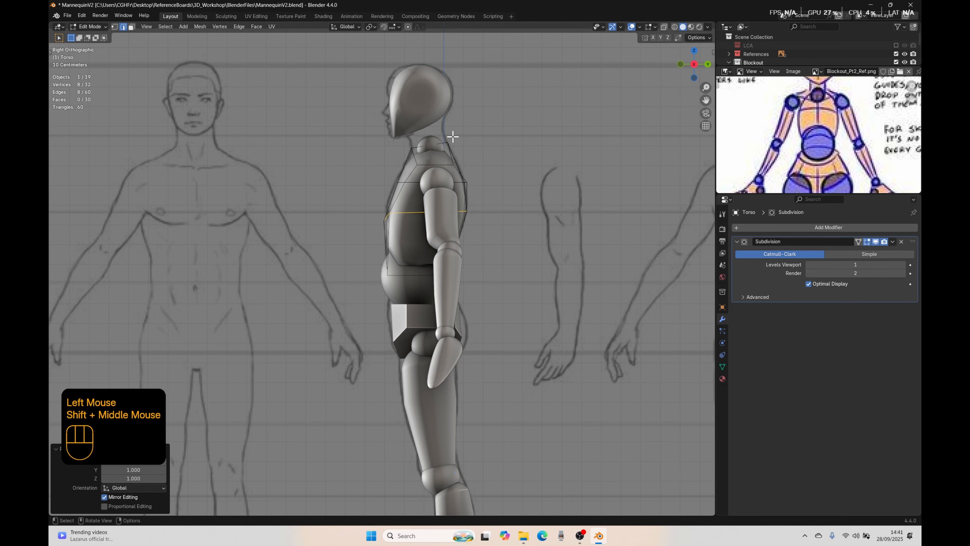
Step: Compare the torso cage's chest, waist and shoulders with the front reference drawing
scroll(344, 241, down, 4)
shift+middle_drag(344, 242, 385, 298)
scroll(384, 298, up, 5)
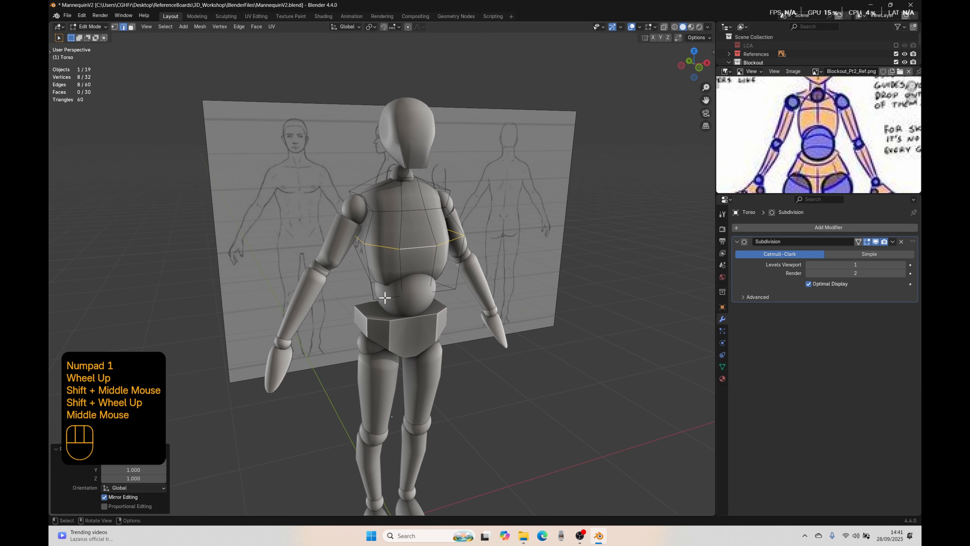
middle_drag(350, 270, 322, 234)
key(KP_1)
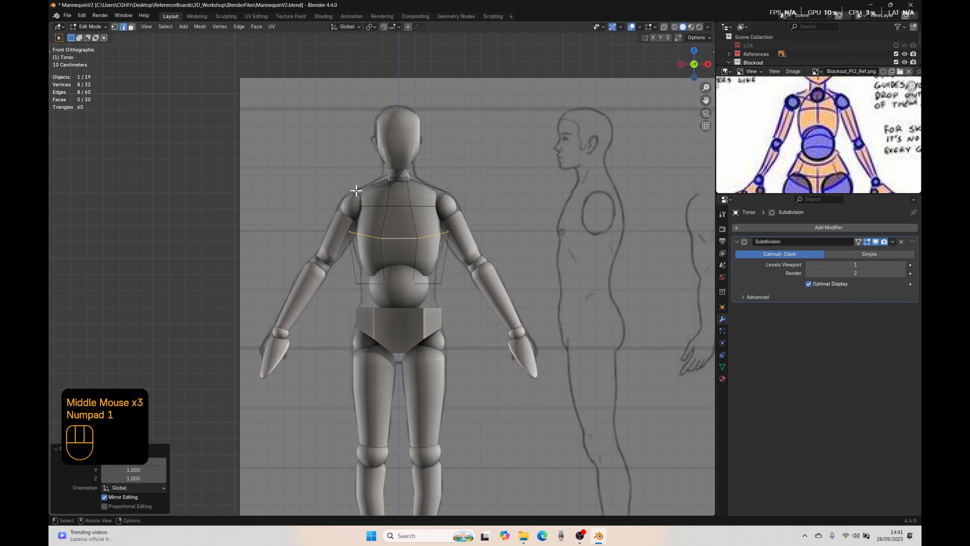
scroll(362, 191, up, 1)
shift+middle_drag(372, 129, 384, 207)
scroll(383, 206, up, 2)
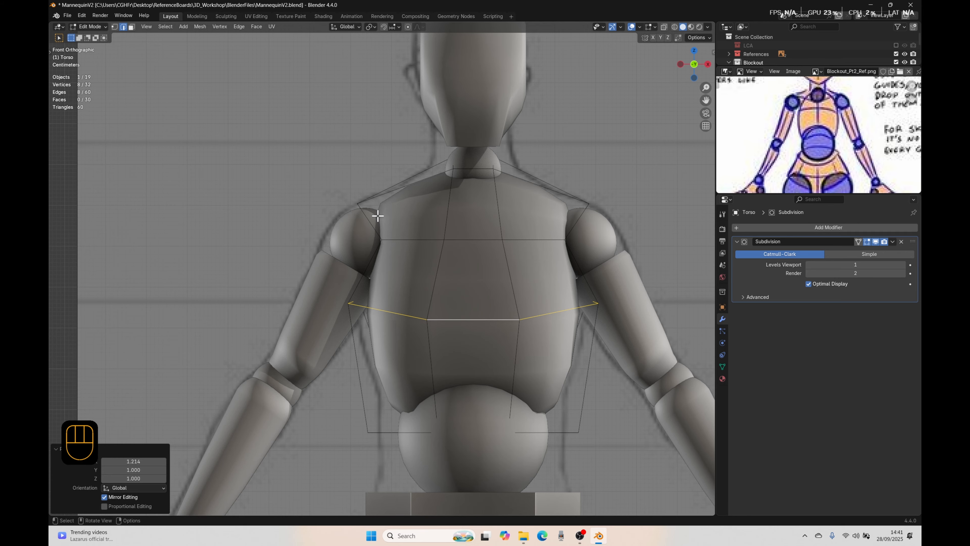
Step: Select the two outer shoulder edges of the torso cage and widen them to about 1.27 along X
scroll(464, 238, down, 3)
middle_drag(464, 238, 477, 261)
click(399, 242)
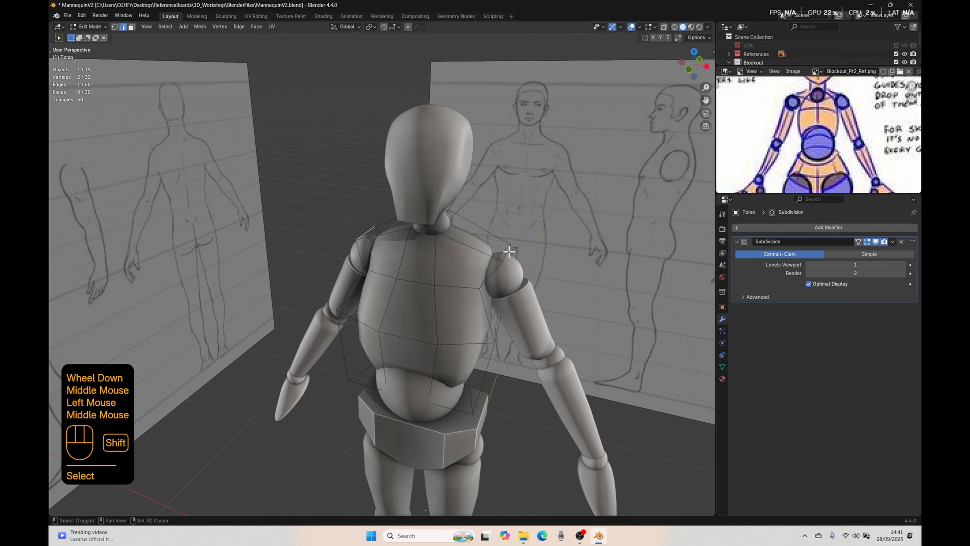
shift+click(527, 260)
key(KP_1)
click(371, 27)
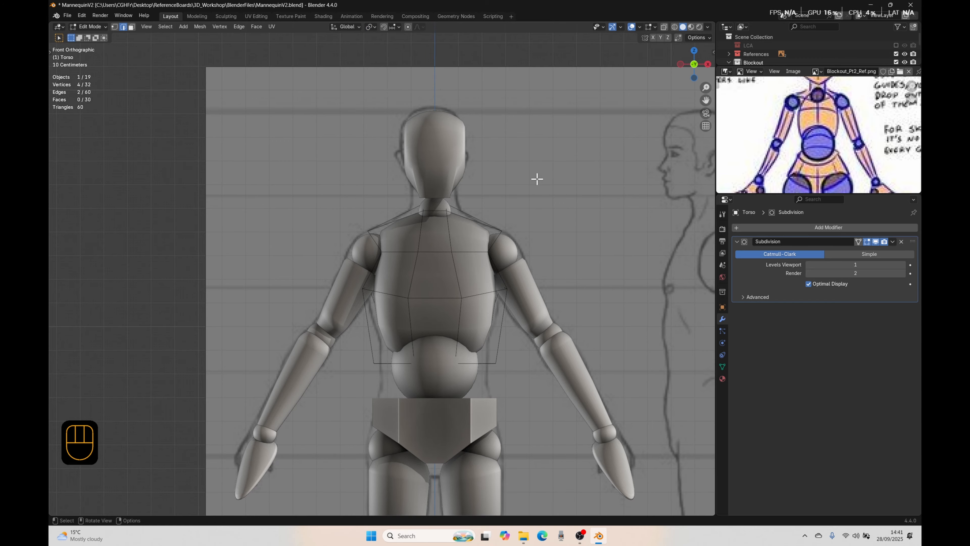
key(s)
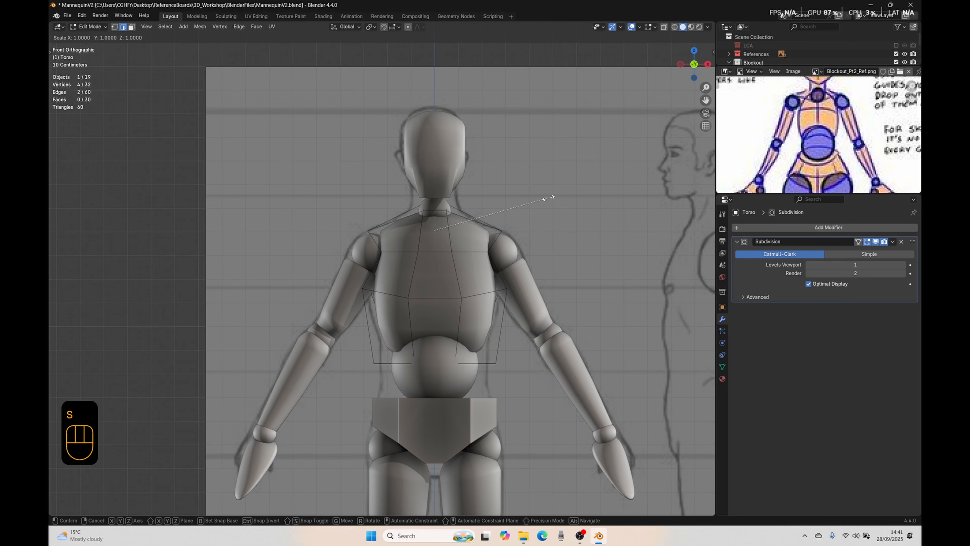
key(x)
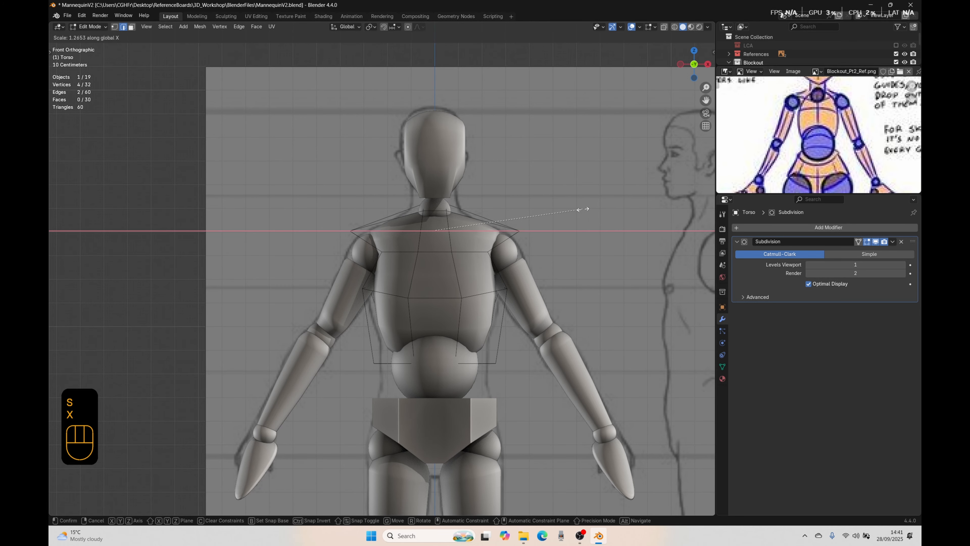
click(583, 210)
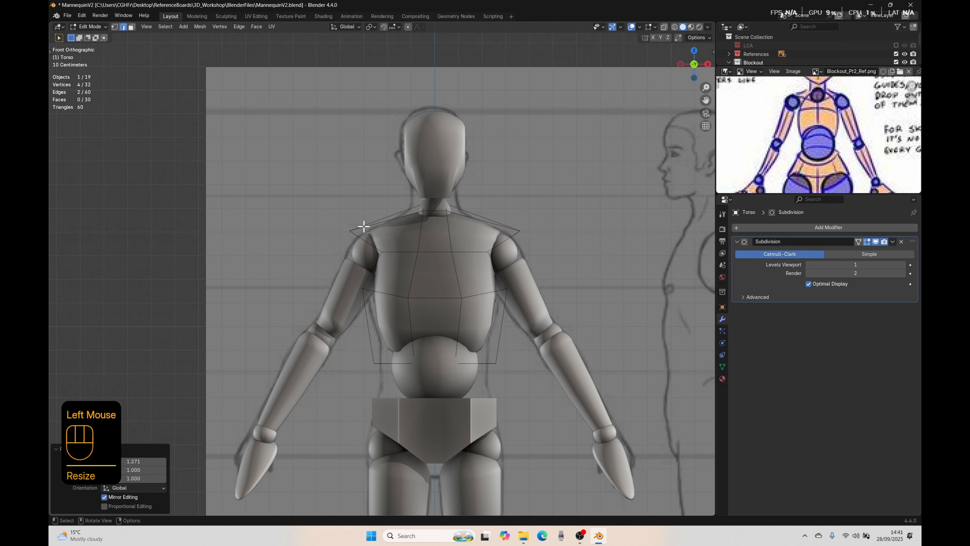
Step: Compare the widened shoulders and the torso's profile with the reference drawings from the front, side and perspective
middle_drag(364, 229, 292, 251)
key(KP_1)
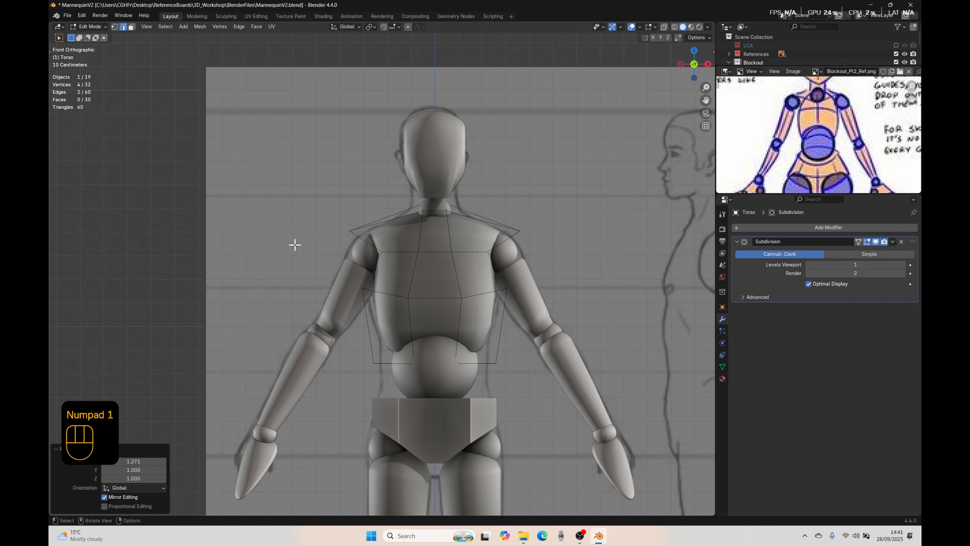
shift+middle_drag(533, 359, 511, 342)
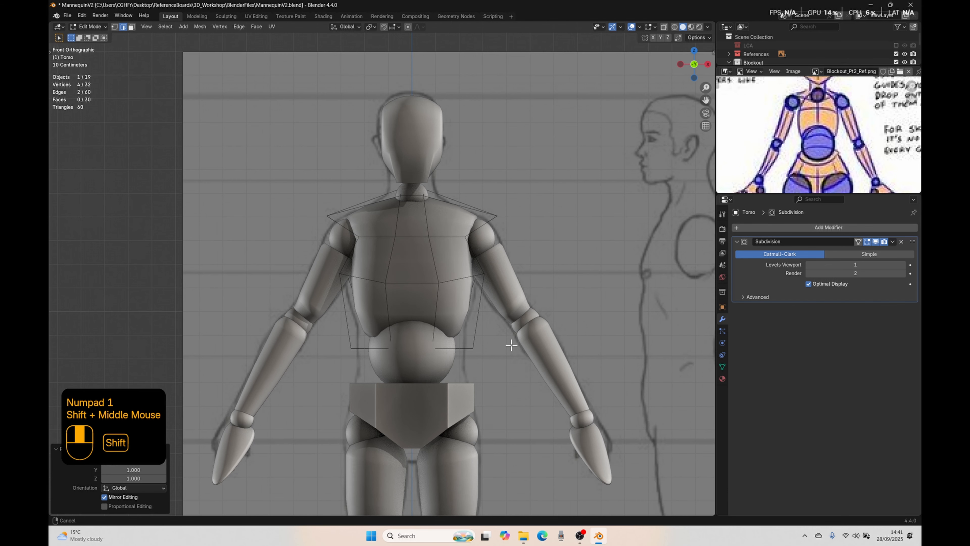
right_click(507, 349)
key(KP_3)
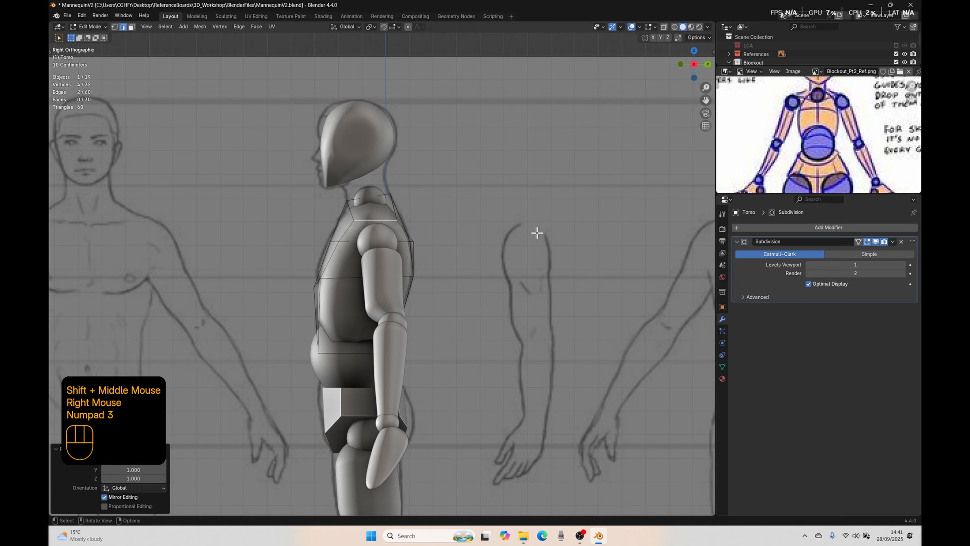
middle_drag(453, 237, 472, 285)
middle_drag(310, 194, 343, 186)
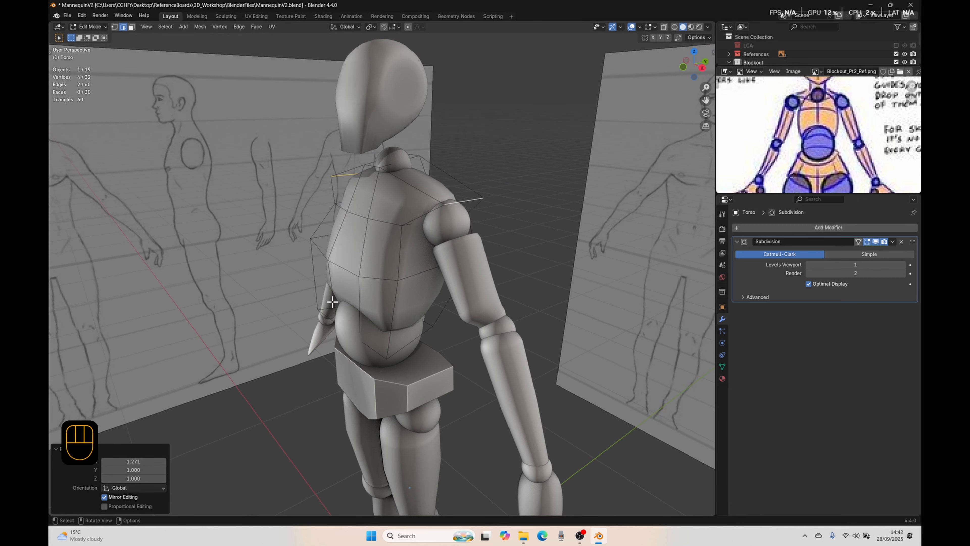
key(KP_1)
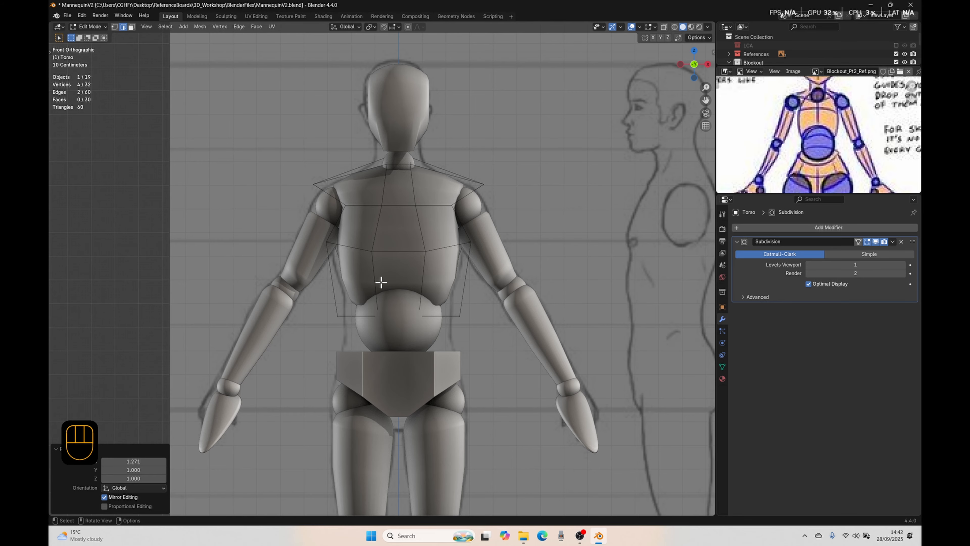
middle_drag(444, 230, 443, 206)
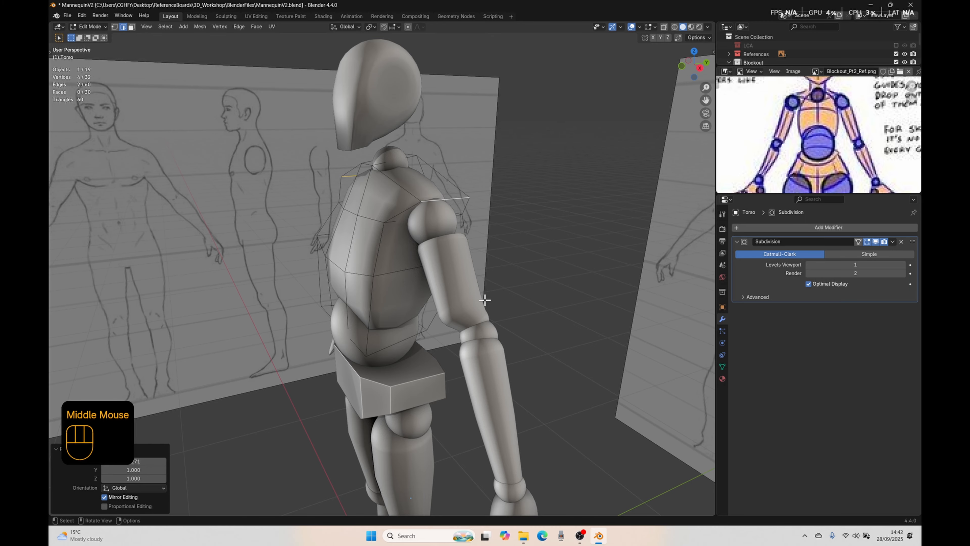
Step: Select the three horizontal edges across the upper chest and move them forward about 0.016 m along Y
middle_drag(504, 312, 372, 244)
click(373, 212)
ctrl+click(373, 212)
key(KP_3)
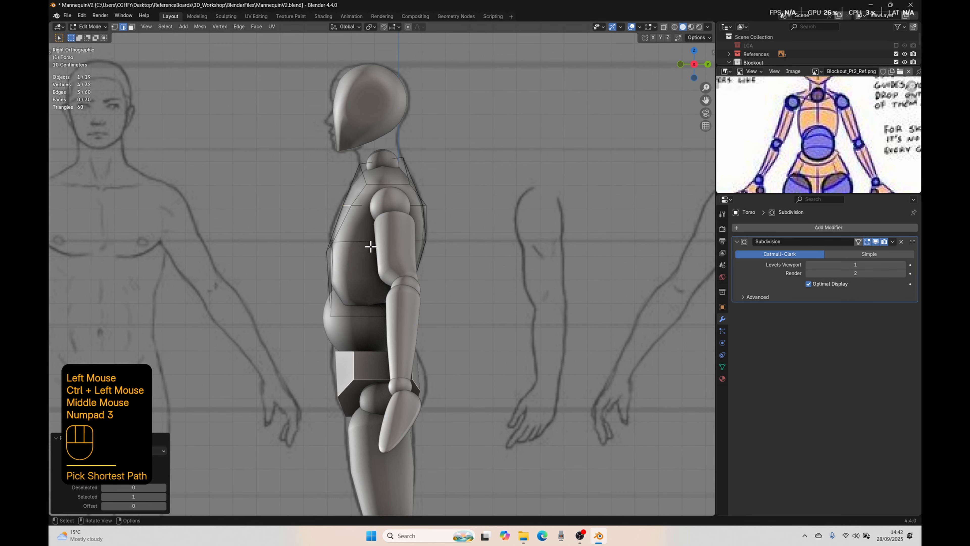
key(g)
key(y)
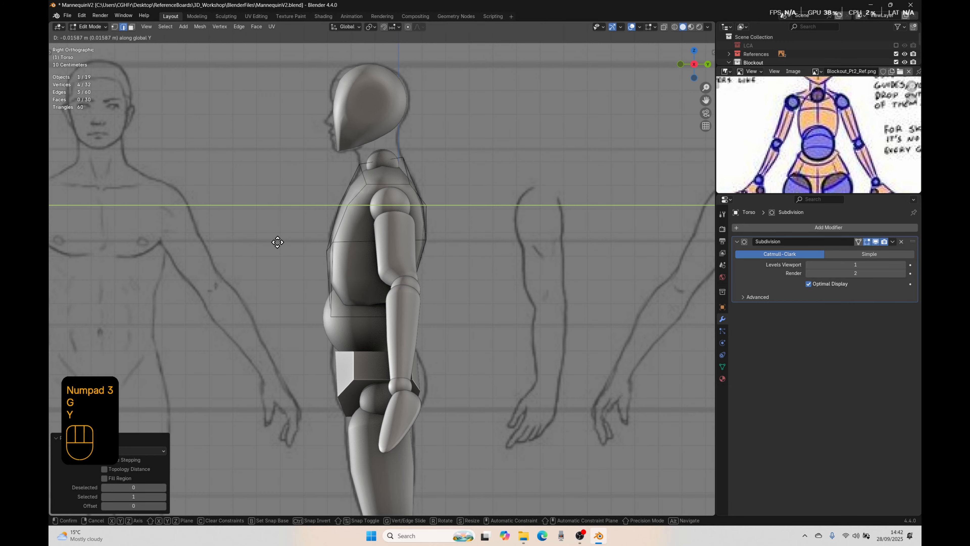
click(279, 246)
middle_drag(310, 261, 420, 268)
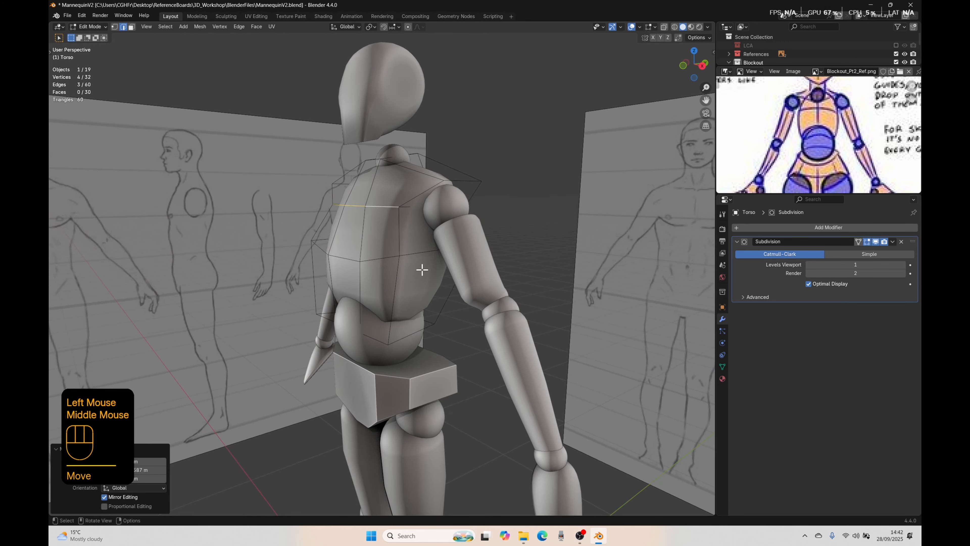
Step: Return to Object Mode and set the Render level of the torso's Subdivision modifier to 1
scroll(407, 264, down, 2)
key(Tab)
middle_drag(338, 279, 563, 347)
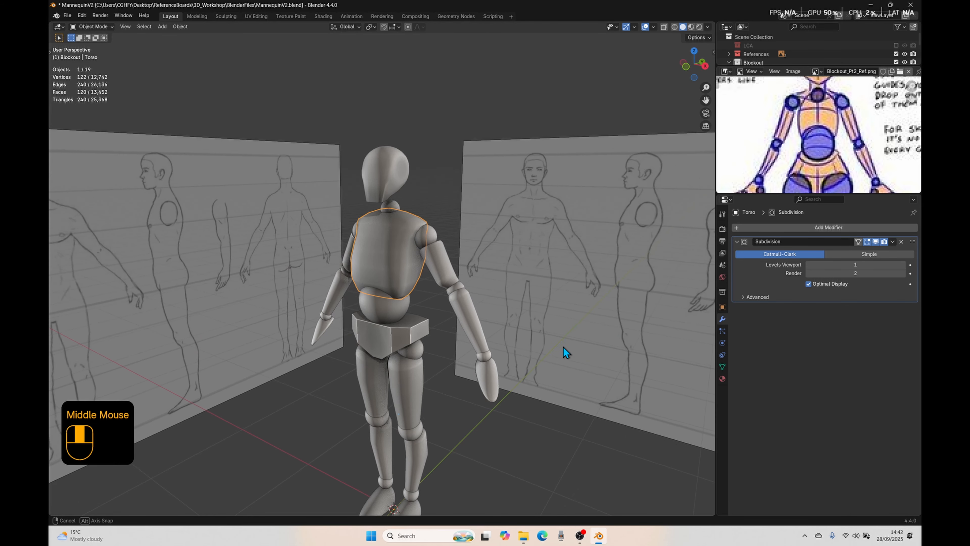
click(425, 186)
click(390, 261)
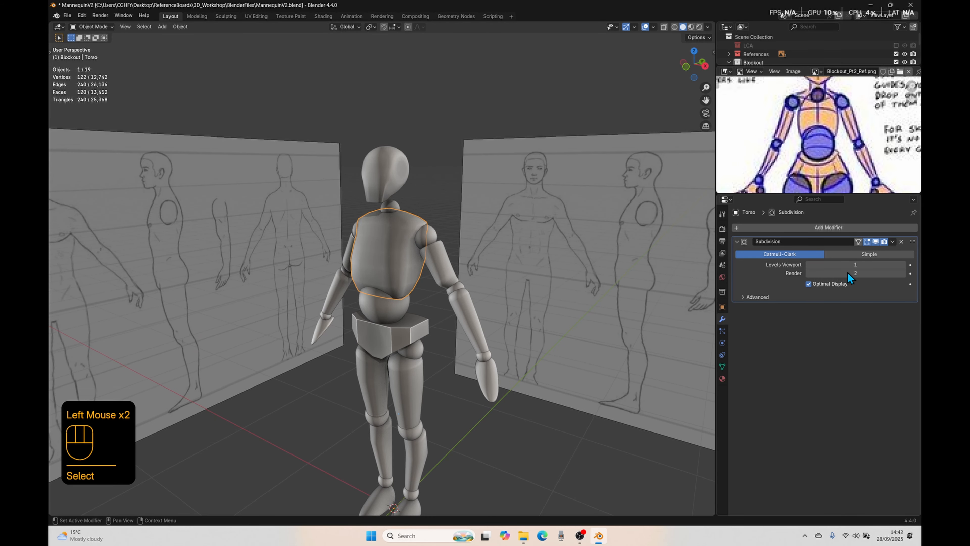
click(807, 273)
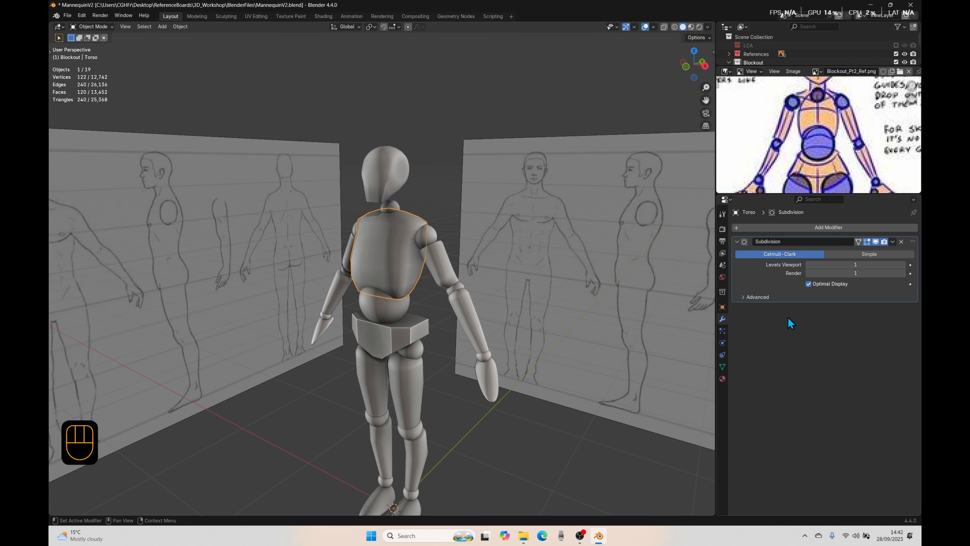
Step: Apply the Subdivision modifier to the torso
click(892, 241)
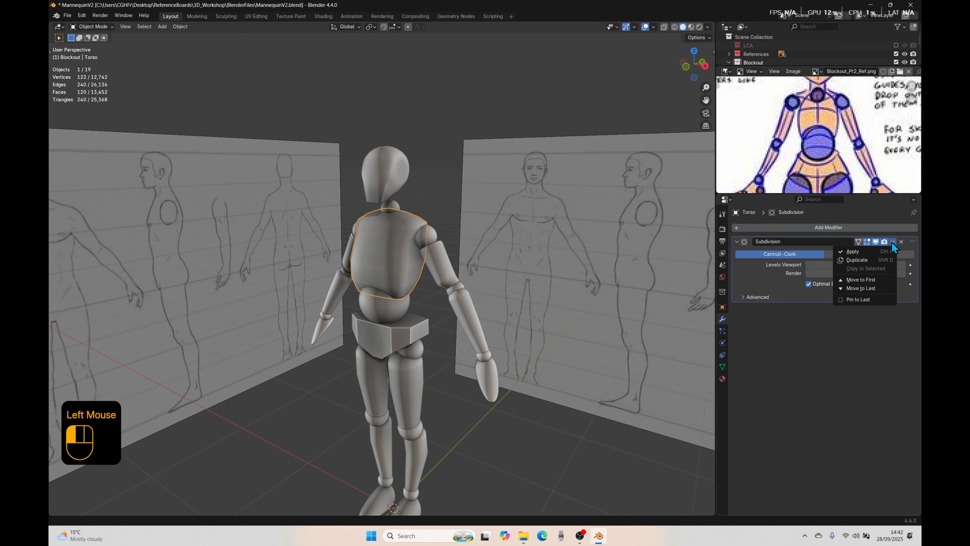
click(892, 241)
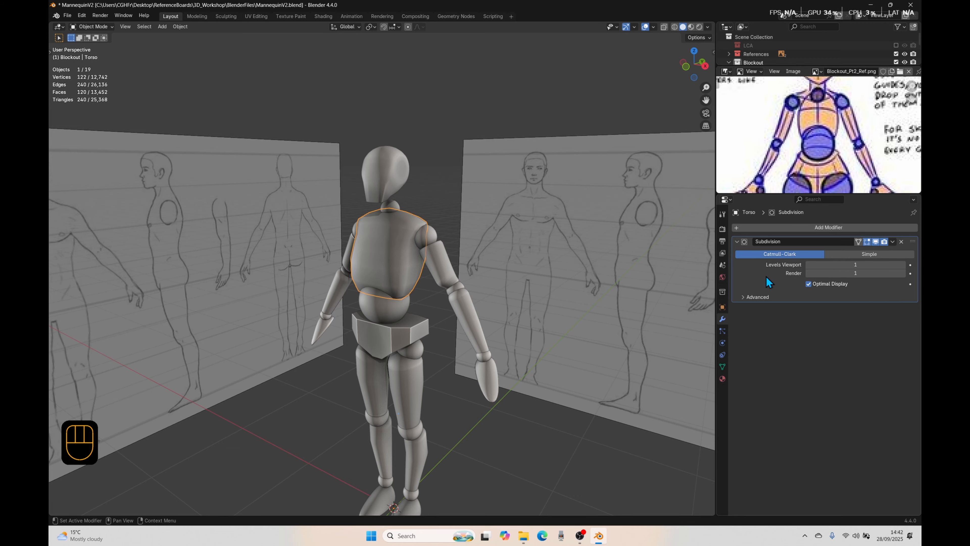
key(ctrl)
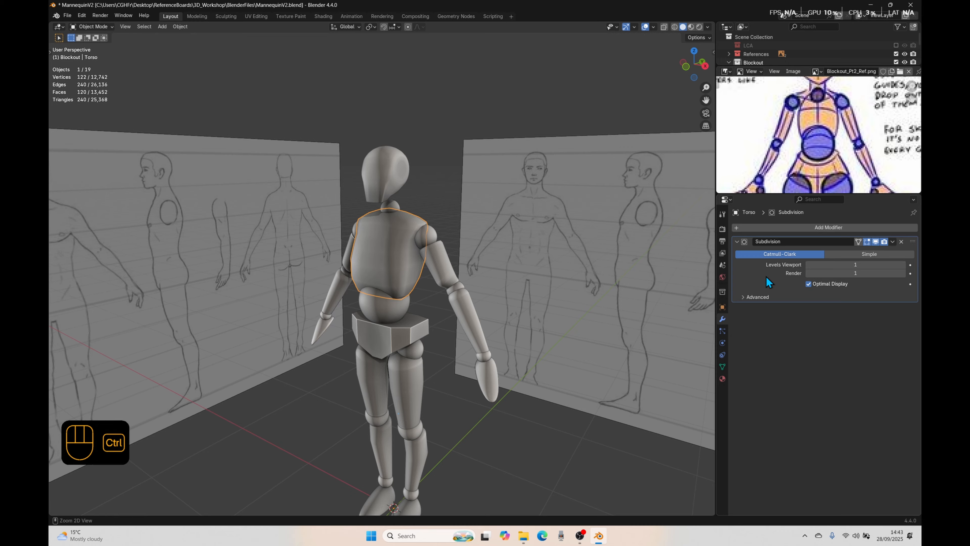
key(ctrl+a)
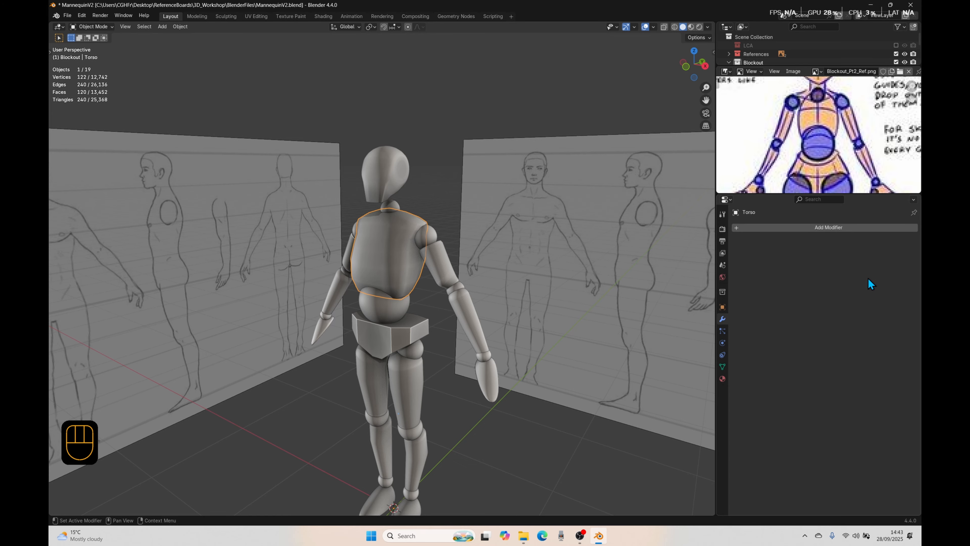
Step: Inspect the whole mannequin from several angles and examine the torso's subdivided mesh in Edit Mode
scroll(424, 419, down, 2)
middle_drag(425, 418, 446, 400)
click(446, 401)
scroll(421, 419, up, 1)
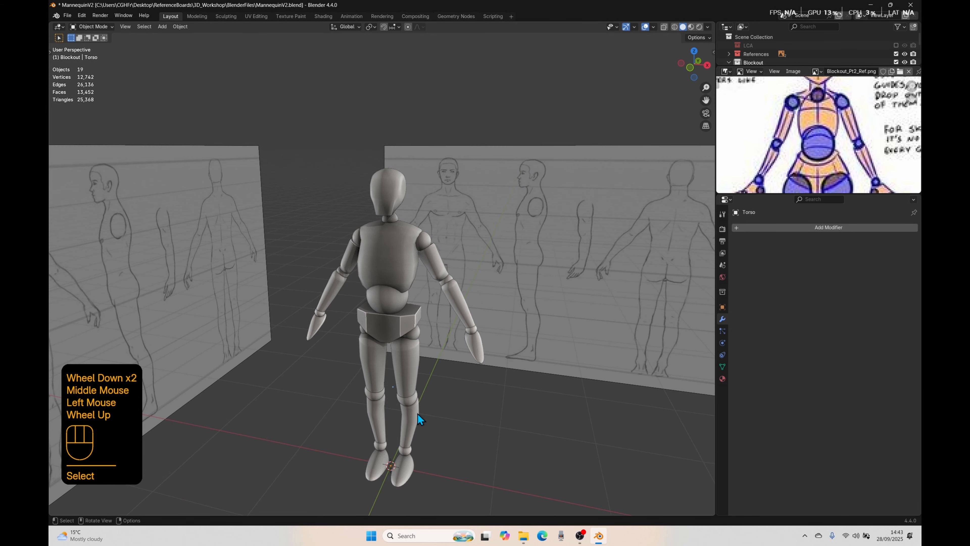
click(422, 419)
click(387, 238)
middle_drag(387, 238, 431, 251)
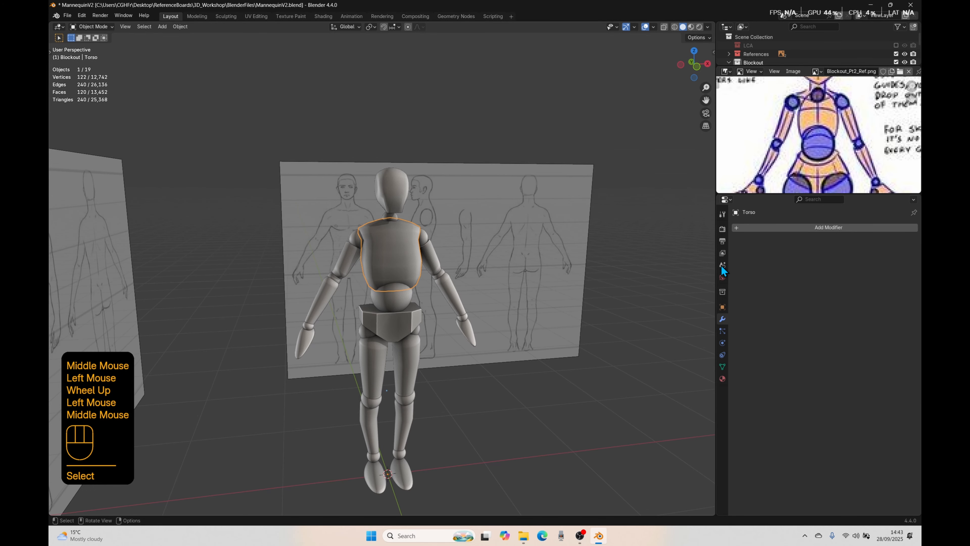
middle_drag(453, 313, 469, 329)
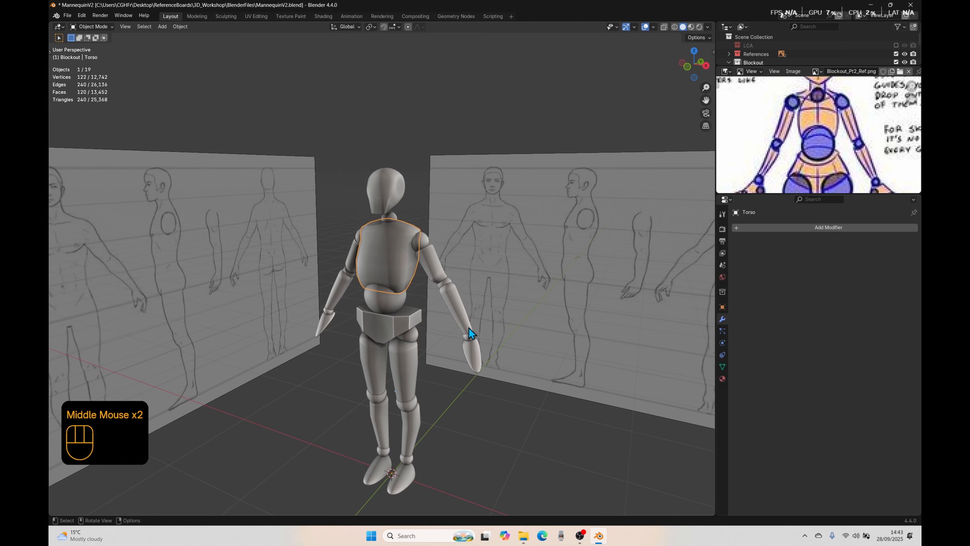
key(Tab)
scroll(396, 310, up, 3)
middle_drag(396, 310, 384, 326)
Step: Undo back to before the torso's Subdivision modifier was applied
key(ctrl+z)
key(ctrl+z)
key(ctrl+z)
key(ctrl+z)
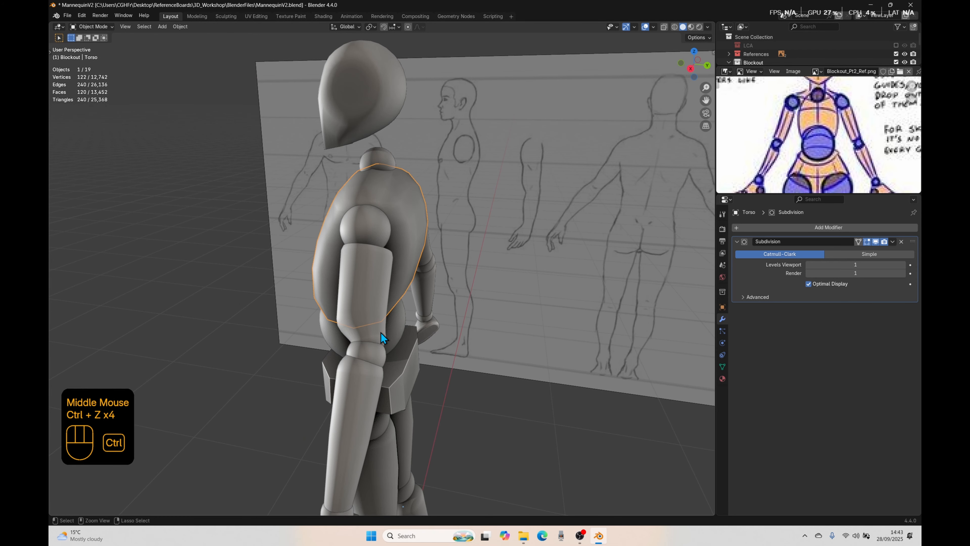
Step: Turn off the Subdivision modifier's viewport display and examine the torso's low-poly cage in Edit Mode from several angles
click(876, 243)
middle_drag(314, 331, 351, 336)
key(Tab)
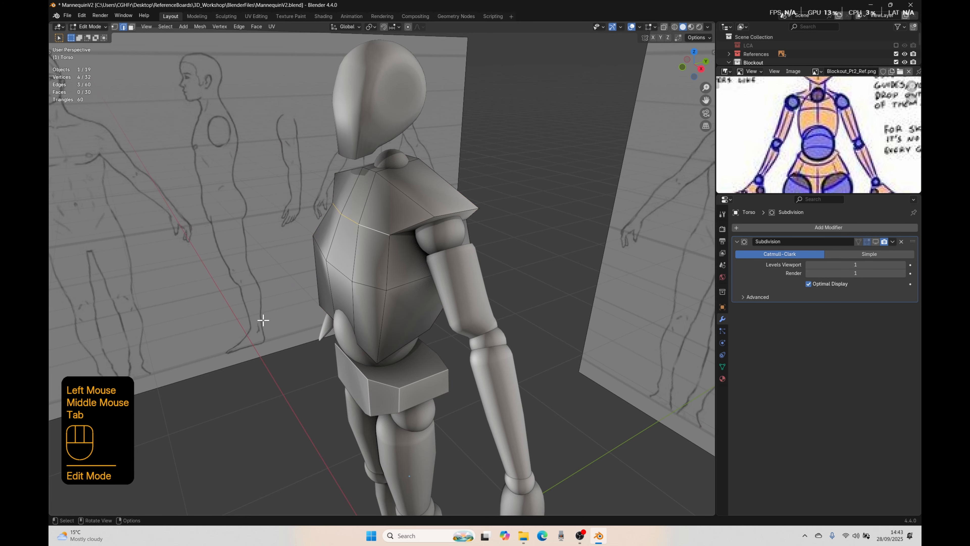
middle_drag(262, 320, 409, 302)
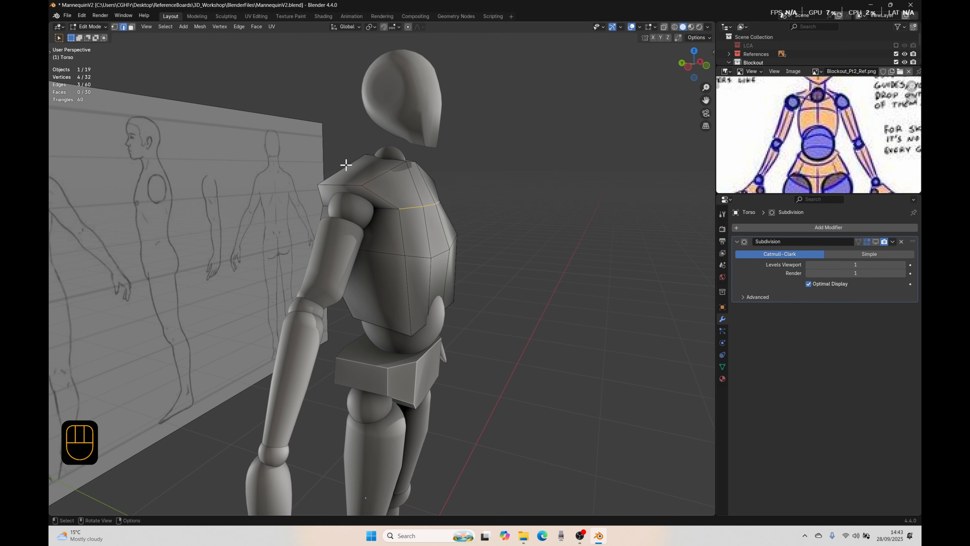
middle_drag(532, 289, 399, 272)
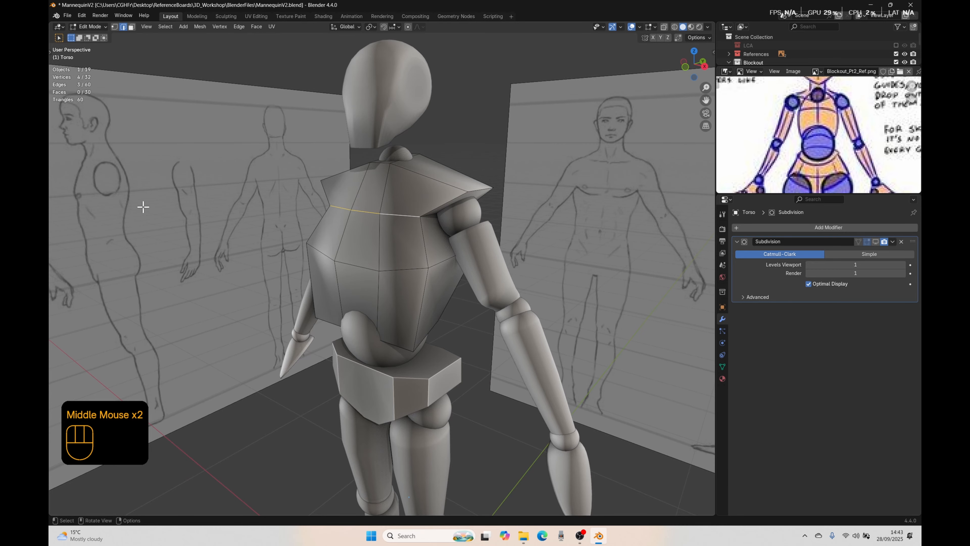
middle_drag(331, 237, 348, 280)
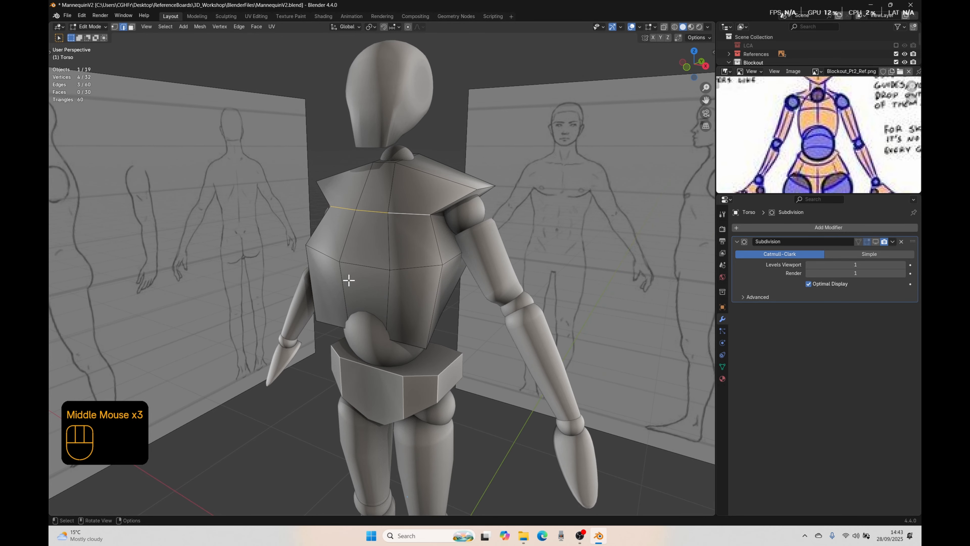
Step: Try connecting two diagonally opposite vertices on the front of the chest with an edge, and undo the connection
key(1)
click(343, 260)
shift+click(385, 214)
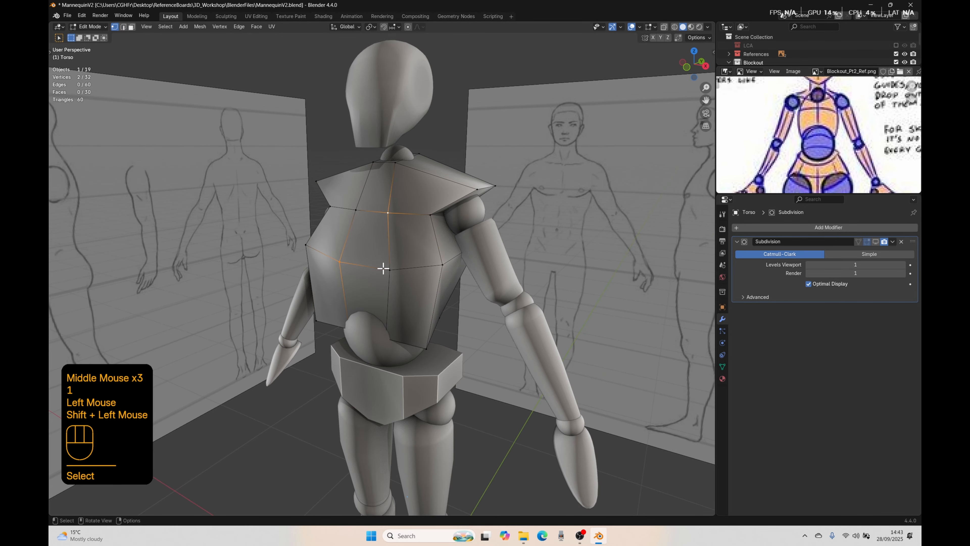
key(j)
middle_drag(382, 271, 419, 267)
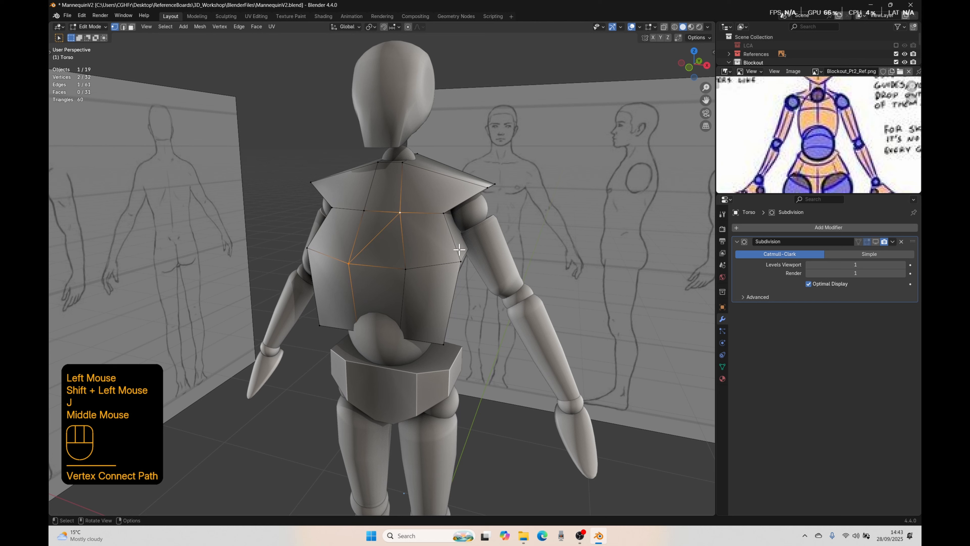
key(ctrl+z)
Step: Re-enable the Subdivision modifier's viewport display in Object Mode, apply it to the torso, and open the resulting mesh in Edit Mode
key(Tab)
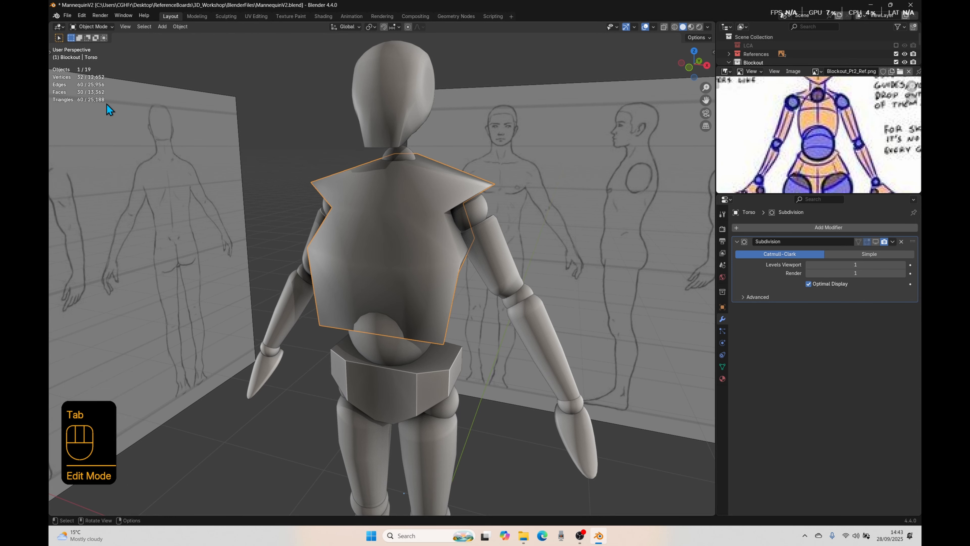
click(875, 241)
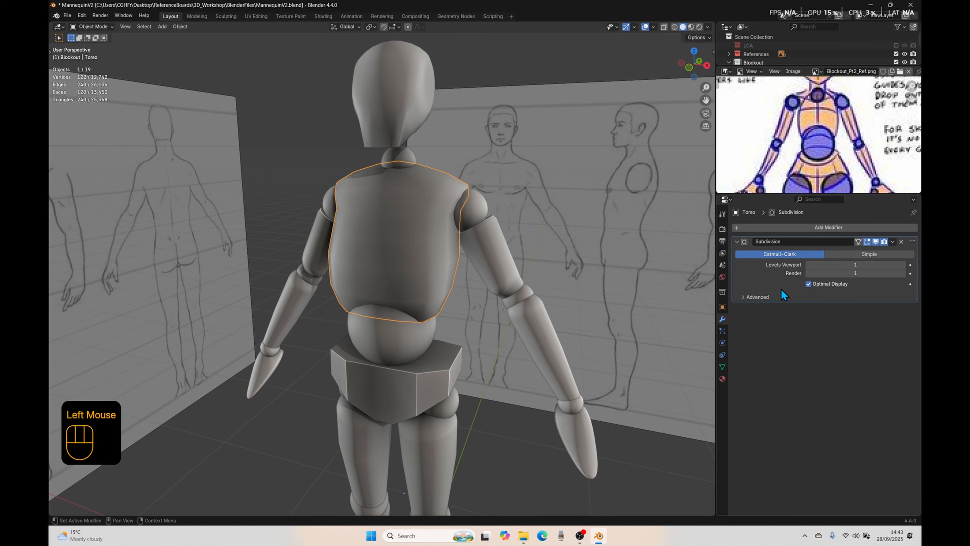
key(ctrl+a)
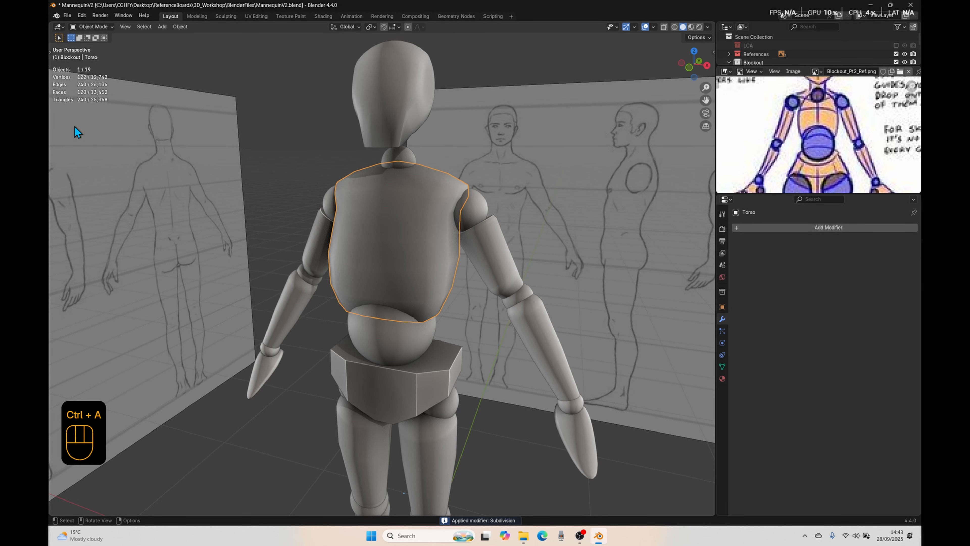
key(Tab)
middle_drag(429, 286, 457, 272)
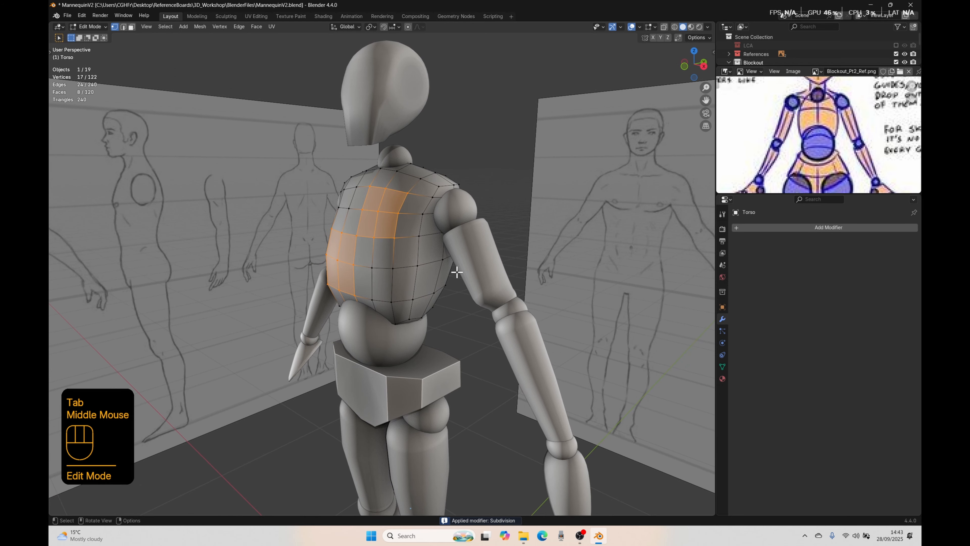
Step: Examine the torso's subdivided mesh in Edit Mode from several angles, clear the selection, and return to Object Mode
middle_drag(169, 280, 238, 262)
key(a)
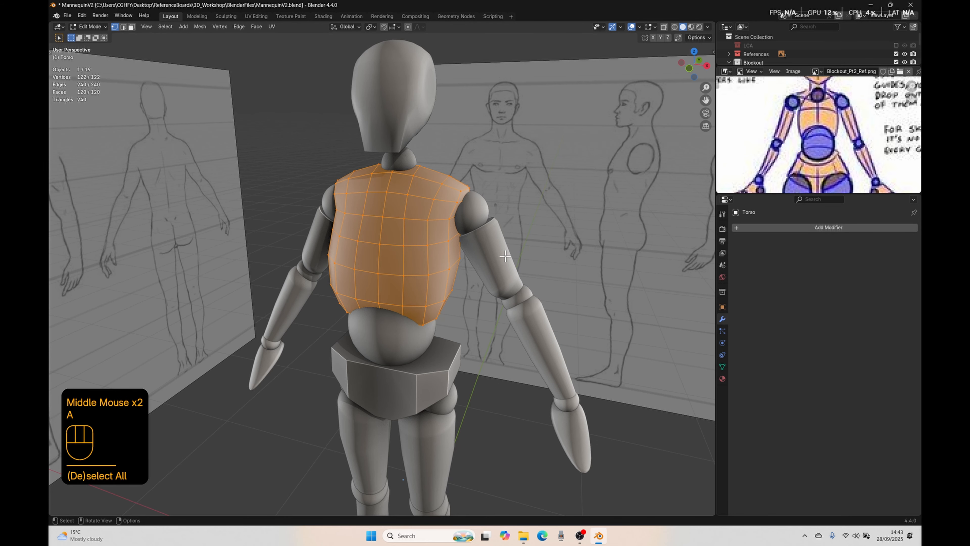
middle_drag(502, 296, 344, 267)
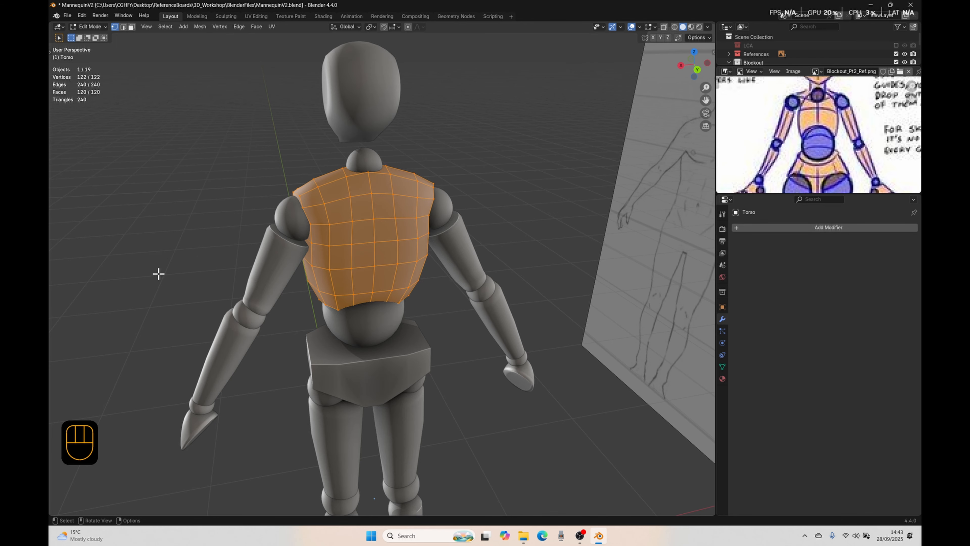
middle_drag(157, 277, 298, 267)
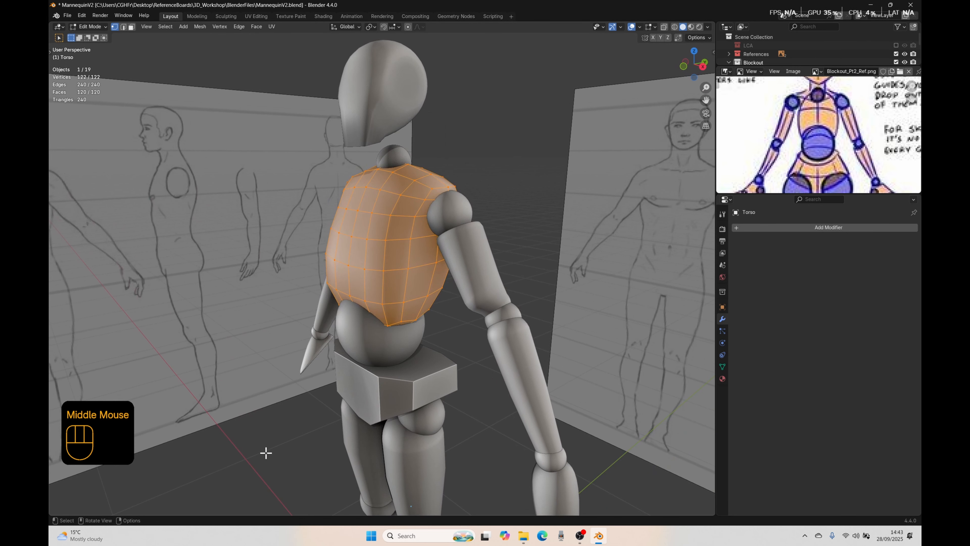
click(264, 453)
scroll(258, 396, down, 1)
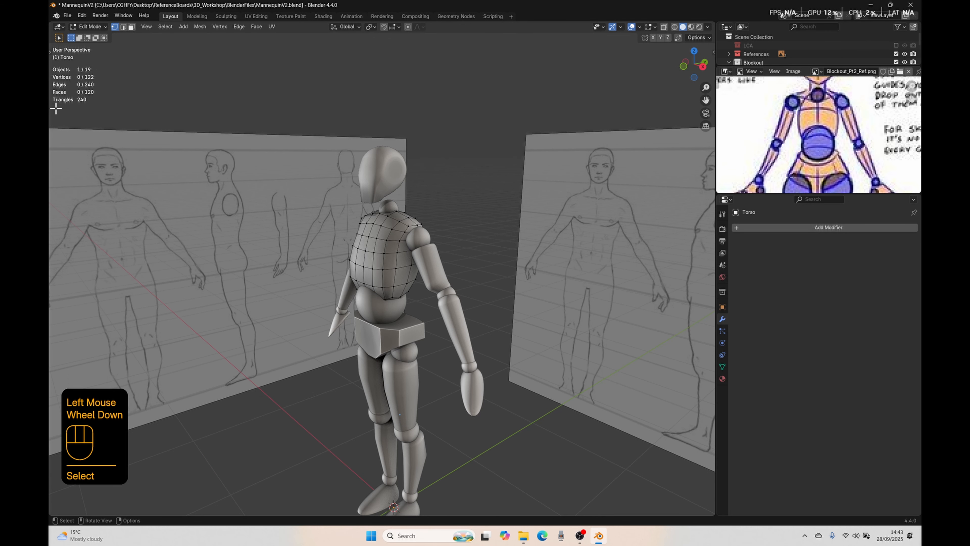
key(Tab)
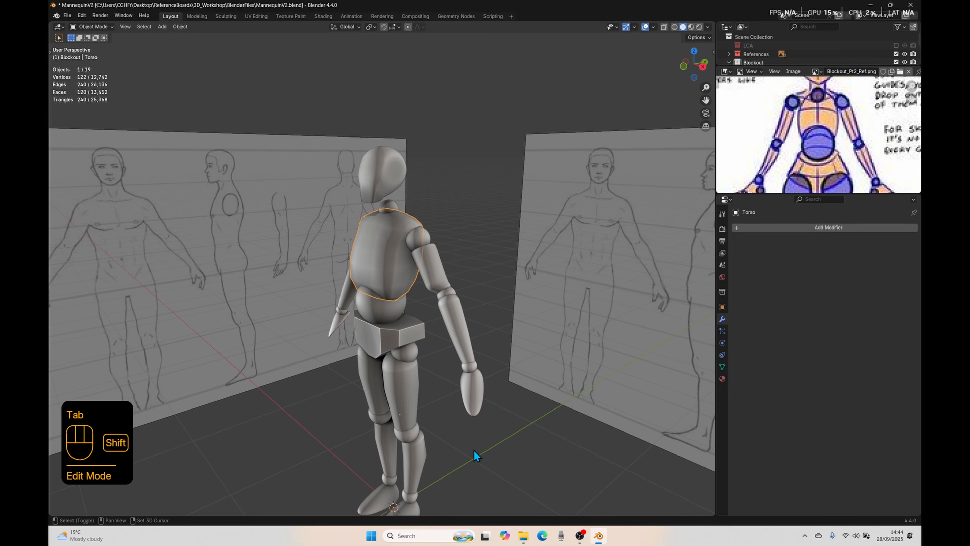
shift+middle_drag(475, 453, 469, 389)
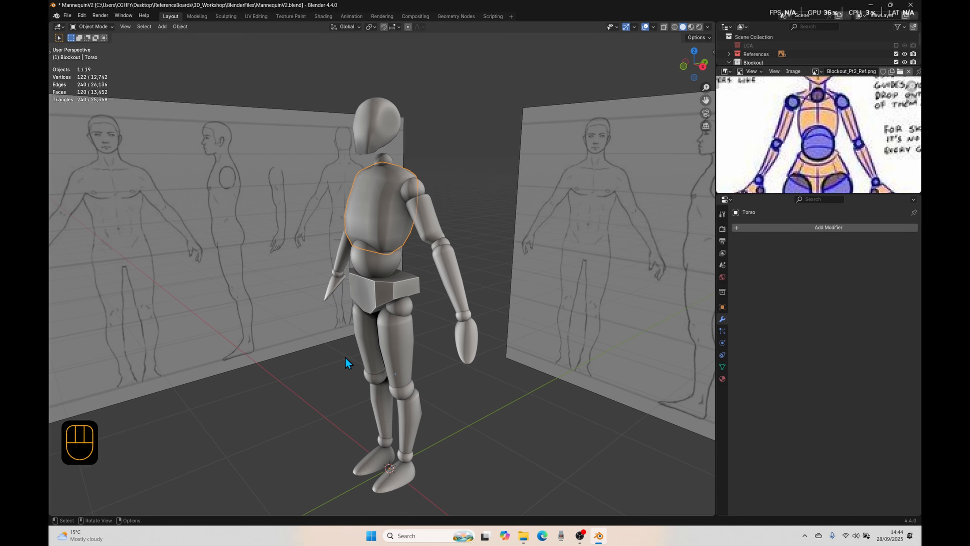
Step: Select four faces along the torso's shoulder edge in Edit Mode, enable X-axis mesh symmetry, and try moving the faces
key(Tab)
middle_drag(365, 257, 391, 226)
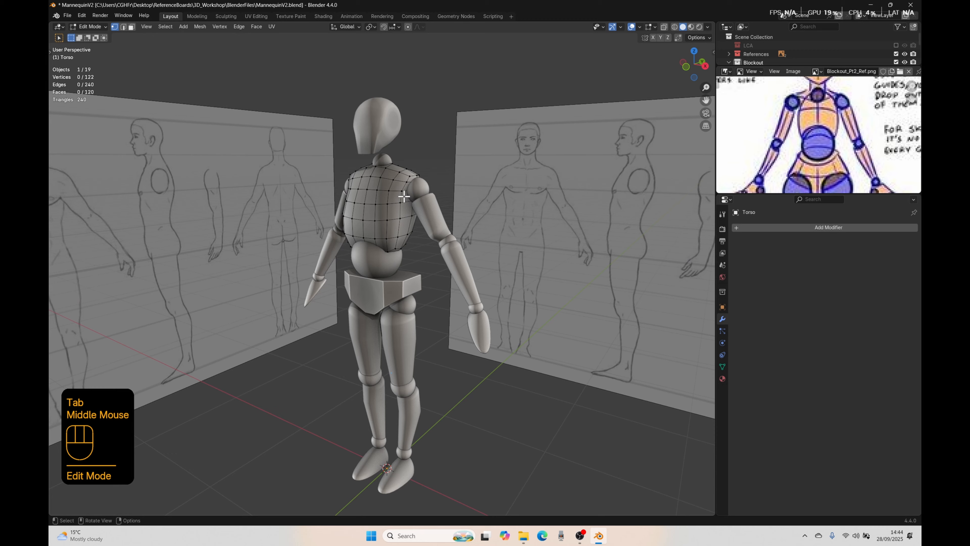
click(406, 183)
key(3)
click(411, 179)
shift+click(408, 188)
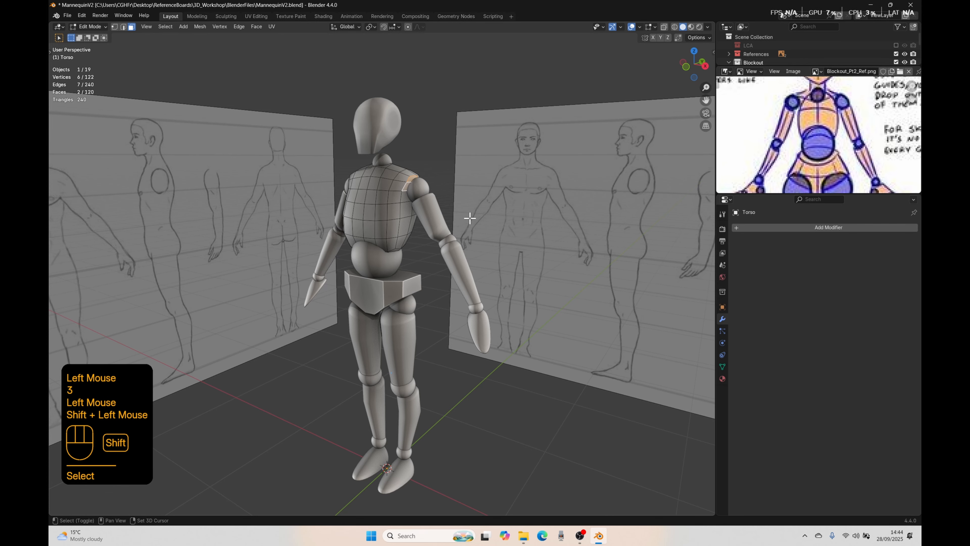
middle_drag(470, 218, 397, 214)
shift+click(393, 183)
shift+click(386, 188)
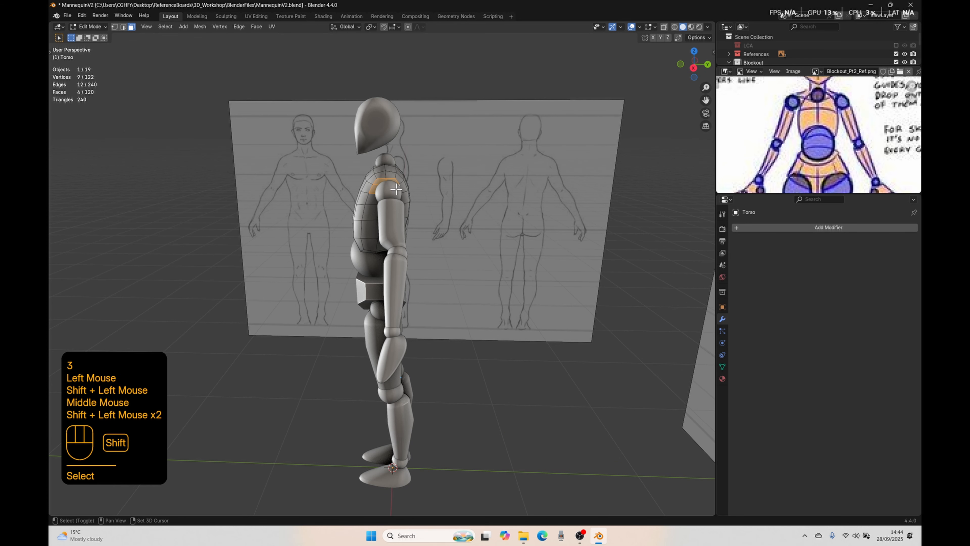
click(654, 37)
middle_drag(433, 145, 502, 139)
key(g)
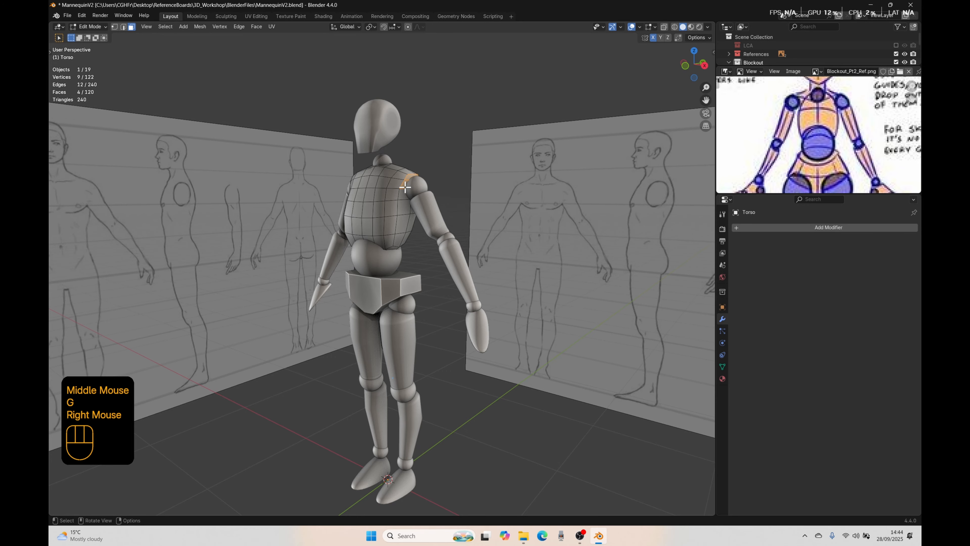
double_click(408, 175)
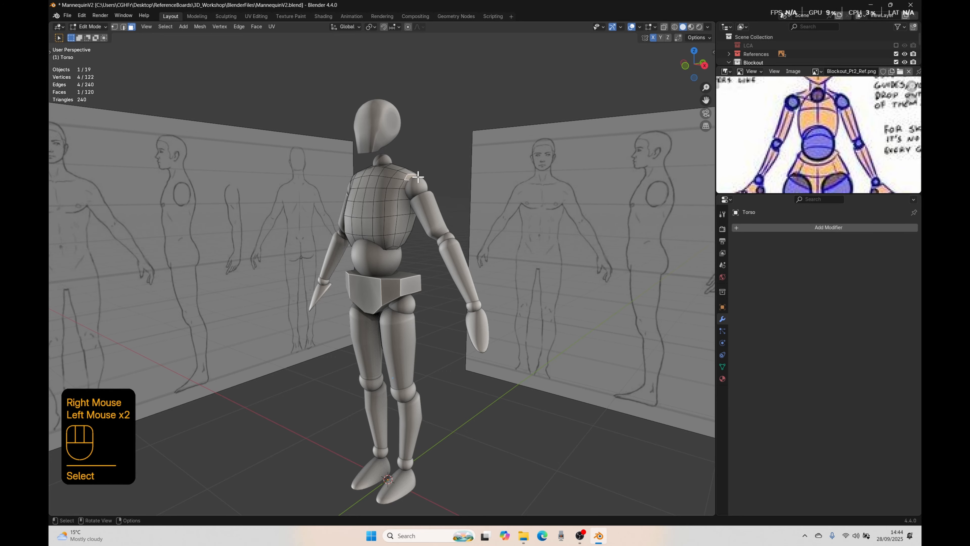
double_click(408, 183)
Step: Add a Subdivision Surface modifier to the torso in Object Mode with viewport level 4 and render level 3, and apply it
key(Tab)
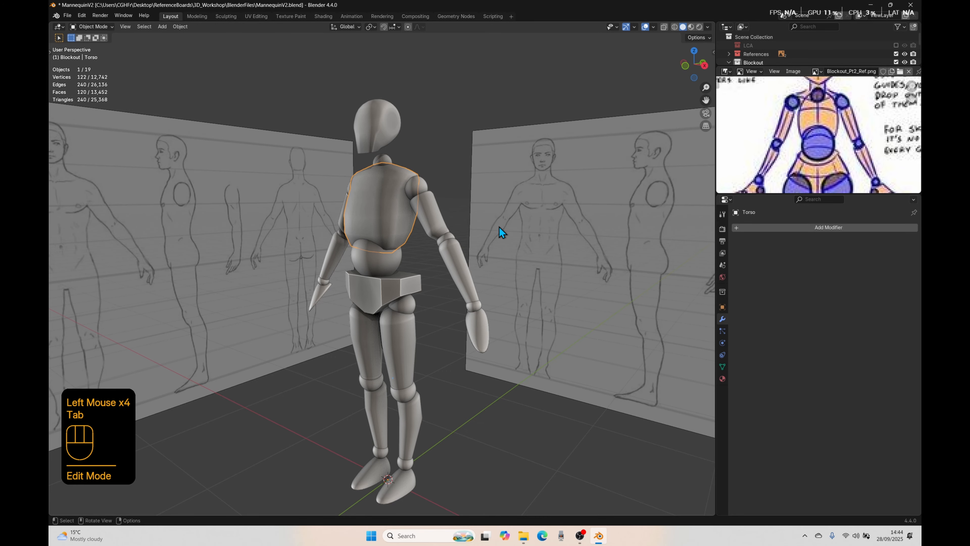
click(779, 228)
mouse_move(761, 229)
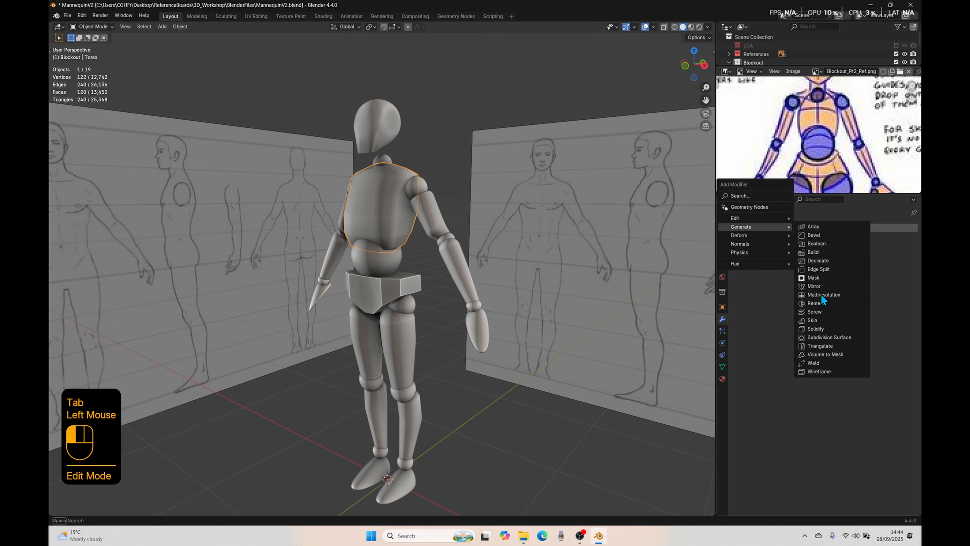
click(821, 337)
click(904, 264)
click(904, 265)
click(903, 264)
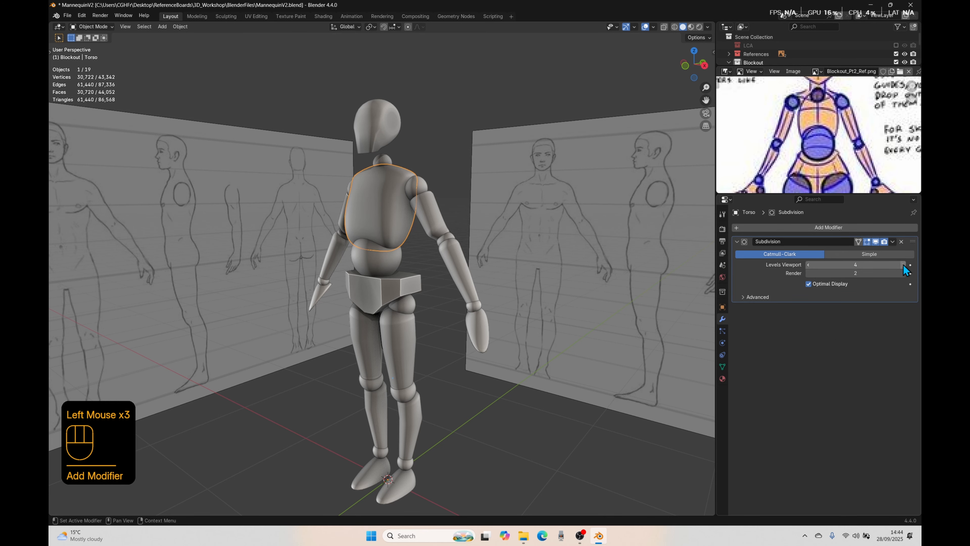
click(904, 273)
click(905, 274)
key(ctrl+a)
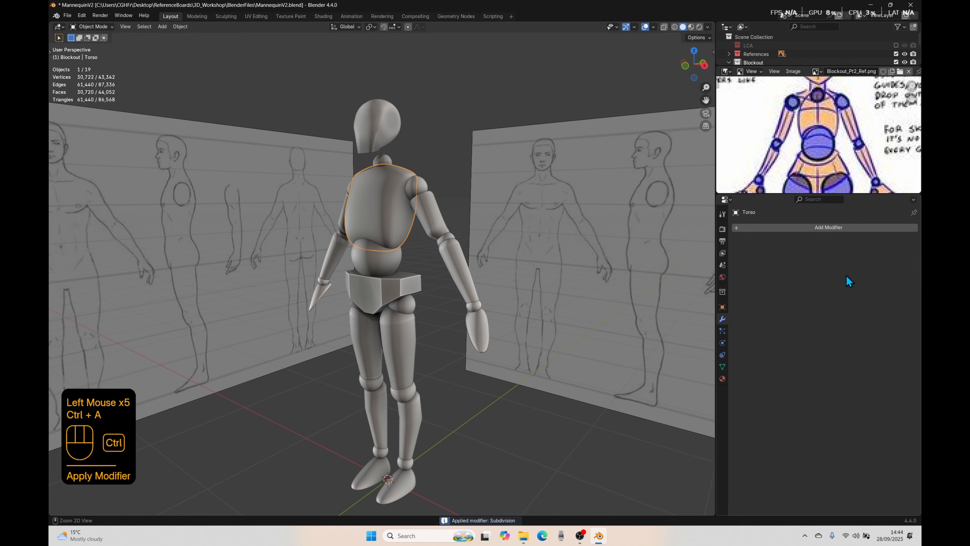
Step: Try moving a small patch of faces beside the shoulder joint on the dense torso mesh
key(Tab)
scroll(434, 235, up, 2)
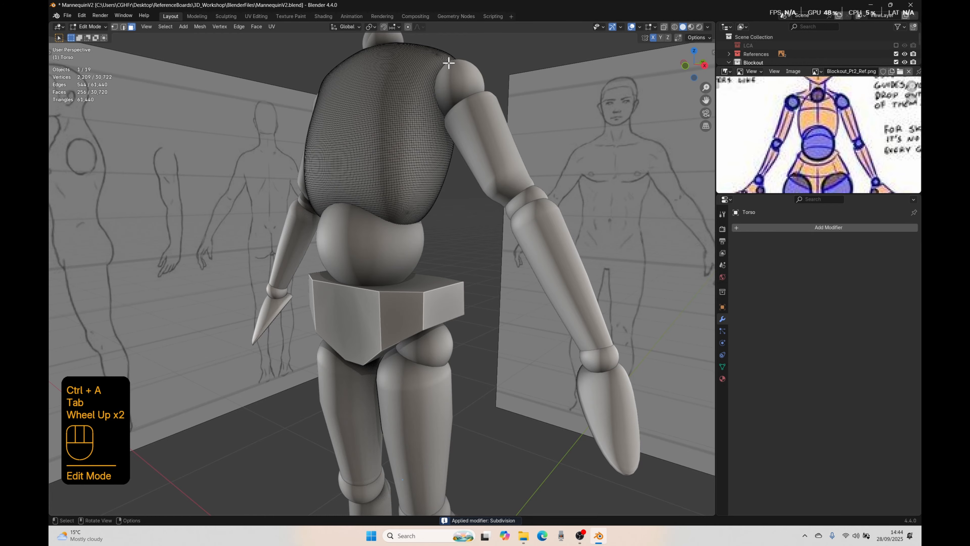
click(448, 186)
middle_drag(441, 115, 414, 118)
drag(423, 87, 405, 98)
middle_drag(410, 96, 469, 149)
key(g)
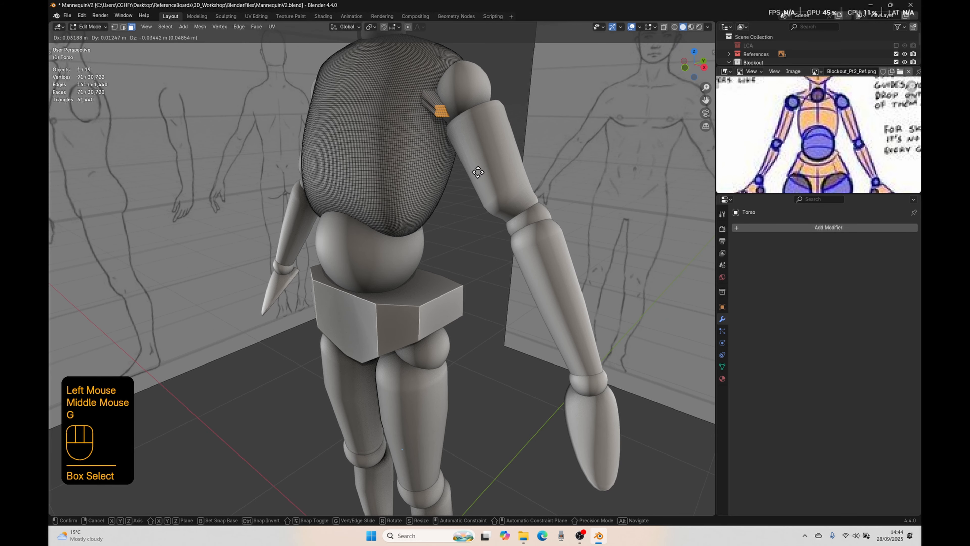
right_click(478, 173)
Step: Undo back to before the torso's dense subdivision was applied, and remove its Subdivision modifier
key(ctrl+z)
key(ctrl+z)
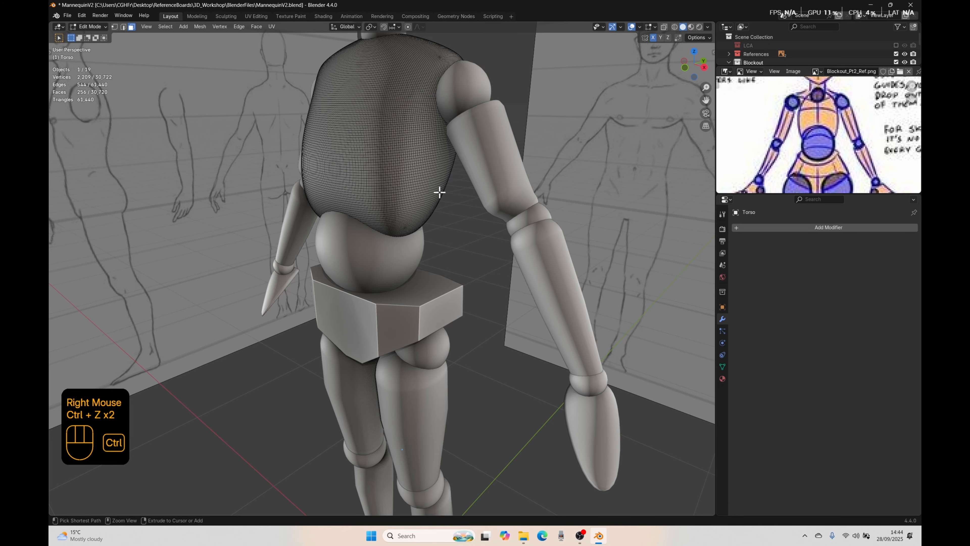
key(ctrl+z)
key(ctrl+z)
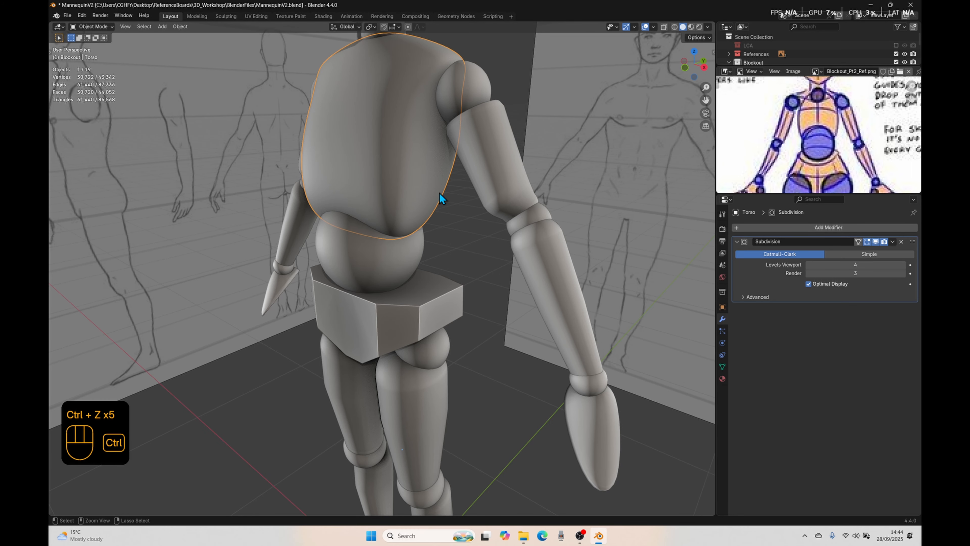
click(902, 241)
Step: Examine the torso on the full mannequin from several angles and in front view
scroll(472, 232, down, 2)
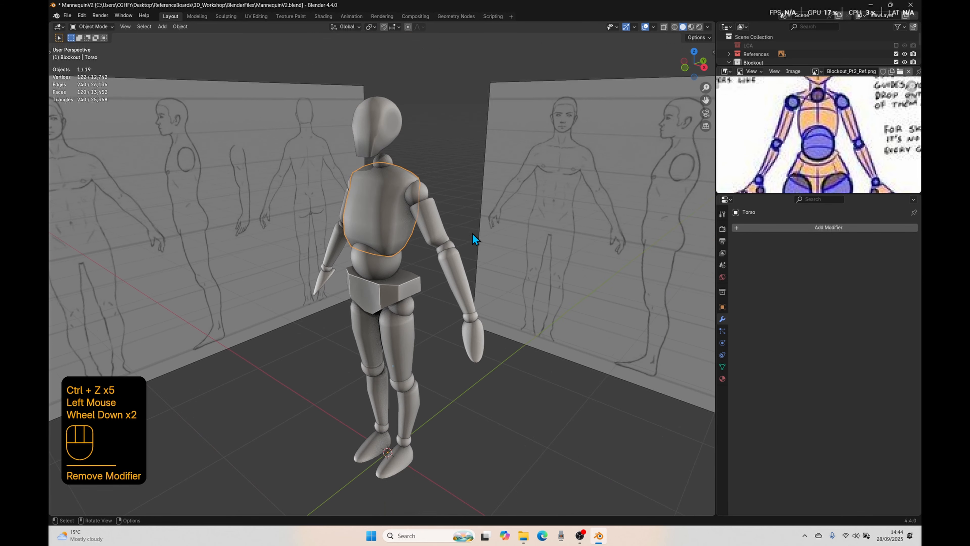
middle_drag(472, 233, 384, 217)
key(Tab)
key(Tab)
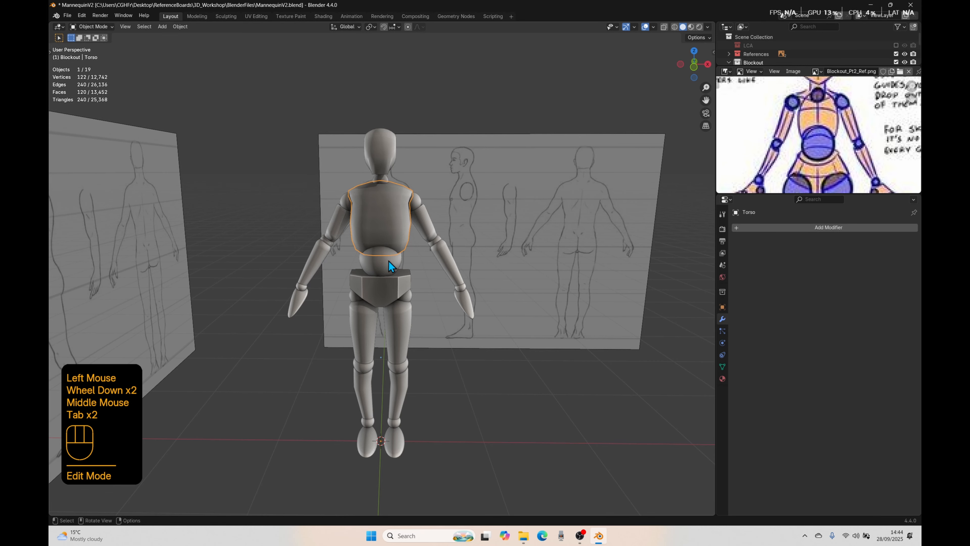
middle_drag(553, 287, 291, 150)
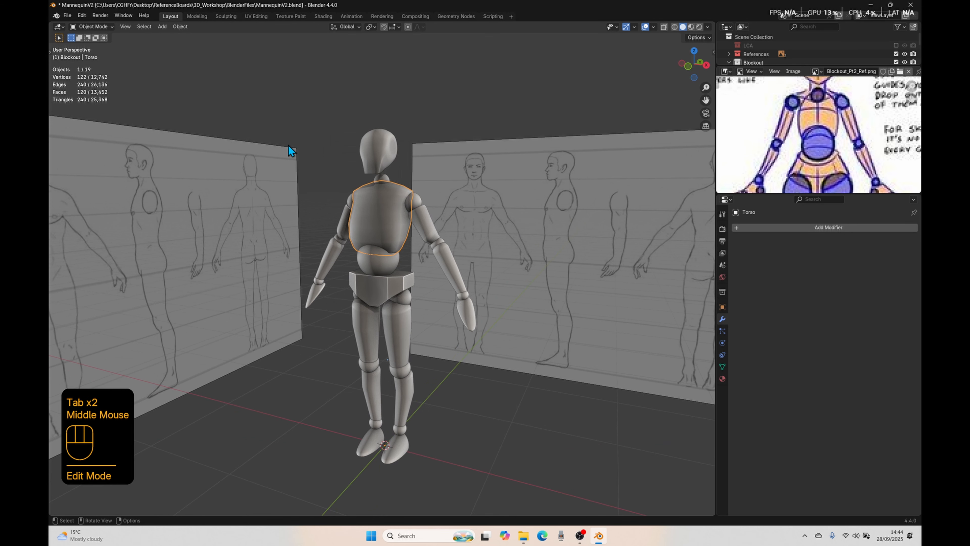
shift+middle_drag(453, 401, 435, 384)
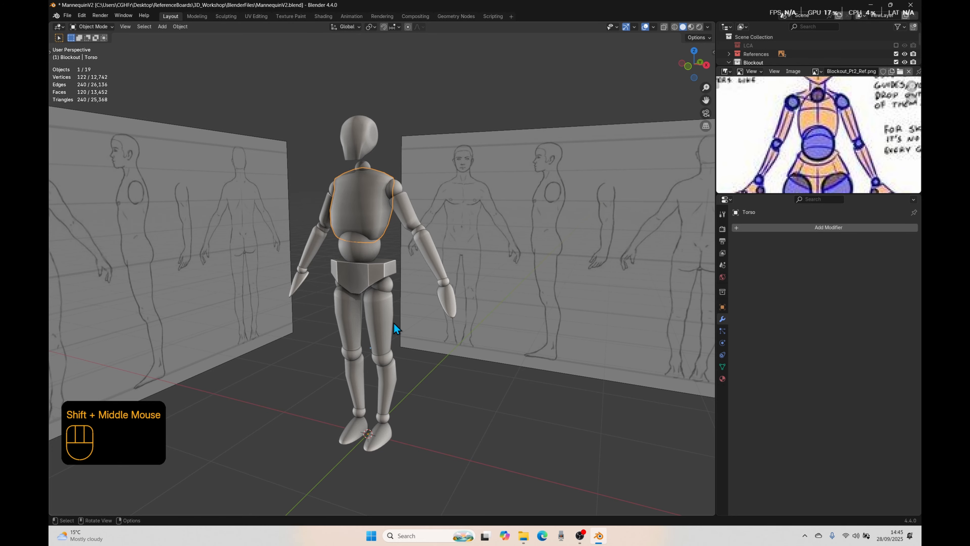
key(KP_1)
click(360, 214)
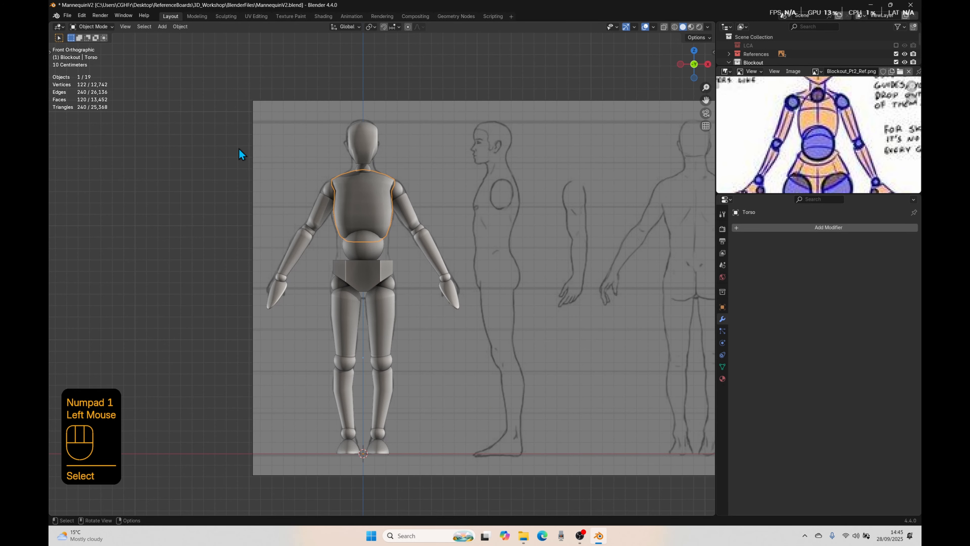
Step: Select the pelvis and remove its Smooth by Angle modifier
click(377, 276)
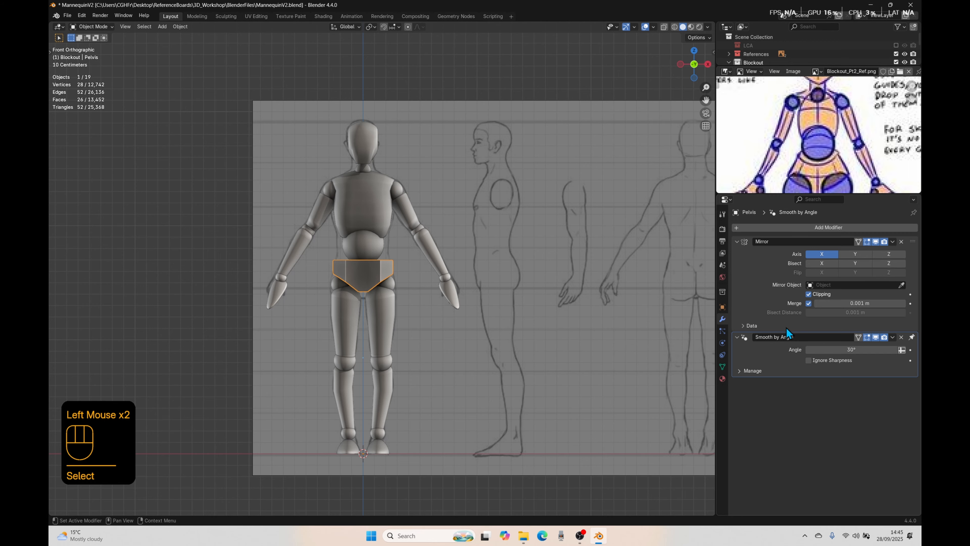
middle_drag(630, 290, 385, 284)
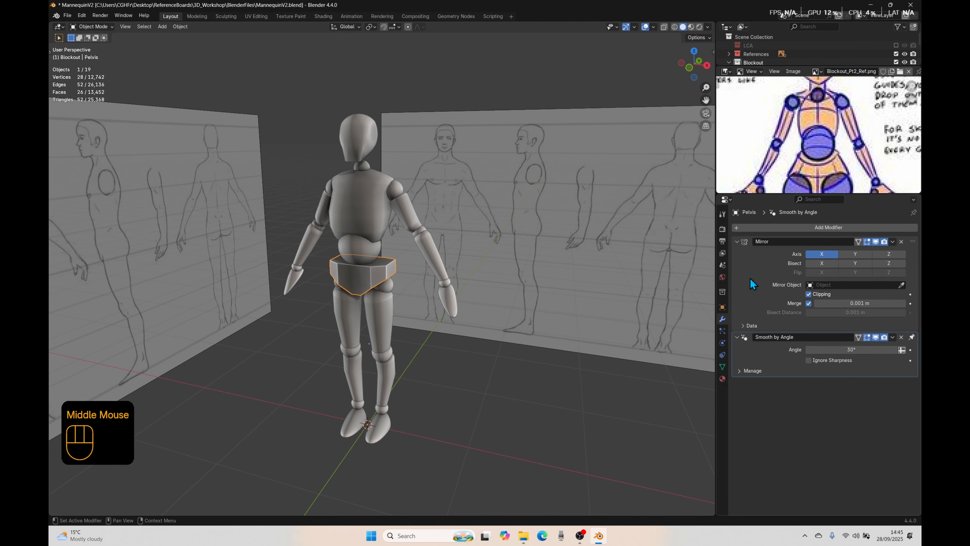
click(900, 337)
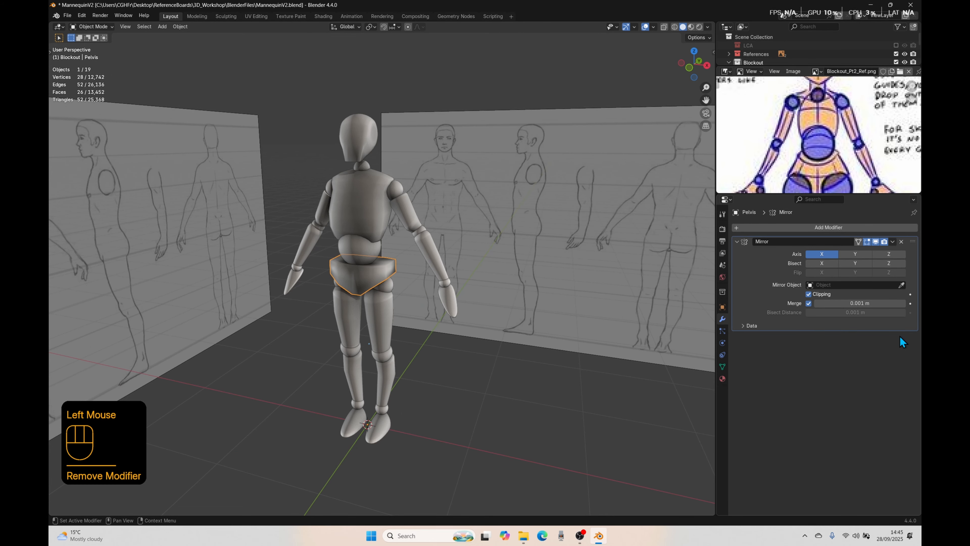
Step: Add a Subdivision Surface modifier to the pelvis and inspect the smoothed shape
scroll(358, 278, up, 2)
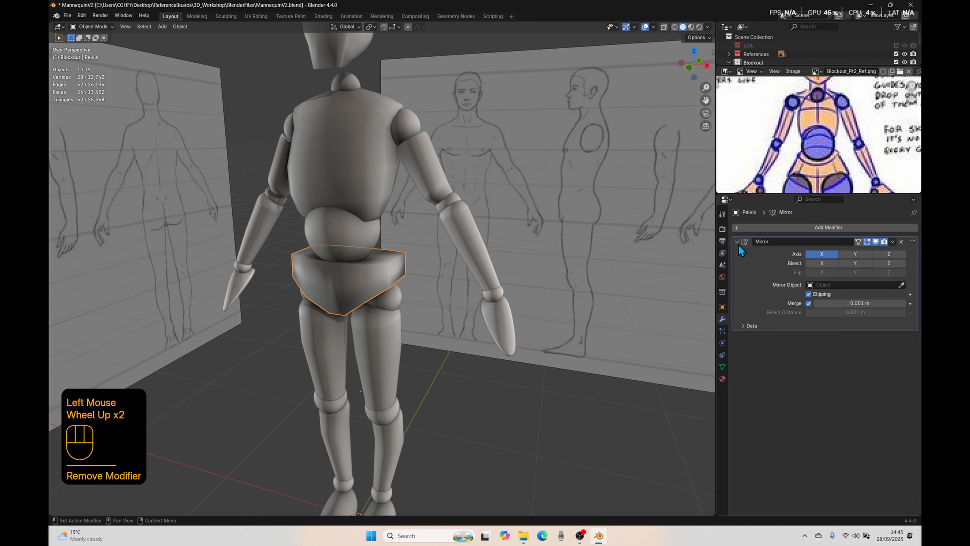
click(771, 228)
mouse_move(772, 232)
click(837, 340)
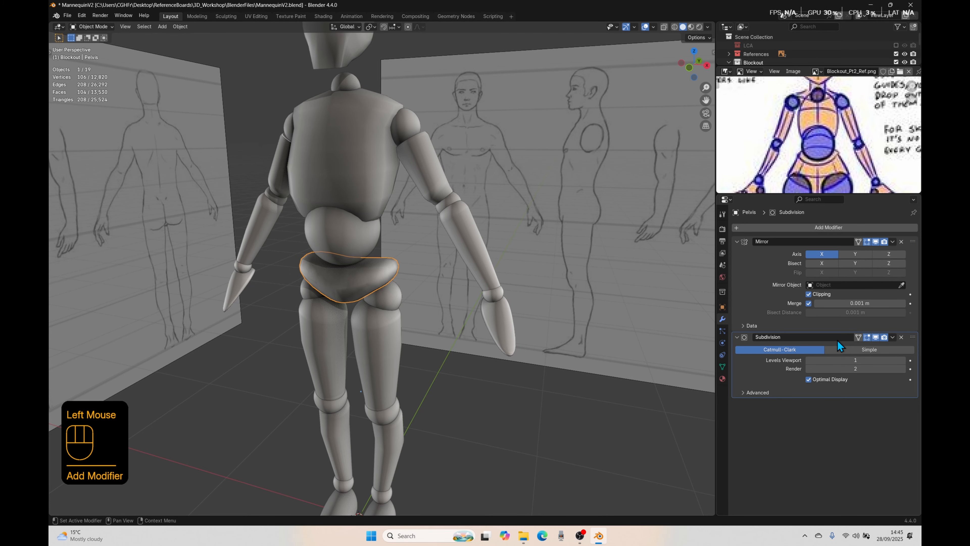
middle_drag(534, 305, 379, 293)
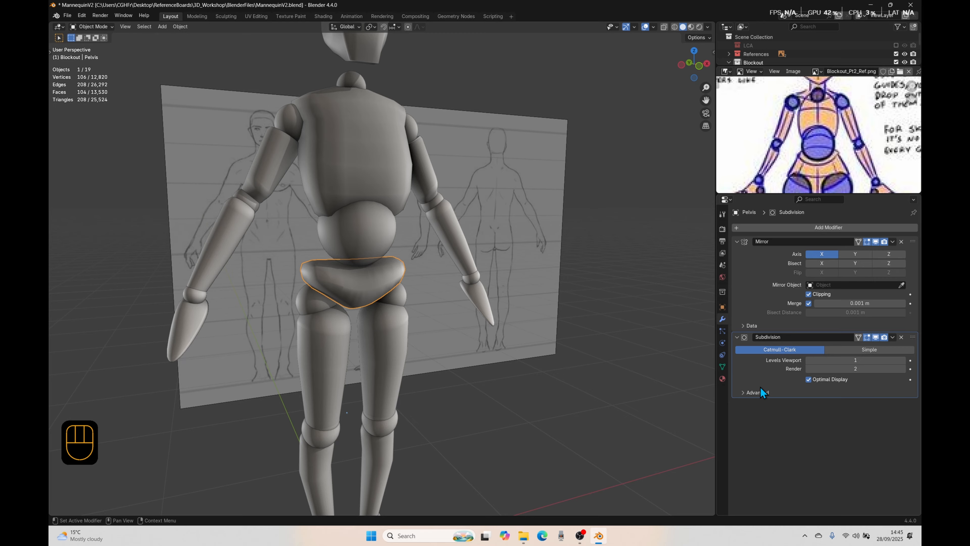
Step: Move the pelvis's Subdivision modifier above Mirror to compare the shape, and return it below Mirror
drag(912, 338, 913, 241)
middle_drag(485, 347, 367, 292)
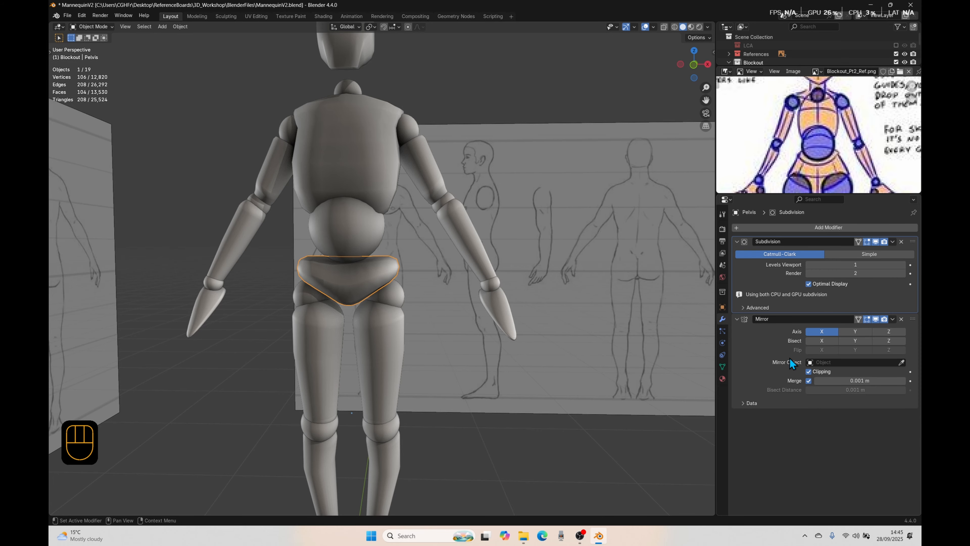
drag(913, 241, 903, 359)
middle_drag(563, 350, 452, 311)
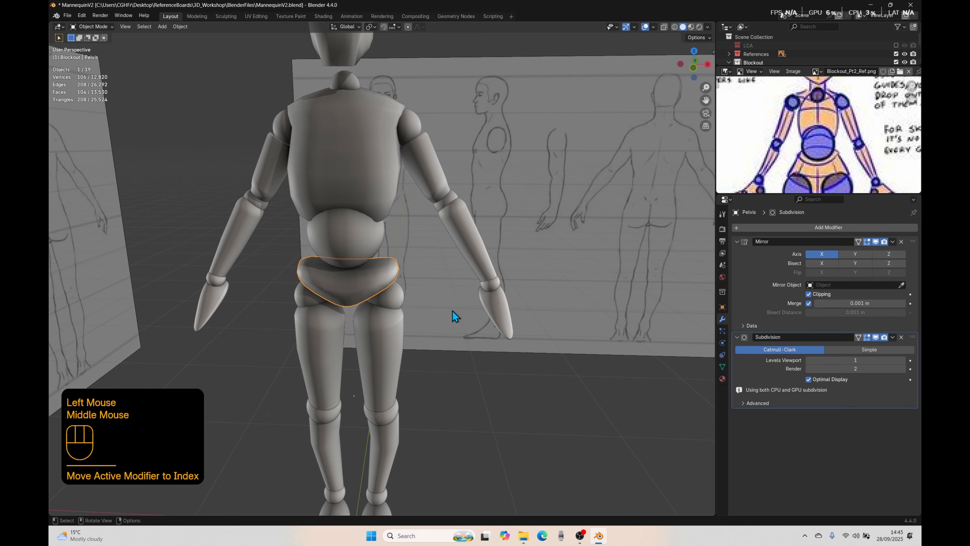
Step: Compare the pelvis's shape in front view with the hips of the coloured figure in the blockout reference image
key(KP_1)
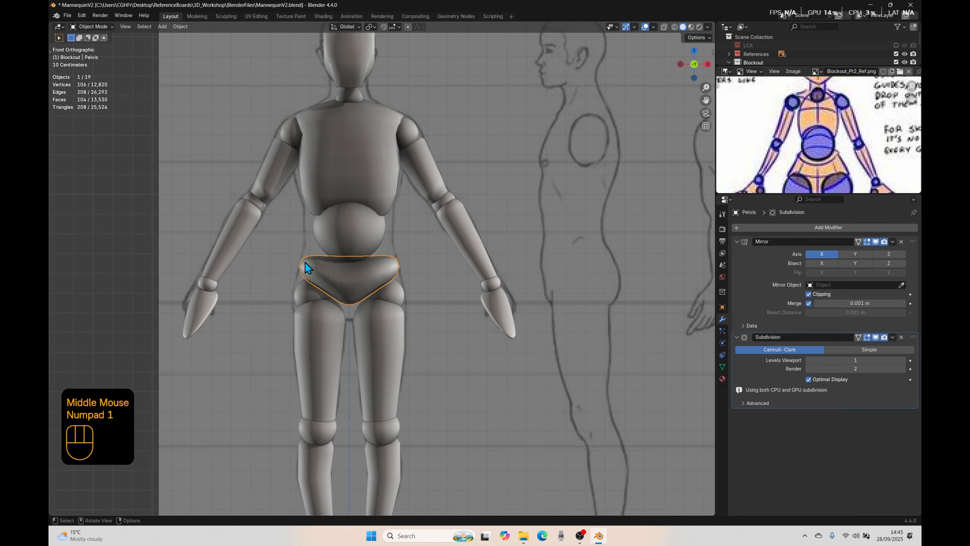
scroll(308, 265, up, 2)
scroll(367, 264, down, 1)
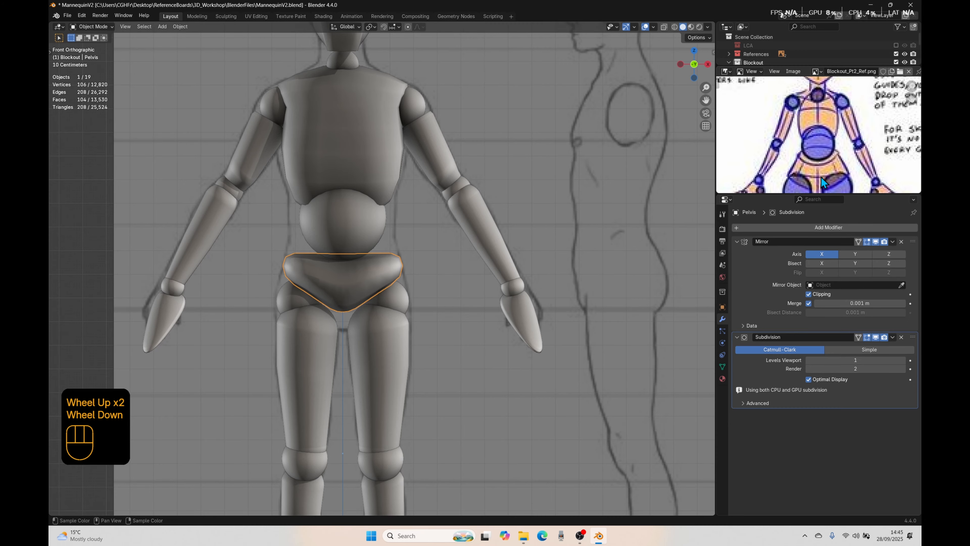
scroll(821, 175, down, 1)
middle_drag(822, 175, 773, 132)
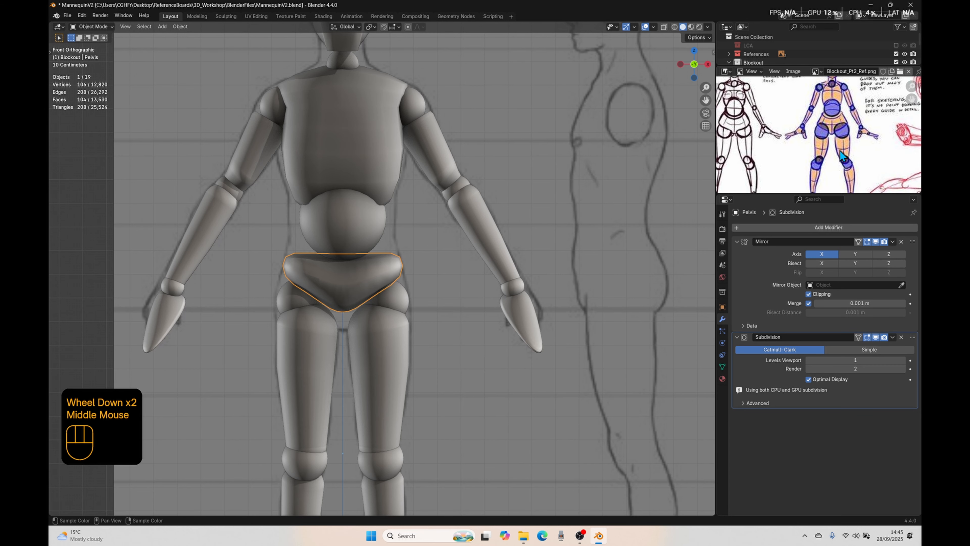
Step: Examine the smoothed pelvis from an angled view and compare its form with a closer view of the coloured figure's hips
scroll(839, 150, up, 1)
middle_drag(840, 151, 800, 117)
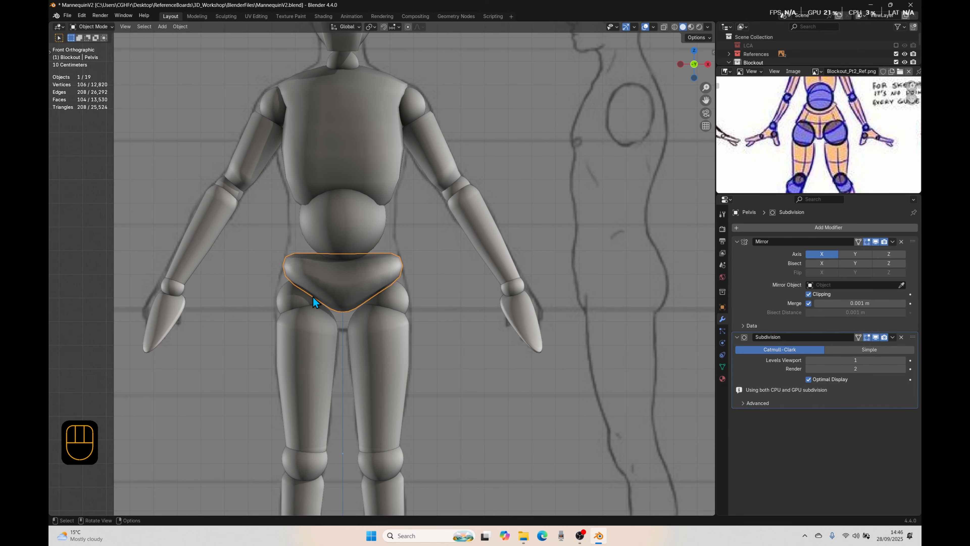
scroll(369, 271, down, 4)
middle_drag(331, 306, 389, 292)
scroll(434, 305, up, 3)
key(Tab)
Step: Add two centred loop cuts to the pelvis mesh, one horizontally around its mid-height and one vertically through its outer side
key(Tab)
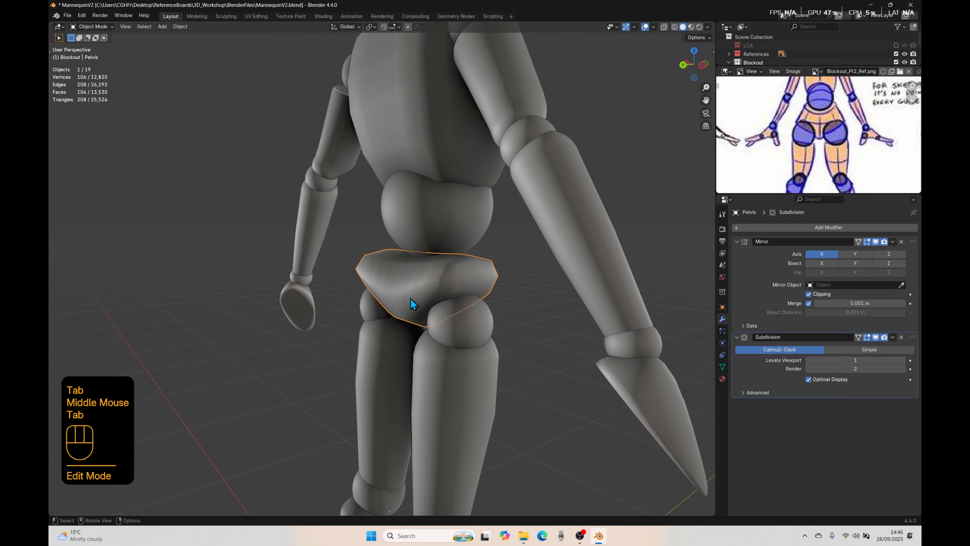
key(Tab)
middle_drag(570, 292, 434, 275)
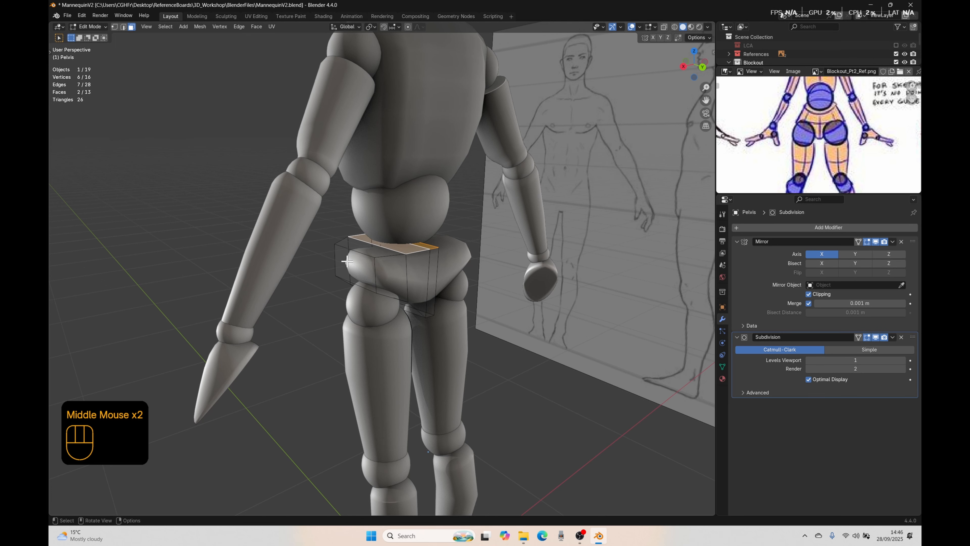
middle_drag(429, 319, 574, 347)
key(ctrl+r)
click(373, 265)
right_click(373, 273)
key(ctrl+r)
click(383, 261)
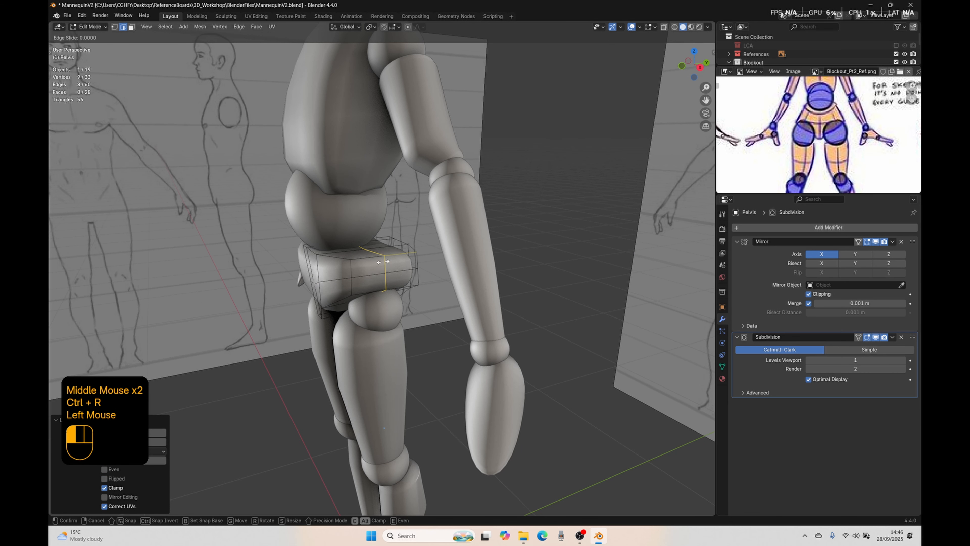
right_click(282, 331)
Step: Examine the newly cut pelvis from several sides and compare it with the hip shape of the coloured reference figure
middle_drag(281, 332, 301, 322)
scroll(325, 340, down, 3)
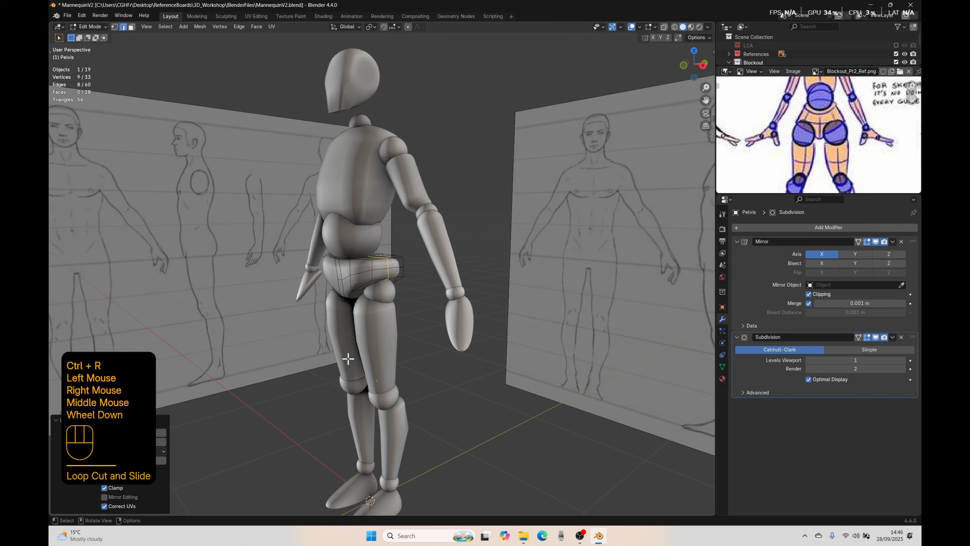
middle_drag(347, 356, 315, 306)
scroll(427, 328, up, 4)
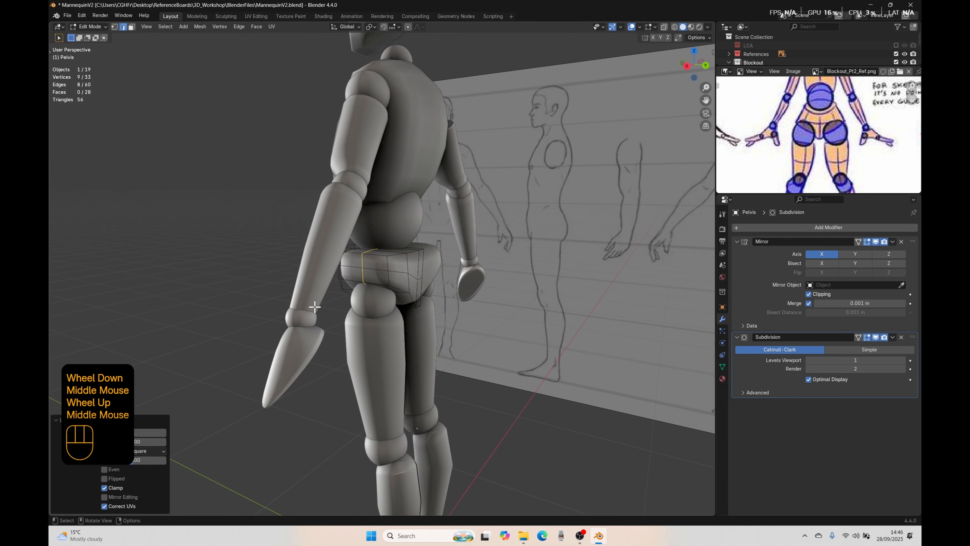
middle_drag(394, 263, 379, 293)
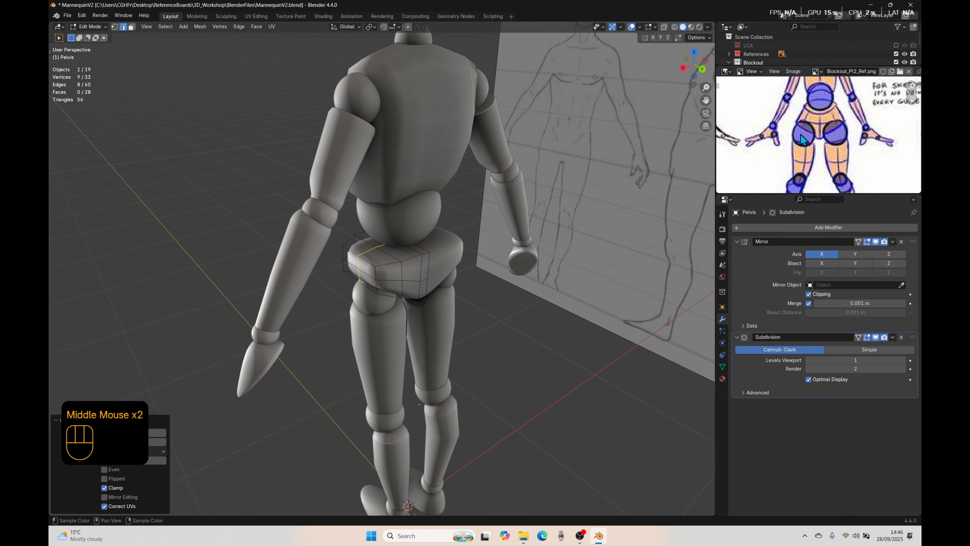
mouse_move(416, 267)
middle_down()
mouse_move(390, 278)
mouse_move(419, 264)
middle_up()
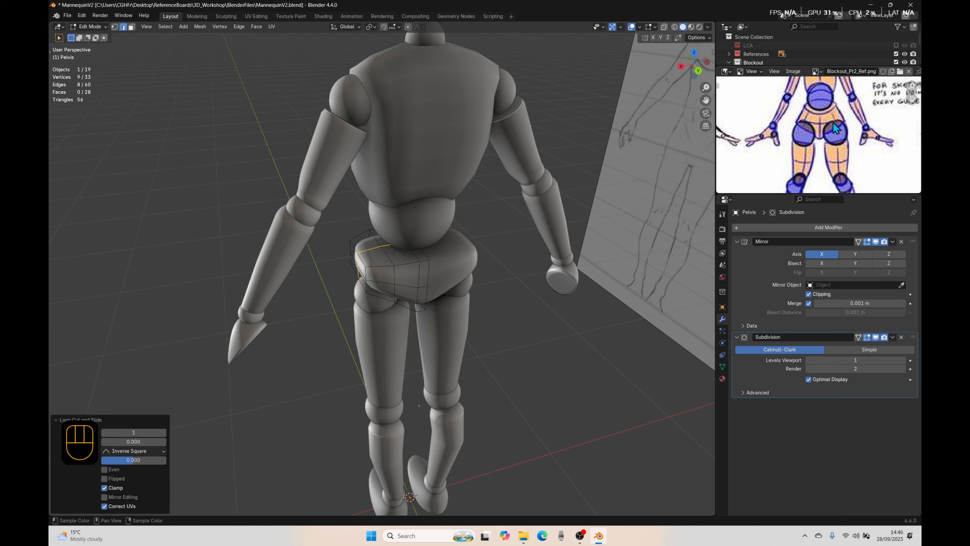
middle_drag(357, 297, 439, 269)
scroll(373, 286, up, 3)
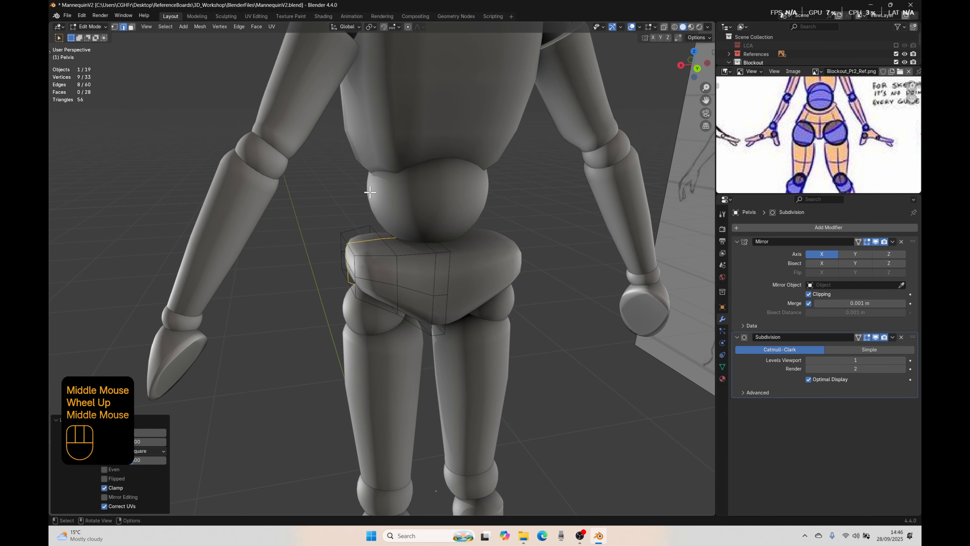
Step: Select the pelvis's two outer top faces and move them about 0.06 m up and 0.034 m inward in front view
middle_drag(353, 241, 366, 248)
key(3)
click(365, 249)
shift+click(361, 235)
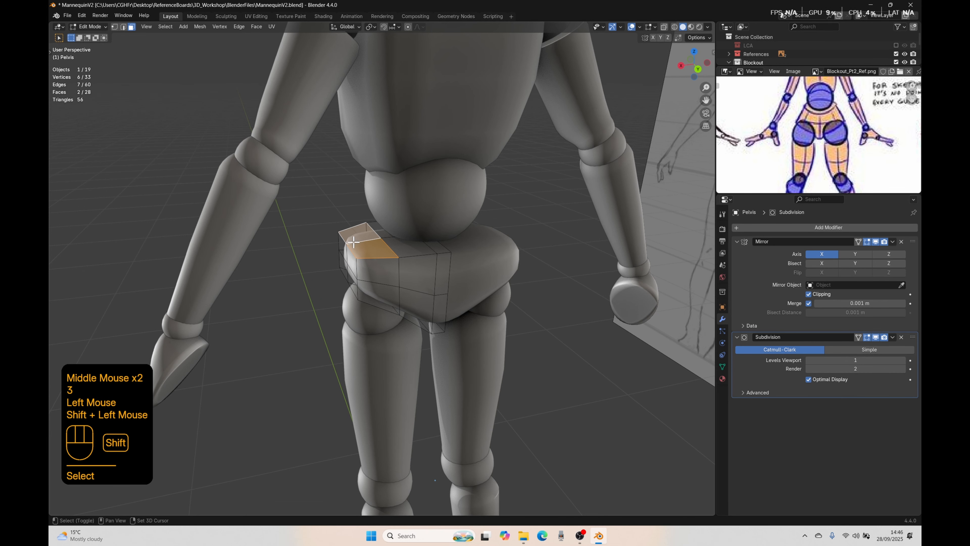
key(KP_1)
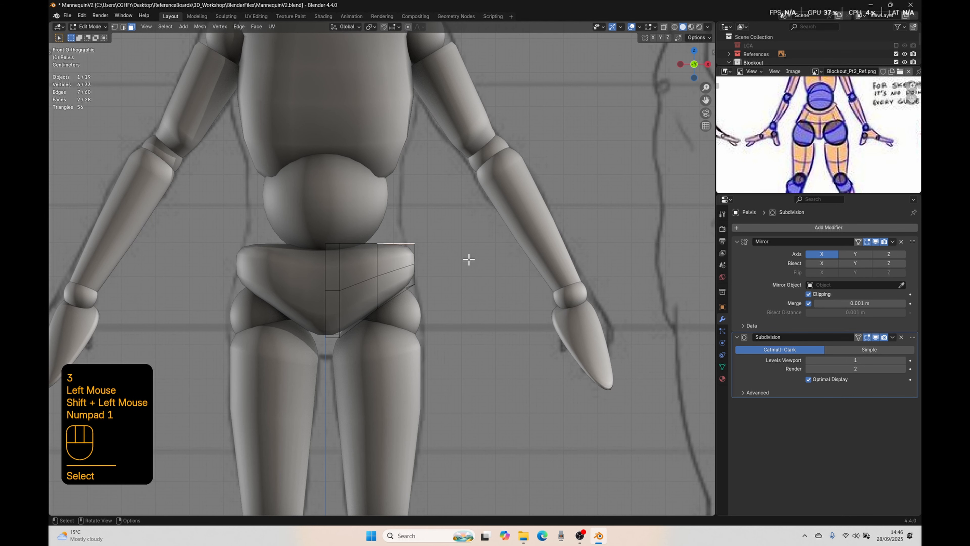
key(g)
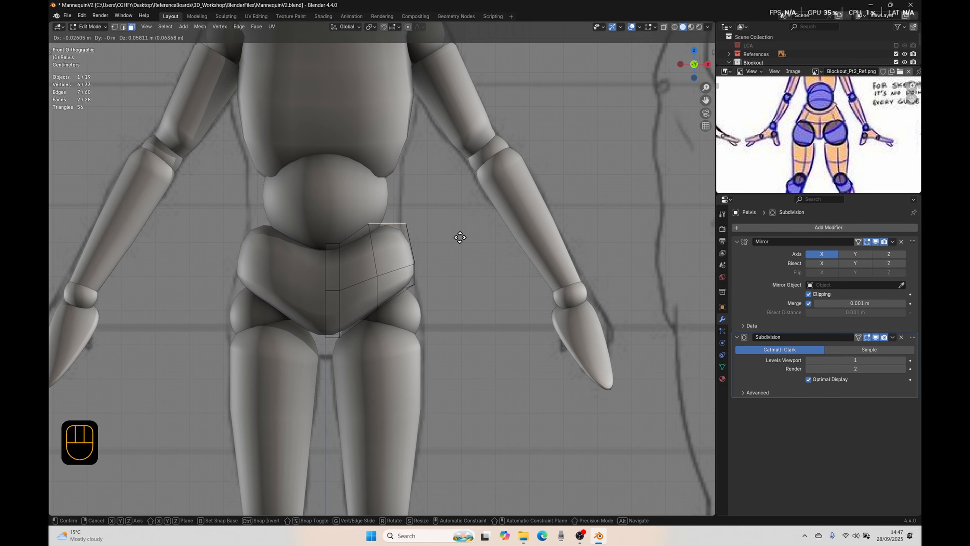
click(455, 234)
middle_drag(455, 234, 349, 269)
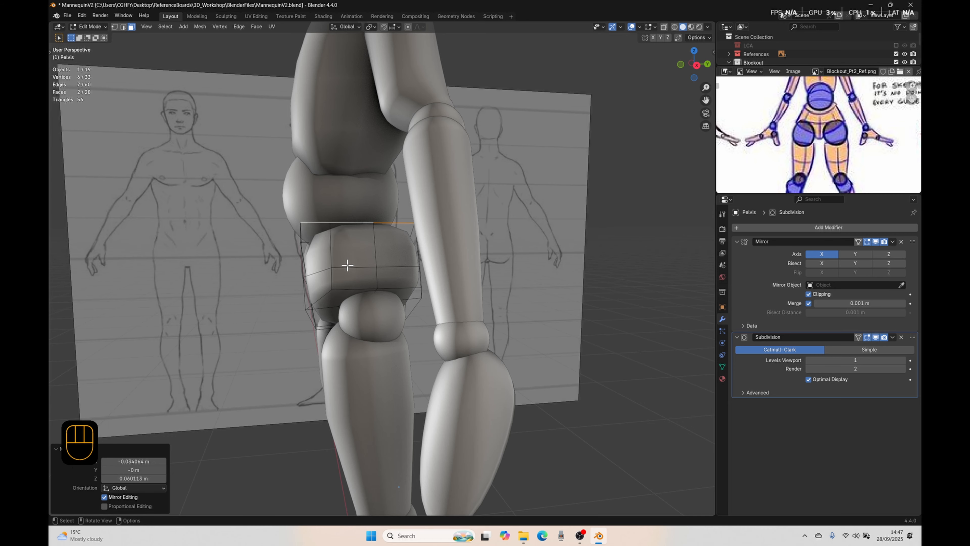
key(KP_3)
scroll(348, 265, down, 3)
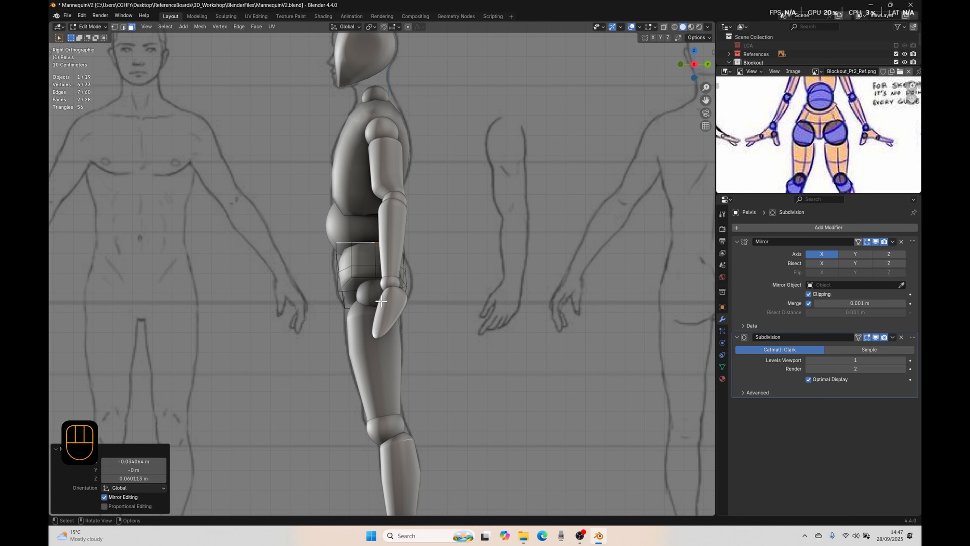
Step: Isolate the side and front reference images, pelvis, abdomen, hip joints and upper legs in Local View
key(Tab)
scroll(327, 252, down, 3)
middle_drag(327, 251, 557, 245)
click(301, 278)
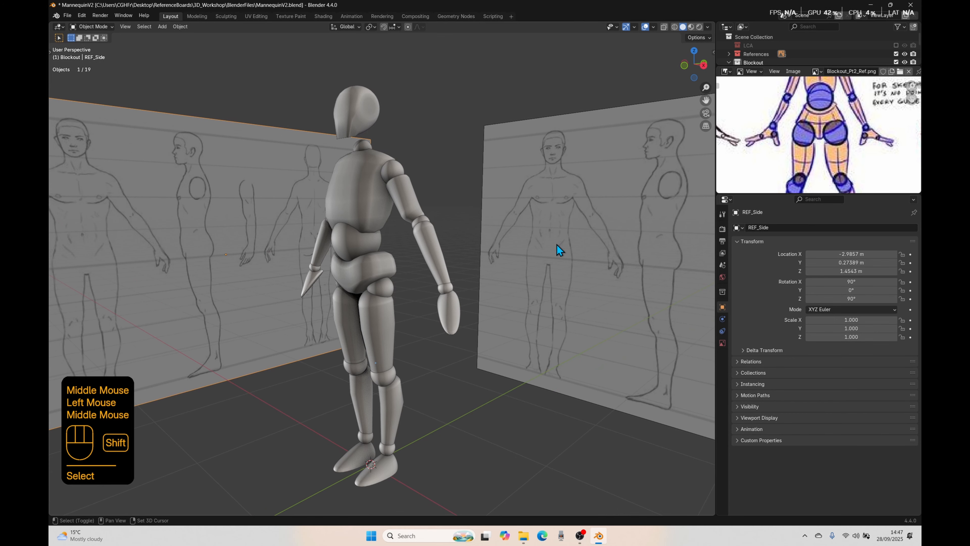
shift+click(551, 227)
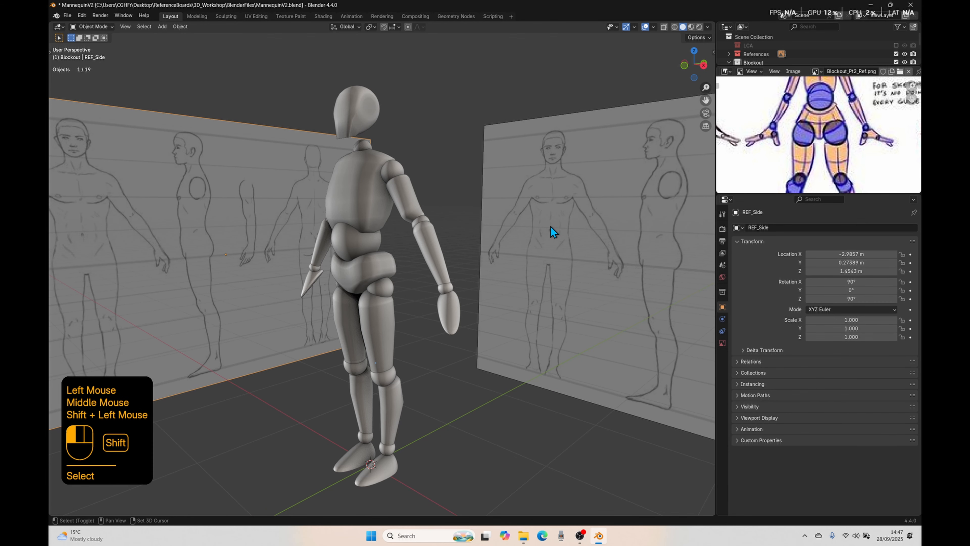
shift+click(385, 270)
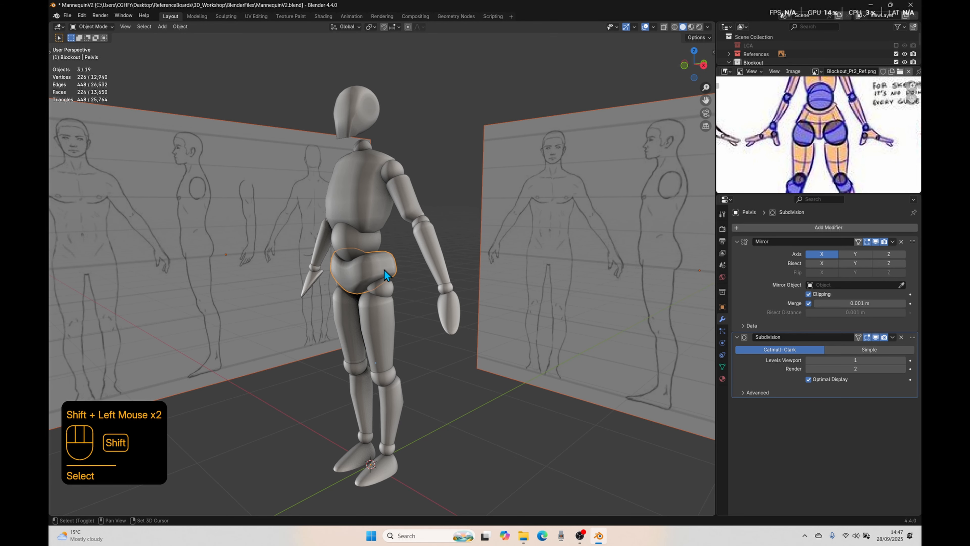
shift+click(348, 247)
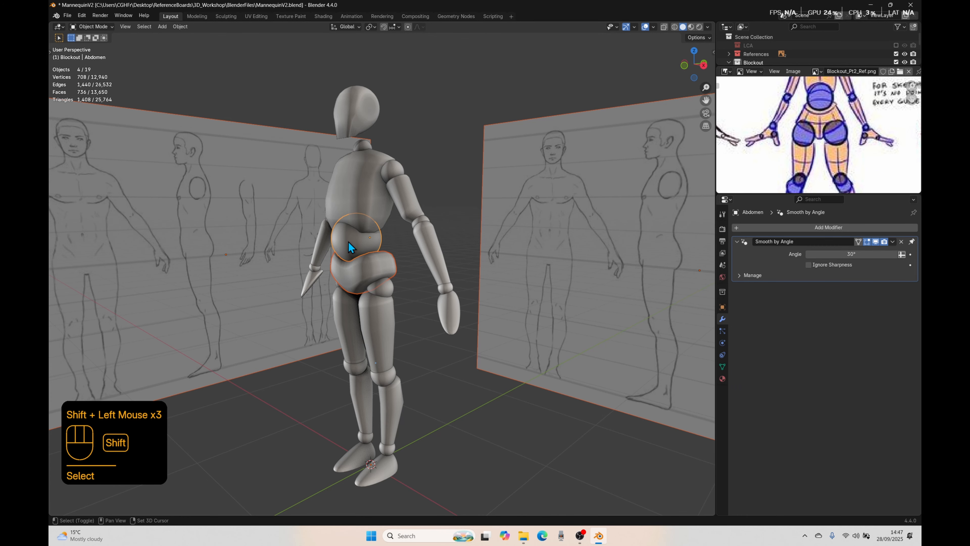
shift+click(380, 294)
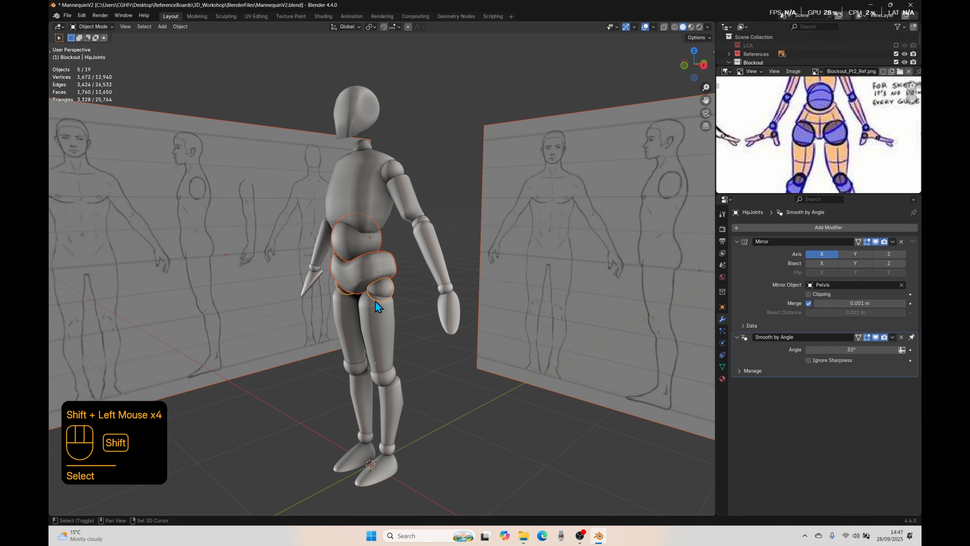
shift+click(378, 317)
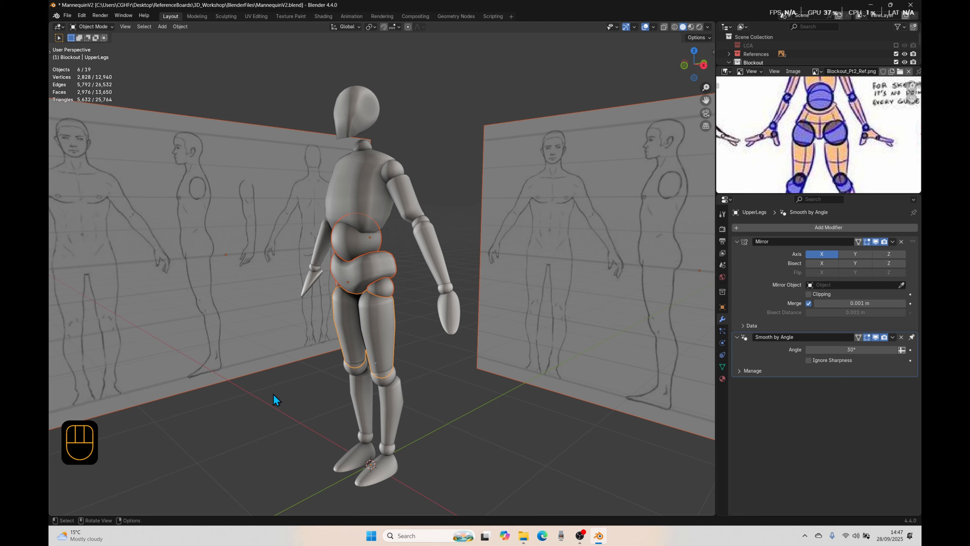
key(slash)
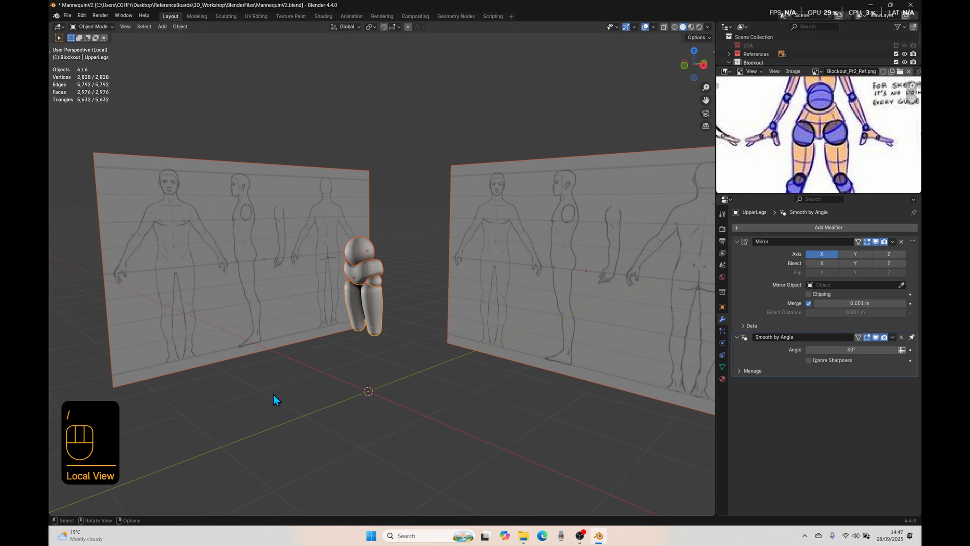
click(274, 394)
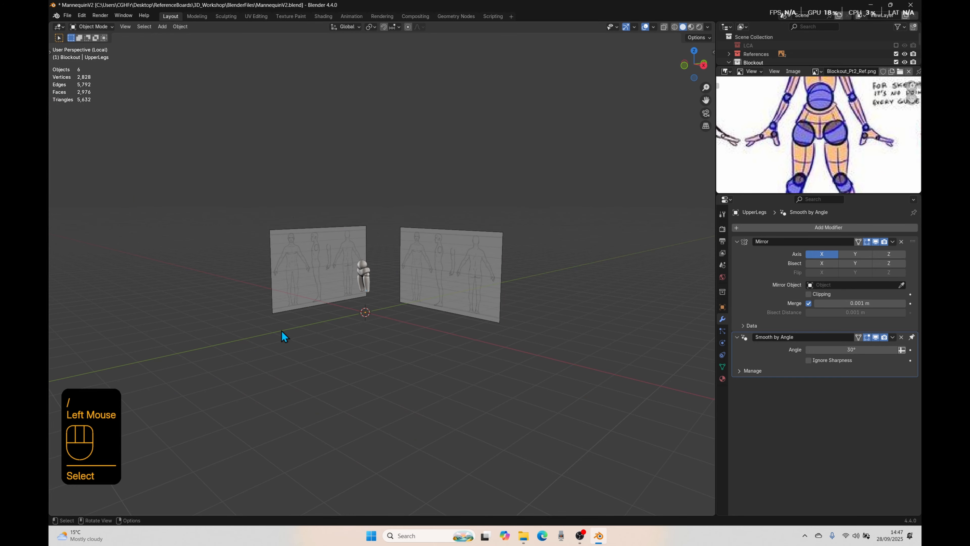
Step: Compare the isolated abdomen, pelvis and upper legs with the side reference drawing in right orthographic view
scroll(373, 346, up, 2)
shift+middle_drag(347, 343, 406, 393)
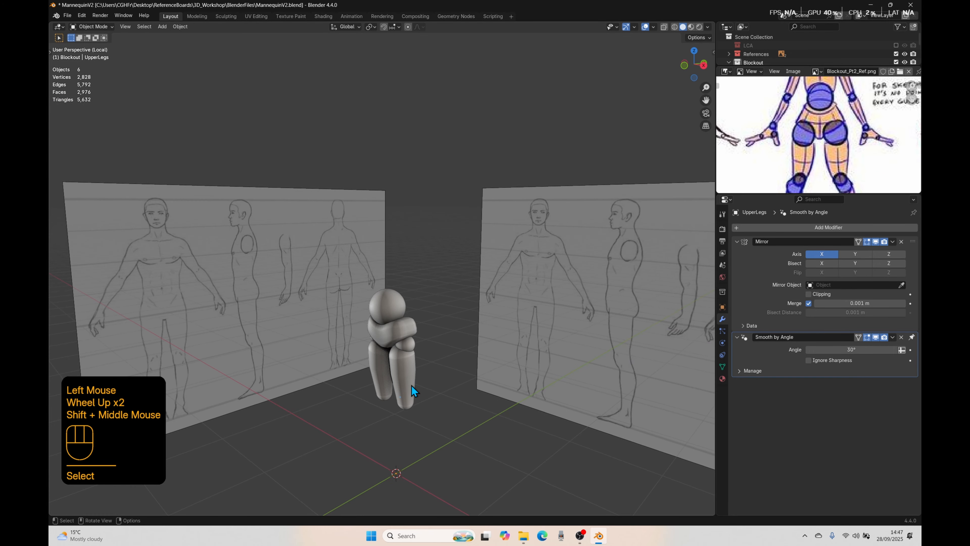
key(KP_3)
scroll(275, 321, up, 1)
shift+middle_drag(276, 320, 335, 318)
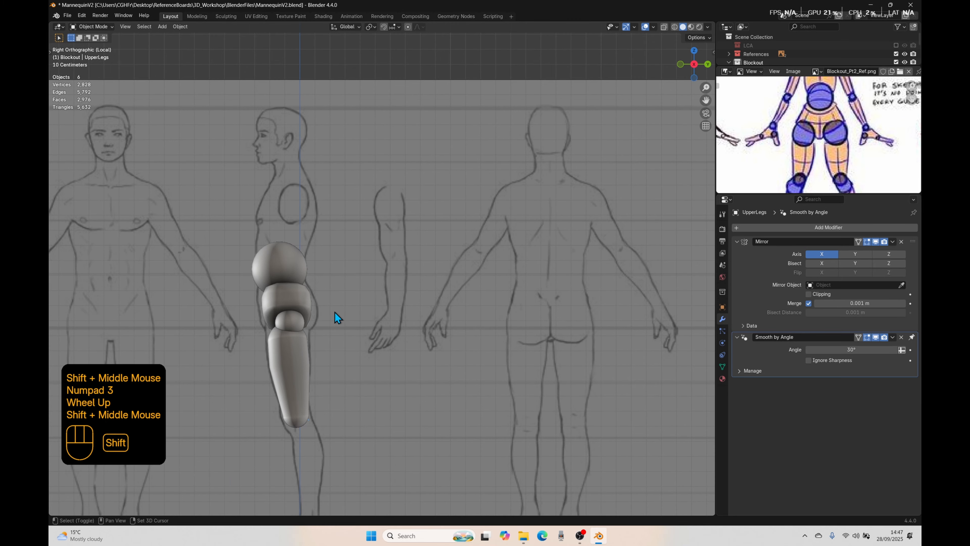
shift+middle_drag(273, 393, 421, 335)
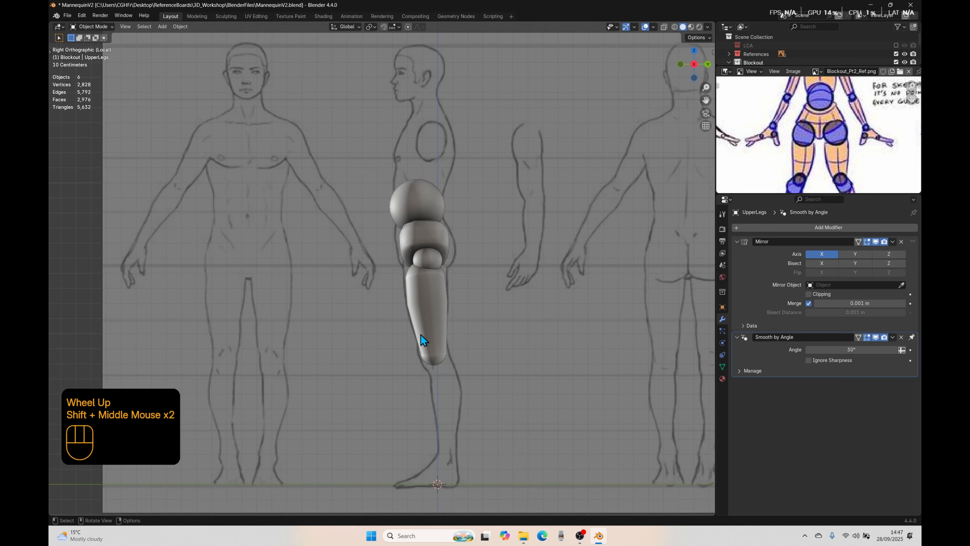
scroll(421, 335, up, 2)
Step: Open the isolated pelvis in Edit Mode and frame its selected outer top faces against the front reference drawing
click(435, 293)
shift+middle_drag(503, 257, 439, 329)
key(Tab)
scroll(511, 332, down, 1)
key(KP_1)
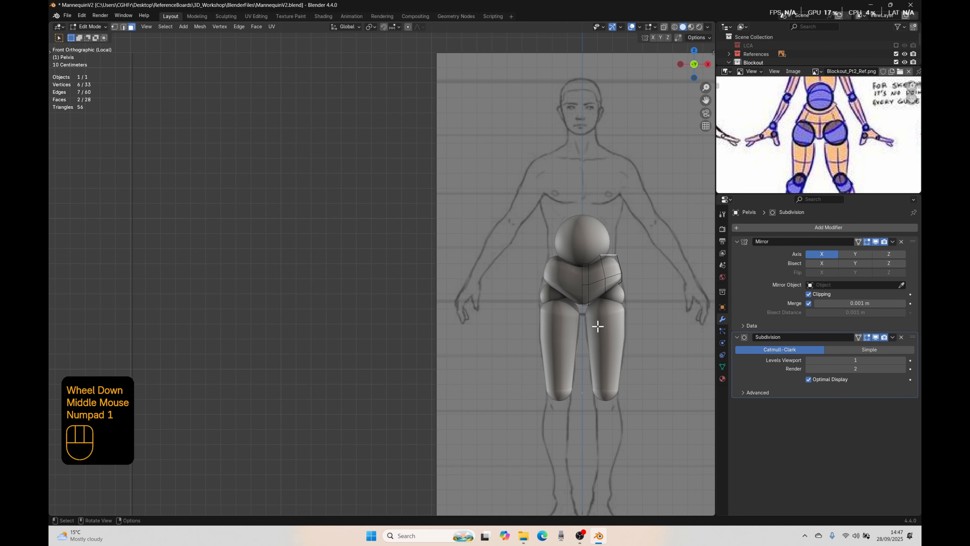
key(KP_Decimal)
scroll(408, 314, down, 4)
shift+middle_drag(407, 314, 467, 249)
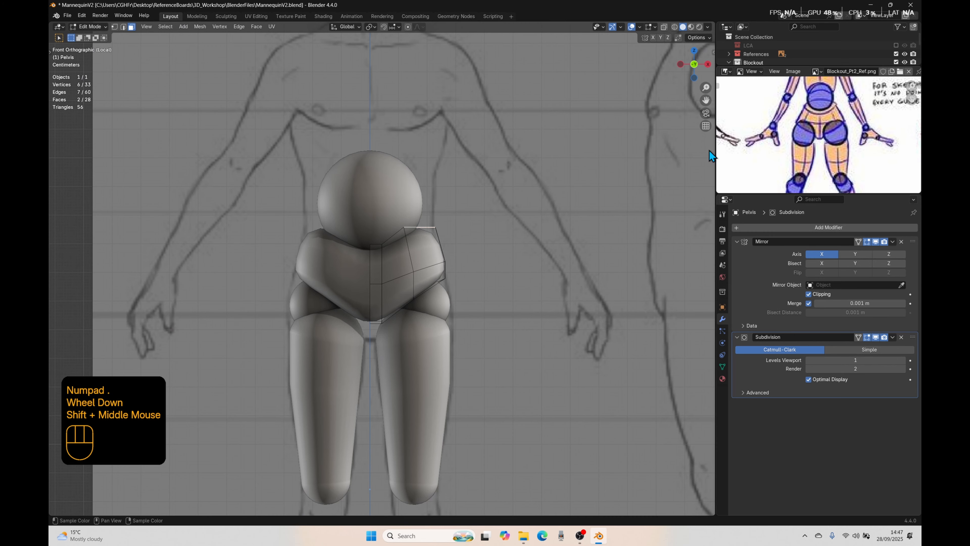
Step: Select the two front top faces beside the pelvis's centre line and move them about 0.03 m forward along Y
middle_drag(350, 237, 345, 282)
click(349, 273)
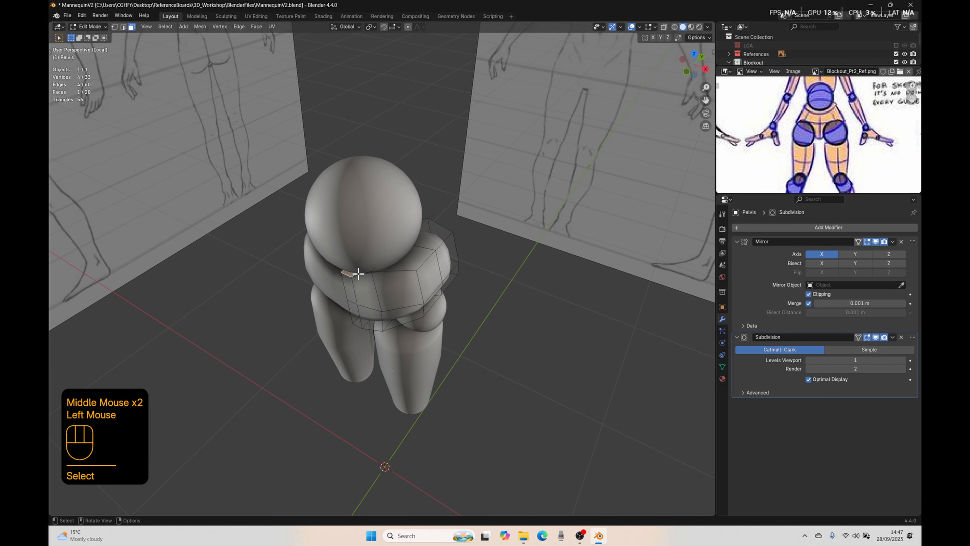
shift+click(357, 272)
shift+click(382, 267)
click(345, 273)
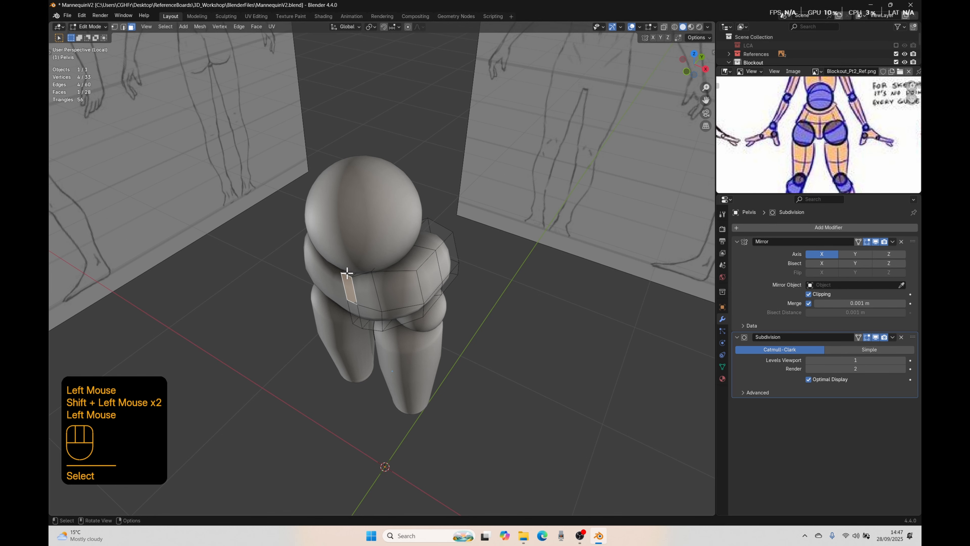
click(348, 272)
shift+click(354, 271)
key(g)
key(y)
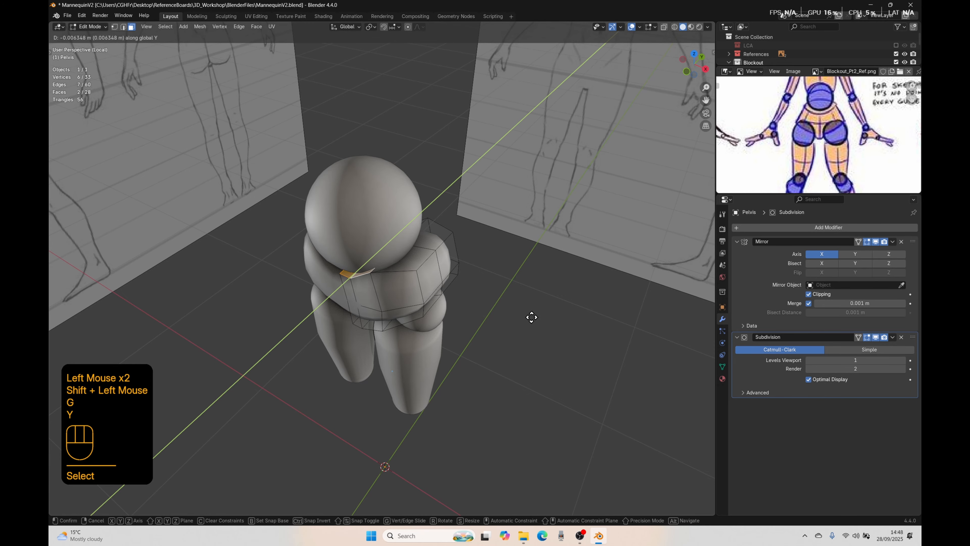
click(525, 320)
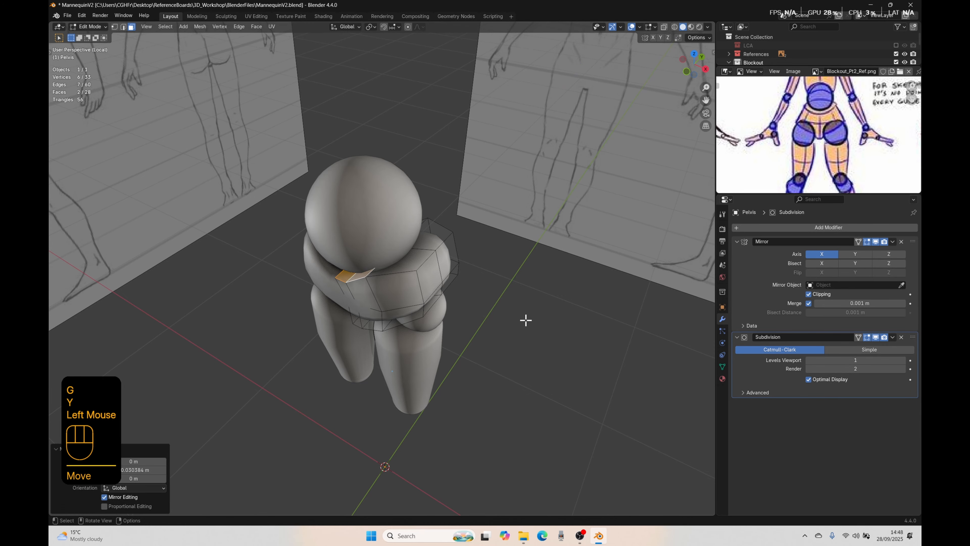
Step: Adjust the selected front top faces in front view, raising them about 0.011 m
key(KP_1)
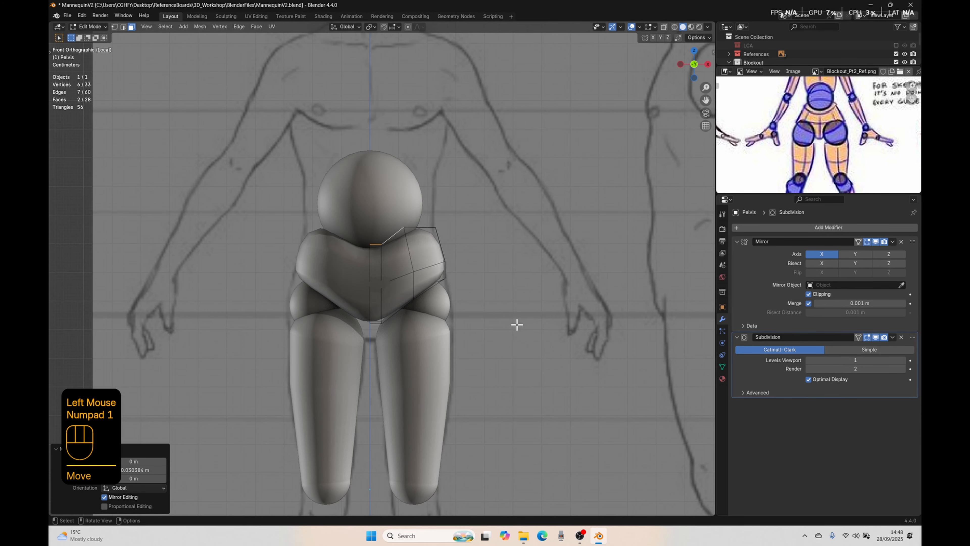
key(g)
click(515, 321)
middle_drag(515, 320, 379, 263)
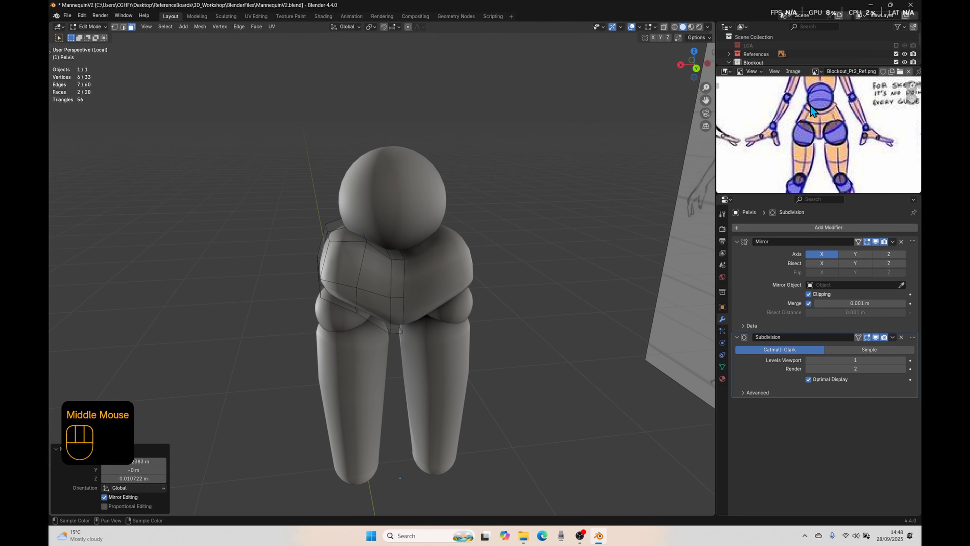
Step: Select the two rear top faces beside the pelvis's centre line and raise them about 0.051 m along Z in back view
middle_drag(371, 301, 396, 294)
click(406, 269)
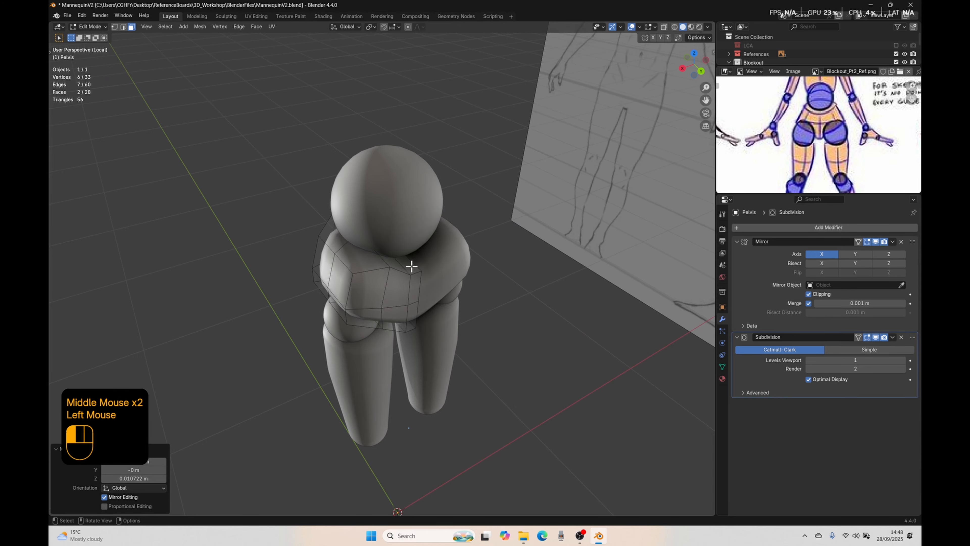
shift+click(389, 268)
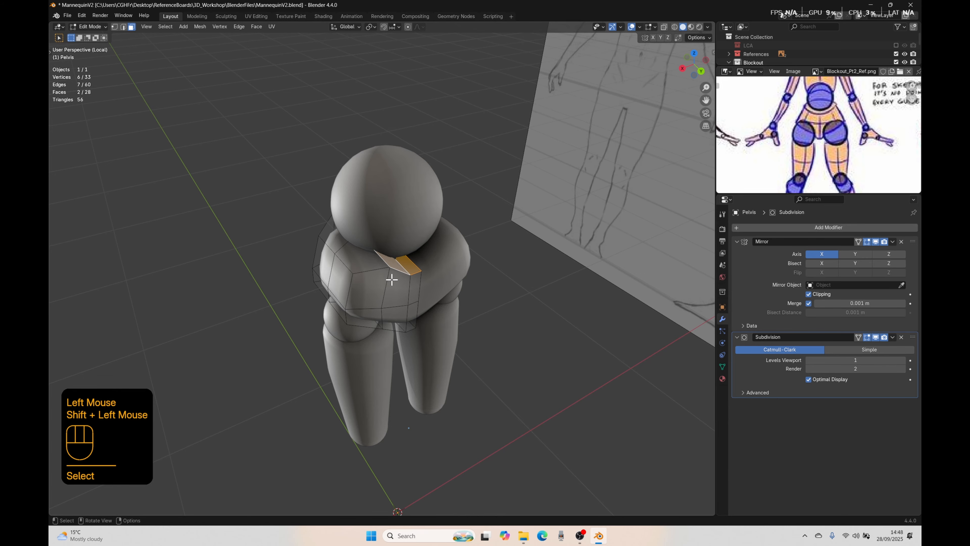
key(ctrl+KP_1)
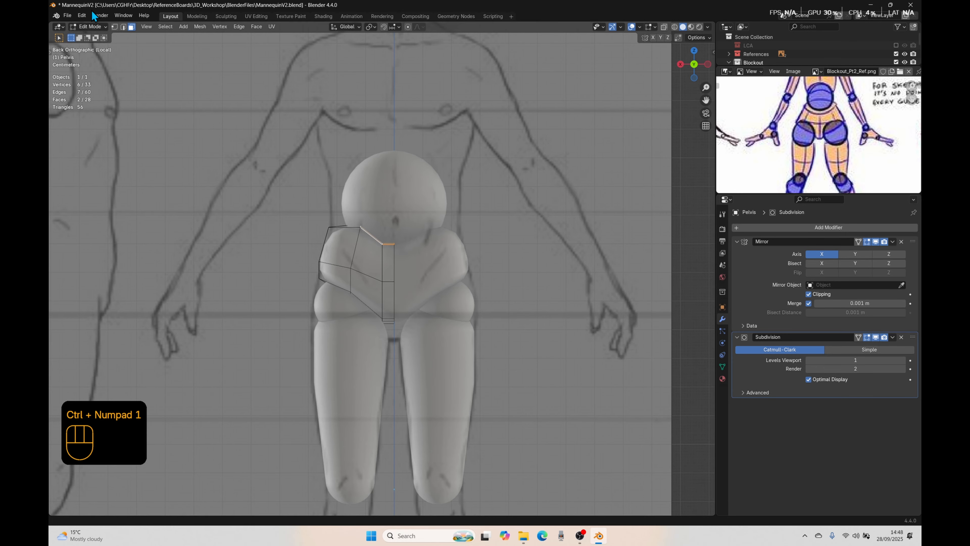
shift+middle_drag(393, 199, 460, 272)
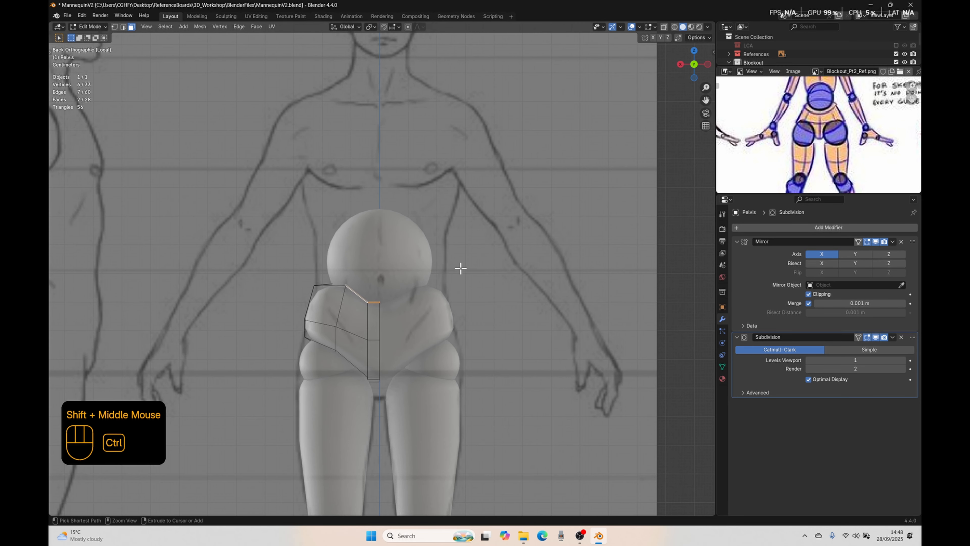
key(g)
key(z)
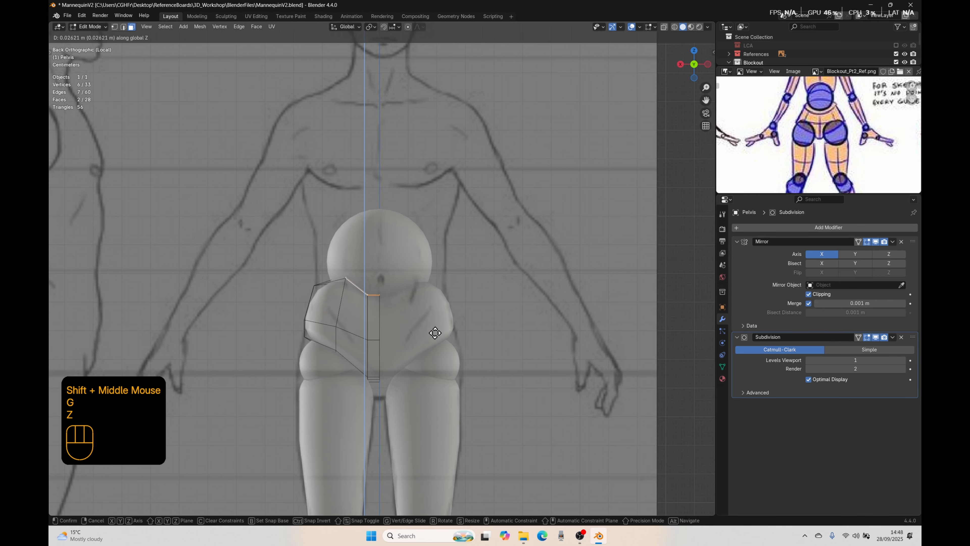
click(433, 325)
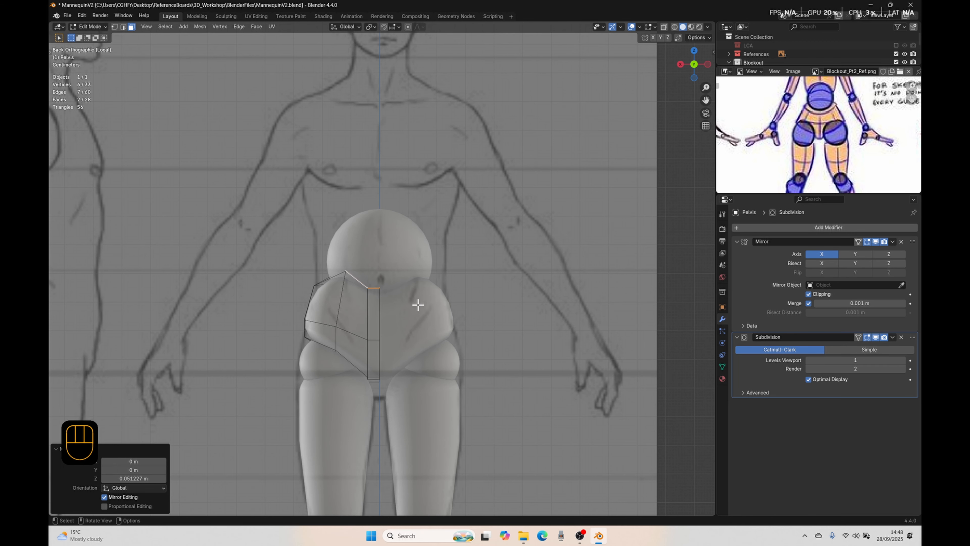
Step: Flatten the selected rear top faces along Z with a scale of 0 and raise them about 0.007 m
key(s)
key(z)
key(0)
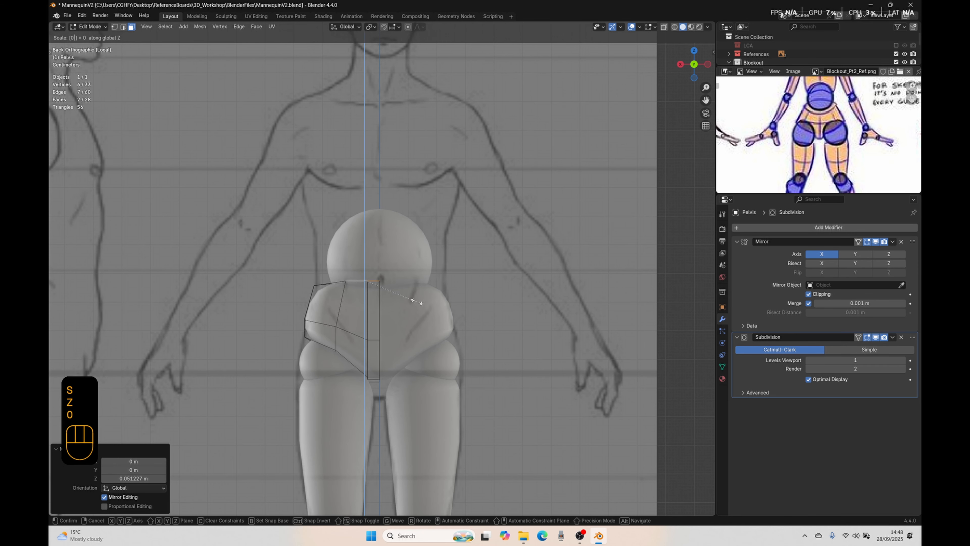
click(416, 301)
key(g)
key(z)
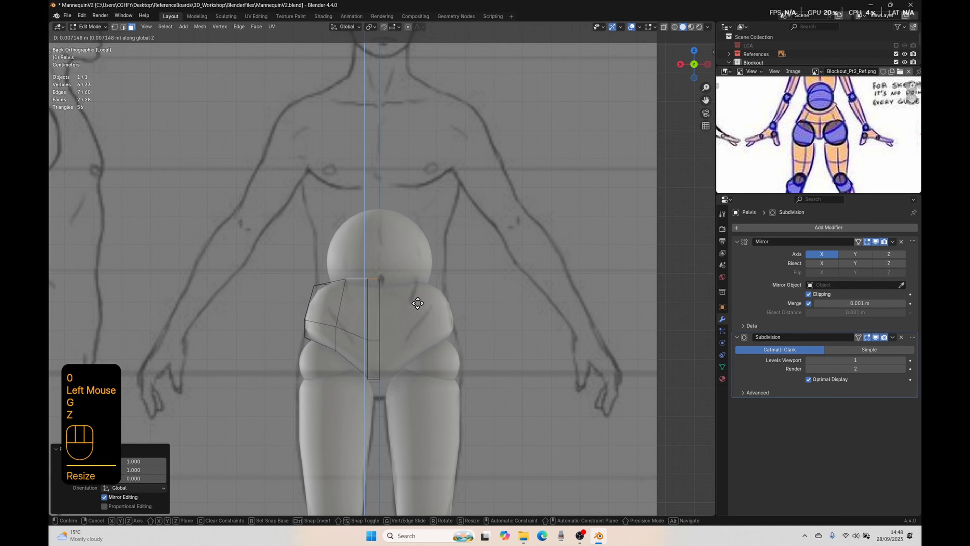
click(417, 303)
Step: Inspect the reshaped pelvis in Object Mode and compare its edit mesh with the side reference drawing
middle_drag(417, 303, 347, 313)
key(Tab)
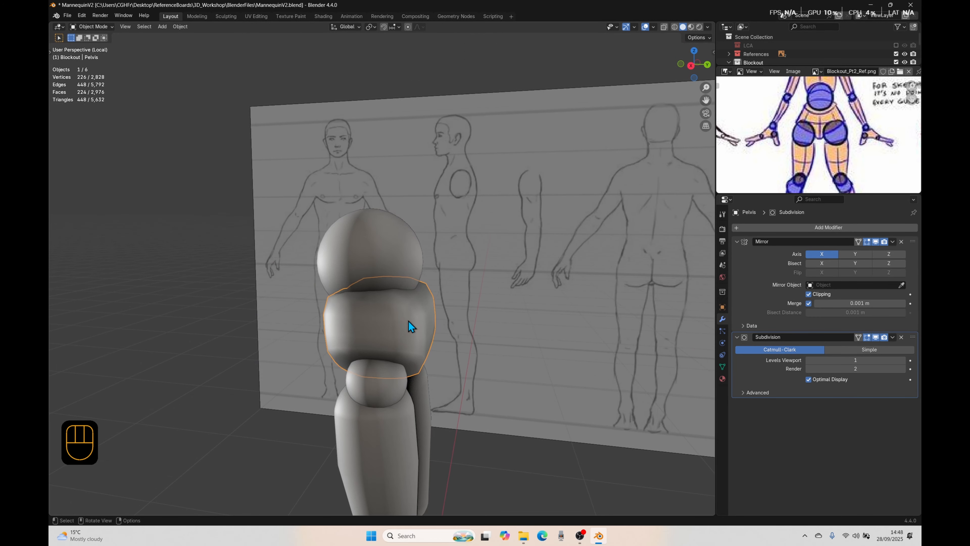
scroll(443, 295, down, 2)
middle_drag(443, 295, 399, 325)
key(Tab)
scroll(448, 316, up, 1)
scroll(413, 333, up, 1)
middle_drag(399, 326, 321, 316)
key(KP_3)
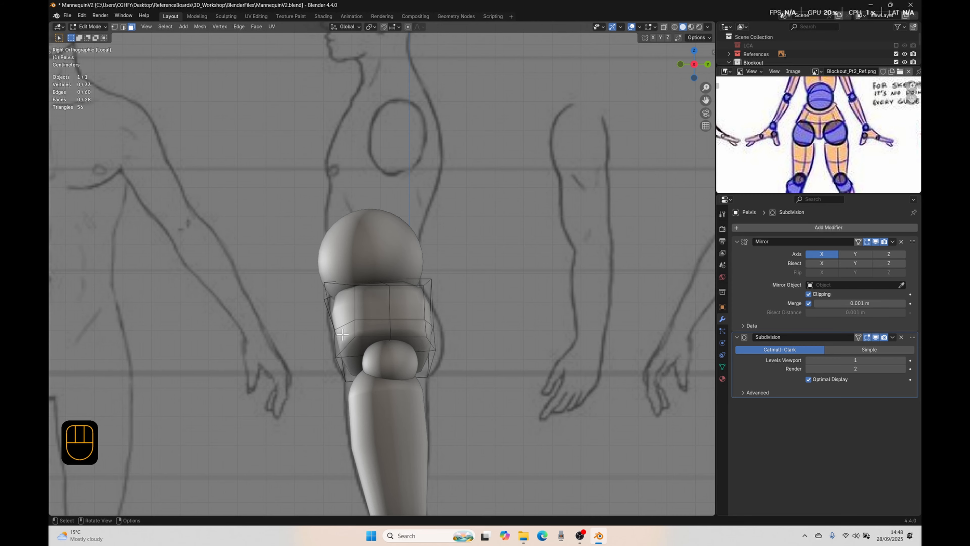
key(1)
click(325, 363)
click(317, 300)
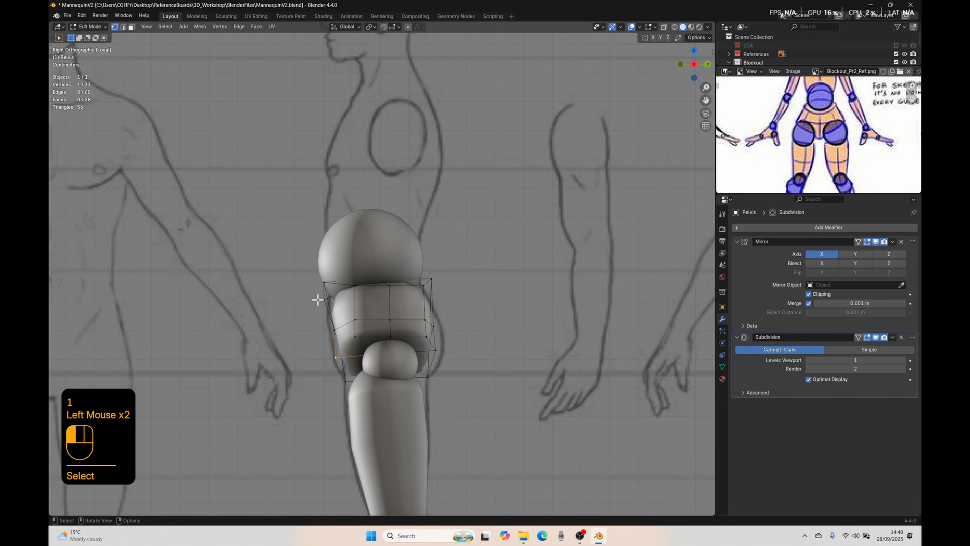
Step: Select the six front faces of the pelvis and flatten them along Y with a scale of 0
middle_drag(250, 355, 318, 353)
key(3)
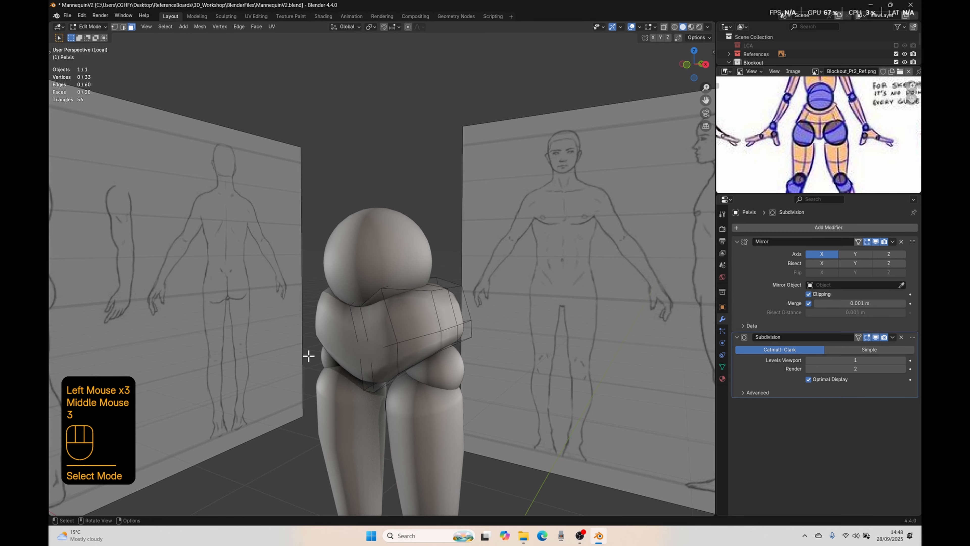
click(357, 327)
shift+click(363, 373)
shift+click(384, 359)
shift+click(383, 325)
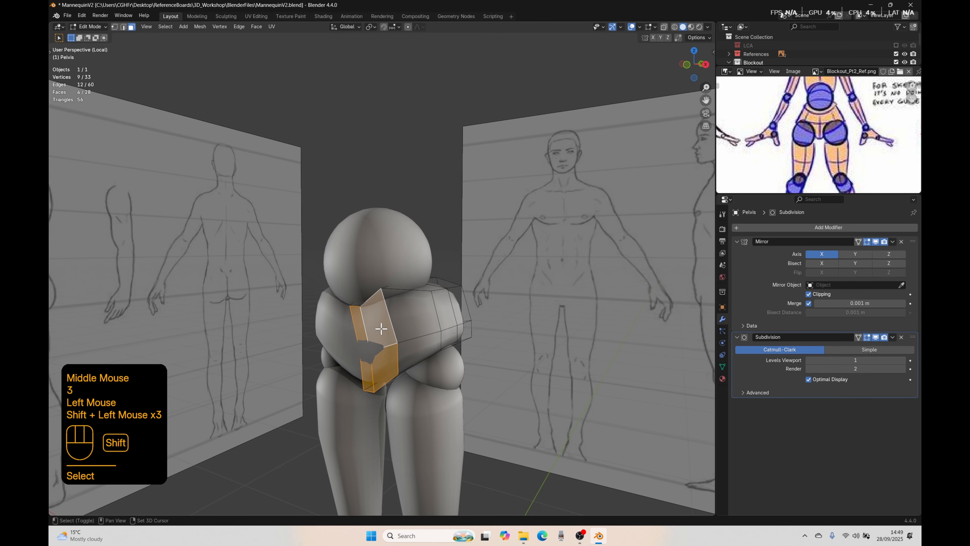
shift+click(408, 328)
shift+click(408, 346)
middle_drag(408, 347, 363, 410)
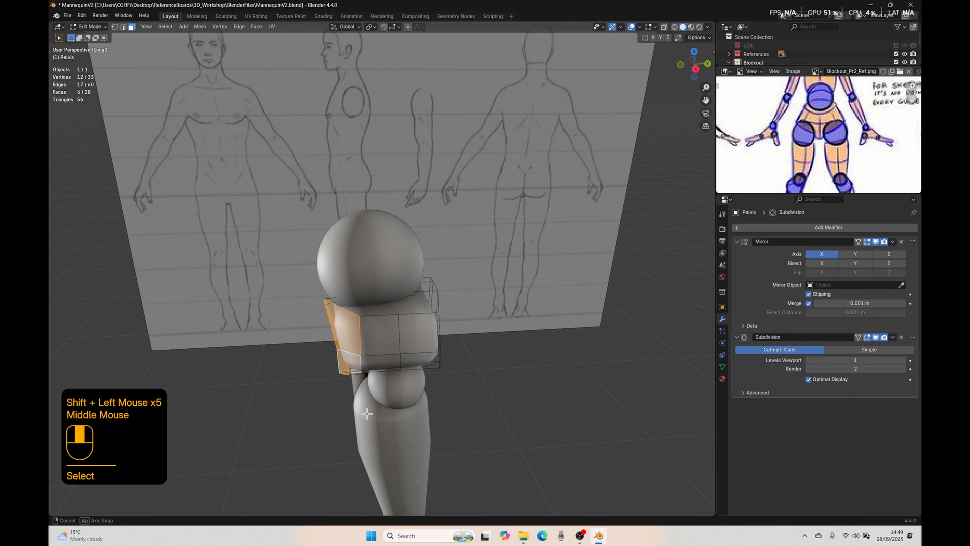
key(s)
key(u)
key(y)
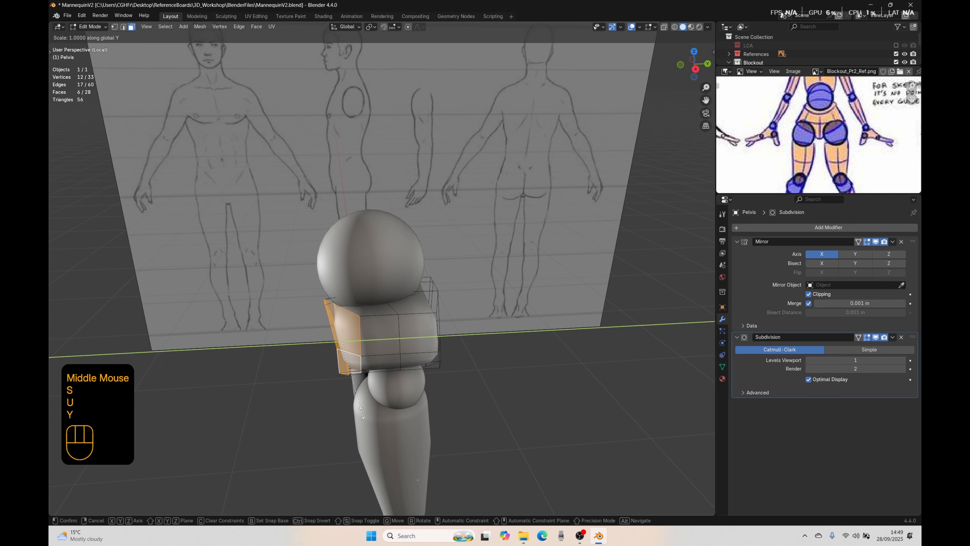
key(0)
click(362, 412)
middle_drag(277, 382, 303, 372)
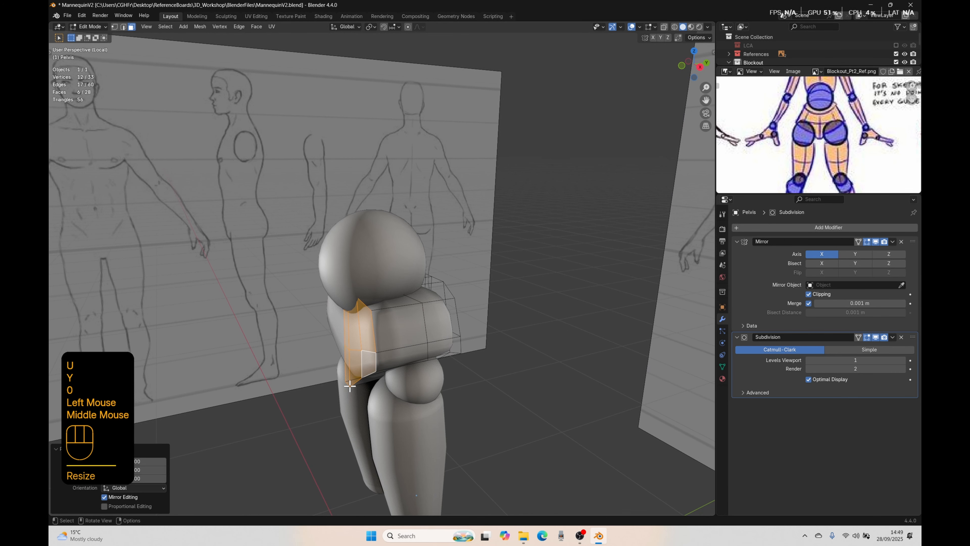
key(g)
key(y)
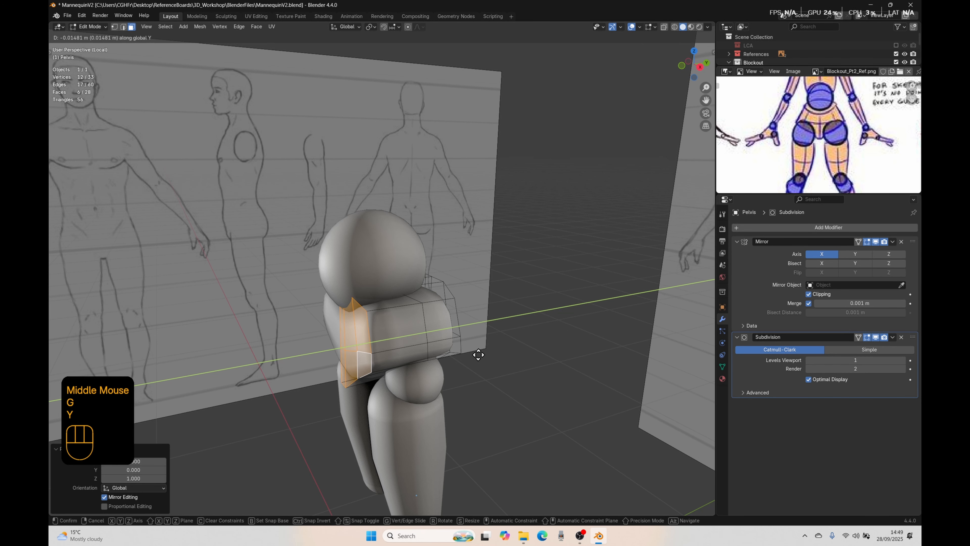
right_click(483, 355)
Step: Select the lowest front edge at the crotch and move it about 0.119 m down and 0.017 m toward the centre in front view
middle_drag(374, 367, 362, 337)
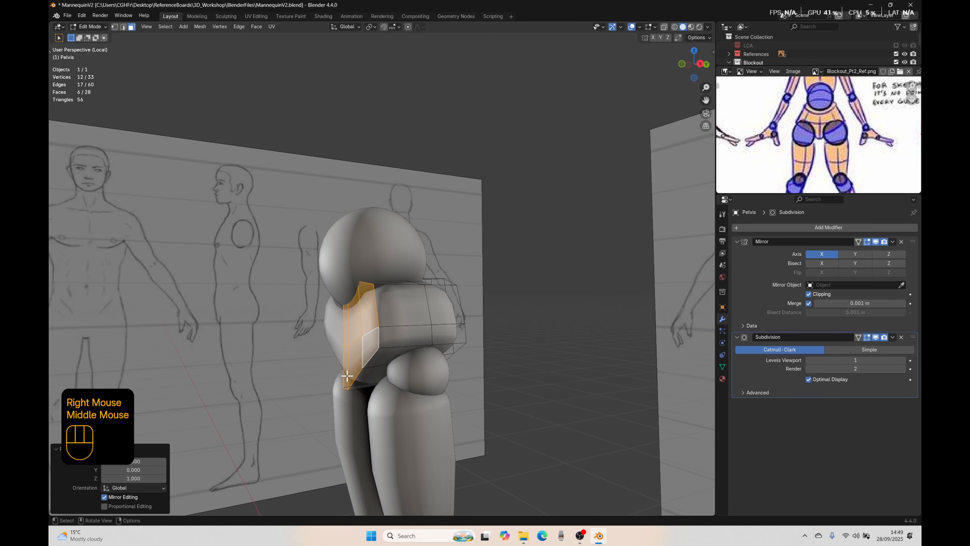
middle_drag(344, 393, 396, 390)
key(2)
click(355, 397)
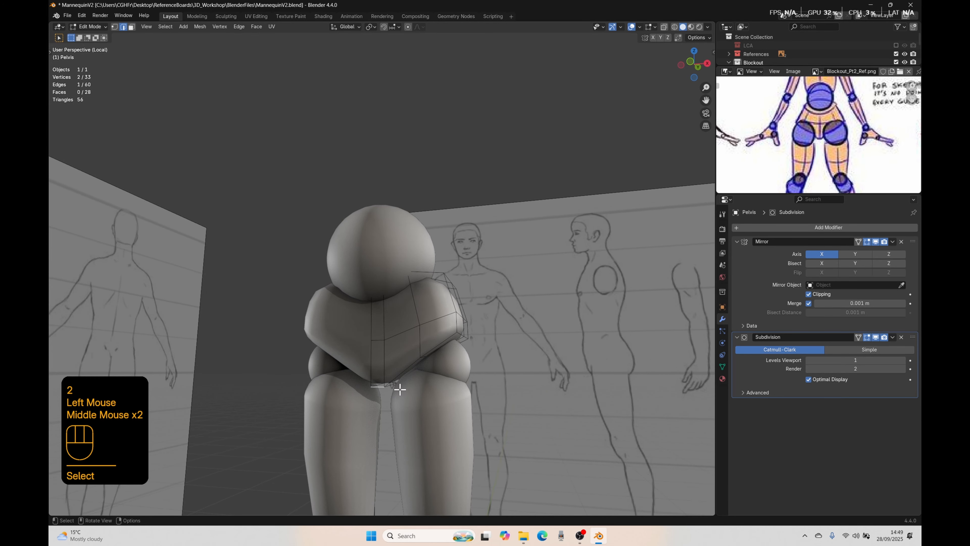
key(KP_1)
key(g)
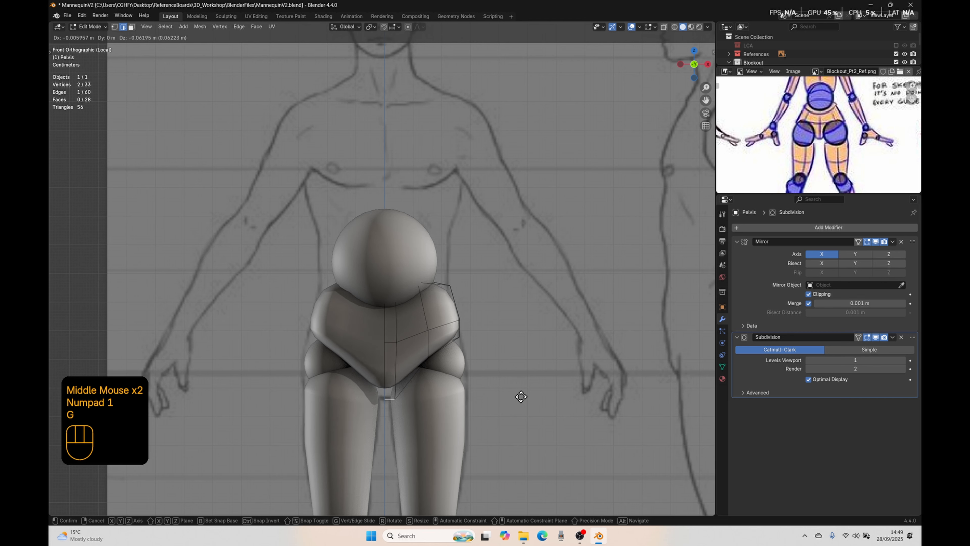
click(517, 410)
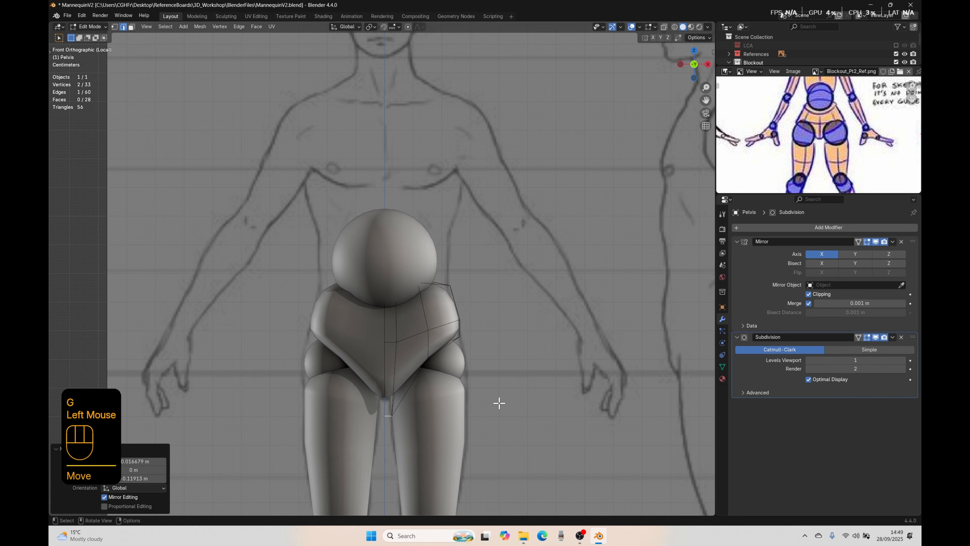
Step: Examine the pelvis's underside and the edges around the hip joint from several low angles
middle_drag(438, 387, 383, 327)
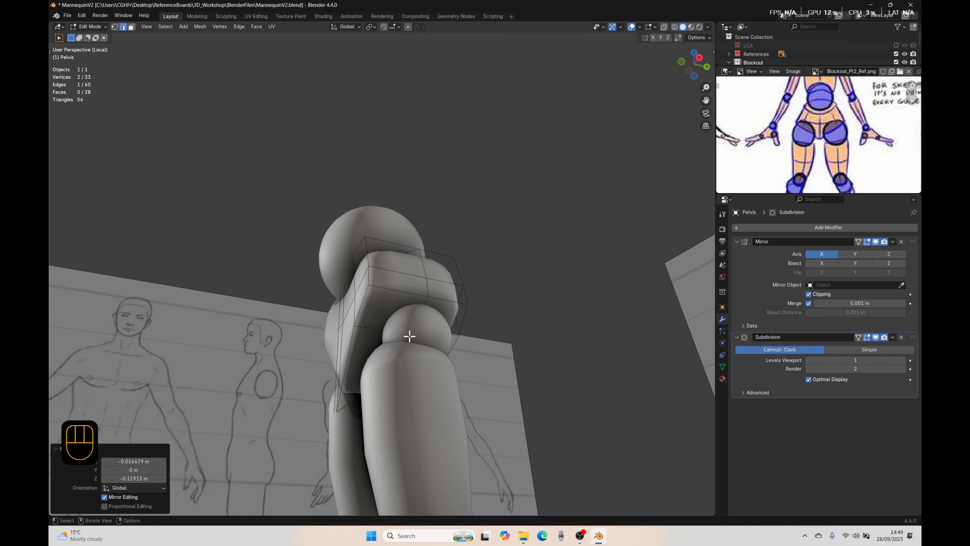
middle_drag(469, 216, 388, 369)
middle_drag(443, 400, 388, 257)
alt+click(344, 319)
middle_drag(439, 342, 373, 281)
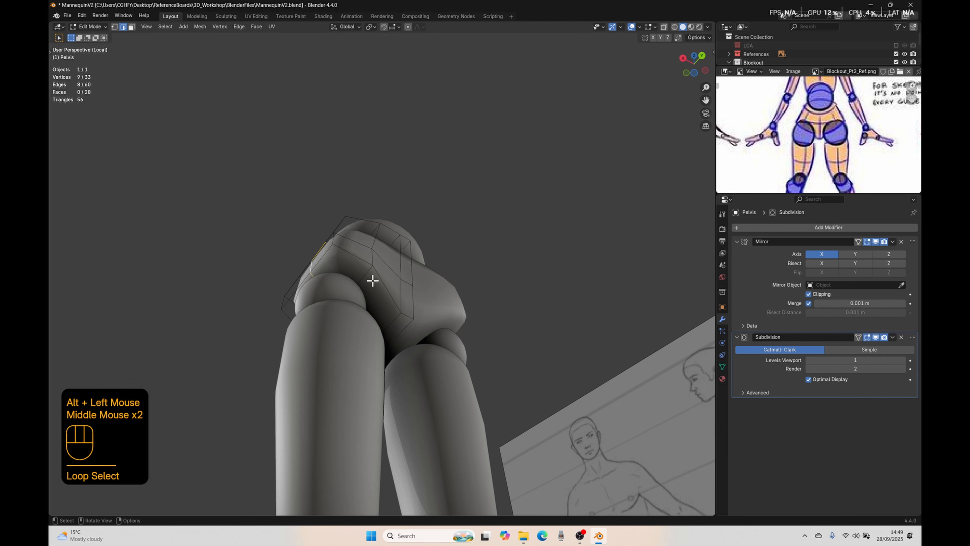
click(340, 265)
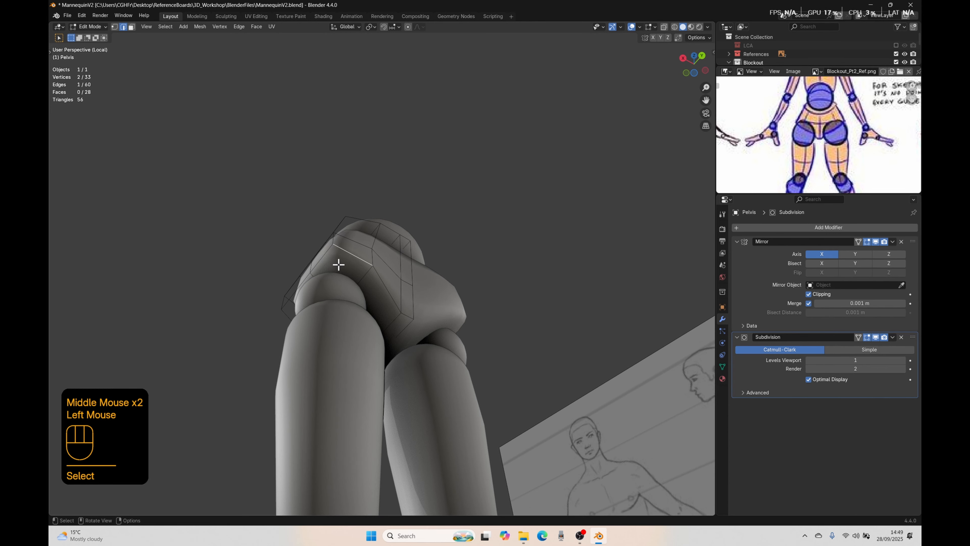
Step: Hide the References collection and flatten the pelvis's two rear underside faces along Z with a scale of 0 in back view
key(3)
click(340, 263)
middle_drag(321, 306, 363, 309)
shift+click(357, 280)
click(364, 309)
click(426, 308)
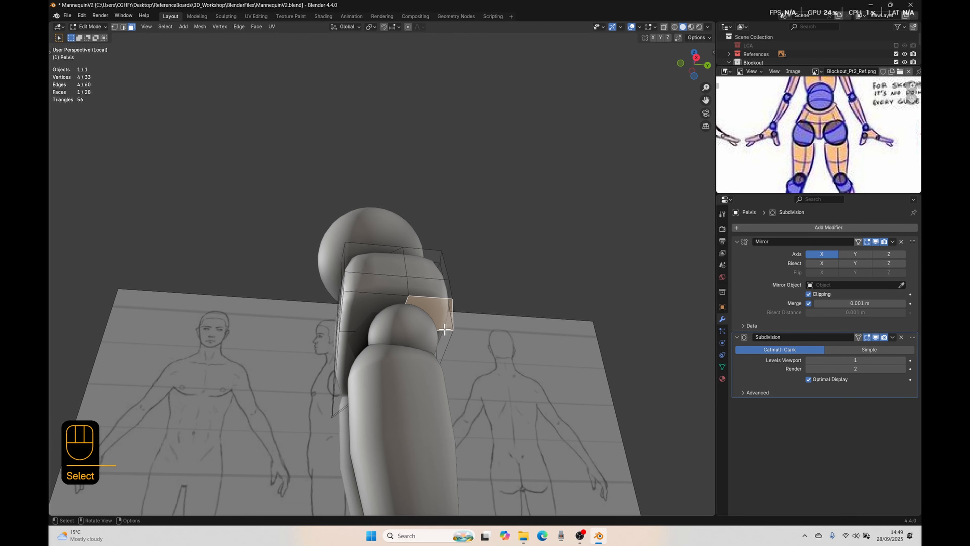
middle_drag(445, 330, 386, 363)
ctrl+click(395, 365)
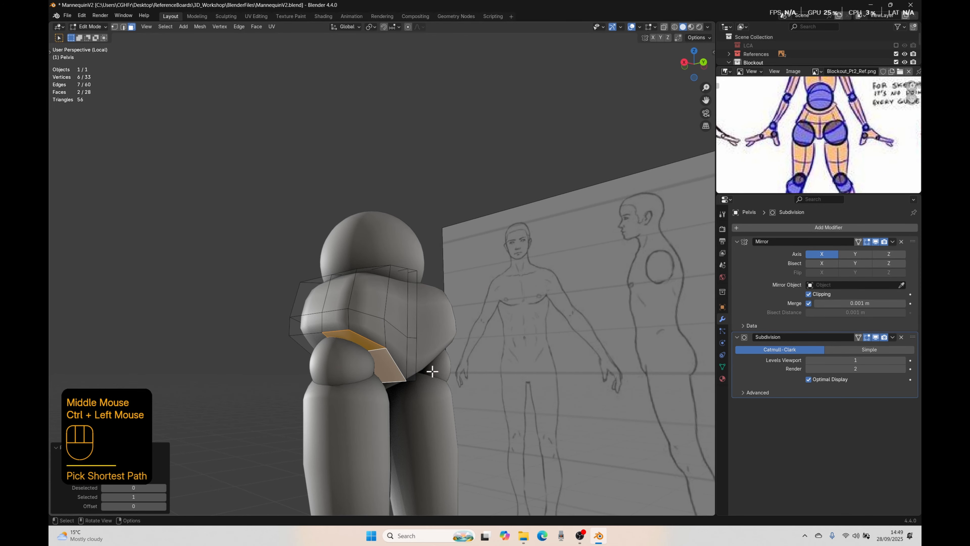
key(ctrl+KP_1)
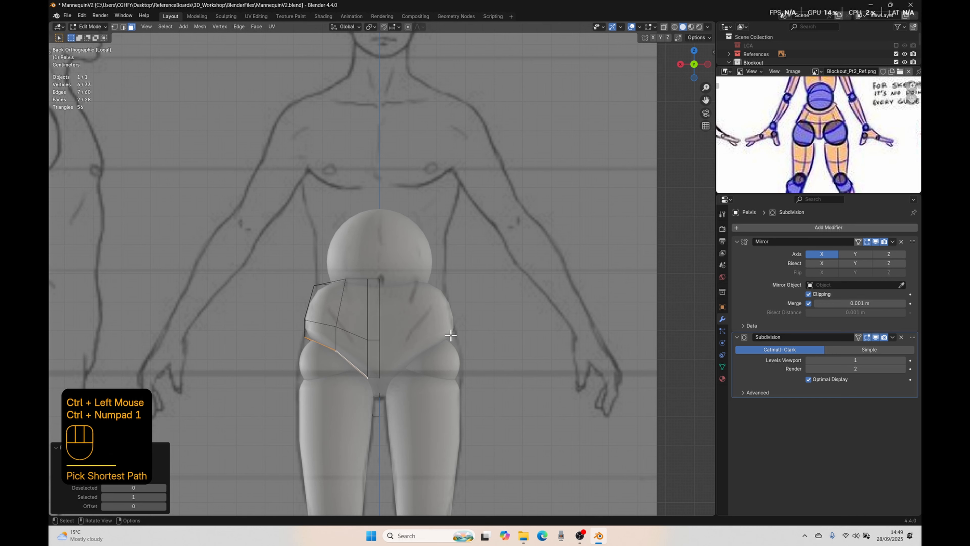
click(896, 54)
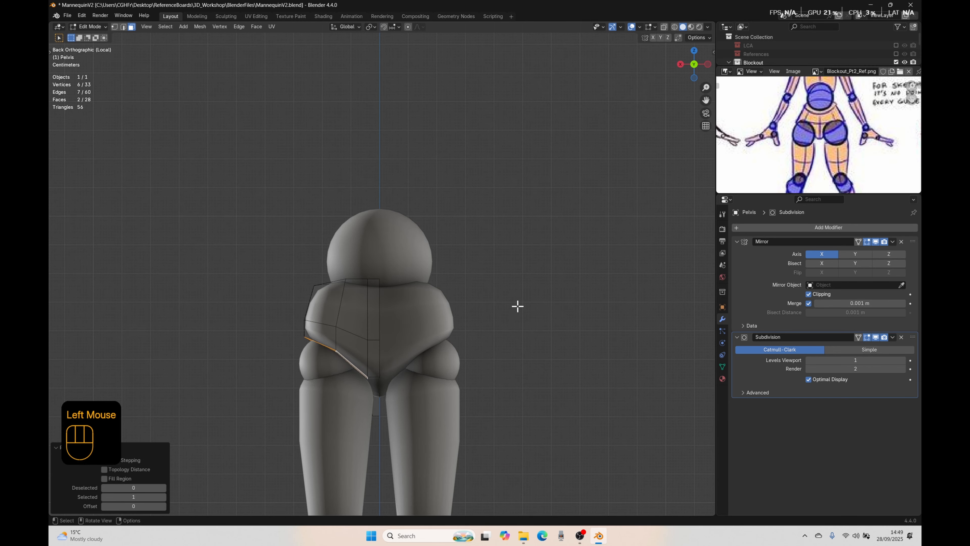
key(s)
key(z)
key(0)
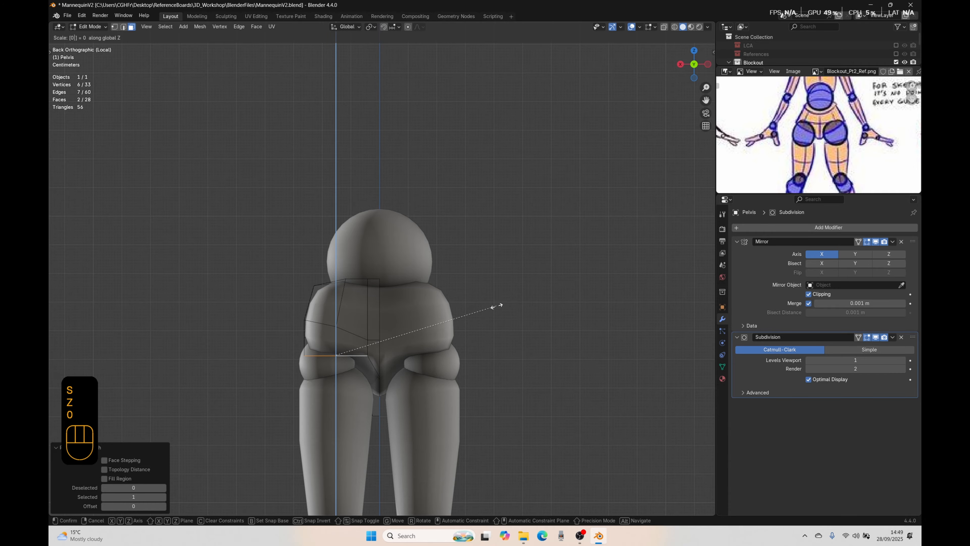
click(495, 298)
Step: Rotate the flattened rear underside faces 28.5° in back view so they slope down toward the crotch
key(r)
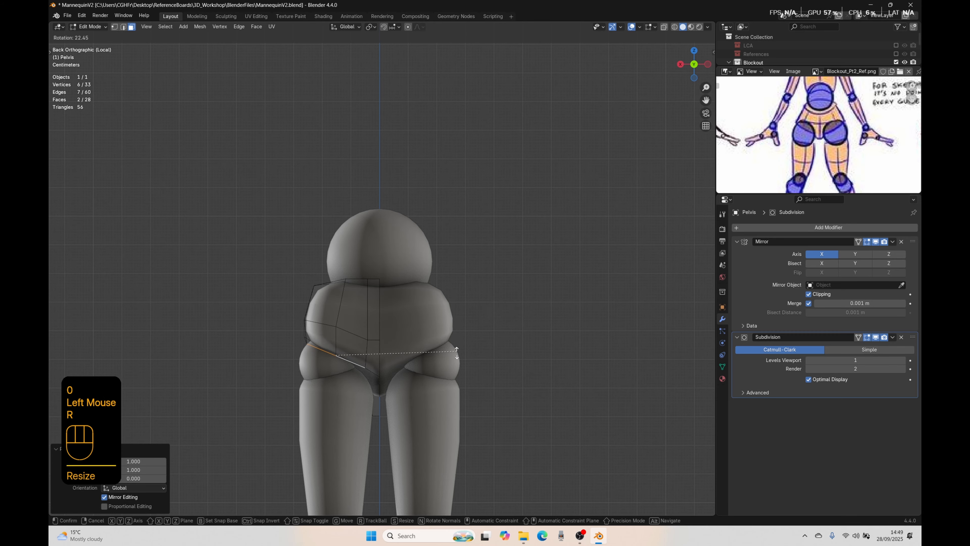
click(423, 360)
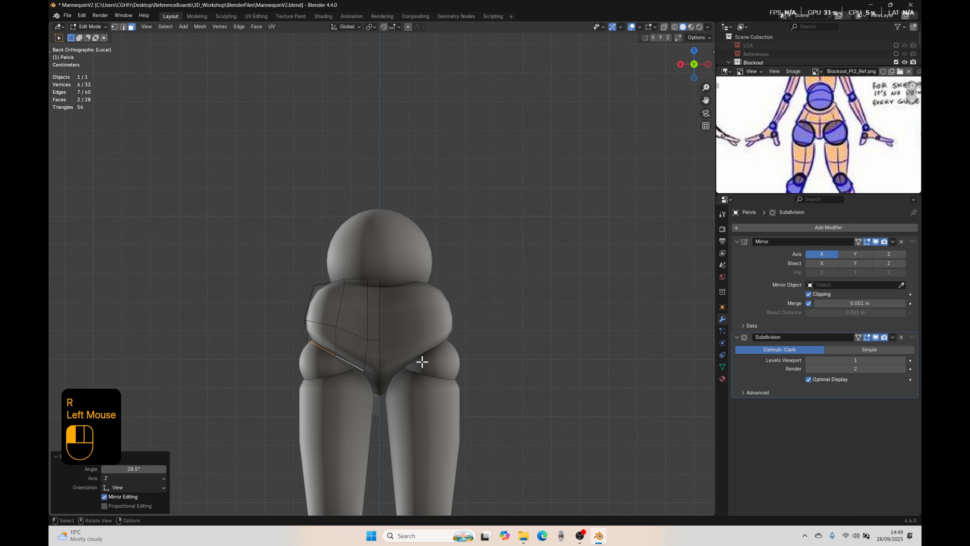
middle_drag(424, 360, 409, 373)
mouse_move(428, 318)
middle_down()
mouse_move(399, 329)
mouse_move(455, 321)
mouse_move(438, 316)
middle_up()
key(1)
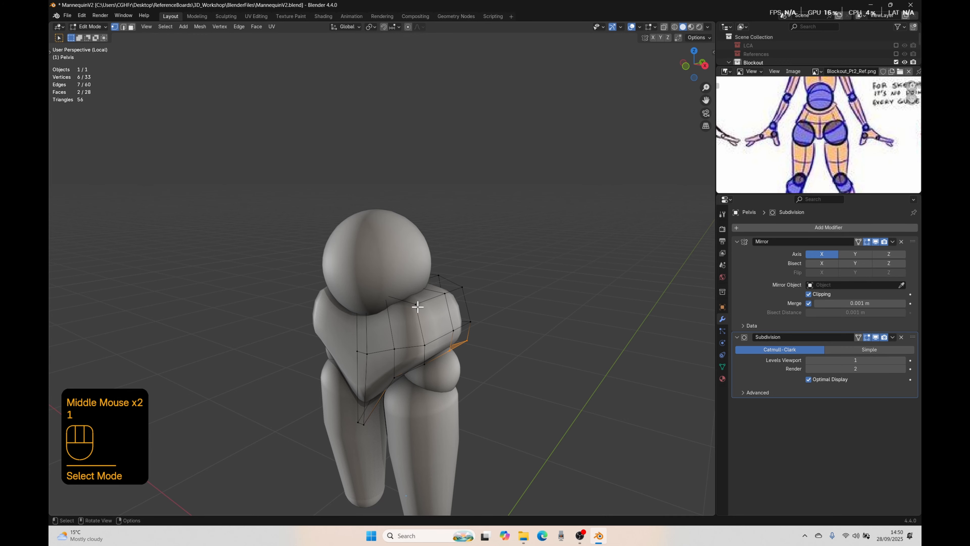
click(420, 305)
middle_drag(516, 302, 495, 308)
shift+click(469, 301)
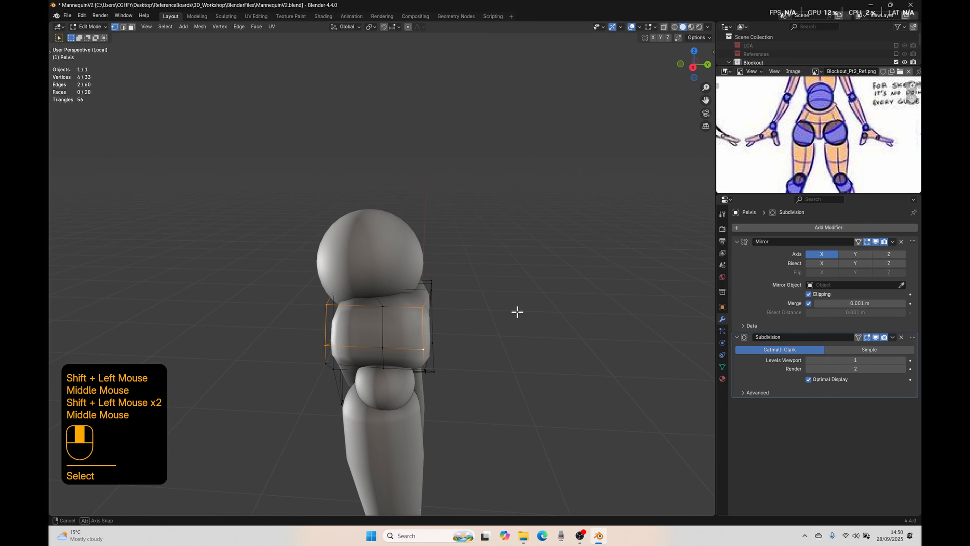
middle_drag(517, 311, 470, 317)
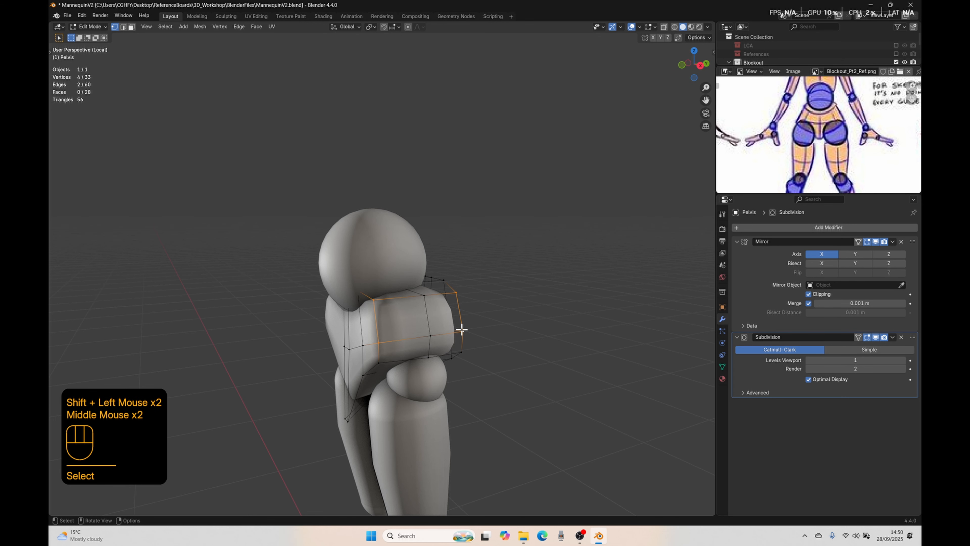
middle_drag(383, 343, 381, 328)
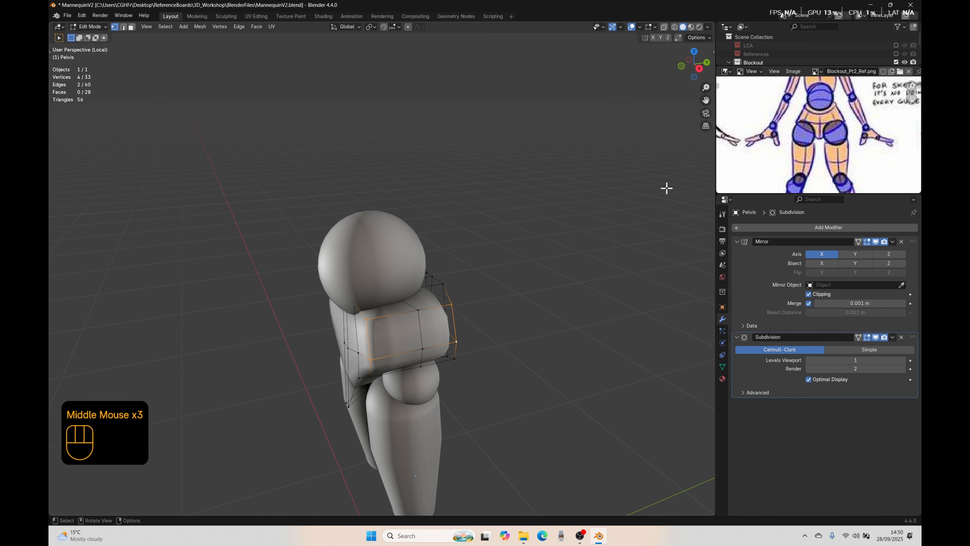
Step: Select the upper front and rear corner vertices on the pelvis's outer side and scale them along Y to about 0.56
click(369, 326)
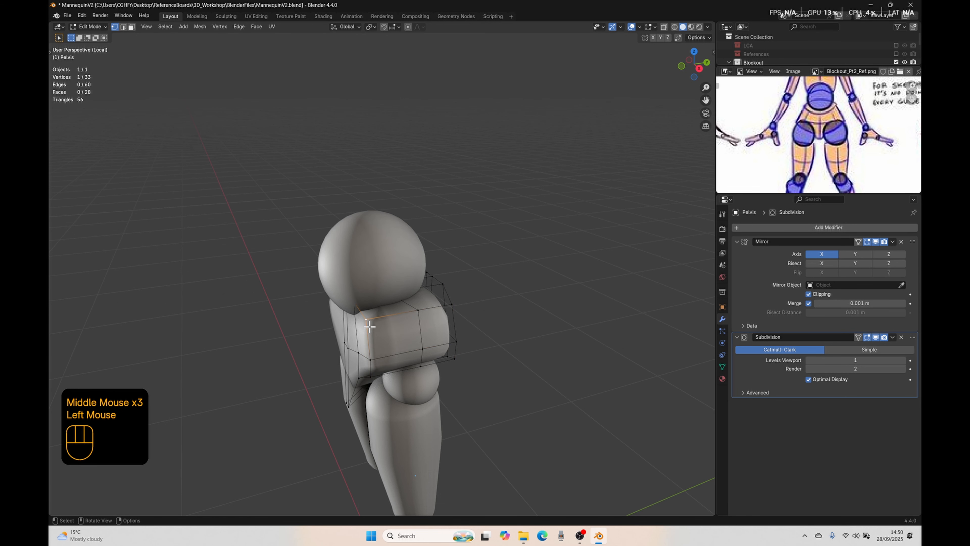
shift+click(456, 308)
key(s)
key(y)
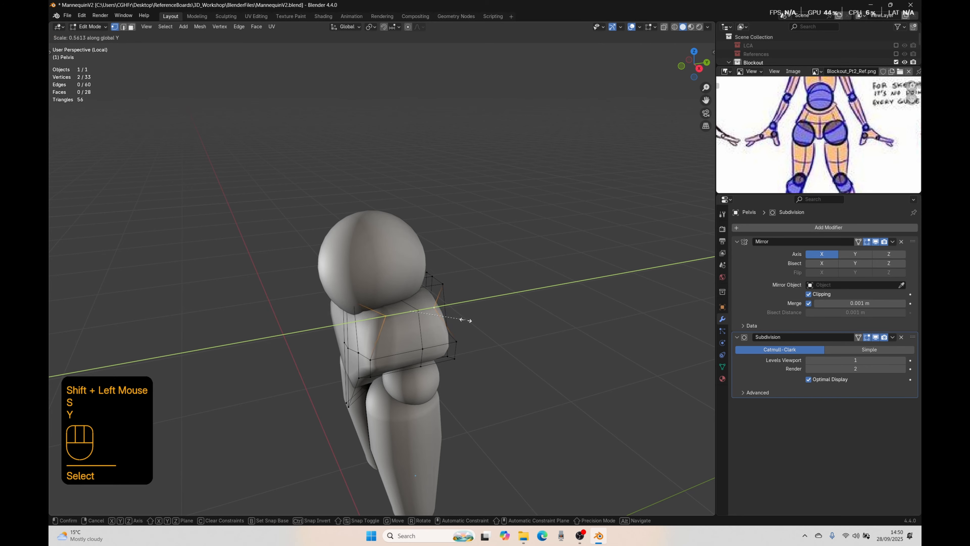
click(465, 320)
Step: Scale the lower front and rear corner vertices on the pelvis's outer side to about 0.63 along Y
click(371, 356)
shift+click(455, 343)
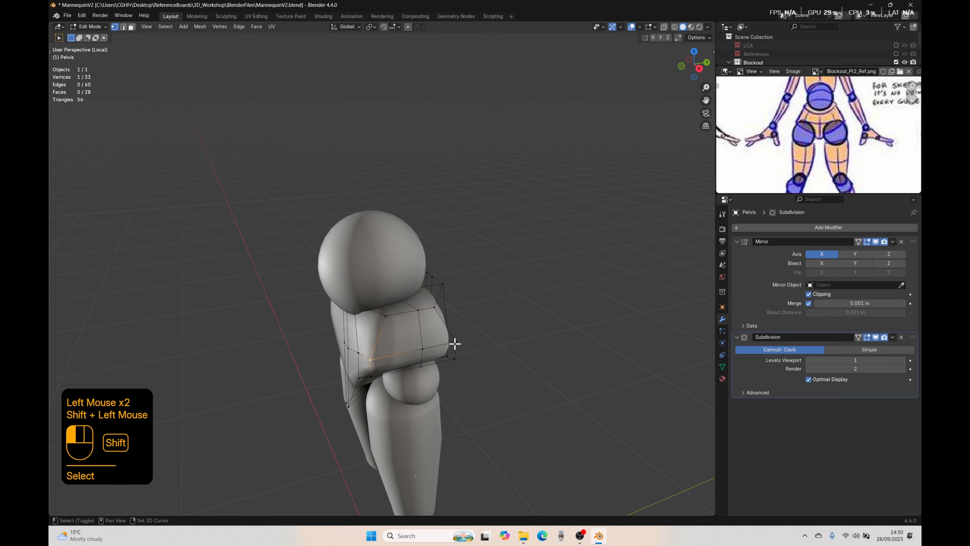
key(s)
key(y)
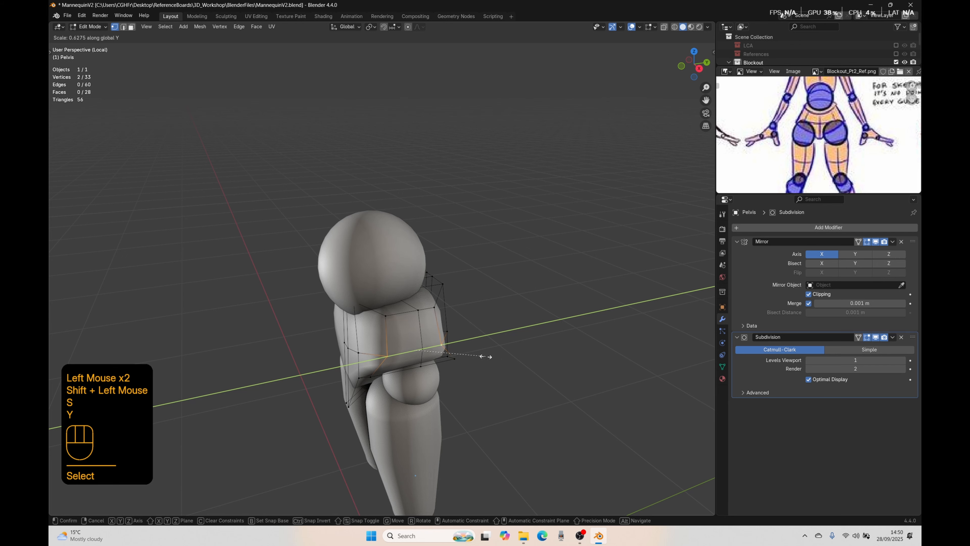
click(484, 357)
Step: Scale the front and rear vertices along the bottom edge of the pelvis's outer side to 0.521 along Y
middle_drag(477, 358, 389, 327)
click(322, 334)
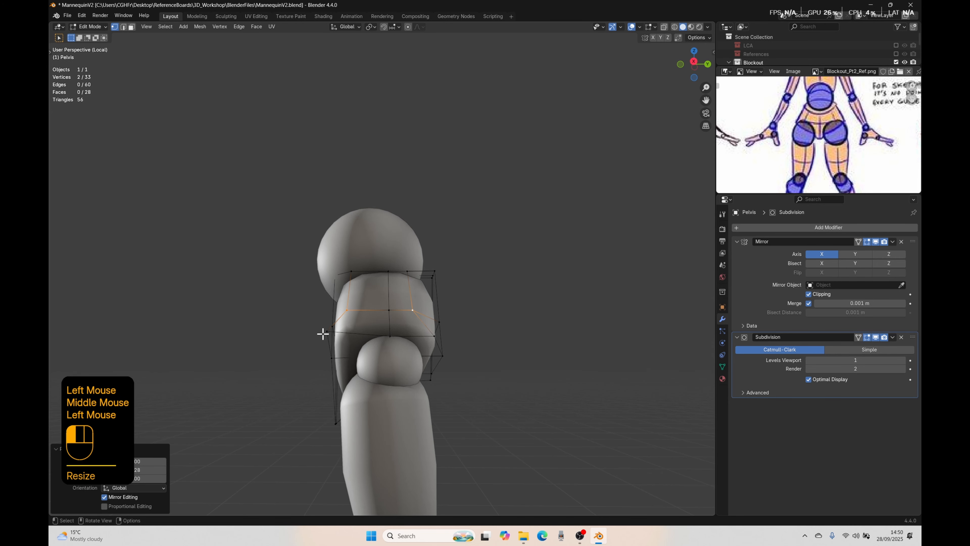
shift+click(434, 336)
middle_drag(461, 355, 504, 394)
key(s)
key(y)
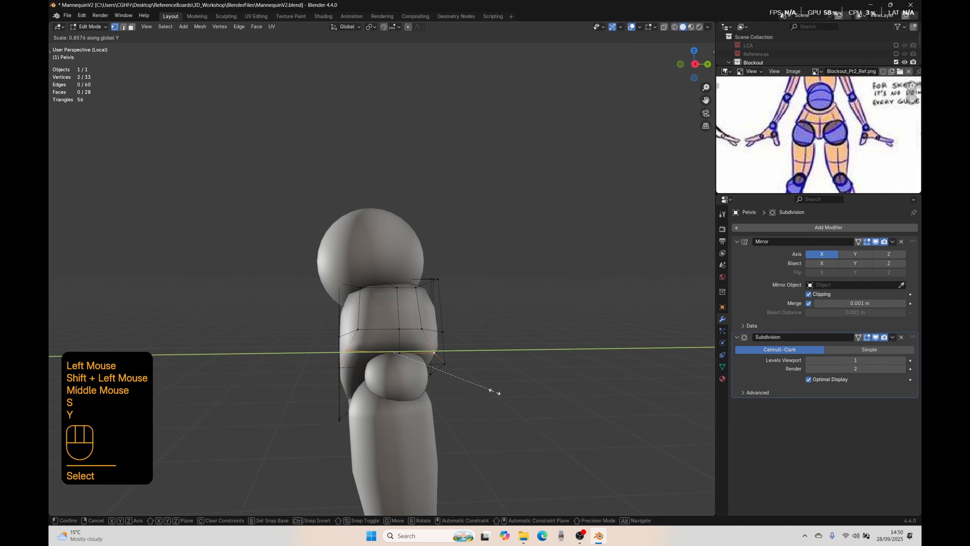
click(456, 372)
Step: Add one centred vertical loop cut through the pelvis's wide front panel, between the crotch strip and the hip, without sliding it
middle_drag(425, 379, 485, 367)
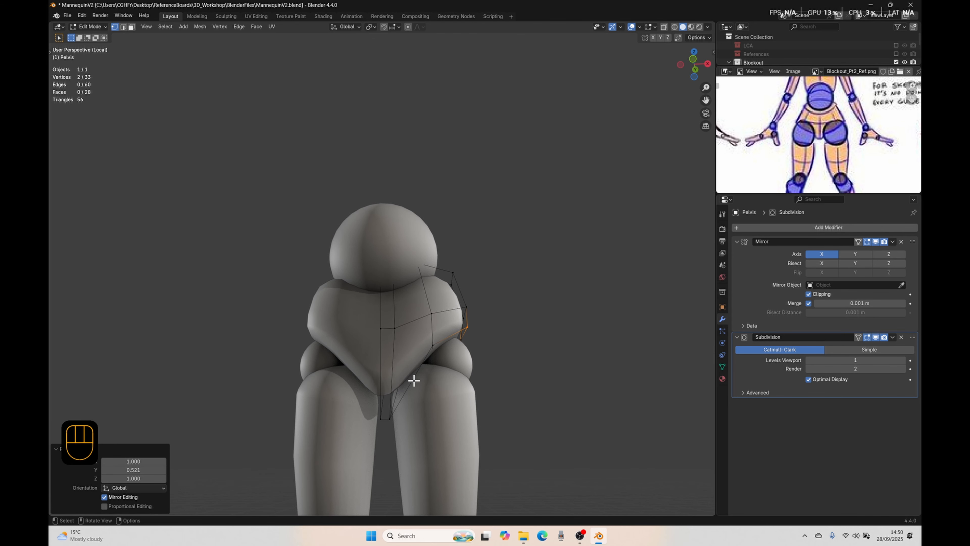
key(ctrl+r)
click(413, 384)
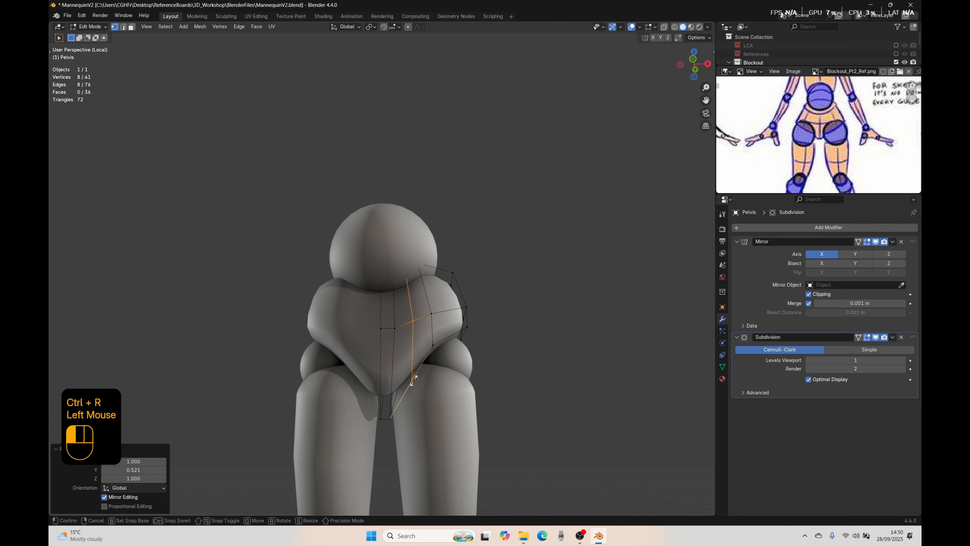
right_click(418, 392)
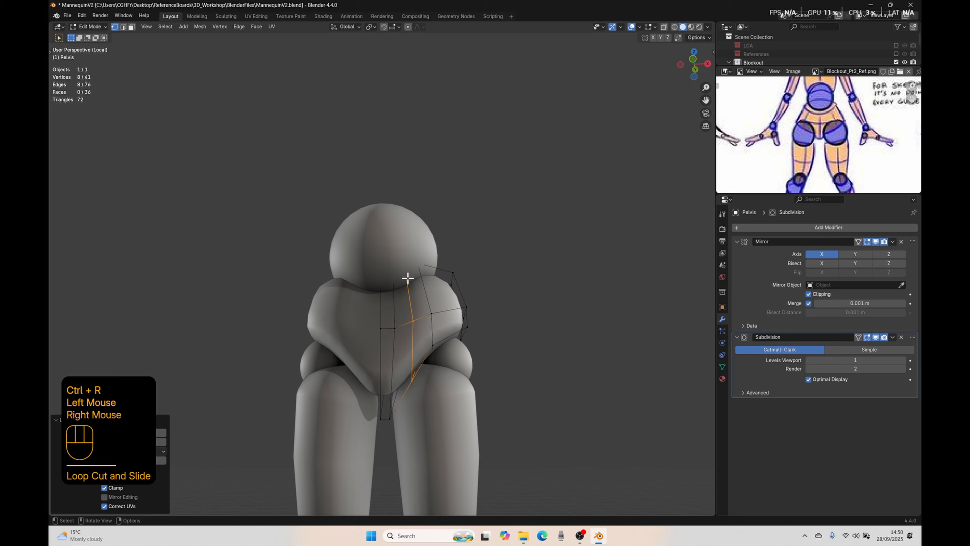
click(411, 382)
key(KP_1)
scroll(439, 409, down, 1)
middle_drag(440, 409, 447, 401)
key(shift+z)
middle_drag(447, 401, 465, 401)
Step: Hide the UpperLegs object and return to editing the pelvis mesh from below
key(Tab)
scroll(455, 394, down, 2)
click(403, 382)
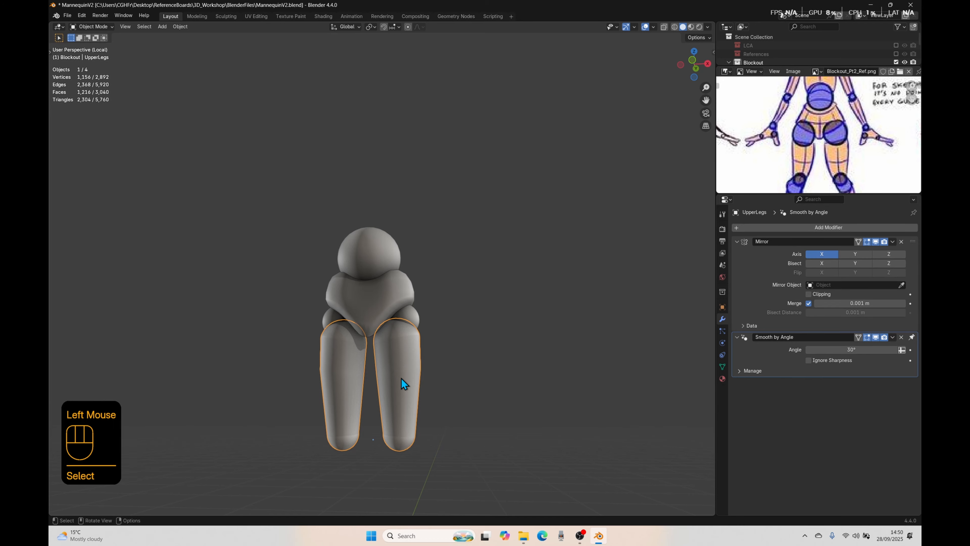
key(h)
scroll(410, 402, up, 2)
middle_drag(410, 402, 378, 336)
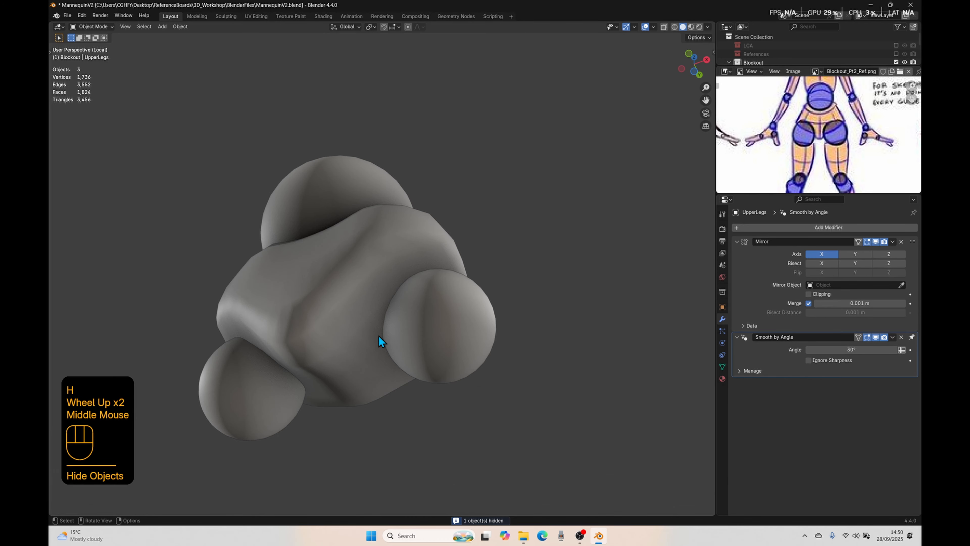
click(379, 335)
key(Tab)
middle_drag(392, 457, 404, 394)
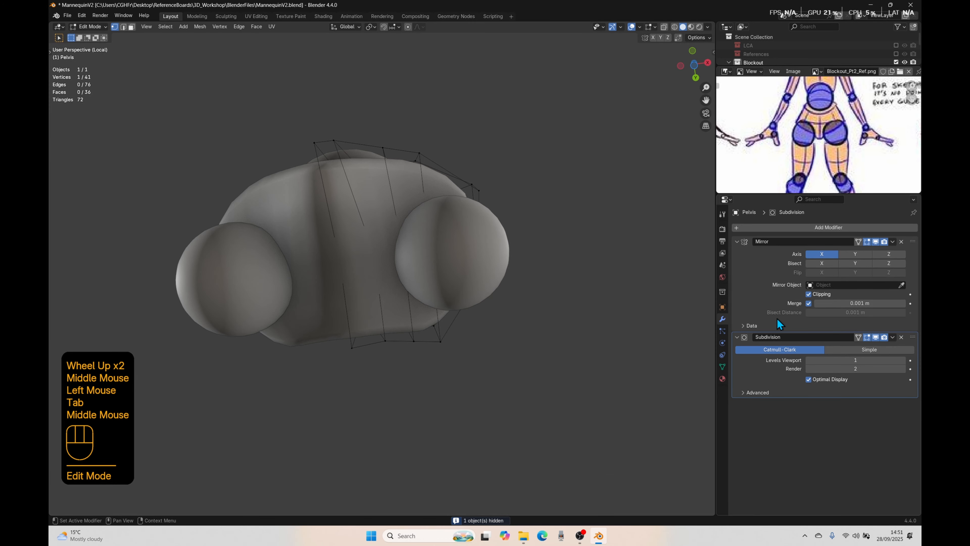
Step: Select the new loop's three underside vertices, showing the edit cage temporarily, and move them about 0.018 m toward the centre in front view
click(858, 337)
middle_drag(400, 348, 396, 310)
click(414, 349)
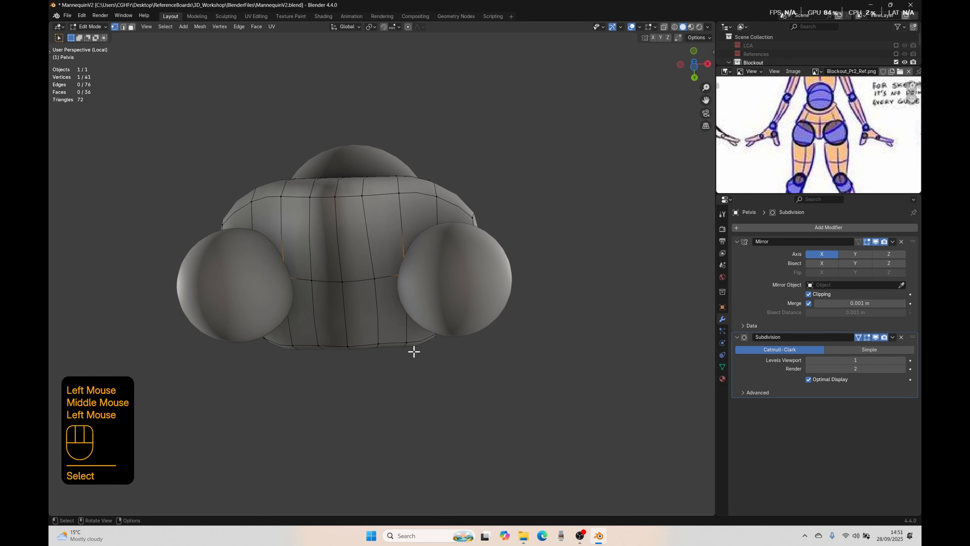
middle_drag(414, 349, 407, 252)
shift+click(415, 293)
shift+click(404, 363)
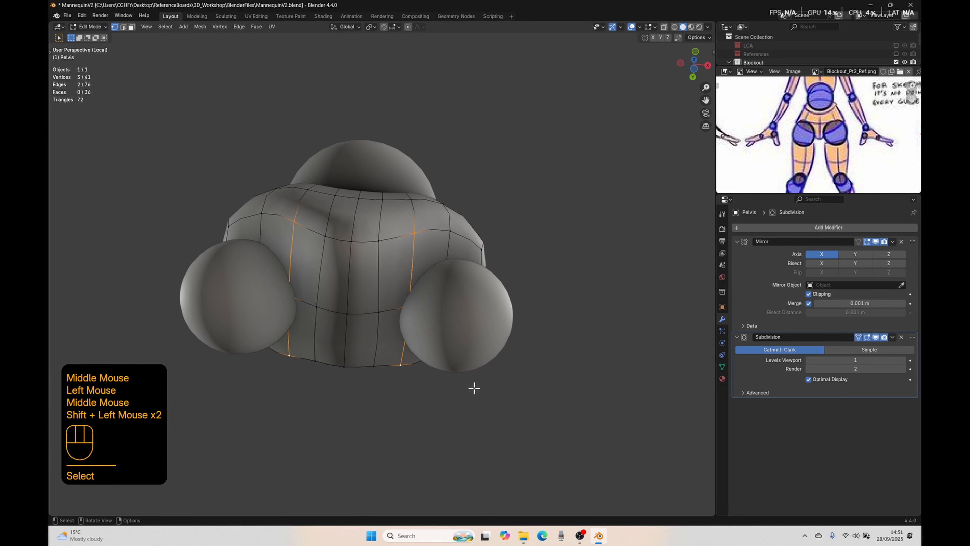
click(861, 338)
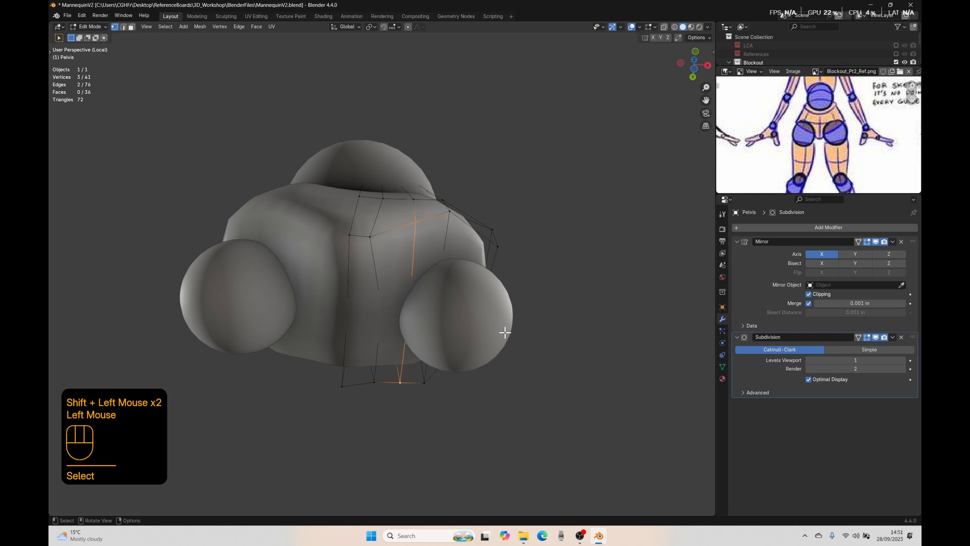
key(KP_1)
key(g)
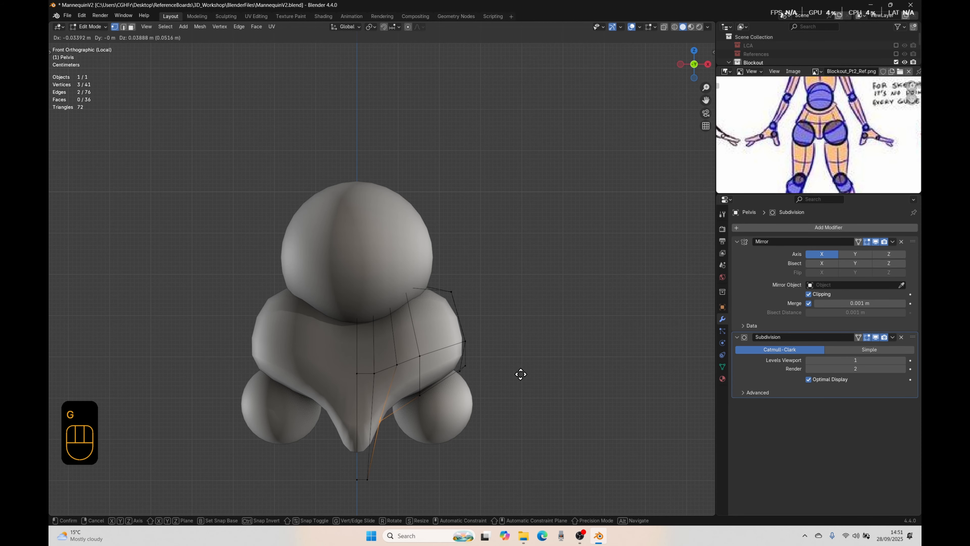
click(521, 375)
key(shift+z)
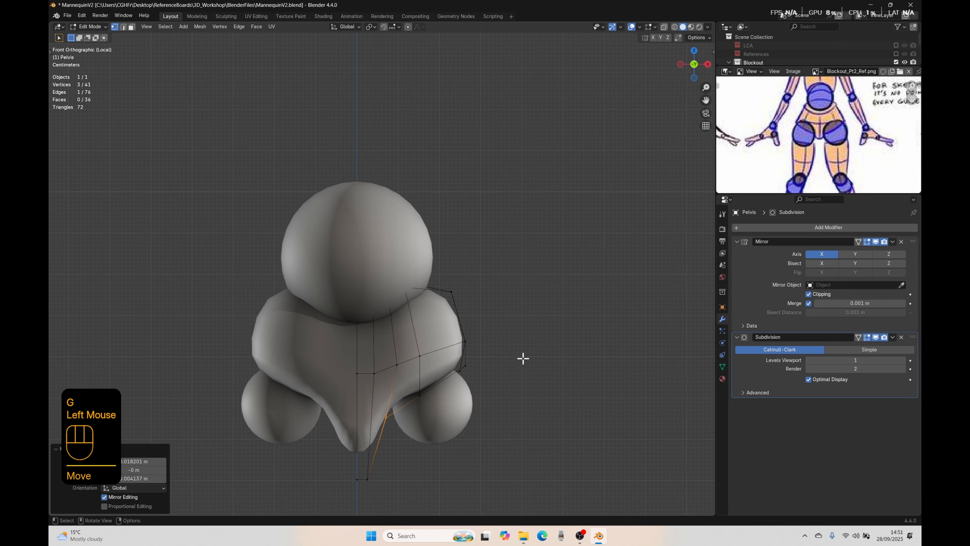
Step: Leave mesh editing, unhide the upper legs and check the pelvis against them
key(Tab)
scroll(456, 361, down, 4)
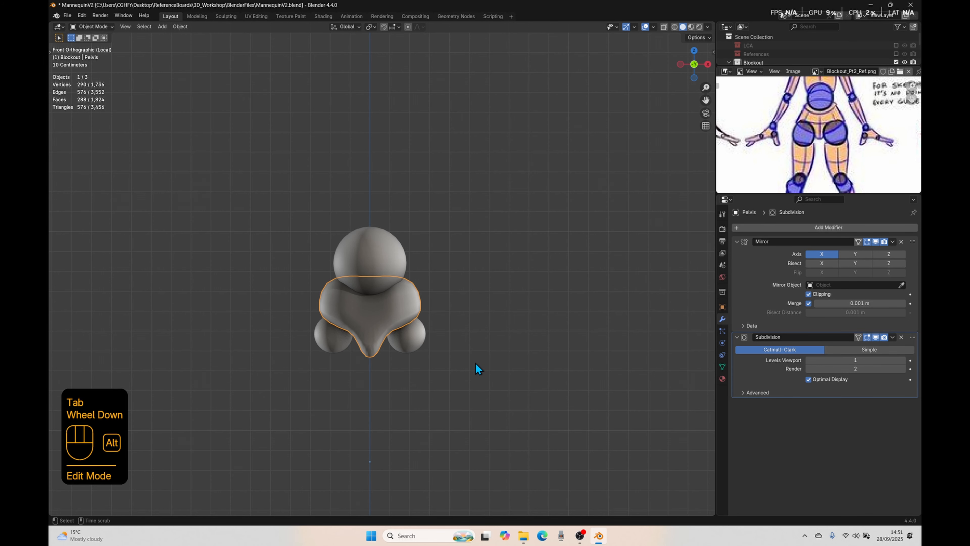
key(alt+h)
click(465, 389)
mouse_move(465, 389)
middle_down()
mouse_move(428, 387)
mouse_move(455, 378)
middle_up()
scroll(388, 392, up, 2)
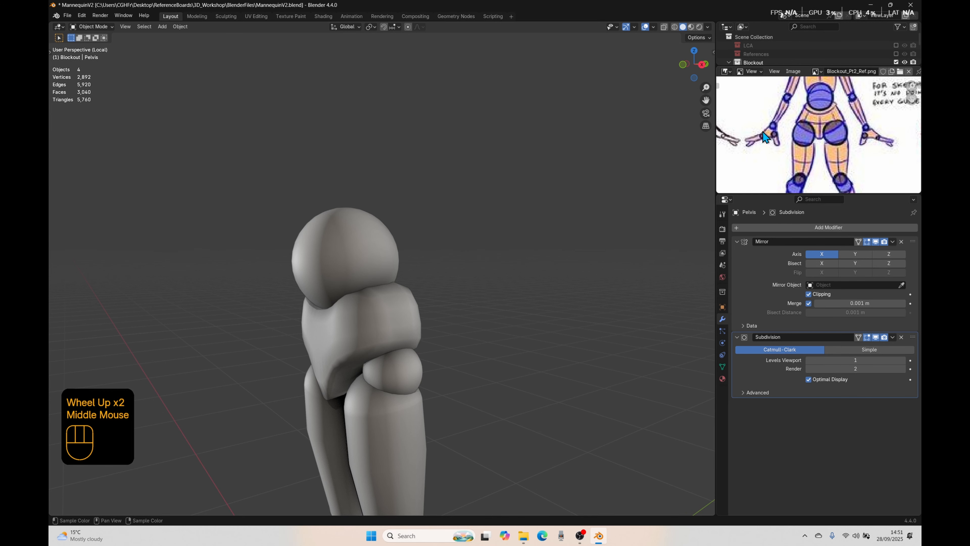
Step: Edge-slide the short horizontal edge at the centre of the pelvis's front upward by a factor of -0.463
click(318, 328)
key(Tab)
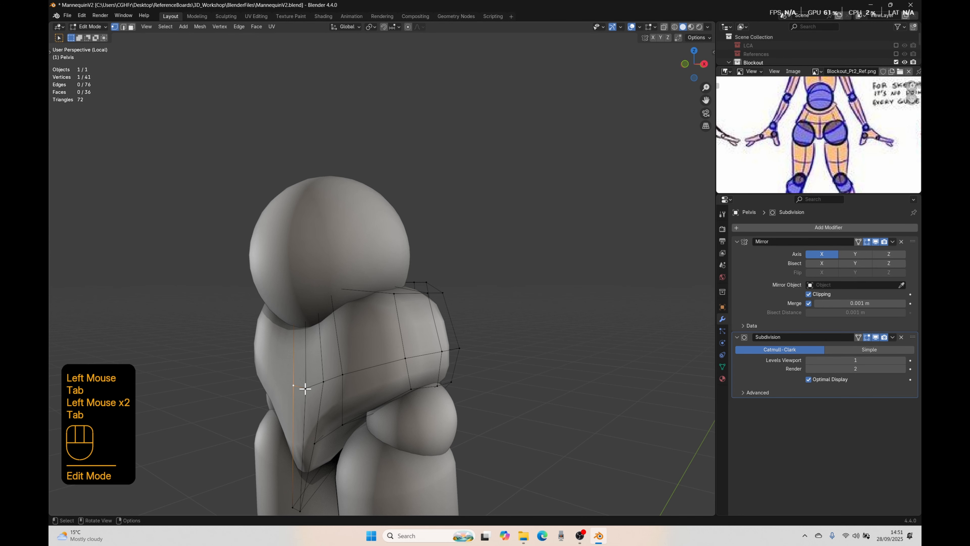
shift+click(306, 387)
key(KP_1)
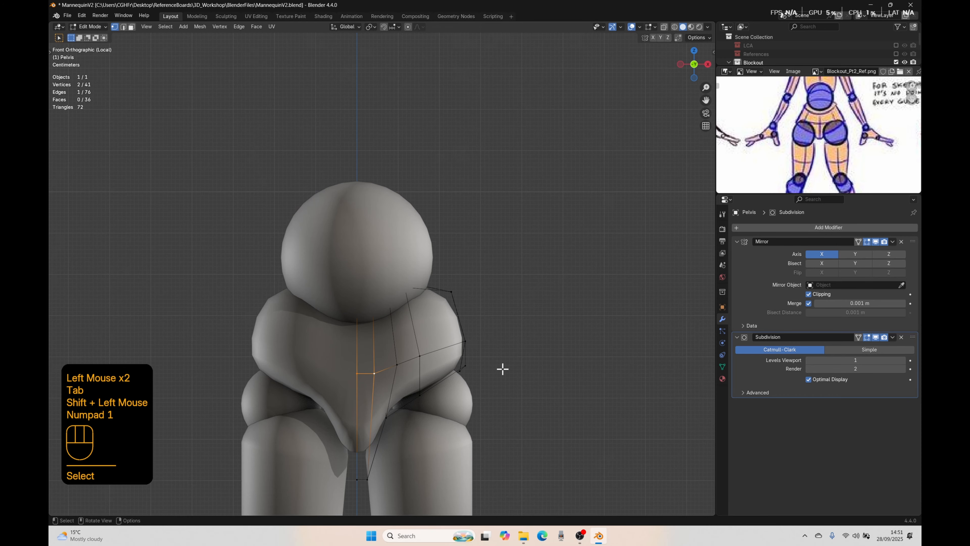
key(g)
key(g)
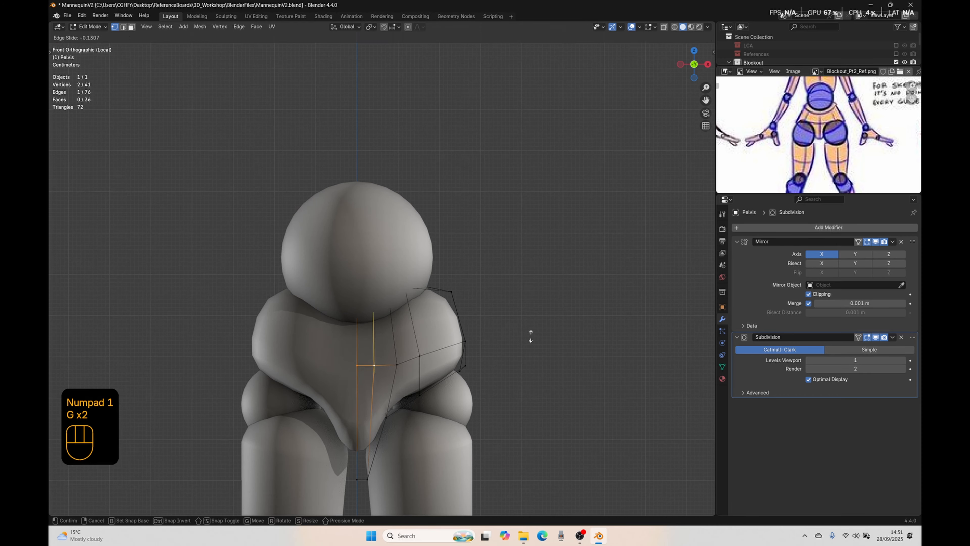
click(526, 308)
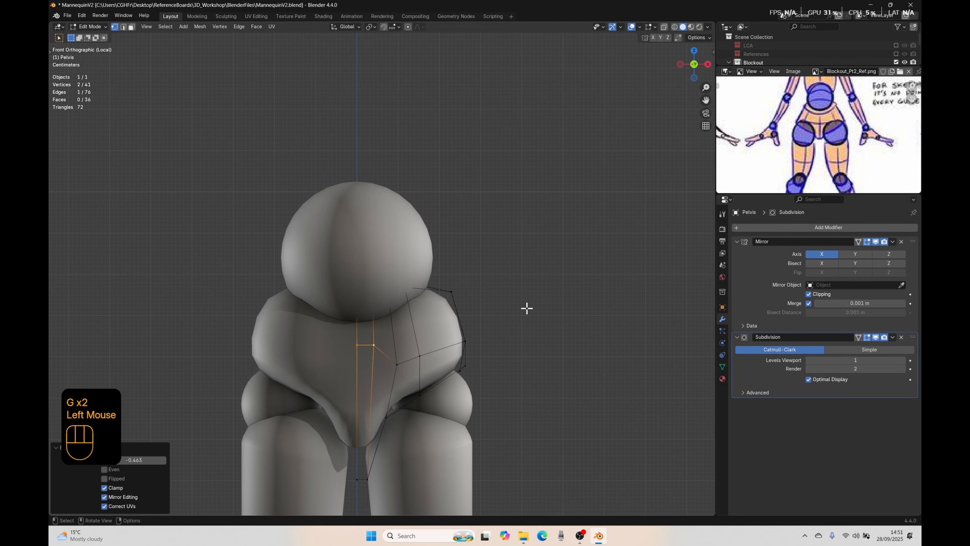
Step: Vertex-slide the next two vertices of the front's middle row upward along their vertical edges, the outer one by 0.240
click(397, 364)
key(g)
key(g)
click(589, 332)
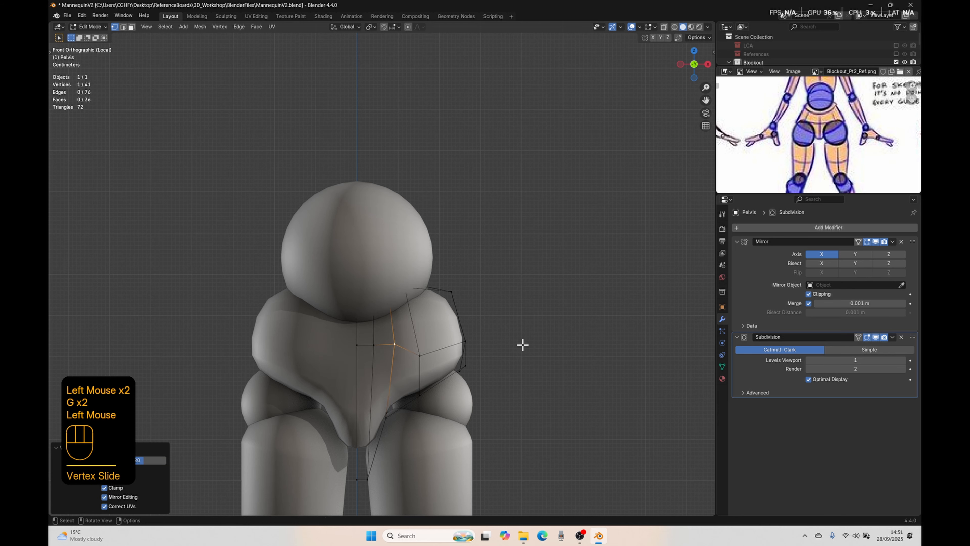
click(419, 355)
key(g)
key(g)
click(570, 341)
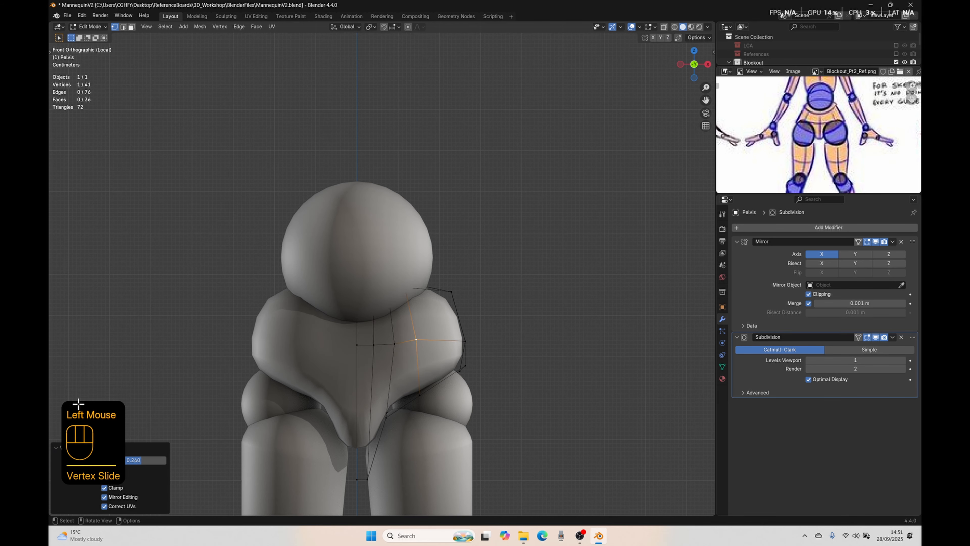
Step: Select the four vertices of the front's middle row and move them about 0.03 m forward along Y
middle_drag(561, 389, 485, 394)
ctrl+click(303, 360)
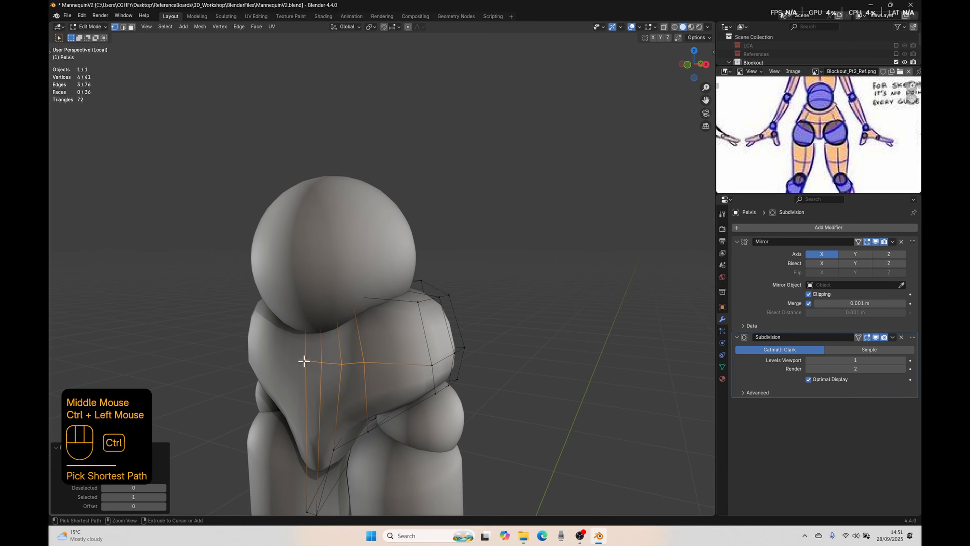
middle_drag(497, 431, 526, 379)
key(g)
key(y)
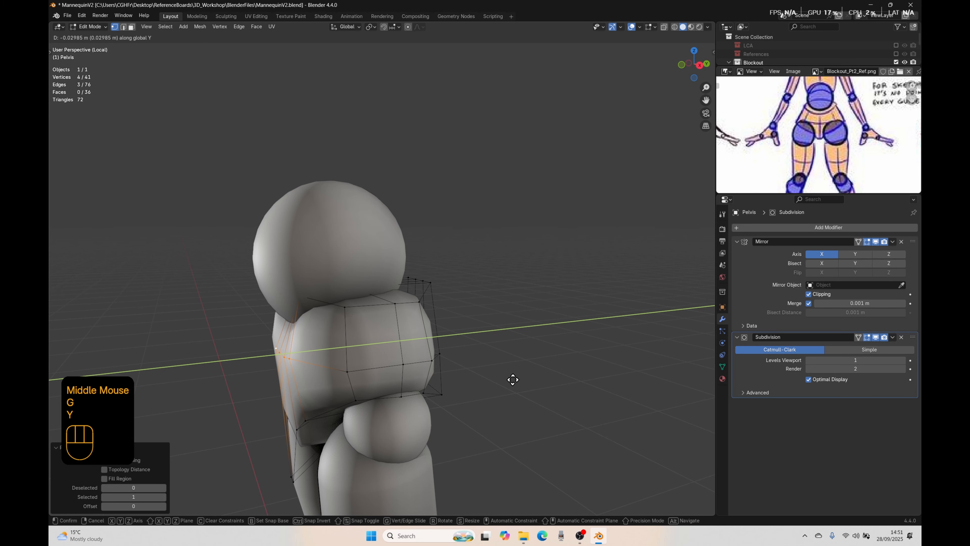
click(512, 379)
Step: Move two lower rear vertices of the pelvis forward along Y, one by about 0.007 m and the other by about 0.019 m
middle_drag(411, 420, 552, 442)
click(415, 396)
key(g)
key(y)
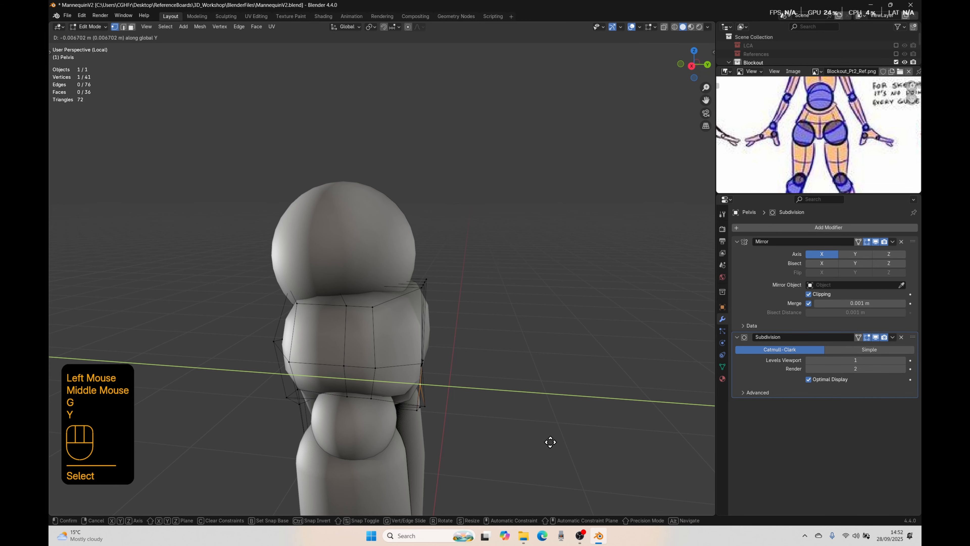
click(550, 443)
click(425, 405)
click(433, 407)
key(g)
key(y)
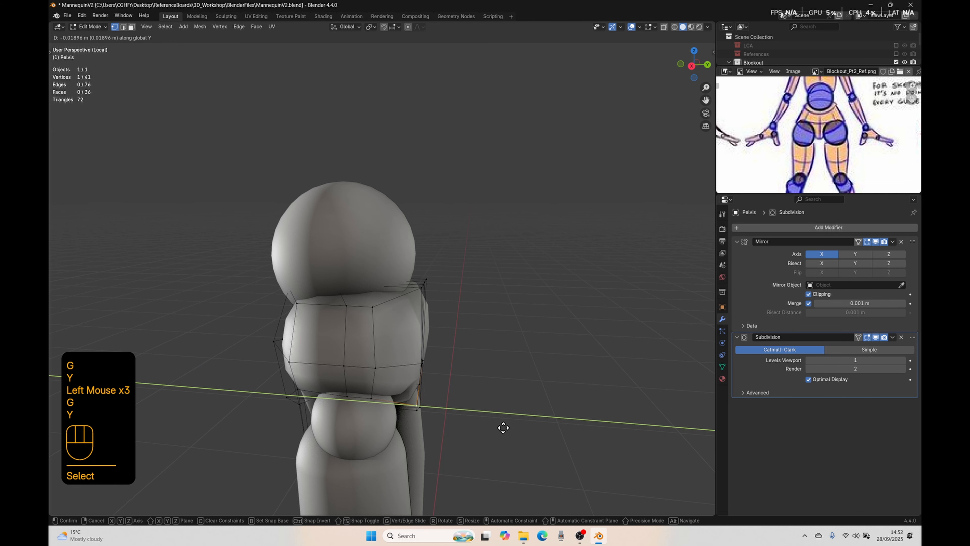
click(503, 428)
Step: Move the added loop's lower rear vertex beside the crotch about 0.057 m outward and 0.057 m down in back view
middle_drag(503, 428, 380, 392)
click(383, 390)
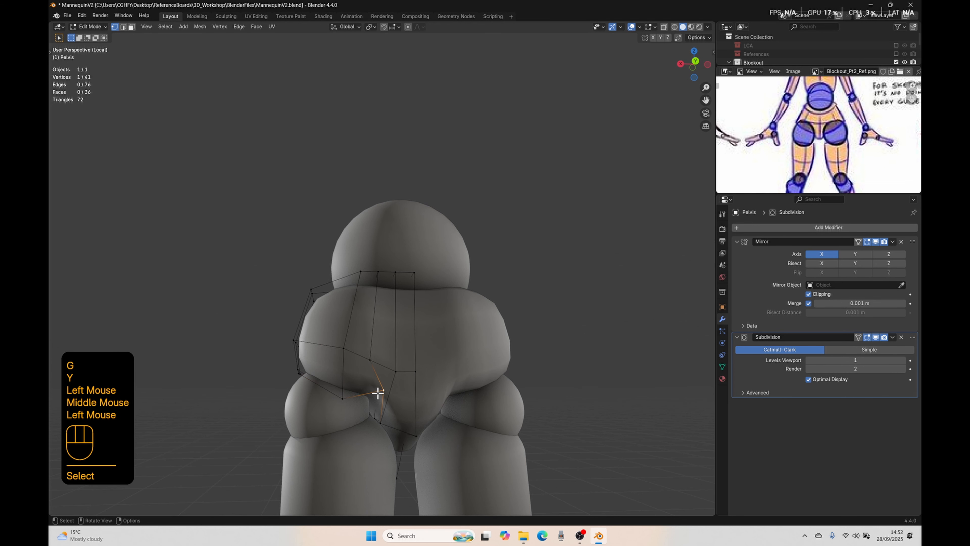
key(ctrl+KP_1)
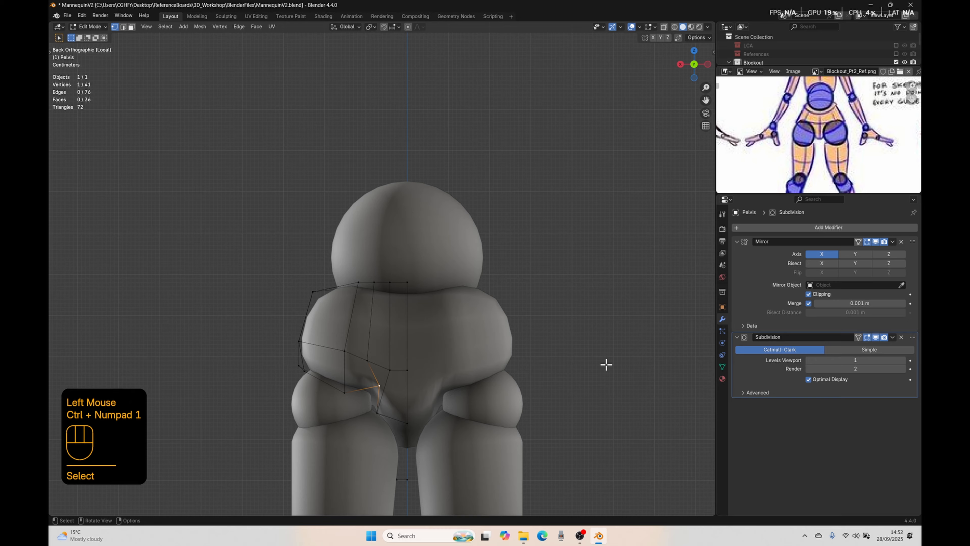
key(g)
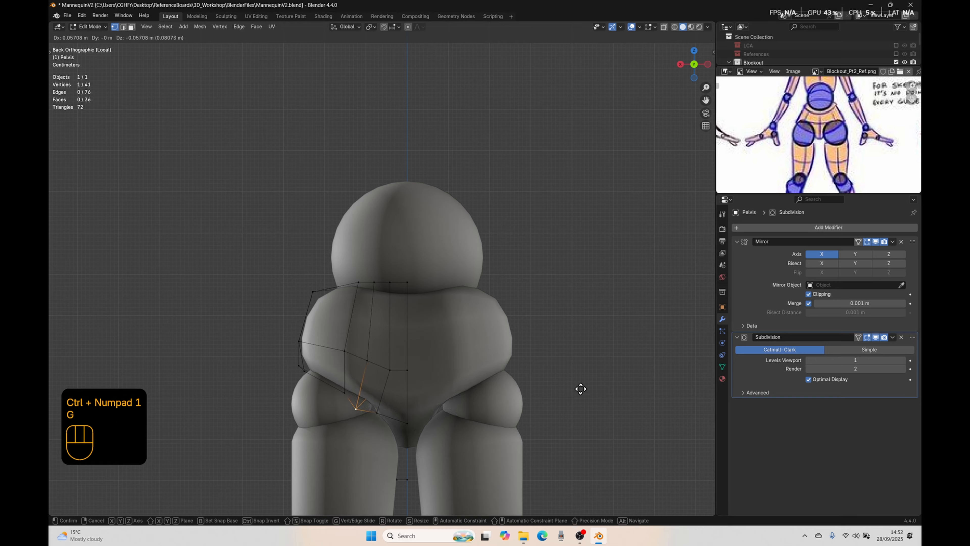
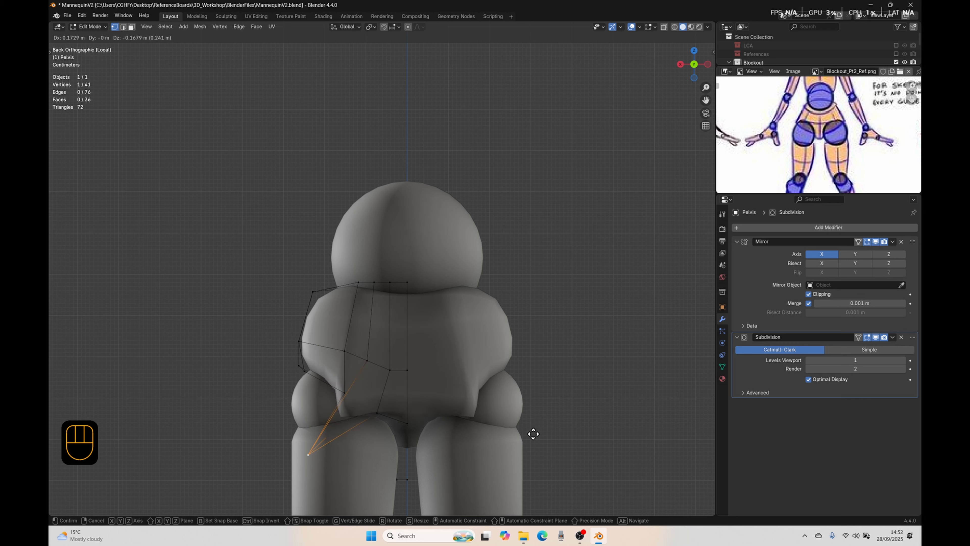
Step: Move the lower rear vertex over the thigh about 0.092 m outward and 0.099 m down, and its inner neighbour slightly down
click(566, 405)
double_click(379, 411)
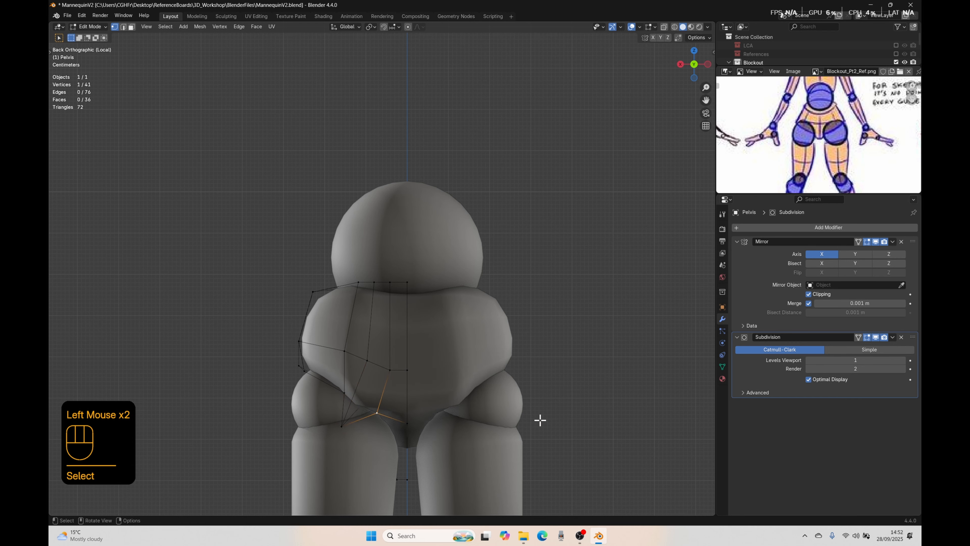
key(g)
click(542, 439)
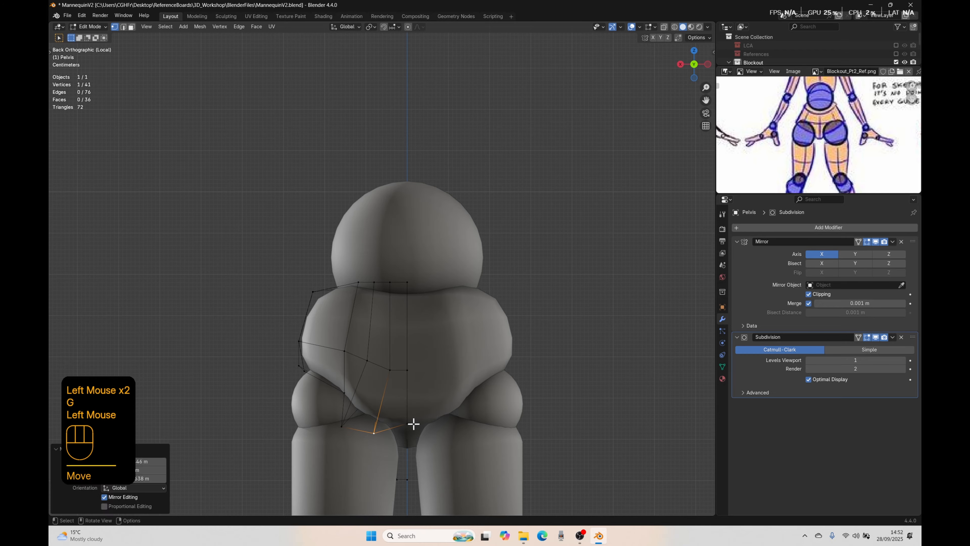
Step: Lower the pelvis's rear centre-line vertex about 0.033 m along Z and return to Object Mode
click(408, 424)
key(g)
key(z)
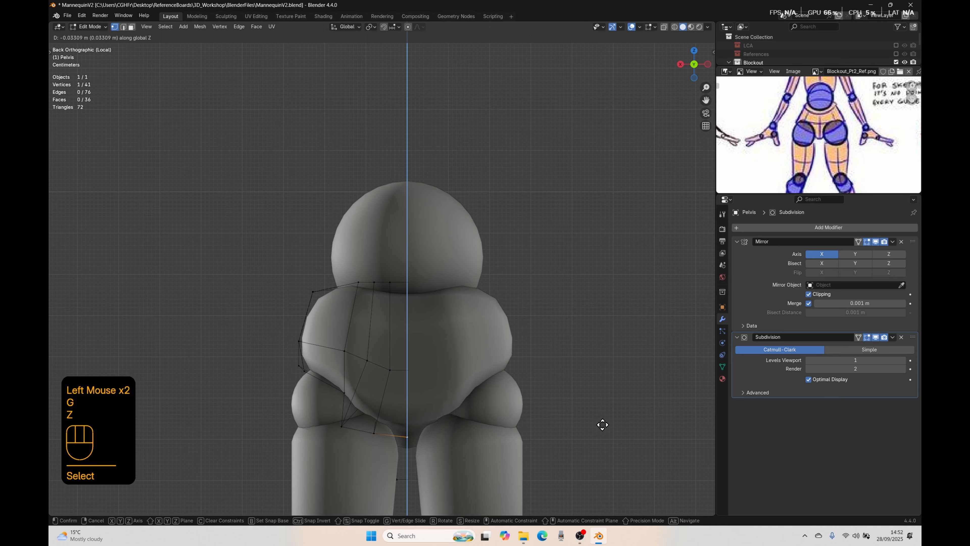
click(603, 424)
key(Tab)
Step: Examine the reshaped pelvis from the rear, side and front against the waist ball and thighs
scroll(570, 409, down, 2)
middle_drag(571, 408, 458, 398)
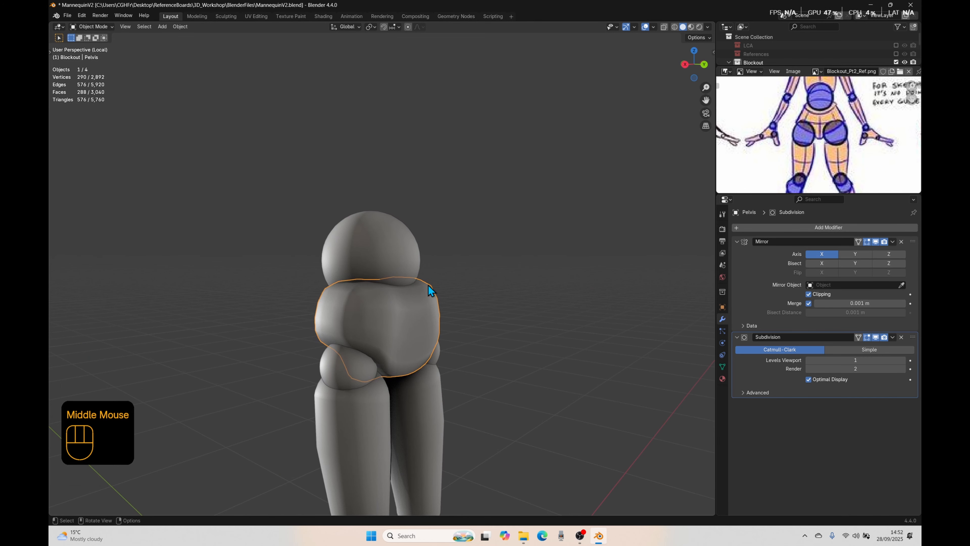
scroll(446, 379, down, 4)
middle_drag(340, 354, 373, 305)
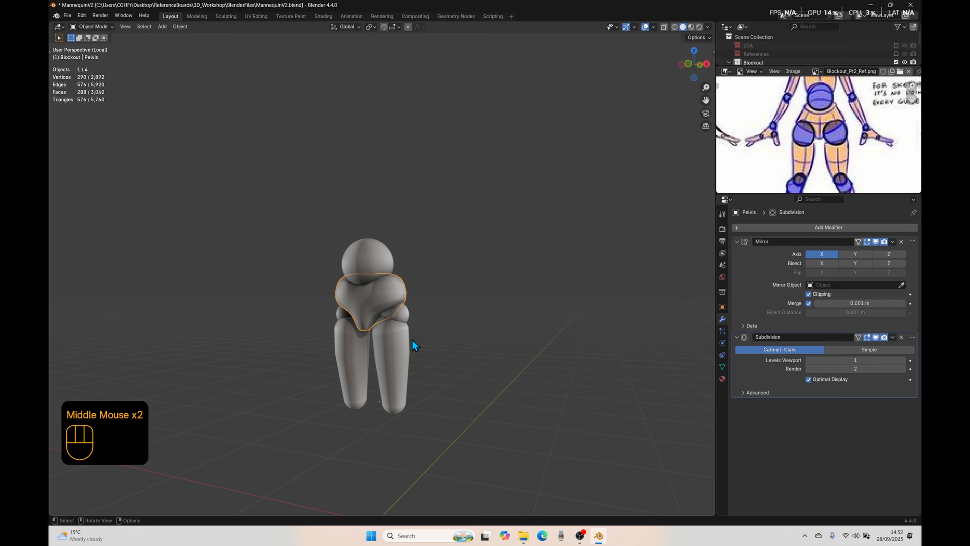
middle_drag(412, 339, 384, 336)
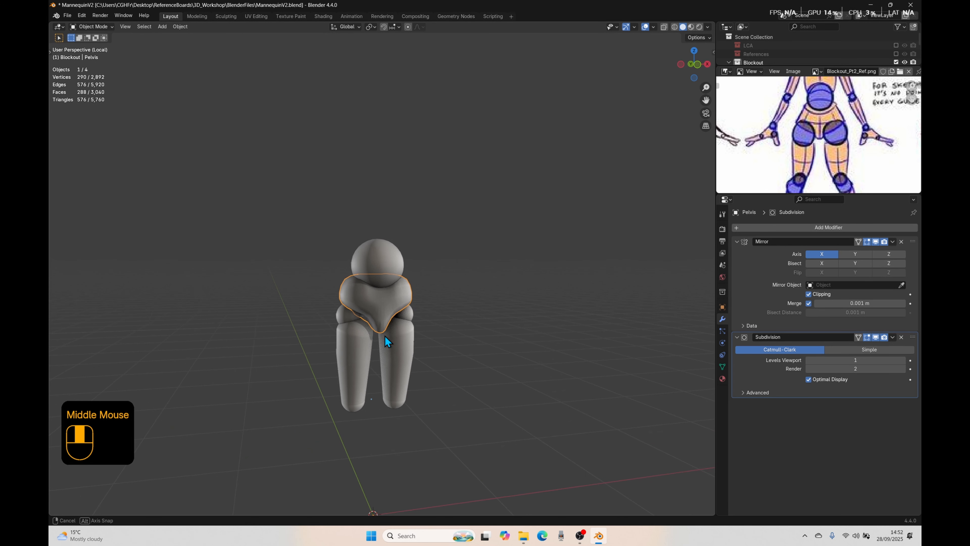
scroll(384, 370, up, 2)
middle_drag(393, 371, 378, 313)
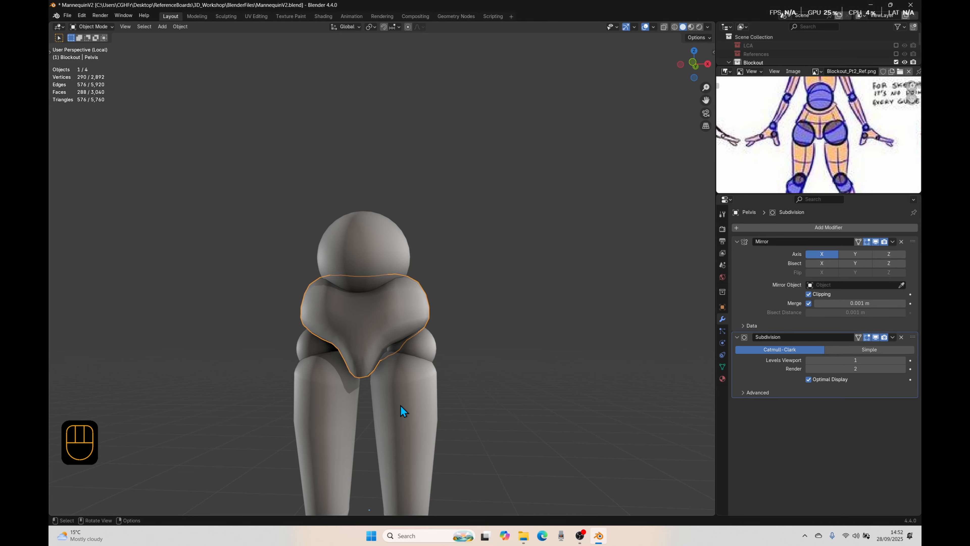
scroll(522, 325, down, 2)
middle_drag(452, 330, 456, 328)
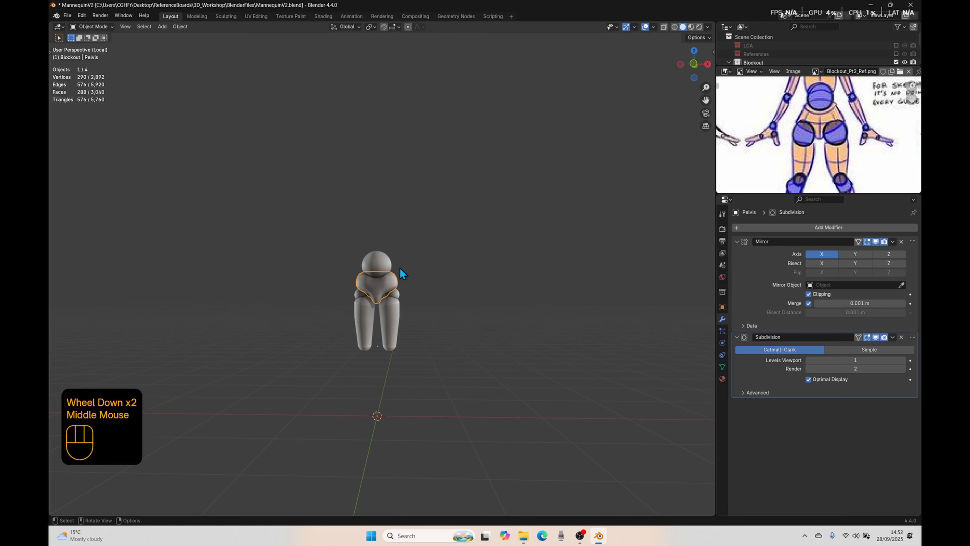
Step: Leave local view and raise the neck joint sphere about 0.083 m along Z in right view
key(slash)
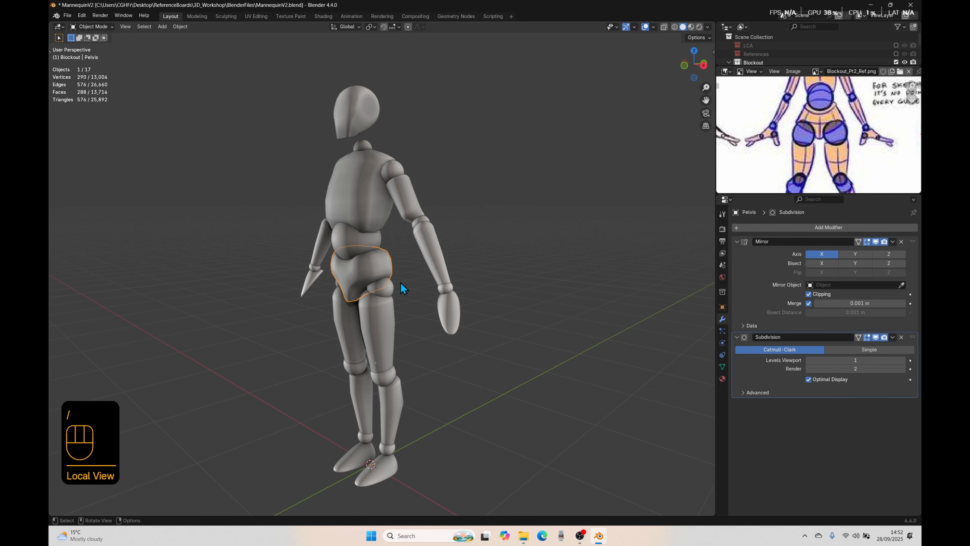
click(428, 329)
mouse_move(427, 329)
middle_down()
mouse_move(548, 325)
mouse_move(401, 318)
mouse_move(385, 331)
mouse_move(433, 327)
middle_up()
scroll(426, 330, down, 2)
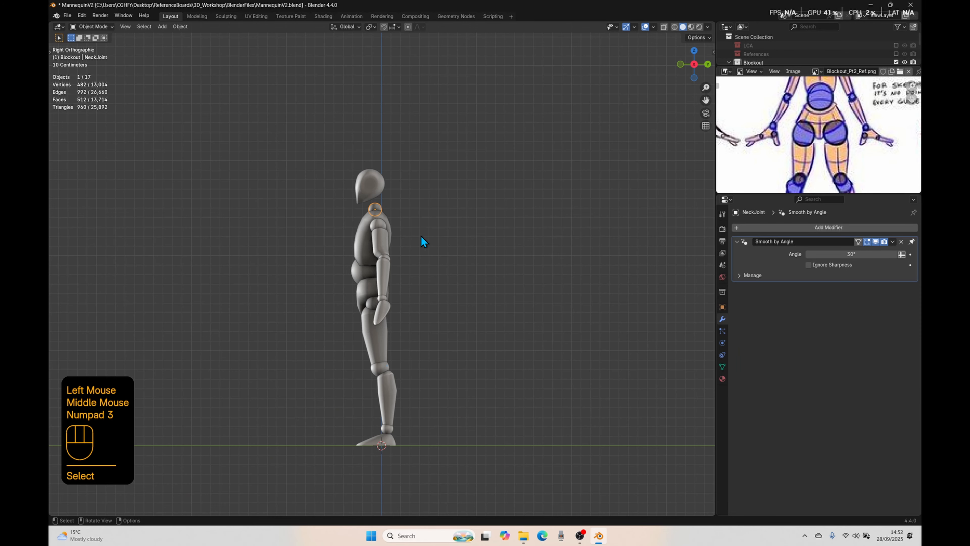
scroll(422, 230, up, 3)
shift+middle_drag(427, 219, 450, 339)
scroll(535, 409, up, 2)
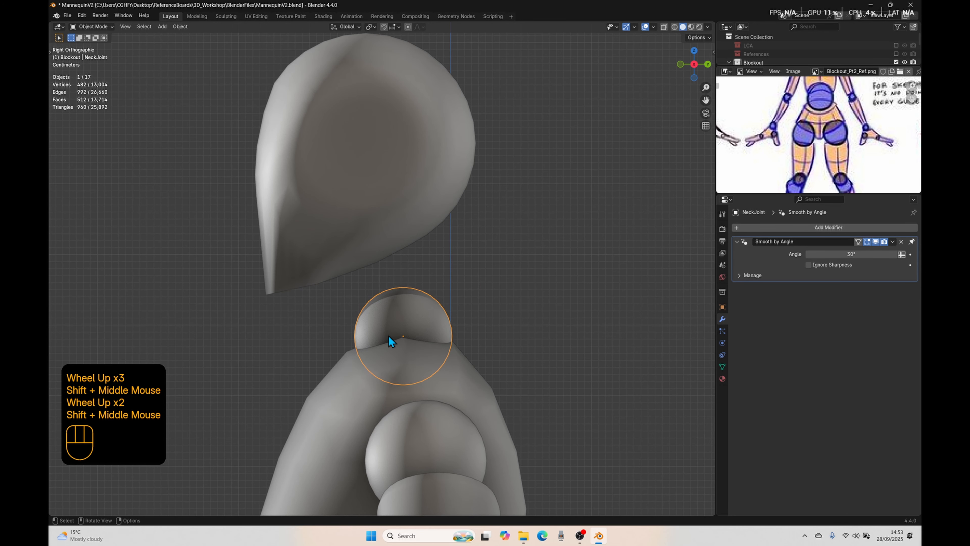
key(g)
key(z)
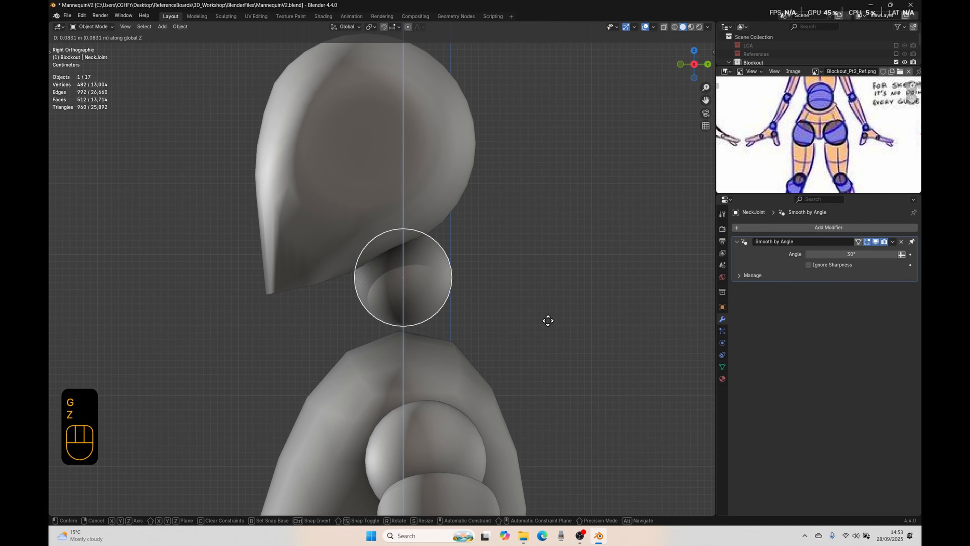
click(548, 320)
Step: Rotate the neck joint's whole mesh 90° about the Y axis in Edit Mode
key(Tab)
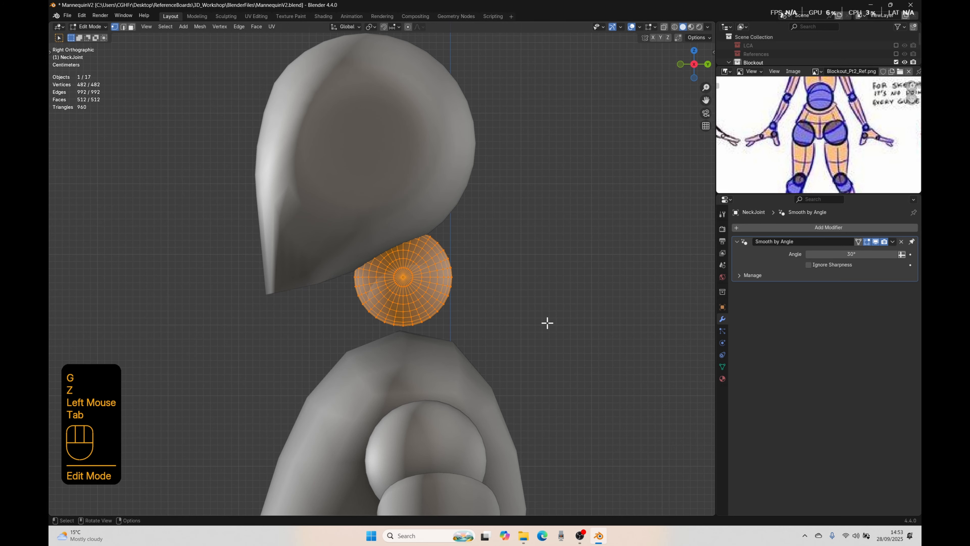
text(ry90)
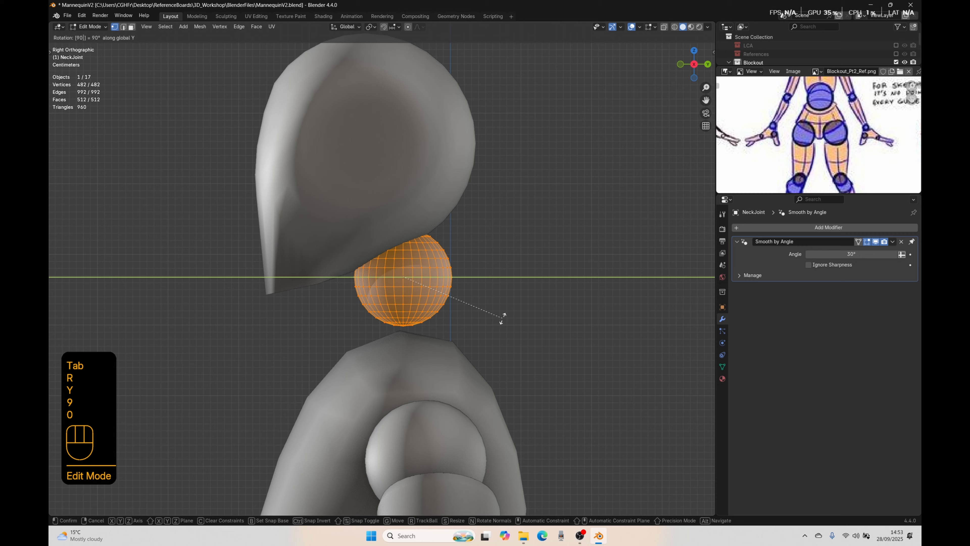
right_click(390, 332)
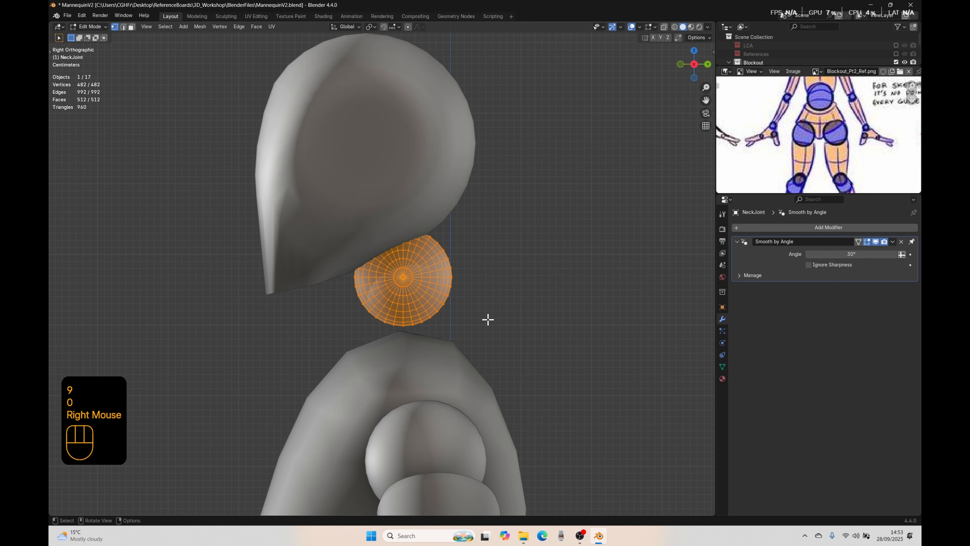
middle_drag(487, 319, 317, 328)
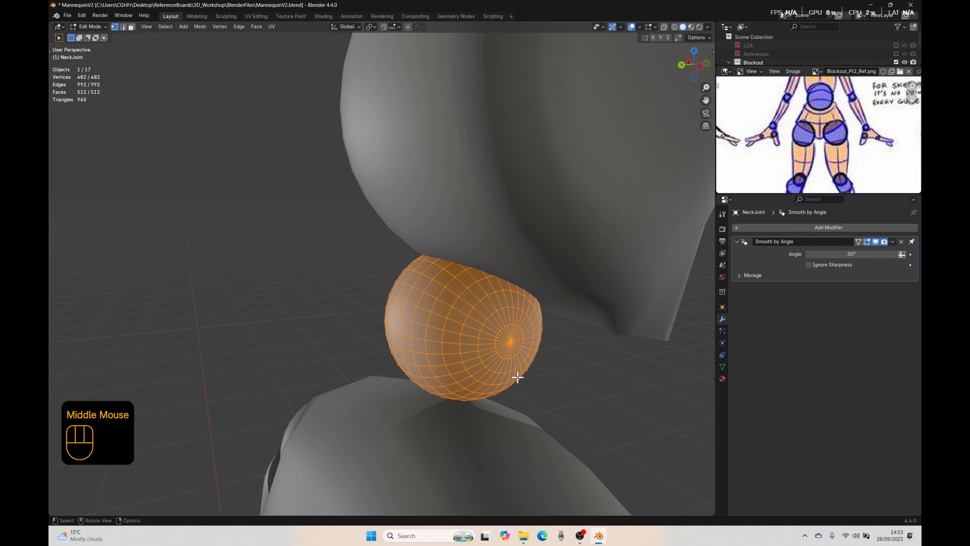
key(r)
key(y)
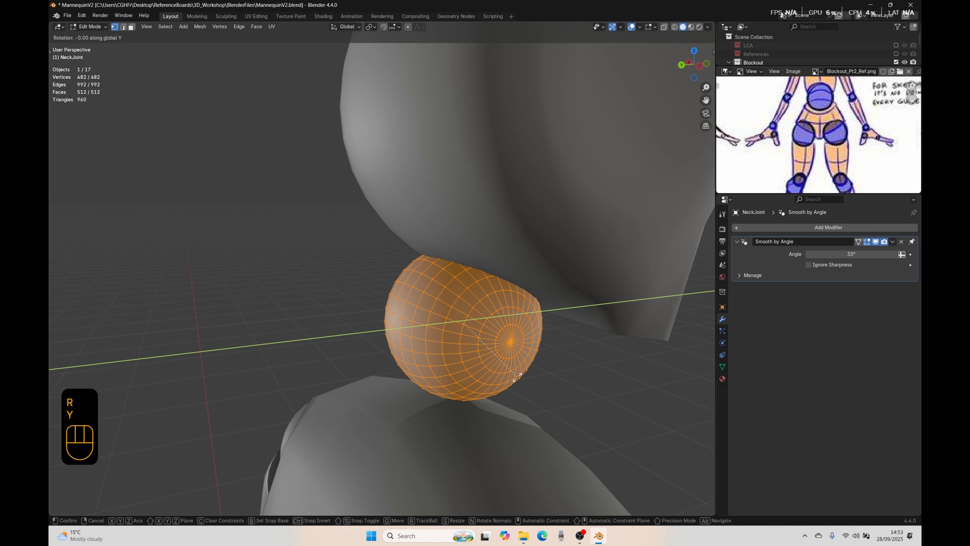
key(9)
key(0)
click(502, 385)
scroll(502, 385, down, 5)
middle_drag(498, 386, 551, 363)
key(Tab)
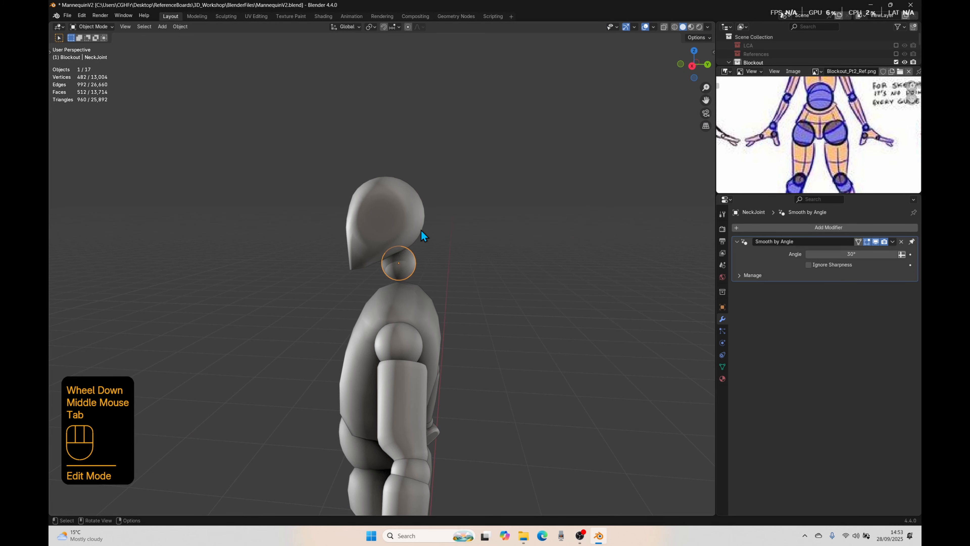
Step: Isolate the head, neck joint and torso in local view and select only the neck joint
scroll(466, 297, up, 2)
shift+click(416, 248)
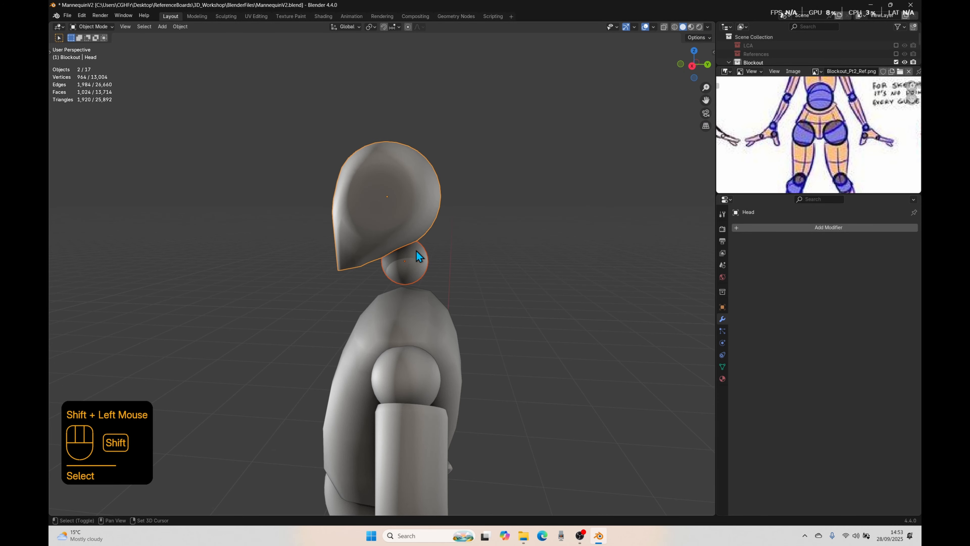
shift+click(409, 316)
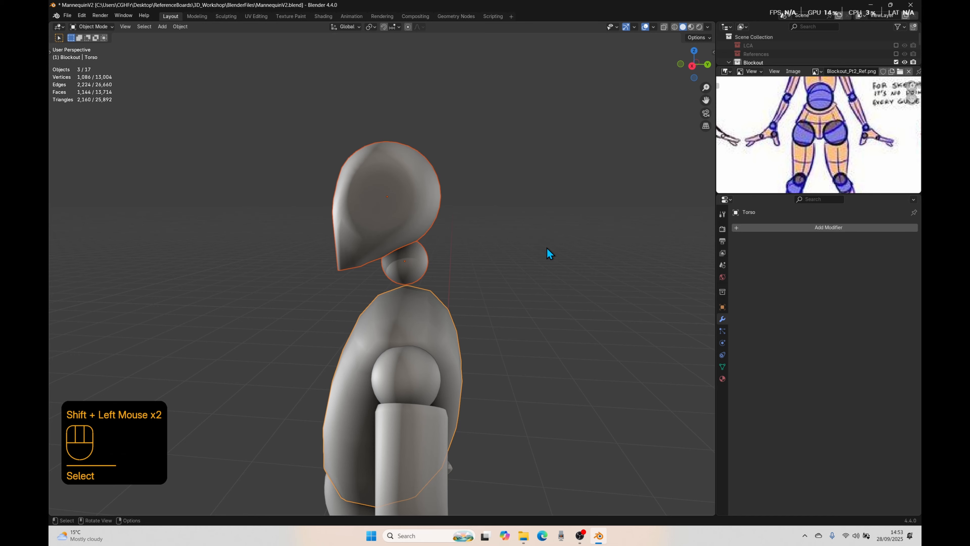
key(slash)
click(530, 237)
middle_drag(530, 237, 431, 267)
click(399, 221)
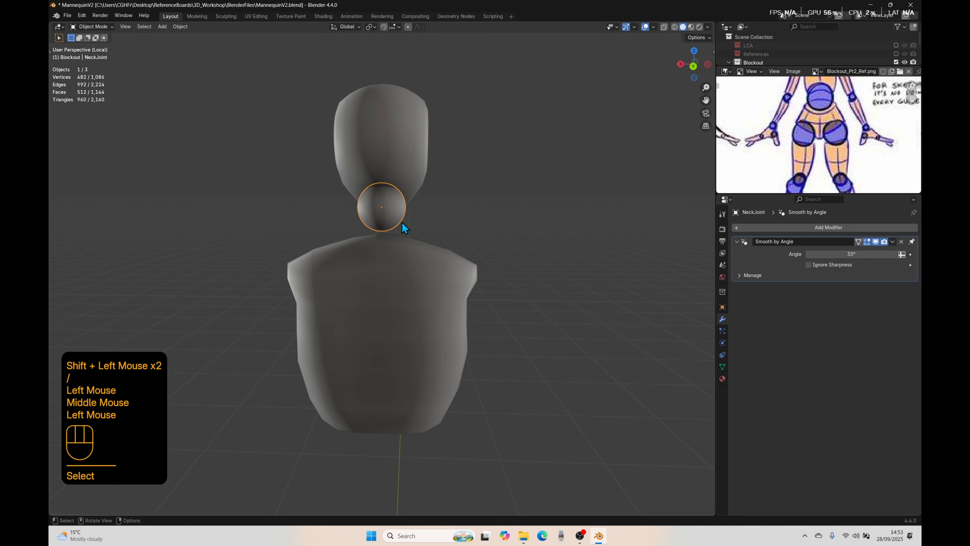
Step: Open the neck joint for mesh editing and bring the head-and-shoulders drawing into view in the reference image
scroll(457, 252, up, 3)
shift+middle_drag(399, 220, 513, 230)
scroll(457, 250, up, 1)
key(Tab)
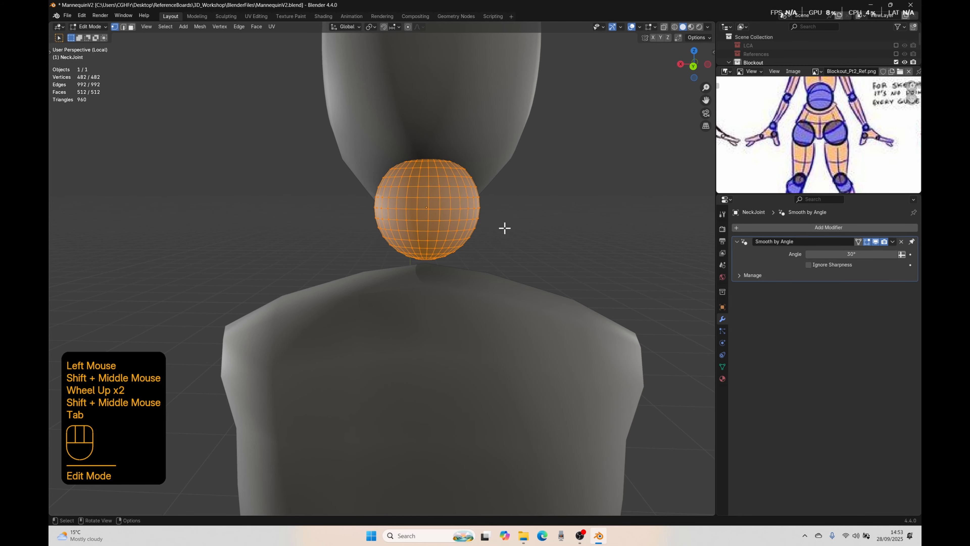
scroll(415, 194, down, 1)
scroll(791, 174, down, 1)
middle_drag(791, 174, 751, 143)
scroll(822, 138, up, 2)
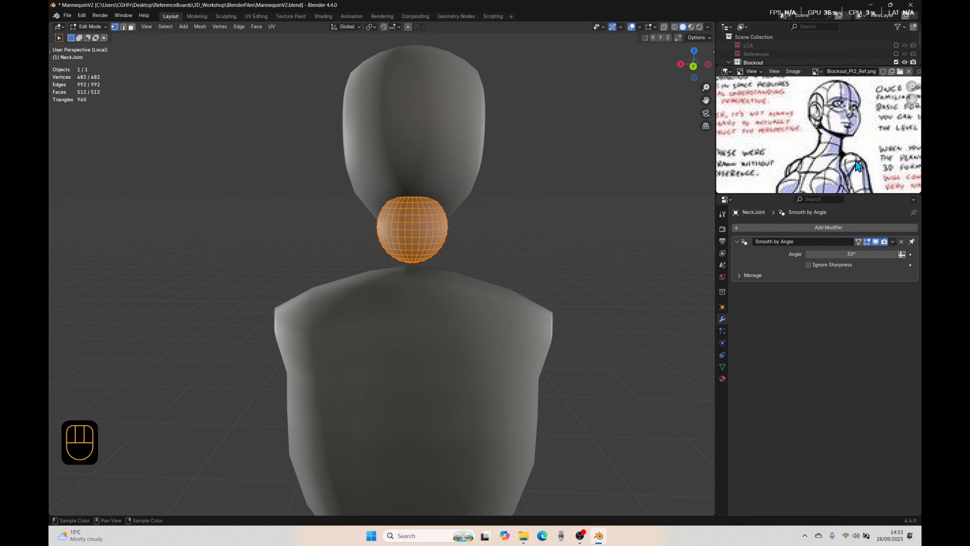
Step: Select the lower half of the neck joint sphere in front wireframe view and move it down about 0.075 m along Z
scroll(457, 271, down, 2)
shift+middle_drag(456, 271, 487, 226)
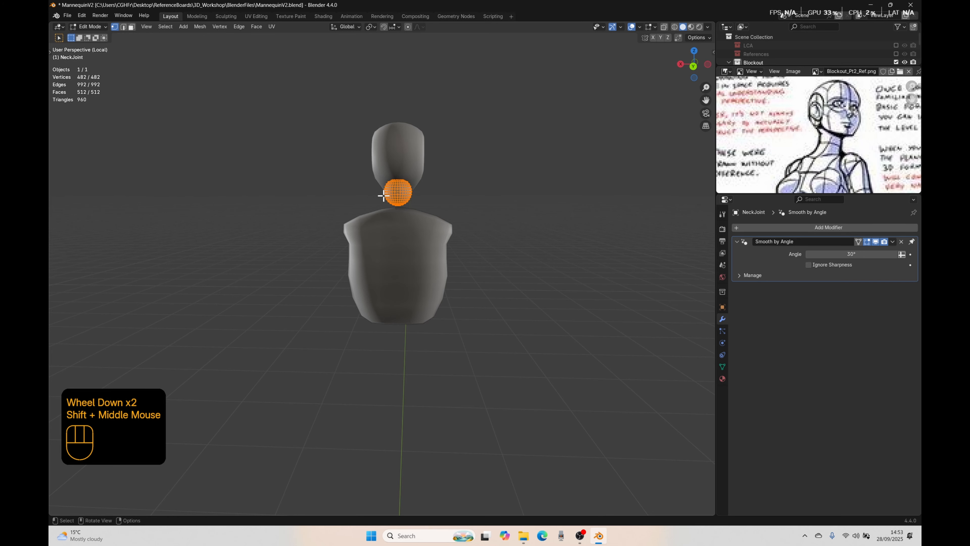
scroll(408, 211, up, 2)
shift+middle_drag(409, 210, 494, 258)
scroll(464, 187, up, 1)
key(KP_1)
key(shift+z)
scroll(398, 265, up, 1)
scroll(397, 265, down, 1)
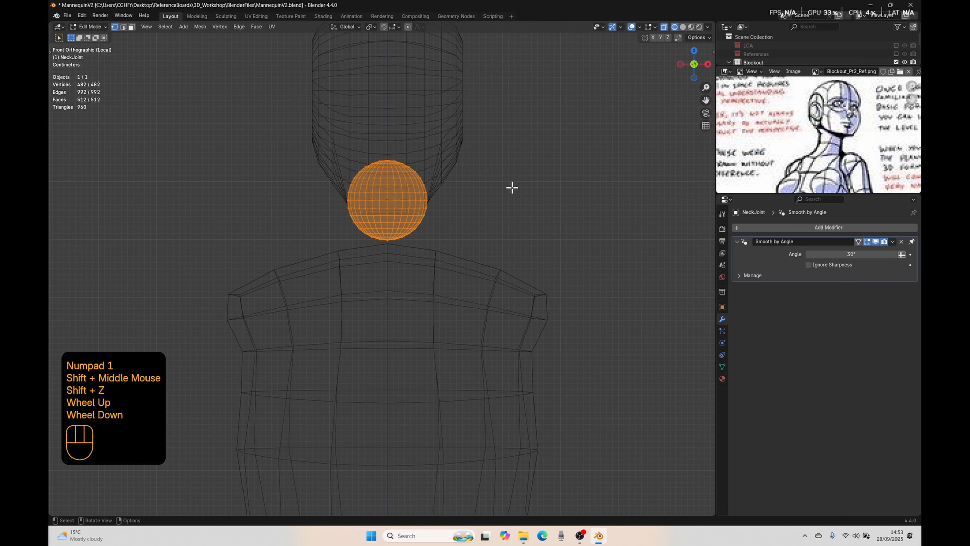
click(504, 206)
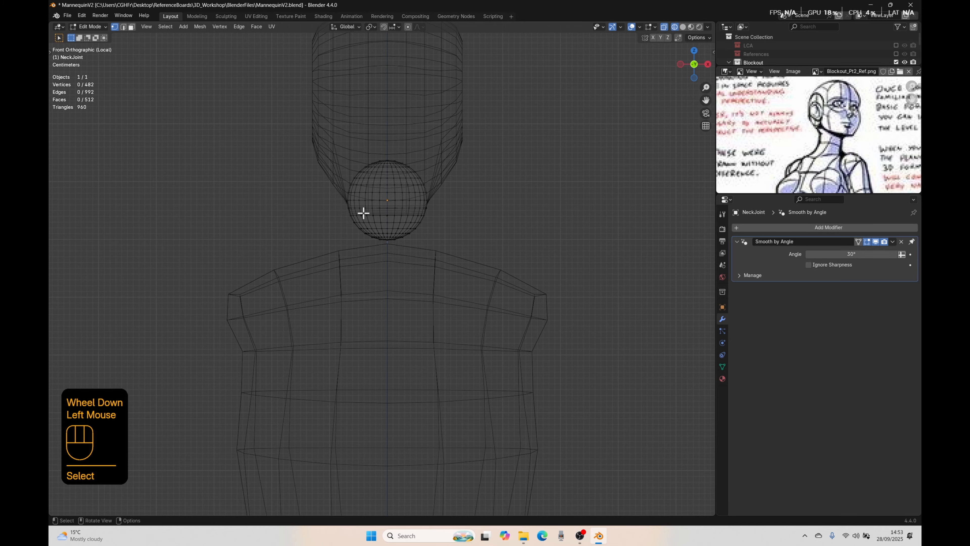
drag(343, 197, 455, 268)
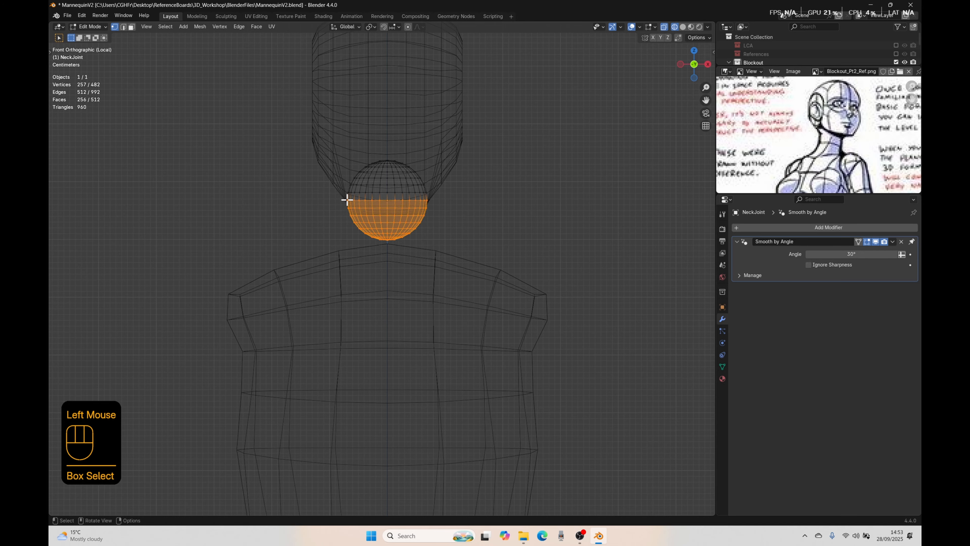
key(g)
key(z)
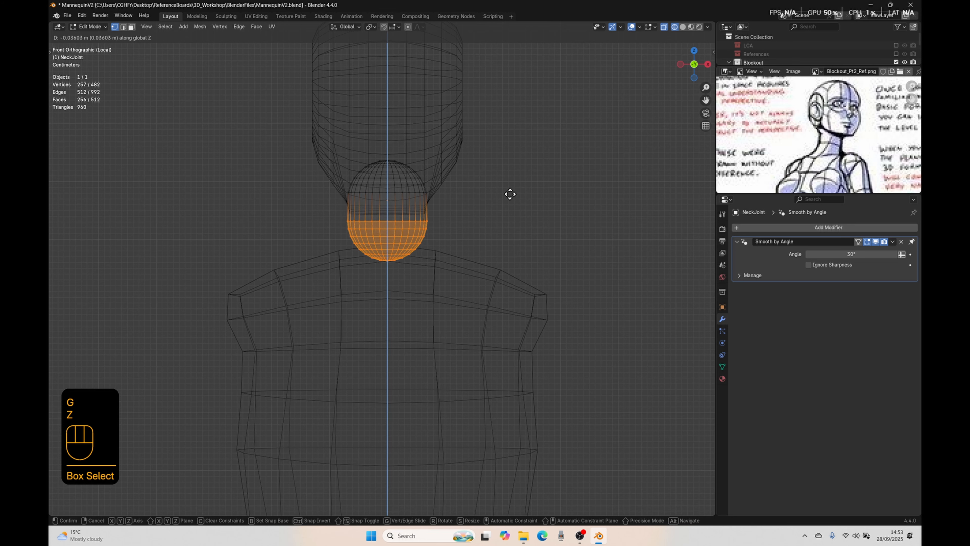
click(505, 217)
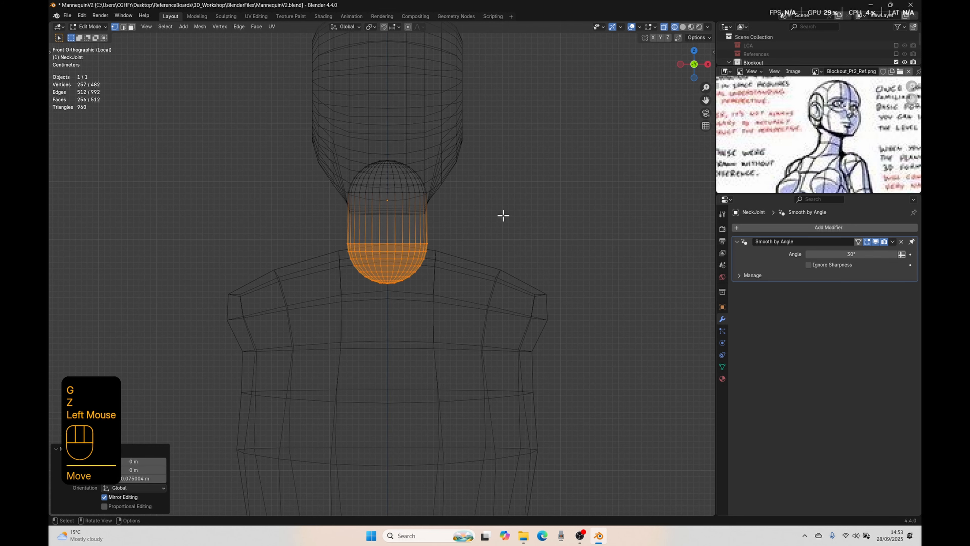
Step: Scale the neck's lower half by 1.307, lower it slightly along Z into the torso, and restore solid shading
key(s)
click(550, 251)
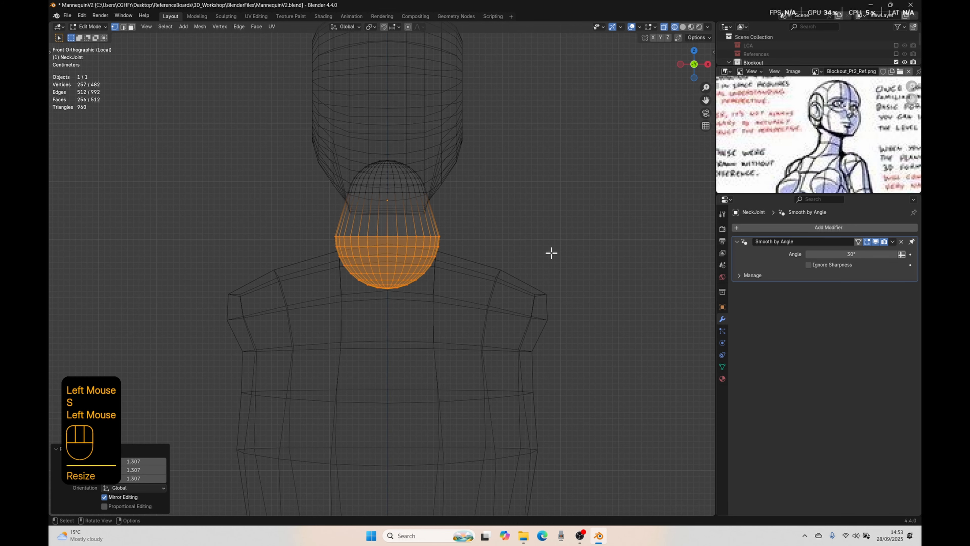
key(g)
key(z)
click(549, 263)
key(shift+z)
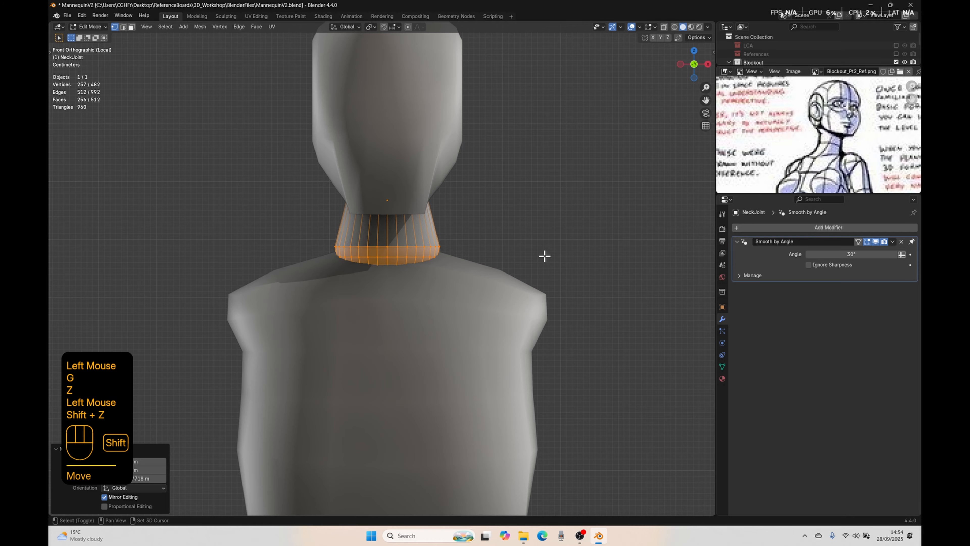
Step: Leave local view and show the References collection behind the mannequin in right view around the neck
scroll(544, 253, down, 2)
mouse_move(549, 238)
middle_down()
mouse_move(446, 232)
mouse_move(463, 234)
middle_up()
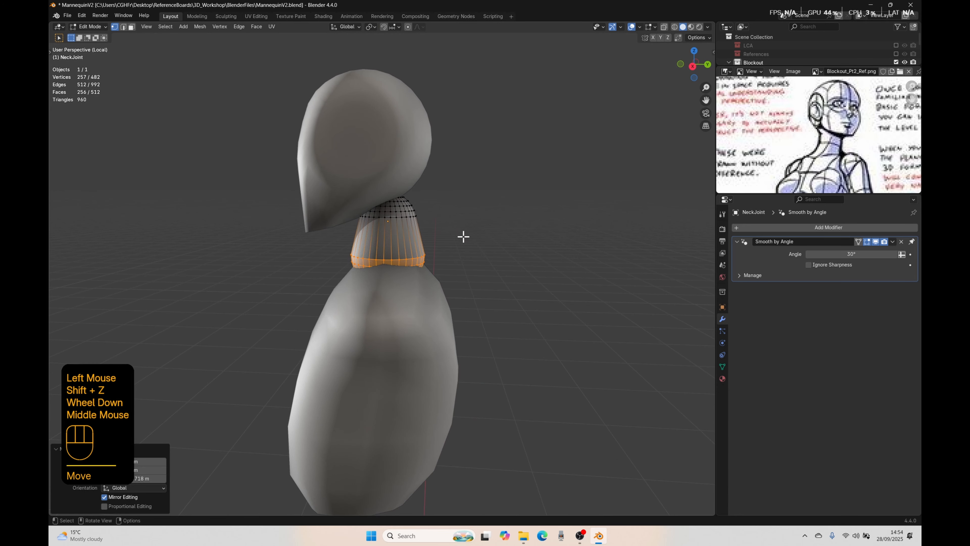
key(KP_3)
key(slash)
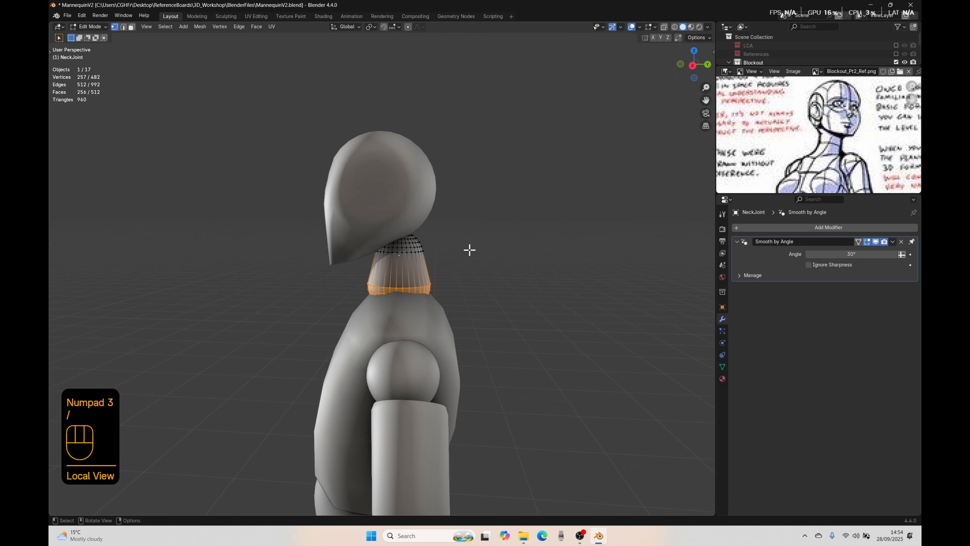
scroll(474, 254, down, 2)
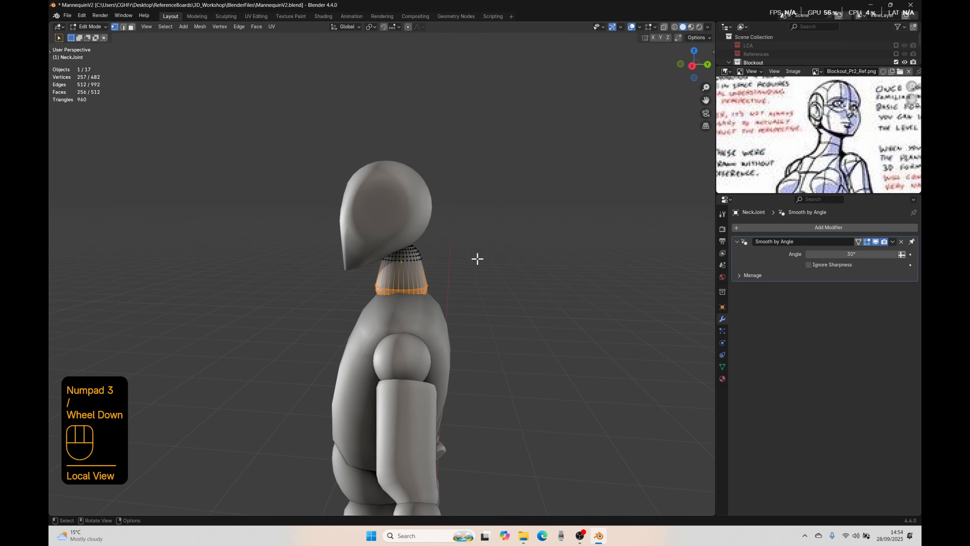
click(896, 54)
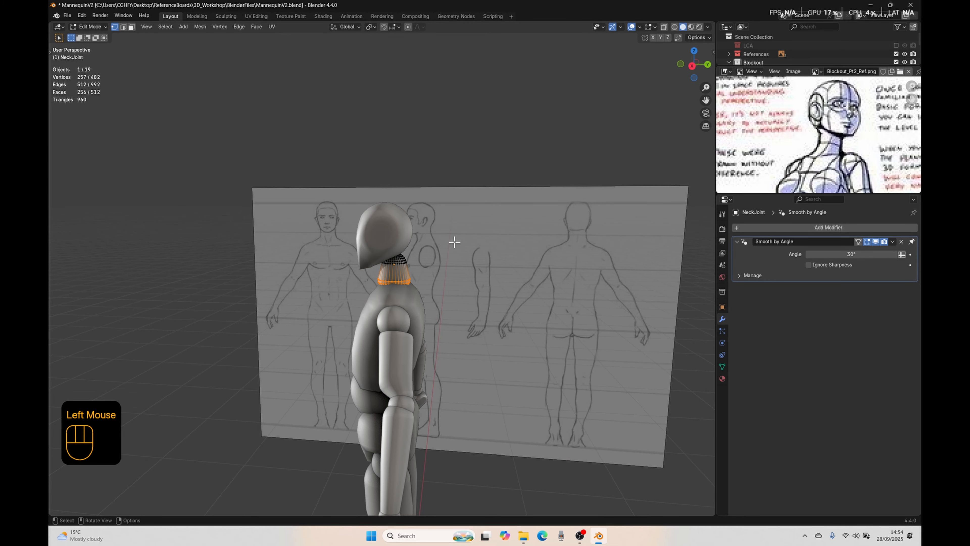
key(KP_3)
scroll(431, 275, up, 3)
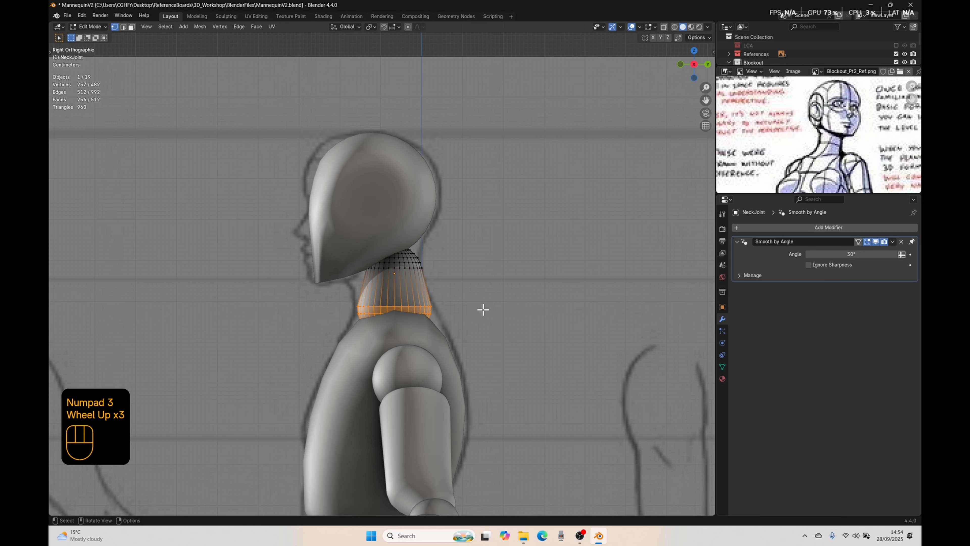
Step: Rotate the neck's lower half by -16.3° in right view and move it slightly back and down
key(r)
click(483, 272)
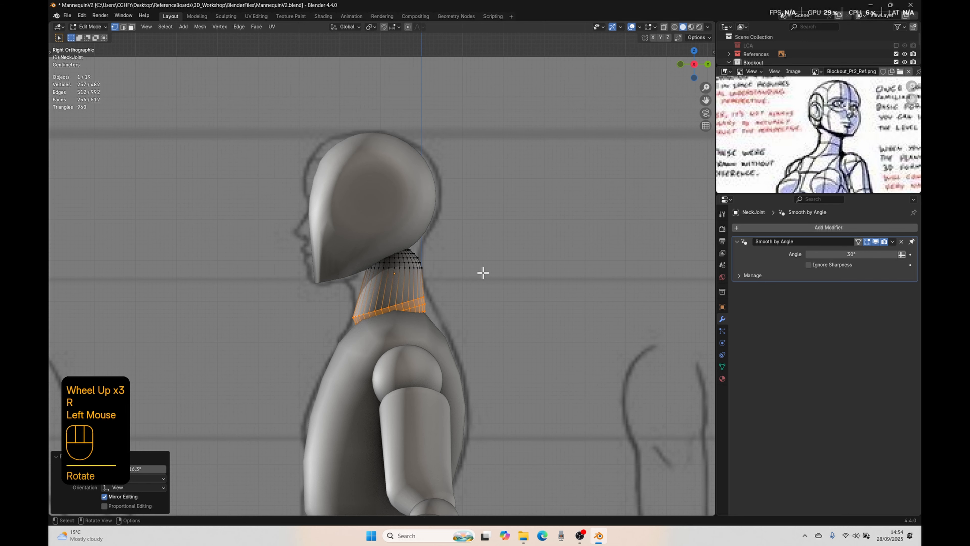
key(g)
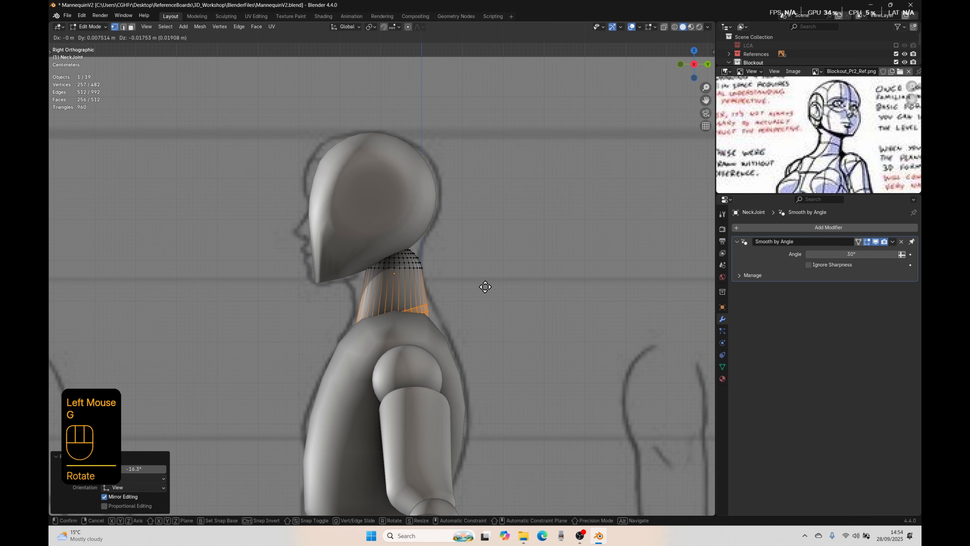
click(486, 285)
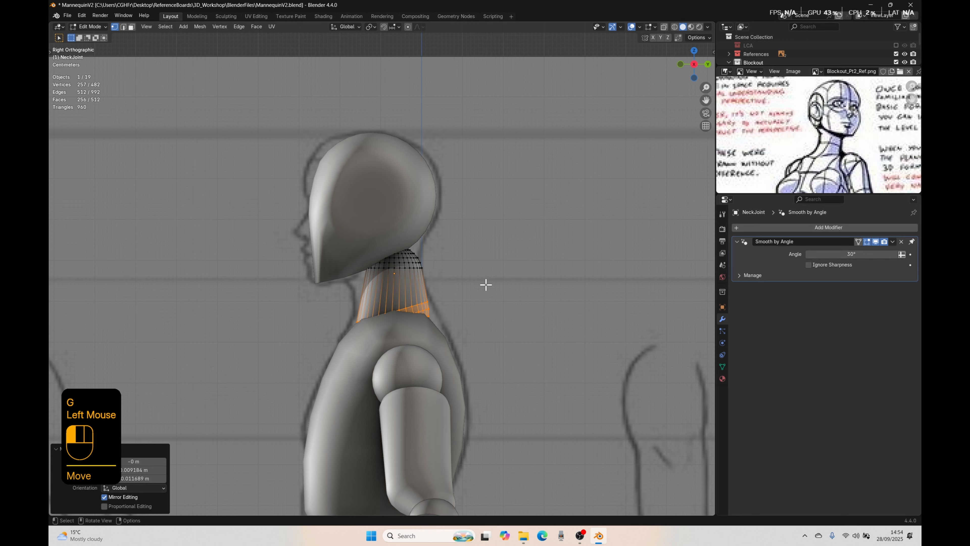
Step: Leave mesh editing, inspect the neck where it meets the torso, and reselect the neck in right view
key(Tab)
click(395, 306)
shift+click(361, 347)
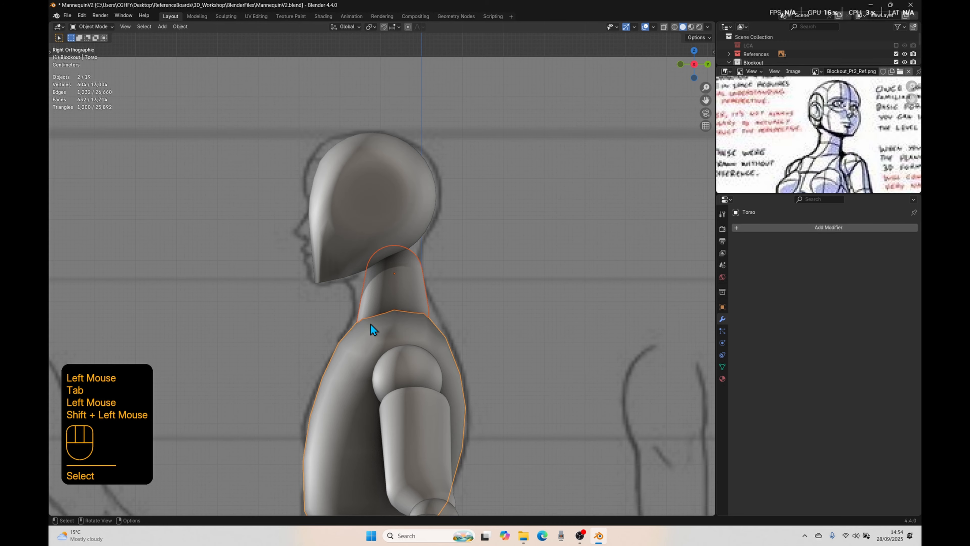
middle_drag(371, 324, 378, 311)
double_click(331, 287)
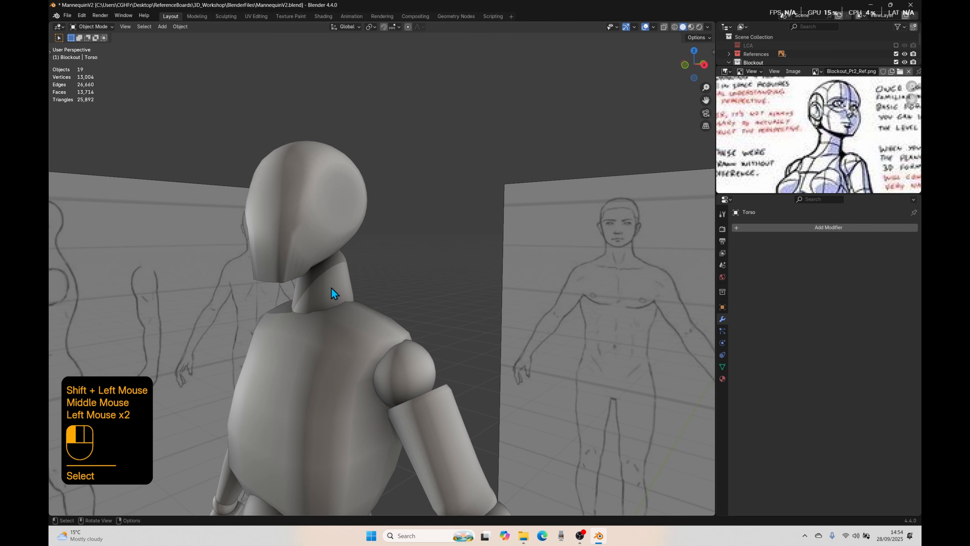
key(KP_3)
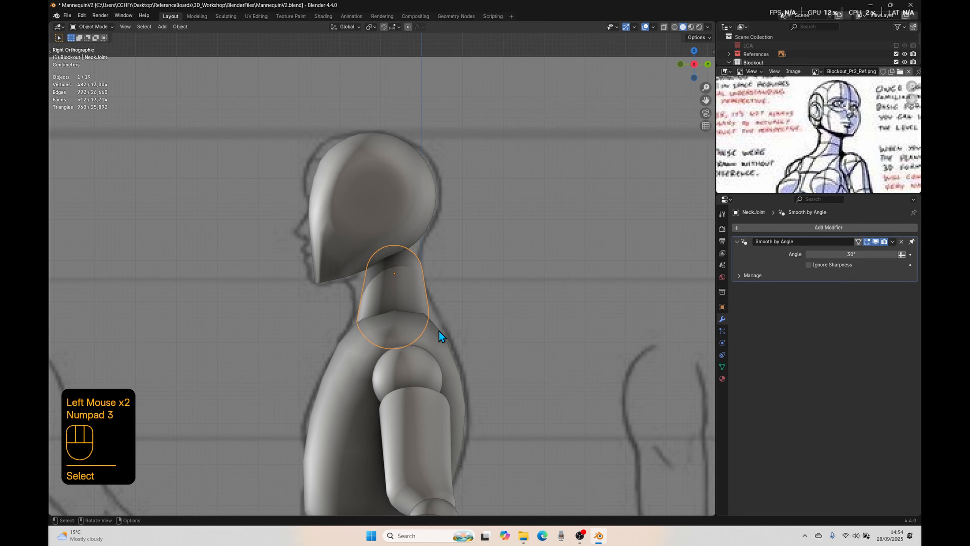
shift+middle_drag(448, 322, 373, 289)
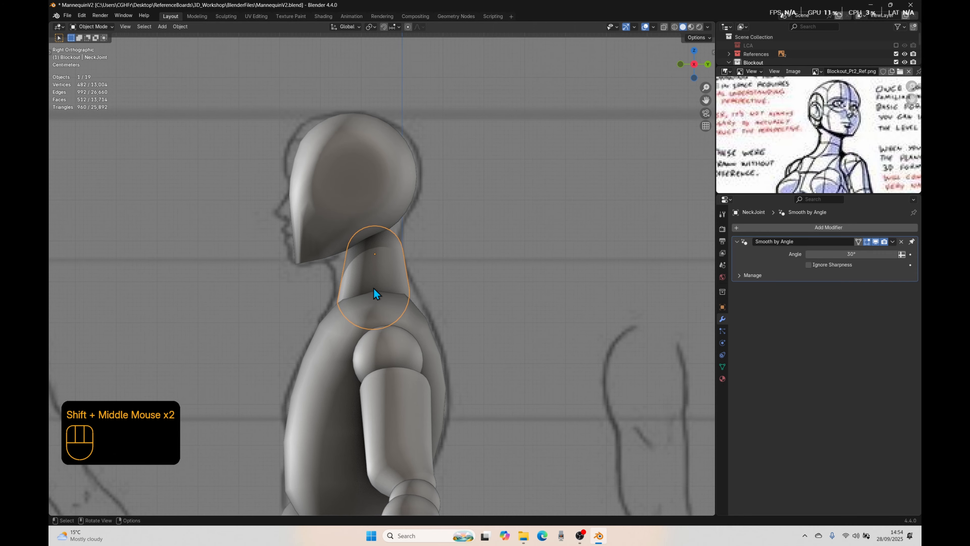
Step: Select the upper half of the neck mesh through wireframe shading and move it about 0.02 m forward and slightly down
key(Tab)
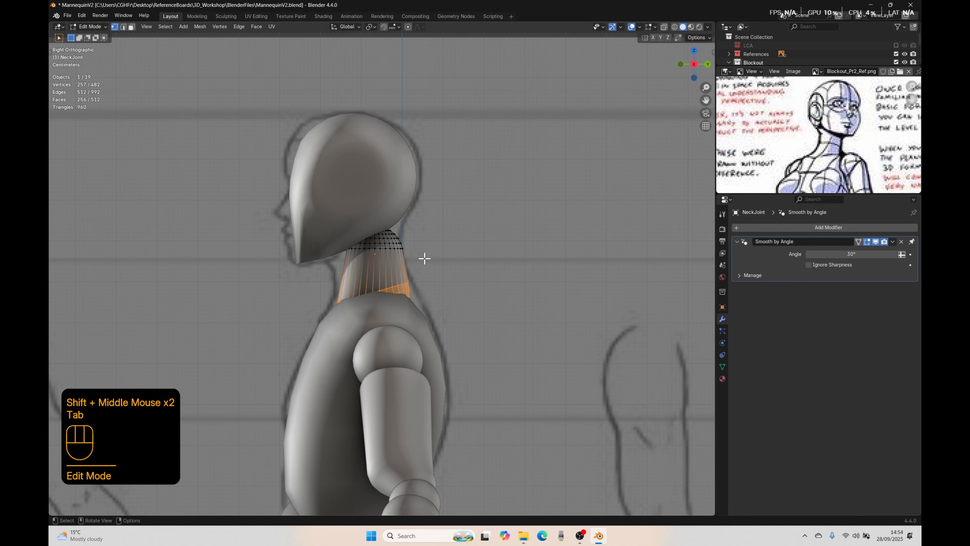
key(shift+z)
drag(425, 259, 288, 181)
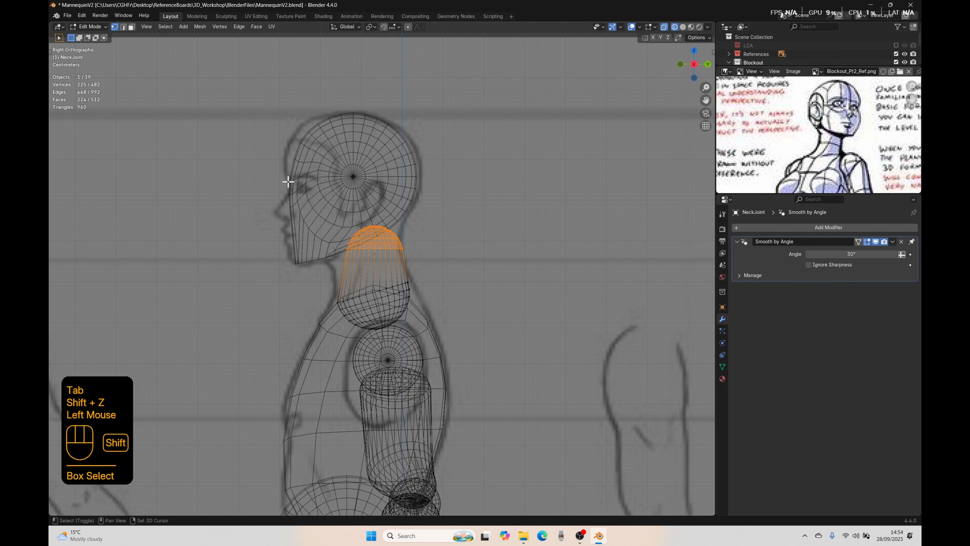
key(shift+z)
key(g)
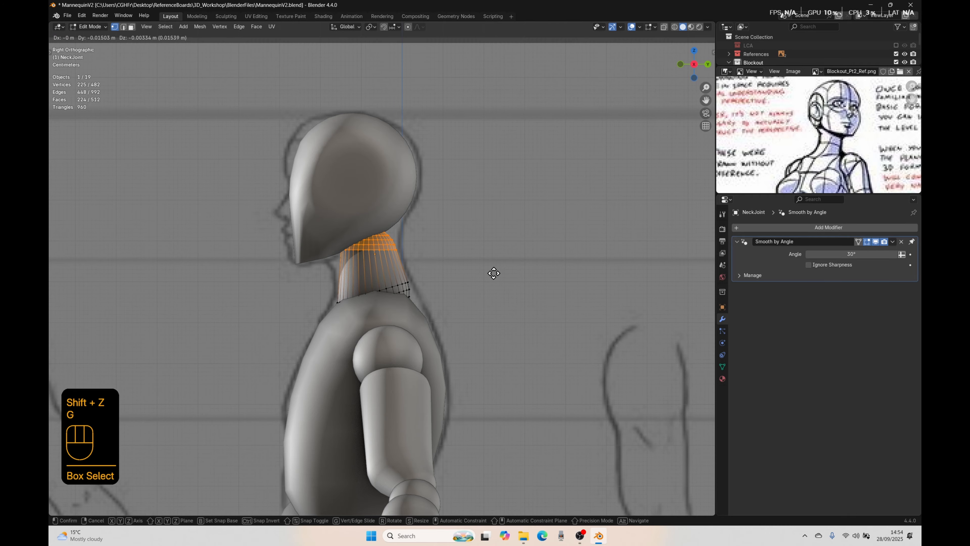
click(493, 274)
Step: Rotate the neck's upper half by -21.9°, shift it forward and down under the head, and scale it by 1.113
key(r)
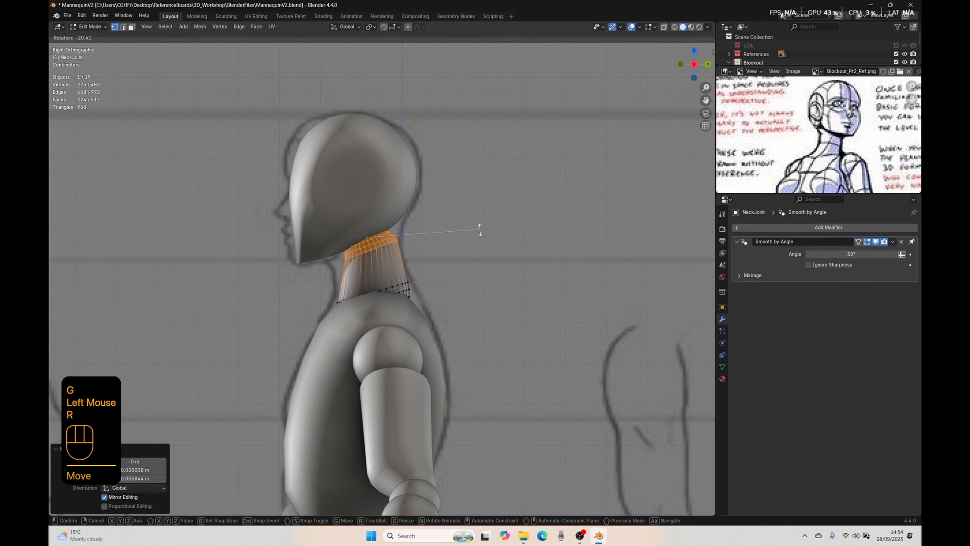
click(478, 226)
key(g)
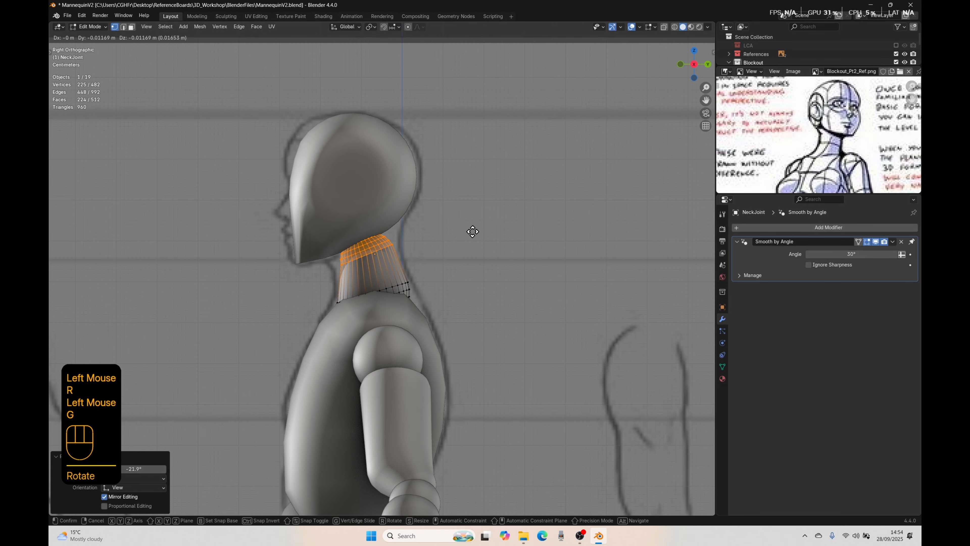
click(472, 232)
key(s)
click(485, 238)
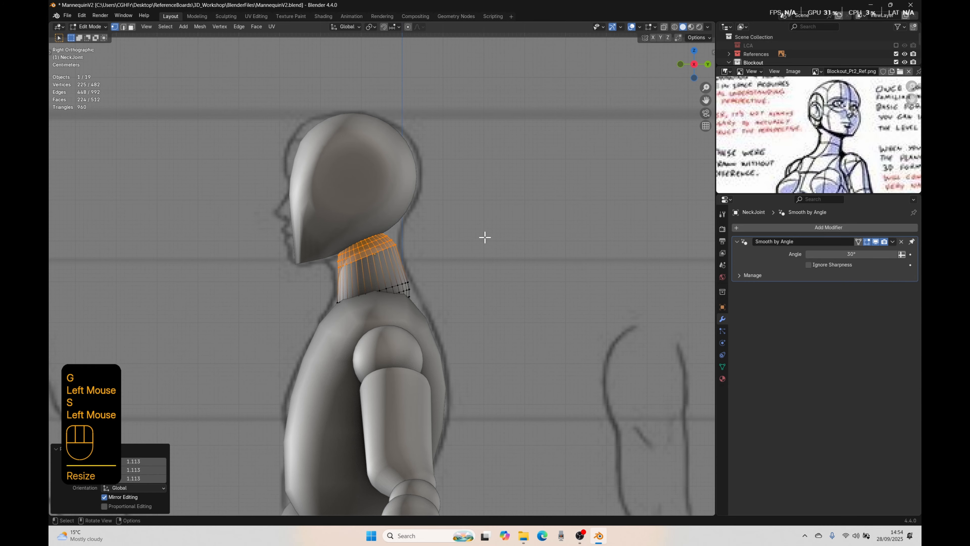
Step: Widen the neck's upper half along X by about 1.12 in front view and raise it about 0.025 m along Z
key(KP_1)
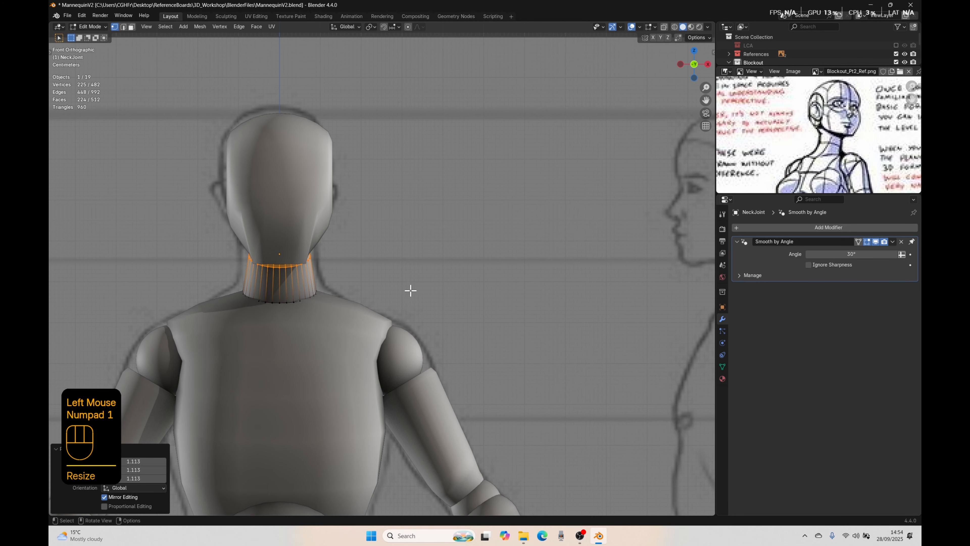
key(s)
key(x)
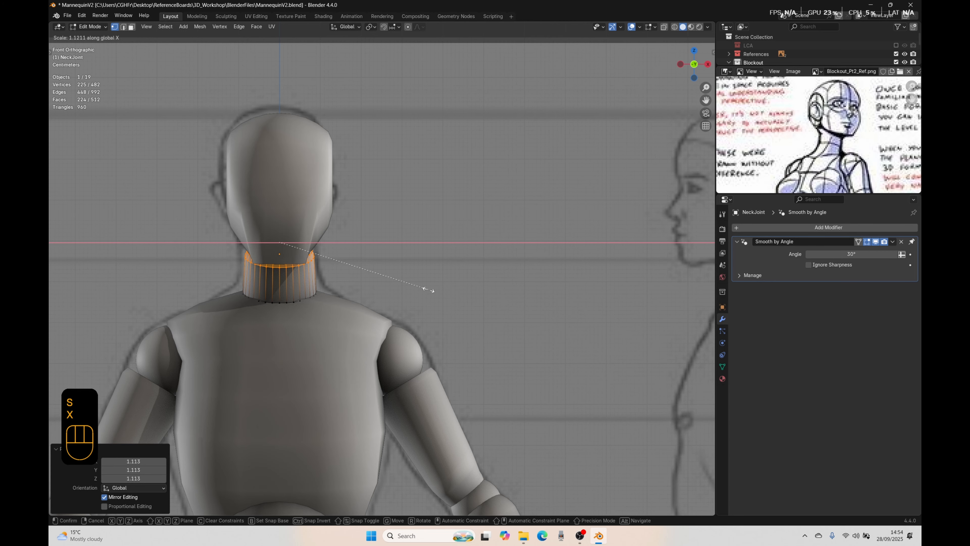
click(428, 290)
key(g)
key(z)
click(424, 280)
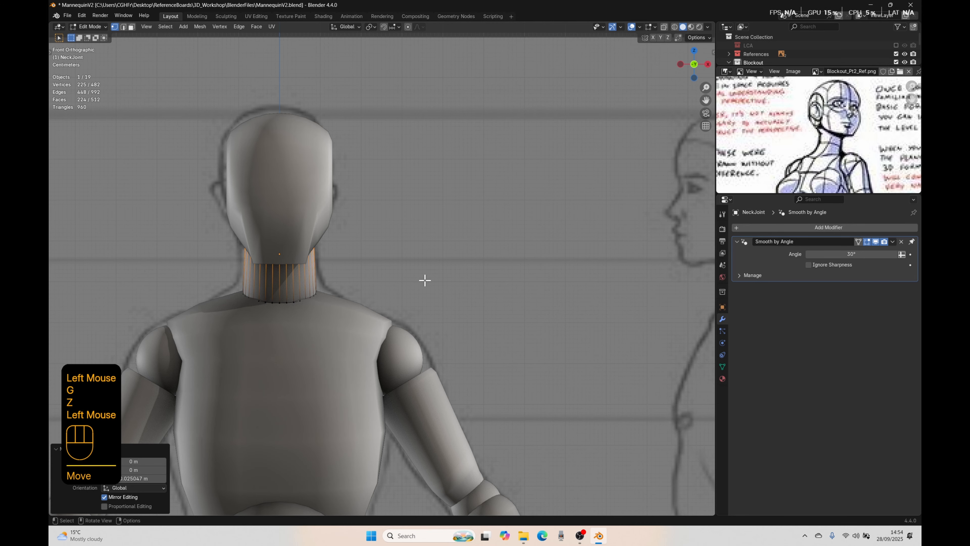
Step: Raise the neck's upper half a further 0.0152 m along Z into the head
middle_drag(425, 280, 303, 284)
key(g)
key(z)
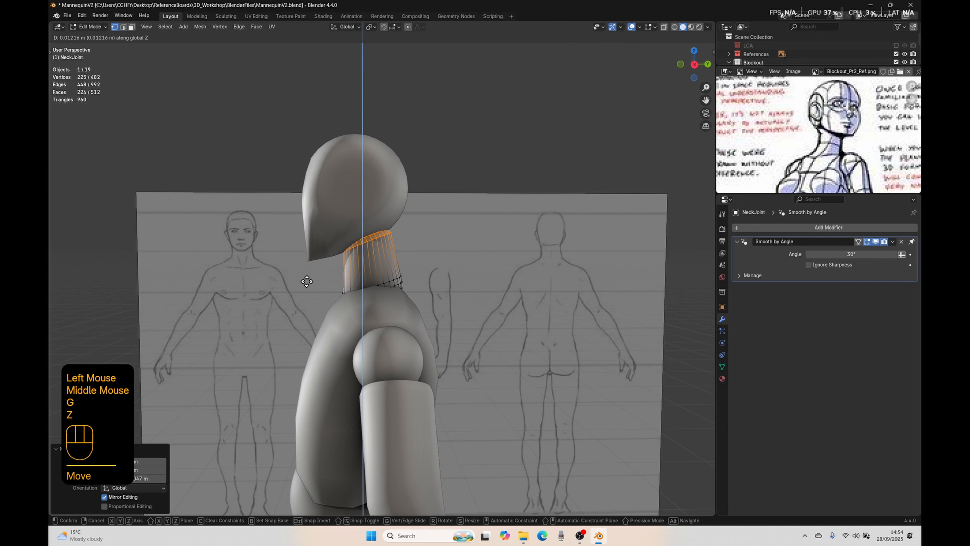
click(306, 280)
Step: Rotate the neck's upper half by 7.44° in right view, nudge it slightly, and tilt it about 5° more
key(KP_3)
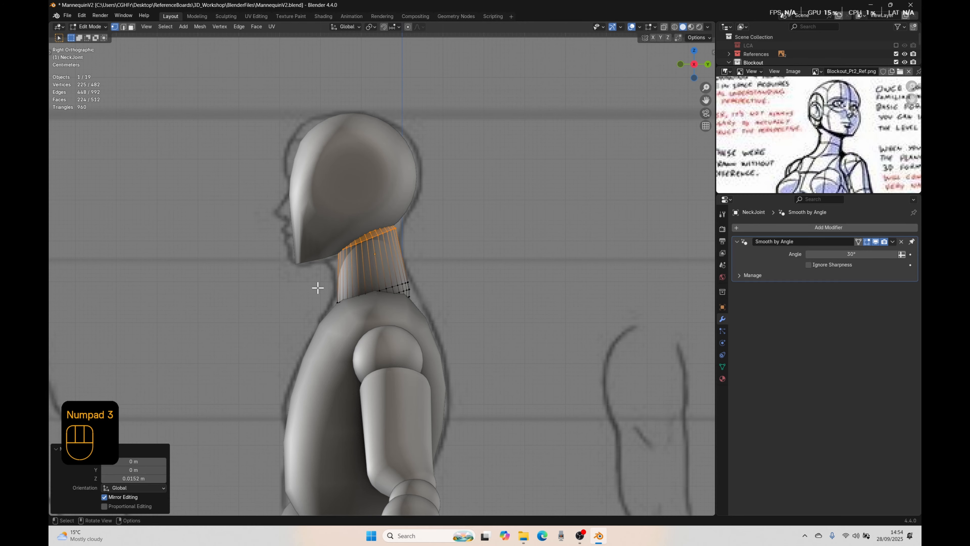
key(r)
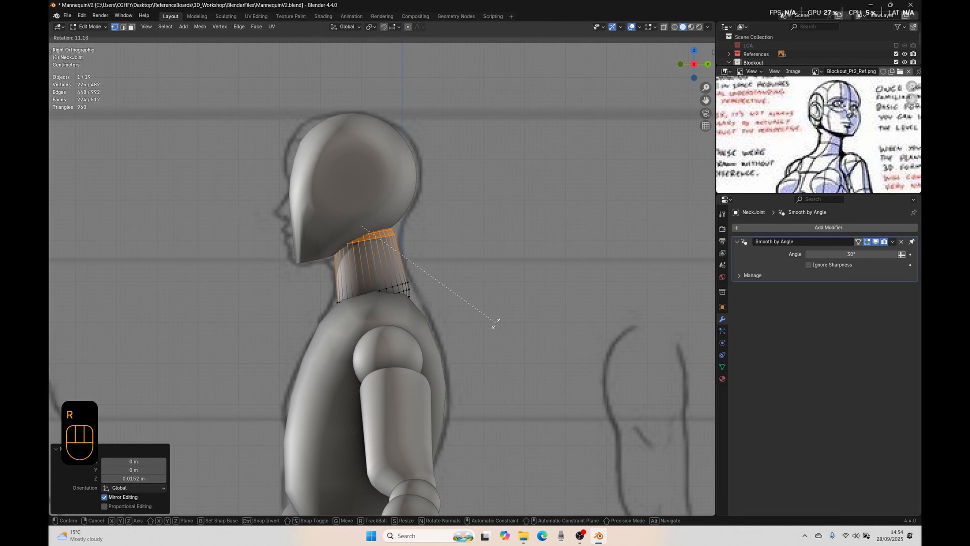
click(498, 313)
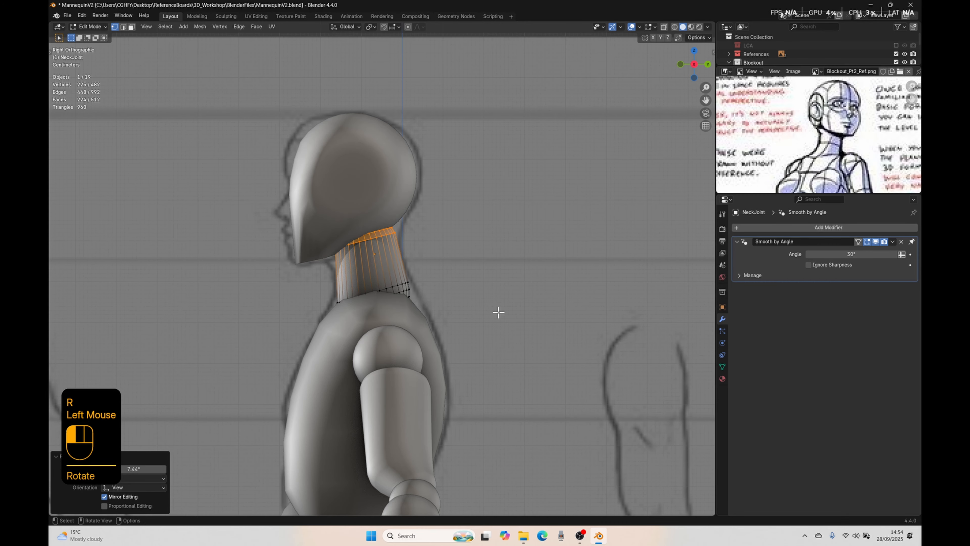
key(g)
click(479, 260)
key(r)
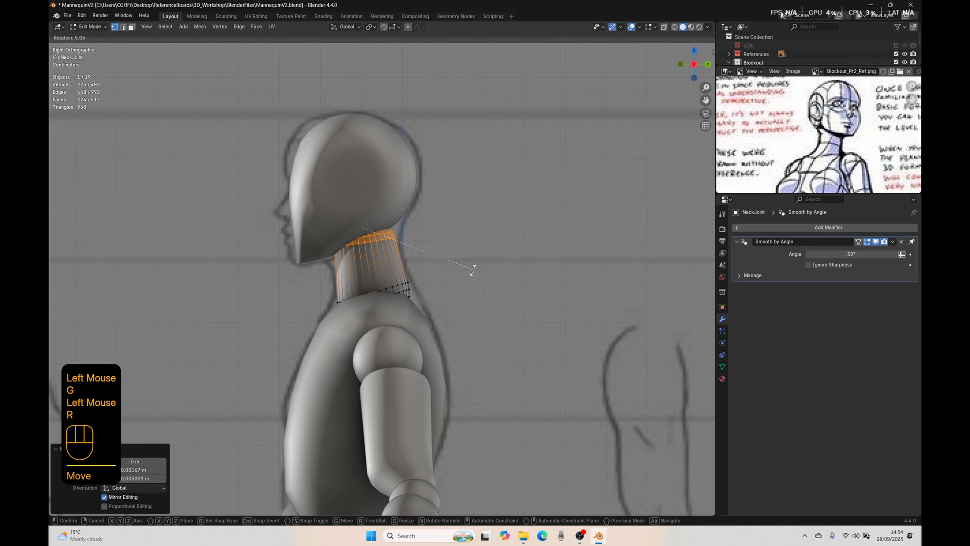
click(472, 271)
Step: Leave mesh editing and examine the new neck on the full mannequin from the side and front
key(Tab)
scroll(389, 283, down, 2)
click(504, 126)
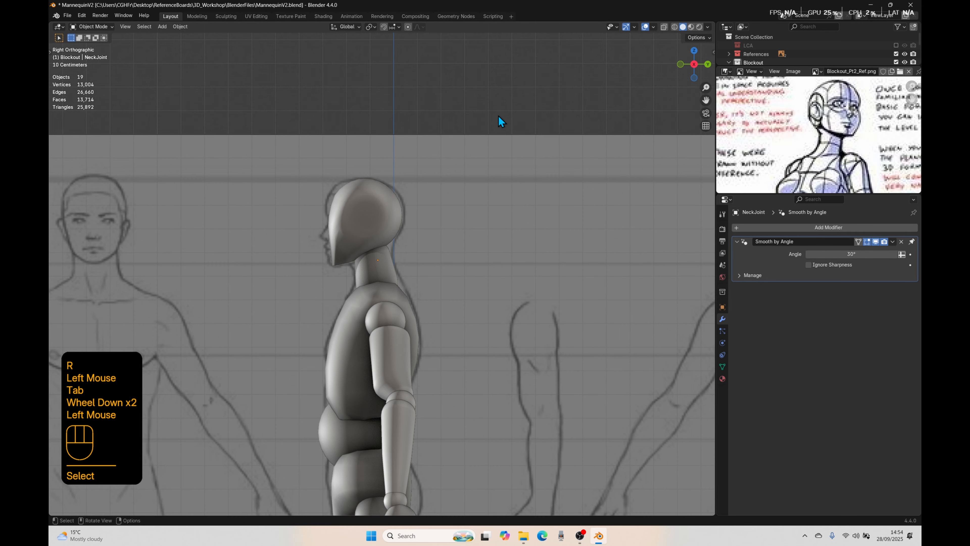
scroll(381, 279, down, 1)
middle_drag(381, 280, 541, 281)
scroll(520, 290, down, 1)
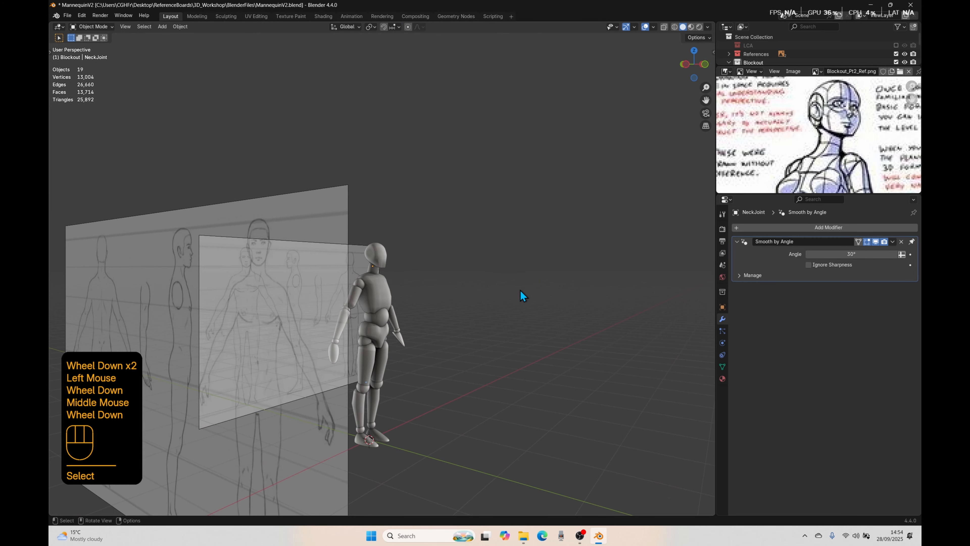
scroll(473, 304, down, 1)
middle_drag(474, 304, 394, 307)
scroll(414, 304, up, 2)
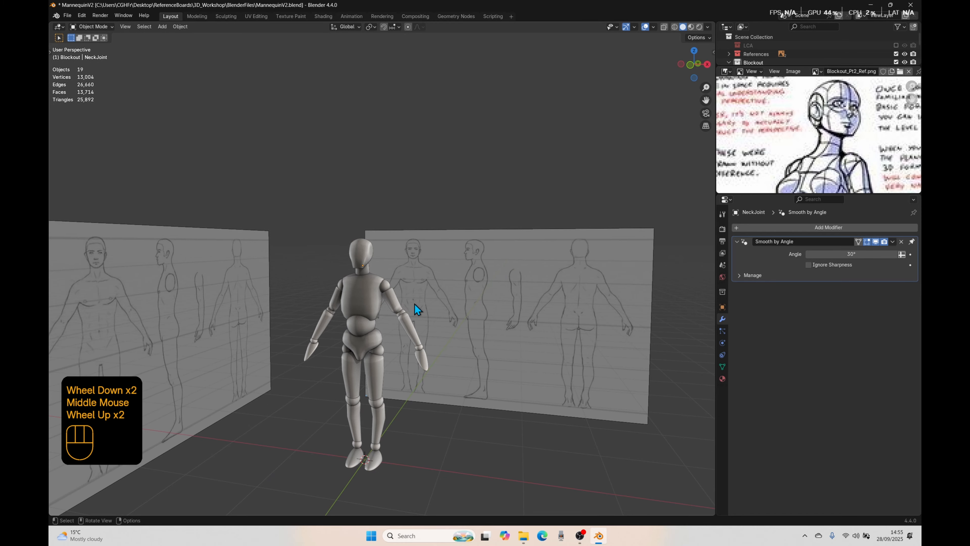
Step: Exclude the References collection from the scene and bring the mannequin's upper body closer
click(896, 54)
scroll(446, 301, up, 2)
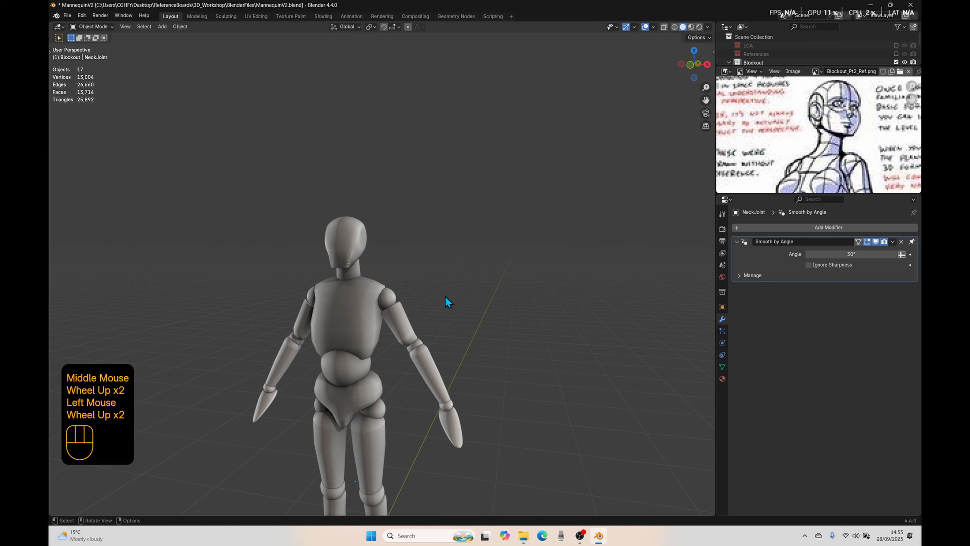
shift+middle_drag(446, 301, 458, 232)
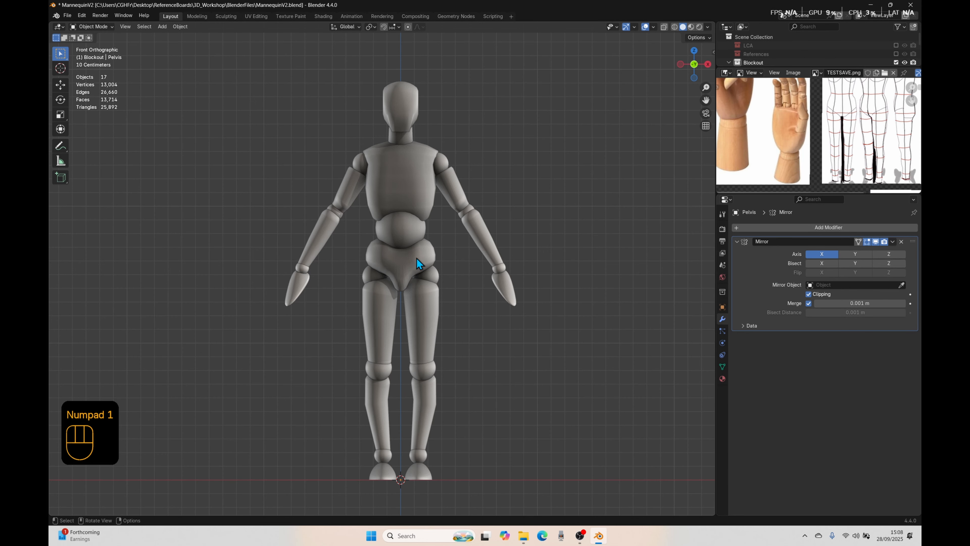
click(417, 259)
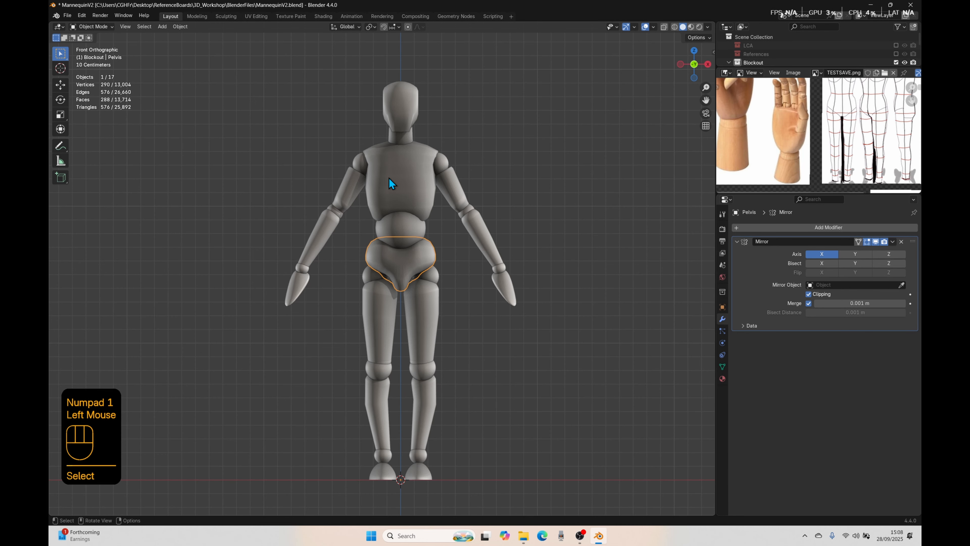
click(389, 179)
click(406, 147)
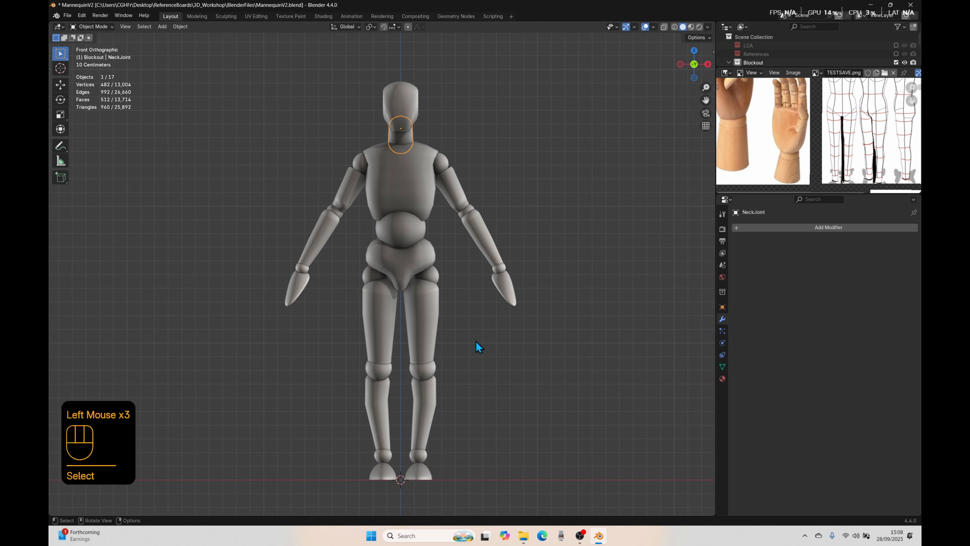
click(297, 353)
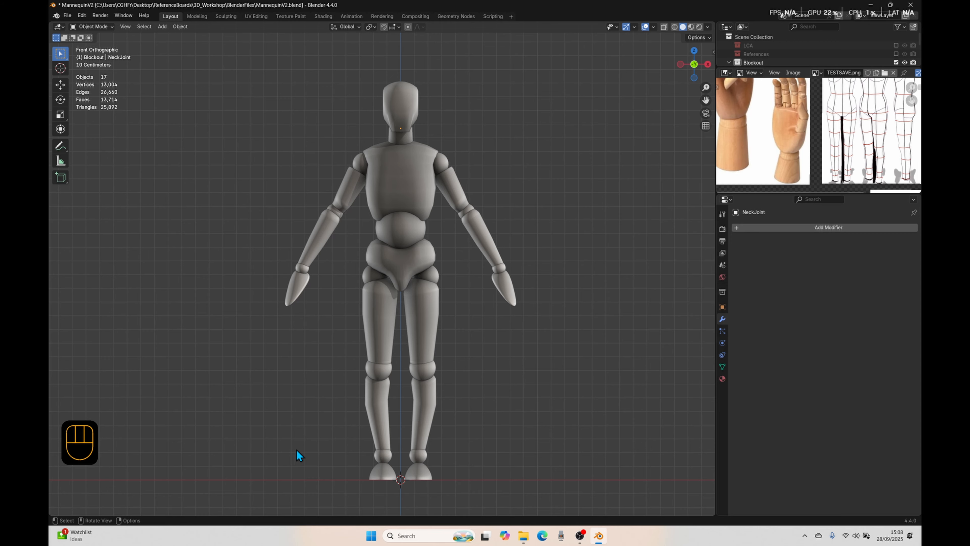
click(289, 295)
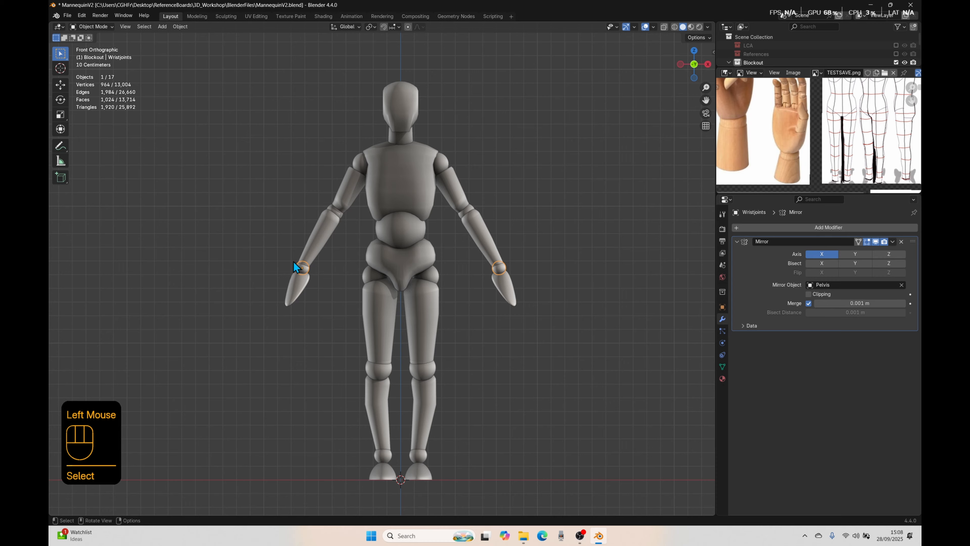
double_click(290, 293)
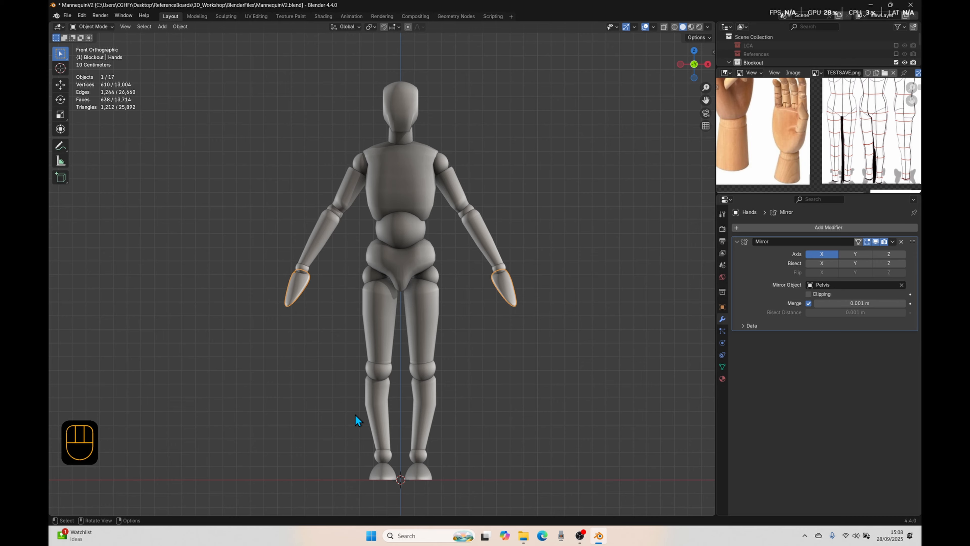
click(312, 316)
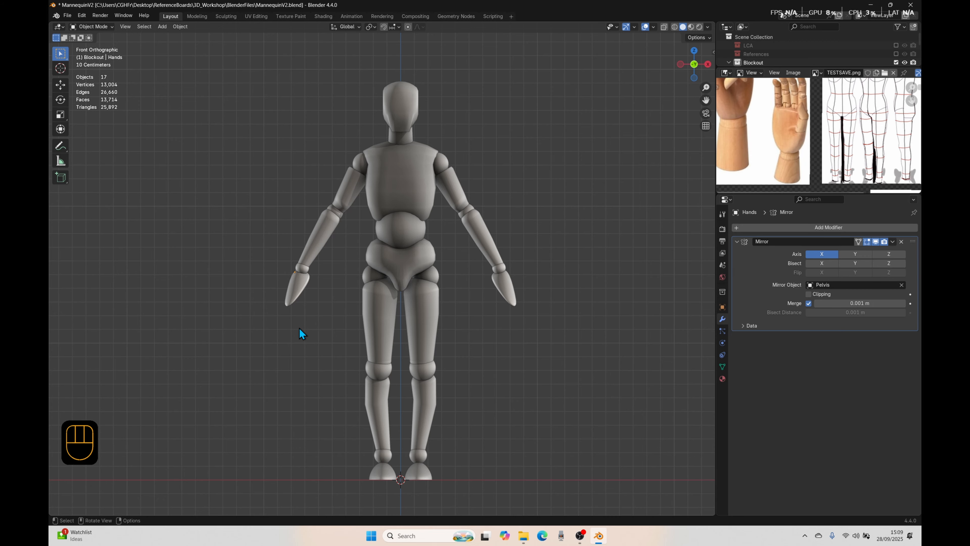
Step: Parent the hands to the wrist joints using Object (Keep Transform)
click(289, 297)
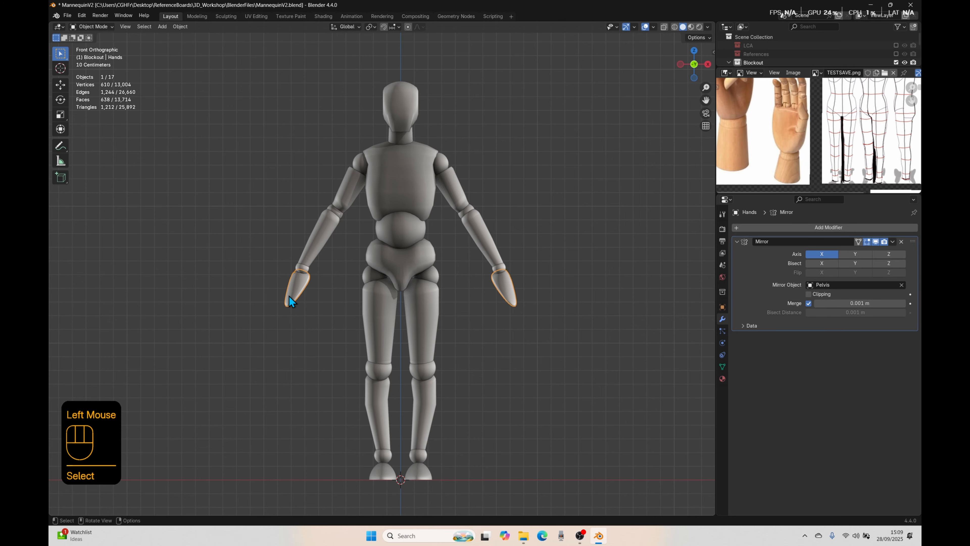
key(shift)
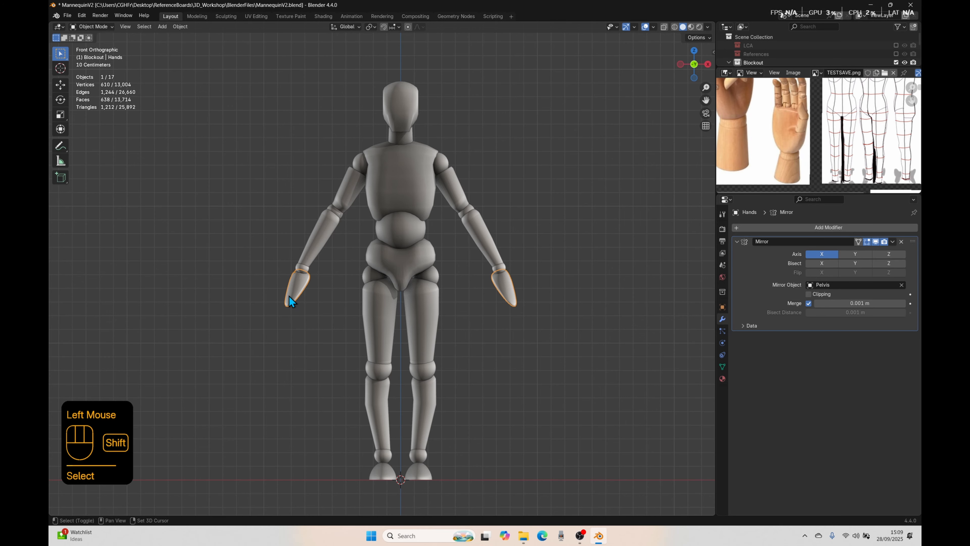
shift+click(300, 269)
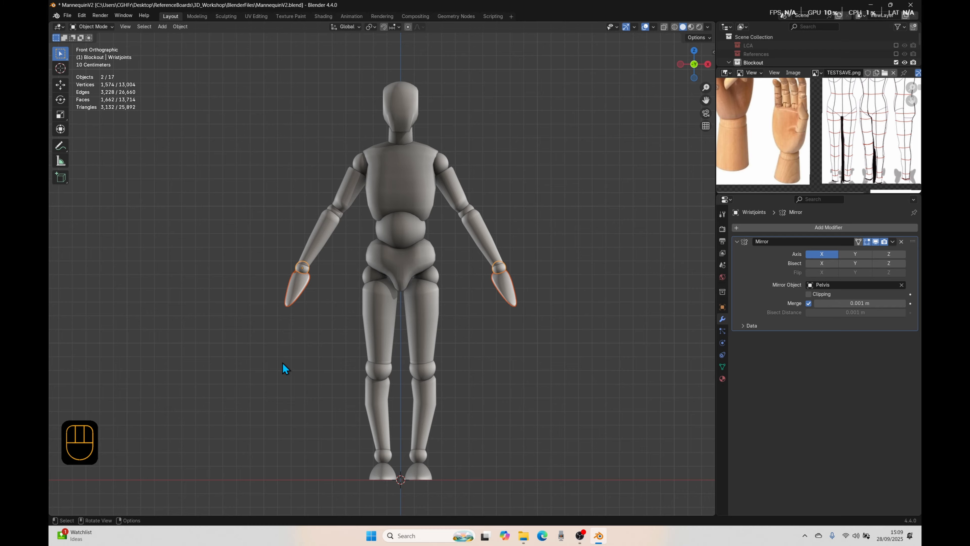
key(ctrl)
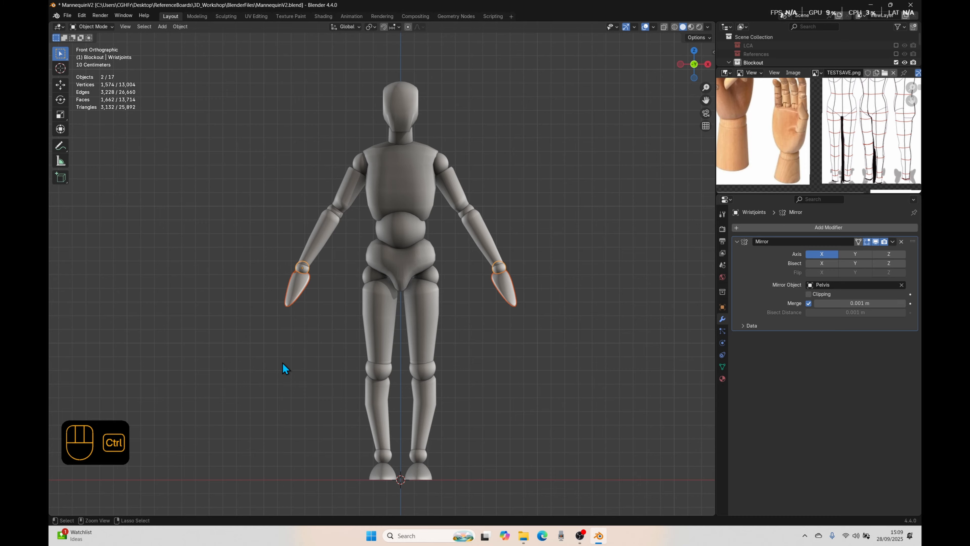
key(ctrl+p)
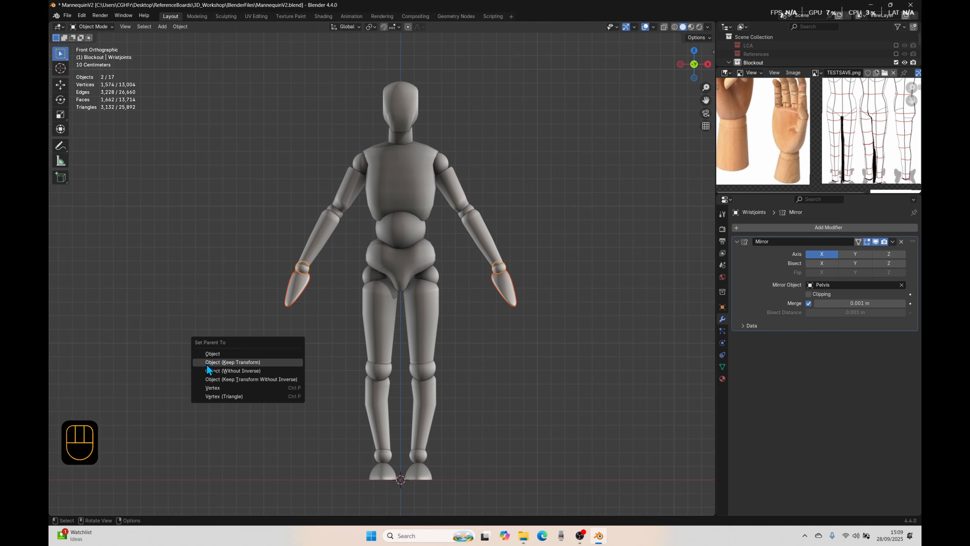
click(256, 363)
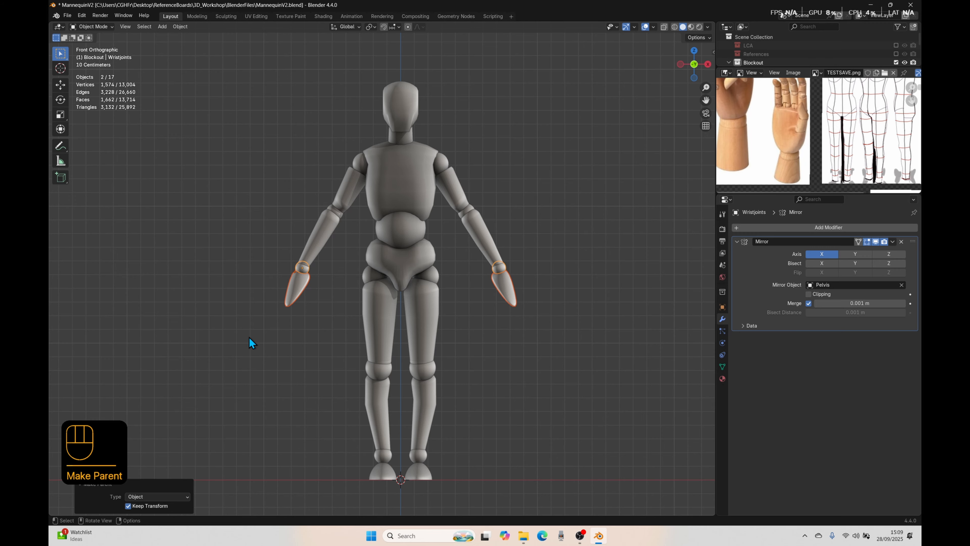
click(278, 289)
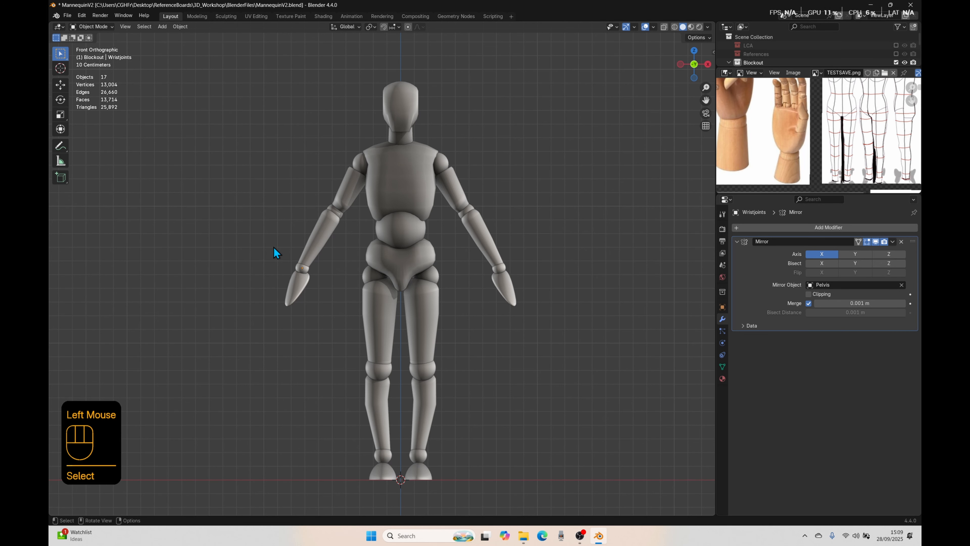
Step: Test-rotate the wrist joints in both directions in front view to check the hands' parenting, then cancel each rotation
double_click(299, 268)
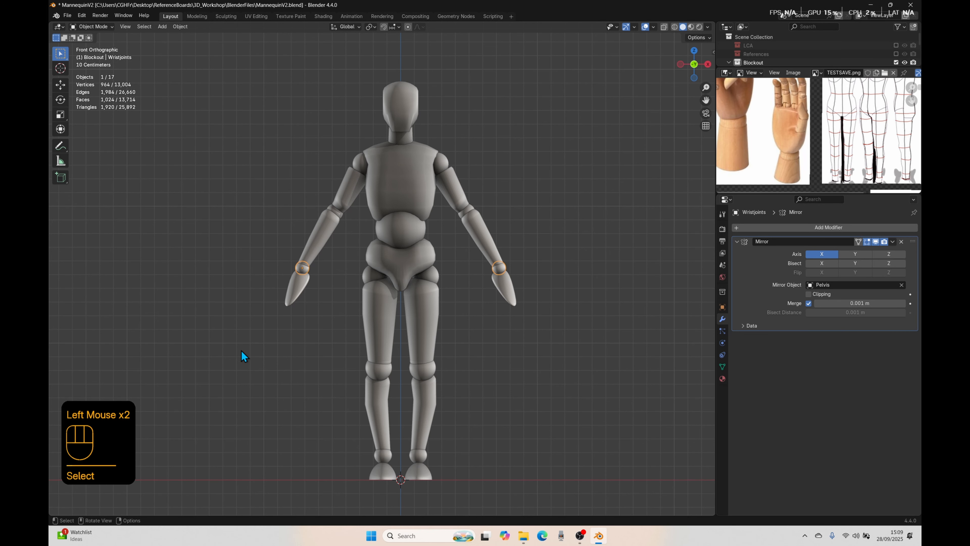
key(r)
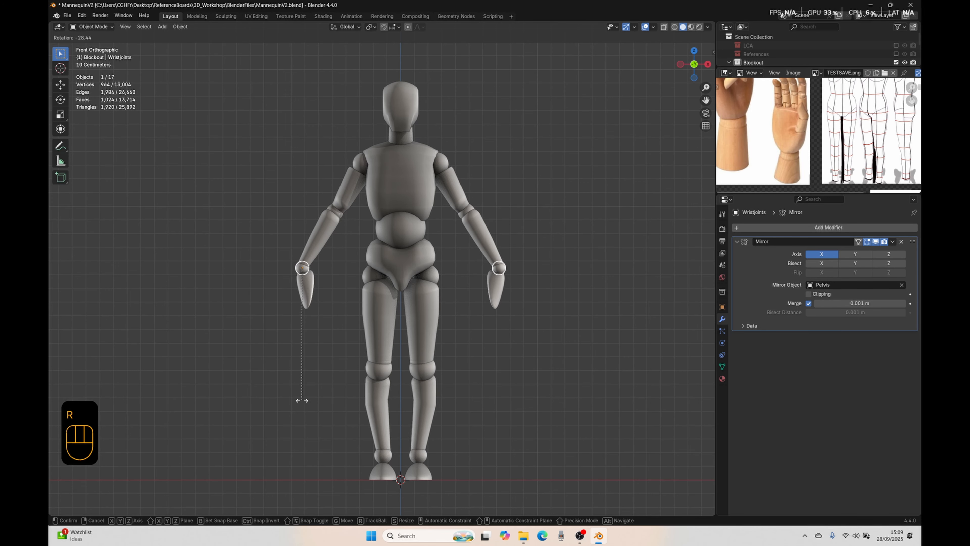
right_click(189, 363)
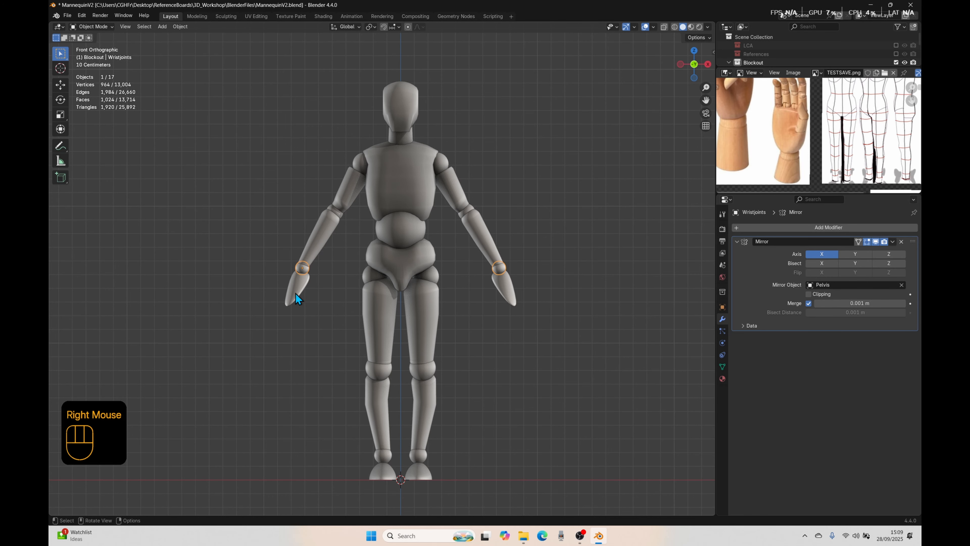
key(r)
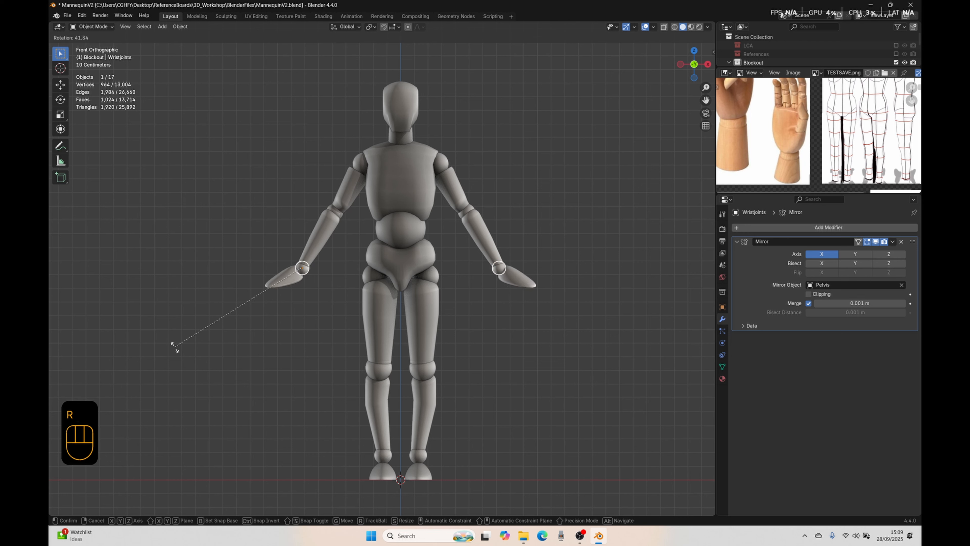
right_click(232, 339)
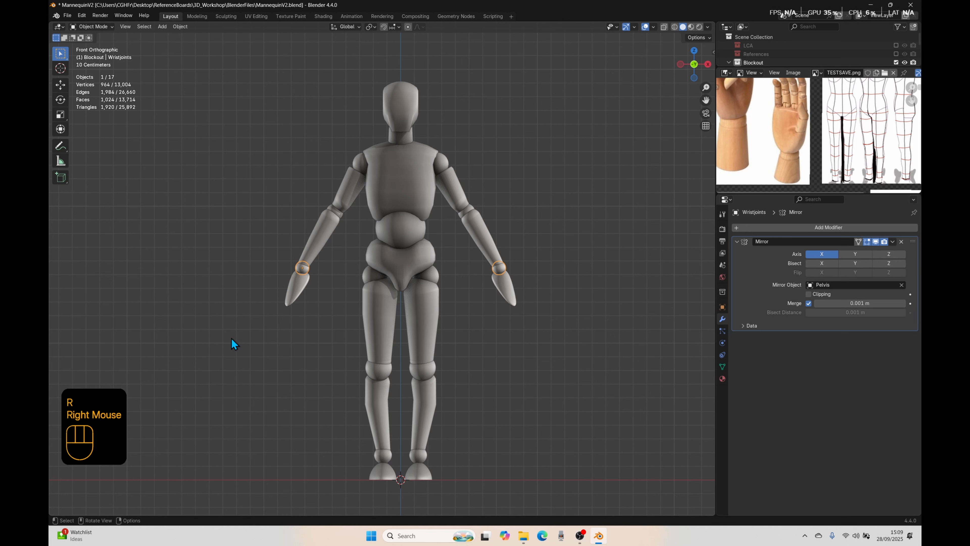
Step: Parent the wrist joints to the lower arms using Object (Keep Transform)
click(300, 269)
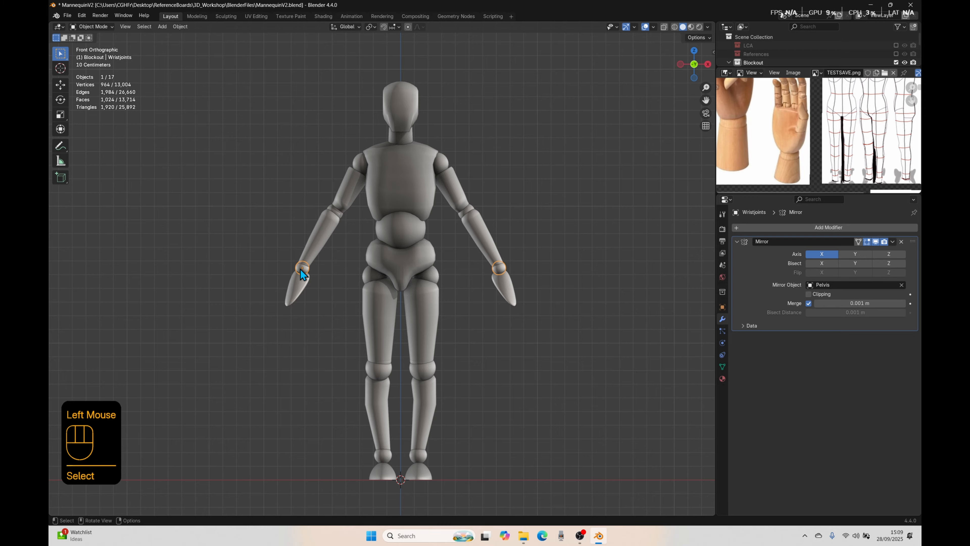
shift+click(323, 240)
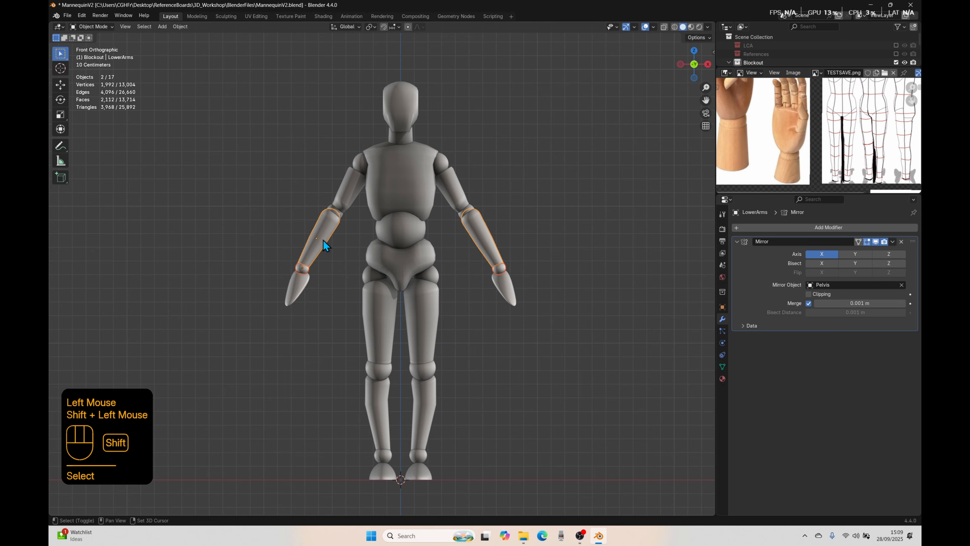
key(ctrl+p)
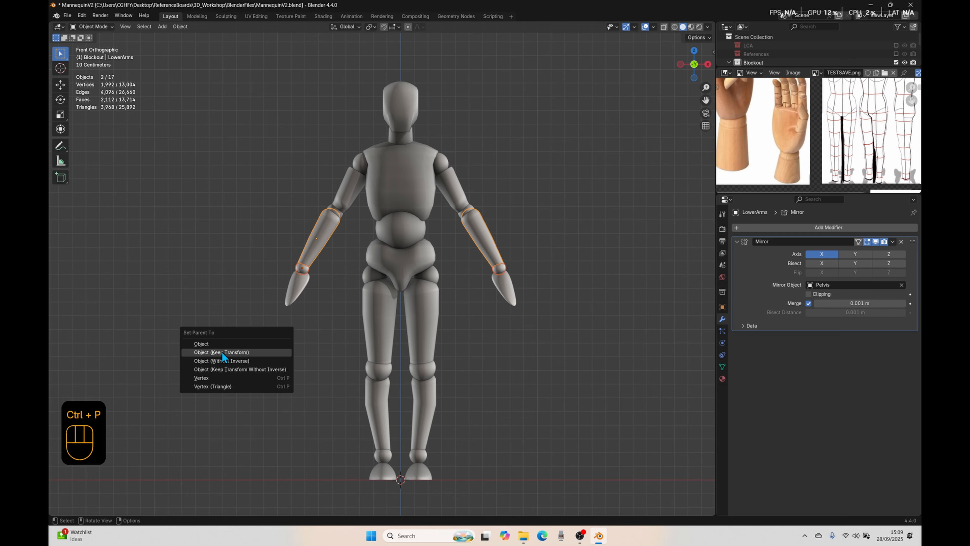
click(232, 352)
click(237, 314)
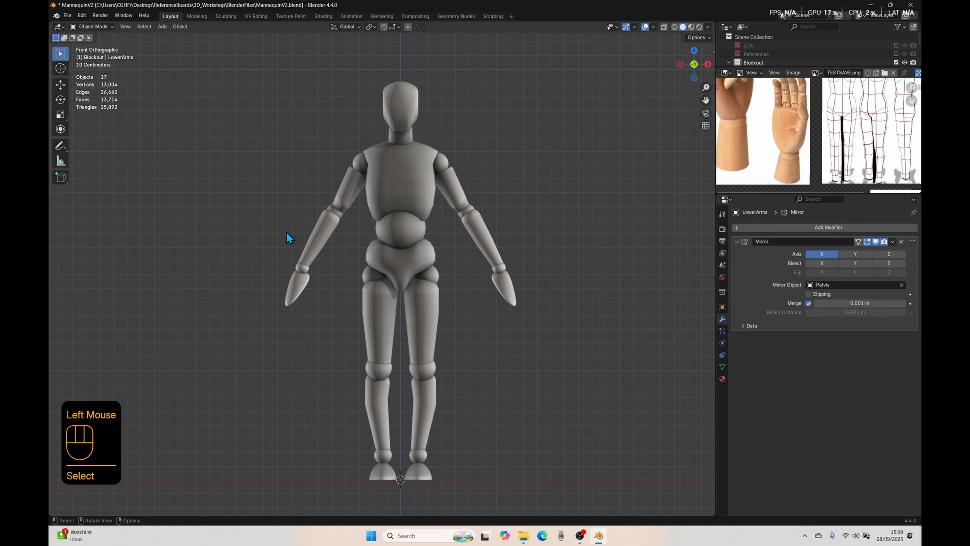
Step: Test-rotate the lower arms inward and outward to check the wrist and hand parenting, cancelling each rotation
double_click(316, 238)
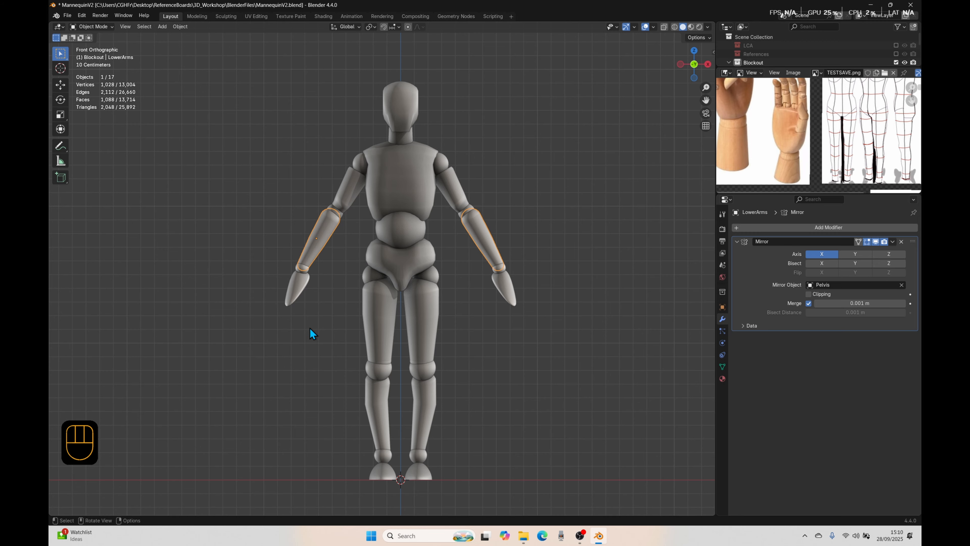
key(r)
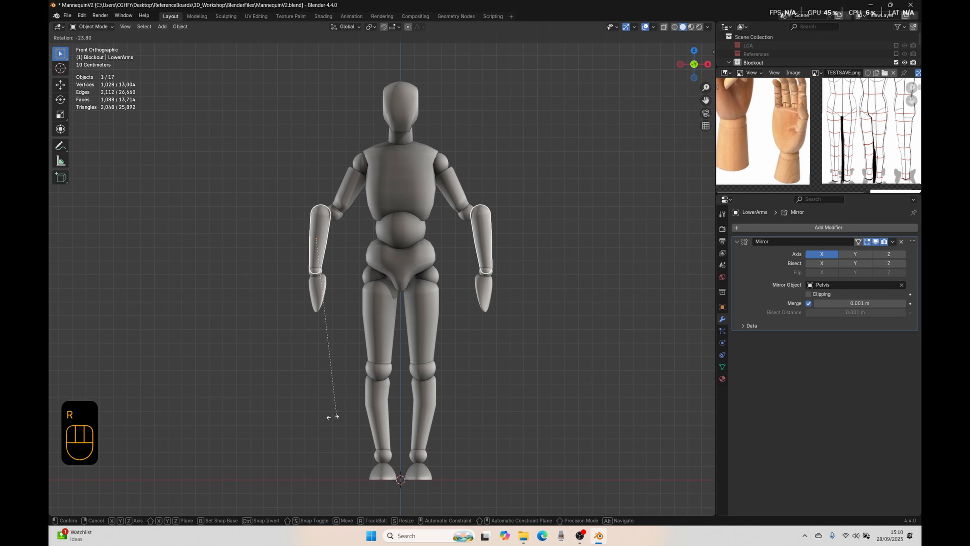
right_click(227, 310)
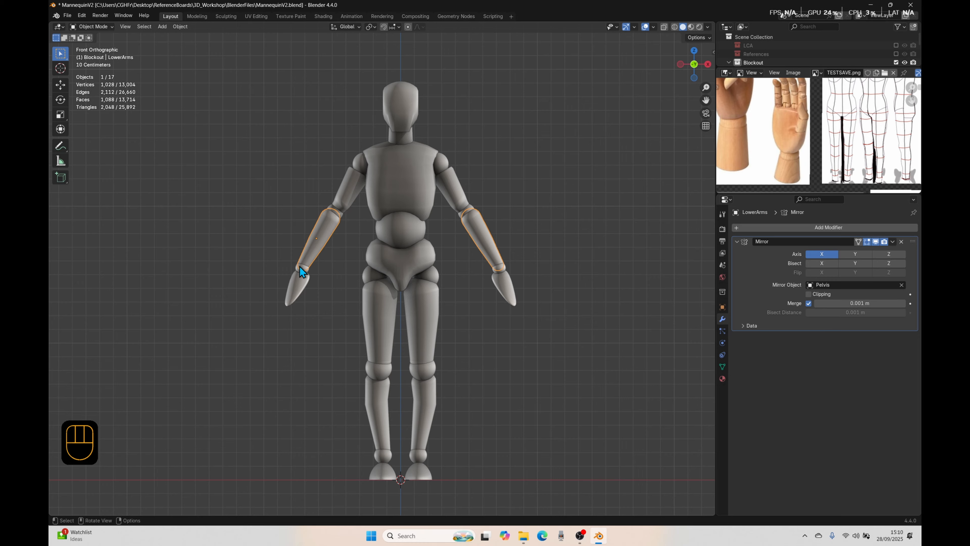
key(r)
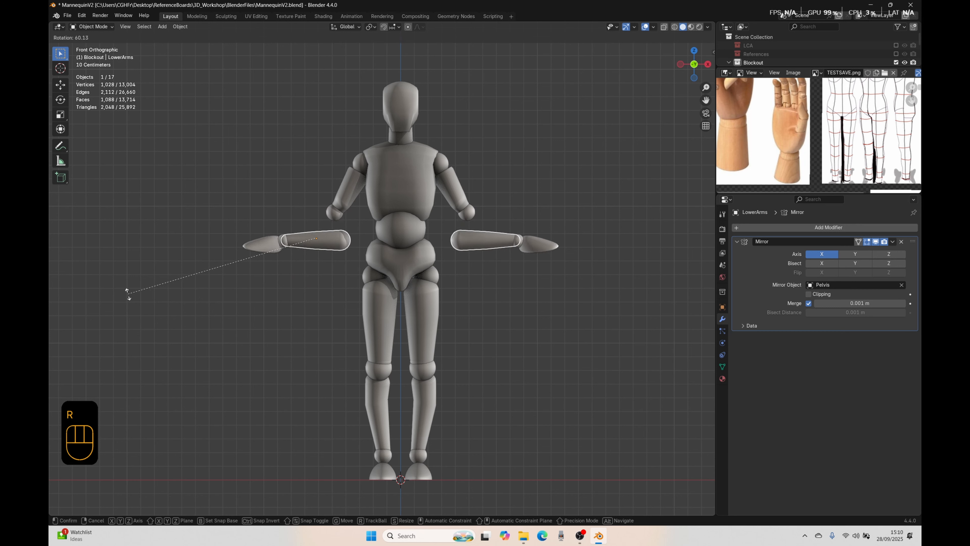
right_click(249, 353)
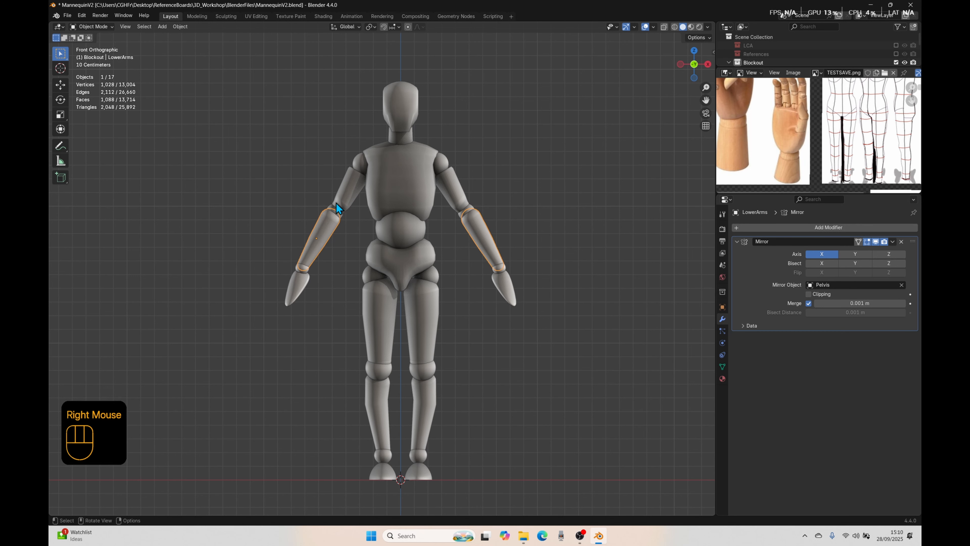
Step: Parent the lower arms to the elbow joints and the elbow joints to the upper arms, keeping their transforms
shift+click(330, 210)
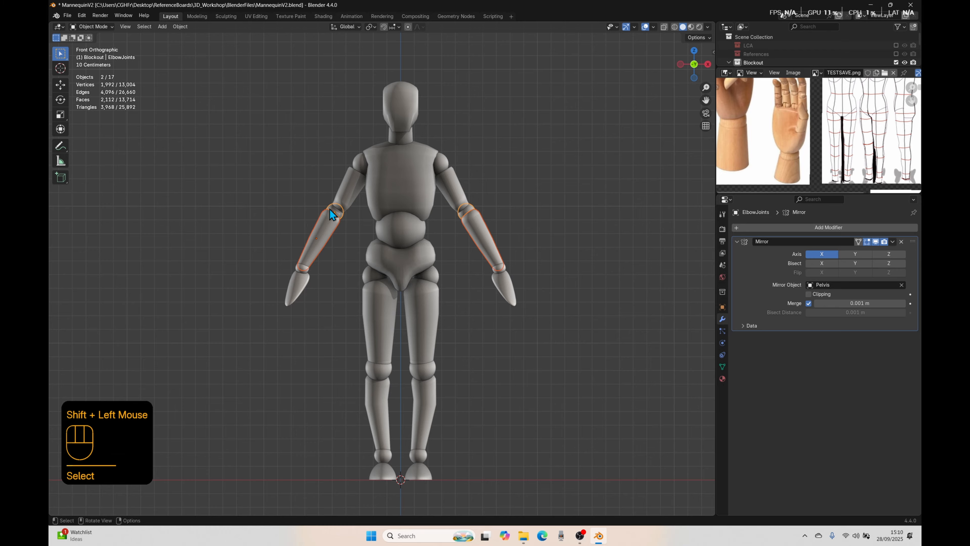
key(ctrl+p)
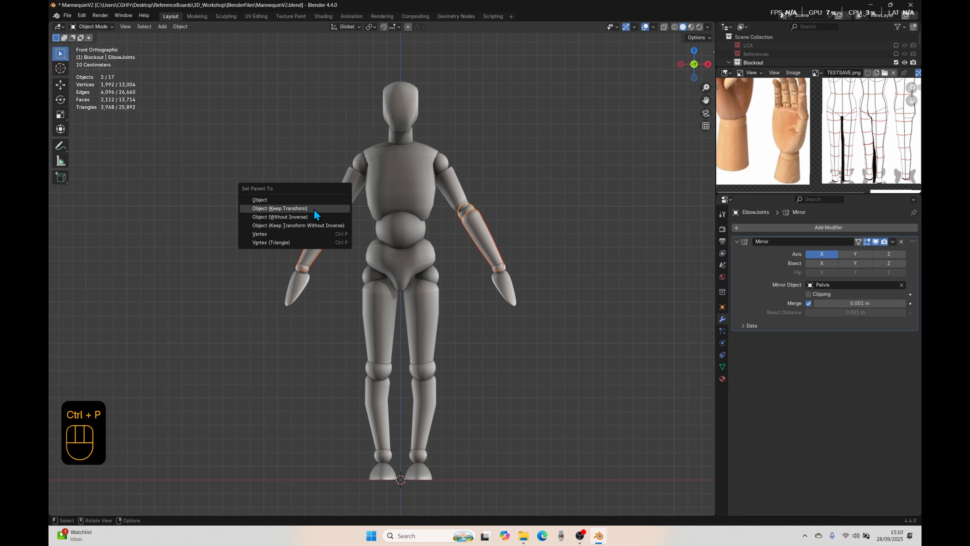
click(314, 208)
click(336, 211)
shift+click(344, 187)
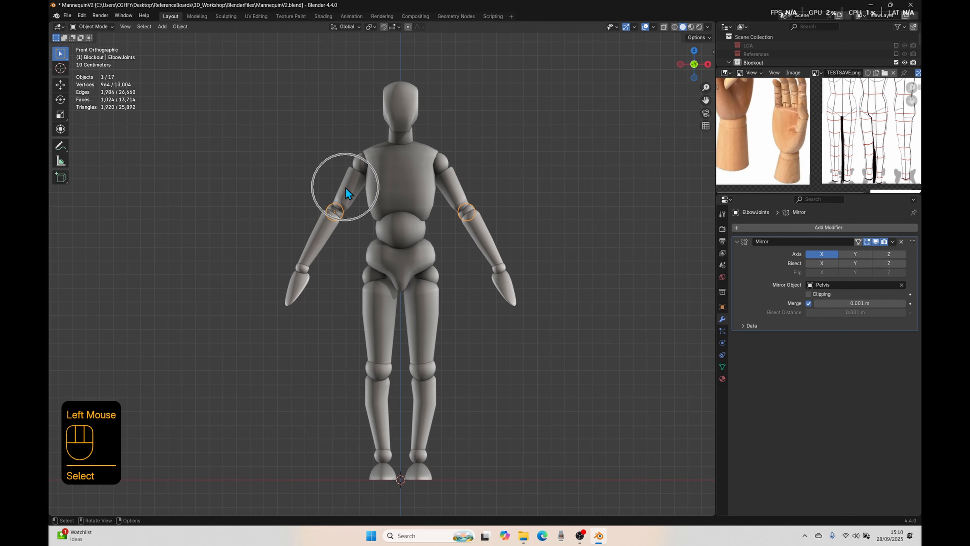
key(ctrl+p)
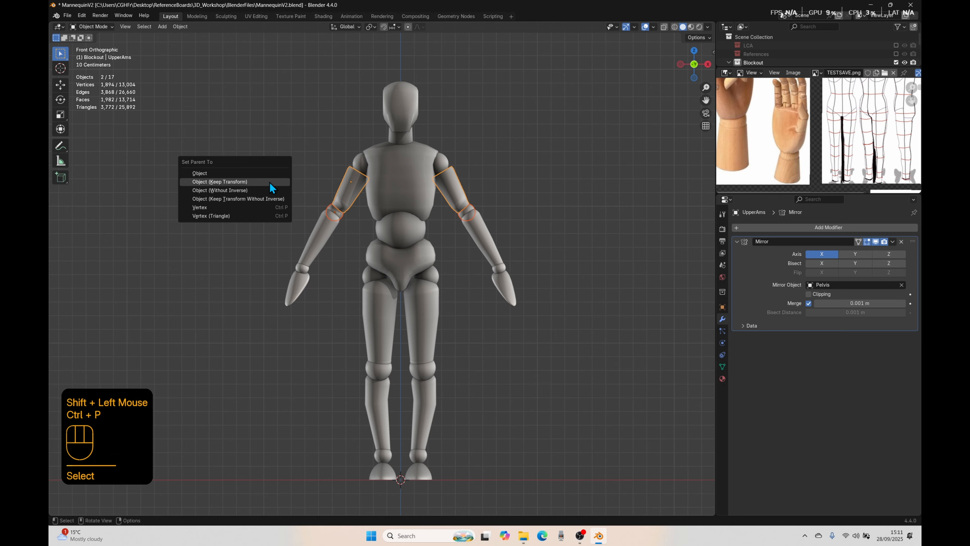
click(270, 181)
Step: Parent the upper arms to the shoulders using Object (Keep Transform)
click(353, 187)
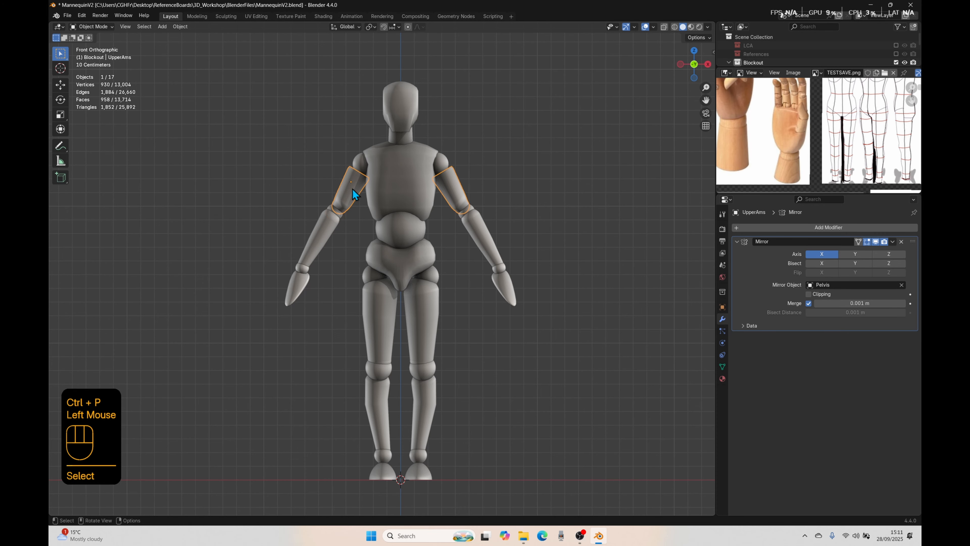
shift+click(358, 164)
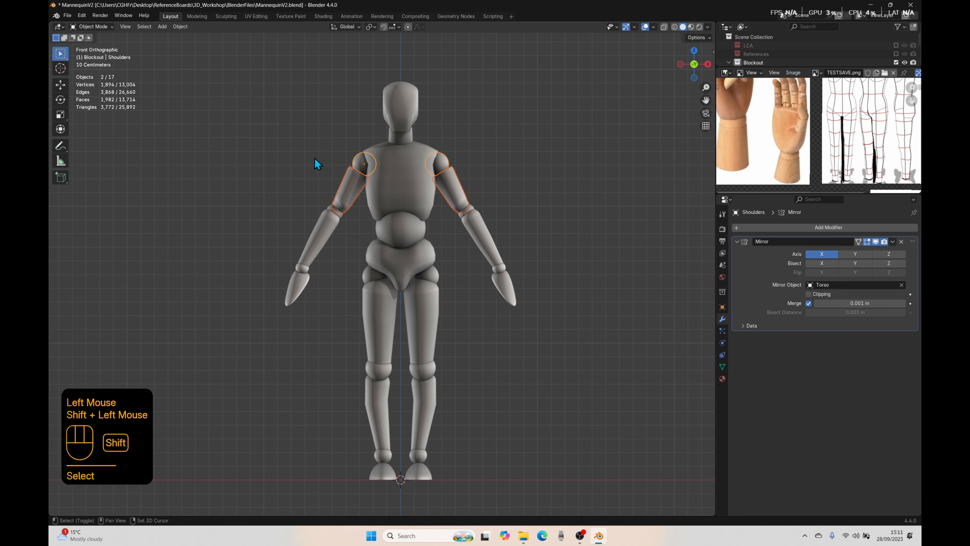
key(ctrl+p)
click(266, 146)
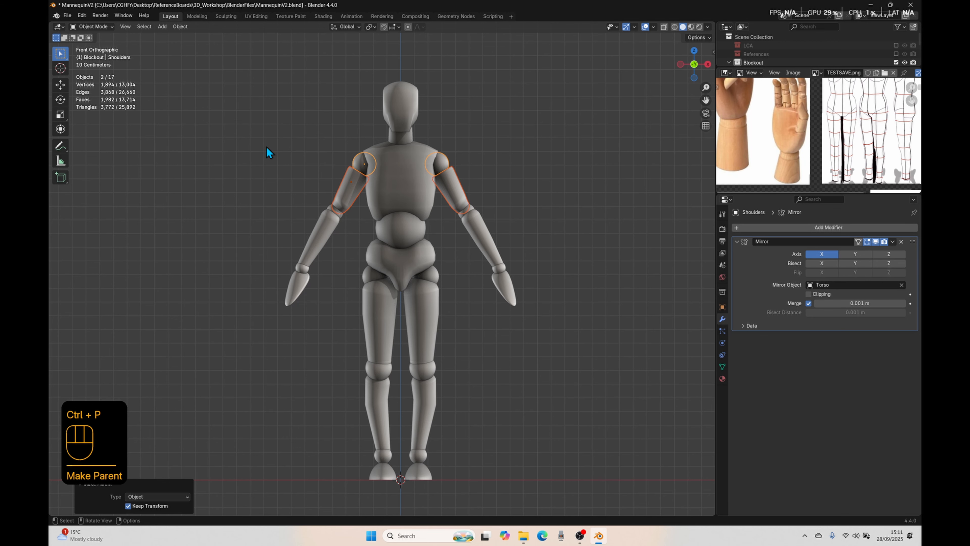
click(268, 152)
Step: Test-rotate the hands and the wrist joints separately to check the end of the arm hierarchy, cancelling each rotation
click(300, 280)
key(r)
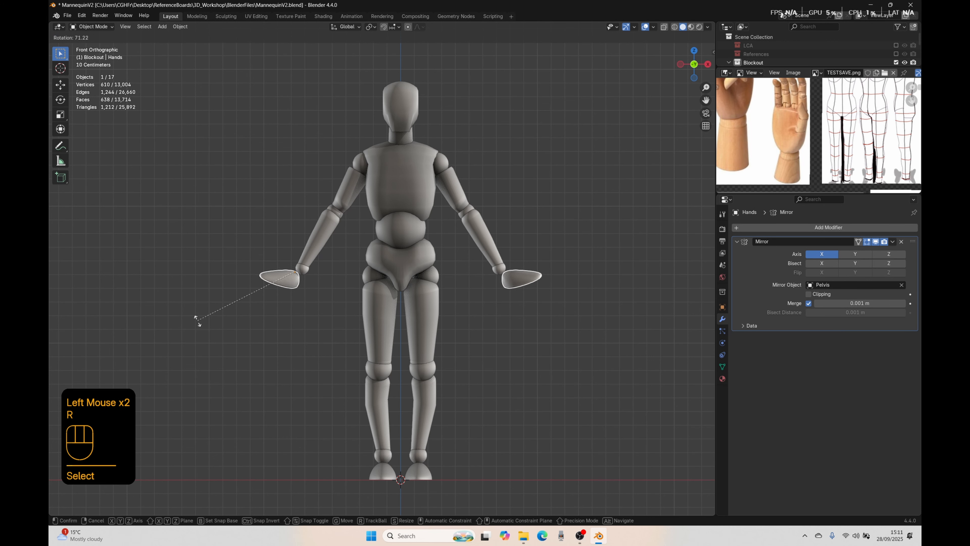
right_click(288, 270)
click(300, 268)
key(r)
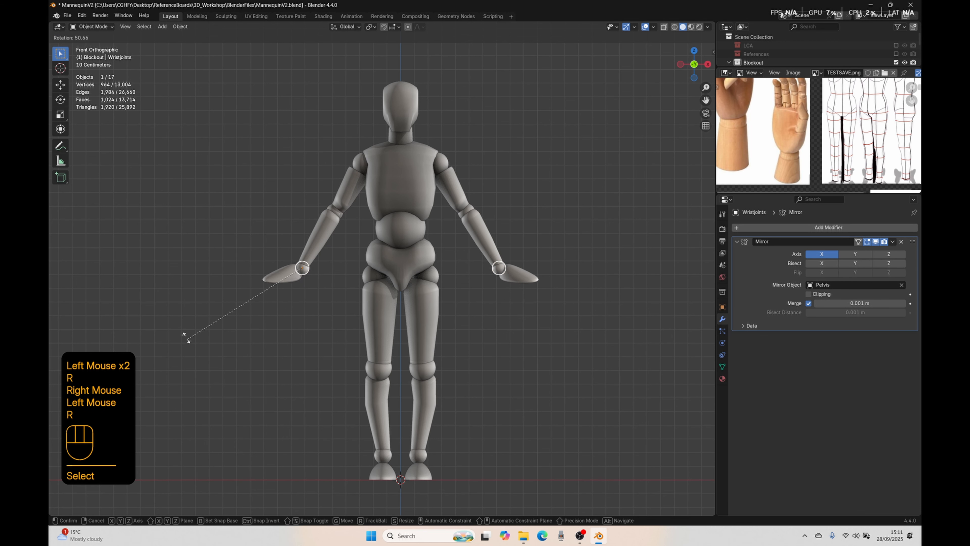
right_click(283, 354)
Step: Test-rotate the lower arms and the elbow joints separately to check their child parts, cancelling each rotation
click(316, 246)
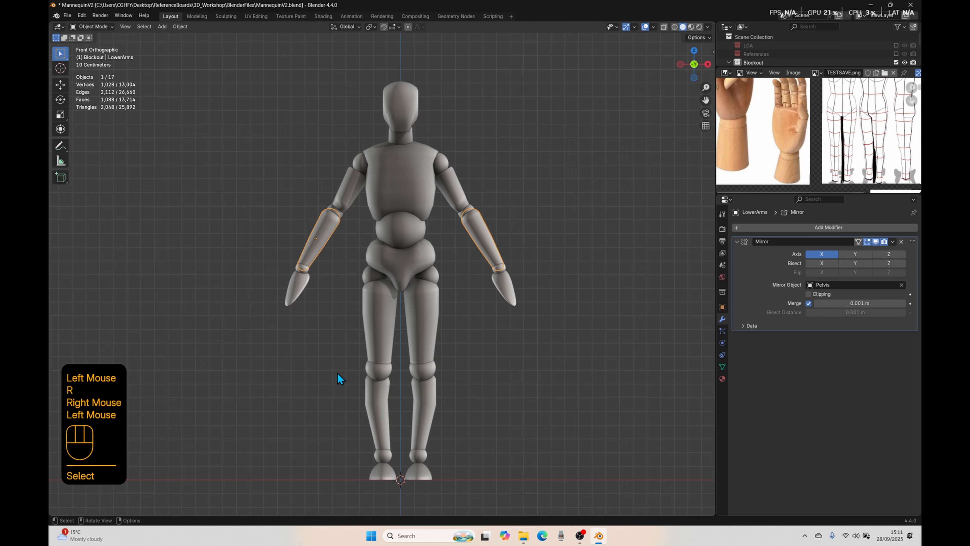
key(r)
right_click(303, 372)
click(301, 260)
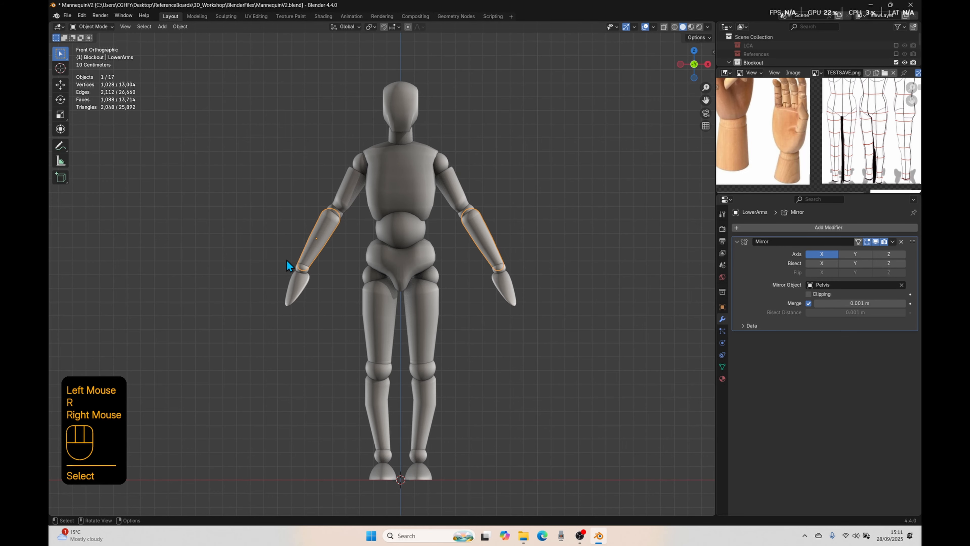
click(336, 213)
key(r)
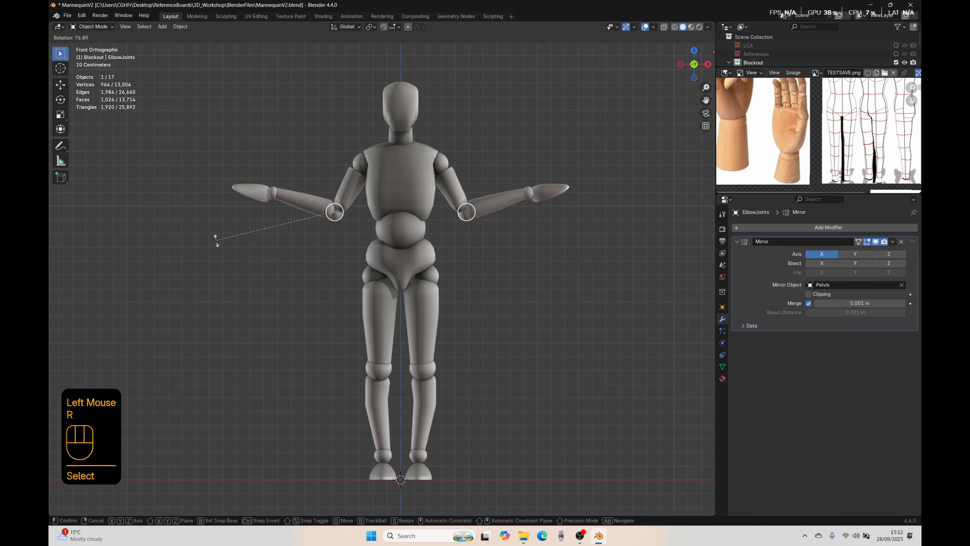
right_click(272, 357)
Step: Test-rotate the upper arms and the shoulders to check the whole arm hierarchy without keeping the rotations
click(342, 194)
key(r)
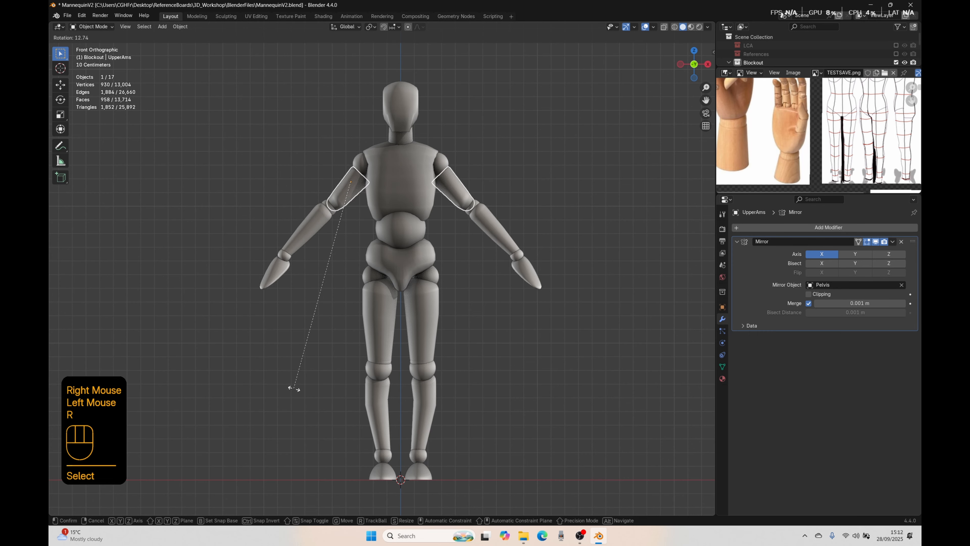
right_click(289, 357)
click(359, 172)
key(r)
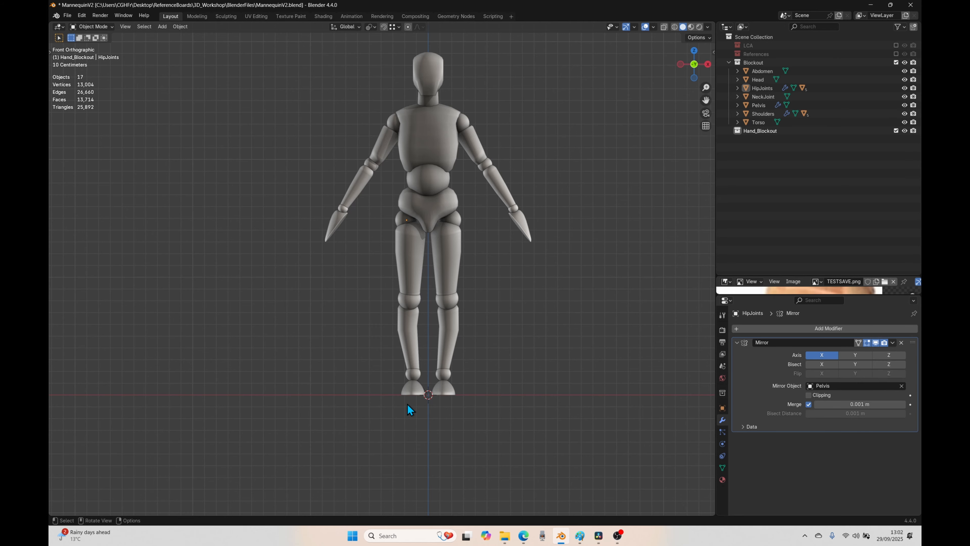
Step: Go through the leg parts from the feet up to the hip joints, and test-rotate the hip joints without keeping the rotation
click(411, 382)
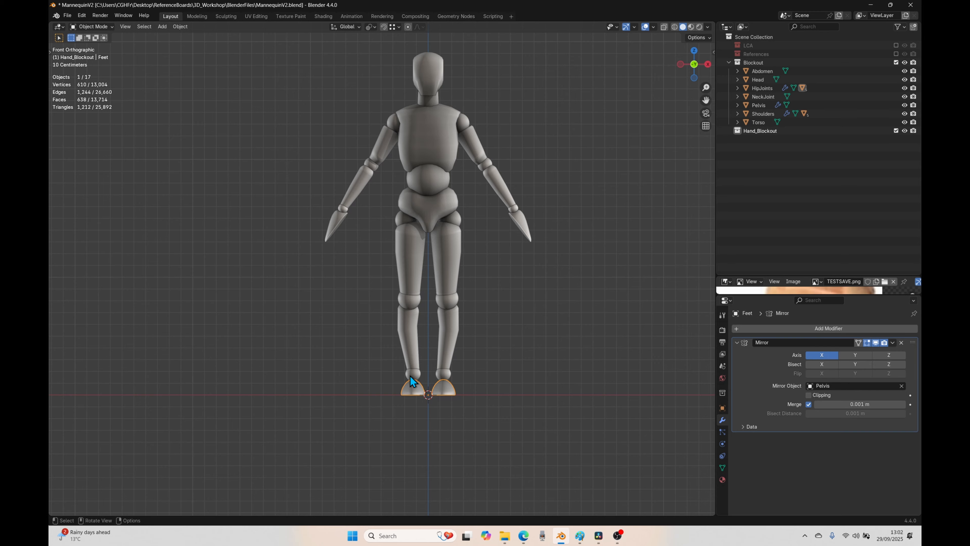
click(409, 376)
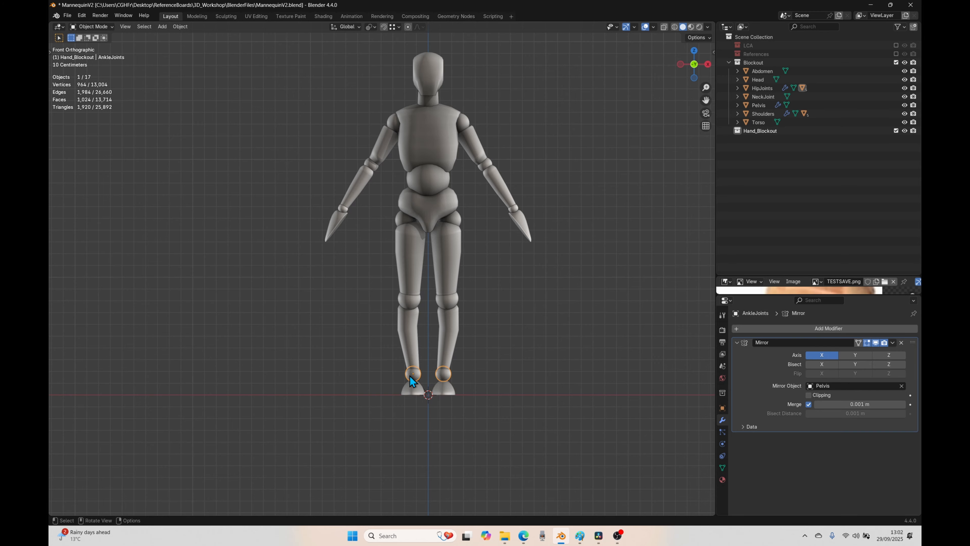
click(407, 332)
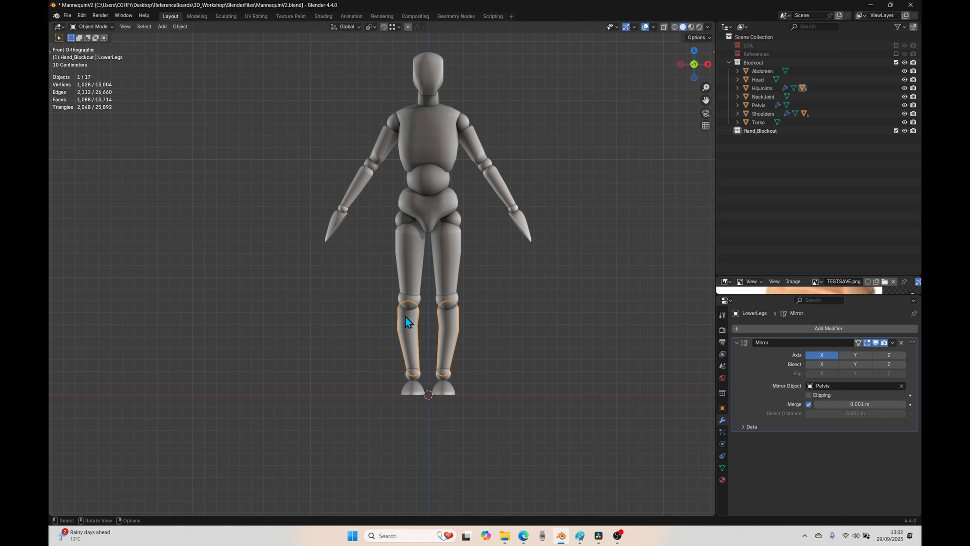
click(407, 299)
click(409, 277)
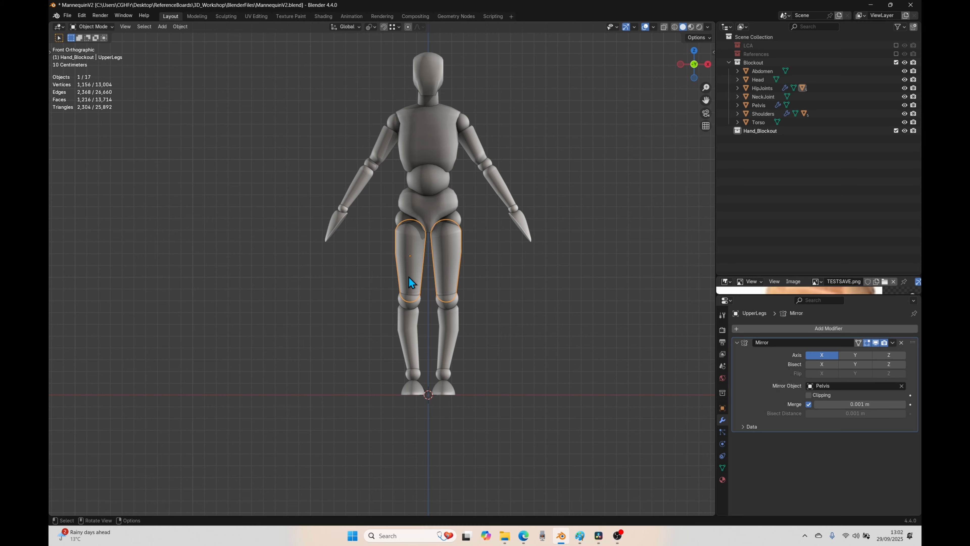
click(400, 218)
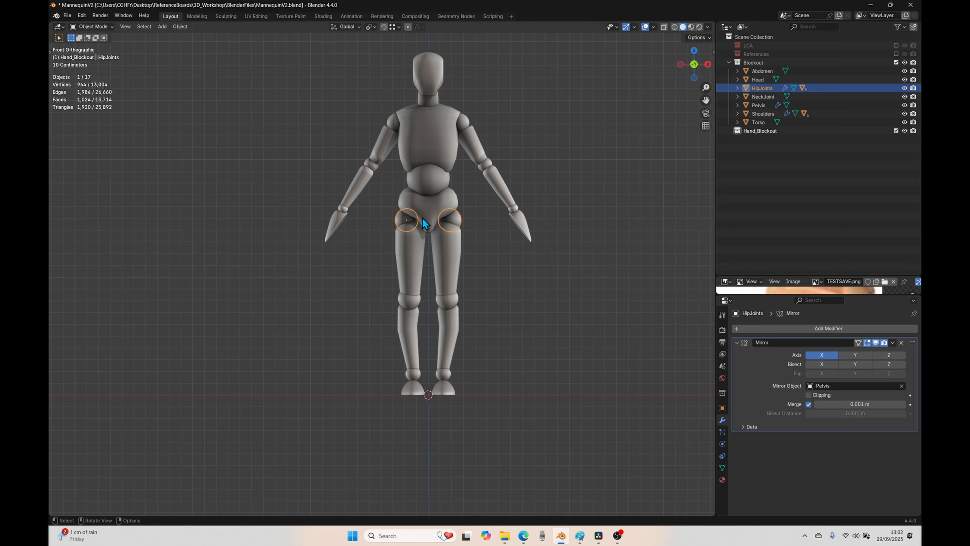
key(r)
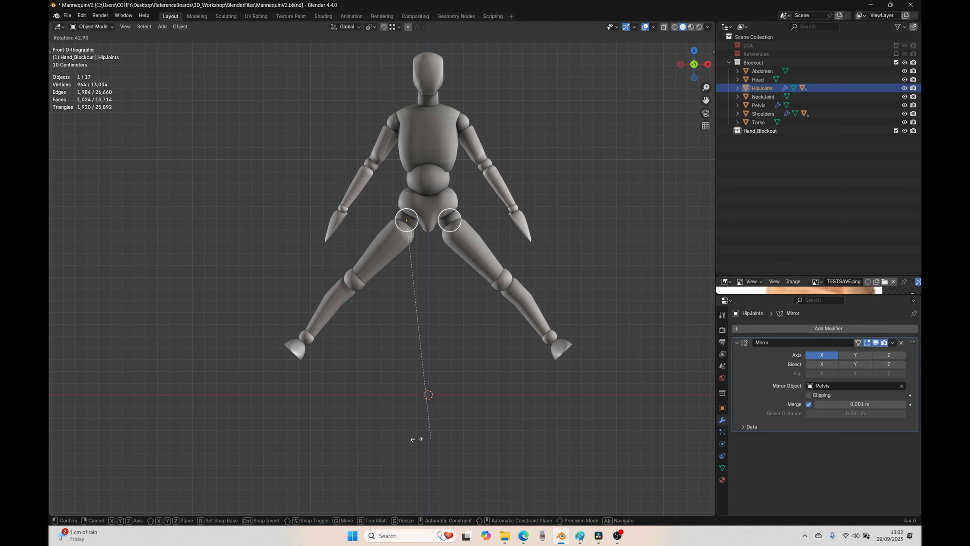
right_click(549, 356)
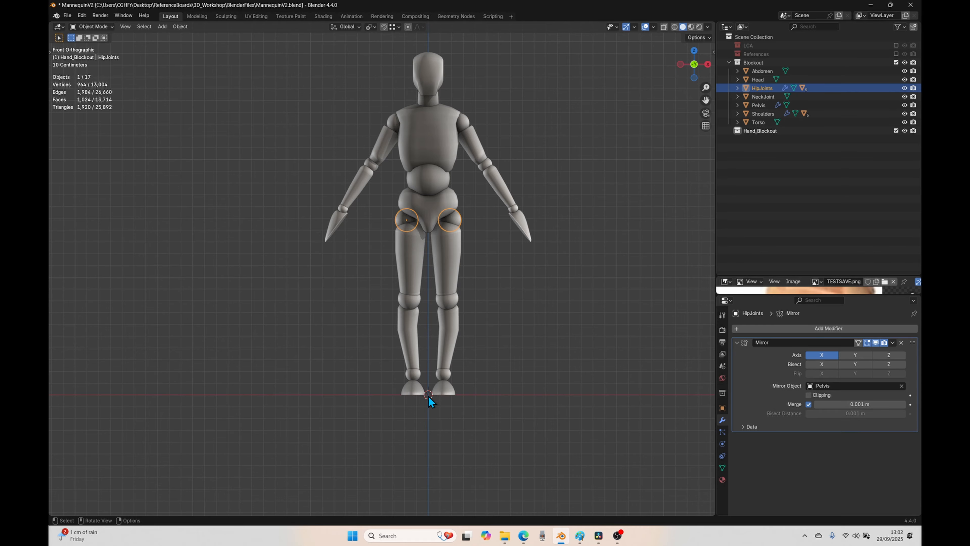
Step: Set the hip joints' origin to the 3D cursor and test-rotate them about it without keeping the rotation
middle_drag(464, 426, 426, 448)
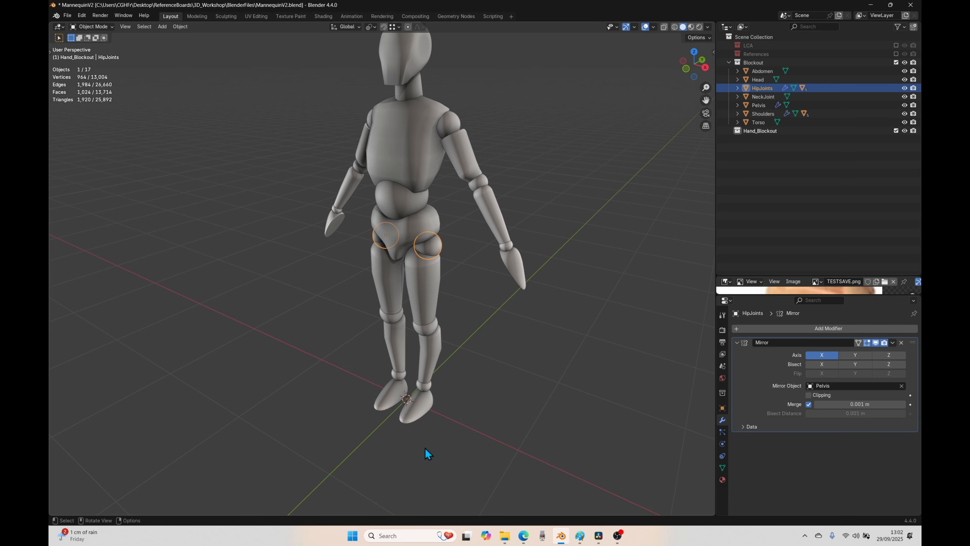
key(KP_1)
right_click(464, 311)
right_click(401, 219)
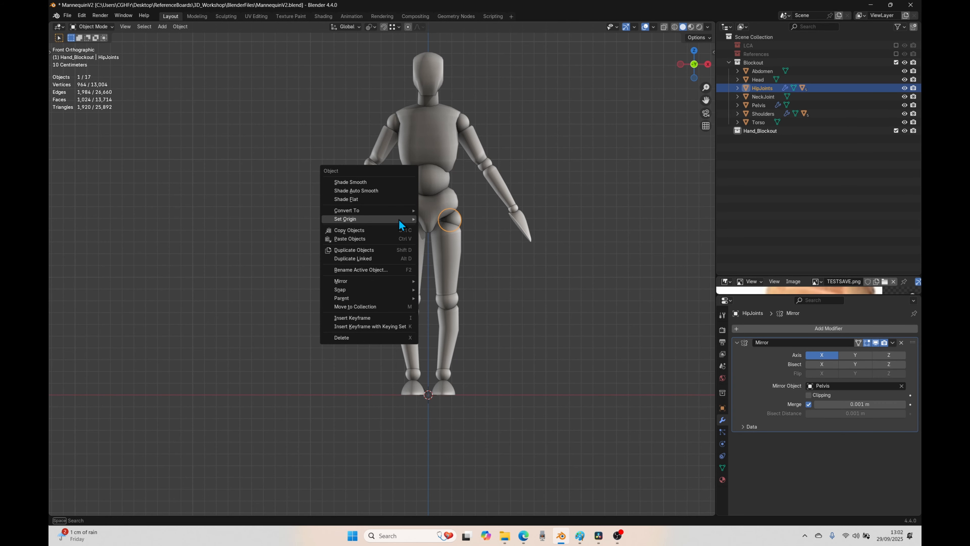
mouse_move(409, 219)
click(443, 237)
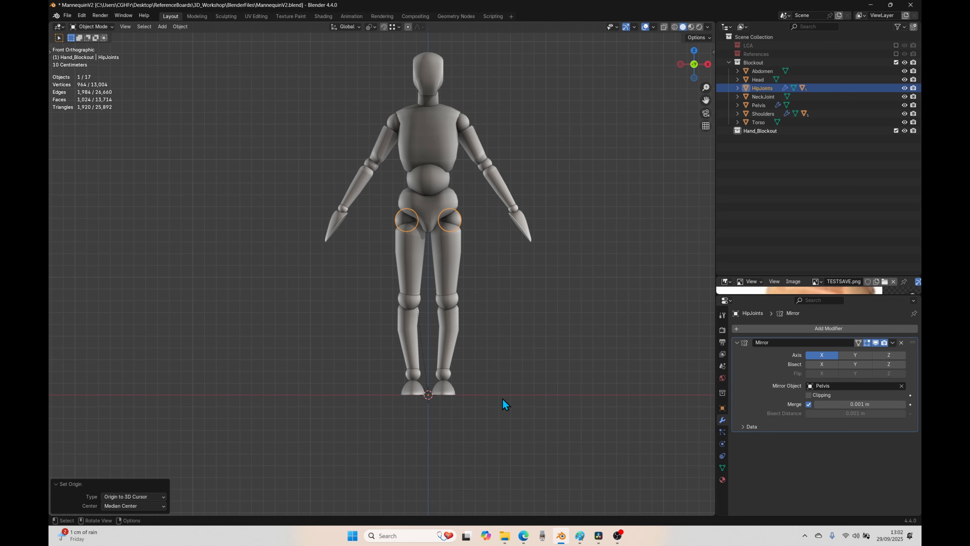
key(r)
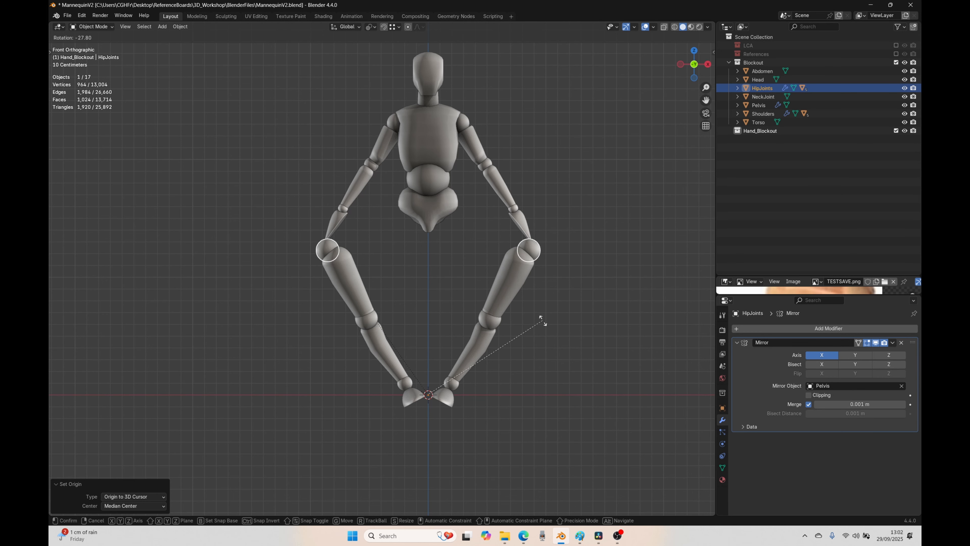
click(540, 356)
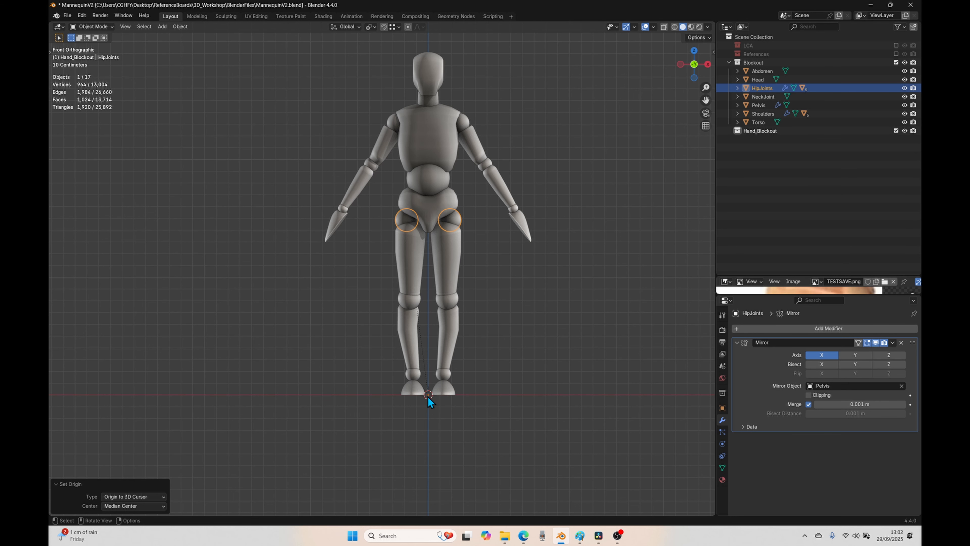
Step: Set the transform pivot point to Individual Origins and test-rotate the hip joints without keeping the rotation
click(370, 27)
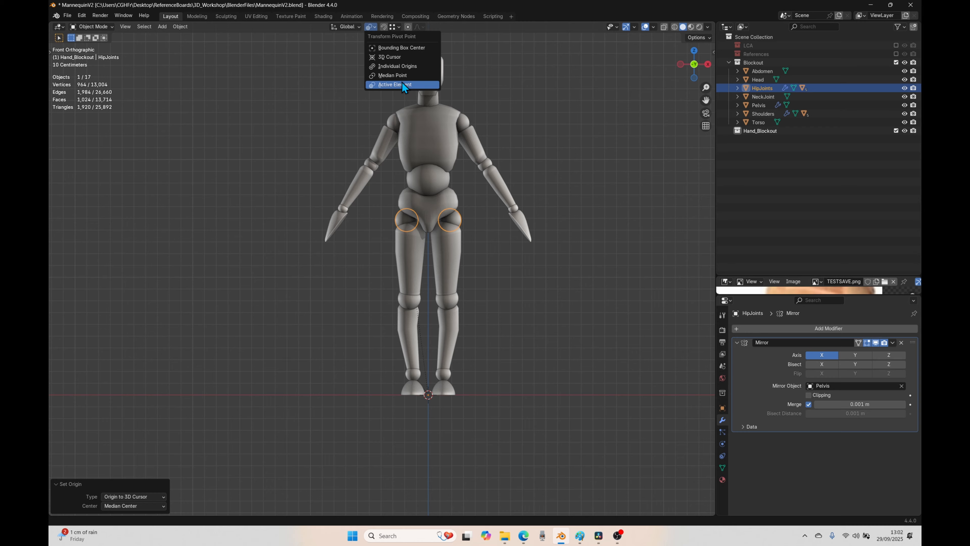
click(384, 75)
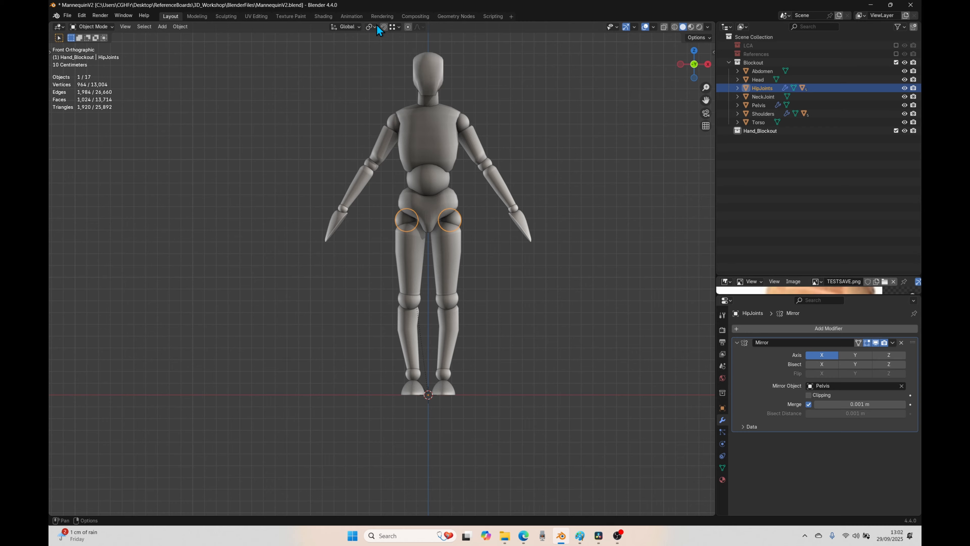
click(370, 26)
click(388, 65)
key(r)
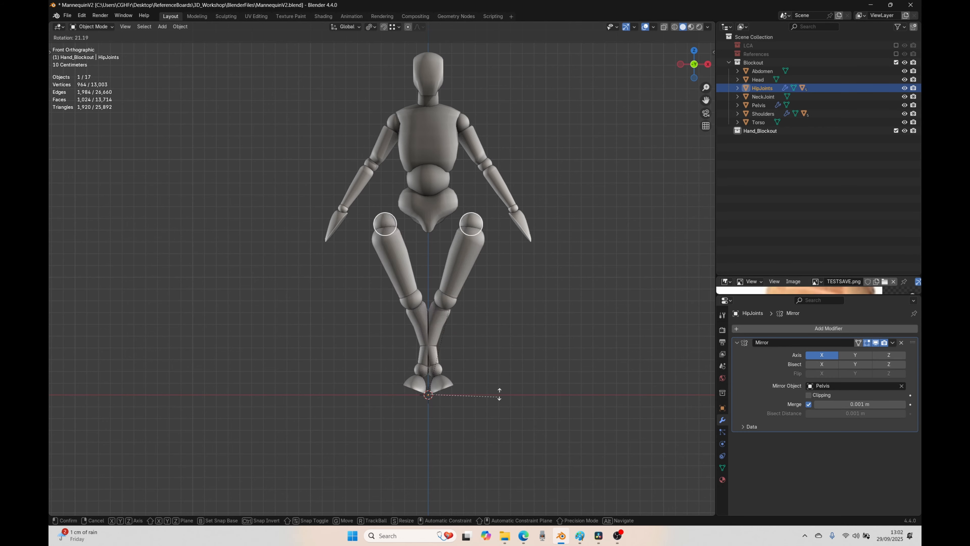
click(519, 321)
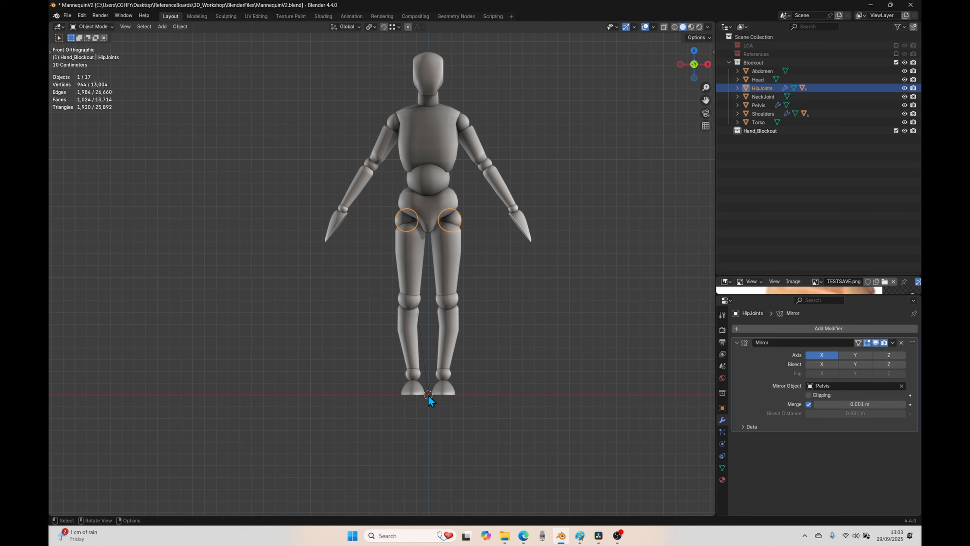
Step: Set the hip joints' origin to Center of Mass (Volume) and test-rotate them without keeping the rotation
click(416, 375)
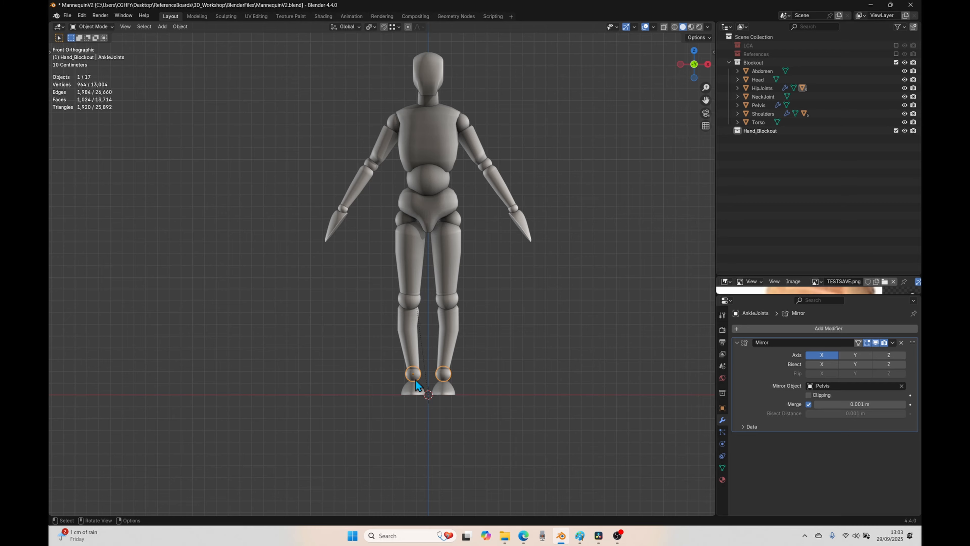
click(410, 300)
click(407, 223)
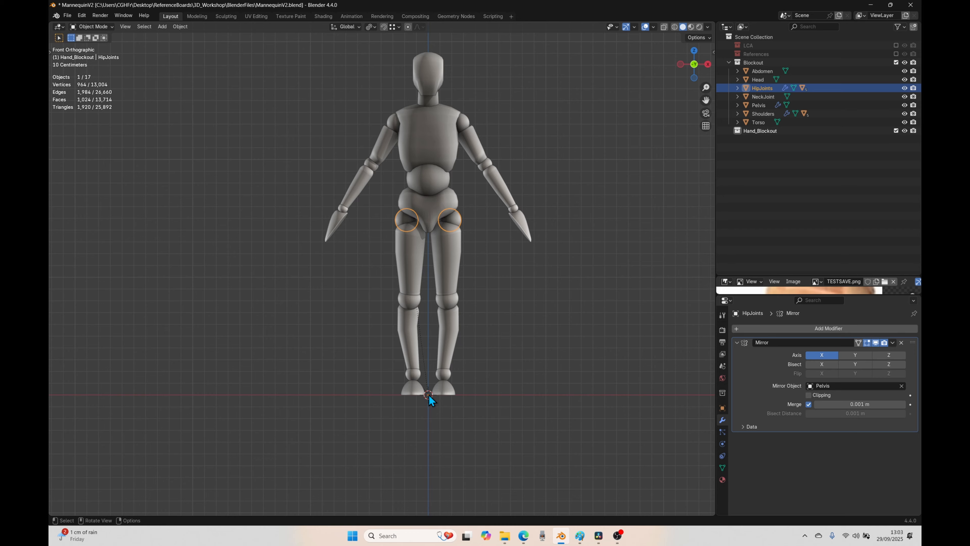
right_click(398, 219)
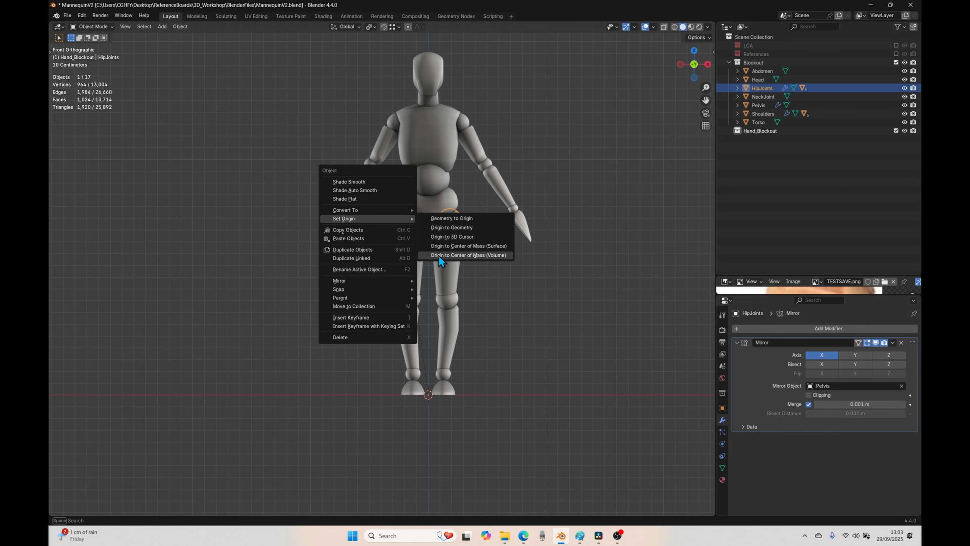
click(484, 255)
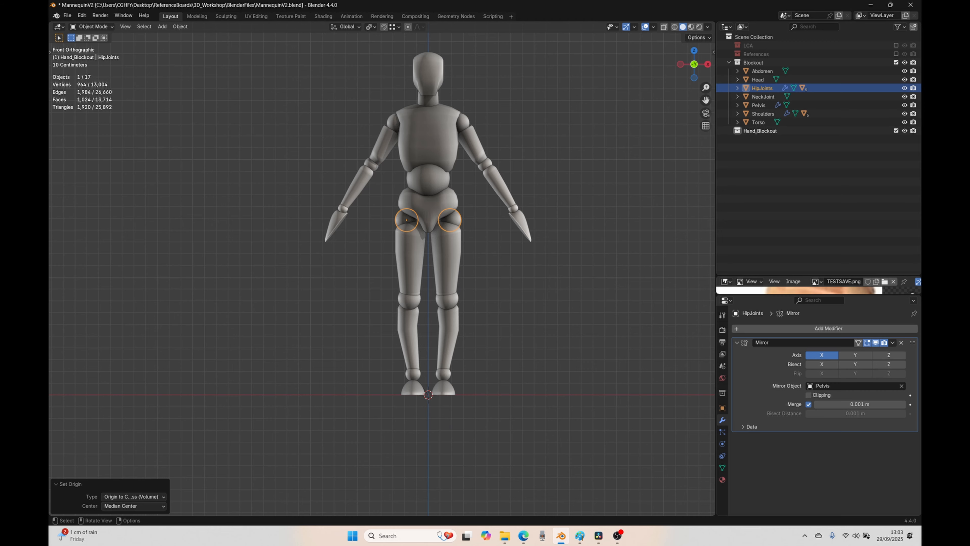
key(r)
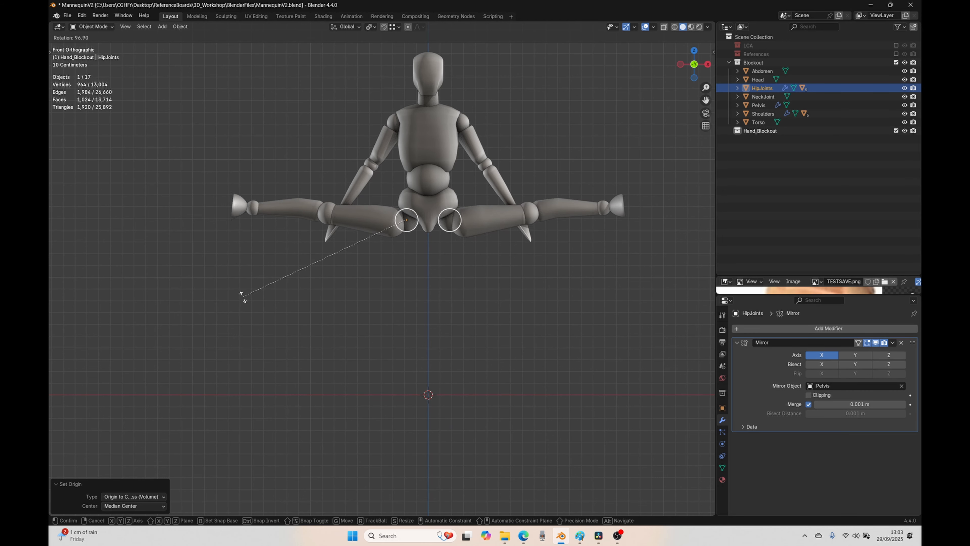
right_click(326, 393)
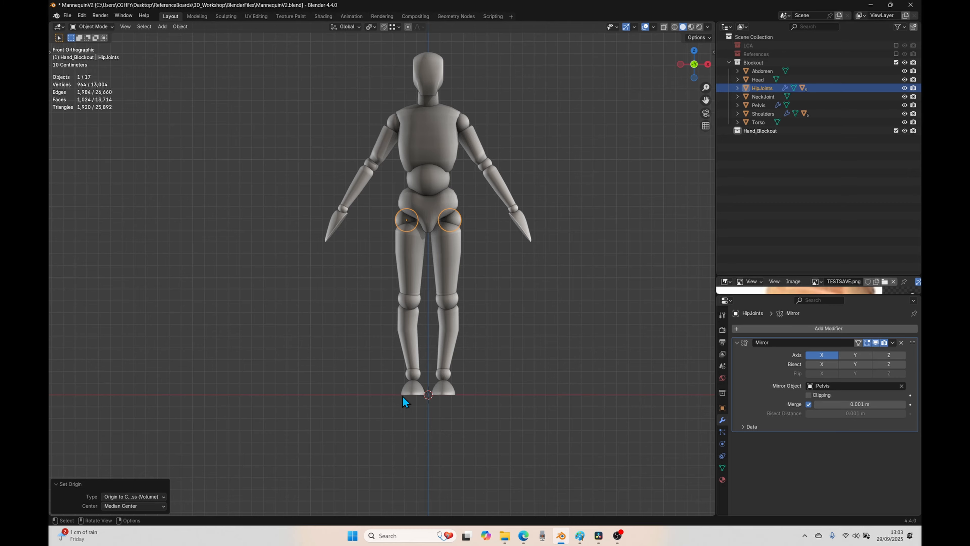
Step: Parent the hip joints to the pelvis using Object (Keep Transform)
click(411, 392)
click(407, 223)
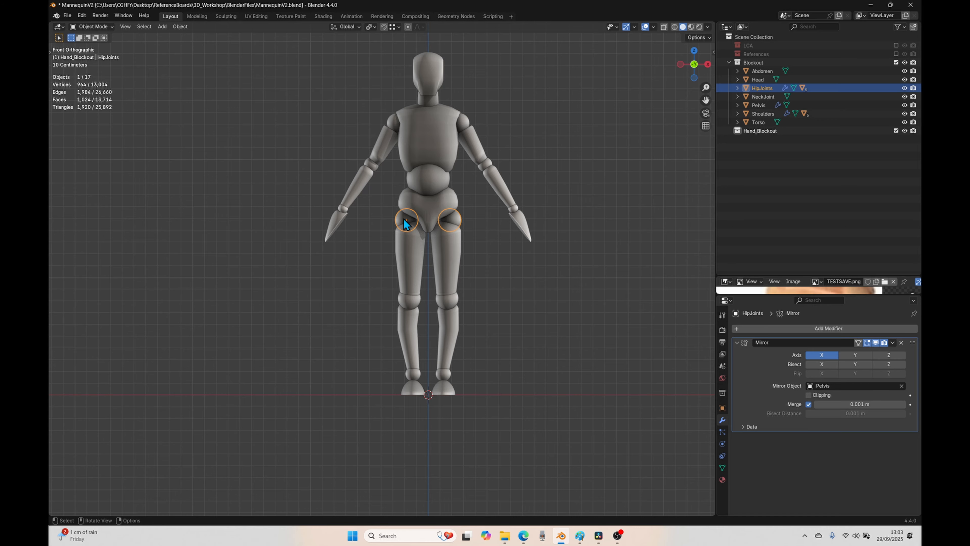
shift+click(426, 206)
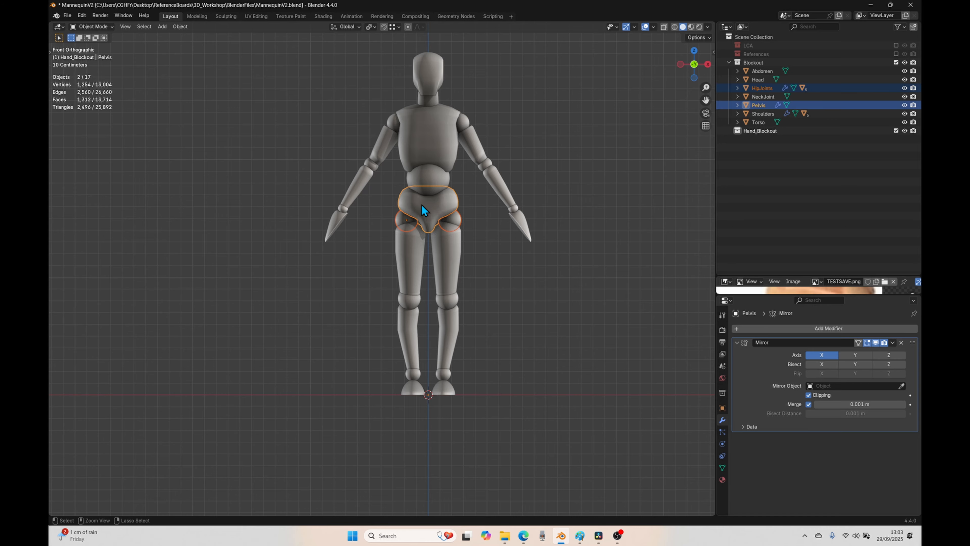
key(ctrl+p)
click(391, 205)
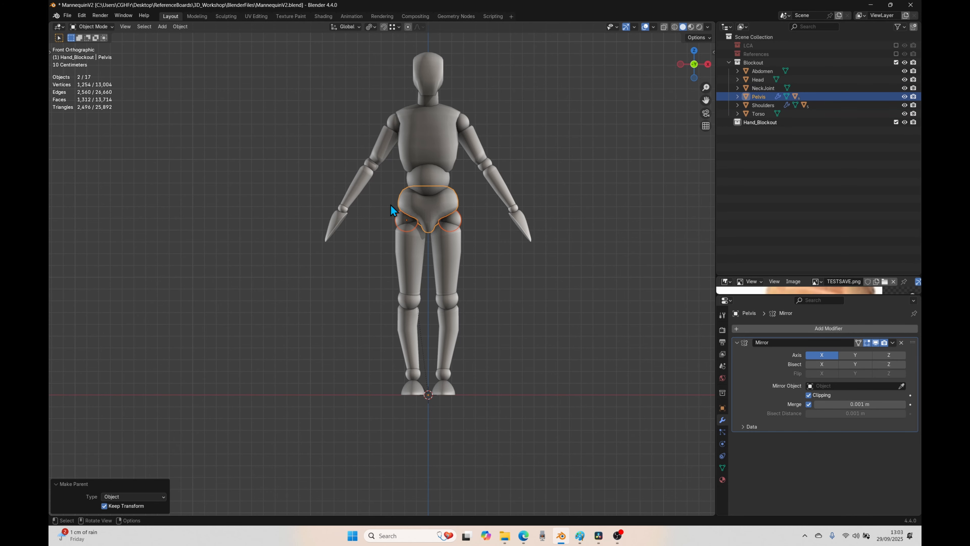
Step: Test-move the pelvis with the hip joints and test-rotate the hip joints alone to check the leg hierarchy, cancelling each transform
key(g)
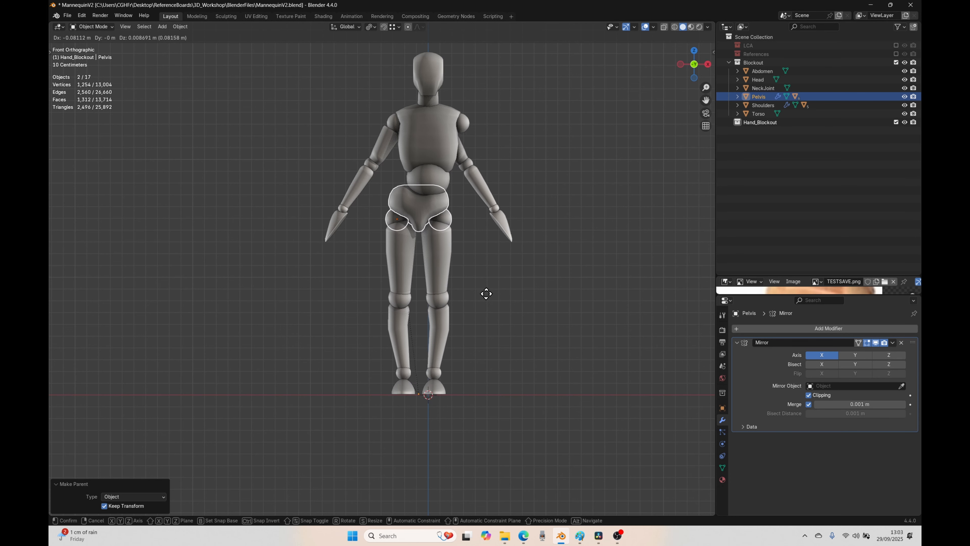
right_click(498, 251)
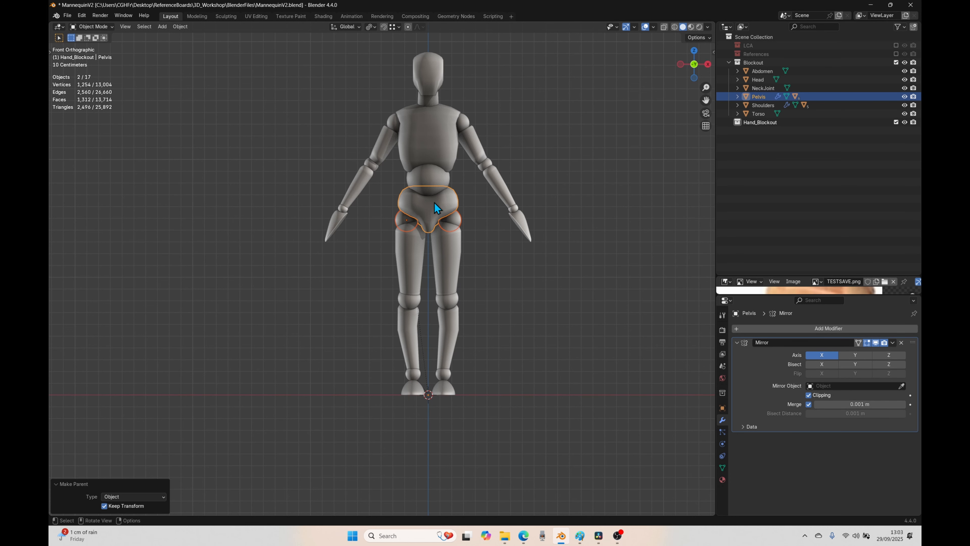
key(g)
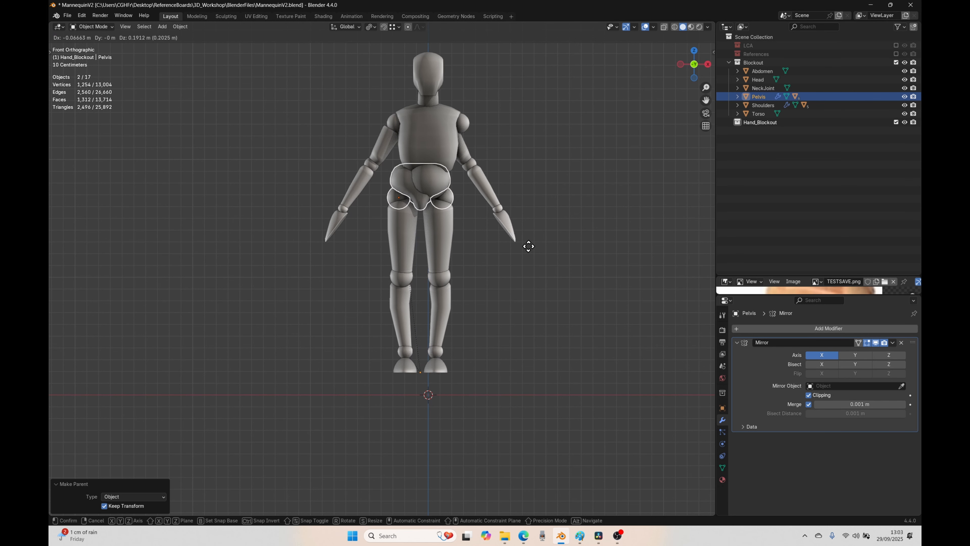
right_click(544, 278)
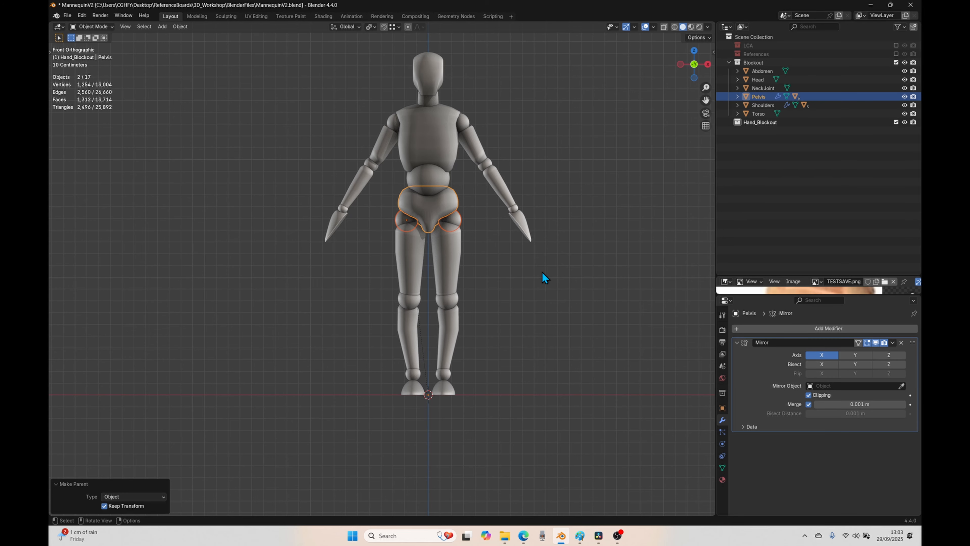
click(404, 221)
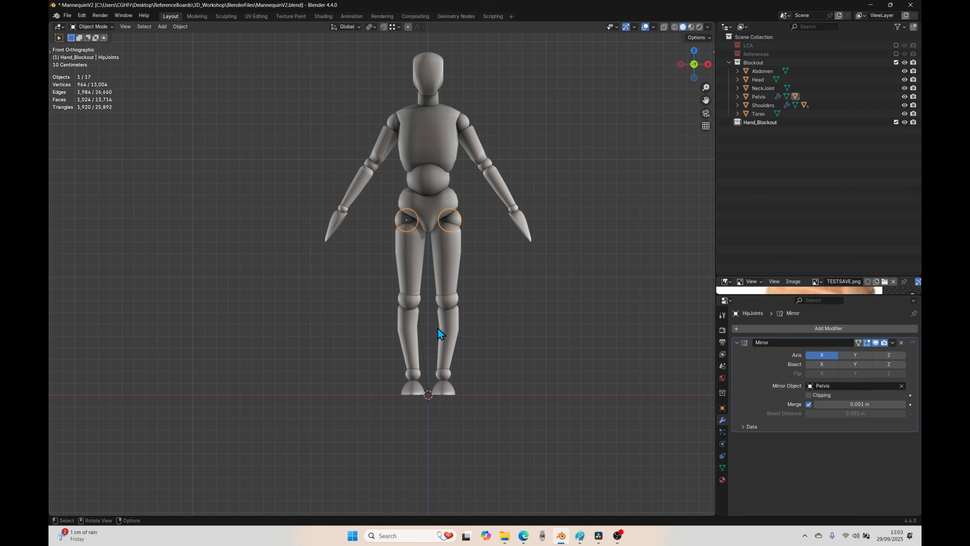
key(r)
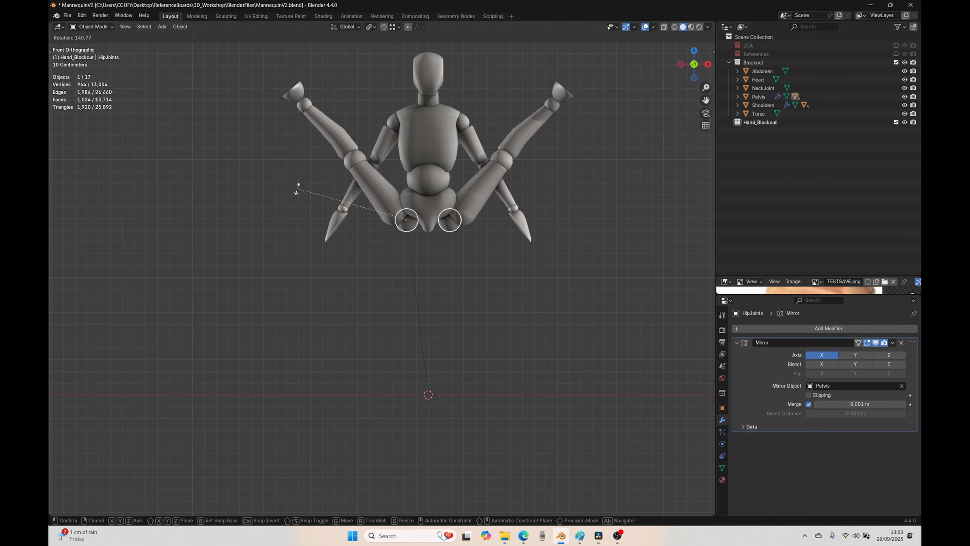
key(Escape)
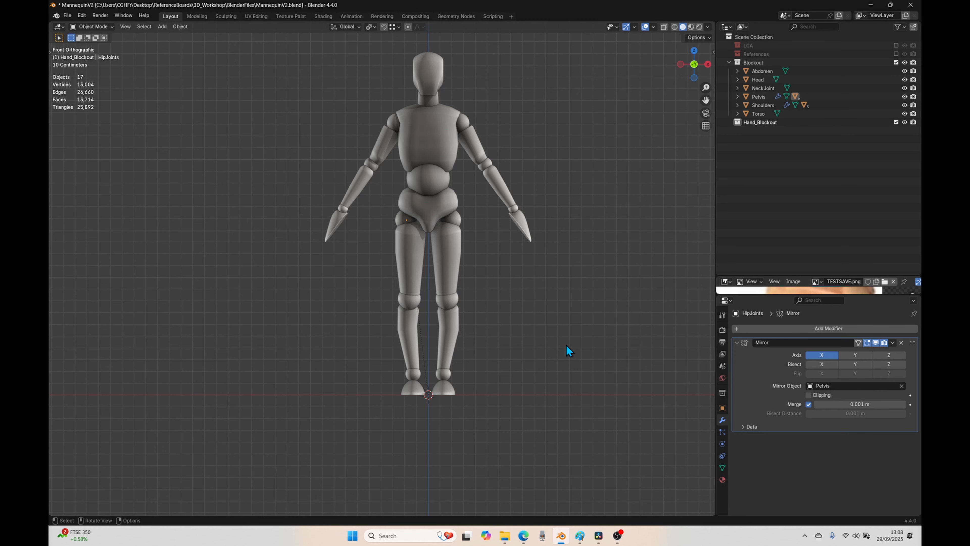
Step: Parent the feet to the ankle joints using Object (Keep Transform)
click(410, 392)
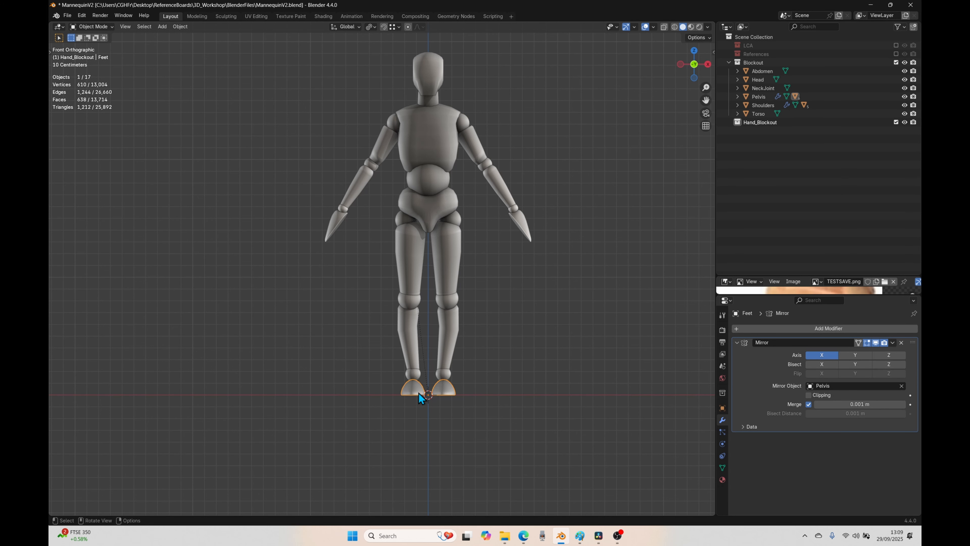
shift+click(414, 377)
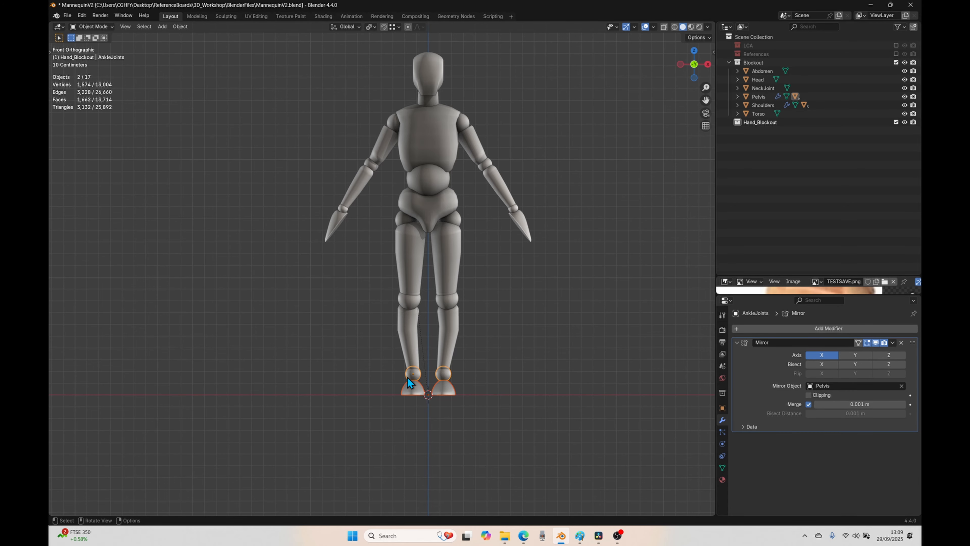
key(ctrl+p)
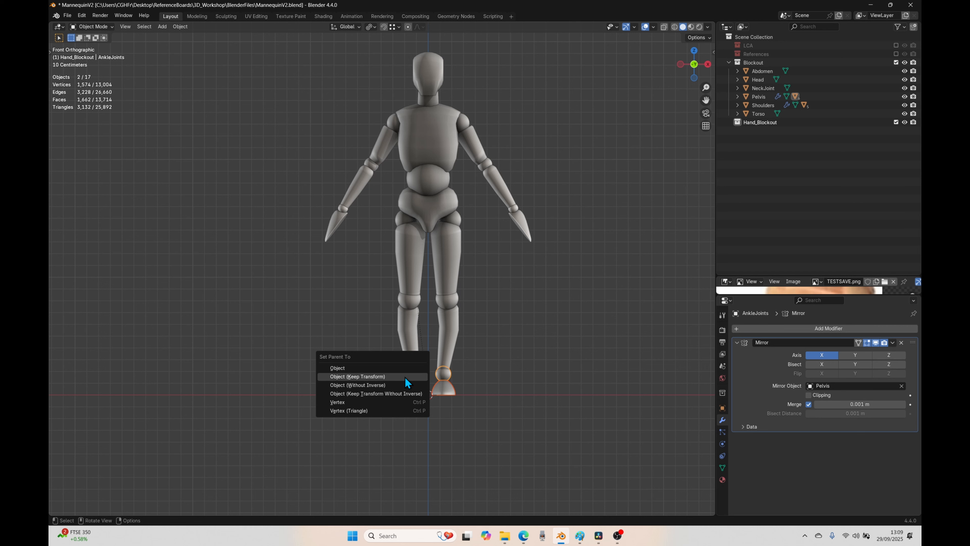
click(407, 377)
Step: Parent the ankle joints to the lower legs using Object (Keep Transform) and clear the selection
click(414, 374)
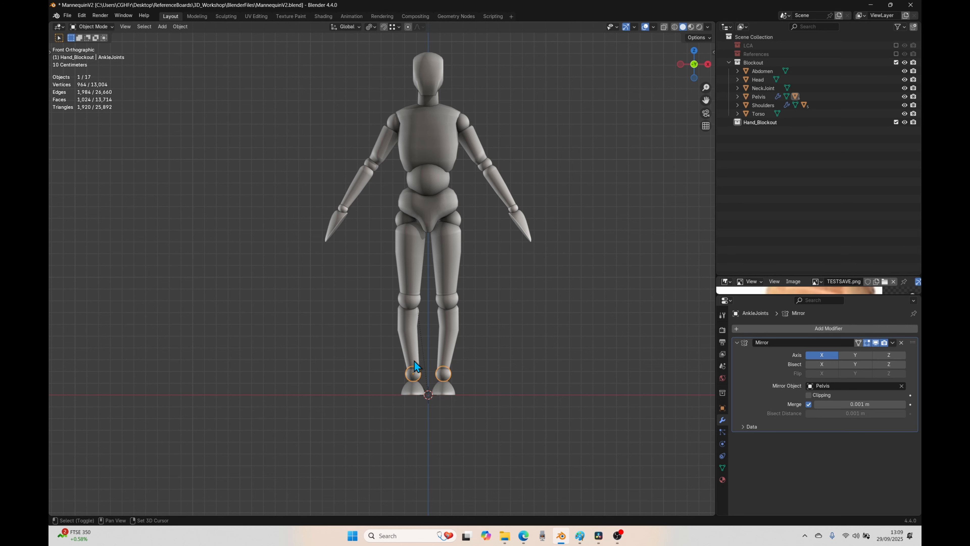
shift+click(414, 361)
click(375, 386)
click(414, 373)
shift+click(413, 360)
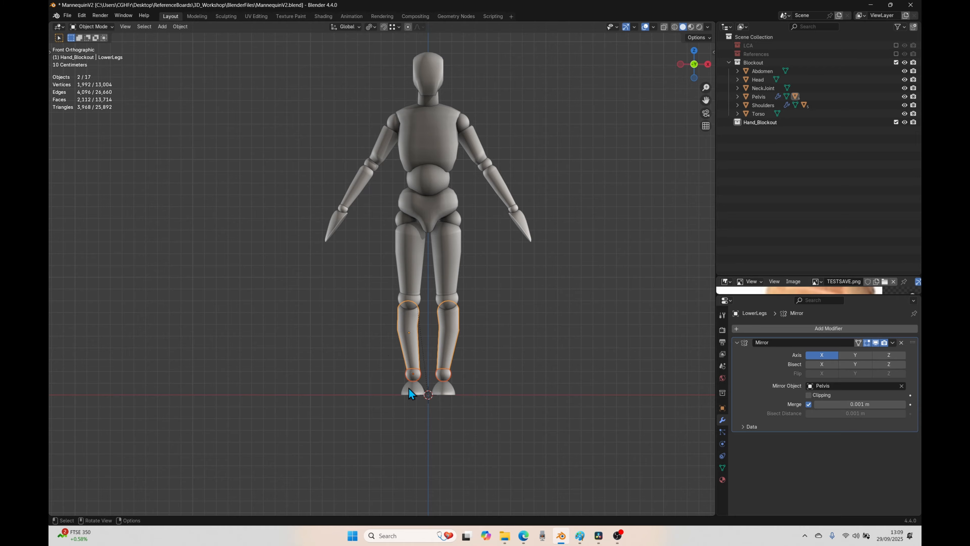
key(ctrl+p)
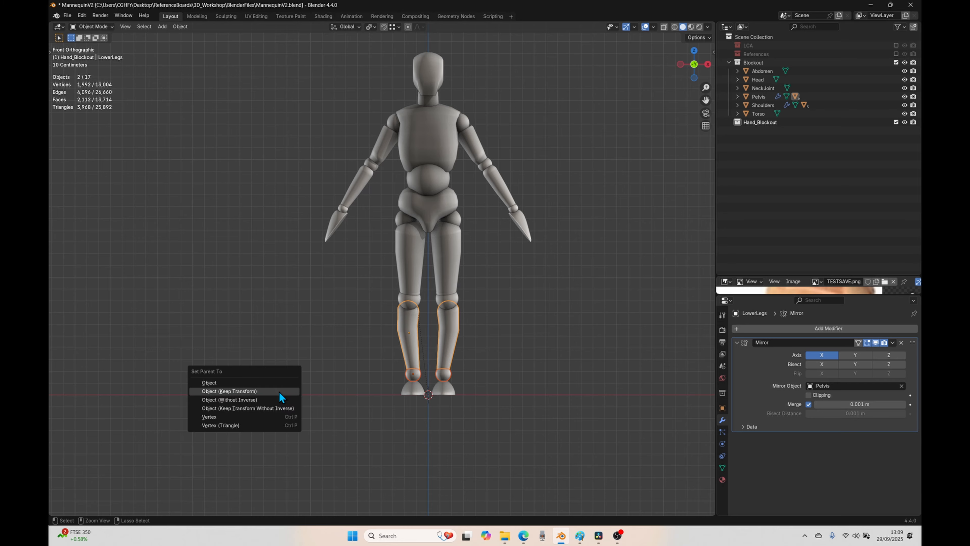
click(279, 391)
click(314, 356)
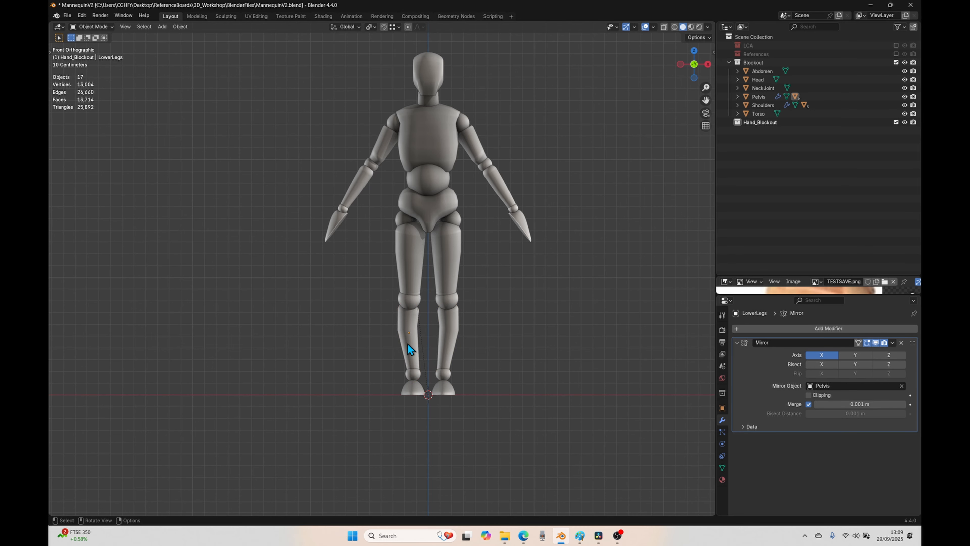
Step: Parent the lower legs to the knee joints using Object (Keep Transform)
click(408, 345)
shift+click(403, 304)
key(ctrl+p)
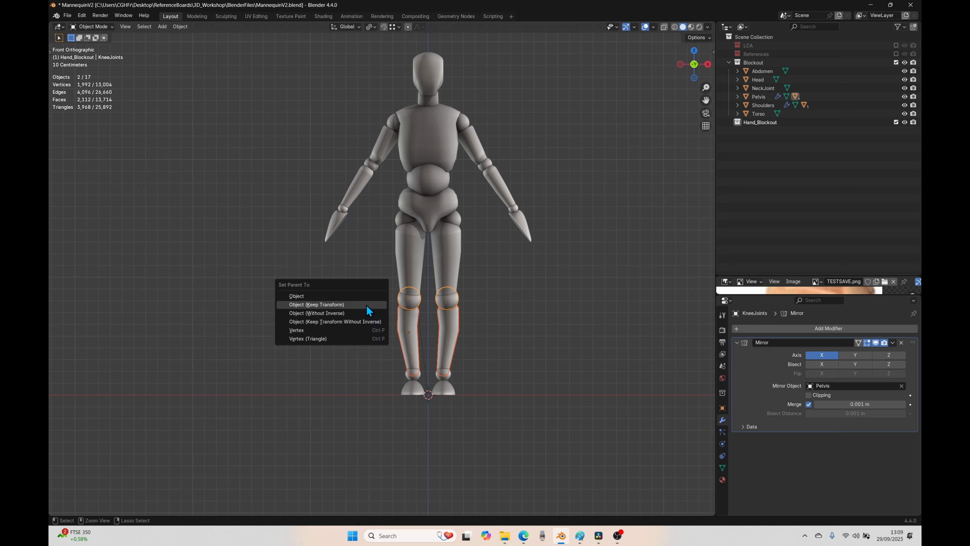
click(368, 310)
Step: Parent the knee joints to the upper legs using Object (Keep Transform)
click(398, 293)
click(407, 294)
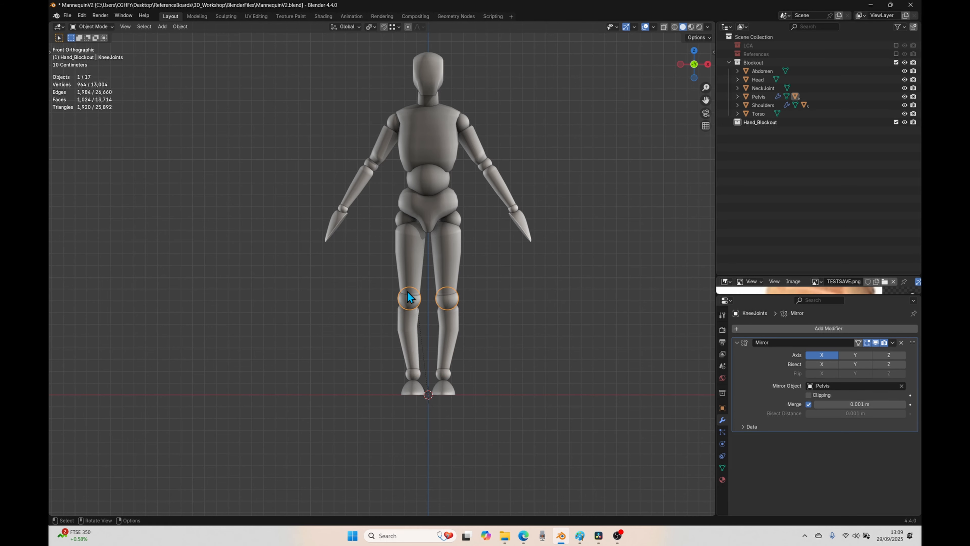
shift+click(408, 277)
key(ctrl+p)
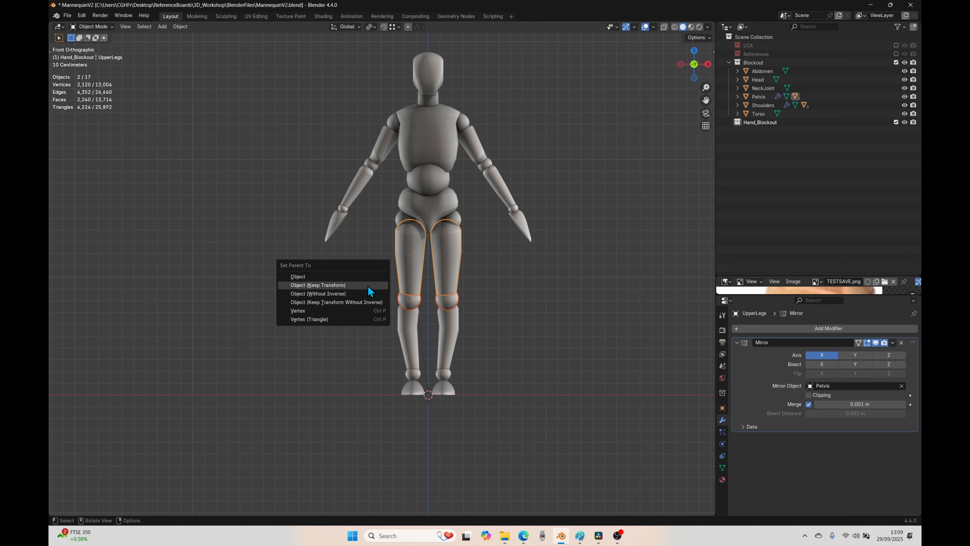
click(368, 286)
Step: Parent the upper legs to the hip joints using Object (Keep Transform) and clear the selection
click(405, 245)
shift+click(400, 221)
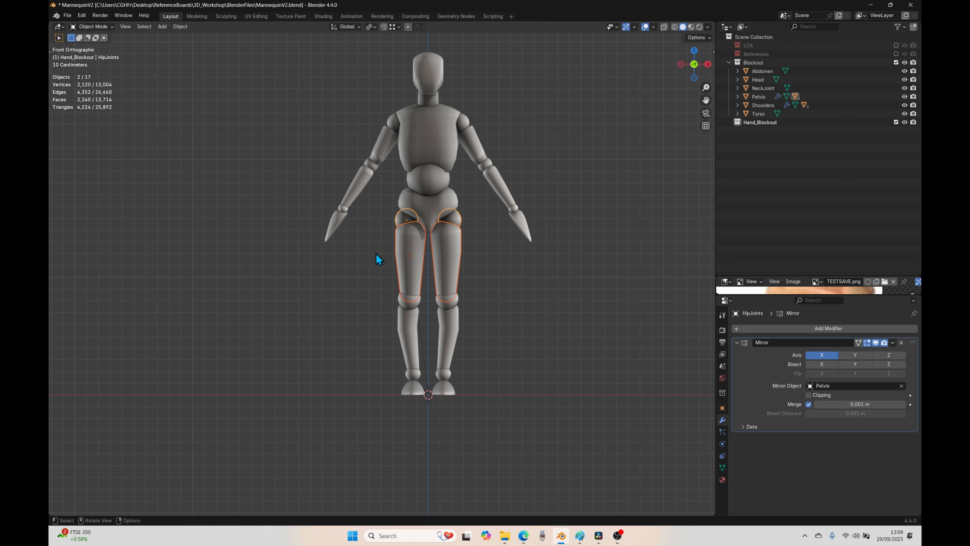
key(ctrl+p)
click(375, 254)
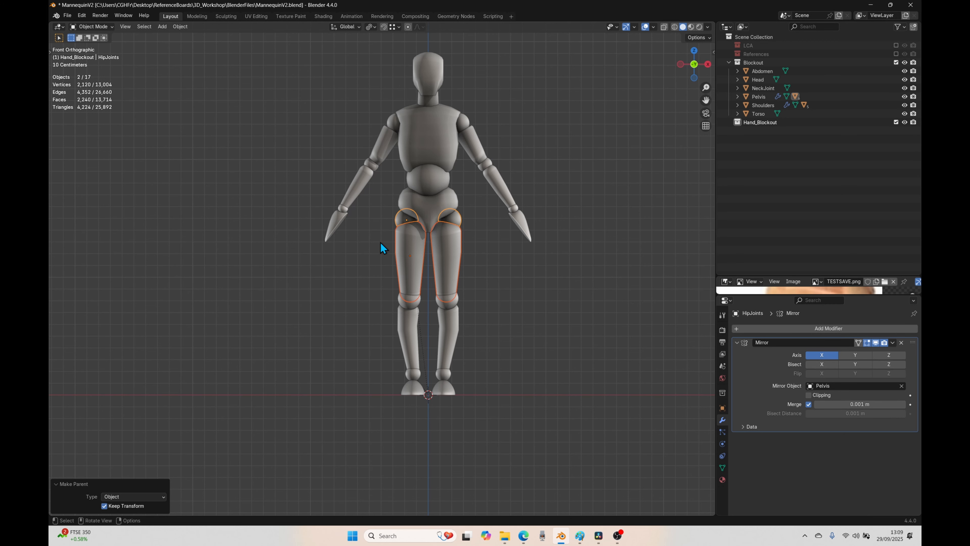
click(526, 287)
Step: Test-rotate the hip joints and the knee joints in front view, cancelling each rotation
click(402, 219)
key(r)
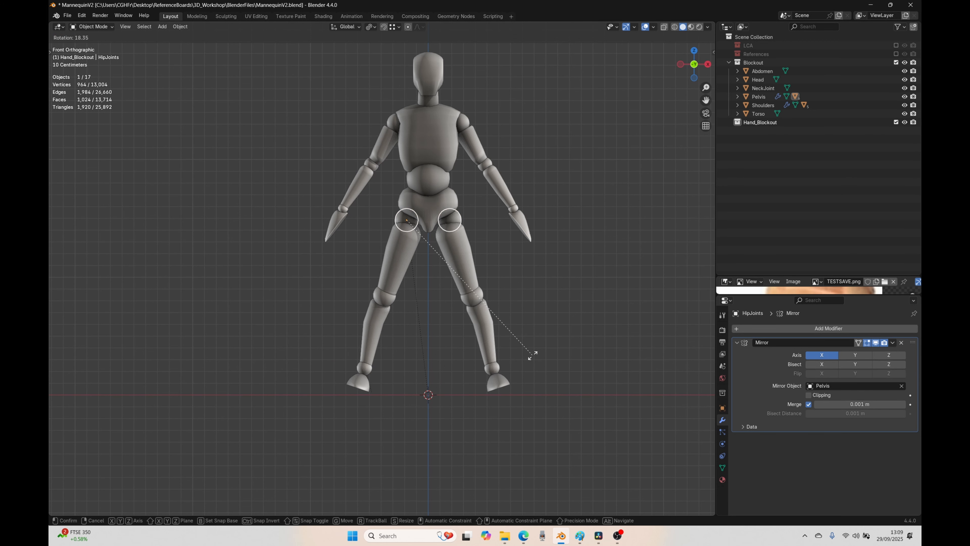
key(Escape)
click(422, 311)
key(r)
key(Escape)
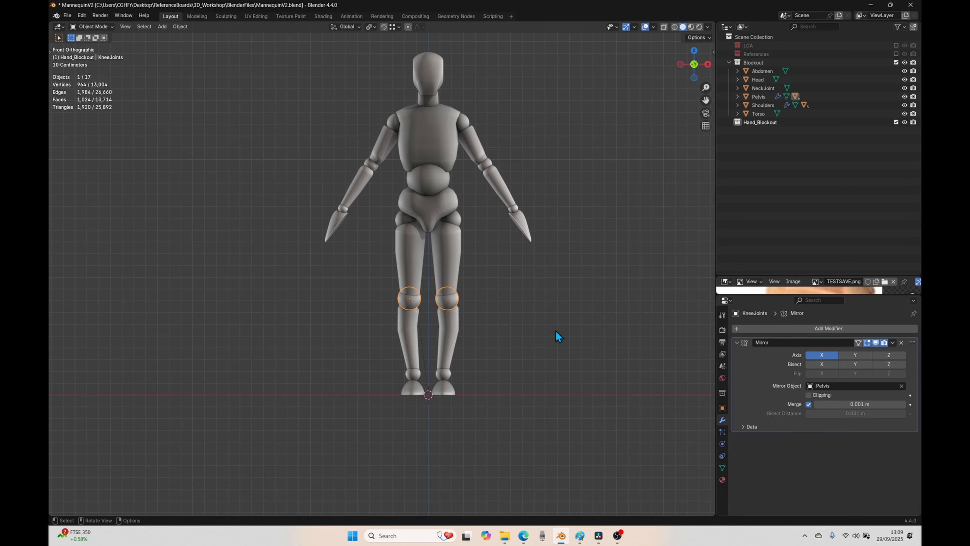
Step: Test-rotate the knee joints and the ankle joints in the right side view without keeping the rotations
key(KP_3)
key(r)
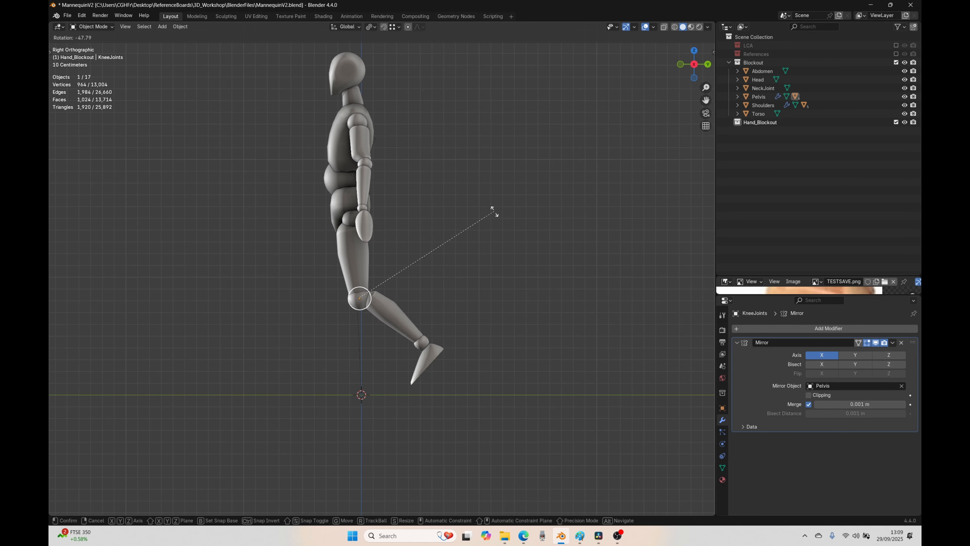
key(Escape)
click(379, 375)
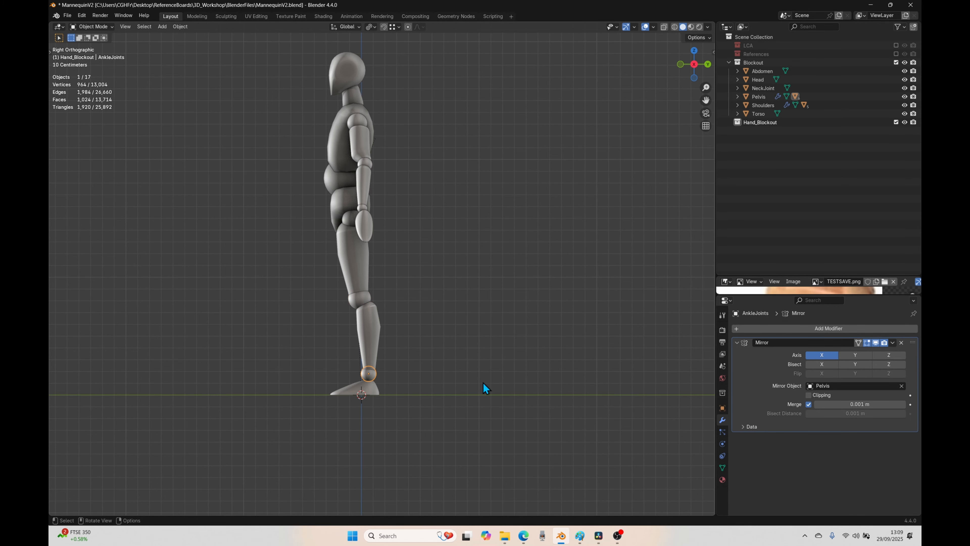
key(r)
key(Escape)
key(r)
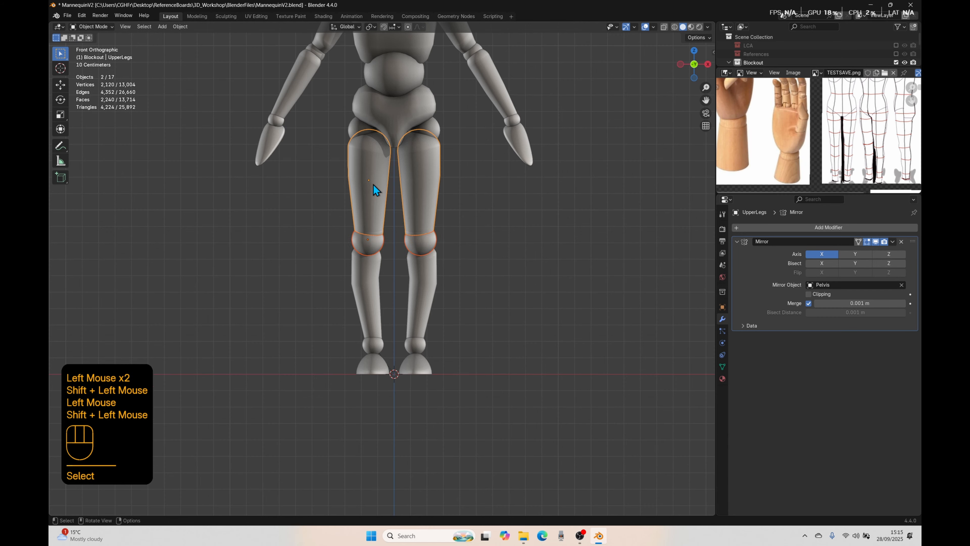
Step: Select the upper legs together with the hip joints, and clear the selection with the whole mannequin in view
click(374, 185)
shift+click(363, 130)
scroll(373, 217, down, 2)
shift+middle_drag(450, 225, 433, 227)
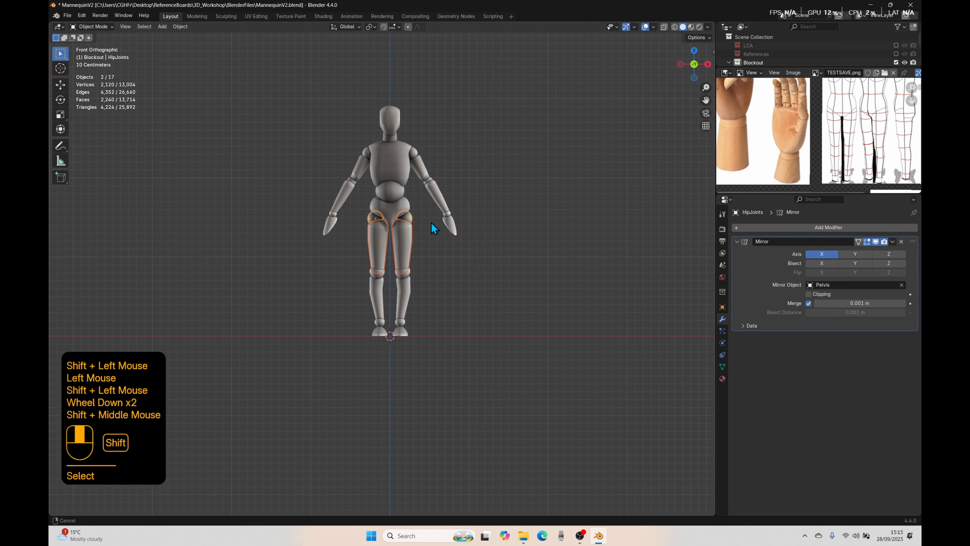
click(423, 279)
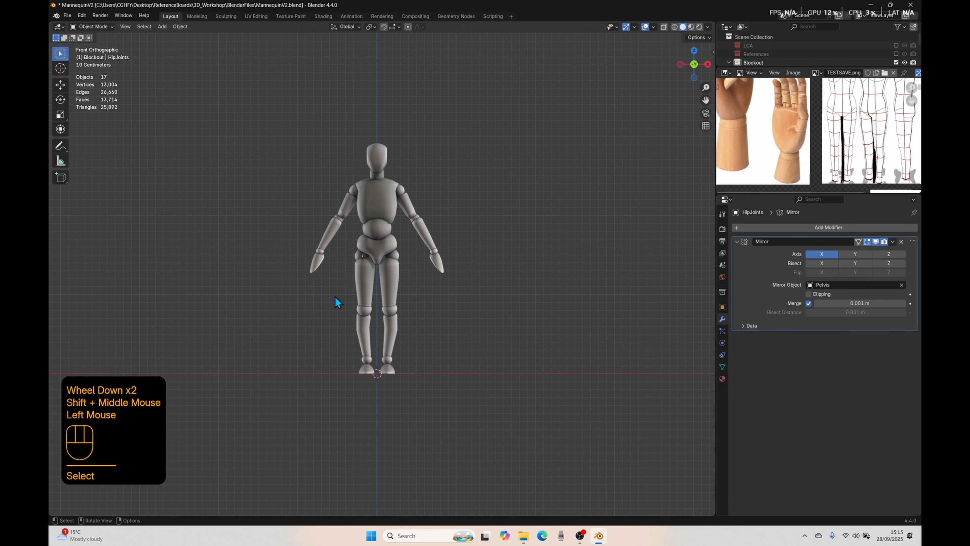
click(359, 260)
scroll(359, 260, up, 3)
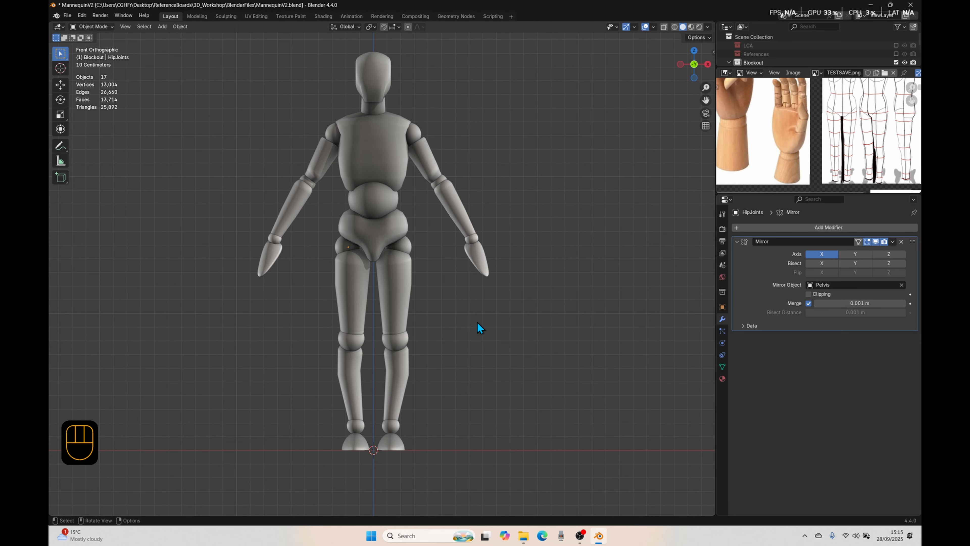
Step: Rotate the shoulders 59.7° in front view to raise both arms sideways
click(334, 140)
key(r)
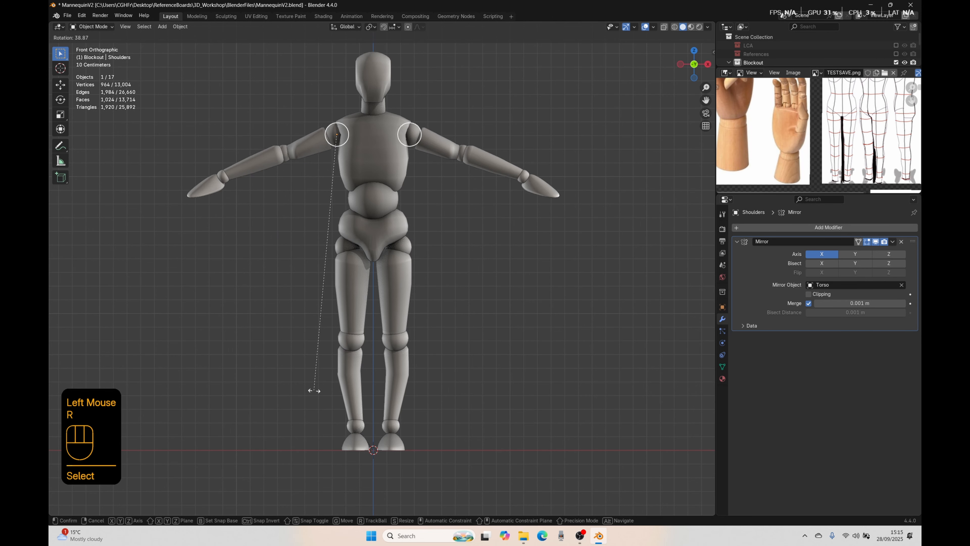
click(245, 324)
middle_drag(246, 324, 306, 155)
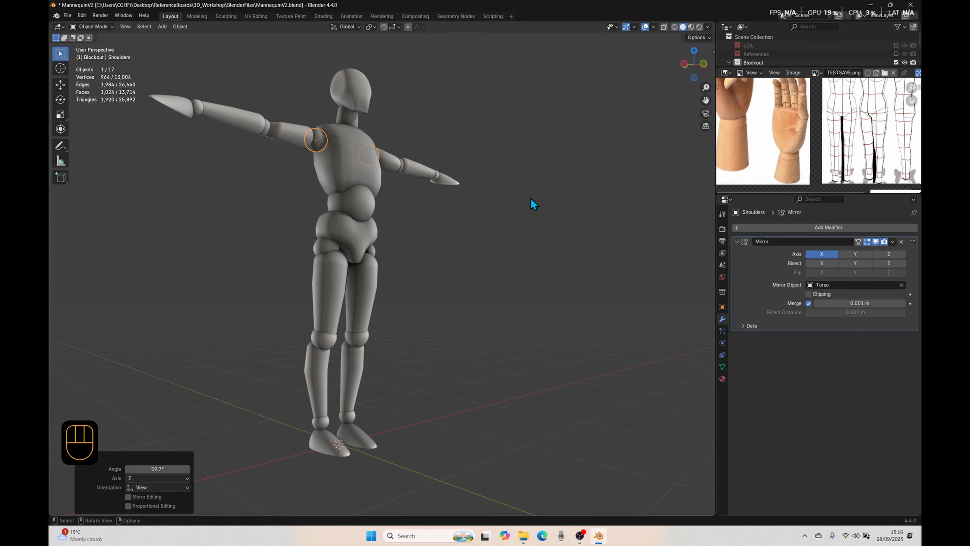
Step: Rotate the elbow joints 92.1° in the view plane to bend both forearms upward
click(265, 134)
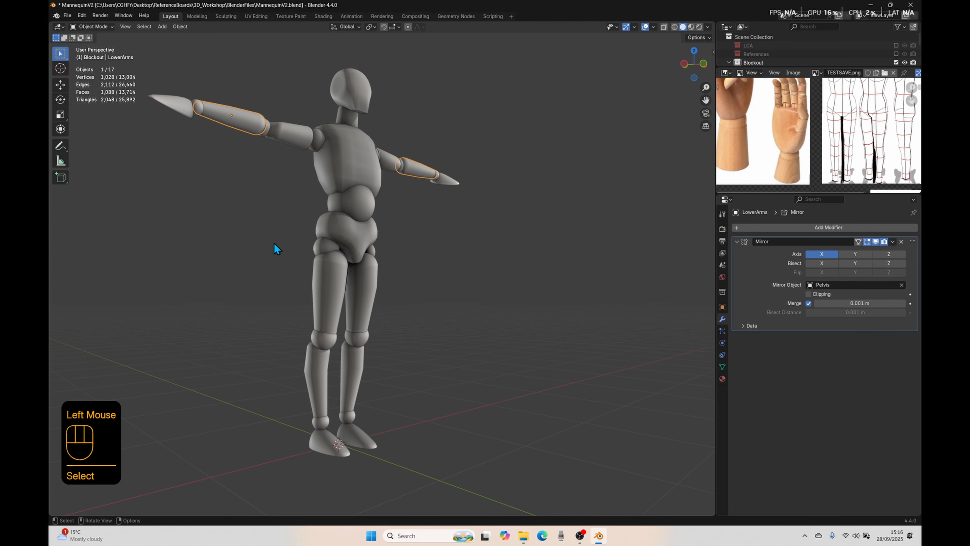
double_click(266, 132)
key(r)
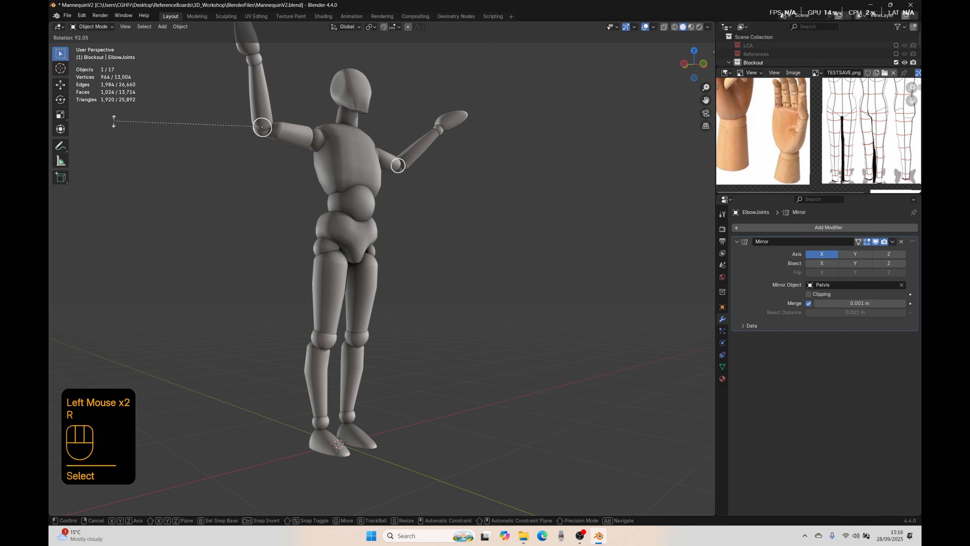
click(114, 115)
middle_drag(114, 114, 360, 299)
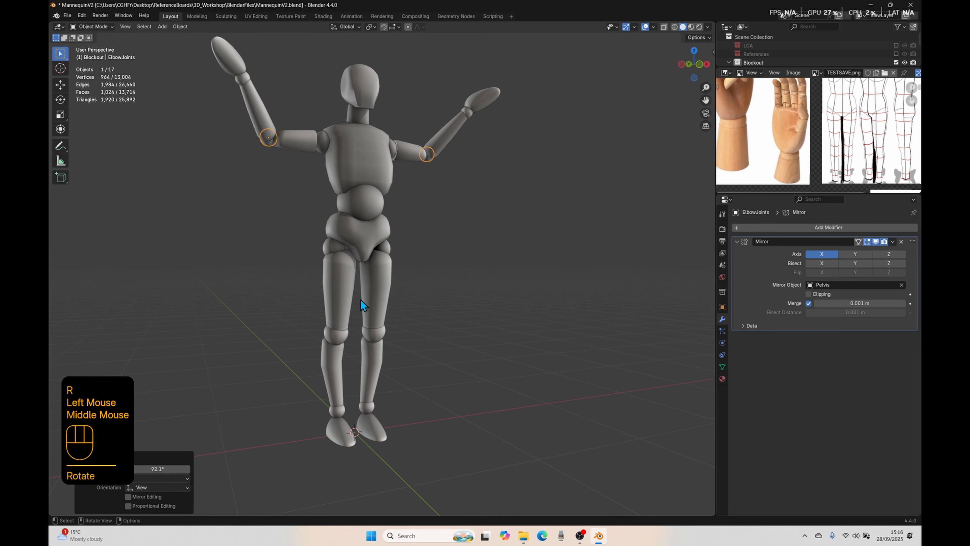
Step: Undo the elbow and shoulder test rotations and deselect everything
key(ctrl+z)
key(ctrl+z)
key(ctrl+z)
key(ctrl+z)
click(427, 353)
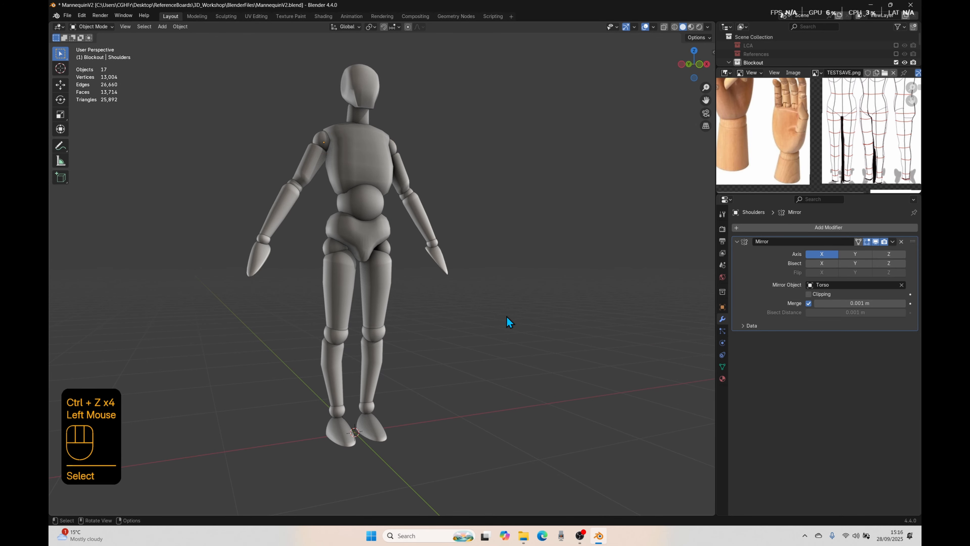
scroll(481, 300, down, 3)
mouse_move(480, 300)
middle_down()
mouse_move(507, 336)
mouse_move(452, 338)
mouse_move(479, 299)
middle_up()
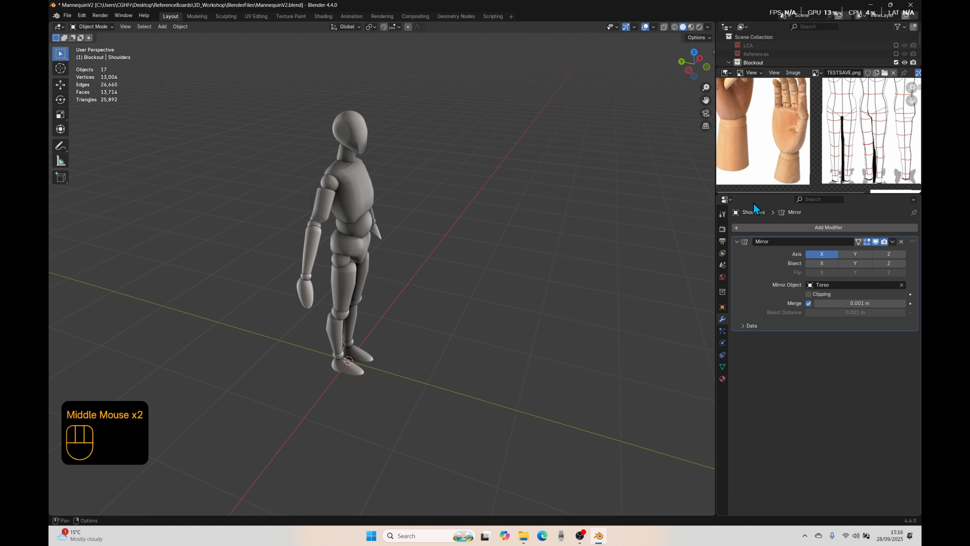
Step: Enlarge the Outliner area and shrink the reference image area so the full Blockout collection fits
drag(751, 191, 738, 290)
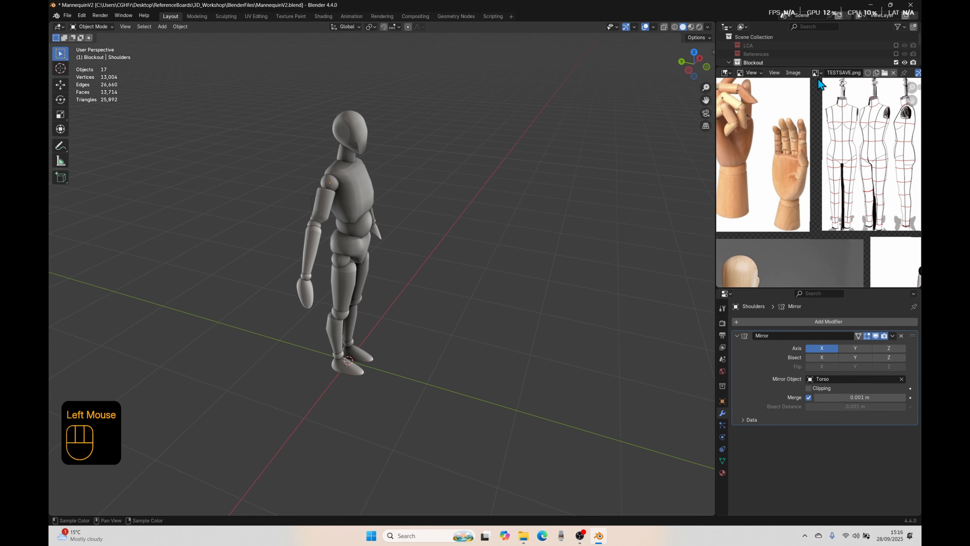
drag(798, 67, 799, 133)
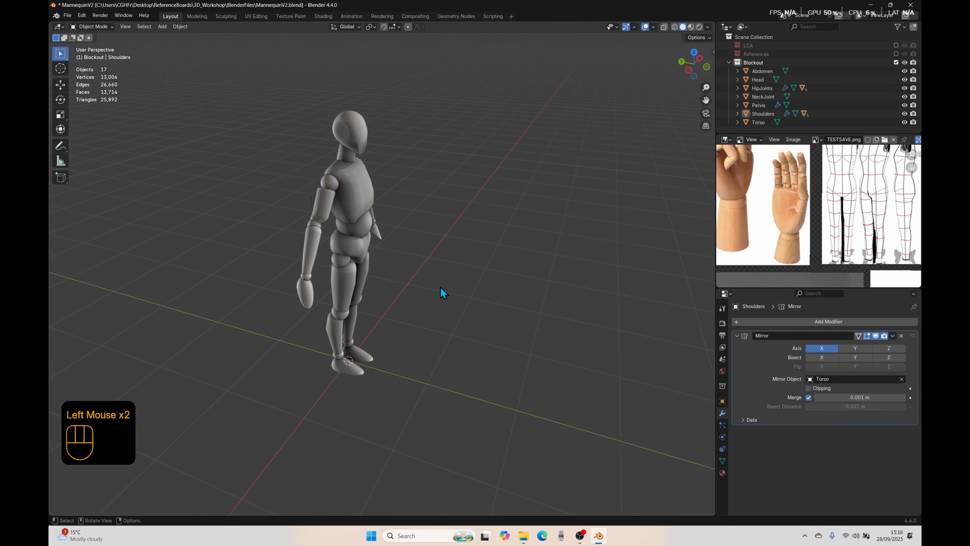
shift+middle_drag(444, 292, 431, 369)
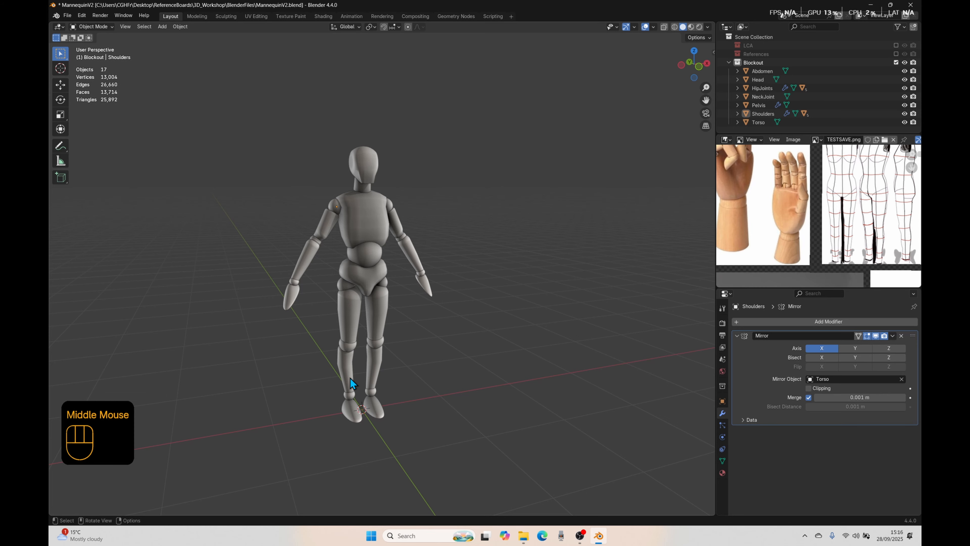
click(303, 293)
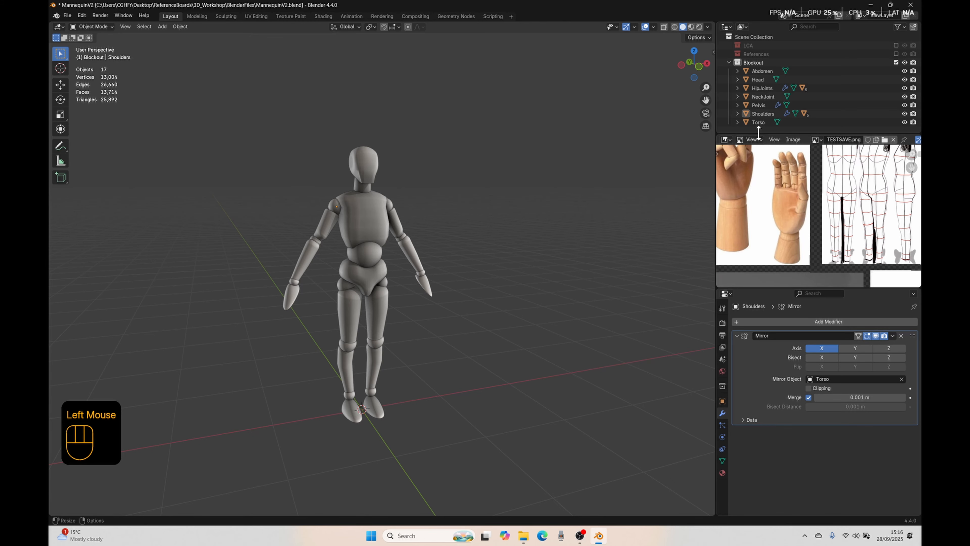
drag(758, 133, 759, 240)
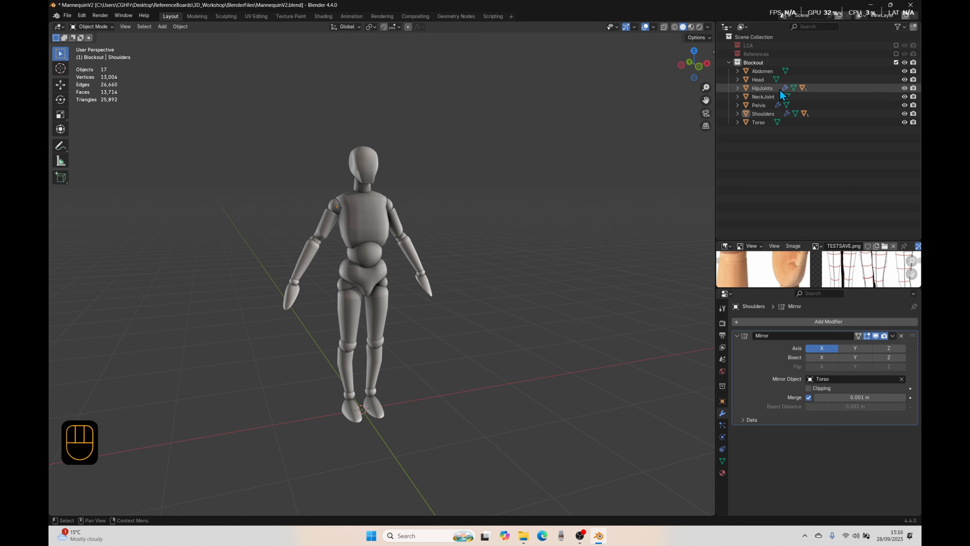
Step: Select the HipJoints and Shoulders objects in the Outliner and expand the Shoulders hierarchy to inspect its children
click(758, 89)
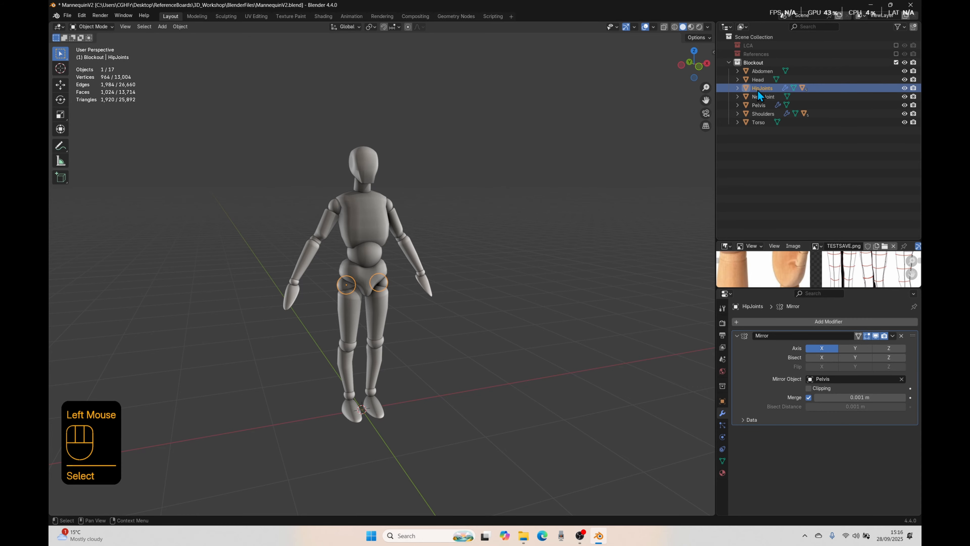
click(757, 114)
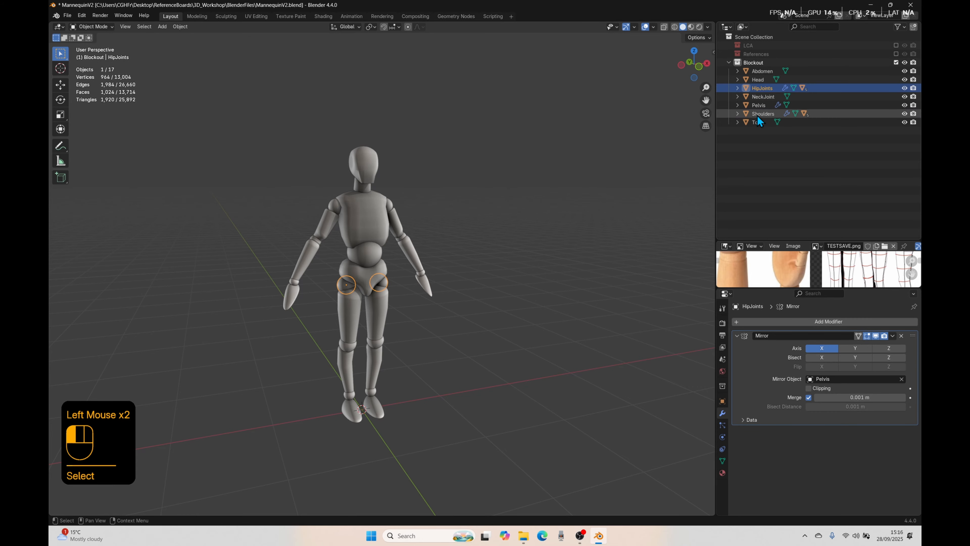
click(736, 114)
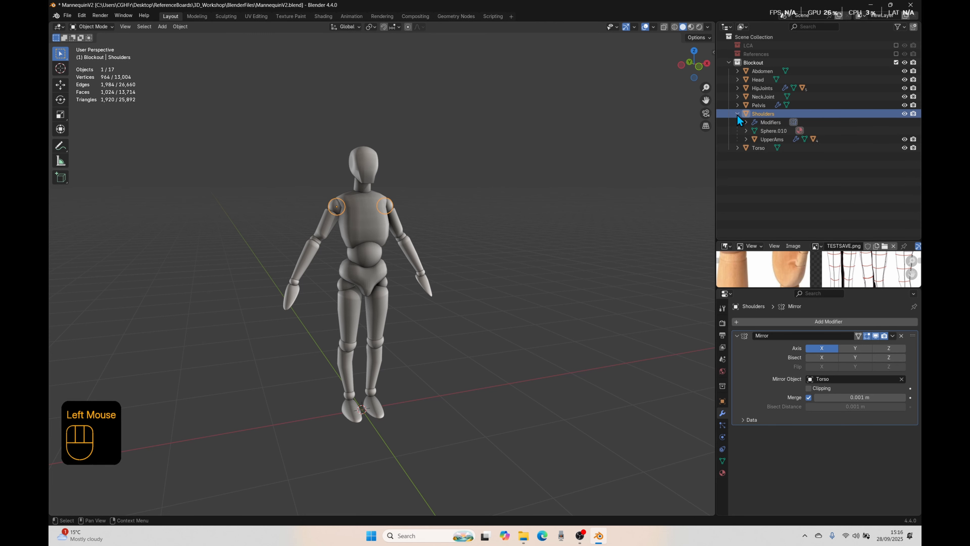
Step: Expand the UpperAms, ElbowJoints, LowerArms and Wristjoints branches in the Outliner to inspect the arm hierarchy down to the hands
click(764, 139)
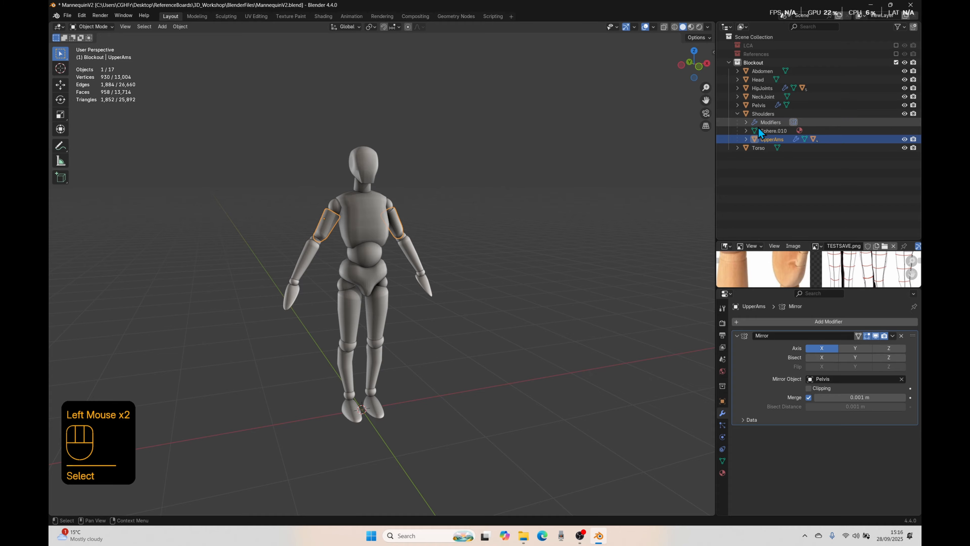
click(746, 139)
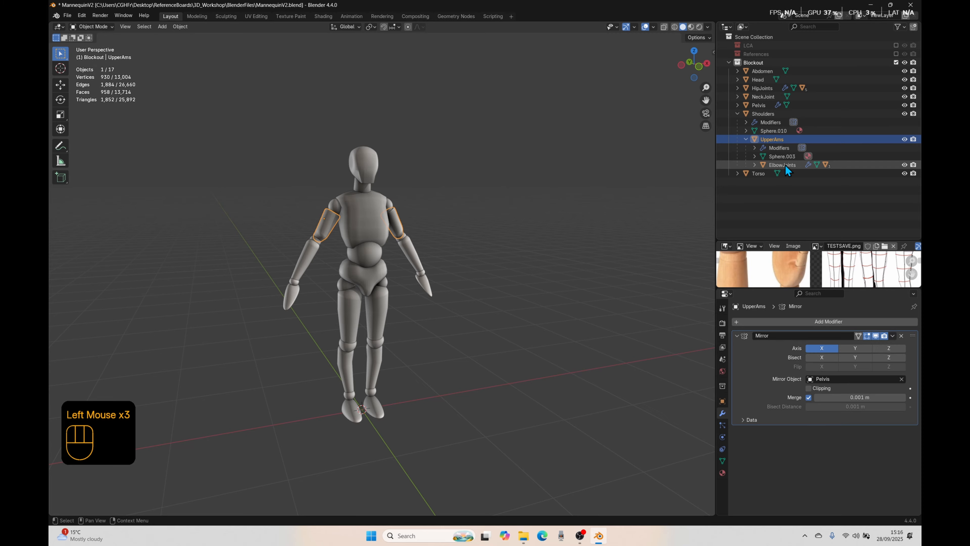
click(754, 165)
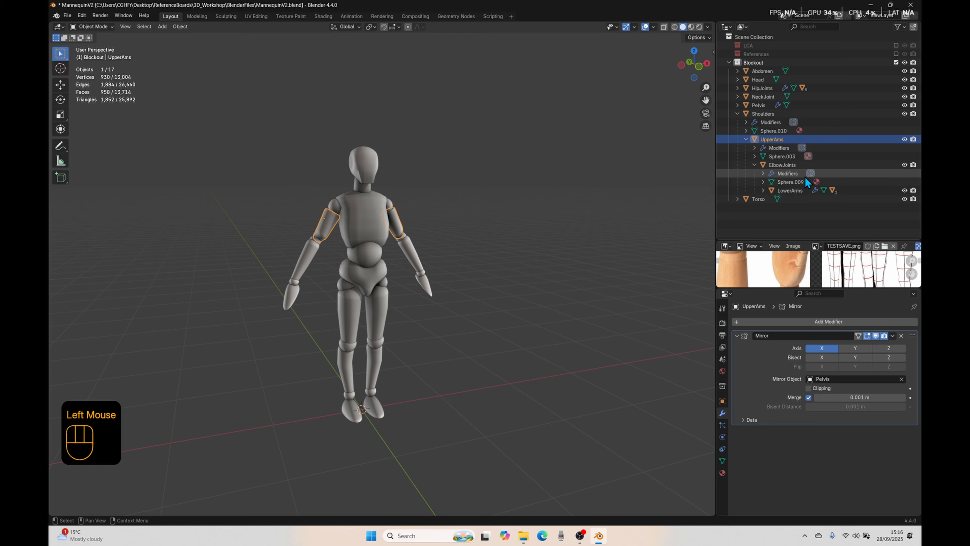
click(763, 190)
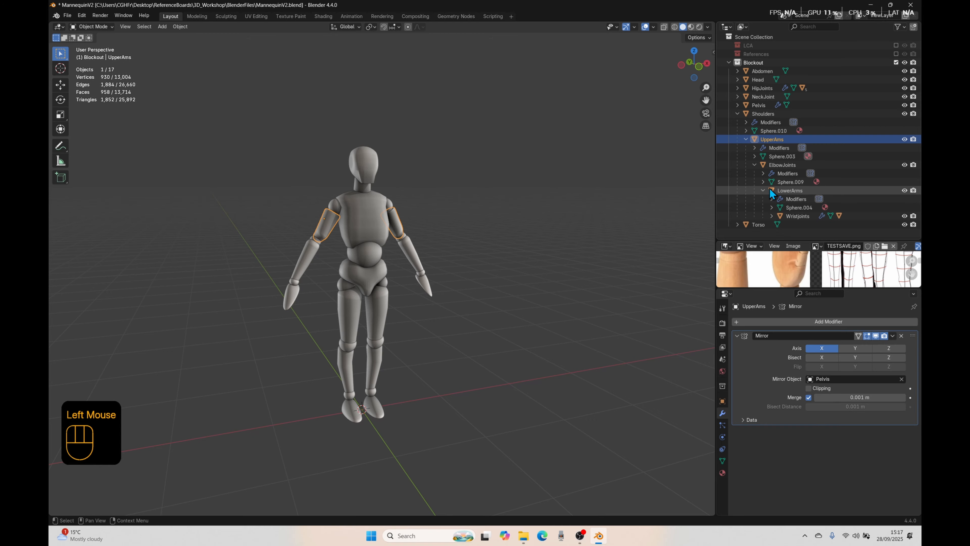
click(772, 215)
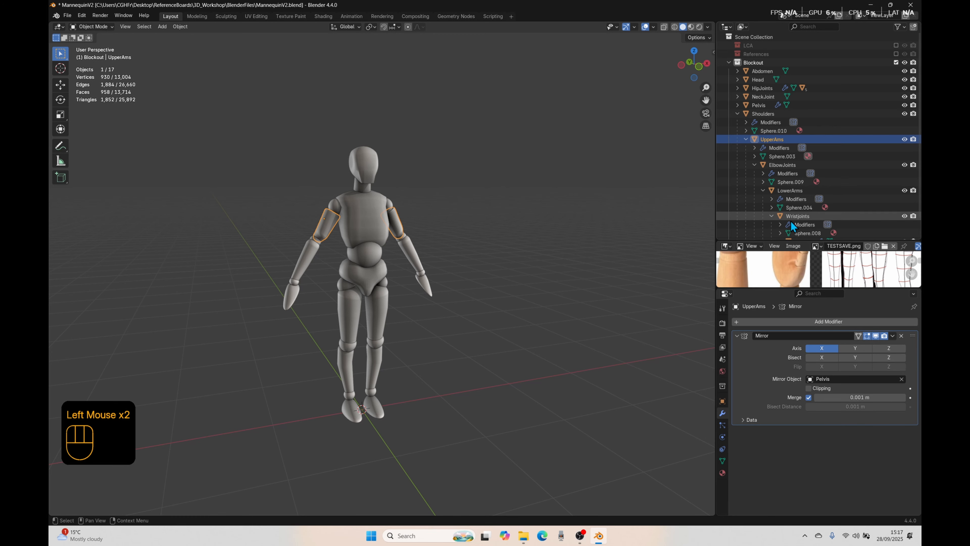
scroll(776, 218, down, 2)
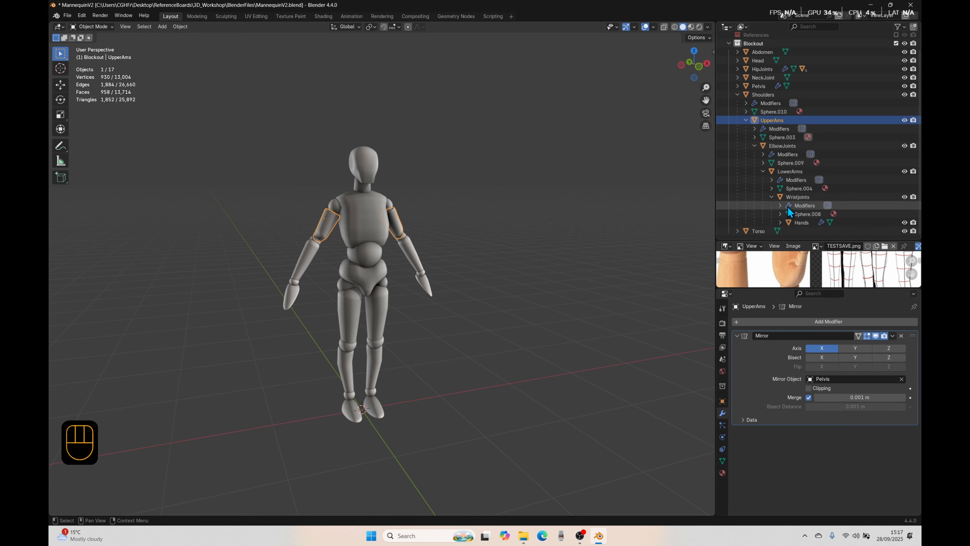
Step: Select the hands, wrist joints and lower arms in turn in the Outliner and try moving the lower arms
click(794, 219)
click(791, 200)
click(790, 168)
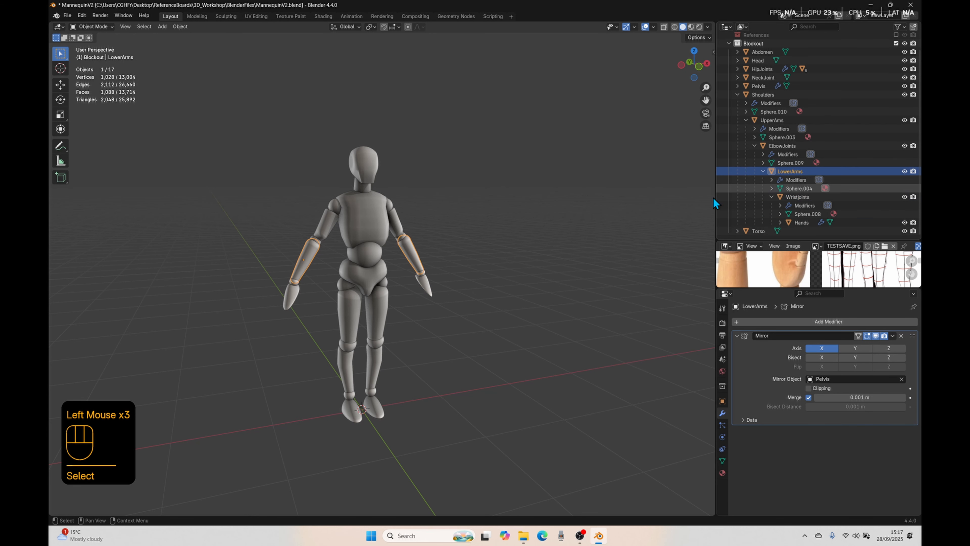
key(g)
right_click(268, 308)
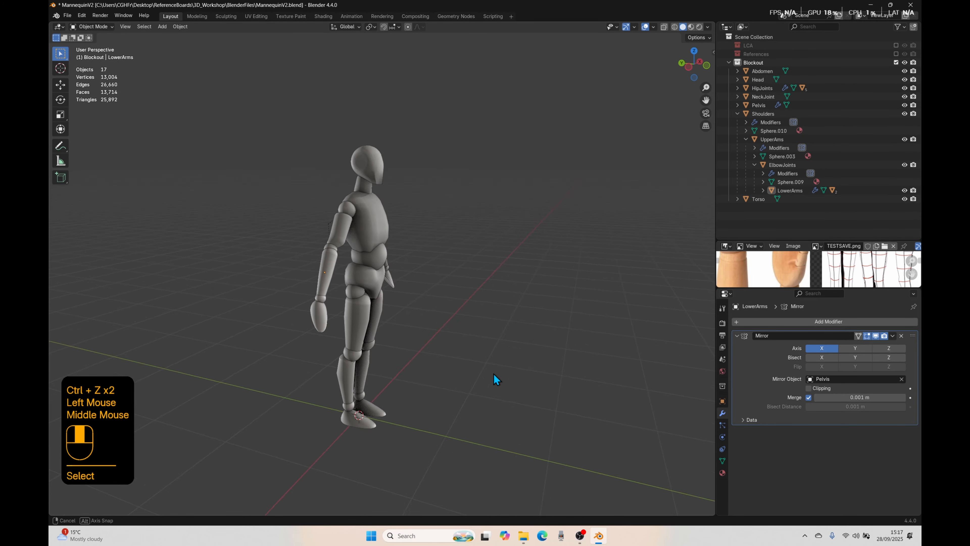
Step: Clear the selection, switch to the front orthographic view and select the mannequin's hands
middle_drag(493, 373, 424, 368)
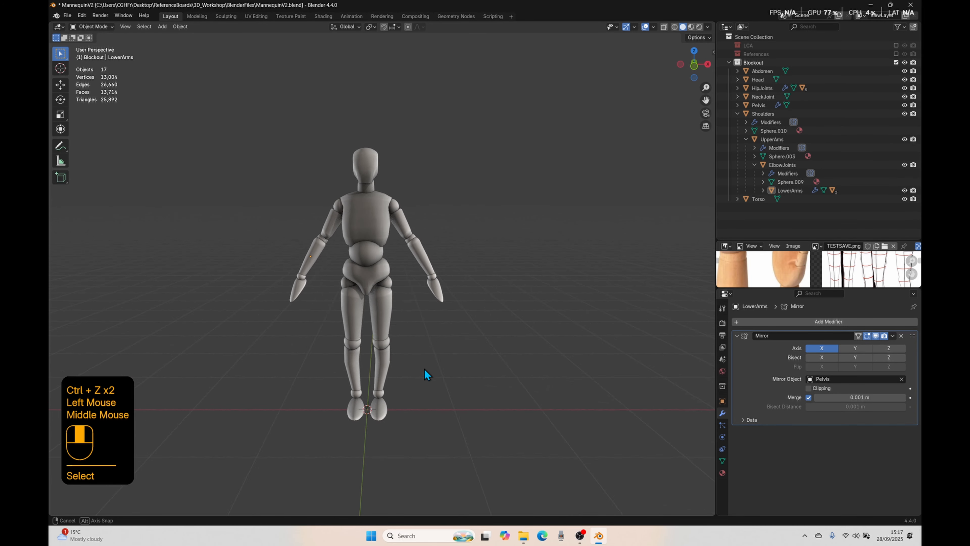
scroll(424, 370, down, 1)
key(KP_1)
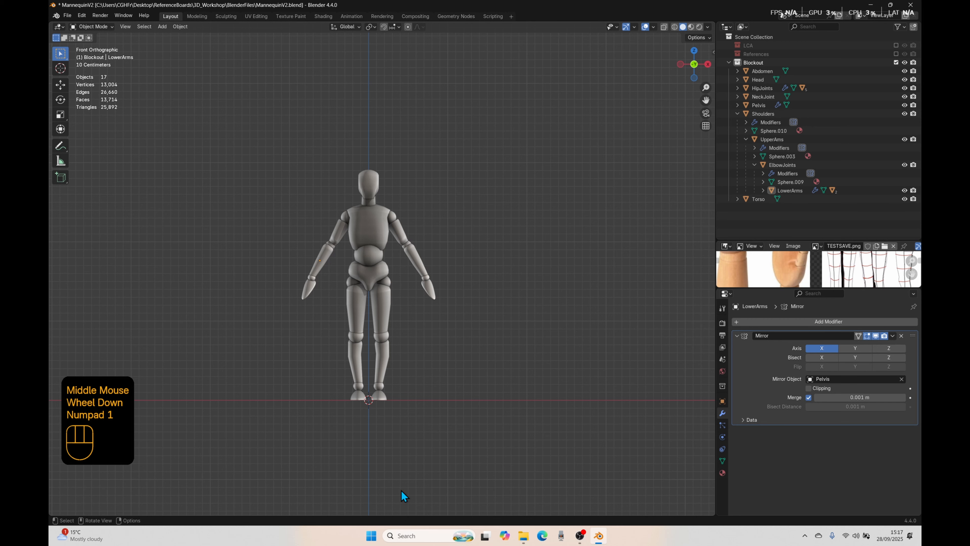
scroll(336, 332, up, 2)
click(285, 306)
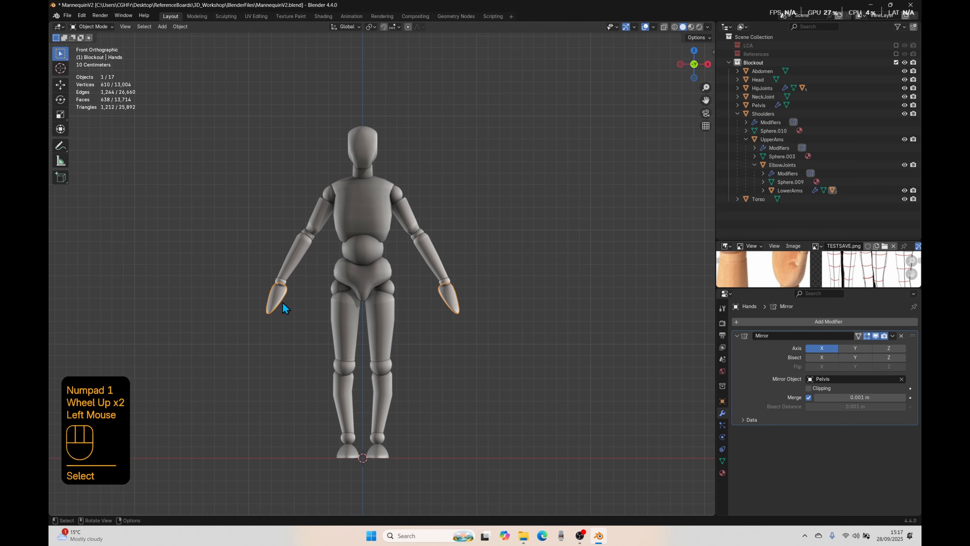
scroll(281, 302, down, 1)
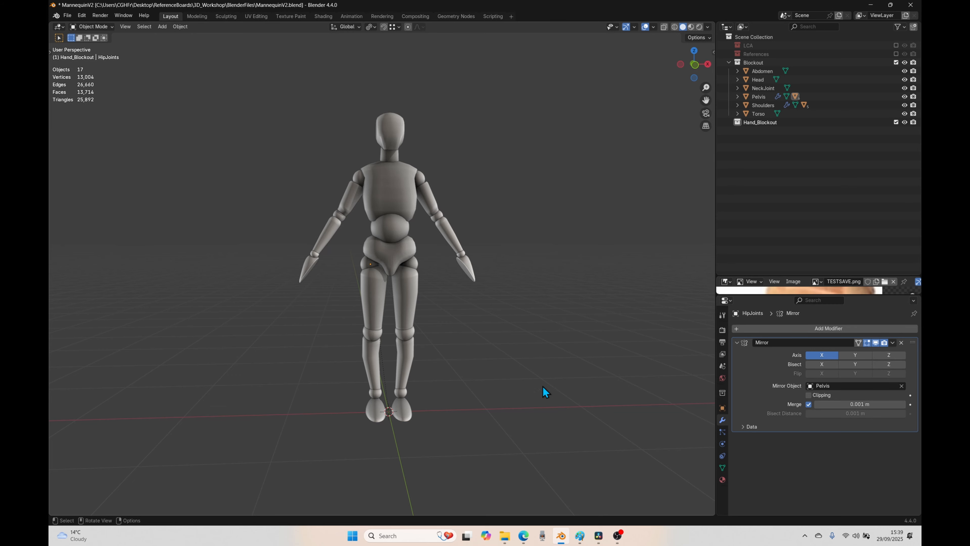
Step: Enlarge the reference image area and examine the wooden hand and mannequin references
middle_drag(543, 392, 523, 530)
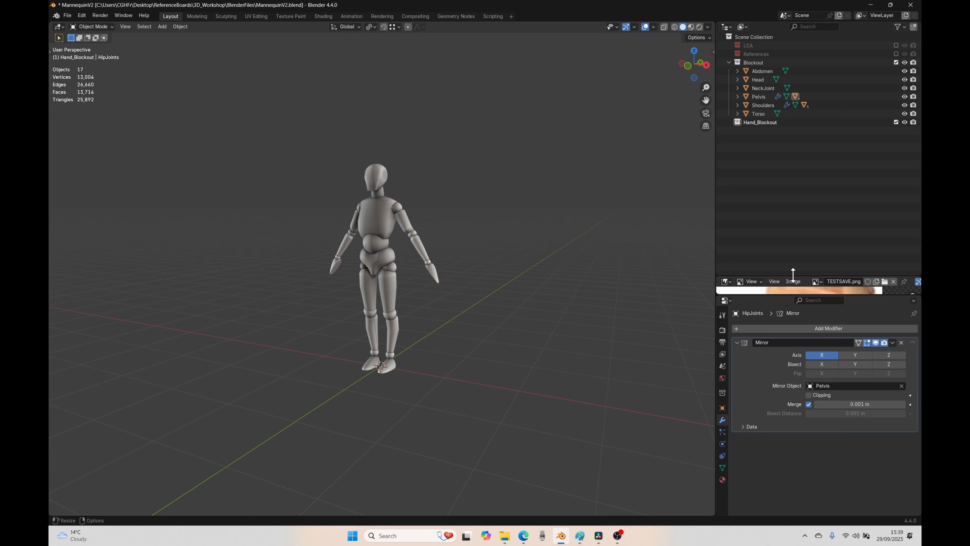
drag(793, 276, 807, 119)
scroll(799, 210, down, 5)
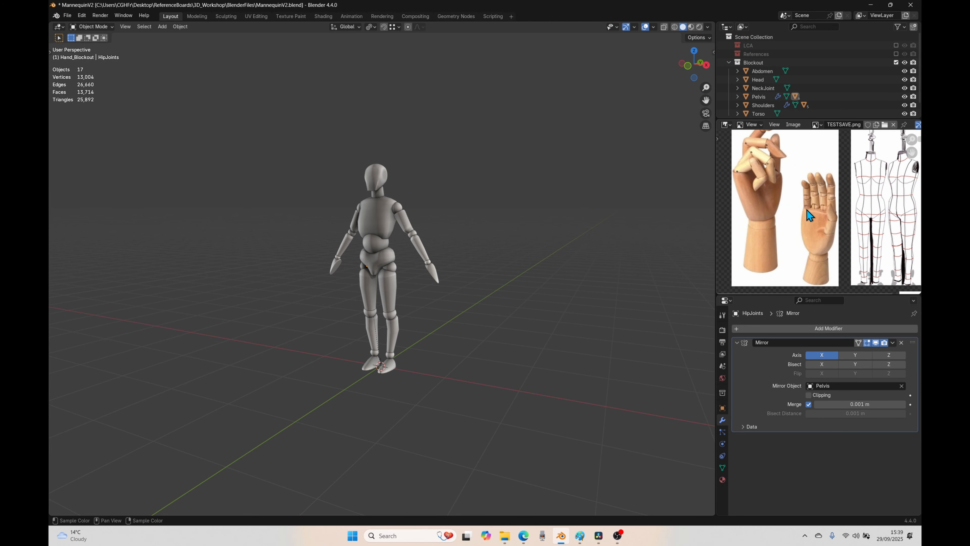
scroll(819, 216, down, 5)
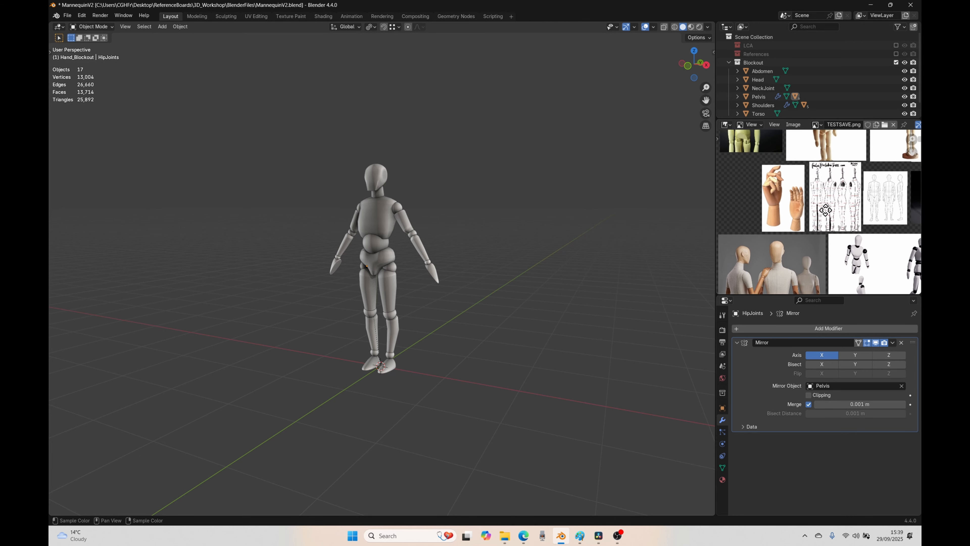
scroll(819, 199, up, 6)
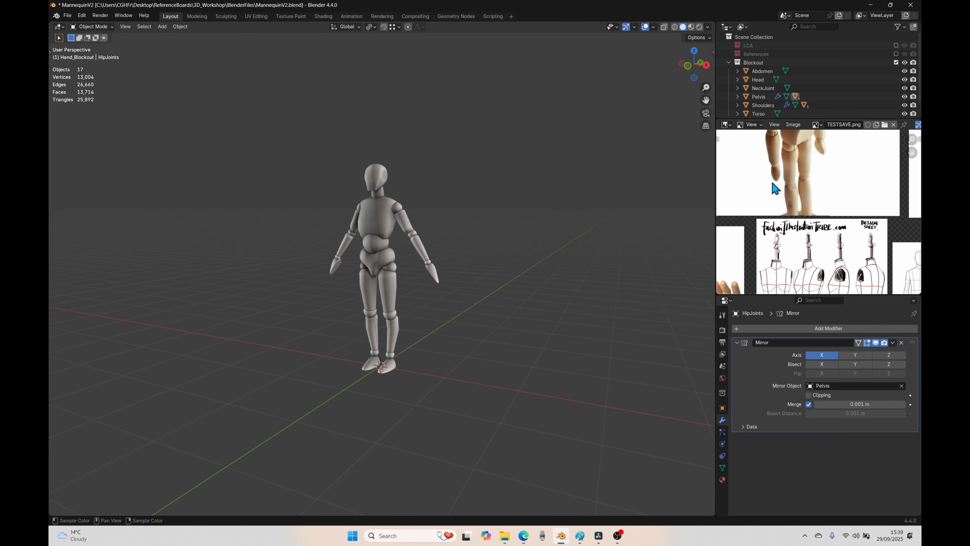
scroll(775, 214, down, 2)
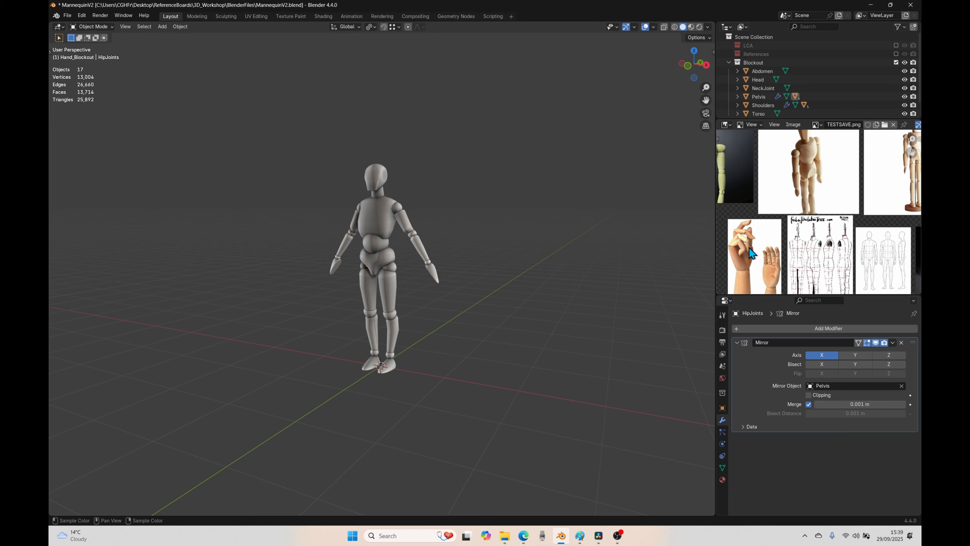
scroll(741, 254, down, 3)
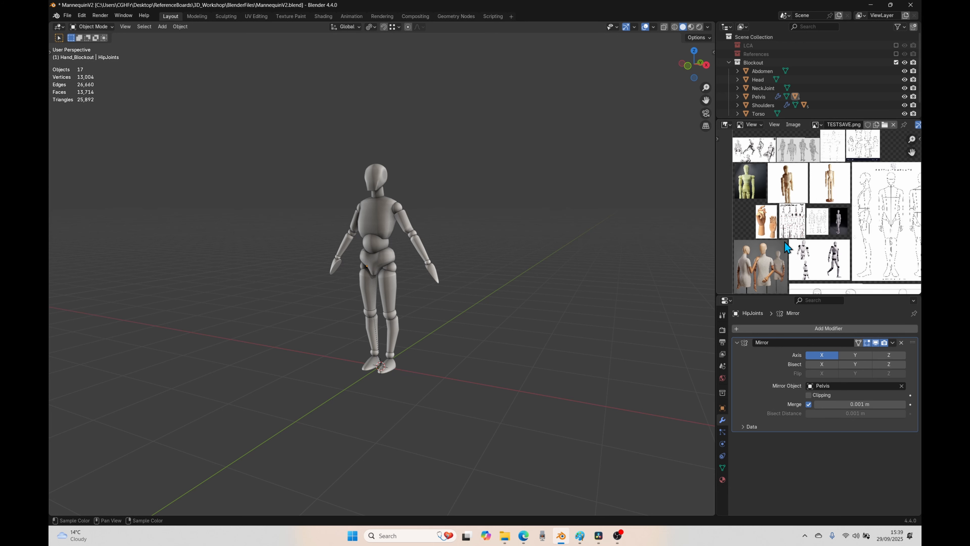
Step: Switch to the hand photo in Paint and outline the palm area of the back-view hand with a closed indigo polygon, about 239 × 305 px
click(523, 536)
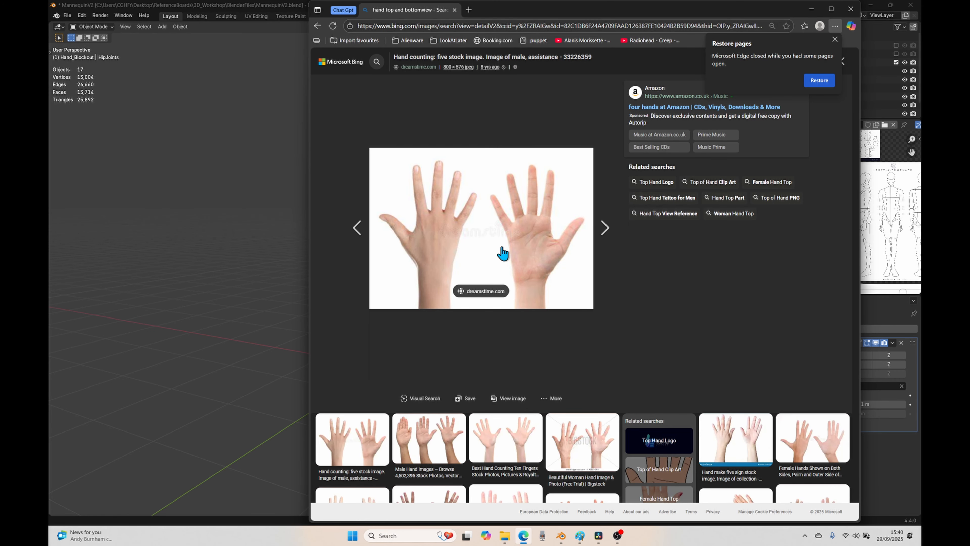
click(580, 536)
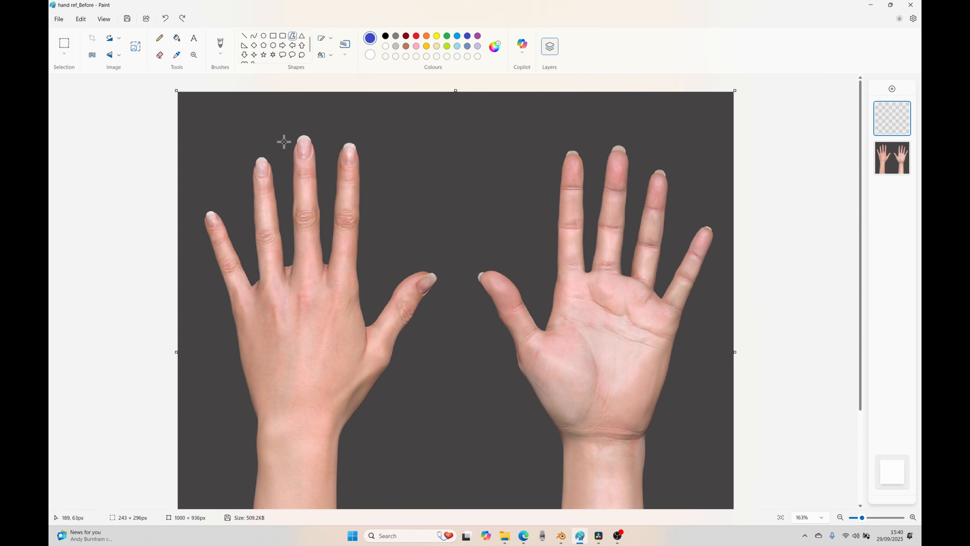
drag(232, 307, 271, 271)
click(308, 263)
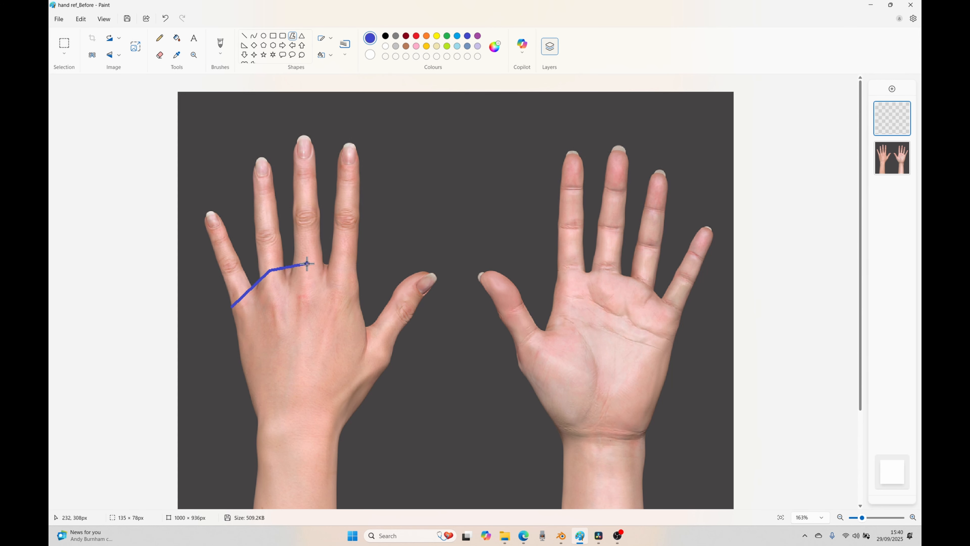
click(357, 269)
click(364, 327)
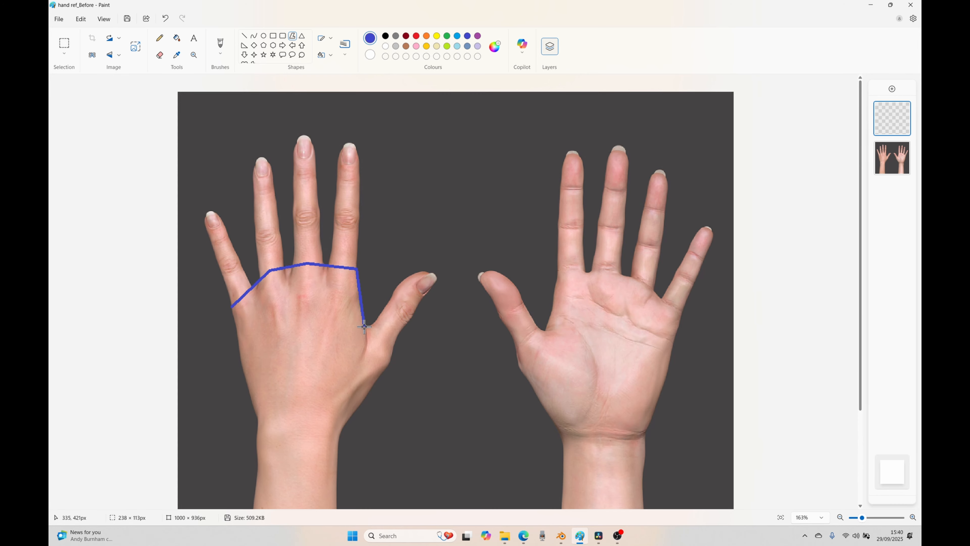
drag(365, 328, 366, 329)
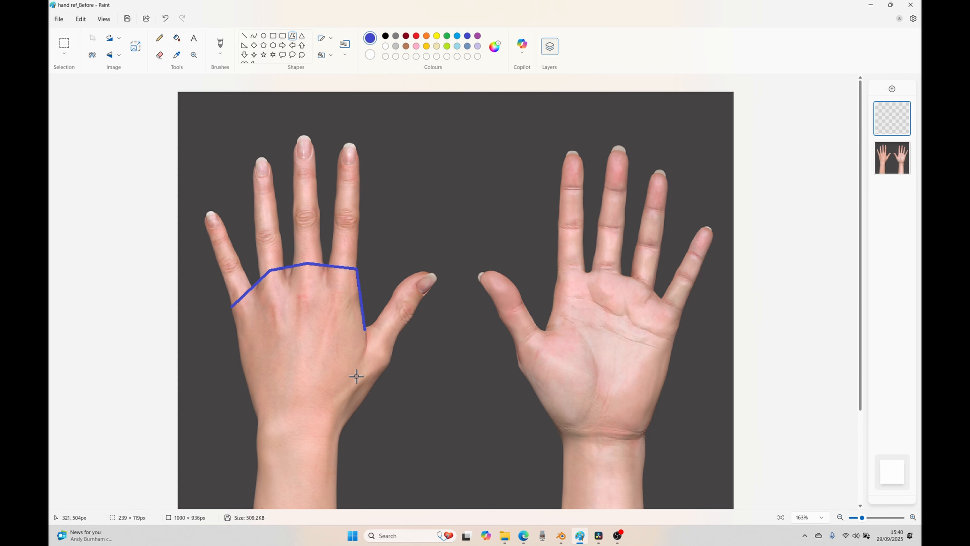
click(362, 400)
drag(363, 401, 365, 398)
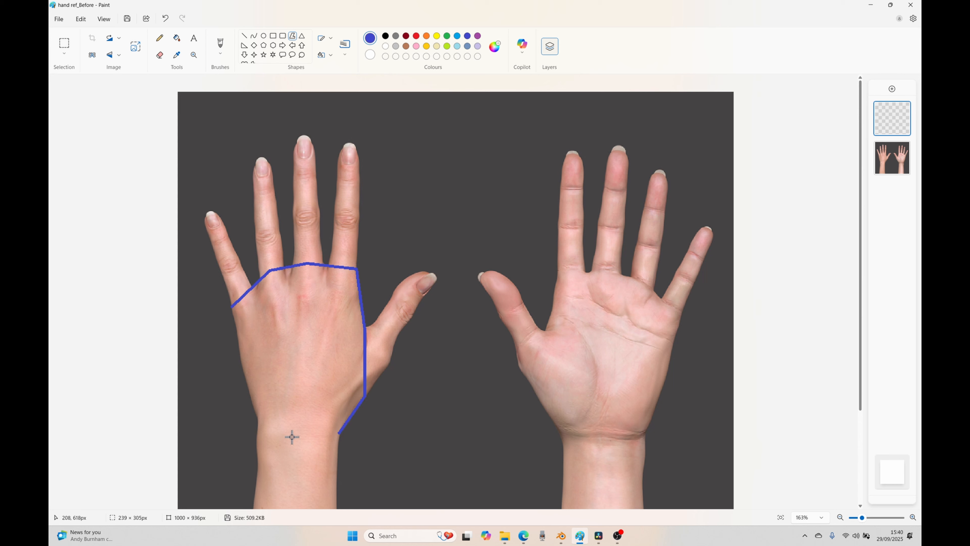
click(257, 421)
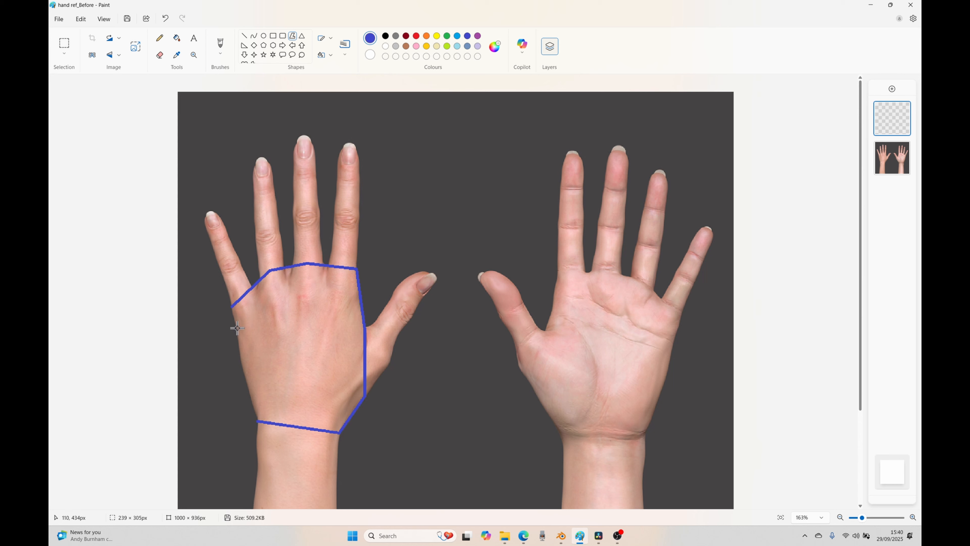
click(231, 308)
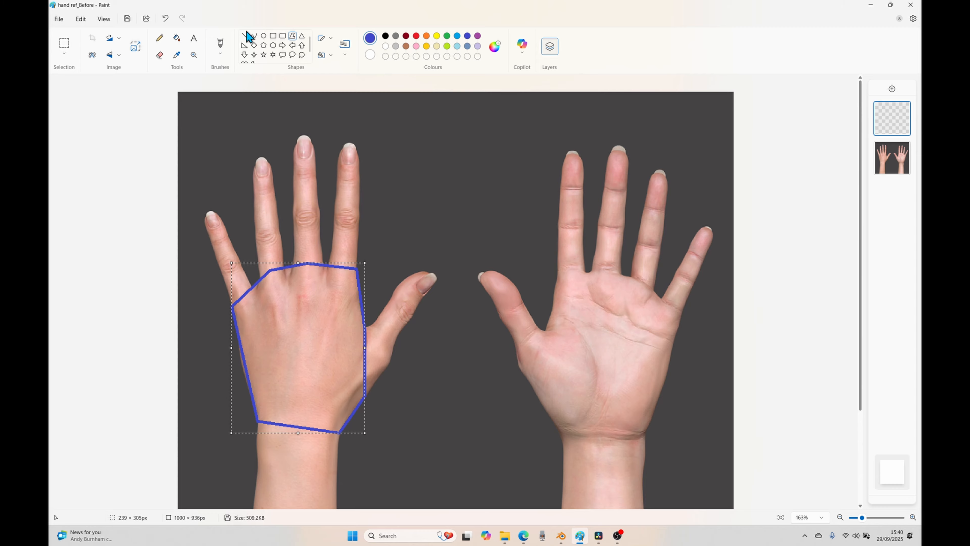
Step: Fill the palm polygon with light turquoise
click(177, 38)
click(457, 46)
click(301, 337)
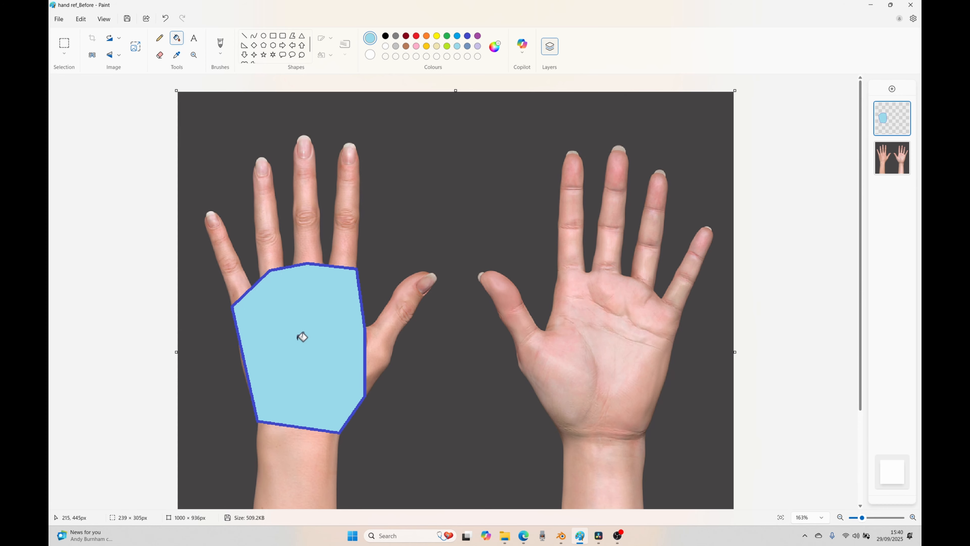
Step: Outline the little finger of the back-view hand with straight green lines and divide it into three segments
click(293, 36)
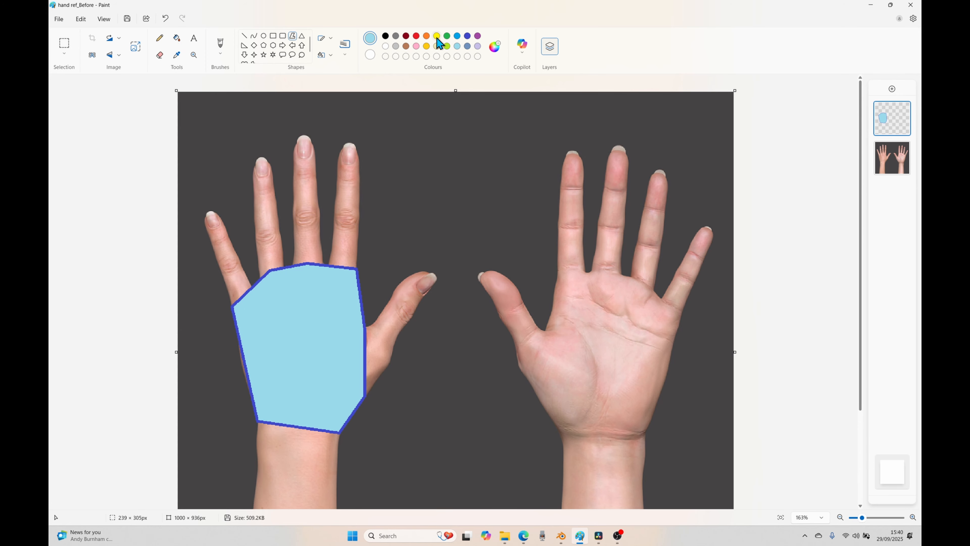
click(447, 36)
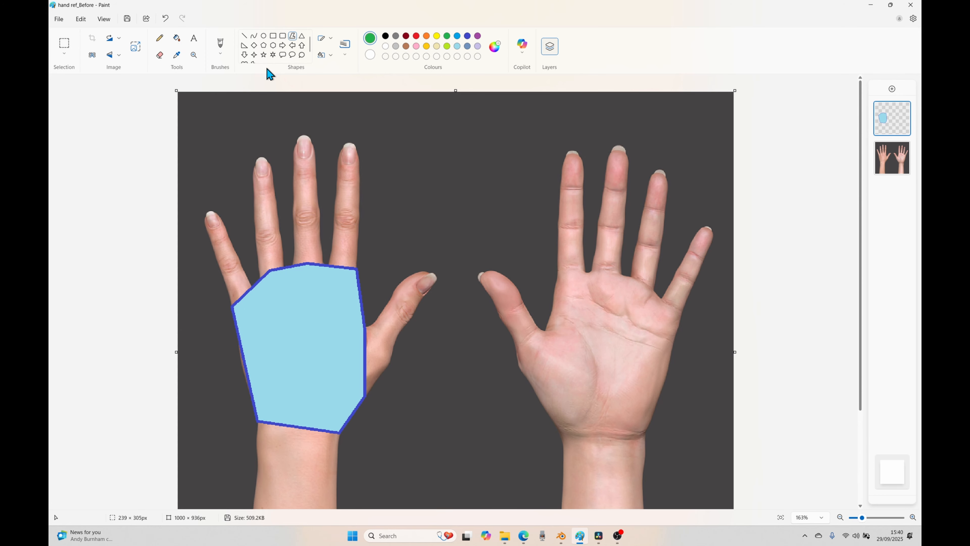
click(244, 36)
drag(232, 306, 202, 218)
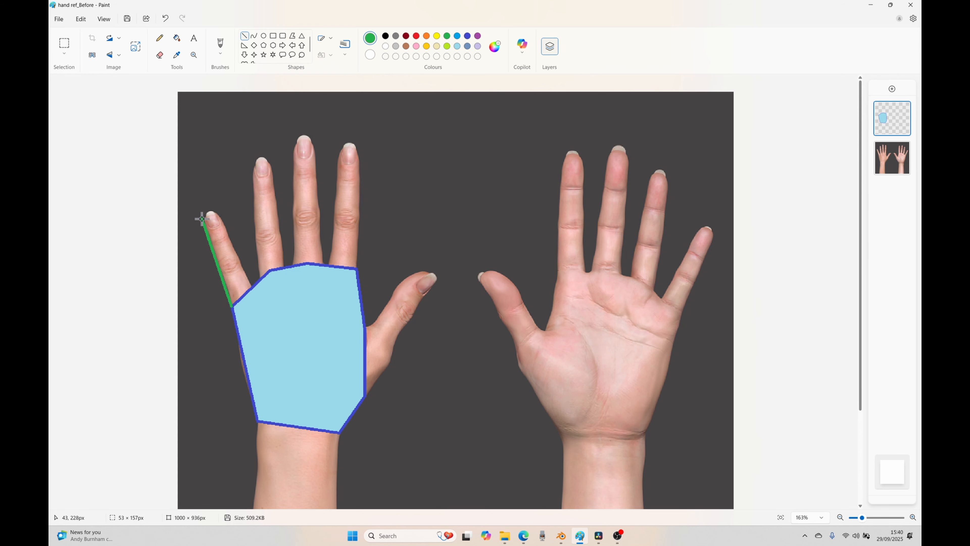
drag(252, 287, 215, 210)
mouse_move(231, 306)
mouse_down()
mouse_move(251, 286)
mouse_move(227, 237)
mouse_up()
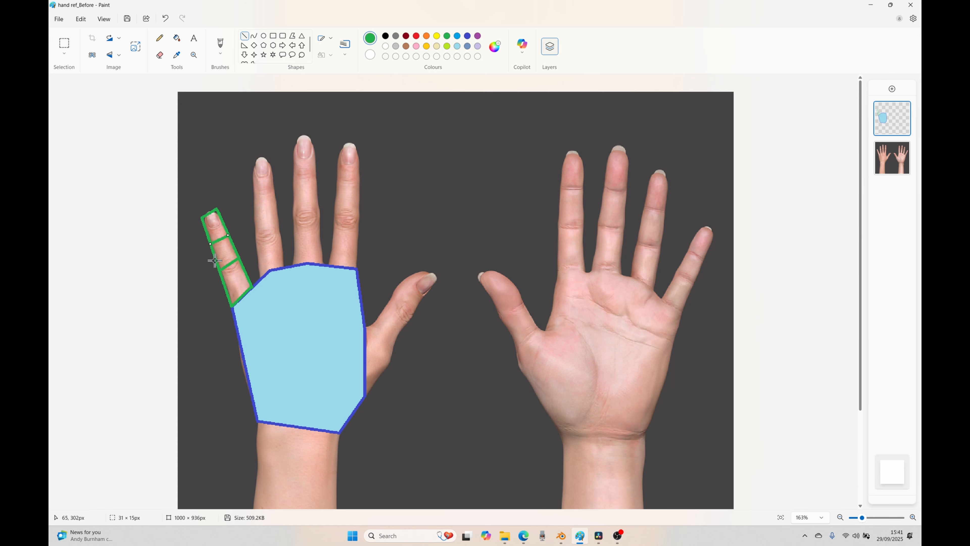
Step: Fill the three little-finger segments with lime green
click(176, 38)
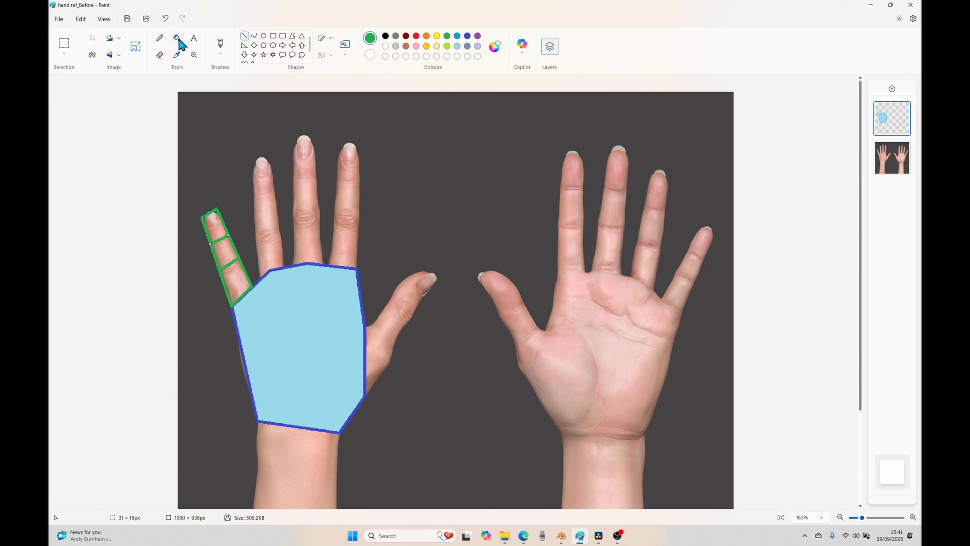
click(447, 46)
click(220, 226)
click(227, 248)
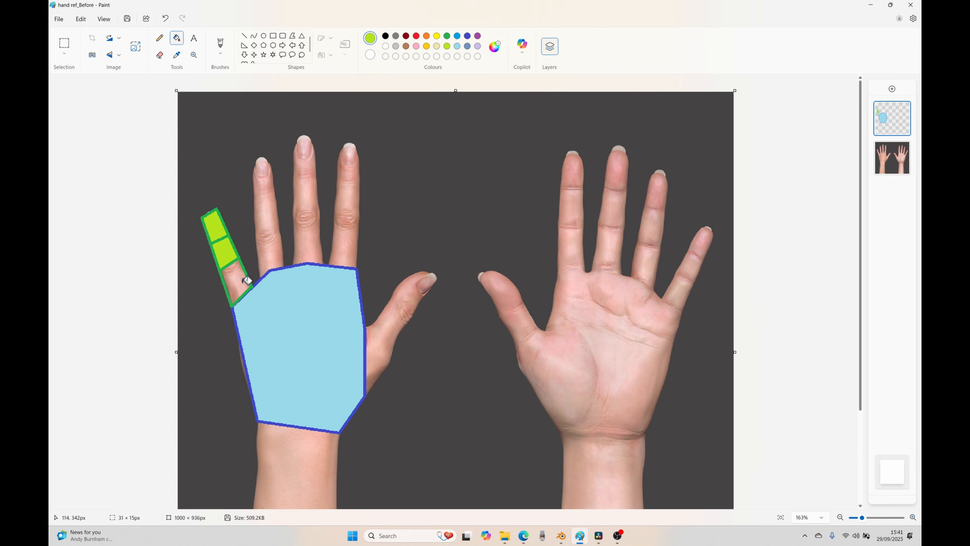
click(245, 280)
Step: Draw straight orange lines about 200 px long along both sides of the ring finger, from the palm outline to the fingertip
click(244, 36)
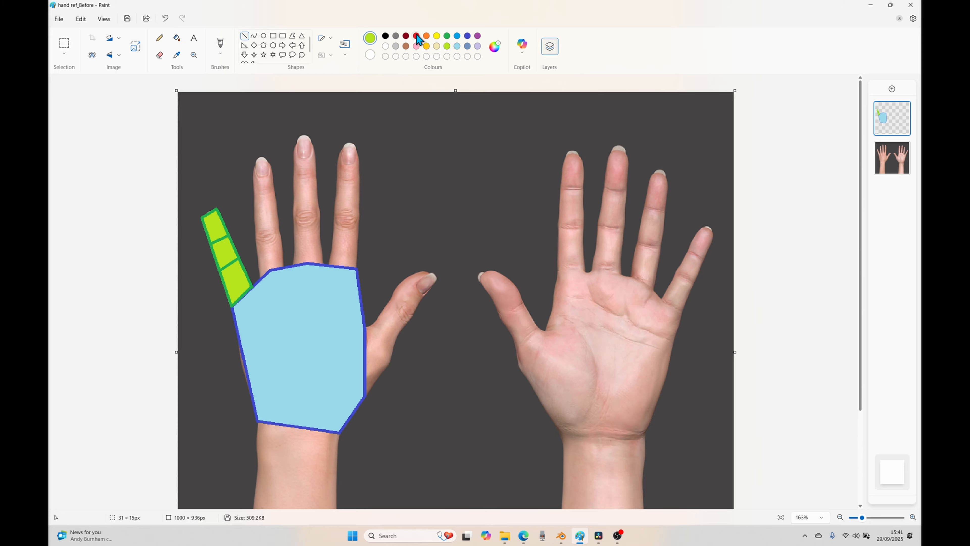
click(426, 35)
drag(259, 279, 251, 169)
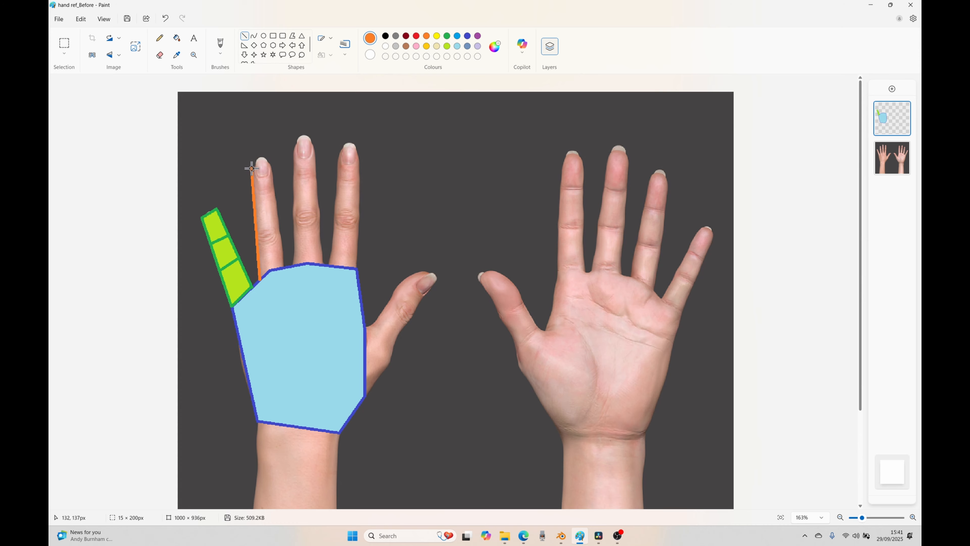
drag(284, 266, 271, 166)
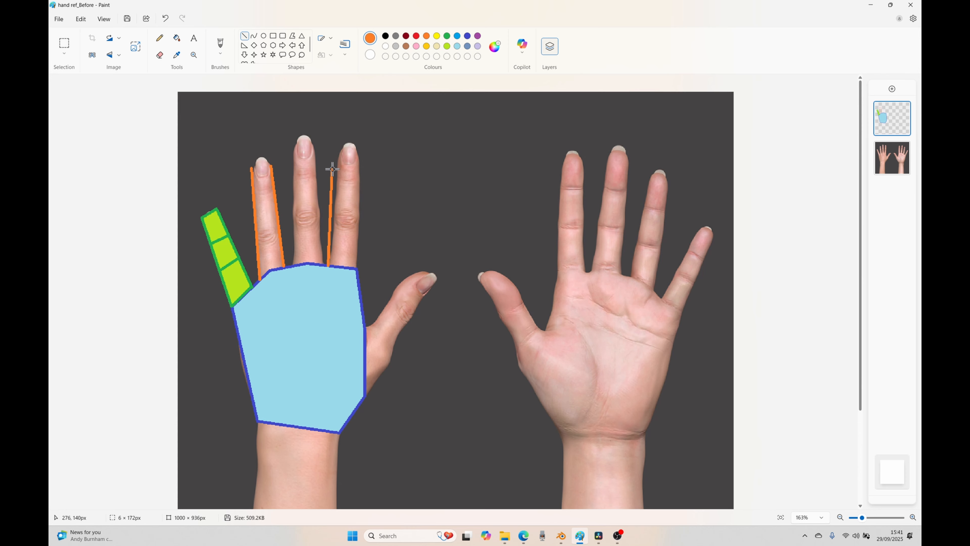
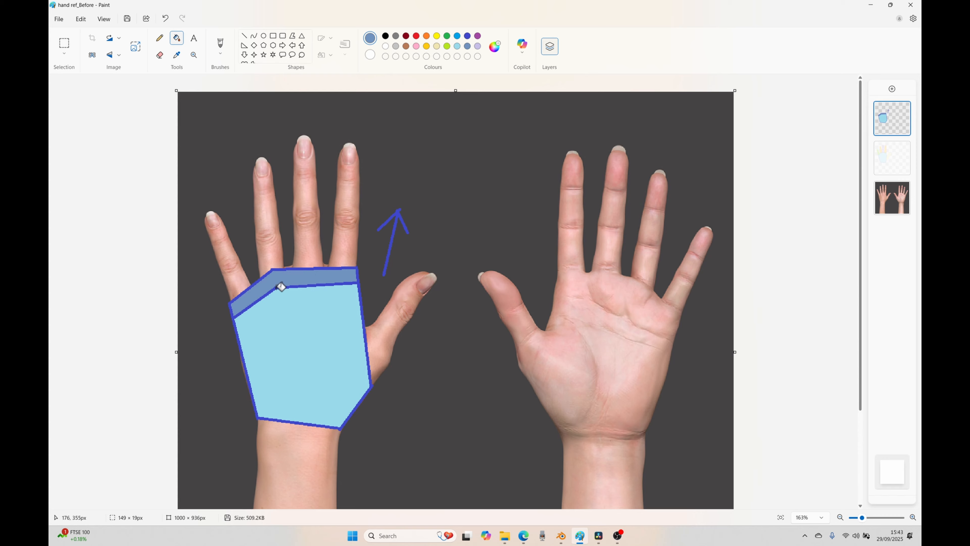
Step: Make both the coloured finger-segment layer and the top palm layer visible over the hand photo
click(902, 109)
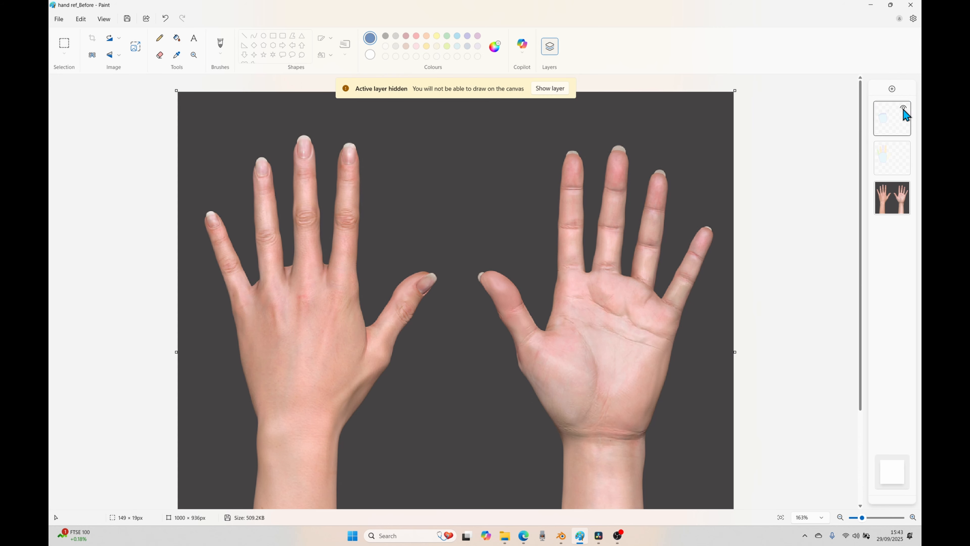
click(903, 147)
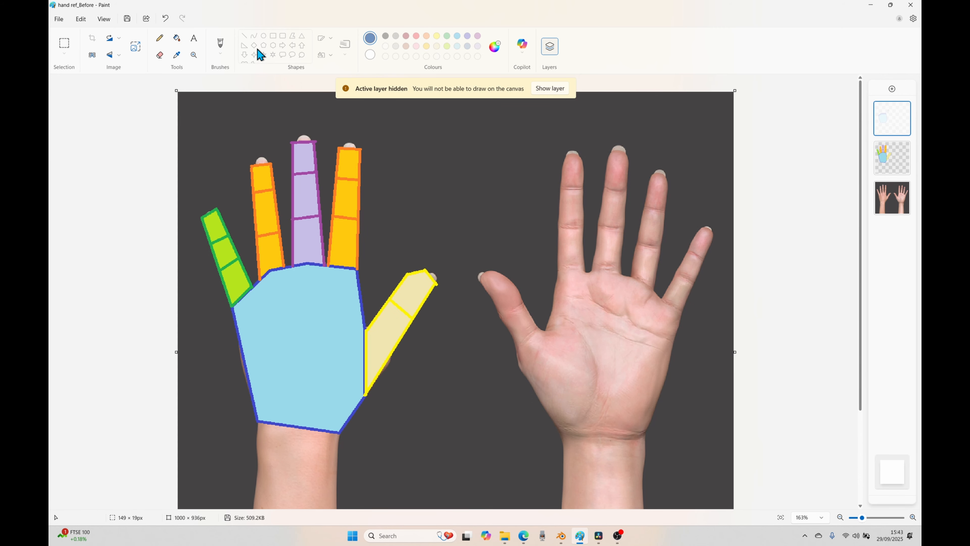
click(548, 89)
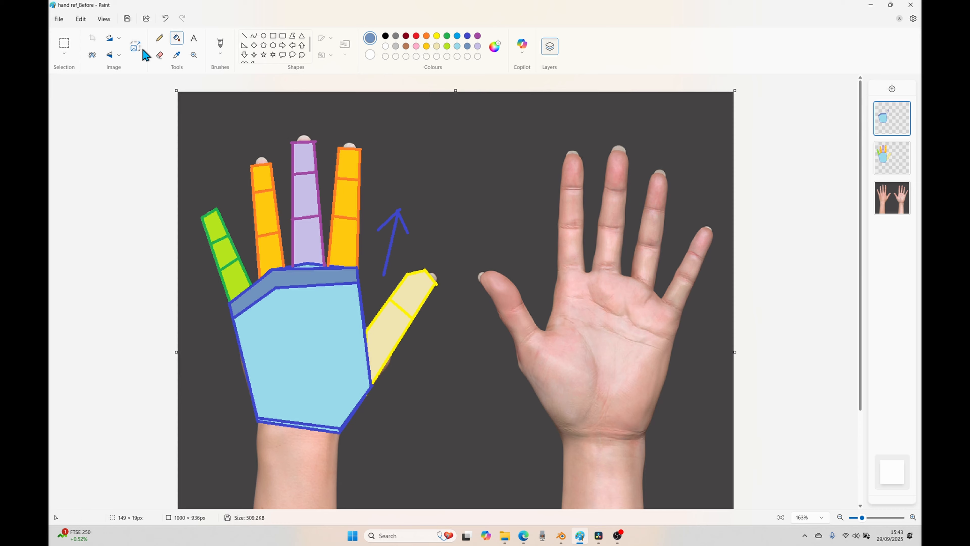
Step: Save the marked-up hand reference as a PNG picture and switch to Blender
click(159, 38)
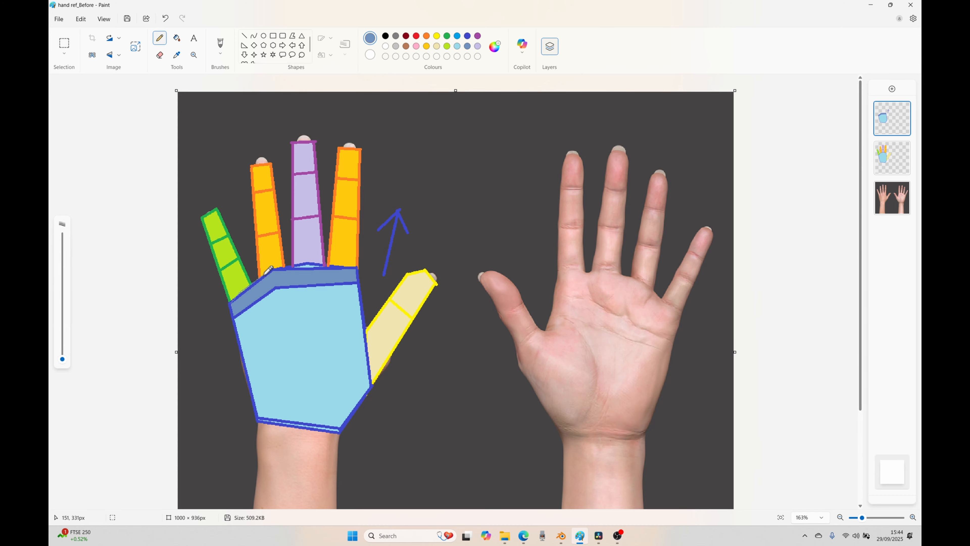
click(59, 17)
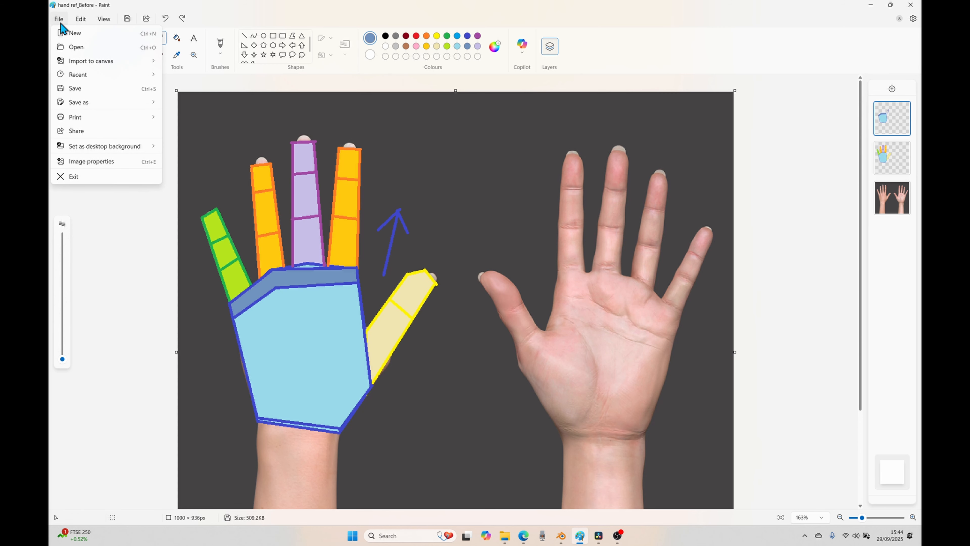
mouse_move(124, 105)
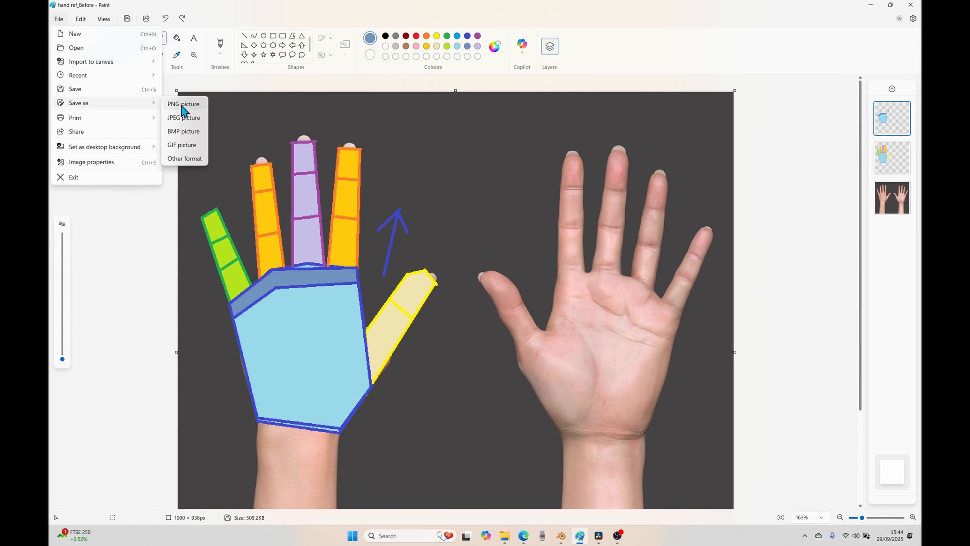
click(183, 103)
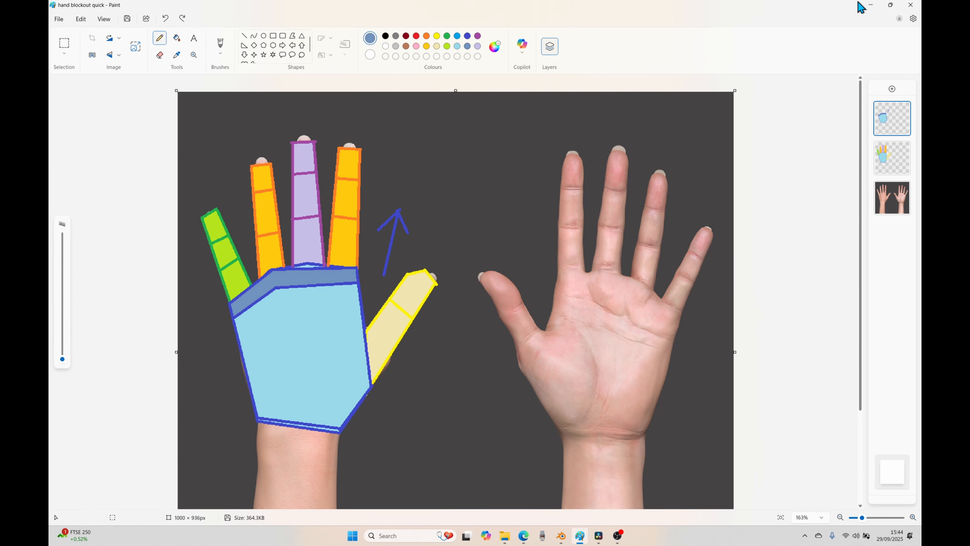
click(870, 5)
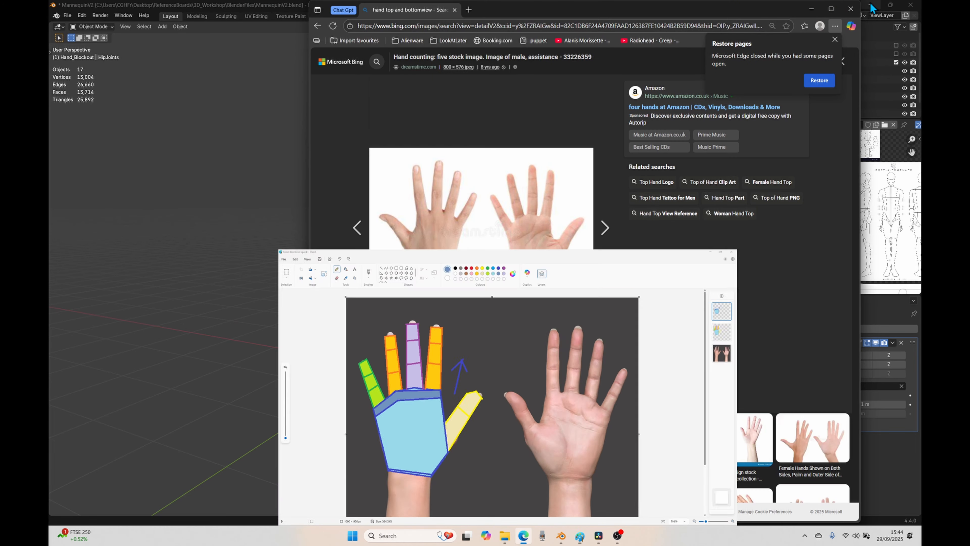
click(811, 9)
Step: Exclude the Blockout collection from the view layer and make Hand_Blockout the active collection
middle_drag(434, 433, 387, 417)
scroll(477, 276, up, 2)
shift+middle_drag(473, 278, 405, 255)
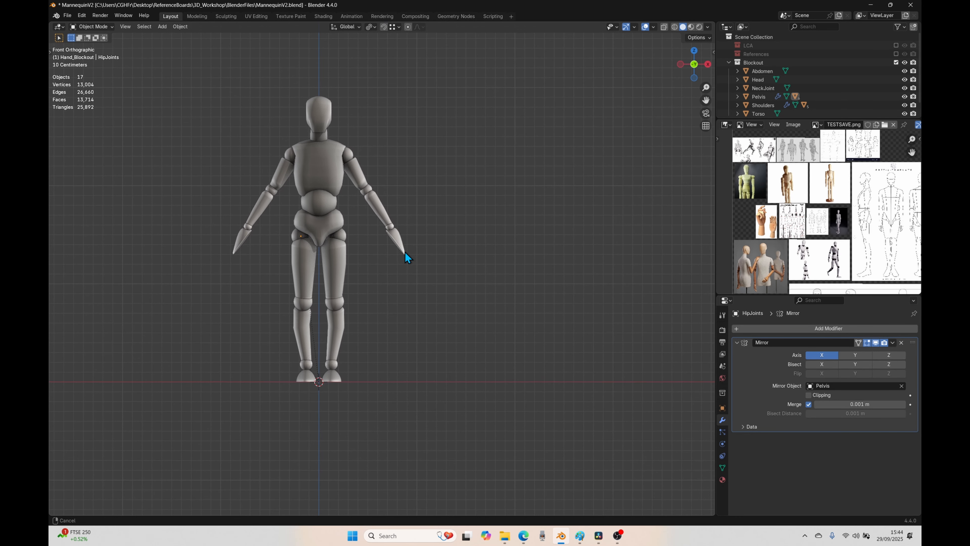
scroll(441, 270, down, 4)
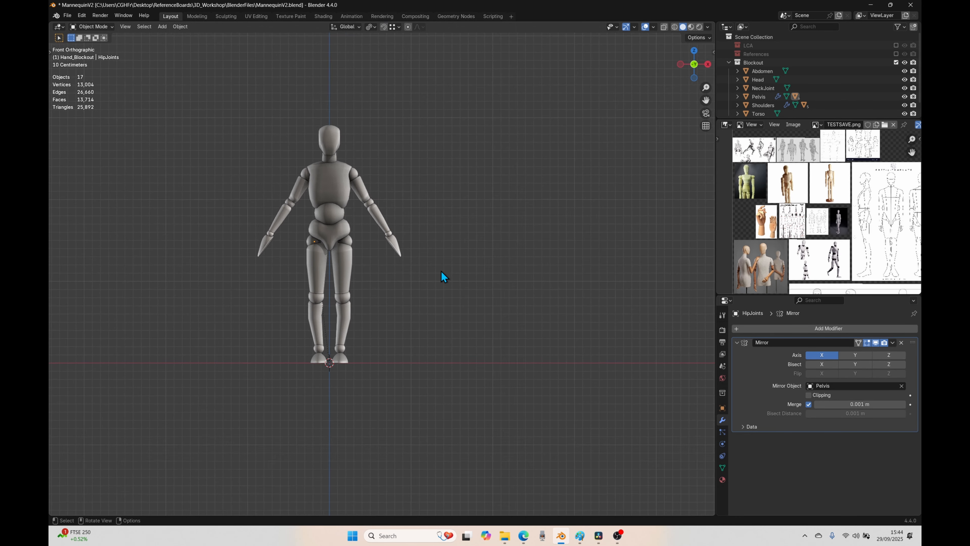
click(726, 62)
click(896, 63)
click(755, 72)
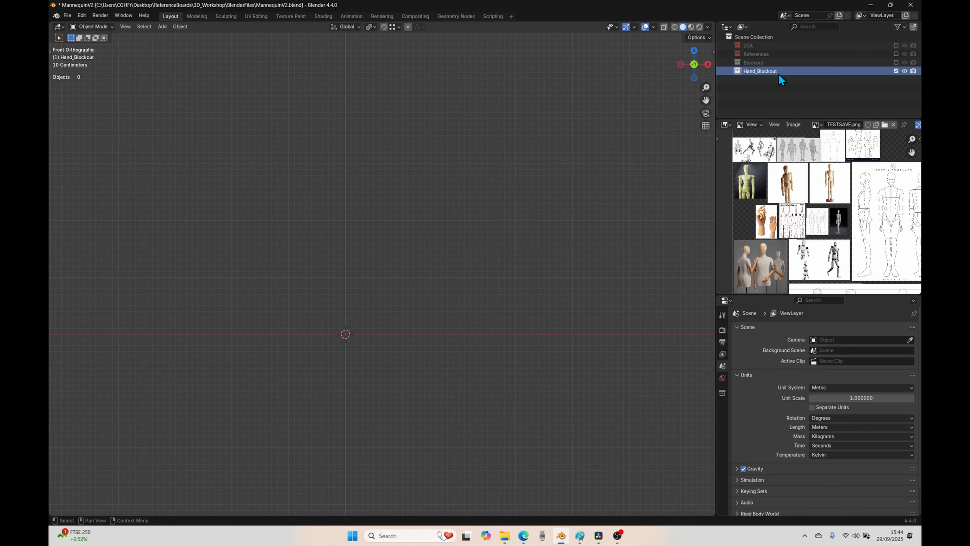
Step: Add "hand blockout quick.png" from the 3D_Workshop folder as a reference image in top view
key(KP_7)
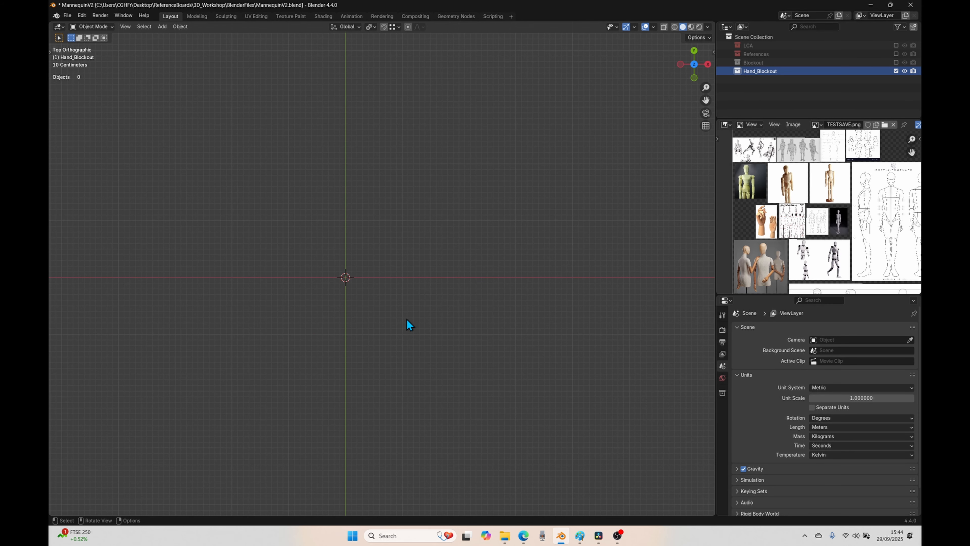
key(shift+a)
mouse_move(408, 420)
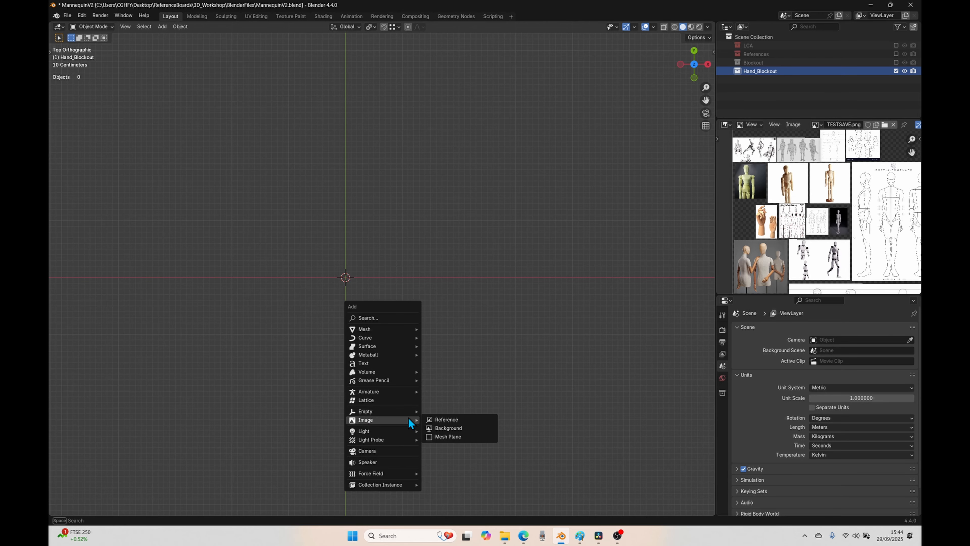
click(445, 419)
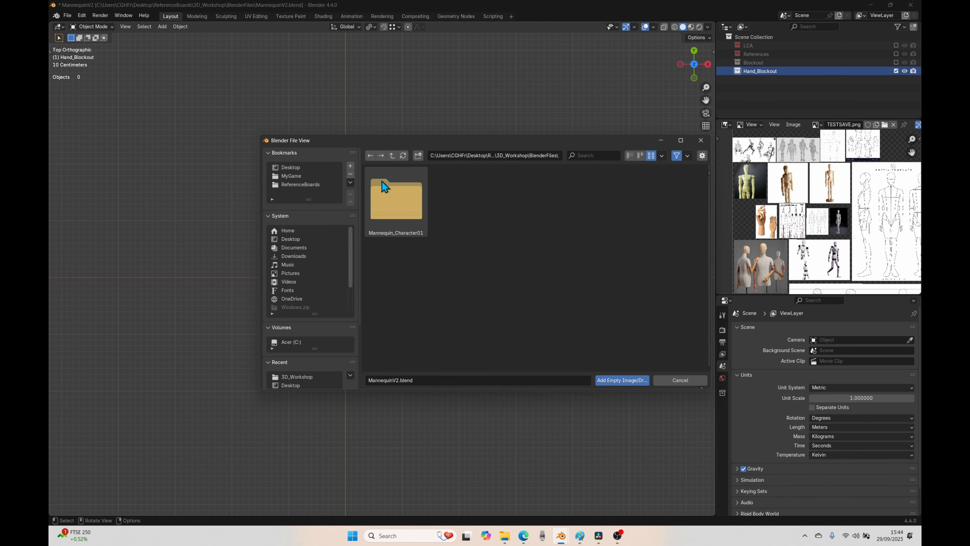
click(391, 155)
click(463, 276)
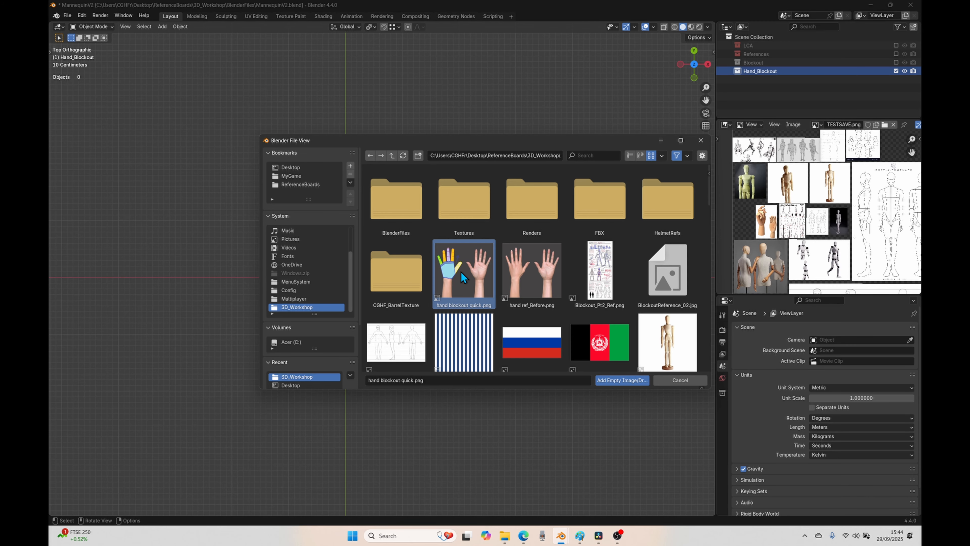
double_click(463, 276)
Step: Move the reference image about 1.37 m in X and -0.23 m in Y so the painted palm sits over the world origin
drag(301, 360, 379, 373)
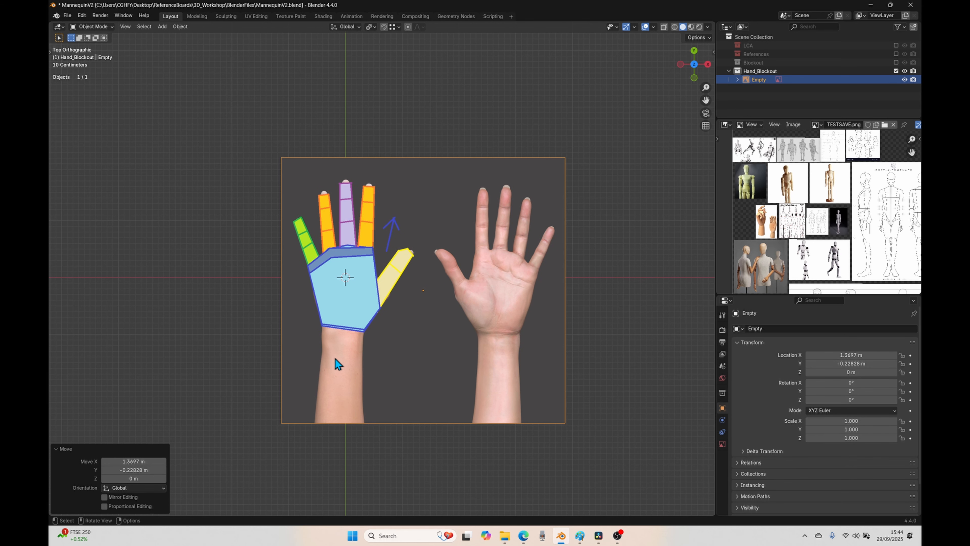
scroll(336, 365, up, 4)
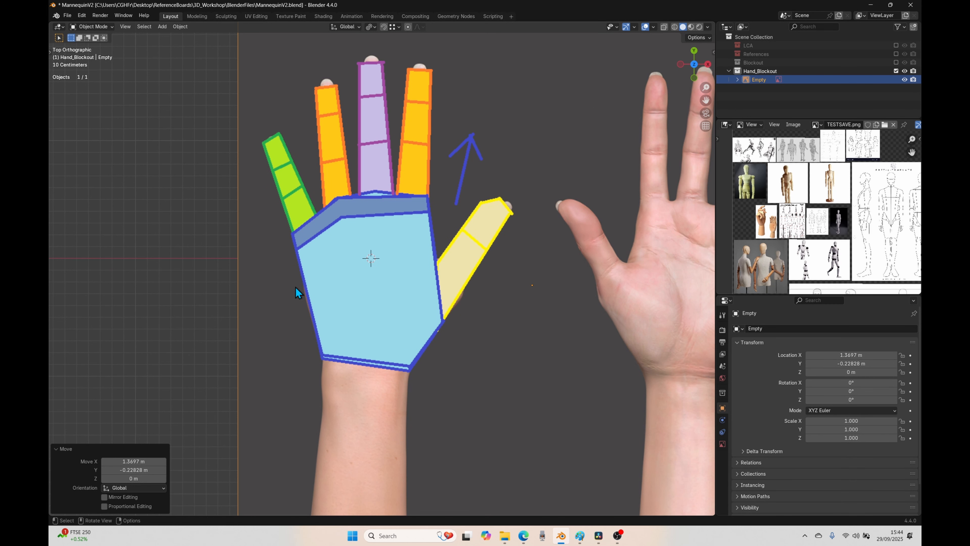
click(134, 344)
scroll(272, 304, down, 3)
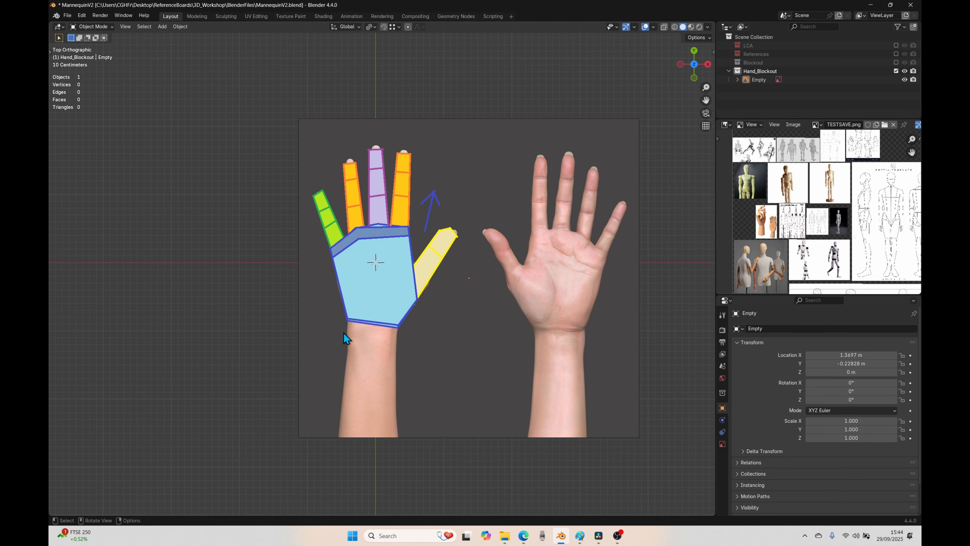
Step: Enable opacity on the hand reference image and lower it to about 0.08
click(335, 346)
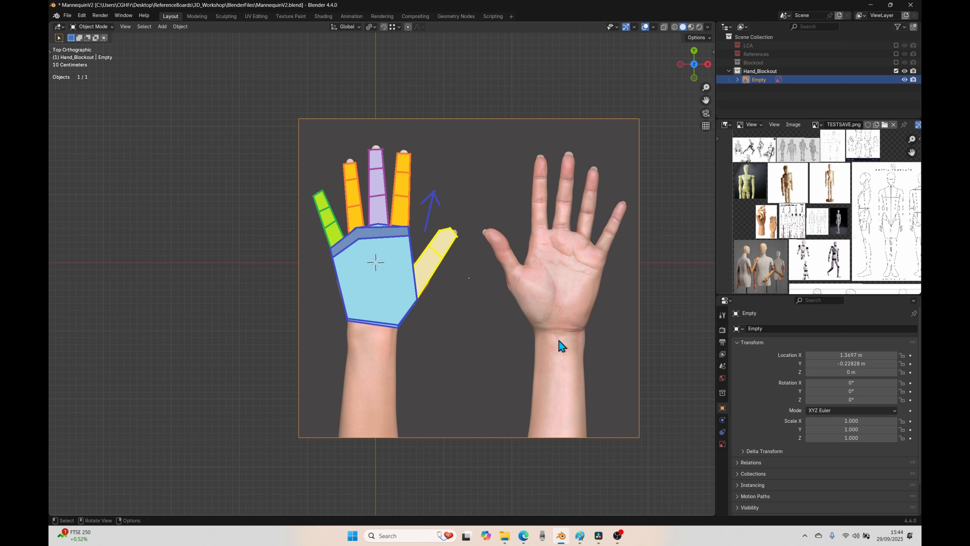
click(722, 444)
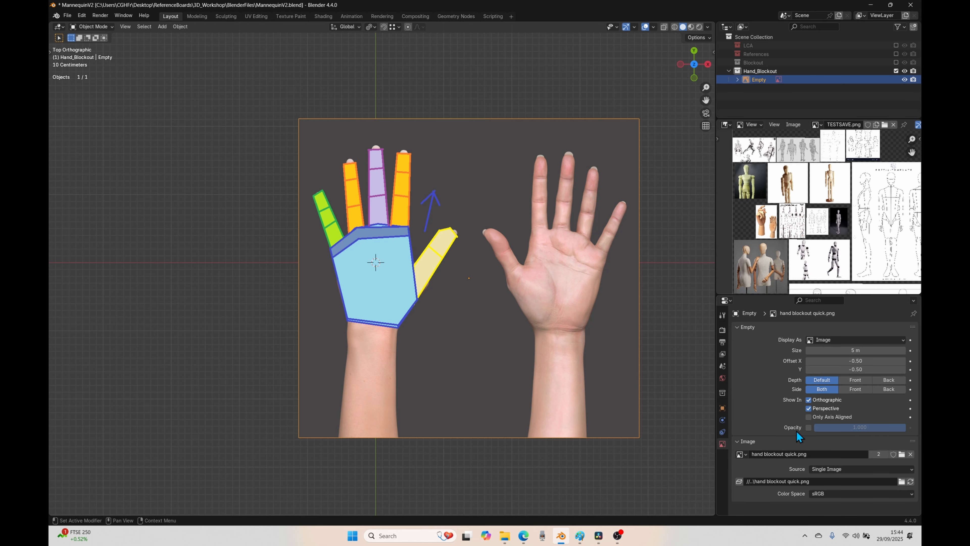
click(809, 427)
drag(874, 430, 791, 429)
click(142, 317)
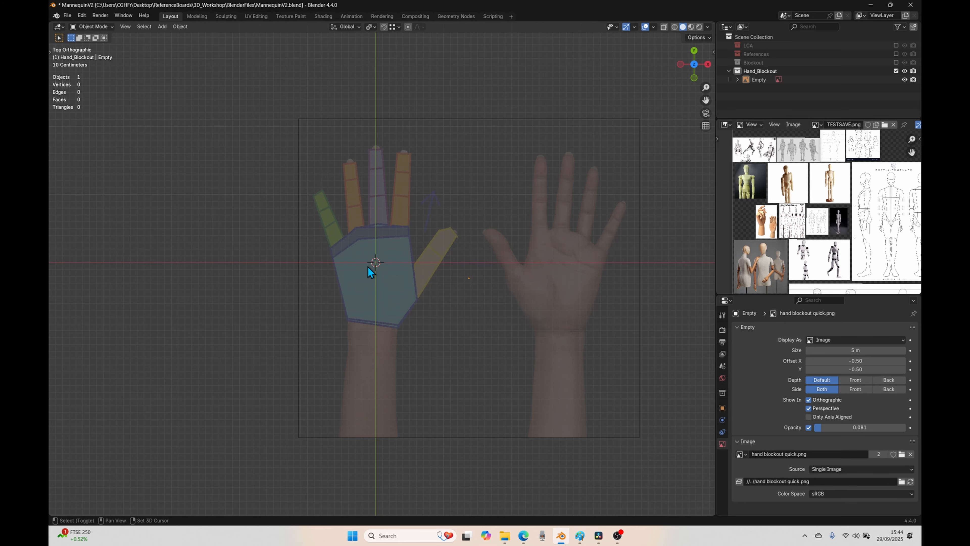
Step: Add a mesh plane at the world origin over the palm and scale it to about 0.263
click(163, 27)
mouse_move(215, 37)
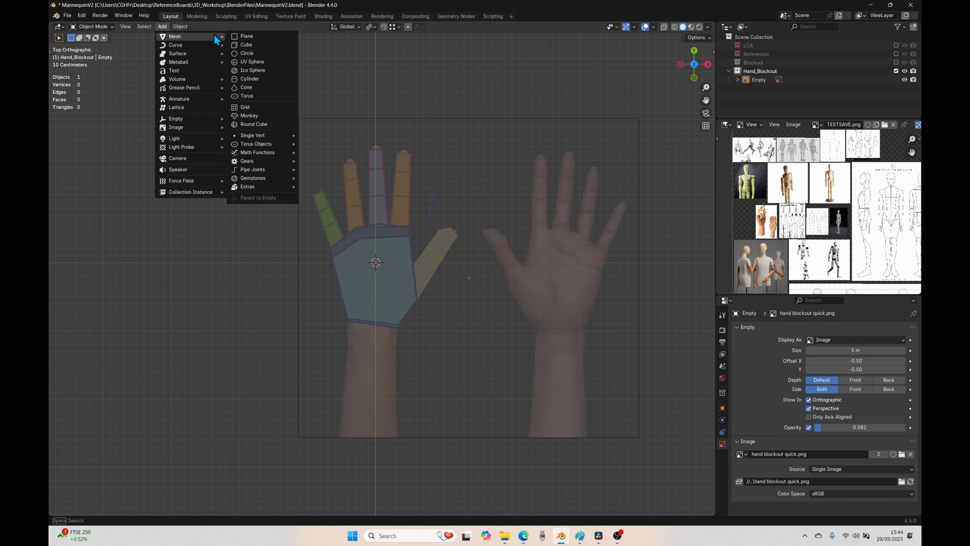
click(244, 35)
key(s)
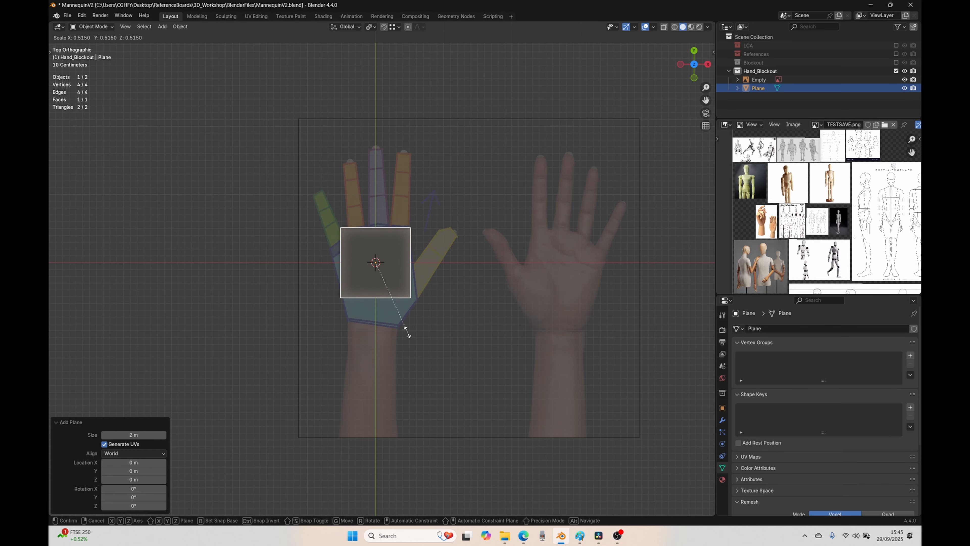
click(363, 315)
key(shift+a)
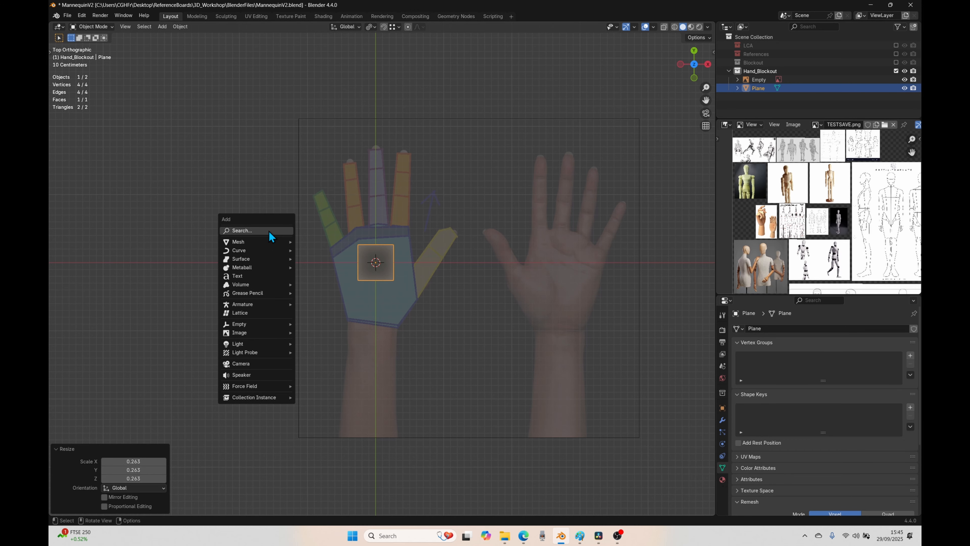
Step: Edit the plane, moving its two little-finger-side vertices to the palm outline's little-finger base corner and the wrist corner below it
scroll(395, 258, up, 4)
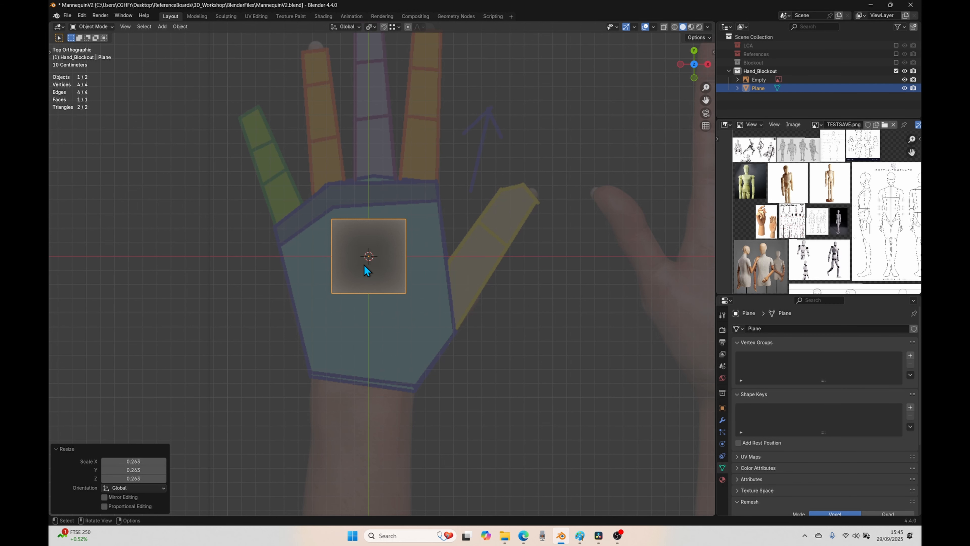
shift+middle_drag(365, 282, 365, 336)
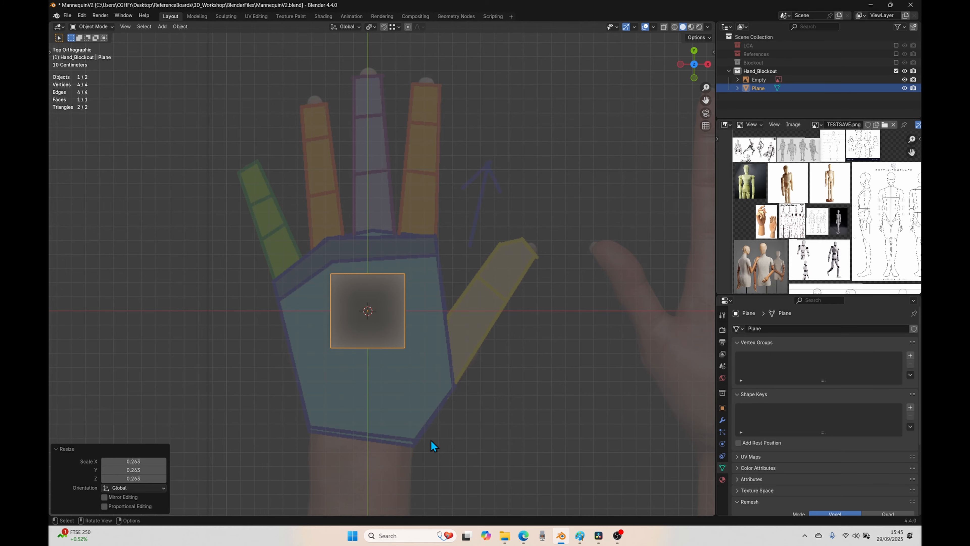
key(Tab)
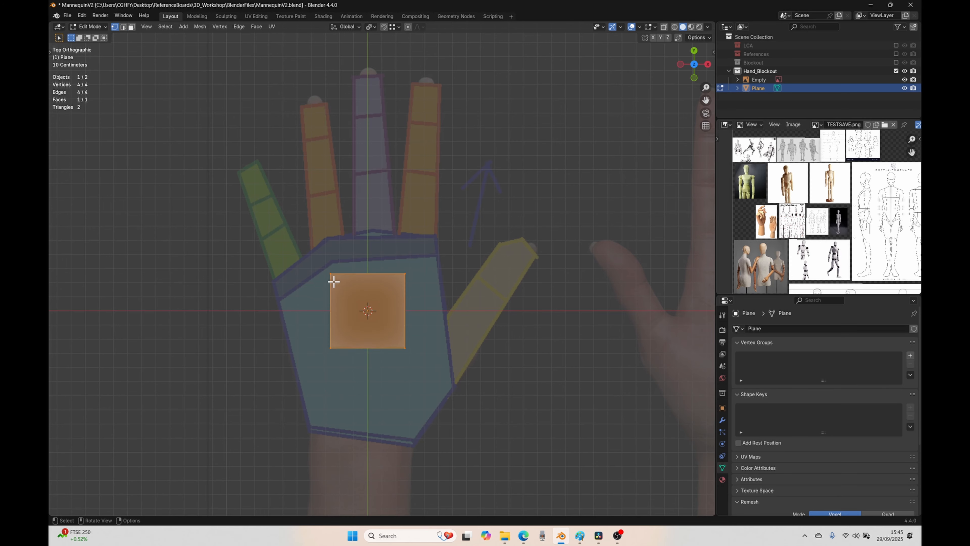
click(333, 280)
key(g)
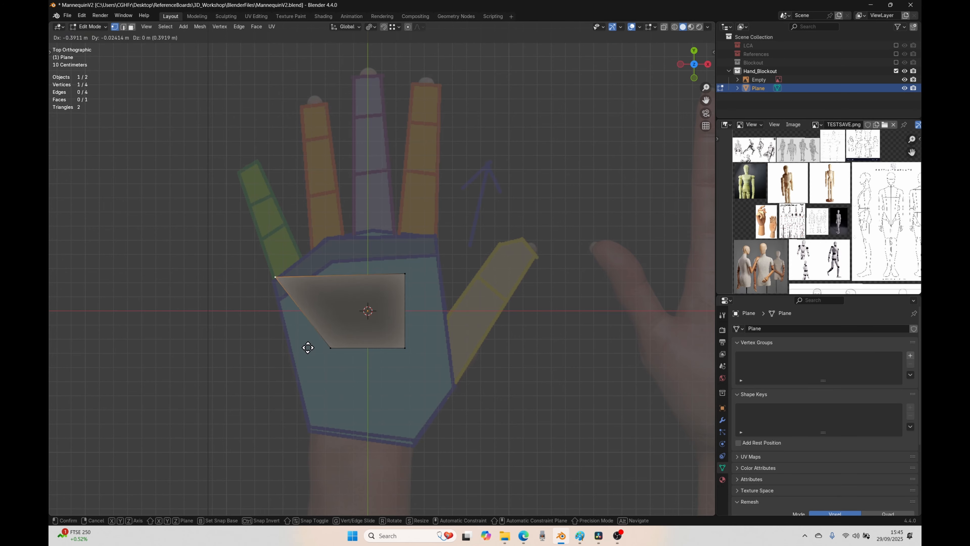
click(306, 353)
click(331, 348)
key(g)
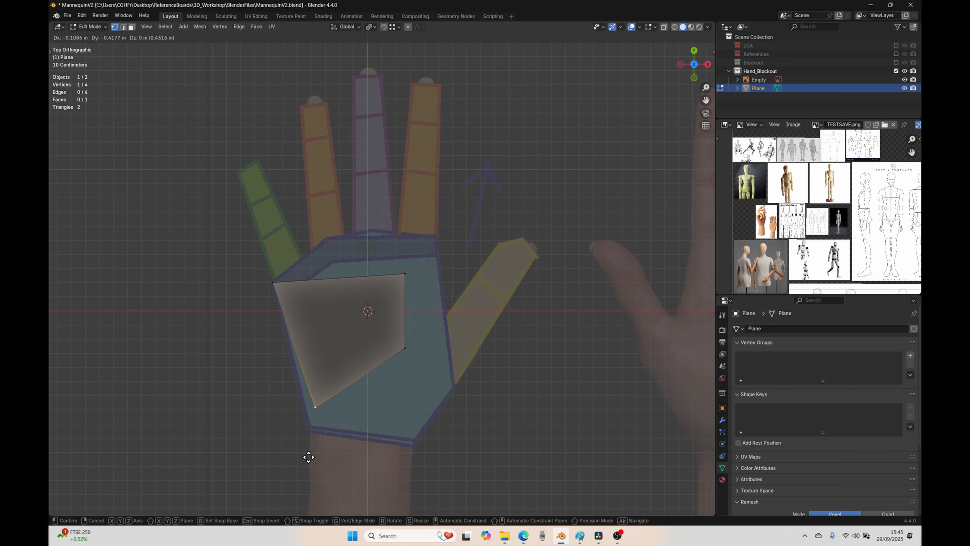
click(304, 474)
Step: Move the plane's other two vertices to the thumb-side wrist corner and the thumb-base corner of the palm outline
click(399, 355)
key(g)
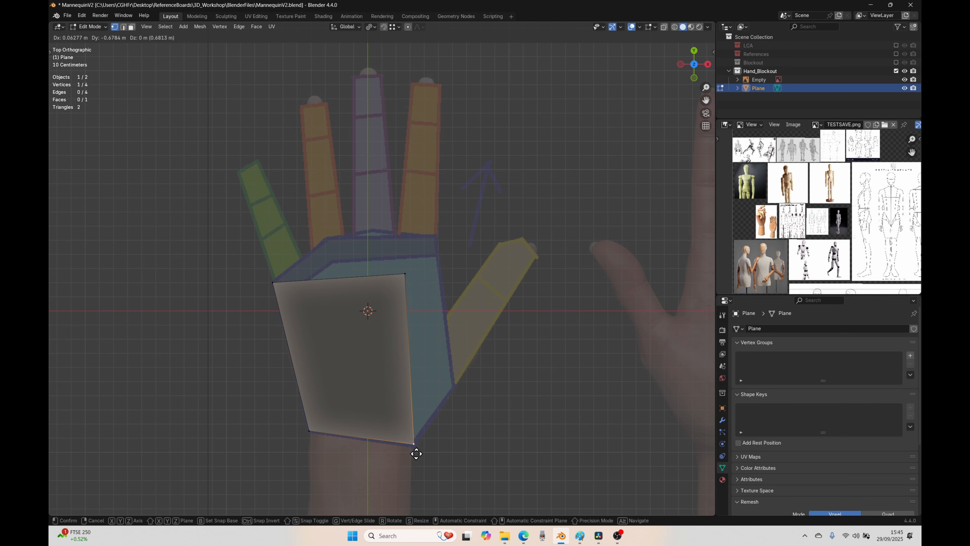
click(410, 451)
click(401, 277)
key(g)
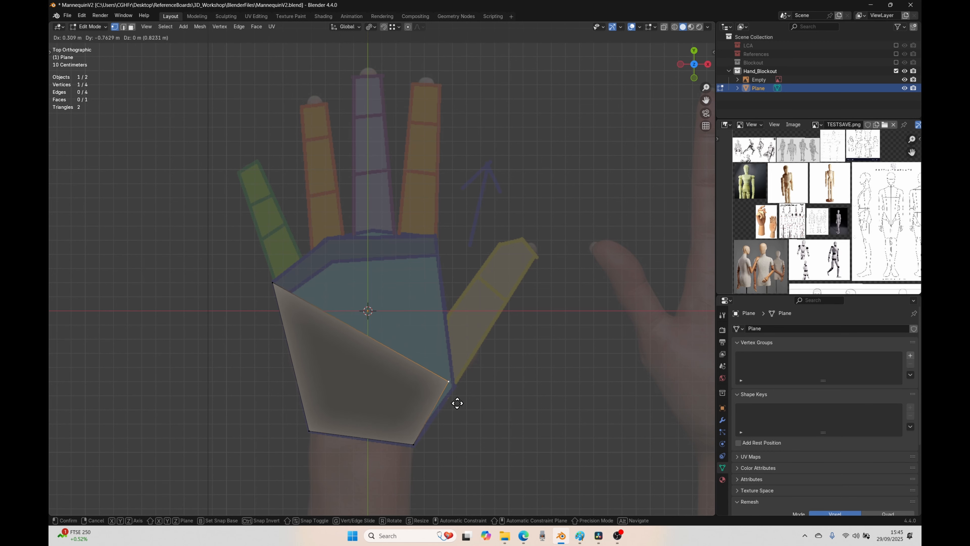
click(461, 409)
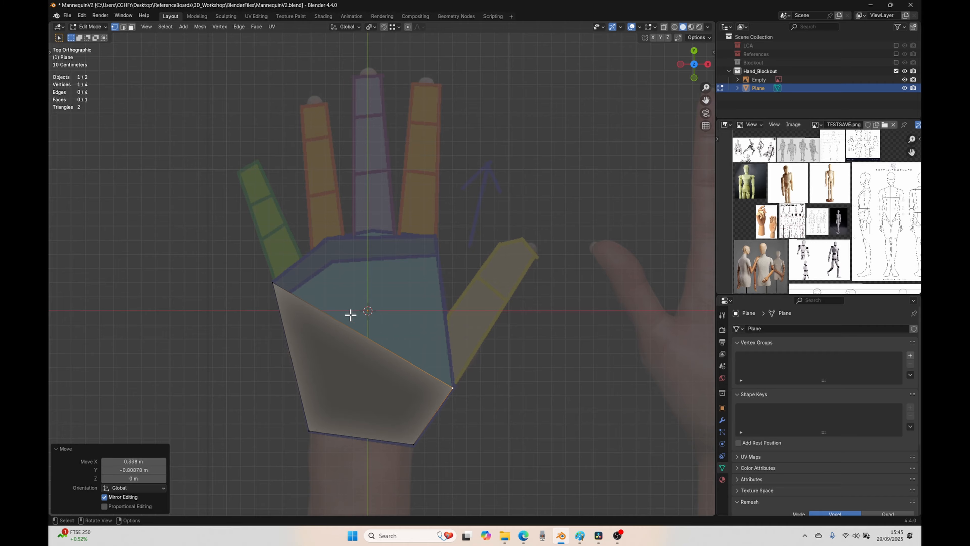
Step: Extrude the plane's upper edge to the ring-finger base, move the new thumb-side vertex to the index-finger base corner, and leave Edit Mode
shift+click(272, 281)
key(e)
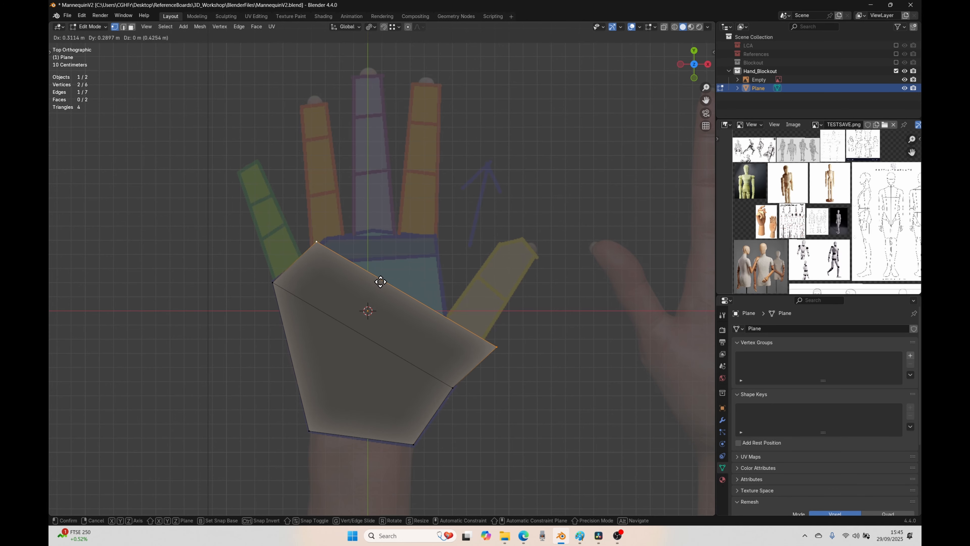
click(412, 287)
click(512, 349)
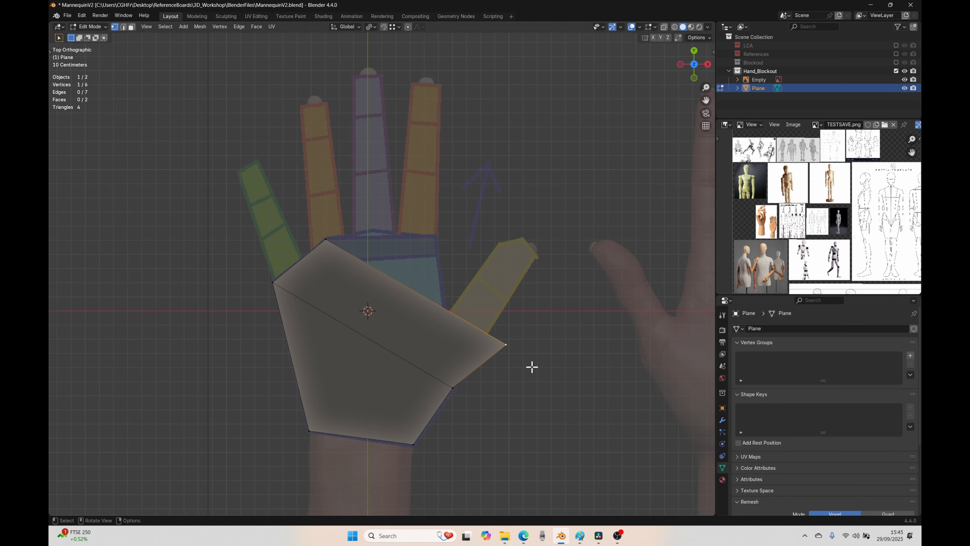
key(g)
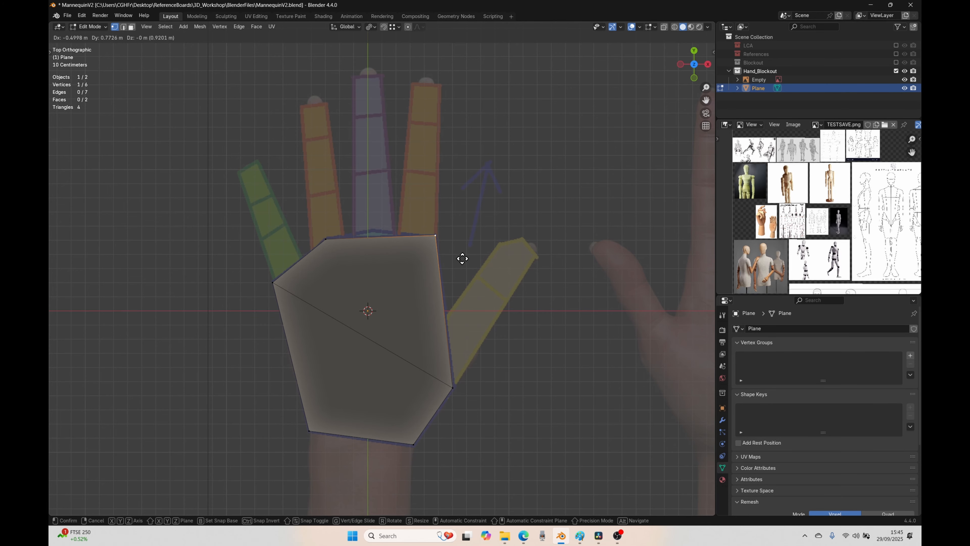
click(462, 259)
key(Tab)
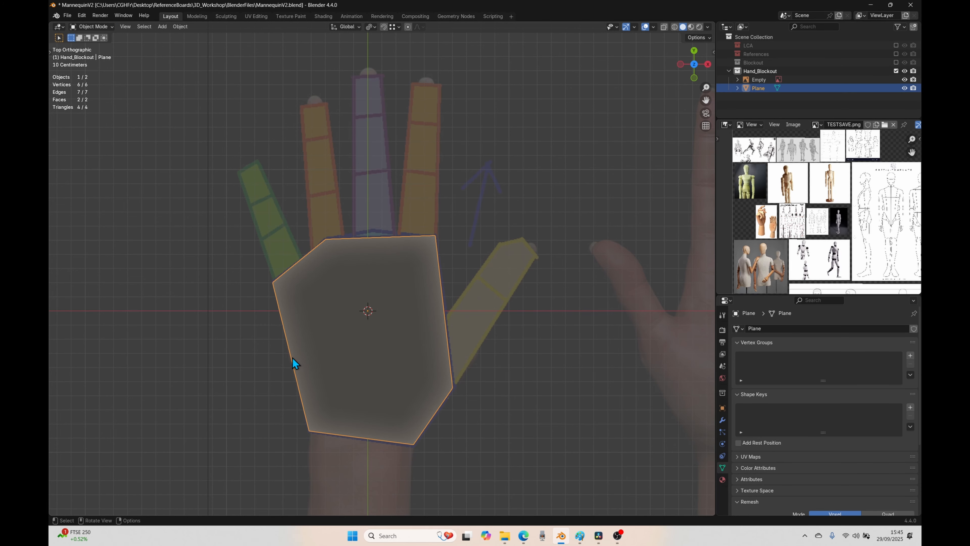
Step: Enter Edit Mode on the palm plane and turn on the Screencast Keys display
scroll(292, 358, down, 4)
middle_drag(291, 358, 338, 350)
key(Tab)
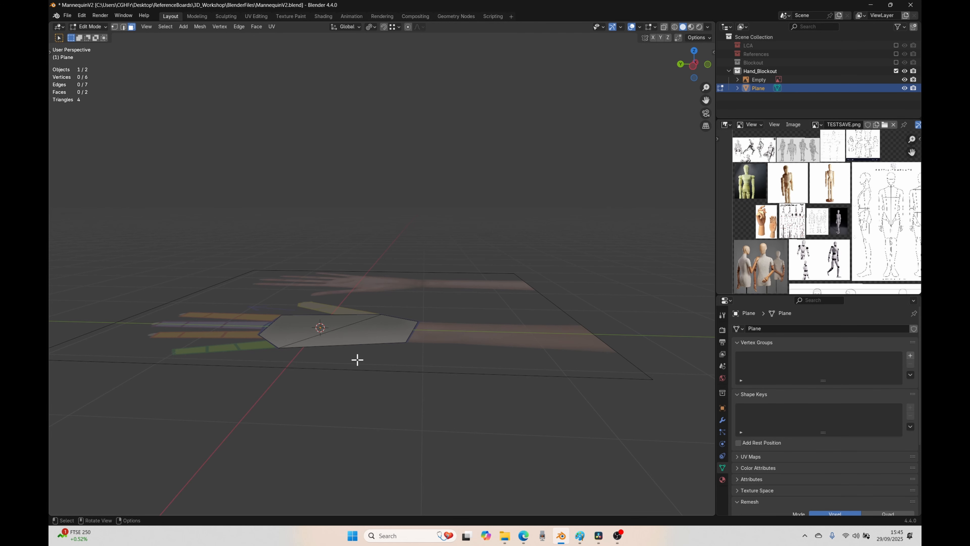
key(n)
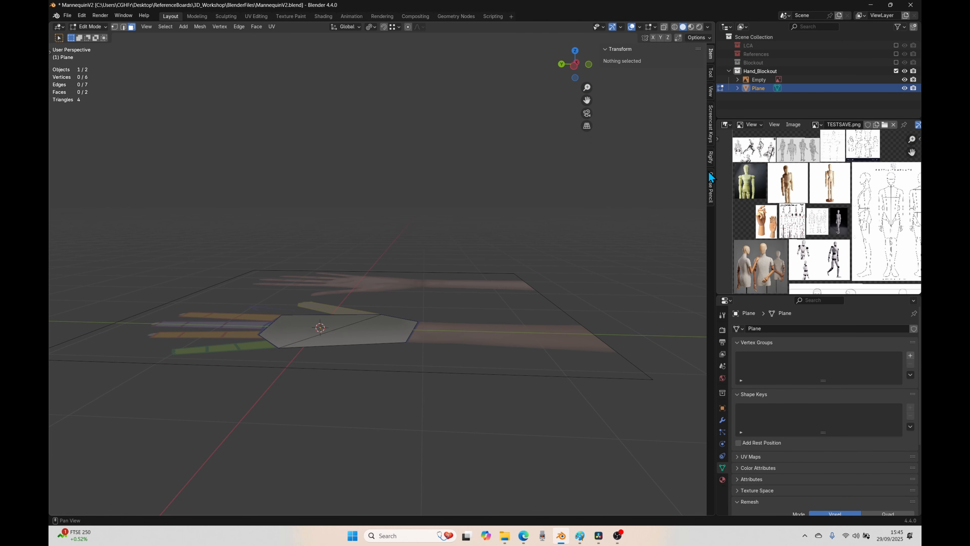
click(612, 49)
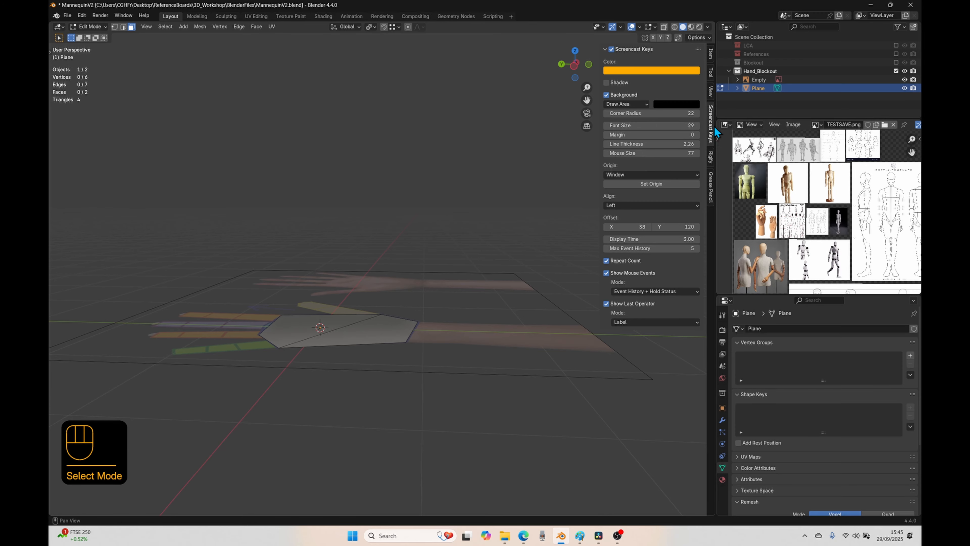
key(n)
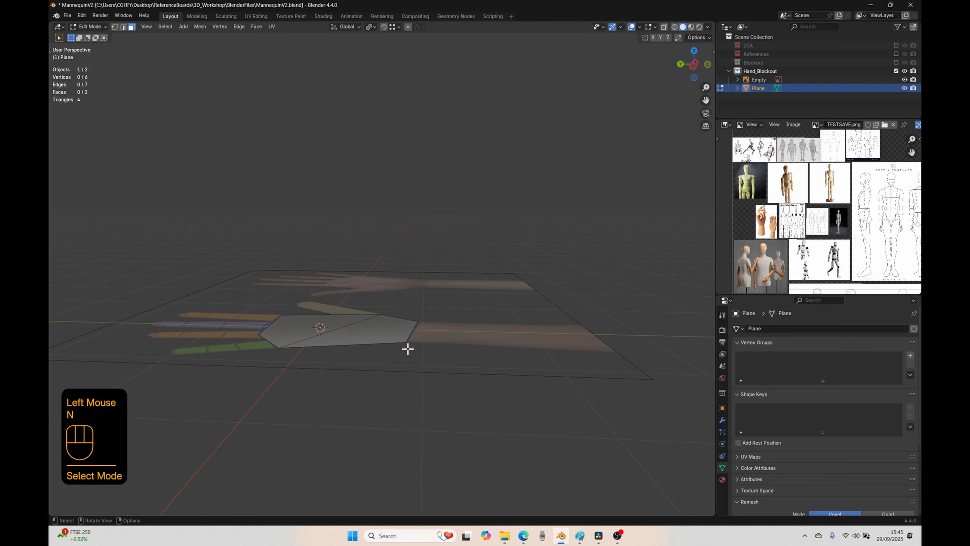
Step: Extrude all the palm plane's faces upward about 0.22 m along the global Z axis
key(a)
key(e)
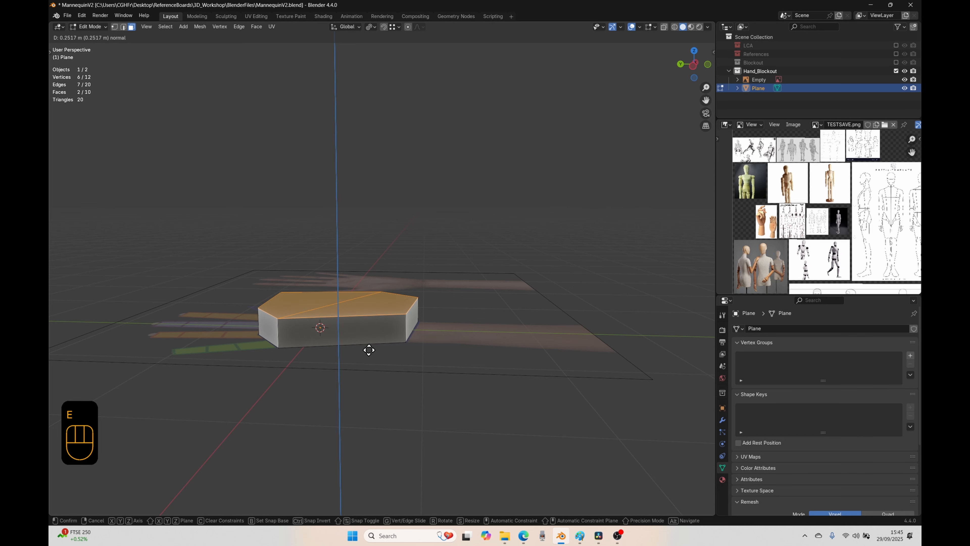
key(z)
key(z)
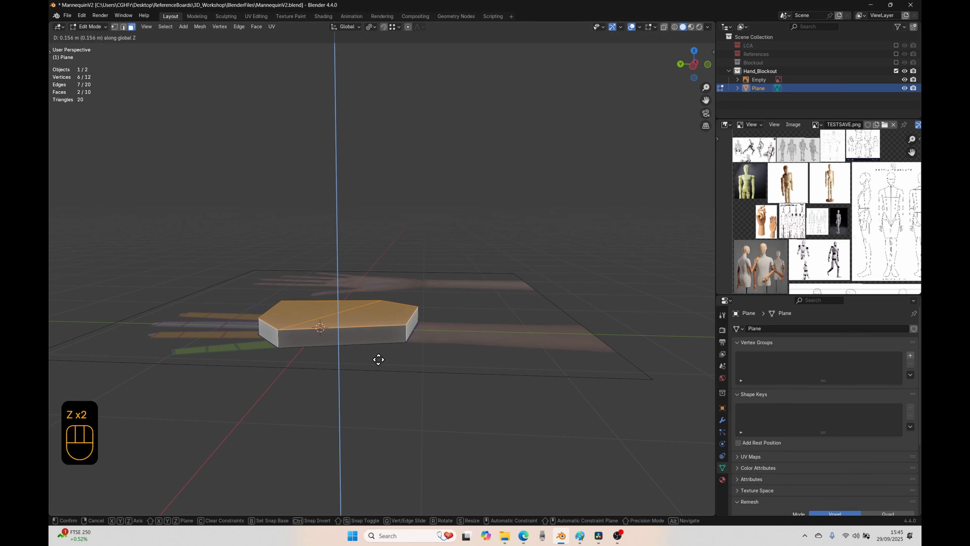
click(373, 351)
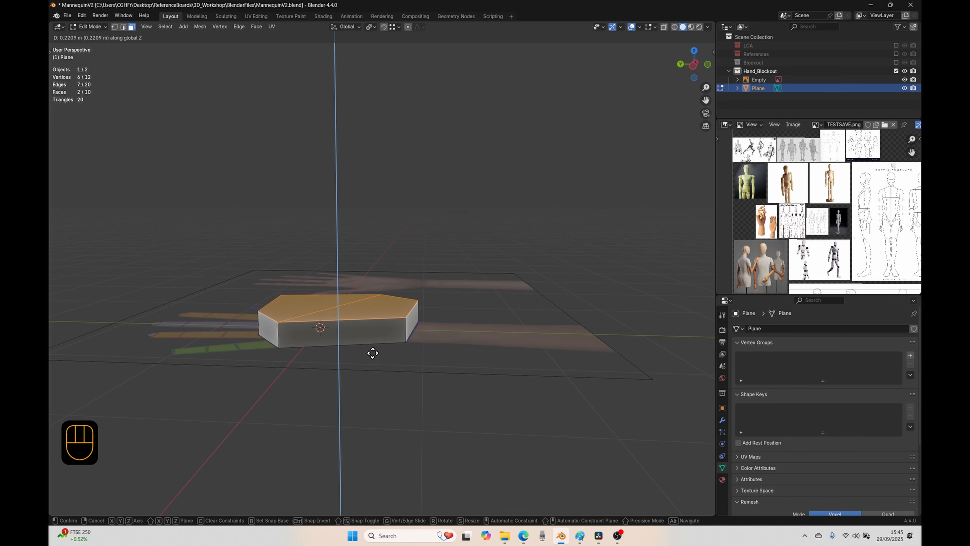
Step: Move the upper face's two finger-side edges about 0.139 m toward the wrist along the Y axis, in top view
middle_drag(390, 329, 312, 349)
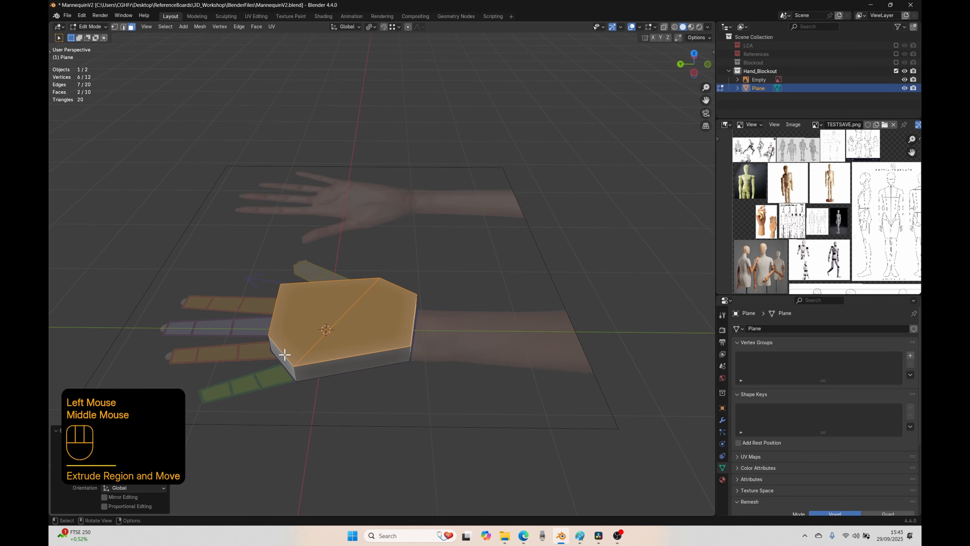
click(123, 26)
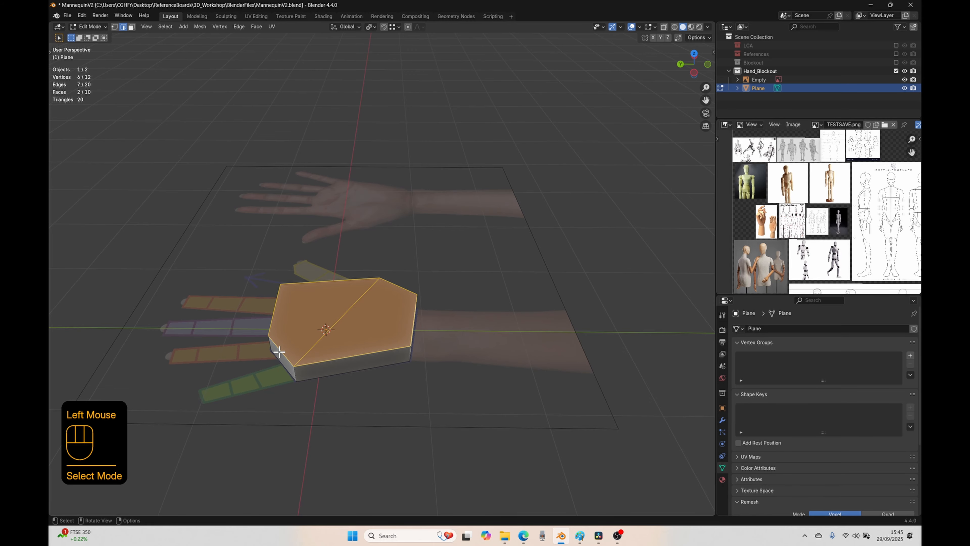
shift+click(276, 328)
shift+click(275, 321)
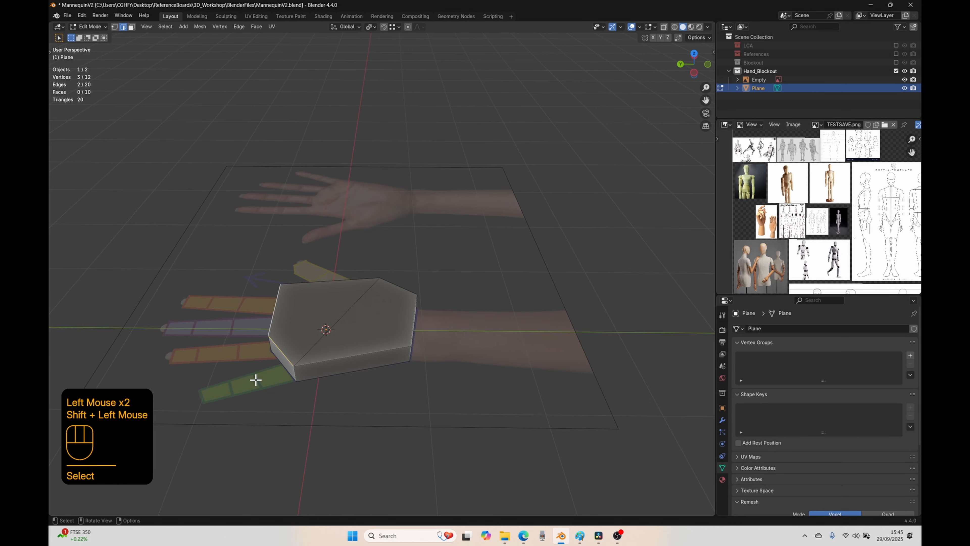
key(KP_7)
key(g)
key(y)
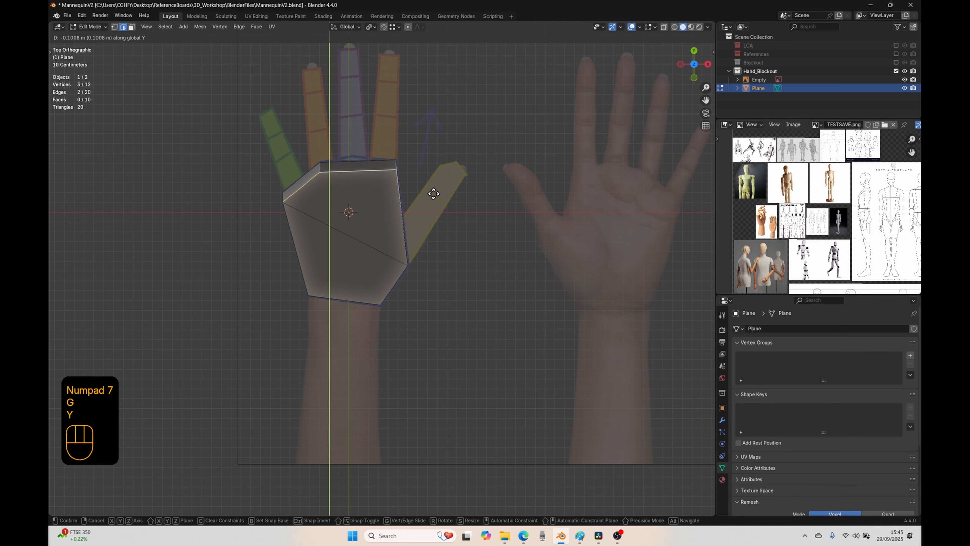
click(434, 198)
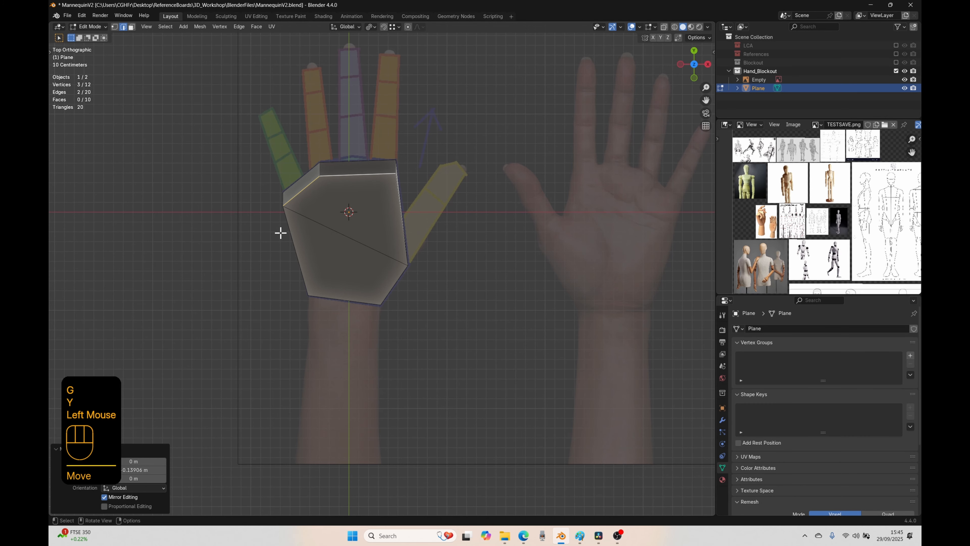
Step: Switch to wireframe shading and shift the two selected finger-side edges about 0.038 m toward the thumb side
key(shift)
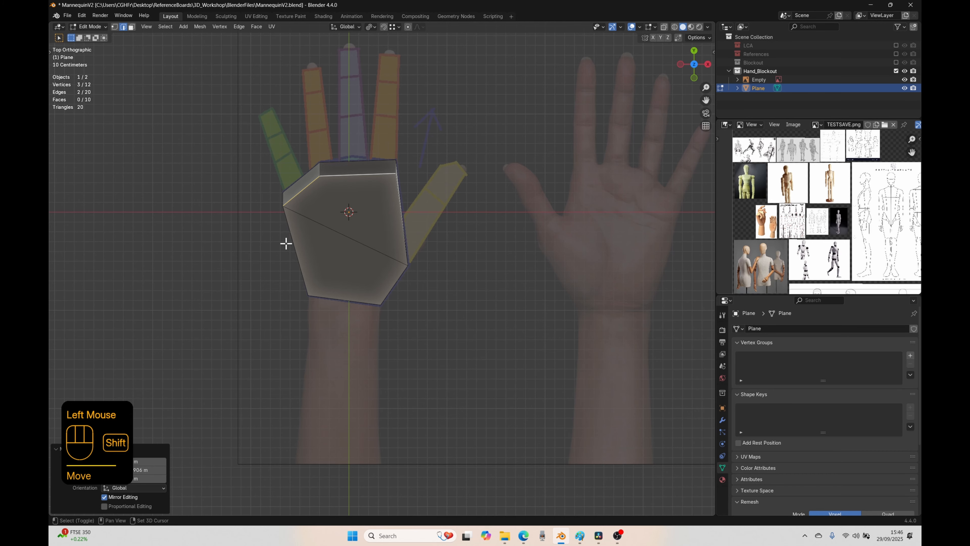
key(shift+z)
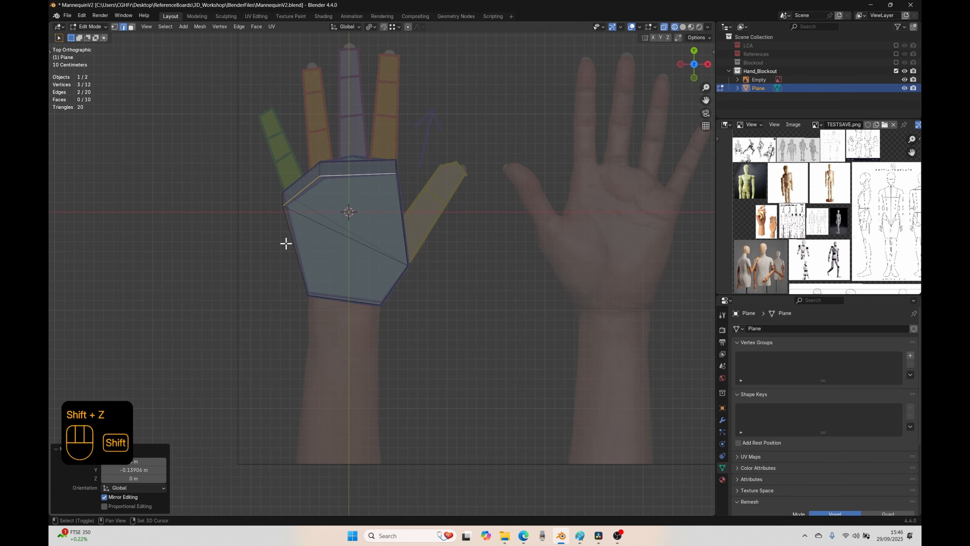
key(g)
click(311, 282)
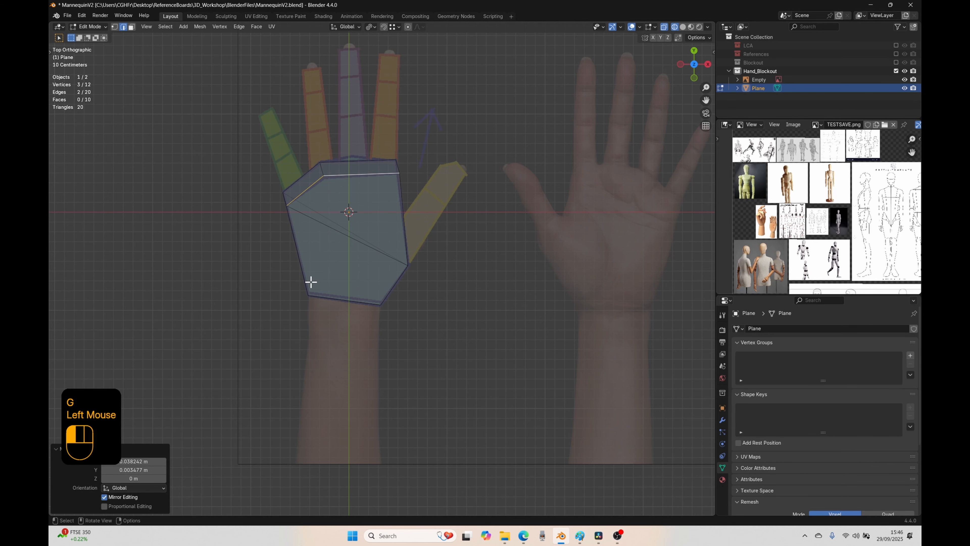
Step: Move the upper face's ring-finger corner vertex slightly toward the wrist and its index-finger corner vertex about 0.03 m inward
scroll(320, 217, up, 2)
key(1)
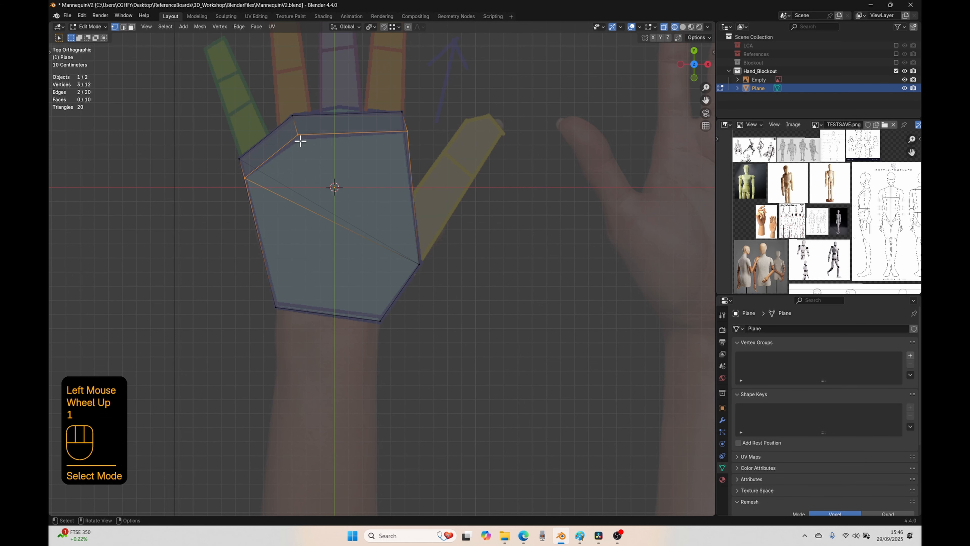
click(299, 138)
key(g)
click(315, 193)
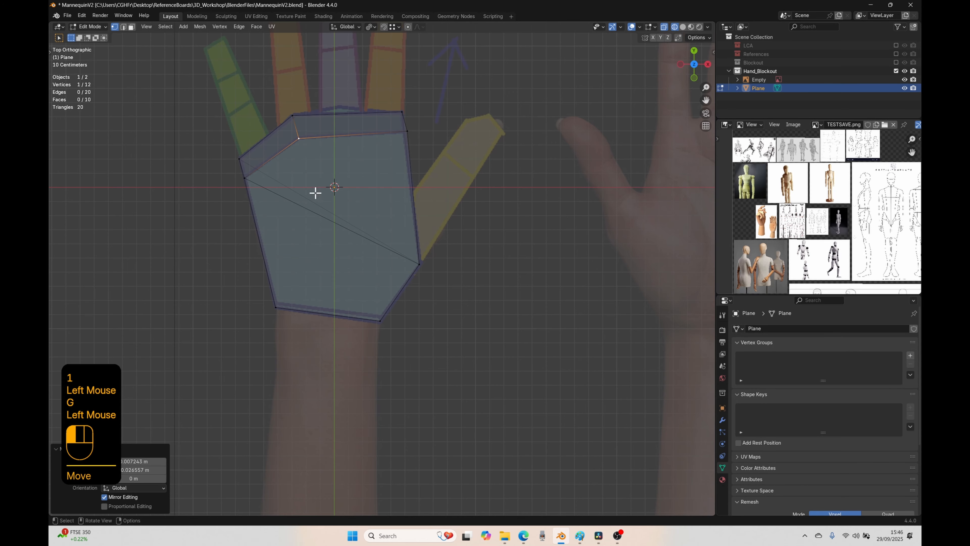
click(407, 132)
key(g)
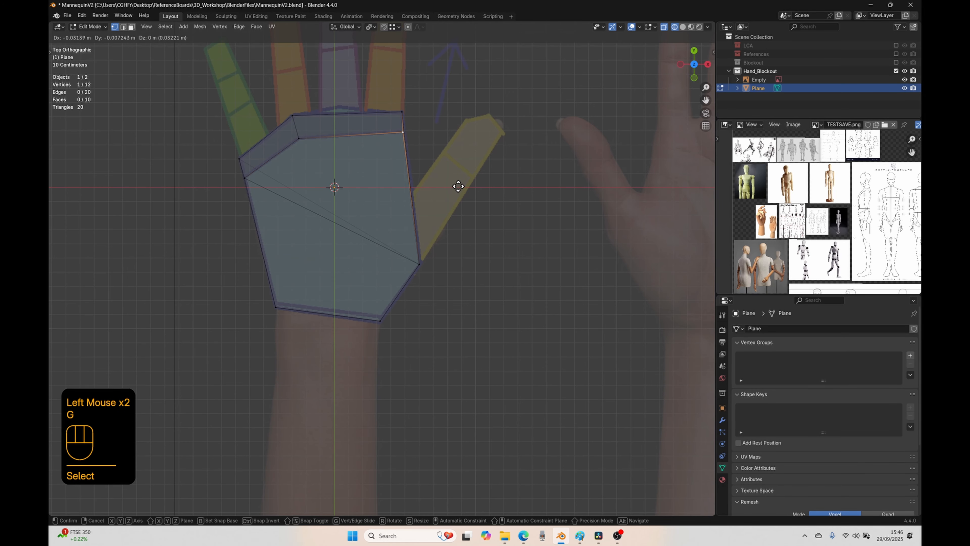
click(458, 187)
Step: Nudge the lower ring-finger-base vertex onto the palm outline's corner, leave Edit Mode and return to solid shading
click(294, 116)
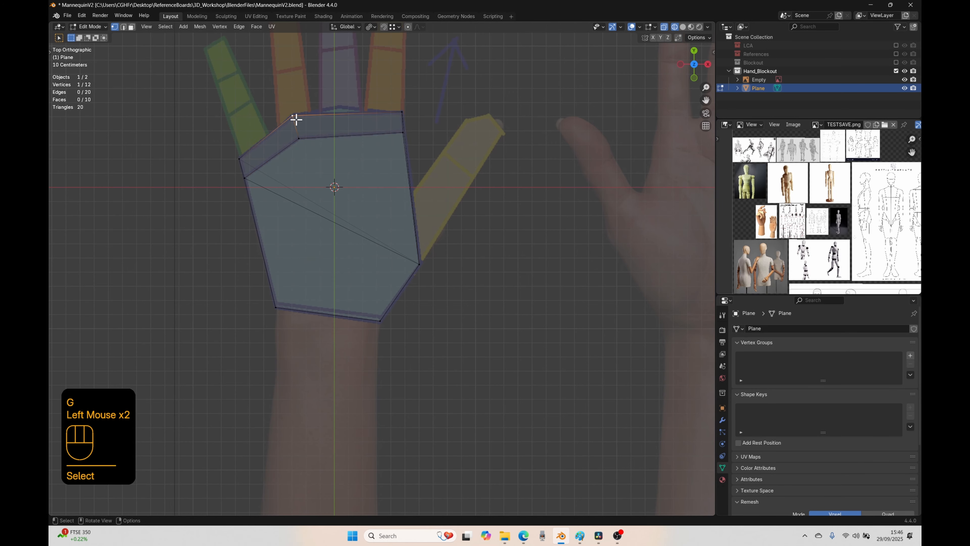
key(g)
click(326, 206)
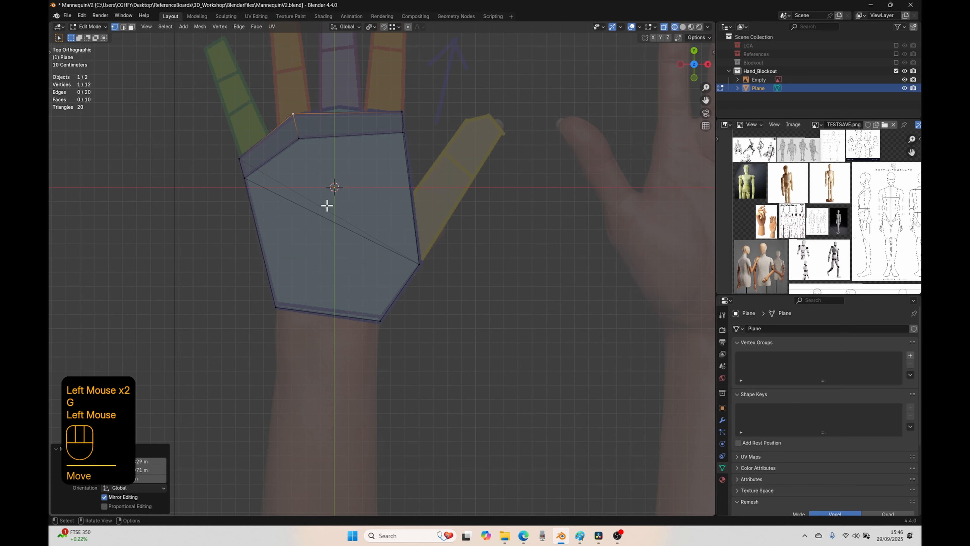
key(Tab)
key(shift+z)
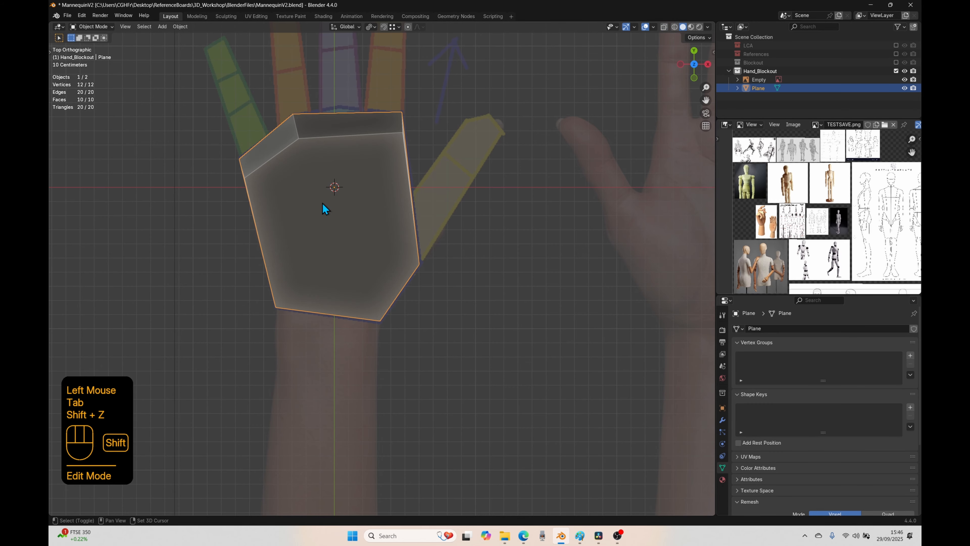
Step: Inspect the palm block from several angles and add a new mesh plane at the world origin in top view
scroll(322, 202, down, 2)
mouse_move(322, 202)
middle_down()
mouse_move(295, 260)
mouse_move(342, 195)
mouse_move(370, 193)
mouse_move(336, 230)
mouse_move(503, 239)
middle_up()
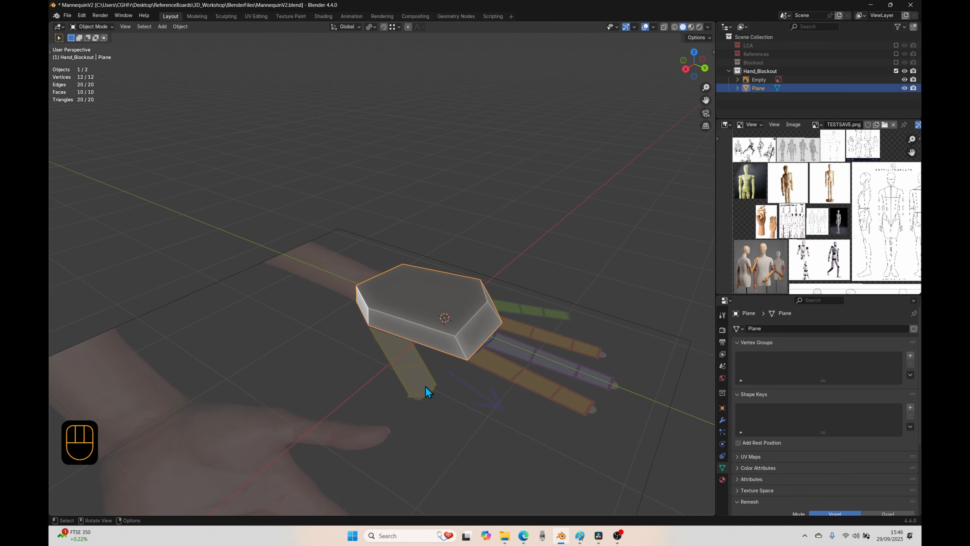
middle_drag(444, 376, 362, 329)
key(KP_7)
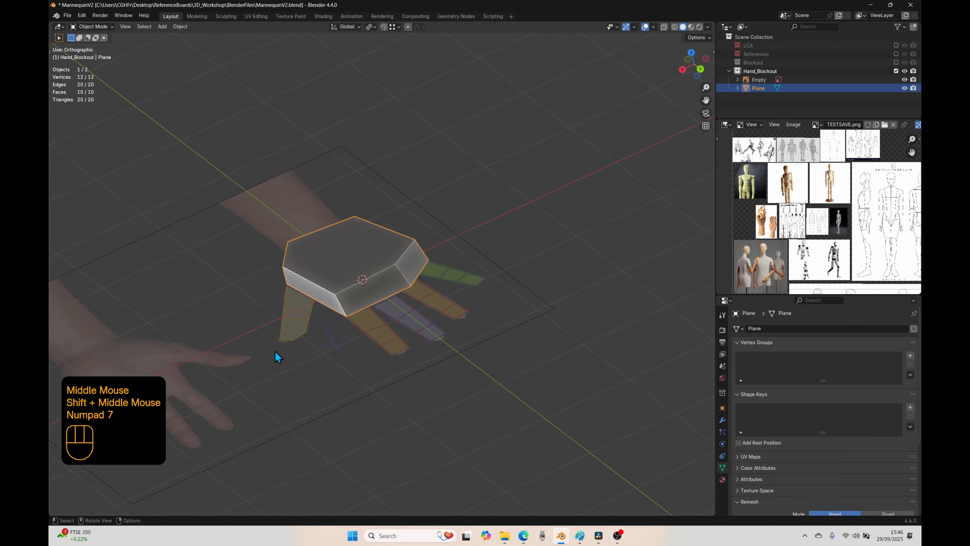
key(shift+a)
mouse_move(445, 271)
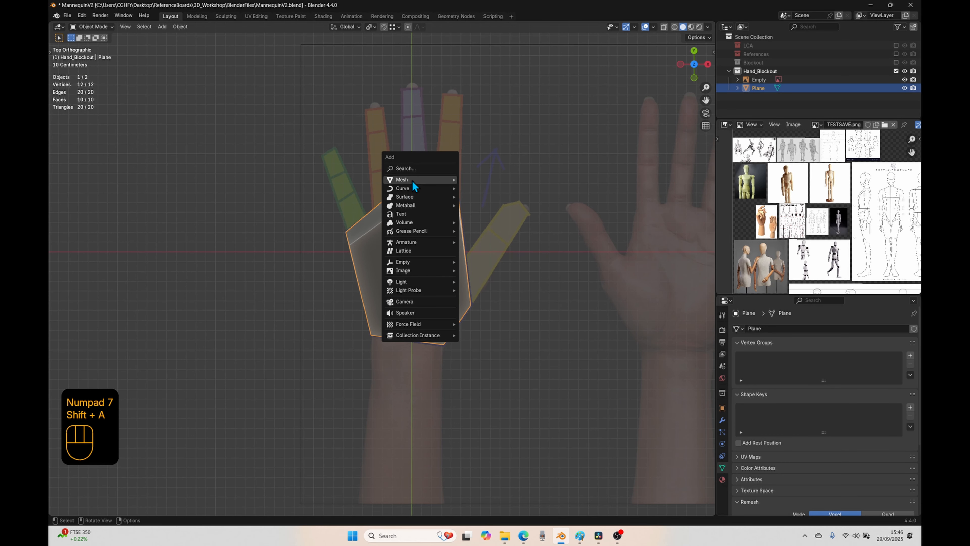
mouse_move(412, 180)
click(477, 179)
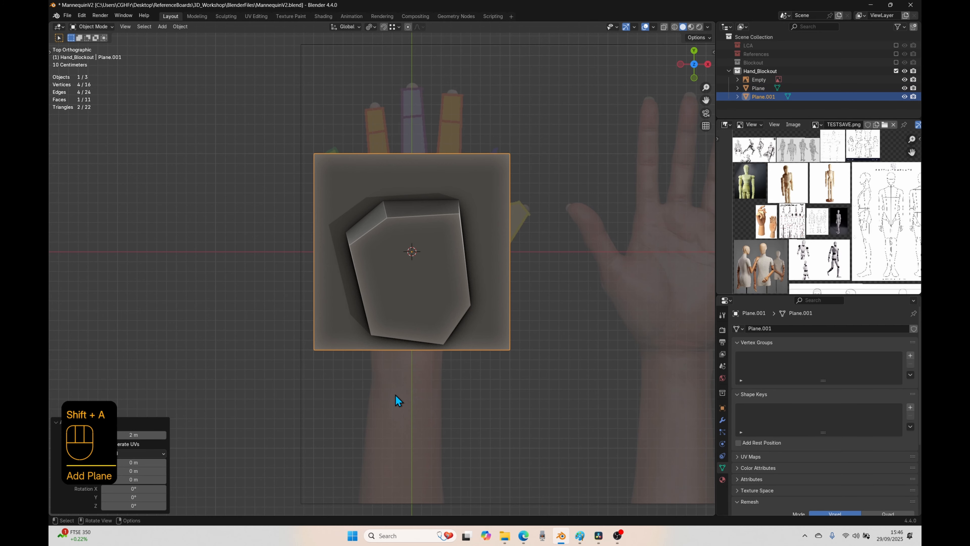
Step: Move the new plane onto the little finger's base segment and scale it to about 0.085
key(g)
click(370, 364)
key(s)
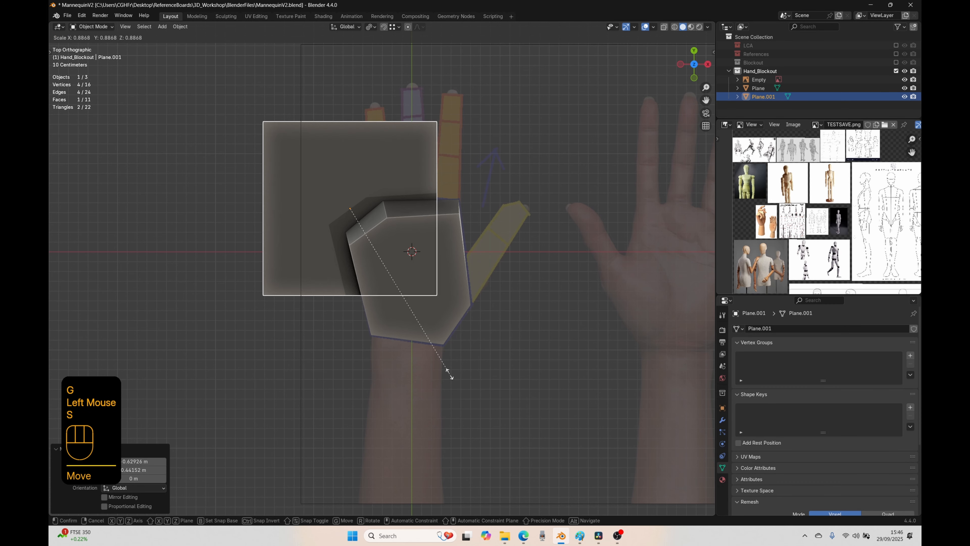
click(361, 217)
scroll(369, 278, up, 3)
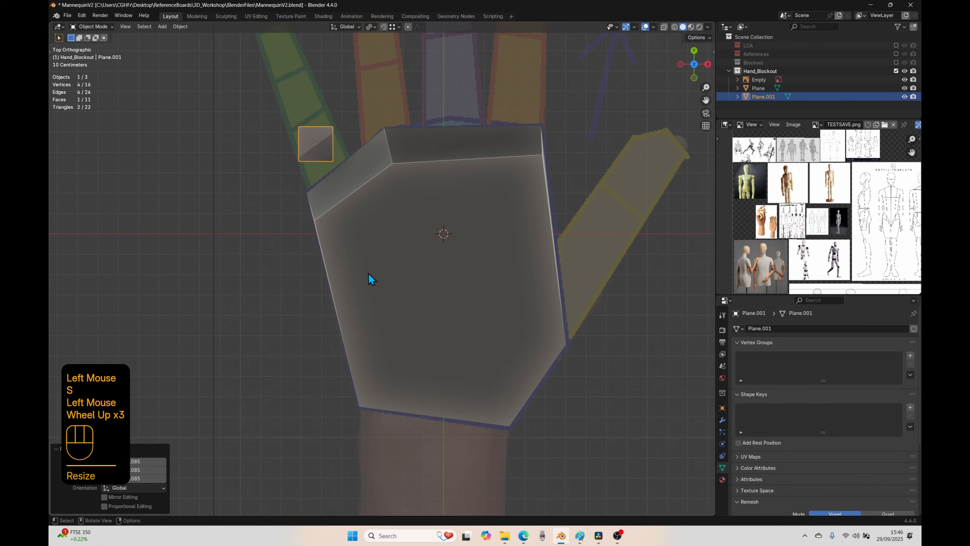
shift+middle_drag(370, 277, 370, 376)
scroll(374, 312, up, 2)
Step: Edit the plane, rotating it about 26 degrees to the little finger's slant and moving its two palm-side vertices to the segment's base corners
key(Tab)
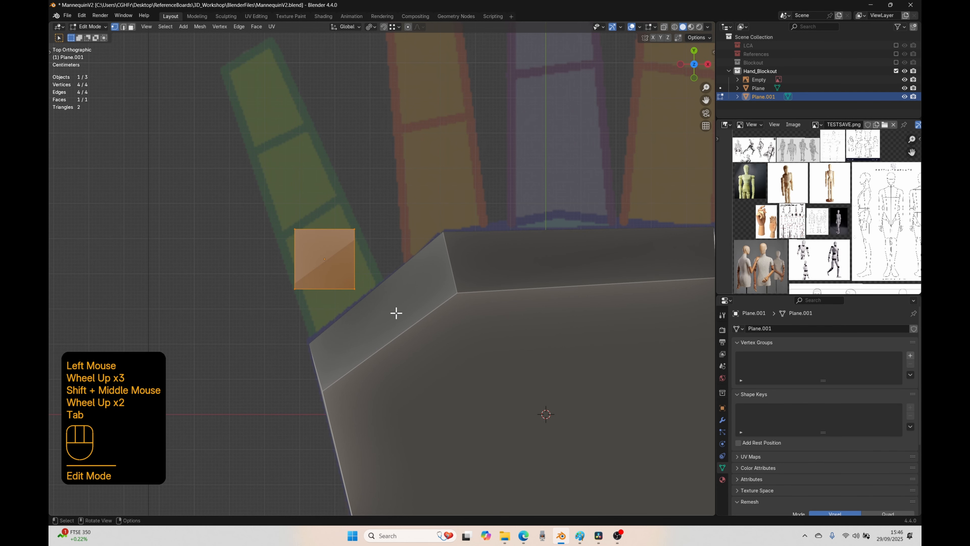
key(r)
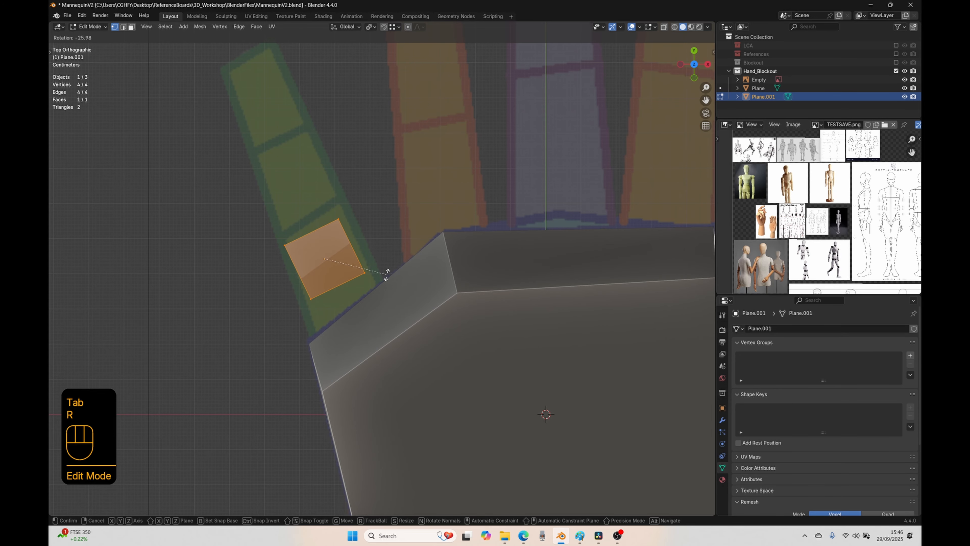
click(386, 272)
click(366, 273)
key(g)
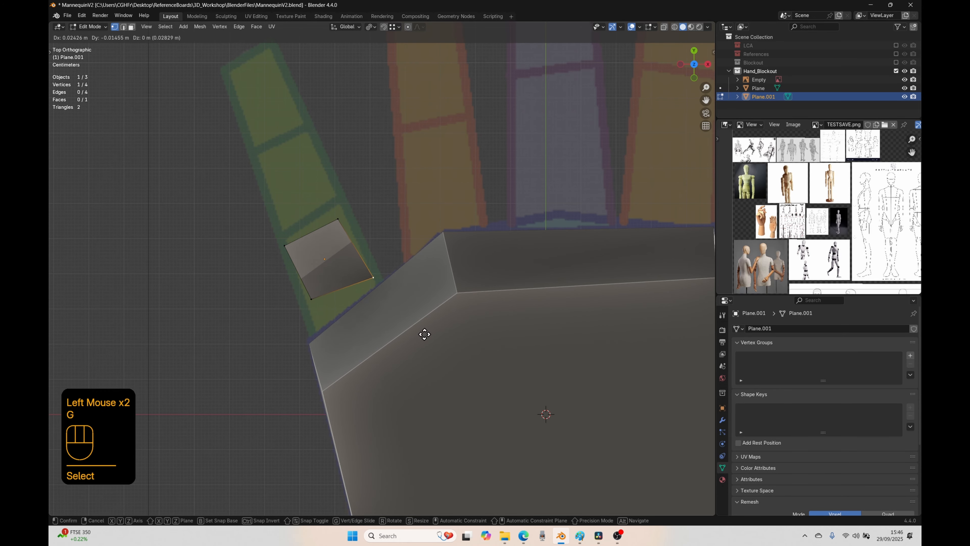
click(431, 338)
click(309, 295)
key(g)
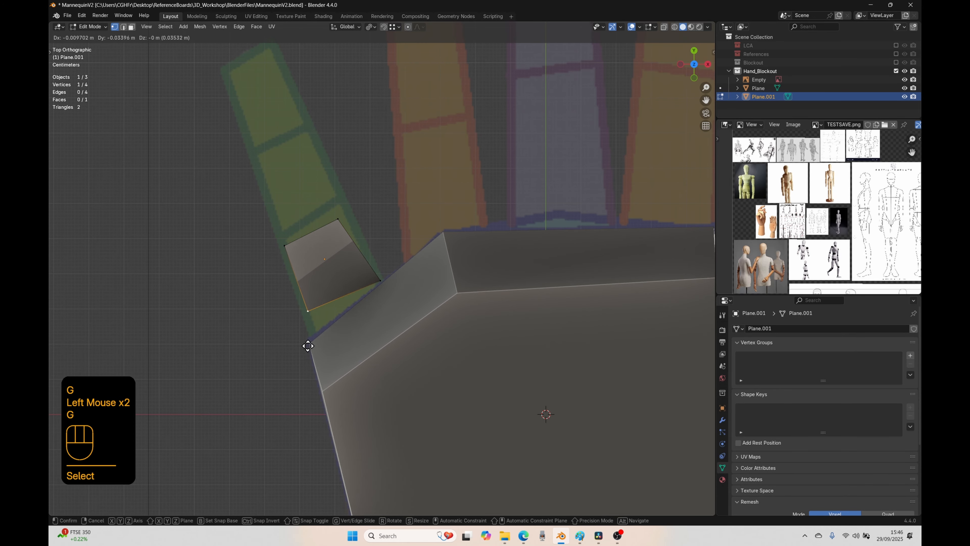
click(310, 368)
Step: Move the plane's other two vertices to the joint line at the far end of the little finger's base segment
click(297, 247)
key(g)
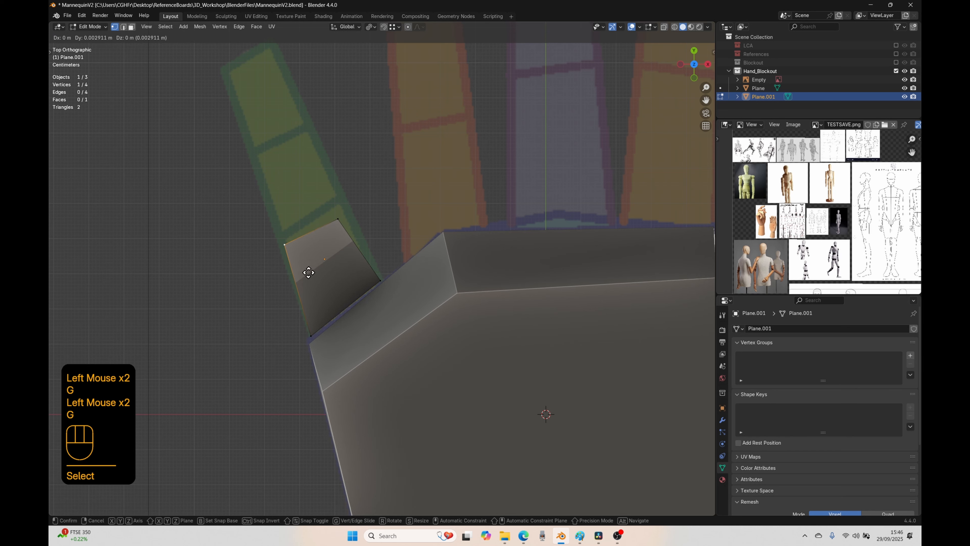
click(303, 263)
click(330, 234)
click(336, 217)
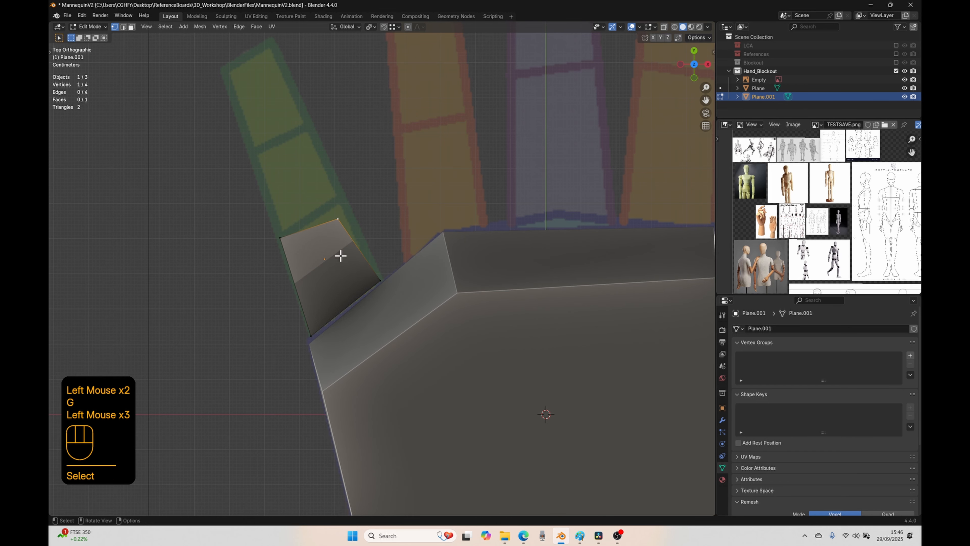
key(g)
click(343, 241)
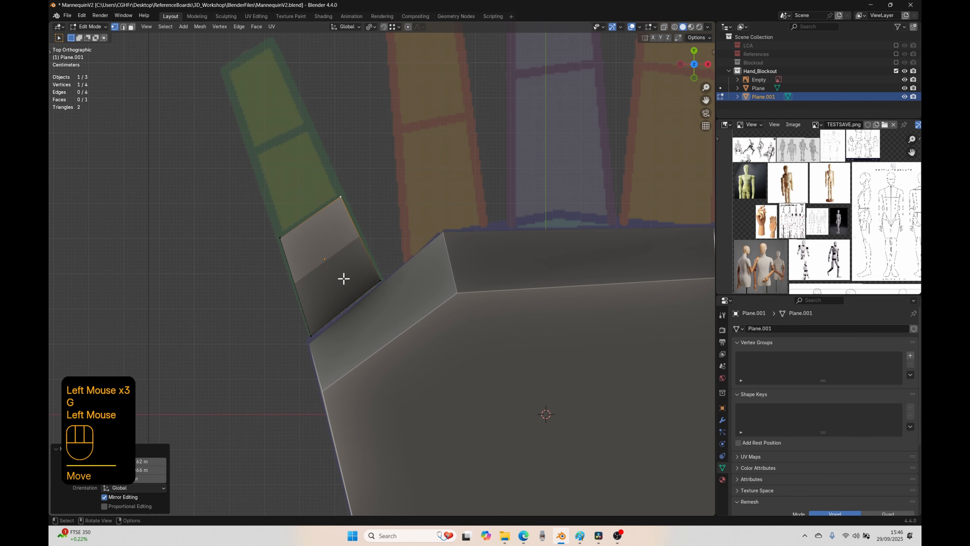
key(a)
click(335, 266)
click(334, 265)
click(331, 256)
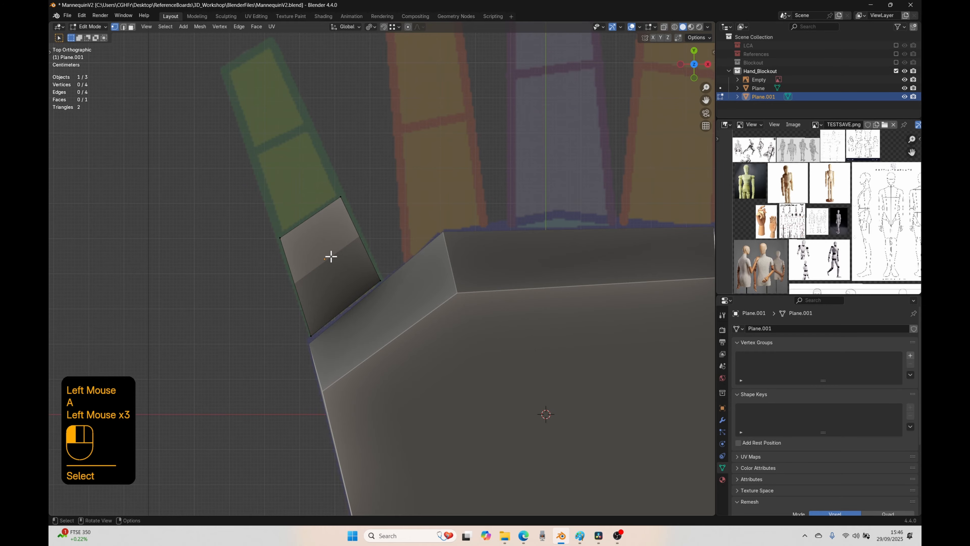
Step: Duplicate the little finger's base-segment face and place the copy over the finger's middle segment
key(2)
key(3)
click(351, 297)
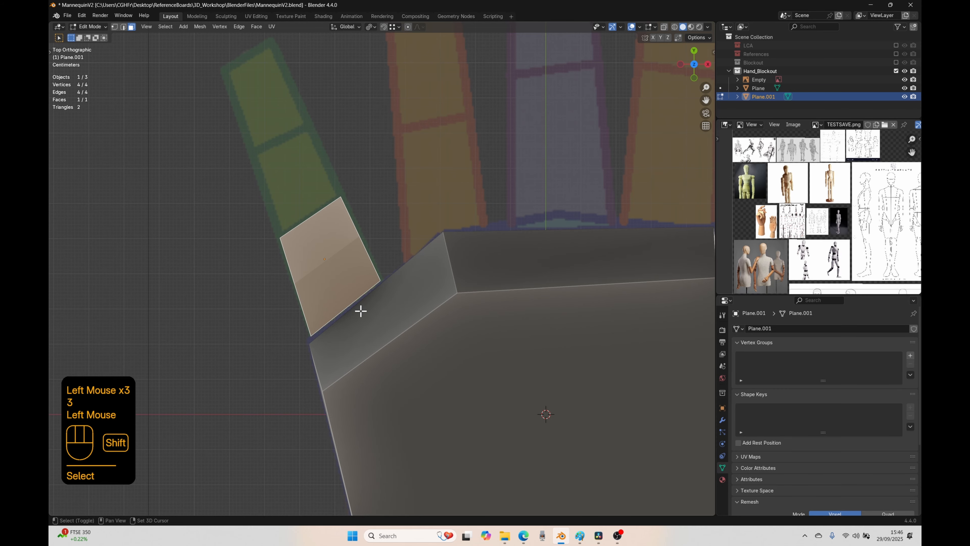
key(shift+d)
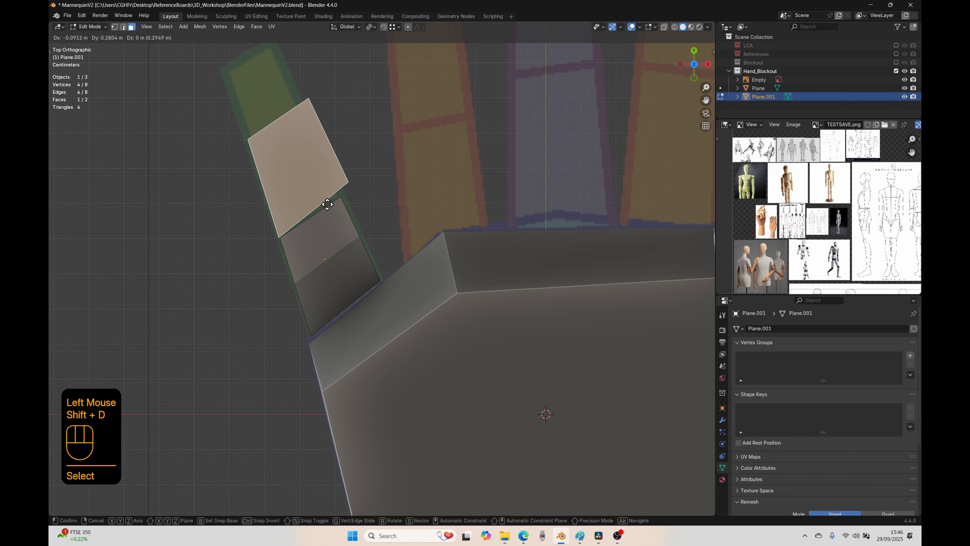
click(328, 203)
Step: Move the copied face's corner vertices to match the outline and joint lines of the little finger's middle segment
key(1)
click(359, 225)
click(364, 226)
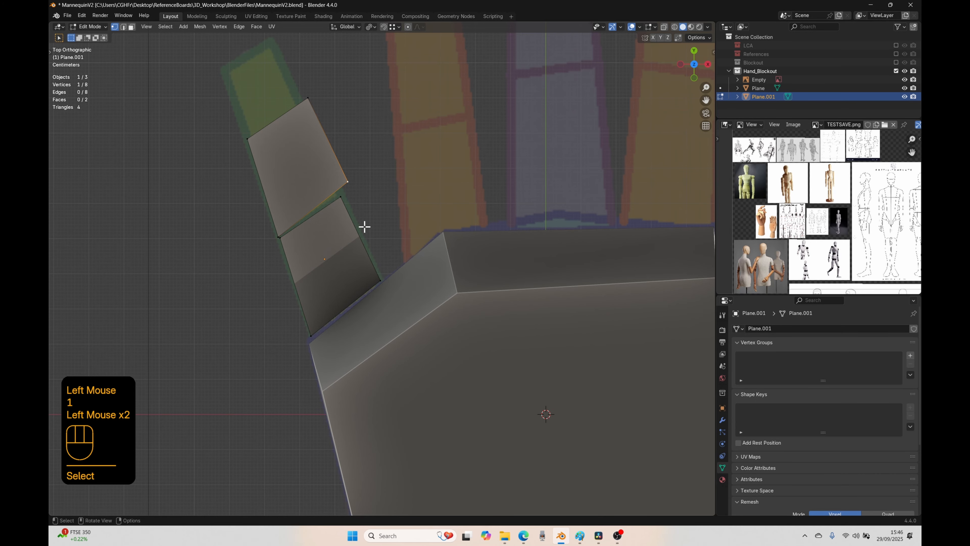
key(g)
click(310, 100)
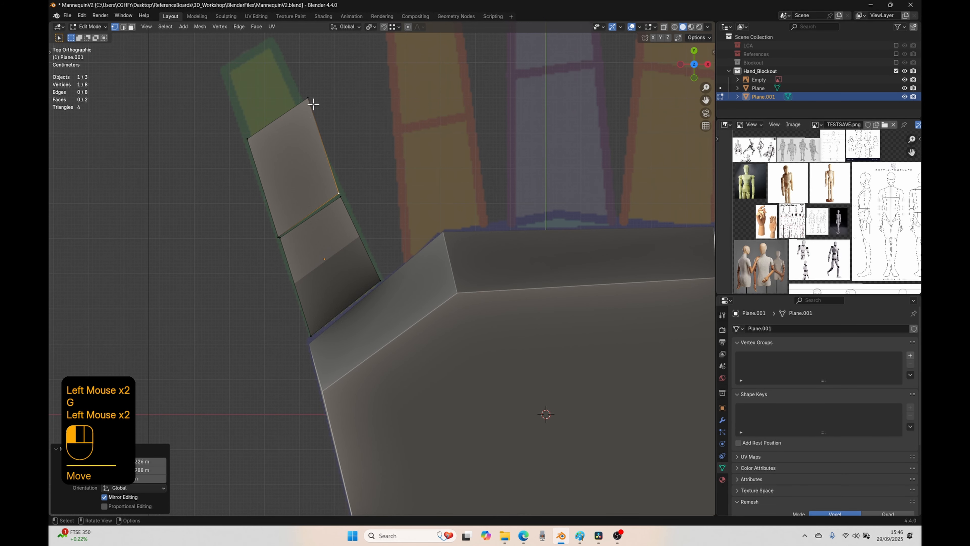
key(g)
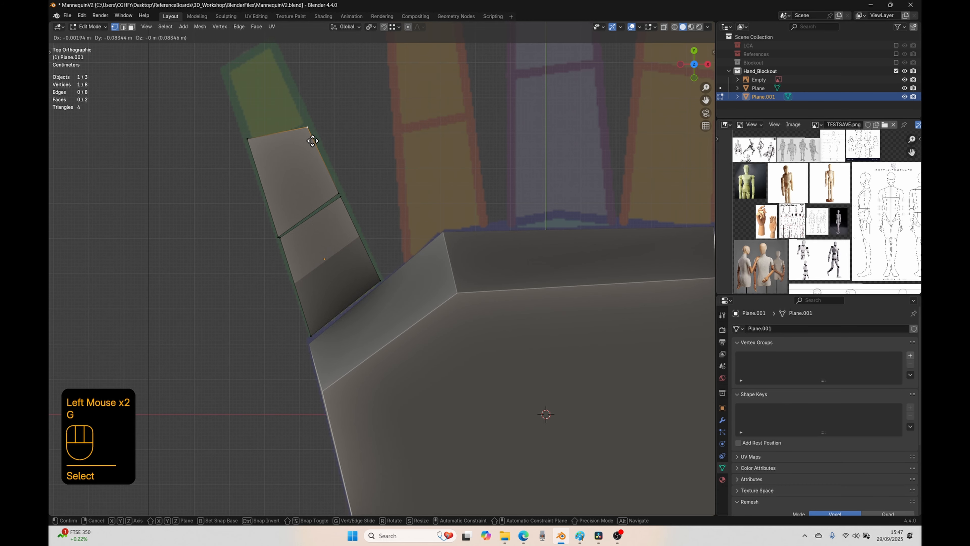
click(313, 141)
click(246, 137)
key(g)
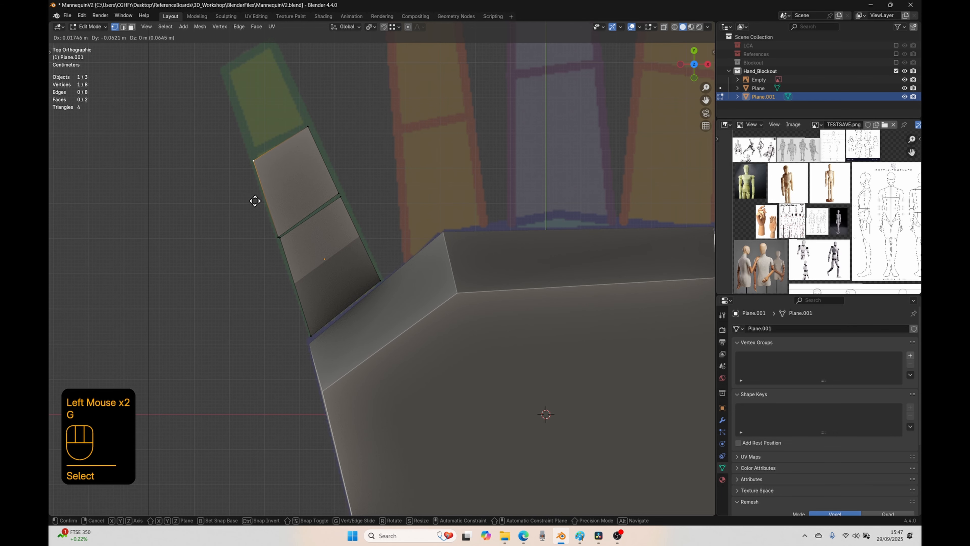
click(254, 194)
Step: Duplicate the little finger's middle-segment face and place the copy over the fingertip segment
key(3)
click(284, 186)
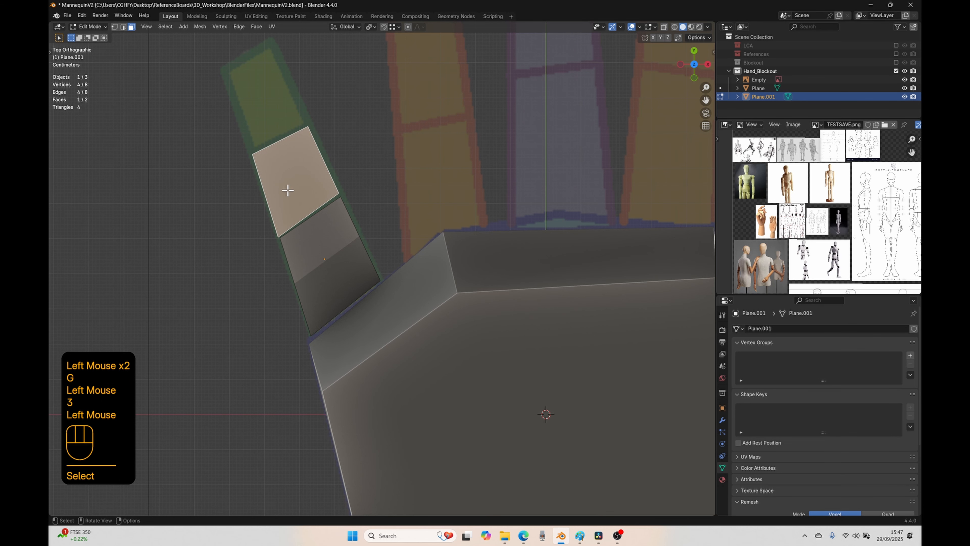
shift+middle_drag(309, 173, 334, 275)
key(shift+d)
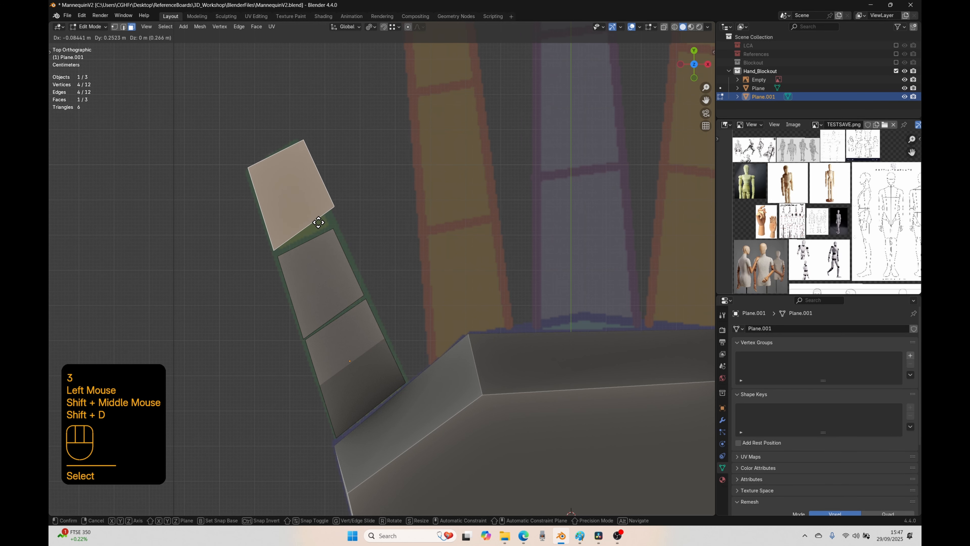
click(322, 225)
Step: Move the fingertip face's two outer vertices to the tip corners and its inner-side joint vertex down to the joint line
key(1)
click(257, 173)
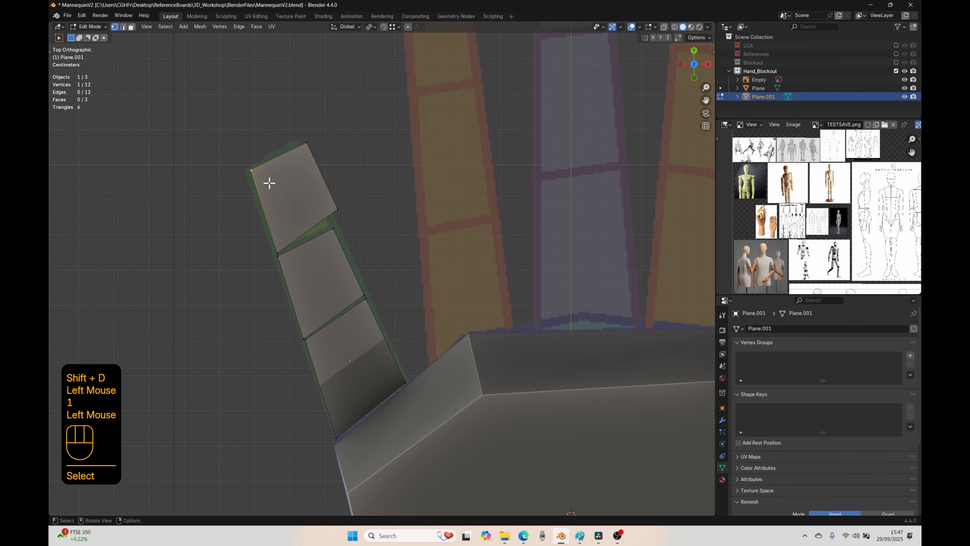
key(g)
click(320, 234)
click(308, 145)
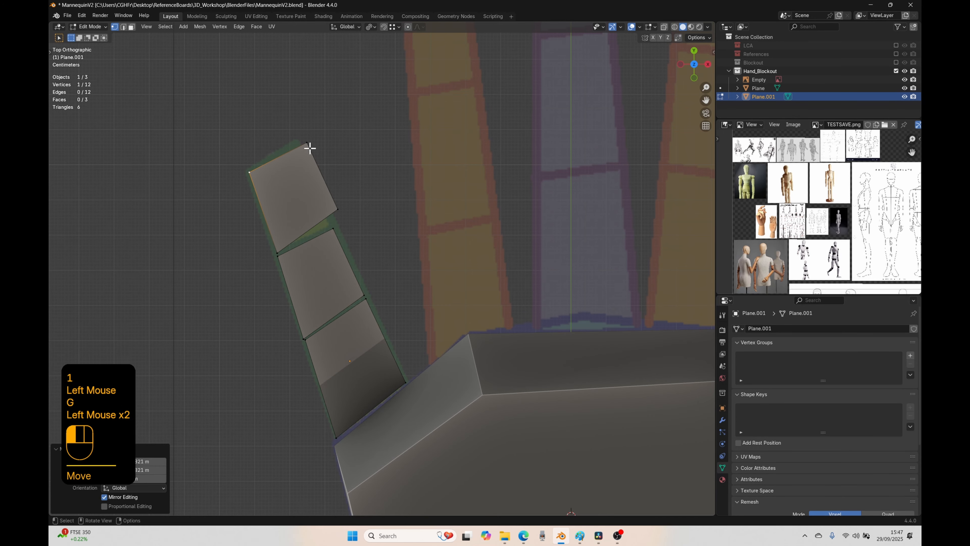
key(g)
click(373, 180)
click(337, 209)
key(g)
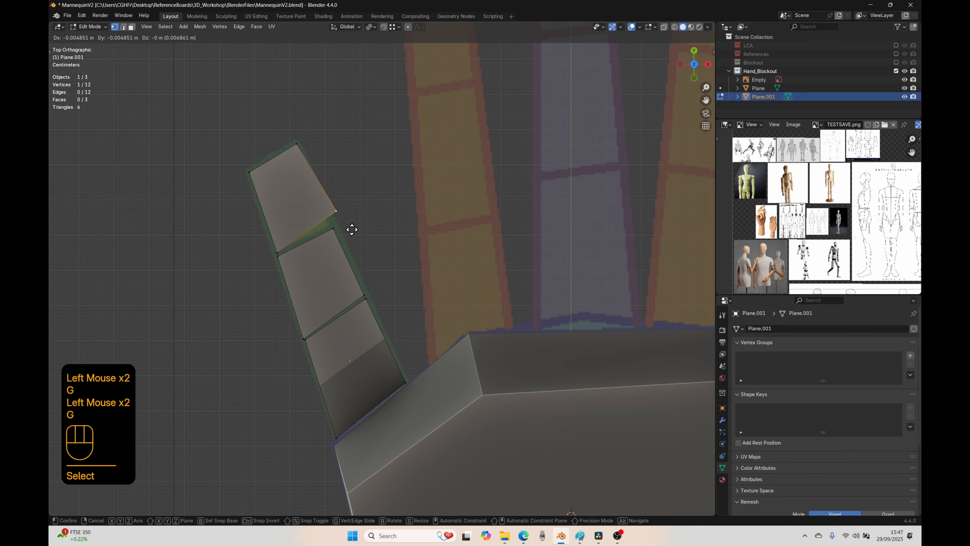
click(347, 244)
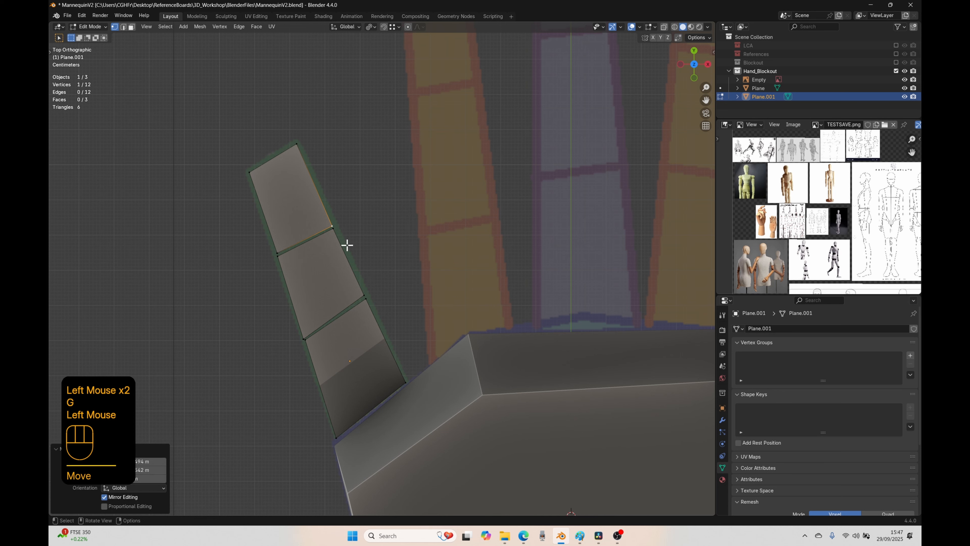
Step: Nudge the outer-side joint vertices of the little finger's segments to even out the gaps between the faces
click(265, 256)
key(g)
click(263, 266)
click(308, 346)
key(g)
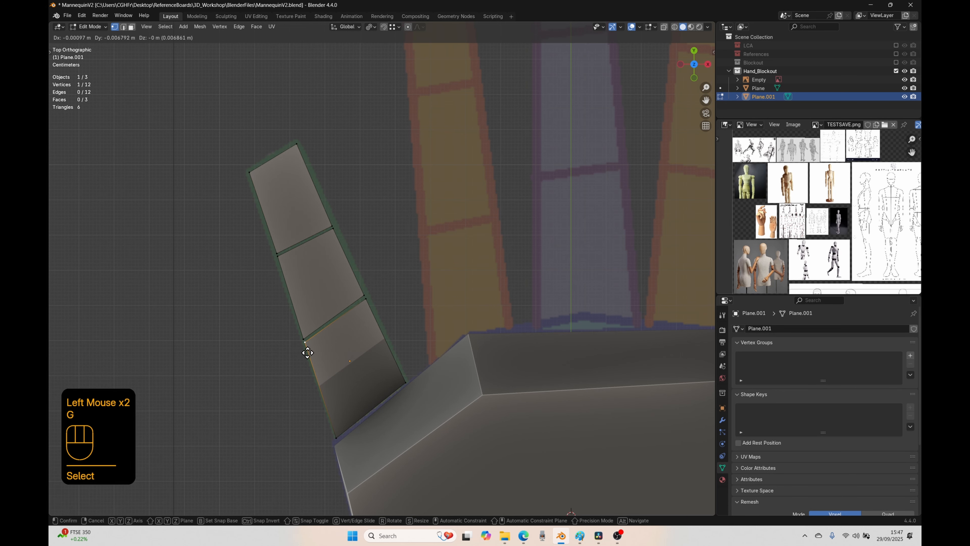
click(306, 347)
Step: Extrude all three little finger faces upward about 0.173 m in right view and return to object mode in top view
key(a)
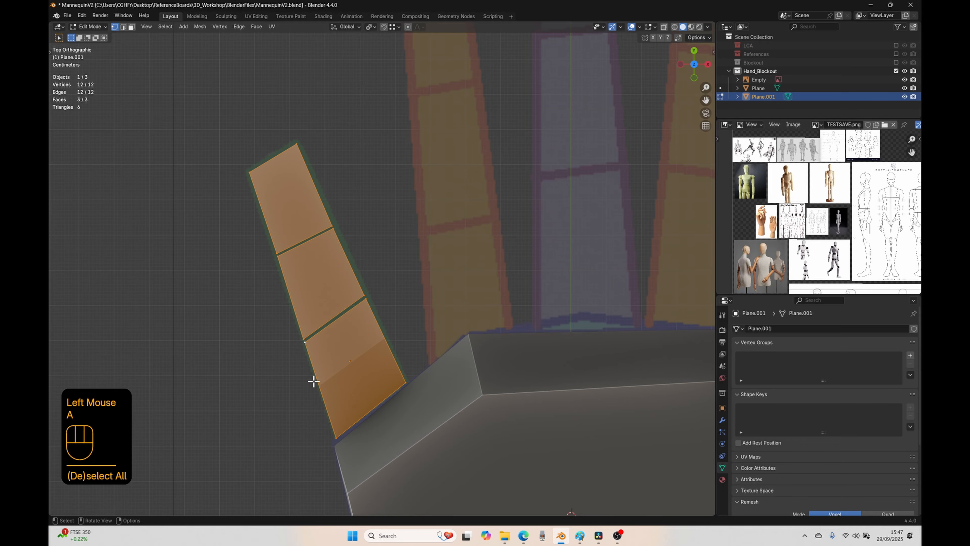
middle_drag(314, 380, 359, 350)
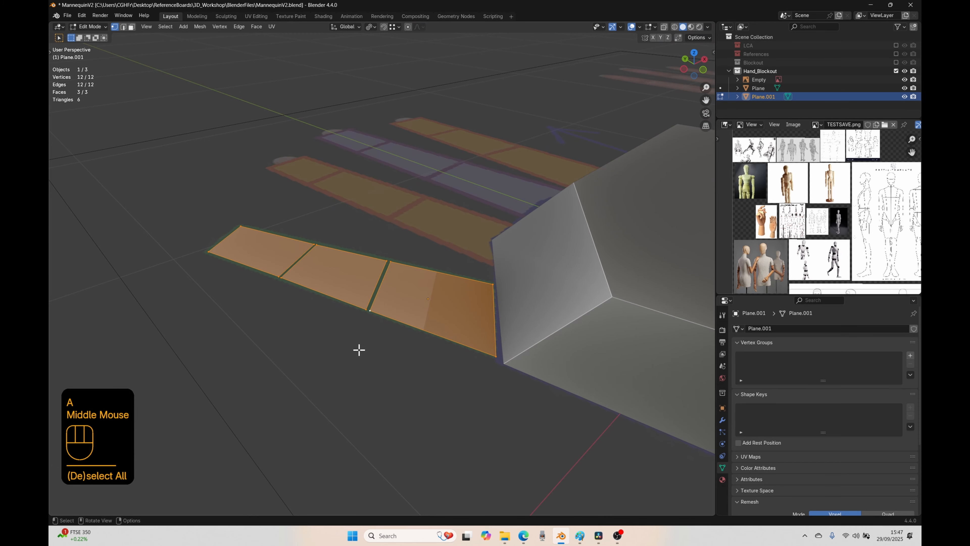
key(KP_3)
key(e)
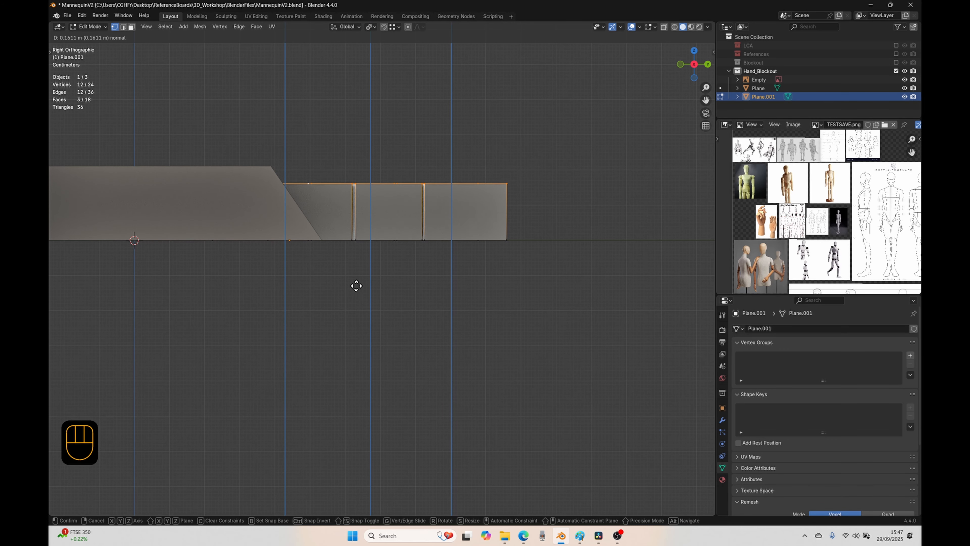
click(356, 282)
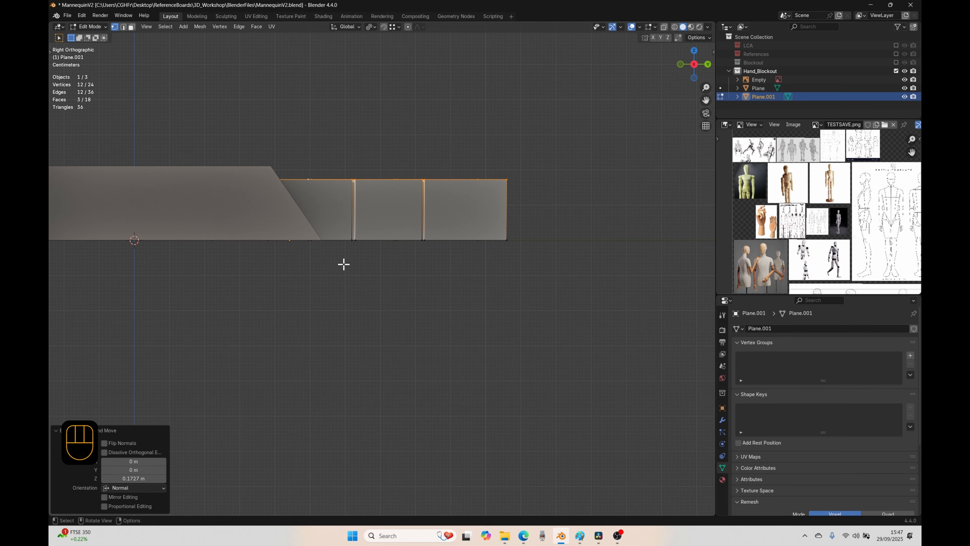
key(Tab)
key(KP_7)
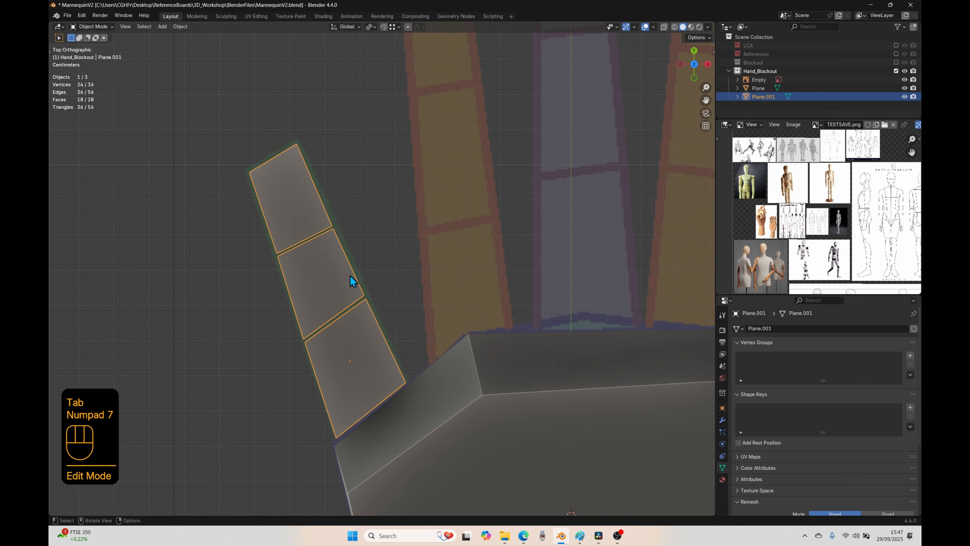
Step: Separate the little finger mesh by loose parts so each segment is its own object, and leave edit mode
key(Tab)
middle_drag(425, 306, 318, 240)
key(a)
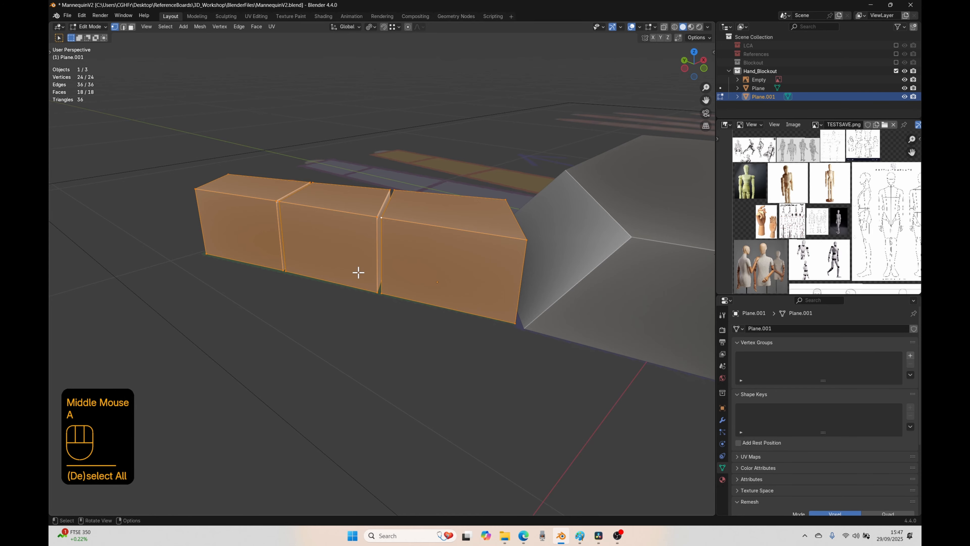
key(p)
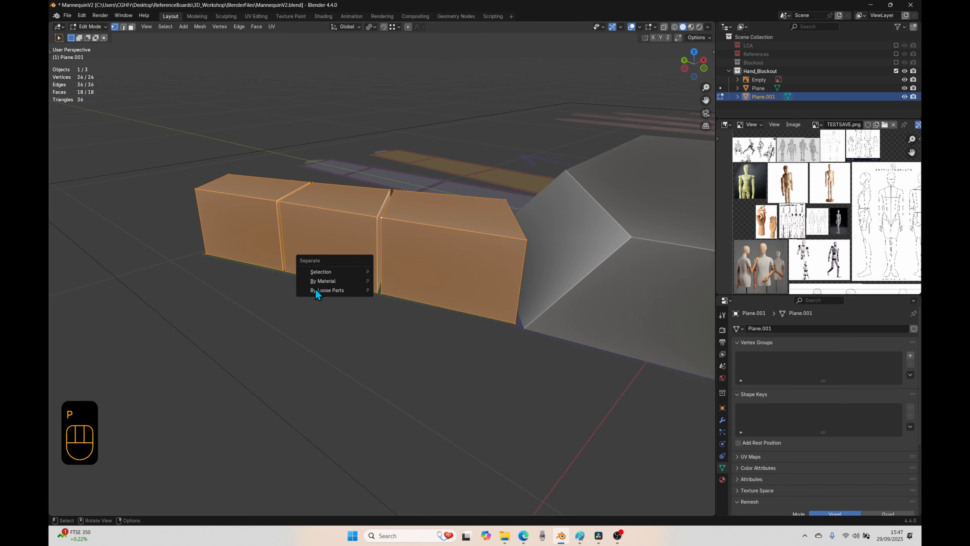
click(329, 290)
click(428, 238)
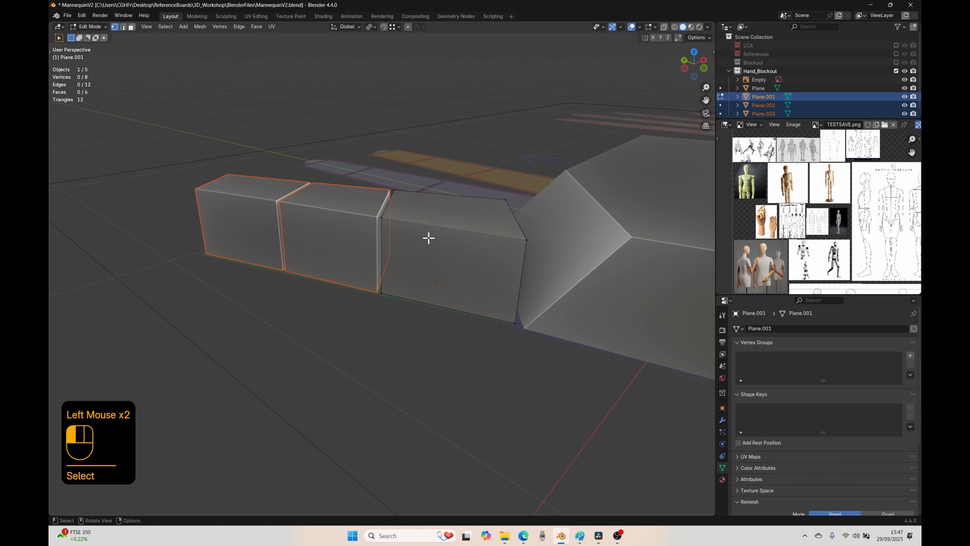
key(Tab)
Step: Select the little finger's segments one at a time to check that they are separate objects
click(417, 237)
click(345, 218)
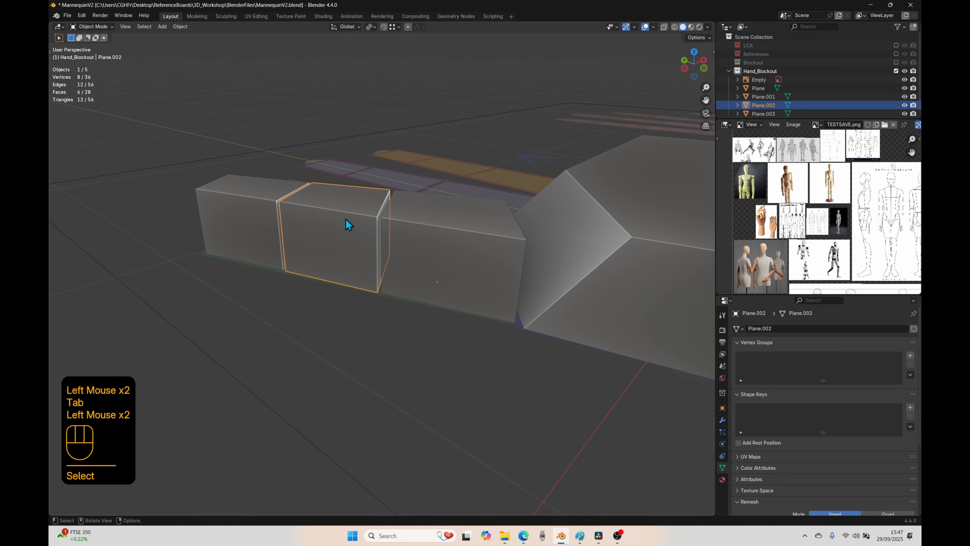
click(262, 282)
click(255, 220)
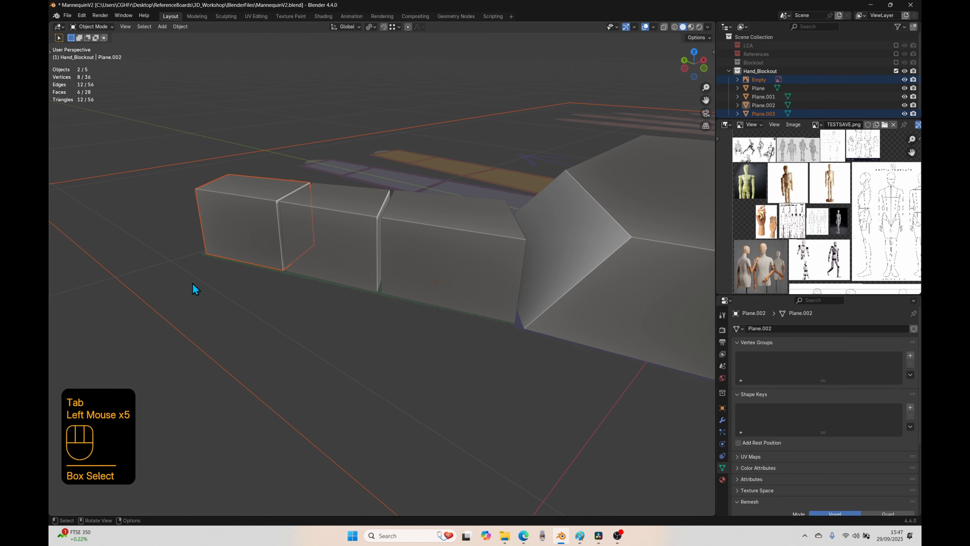
click(256, 217)
click(80, 322)
click(233, 207)
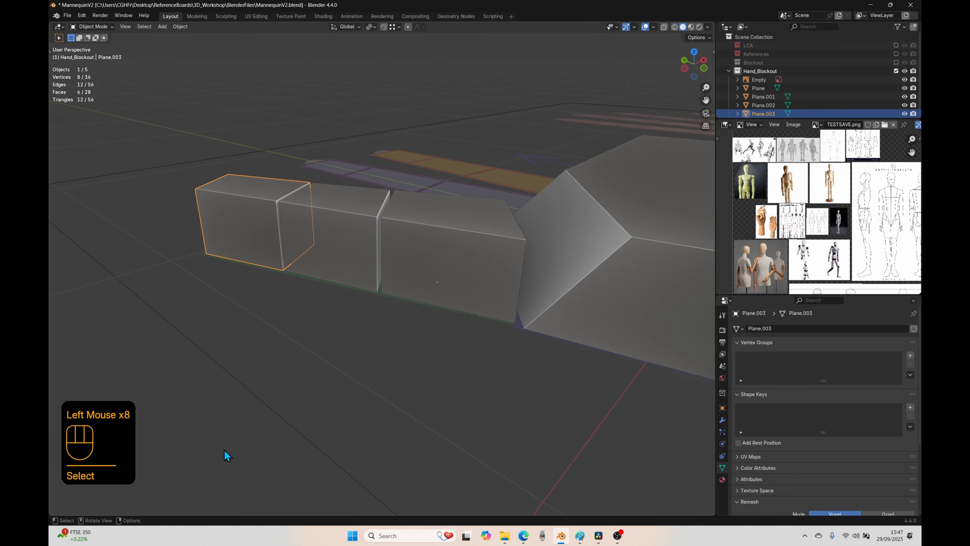
Step: Add a new mesh plane at the world origin in top view for the ring finger
middle_drag(336, 344, 326, 325)
key(KP_7)
scroll(363, 321, down, 2)
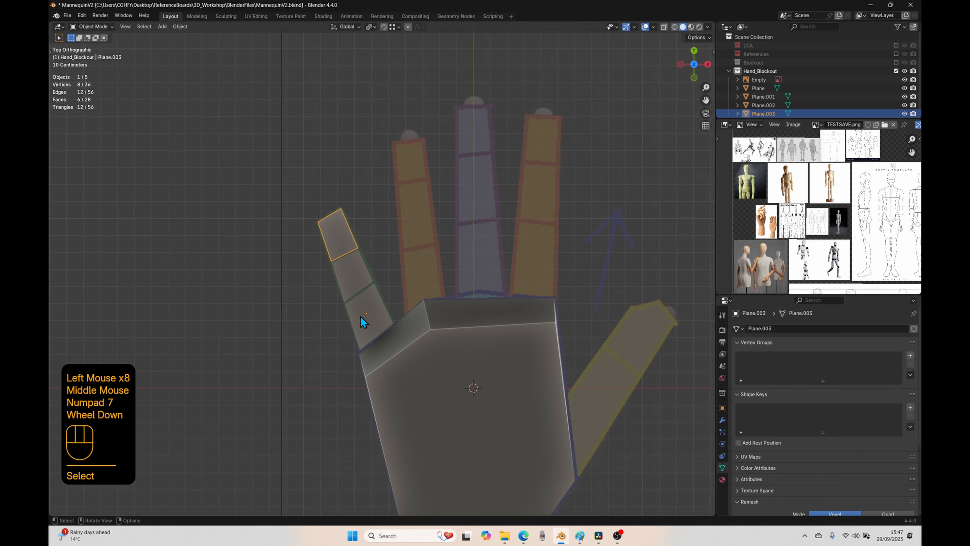
shift+middle_drag(418, 169, 346, 335)
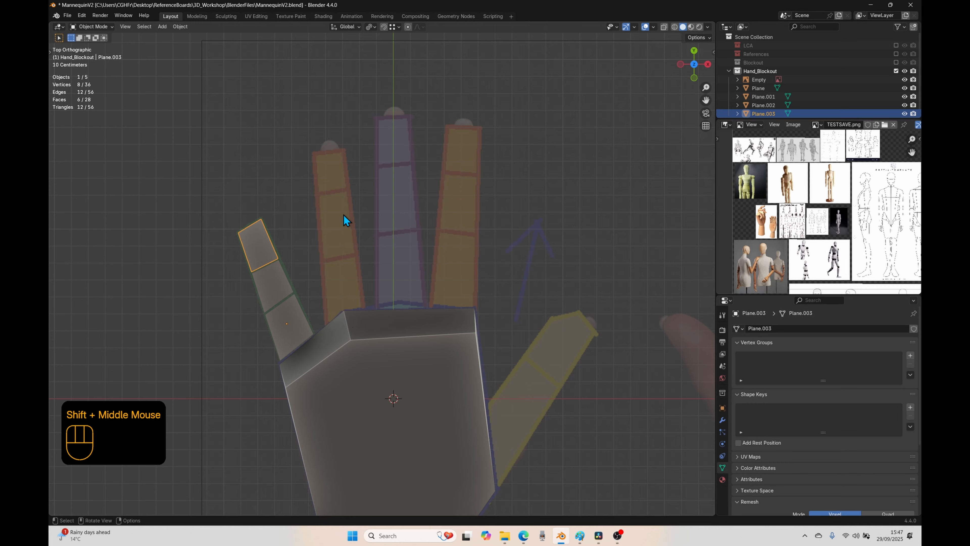
key(shift+a)
mouse_move(343, 214)
click(376, 214)
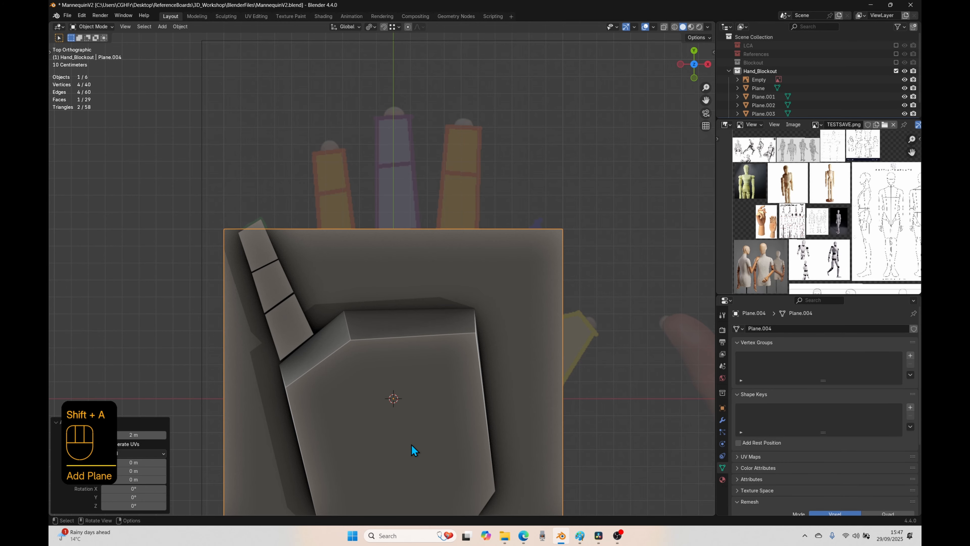
key(f)
click(526, 422)
Step: Move the new plane toward the ring finger, scale it down in edit mode and position it inside the base segment
key(g)
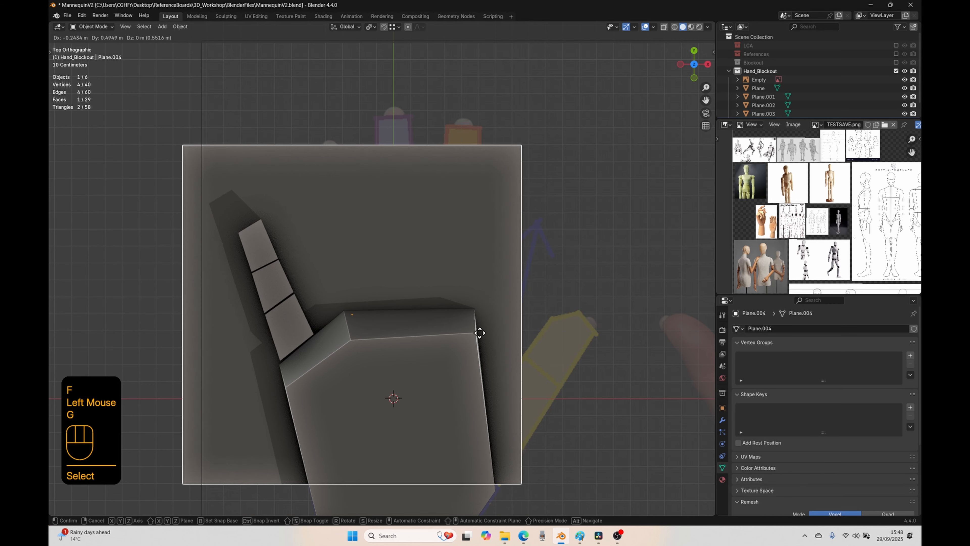
click(481, 323)
key(Tab)
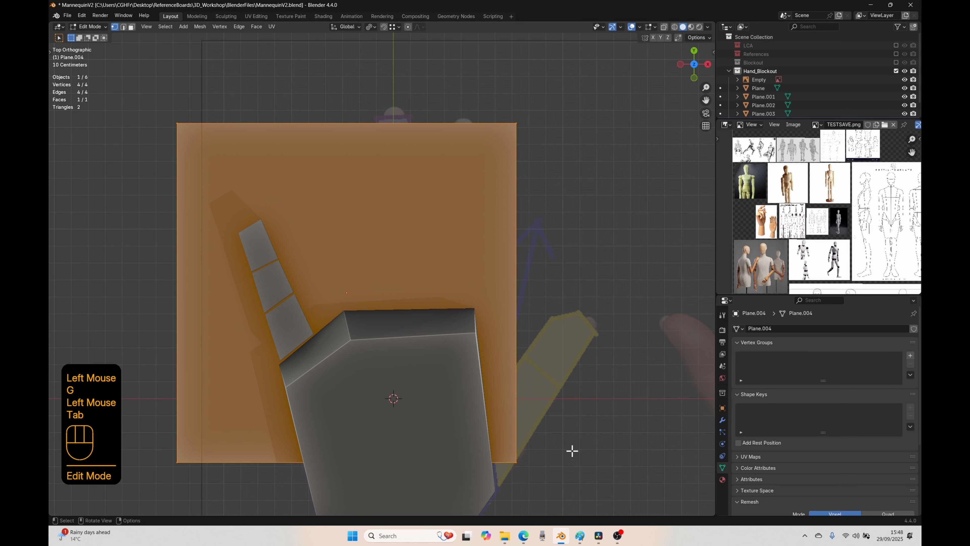
key(s)
click(350, 309)
scroll(351, 314, up, 2)
shift+scroll(352, 314, up, 1)
shift+middle_drag(351, 314, 398, 275)
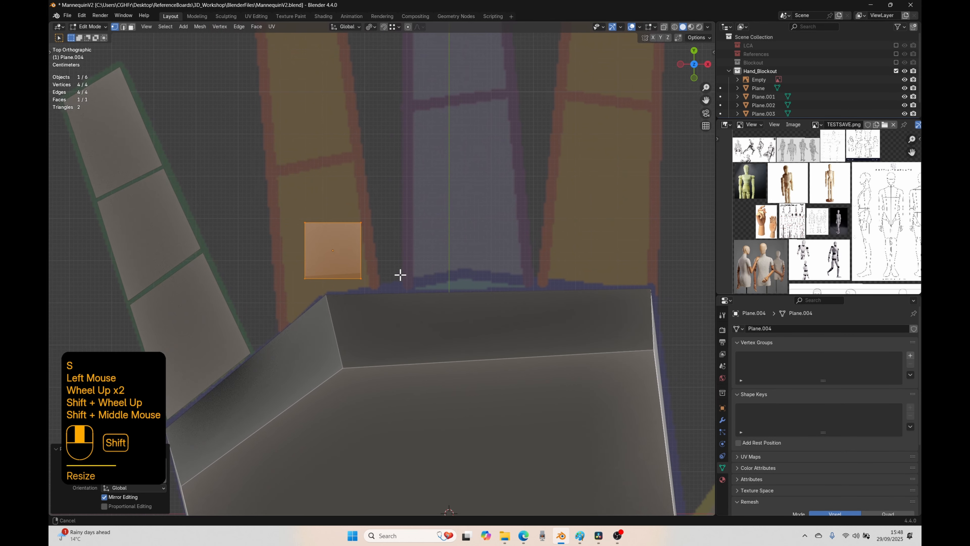
key(g)
click(375, 259)
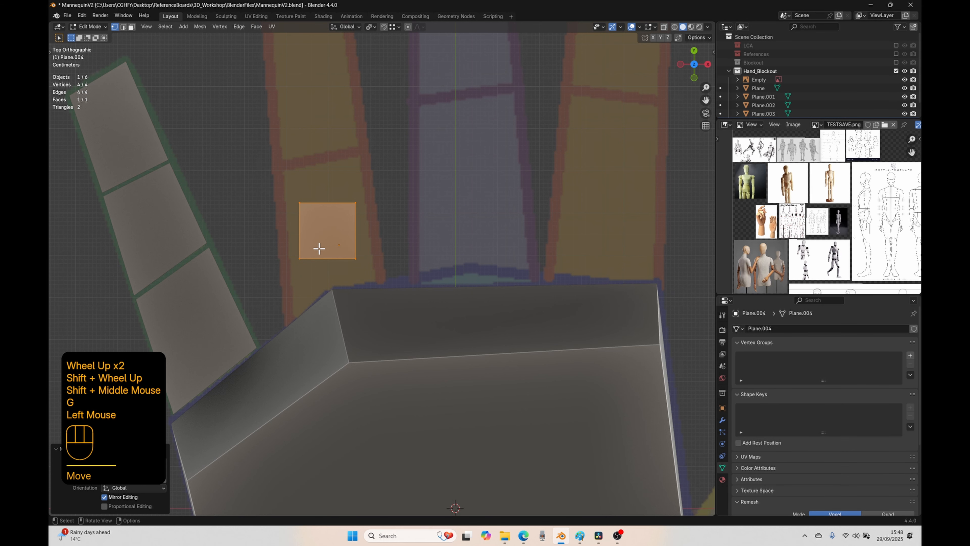
Step: Move the plane's two palm-side vertices to the base corners of the ring finger's base segment
click(299, 259)
key(g)
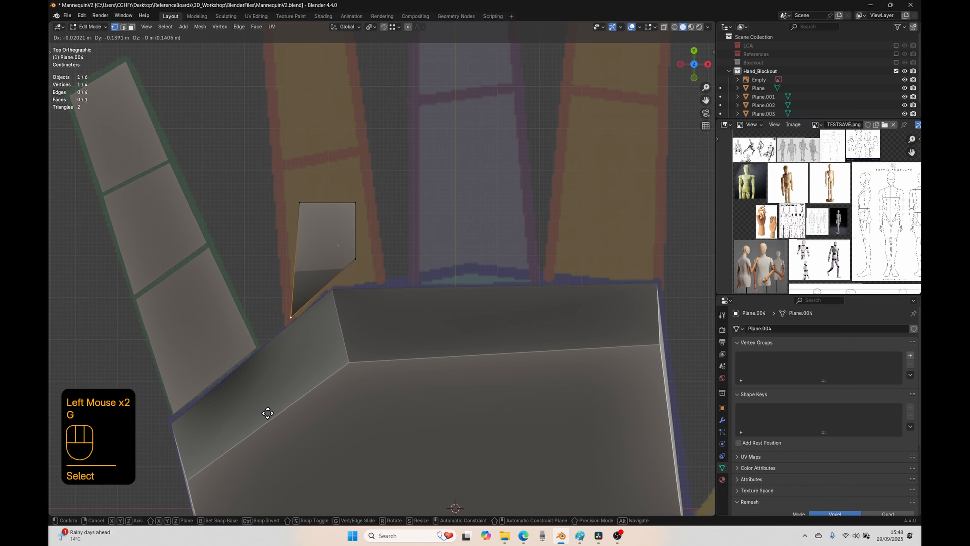
click(269, 414)
click(355, 259)
key(g)
click(403, 292)
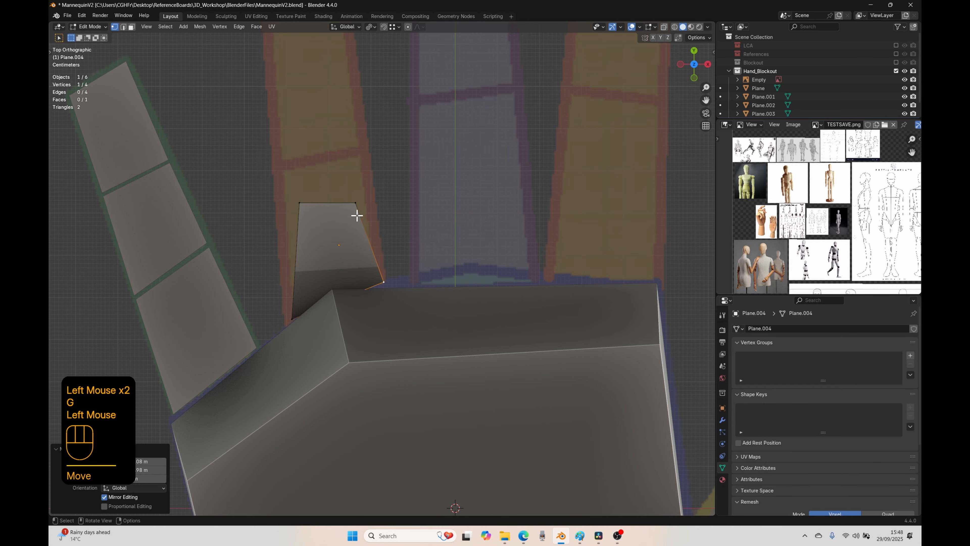
Step: Move the plane's two far vertices to the joint line at the end of the ring finger's base segment
click(299, 205)
key(g)
click(302, 209)
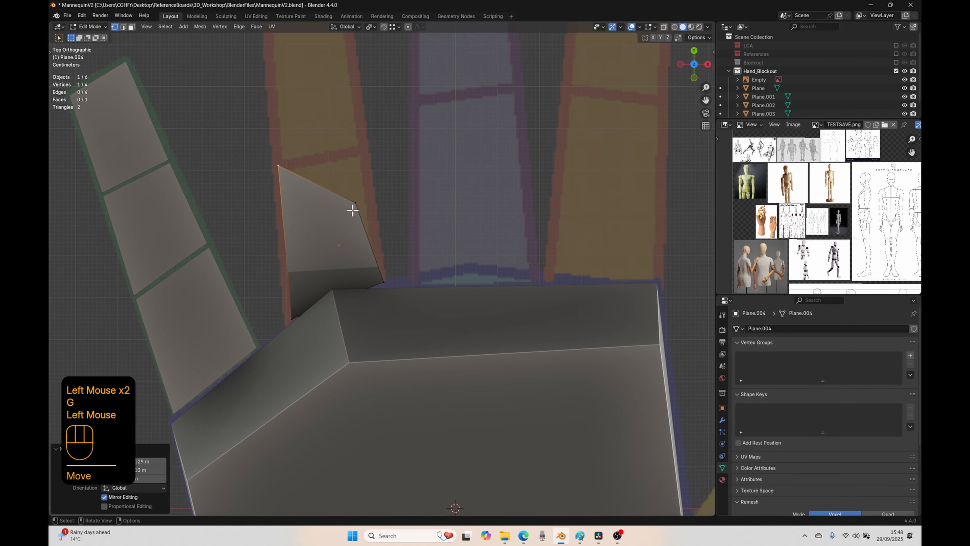
click(353, 208)
key(g)
click(366, 208)
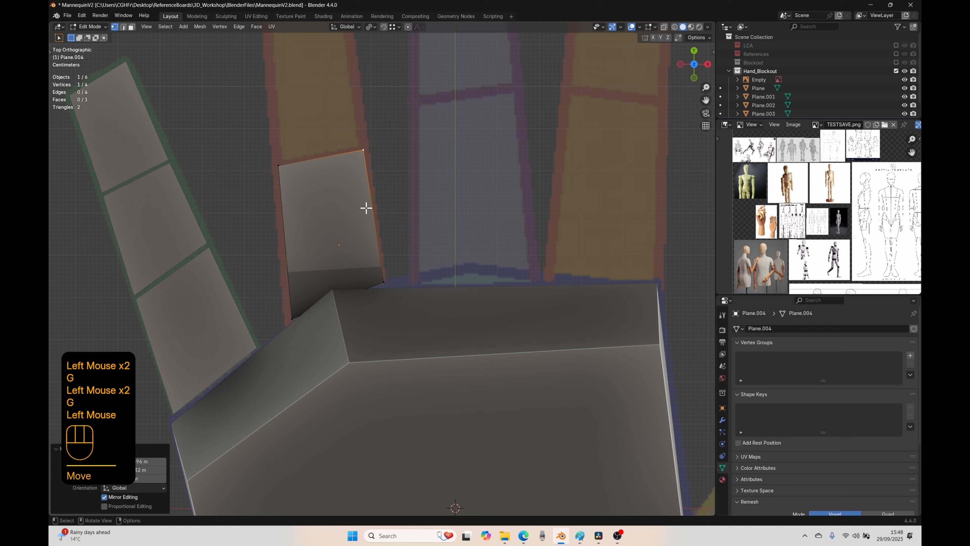
Step: Duplicate the ring finger's base face twice and place the copies over the middle and tip segments
key(3)
click(346, 232)
shift+middle_drag(385, 226, 394, 361)
key(shift+d)
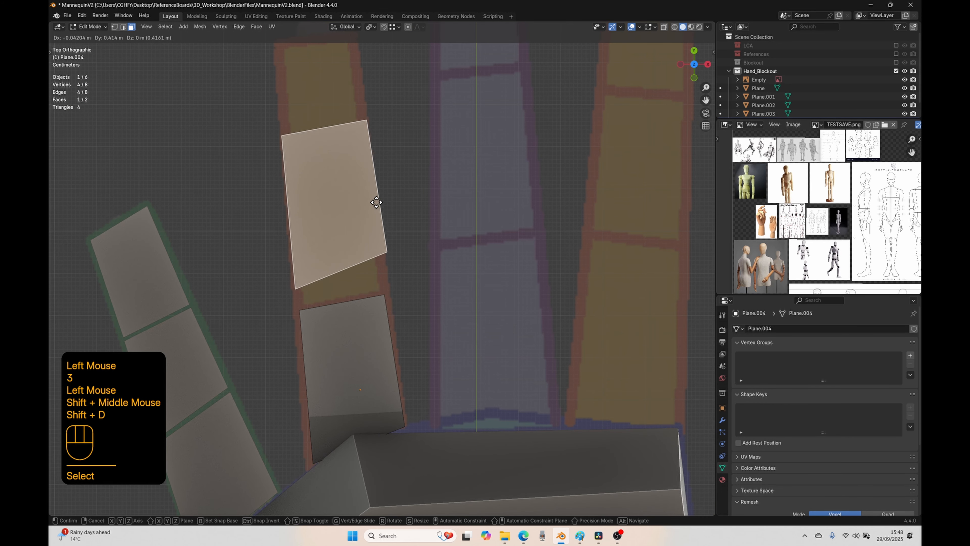
click(383, 216)
shift+middle_drag(383, 217, 355, 275)
key(shift+d)
click(372, 186)
Step: Move the middle segment's two palm-side vertices down to the joint line, leaving a thin gap above the ring finger's base segment
key(1)
click(367, 301)
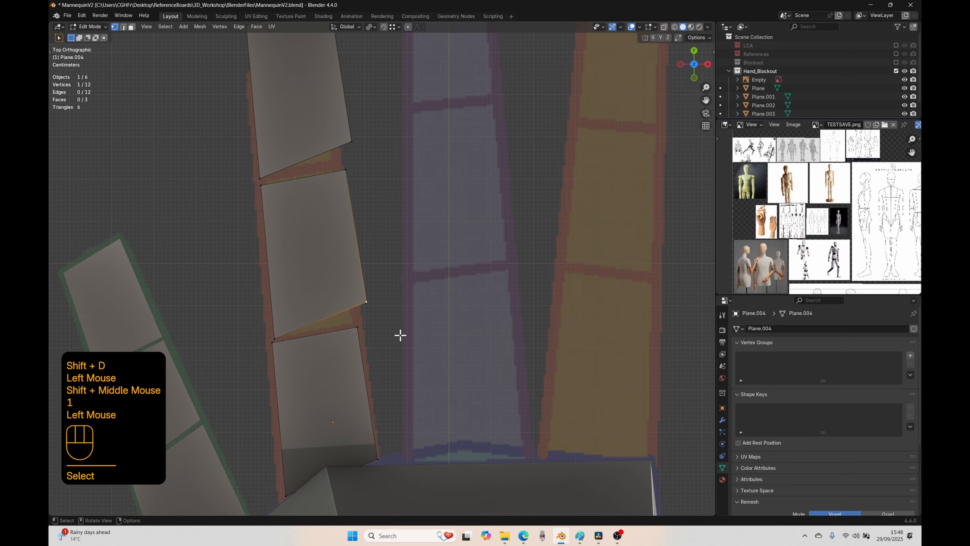
key(g)
click(387, 364)
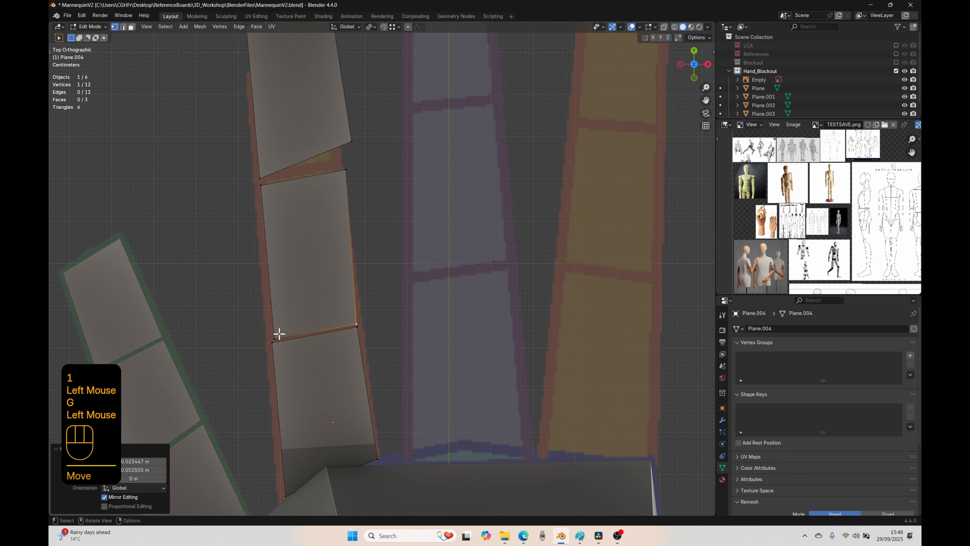
click(274, 339)
key(g)
click(279, 356)
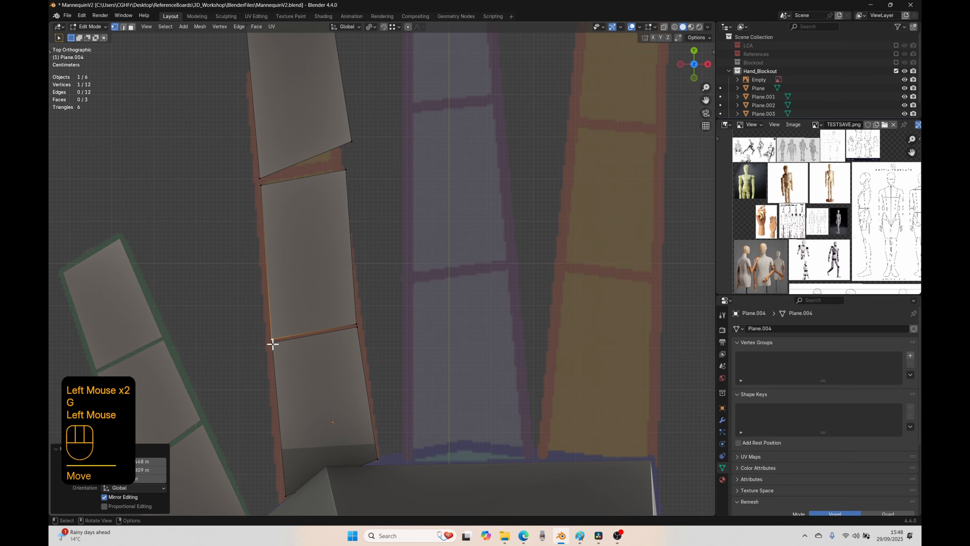
double_click(274, 347)
click(358, 323)
click(356, 323)
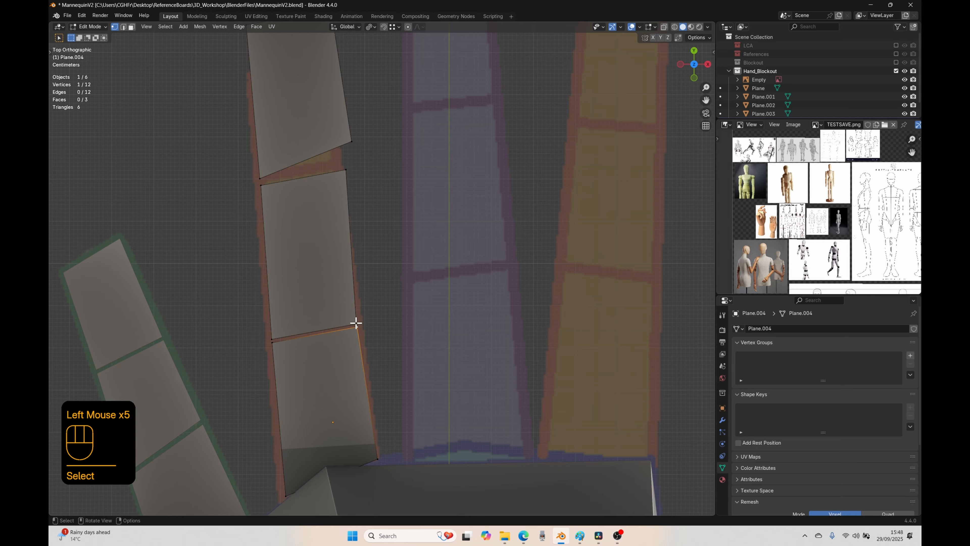
Step: Move the middle segment's two far vertices to the ring finger's upper joint line, inside the marked outline
click(344, 167)
key(g)
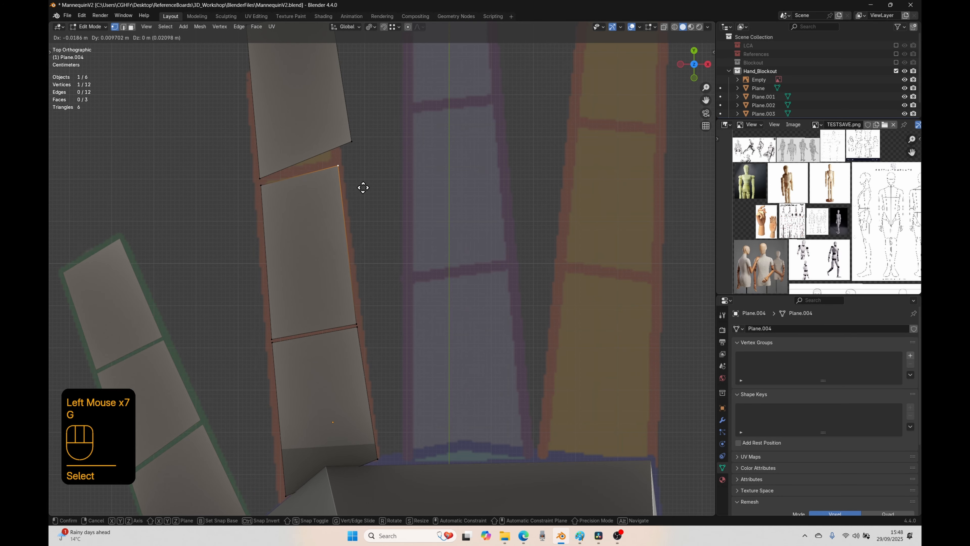
click(363, 187)
click(271, 175)
key(g)
click(268, 200)
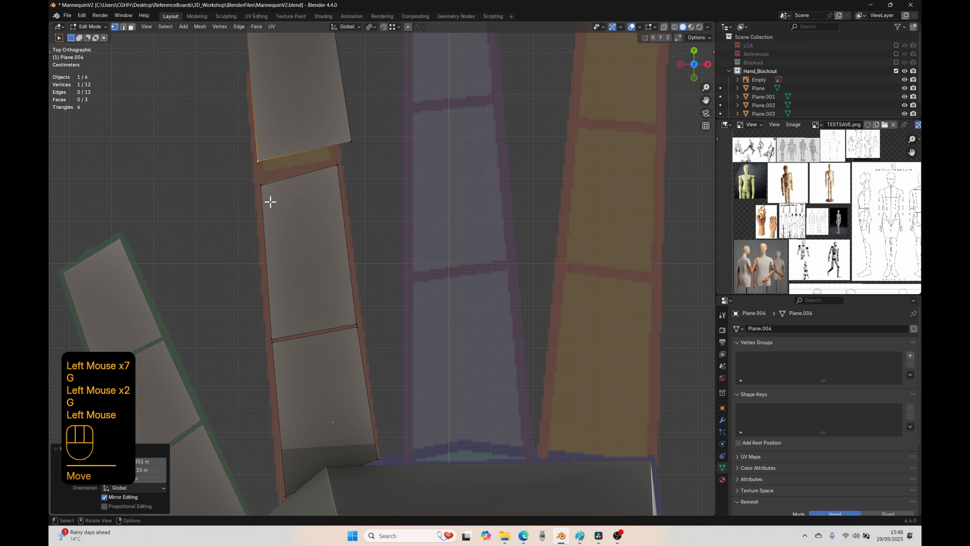
click(271, 202)
key(g)
click(275, 203)
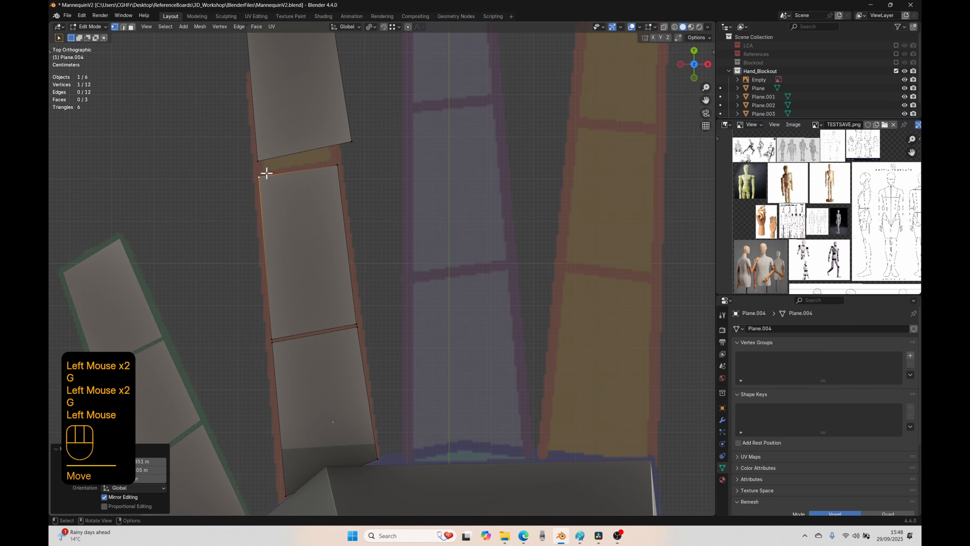
Step: Move the tip segment's two lower vertices to the upper joint line, just above the ring finger's middle segment
click(262, 170)
key(g)
click(268, 209)
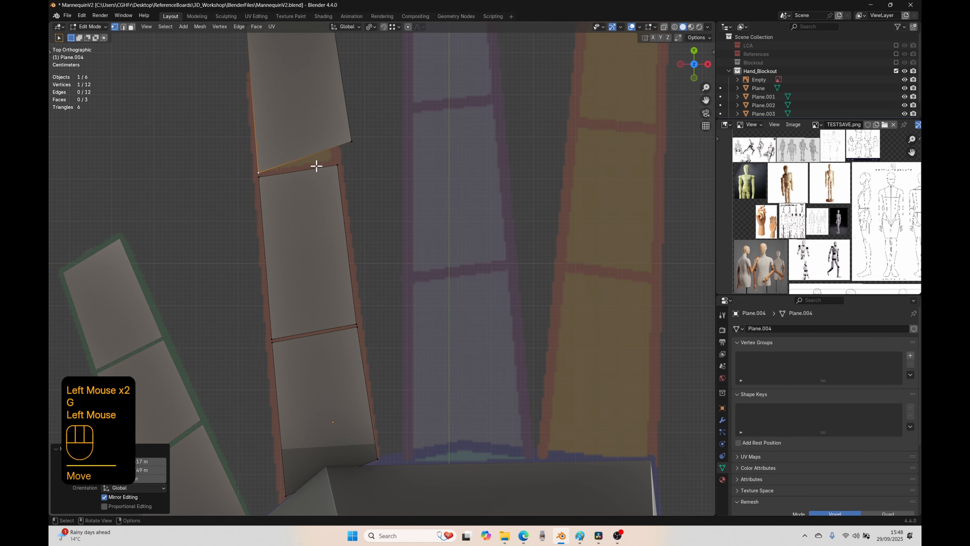
click(343, 145)
key(g)
click(349, 188)
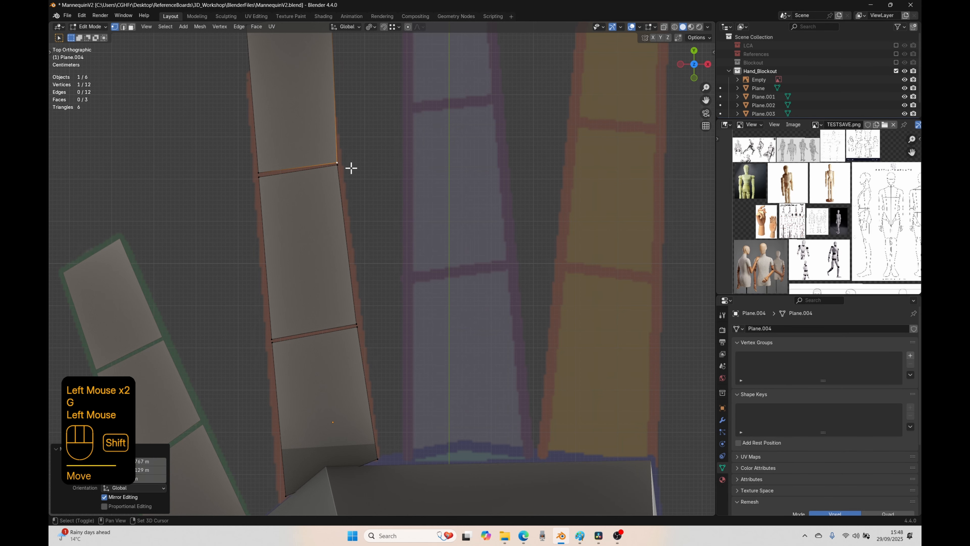
Step: Move the tip segment's two far vertices to the corners of the marked outline at the ring fingertip
shift+middle_drag(351, 167, 345, 245)
click(298, 201)
key(g)
click(305, 278)
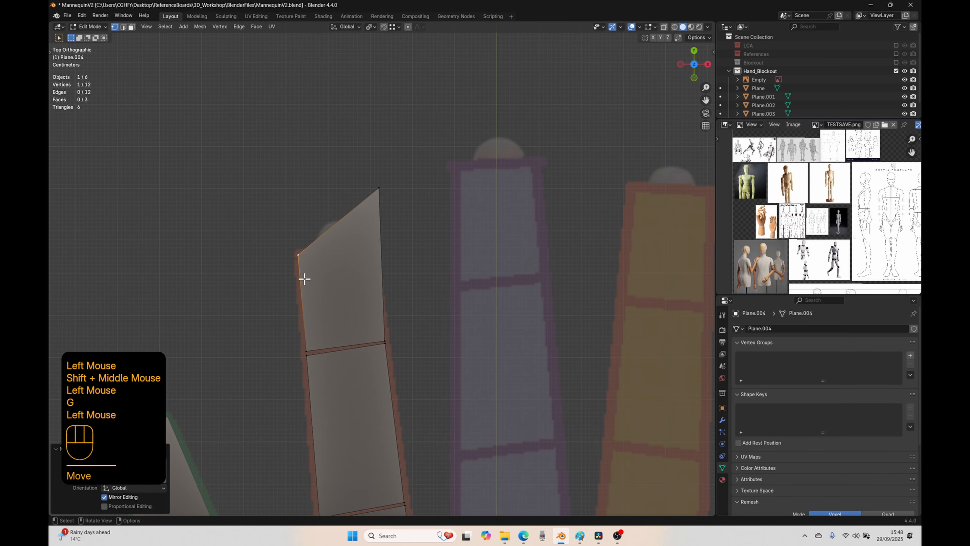
click(378, 199)
key(g)
click(372, 263)
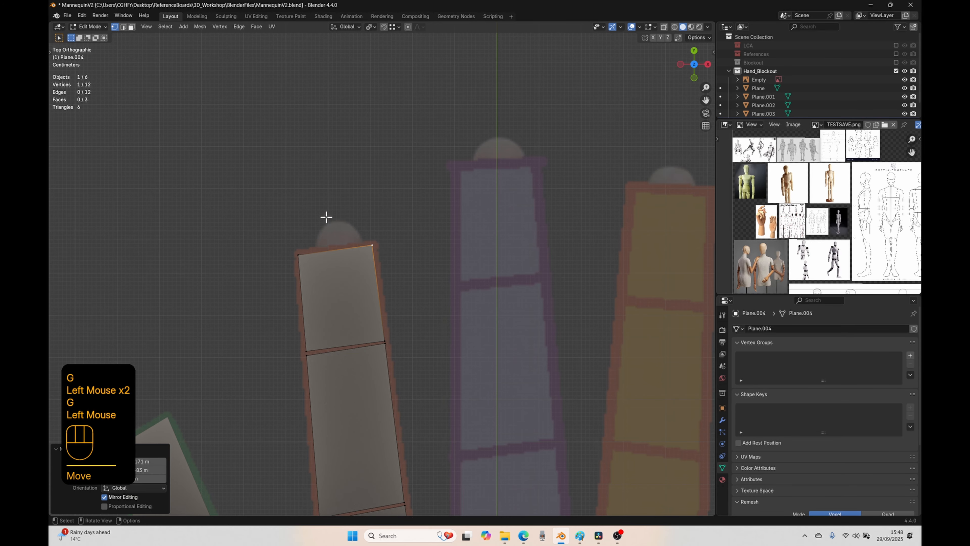
Step: Select all three of the ring finger's segment faces
scroll(266, 364, down, 2)
shift+middle_drag(266, 364, 320, 350)
key(a)
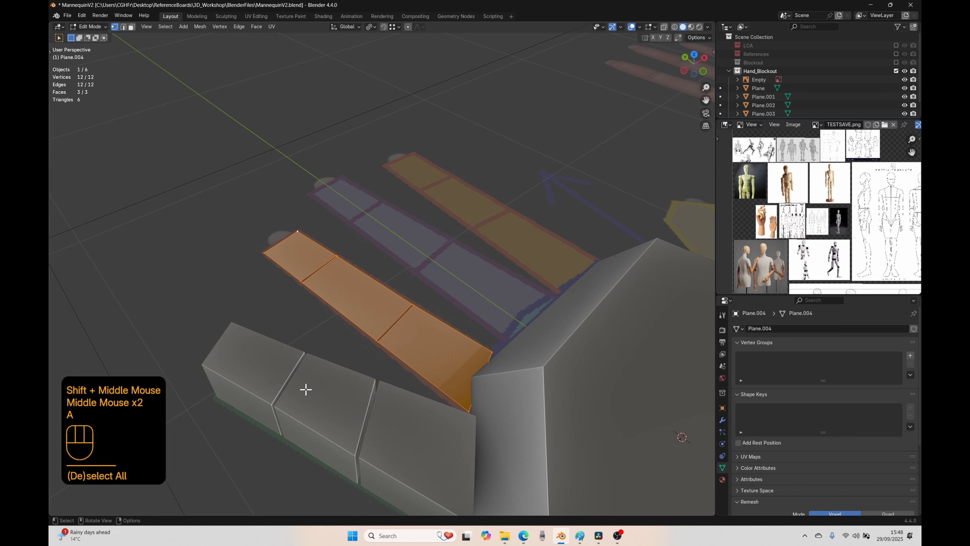
middle_drag(298, 403, 362, 370)
key(e)
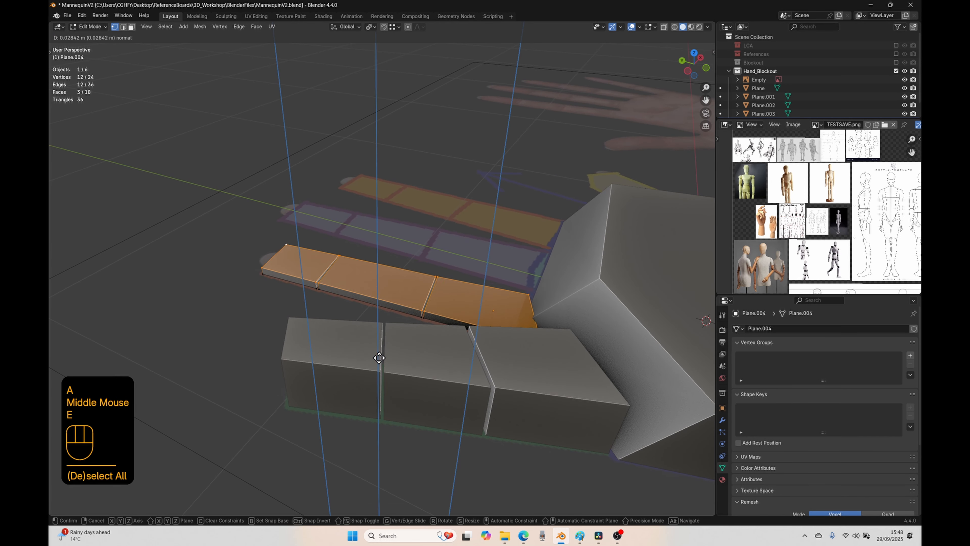
right_click(381, 350)
key(ctrl+z)
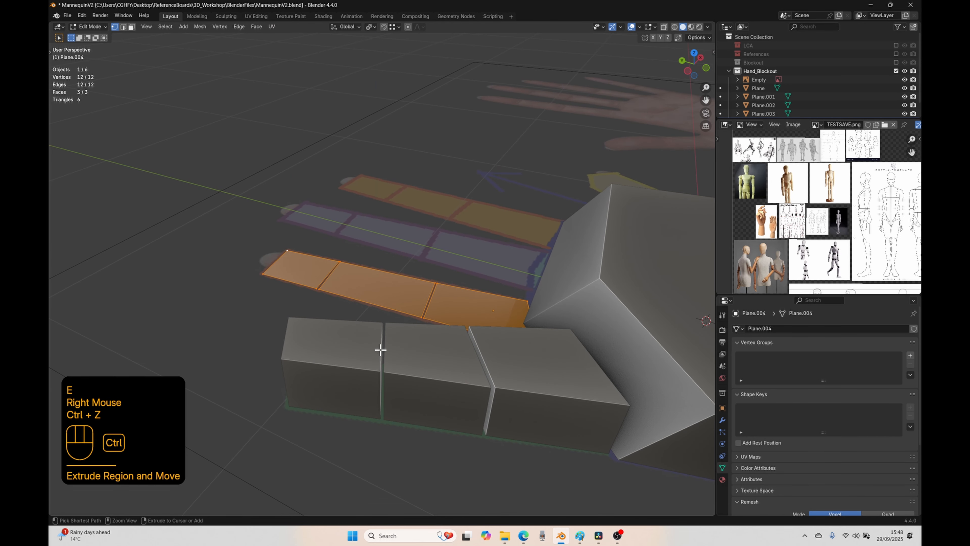
Step: Extrude the ring finger's three segment faces upward by about 0.17 m in right view and return to top view
key(KP_3)
key(e)
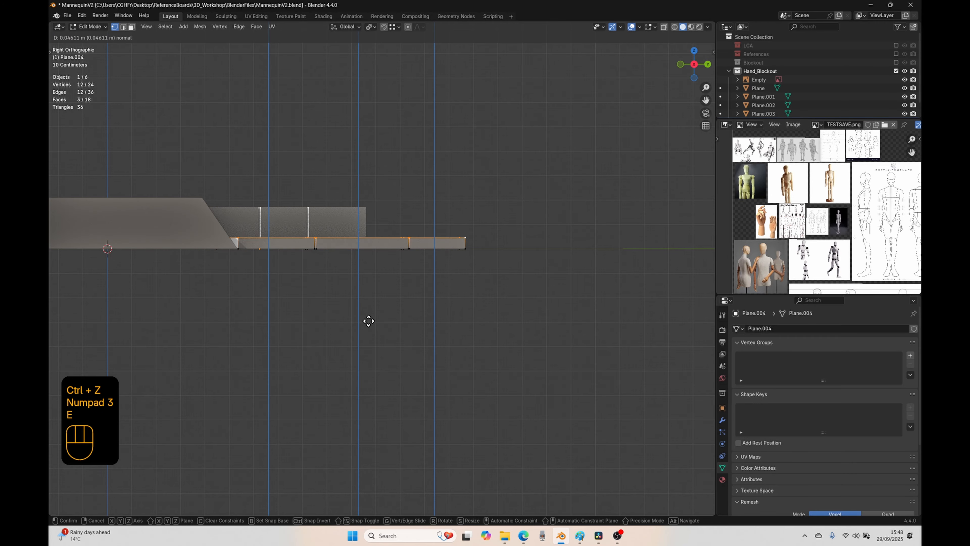
click(368, 291)
key(KP_7)
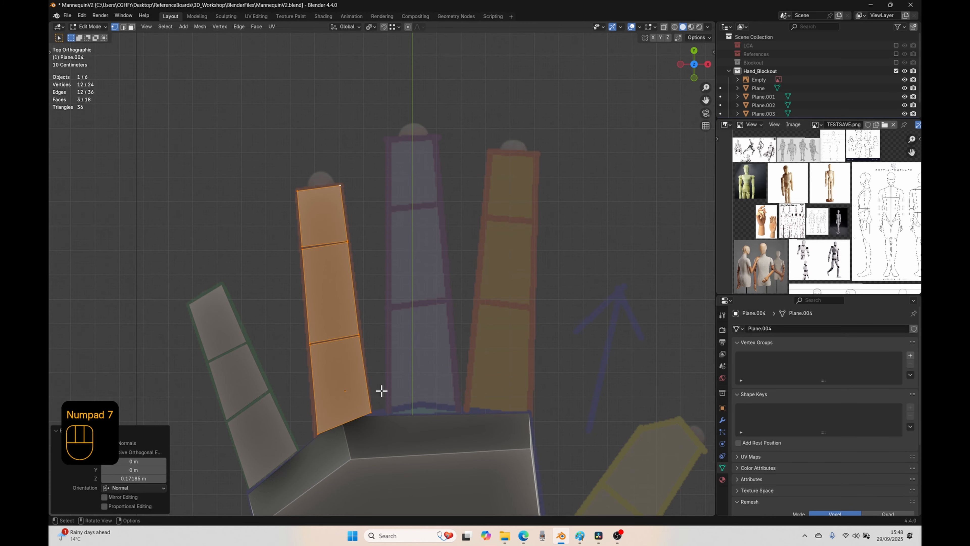
Step: Select the ring finger's whole mesh and separate it by loose parts into individual segment objects
key(Tab)
key(Tab)
key(a)
middle_drag(381, 390, 356, 249)
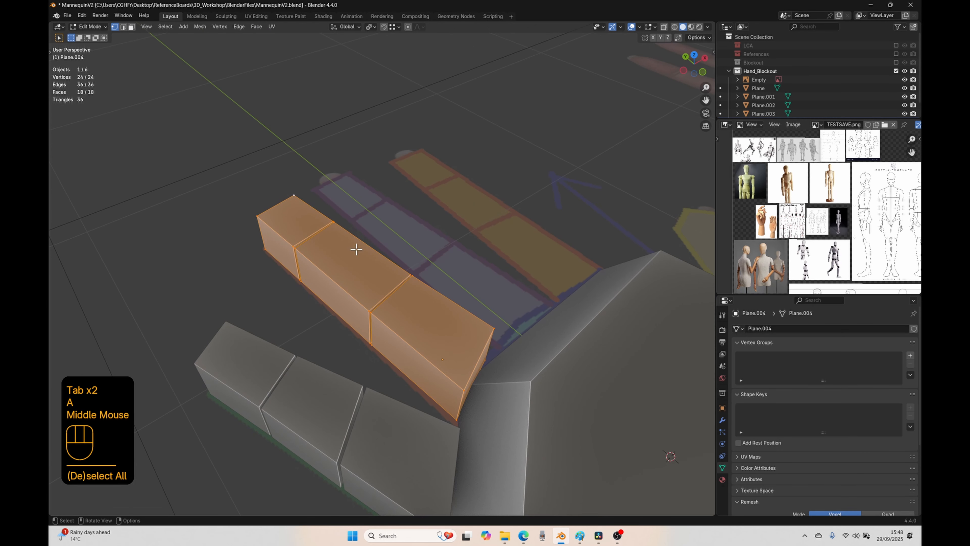
key(p)
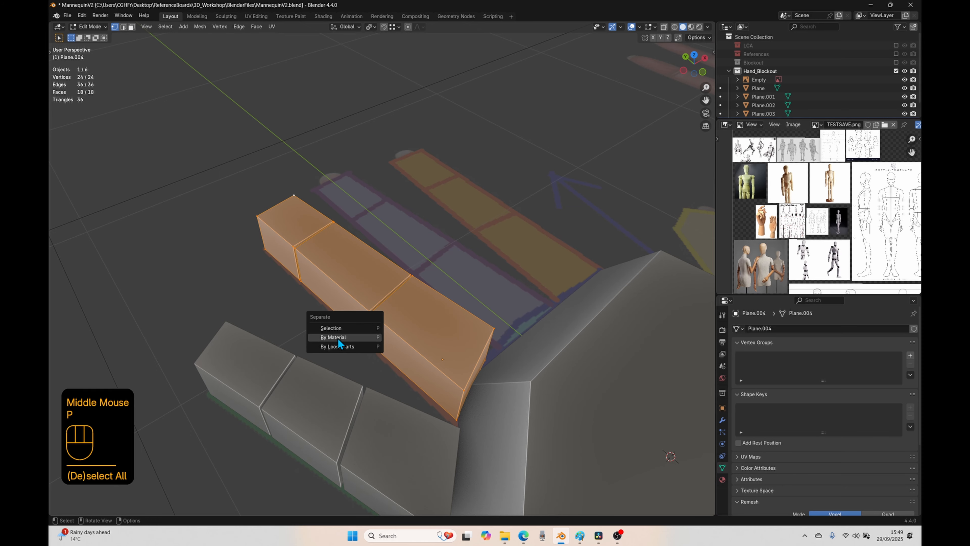
key(p)
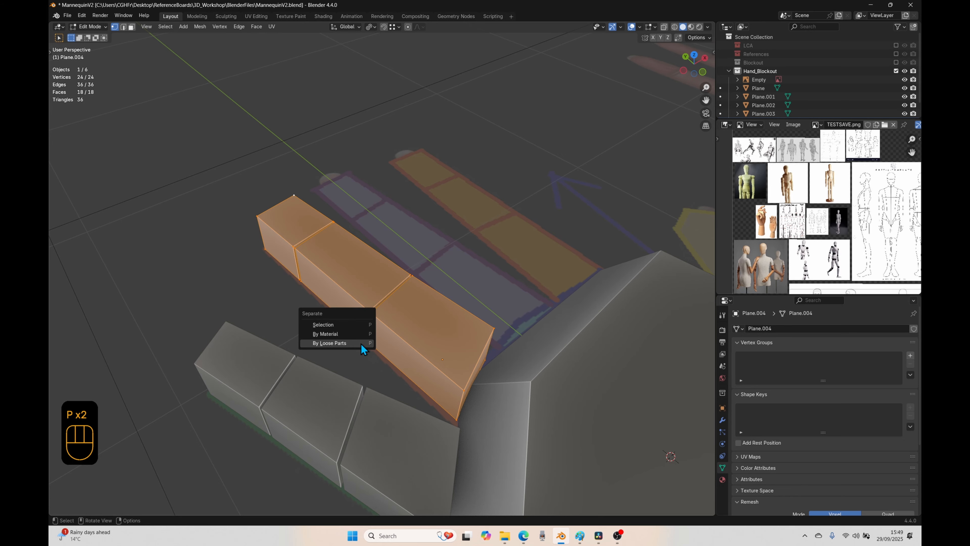
click(355, 342)
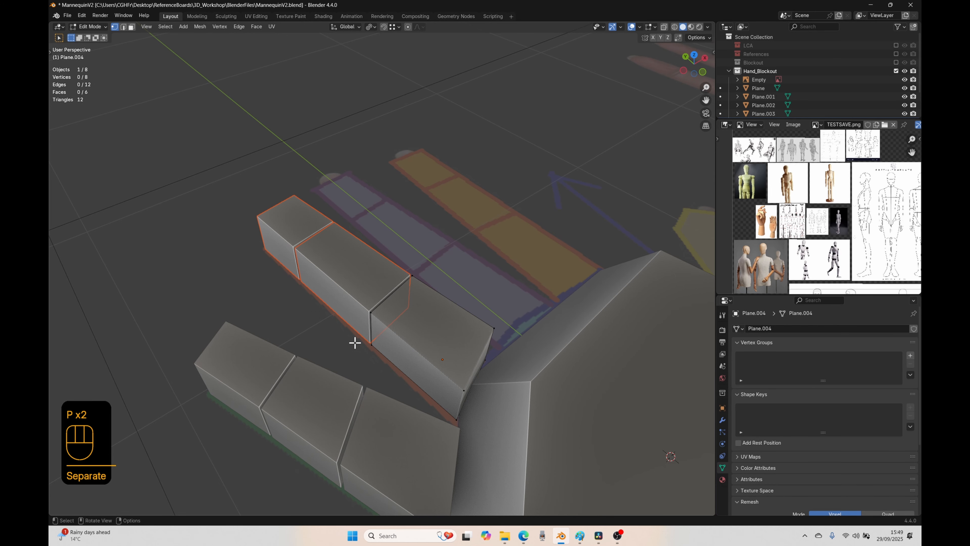
Step: Return to object mode, check the ring finger segments by selecting them individually, and go back to top view
key(Tab)
click(408, 329)
click(357, 281)
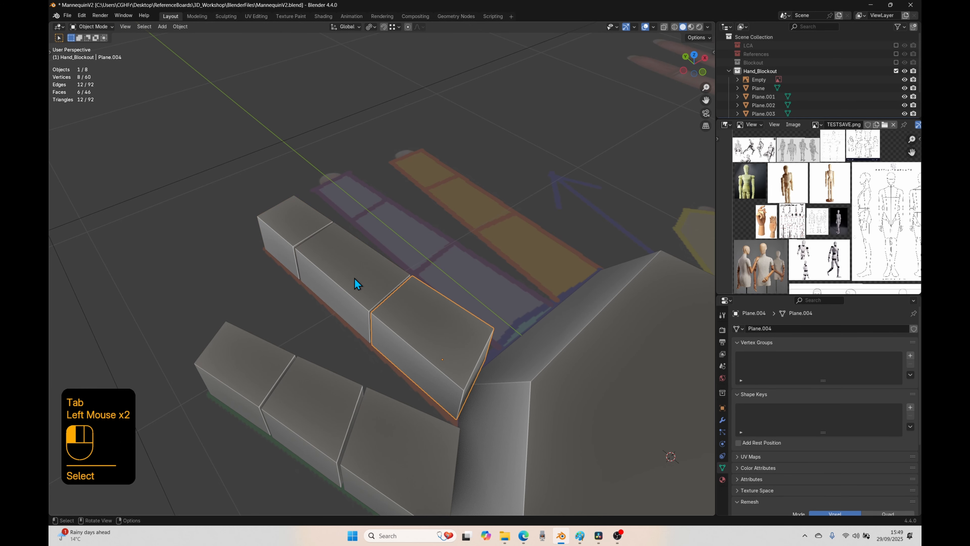
click(289, 226)
click(462, 336)
click(476, 359)
middle_drag(476, 359, 383, 372)
key(KP_7)
right_click(451, 382)
key(ctrl+z)
key(ctrl+z)
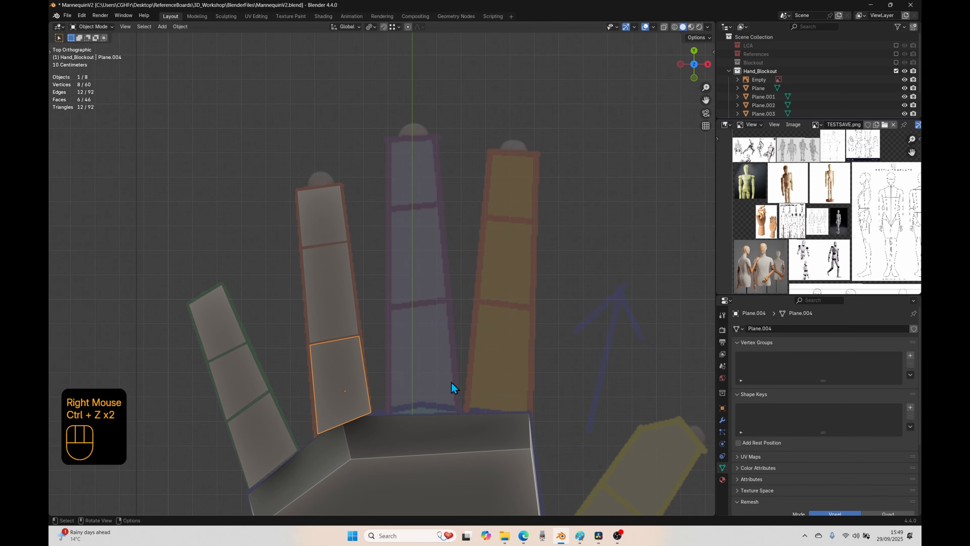
Step: Add a new mesh plane for the middle finger and move it so its centre lies over the finger's base segment
scroll(404, 422, down, 2)
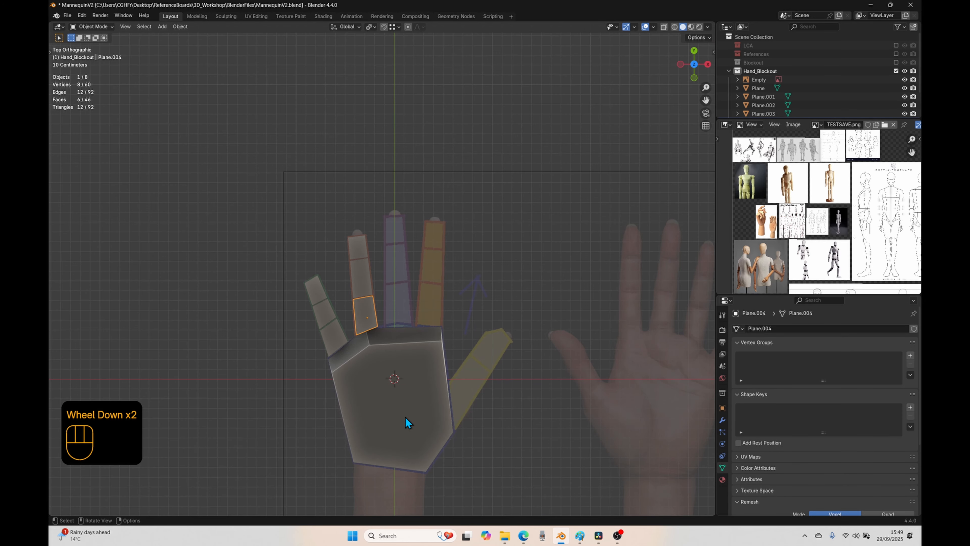
key(shift+a)
mouse_move(397, 361)
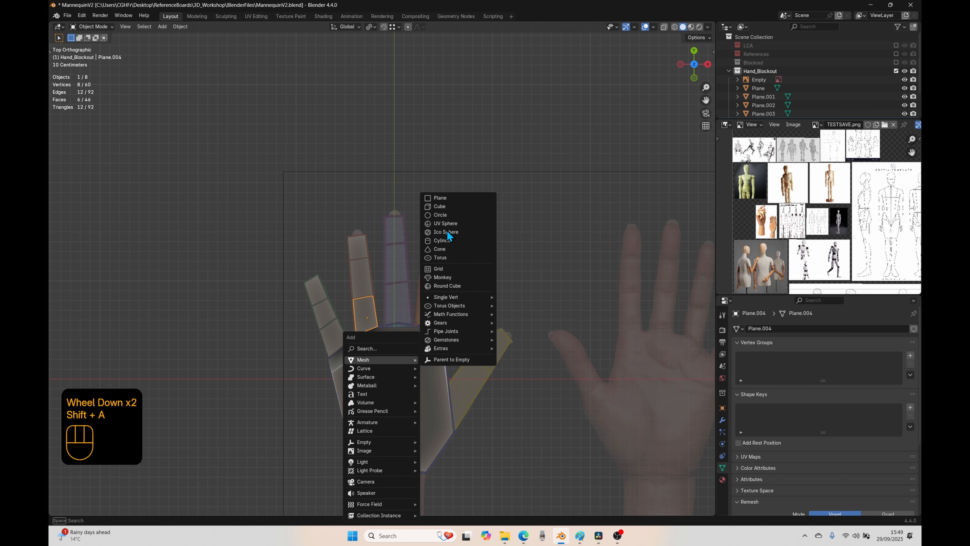
click(448, 202)
key(g)
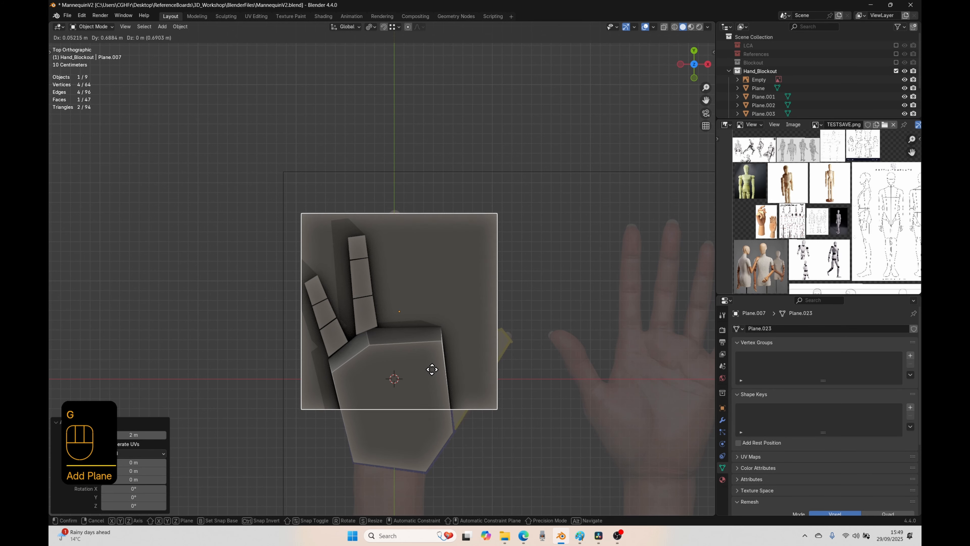
click(430, 374)
Step: Scale the new plane down in edit mode and position it at the palm end of the middle finger's base segment
key(Tab)
key(s)
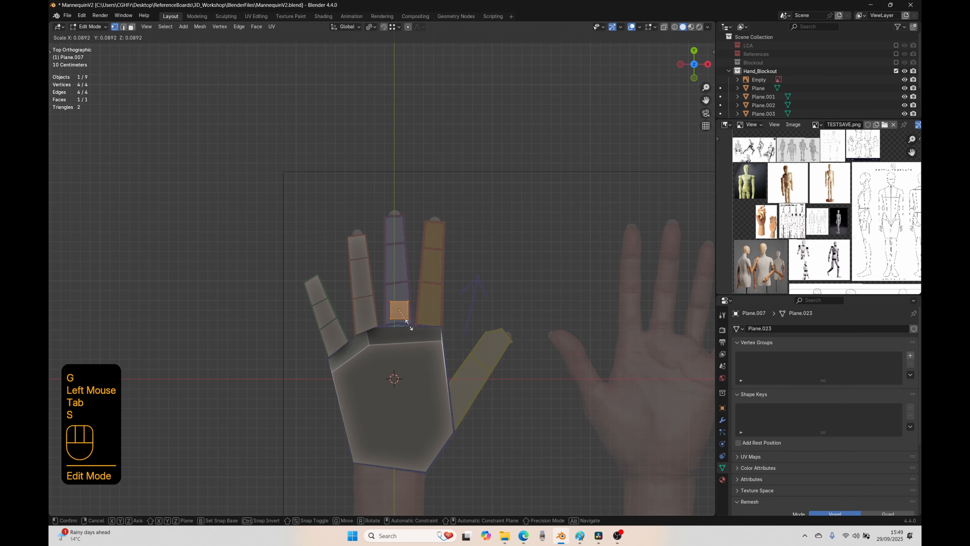
click(418, 372)
scroll(428, 385, up, 4)
shift+middle_drag(440, 405, 429, 255)
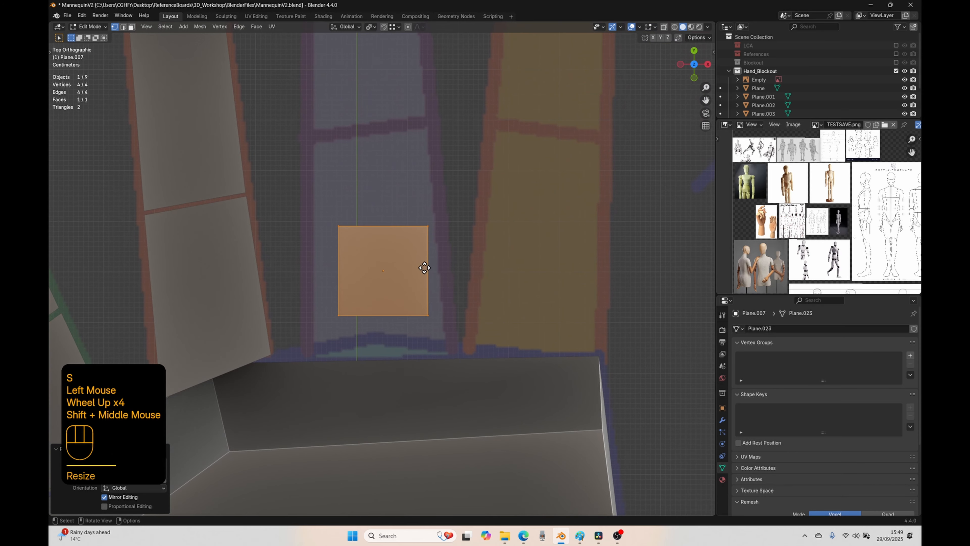
key(g)
click(415, 304)
Step: Move the plane's two palm-side vertices to the base corners of the middle finger's base segment
click(320, 365)
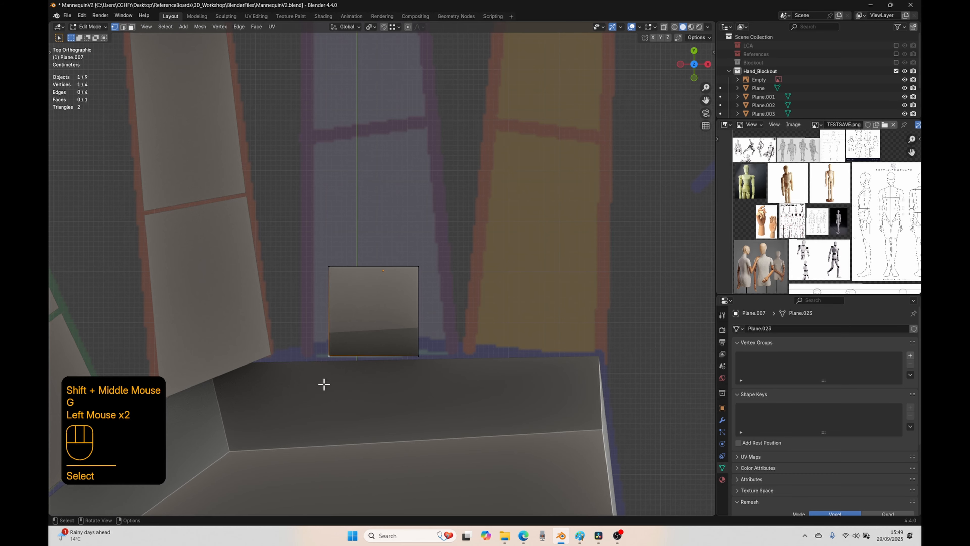
key(g)
click(288, 389)
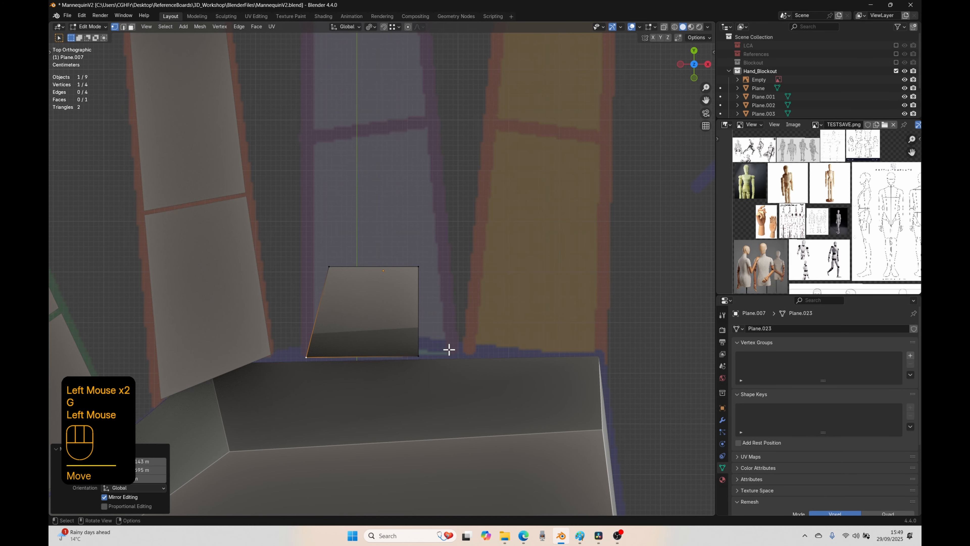
click(418, 356)
key(g)
click(472, 379)
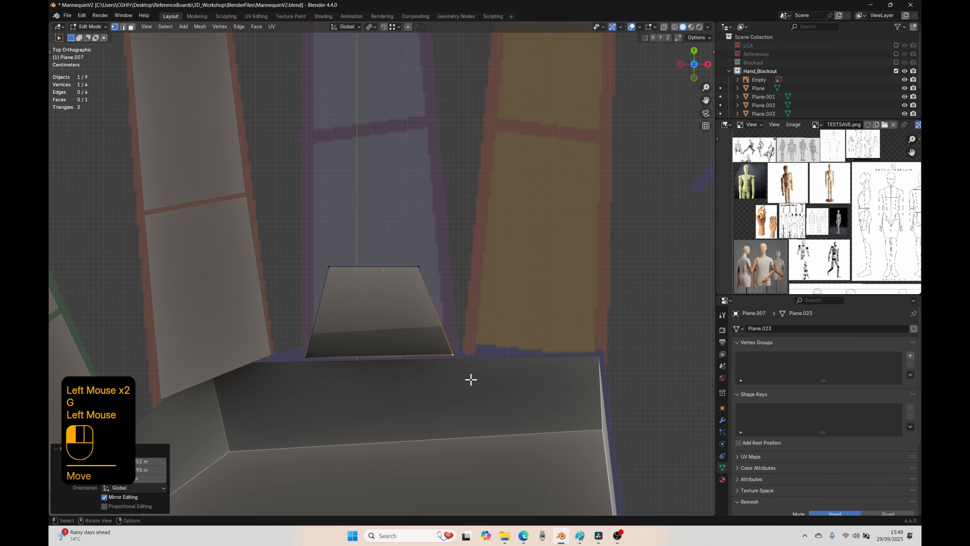
Step: Move the plane's two far vertices to the joint line at the end of the middle finger's base segment
click(432, 284)
key(g)
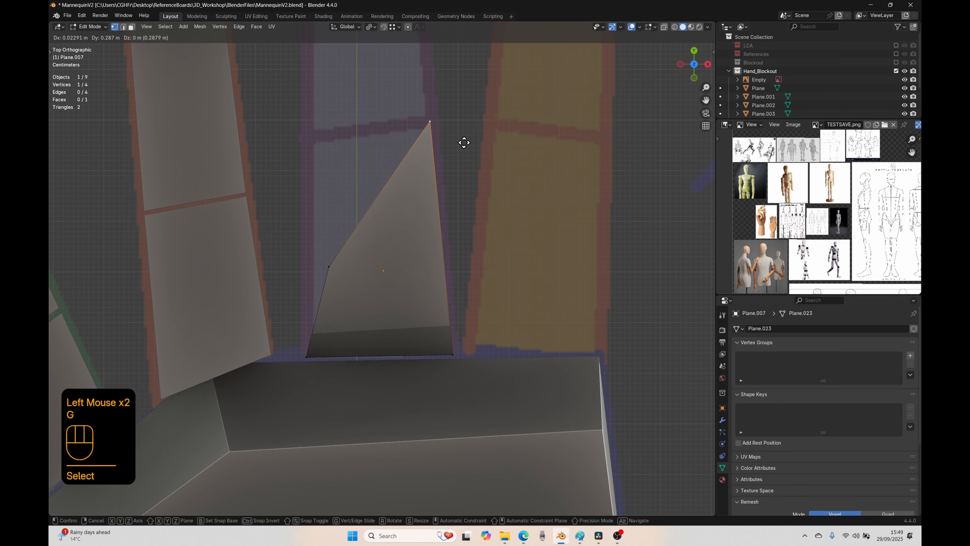
click(405, 182)
click(330, 269)
key(g)
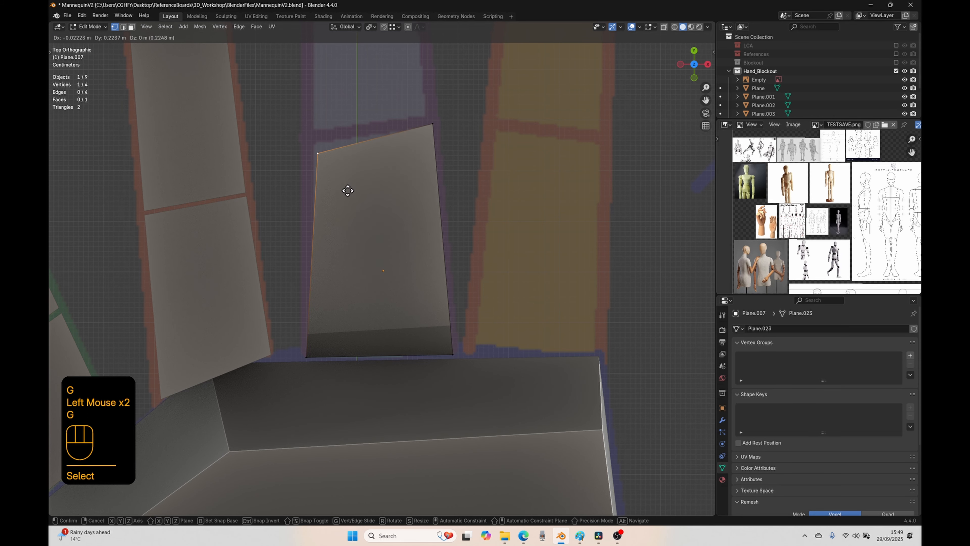
click(336, 176)
scroll(405, 121, down, 1)
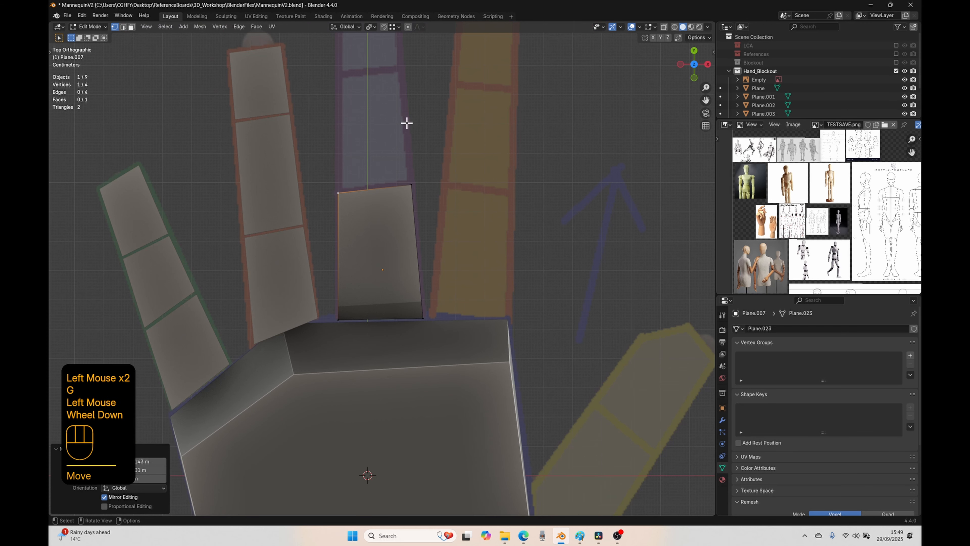
shift+middle_drag(404, 121, 449, 250)
scroll(441, 257, down, 2)
scroll(369, 393, up, 1)
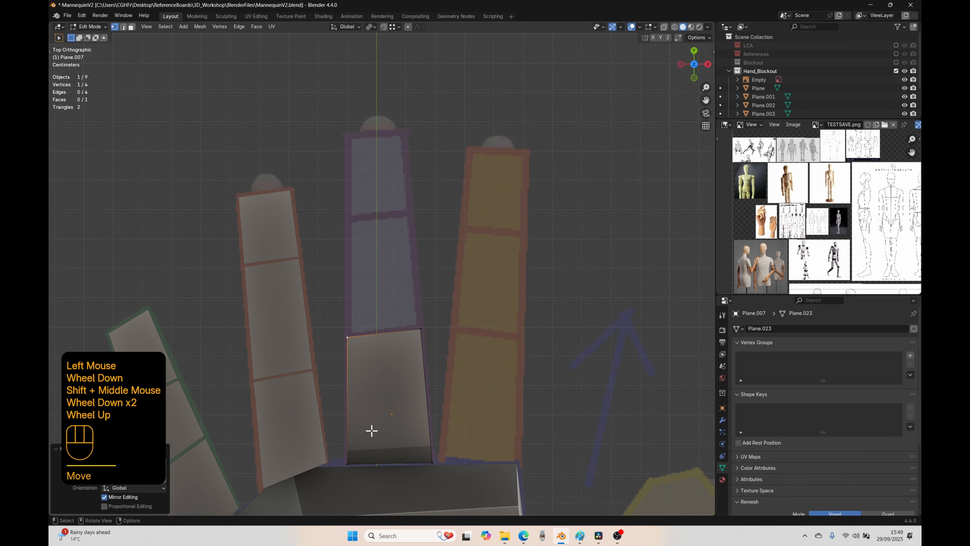
Step: Duplicate the middle finger's base segment face and place the copy over the finger's middle segment
key(a)
key(shift+d)
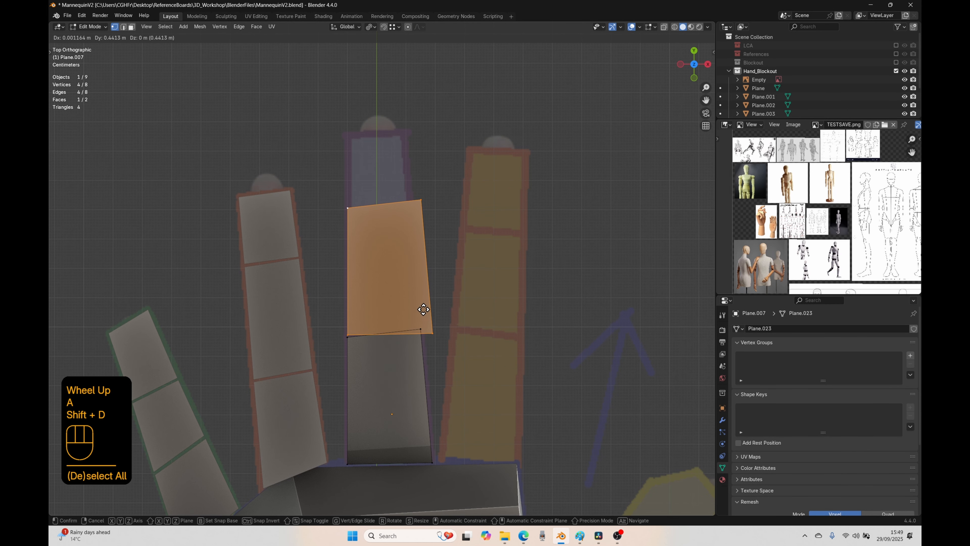
click(423, 309)
Step: Move three corner vertices of the middle finger's duplicated face to fit the outline of its middle segment
click(341, 193)
key(g)
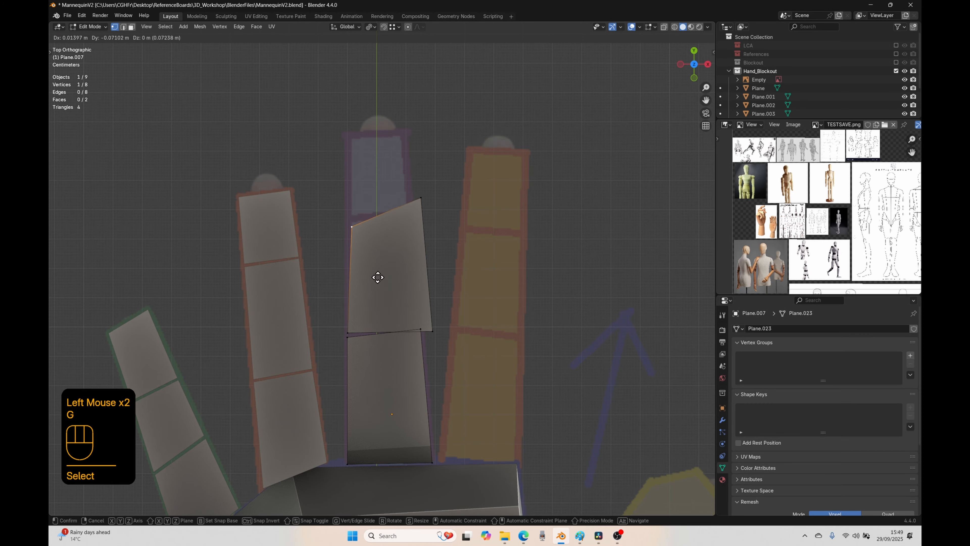
click(373, 268)
key(g)
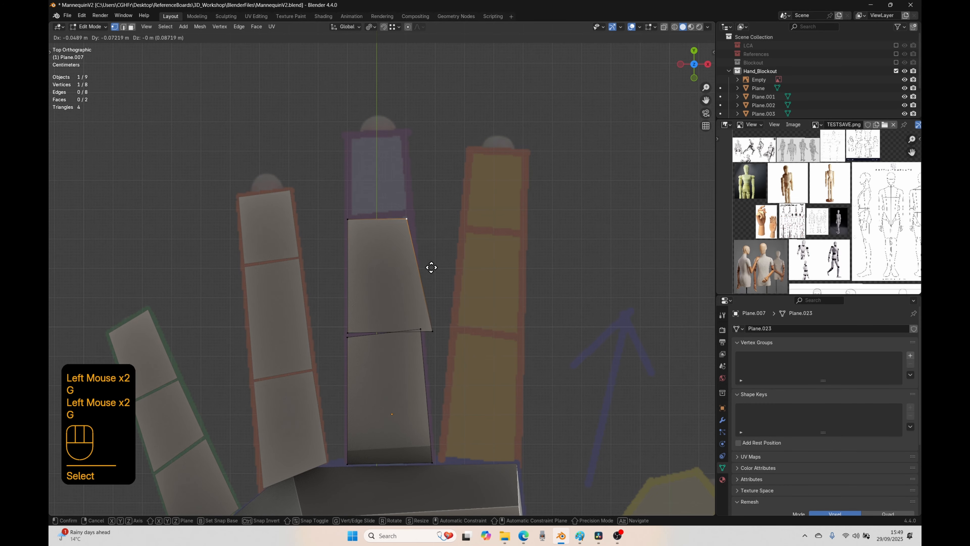
click(433, 262)
click(436, 339)
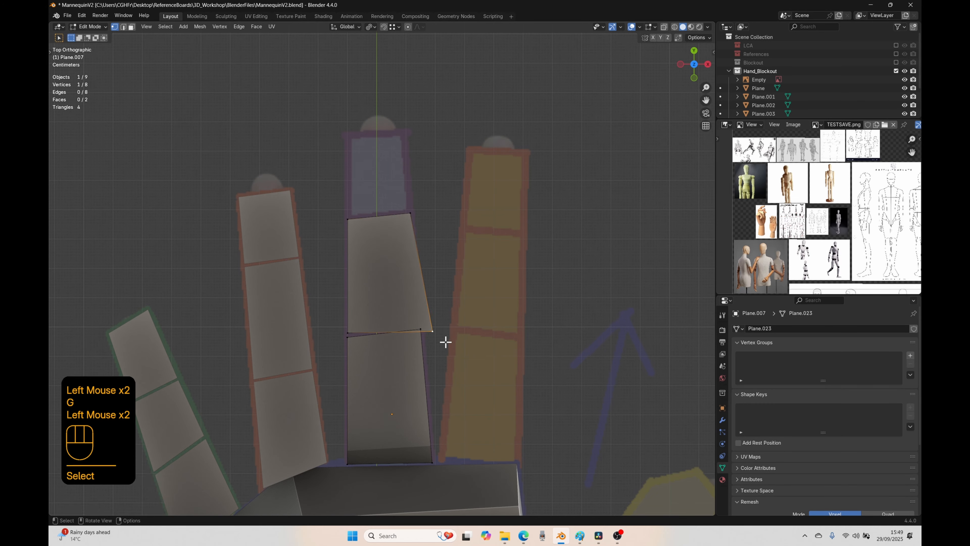
key(g)
click(432, 334)
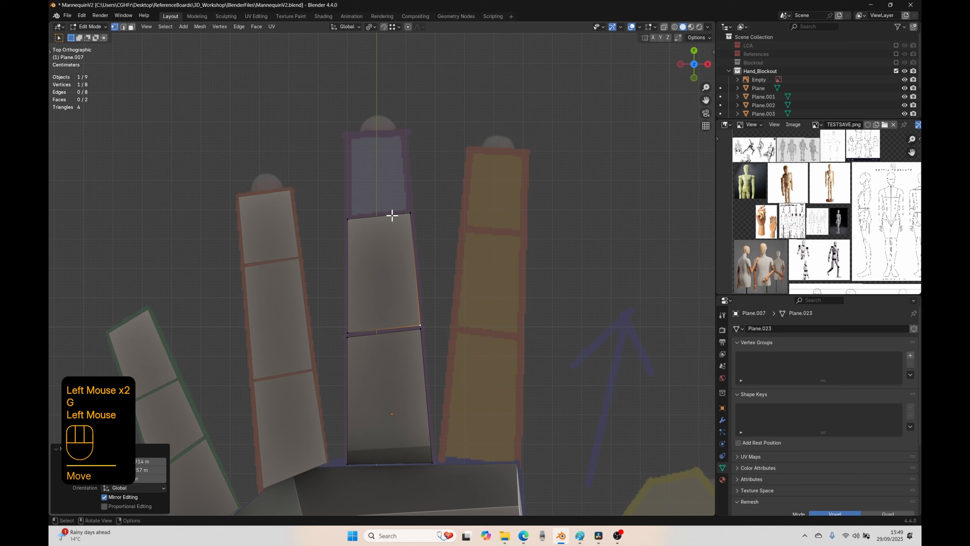
Step: Duplicate only the middle finger's middle segment face and place the copy over the fingertip segment
key(a)
click(375, 257)
key(3)
click(404, 300)
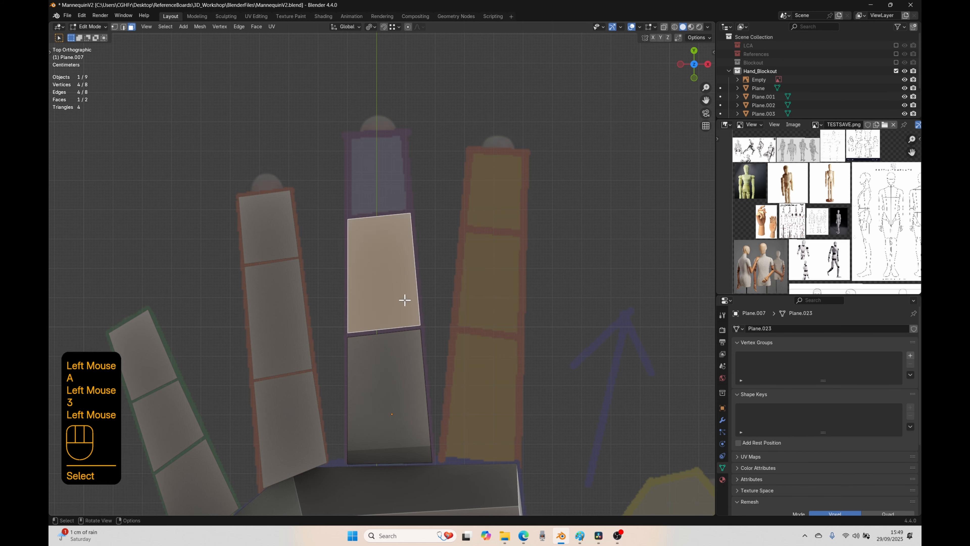
key(shift+d)
click(404, 181)
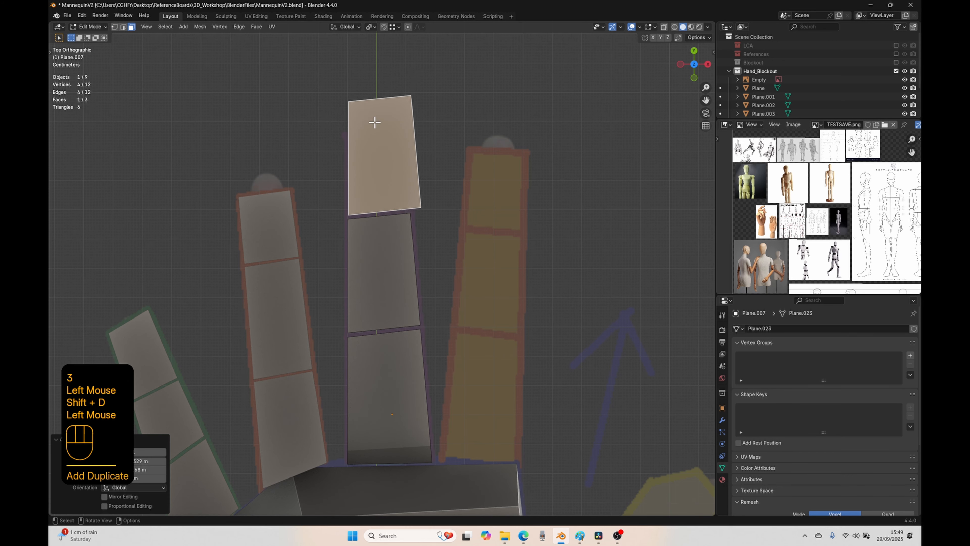
Step: Move the middle fingertip face's two far vertices and its thumb-side joint vertex to fit the marked fingertip segment
key(1)
click(358, 102)
key(g)
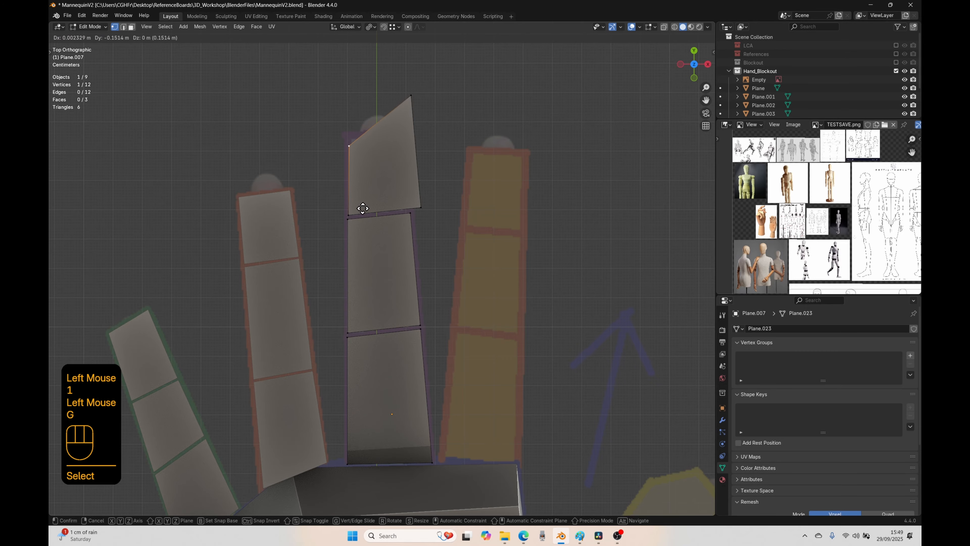
click(362, 200)
click(425, 88)
key(g)
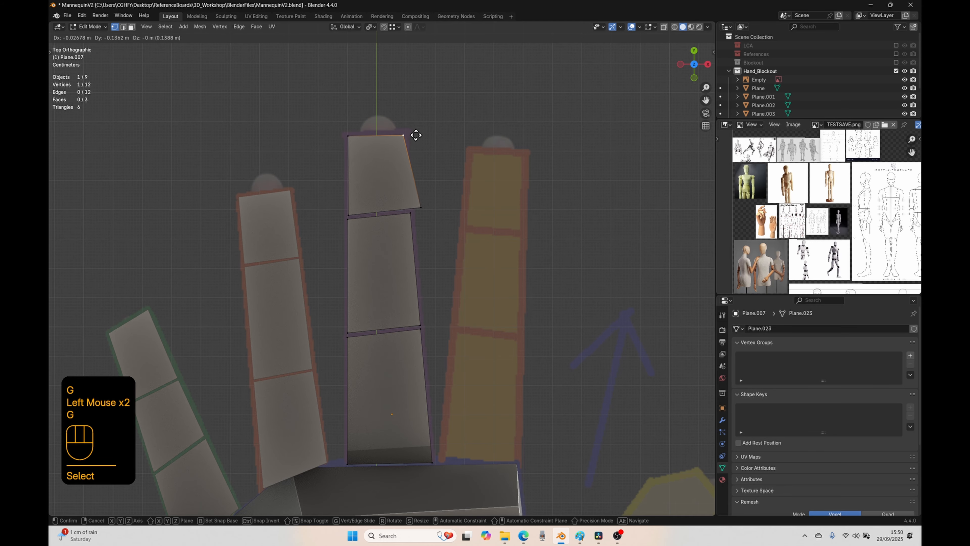
click(415, 133)
click(448, 218)
key(g)
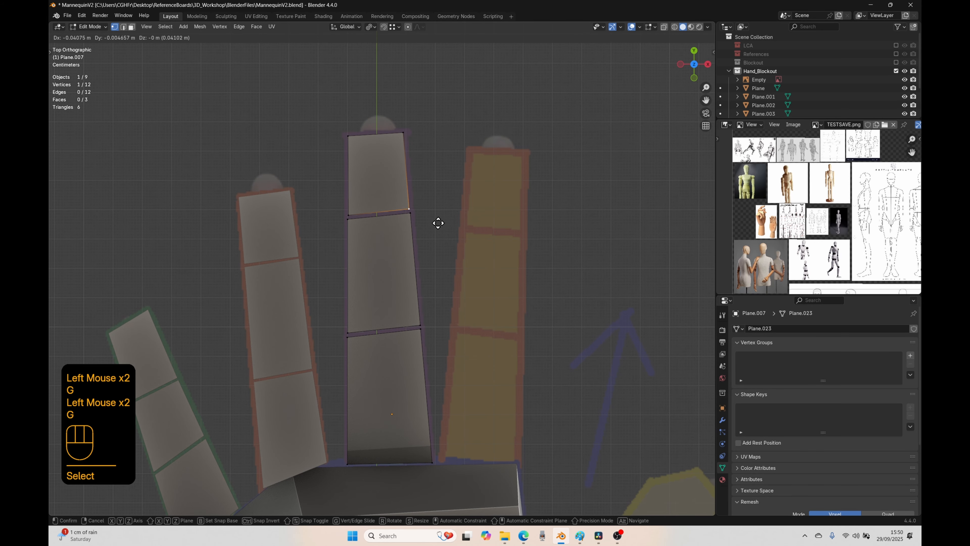
click(439, 224)
click(410, 219)
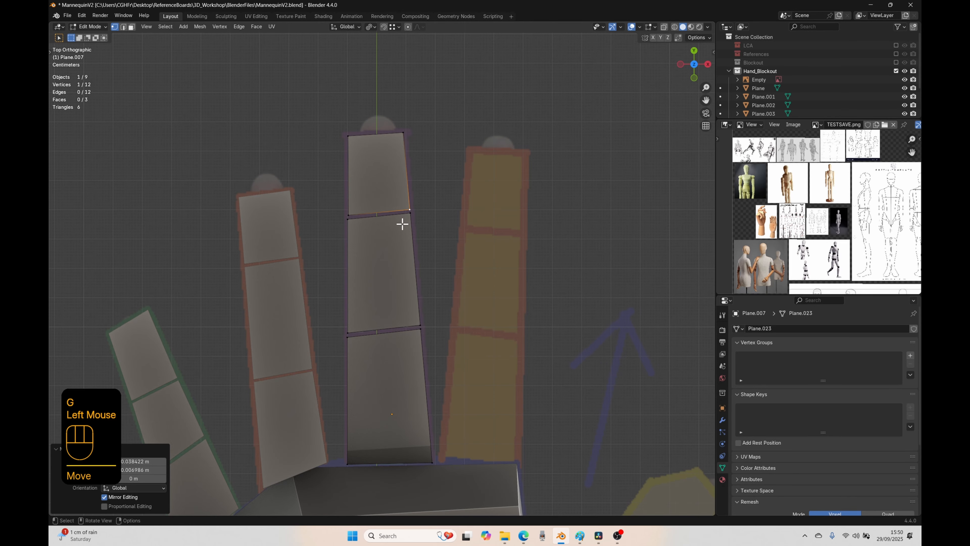
Step: Extrude all three middle finger faces upward by about 0.17 m in the right side view
key(a)
scroll(390, 244, down, 3)
key(KP_3)
key(e)
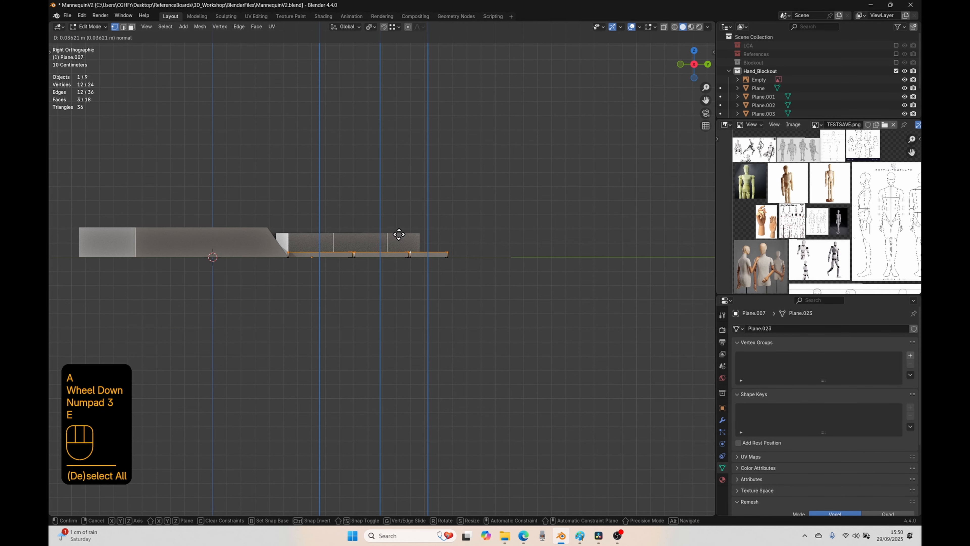
click(396, 215)
Step: Separate the middle finger mesh by loose parts into individual segment objects and return to Object Mode
middle_drag(397, 215, 399, 249)
key(a)
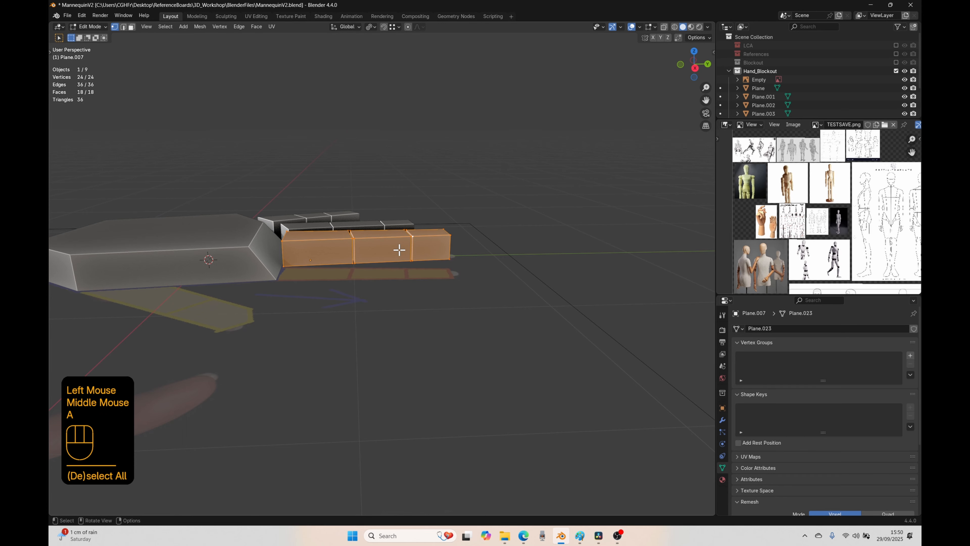
key(p)
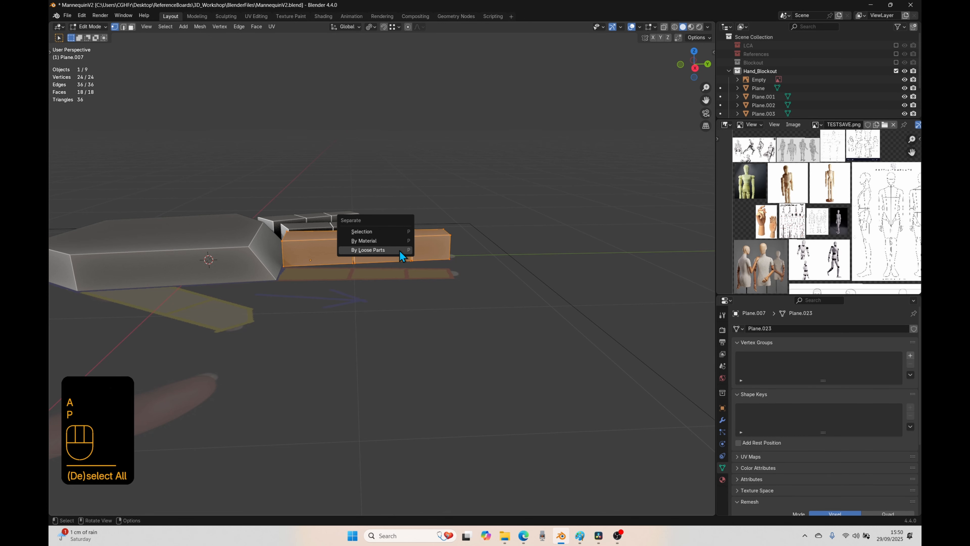
click(366, 250)
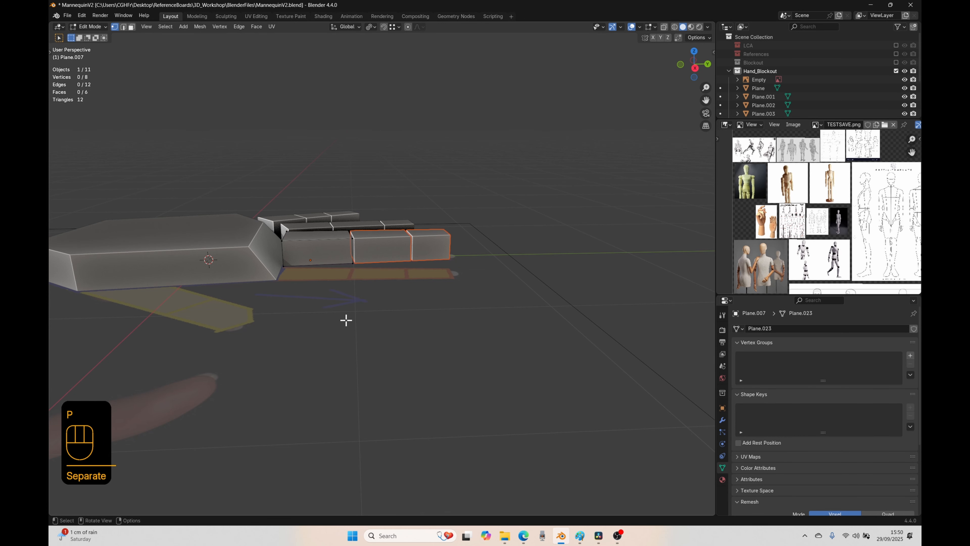
click(329, 297)
key(Tab)
Step: Add a new mesh plane in top view and move its centre over the index finger's base segment
key(KP_7)
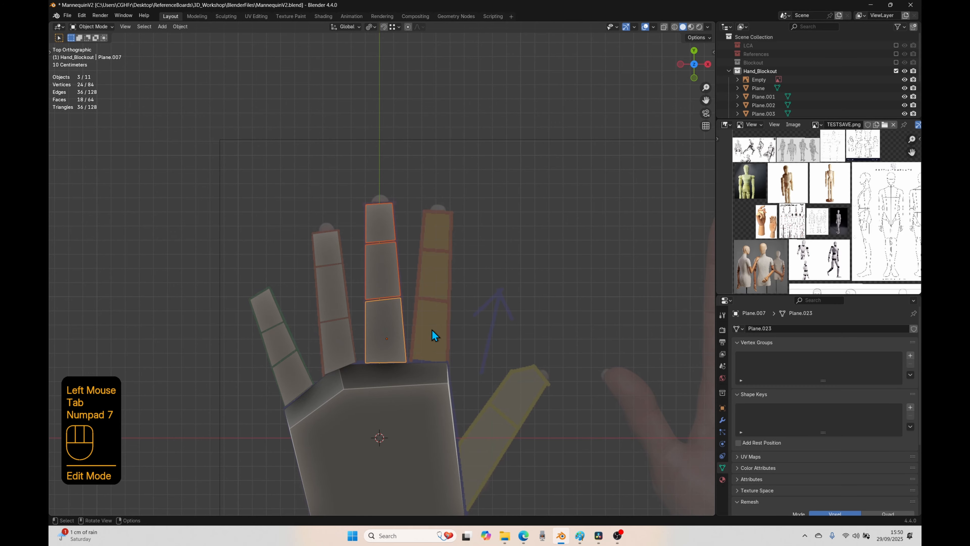
key(shift+a)
mouse_move(419, 255)
click(460, 264)
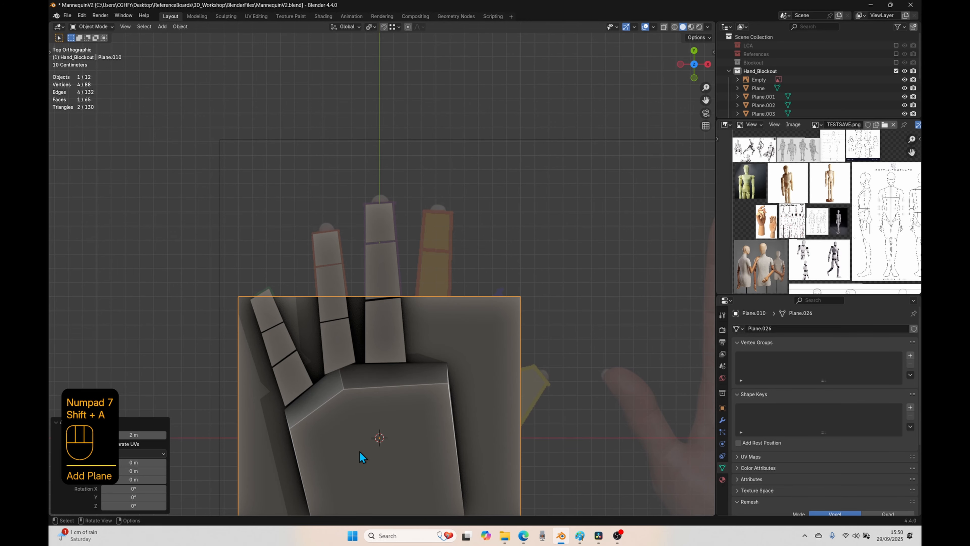
key(g)
click(444, 350)
Step: Scale the new plane down in edit mode and position it within the index finger's base segment
key(Tab)
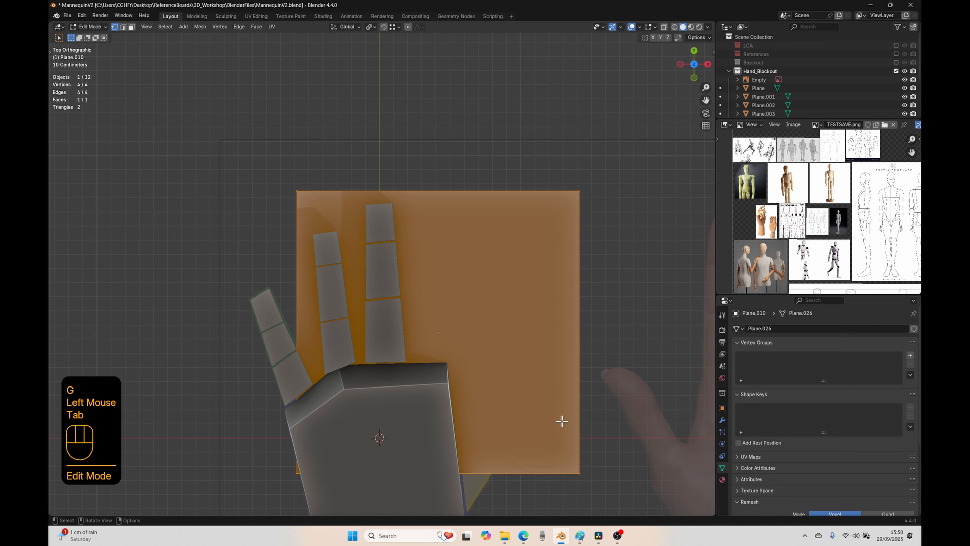
key(s)
click(442, 346)
scroll(442, 346, up, 2)
shift+middle_drag(442, 346, 476, 284)
scroll(476, 284, up, 2)
key(g)
click(461, 323)
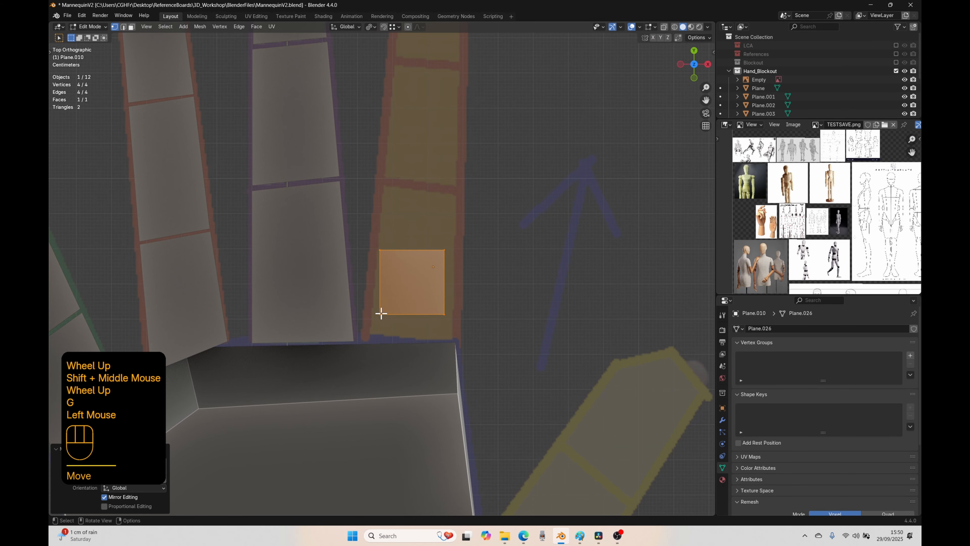
Step: Move the plane's two palm-side vertices to the base corners of the index finger's base segment
click(381, 315)
key(g)
click(372, 390)
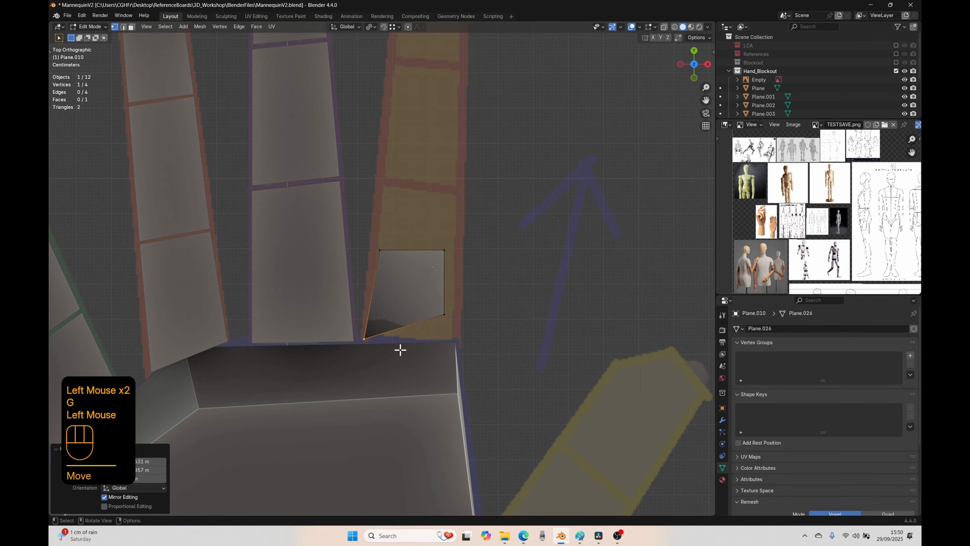
click(441, 315)
key(g)
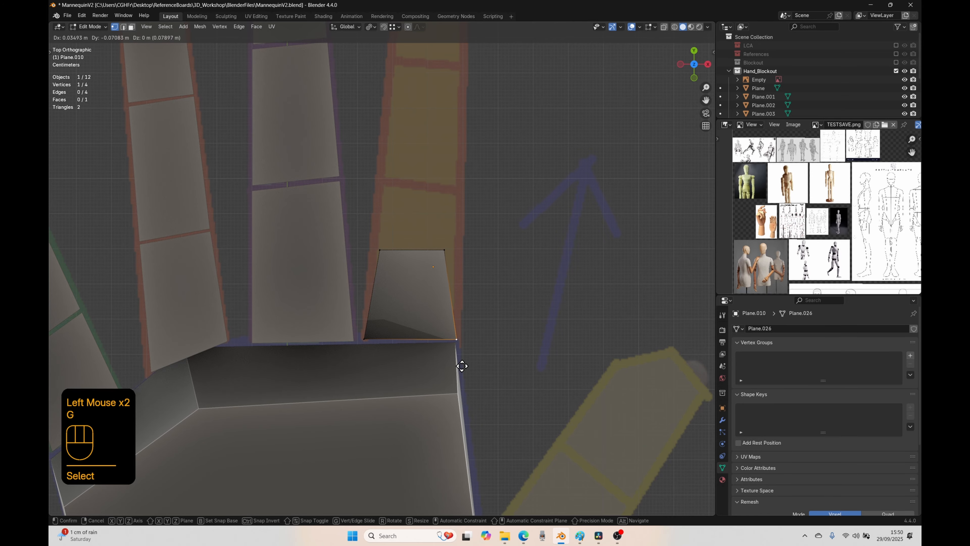
click(462, 366)
Step: Move the plane's two far vertices to the joint line at the end of the index finger's base segment
click(374, 239)
key(g)
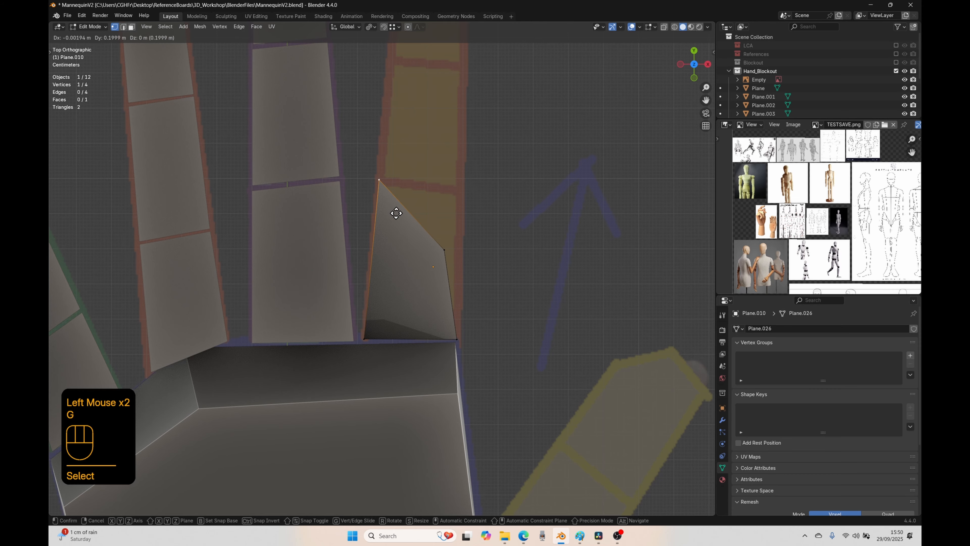
click(399, 214)
click(477, 269)
key(g)
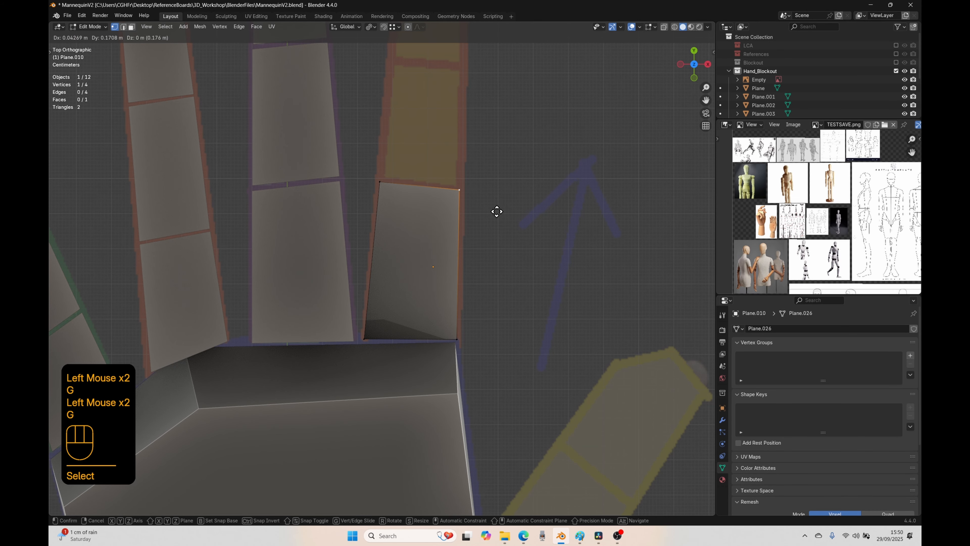
click(497, 212)
Step: Duplicate the index finger's base segment face and place the copy over the finger's middle segment
key(a)
key(shift+d)
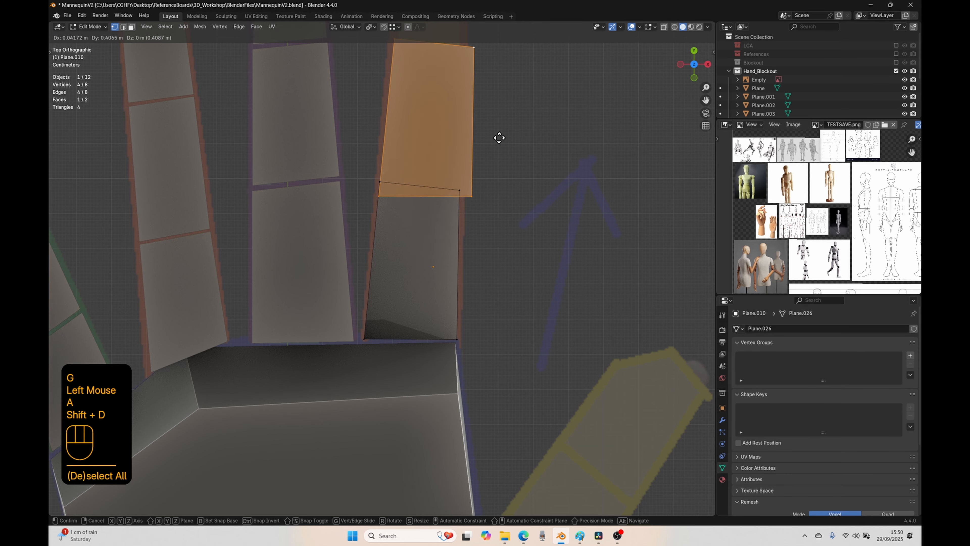
click(502, 123)
Step: Move three corner vertices of the index finger's duplicated face to fit the outline of its middle segment
shift+middle_drag(502, 122, 489, 203)
click(394, 91)
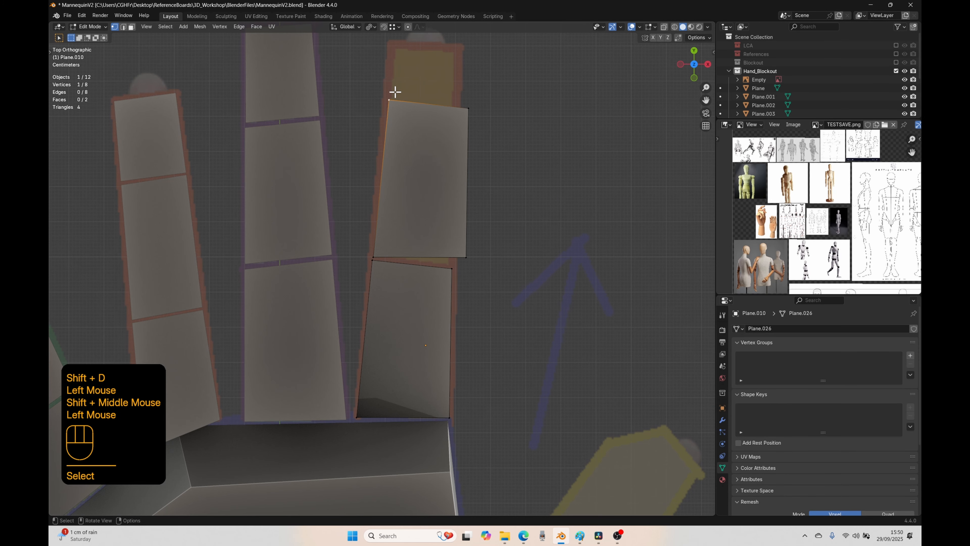
key(g)
click(464, 164)
click(467, 111)
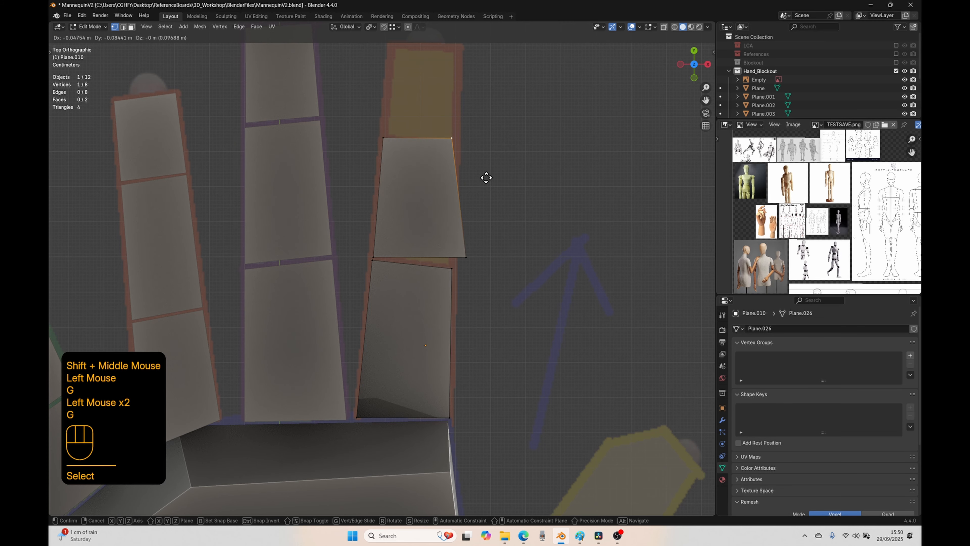
key(g)
click(491, 182)
click(466, 255)
key(g)
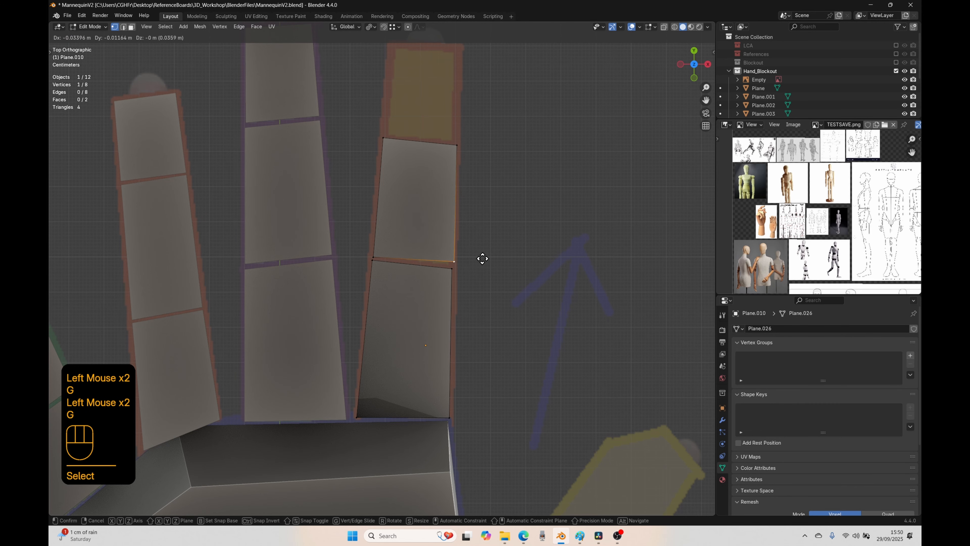
click(480, 262)
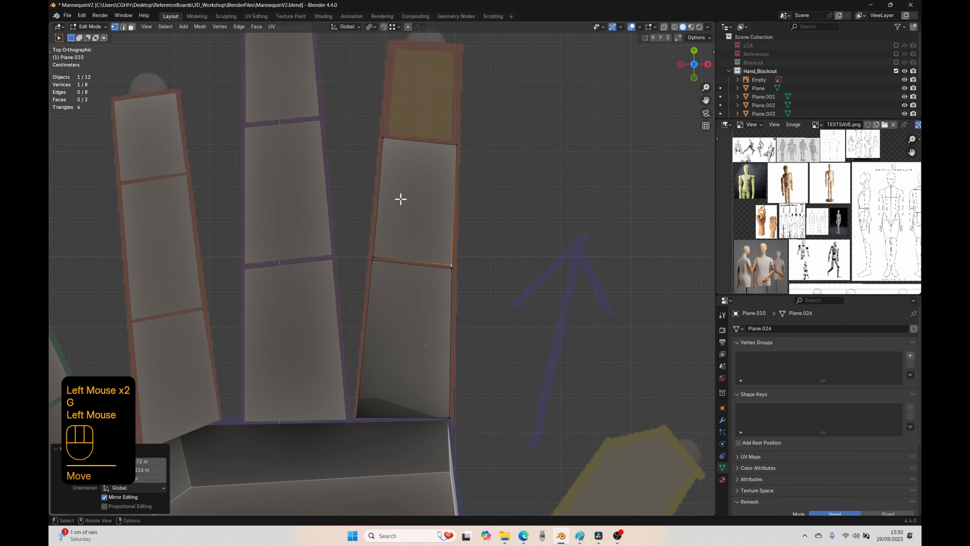
Step: Duplicate only the index finger's middle segment face and place the copy over the fingertip segment
key(3)
click(439, 201)
shift+middle_drag(440, 201, 457, 243)
key(shift+d)
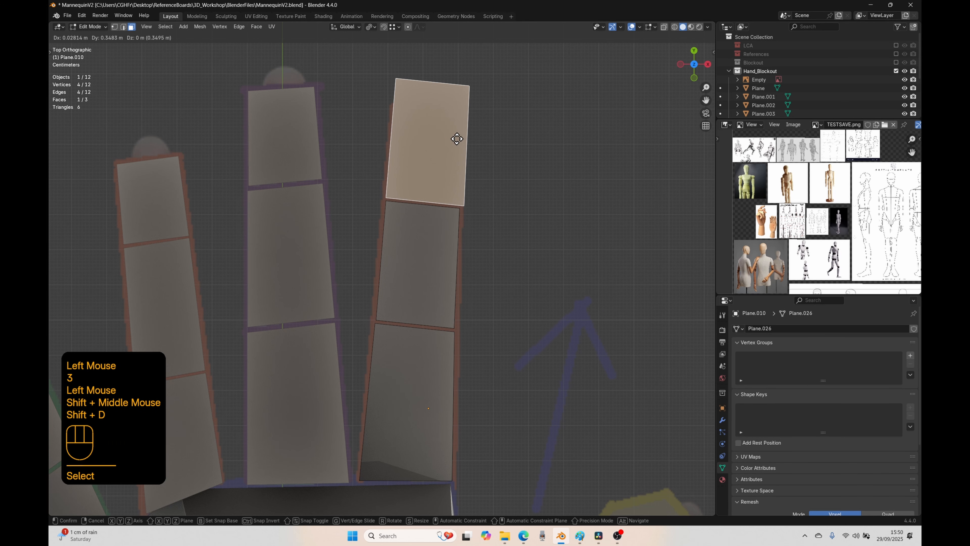
click(457, 138)
Step: Move the index fingertip face's two far vertices and its thumb-side joint vertex to fit the marked fingertip segment
key(1)
click(406, 80)
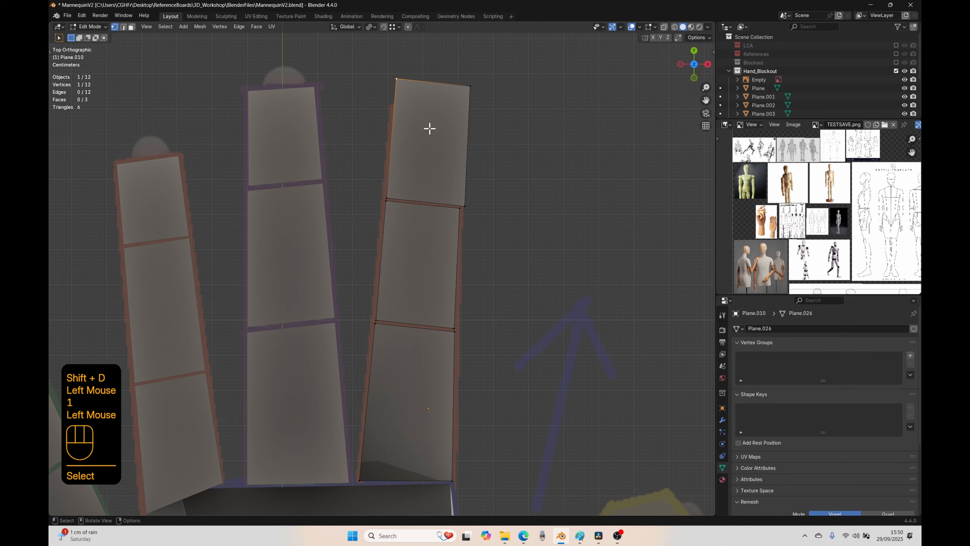
key(g)
click(424, 158)
click(464, 93)
key(g)
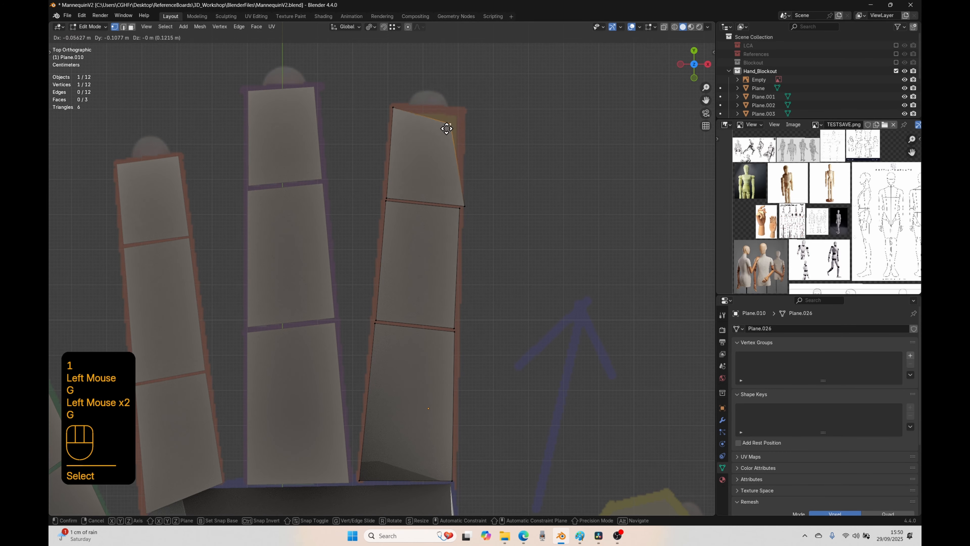
click(453, 113)
click(472, 206)
key(g)
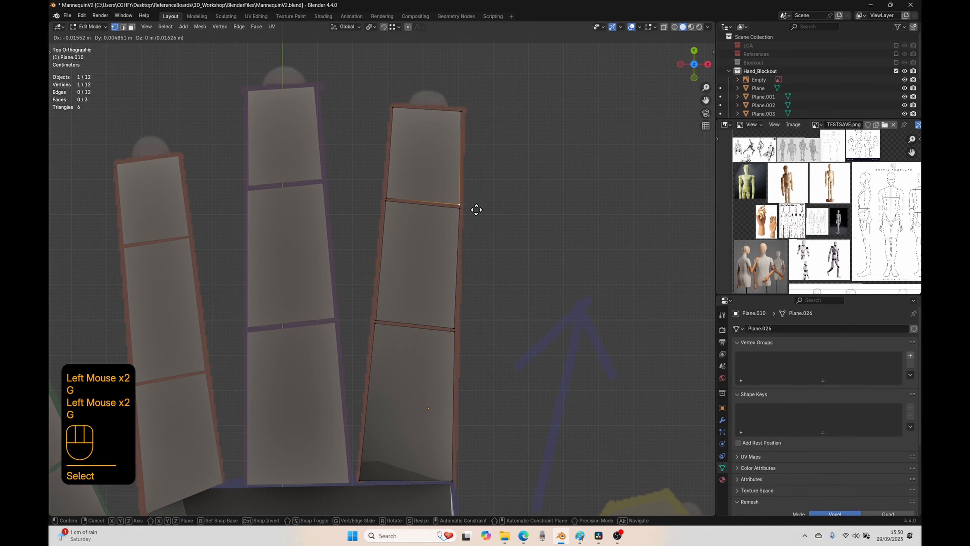
click(474, 211)
Step: Extrude all three index finger faces upward into blocks of similar height to the neighbouring fingers
key(a)
middle_drag(509, 238, 466, 174)
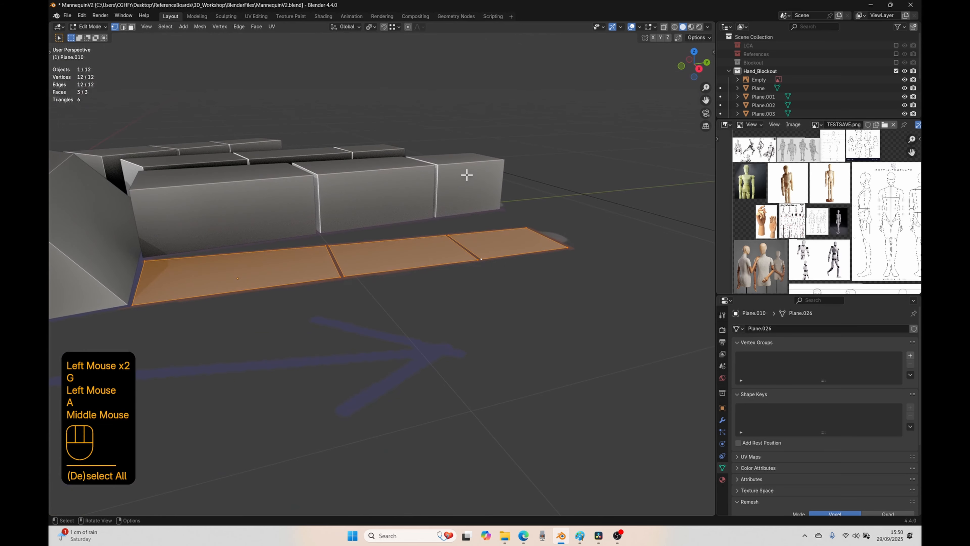
key(e)
key(z)
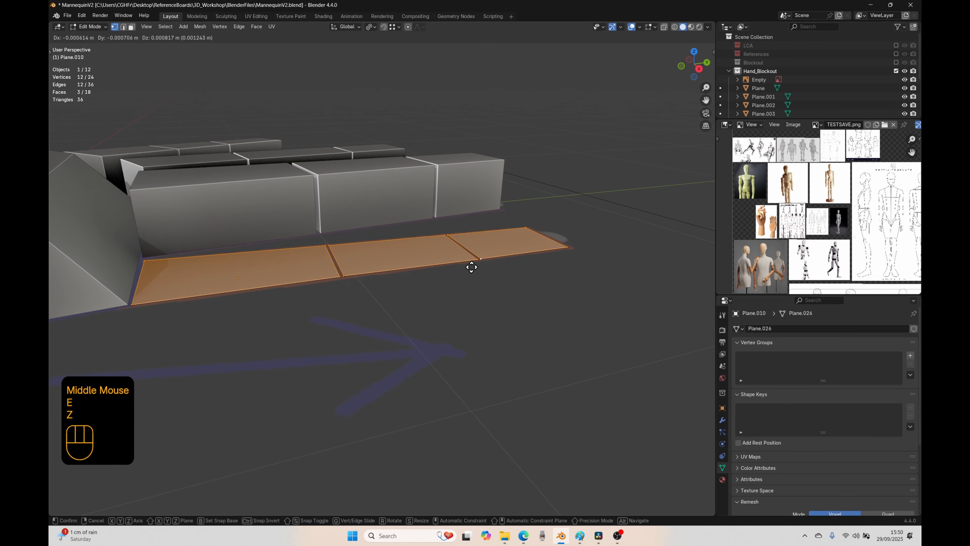
key(z)
click(470, 201)
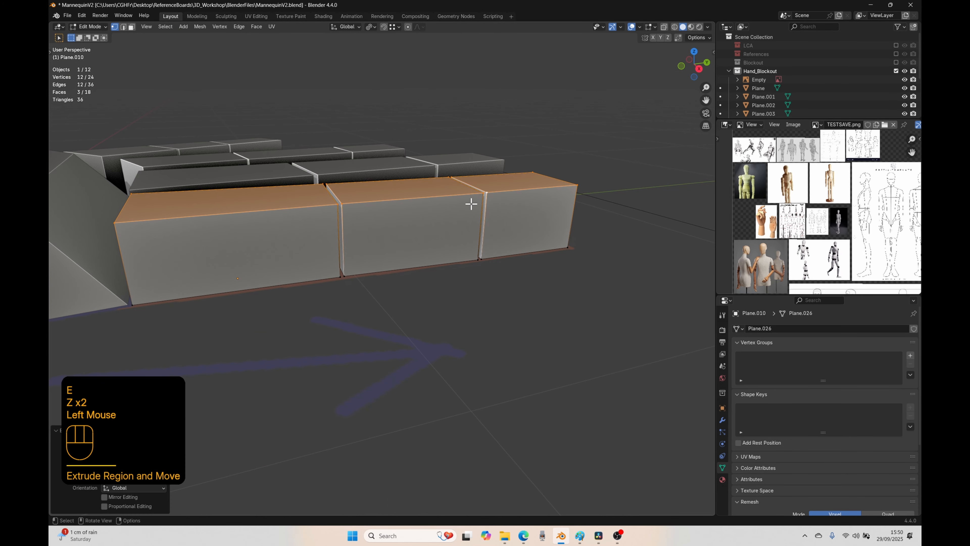
Step: Adjust the height of the index finger blocks' top faces along Z from the side view and finish editing the finger
key(KP_3)
key(g)
key(z)
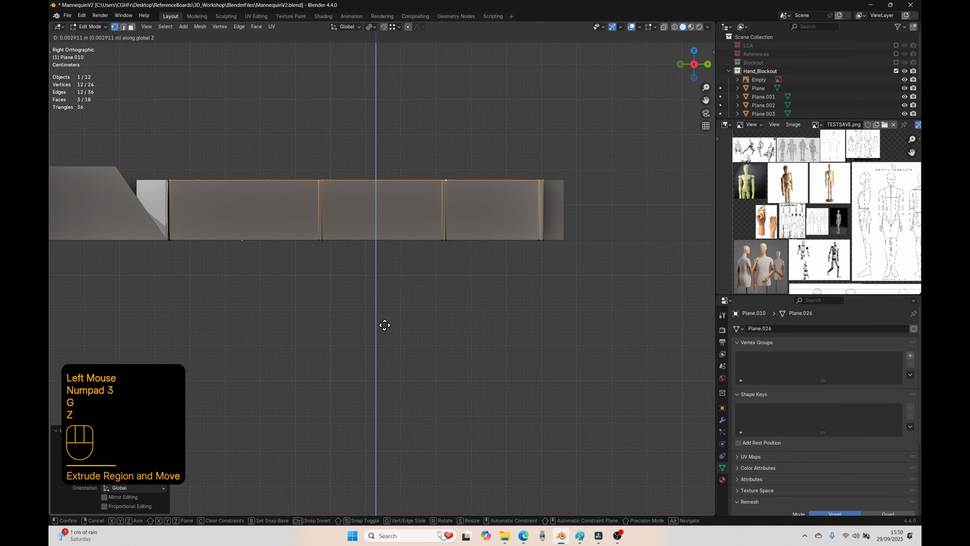
click(381, 322)
scroll(325, 275, down, 2)
key(Tab)
Step: Add a plane, scale its mesh to about 0.097, and position it over the marked base segment of the thumb
key(KP_7)
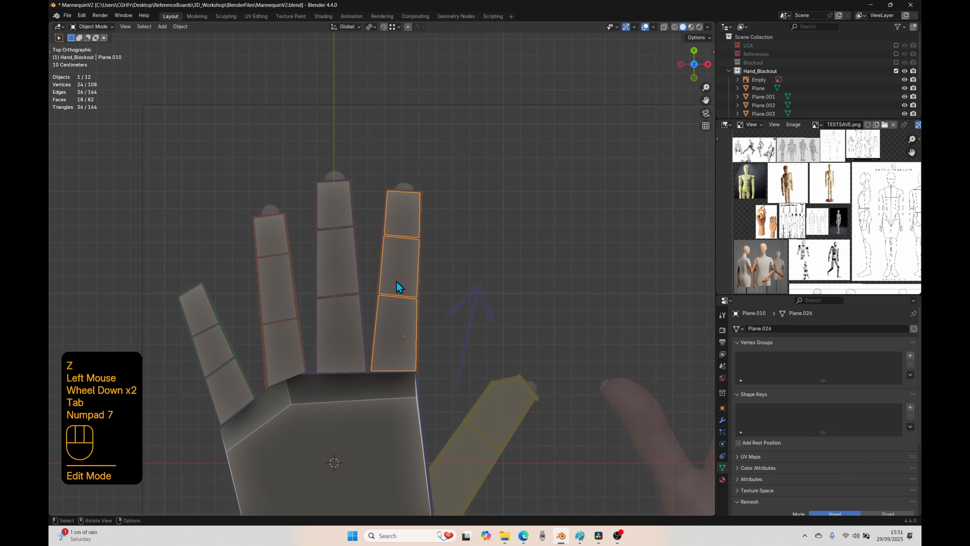
shift+middle_drag(491, 388, 386, 255)
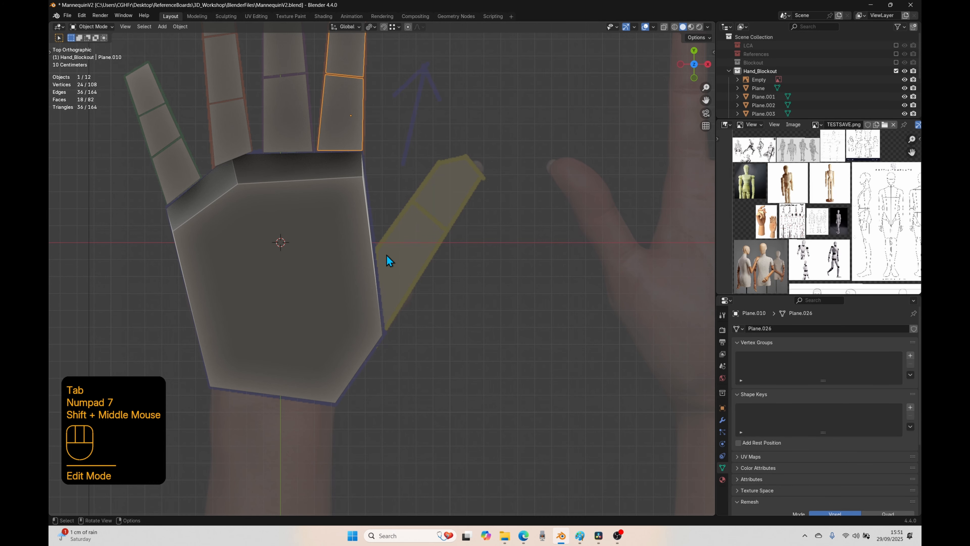
key(shift+a)
click(407, 257)
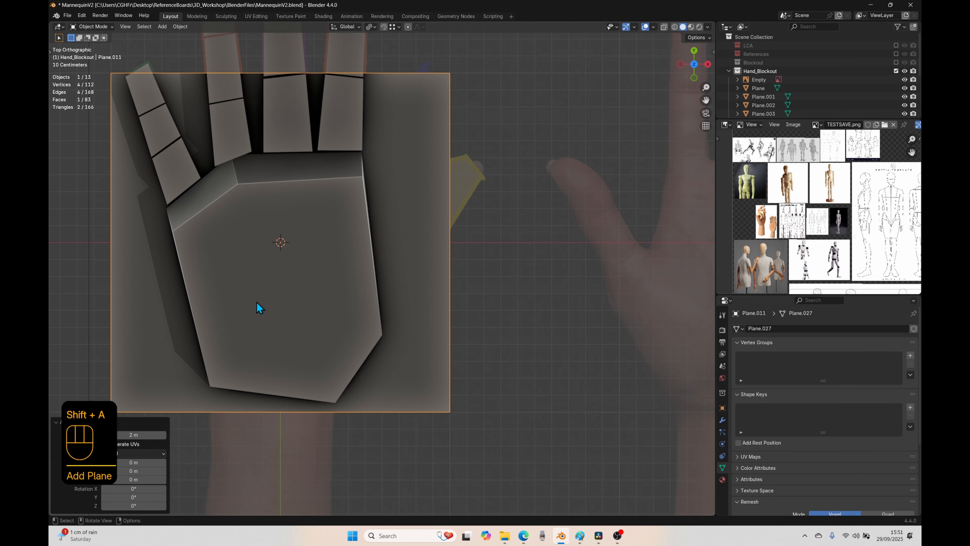
key(g)
click(381, 336)
key(Tab)
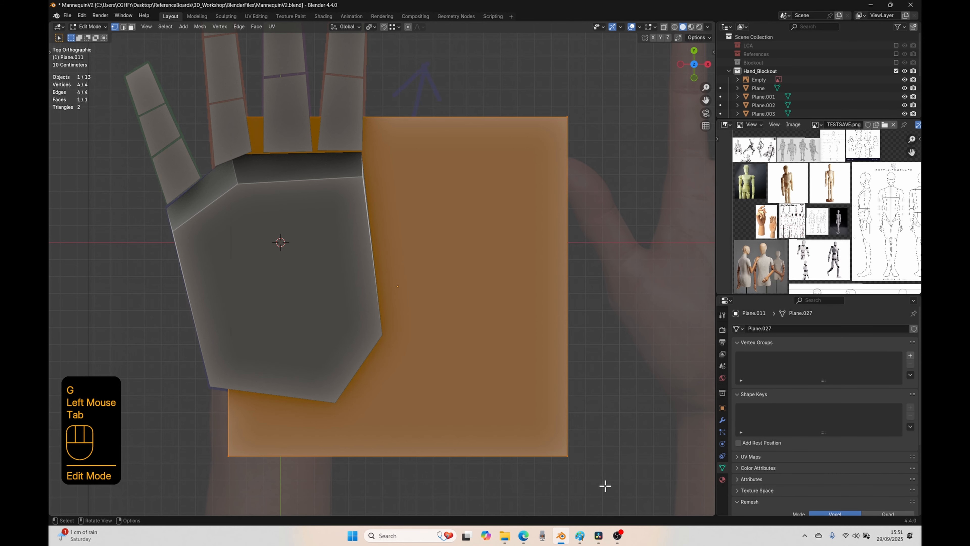
key(s)
click(415, 310)
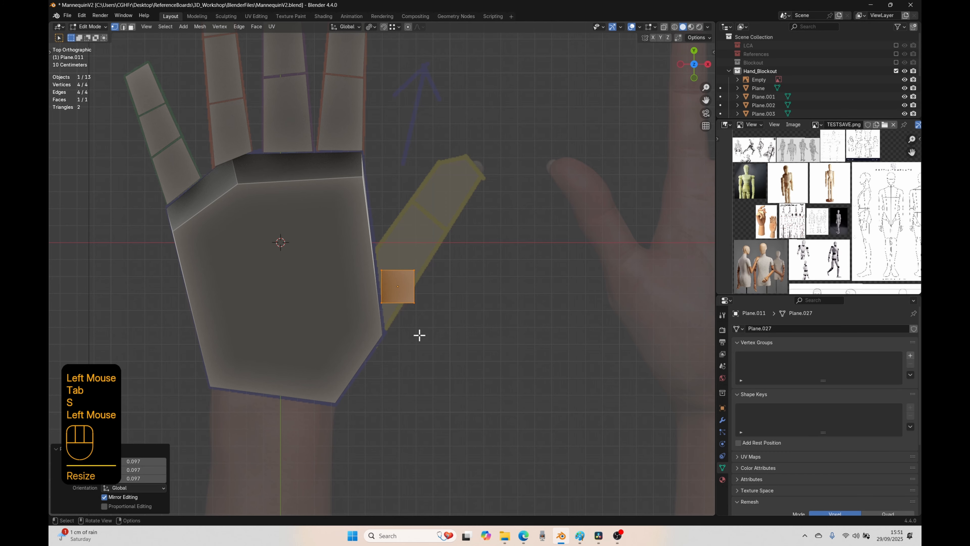
key(g)
click(426, 303)
Step: Move the thumb plane's two palm-side vertices onto the corners where the marked thumb meets the palm
scroll(422, 308, up, 2)
click(379, 269)
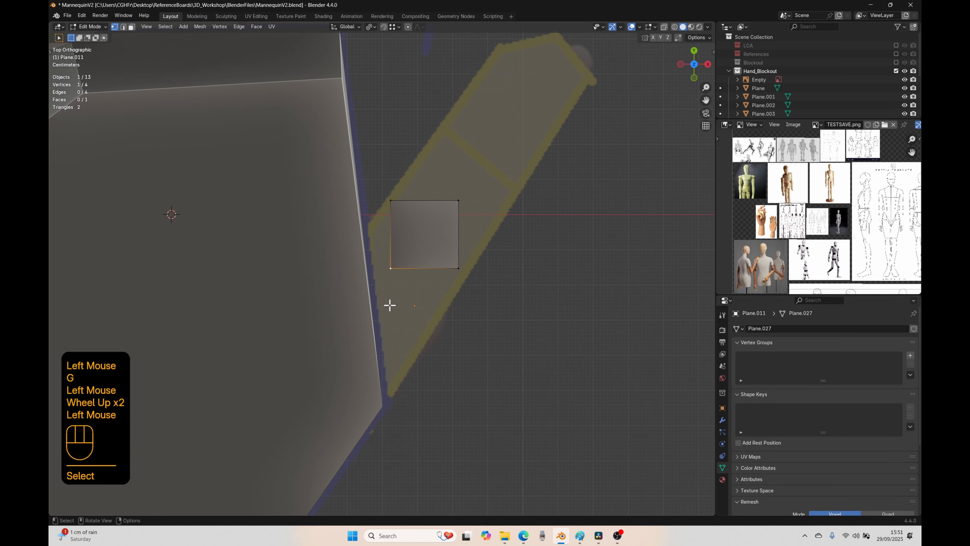
key(g)
click(386, 447)
click(390, 201)
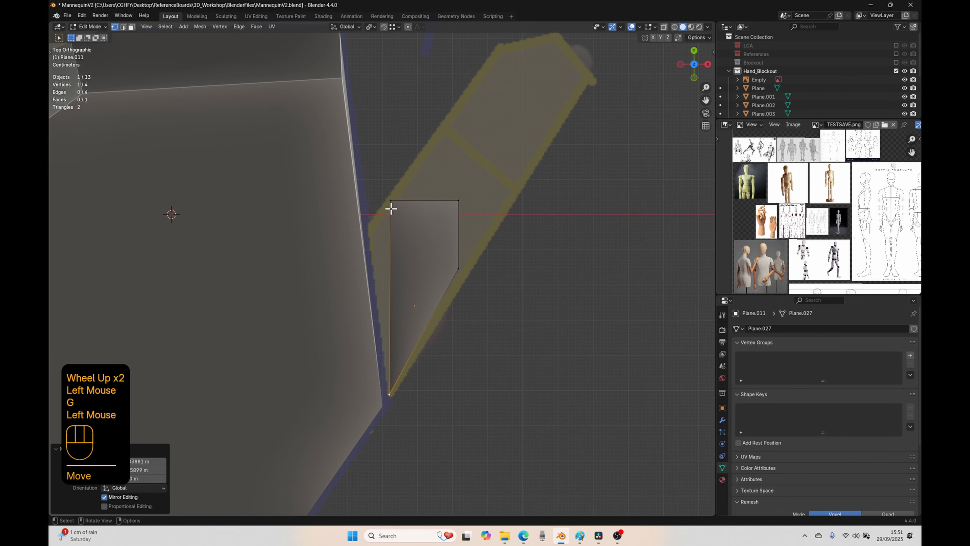
key(g)
click(367, 241)
Step: Move the thumb plane's two remaining vertices onto the ends of the marked thumb joint line
click(458, 201)
key(g)
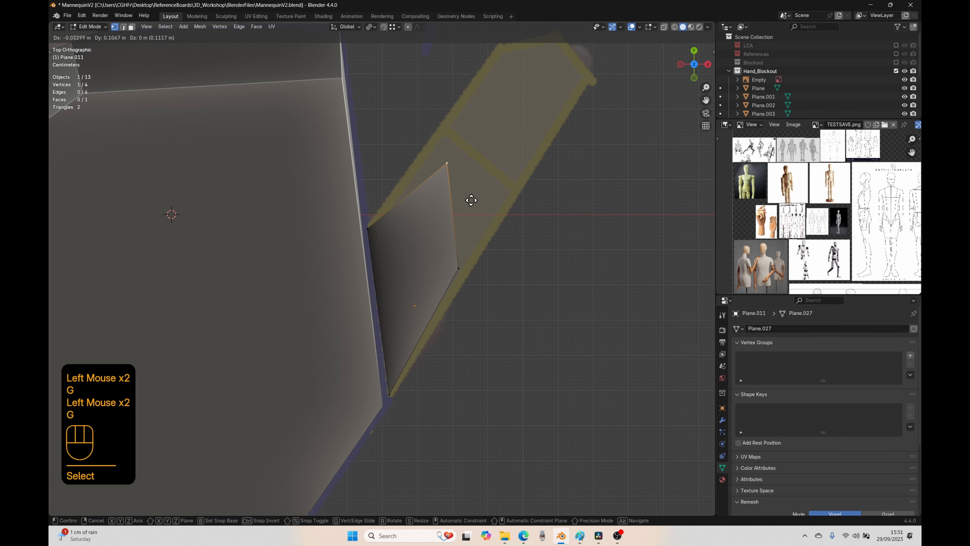
click(456, 131)
click(467, 265)
key(g)
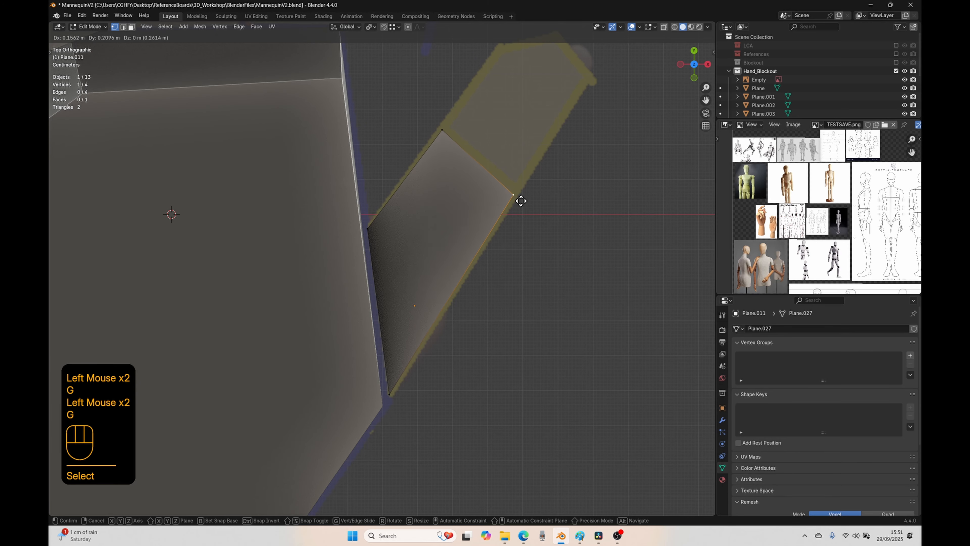
click(521, 197)
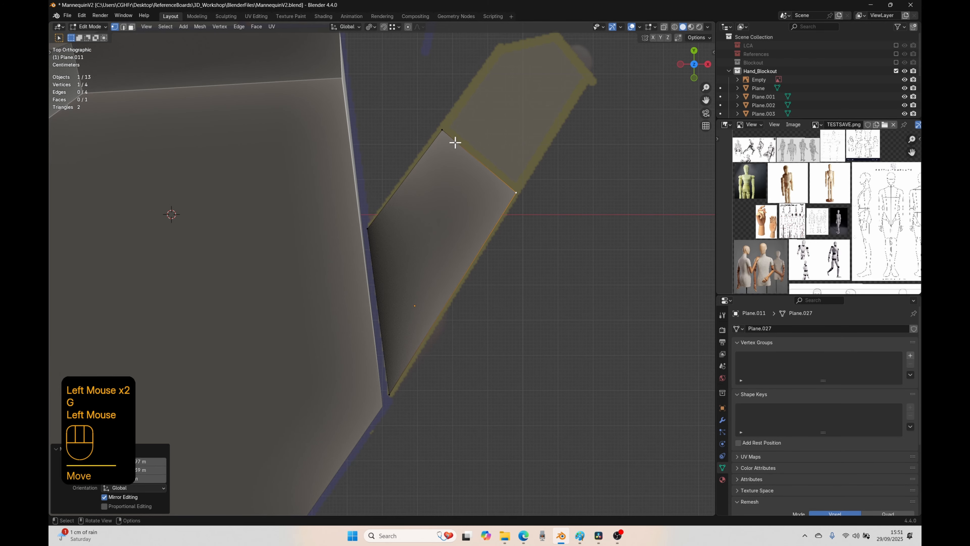
Step: Duplicate the thumb's base segment face and place the copy over the marked thumb tip segment
key(3)
click(435, 196)
shift+middle_drag(436, 203, 419, 313)
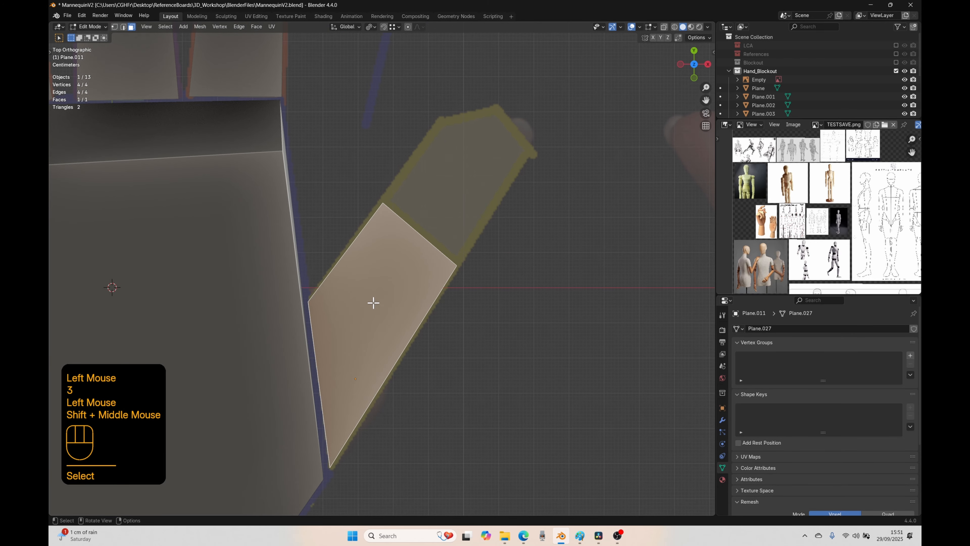
key(shift+d)
click(492, 156)
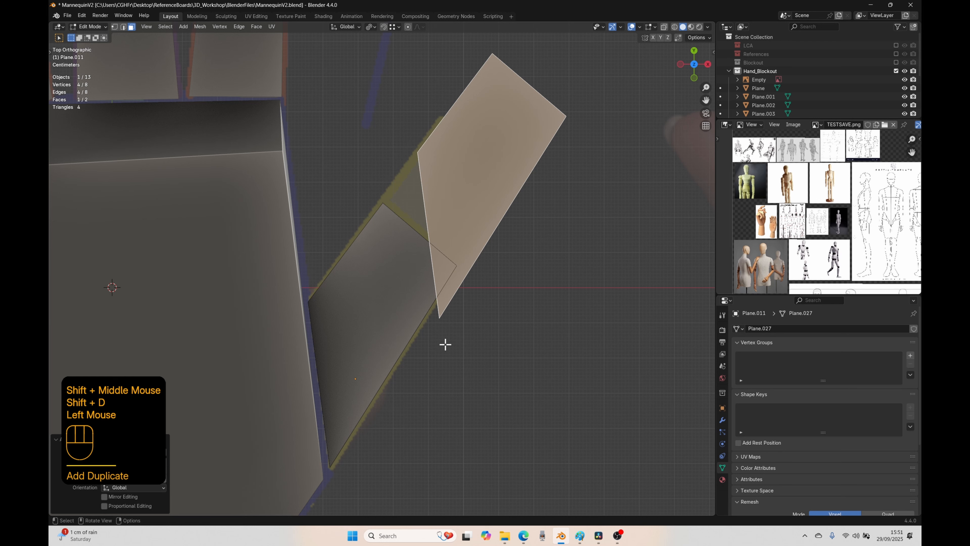
Step: Move the duplicated thumb face's two lower vertices to the joint line, beside the base segment's edge
key(1)
click(439, 323)
key(g)
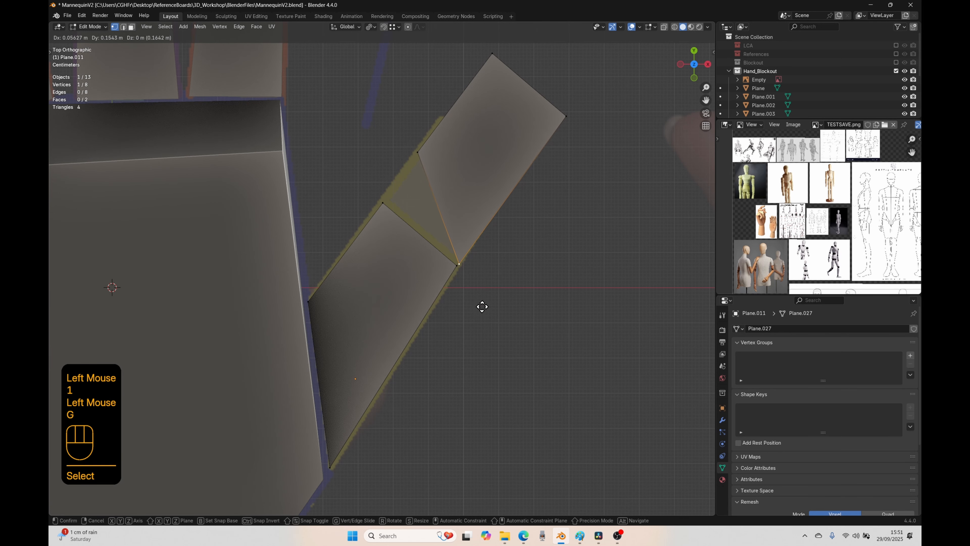
click(480, 306)
click(413, 139)
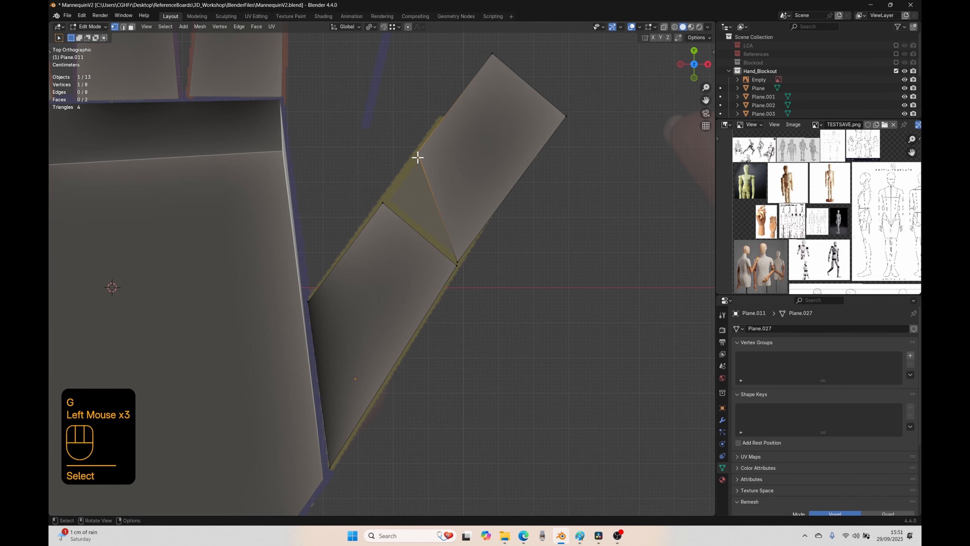
key(g)
click(376, 231)
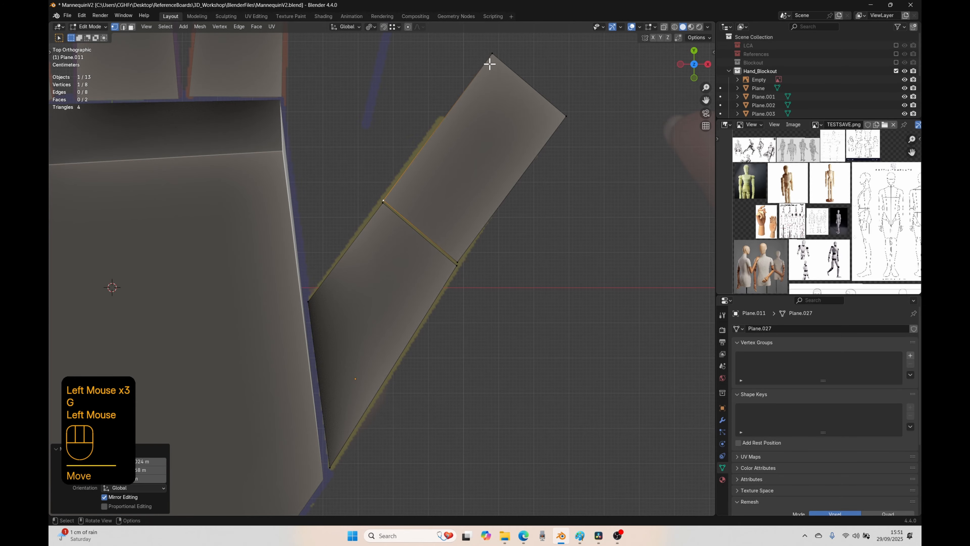
Step: Move the thumb tip face's two far vertices onto the outer corner and the peak of the marked thumb outline
click(491, 57)
key(g)
click(472, 145)
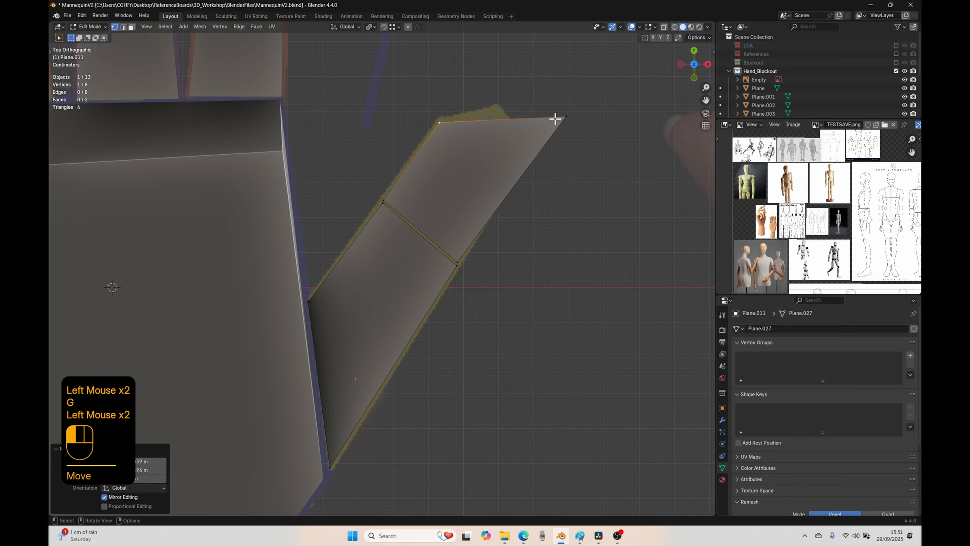
key(g)
click(466, 130)
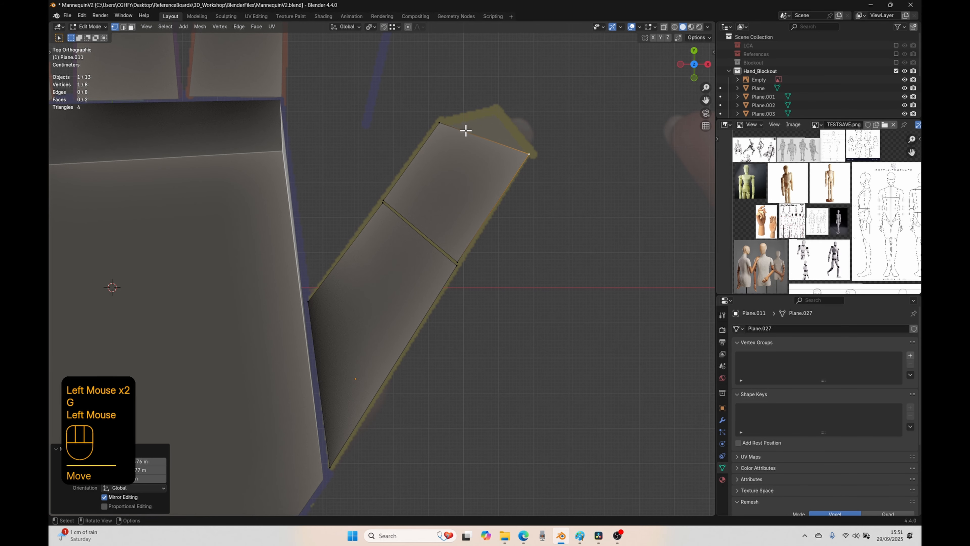
click(441, 122)
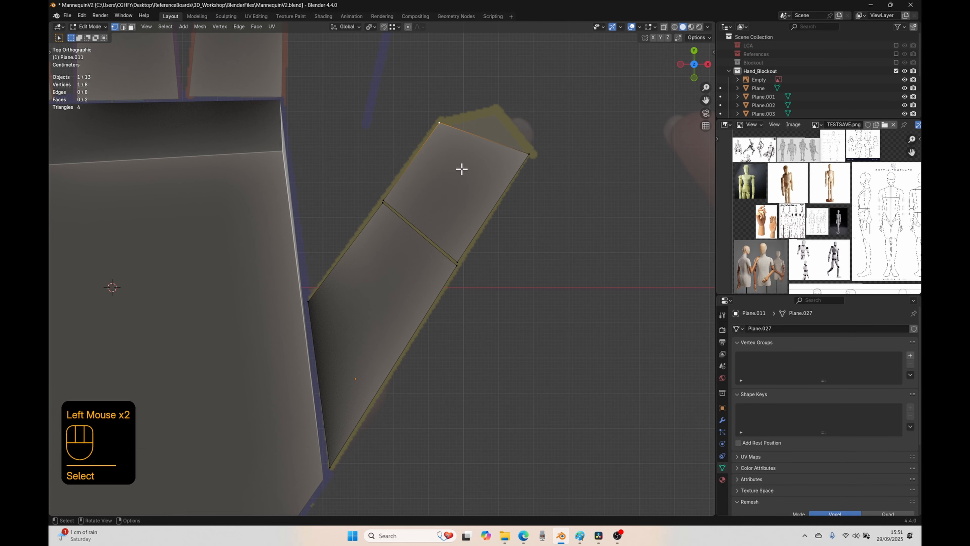
key(g)
click(518, 149)
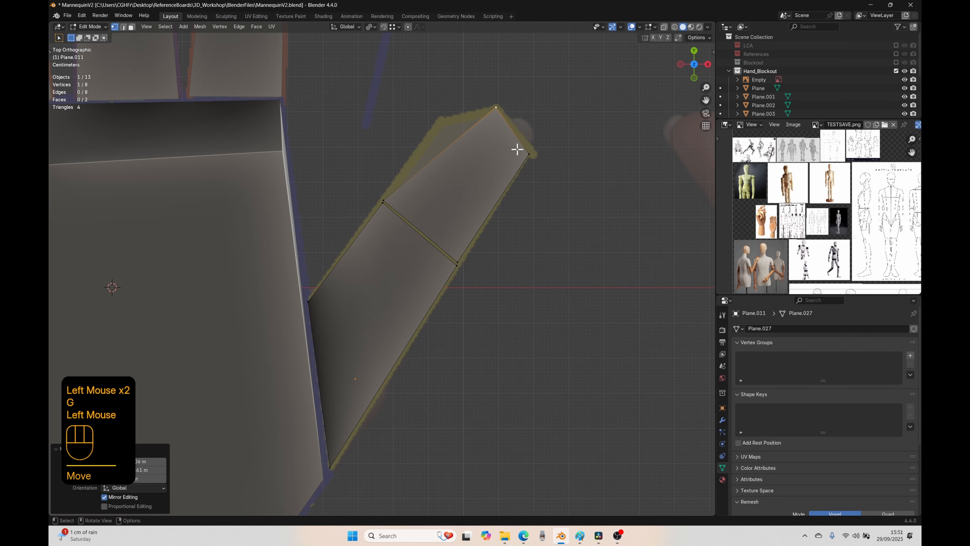
Step: Add a loop cut across the thumb tip face and move its palm-side vertex to the outline's inner corner
key(ctrl+r)
click(502, 195)
click(510, 186)
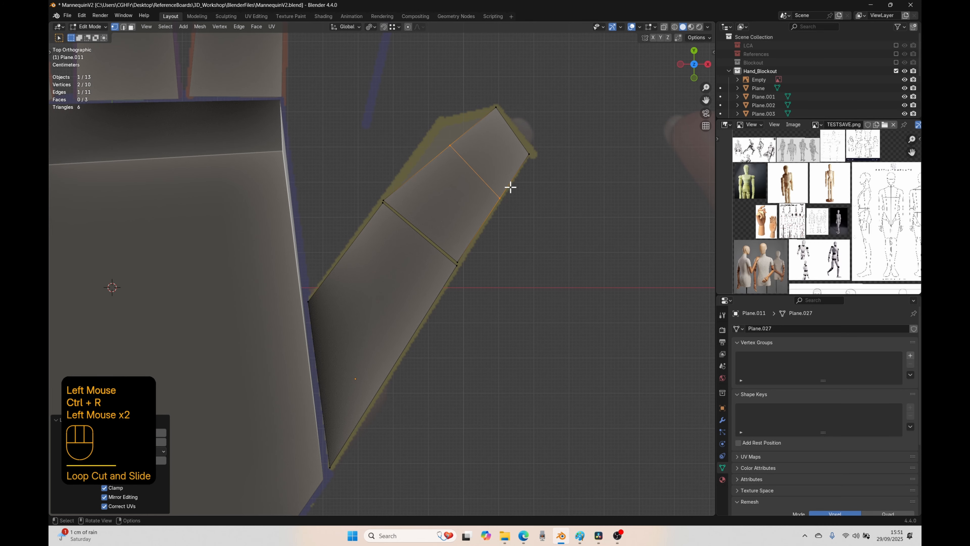
click(447, 150)
key(g)
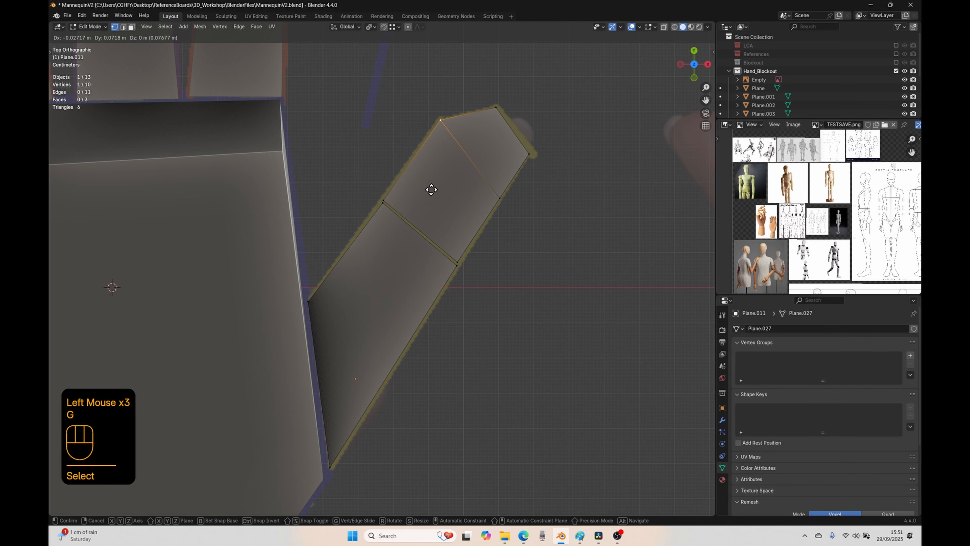
click(432, 191)
Step: Extrude all thumb faces upward about 0.21 m to the height of the palm block
scroll(485, 262, down, 2)
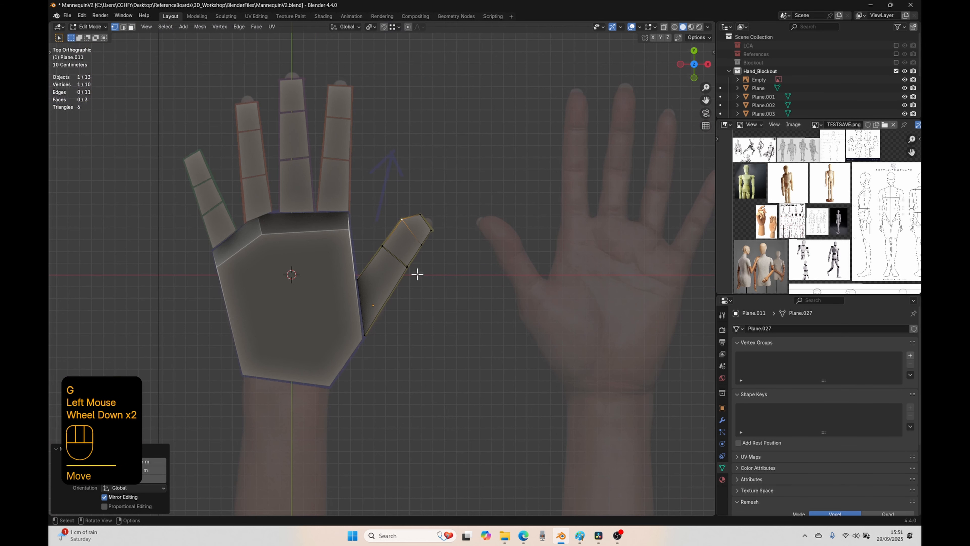
key(a)
middle_drag(470, 301, 433, 264)
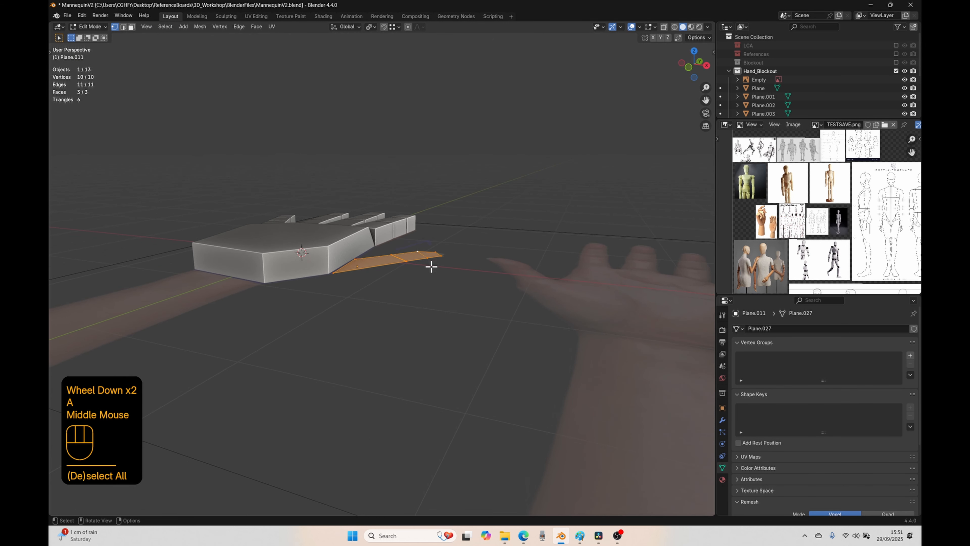
scroll(432, 265, up, 2)
key(KP_3)
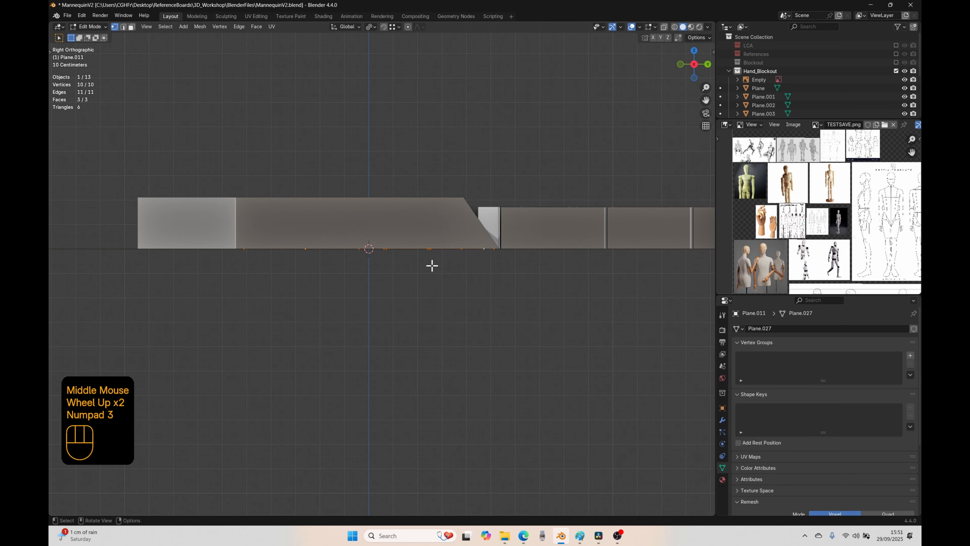
key(e)
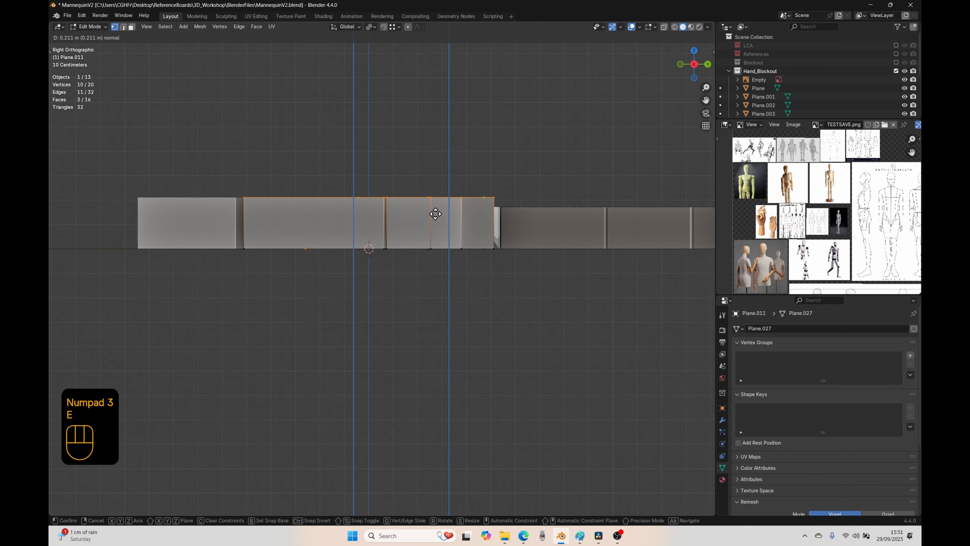
click(436, 213)
key(Tab)
Step: Show the Blockout collection and examine the blocked-out hand next to the full mannequin figure
scroll(413, 241, down, 2)
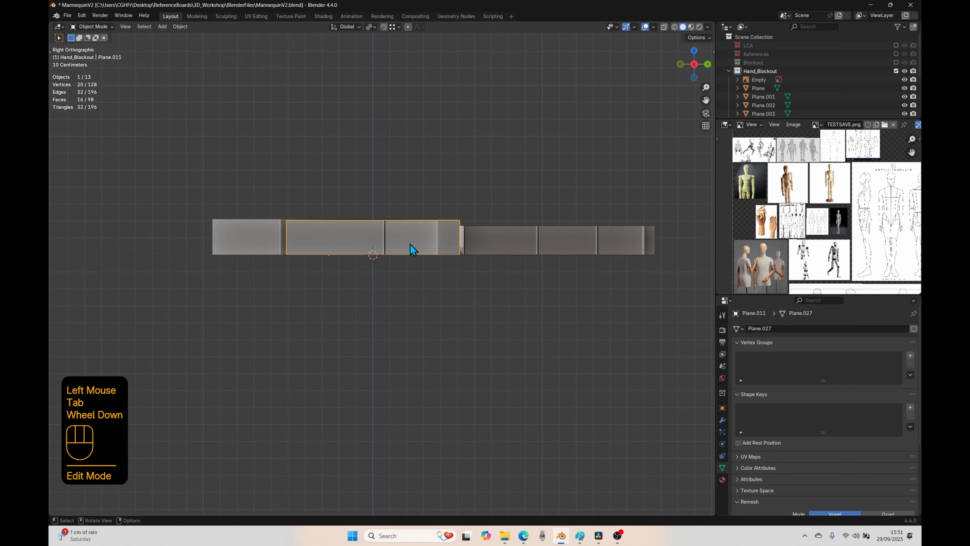
middle_drag(411, 244, 360, 331)
scroll(443, 310, down, 1)
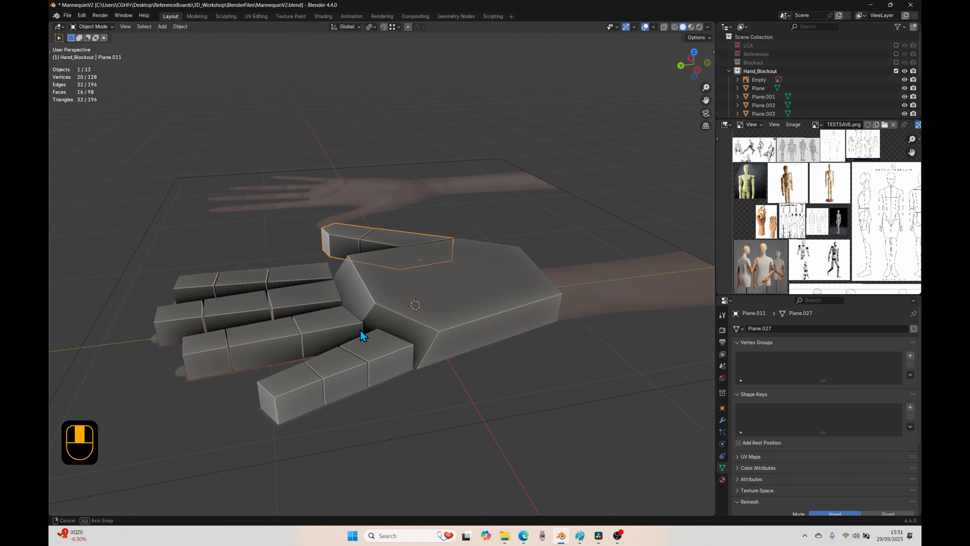
scroll(354, 332, down, 5)
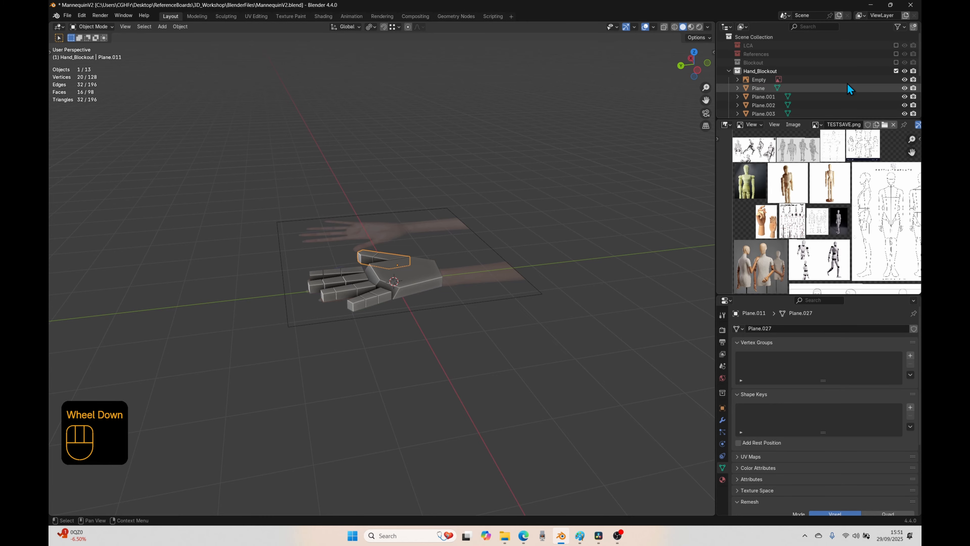
click(896, 62)
scroll(437, 329, up, 2)
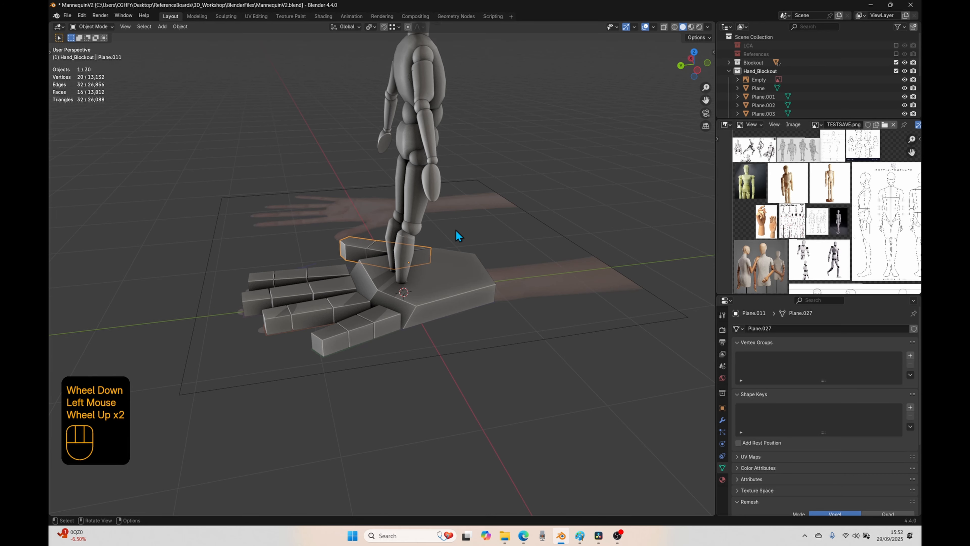
middle_drag(475, 376, 416, 361)
shift+middle_drag(400, 283, 378, 303)
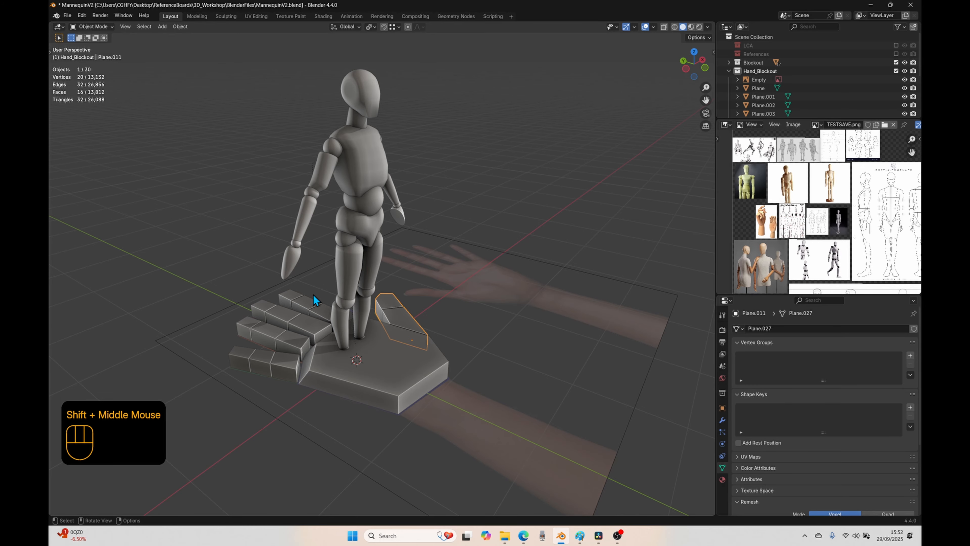
Step: Select the little finger's three segments one after another, and hide the Blockout collection again
click(240, 361)
click(260, 363)
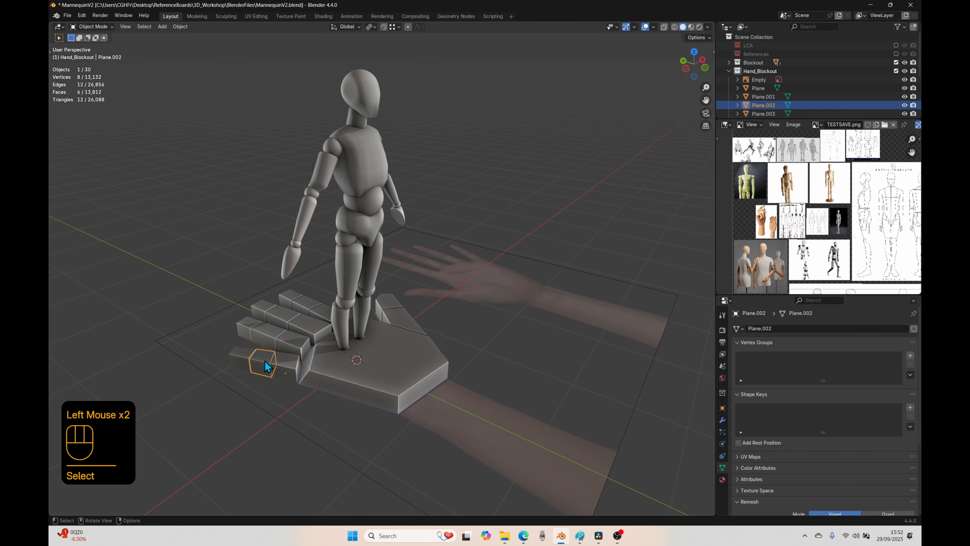
click(285, 367)
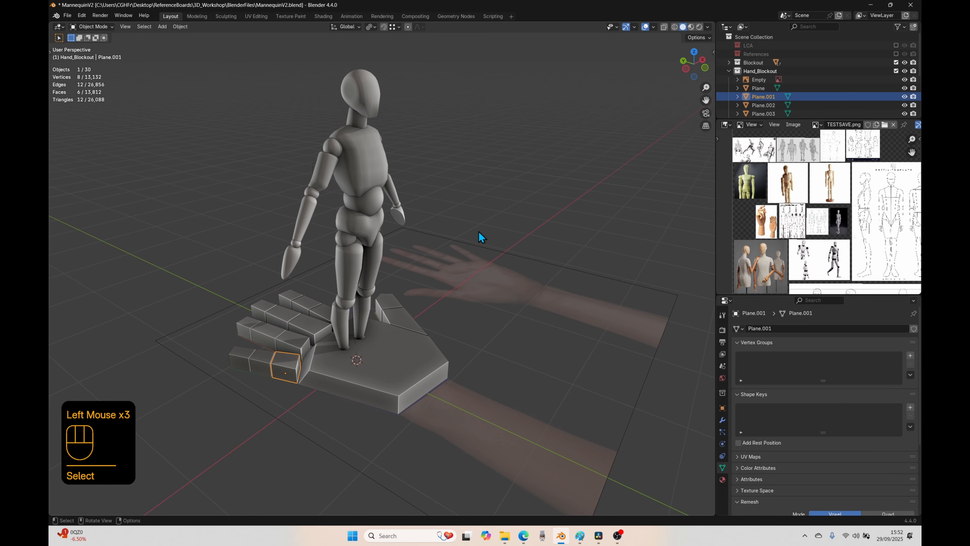
click(896, 63)
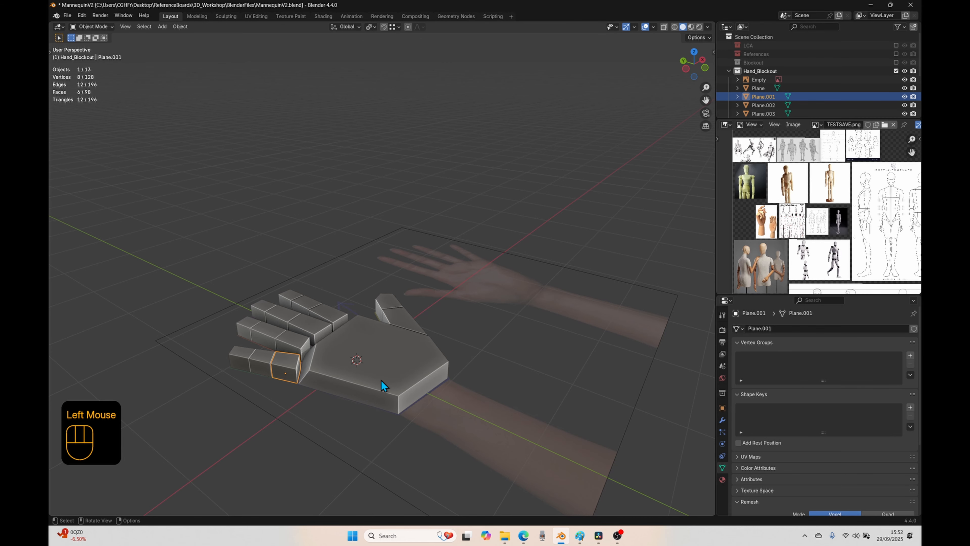
Step: Select the palm block and show its modifiers along with its transform values
scroll(280, 431, up, 2)
scroll(276, 421, down, 1)
middle_drag(275, 421, 344, 306)
click(389, 236)
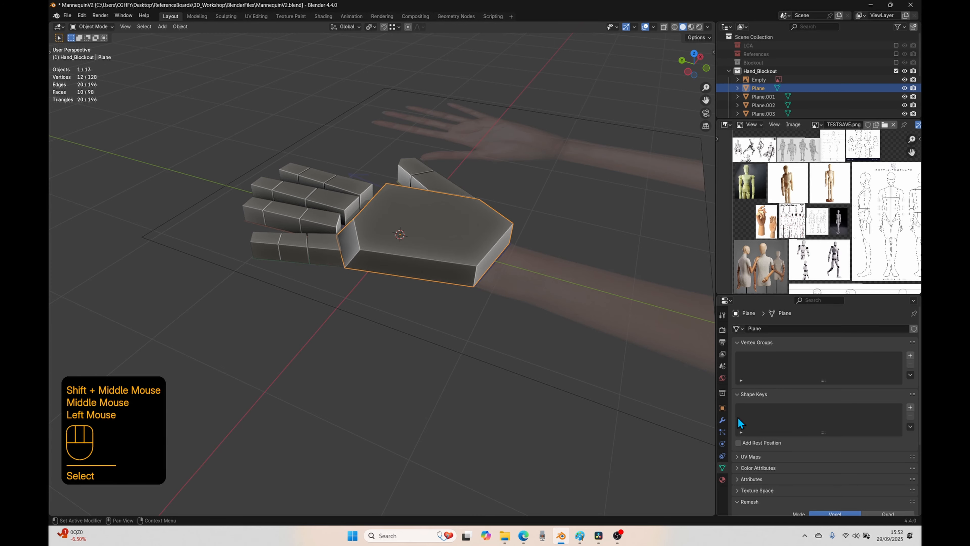
double_click(722, 421)
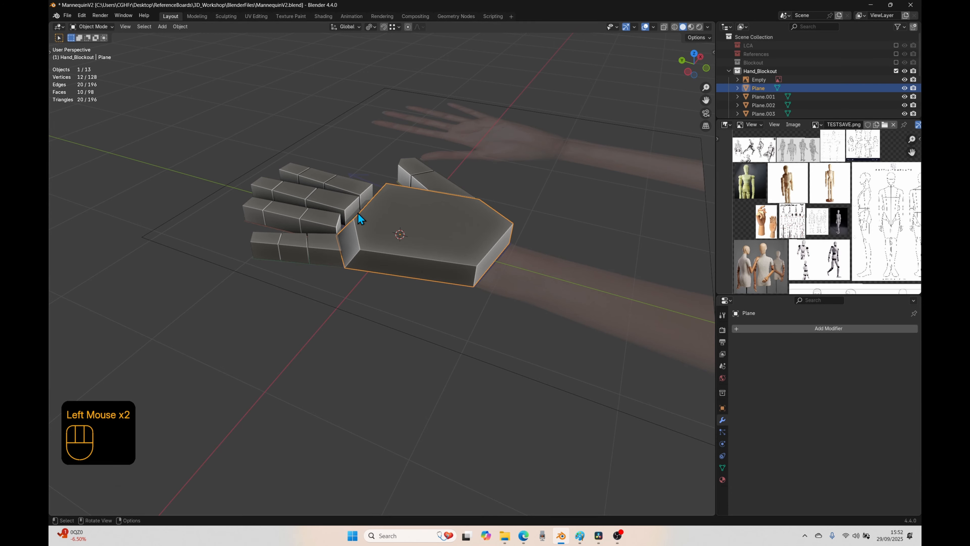
key(n)
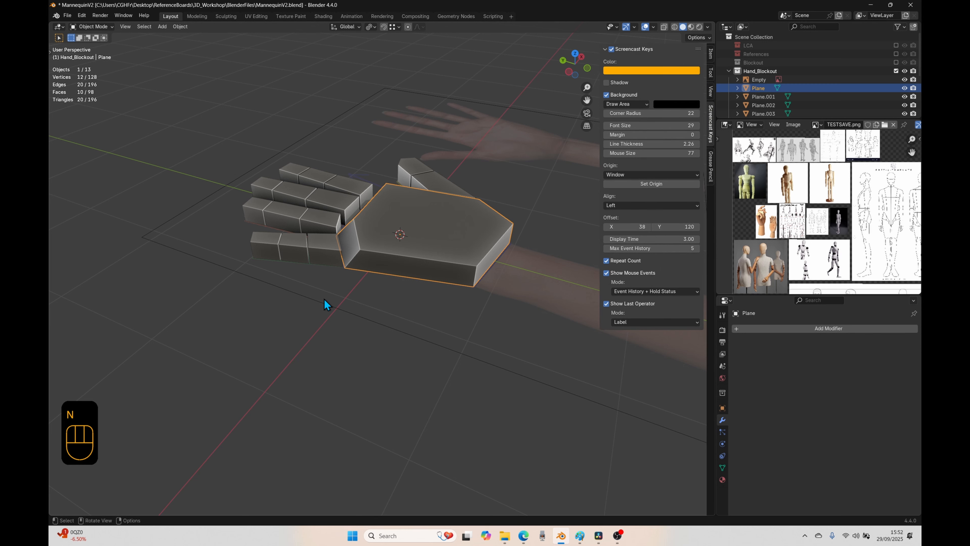
click(711, 55)
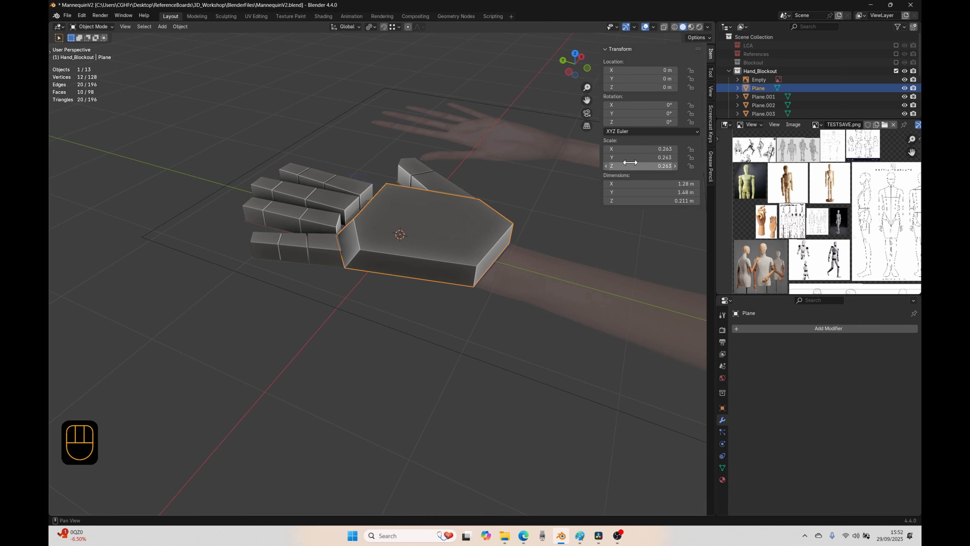
Step: Enlarge the scene object list and select all hand meshes from Plane through Plane.011
middle_drag(404, 364, 436, 354)
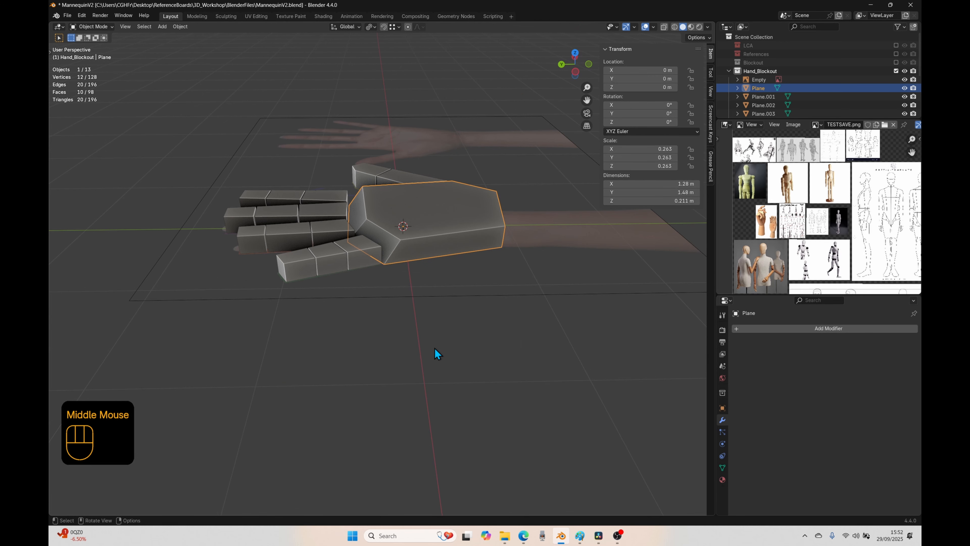
shift+click(358, 252)
shift+click(329, 258)
shift+click(297, 266)
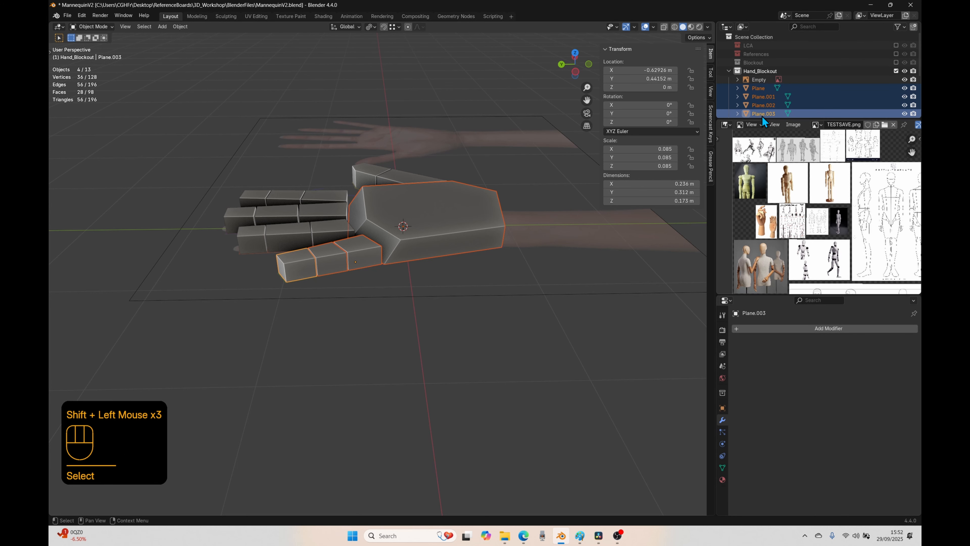
drag(761, 119, 761, 276)
click(759, 86)
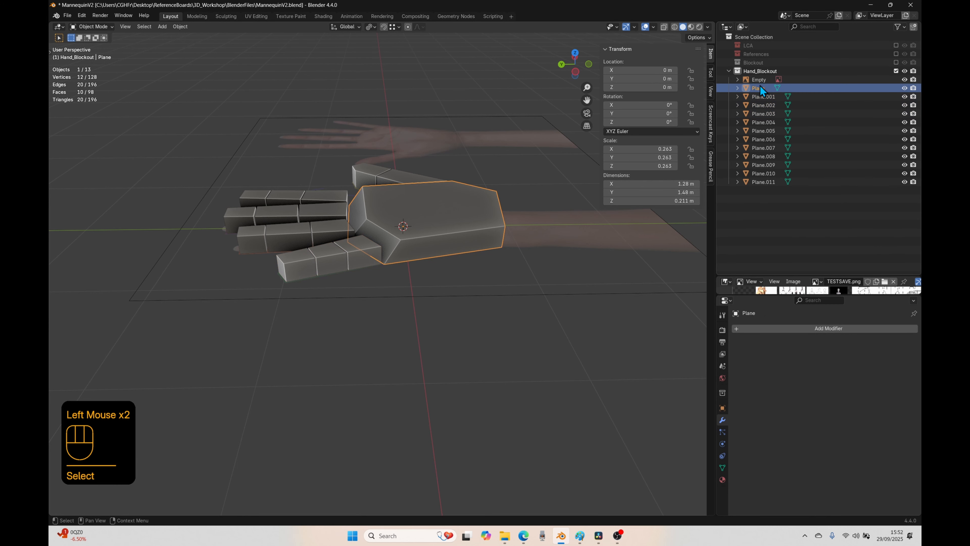
shift+click(770, 182)
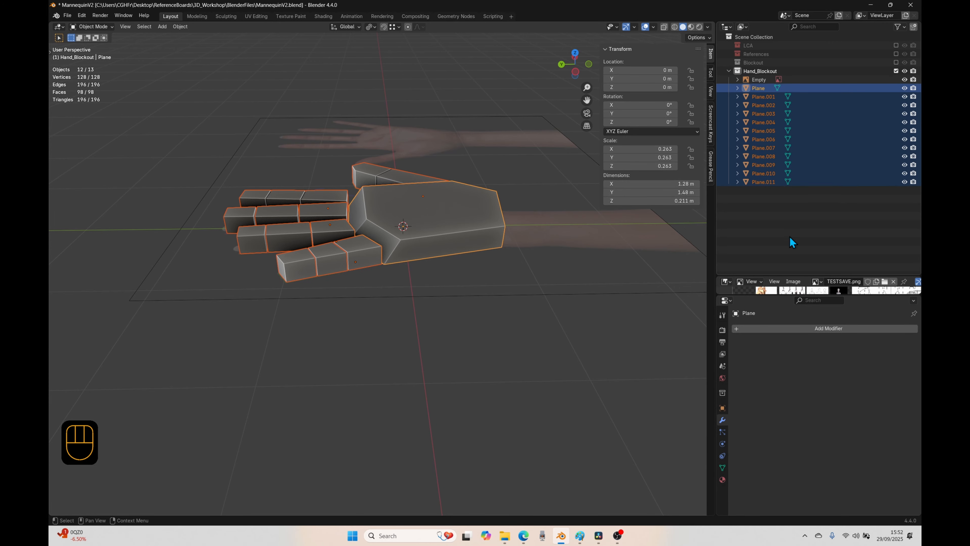
Step: Select the hand meshes again by adding Plane through Plane.006 individually and extending the selection to Plane.011
click(759, 88)
ctrl+click(765, 122)
ctrl+click(760, 113)
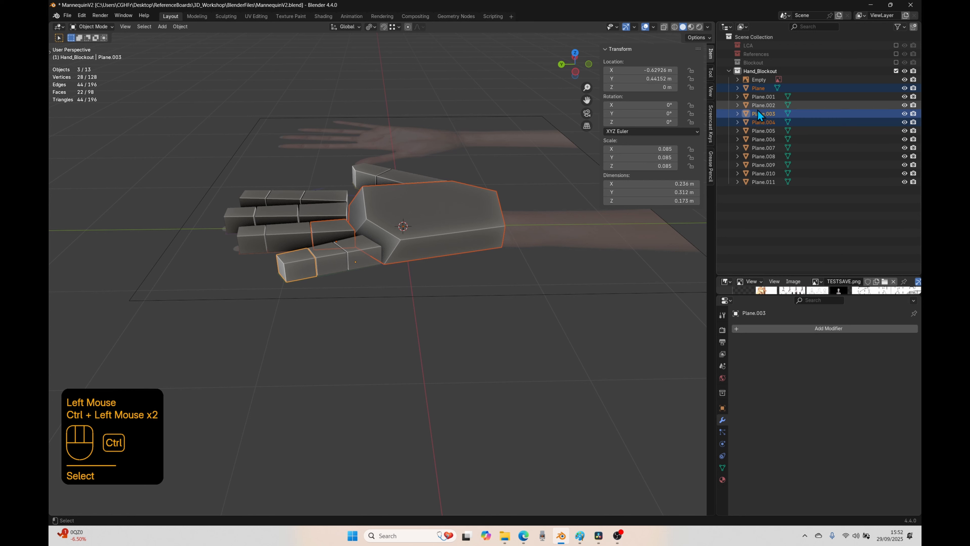
ctrl+click(758, 105)
ctrl+click(757, 97)
ctrl+click(764, 130)
ctrl+click(764, 148)
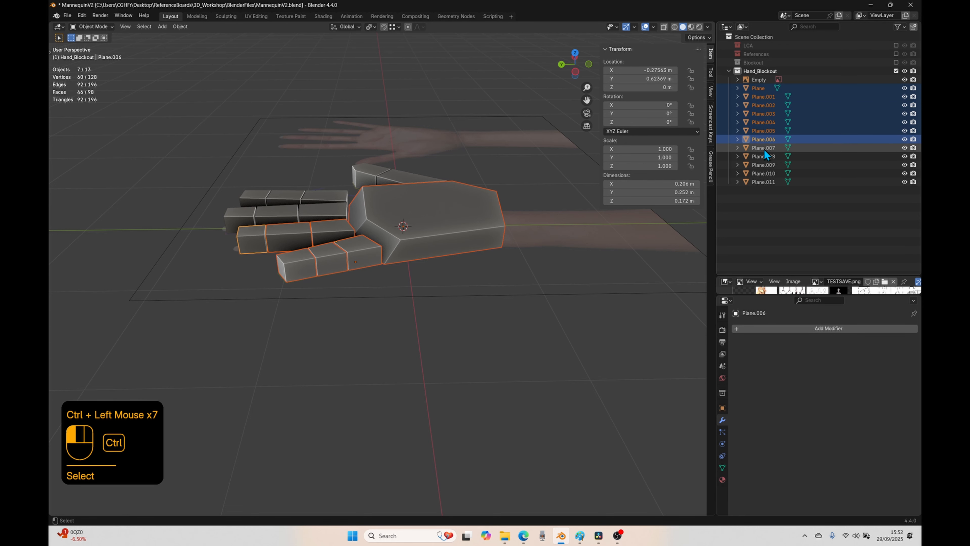
shift+click(765, 182)
Step: Select the whole range of hand meshes from Plane through Plane.011 and apply their scale
click(765, 89)
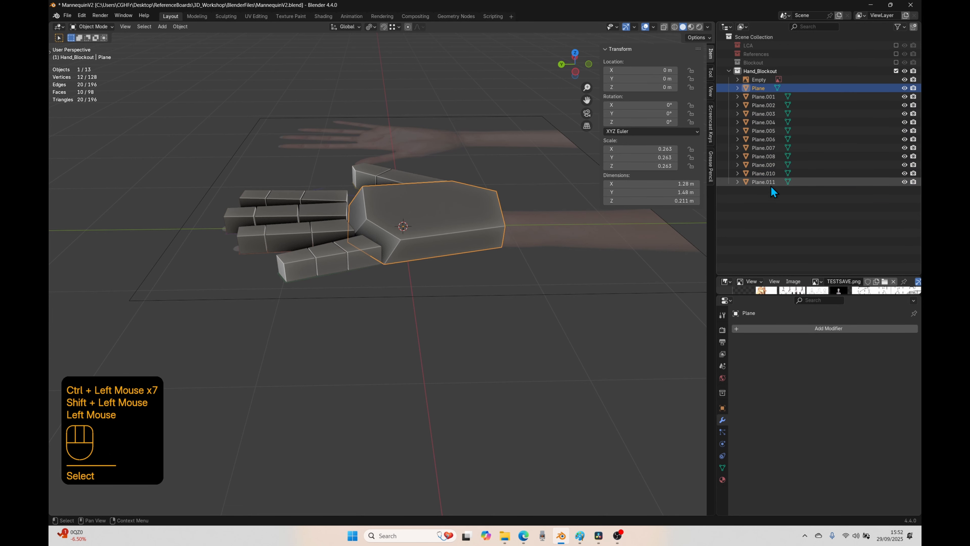
shift+click(767, 182)
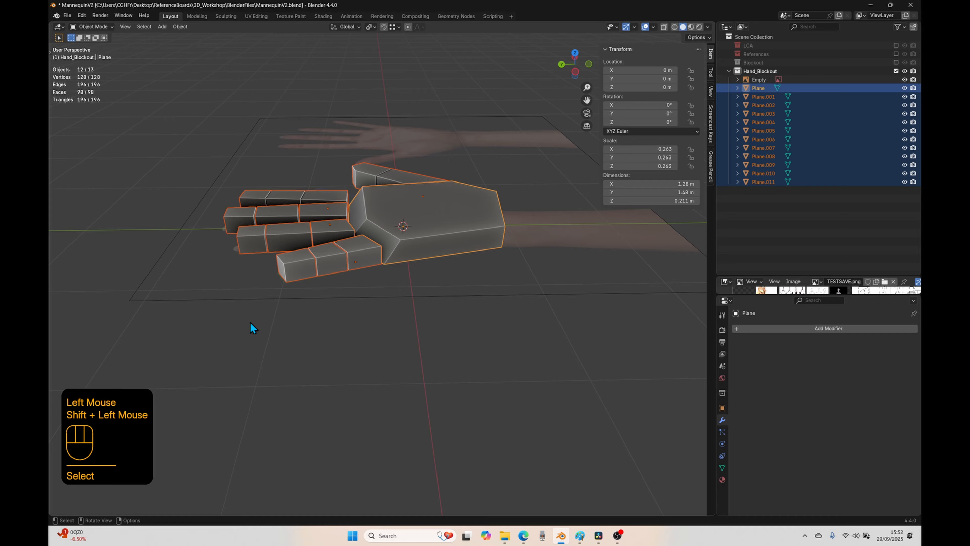
click(180, 26)
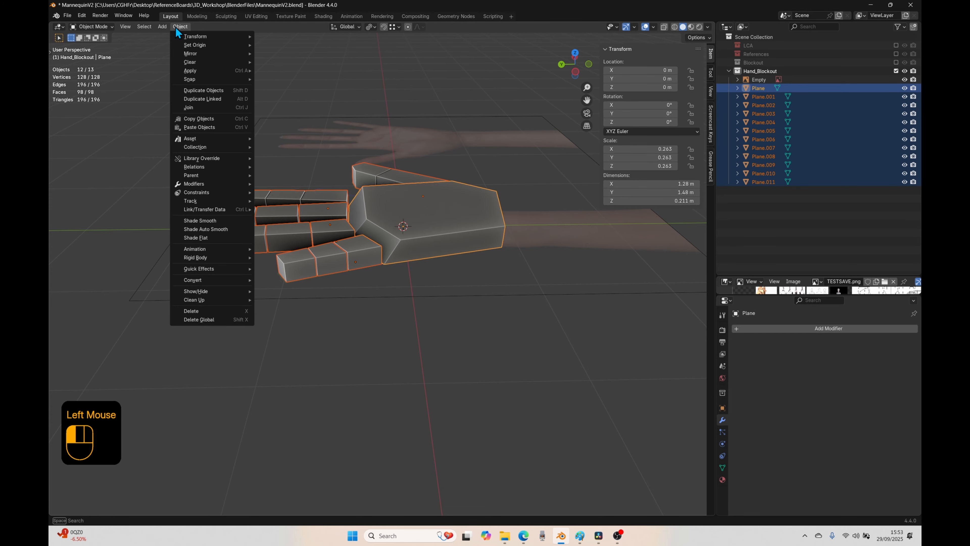
mouse_move(189, 71)
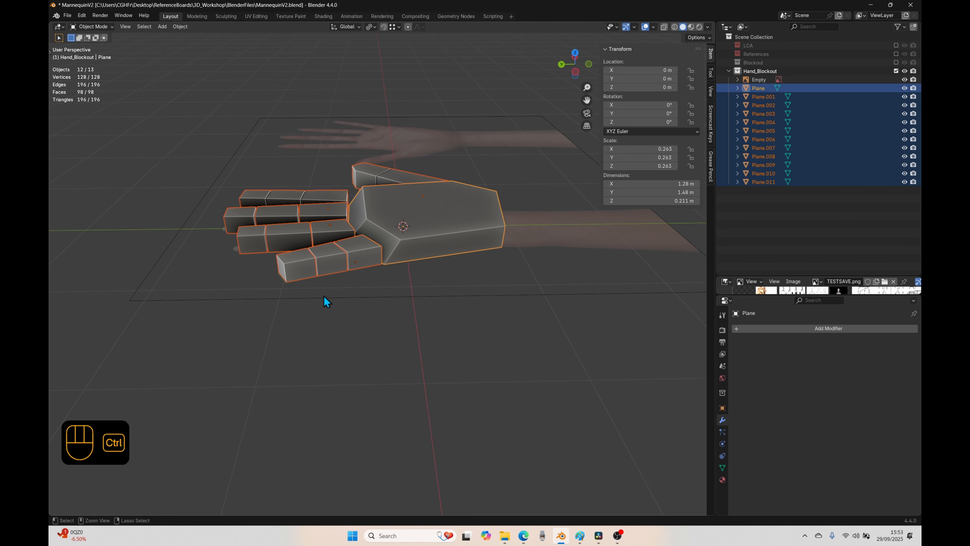
key(ctrl+a)
click(285, 313)
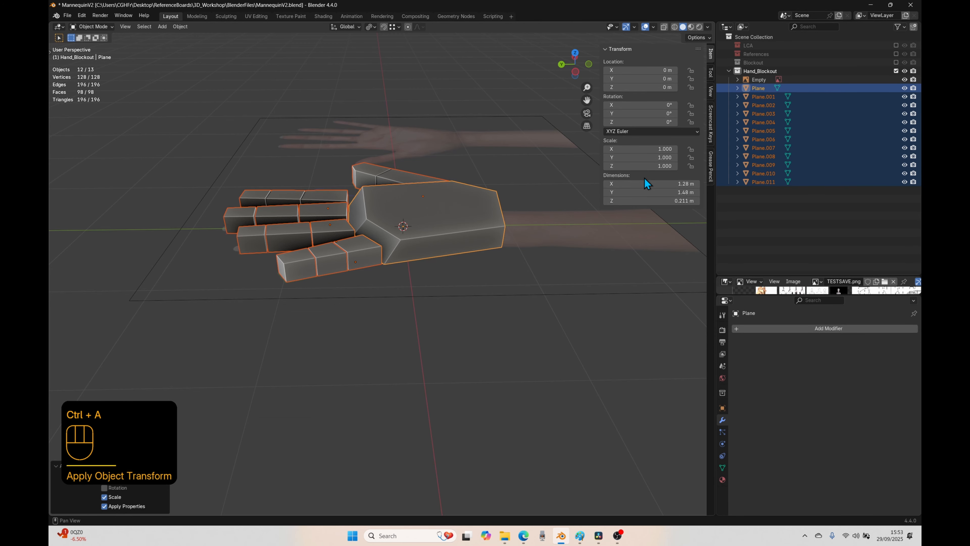
Step: Select the finger segments and the thumb in turn to check which pieces are separate objects
click(344, 262)
click(363, 261)
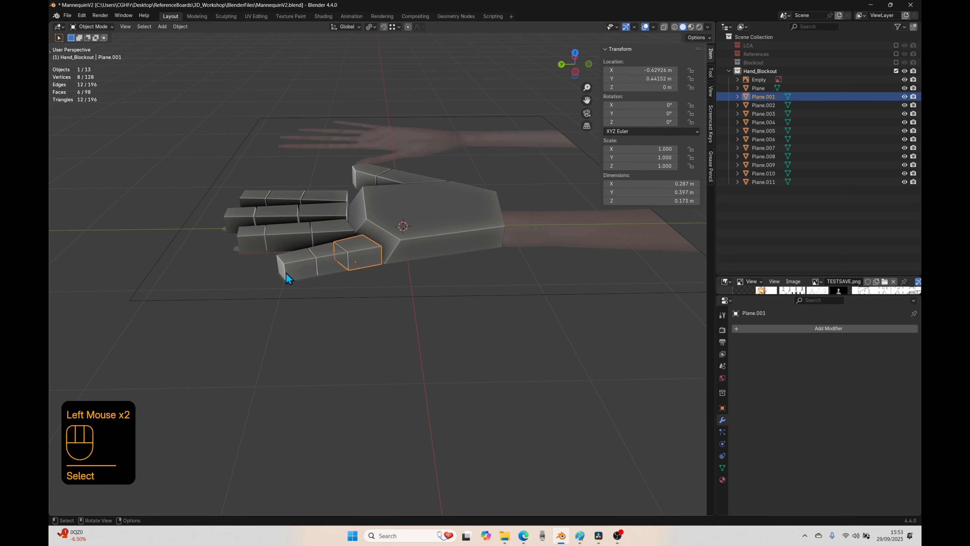
click(286, 272)
click(253, 236)
click(289, 233)
click(330, 228)
click(317, 214)
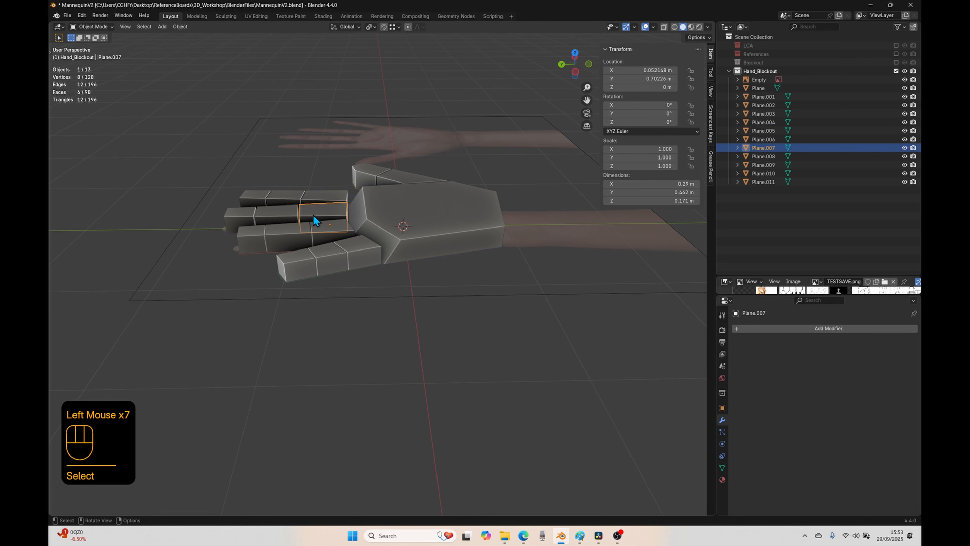
click(278, 215)
click(235, 220)
click(261, 195)
click(279, 199)
click(286, 199)
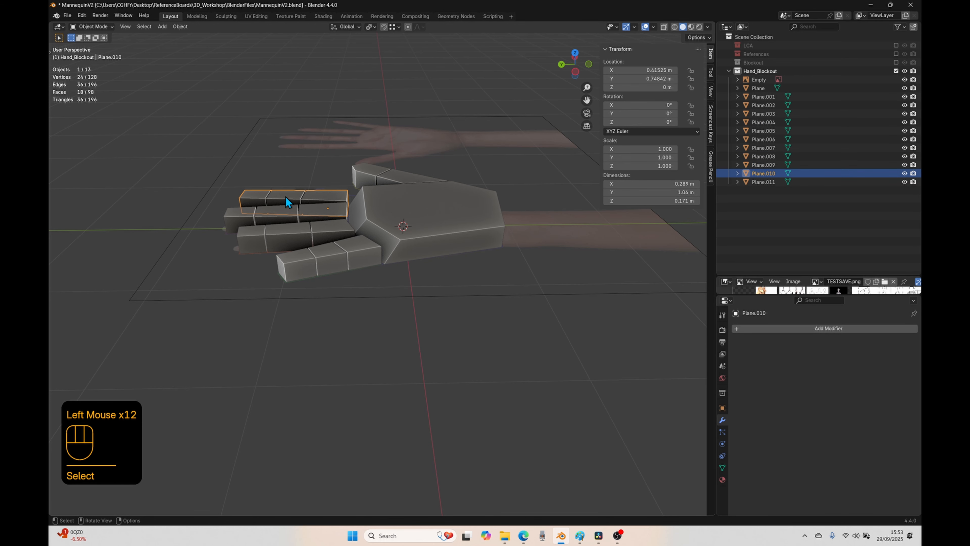
click(404, 176)
click(352, 180)
click(403, 197)
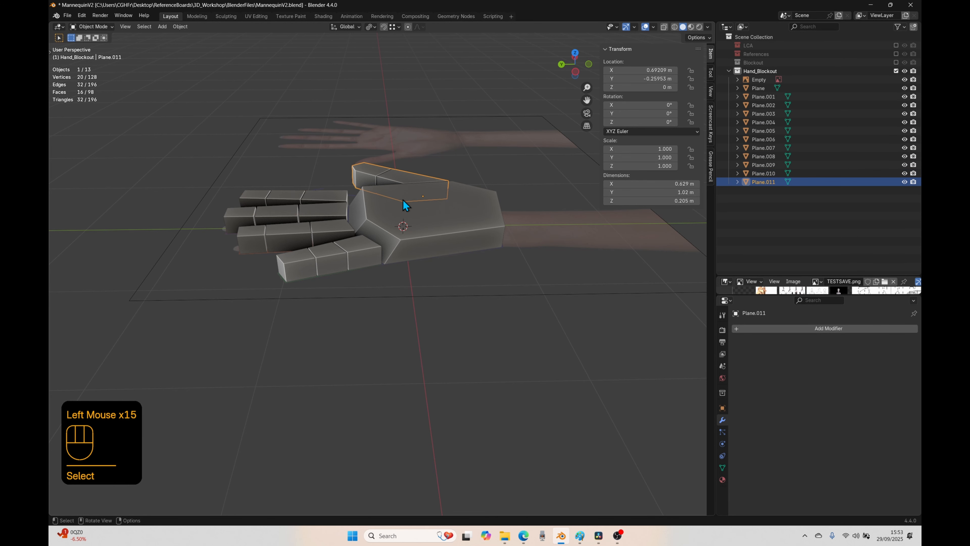
Step: Separate the index finger and thumb meshes by loose parts so that every segment is its own object
middle_drag(402, 200, 380, 251)
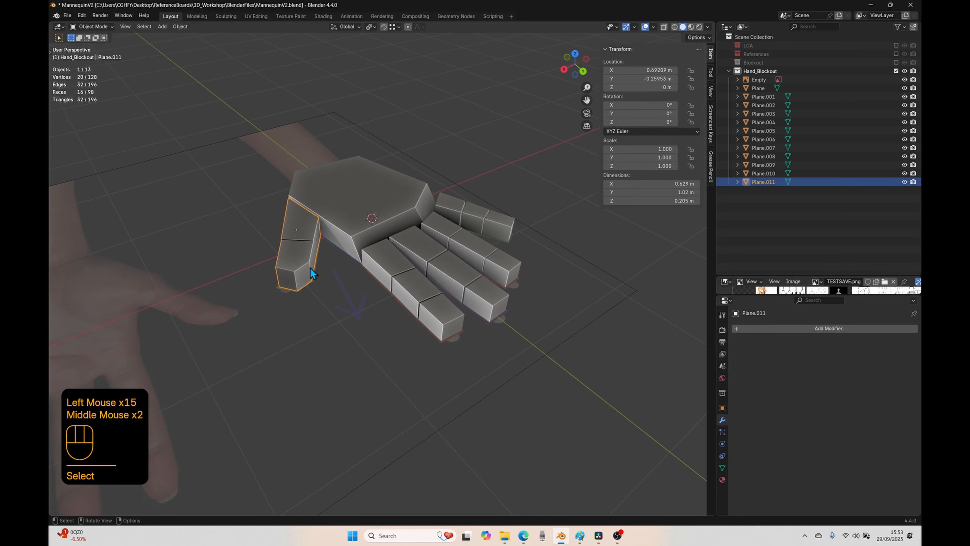
shift+click(377, 269)
middle_drag(403, 399, 370, 319)
key(Tab)
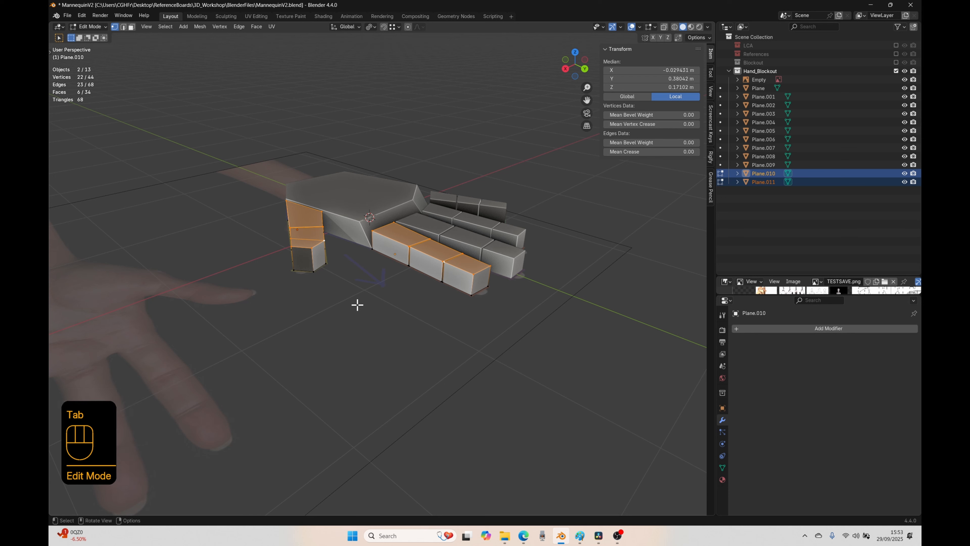
key(a)
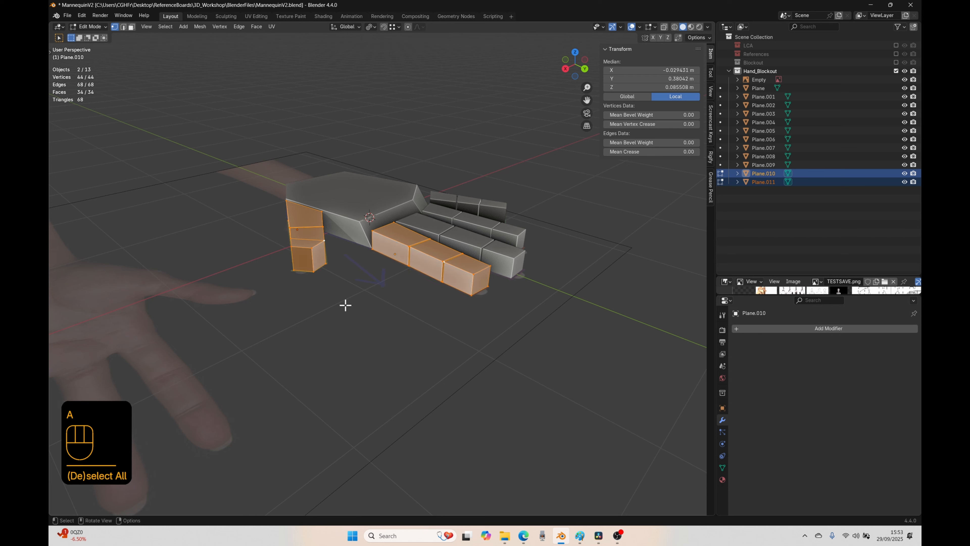
key(p)
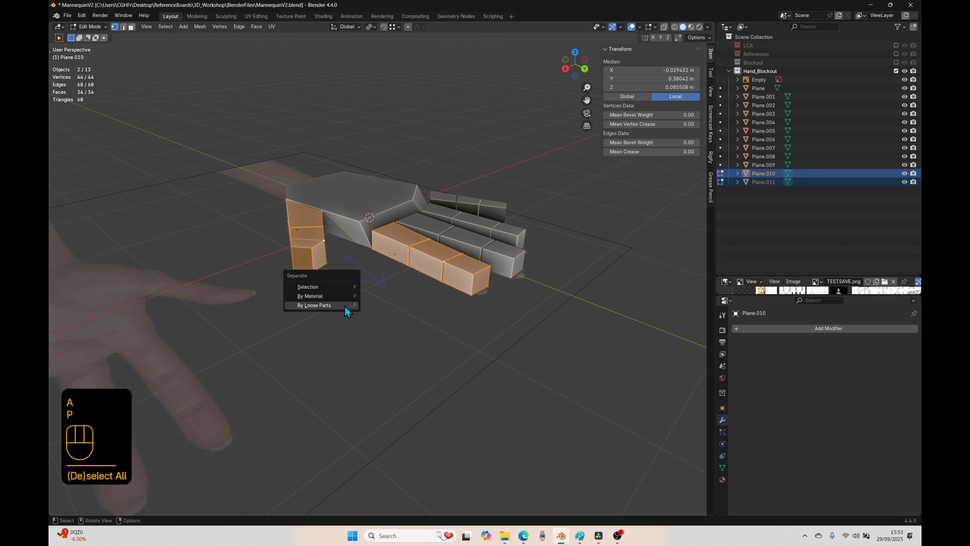
click(314, 305)
key(Tab)
Step: Select the thumb and index finger segments in turn and inspect the hand to check that each segment is separate
click(304, 329)
middle_drag(305, 329, 375, 312)
click(395, 248)
click(361, 241)
click(445, 228)
click(487, 223)
click(520, 221)
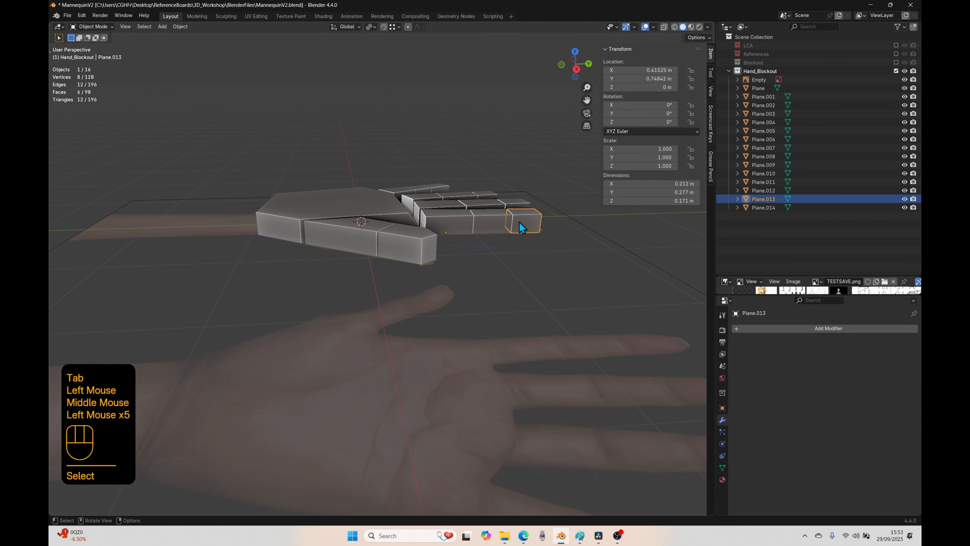
drag(520, 222, 452, 223)
click(452, 222)
click(479, 226)
middle_drag(475, 228, 461, 307)
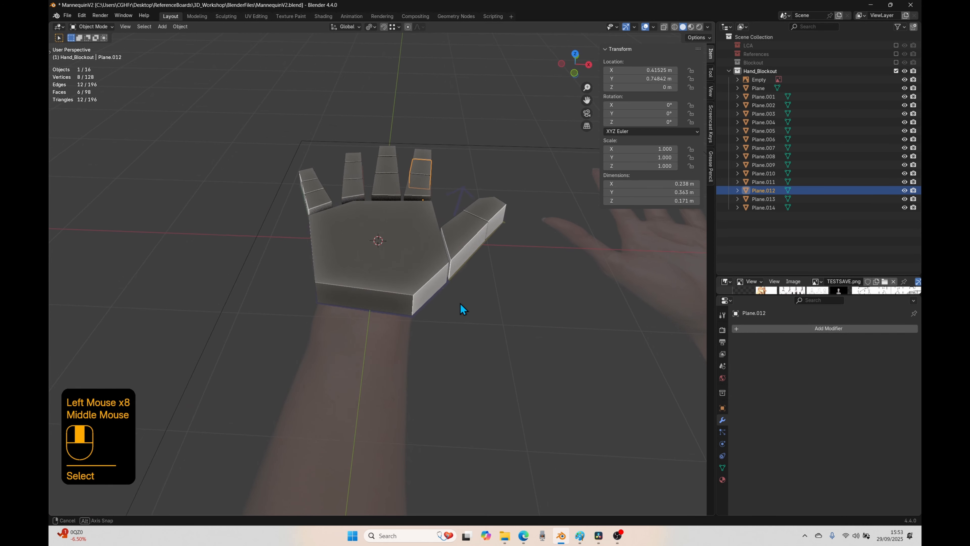
click(328, 313)
middle_drag(328, 313, 404, 274)
click(403, 274)
middle_drag(376, 318, 340, 240)
click(335, 243)
click(334, 243)
click(301, 234)
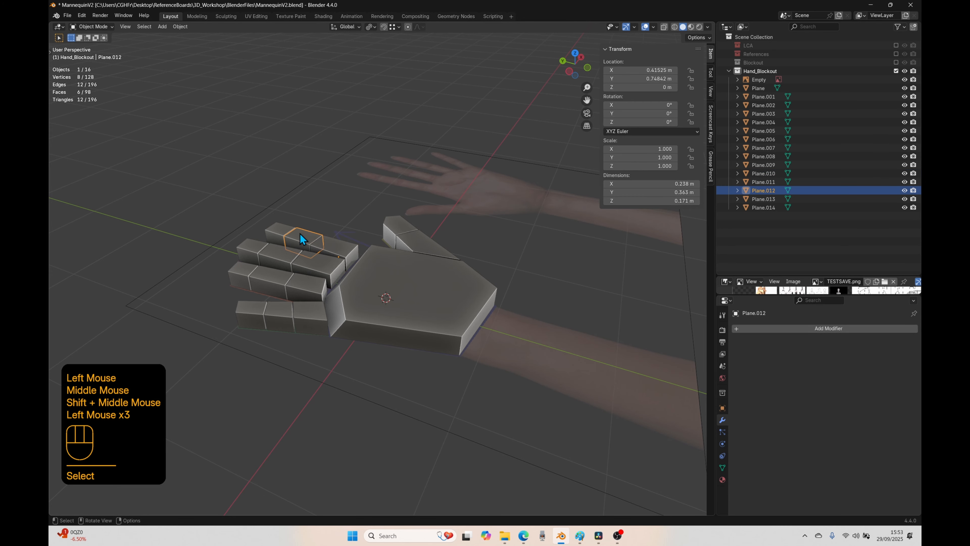
click(282, 229)
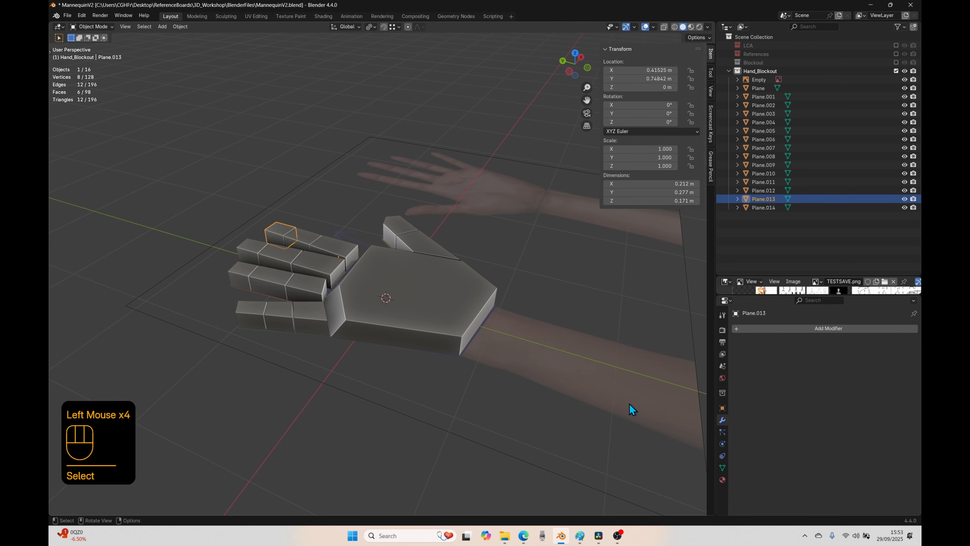
Step: Add a Subdivision Surface modifier to the palm block
click(438, 323)
middle_drag(416, 409, 477, 398)
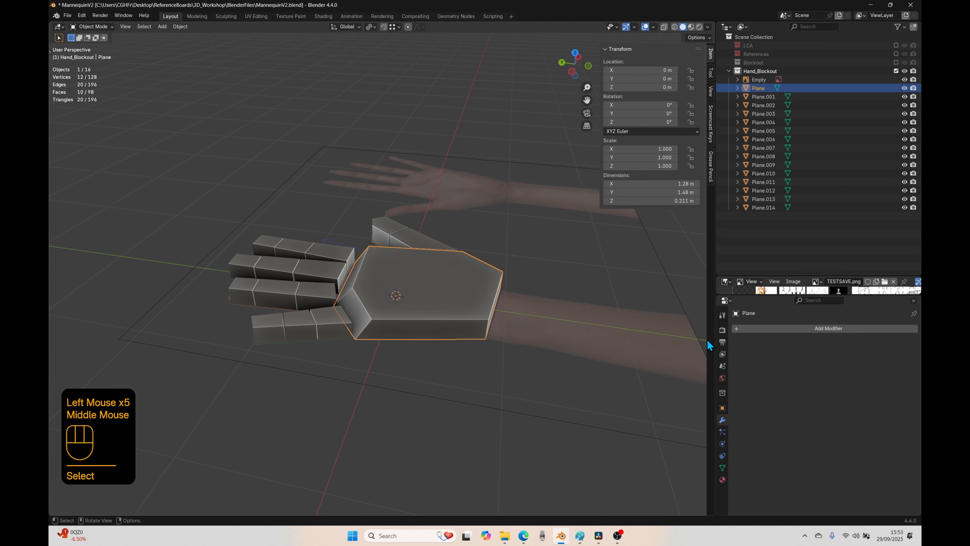
click(757, 329)
mouse_move(739, 359)
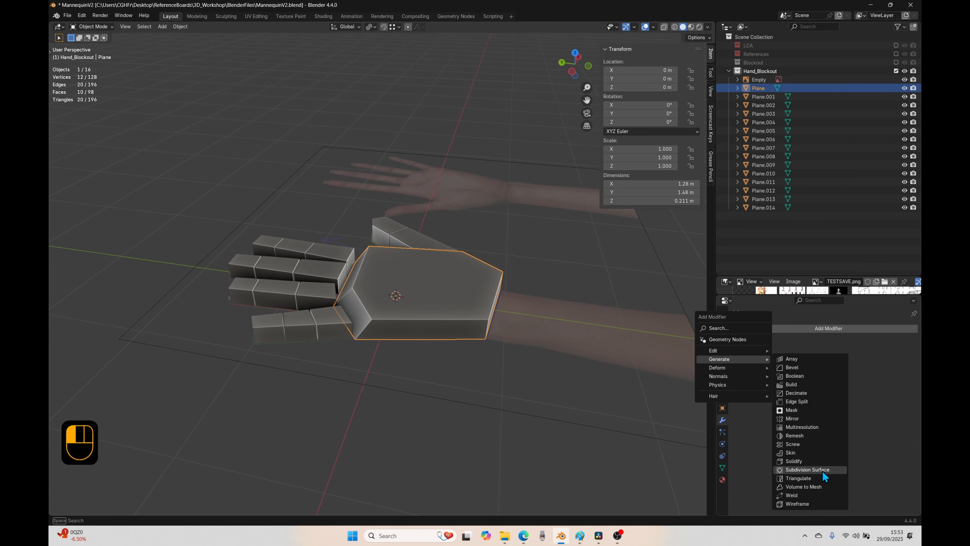
click(789, 470)
scroll(493, 390, up, 2)
middle_drag(537, 247, 429, 308)
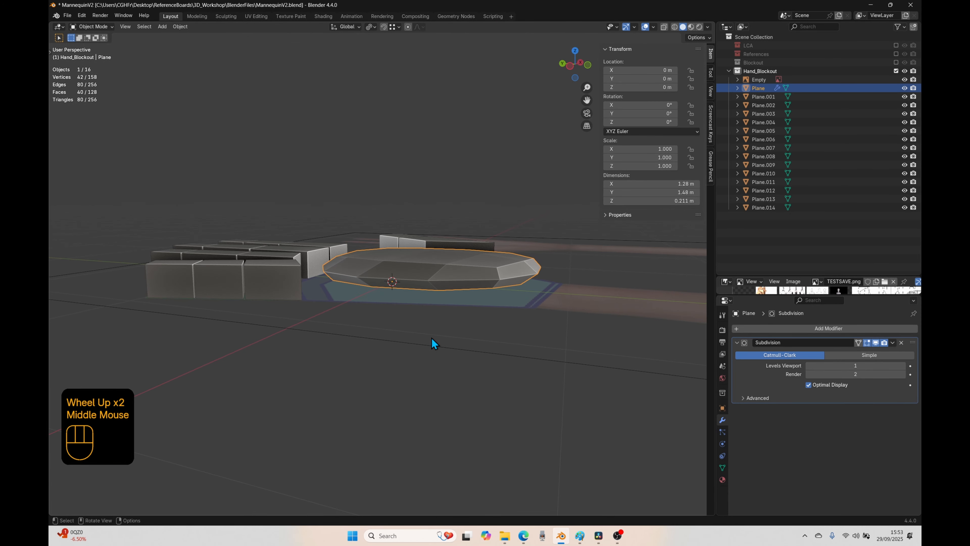
Step: Add a centred horizontal loop cut around the sides of the palm block at mid-height
key(Tab)
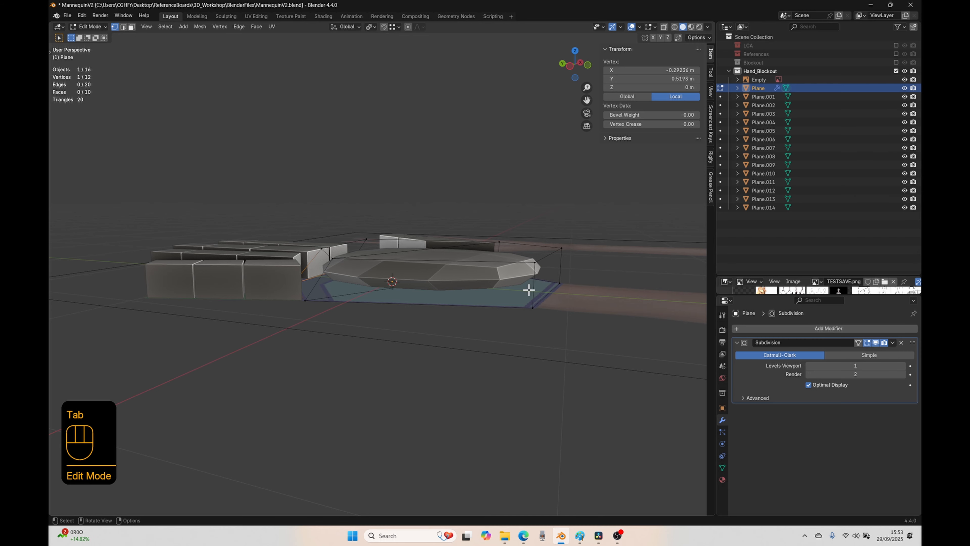
key(ctrl)
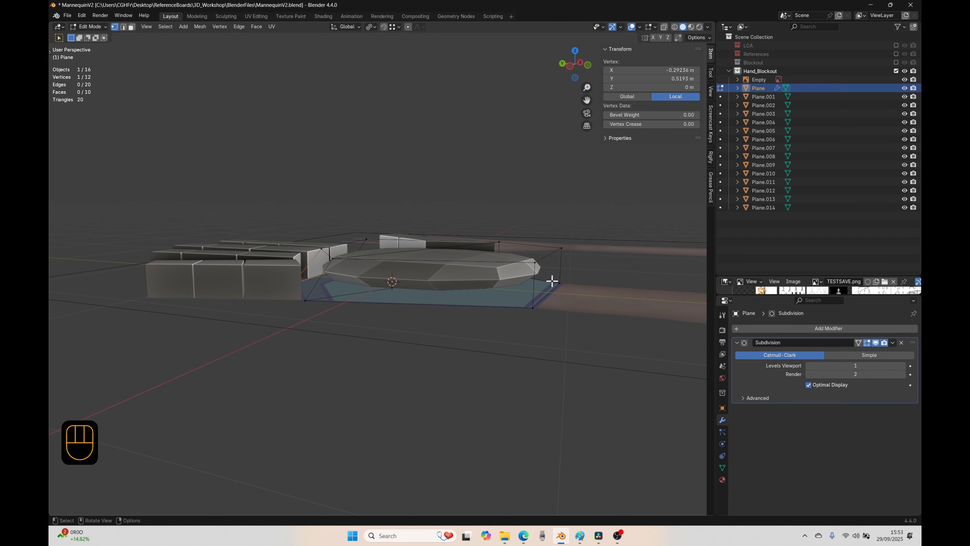
key(ctrl+r)
click(537, 284)
right_click(538, 286)
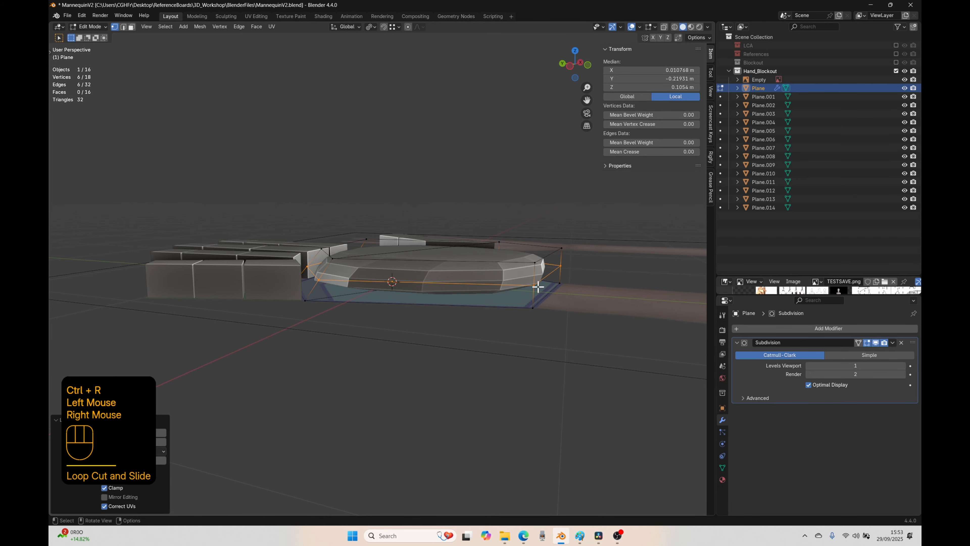
Step: Add a supporting loop cut across the palm block close to its wrist end
middle_drag(537, 286, 481, 300)
key(ctrl)
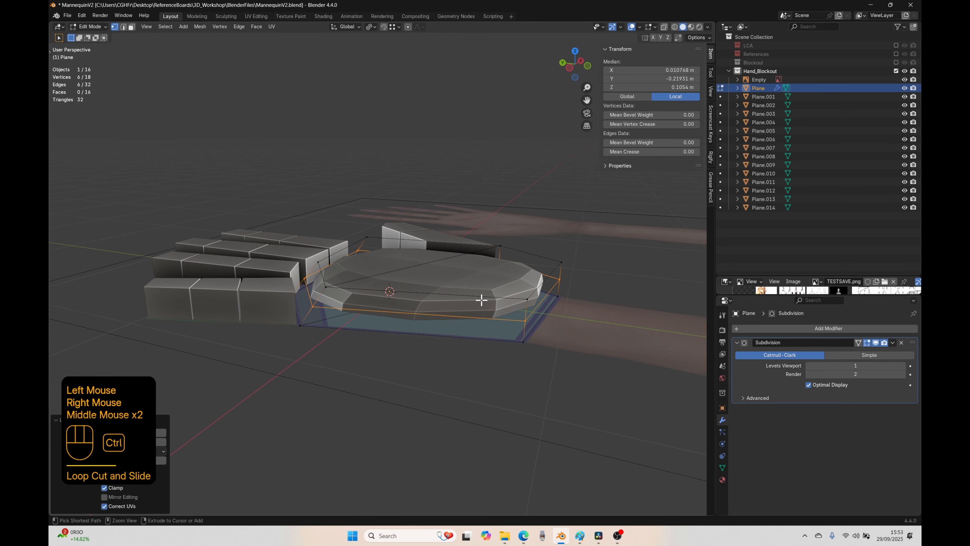
key(ctrl+r)
click(482, 300)
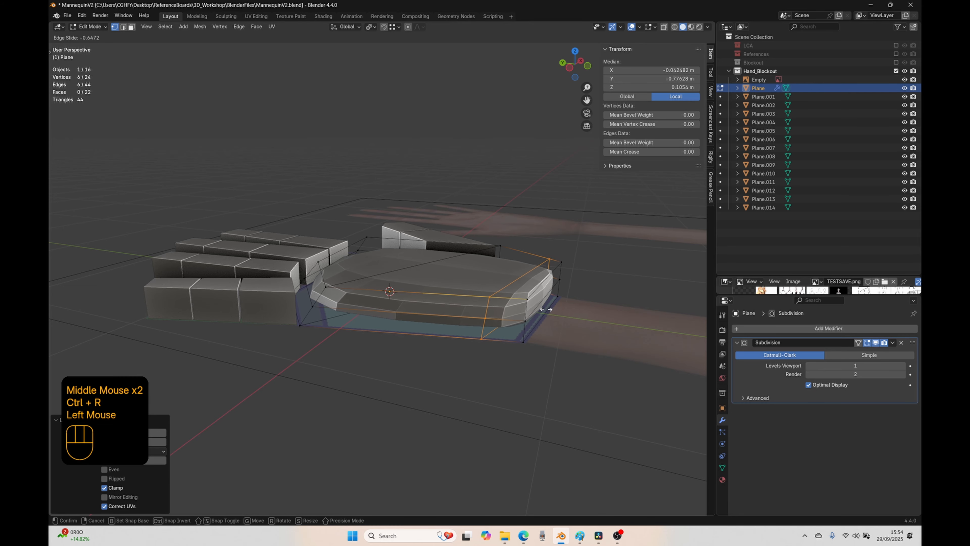
click(546, 308)
Step: Add two lengthwise supporting loop cuts to the palm block, one close to the little-finger side and one close to the thumb side
middle_drag(545, 309, 457, 321)
key(ctrl)
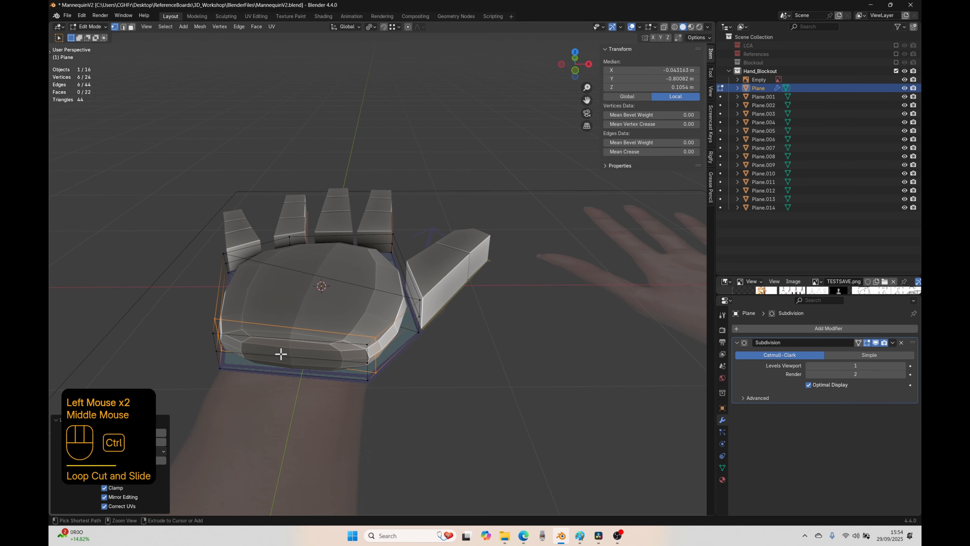
key(ctrl+r)
click(280, 354)
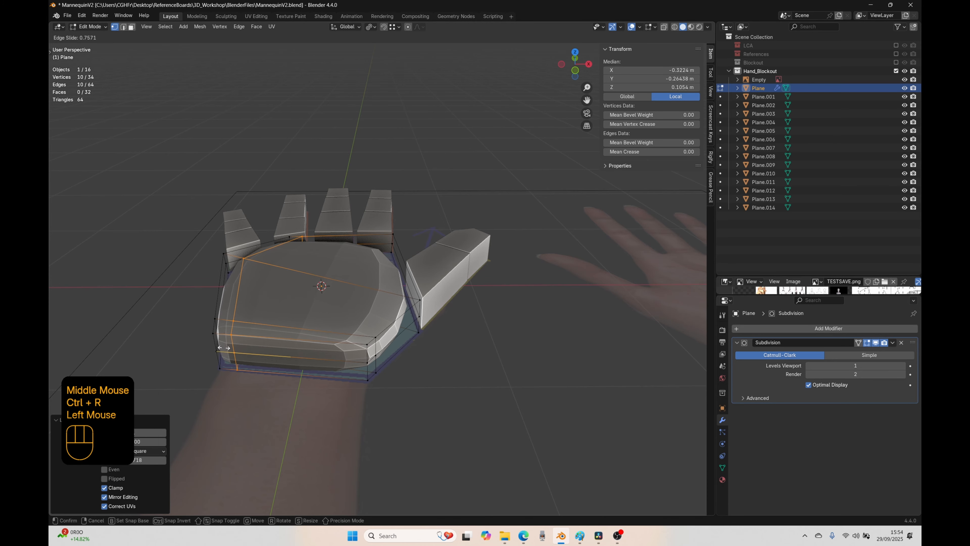
click(225, 347)
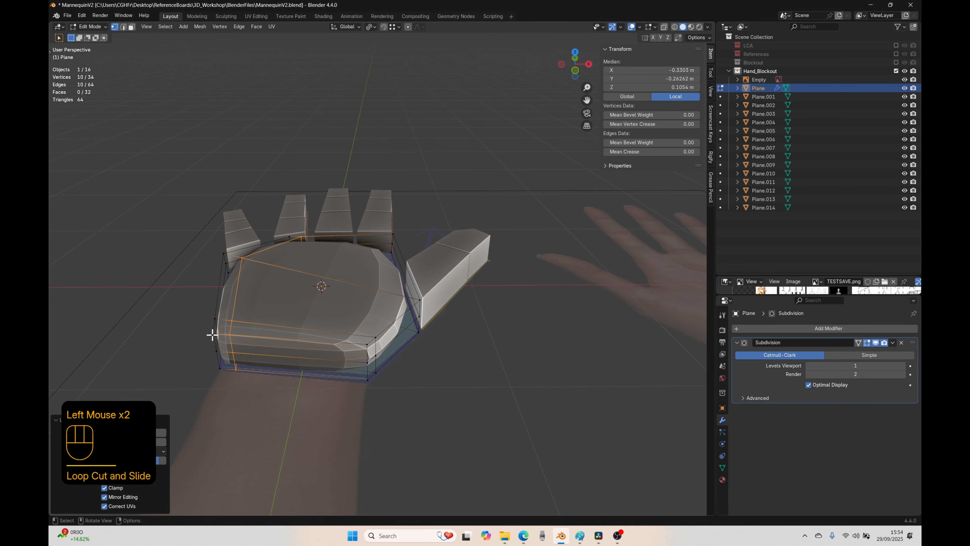
key(ctrl+r)
click(302, 355)
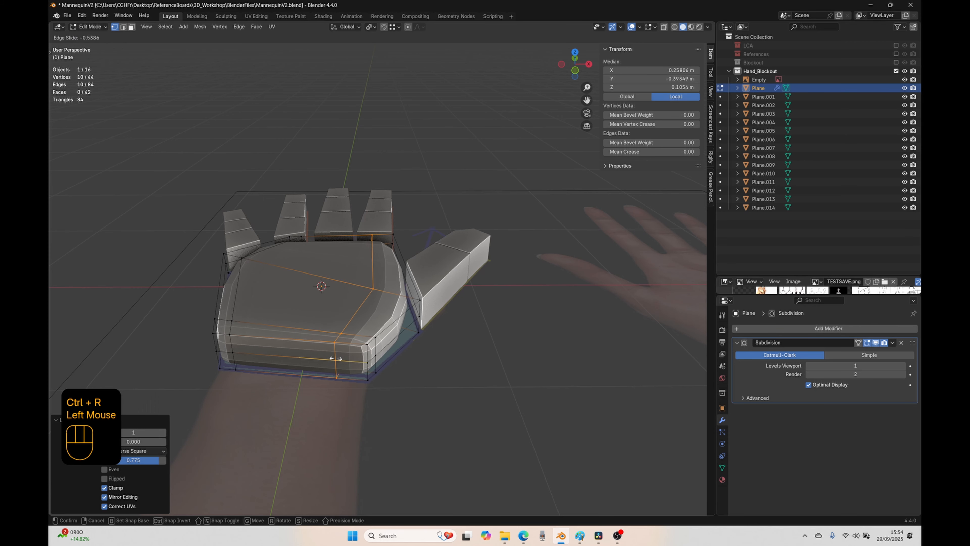
click(354, 360)
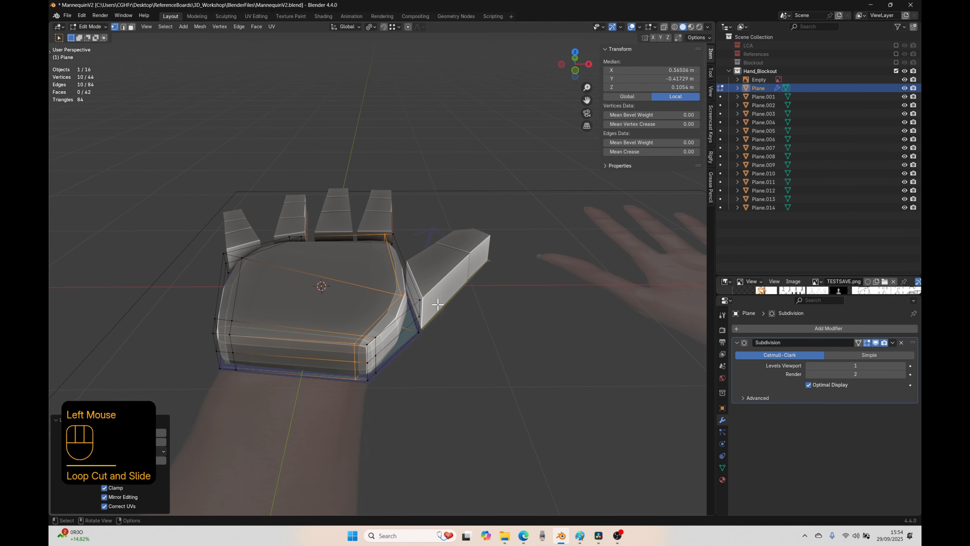
Step: Add a supporting loop cut across the palm block close to its finger end
middle_drag(438, 304, 422, 270)
key(ctrl+r)
click(390, 243)
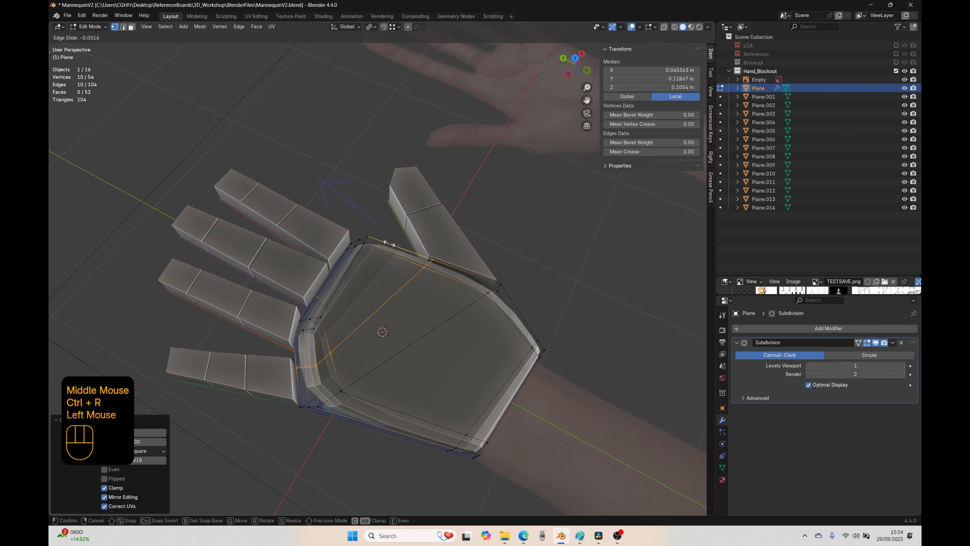
click(351, 220)
Step: Vertex-slide the matching upper and lower vertices at the palm's little-finger corner outward along their edges toward the block's outline
click(341, 390)
middle_drag(341, 390, 360, 309)
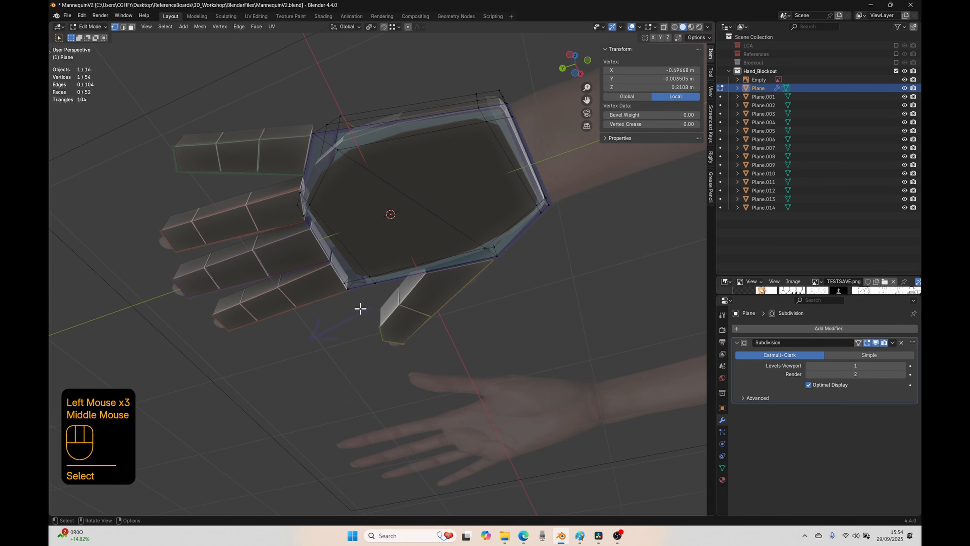
shift+click(338, 149)
key(g)
key(g)
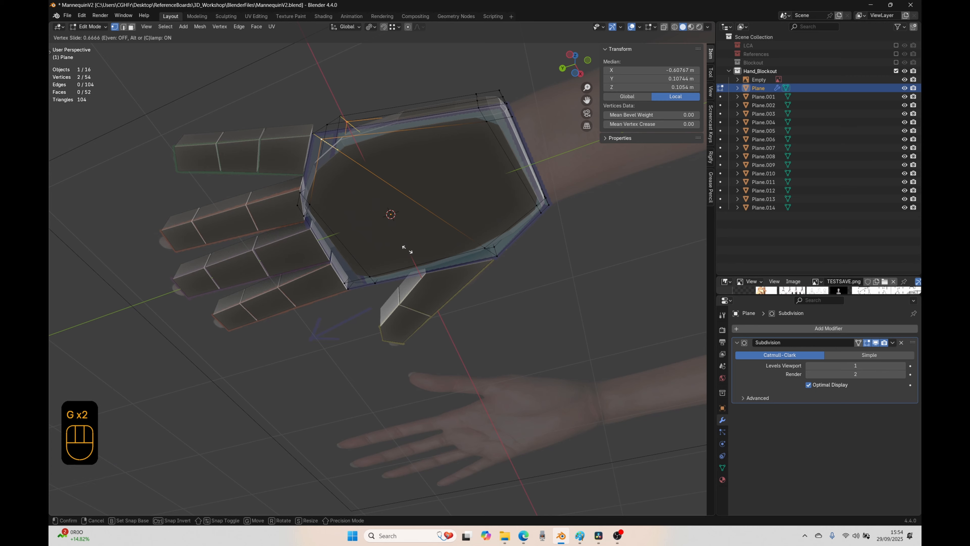
click(342, 217)
Step: Select the whole horizontal edge loop around the palm block's sides at mid-height
middle_drag(343, 217, 469, 320)
key(2)
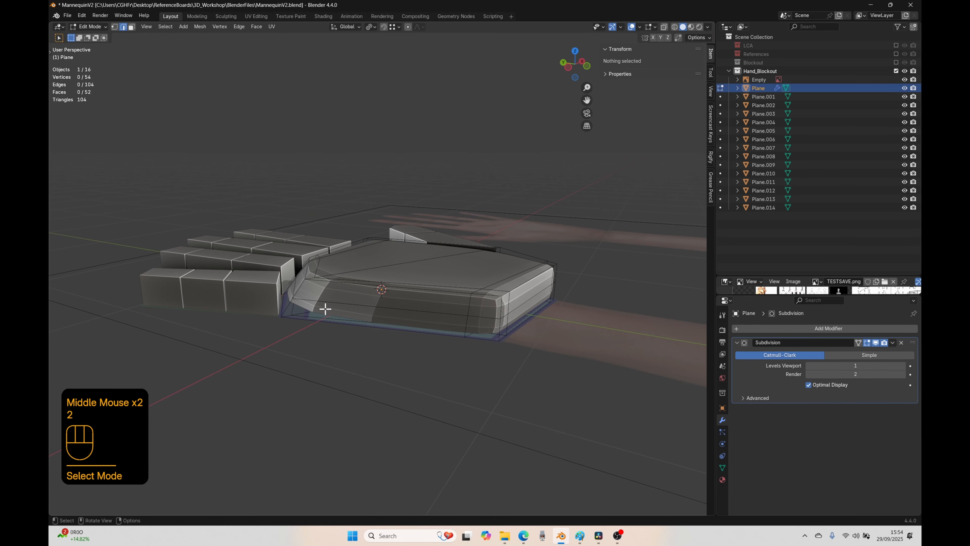
alt+click(353, 305)
click(353, 305)
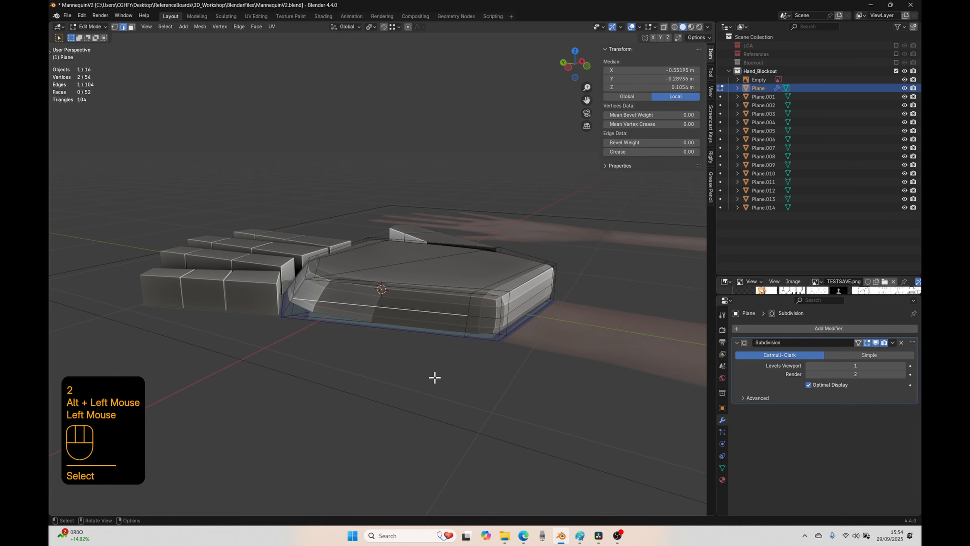
alt+click(354, 303)
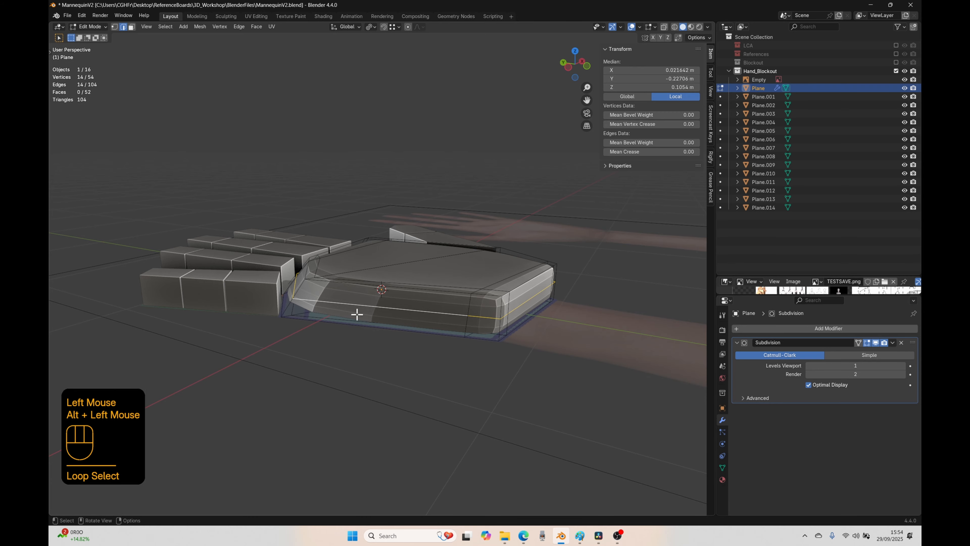
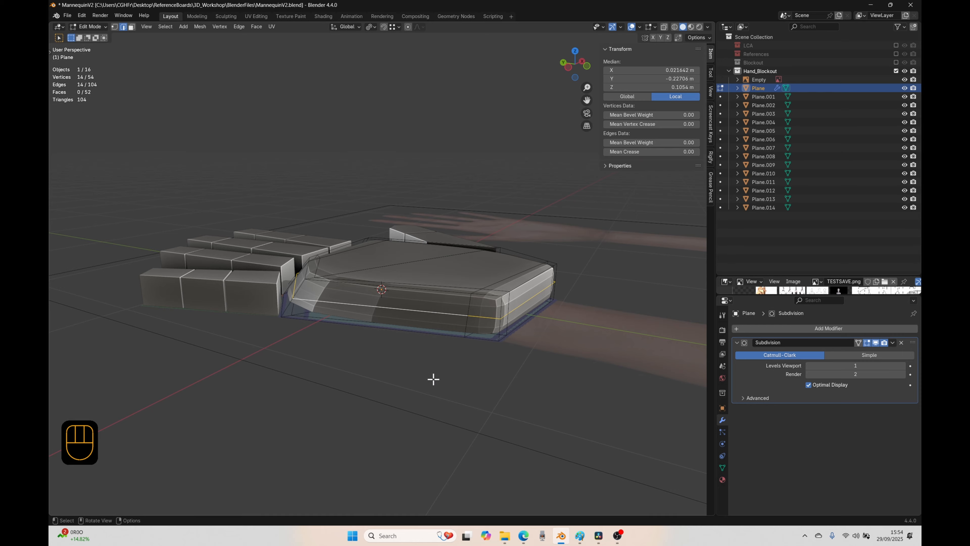
Step: Bevel the palm's selected mid-height edge loop about 0.075 m with one segment and finish editing the mesh
key(ctrl+b)
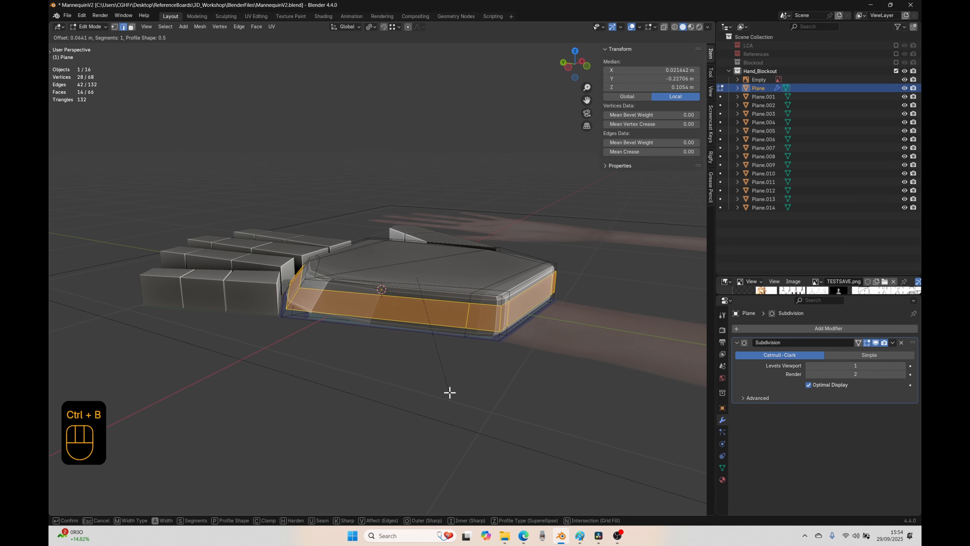
click(450, 393)
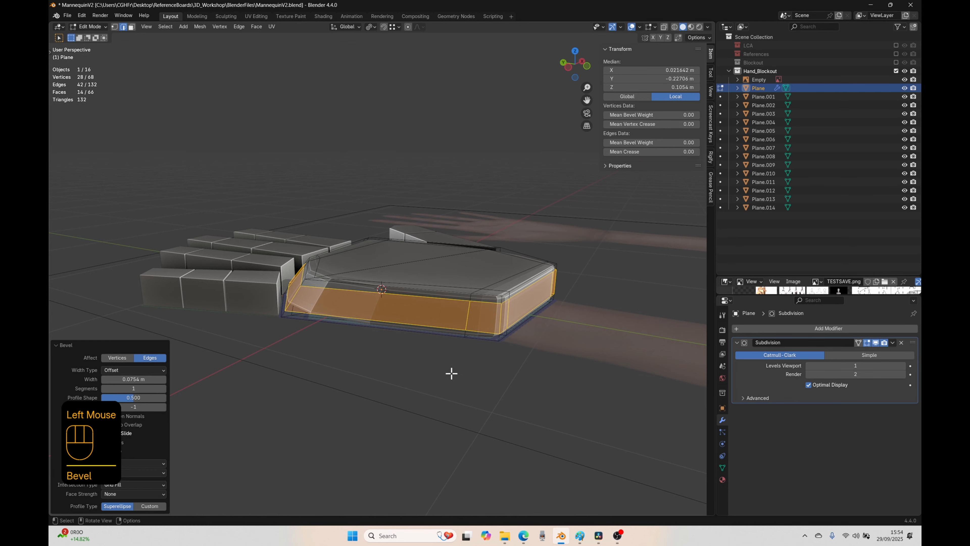
key(Tab)
middle_drag(432, 371, 448, 353)
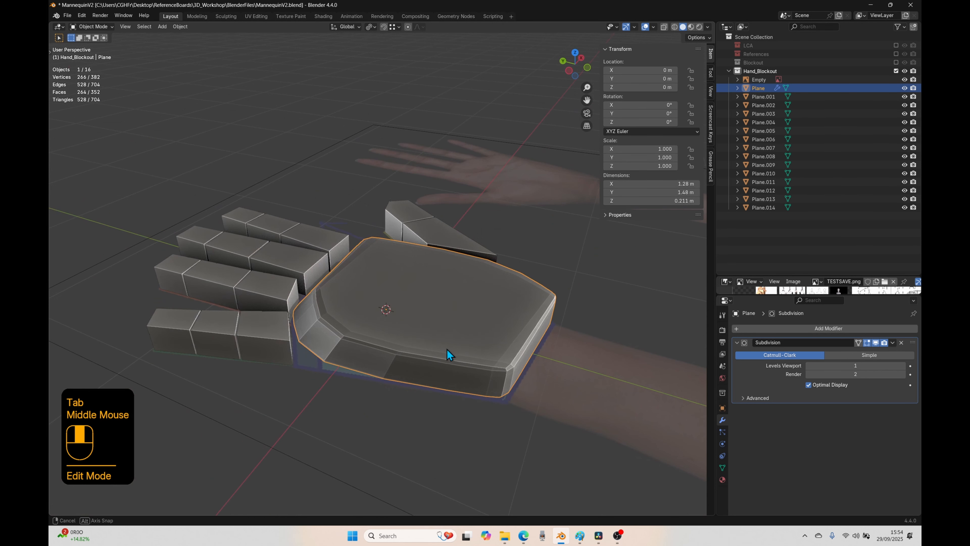
middle_drag(419, 242, 391, 322)
click(300, 333)
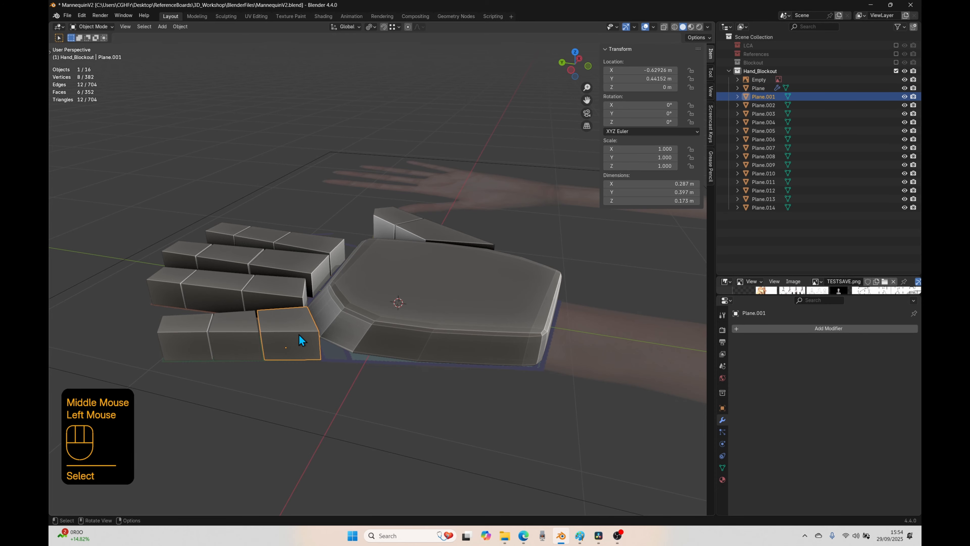
shift+click(232, 335)
shift+click(193, 332)
shift+click(163, 288)
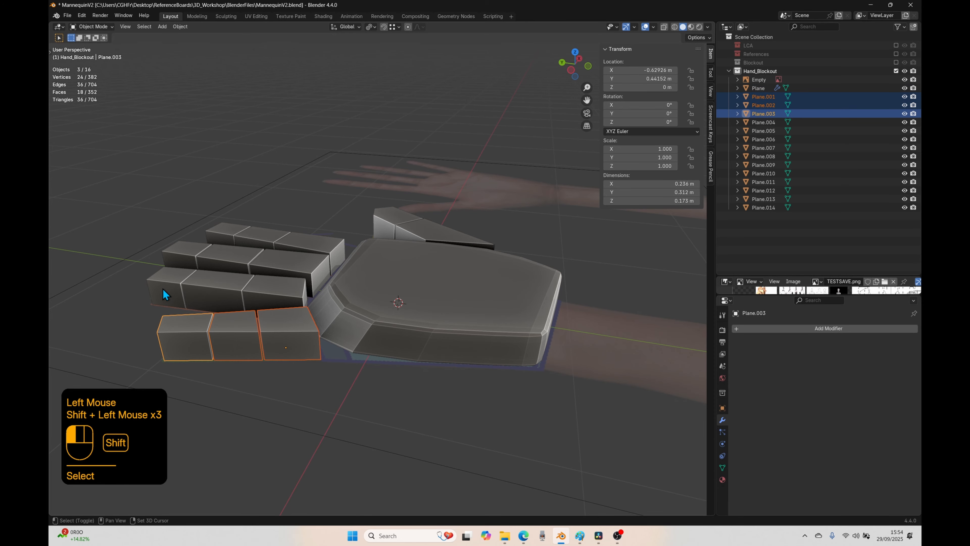
shift+click(224, 297)
shift+click(281, 293)
click(281, 293)
Step: Select the end blocks of all four fingers and open them together for mesh editing
shift+middle_drag(280, 328, 277, 307)
click(329, 319)
shift+click(259, 285)
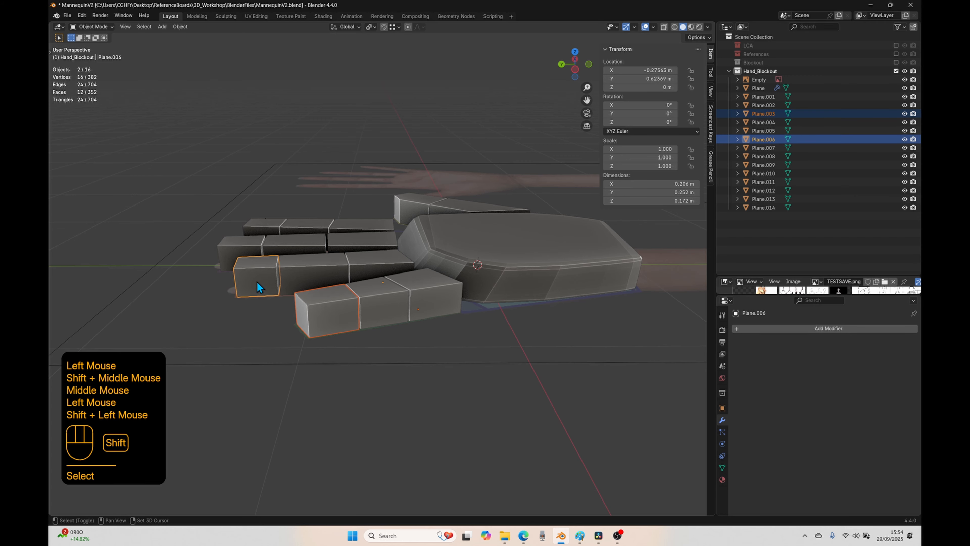
shift+click(230, 244)
shift+click(456, 222)
middle_drag(456, 222, 458, 217)
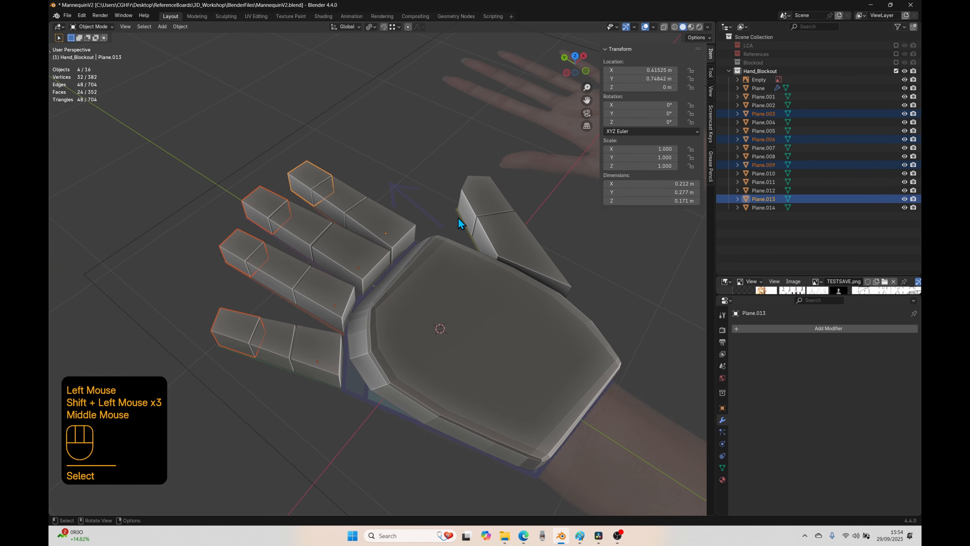
middle_drag(386, 303, 368, 354)
key(Tab)
Step: Select the lower front edge of each of the four fingertip blocks
middle_drag(438, 340, 422, 339)
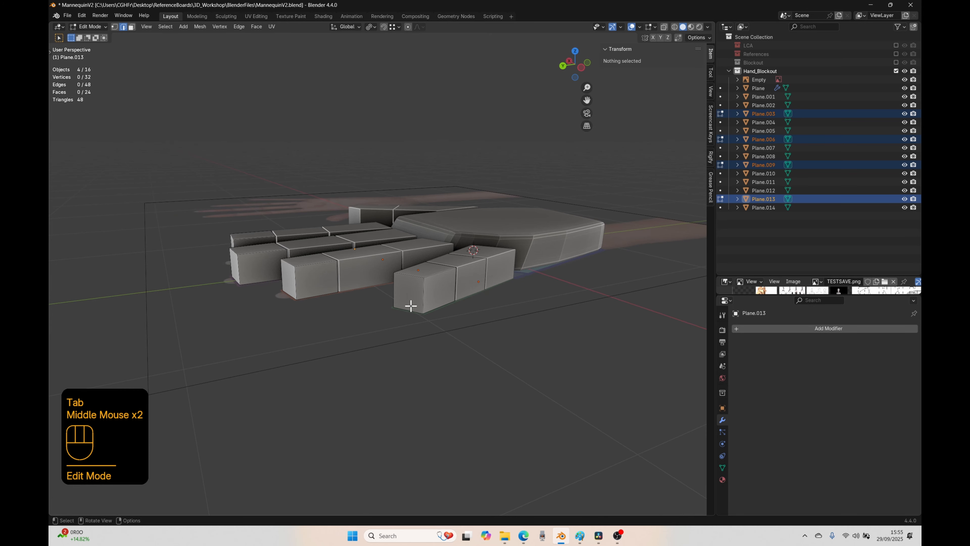
click(407, 303)
middle_drag(407, 303, 409, 346)
shift+click(331, 277)
shift+click(254, 272)
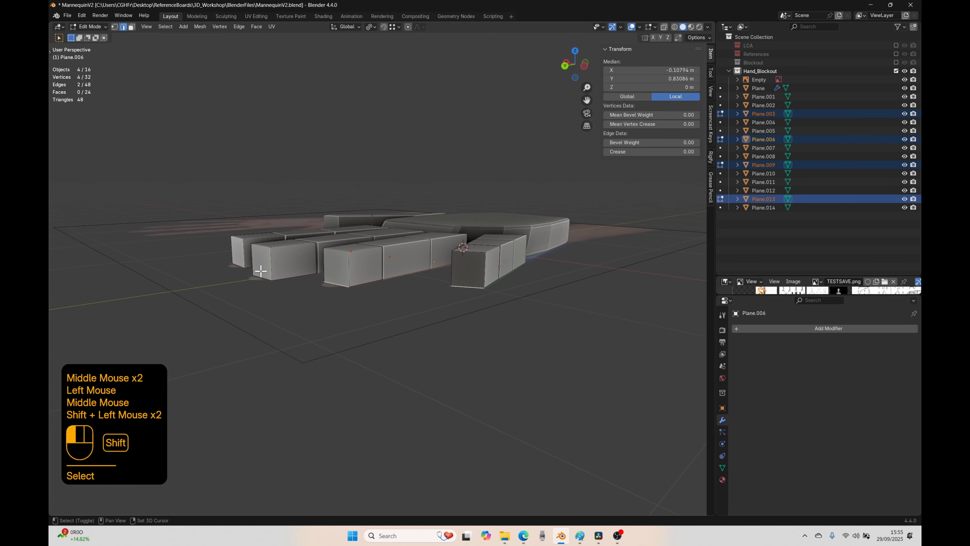
shift+click(235, 262)
middle_drag(302, 336, 279, 338)
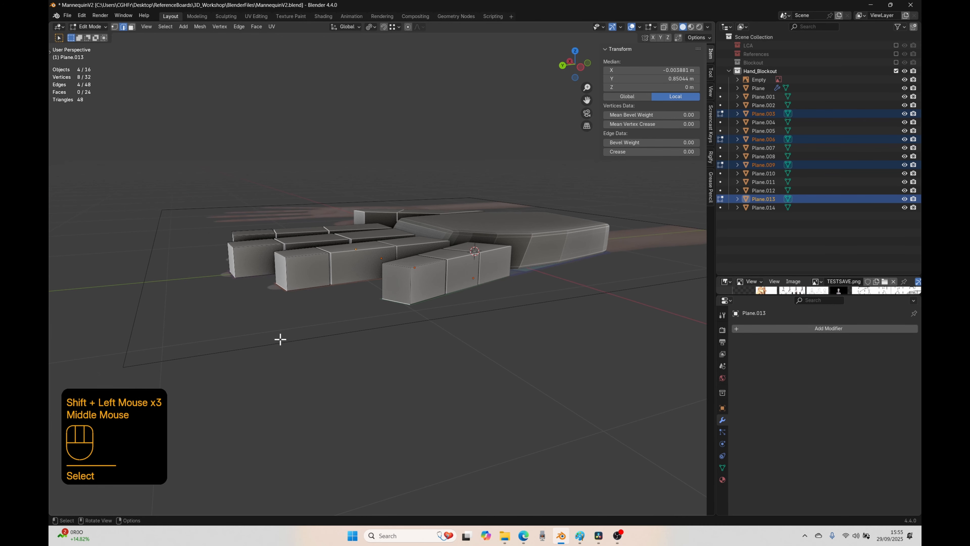
key(g)
key(g)
right_click(292, 338)
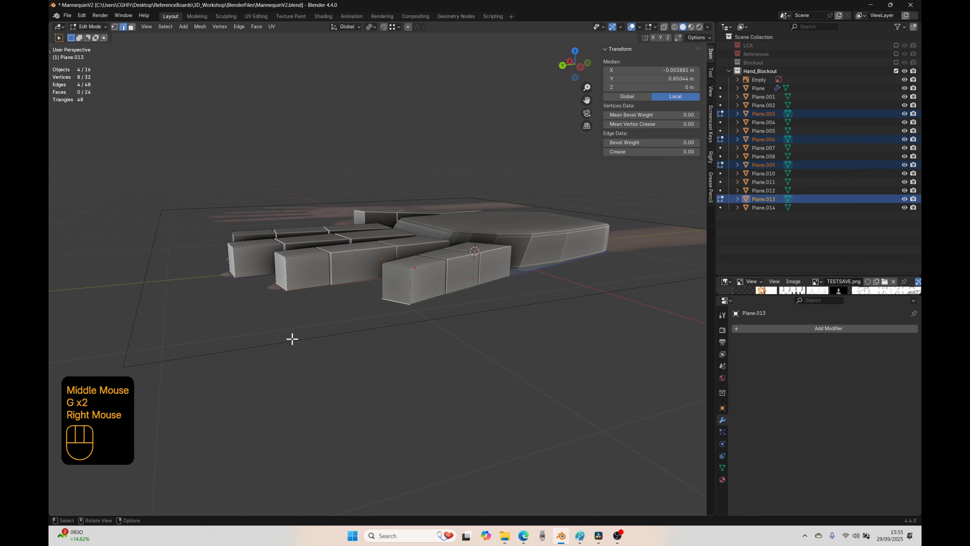
Step: Bevel the four fingertips' lower front edges together, about 0.113 m wide with two segments
middle_drag(318, 356, 314, 343)
middle_drag(398, 346, 354, 358)
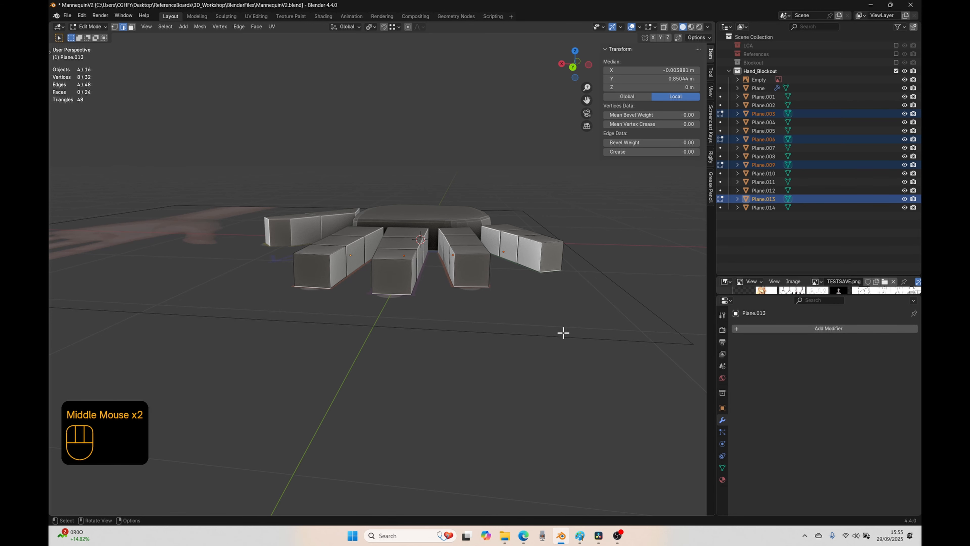
middle_drag(563, 333, 467, 346)
key(ctrl+b)
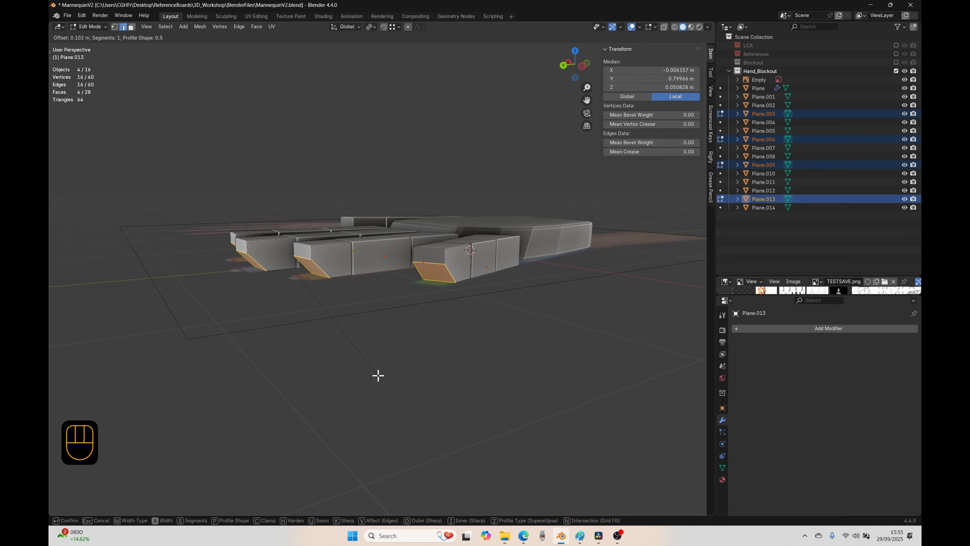
scroll(377, 375, up, 1)
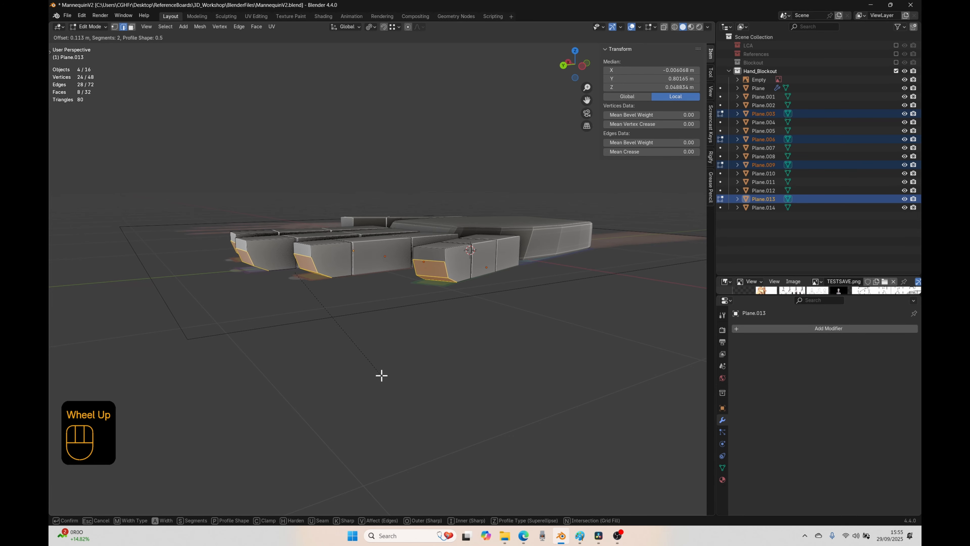
click(381, 375)
Step: On the little fingertip's outer side face, connect the middle vertex of the lower bevel to the upper rear corner, splitting the face
click(439, 274)
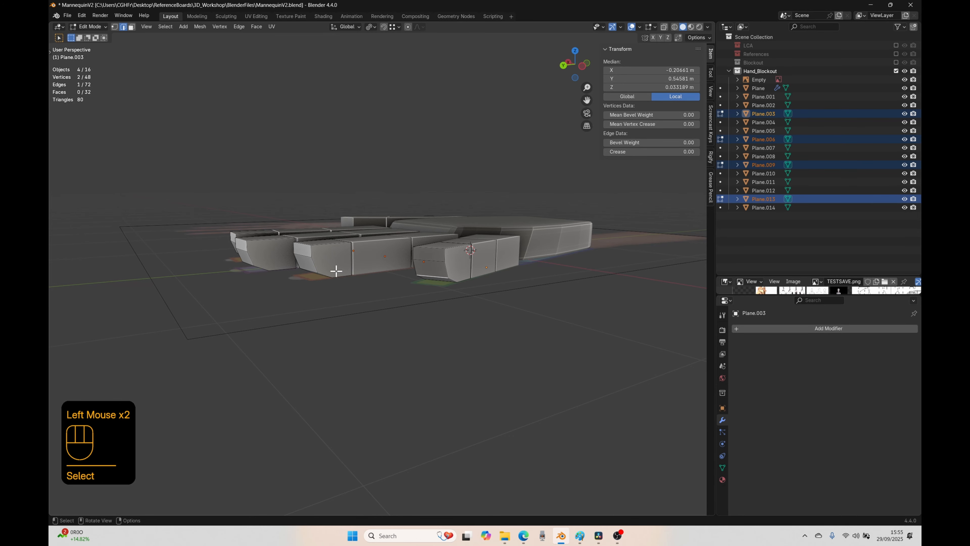
middle_drag(490, 359, 427, 361)
scroll(354, 361, up, 2)
key(3)
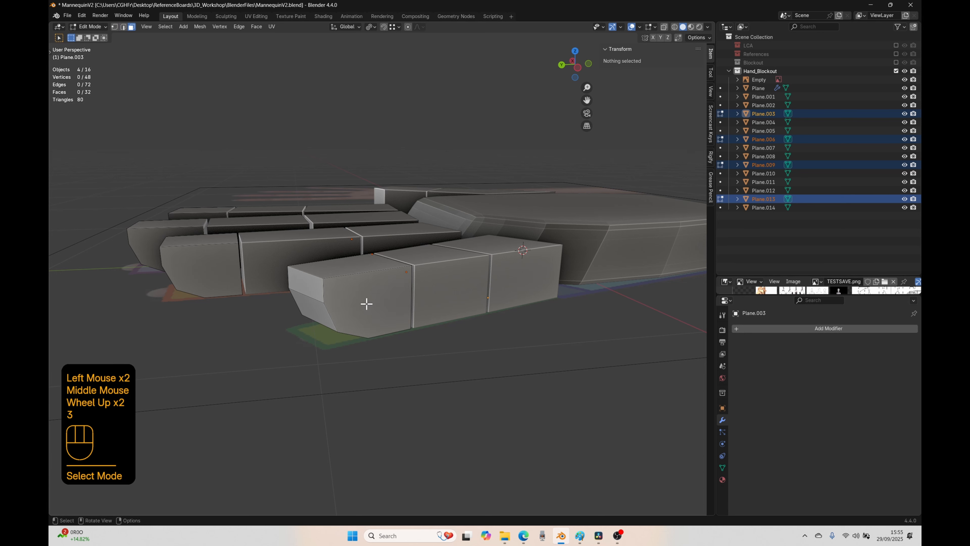
click(364, 303)
shift+middle_drag(370, 390, 372, 318)
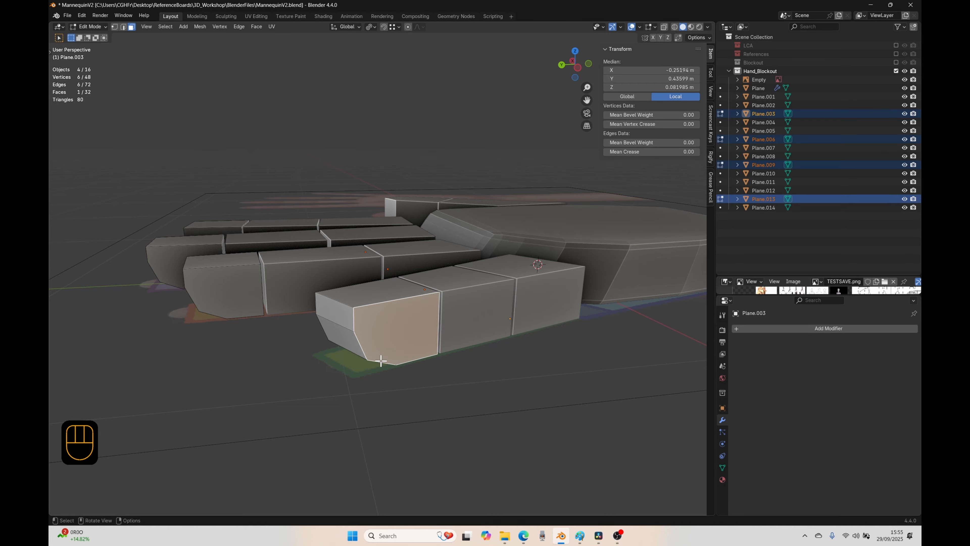
key(1)
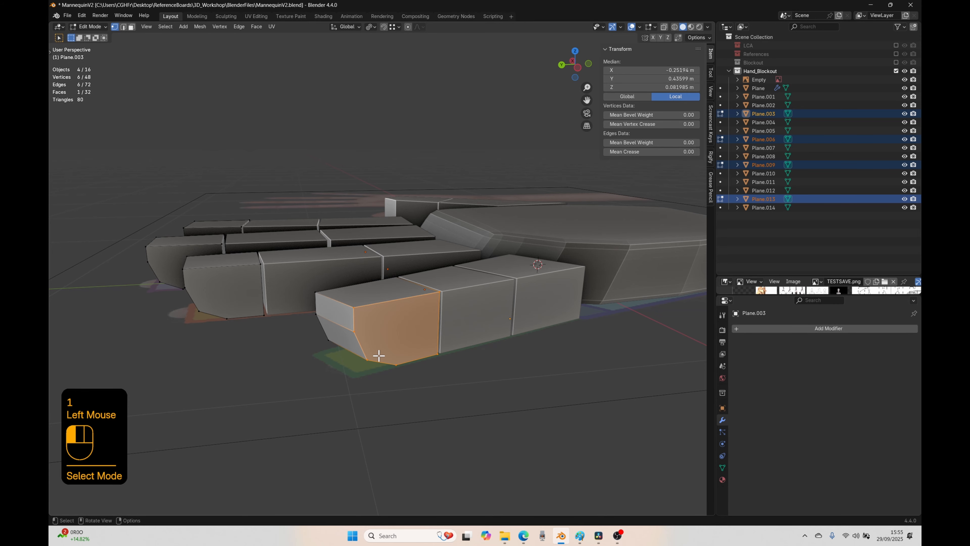
click(377, 356)
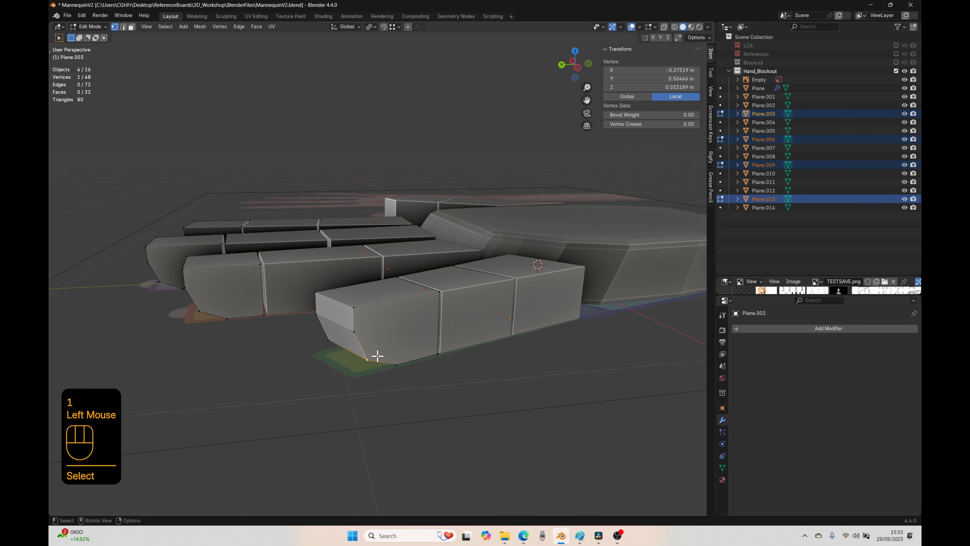
shift+click(437, 292)
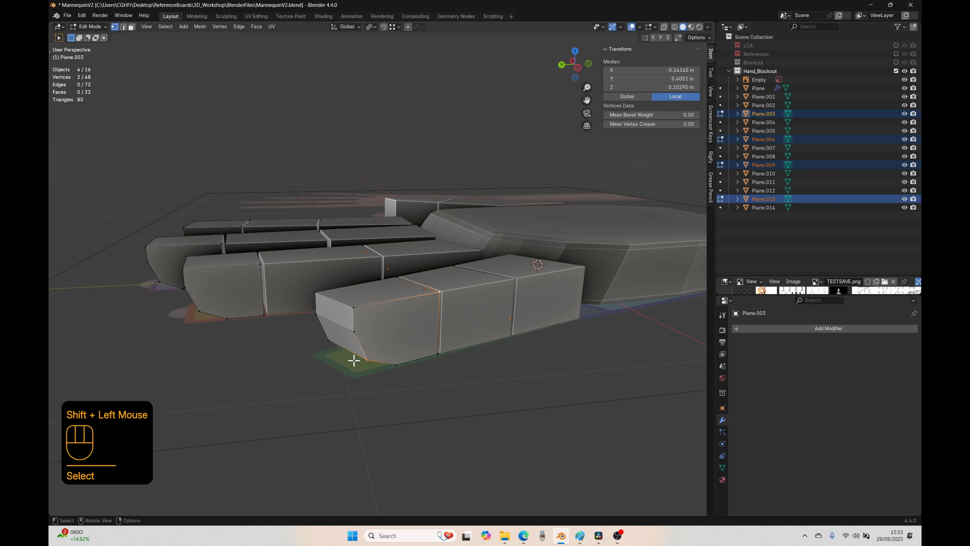
key(j)
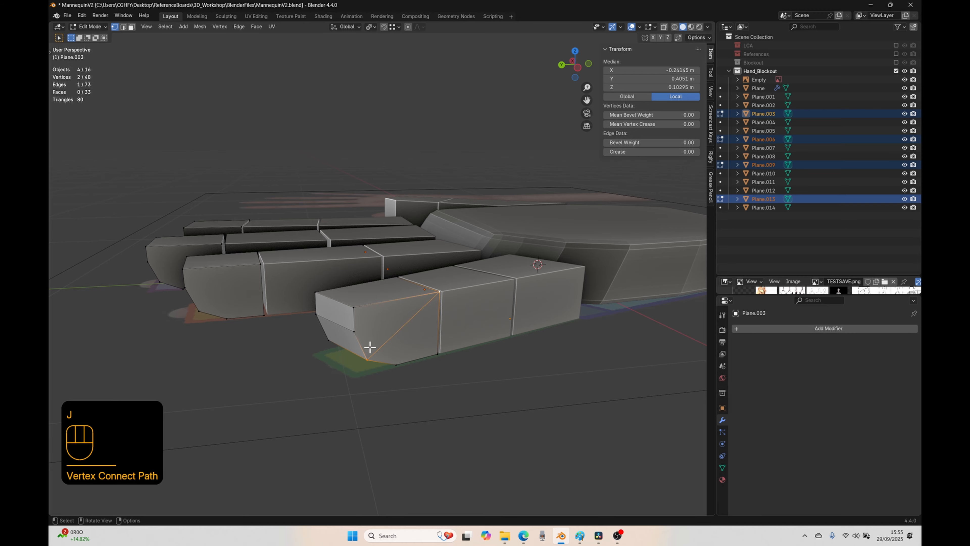
Step: Examine the two faces beside the new diagonal on the little fingertip by selecting their bordering edges
key(2)
click(359, 340)
shift+click(351, 319)
shift+click(367, 308)
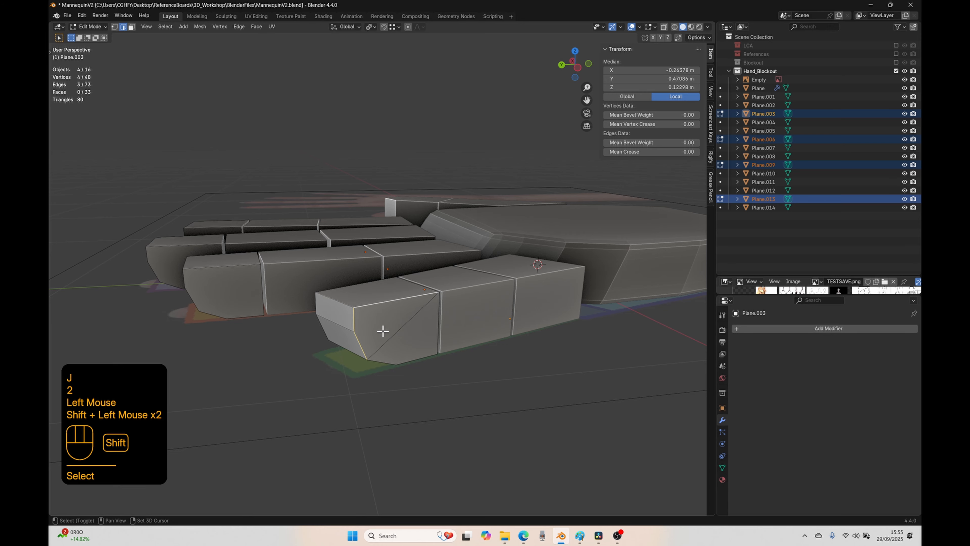
shift+click(387, 340)
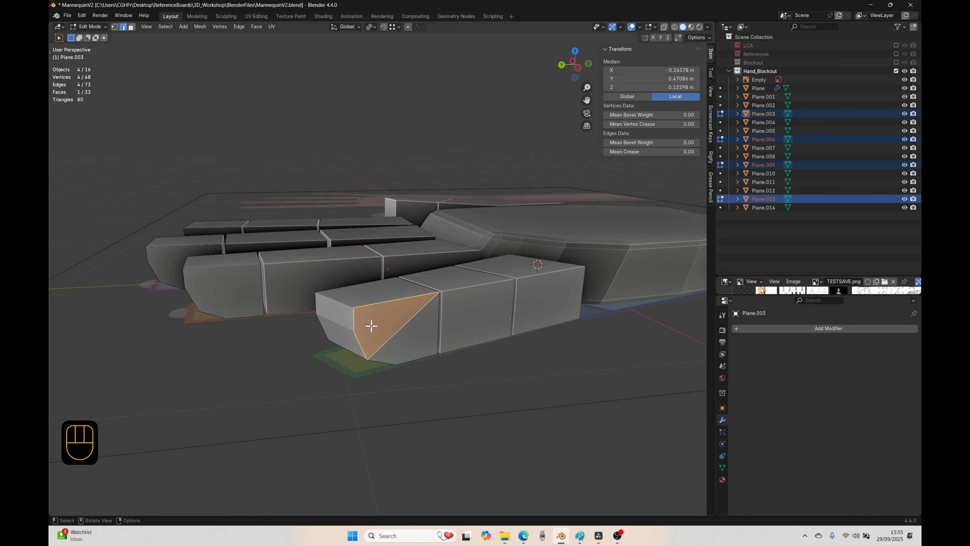
click(388, 353)
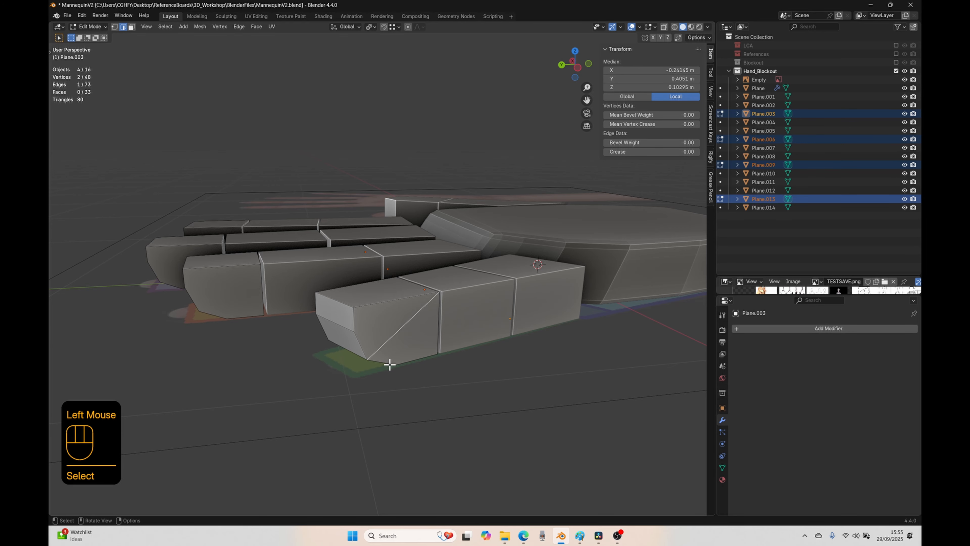
shift+click(385, 360)
shift+click(414, 351)
shift+click(429, 338)
Step: Connect the same lower bevel vertex and upper rear corner on the little fingertip's inner side face
middle_drag(429, 338, 411, 412)
key(1)
click(605, 298)
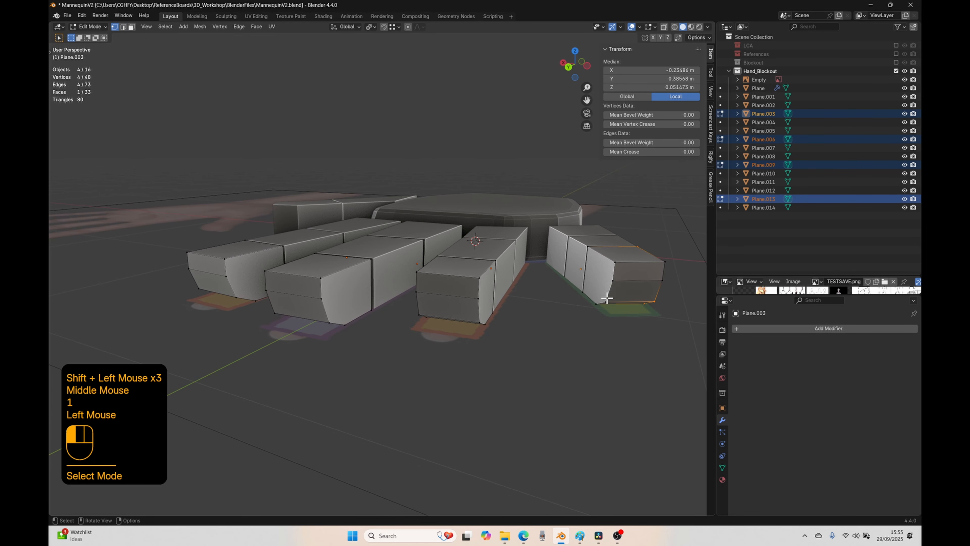
shift+middle_drag(605, 298, 515, 325)
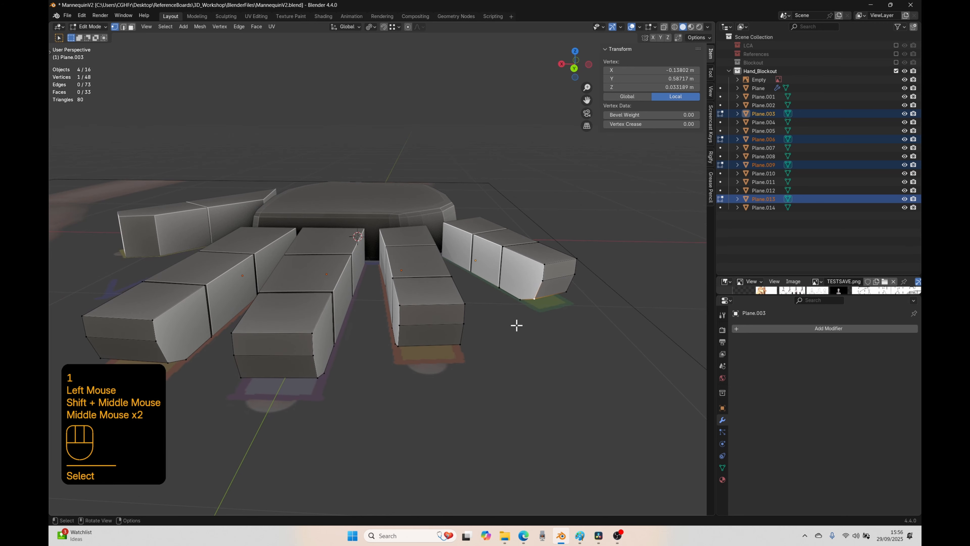
shift+click(504, 250)
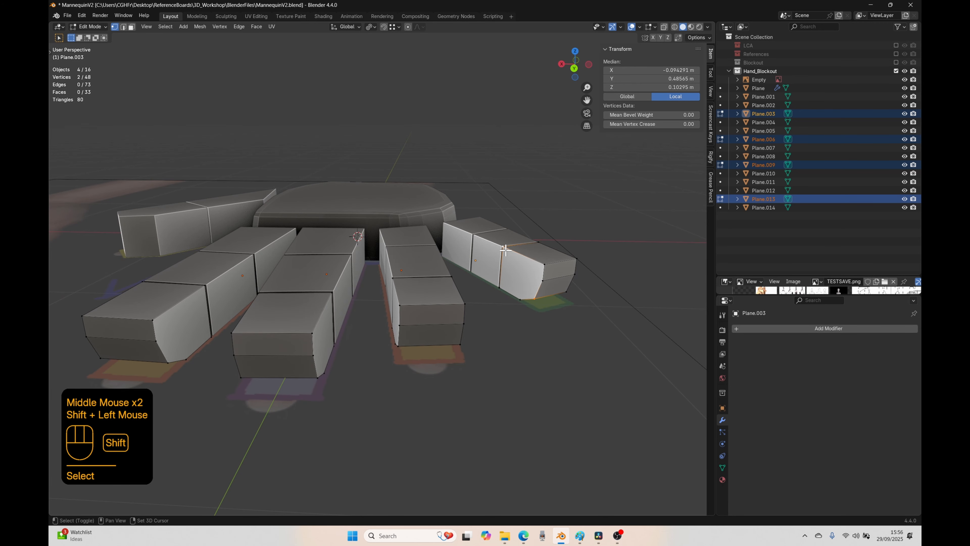
key(j)
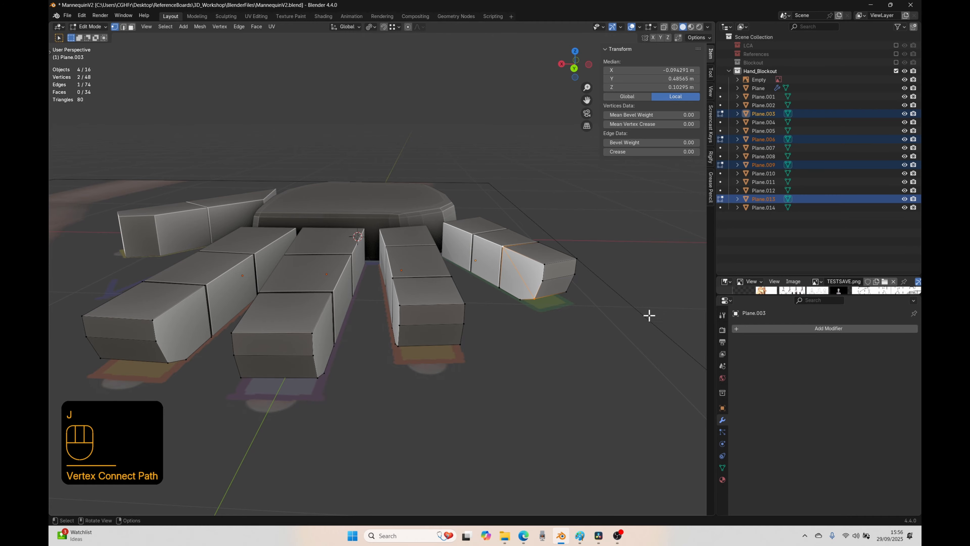
Step: Split the ring fingertip's inner side face by connecting its middle bevel vertex to the upper rear corner
middle_drag(440, 400, 454, 374)
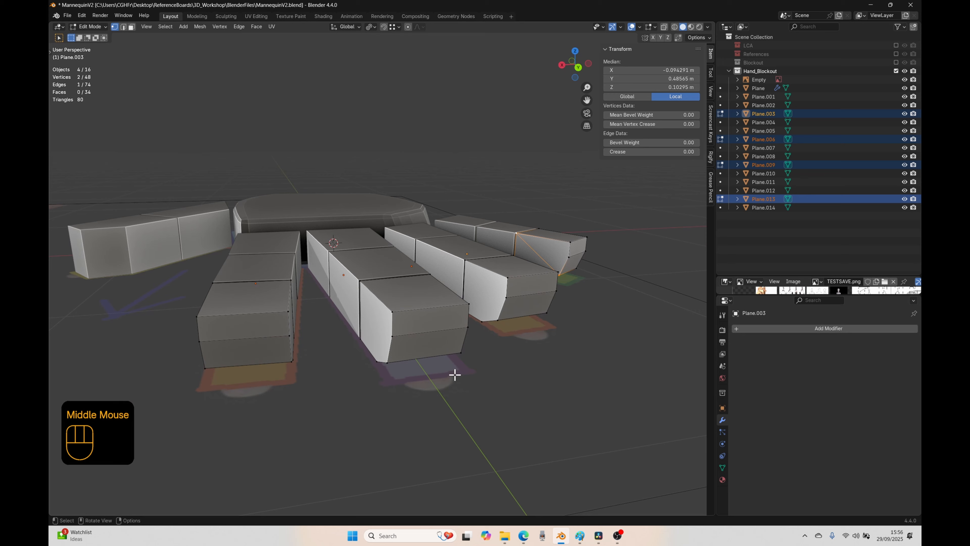
click(492, 315)
shift+click(468, 274)
key(j)
Step: Make an edge between the middle bevel vertex and the upper rear corner on the ring fingertip's outer side with Make Edge/Face
middle_drag(502, 321, 428, 335)
click(281, 283)
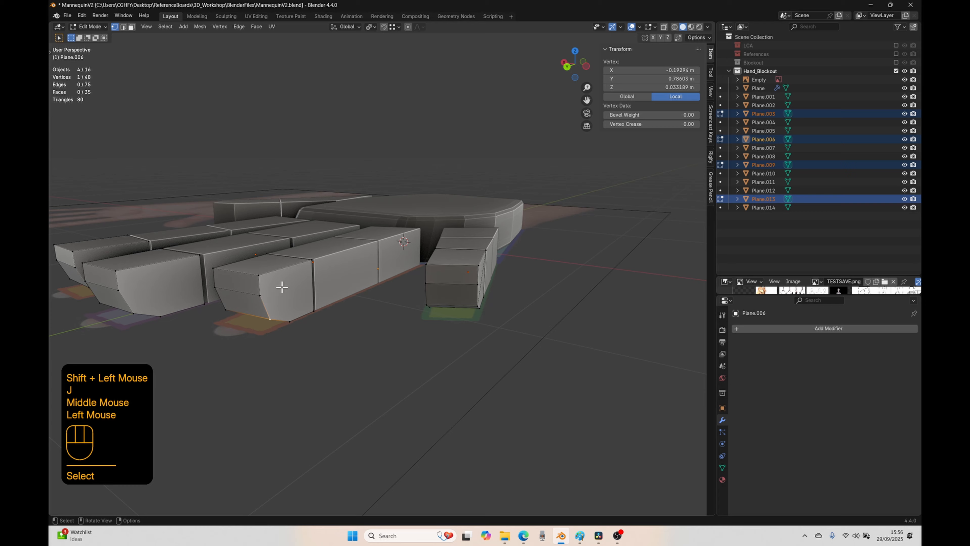
shift+click(298, 272)
key(f)
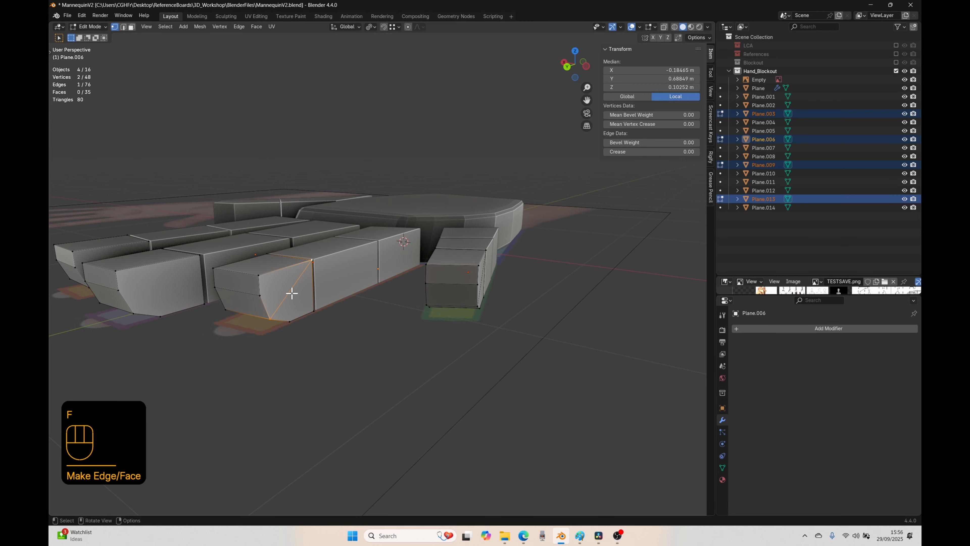
Step: Check whether the ring fingertip's outer side face is split, and move its new diagonal edge outward away from the block
click(132, 27)
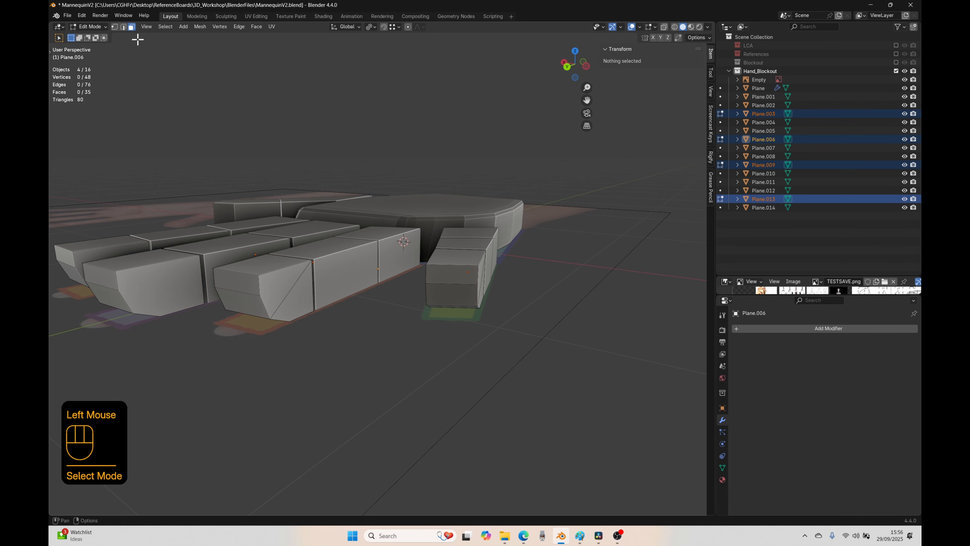
click(279, 286)
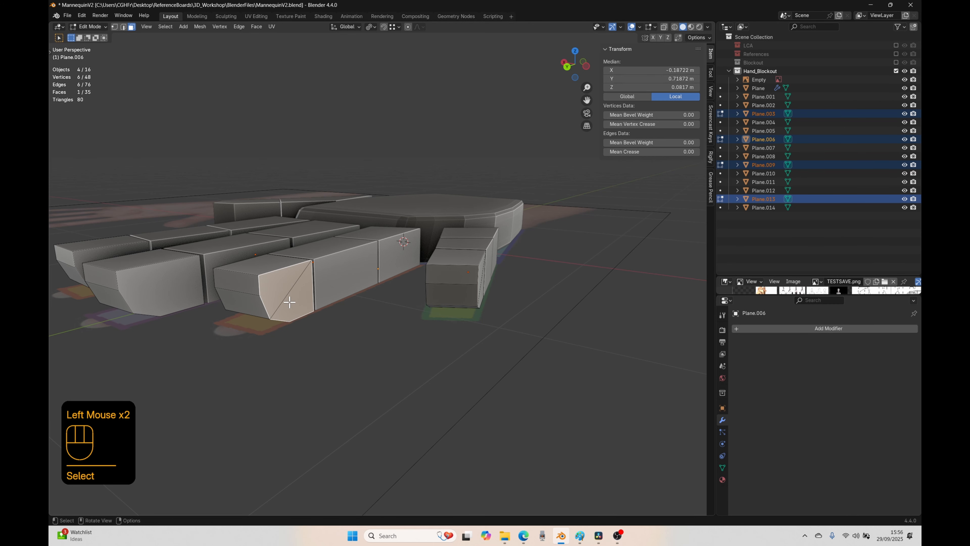
key(2)
click(286, 292)
key(g)
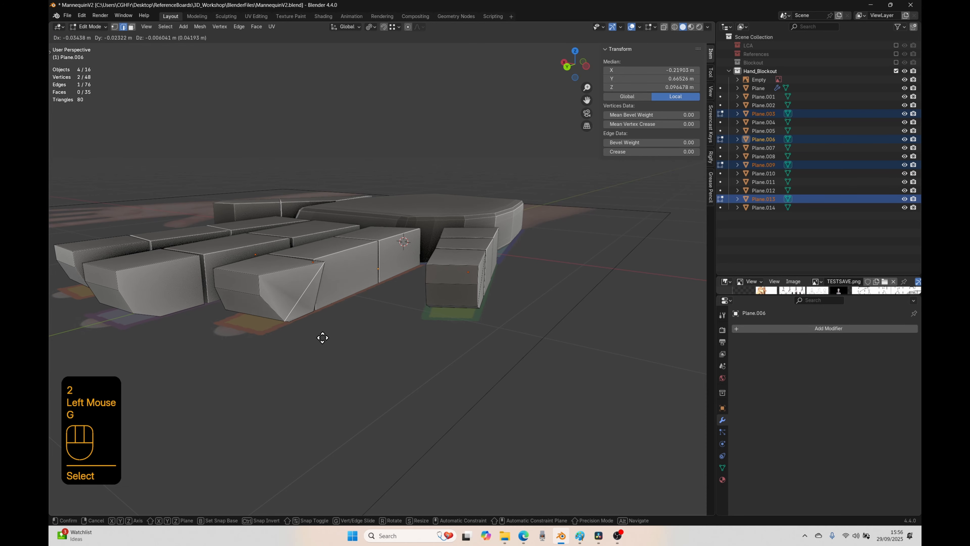
click(342, 346)
middle_drag(344, 347, 403, 336)
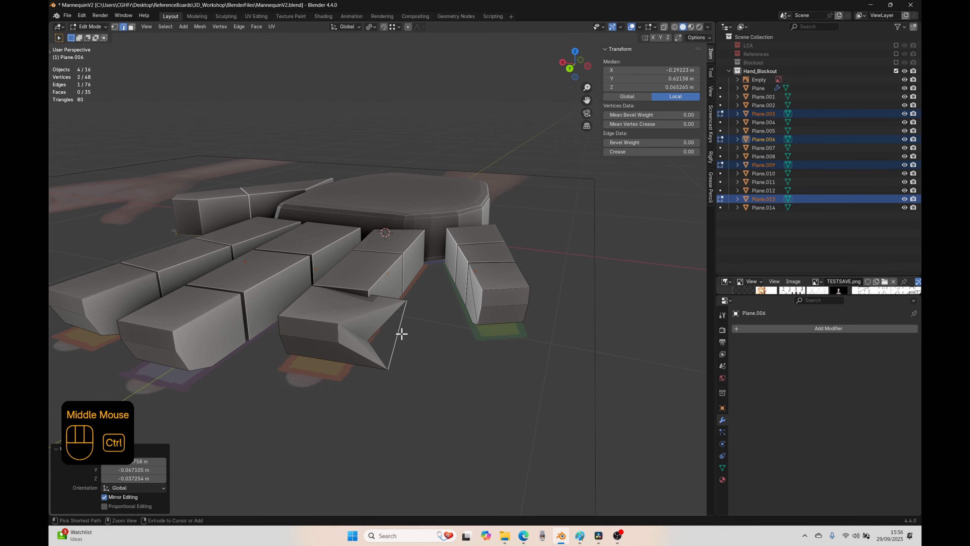
Step: Undo the ring fingertip's loose diagonal edge and its move, and split the outer side face between the same vertices with Vertex Connect Path
key(ctrl+z)
key(ctrl+z)
key(ctrl+z)
key(ctrl+z)
key(ctrl+z)
key(ctrl+z)
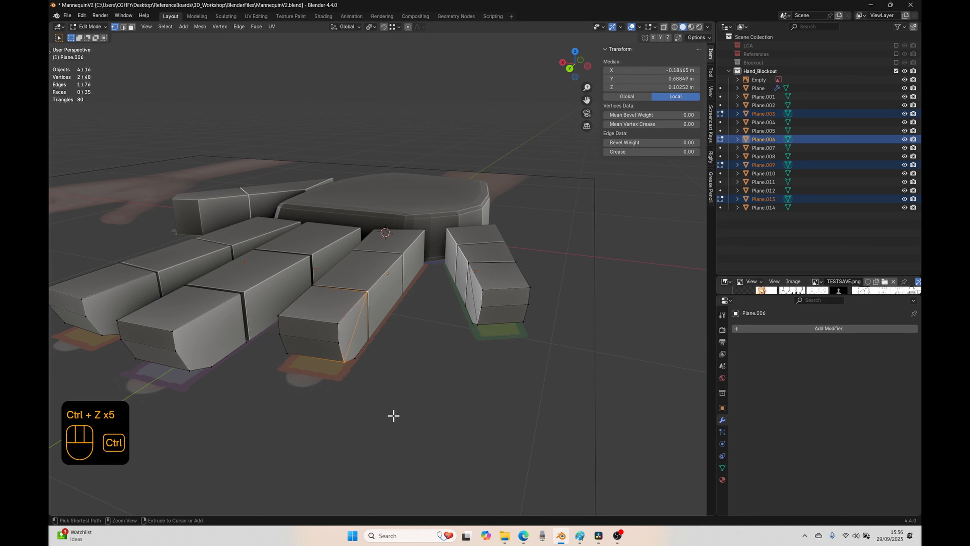
middle_drag(388, 411, 371, 402)
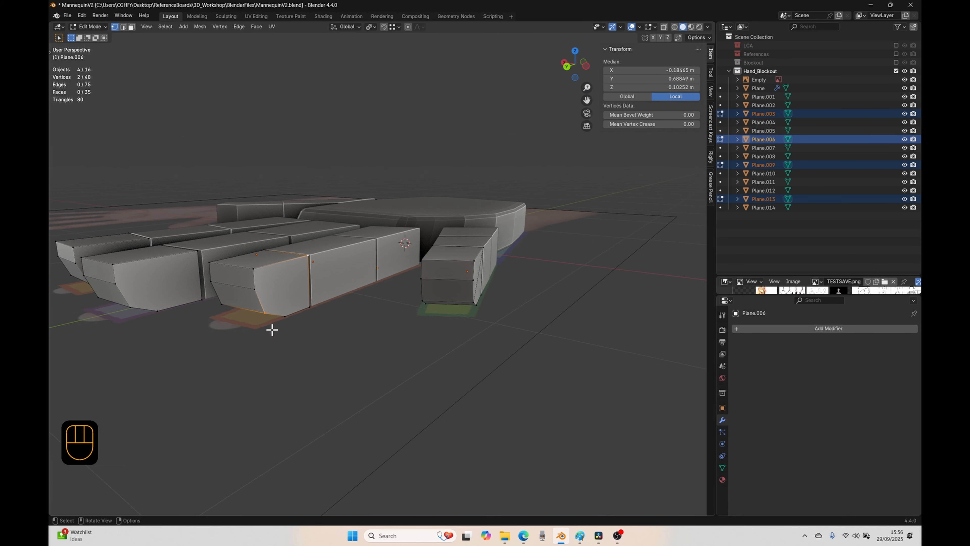
key(j)
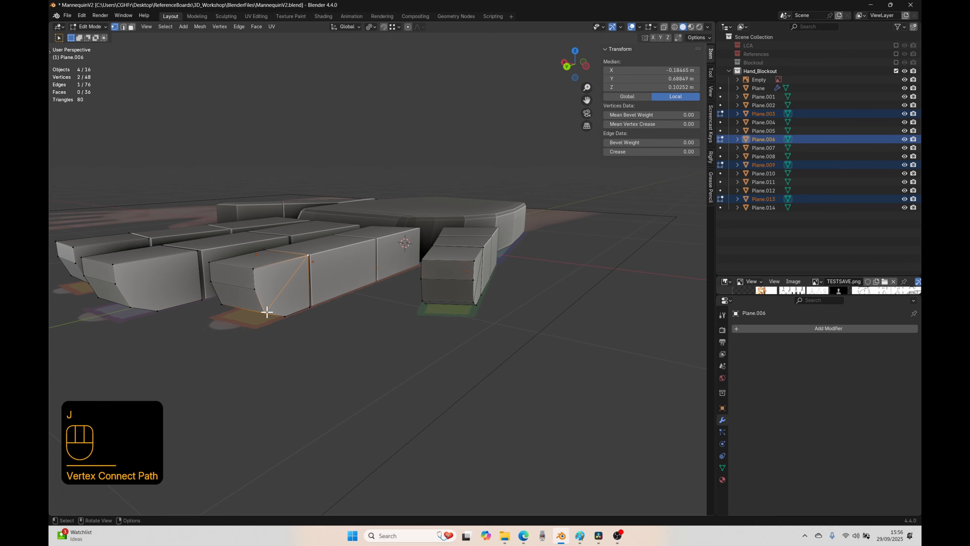
Step: Check that the side faces of the ring fingertip are split by selecting the separate halves on both sides
key(3)
click(264, 285)
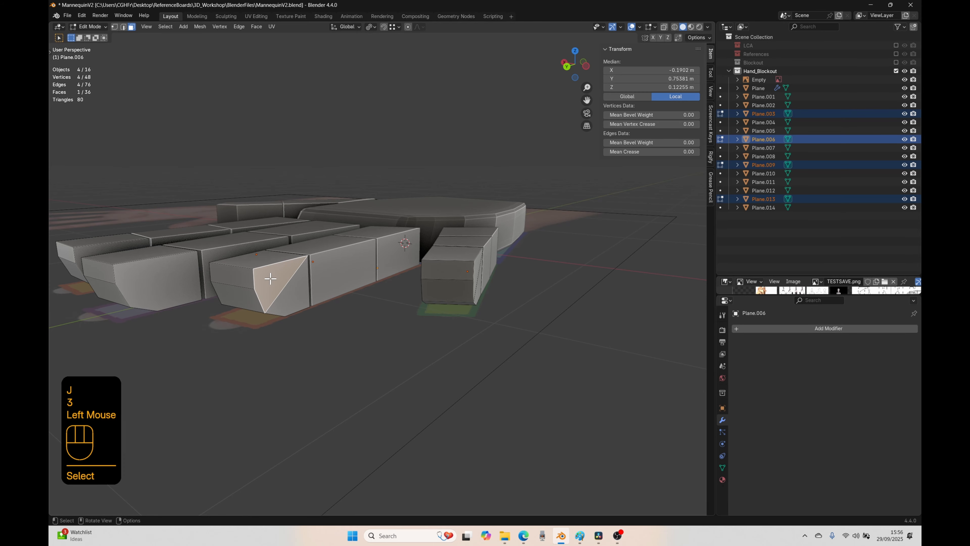
click(269, 284)
click(273, 285)
click(275, 284)
click(275, 284)
click(283, 291)
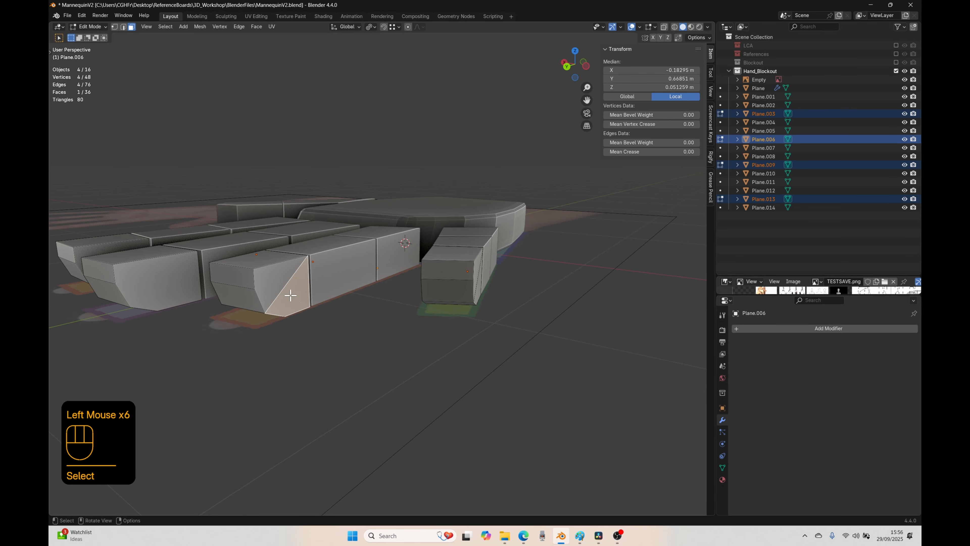
click(275, 288)
middle_drag(267, 347, 335, 361)
click(469, 279)
click(479, 283)
Step: Split both side faces of the middle fingertip by connecting each middle bevel vertex to the upper rear corner
middle_drag(384, 385, 402, 379)
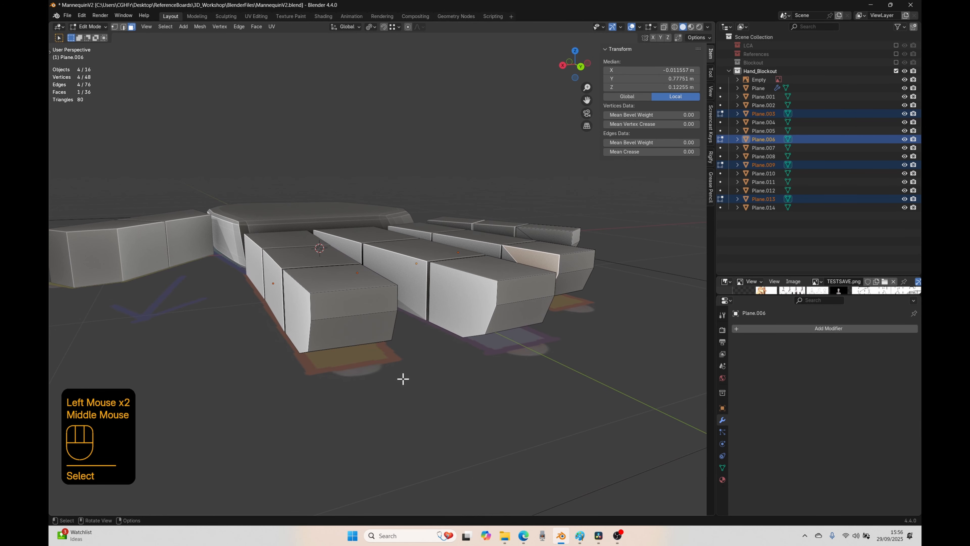
key(1)
click(476, 328)
shift+click(434, 317)
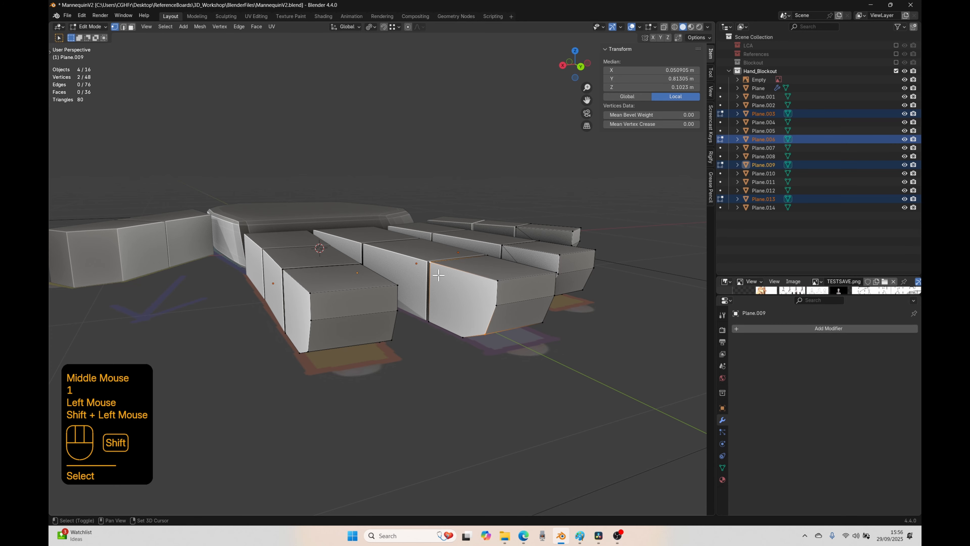
key(j)
middle_drag(457, 353, 396, 357)
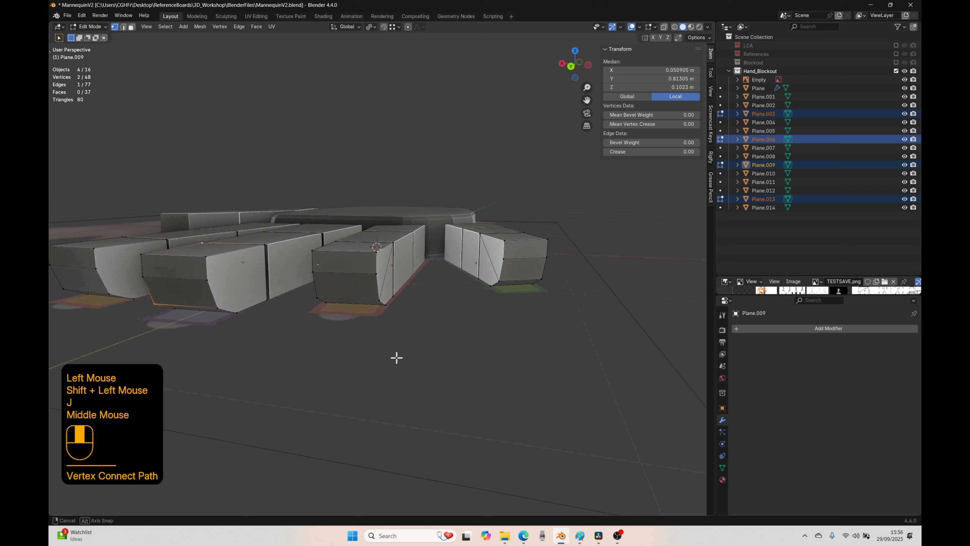
click(216, 308)
shift+click(263, 246)
key(j)
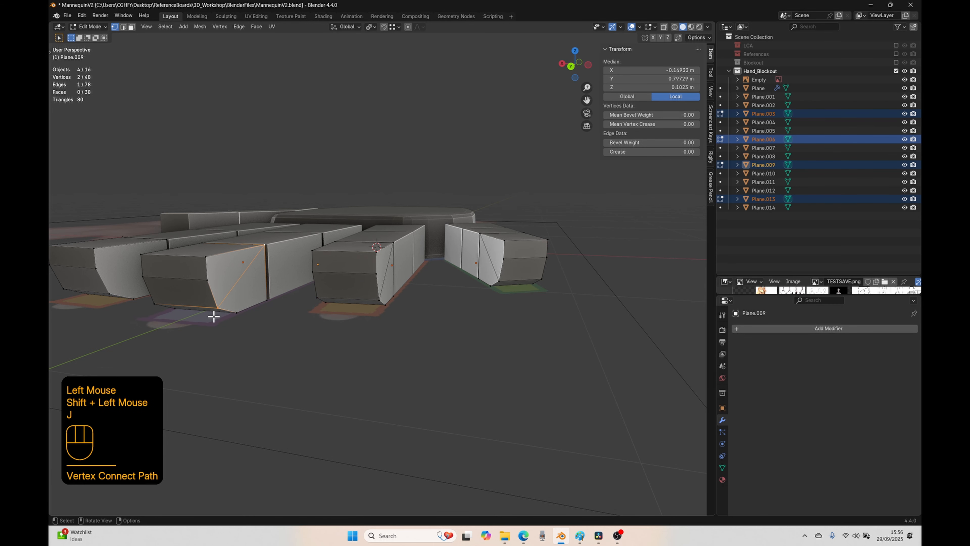
Step: Connect the middle bevel vertex to the upper rear corner on both side faces of the index fingertip
shift+middle_drag(214, 316, 494, 300)
click(309, 323)
shift+click(339, 273)
key(j)
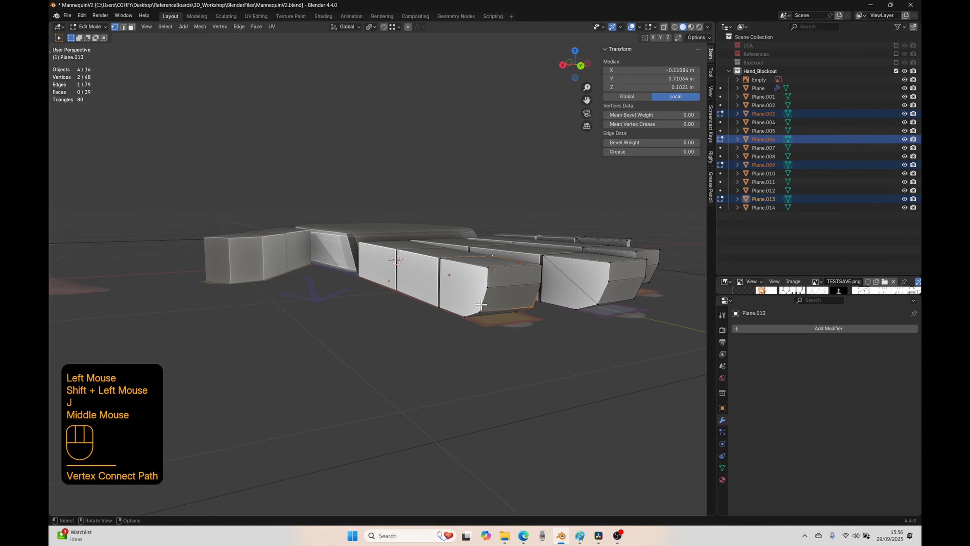
click(481, 304)
shift+click(456, 264)
key(j)
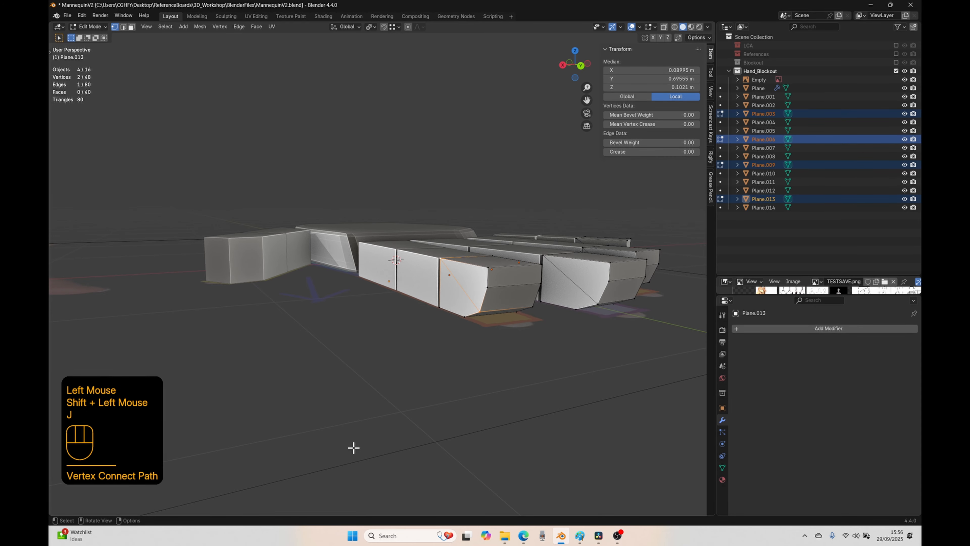
Step: Return to Object Mode and select all fourteen finger and thumb blocks, with the thumb's base block as the active object
middle_drag(353, 448, 382, 457)
middle_drag(272, 286, 274, 333)
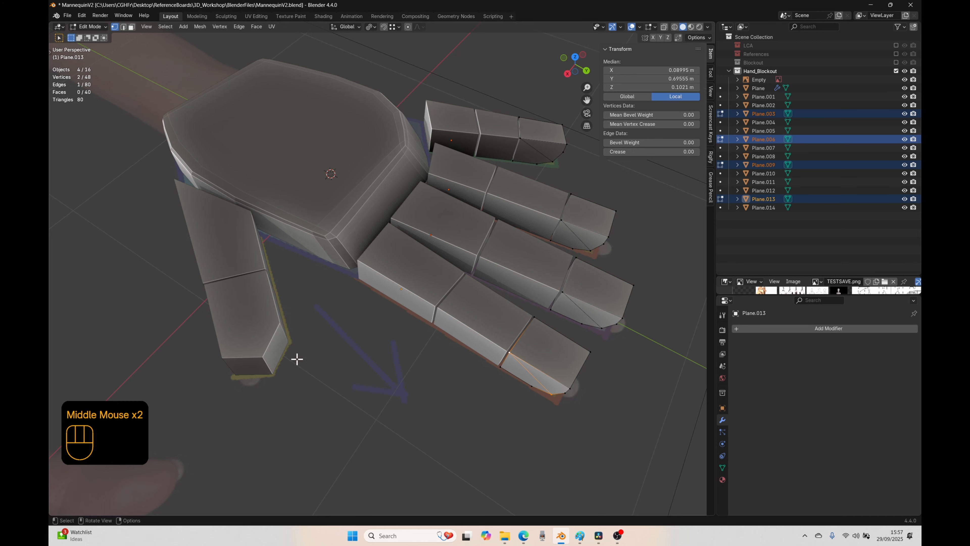
scroll(334, 349, down, 2)
middle_drag(356, 342, 266, 307)
key(Tab)
mouse_move(429, 354)
middle_down()
mouse_move(437, 359)
mouse_move(424, 359)
middle_up()
shift+click(417, 353)
shift+click(433, 340)
shift+click(451, 327)
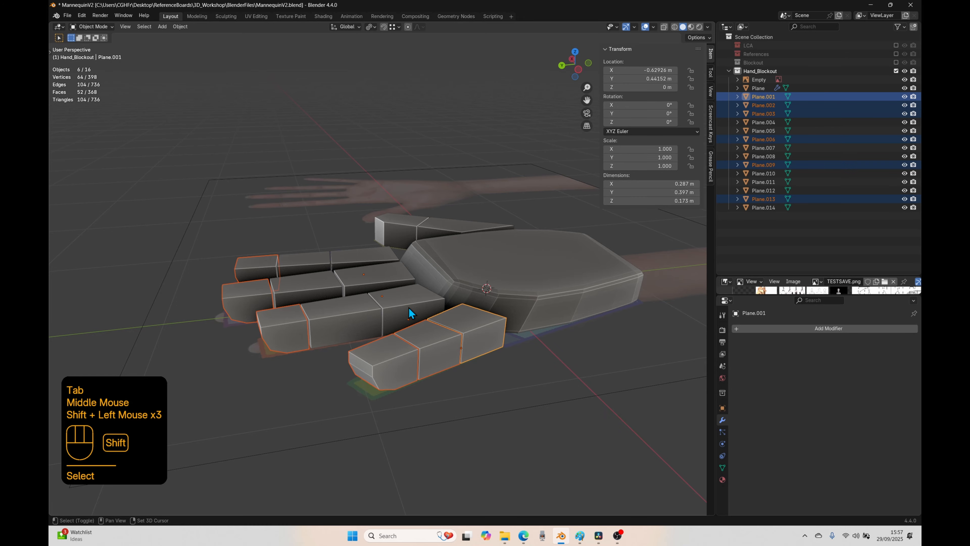
shift+click(407, 307)
shift+click(346, 312)
shift+click(366, 284)
shift+click(342, 260)
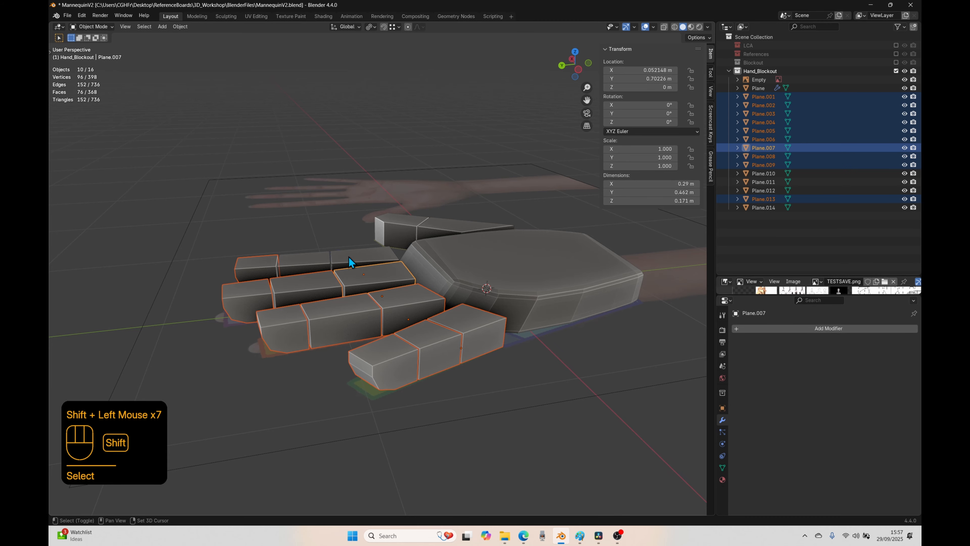
shift+click(309, 272)
shift+click(306, 264)
shift+click(395, 231)
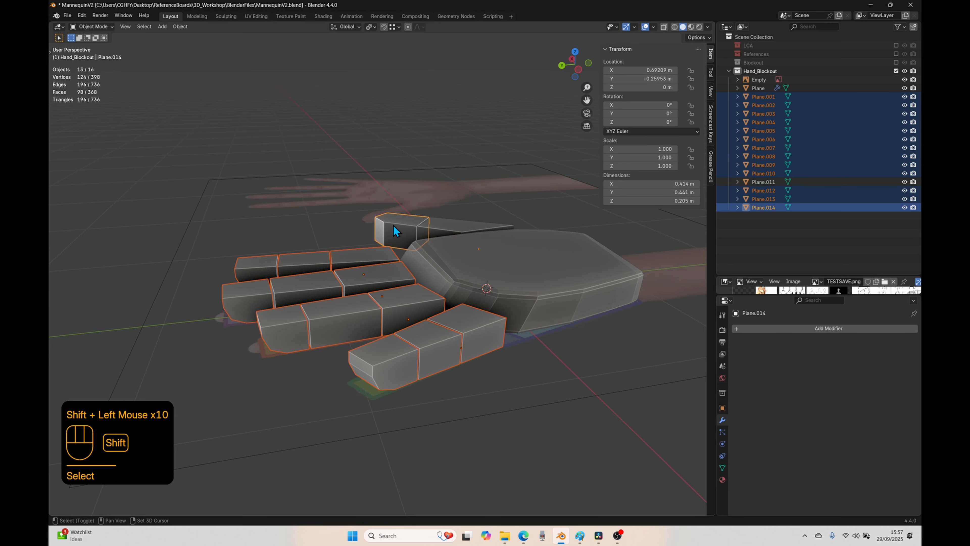
shift+click(434, 229)
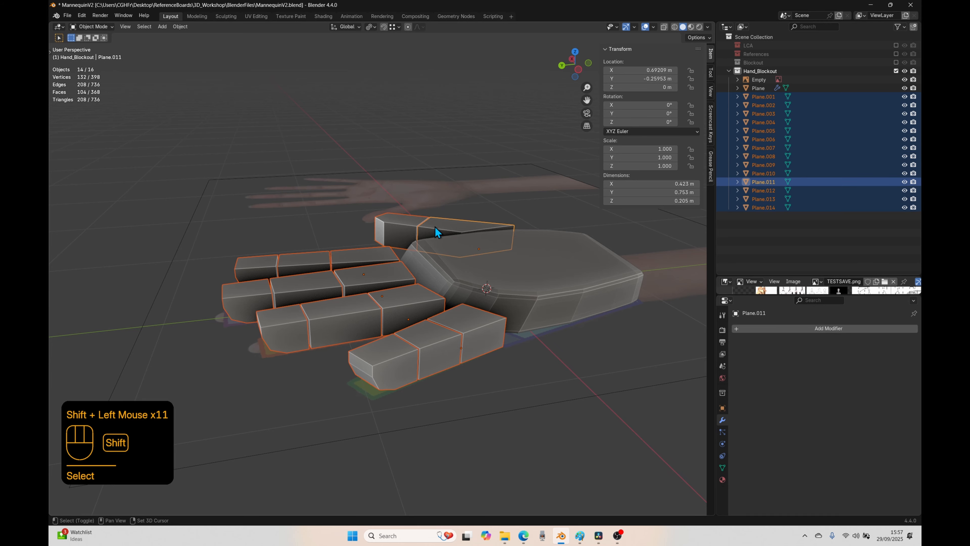
Step: Add a Subdivision Surface modifier to the thumb's base block and transfer it to the other selected blocks with Copy Modifiers
click(824, 330)
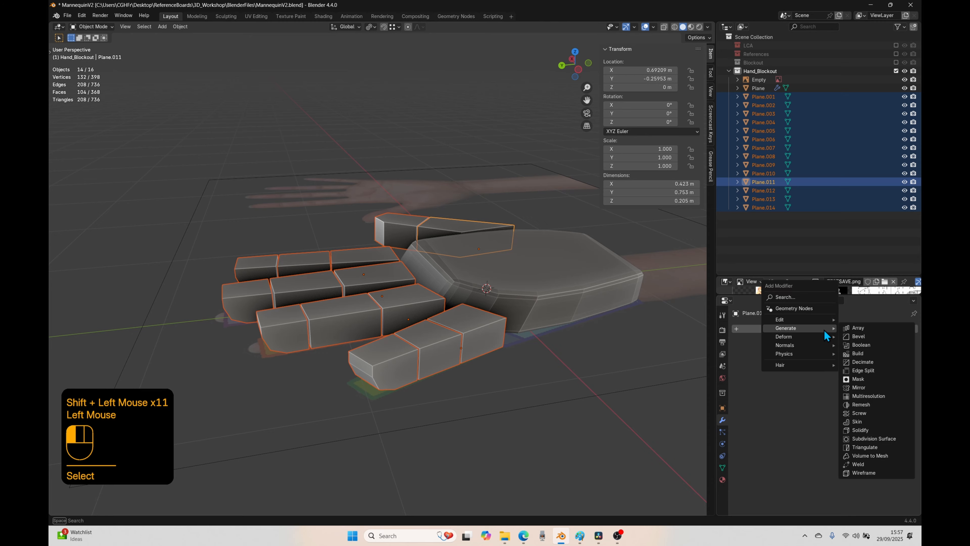
click(864, 441)
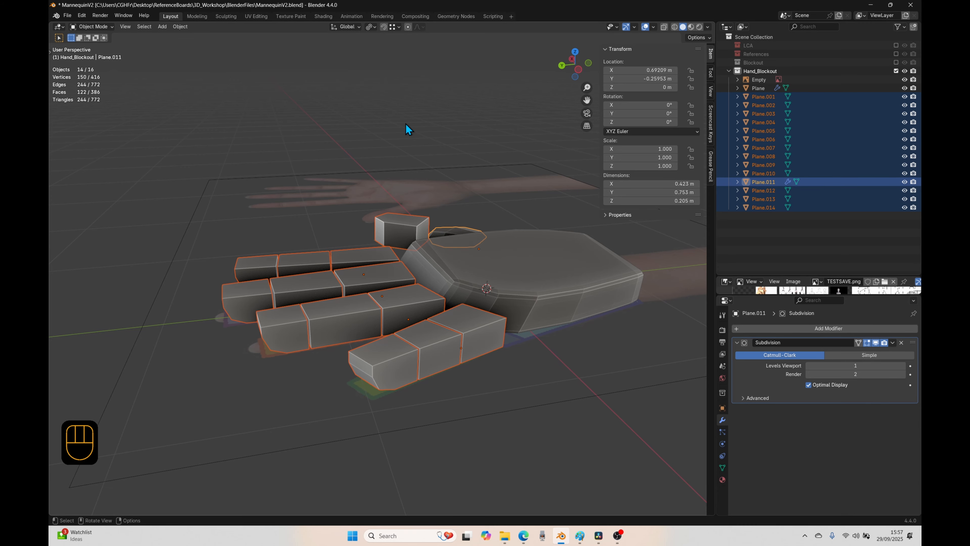
key(ctrl+l)
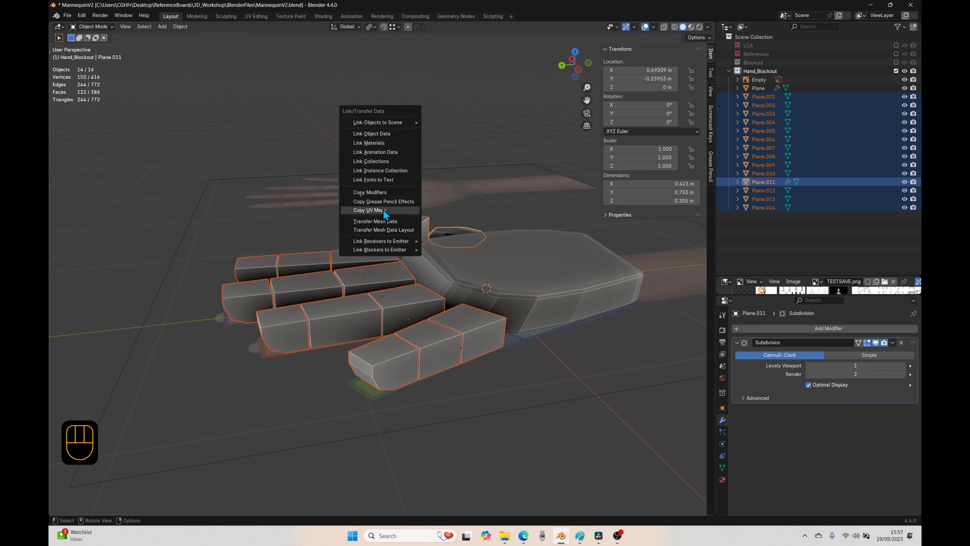
click(389, 192)
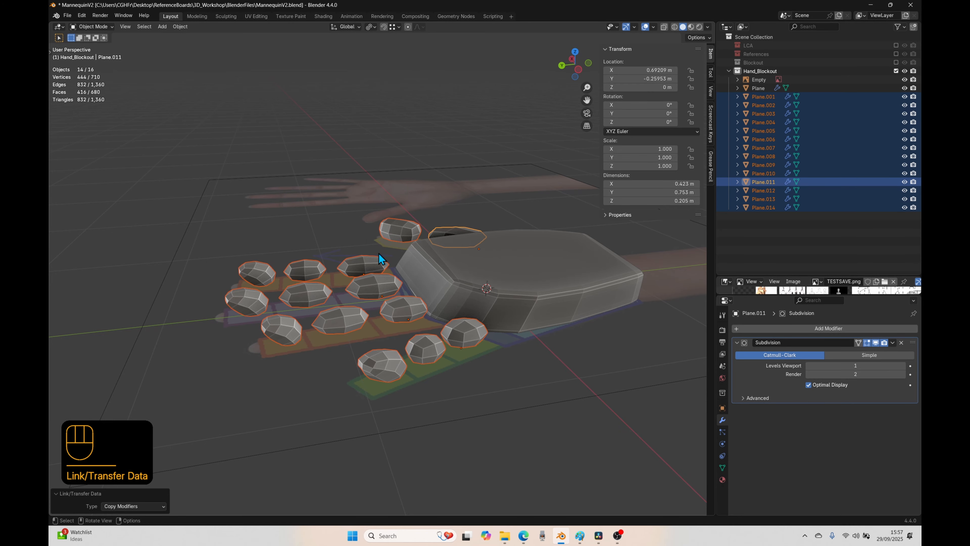
click(353, 134)
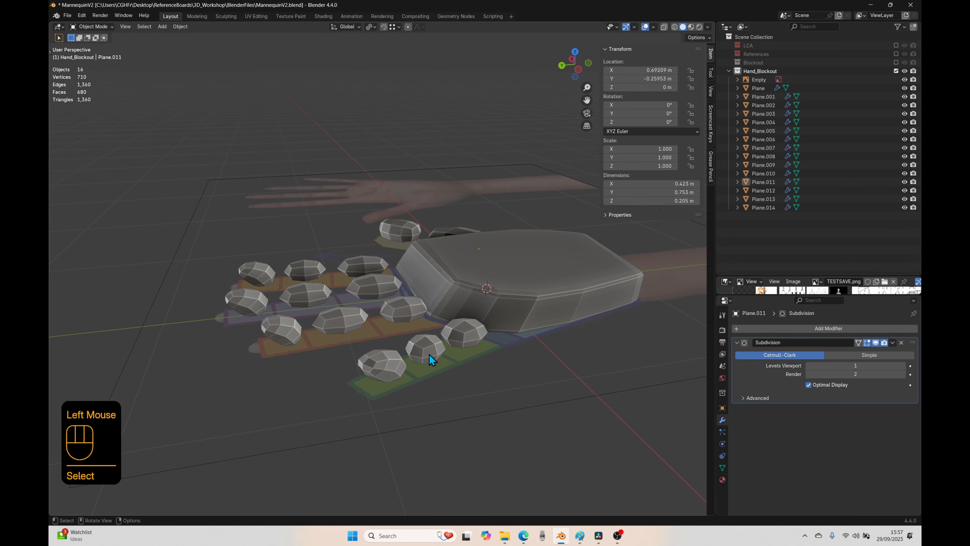
Step: Add a horizontal loop cut around the index finger's base block in Edit Mode and slide it up toward the top face
middle_drag(429, 354, 375, 373)
scroll(413, 403, up, 2)
click(354, 386)
key(Tab)
key(ctrl+r)
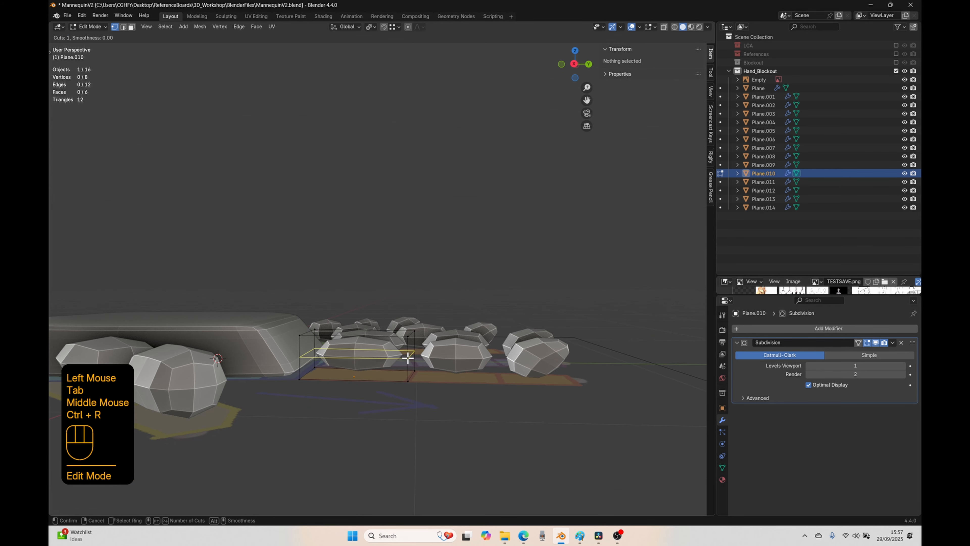
click(407, 357)
click(408, 347)
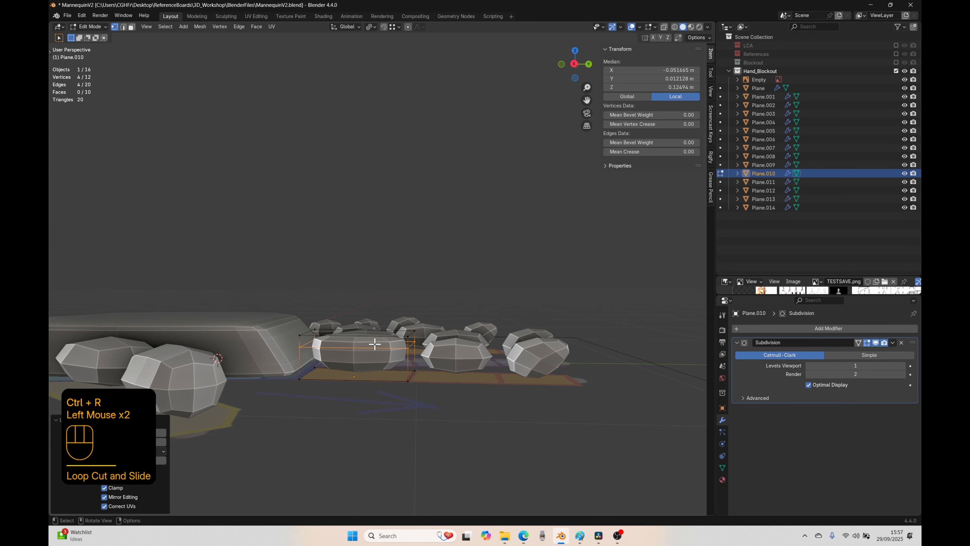
Step: Select the bottom face of the index finger's base block in face select mode
middle_drag(400, 336, 353, 359)
key(3)
click(355, 360)
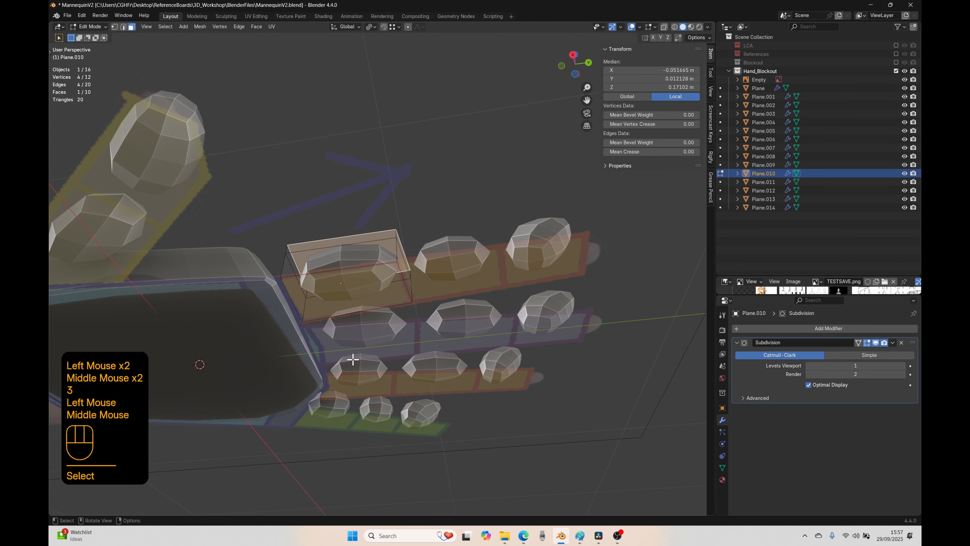
click(325, 289)
middle_drag(325, 289, 242, 458)
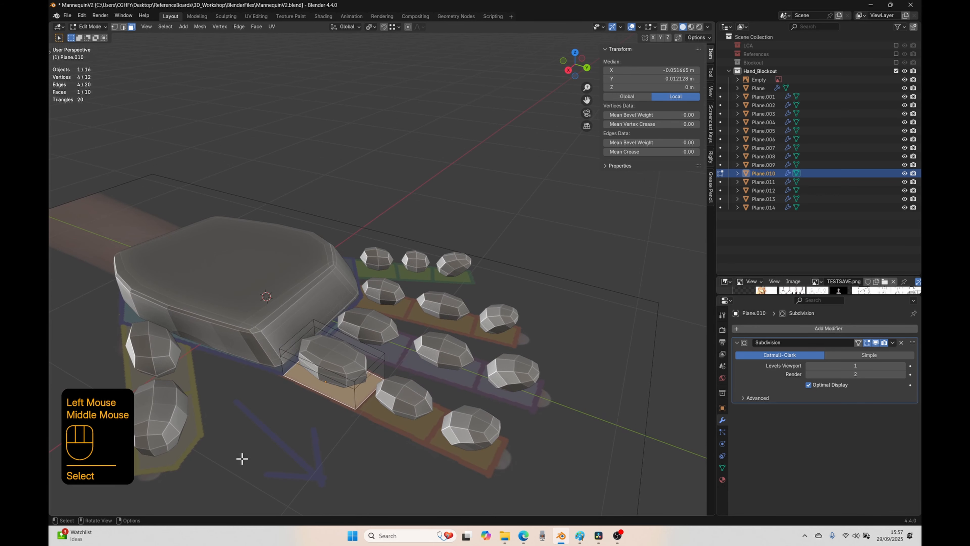
Step: Rename the Empty that holds the hand reference image to REF_Hand and hide it in the viewport
click(757, 78)
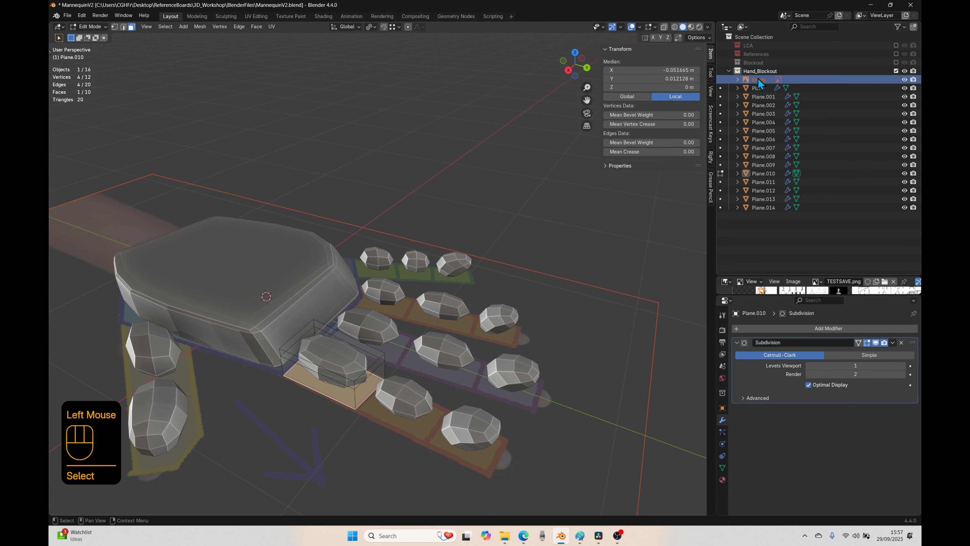
key(F2)
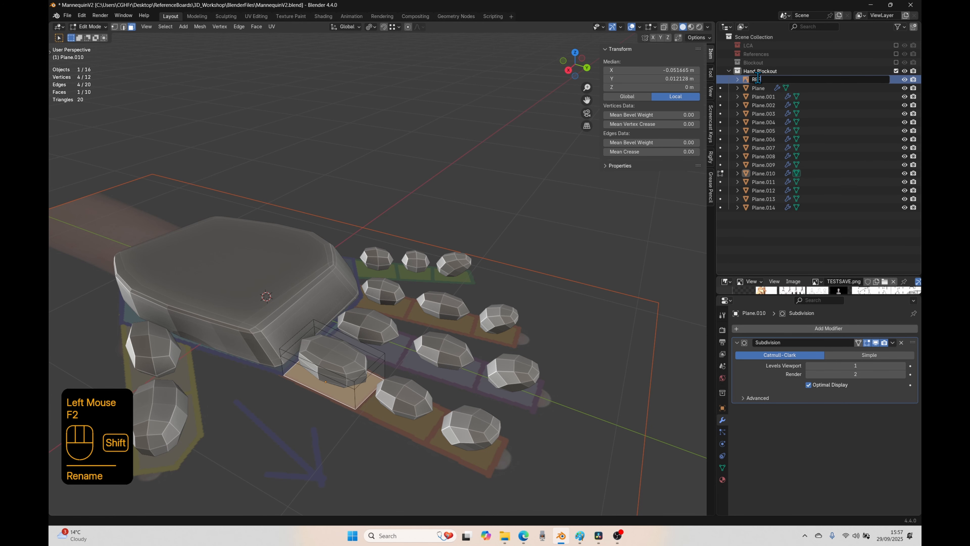
text(REF_Hand)
key(Return)
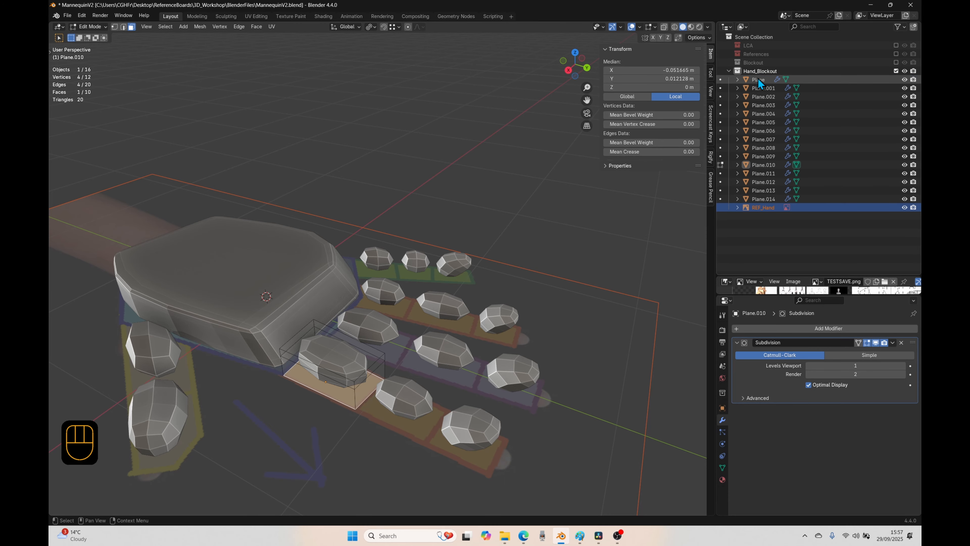
click(904, 207)
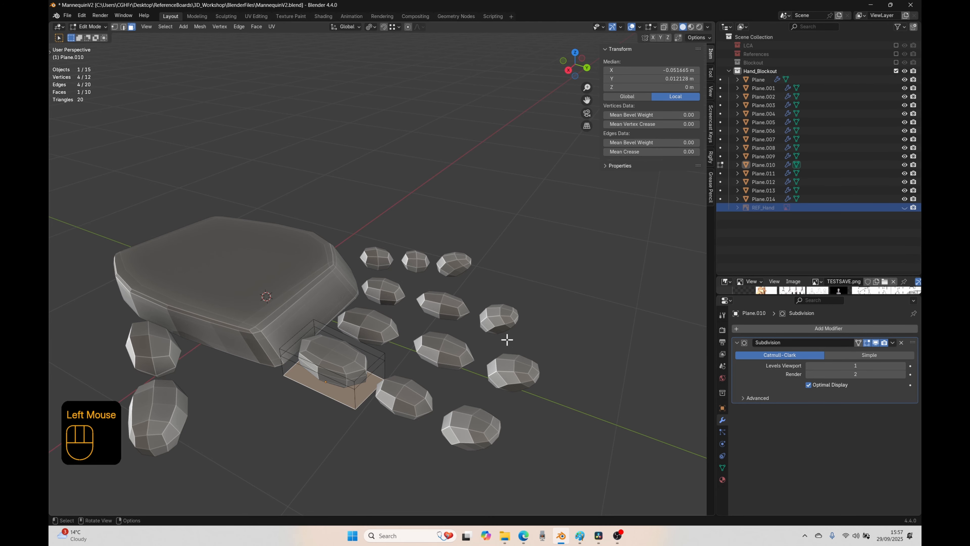
Step: Scale the bottom face of the index finger's base block narrower along the X axis from the bottom orthographic view
middle_drag(410, 368, 425, 275)
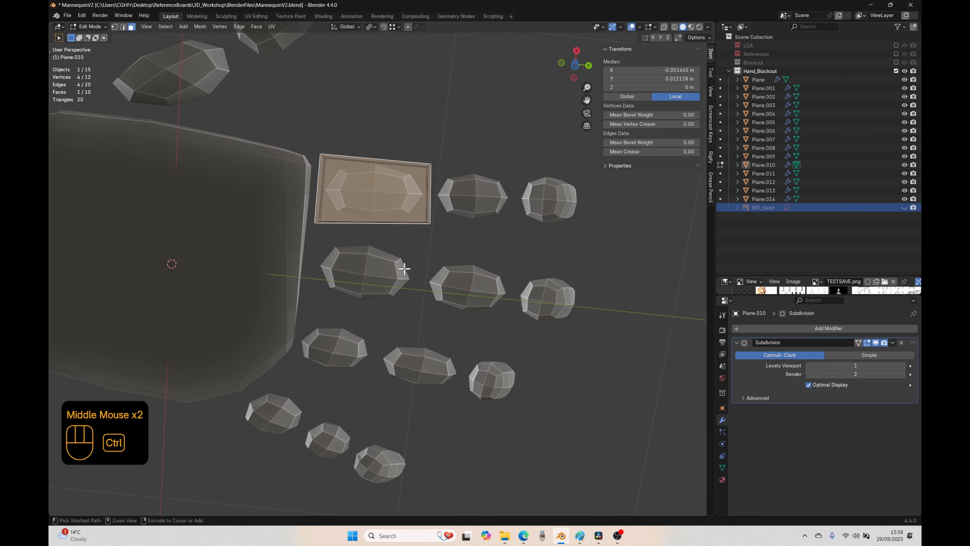
key(ctrl+KP_7)
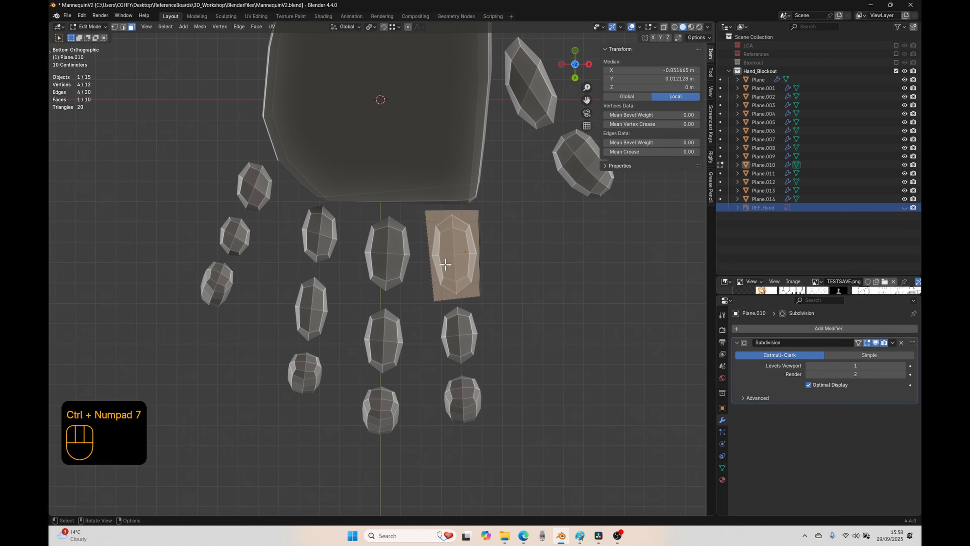
key(s)
key(x)
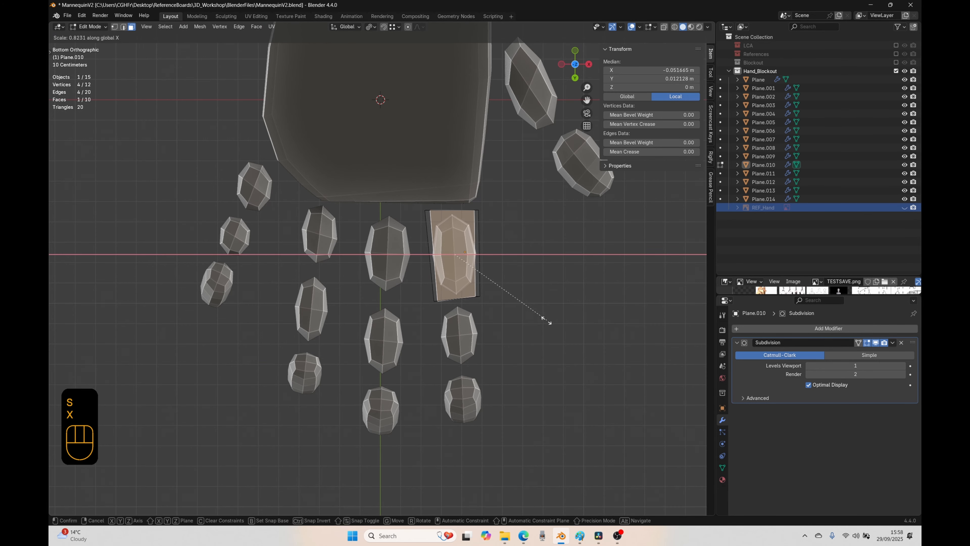
click(537, 314)
Step: Add two crosswise loop cuts to the index finger's base block, sliding one toward the palm end and the other toward the fingertip end
middle_drag(494, 288, 498, 401)
click(450, 328)
middle_drag(497, 351, 336, 284)
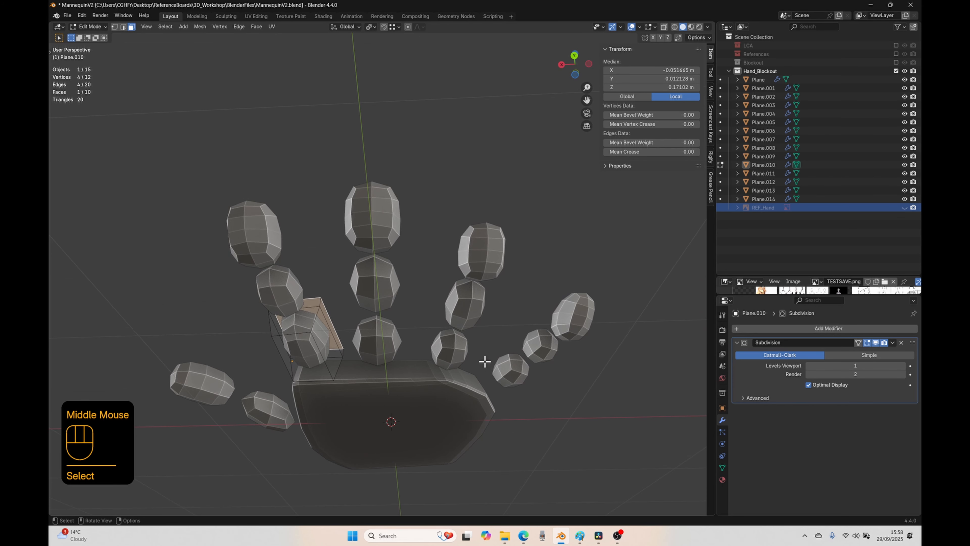
middle_drag(329, 321, 335, 433)
scroll(362, 396, up, 2)
key(ctrl+r)
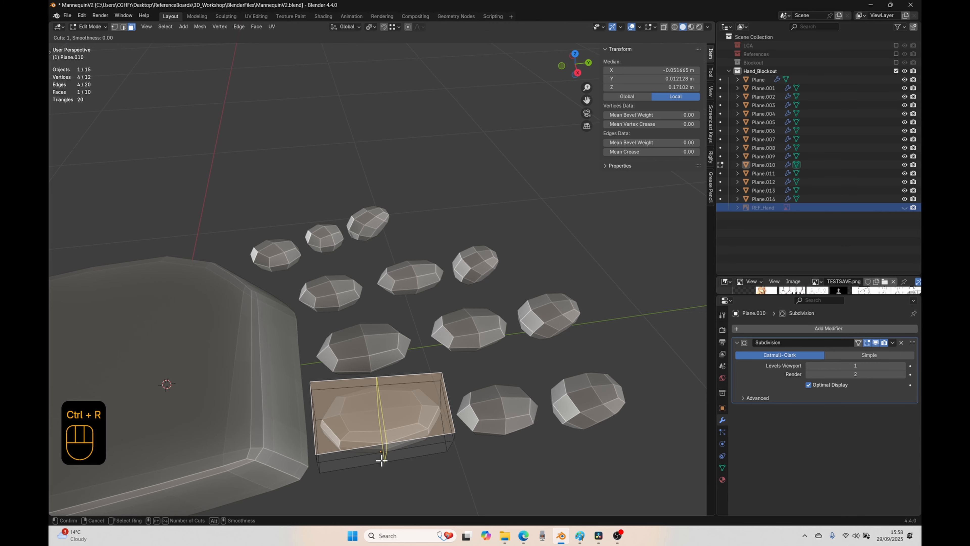
click(381, 460)
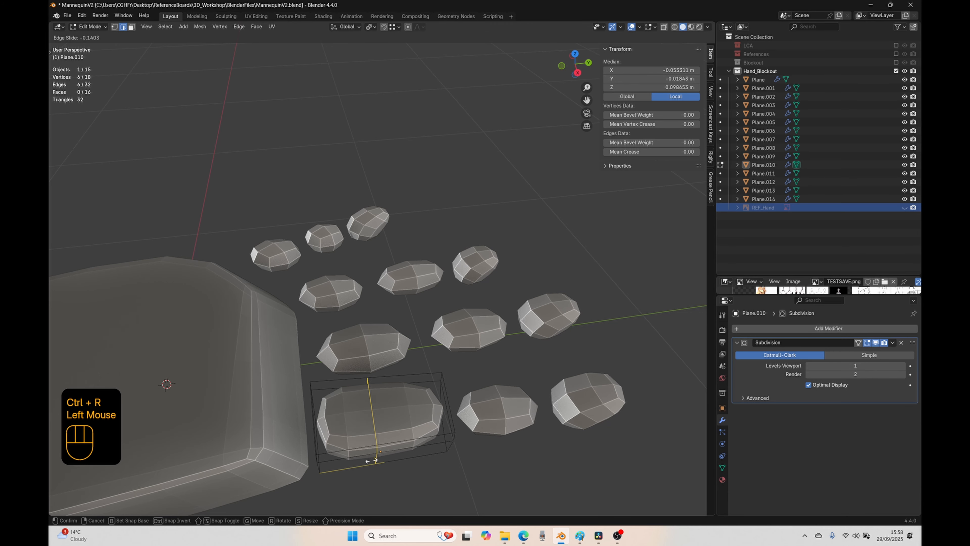
click(336, 462)
key(ctrl+r)
click(373, 453)
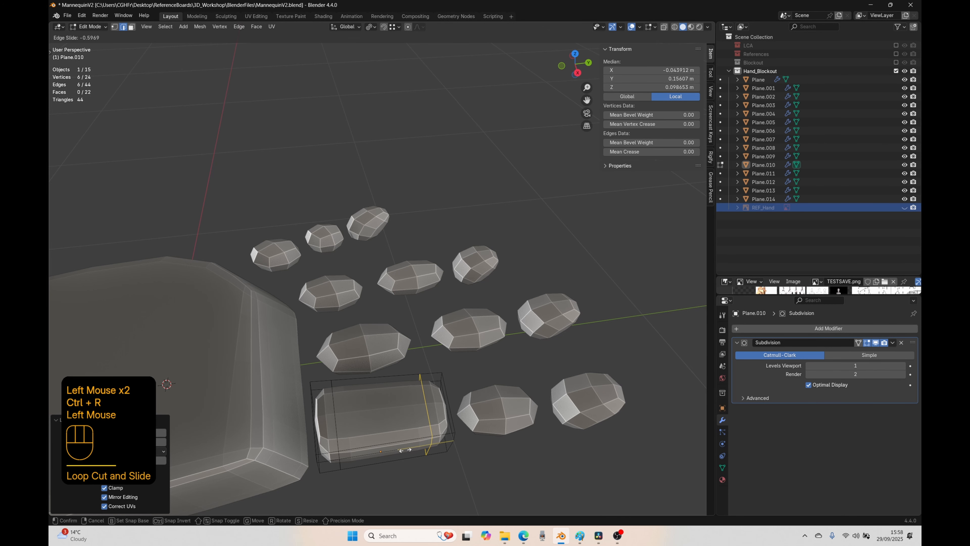
click(404, 450)
Step: Edge-slide the underside edges of the base block's two crosswise loops inward toward the block's middle
middle_drag(403, 448, 405, 395)
click(440, 380)
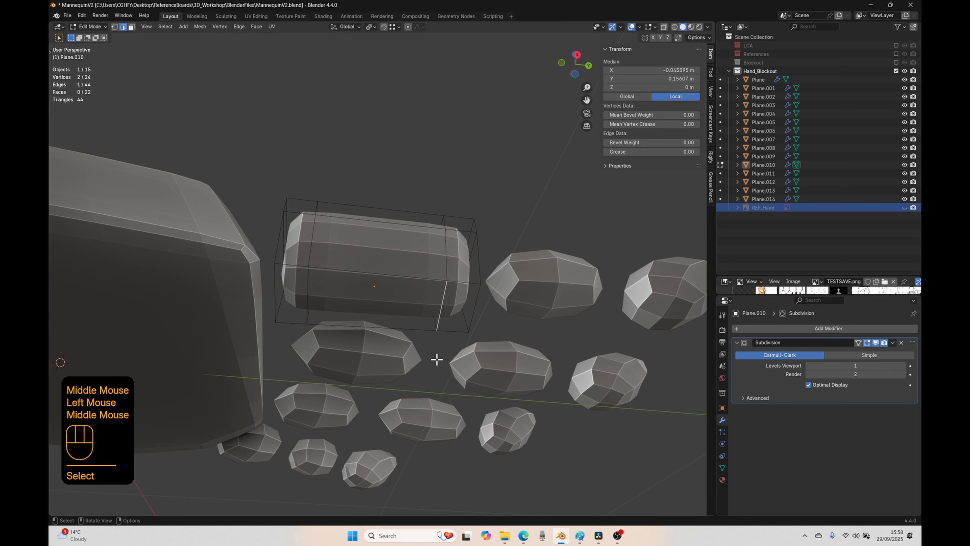
key(g)
key(g)
click(404, 354)
click(302, 285)
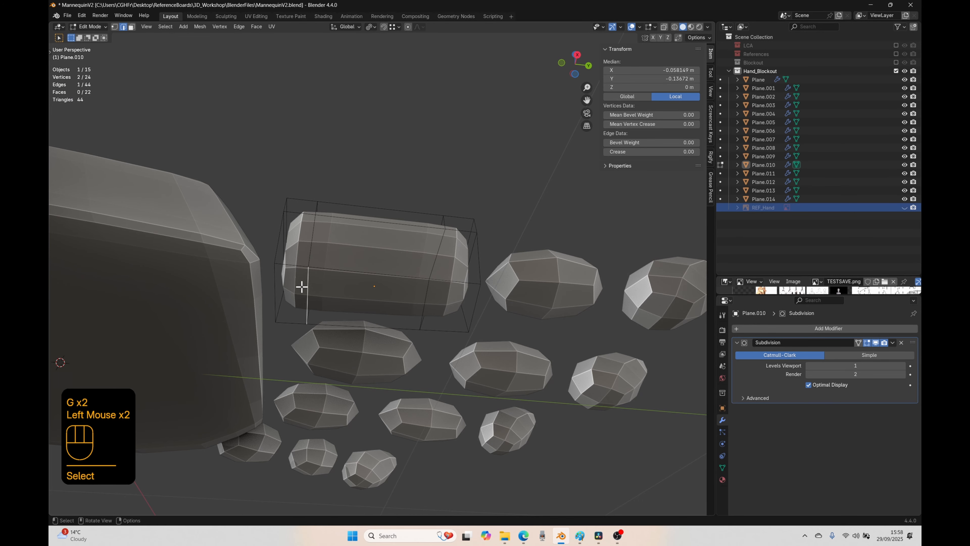
key(g)
key(g)
click(325, 342)
Step: Add a horizontal loop cut around the index finger's middle block in Edit Mode and slide it up toward the top face
middle_drag(329, 346, 409, 468)
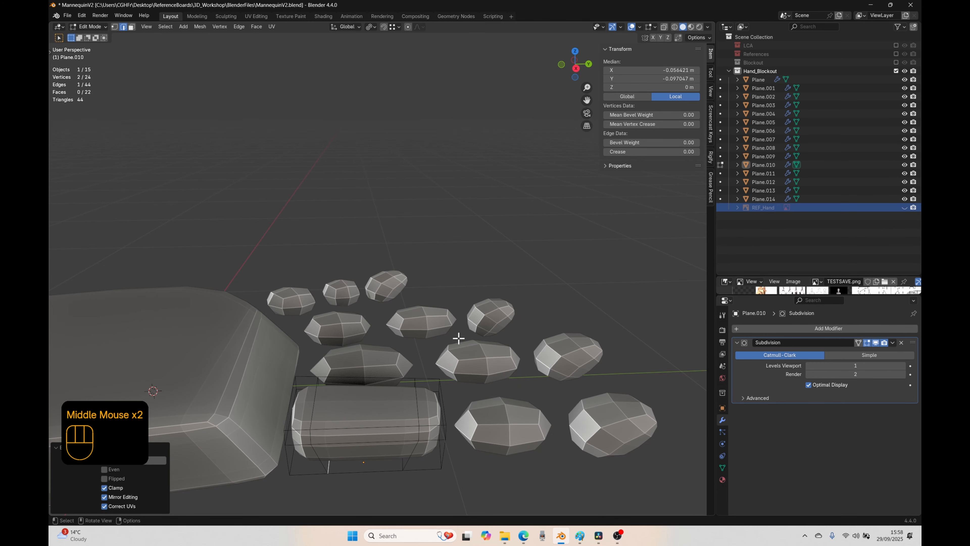
key(Tab)
click(496, 441)
shift+middle_drag(496, 444, 460, 340)
key(Tab)
key(ctrl+r)
click(460, 338)
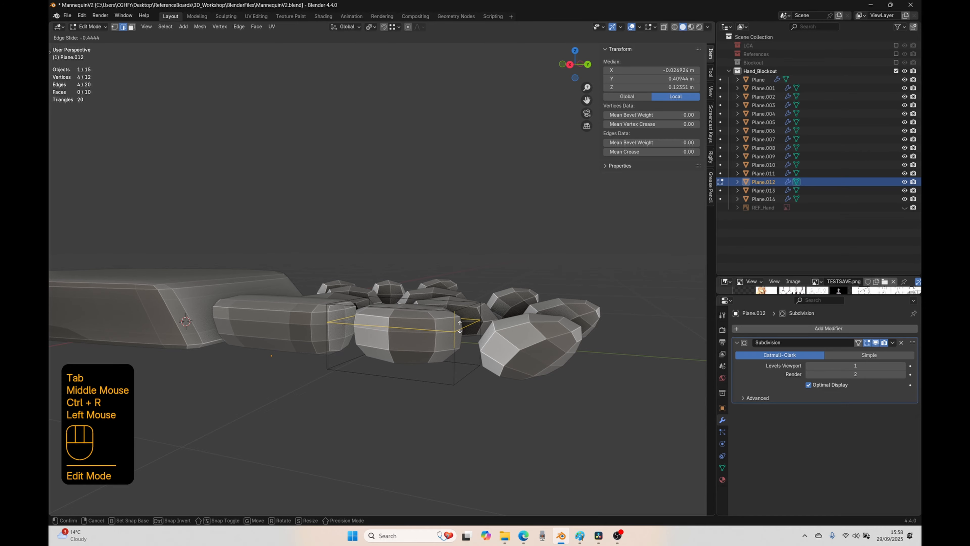
click(460, 328)
Step: Add two crosswise loop cuts to the index finger's middle block and slide one toward each end
middle_drag(427, 369, 435, 422)
key(ctrl+r)
click(457, 353)
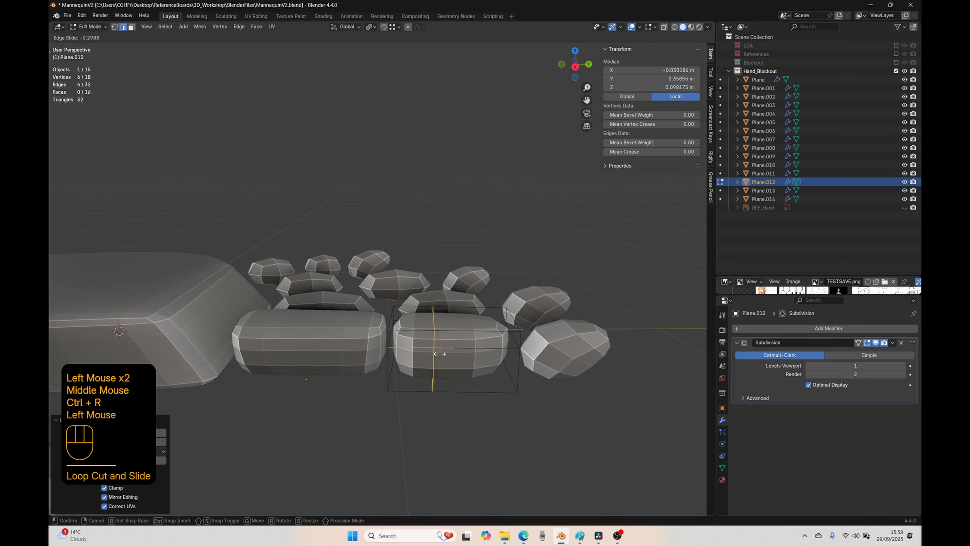
click(420, 353)
key(ctrl+r)
click(464, 347)
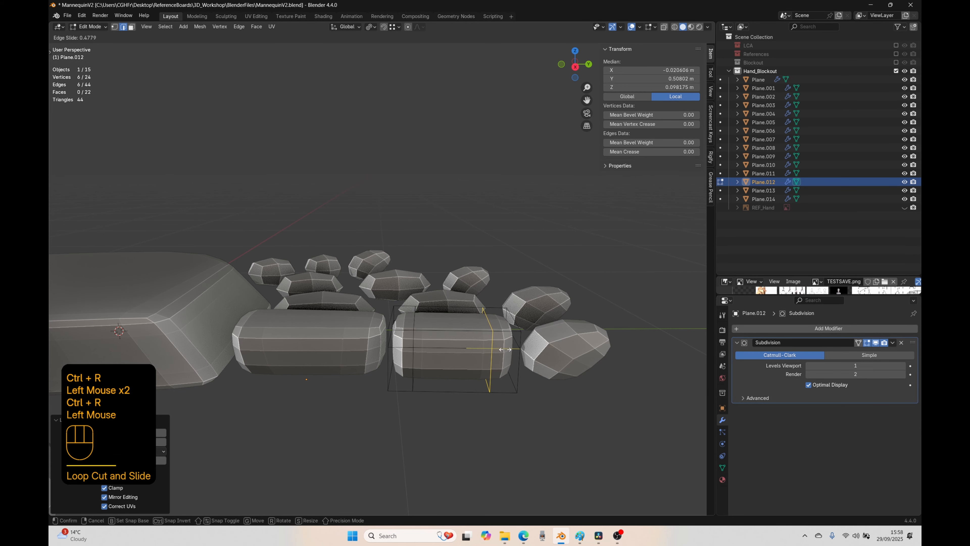
click(505, 349)
Step: Edge-slide the underside edges of the middle block's two crosswise loops inward toward the block's centre
middle_drag(488, 412, 502, 288)
click(492, 262)
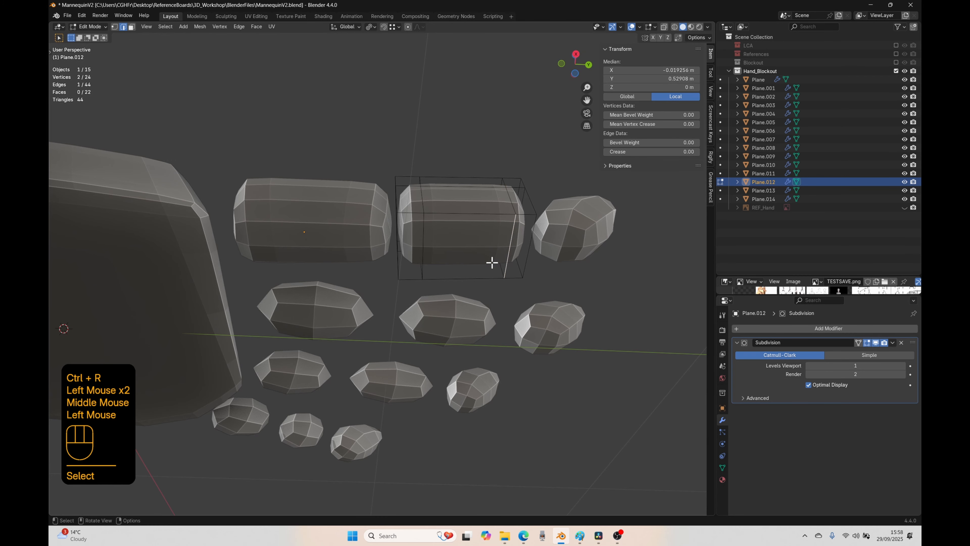
shift+click(427, 262)
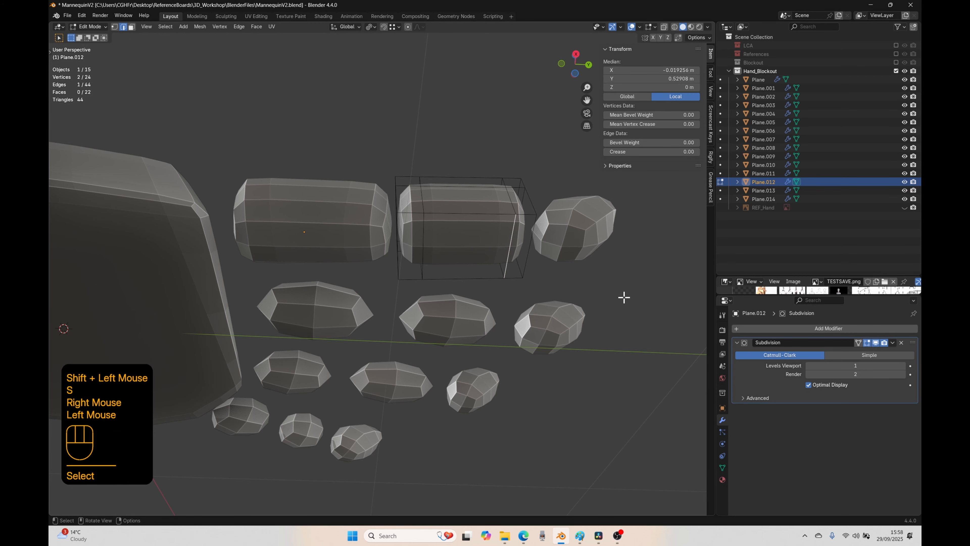
key(f)
key(g)
key(g)
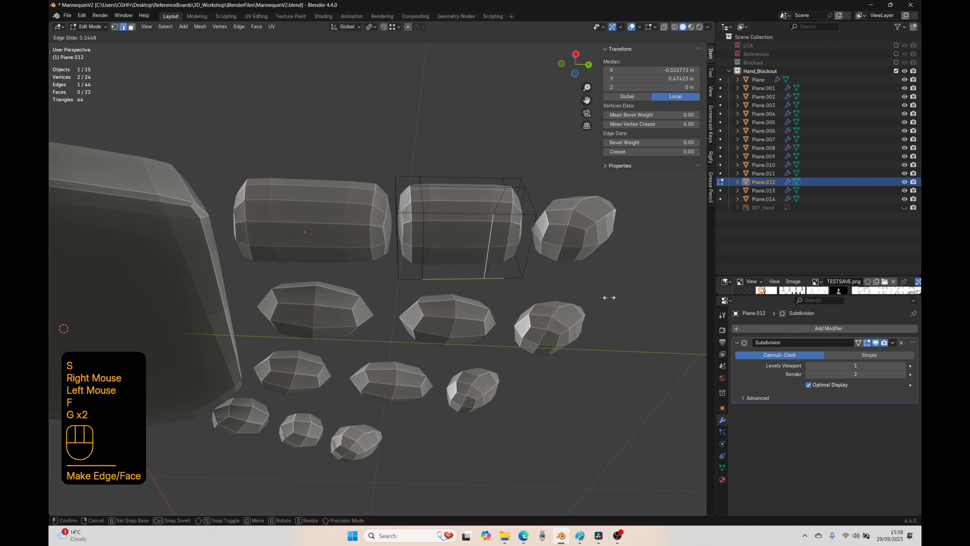
click(616, 298)
click(437, 260)
key(g)
key(g)
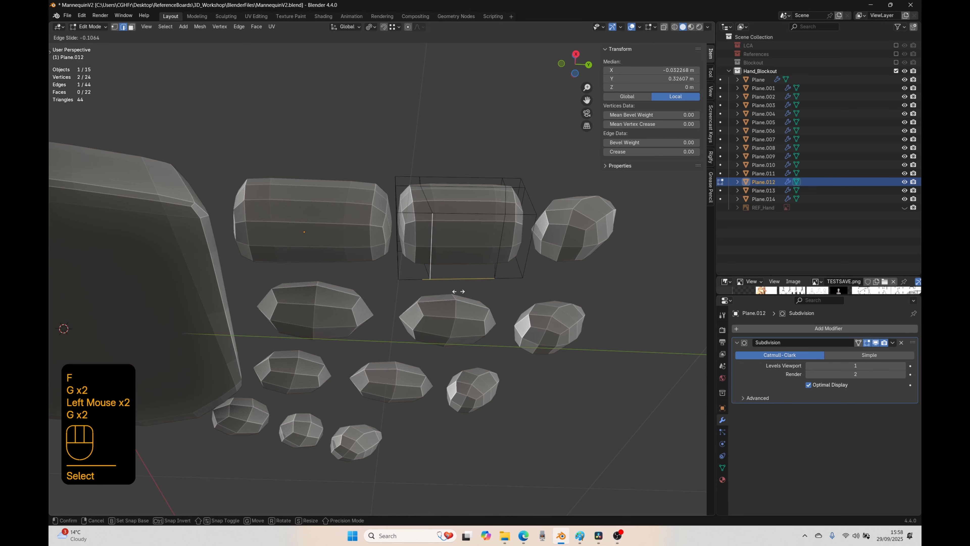
click(458, 295)
Step: Leave the middle block and open the index finger's tip block in Edit Mode
middle_drag(461, 299, 452, 416)
key(Tab)
click(463, 335)
shift+middle_drag(550, 436, 436, 346)
key(Tab)
key(ctrl+r)
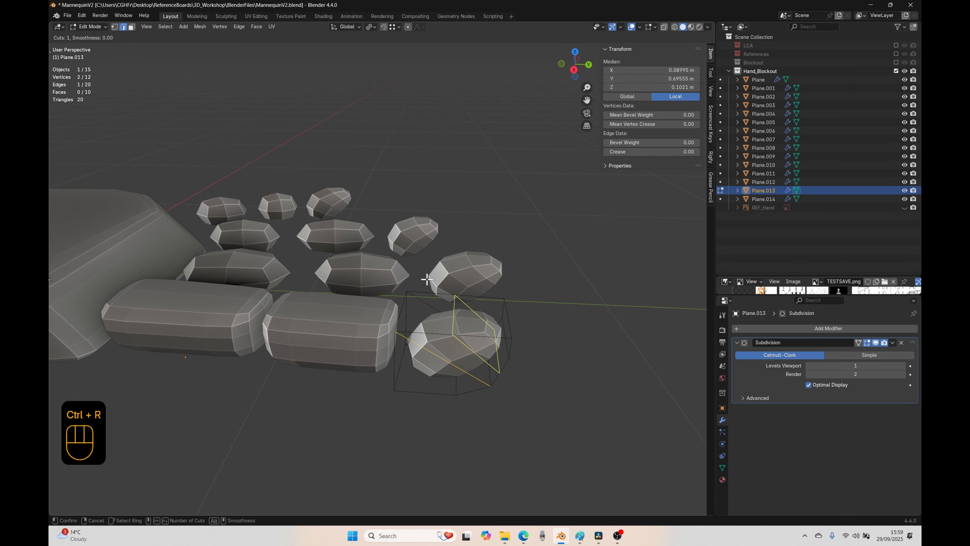
click(469, 340)
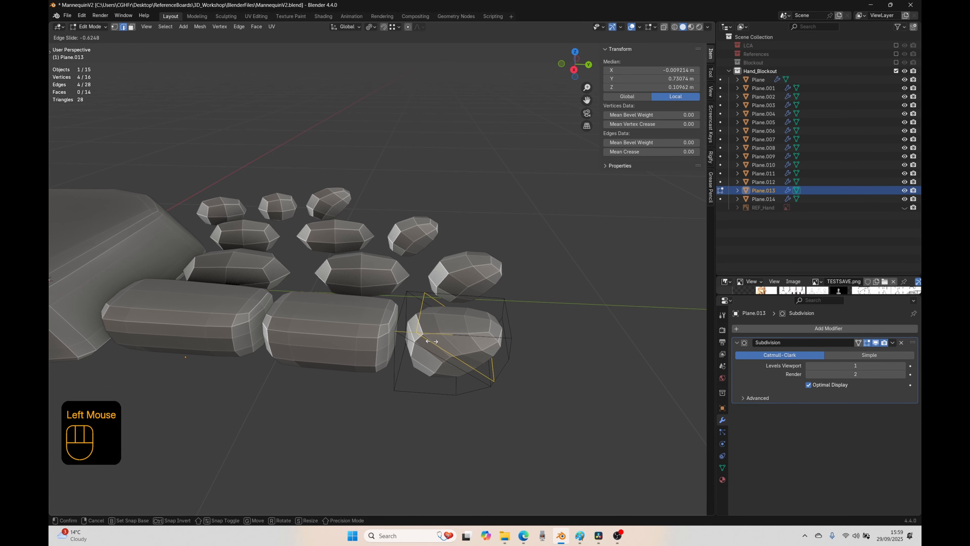
right_click(424, 341)
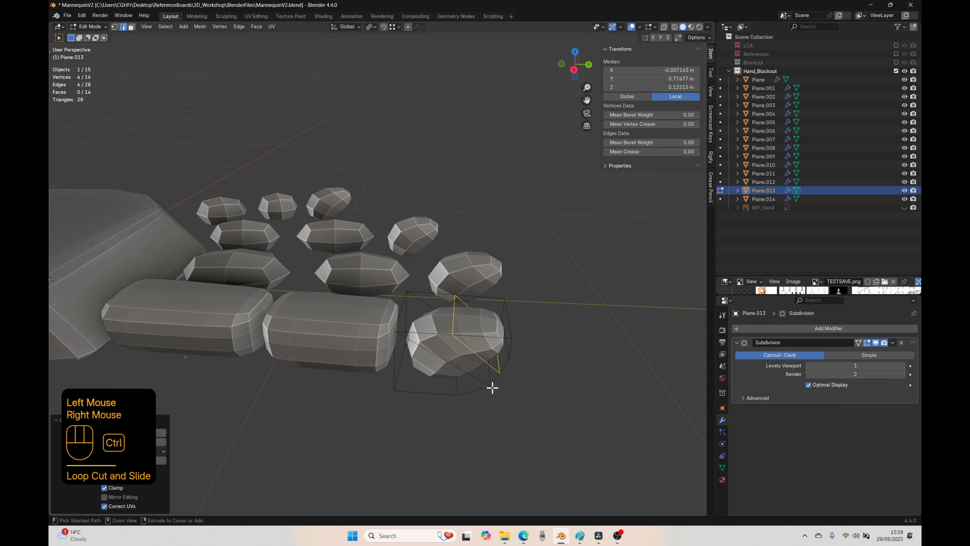
key(ctrl+z)
Step: Add two evenly spaced lengthwise loop cuts to the index finger's tip block without sliding them
middle_drag(485, 390, 444, 403)
key(ctrl+r)
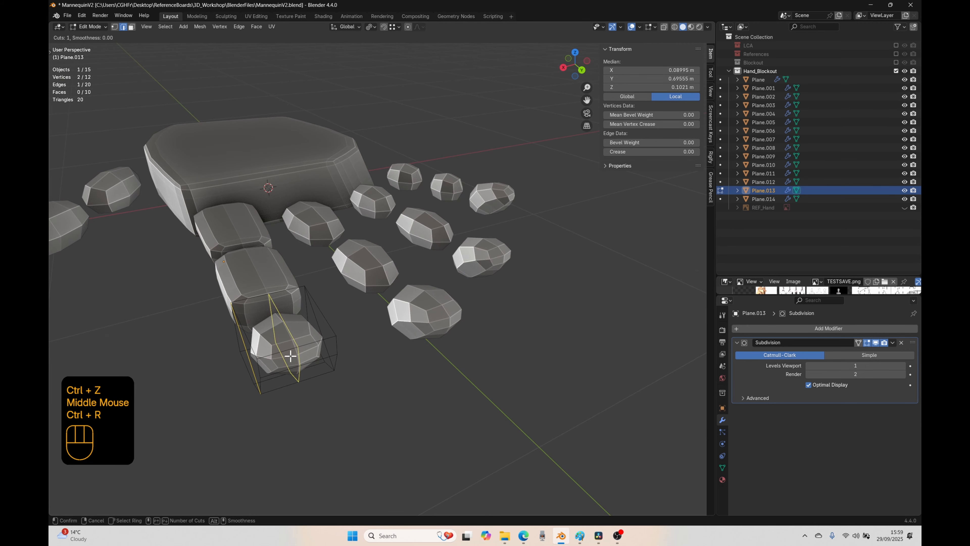
click(291, 356)
key(ctrl+r)
scroll(293, 354, up, 1)
click(295, 352)
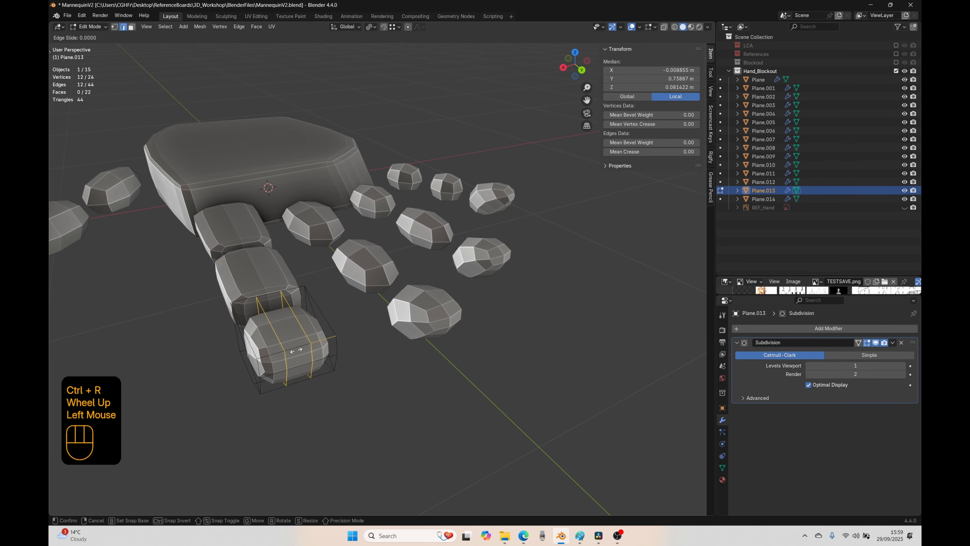
right_click(296, 350)
Step: Edge-slide the tip block's two lengthwise loops outward, one toward each side of the block
alt+click(277, 334)
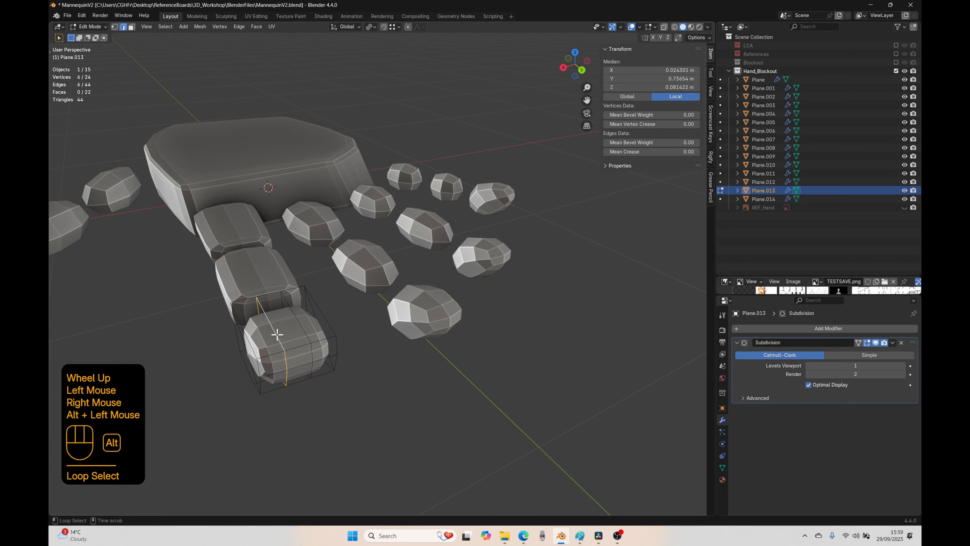
key(g)
key(g)
click(332, 384)
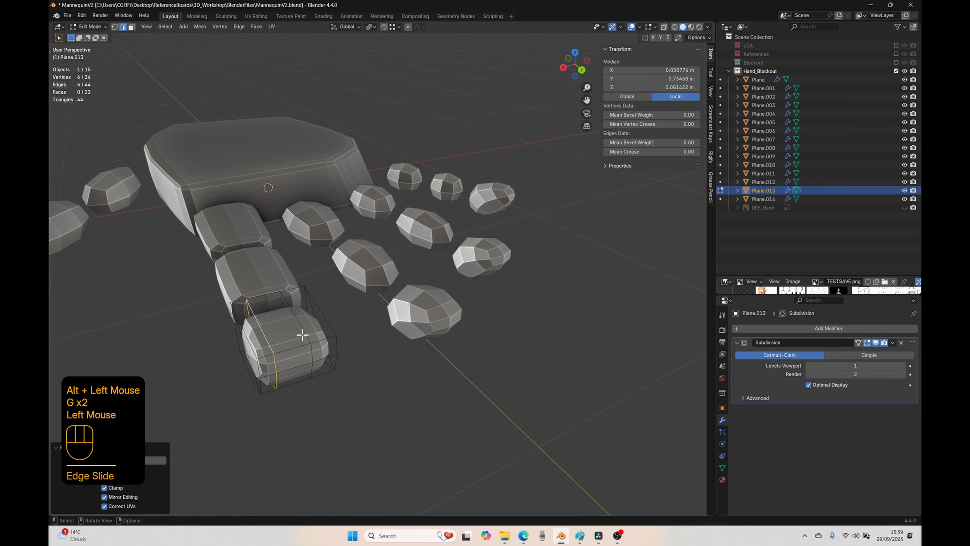
alt+click(303, 335)
key(g)
key(g)
click(345, 414)
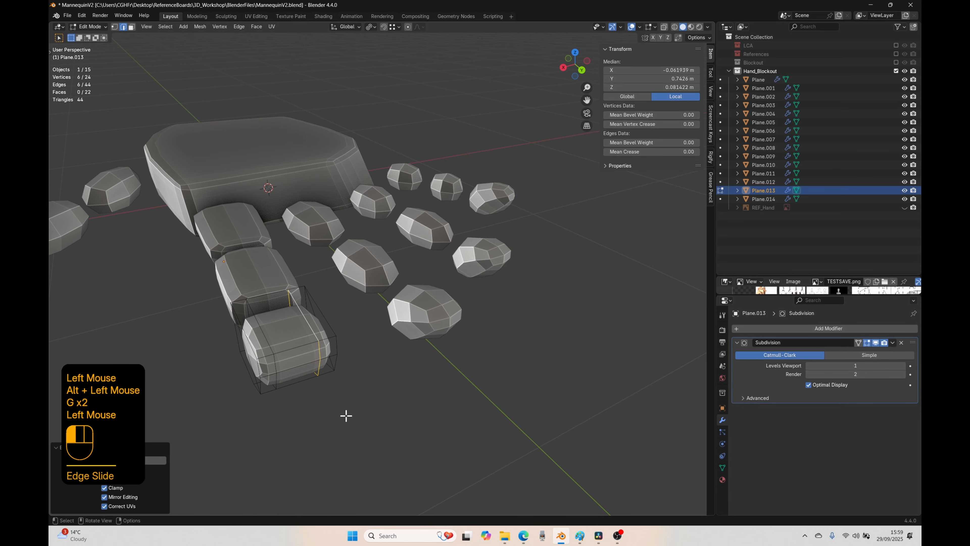
Step: Add a crosswise loop cut to the tip block, slide it toward the middle block's end, and return to Object Mode
middle_drag(346, 411, 454, 358)
key(ctrl+r)
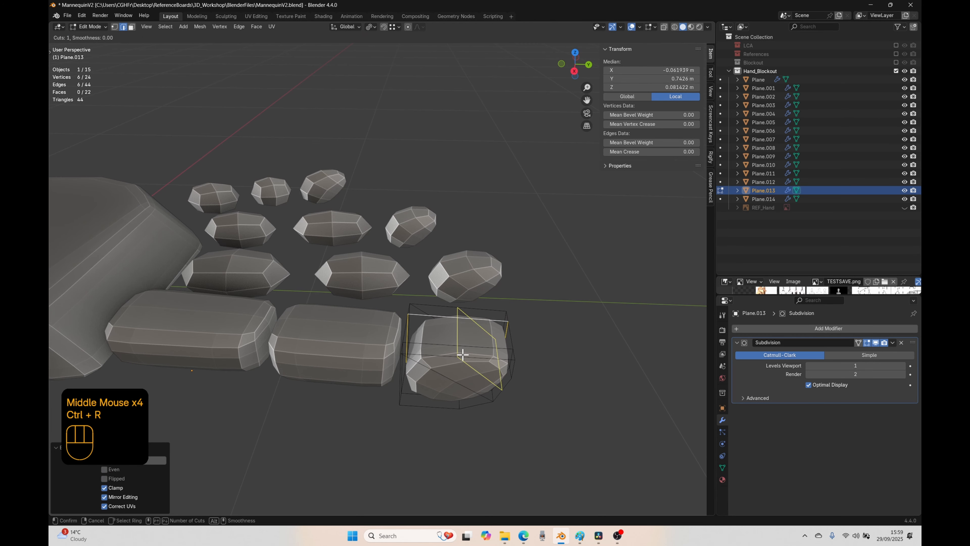
click(462, 354)
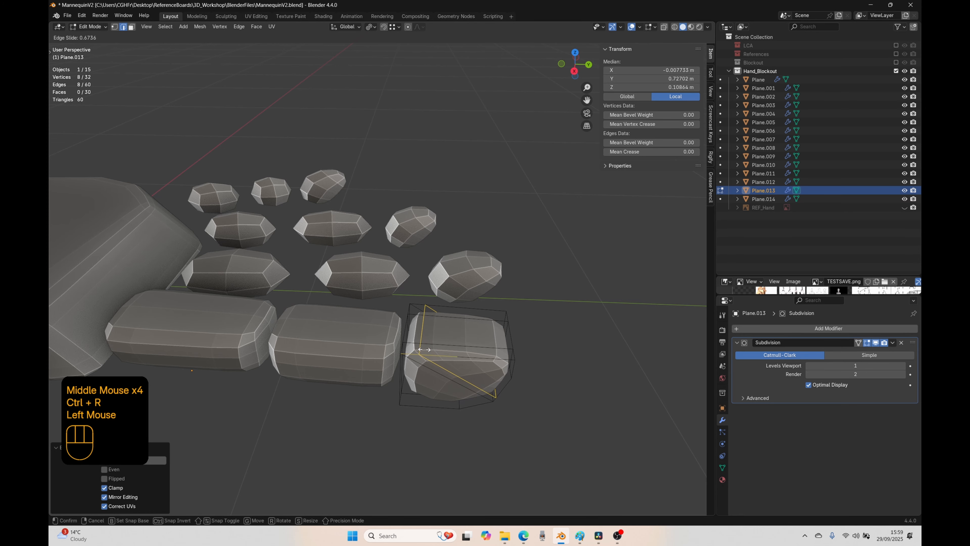
click(444, 368)
middle_drag(444, 368, 314, 347)
key(Tab)
Step: Select the three lower side faces on the tip block's thumb side and vertex-slide them slightly inward from the top view
middle_drag(254, 345, 479, 385)
middle_drag(587, 392, 488, 338)
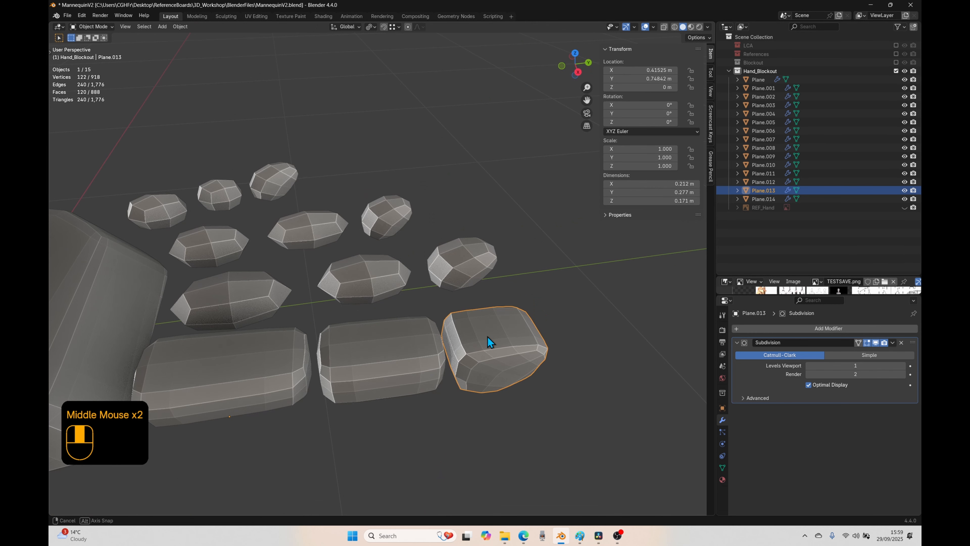
key(Tab)
key(3)
click(481, 385)
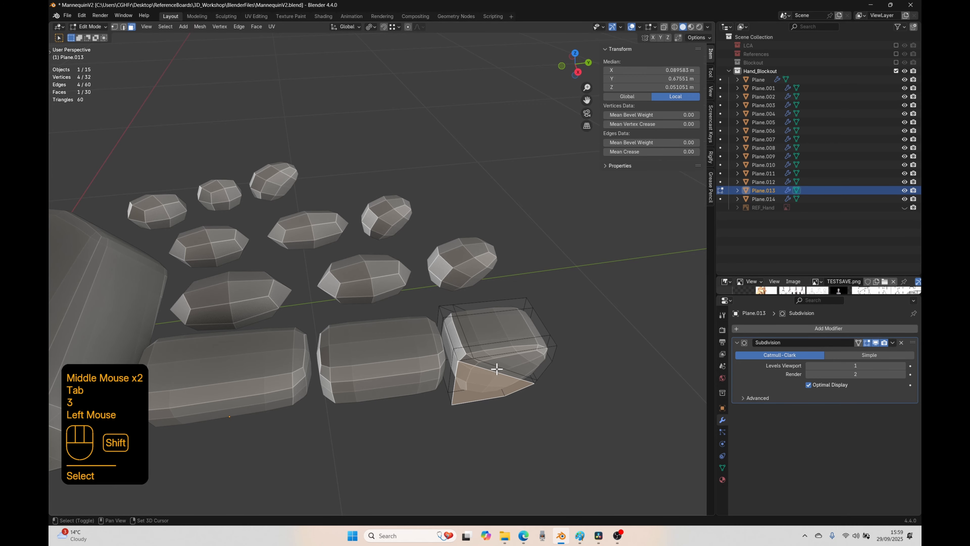
shift+click(497, 369)
shift+click(509, 365)
key(KP_7)
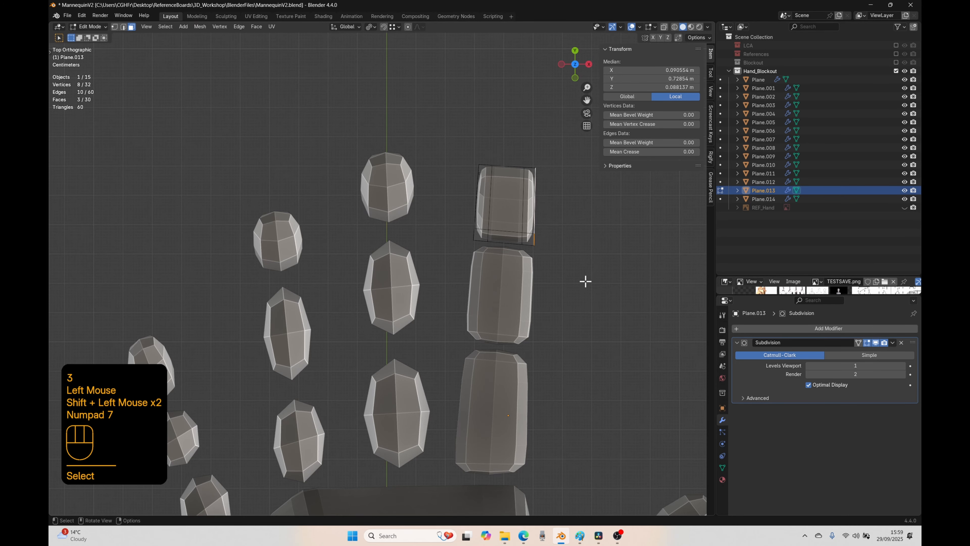
key(g)
key(g)
click(580, 282)
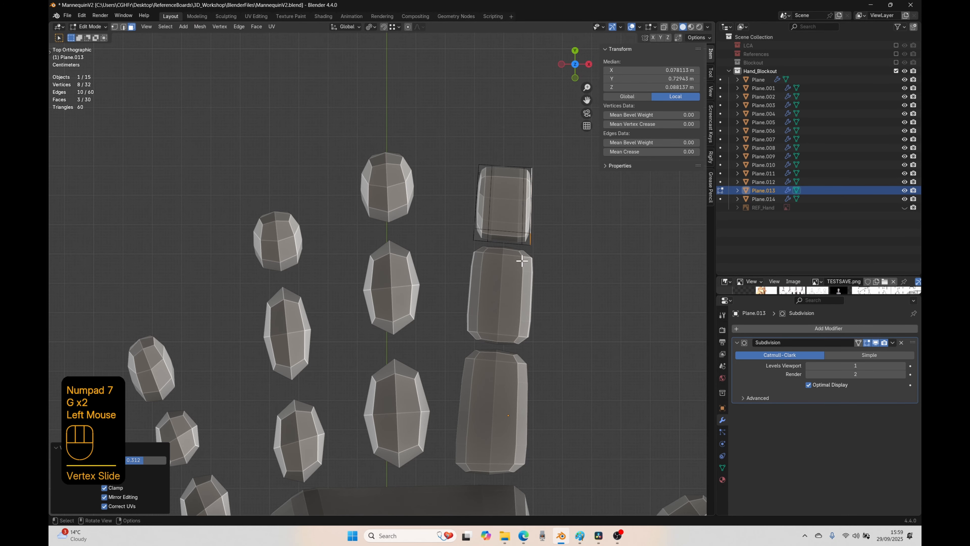
Step: Select the three matching side faces on the tip block's opposite side, vertex-slide them slightly inward from the top view, and return to Object Mode
middle_drag(581, 281, 506, 218)
click(420, 163)
scroll(422, 162, up, 1)
middle_drag(422, 162, 449, 120)
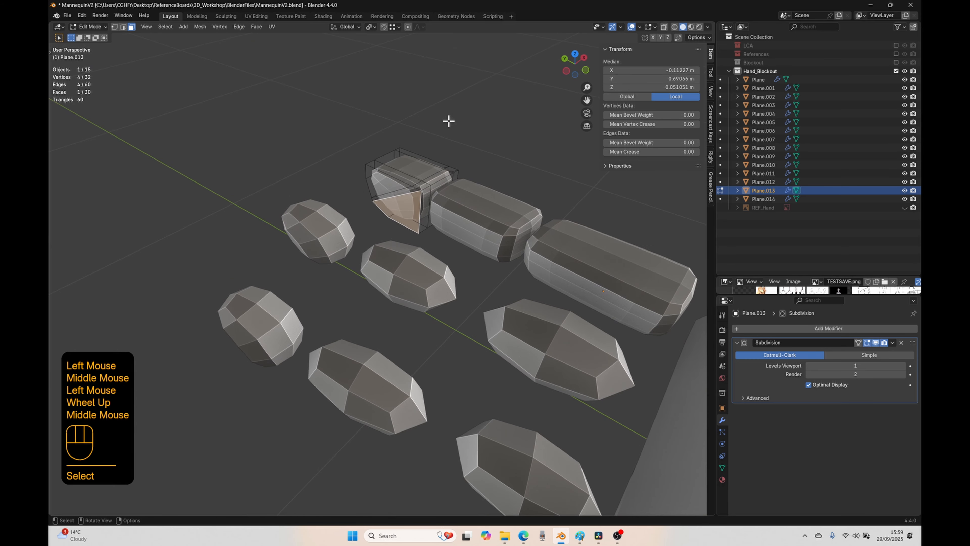
ctrl+click(408, 215)
click(408, 211)
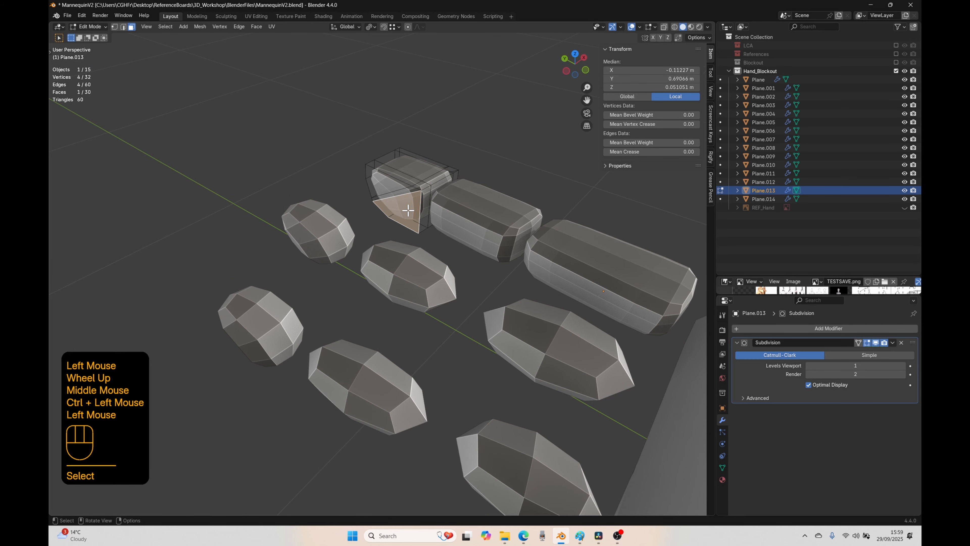
ctrl+click(381, 181)
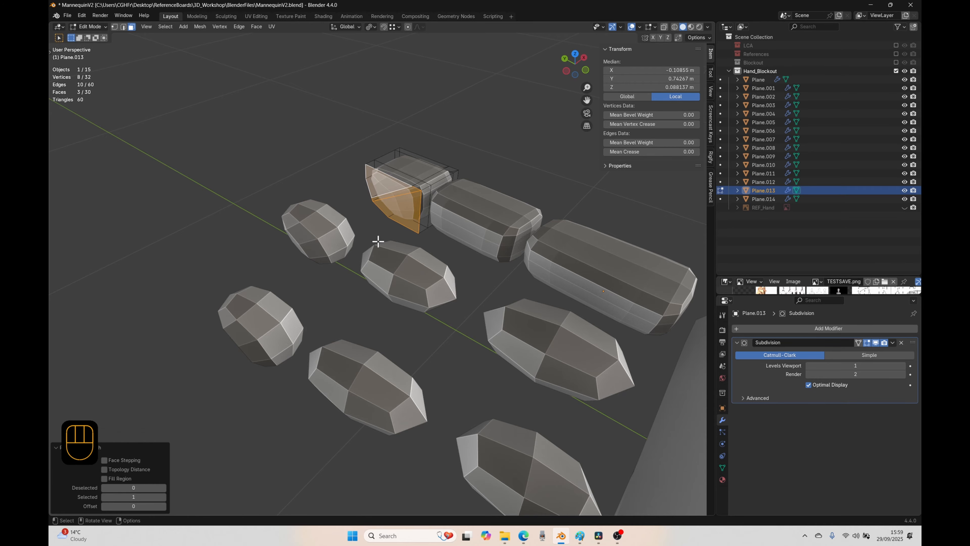
key(KP_7)
key(g)
key(g)
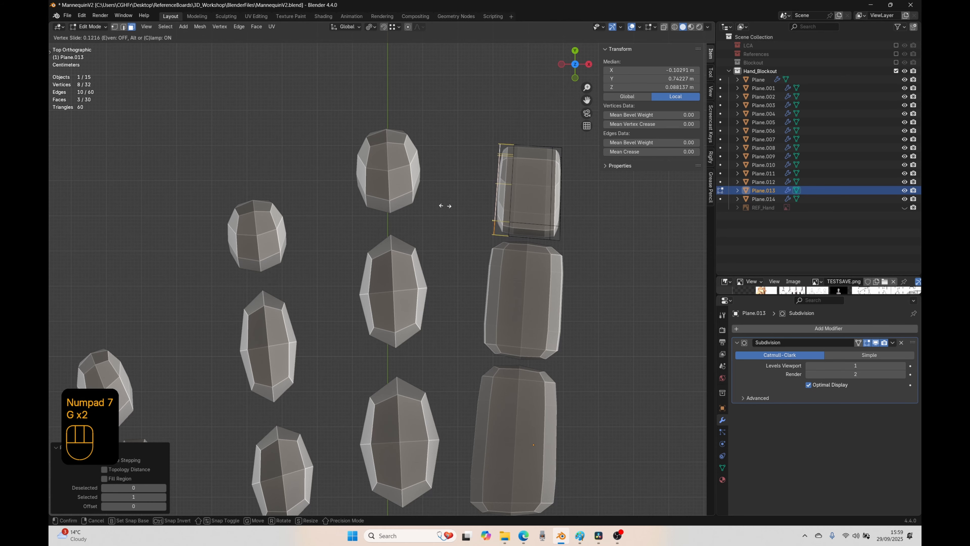
click(450, 208)
key(Tab)
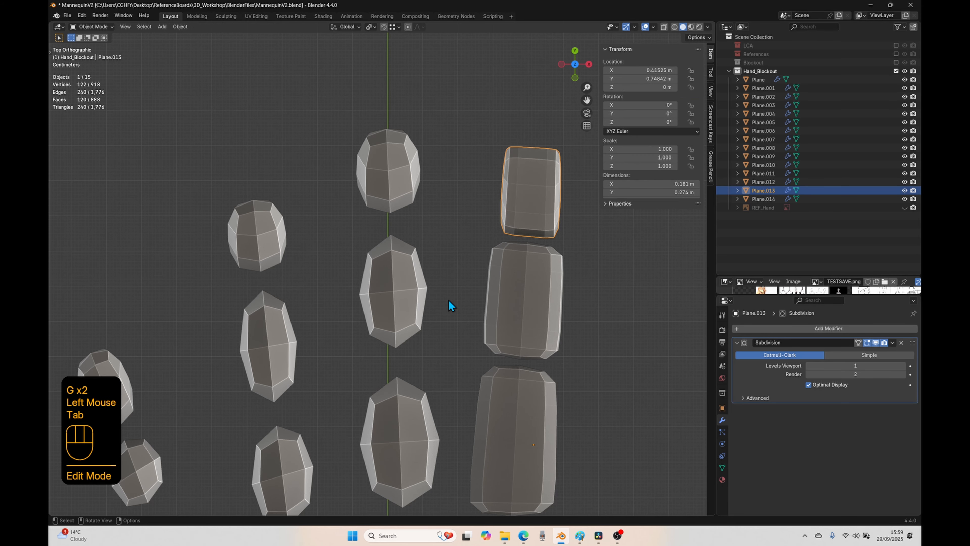
scroll(451, 298, down, 2)
middle_drag(452, 297, 470, 262)
middle_drag(341, 318, 352, 340)
scroll(325, 343, up, 1)
click(298, 302)
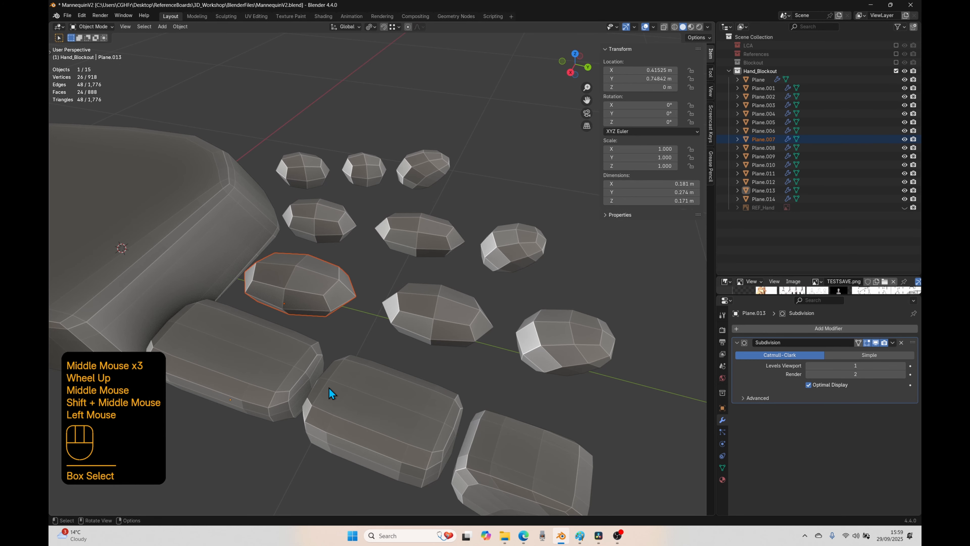
scroll(329, 387, down, 2)
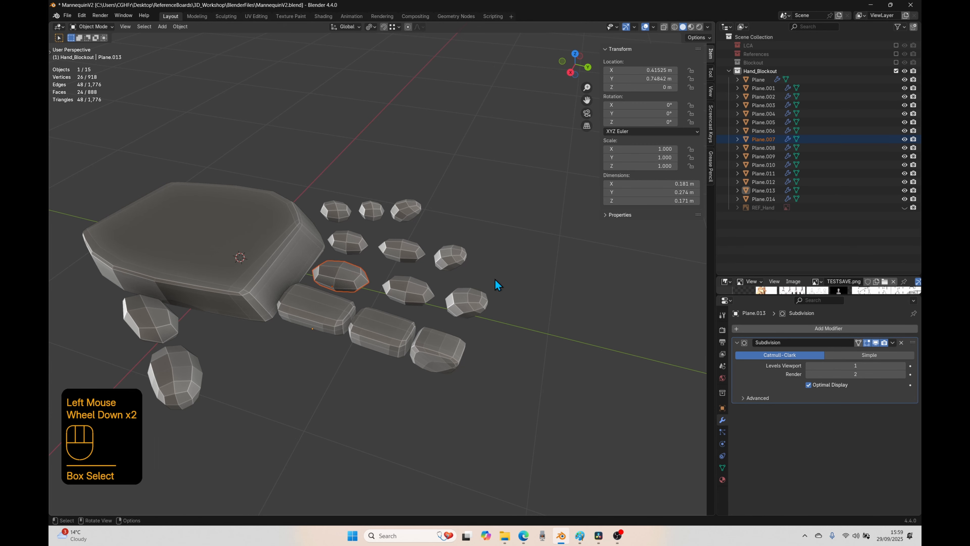
click(194, 370)
click(174, 330)
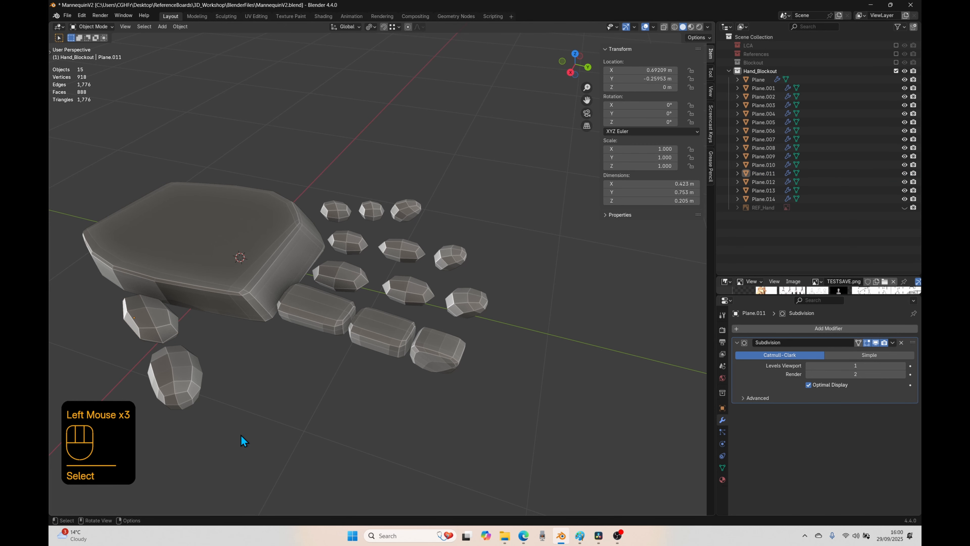
Step: Examine the finger blocks one by one, comparing the shaped index finger with the middle, ring and little finger blocks
click(336, 316)
click(386, 331)
click(430, 345)
click(349, 279)
click(417, 290)
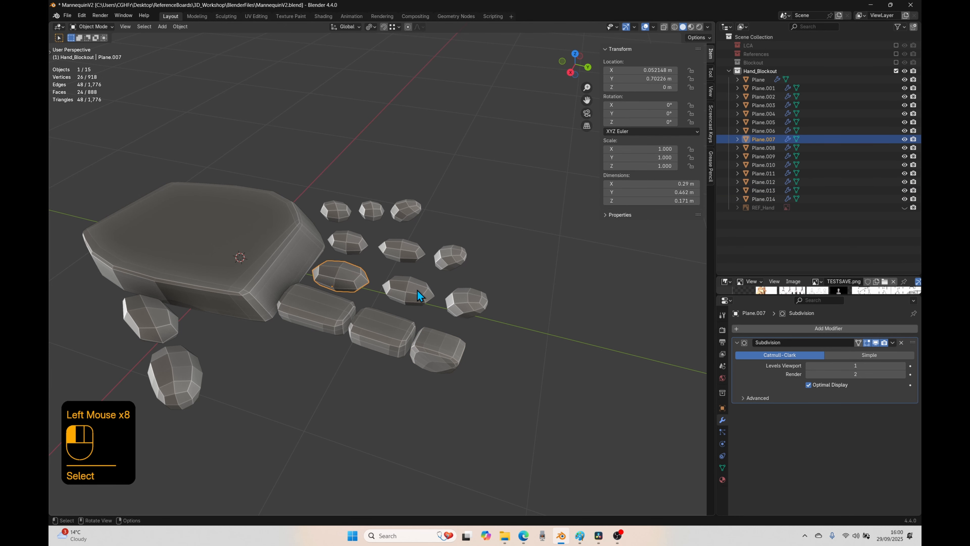
click(463, 300)
click(353, 244)
click(401, 251)
click(455, 258)
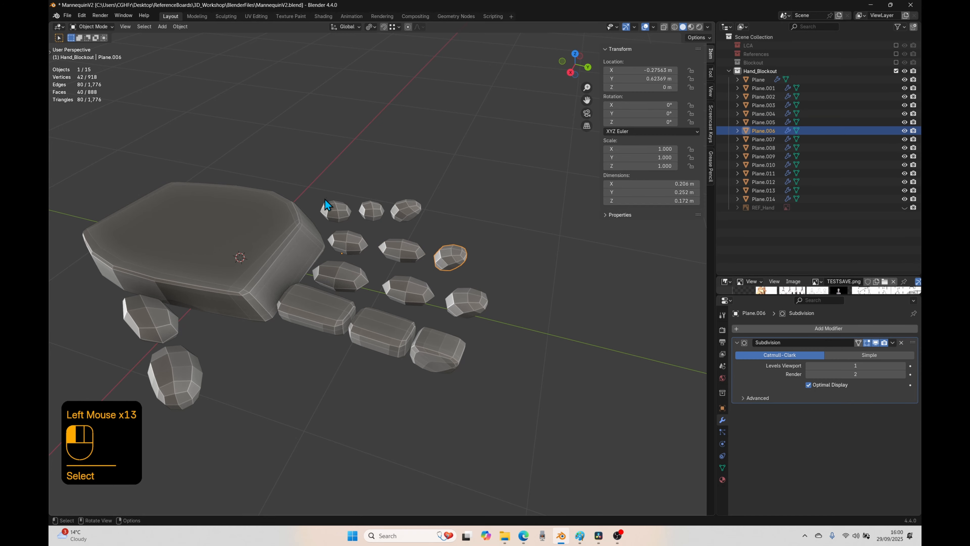
click(333, 208)
click(370, 210)
click(313, 307)
click(382, 333)
click(450, 358)
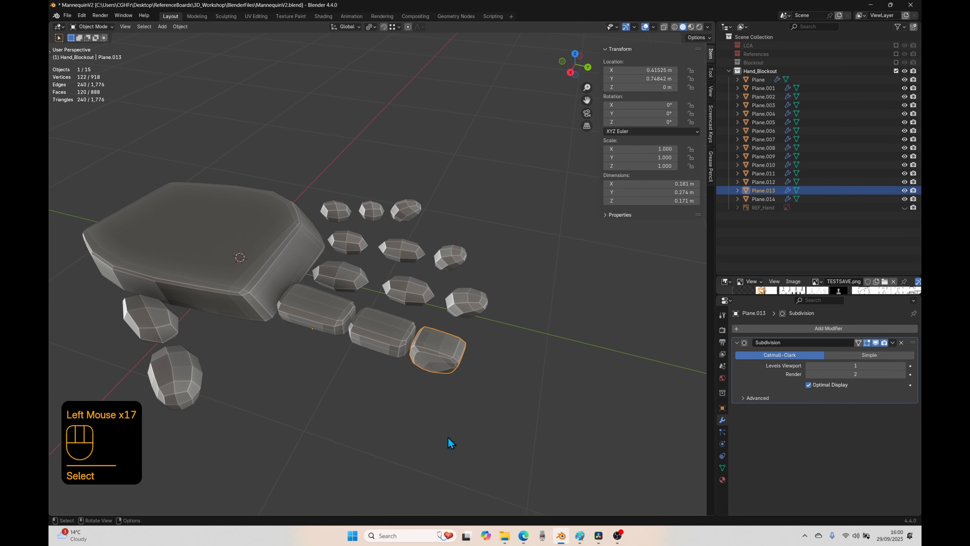
click(305, 322)
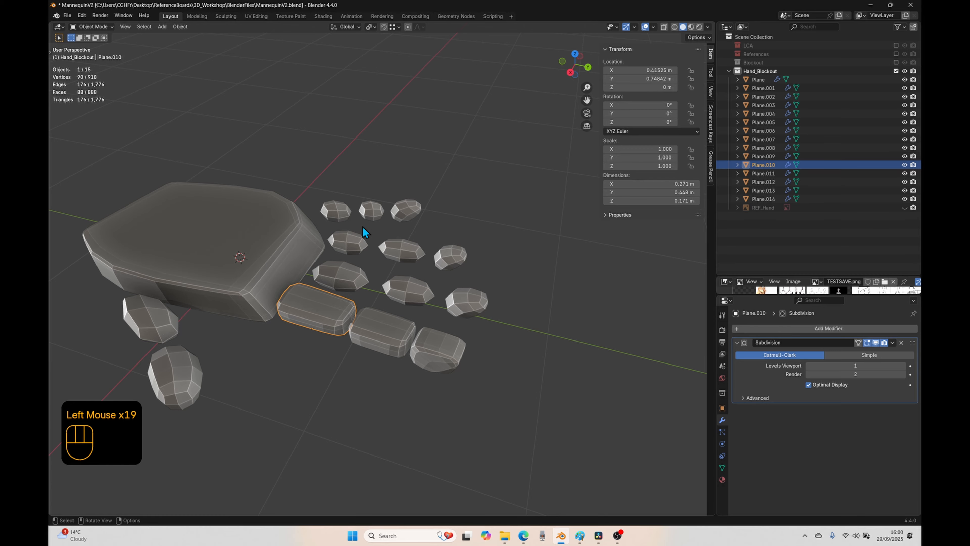
Step: Add crosswise loop cuts near both ends of the middle finger's base block
scroll(346, 338, up, 2)
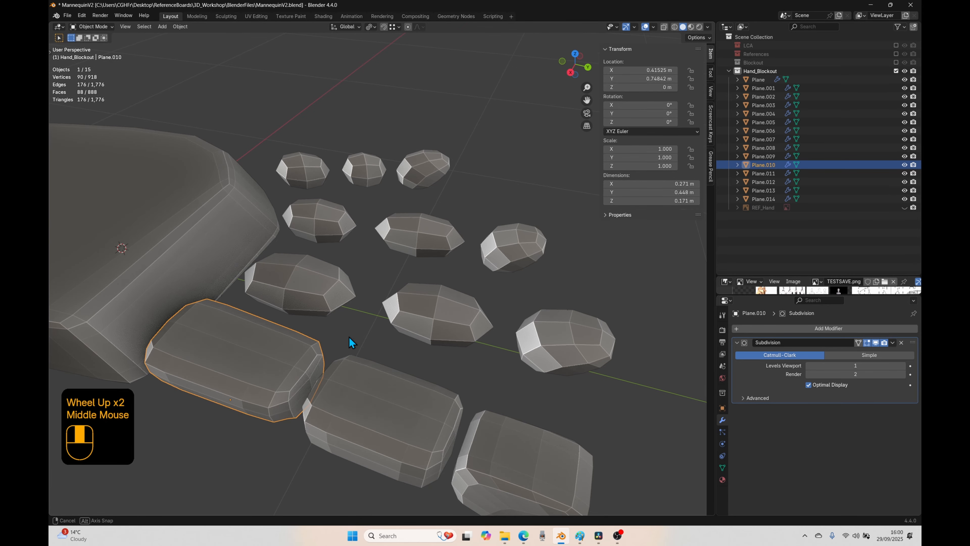
mouse_move(352, 342)
middle_down()
mouse_move(321, 389)
mouse_move(375, 392)
mouse_move(378, 353)
mouse_move(310, 287)
mouse_move(347, 329)
middle_up()
click(311, 287)
key(Tab)
key(ctrl+r)
double_click(267, 310)
key(ctrl+r)
double_click(258, 309)
Step: Add crosswise loop cuts near both ends of the middle finger's middle block
key(ctrl+r)
double_click(359, 326)
Step: Select the lower lengthwise edges of the middle finger's base block on the index-finger side and edge-slide them inward
middle_drag(466, 368, 435, 153)
click(419, 73)
ctrl+click(404, 247)
key(g)
key(g)
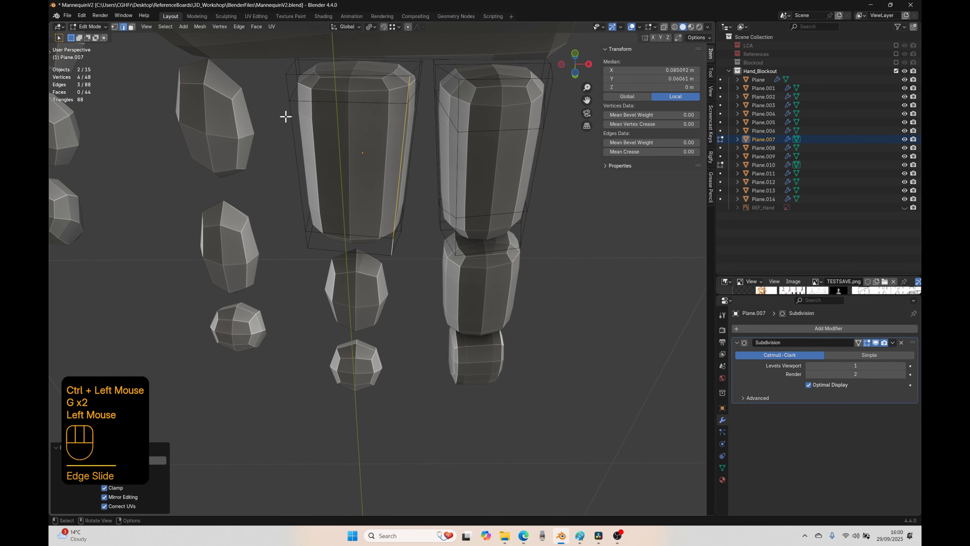
Step: Edge-slide the base block's lower lengthwise edges on the ring-finger side inward and return to Object Mode
click(288, 91)
ctrl+click(305, 241)
key(g)
key(g)
key(Tab)
click(366, 284)
key(Tab)
key(ctrl+r)
key(ctrl+r)
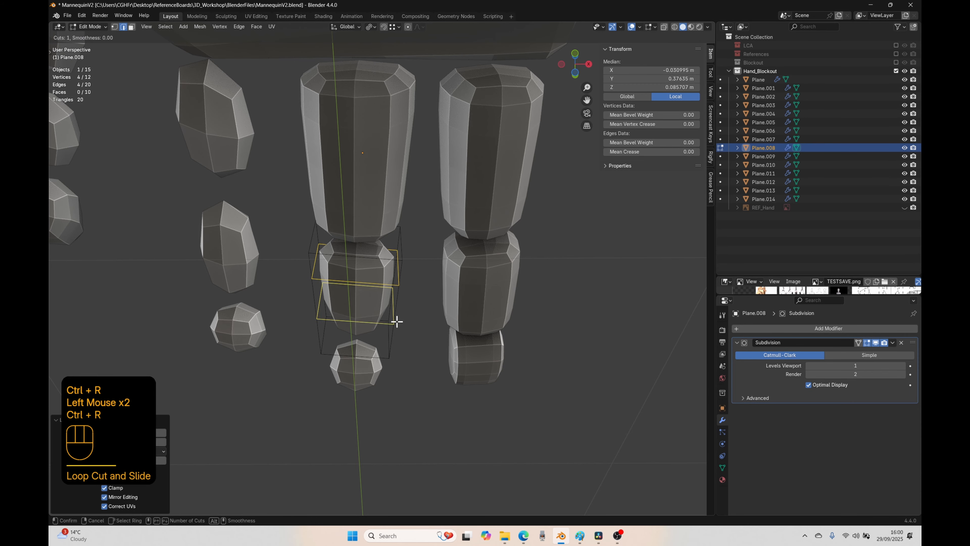
double_click(397, 322)
middle_drag(397, 322, 511, 334)
key(g)
key(g)
key(ctrl+r)
click(490, 303)
Step: Edge-slide the lower lengthwise edges of the middle finger's middle block inward on the index-finger side
ctrl+click(390, 291)
key(g)
key(g)
click(392, 351)
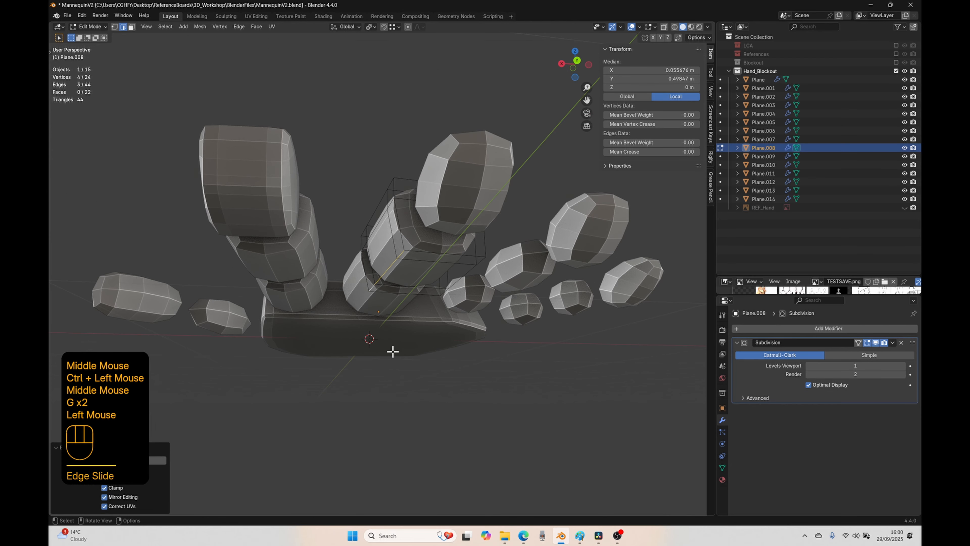
Step: Edge-slide the middle block's lower lengthwise edges on the ring-finger side slightly inward and return to Object Mode
click(474, 267)
ctrl+click(453, 288)
middle_drag(473, 268, 520, 313)
key(g)
key(g)
click(445, 422)
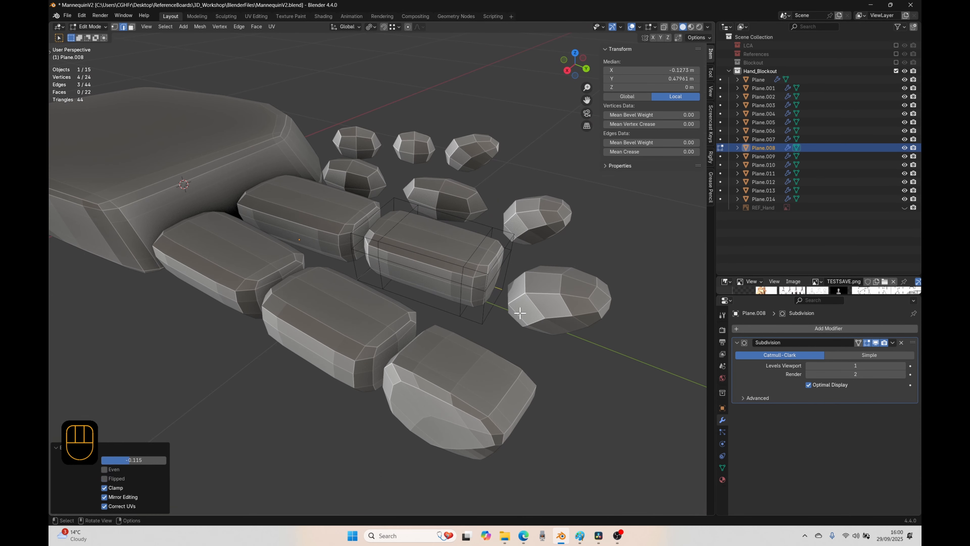
click(493, 307)
key(g)
key(g)
Step: Select the three lower side faces of the middle finger's tip block on the index-finger side and vertex-slide them inward
key(g)
key(g)
key(Tab)
Step: Add two lengthwise loop cuts and one crosswise loop cut to the middle finger's tip block, sliding them toward its sides and inner end
click(452, 267)
key(Tab)
key(ctrl+r)
click(438, 311)
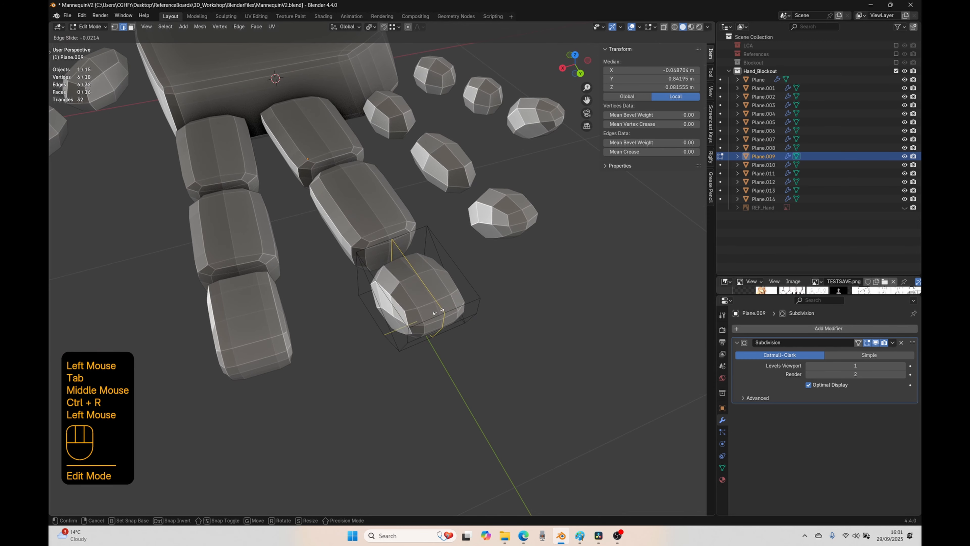
click(439, 311)
key(ctrl+r)
middle_drag(431, 324, 475, 340)
key(ctrl+r)
key(3)
ctrl+click(364, 317)
Step: Vertex-slide the matching side faces on the tip block's ring-finger side inward and return to Object Mode
key(g)
key(g)
middle_drag(372, 383, 396, 272)
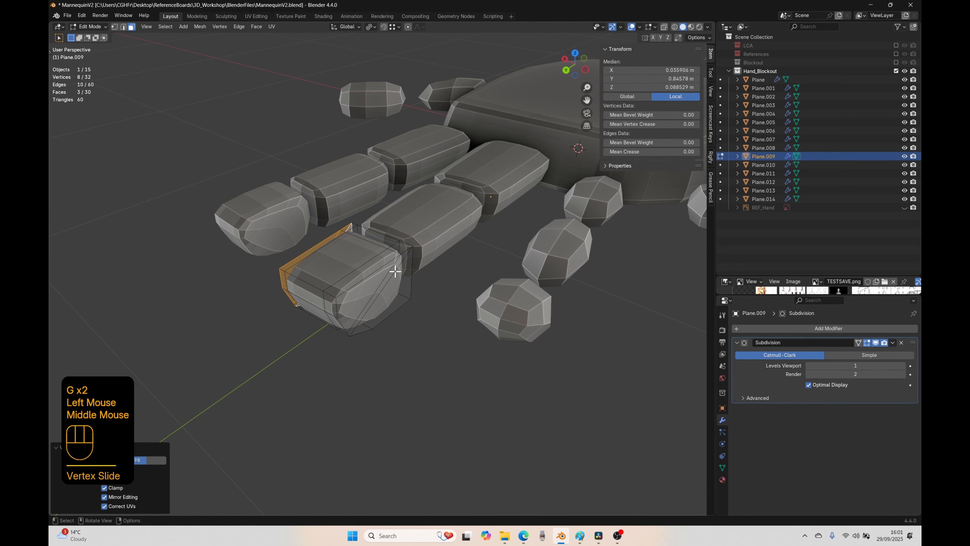
click(395, 271)
ctrl+click(347, 325)
key(g)
key(g)
click(429, 355)
key(Tab)
Step: From the top view, add crosswise loop cuts near both ends of the ring finger's base block
middle_drag(429, 355, 363, 399)
click(377, 169)
middle_drag(370, 272, 418, 301)
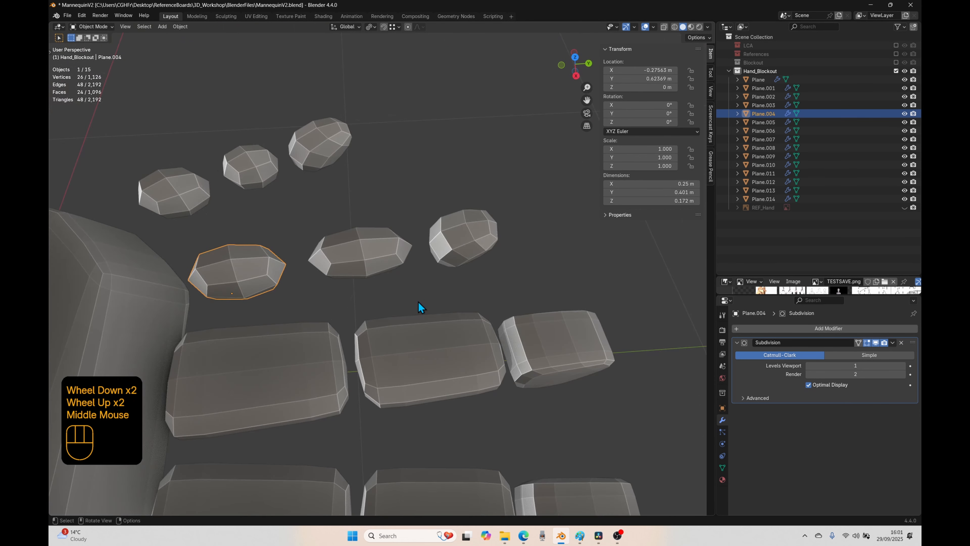
key(KP_7)
key(Tab)
key(ctrl+r)
key(Tab)
Step: Edit all six ring and little finger blocks together and add crosswise loop cuts near both ends of the ring finger's middle block
shift+click(182, 369)
key(Tab)
key(ctrl+r)
click(362, 238)
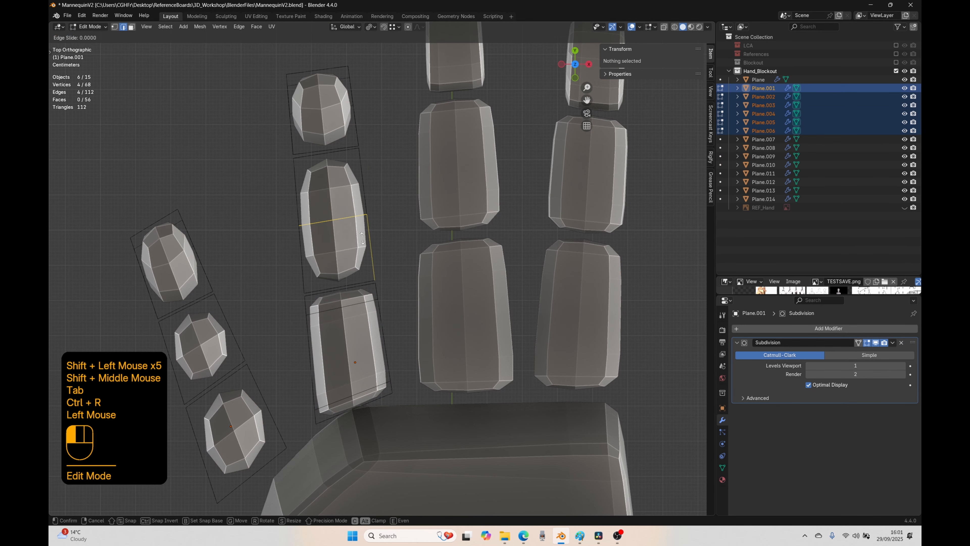
click(368, 284)
key(ctrl+r)
click(360, 214)
click(354, 176)
Step: Add a crosswise loop cut to the tip blocks of the ring and little fingers
key(ctrl+r)
click(348, 117)
Step: Add crosswise loop cuts near both ends of the little finger's middle and base blocks
key(ctrl+r)
click(155, 275)
click(231, 324)
click(227, 315)
key(ctrl+r)
click(233, 335)
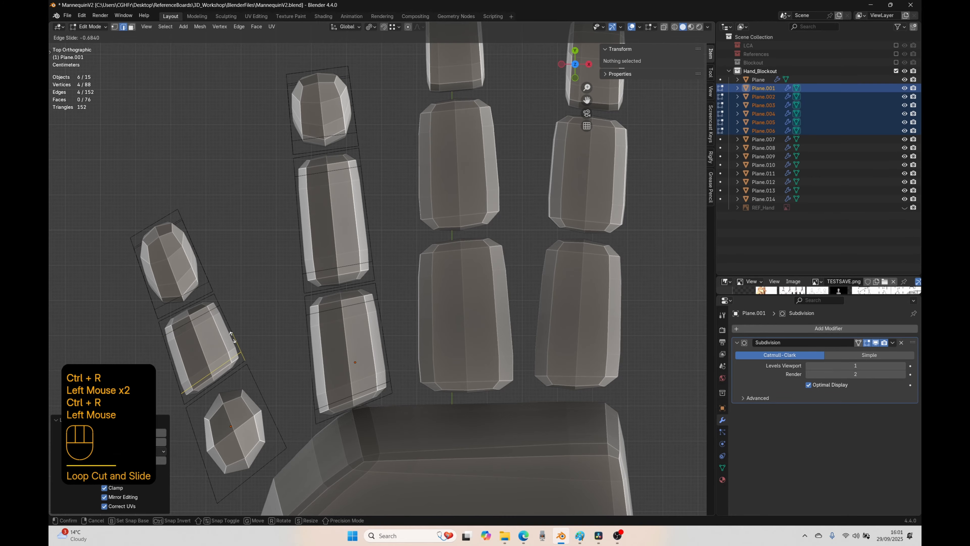
Step: Add two lengthwise loop cuts to each of the ring and little fingers' tip blocks, one toward each side
key(ctrl+r)
middle_drag(276, 422, 459, 338)
key(ctrl+r)
click(434, 339)
double_click(314, 289)
middle_drag(314, 290, 374, 368)
key(ctrl+r)
click(364, 331)
key(ctrl+r)
double_click(358, 354)
Step: Select the ring finger's lower lengthwise edges on the side facing the middle finger and edge-slide them inward
click(390, 373)
ctrl+click(362, 333)
shift+click(359, 330)
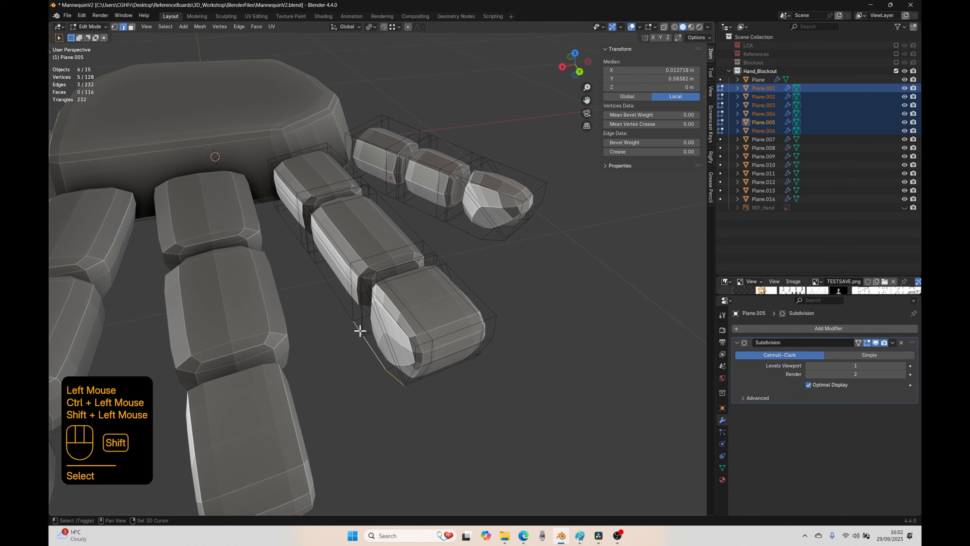
ctrl+click(314, 262)
middle_drag(311, 257, 284, 282)
key(g)
key(g)
right_click(355, 438)
middle_drag(355, 437, 367, 421)
ctrl+click(294, 259)
key(g)
key(g)
click(400, 407)
Step: Edge-slide the lower lengthwise edges of the ring finger's base and middle blocks inward on the little-finger side
click(401, 306)
key(KP_Decimal)
scroll(418, 357, down, 1)
ctrl+click(322, 321)
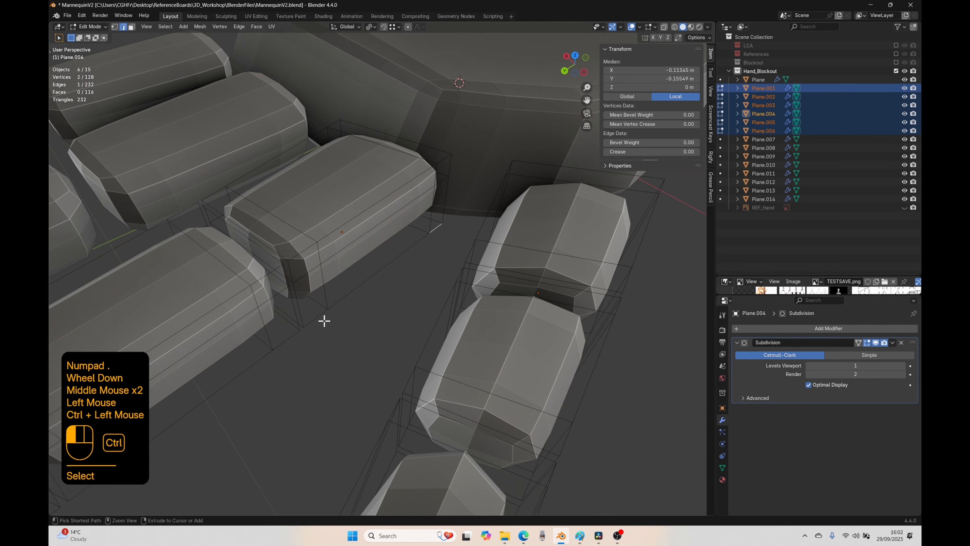
key(g)
key(g)
click(321, 329)
ctrl+click(223, 434)
key(g)
key(g)
click(216, 491)
Step: Select the lower side faces of the ring finger's tip block on the middle-finger side and vertex-slide them slightly inward
shift+middle_drag(217, 491, 333, 381)
click(304, 181)
key(3)
click(474, 288)
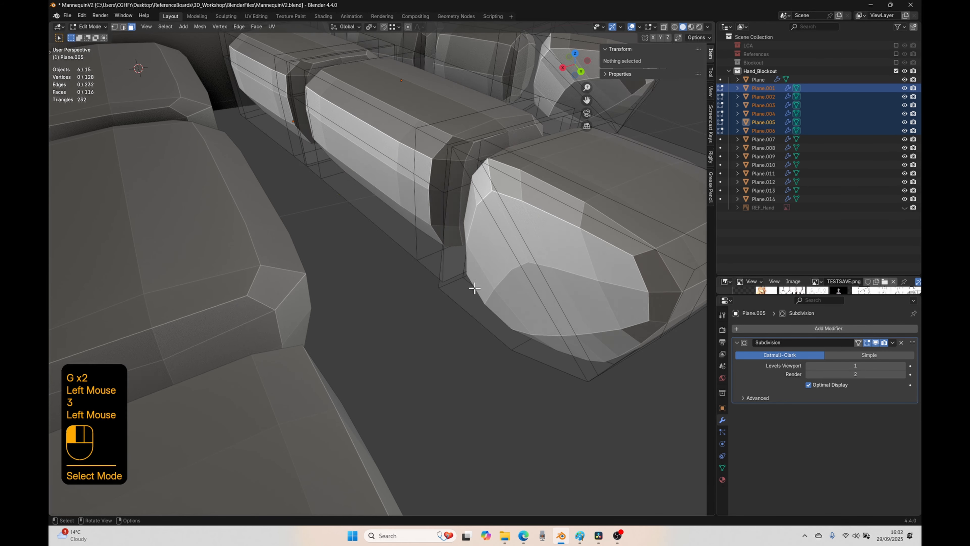
ctrl+click(561, 346)
scroll(550, 342, down, 1)
middle_drag(534, 332, 492, 359)
key(g)
key(g)
click(489, 366)
Step: Select the lower edges of the ring finger's tip block on the little-finger side and move them inward along X
key(2)
ctrl+click(282, 392)
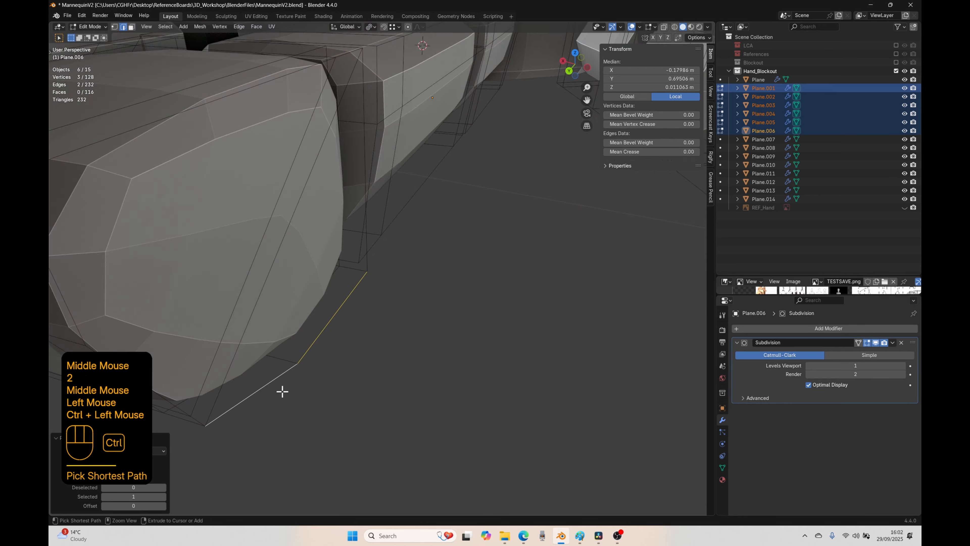
key(g)
key(g)
right_click(381, 375)
key(g)
key(x)
click(390, 366)
Step: Add a horizontal loop cut around each of the little finger's three blocks
key(Tab)
key(Tab)
click(458, 291)
key(ctrl+r)
click(303, 303)
shift+middle_drag(429, 331, 407, 316)
key(ctrl+r)
key(ctrl+r)
click(344, 275)
key(ctrl+r)
Step: Edge-slide the lower lengthwise edges of the little finger's base and middle blocks inward on the ring-finger side
click(196, 304)
ctrl+click(287, 328)
key(g)
key(g)
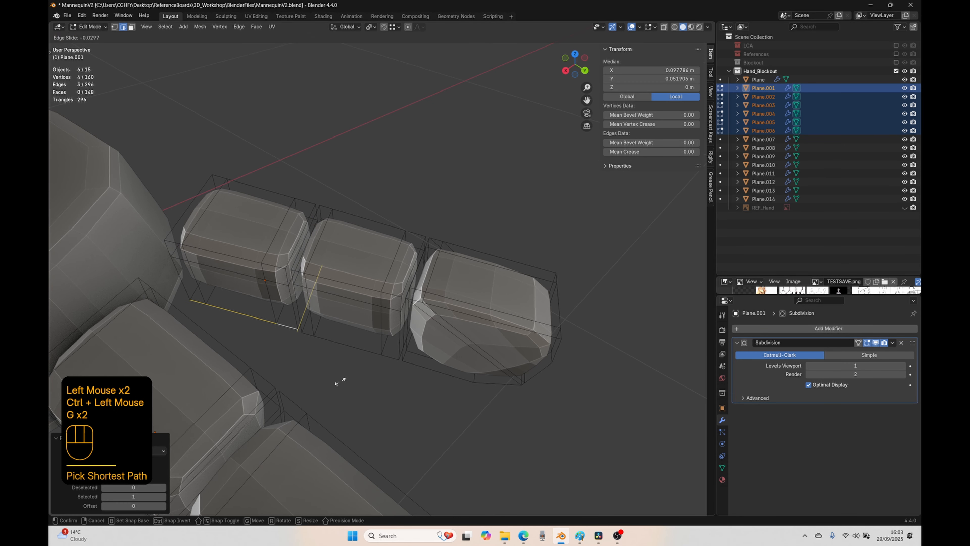
ctrl+click(391, 357)
key(g)
key(g)
Step: Vertex-slide the lower side faces of the little finger's tip block inward on both sides
key(3)
middle_drag(531, 363, 445, 359)
key(g)
key(g)
click(435, 449)
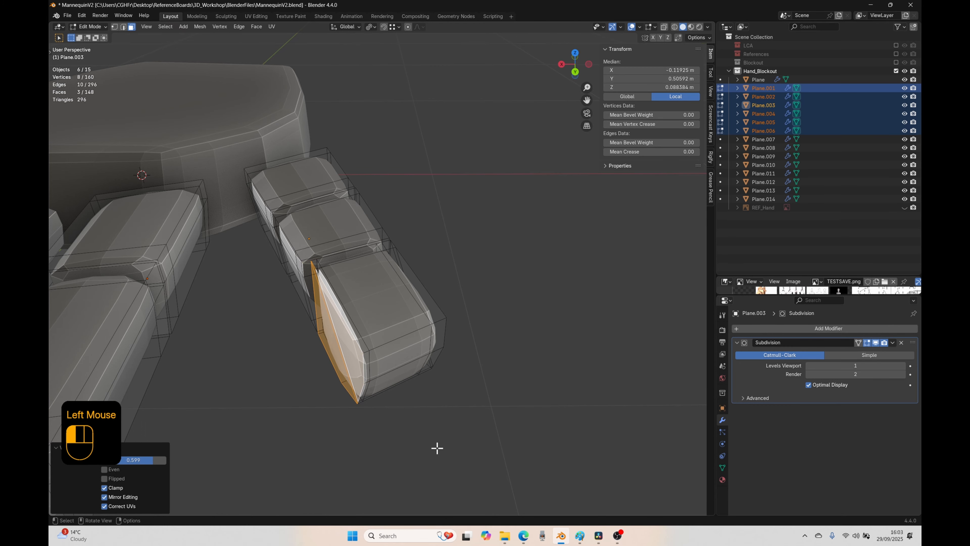
middle_drag(435, 449, 366, 424)
key(g)
key(g)
click(395, 415)
Step: Edge-slide the lower outer edges of the little finger's middle and base blocks inward and return to object mode
key(2)
ctrl+click(407, 245)
key(g)
key(g)
click(423, 236)
key(g)
key(g)
click(489, 269)
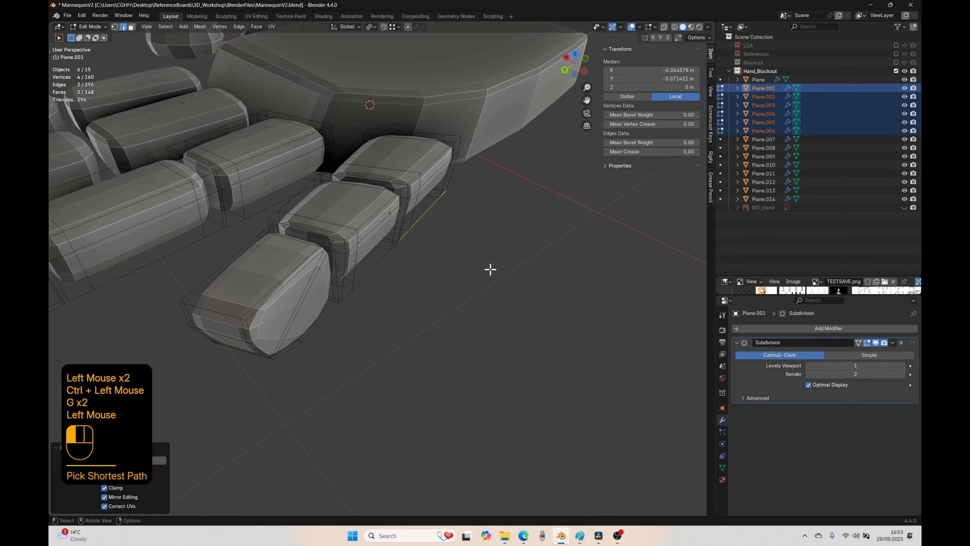
scroll(436, 311, down, 3)
middle_drag(490, 269, 267, 336)
key(Tab)
Step: Examine the shaped finger blocks and the two thumb blocks from several sides
click(435, 169)
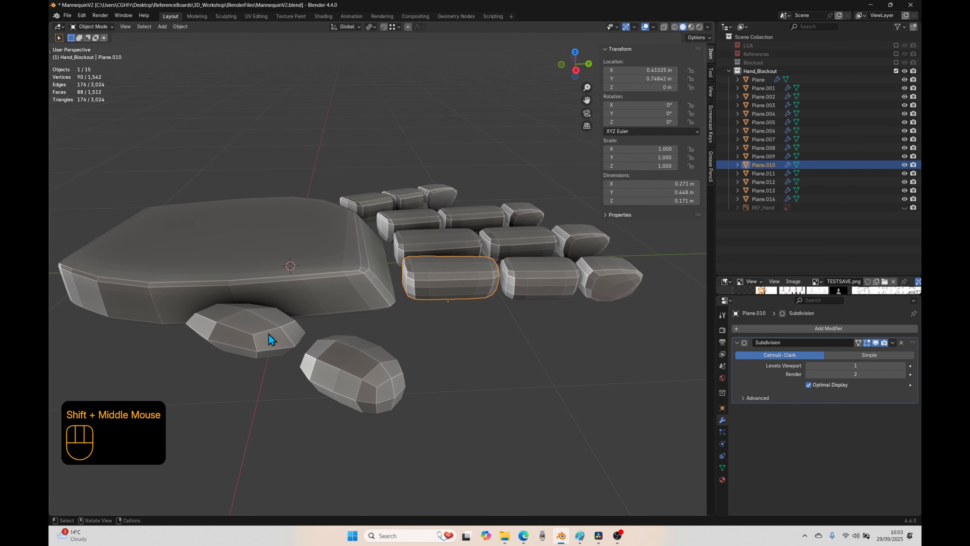
scroll(363, 396, down, 3)
middle_drag(363, 396, 432, 331)
click(437, 374)
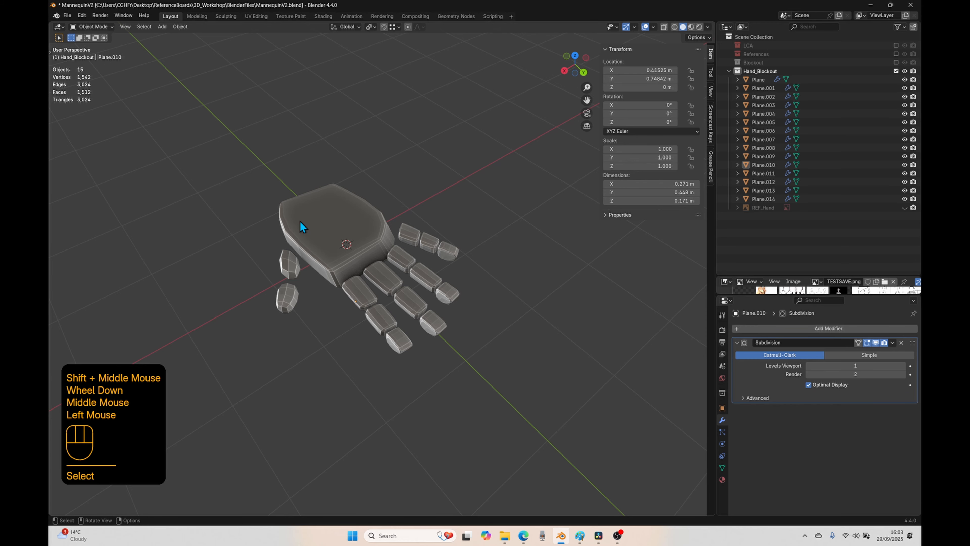
middle_drag(242, 342, 404, 342)
scroll(400, 386, up, 2)
middle_drag(403, 390, 326, 368)
Step: Add two crosswise loop cuts to the thumb's base block, one close to each end
click(427, 236)
key(KP_7)
scroll(406, 399, up, 2)
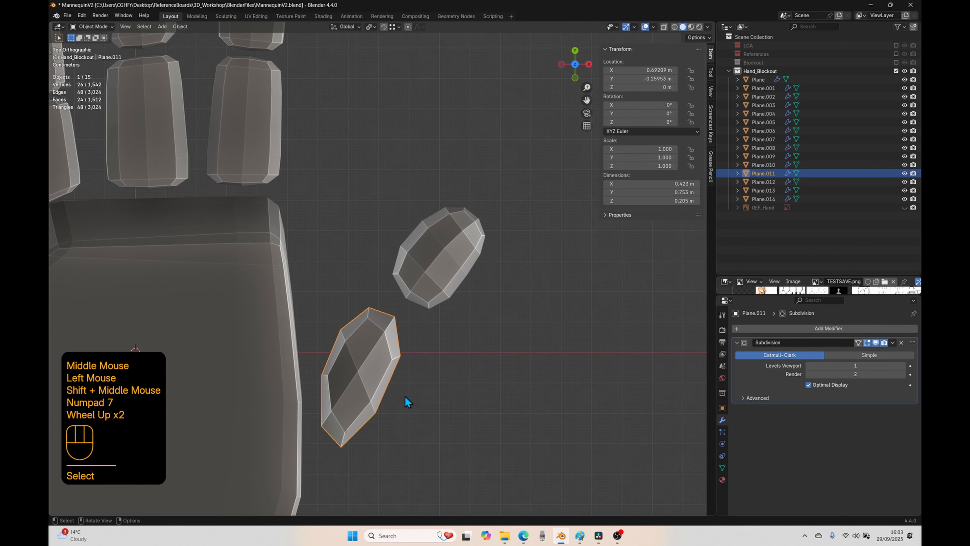
key(Tab)
shift+middle_drag(380, 438, 374, 303)
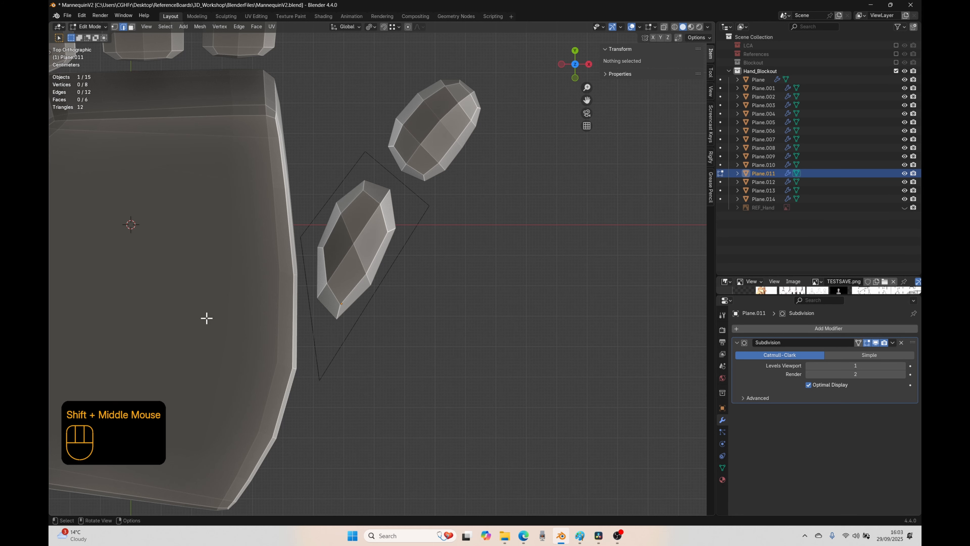
key(ctrl+r)
click(372, 322)
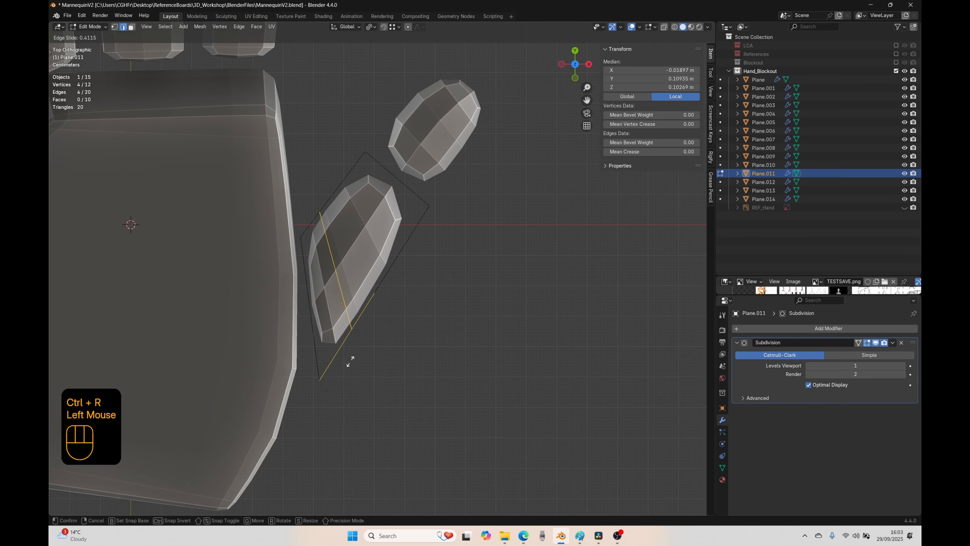
click(336, 381)
key(ctrl+r)
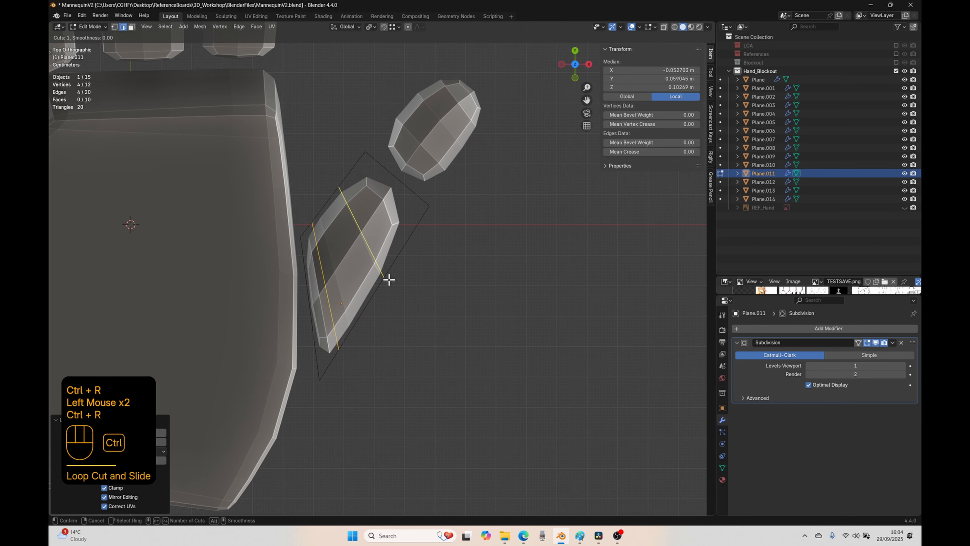
ctrl+click(389, 279)
click(414, 243)
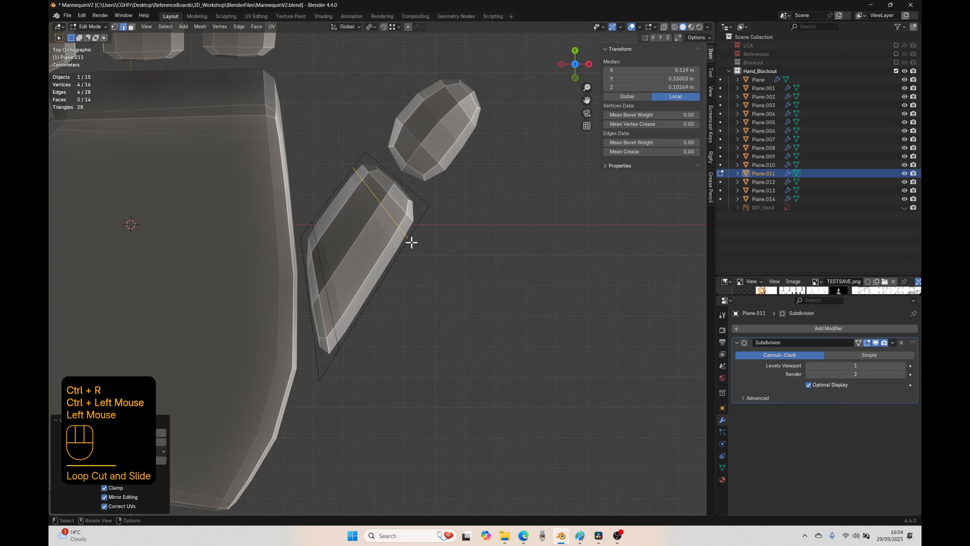
Step: Add a centred horizontal loop cut around the thumb's base block
mouse_move(420, 262)
middle_down()
mouse_move(404, 273)
mouse_move(391, 232)
mouse_move(379, 353)
mouse_move(414, 368)
mouse_move(412, 352)
mouse_move(387, 368)
middle_up()
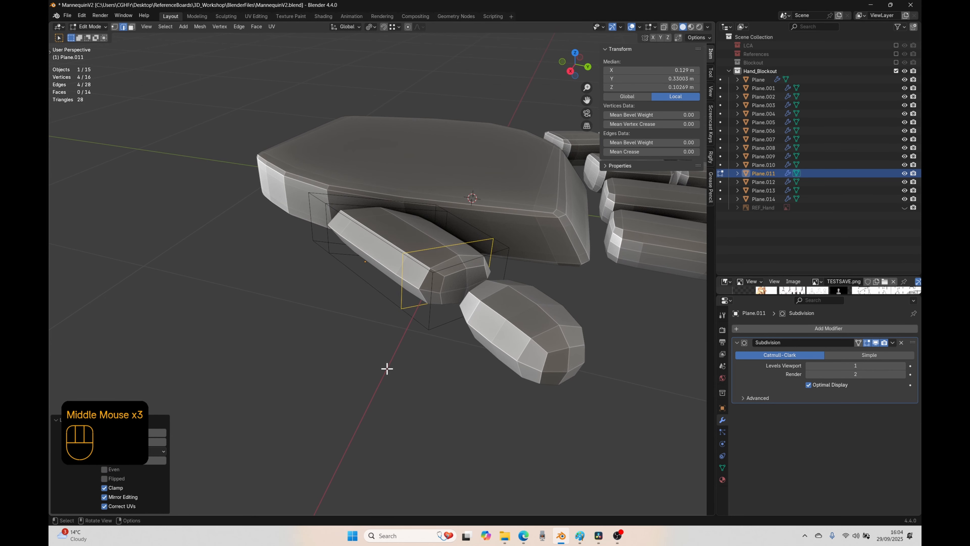
key(ctrl+r)
click(438, 301)
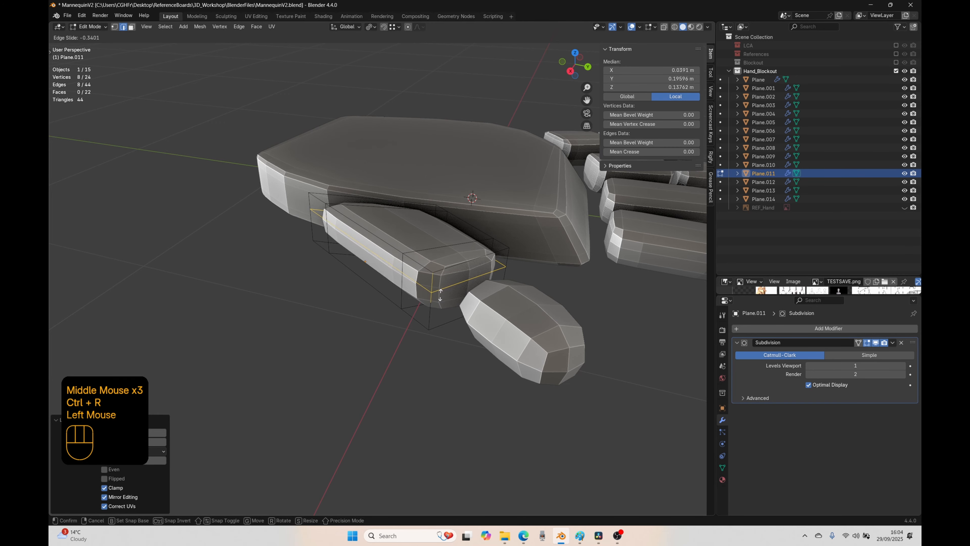
right_click(440, 305)
scroll(474, 381, down, 3)
Step: Select the side faces of the thumb's base block that face the palm and check them from several angles
middle_drag(493, 362, 360, 334)
middle_drag(327, 289, 384, 294)
middle_drag(298, 355, 344, 333)
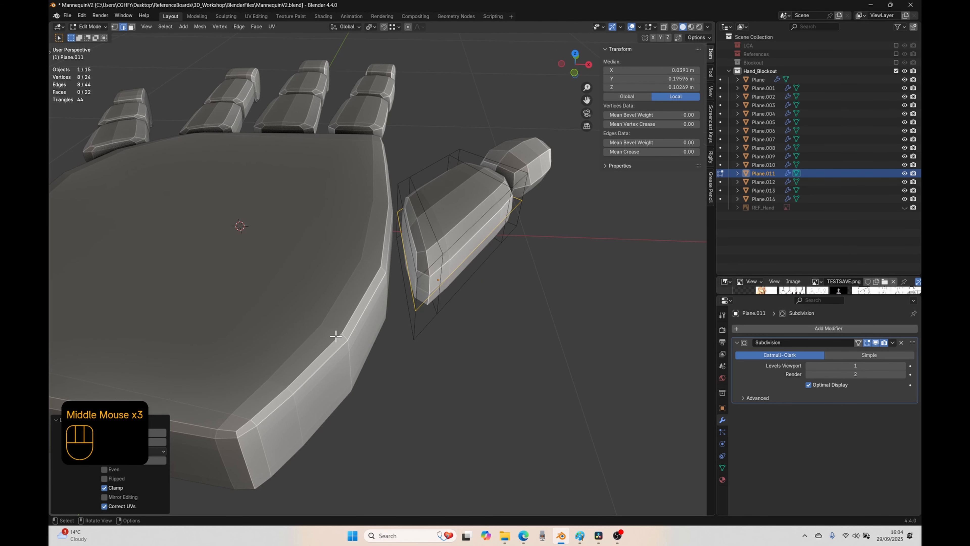
middle_drag(464, 394, 270, 408)
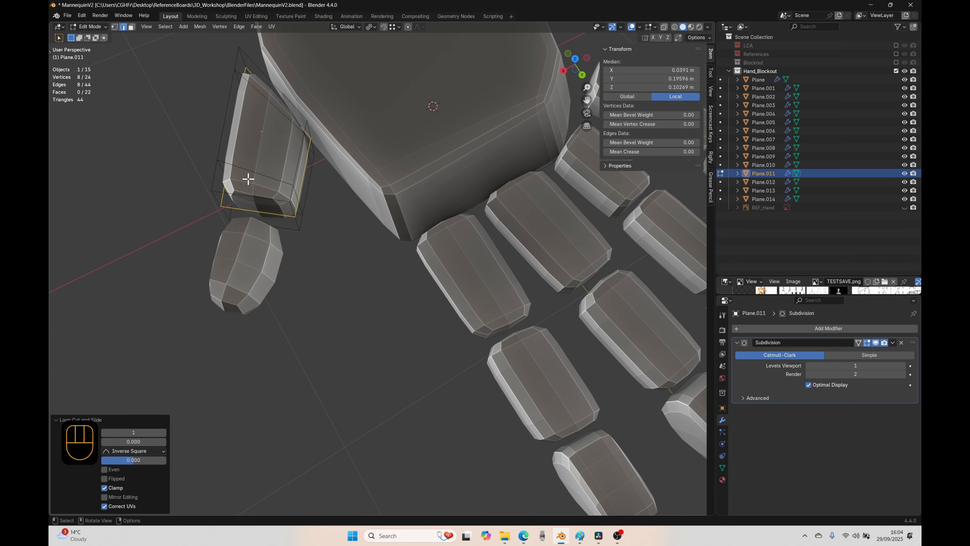
middle_drag(291, 297, 320, 295)
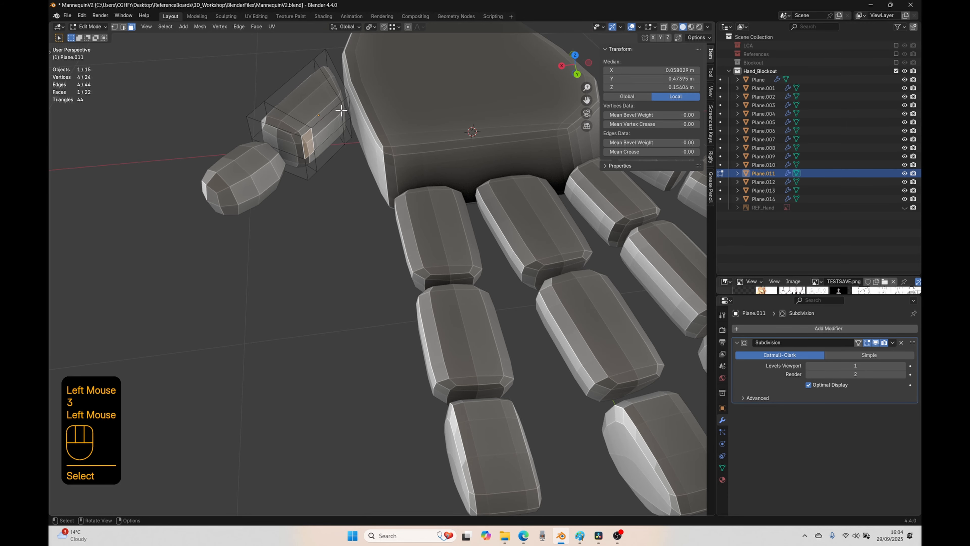
ctrl+click(345, 111)
shift+click(348, 131)
ctrl+click(310, 165)
middle_drag(331, 226, 346, 134)
middle_drag(361, 253, 388, 281)
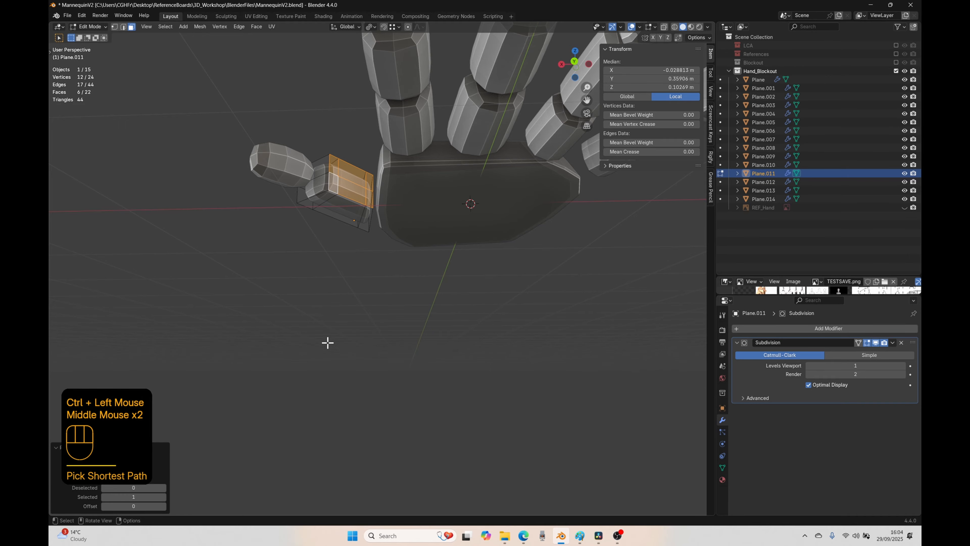
middle_drag(327, 343, 454, 206)
middle_drag(308, 298, 408, 315)
Step: Switch to editing the thumb's tip block and add a crosswise loop cut close to its end nearest the base block
key(Tab)
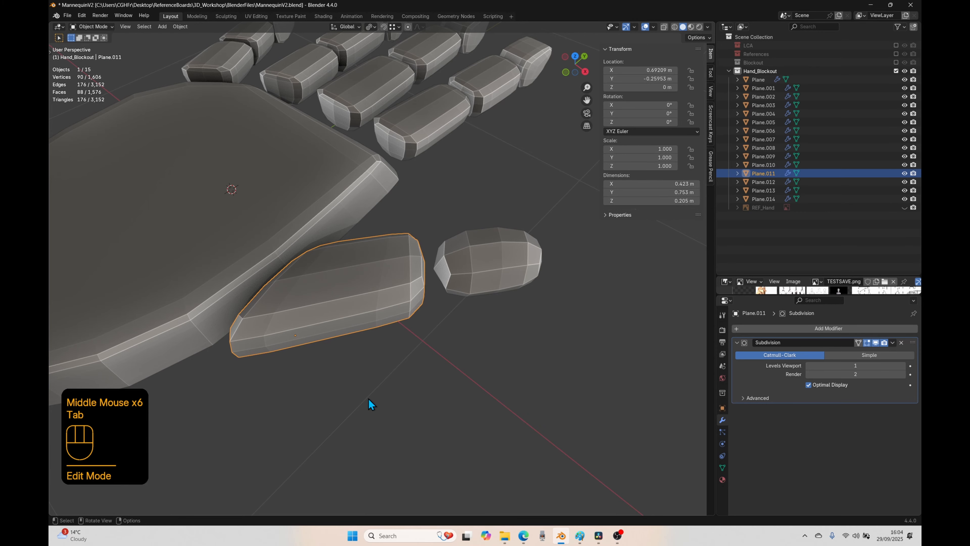
key(KP_7)
shift+middle_drag(519, 380, 460, 369)
click(420, 336)
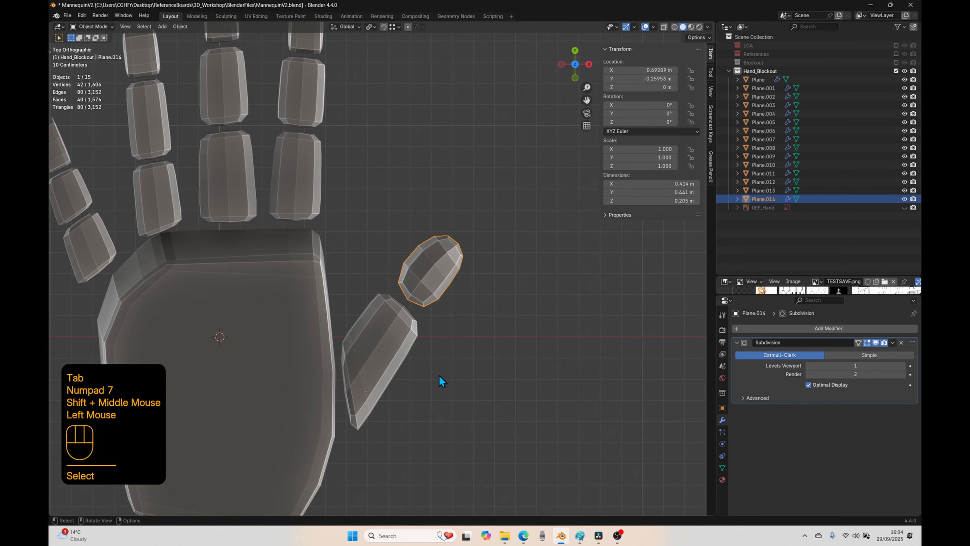
key(Tab)
key(ctrl+r)
click(435, 315)
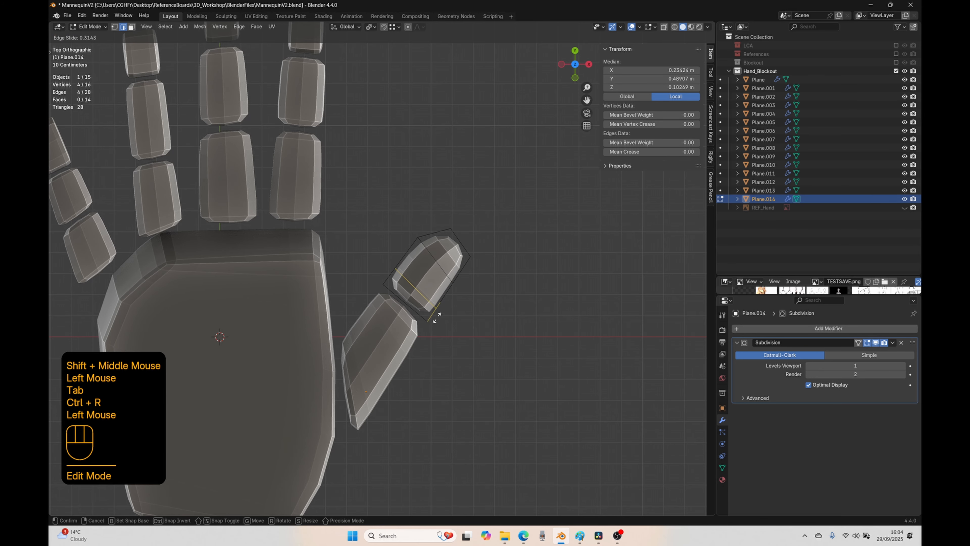
click(434, 321)
Step: Add a centred horizontal loop cut around the thumb's tip block
middle_drag(434, 321, 345, 364)
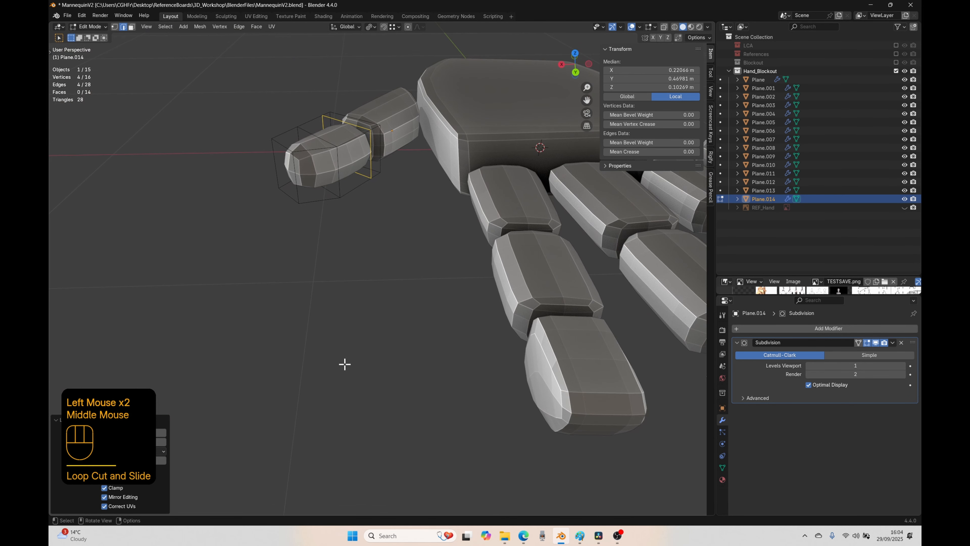
key(ctrl+r)
click(337, 187)
right_click(336, 188)
middle_drag(281, 286, 486, 351)
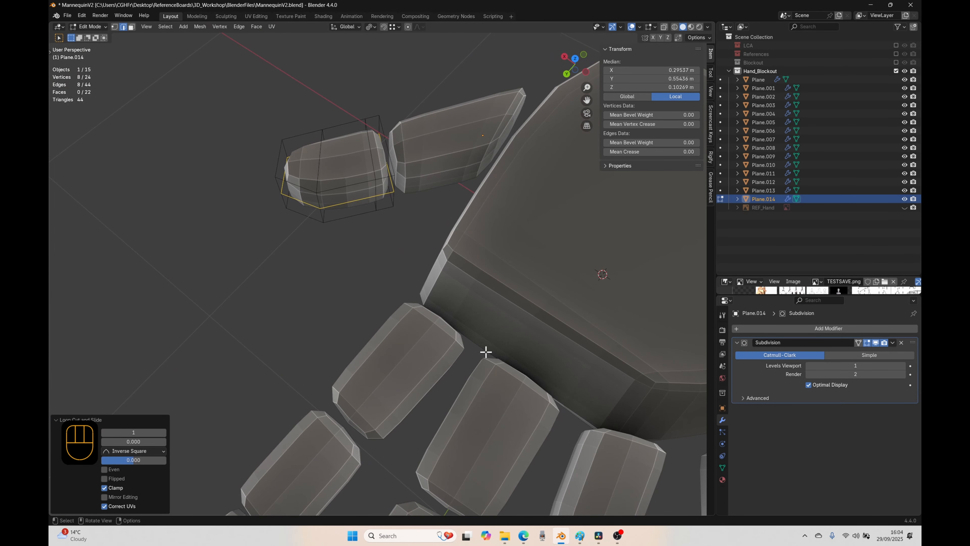
Step: Select the four finger-facing side faces at the thumb tip block's base end and move them inward by about 0.033 m
key(3)
click(375, 202)
shift+click(381, 201)
shift+click(384, 187)
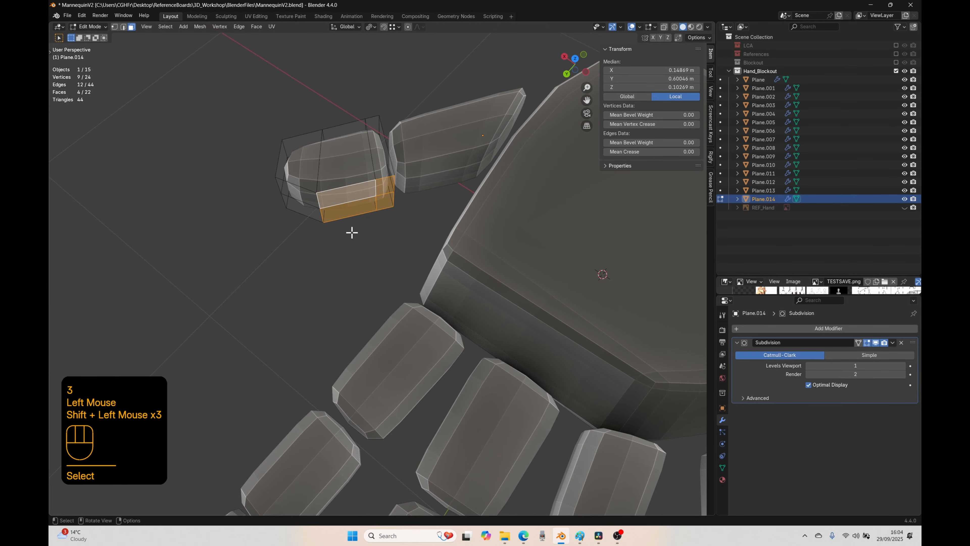
key(KP_7)
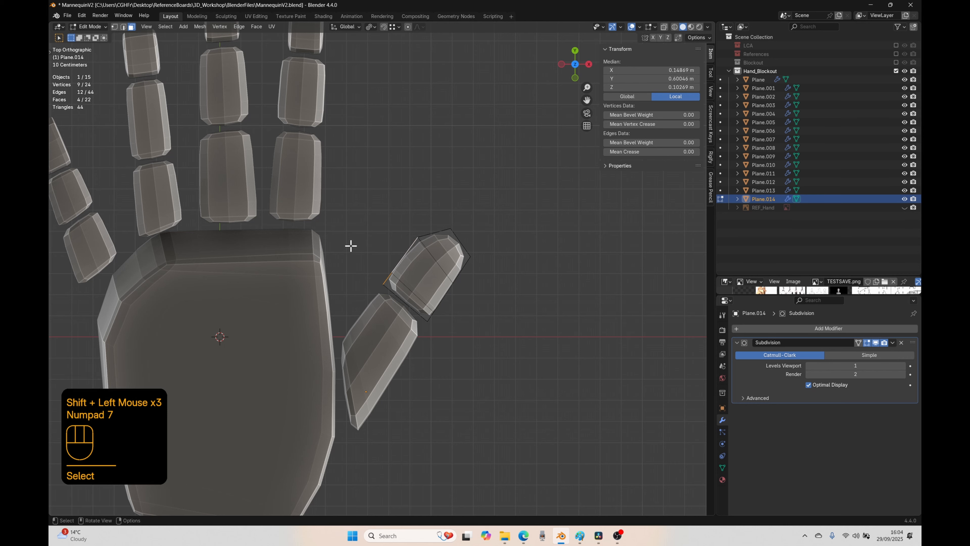
key(g)
key(x)
right_click(358, 243)
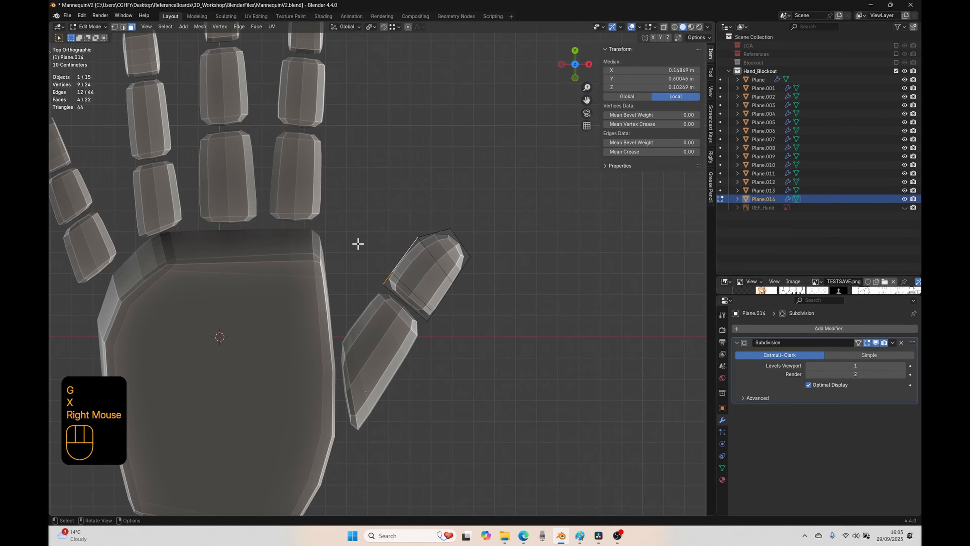
key(g)
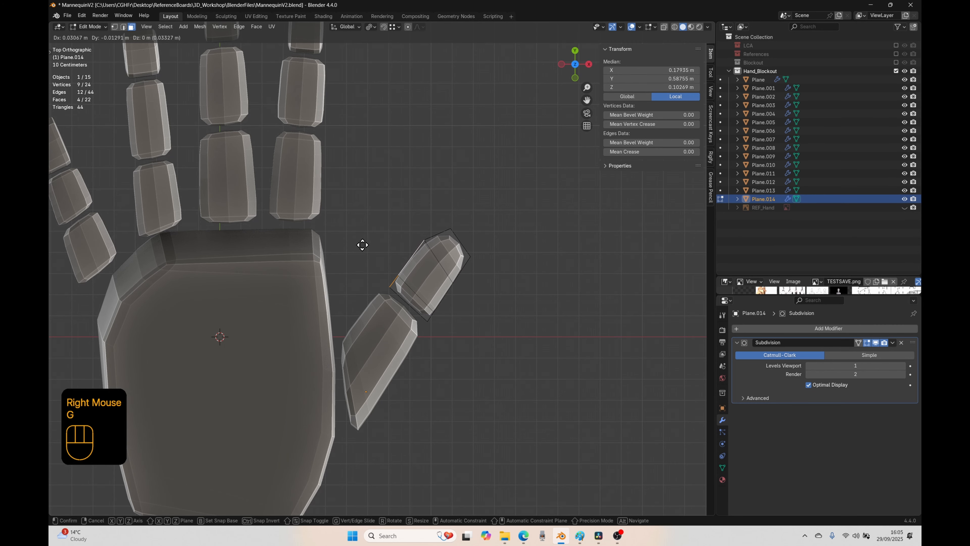
click(362, 245)
Step: Move the two middle vertical edges on the thumb tip block's outer side inward by about 0.014 m and leave editing
middle_drag(361, 245, 453, 265)
key(2)
click(450, 248)
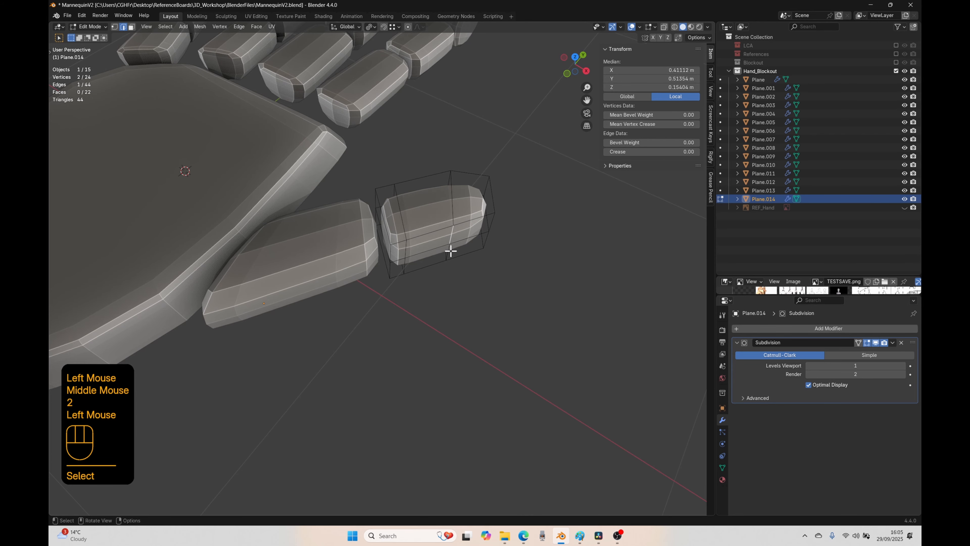
shift+click(454, 298)
key(KP_7)
key(g)
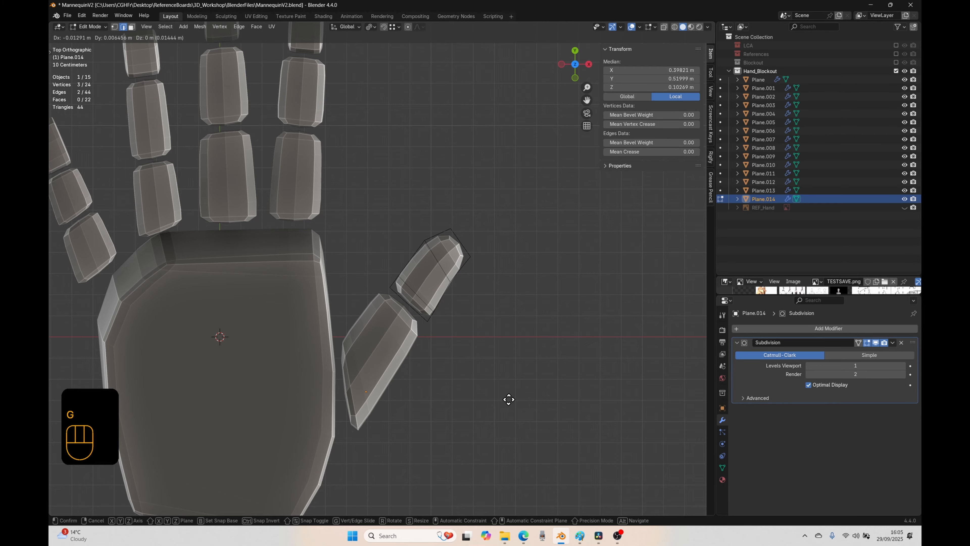
click(509, 399)
scroll(459, 407, down, 2)
scroll(455, 398, up, 1)
key(Tab)
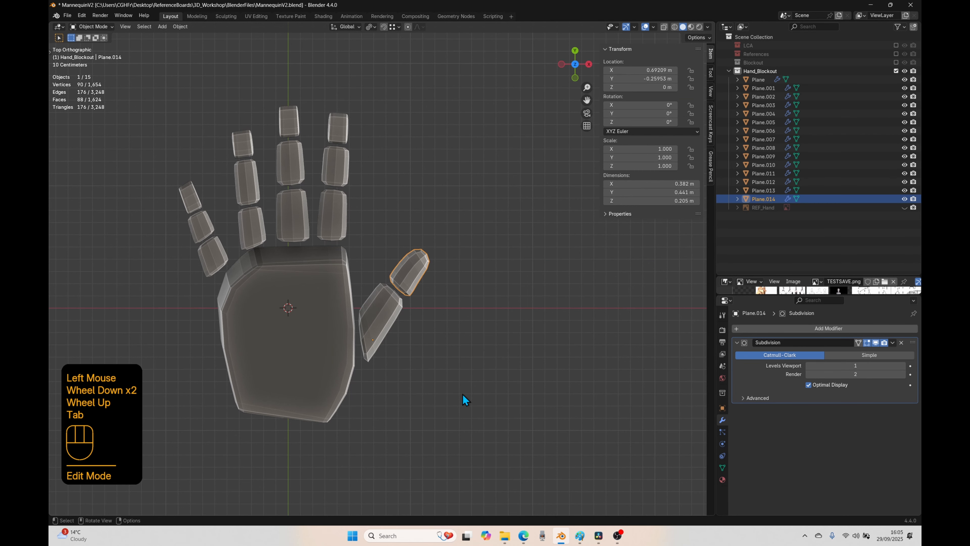
Step: Clear the selection and show the Blockout collection with the full mannequin alongside the hand
scroll(437, 342, down, 1)
click(437, 342)
mouse_move(437, 342)
shift+middle_down()
mouse_move(436, 362)
mouse_move(476, 420)
mouse_move(452, 346)
shift+middle_up()
scroll(435, 438, up, 1)
scroll(321, 332, down, 3)
middle_drag(533, 296, 596, 214)
click(896, 62)
scroll(440, 129, up, 2)
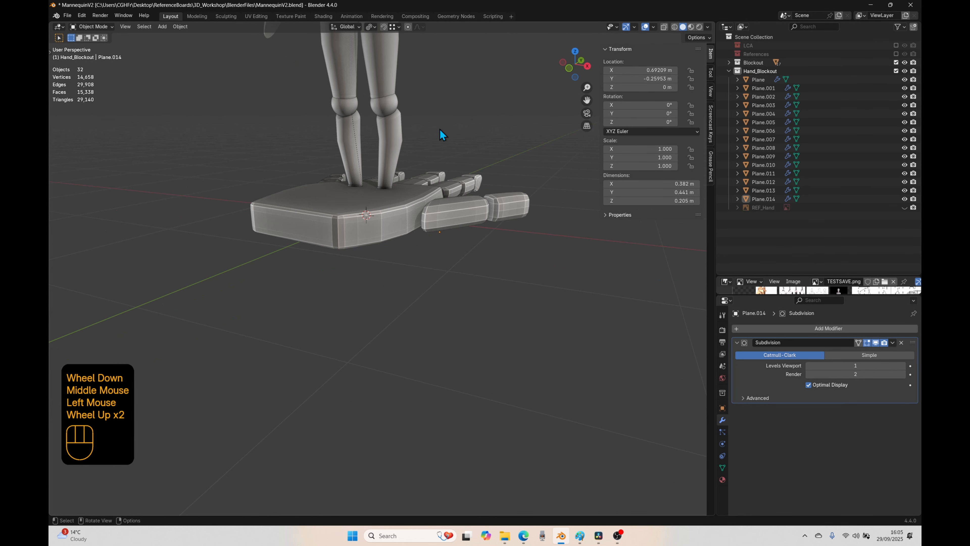
Step: Inspect the mannequin's knee, hip and elbow joints, and hide the Blockout collection again
shift+middle_drag(440, 128, 393, 203)
click(393, 204)
click(391, 212)
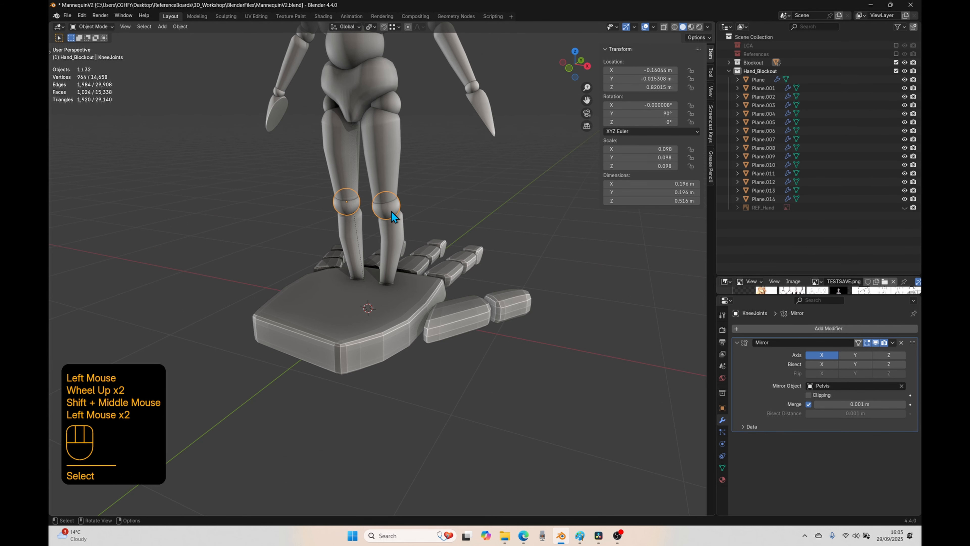
click(395, 108)
click(466, 85)
shift+middle_drag(407, 250, 412, 338)
click(437, 138)
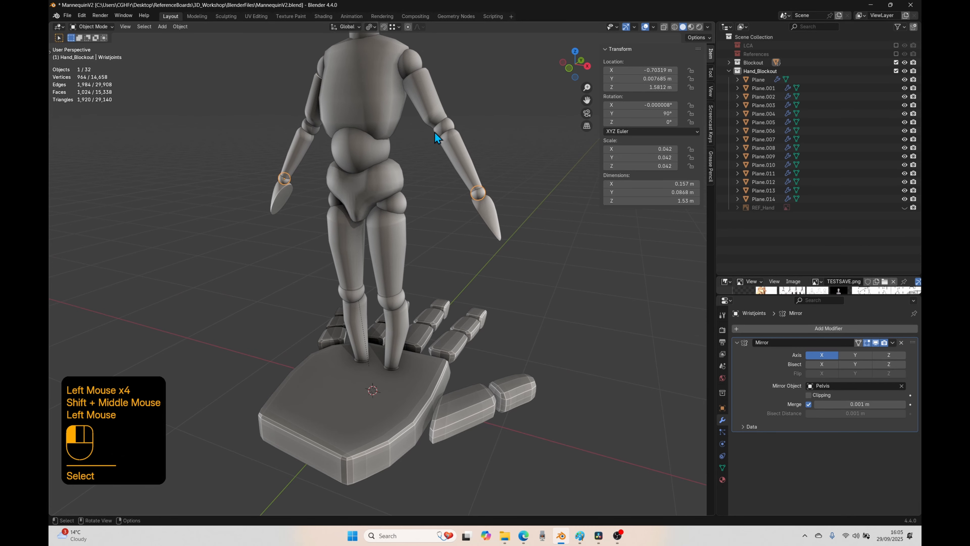
click(896, 62)
Step: Add a mesh cylinder with 32 vertices, 1 m radius and 2 m depth at the world origin
key(KP_7)
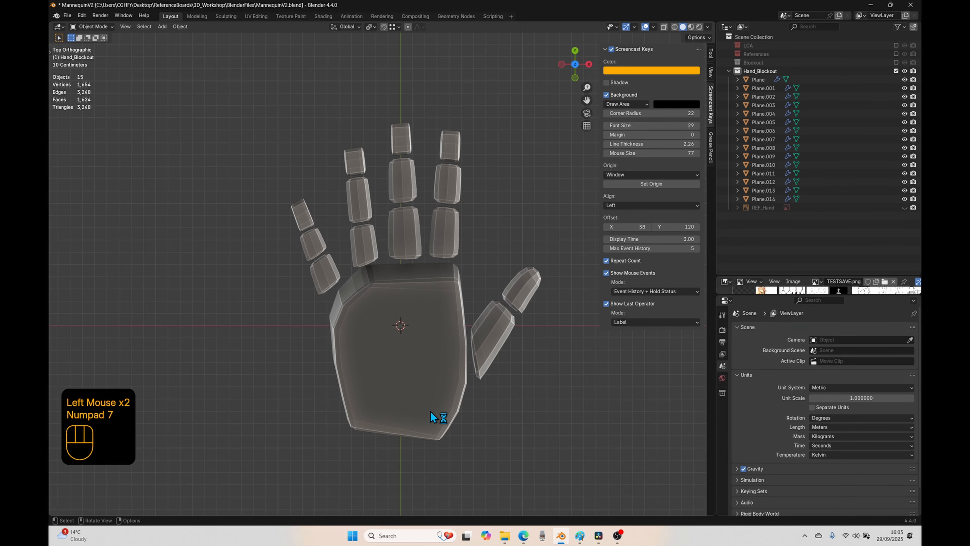
key(Delete)
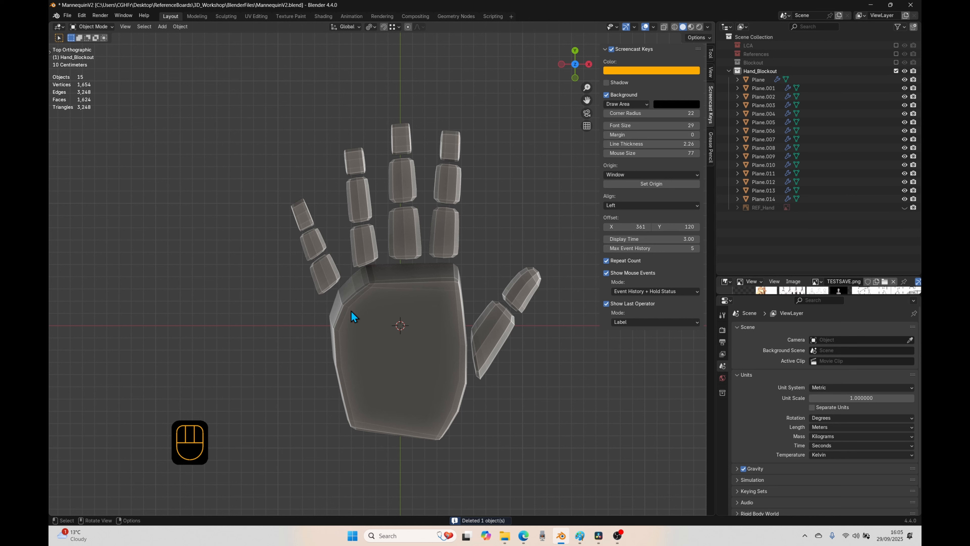
key(shift+a)
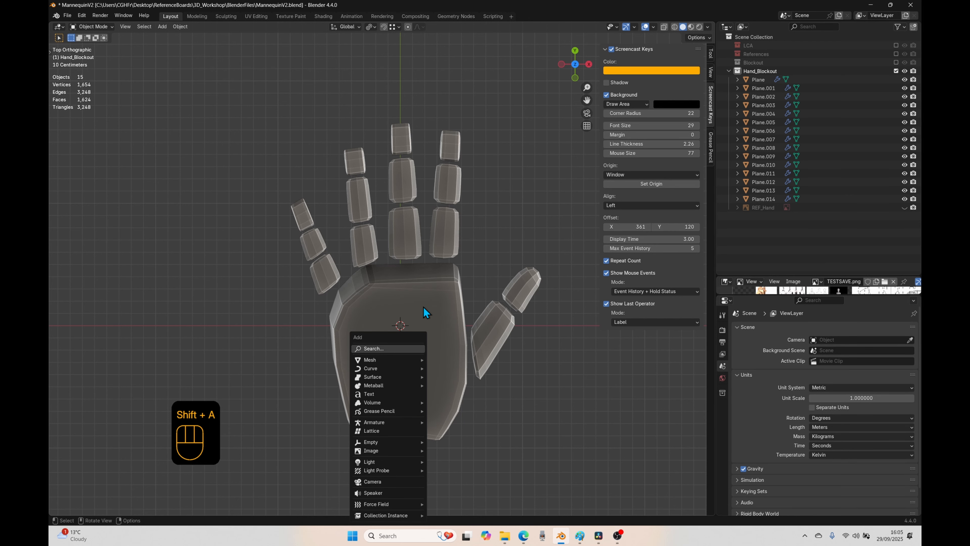
mouse_move(370, 360)
click(448, 240)
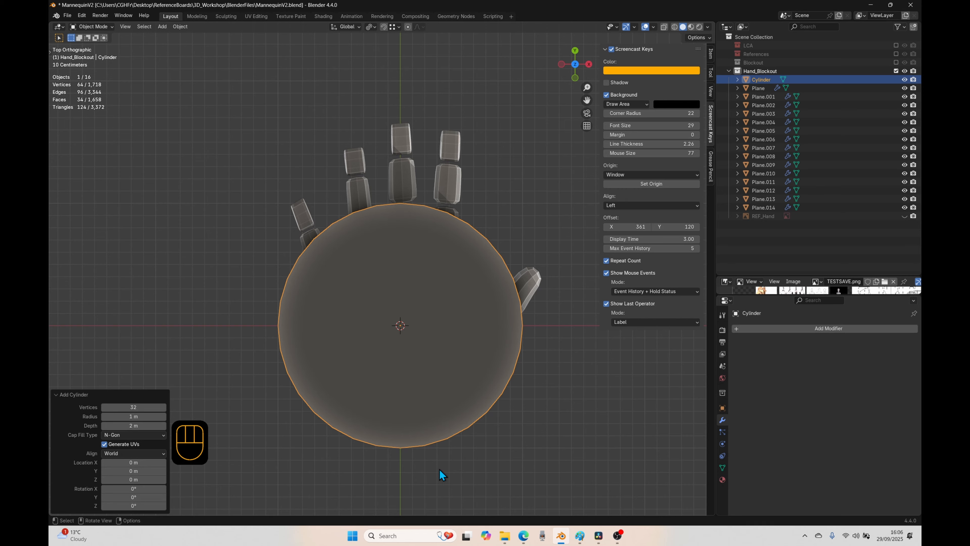
Step: Rotate the cylinder 90° about X and 90° about Z so it lies across the palm
key(r)
key(x)
key(9)
key(0)
click(432, 471)
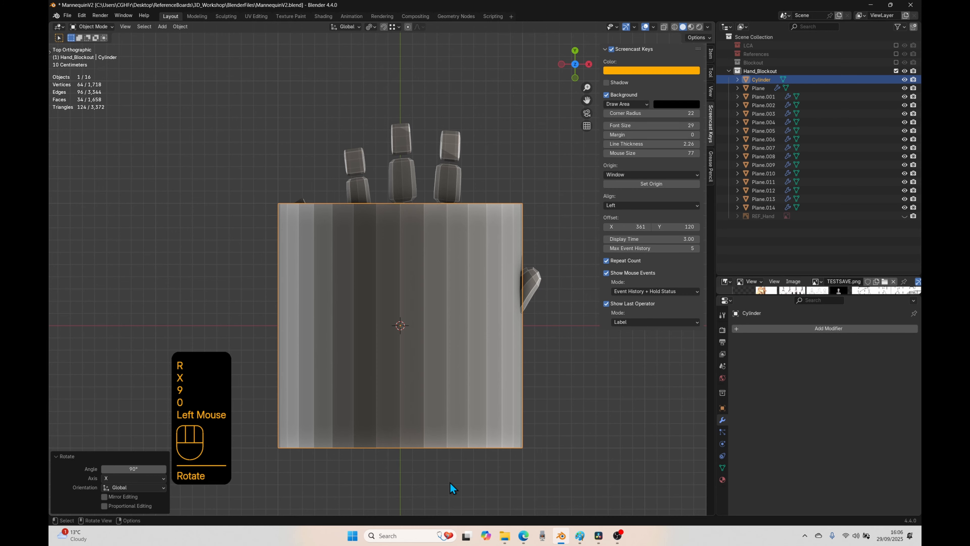
key(r)
key(z)
key(9)
key(0)
click(449, 482)
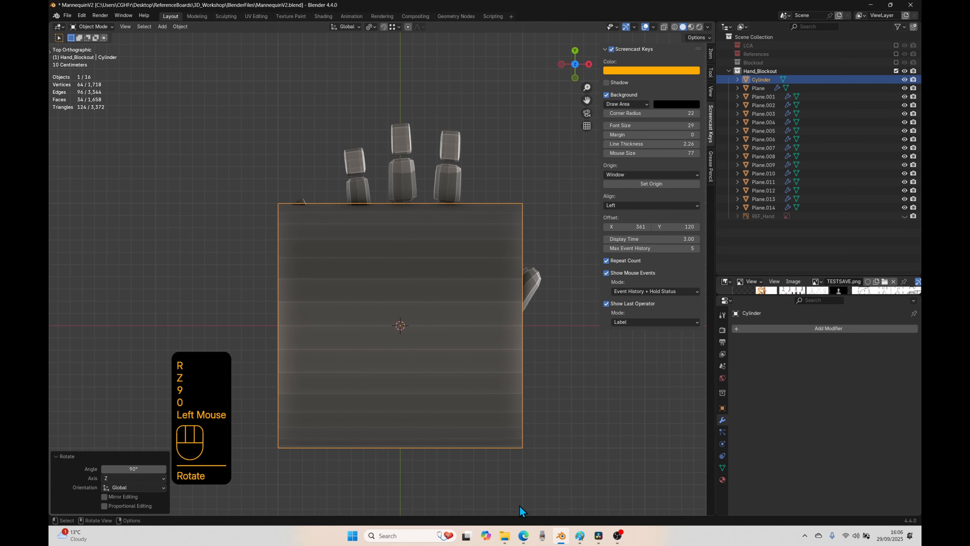
Step: Scale the cylinder's thickness in Y and Z to about 0.336, keeping its X length
key(s)
key(shift)
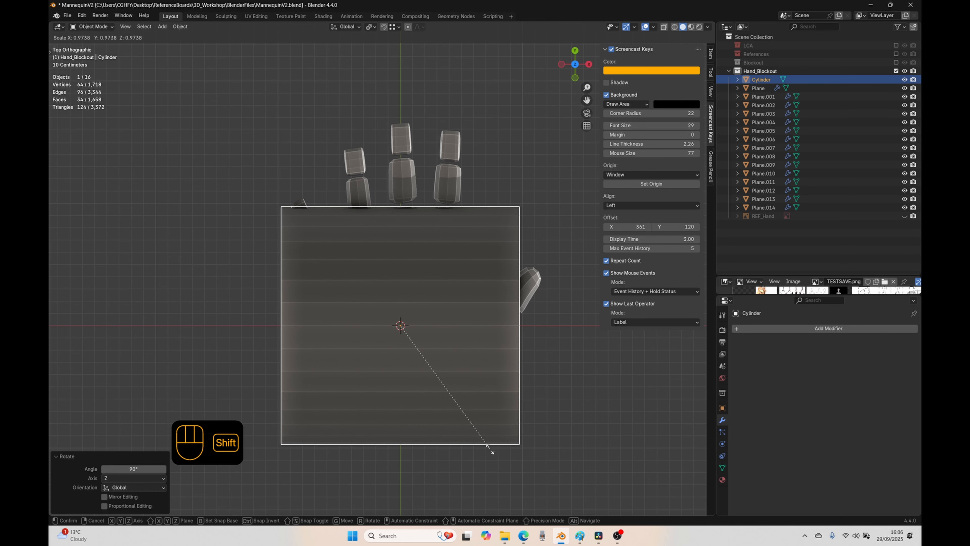
key(shift+x)
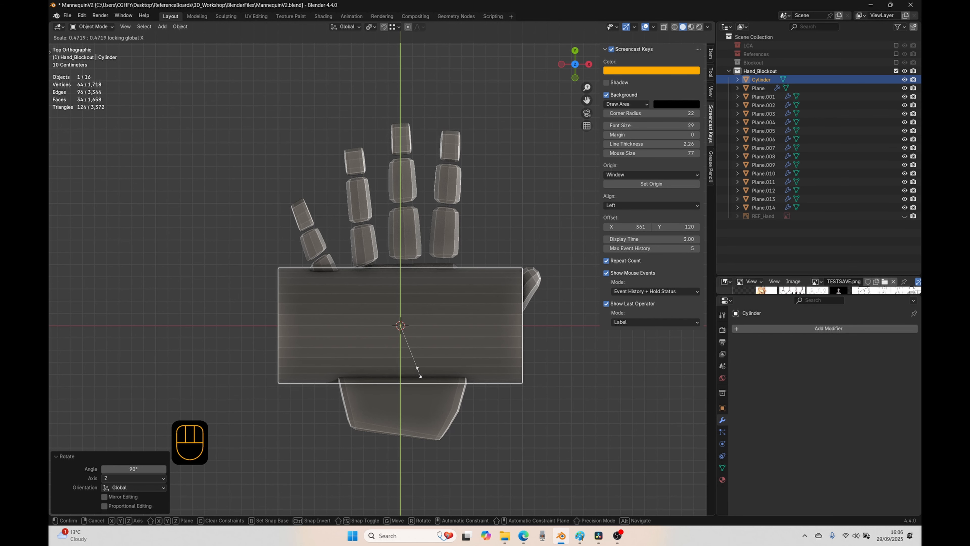
click(408, 341)
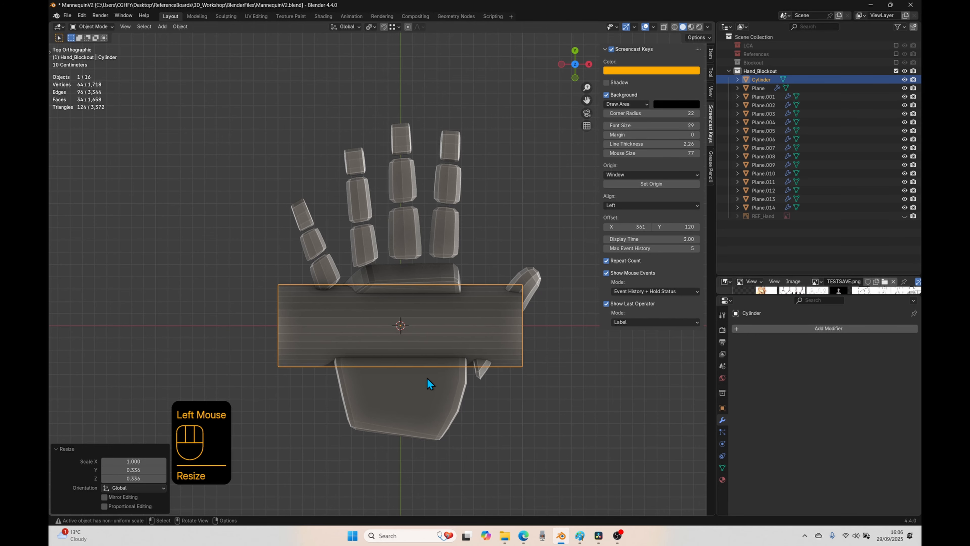
middle_drag(427, 379, 377, 350)
scroll(417, 359, down, 1)
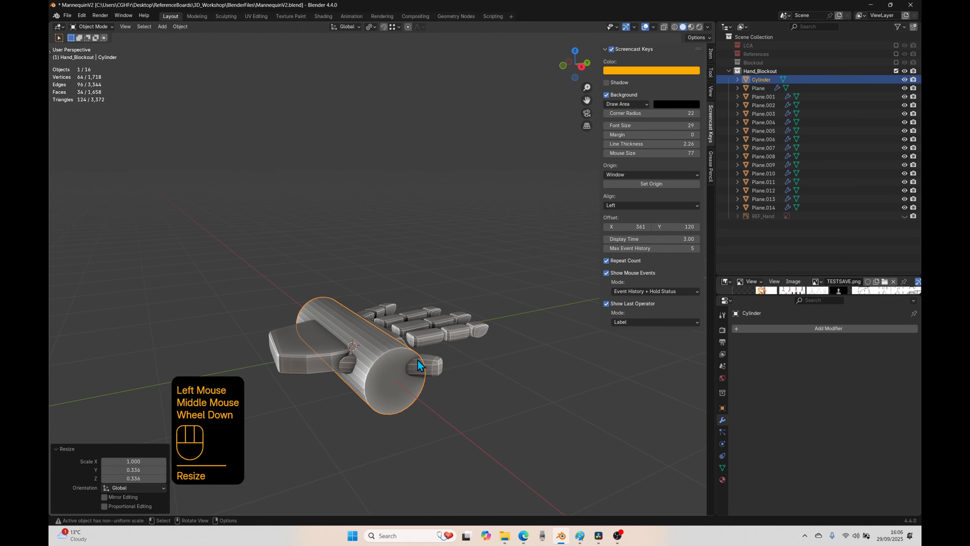
click(422, 336)
shift+click(395, 367)
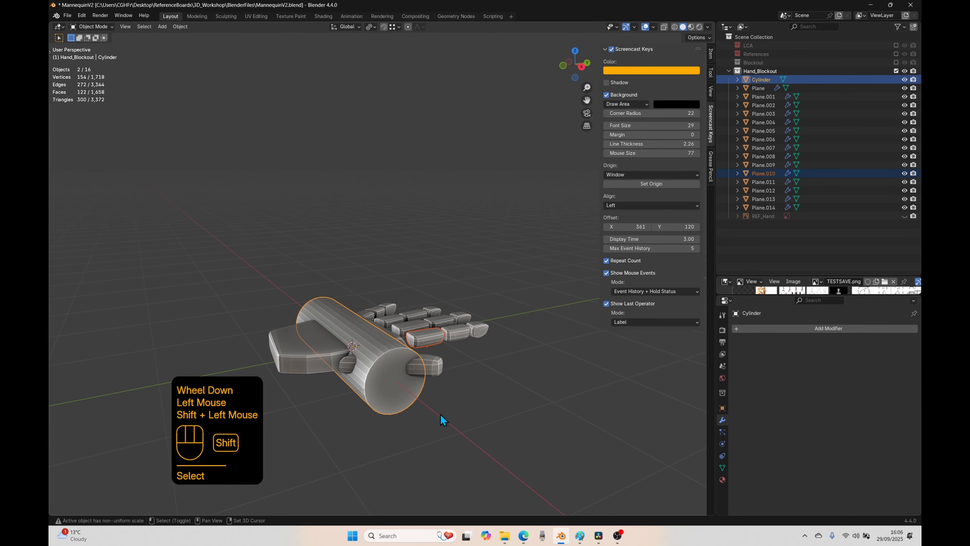
key(r)
key(x)
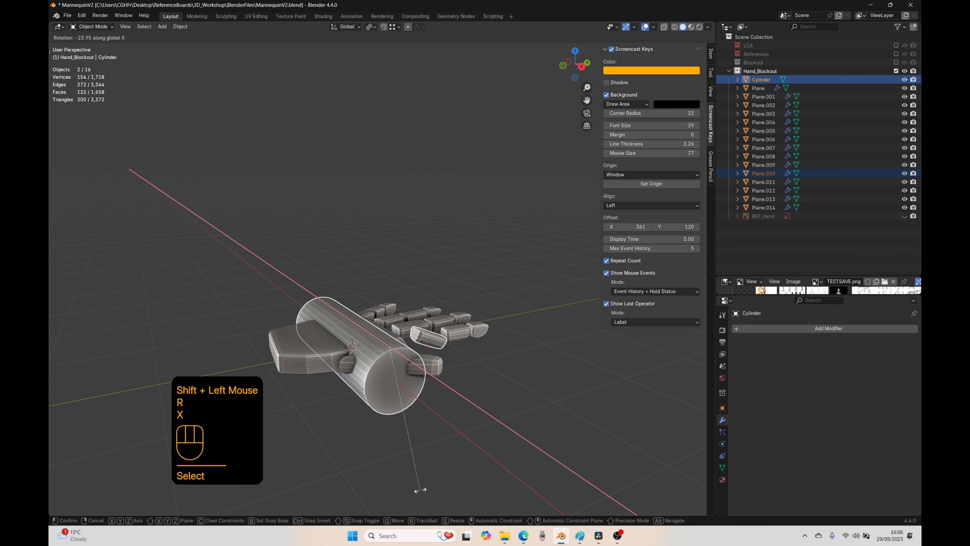
right_click(428, 438)
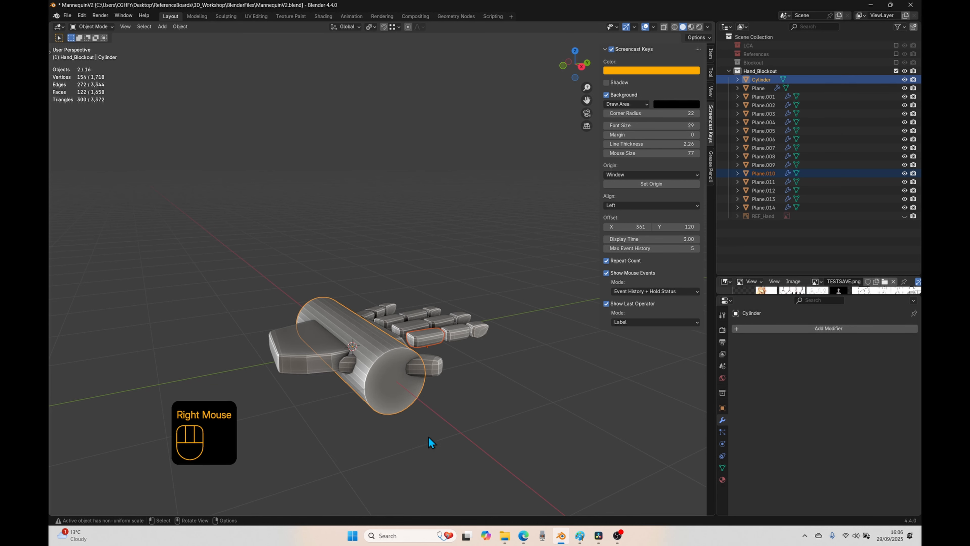
middle_drag(428, 438, 443, 283)
click(431, 289)
key(r)
key(z)
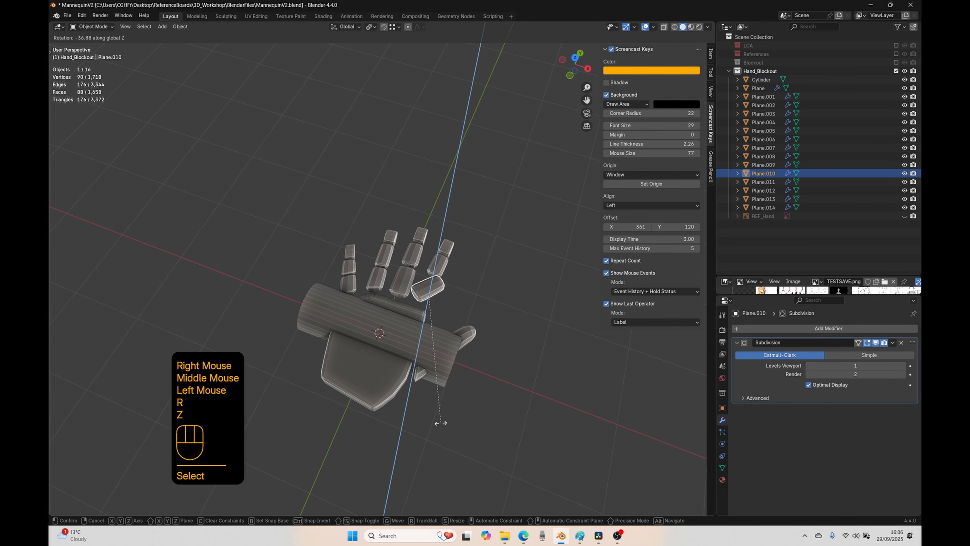
right_click(448, 389)
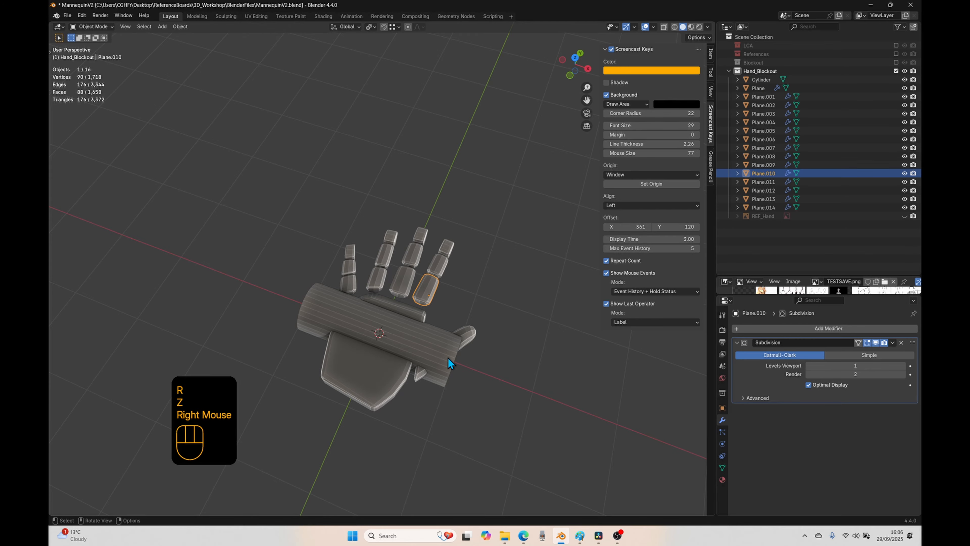
Step: Select the cylinder and move it about 1.94 m in negative X, clear of the hand on the little-finger side
middle_drag(445, 364, 392, 457)
click(408, 411)
key(KP_7)
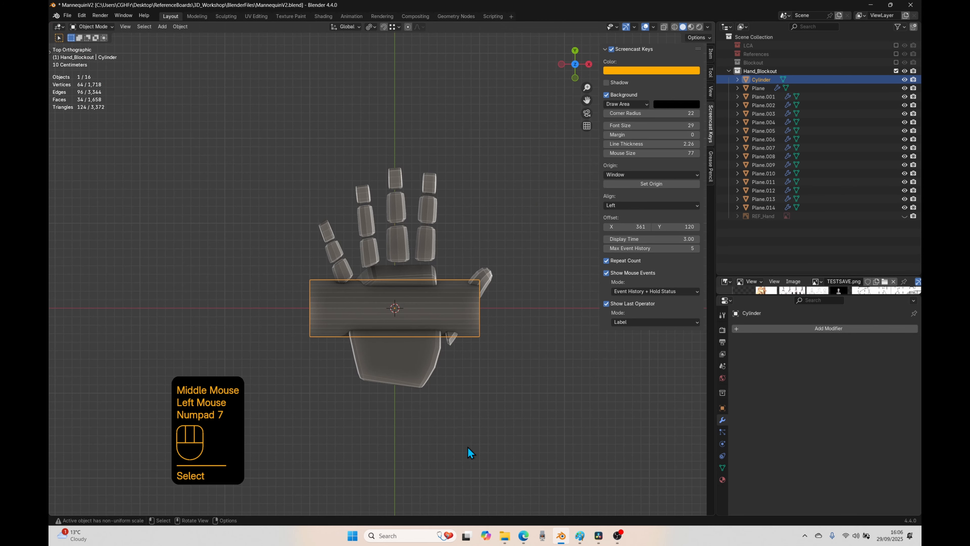
key(s)
right_click(457, 385)
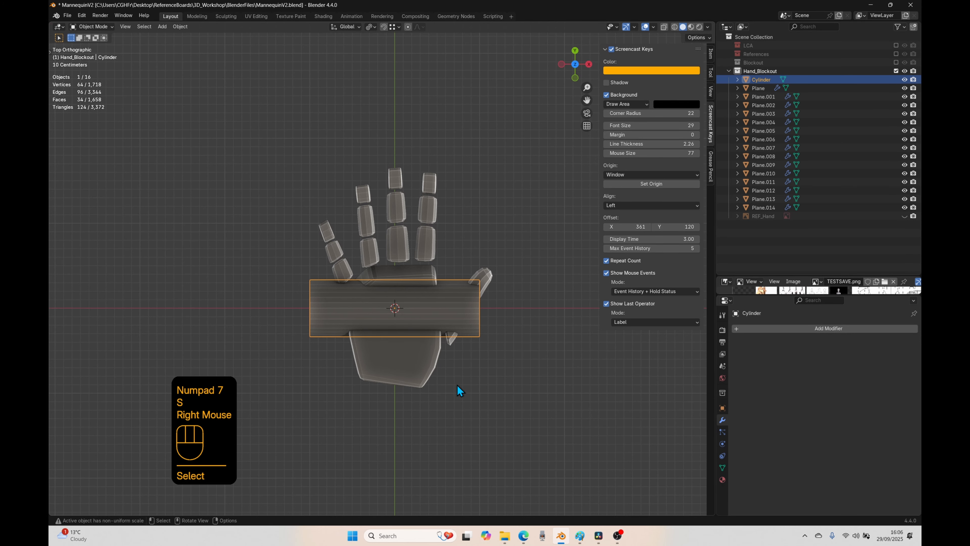
key(g)
click(292, 381)
Step: Shorten the cylinder along X to about half its length and scale the whole cylinder to about 0.219
key(s)
key(x)
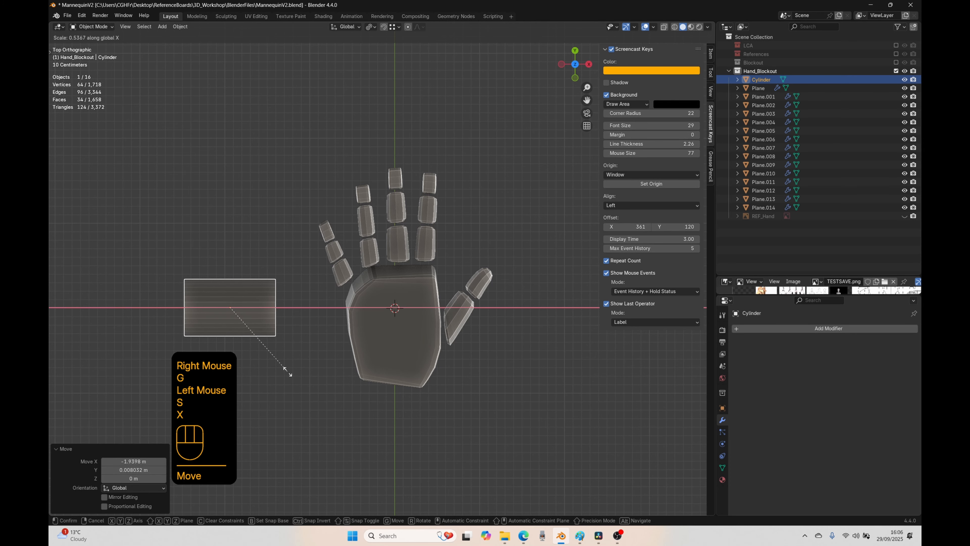
click(285, 367)
key(s)
click(270, 338)
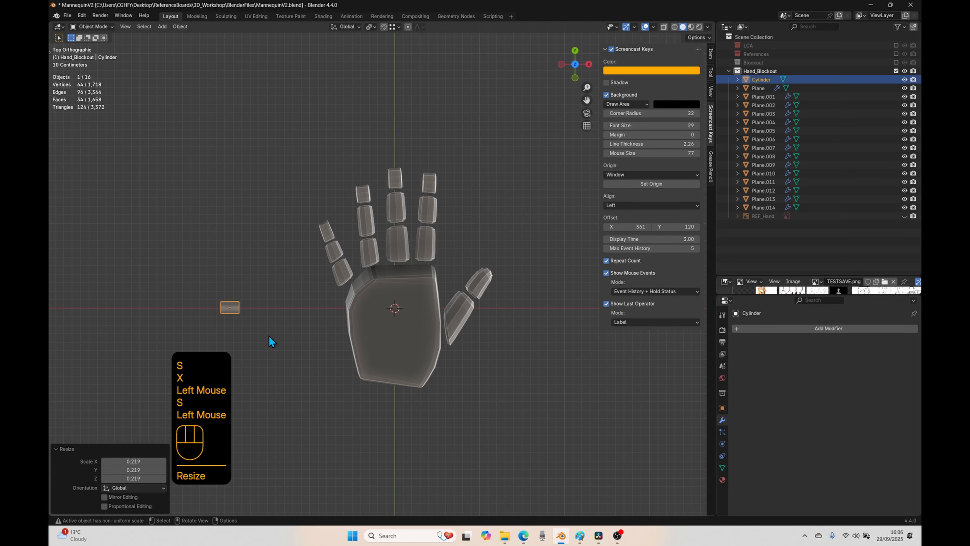
Step: Move the cylinder to the little finger's base, about 1.39 m in X and 0.26 m in Y, and rotate it -30°
scroll(240, 346, up, 2)
shift+middle_drag(240, 345, 447, 327)
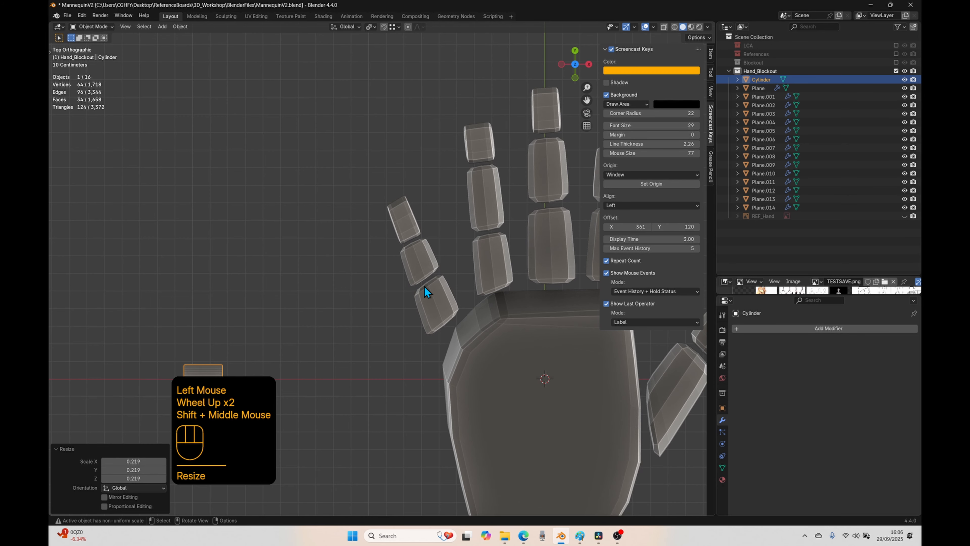
scroll(408, 315, down, 1)
shift+middle_drag(402, 372, 336, 362)
key(g)
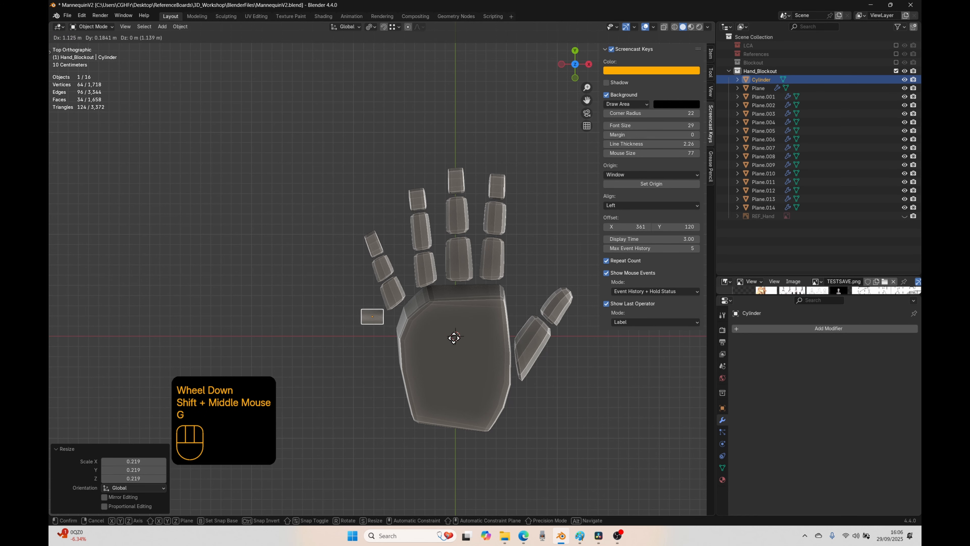
click(476, 330)
key(r)
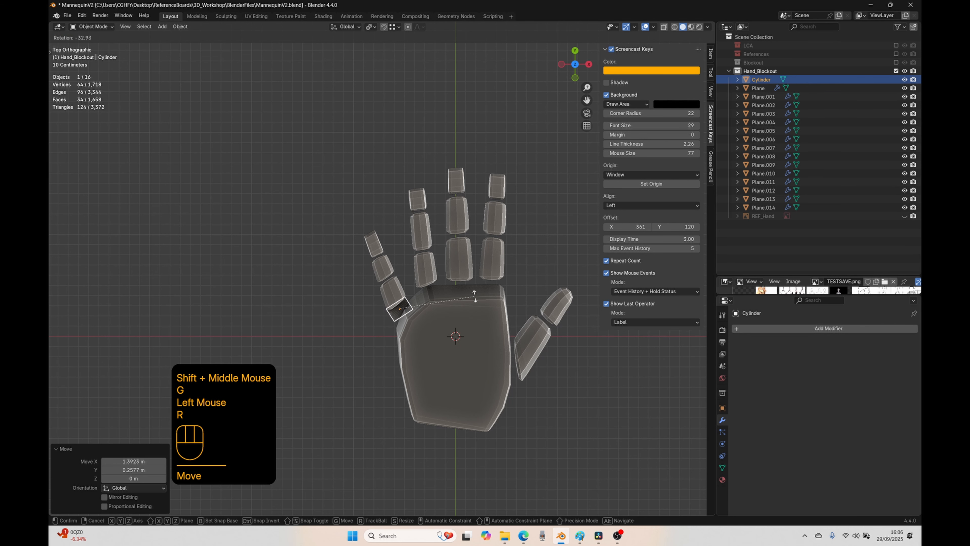
click(473, 300)
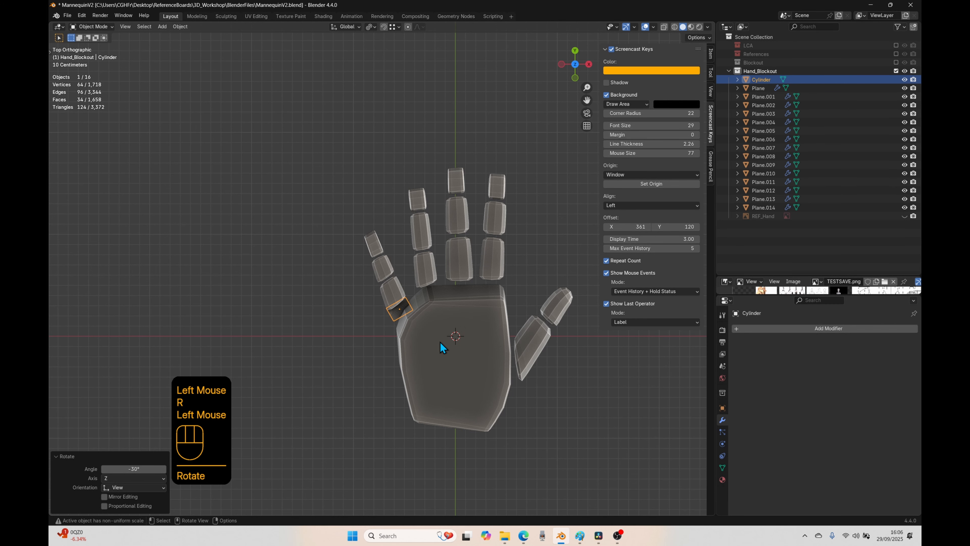
Step: Raise the cylinder about 0.086 m along Z to align it with the height of the little finger blocks
key(ctrl+KP_3)
scroll(406, 447, up, 1)
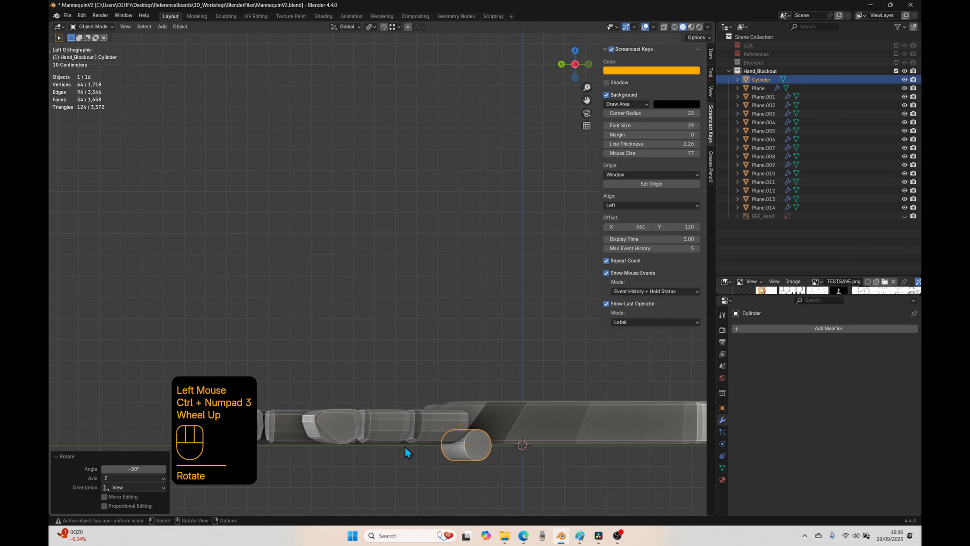
shift+middle_drag(405, 446, 336, 245)
key(KP_3)
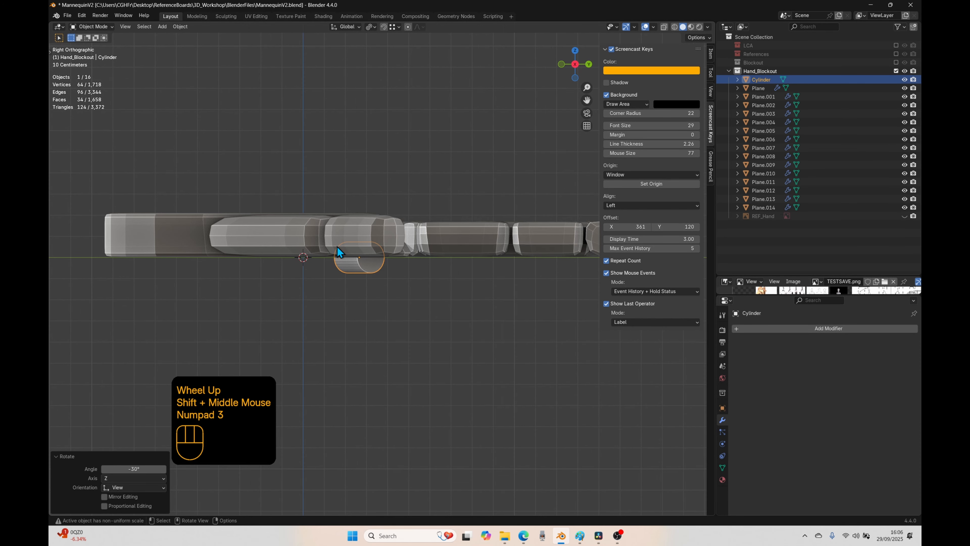
key(KP_3)
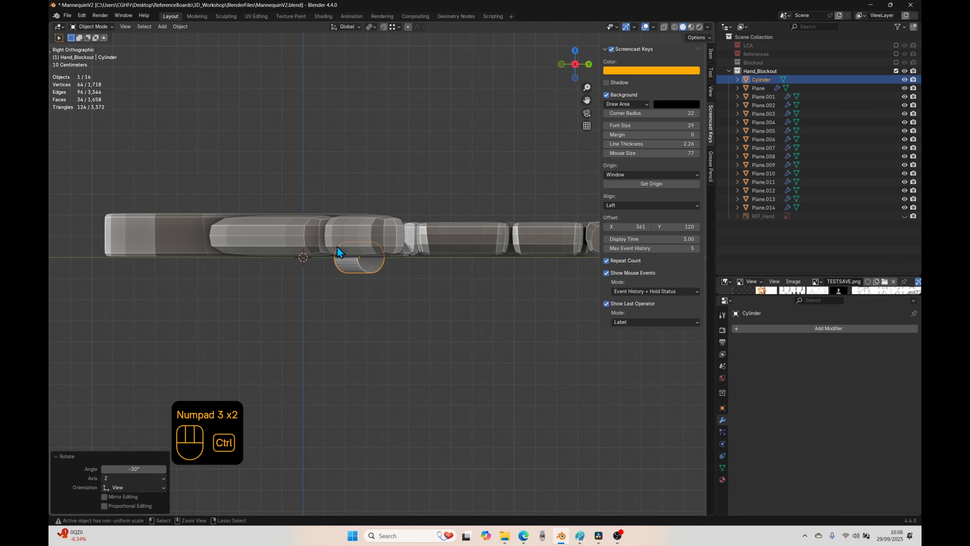
key(ctrl+KP_3)
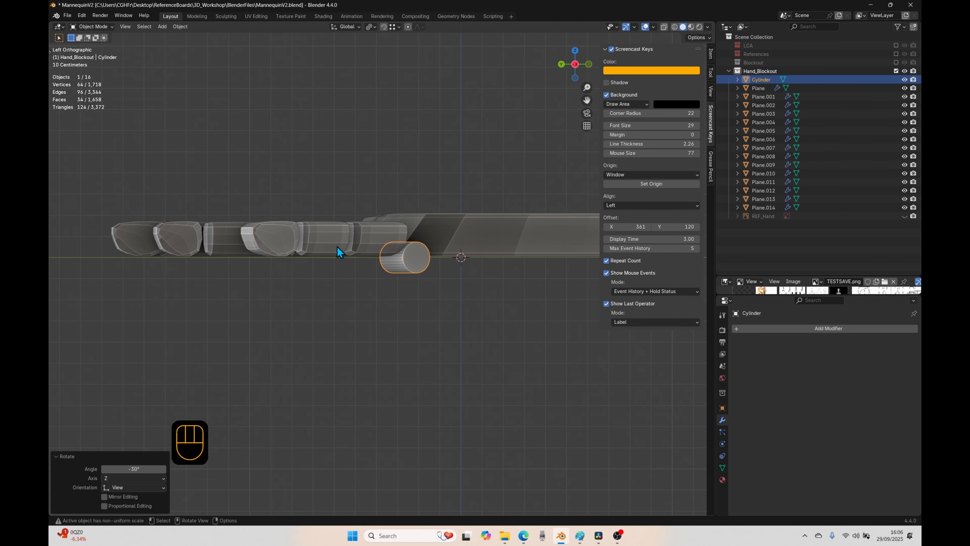
key(KP_6)
key(KP_6)
key(KP_6)
key(KP_6)
key(KP_6)
key(KP_6)
key(KP_6)
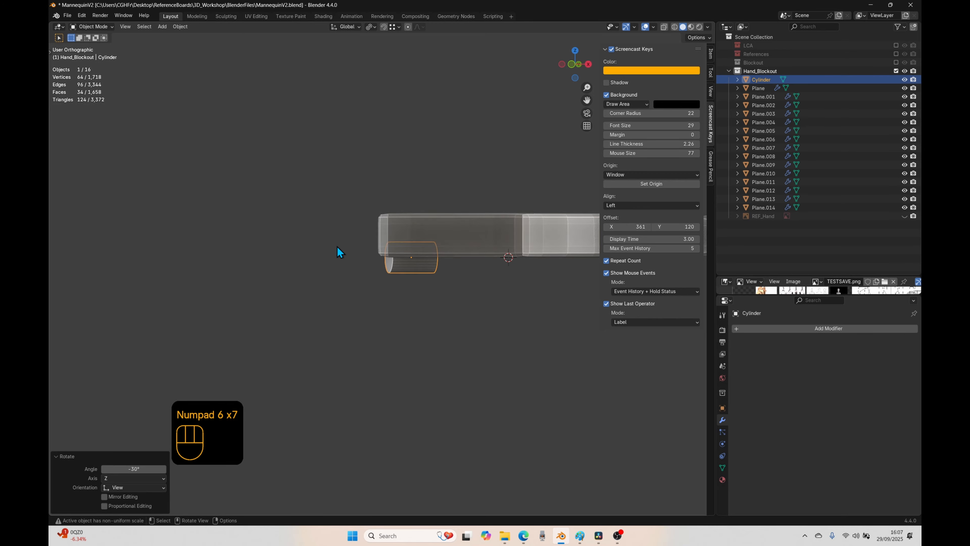
key(KP_4)
key(KP_4)
key(KP_4)
key(KP_4)
key(KP_4)
key(KP_4)
key(KP_4)
key(KP_4)
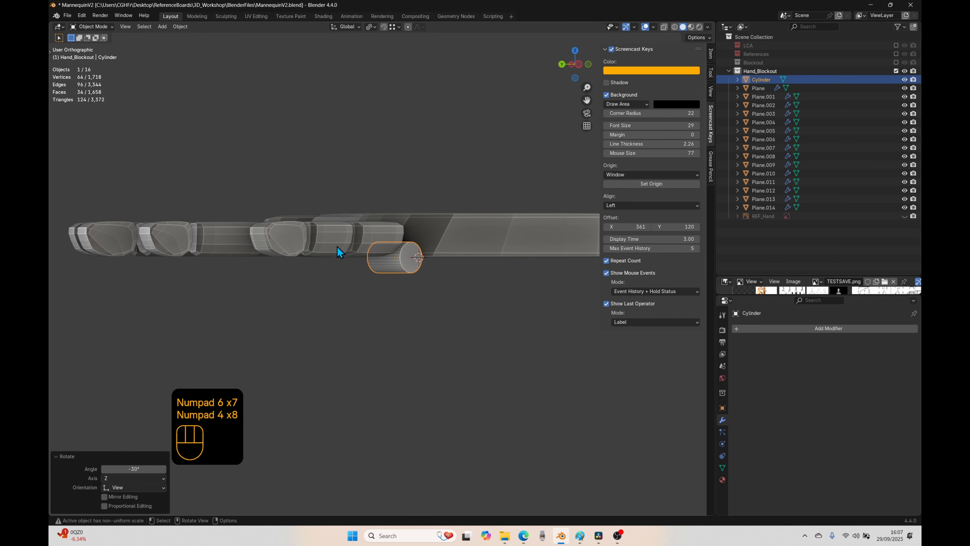
key(g)
key(z)
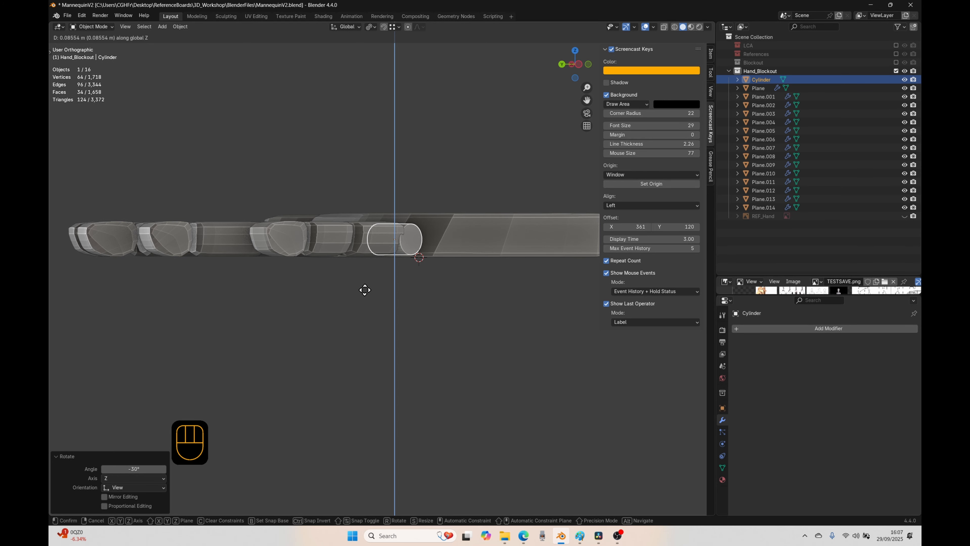
click(365, 290)
Step: Nudge the cylinder about 0.015 m in X and -0.015 m in Y and fine-tune its angle between the little finger and palm
key(KP_7)
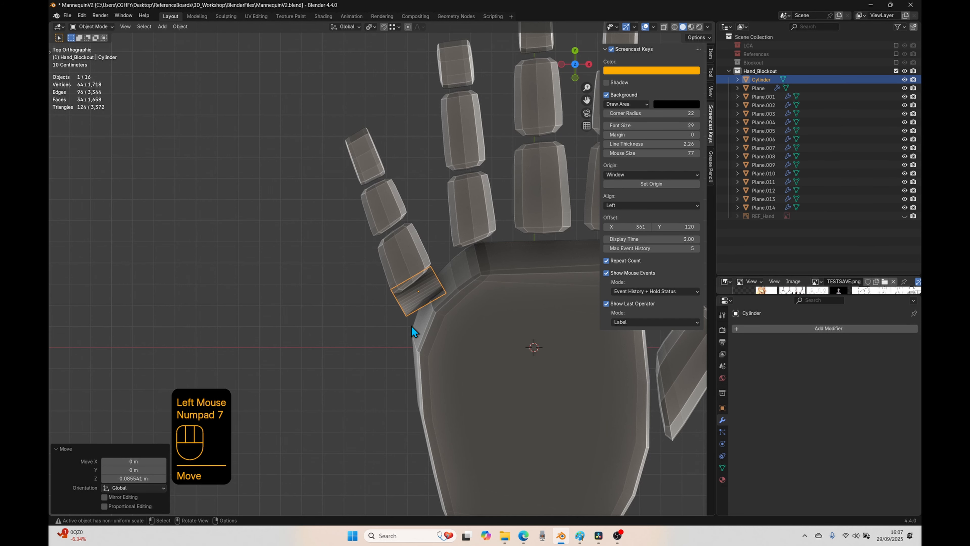
key(r)
click(469, 349)
key(g)
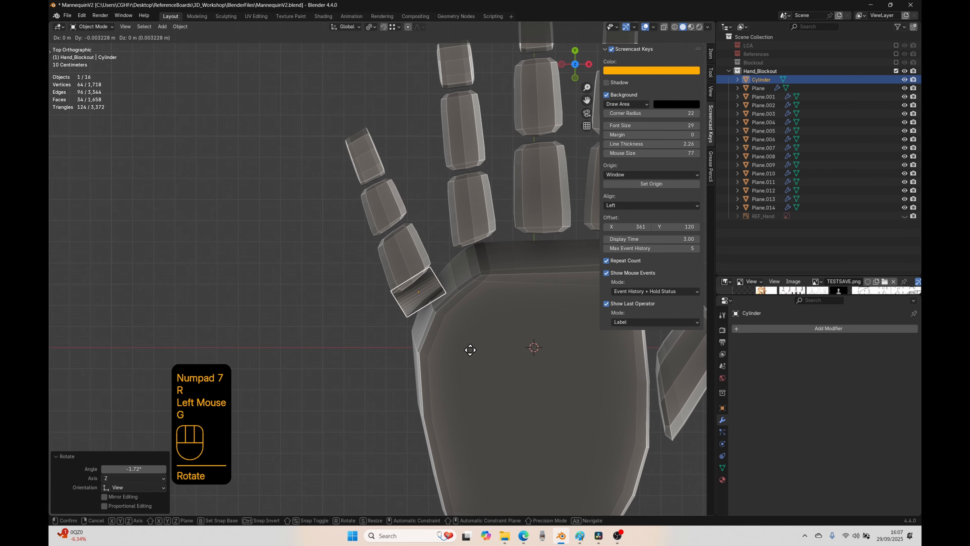
click(474, 352)
key(r)
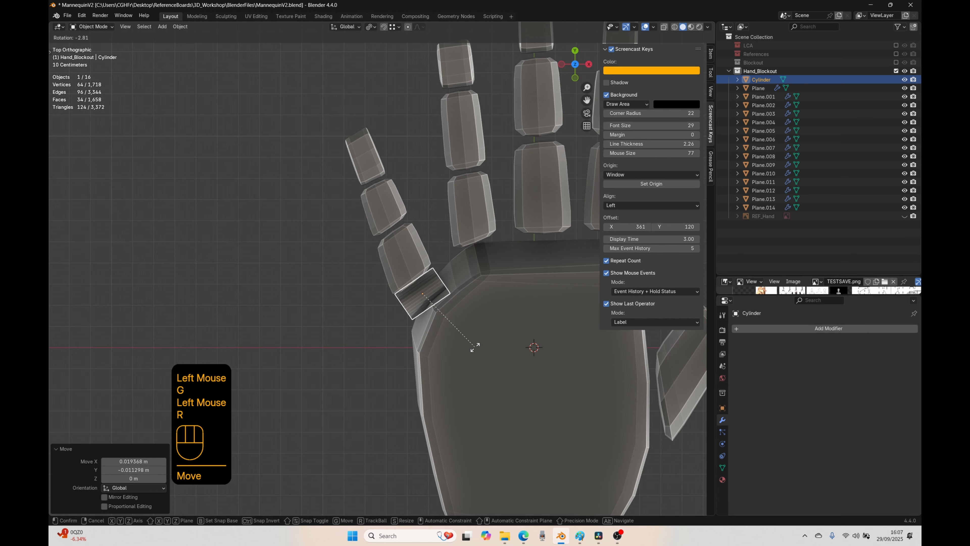
click(475, 347)
key(g)
click(473, 348)
key(r)
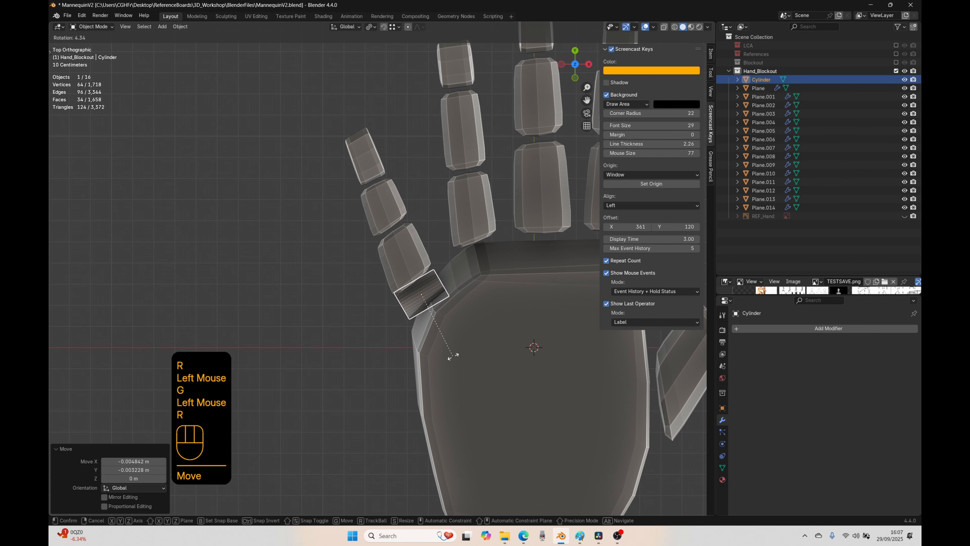
click(453, 358)
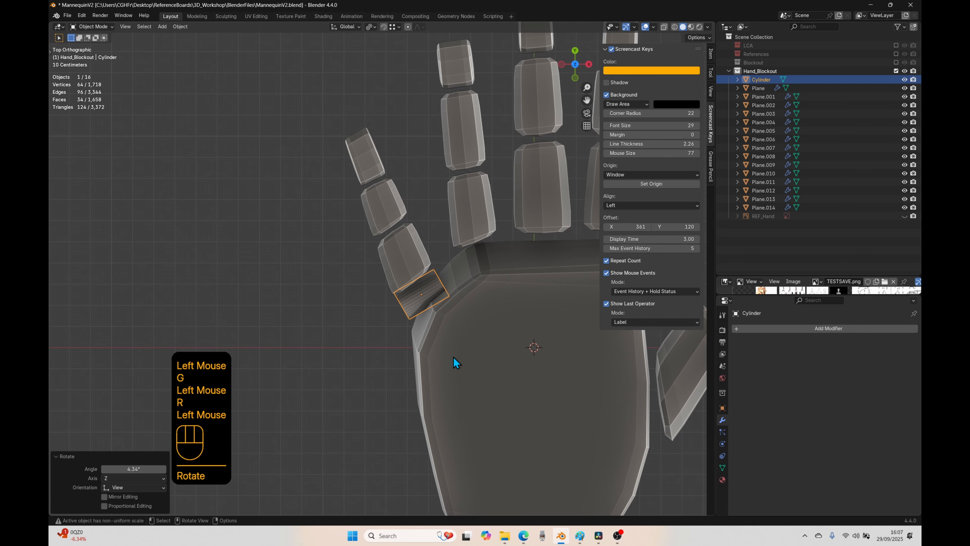
Step: Show the cylinder's transform values and duplicate it about 0.945 m along its local X axis, beyond the little finger's tip
click(710, 54)
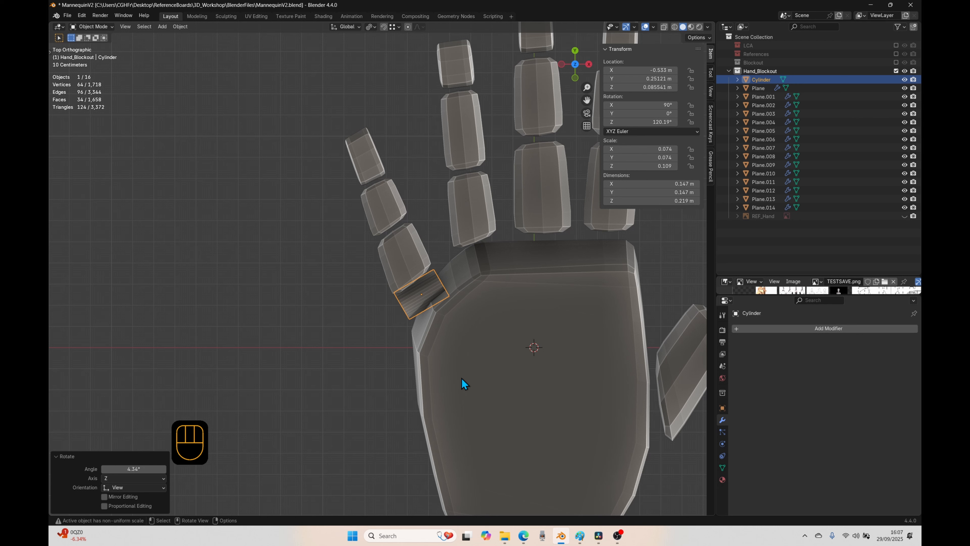
click(402, 311)
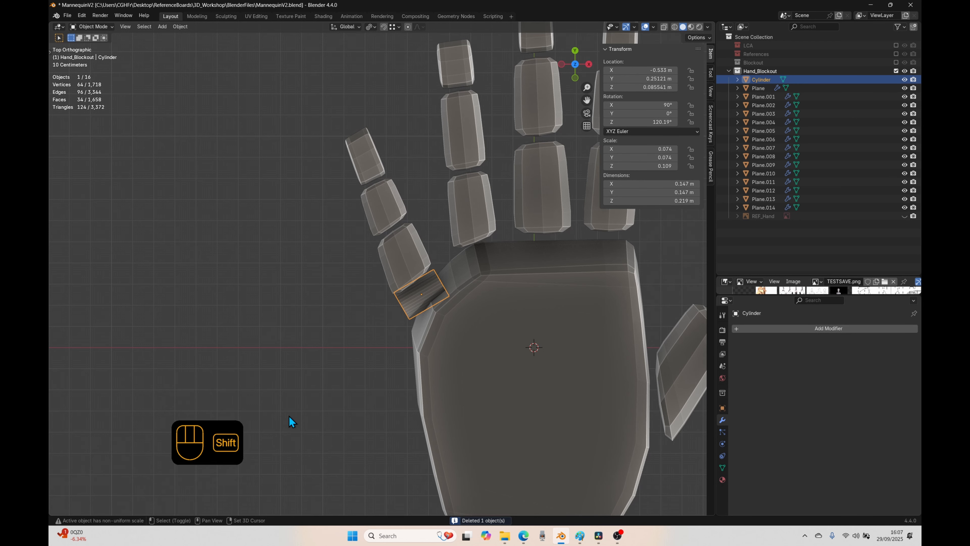
key(shift+d)
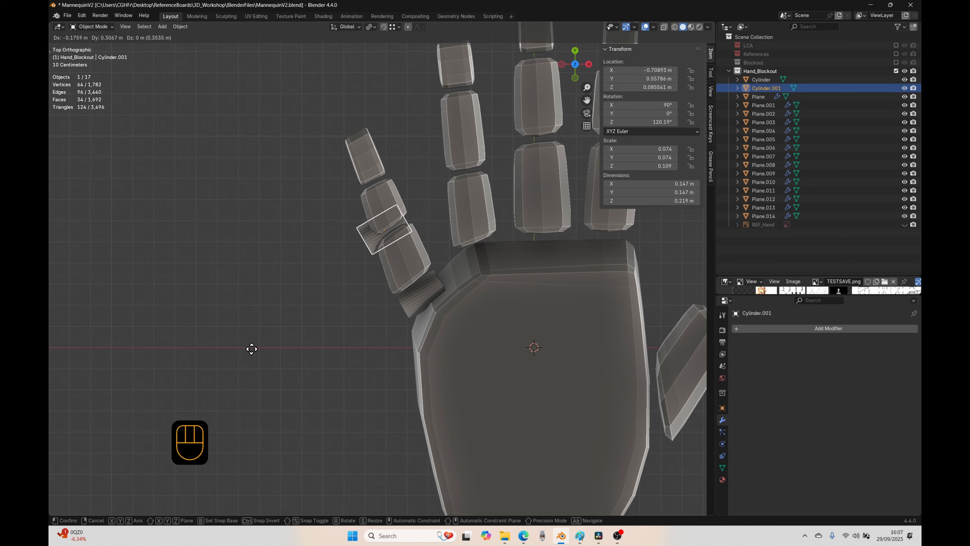
key(x)
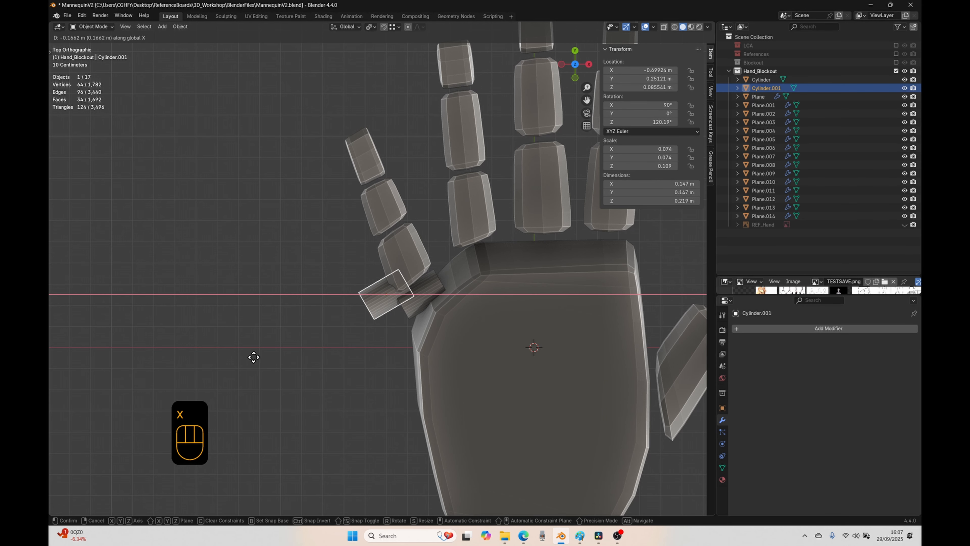
key(x)
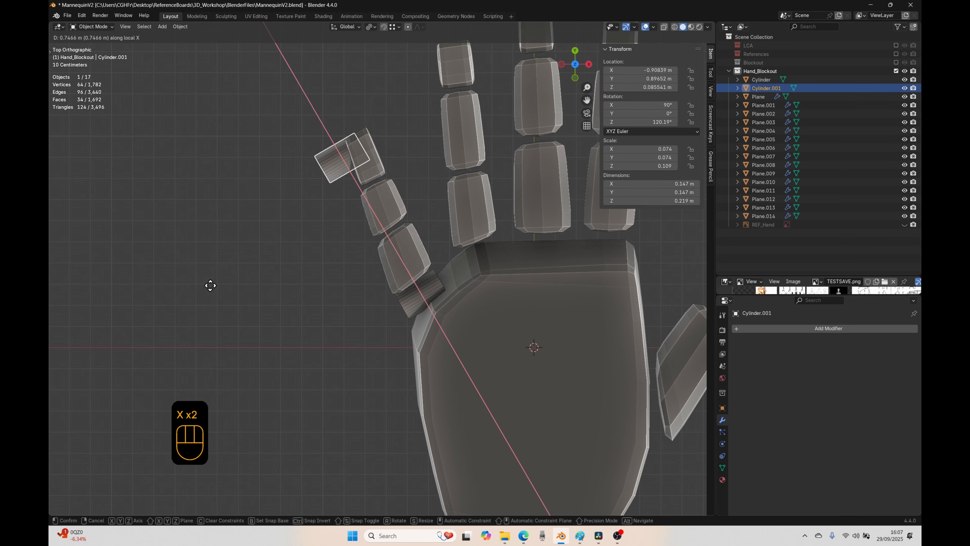
click(278, 356)
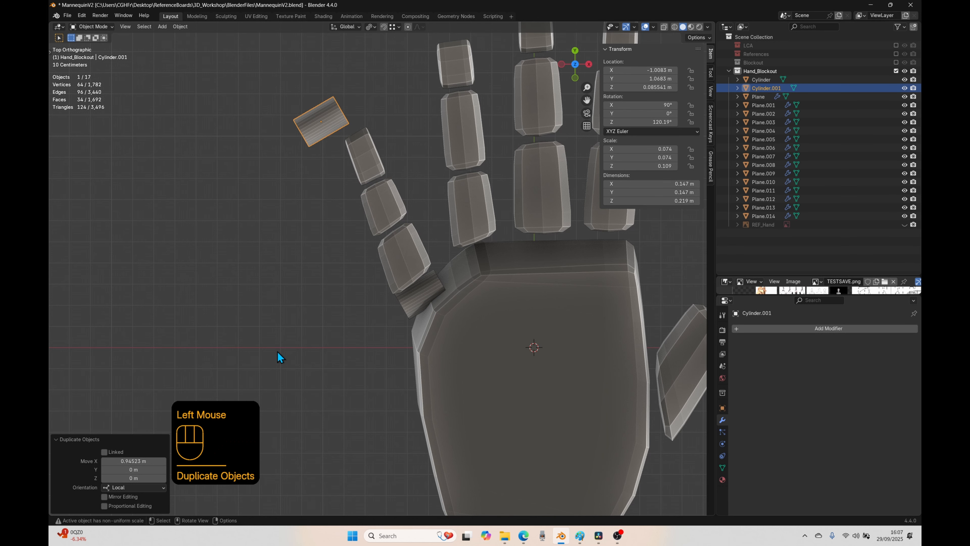
Step: Select the duplicated cylinder, compare its local and global X directions, and move it about 0.197 m along global X
click(409, 299)
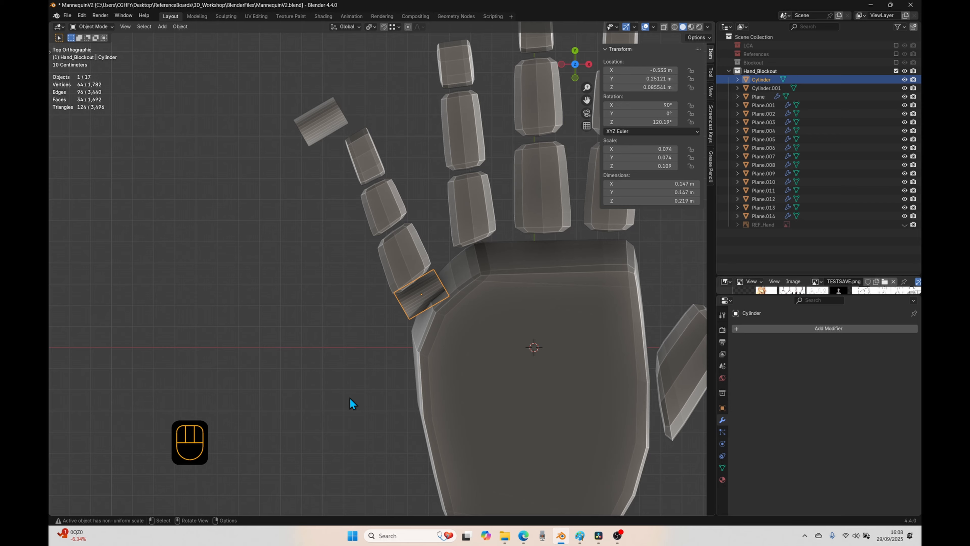
click(328, 126)
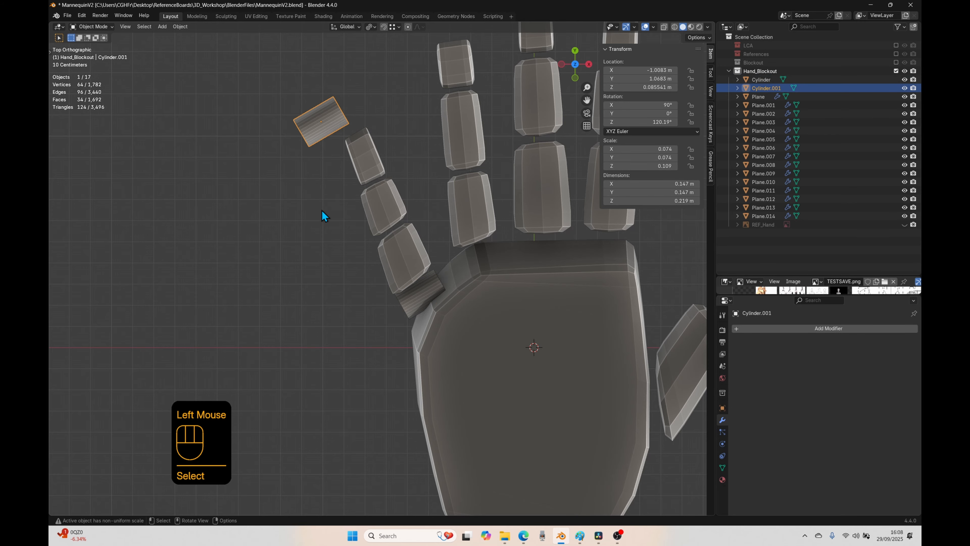
key(g)
key(x)
key(x)
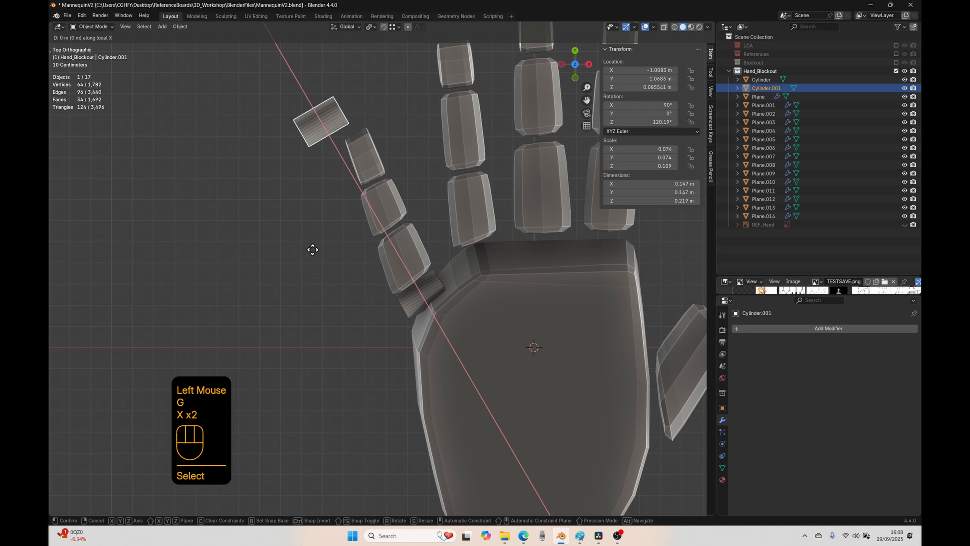
key(x)
key(x)
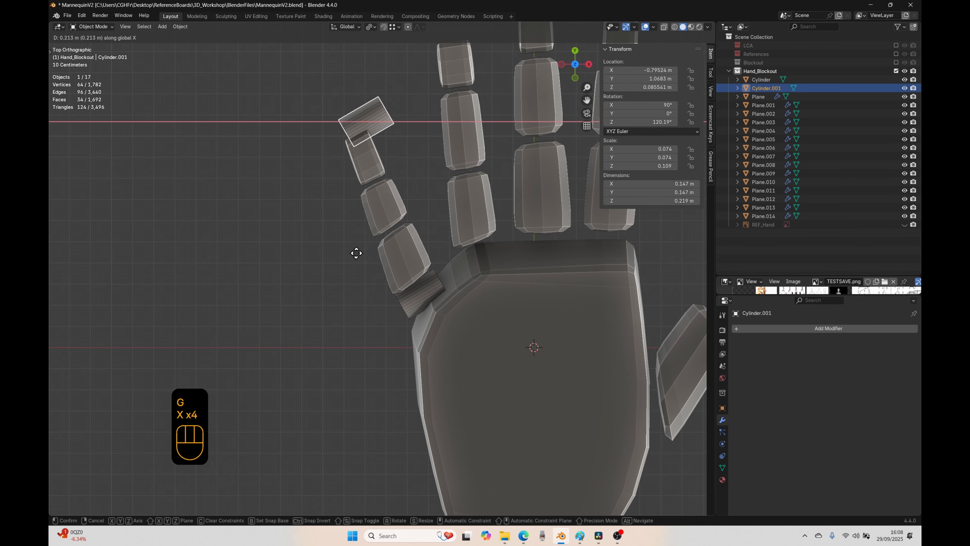
click(354, 253)
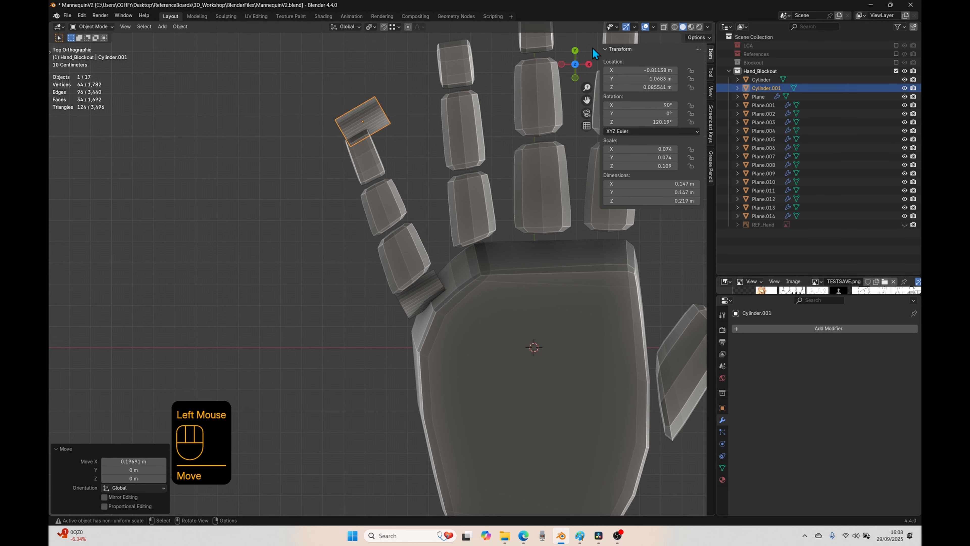
Step: Move the duplicated cylinder about 0.026 m along its local X axis
key(g)
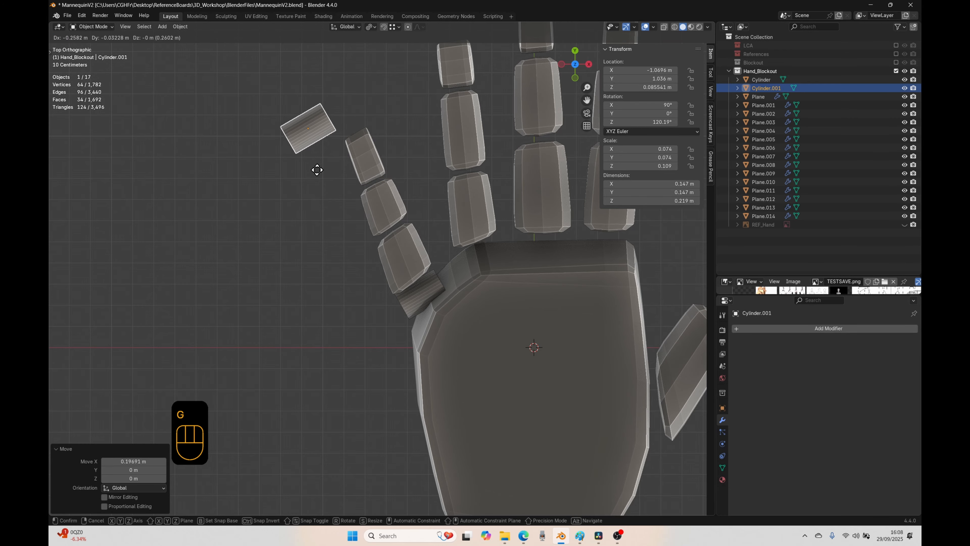
key(x)
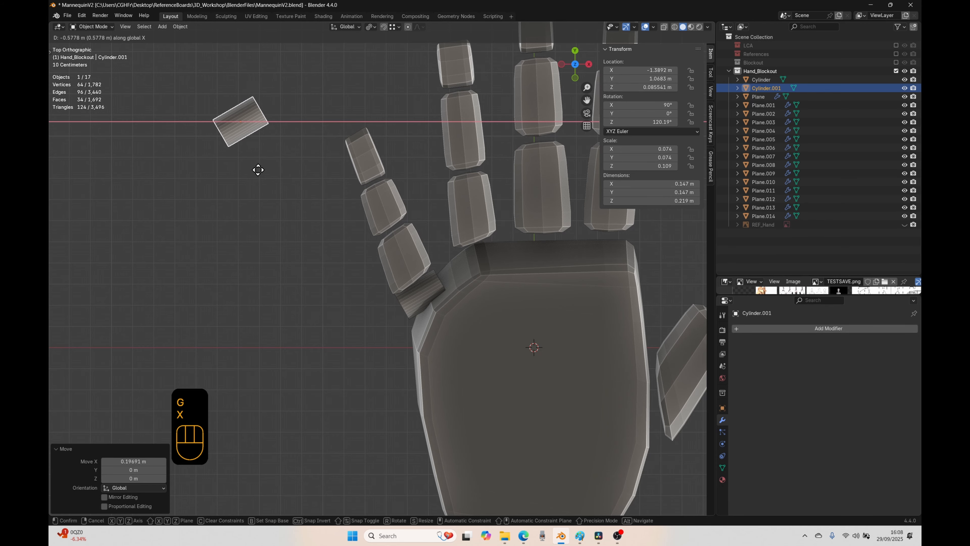
key(x)
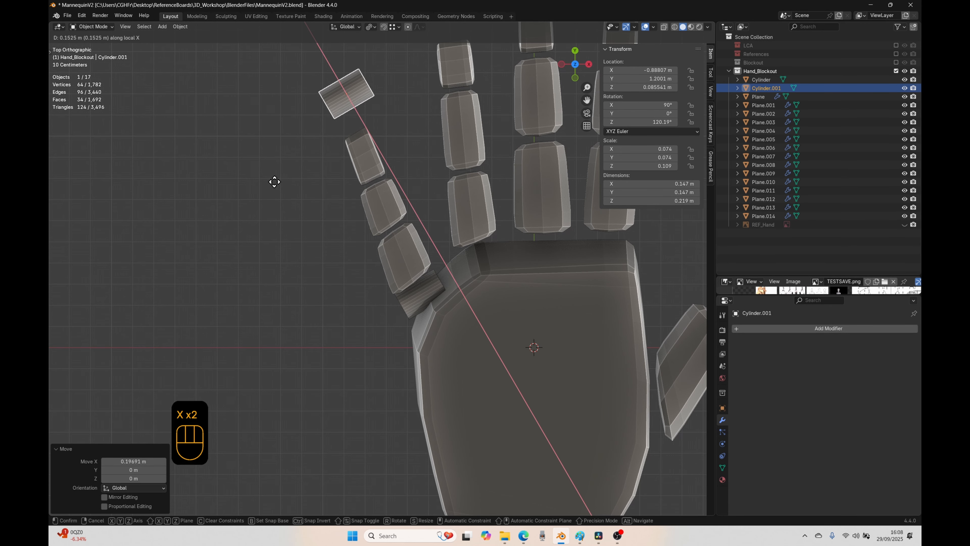
click(355, 121)
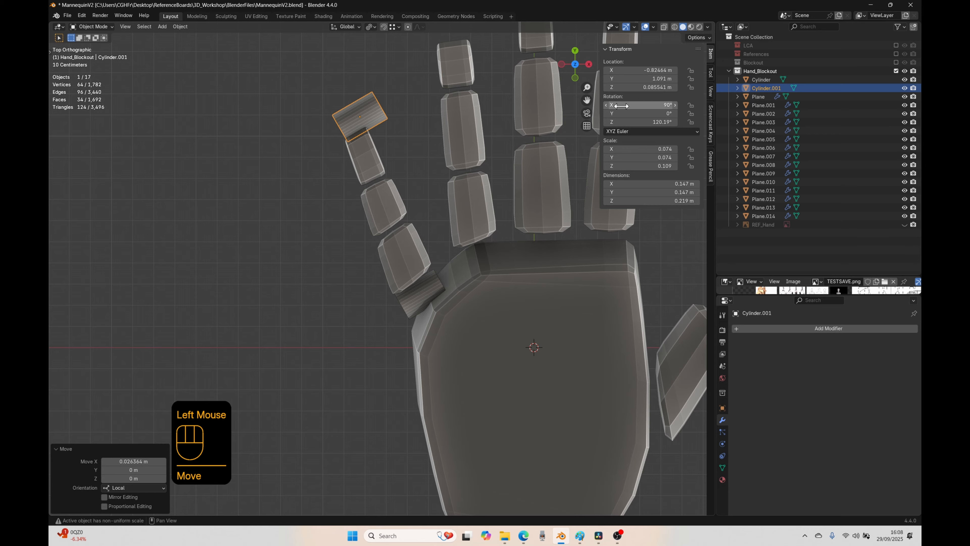
Step: Rotate the duplicated cylinder about -59.7° and try moving it along the global and local X axes
key(r)
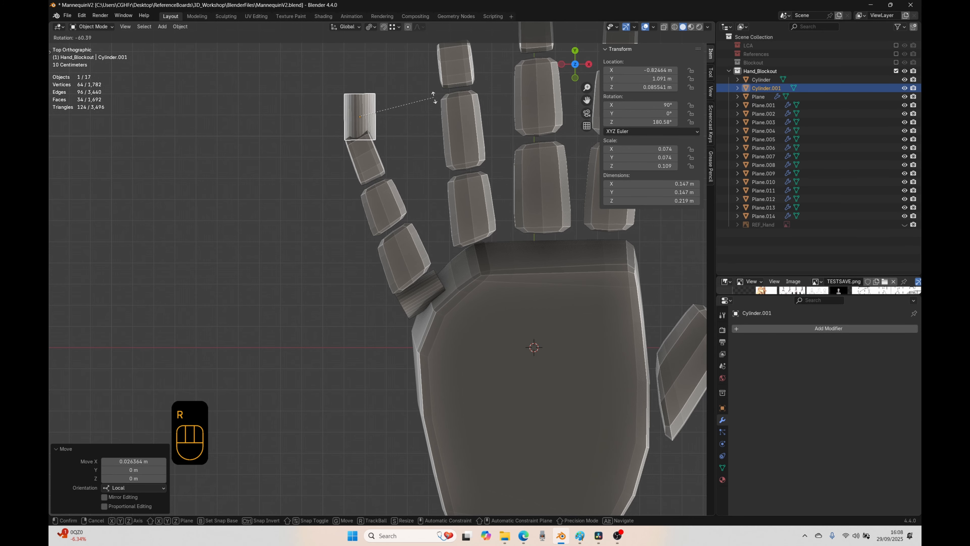
click(431, 137)
key(x)
key(g)
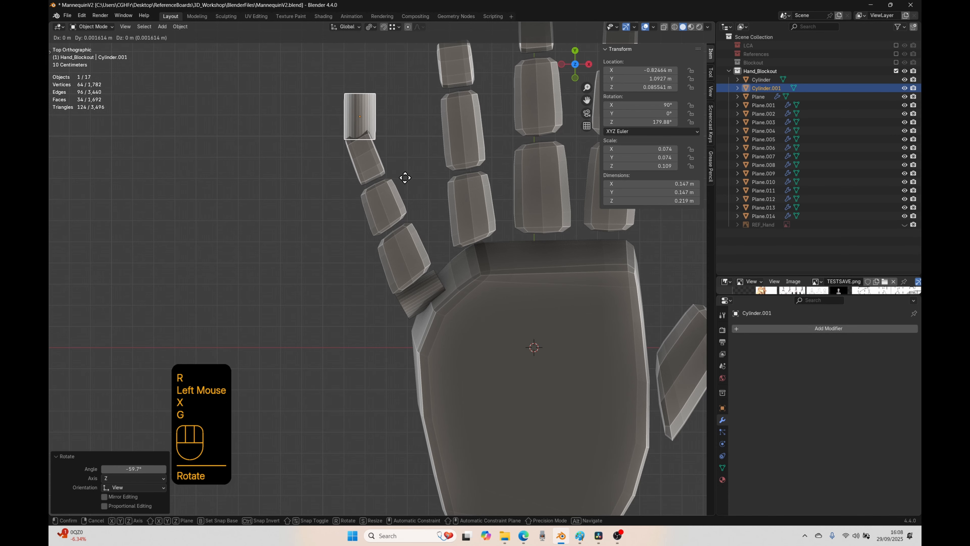
key(x)
key(x)
key(x)
key(x)
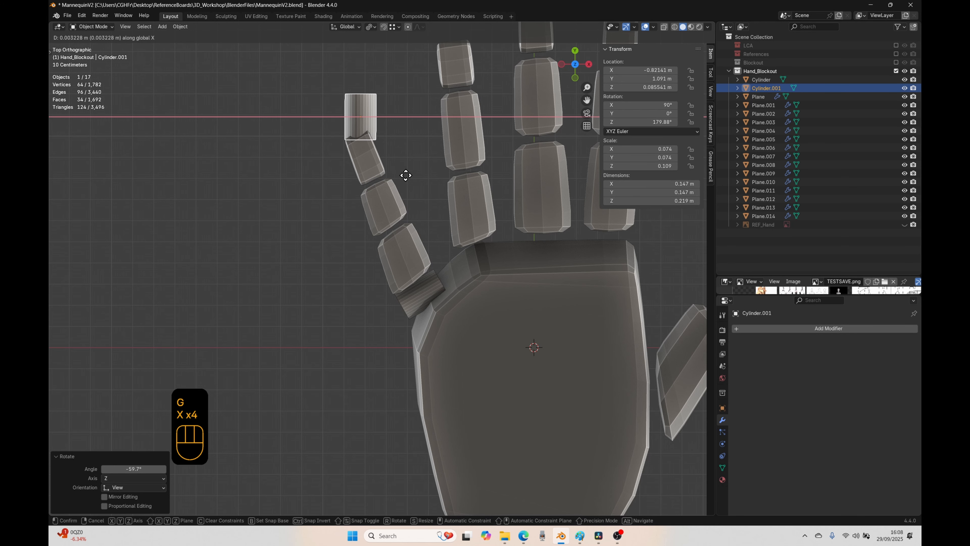
key(x)
right_click(406, 175)
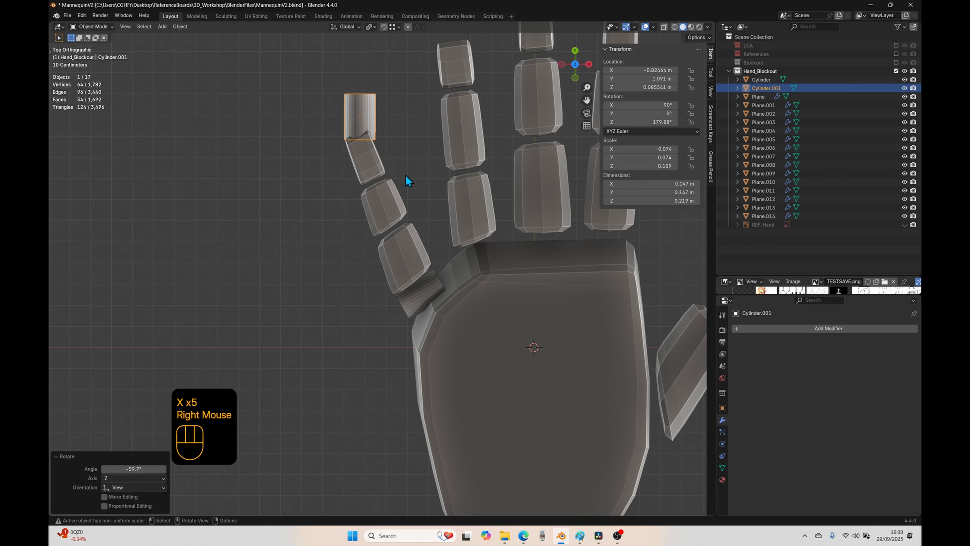
Step: Rotate the duplicated cylinder about 41.3° and try moving it along its local X axis
key(r)
click(353, 213)
key(g)
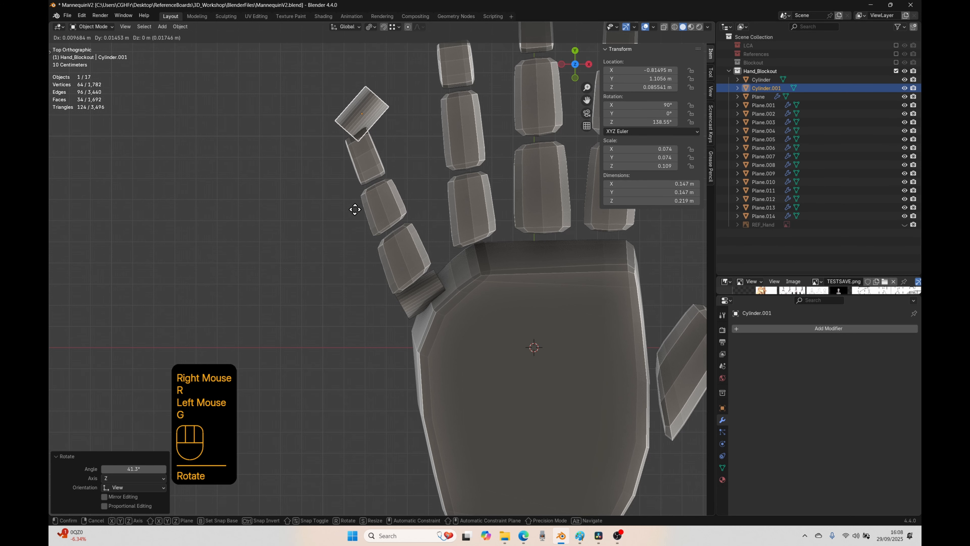
key(x)
key(x)
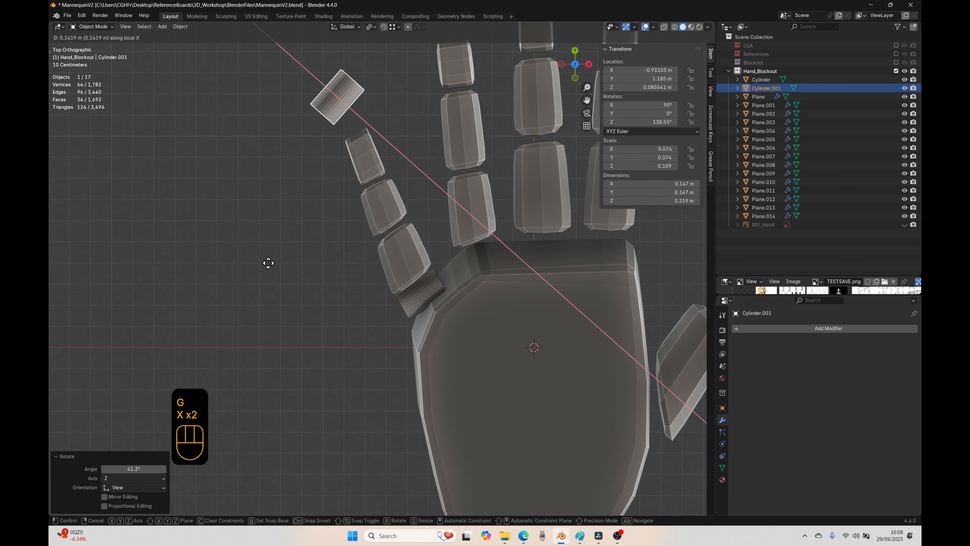
right_click(294, 319)
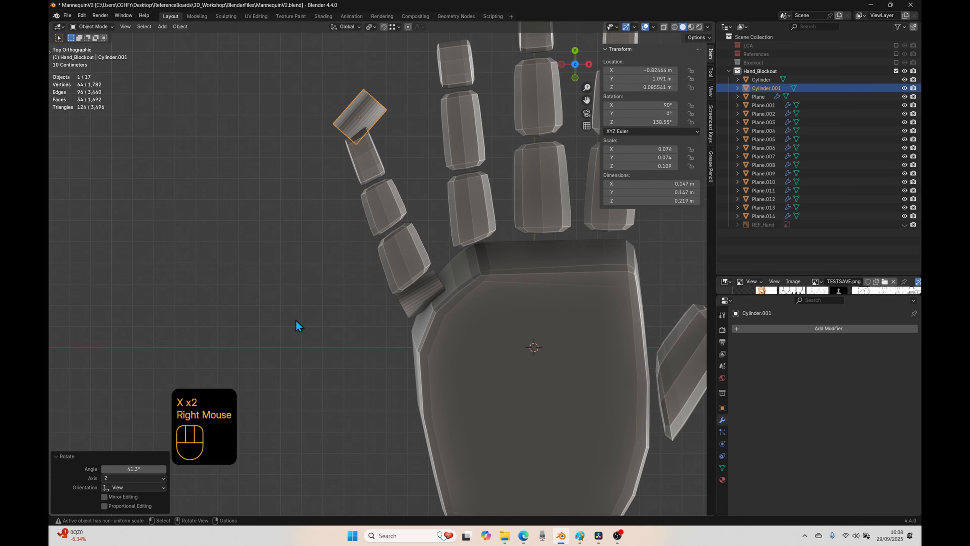
Step: Move the duplicated cylinder between the little finger's first two blocks, about 0.152 m in X and -0.531 m in Y, and rotate it 16.9°
key(g)
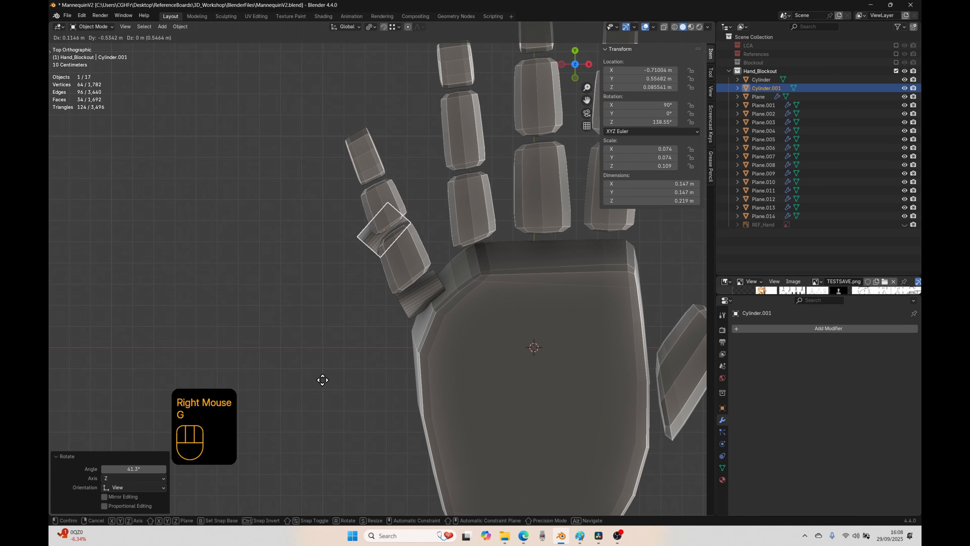
click(331, 381)
key(r)
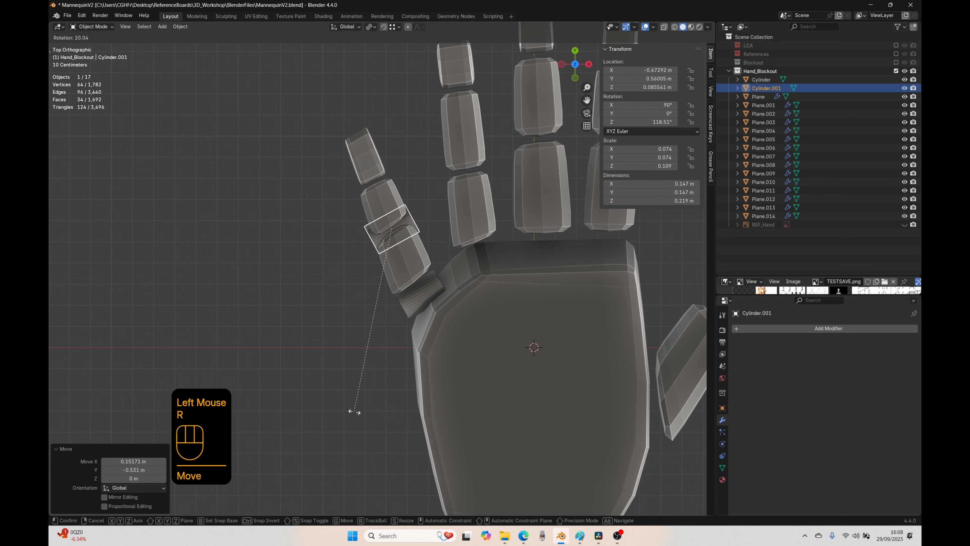
click(368, 389)
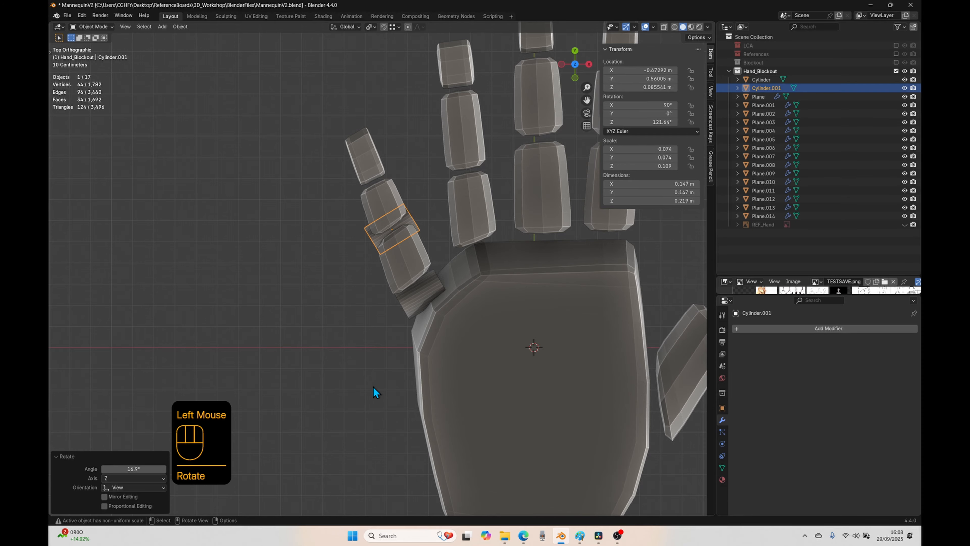
Step: Shorten the duplicated cylinder along its local Z axis to about 0.724 of its length to match the finger's width
middle_drag(408, 338, 393, 382)
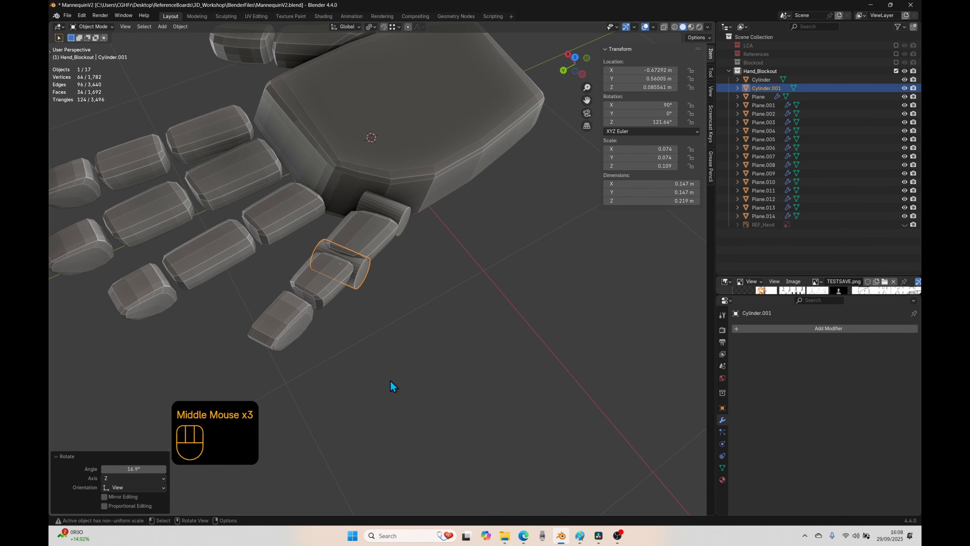
key(s)
key(y)
key(y)
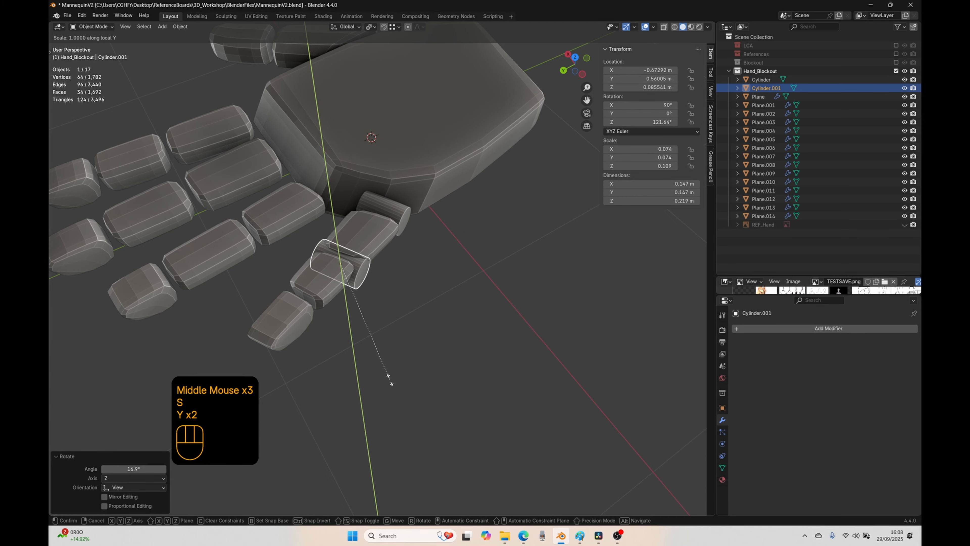
key(z)
key(z)
click(371, 355)
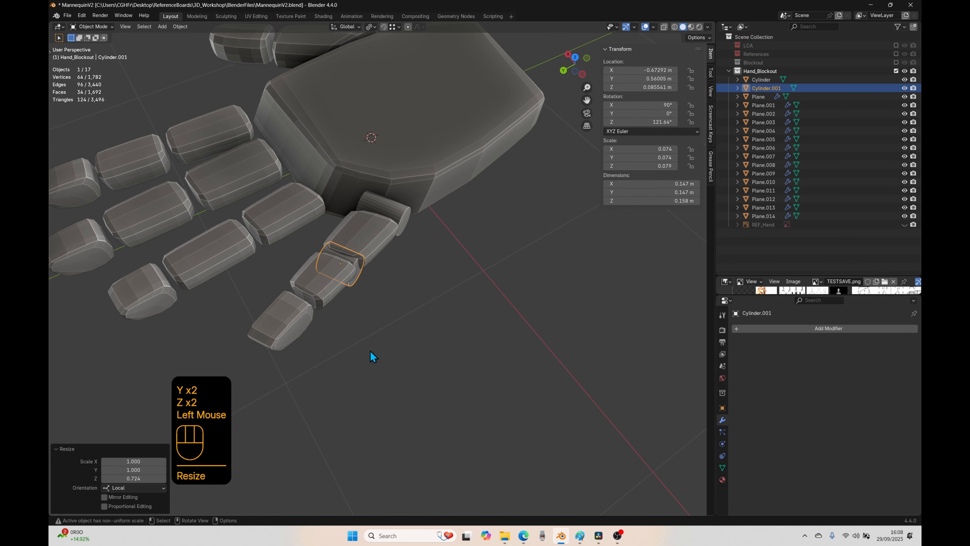
Step: Thin the finger joint cylinder by scaling it to about 0.571 on local X and Y, excluding local Z
middle_drag(371, 355, 352, 301)
scroll(328, 322, up, 1)
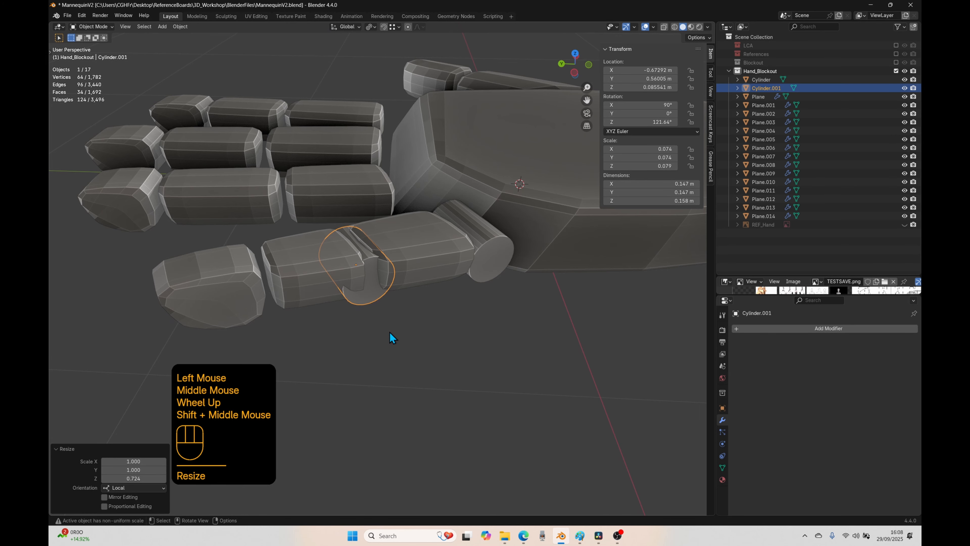
middle_drag(330, 404, 350, 405)
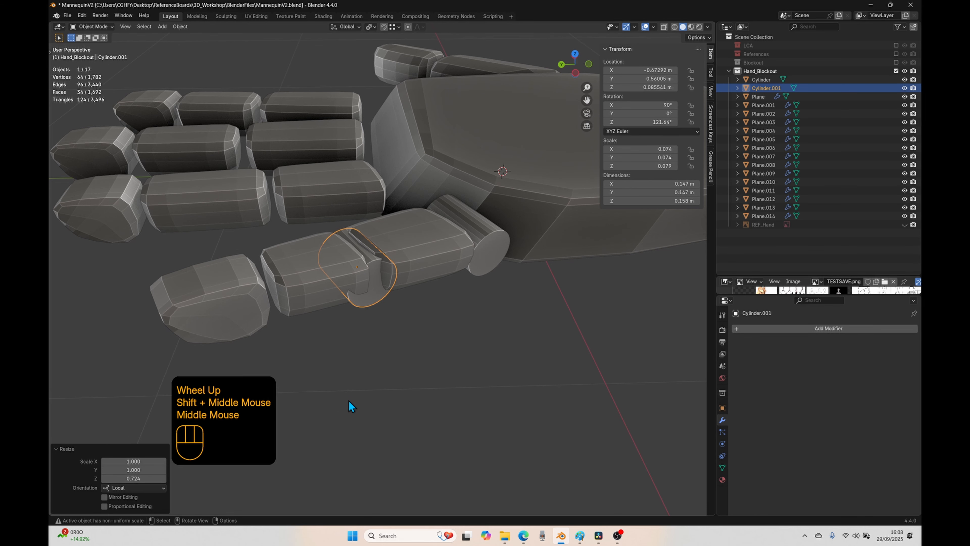
key(s)
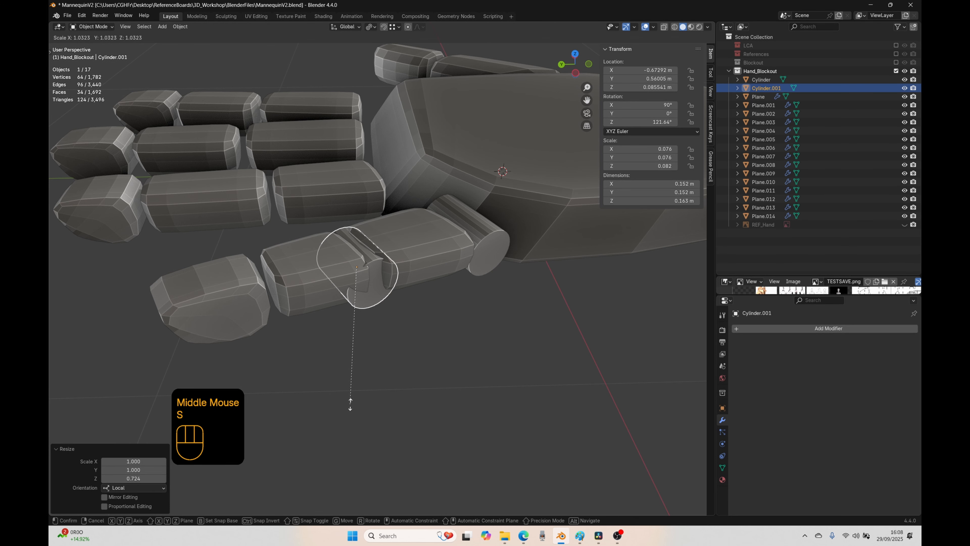
key(shift+z)
key(shift+z)
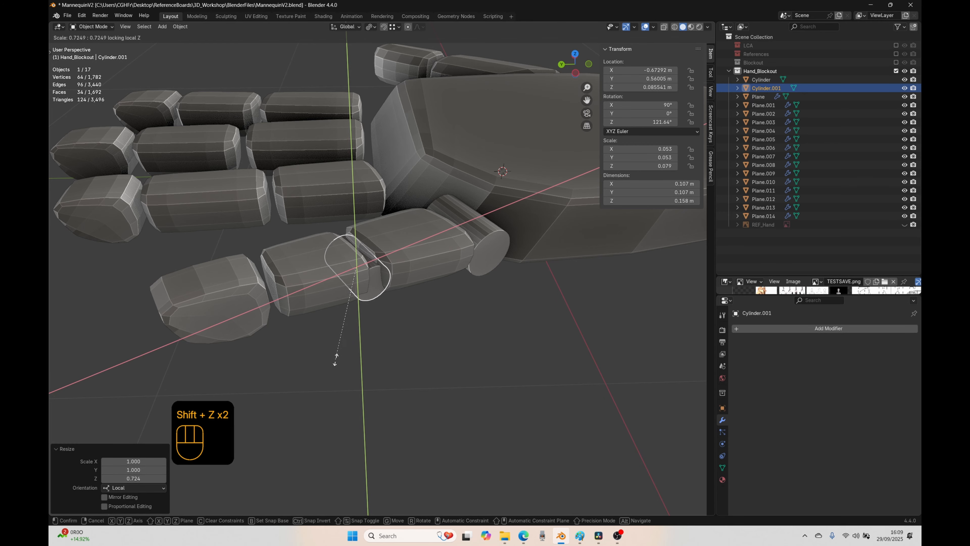
click(331, 339)
Step: Raise the joint cylinder about 0.047 m along Z and rotate it about 4° to fit between the two finger blocks
key(g)
key(z)
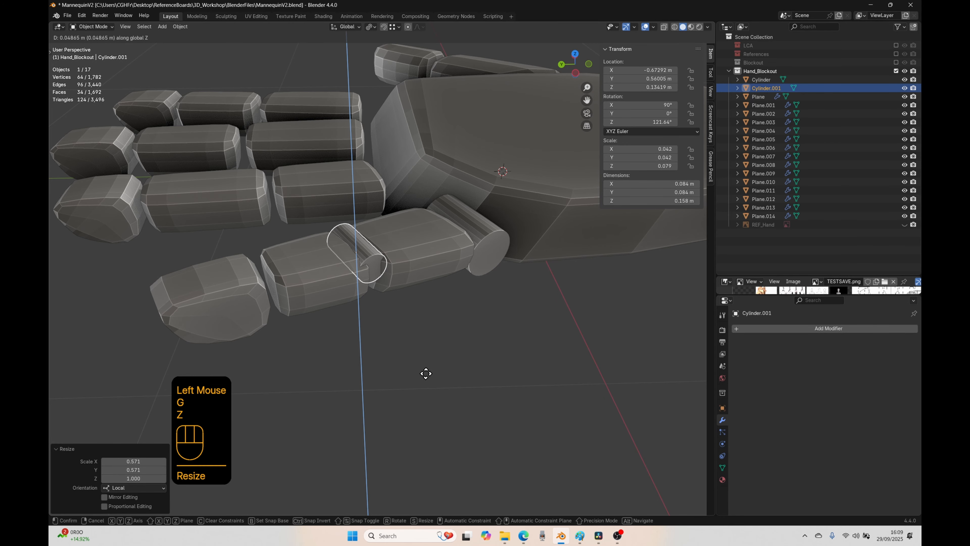
click(426, 374)
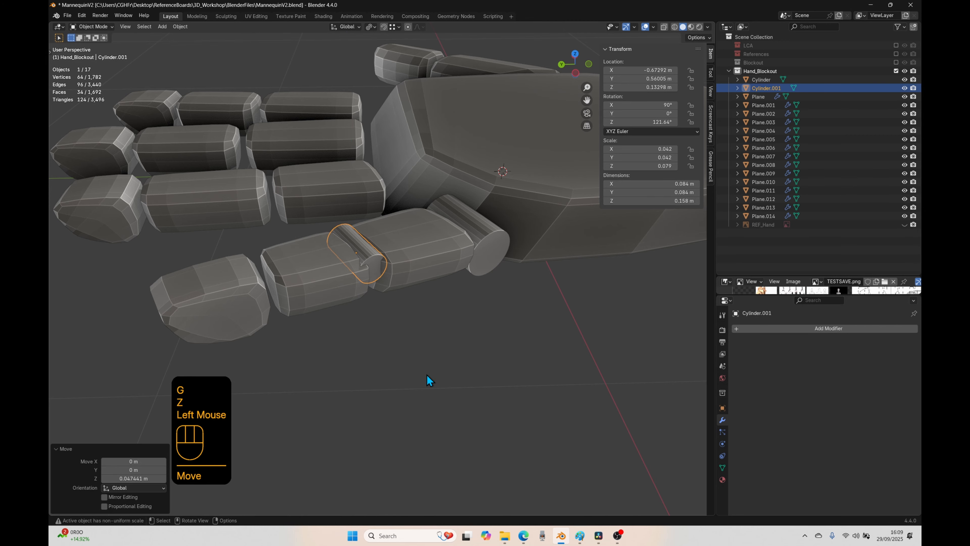
key(KP_7)
key(r)
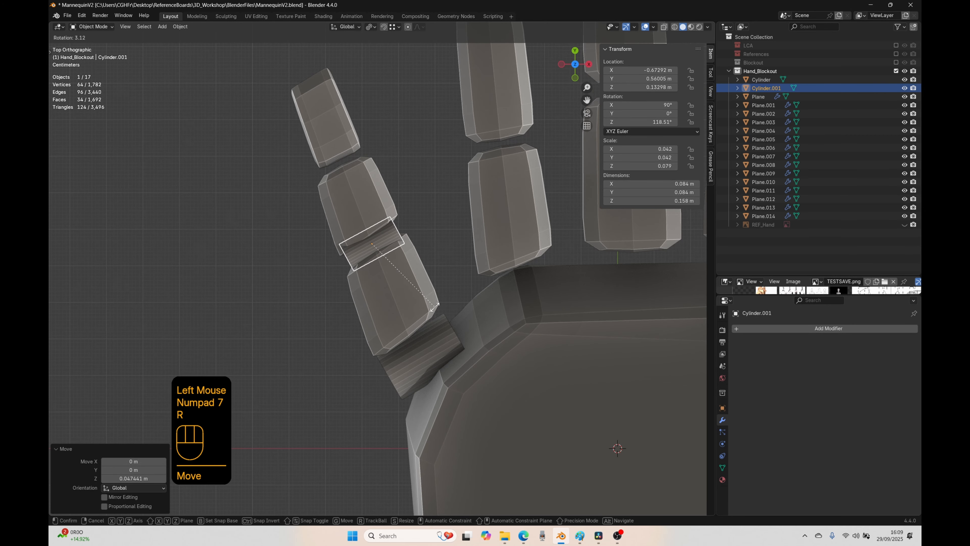
click(434, 306)
key(r)
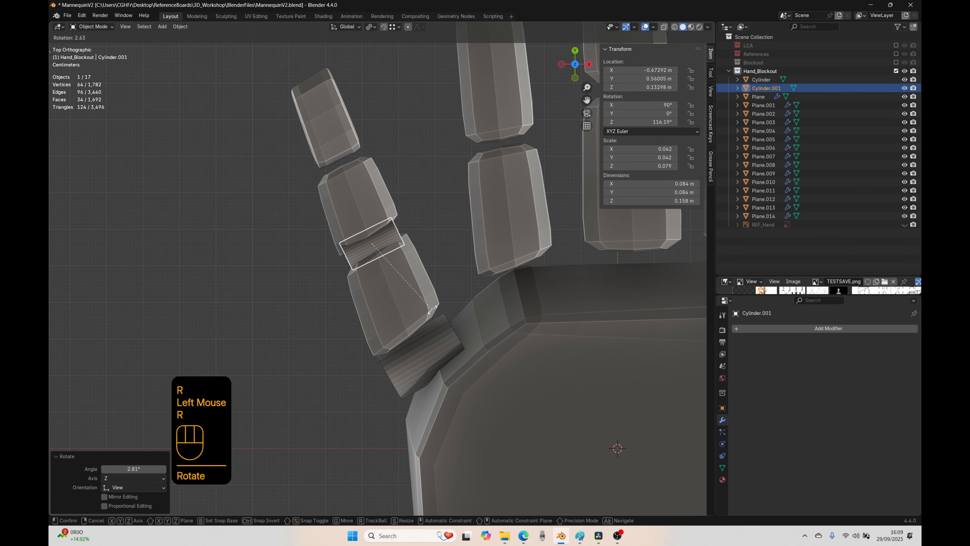
click(433, 307)
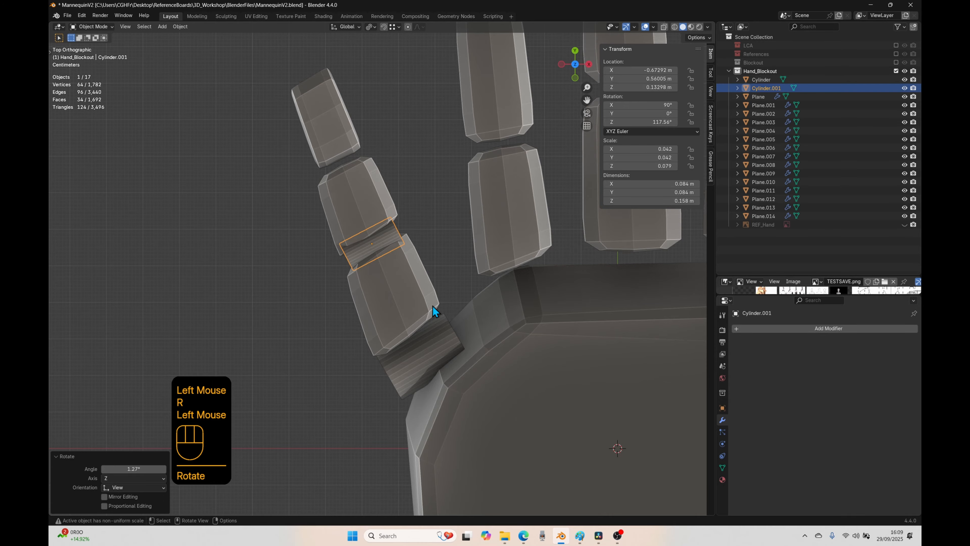
Step: Duplicate the joint cylinder about 0.232 m along its local X axis and shift it into the gap below the little fingertip block
key(shift+d)
key(x)
key(x)
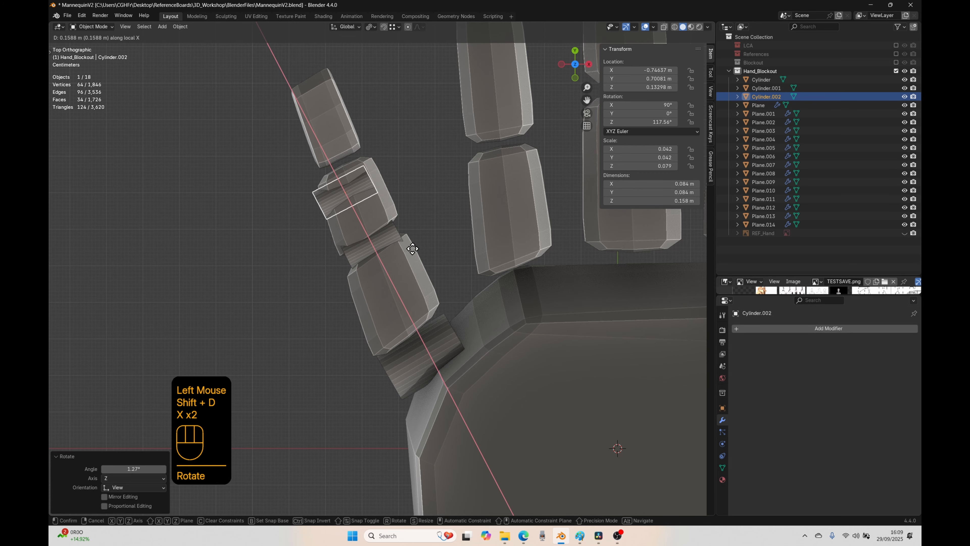
click(402, 227)
key(g)
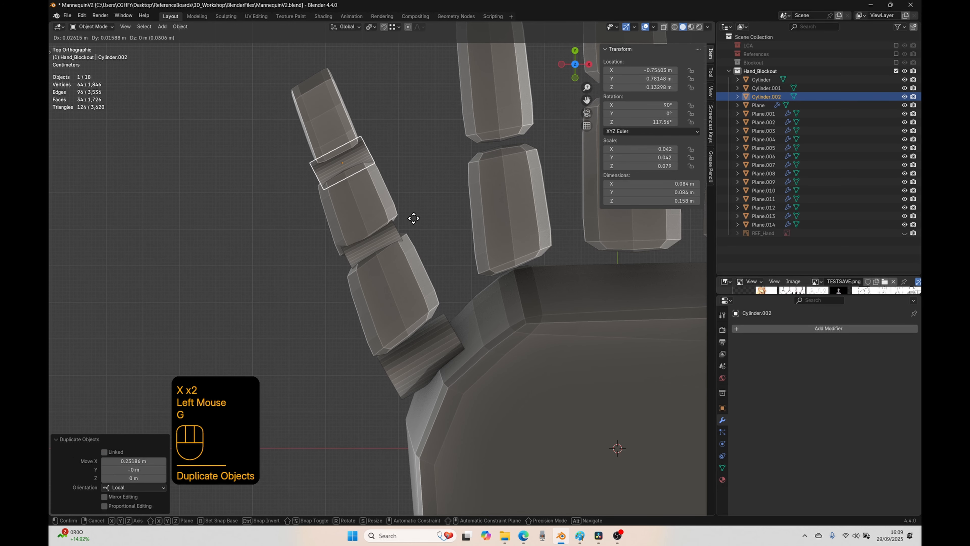
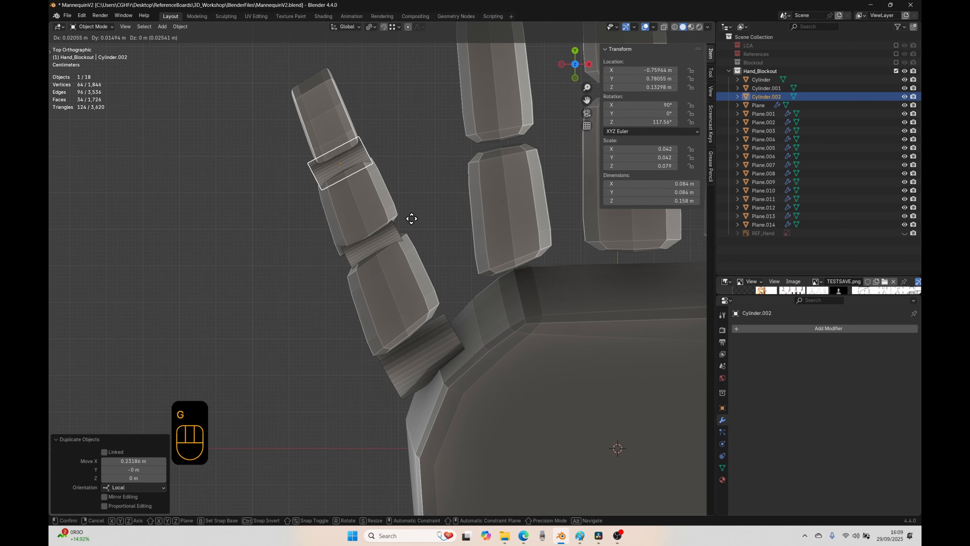
Step: Place the duplicated cylinder at the little finger's outermost joint and scale its thickness to about 0.72, keeping its length
click(411, 216)
key(s)
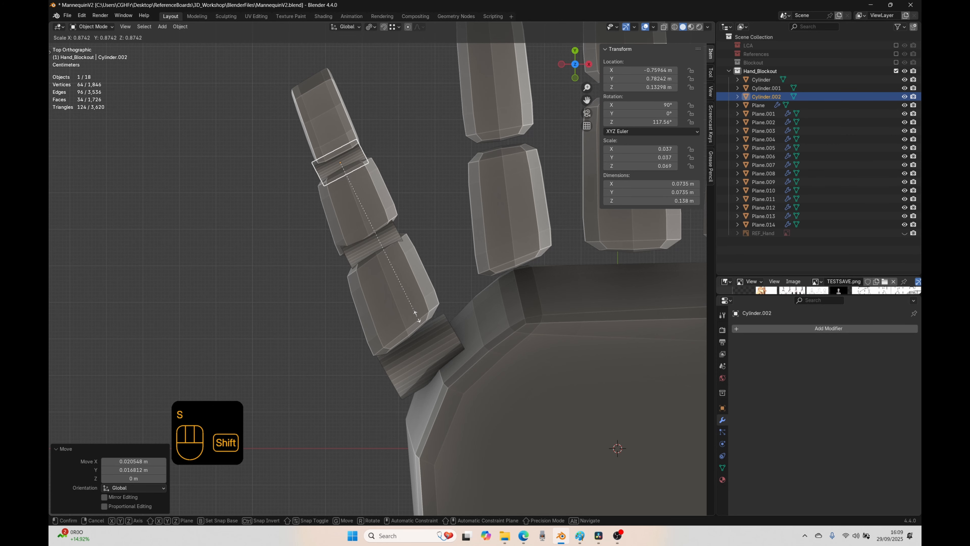
key(shift+z)
key(shift+z)
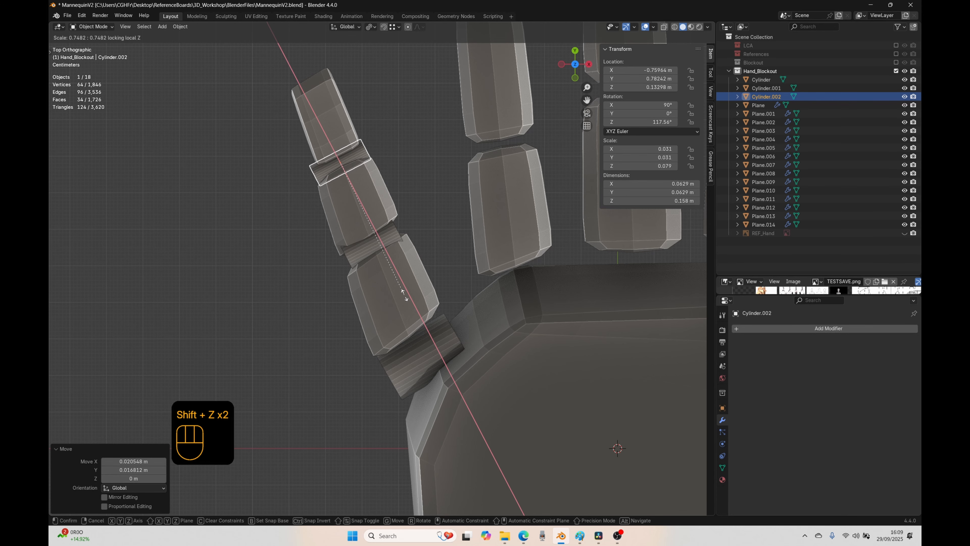
click(400, 290)
Step: Scale the little finger's outermost joint cylinder to about 0.85 along its length and raise it about 0.014 m
key(s)
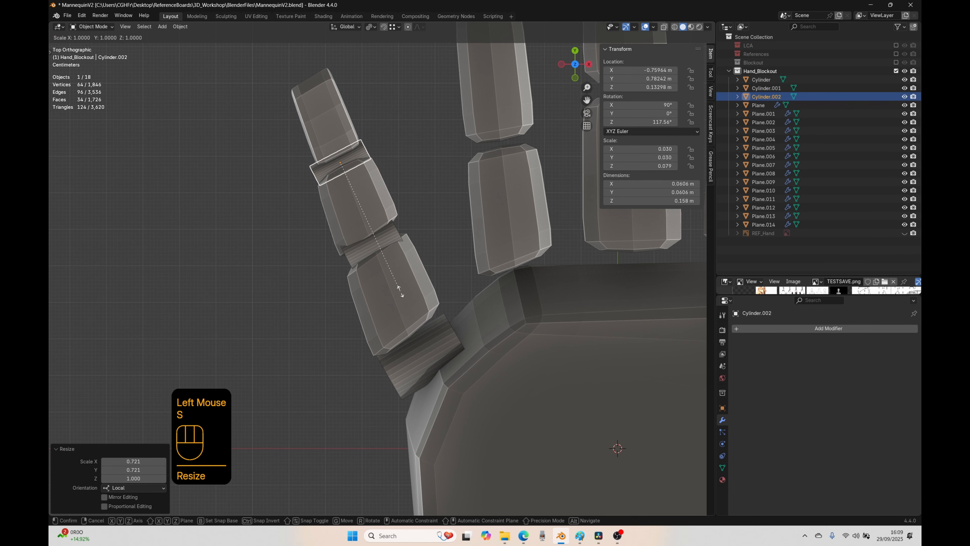
key(z)
key(z)
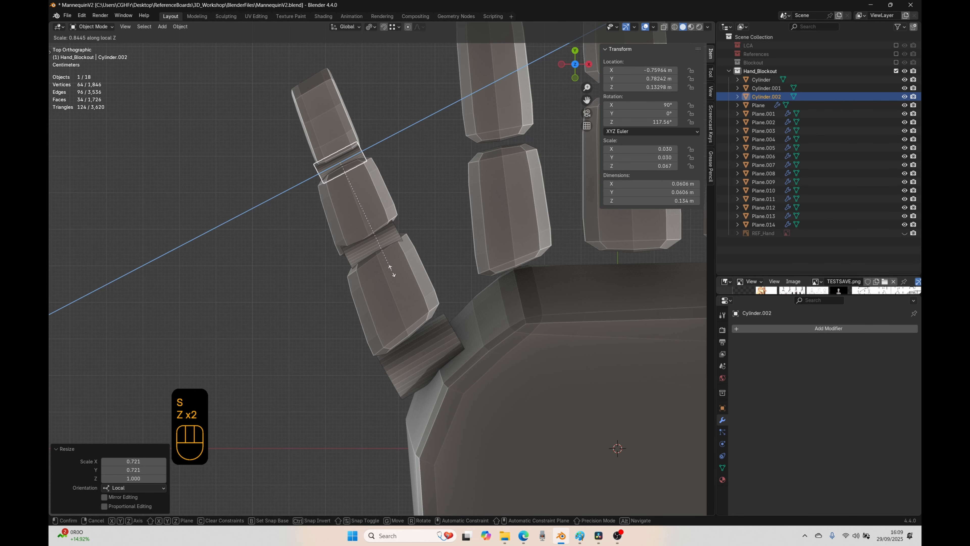
click(393, 273)
middle_drag(305, 362, 406, 296)
key(g)
key(z)
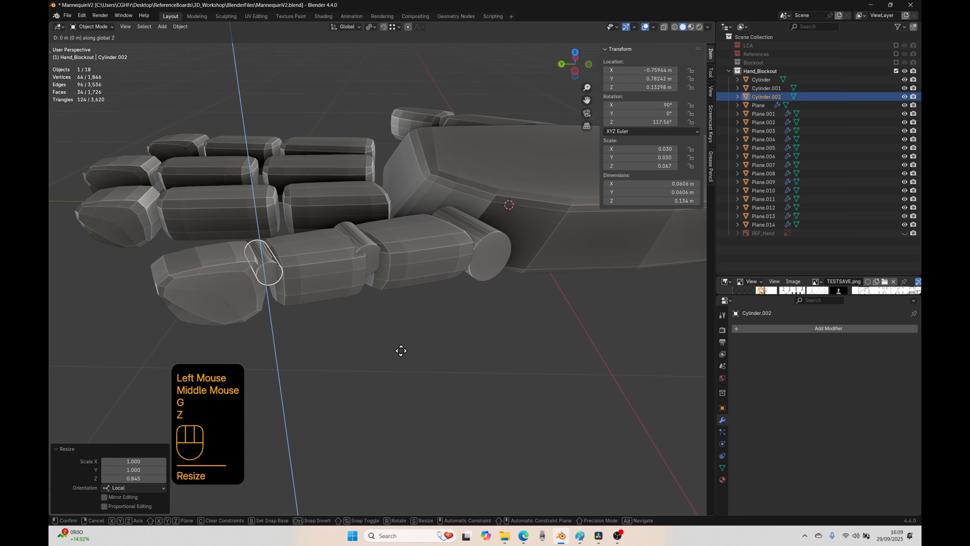
click(408, 329)
Step: Raise the little finger's middle joint cylinder by about 0.001 m
click(373, 266)
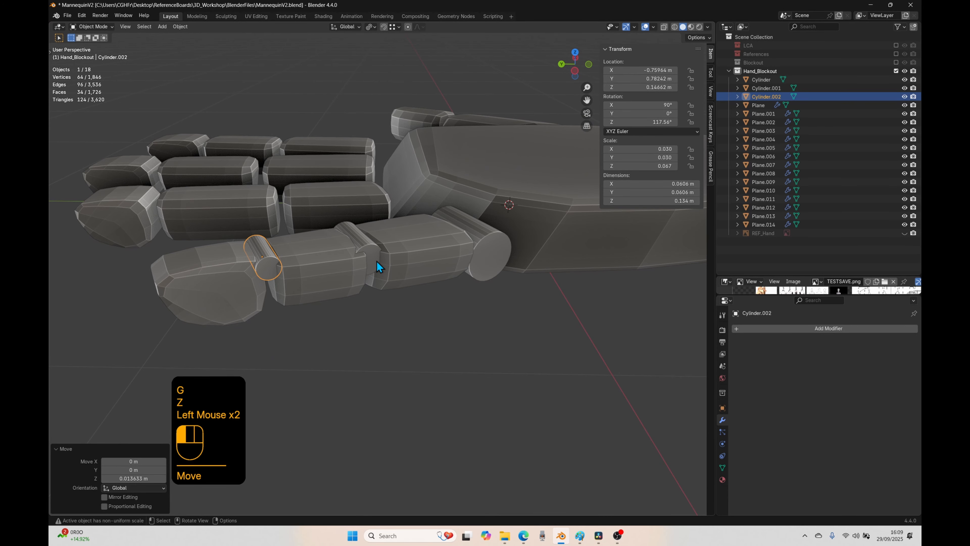
key(g)
key(z)
click(440, 292)
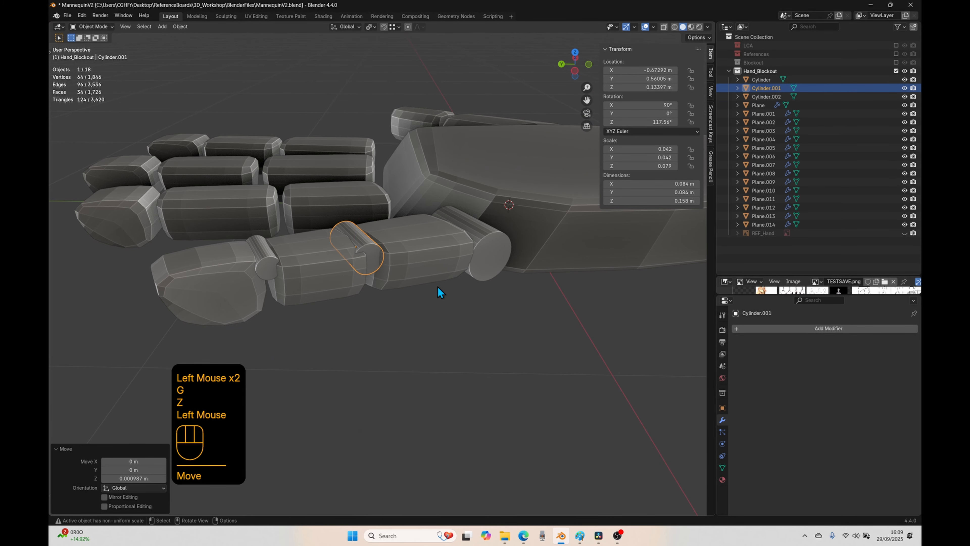
Step: Adjust the height of the little finger's knuckle cylinder to a Z location of about 0.115 m, and deselect it
click(478, 256)
key(g)
key(z)
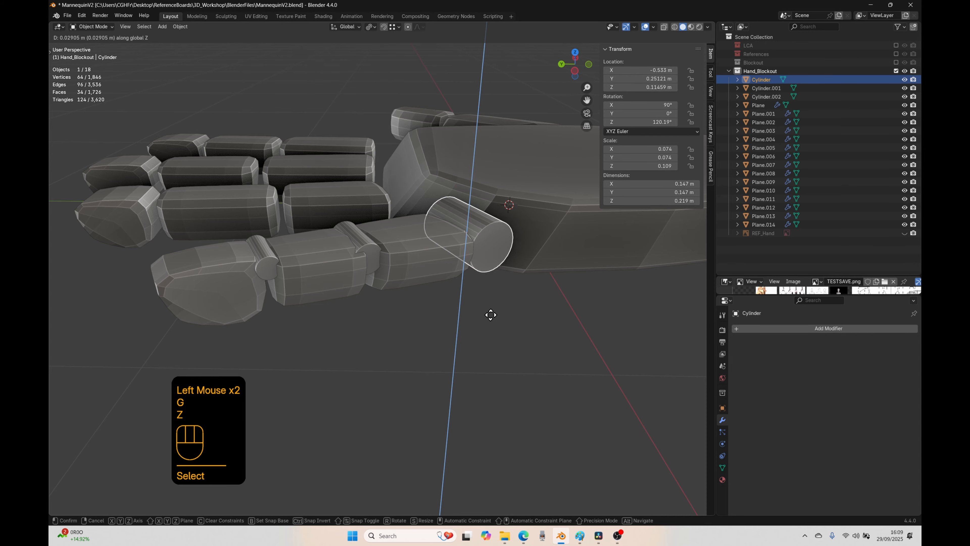
click(489, 346)
middle_drag(489, 347, 464, 352)
click(464, 352)
middle_drag(464, 352, 418, 365)
middle_drag(418, 365, 306, 406)
key(KP_7)
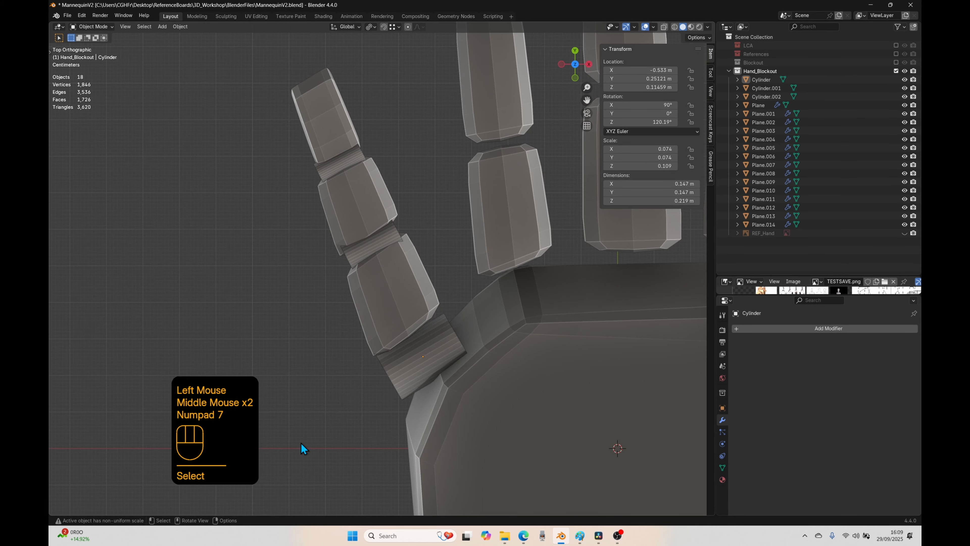
Step: Duplicate the little finger's knuckle cylinder and place the copy where the ring finger meets the palm
scroll(420, 425, down, 4)
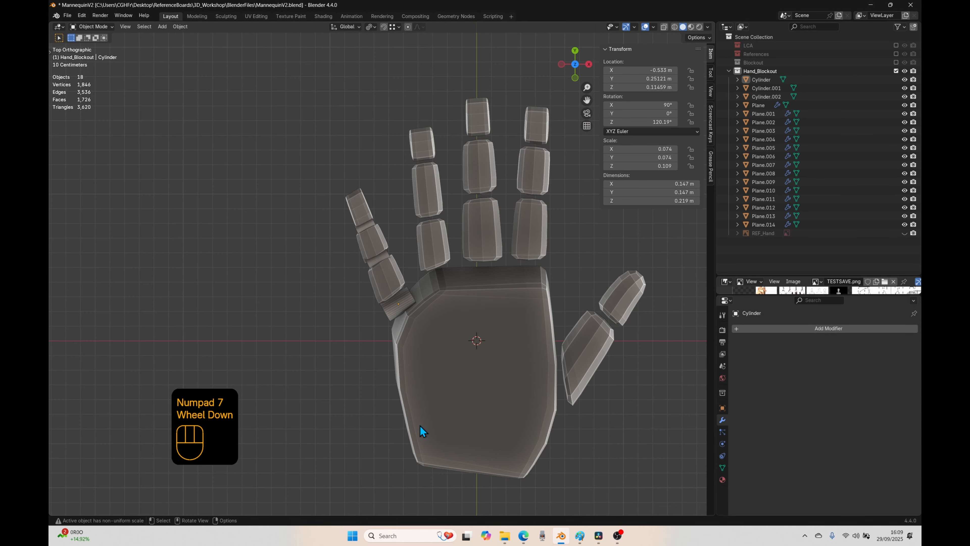
scroll(390, 273, up, 4)
click(376, 261)
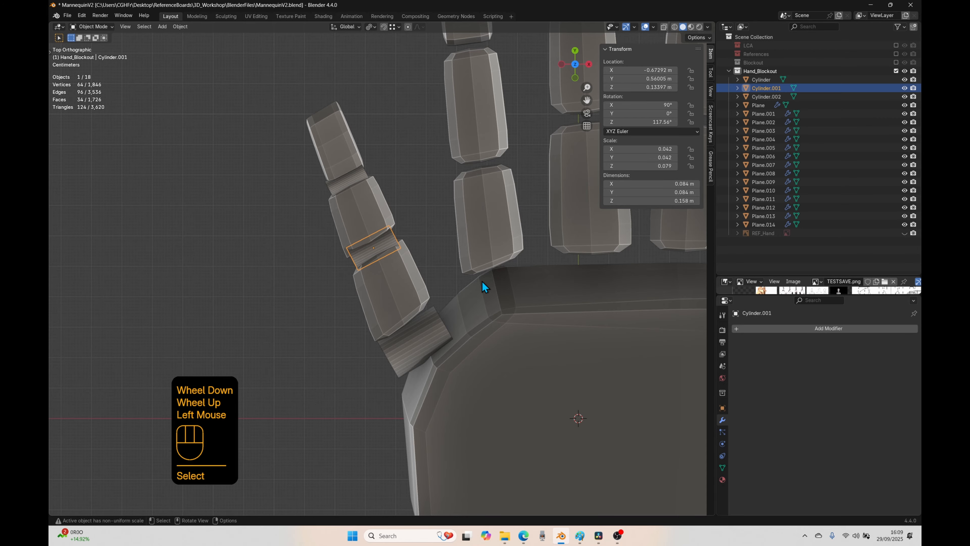
scroll(555, 306, down, 4)
shift+middle_drag(555, 307, 350, 303)
click(325, 361)
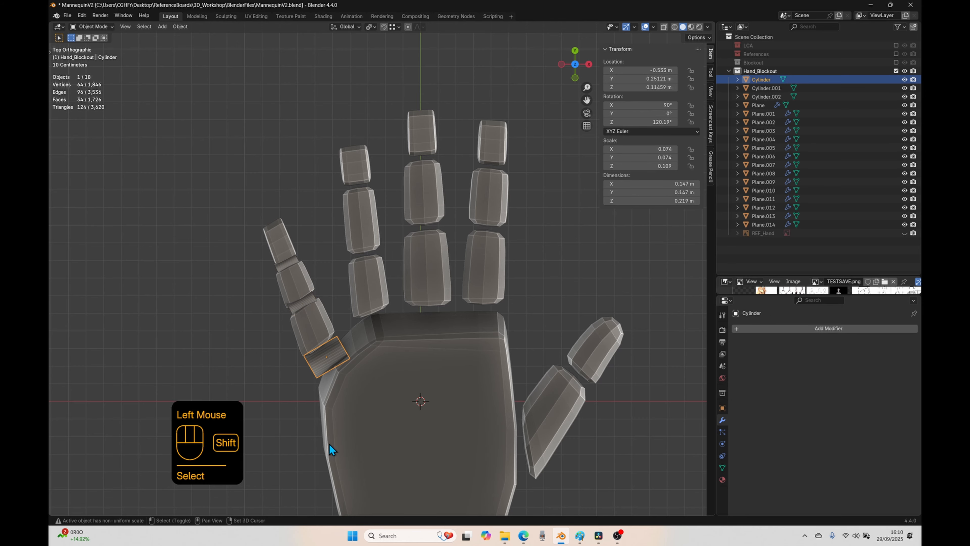
key(shift+d)
click(377, 403)
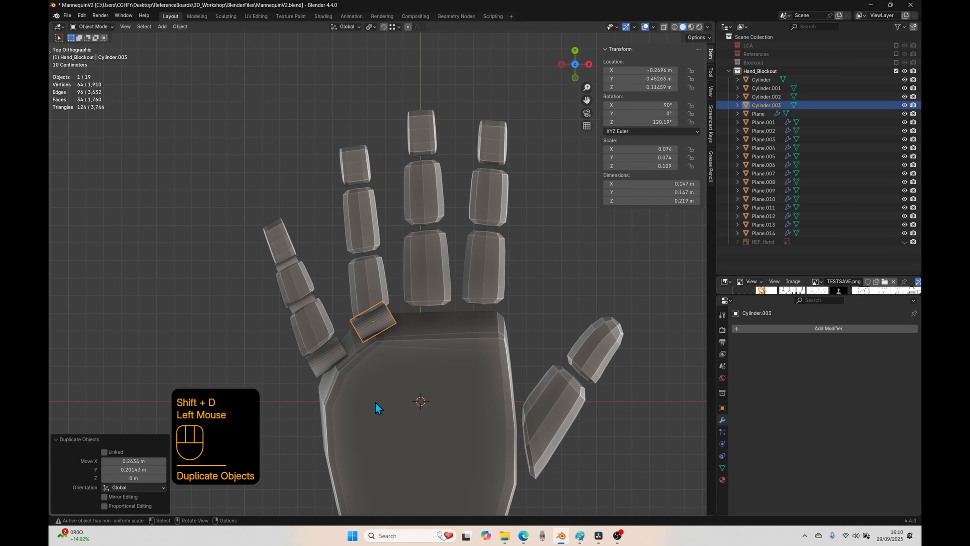
Step: Rotate the ring finger's knuckle cylinder in top view to a Z rotation of about 98.7°, in line with the finger
key(r)
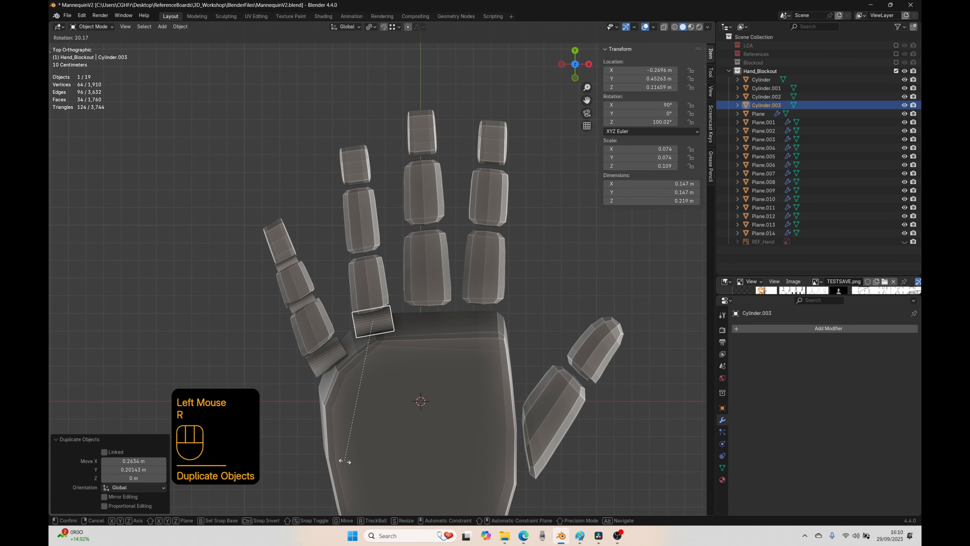
click(343, 462)
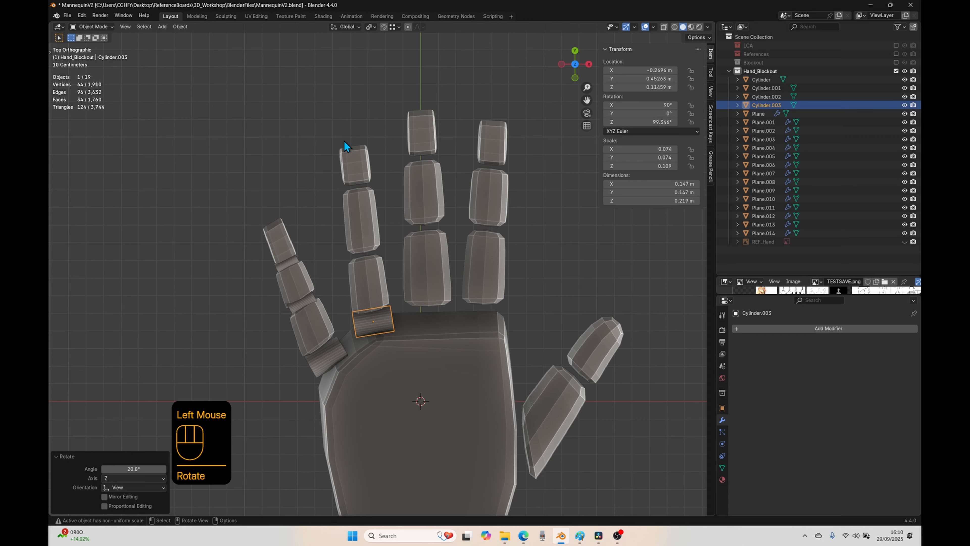
key(r)
click(376, 428)
Step: Duplicate the ring finger's knuckle cylinder about 0.39 m along its local X to the middle joint and rotate the copy about 1.3°
key(shift+d)
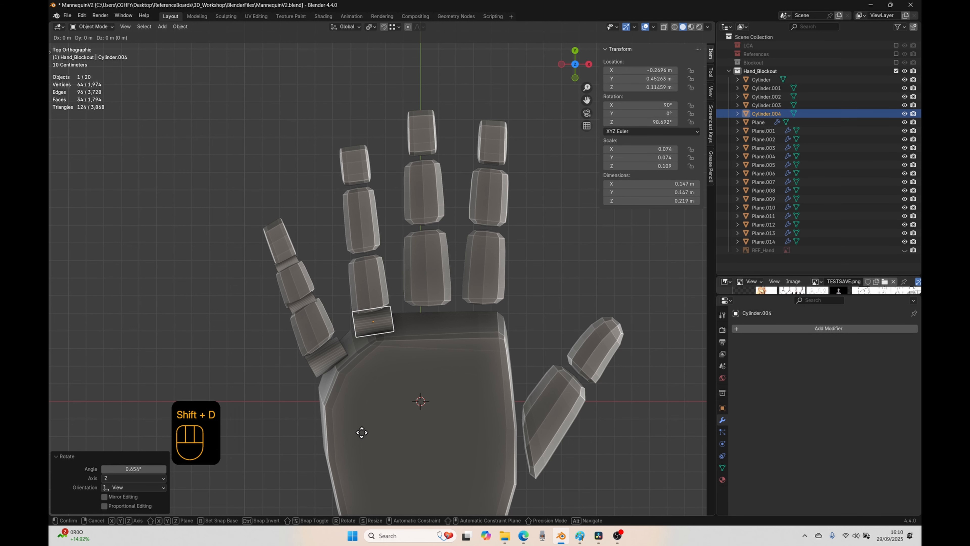
key(x)
key(x)
click(356, 366)
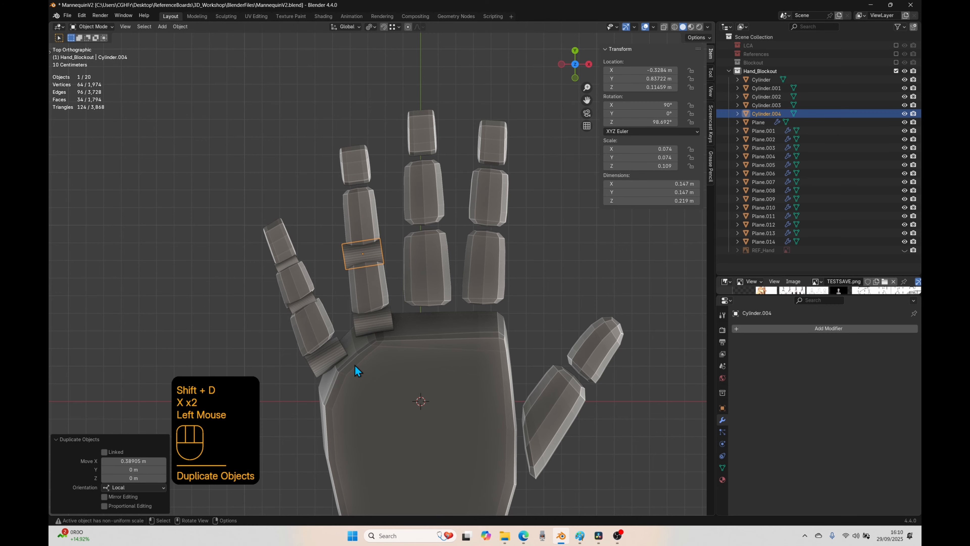
key(r)
click(395, 416)
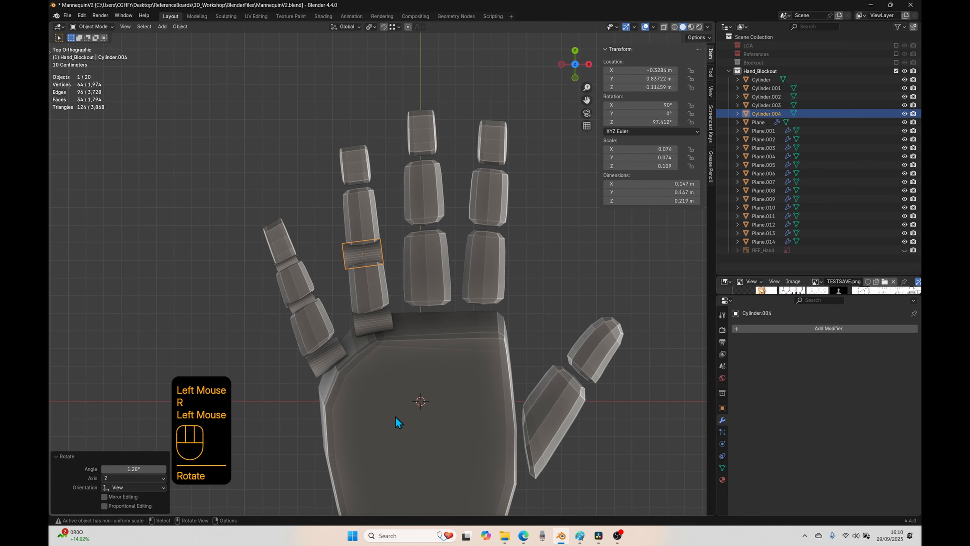
Step: Nudge the ring finger's middle joint cylinder into the gap, rotate it to about 97.1° and scale it to about 0.87
key(g)
click(397, 414)
key(r)
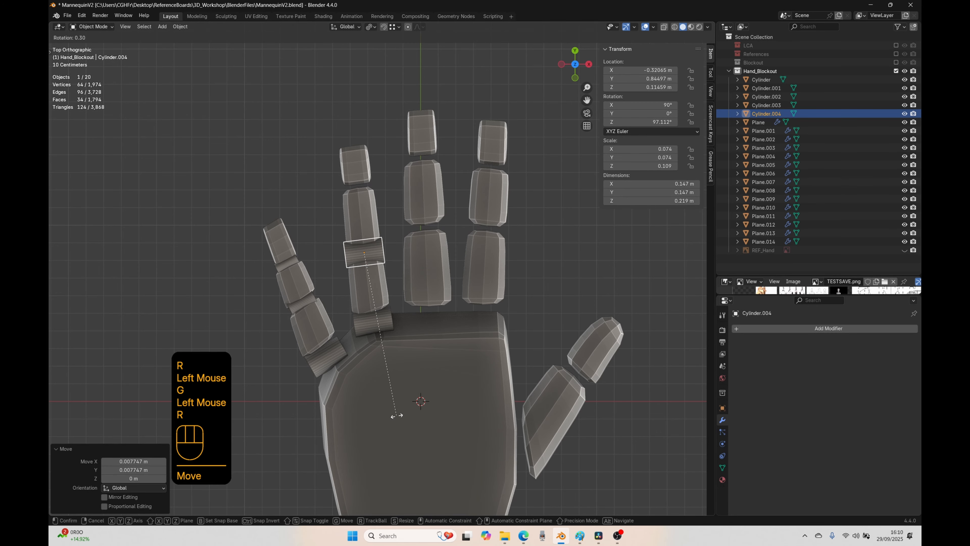
click(397, 416)
key(s)
click(389, 400)
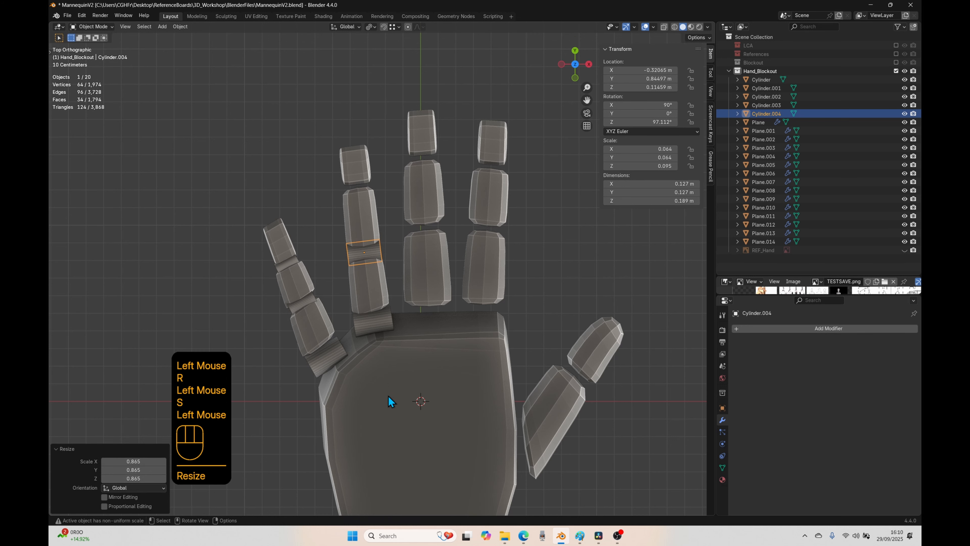
Step: Duplicate the cylinder to the ring finger's outermost joint and scale the copy's thickness to about 0.80, keeping its length
key(shift+d)
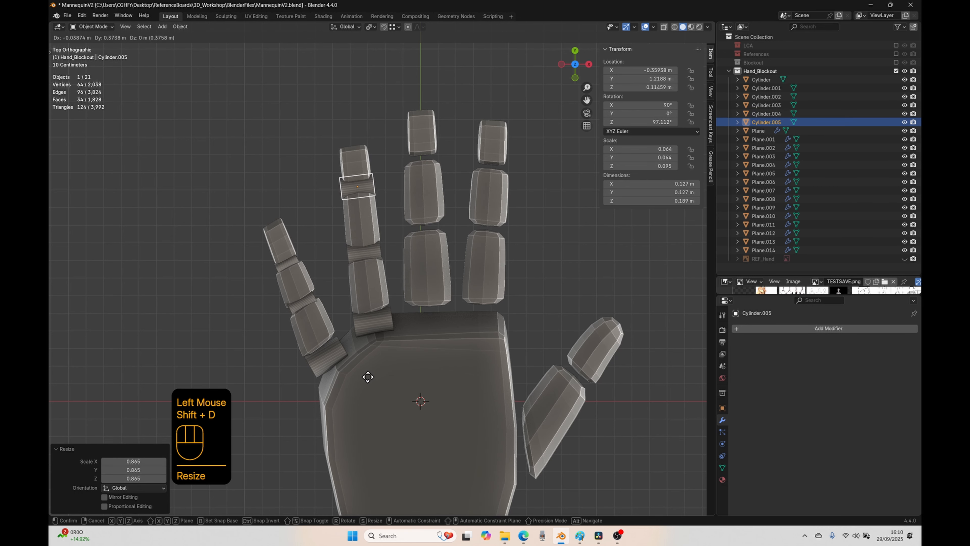
click(368, 378)
key(s)
key(shift+z)
key(shift+z)
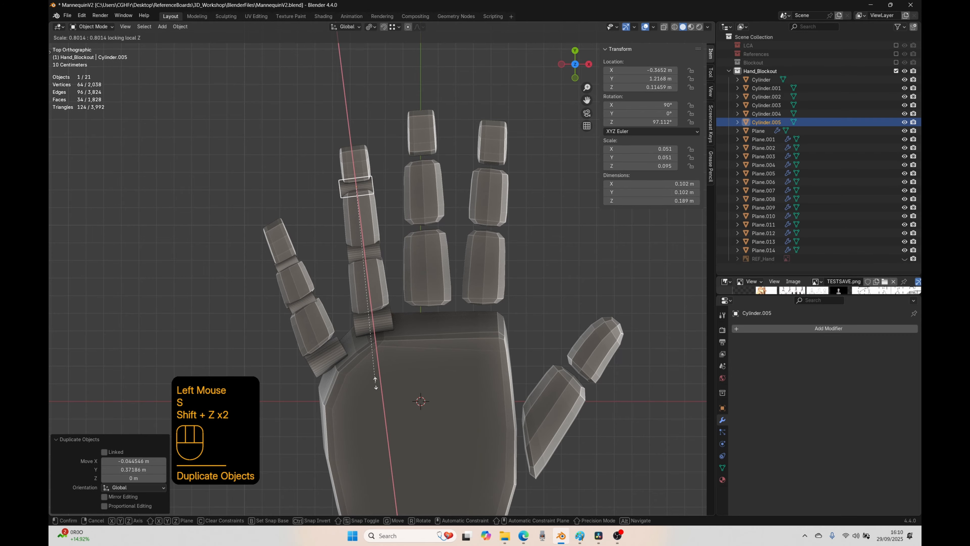
click(375, 383)
Step: Raise the ring finger's outermost joint cylinder by about 0.013 m
middle_drag(375, 383, 373, 302)
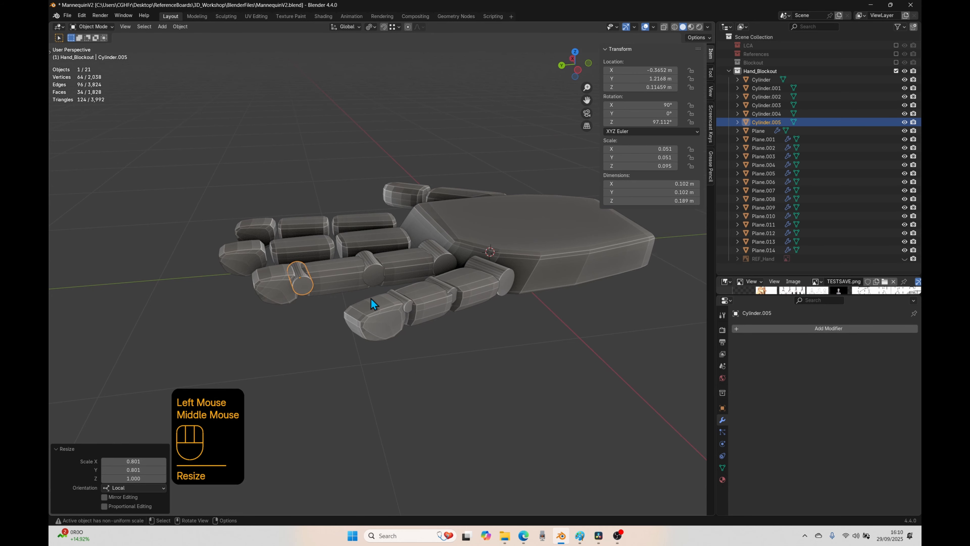
scroll(370, 298, up, 2)
middle_drag(328, 462, 432, 398)
key(g)
key(z)
click(351, 455)
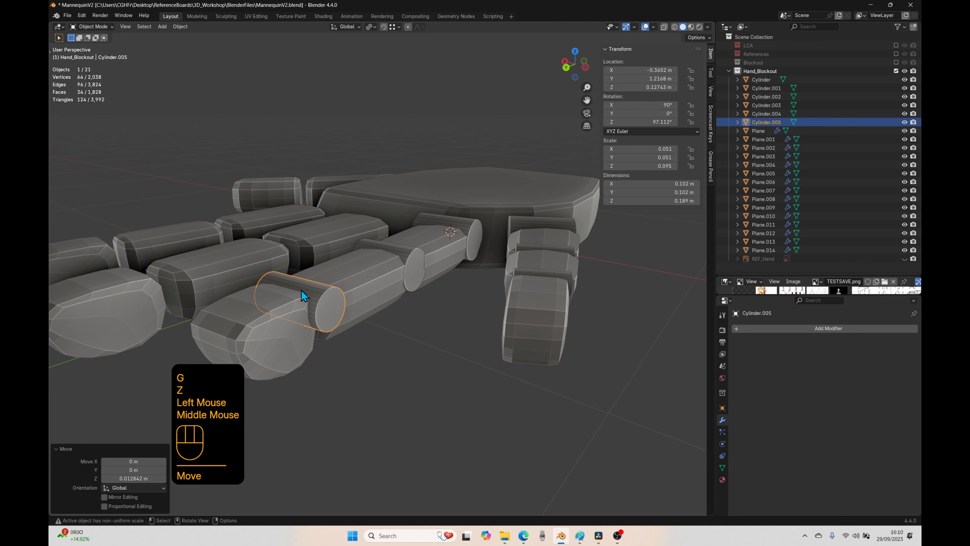
Step: Scale the ring finger's outermost joint cylinder to about 0.62 along its local Z to fit the finger's width
key(s)
key(x)
key(x)
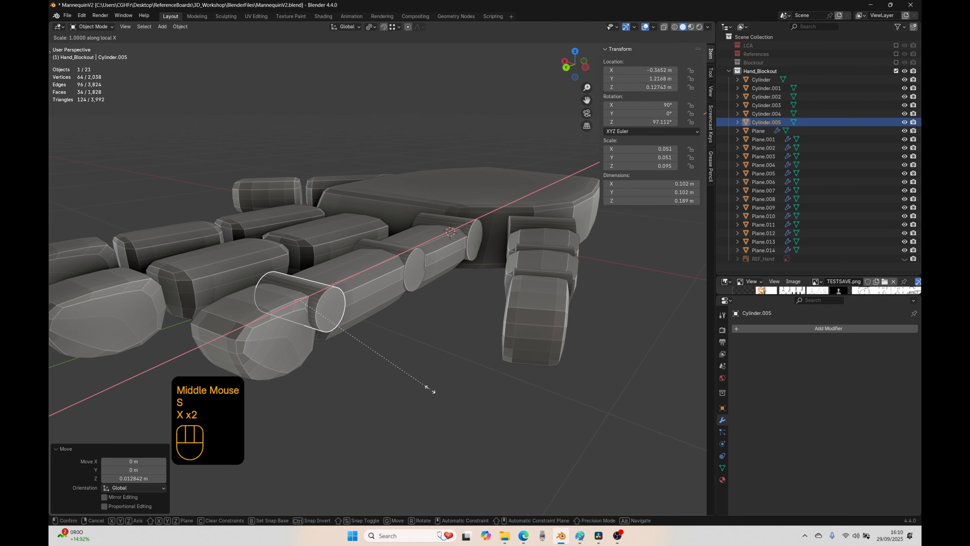
key(y)
key(y)
key(z)
key(z)
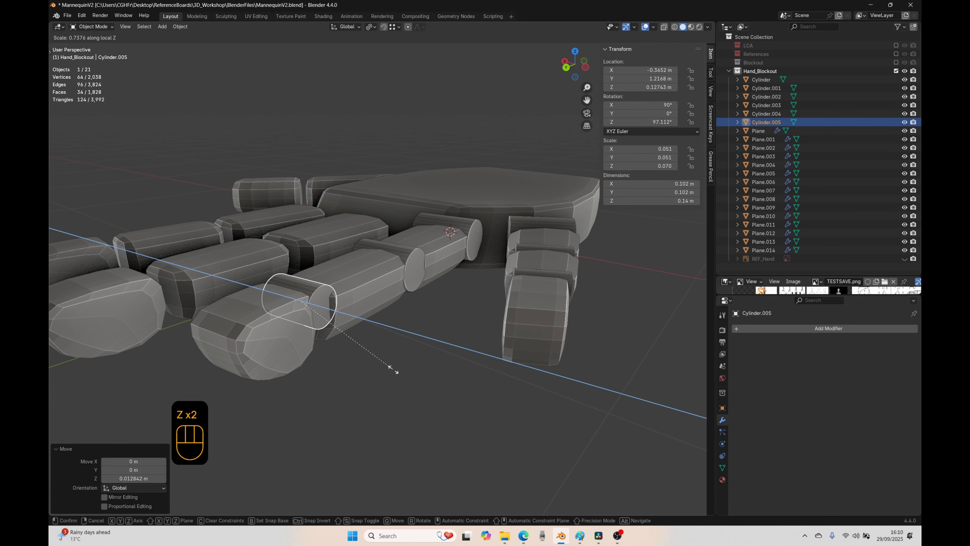
click(370, 368)
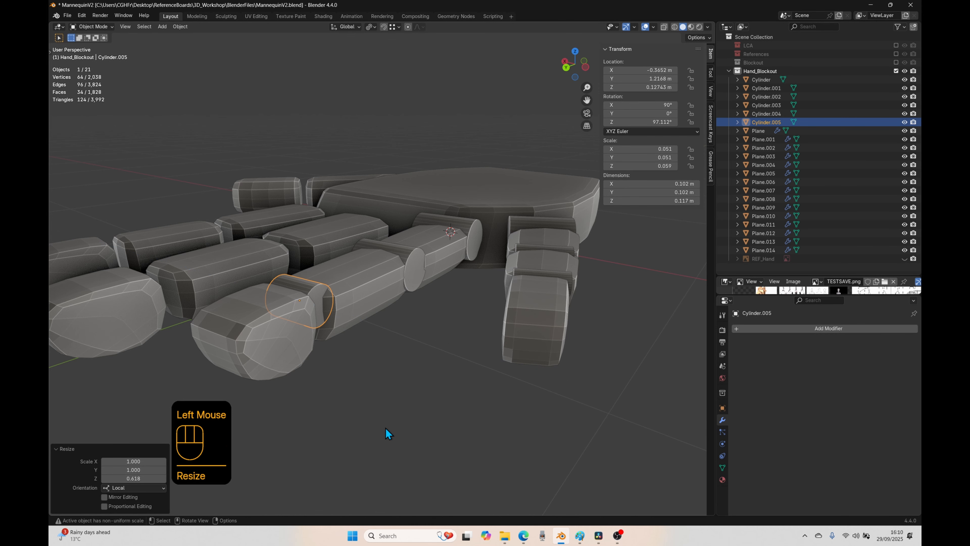
mouse_move(385, 428)
middle_down()
mouse_move(431, 442)
mouse_move(377, 436)
mouse_move(397, 428)
middle_up()
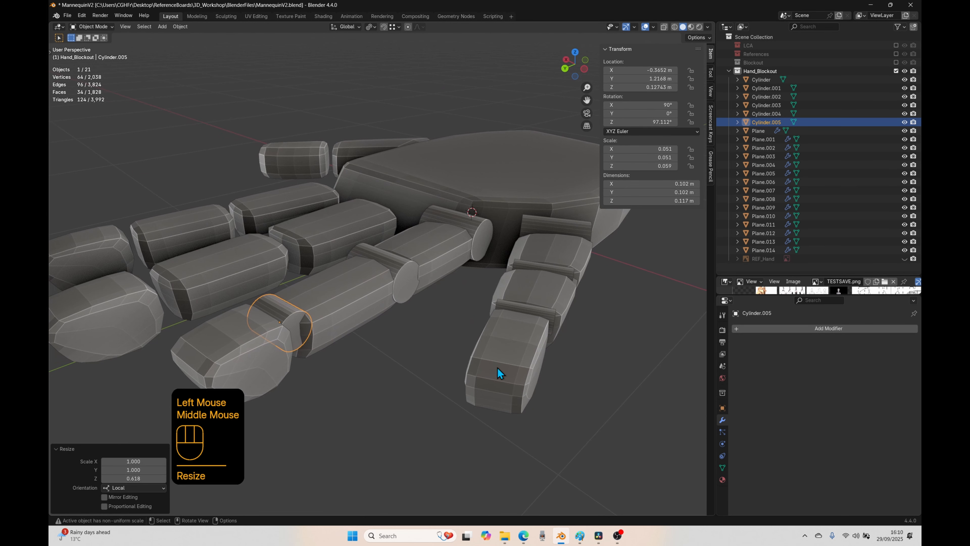
Step: Shift the little finger's outermost joint cylinder about 0.008 m along its local Z and scale it to about 0.85 on that axis
click(527, 308)
key(g)
key(z)
key(z)
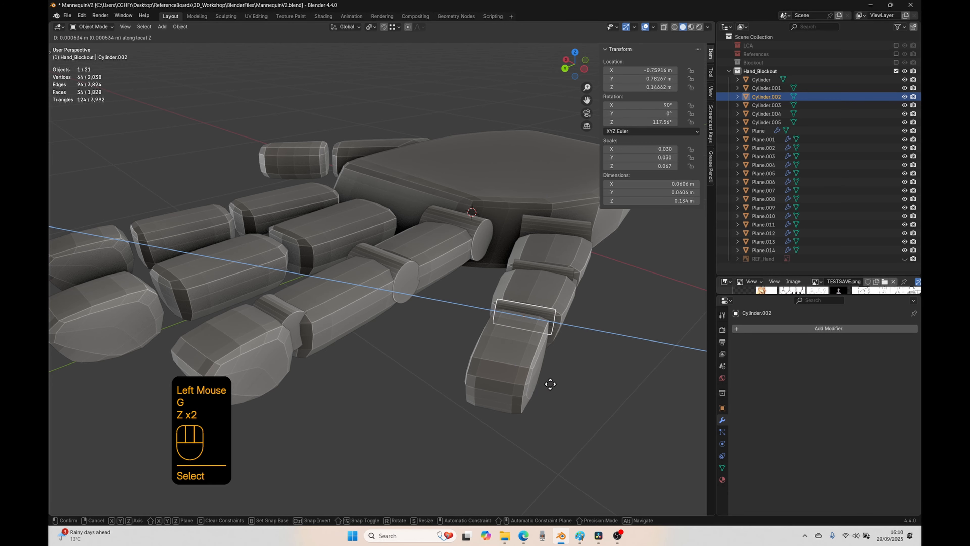
click(546, 383)
key(s)
key(z)
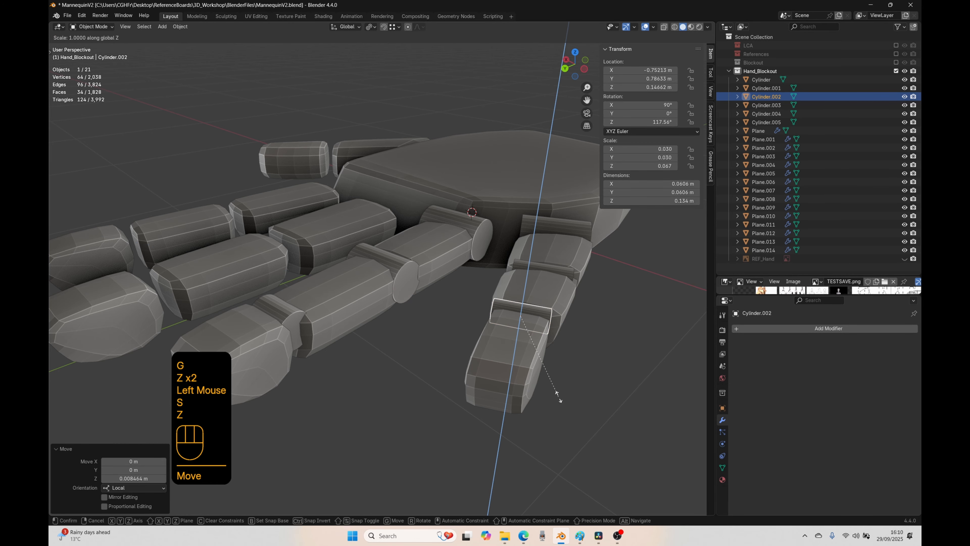
key(z)
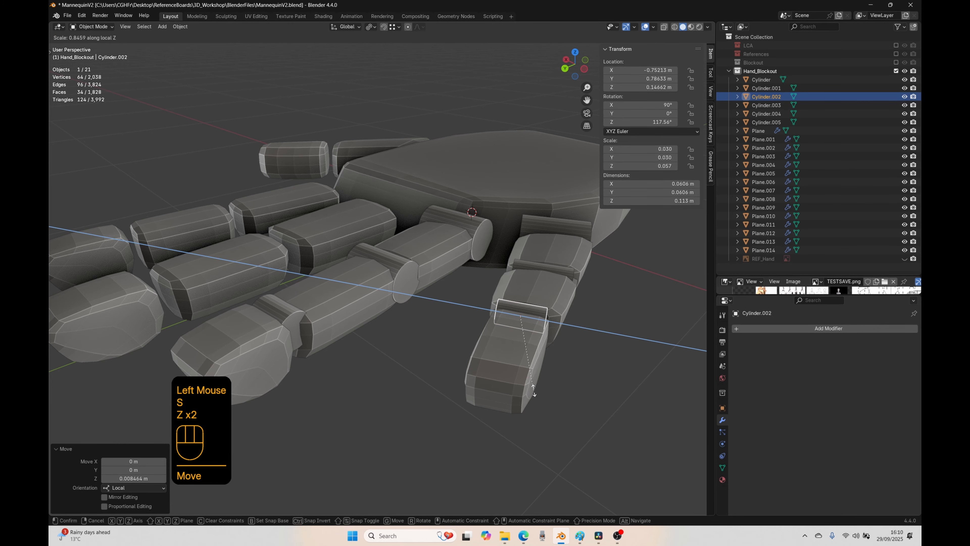
click(534, 390)
Step: Rotate the little finger's outermost joint cylinder slightly in top view to align it with the finger
scroll(267, 421, down, 3)
key(KP_7)
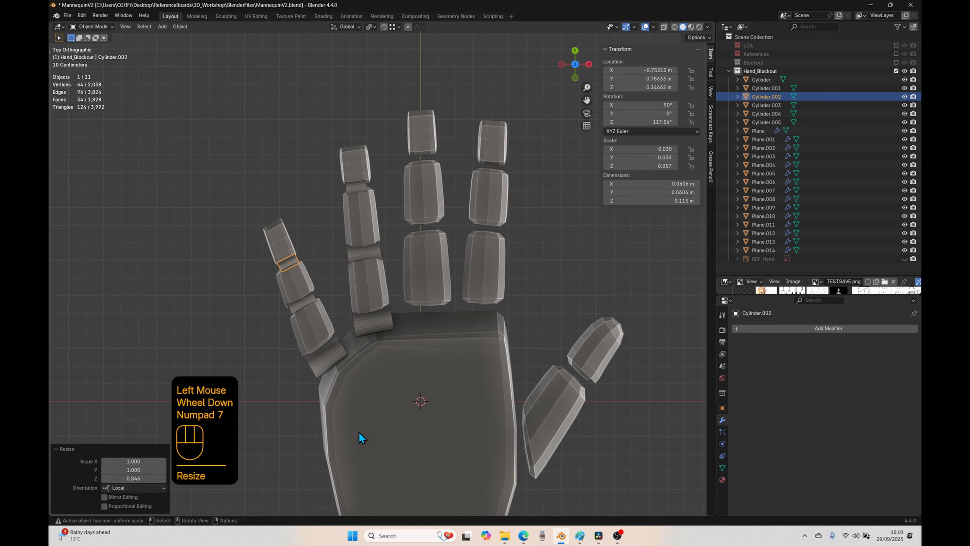
shift+middle_drag(395, 355, 290, 302)
key(r)
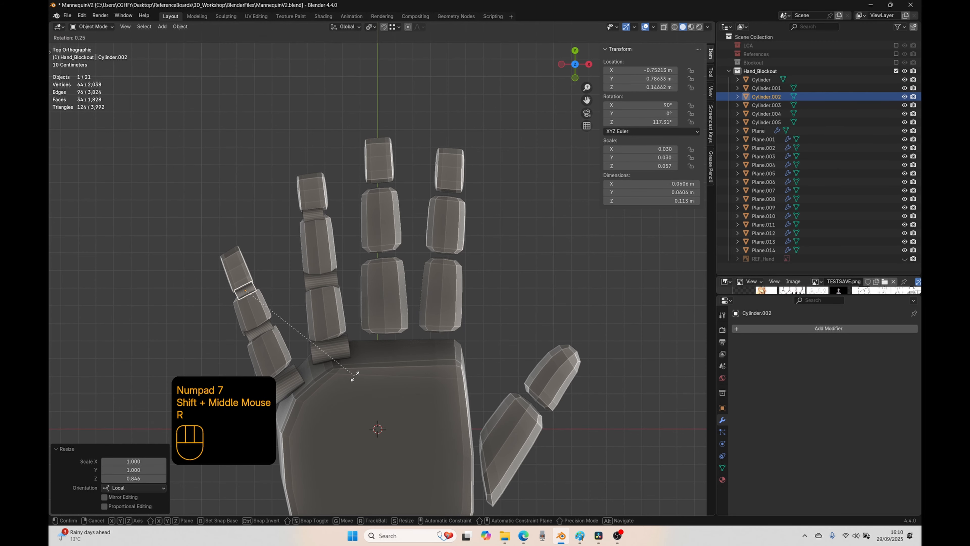
click(328, 360)
Step: Duplicate the ring finger's knuckle cylinder and place the copy at the base of the middle finger
click(328, 354)
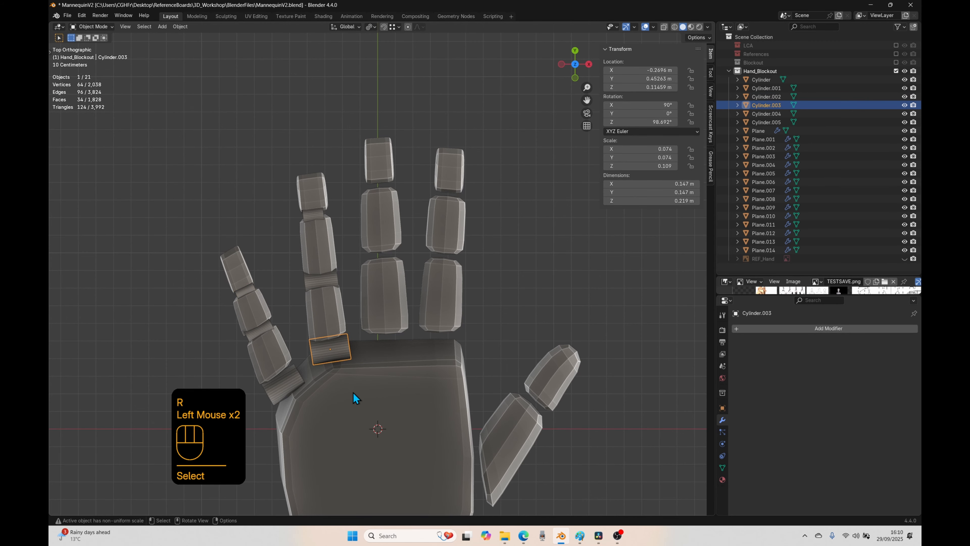
key(shift+d)
click(418, 370)
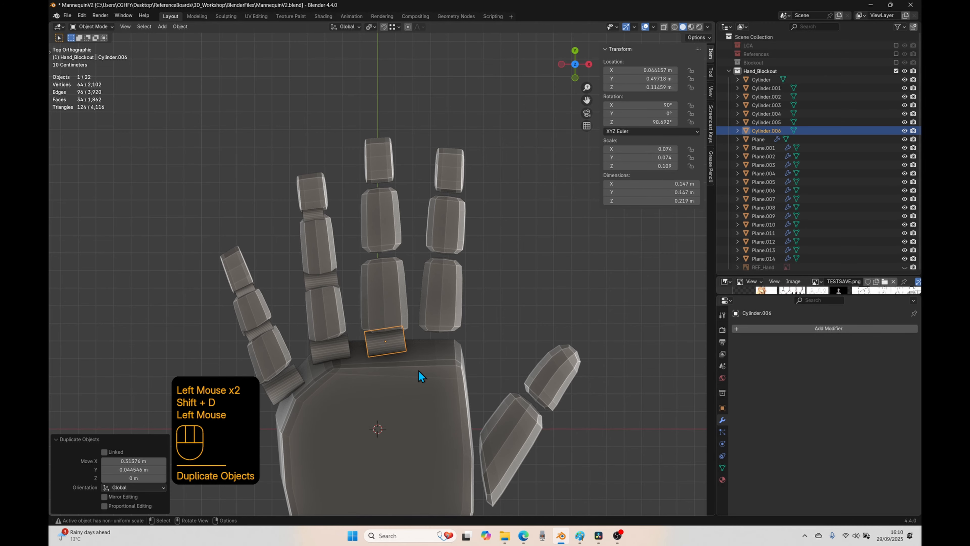
Step: Rotate the middle finger's knuckle cylinder by about 6.7° in top view to align it with the finger
key(r)
click(430, 436)
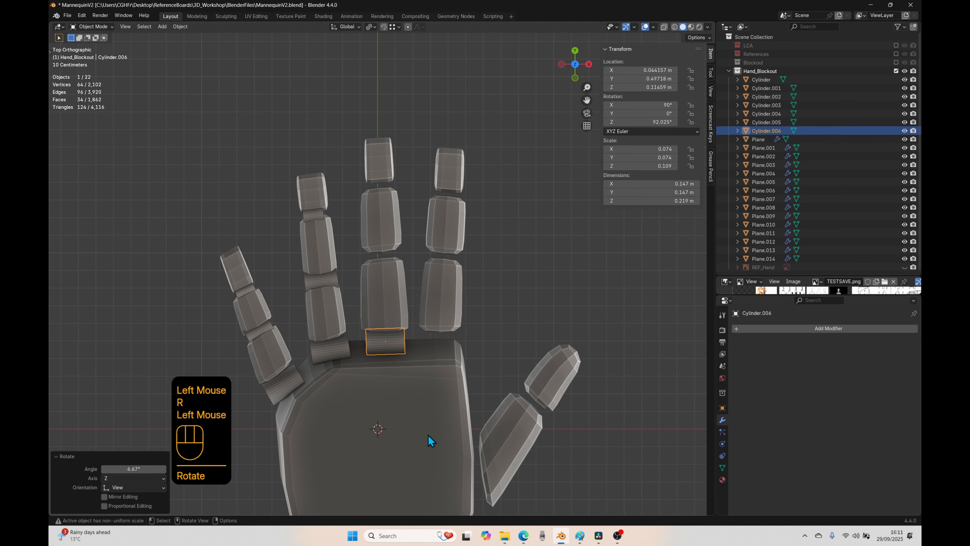
key(shift+d)
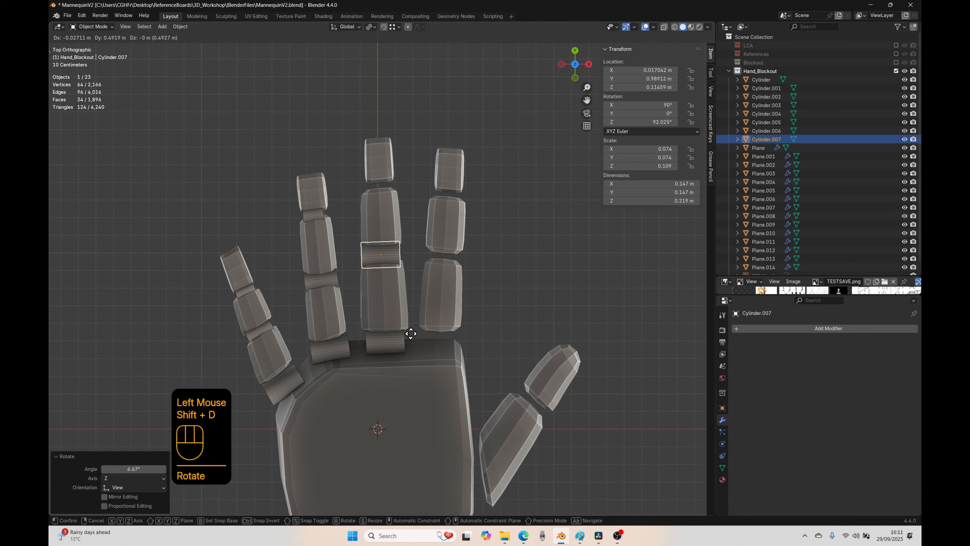
click(412, 334)
key(Delete)
Step: Duplicate the ring finger's middle joint cylinder into the matching gap of the middle finger and rotate the copy by about 5° to align it
click(332, 280)
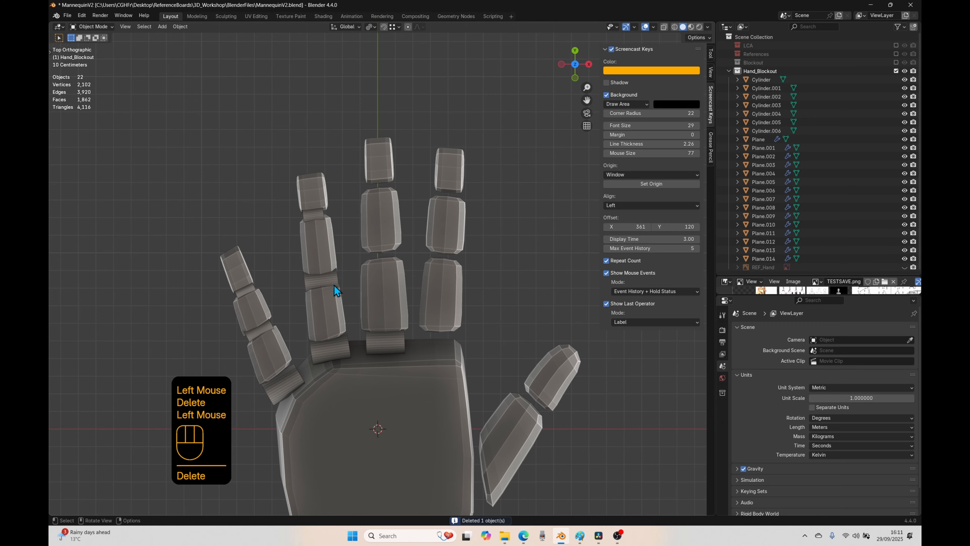
click(330, 284)
key(shift+d)
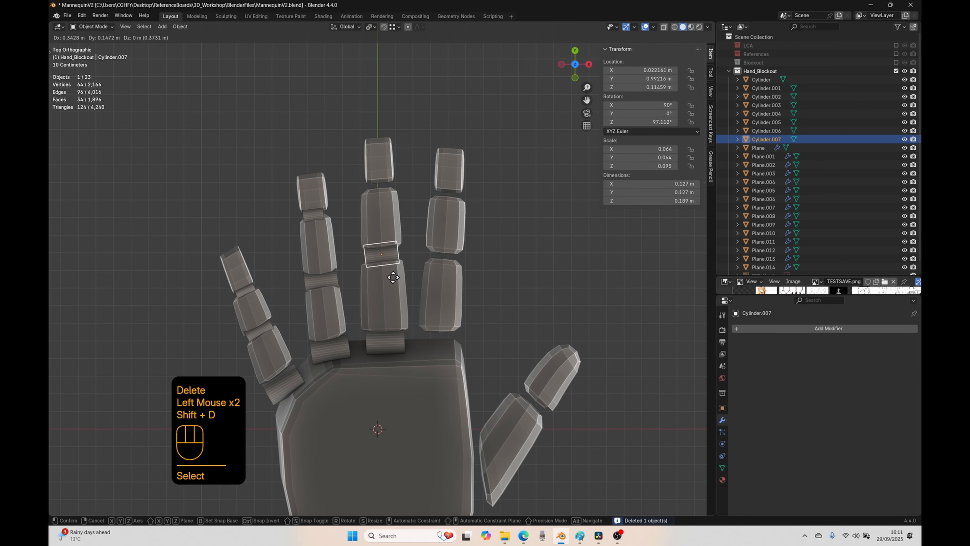
click(394, 279)
key(g)
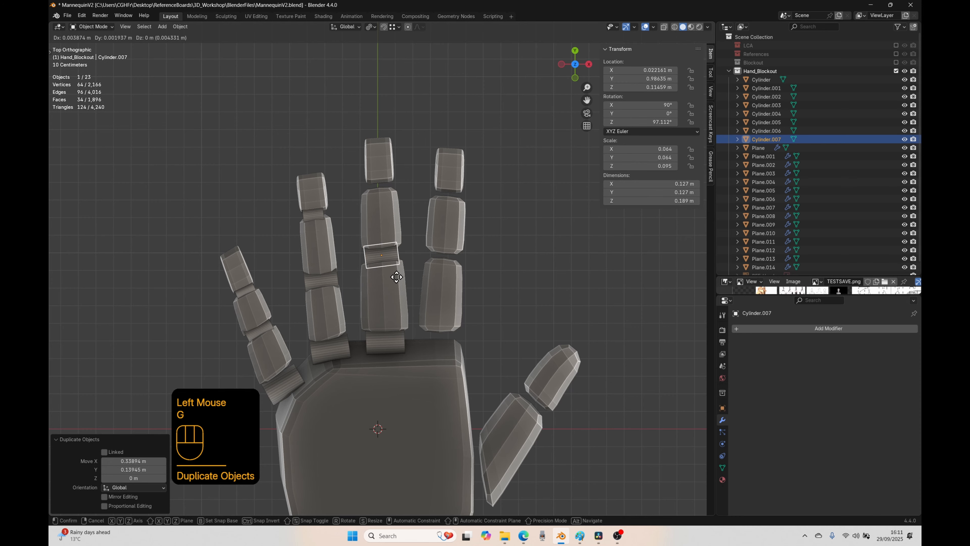
click(396, 276)
key(r)
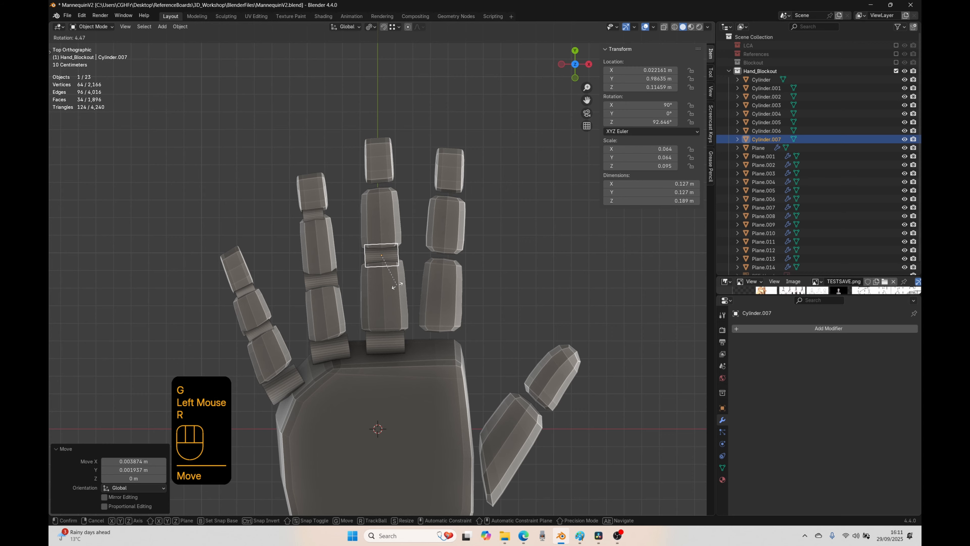
click(397, 286)
Step: Duplicate the ring finger's outermost joint cylinder into the middle finger's outermost gap and rotate the copy by about 3.6°
click(316, 205)
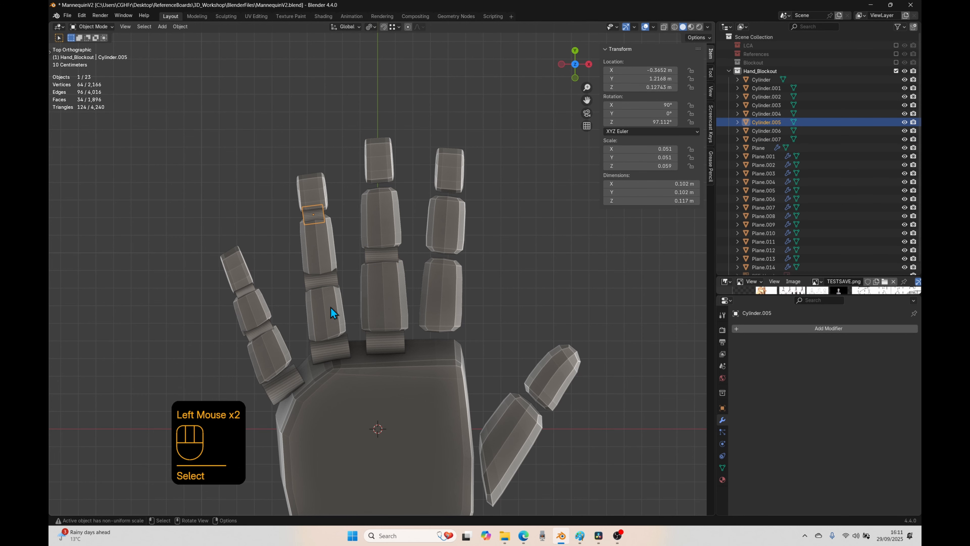
key(shift+d)
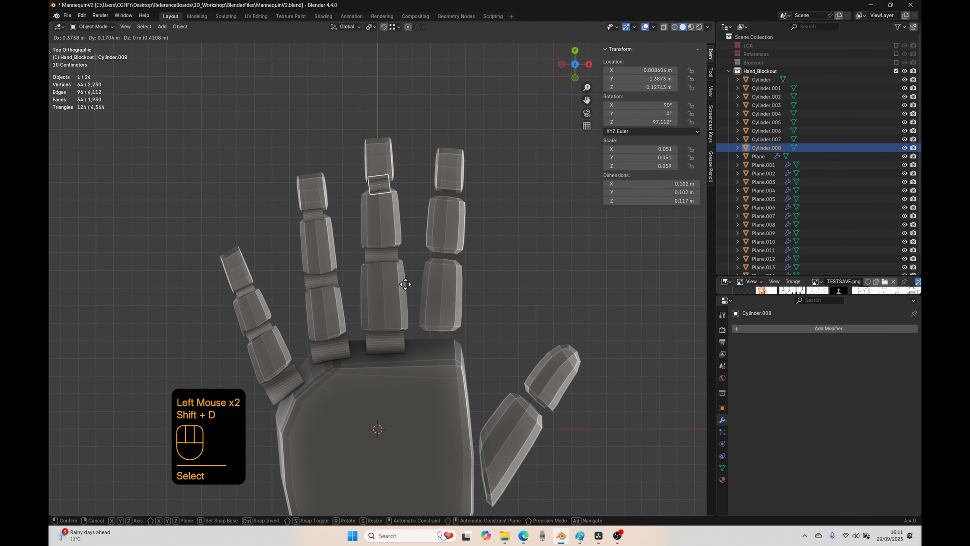
click(403, 290)
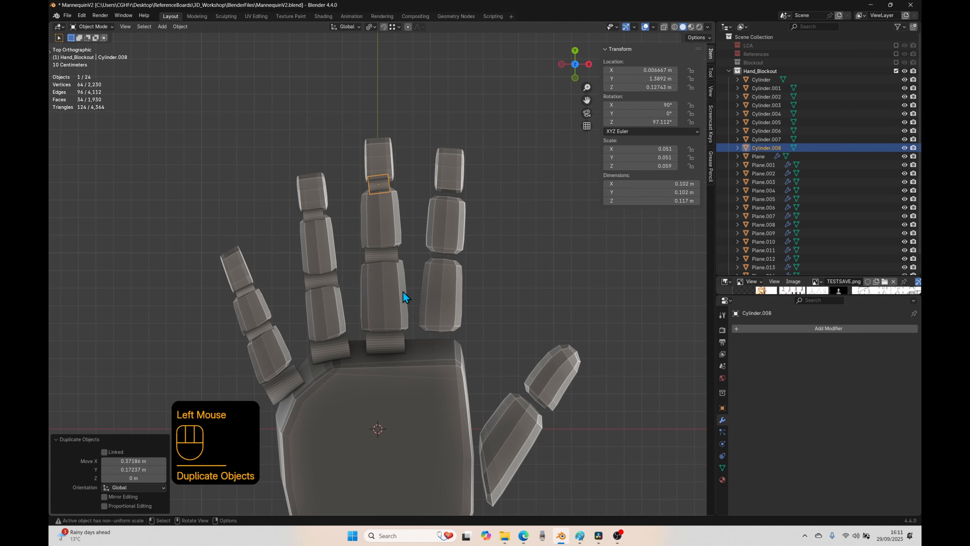
key(r)
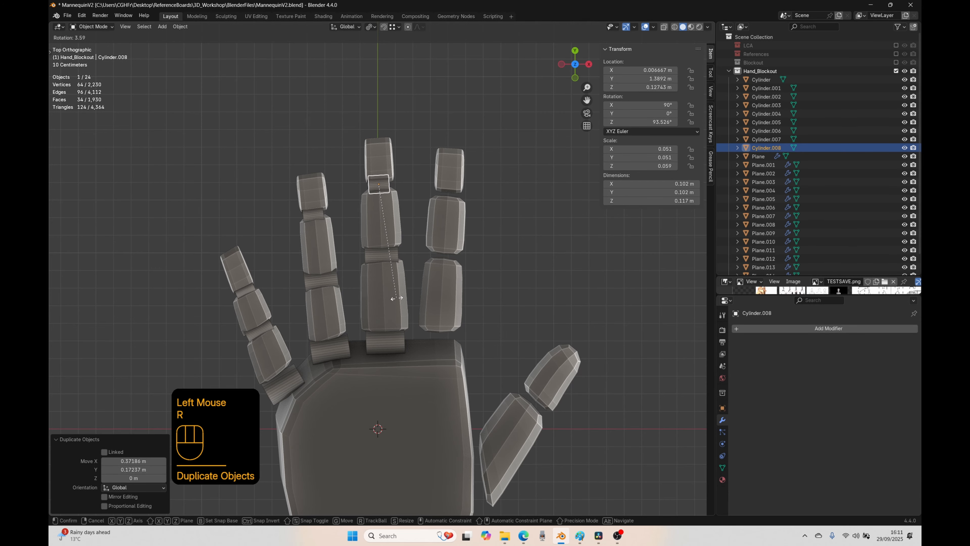
click(396, 297)
Step: Duplicate the middle finger's knuckle cylinder to the base of the index finger and rotate the copy by about 4.3° in top view
middle_drag(395, 298, 290, 411)
middle_drag(385, 312, 353, 336)
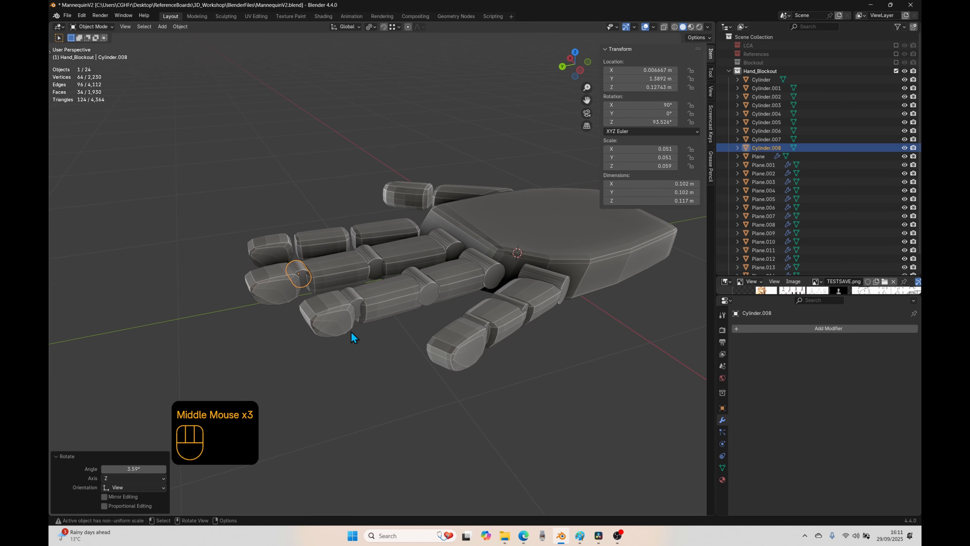
middle_drag(355, 380, 324, 403)
key(KP_7)
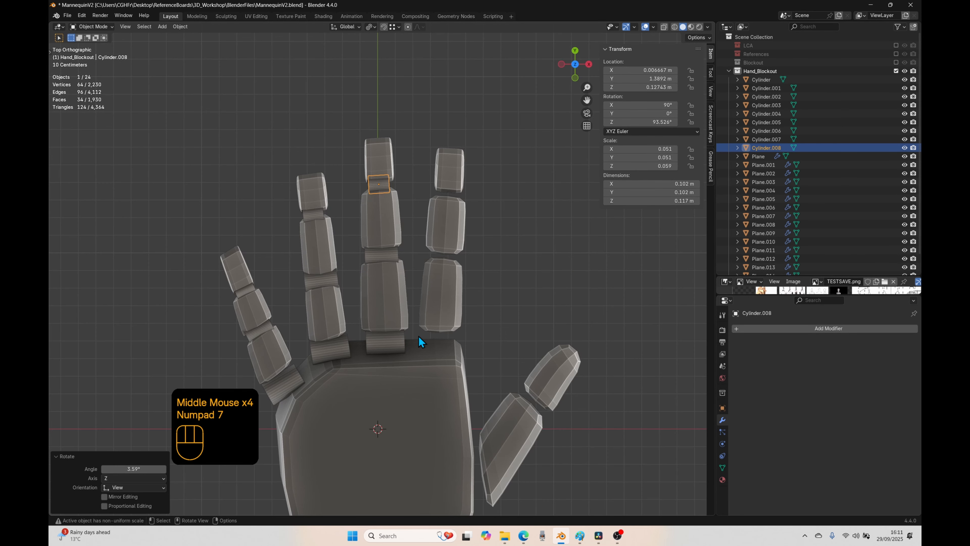
click(399, 346)
key(shift+d)
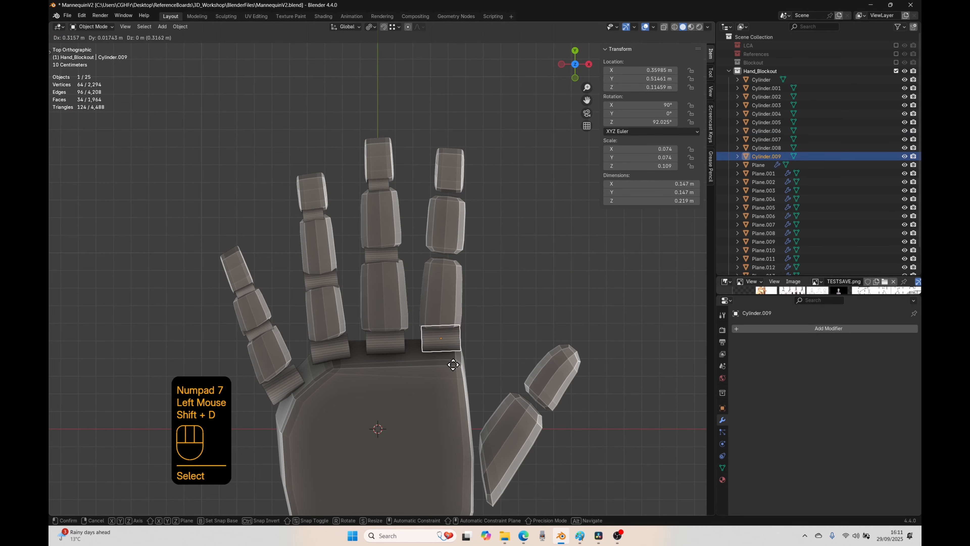
click(452, 365)
key(r)
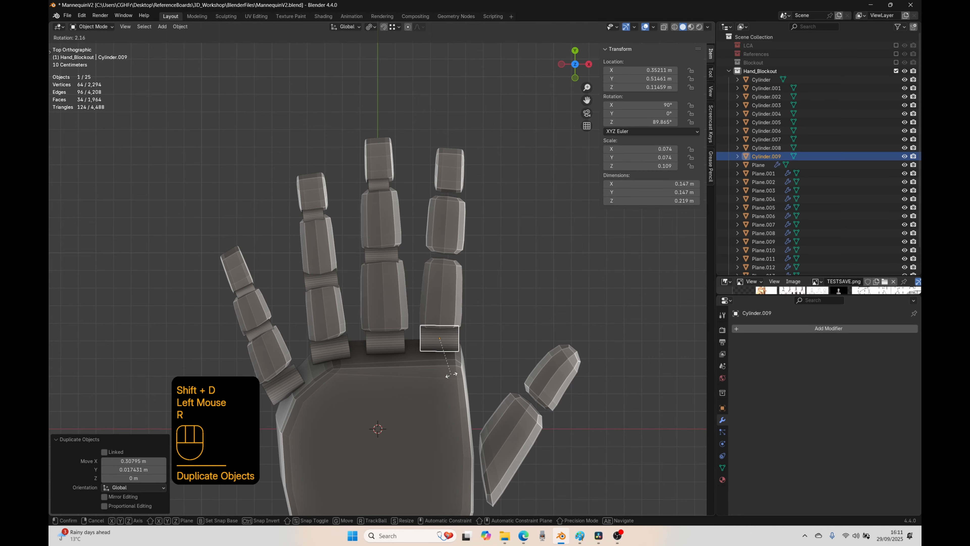
click(451, 375)
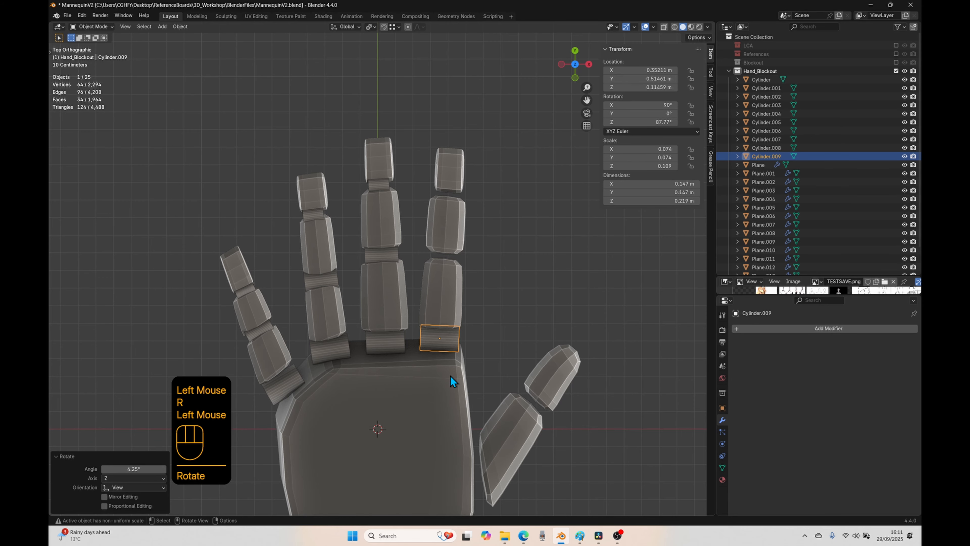
Step: Duplicate the middle finger's middle joint cylinder into the matching gap of the index finger and rotate the copy by about 6.4°
click(391, 254)
key(shift+d)
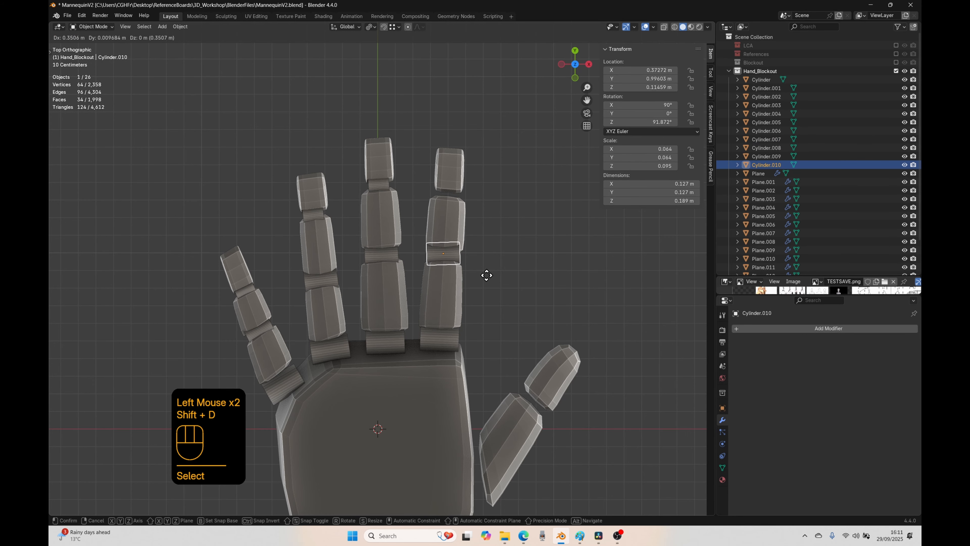
click(486, 276)
key(r)
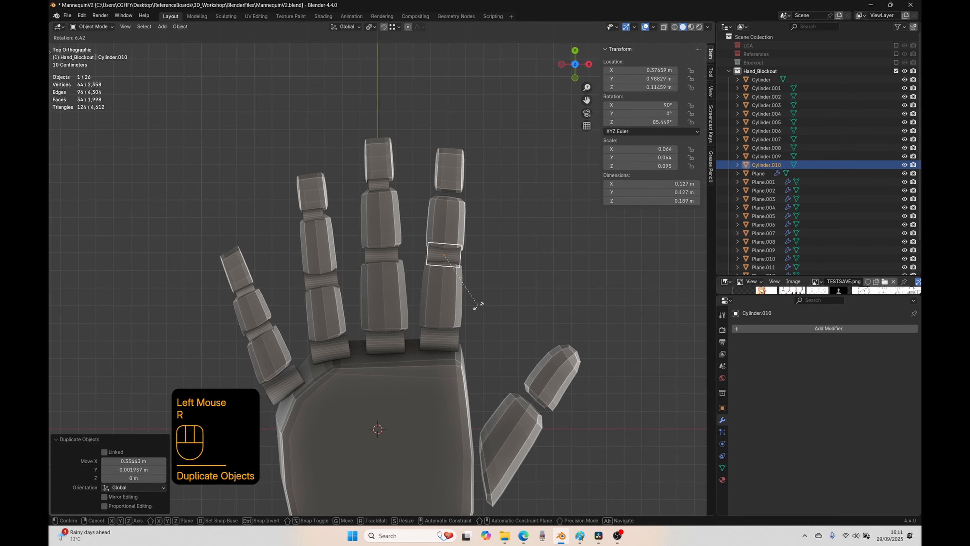
click(478, 306)
Step: Duplicate the middle finger's outermost joint cylinder into the index finger's outermost gap and rotate the copy by about 8°
click(370, 186)
key(shift+d)
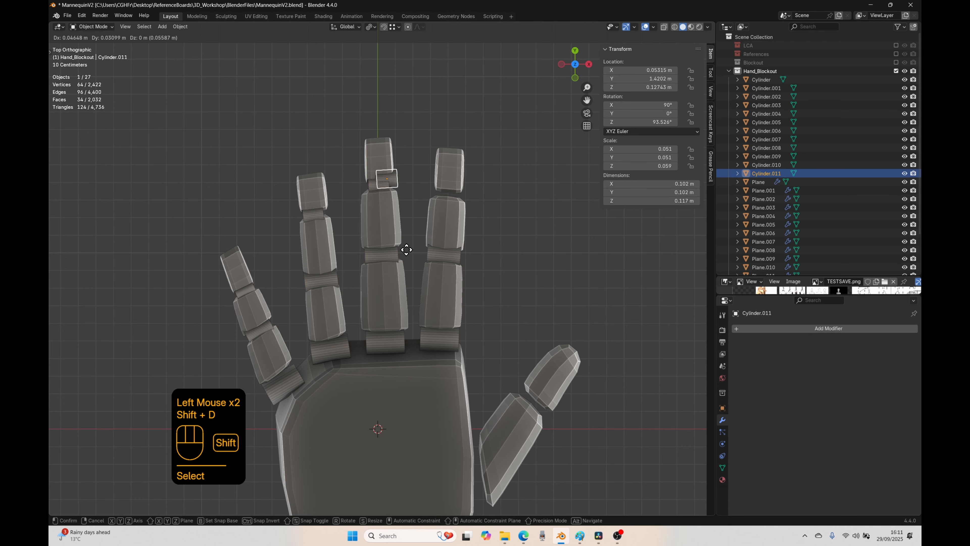
click(461, 268)
key(r)
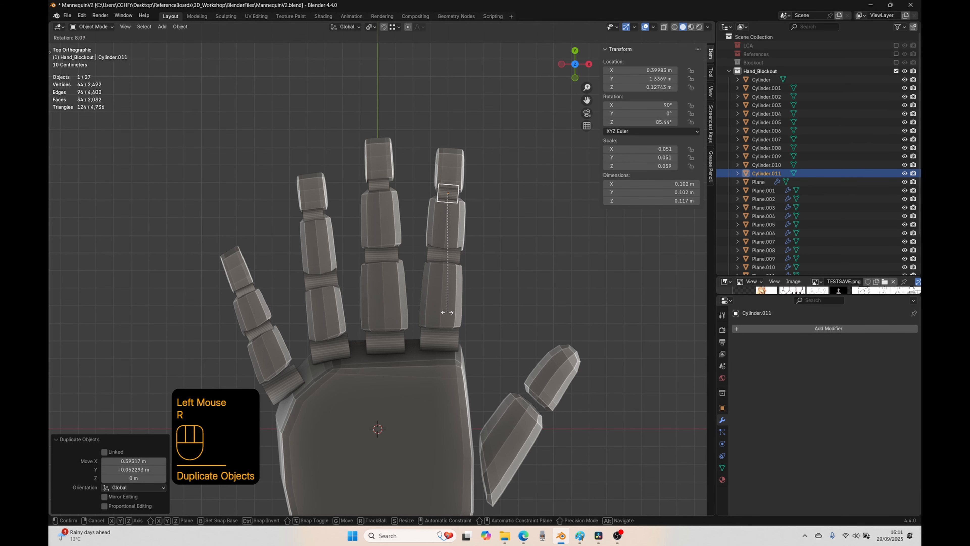
click(448, 312)
Step: Add a UV sphere with 16 segments and 16 rings for the thumb's base joint
middle_drag(434, 374, 450, 333)
scroll(372, 312, down, 2)
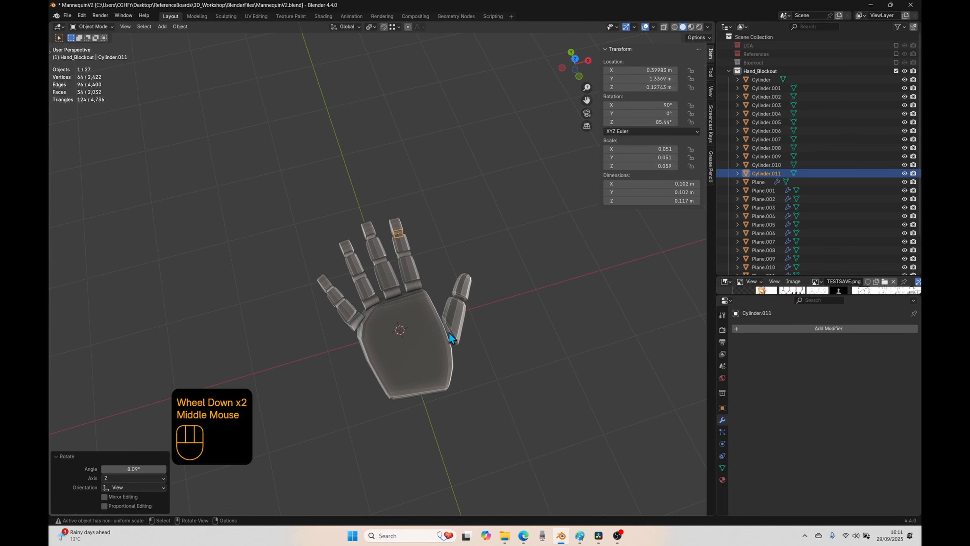
click(465, 296)
key(KP_7)
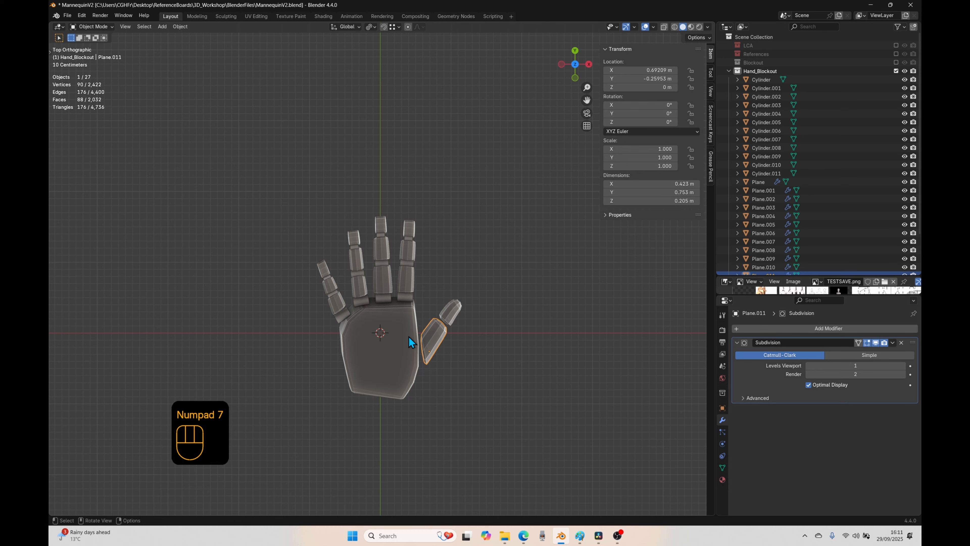
scroll(442, 410, up, 2)
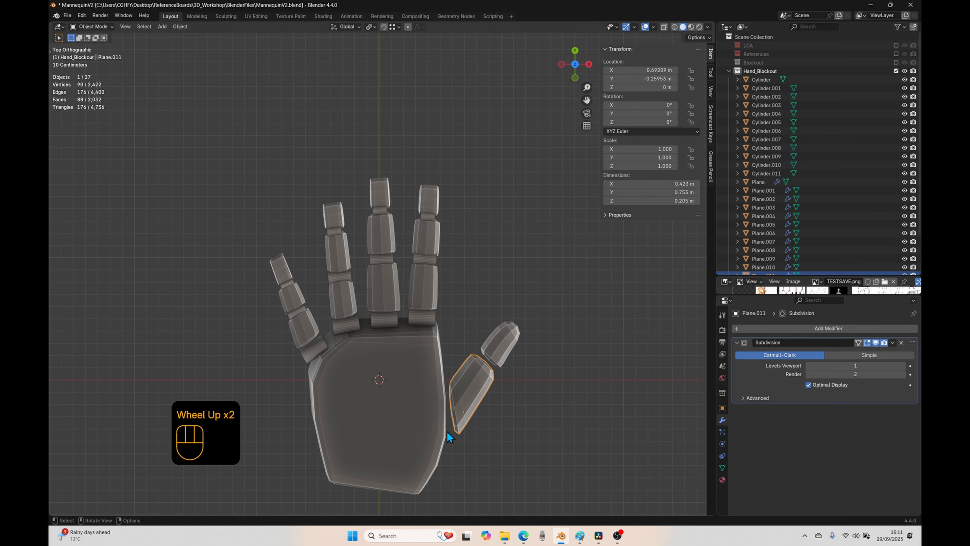
key(shift+a)
mouse_move(424, 361)
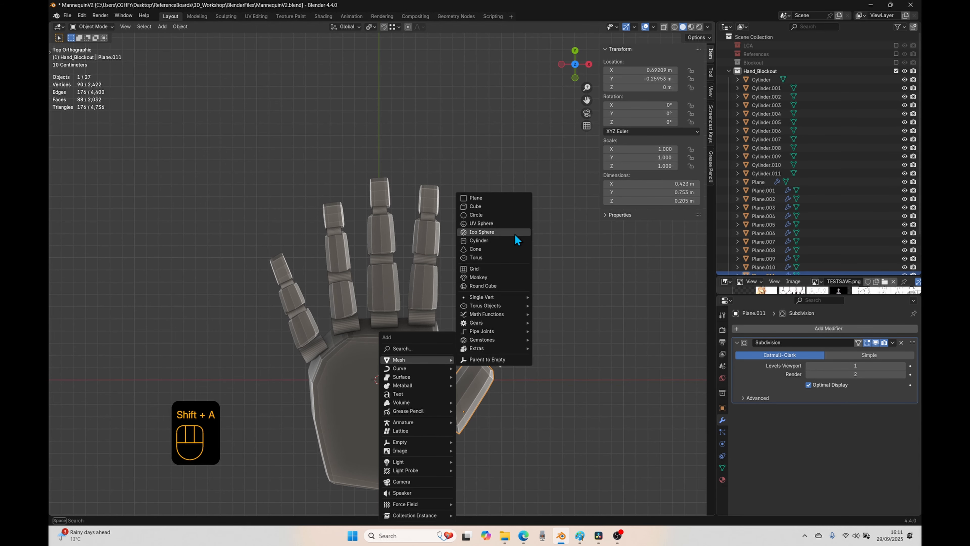
click(499, 229)
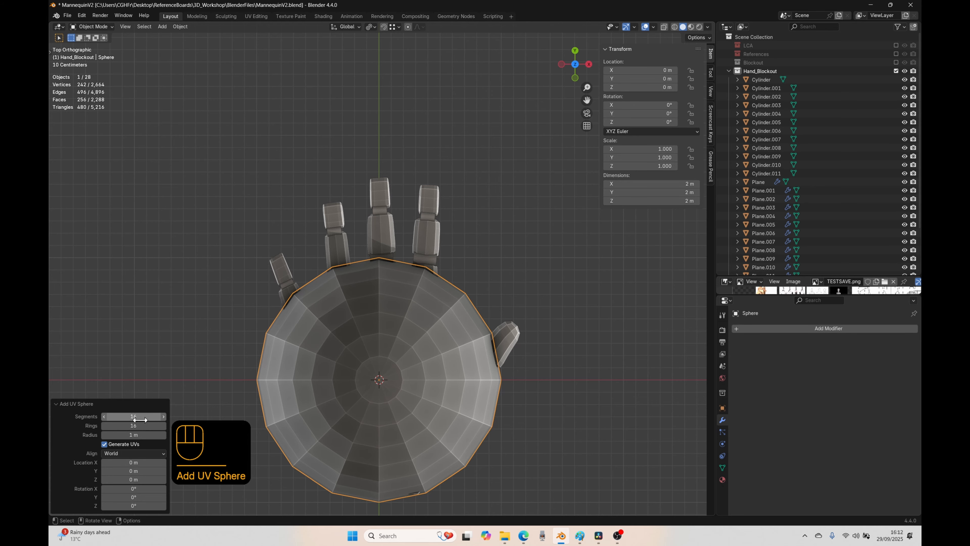
Step: Rotate the UV sphere 90° about the Y axis
scroll(416, 475, down, 2)
shift+middle_drag(424, 428, 397, 359)
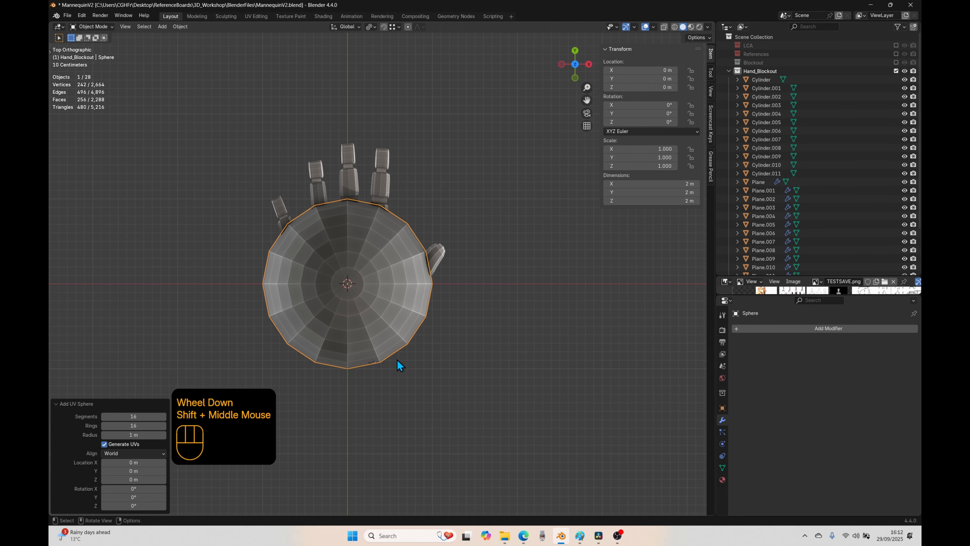
text(ry90)
click(369, 361)
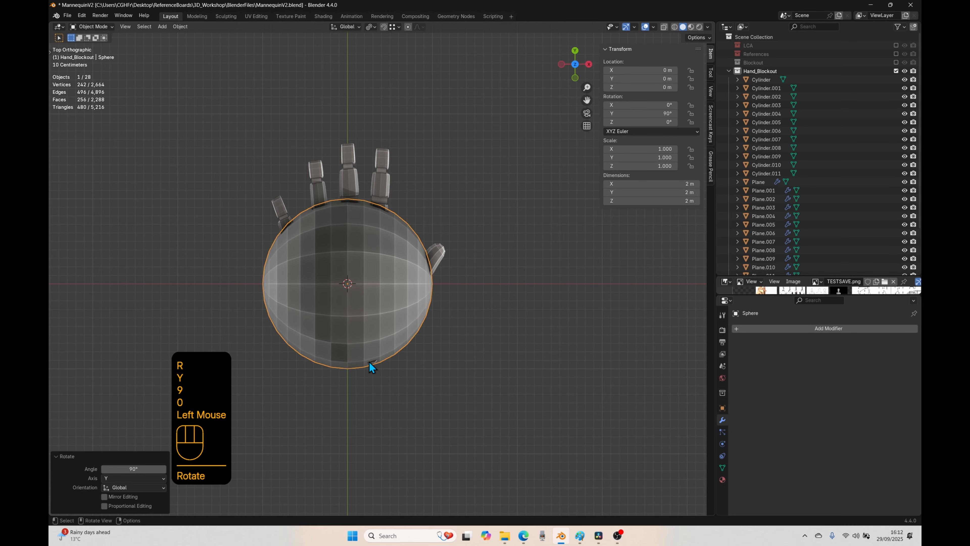
Step: In Edit Mode, scale the sphere's mesh to about 0.227 and move it to the base of the thumb beside the palm
key(Tab)
key(s)
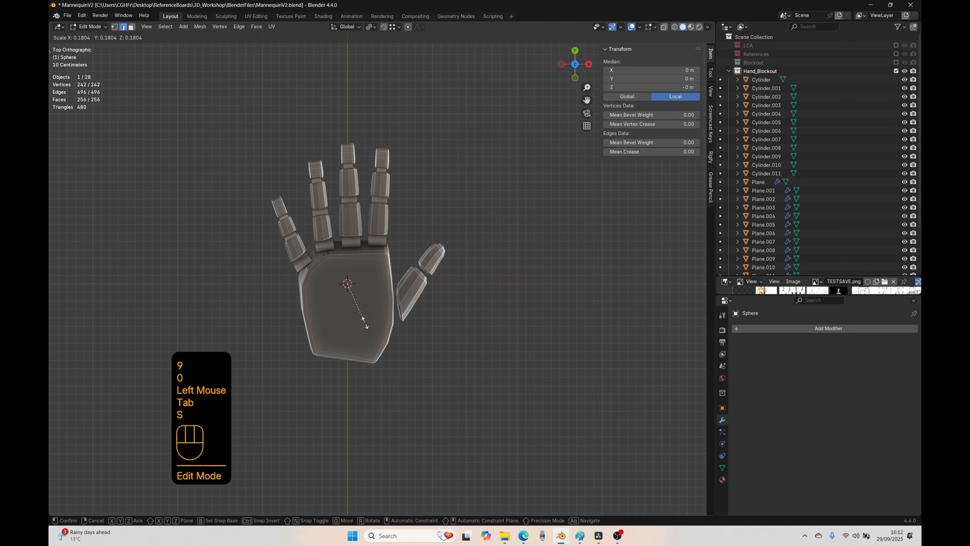
click(370, 334)
key(g)
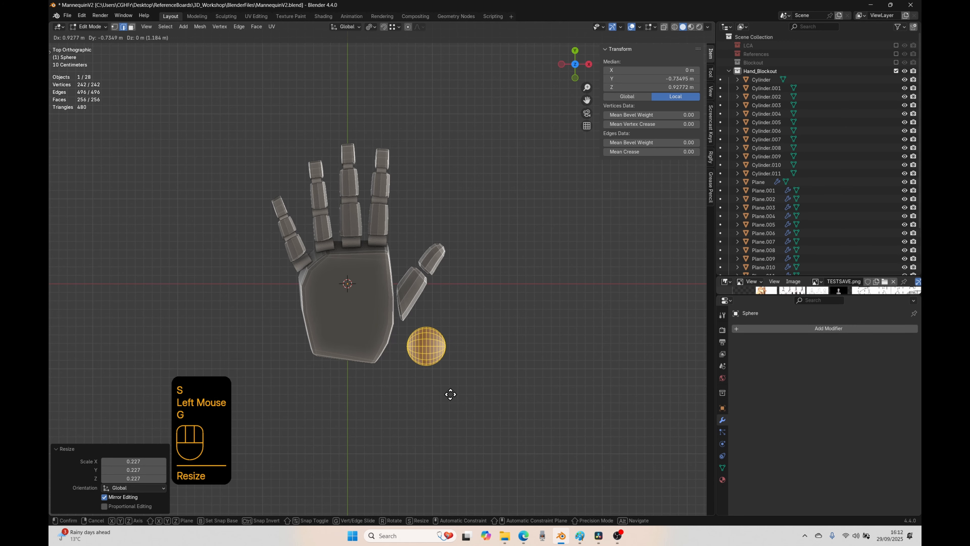
click(410, 408)
scroll(410, 409, up, 2)
shift+middle_drag(469, 443, 446, 418)
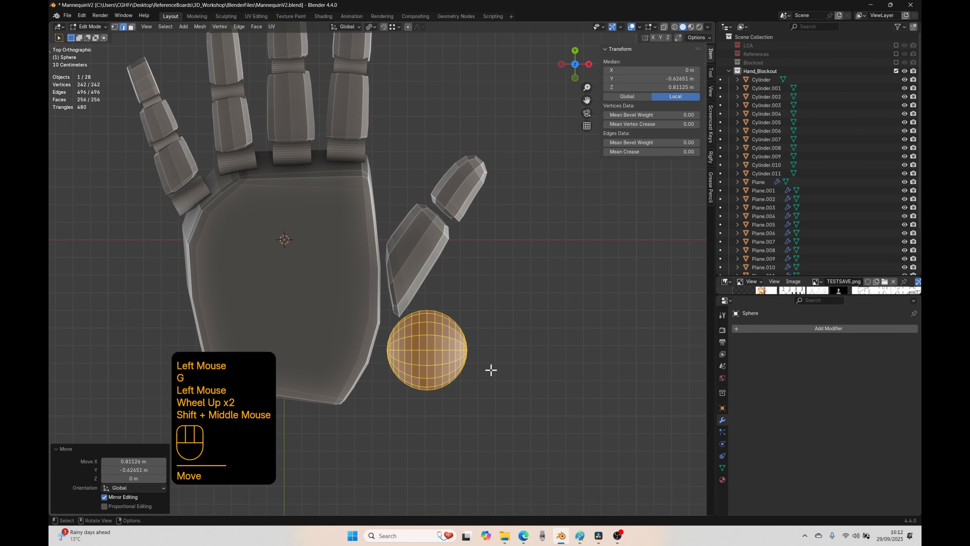
key(g)
click(449, 346)
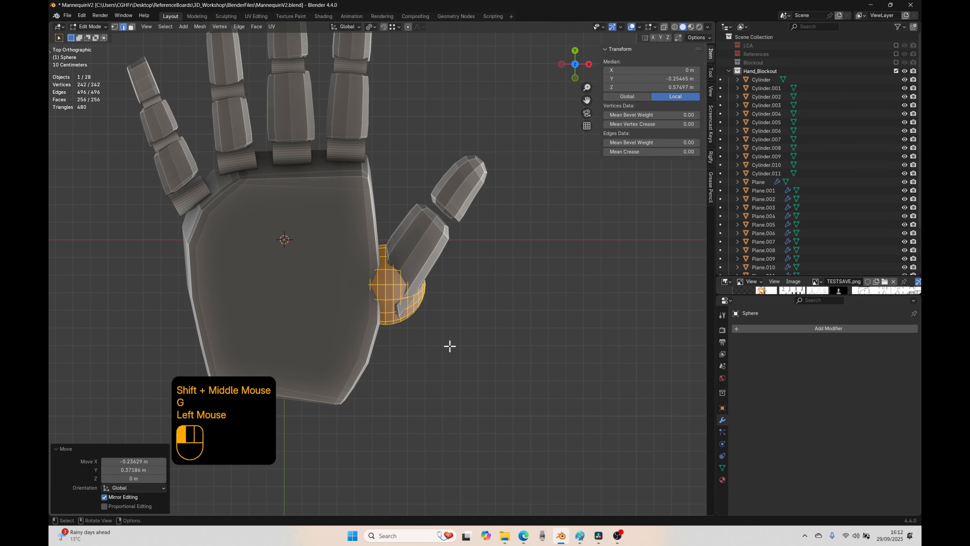
Step: Rotate the sphere's mesh in top view, select two of its vertices in vertex mode, and return to Object Mode
key(r)
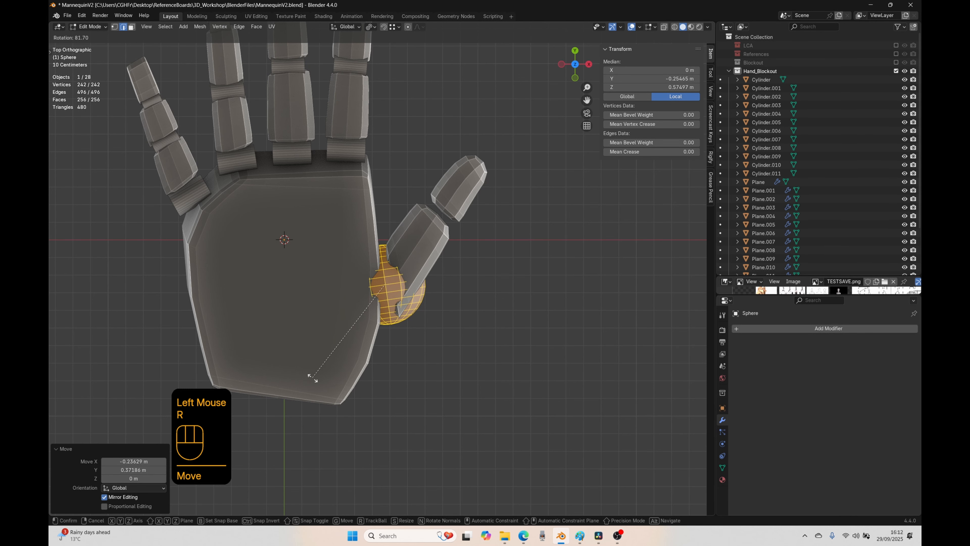
click(309, 372)
middle_drag(329, 383, 285, 390)
click(383, 317)
key(1)
click(417, 342)
shift+click(391, 291)
middle_drag(391, 291, 477, 295)
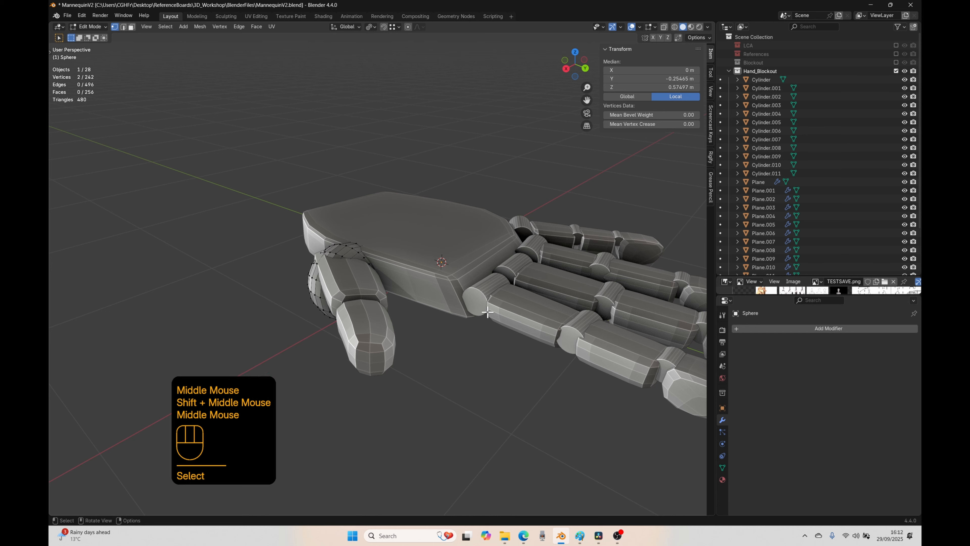
key(Tab)
Step: Parent the index finger's base segment to its knuckle cylinder as Object with Keep Transform
click(514, 300)
shift+click(489, 288)
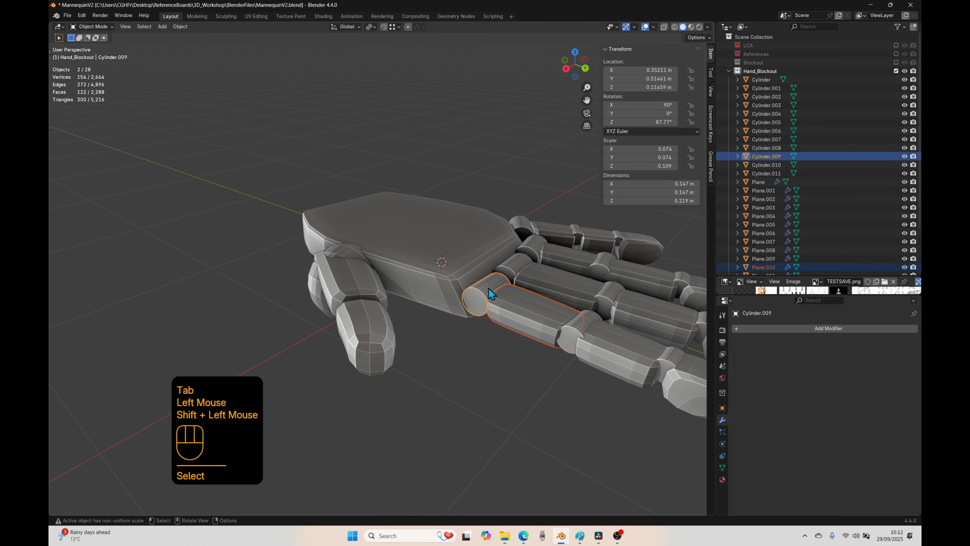
key(ctrl+p)
click(488, 287)
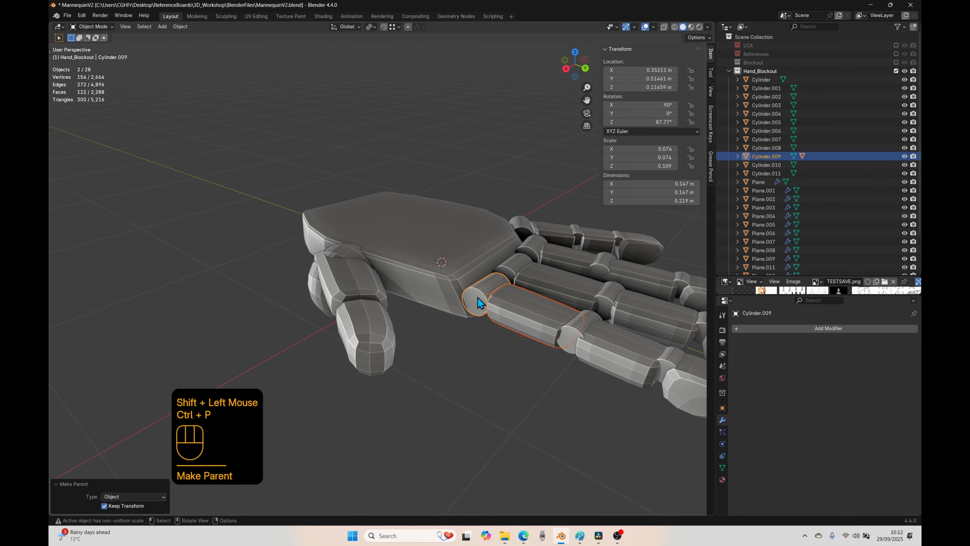
Step: Try rotating the index finger's knuckle cylinder about the X axis to test whether its parented segment follows
click(482, 365)
click(481, 298)
key(r)
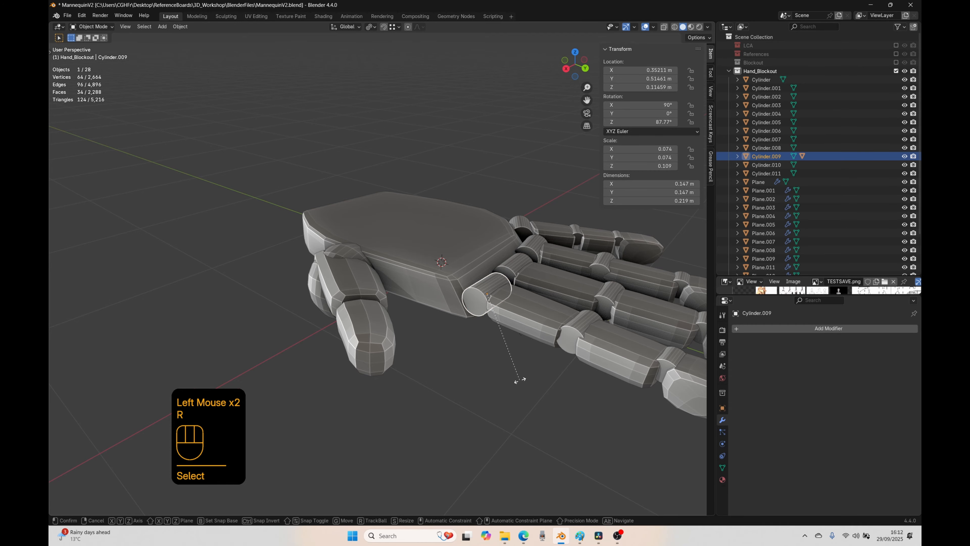
key(x)
key(x)
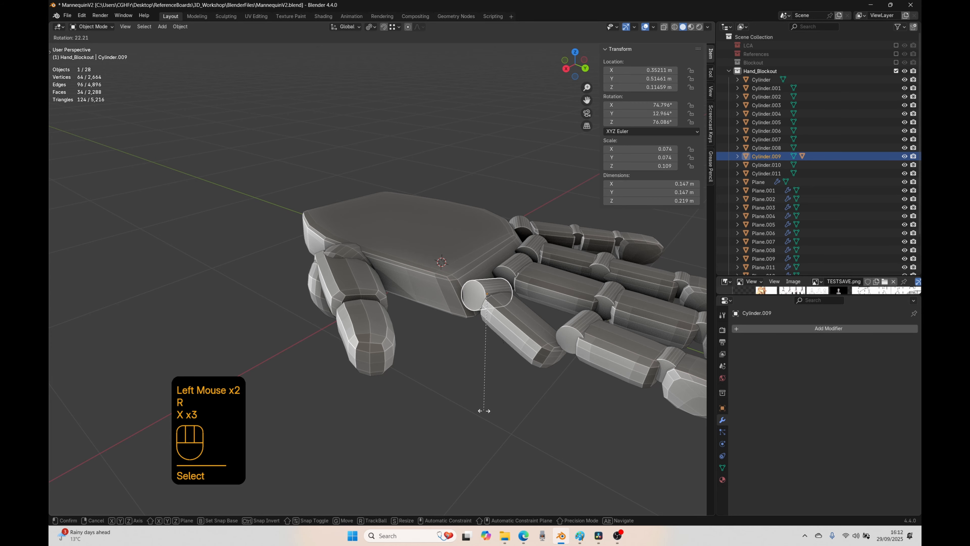
key(x)
key(x)
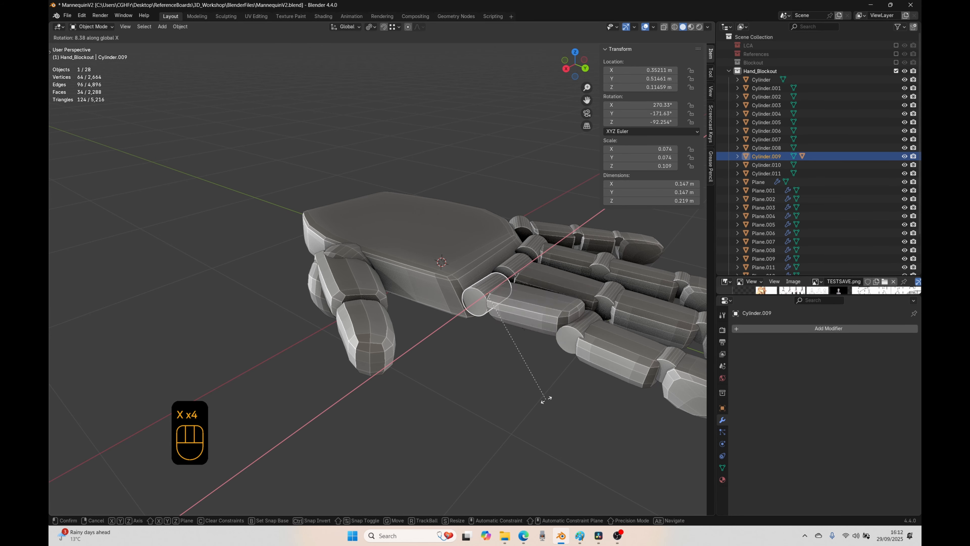
right_click(545, 401)
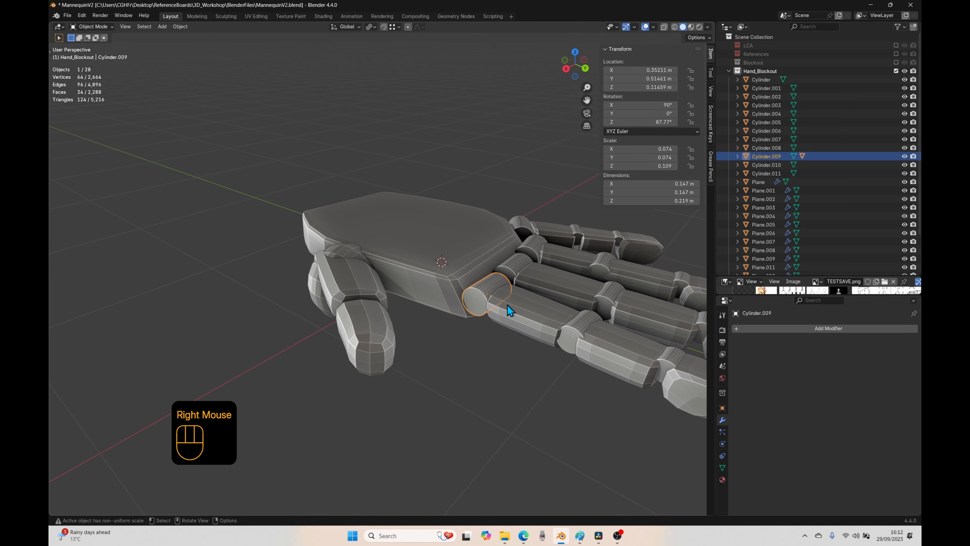
Step: In front view, move the thumb's sphere about -0.112 m in X and -0.01 m in Z
middle_drag(455, 329, 466, 364)
click(359, 320)
middle_drag(359, 319, 423, 355)
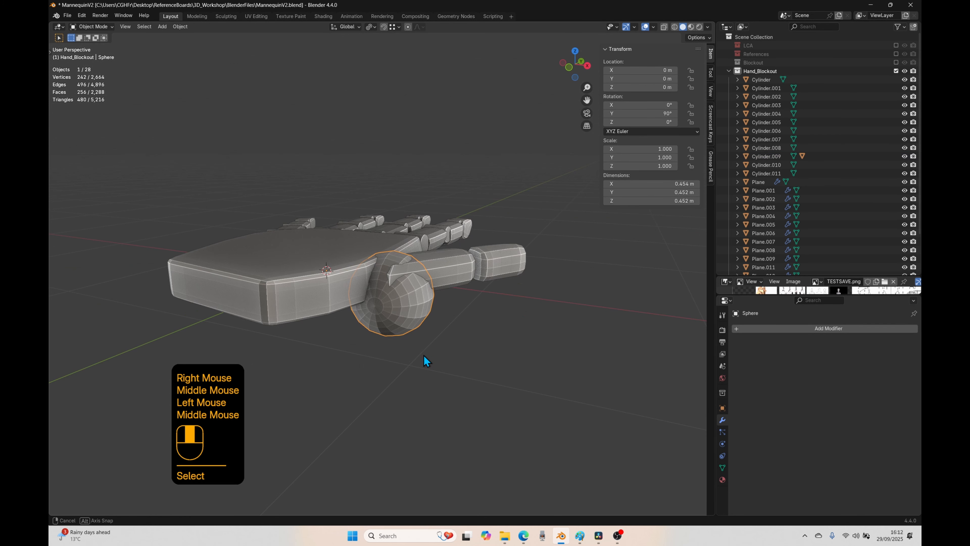
key(KP_1)
key(g)
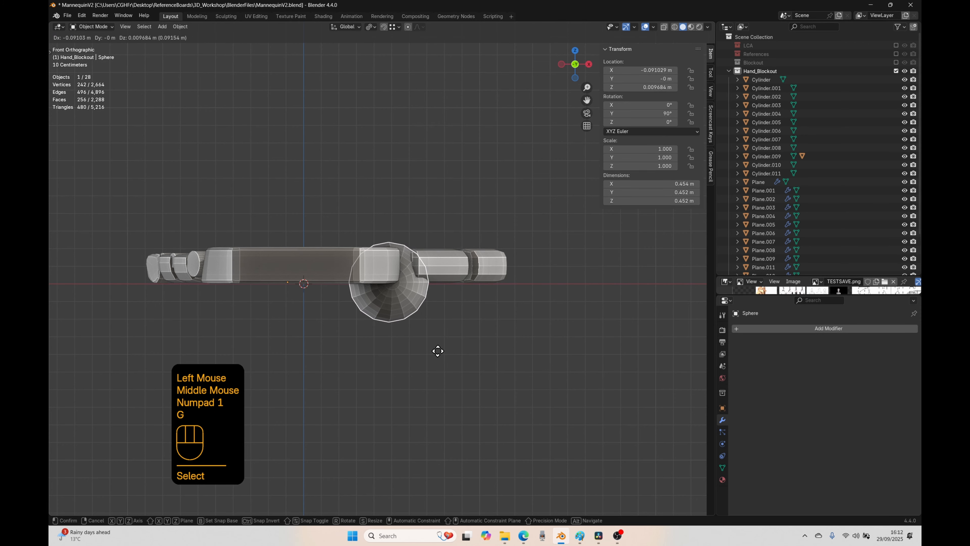
click(435, 360)
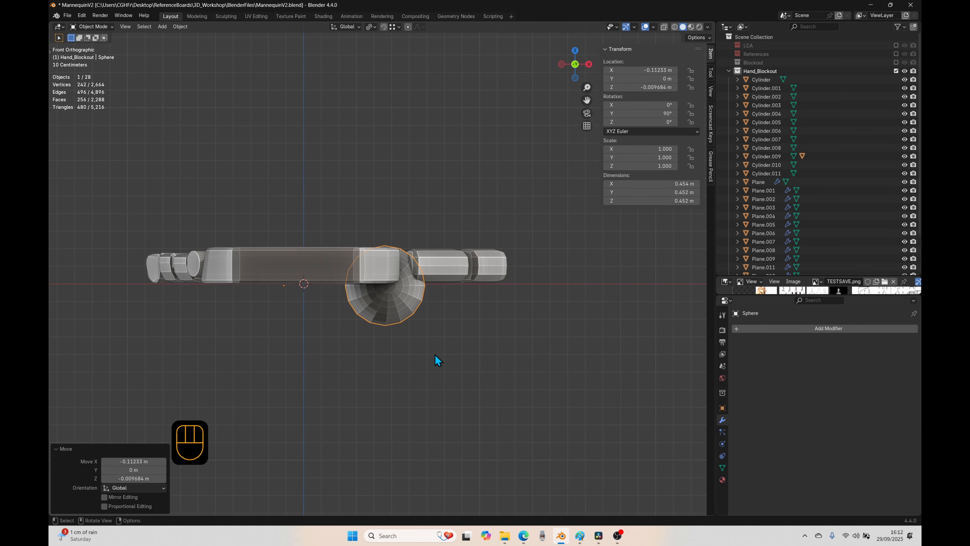
Step: In bottom view, move the thumb's sphere about -0.246 m in Y and -0.012 m in X, toward the wrist end of the palm
middle_drag(561, 281, 527, 344)
click(390, 152)
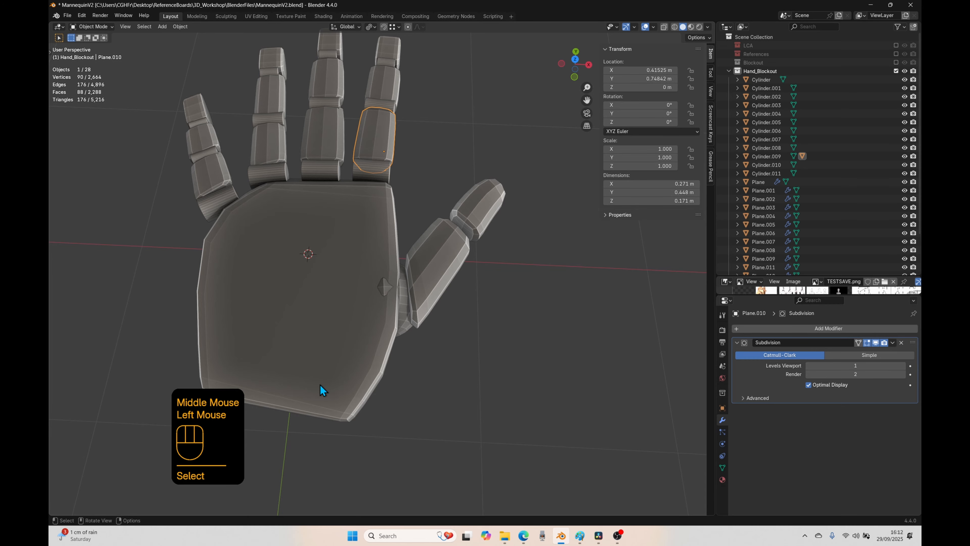
middle_drag(409, 391, 369, 262)
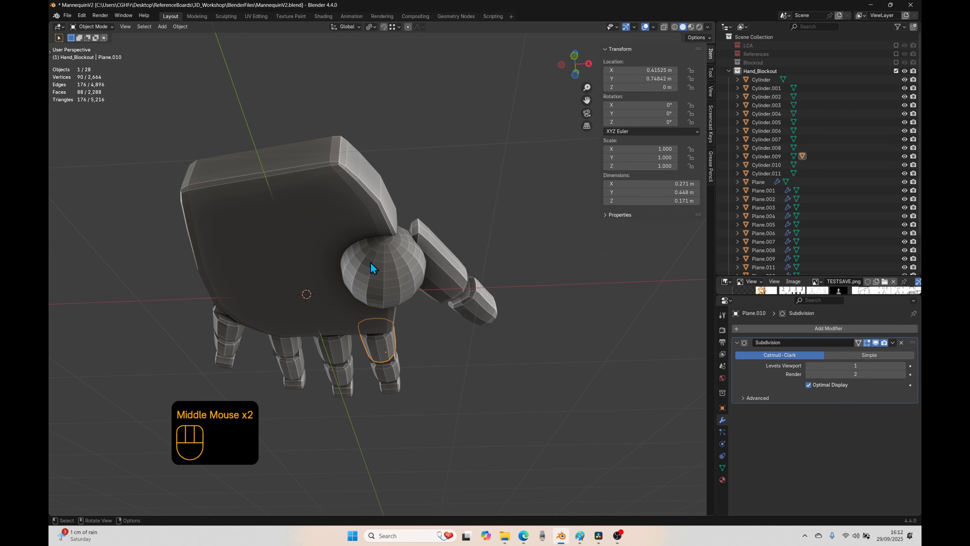
click(386, 246)
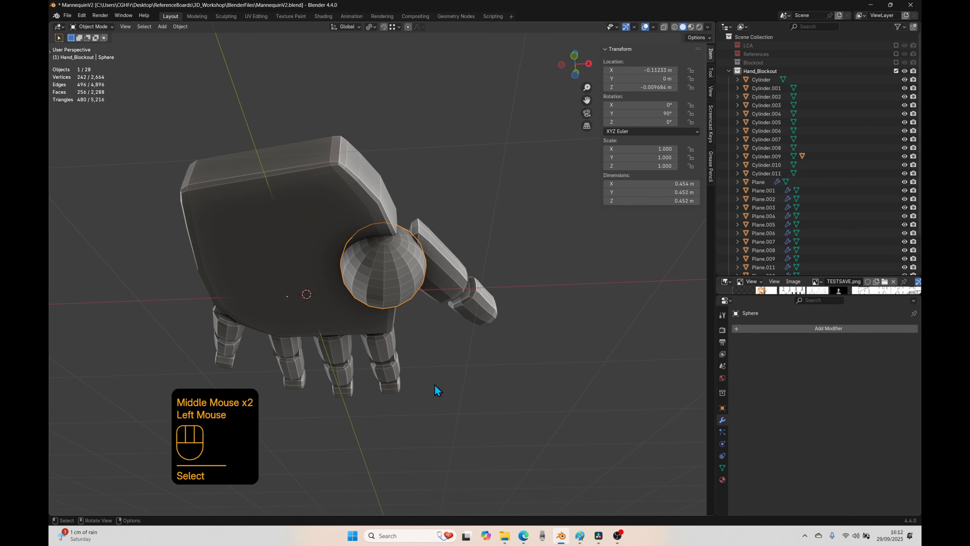
key(ctrl+KP_7)
key(g)
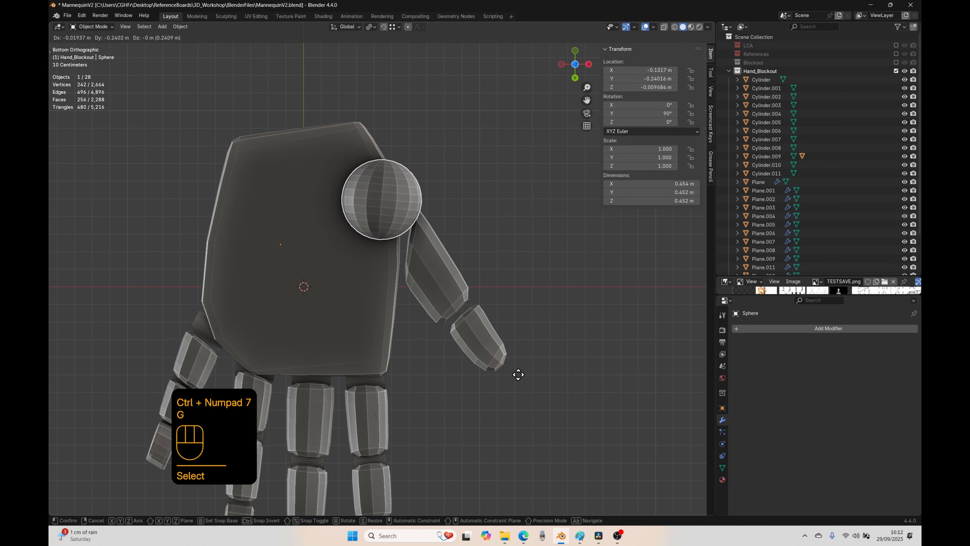
click(520, 382)
key(r)
right_click(520, 355)
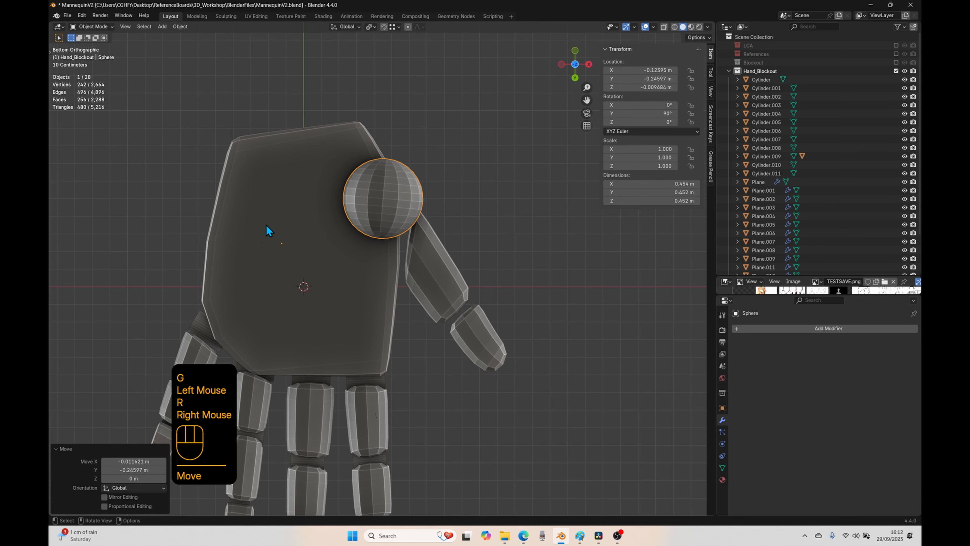
Step: Set the thumb sphere's origin to its center of mass (volume)
right_click(355, 214)
mouse_move(384, 214)
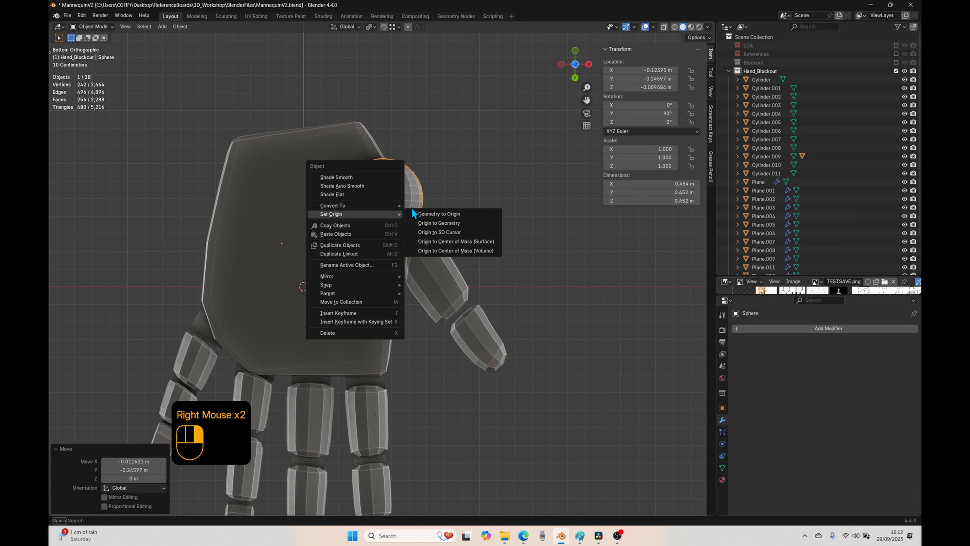
click(487, 252)
Step: Rotate the thumb's sphere about 5° in bottom view and nudge it into place at the palm's edge
key(r)
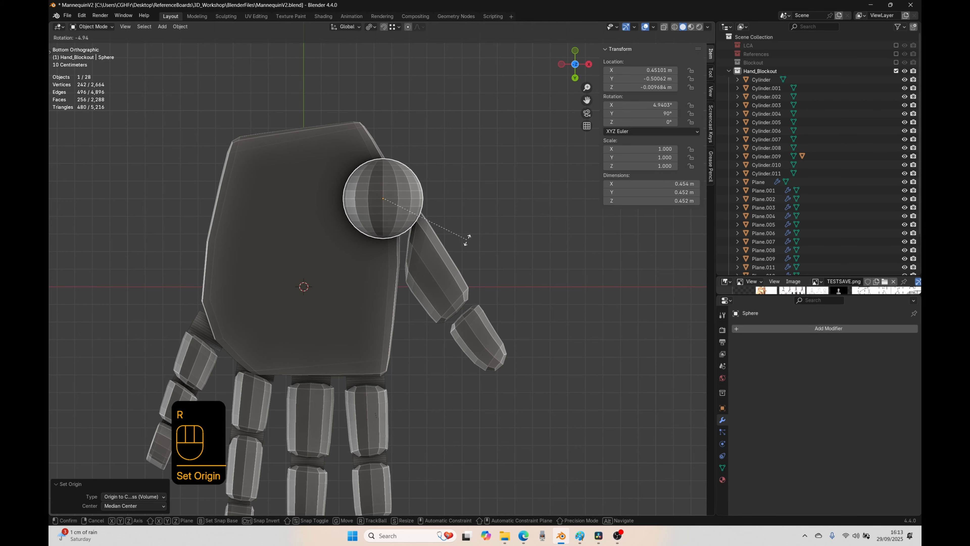
click(468, 240)
key(g)
click(470, 244)
Step: Select both thumb segments and lower them about 0.256 m along the Z axis
middle_drag(471, 244, 424, 453)
click(424, 271)
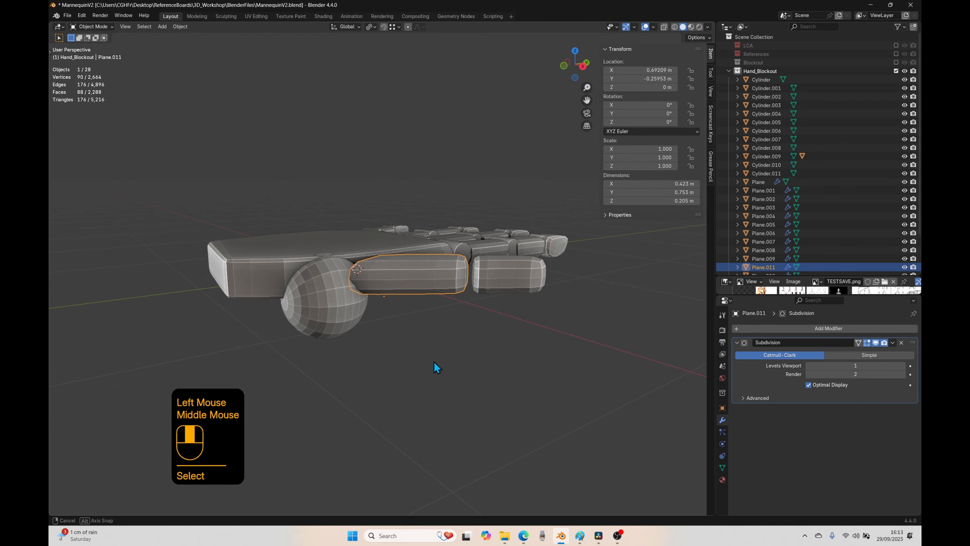
middle_drag(434, 362, 490, 269)
shift+click(490, 268)
middle_drag(439, 318, 448, 336)
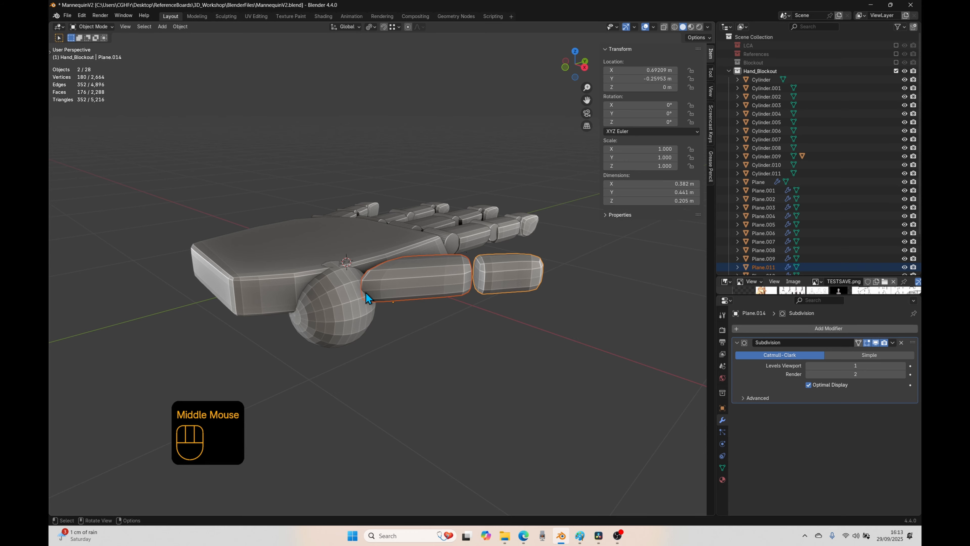
key(g)
key(z)
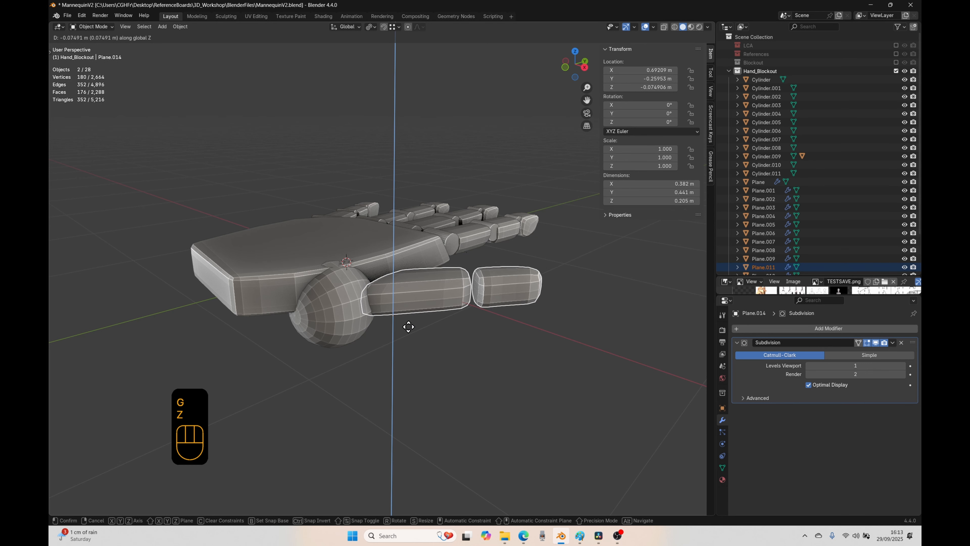
click(399, 360)
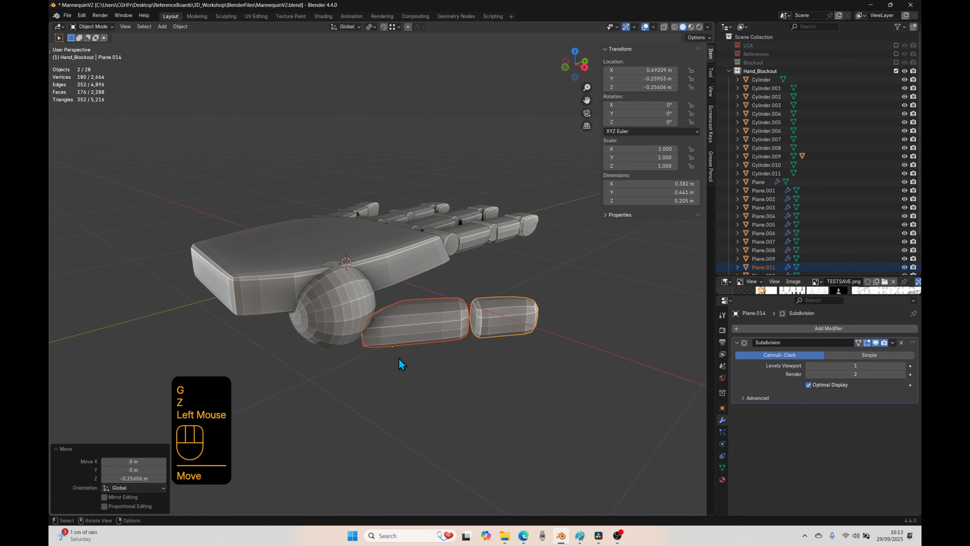
Step: Set the transform pivot point to Active Element, make the thumb's base segment active, and try rotating both thumb segments in side view
key(KP_3)
key(r)
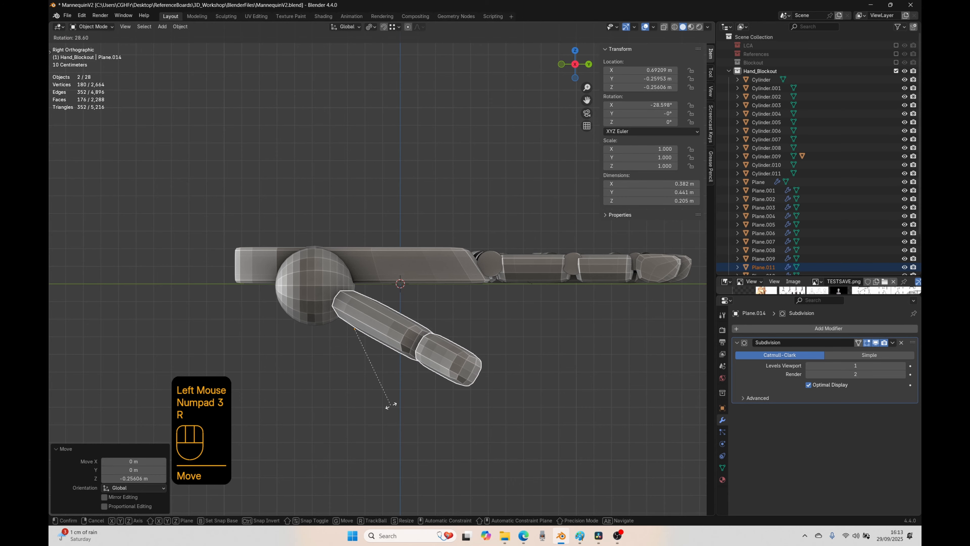
right_click(391, 407)
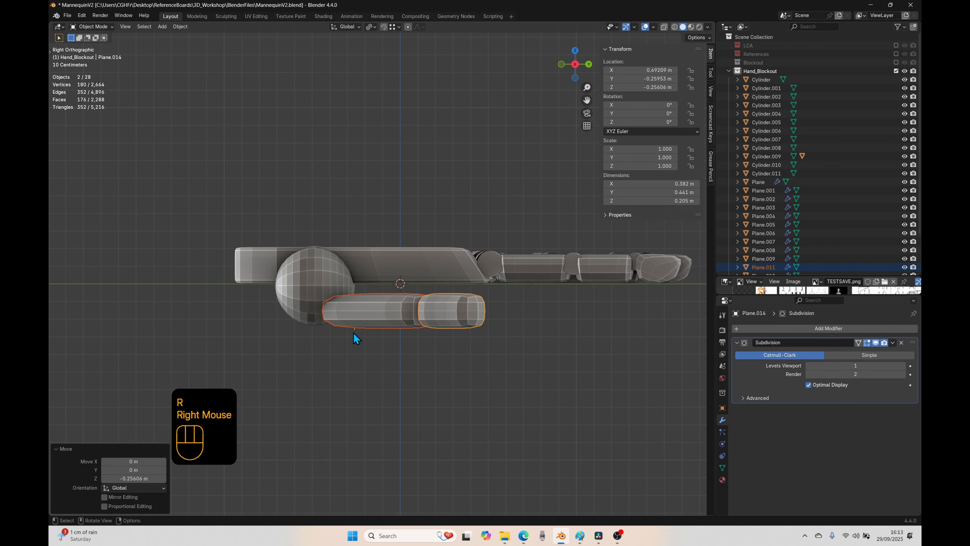
click(370, 26)
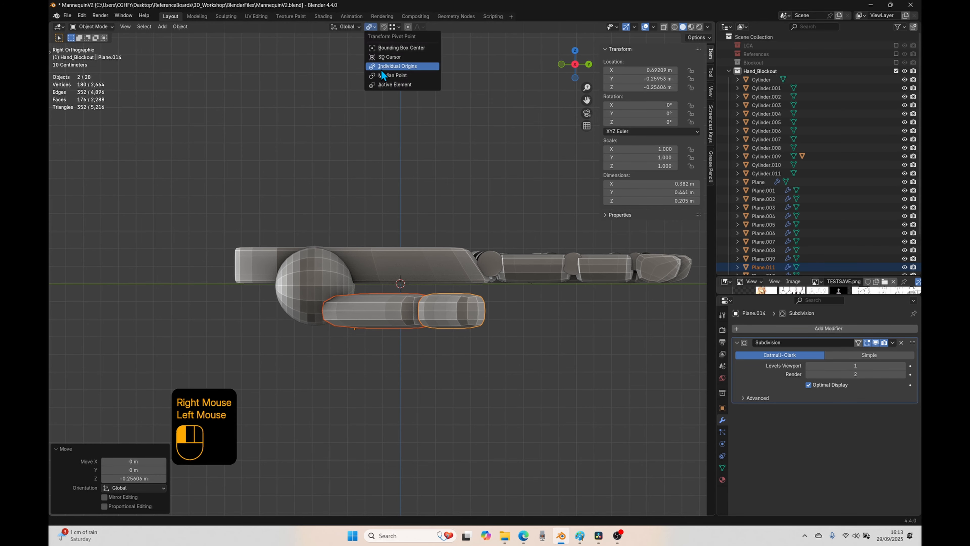
click(393, 85)
shift+click(383, 319)
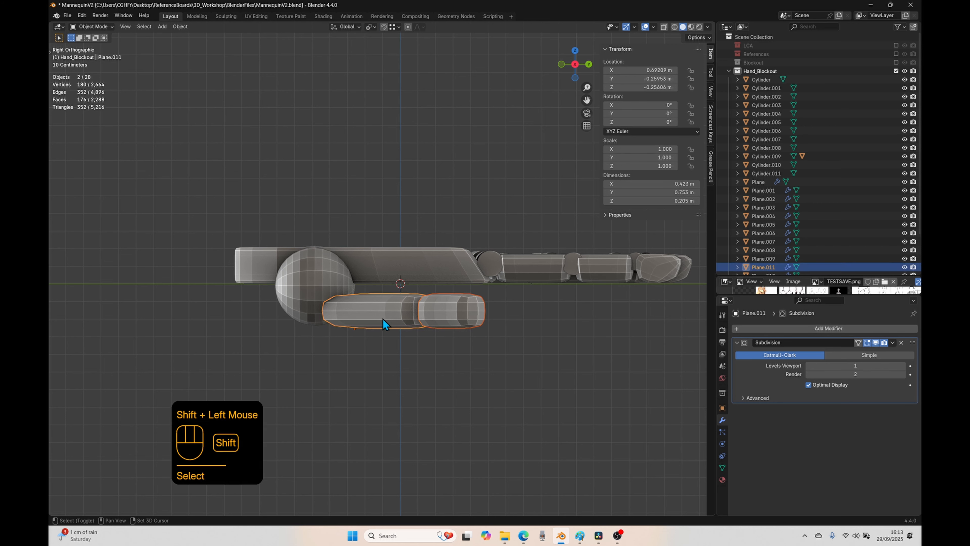
key(r)
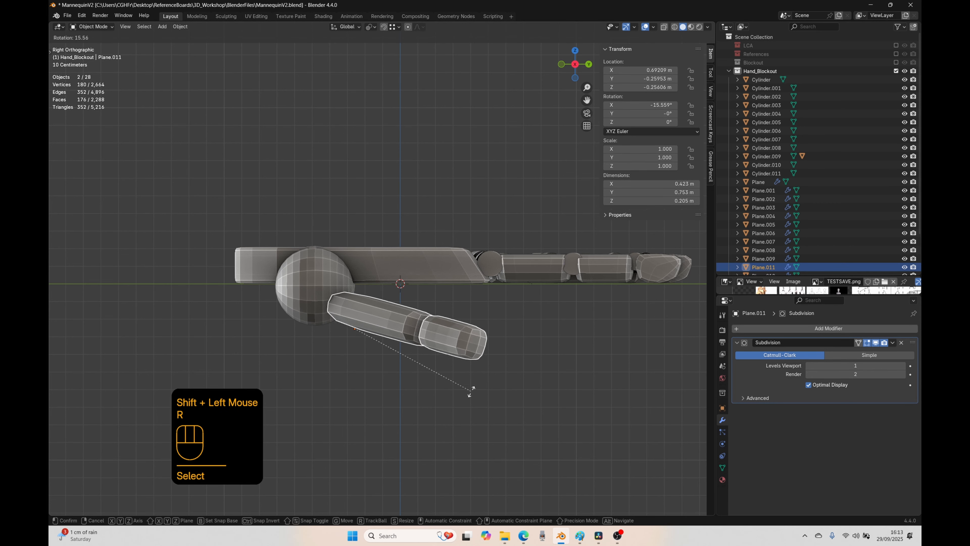
right_click(472, 390)
Step: Set the origin of the thumb's base segment to its center of mass (volume)
right_click(325, 317)
click(381, 304)
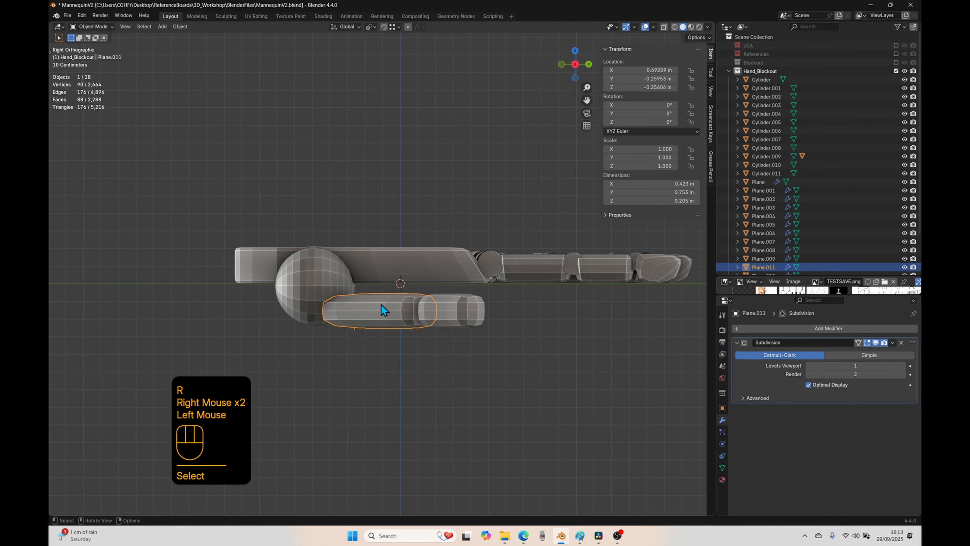
right_click(382, 305)
mouse_move(351, 305)
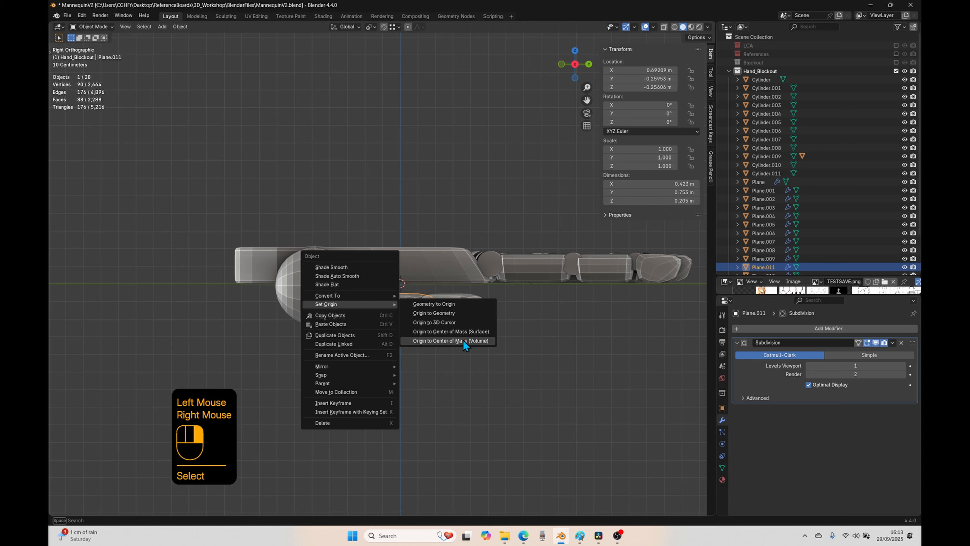
click(474, 344)
Step: In side view, rotate both thumb segments about 16.8° downward and move them about -0.124 m in Y and -0.045 m in Z
click(451, 310)
shift+click(394, 309)
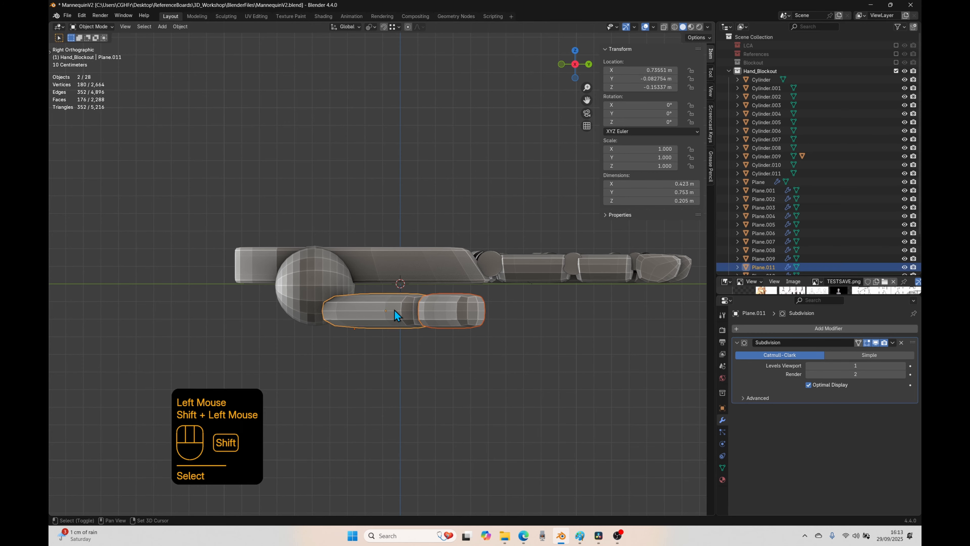
key(r)
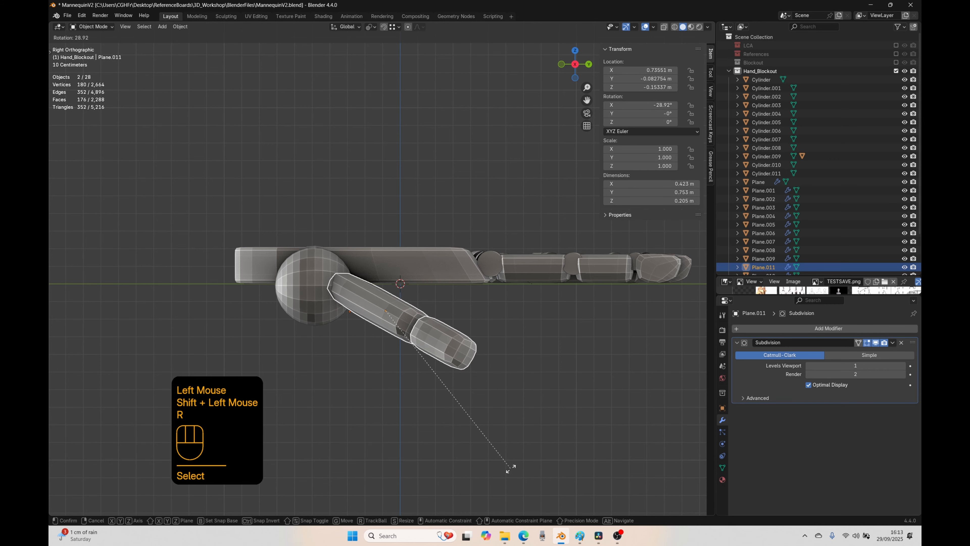
click(528, 428)
key(g)
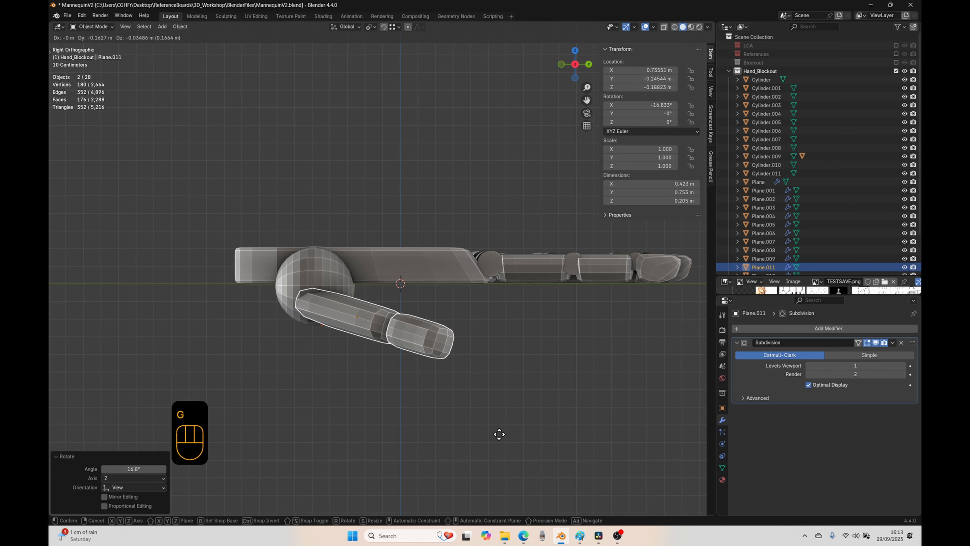
click(507, 436)
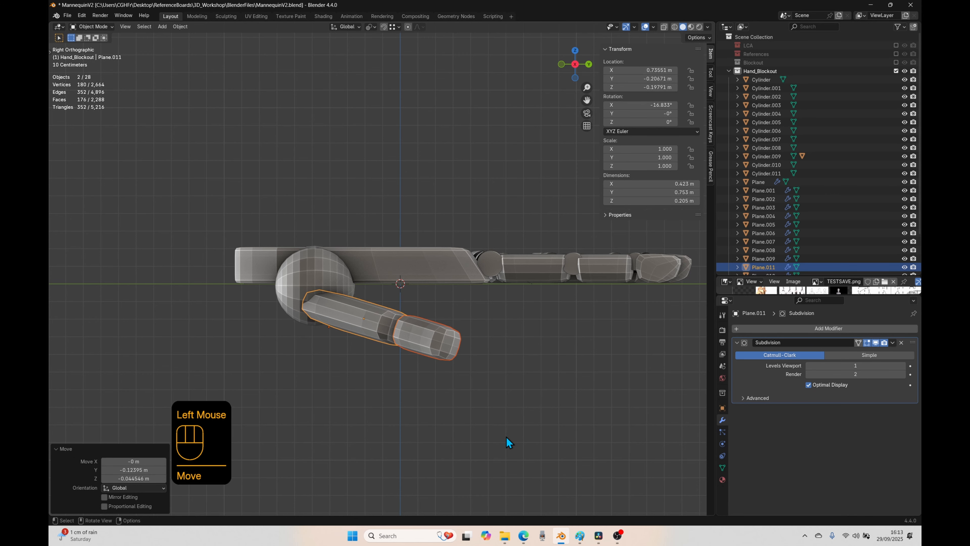
Step: In top view, move both thumb segments about 0.068 m in X and -0.081 m in Y beside the sphere
middle_drag(506, 436, 441, 425)
key(KP_7)
key(g)
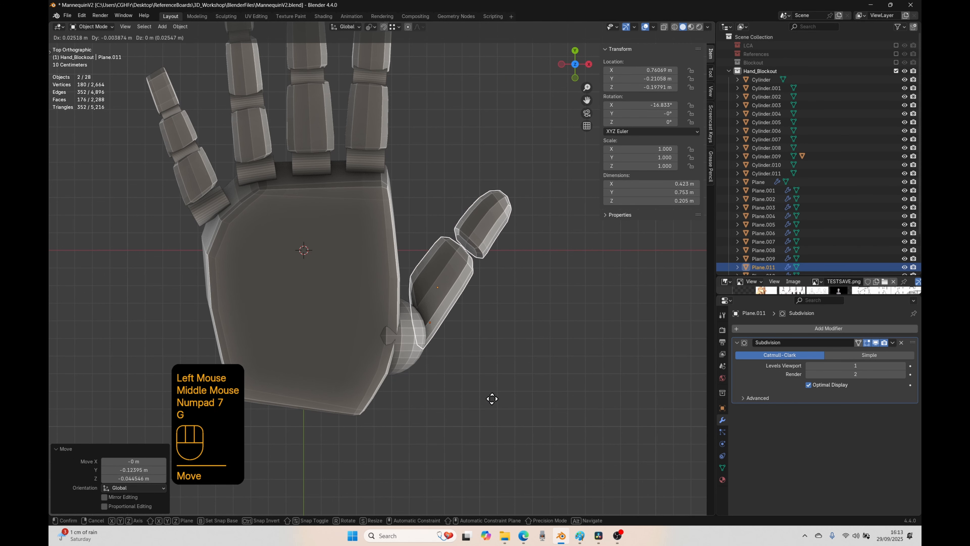
click(499, 412)
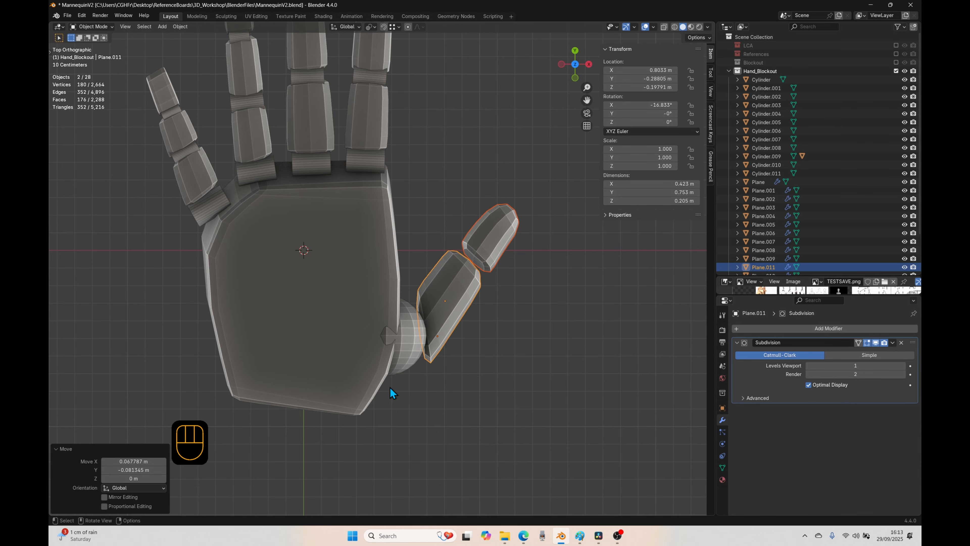
Step: In side view, raise both thumb segments along the Z axis to about -0.142 m for the base segment
middle_drag(394, 354, 381, 322)
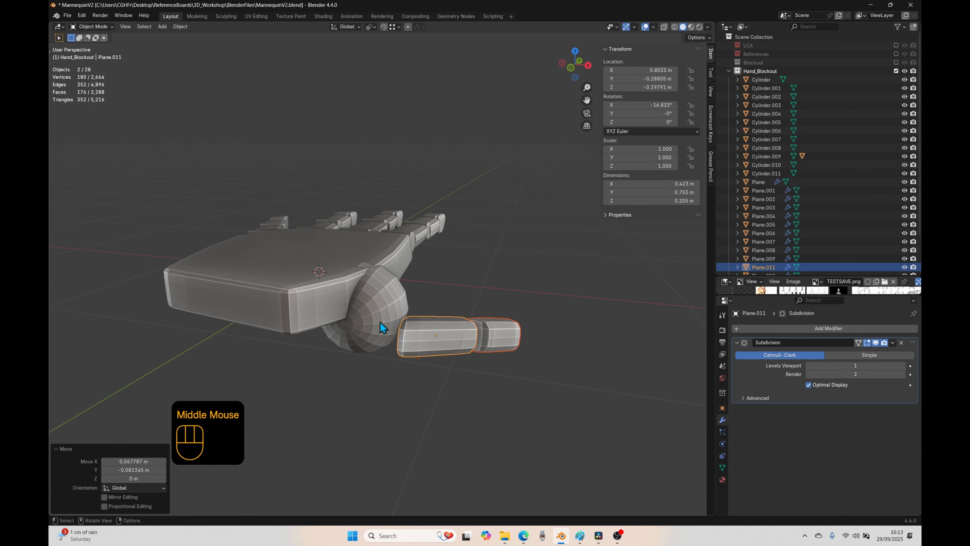
key(KP_3)
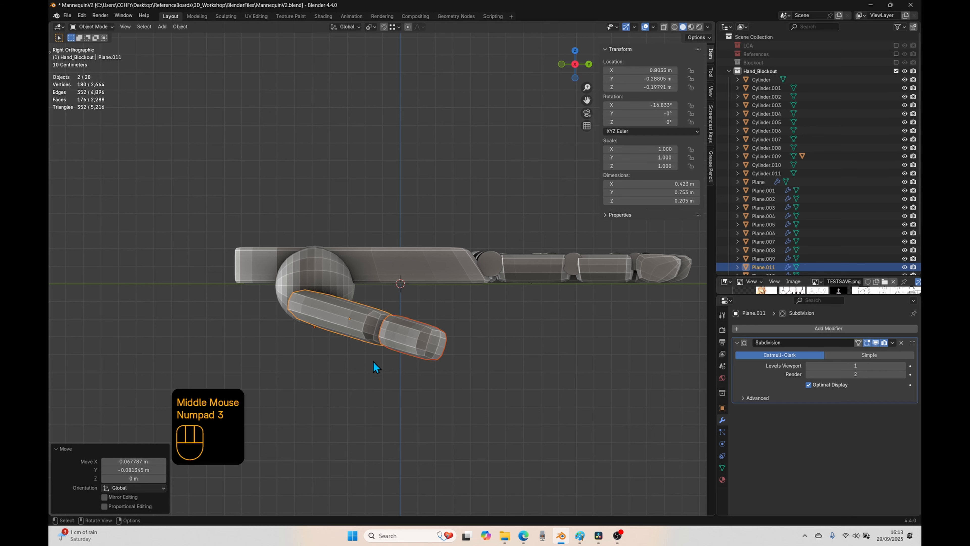
key(g)
key(z)
click(332, 343)
Step: Scale the thumb's sphere down to about 0.79
click(321, 346)
key(s)
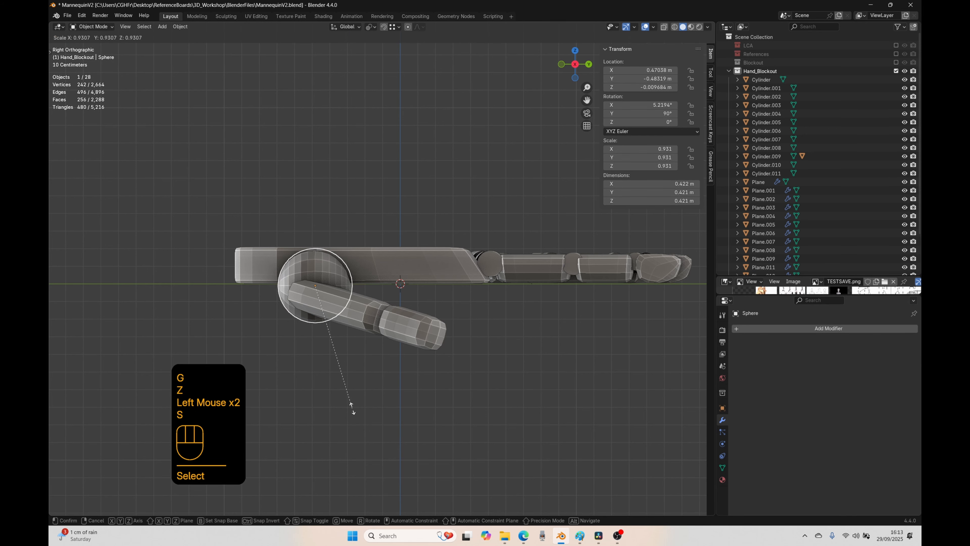
click(340, 390)
Step: In side view, move both thumb segments about 0.058 m in Y and 0.021 m in Z
click(415, 331)
shift+click(376, 314)
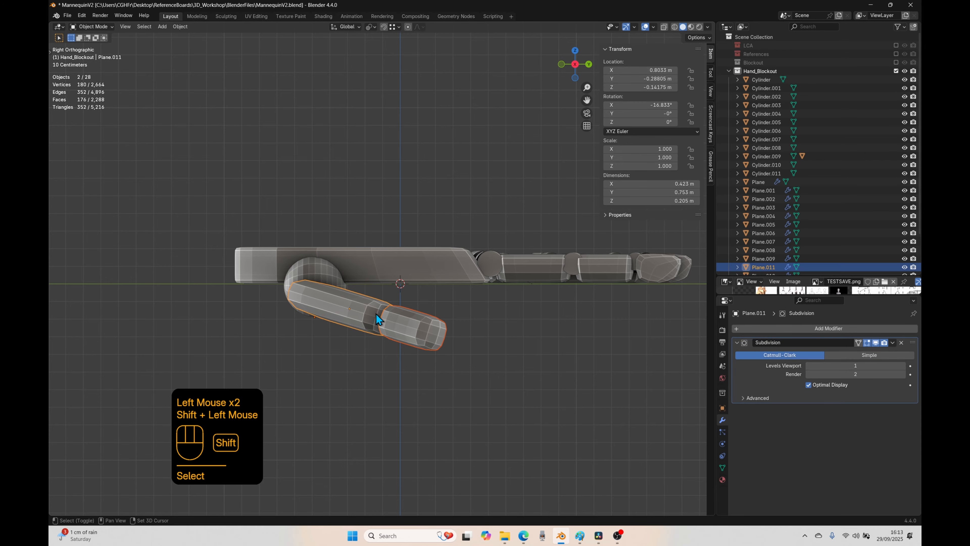
key(g)
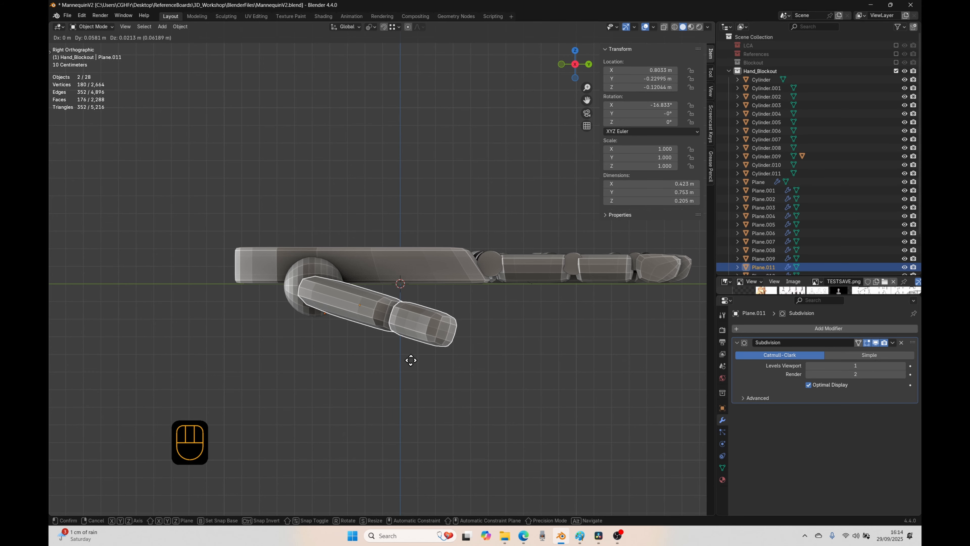
click(407, 361)
Step: In top view, move both thumb segments about -0.058 m in X and -0.002 m in Y against the sphere
middle_drag(374, 384, 376, 418)
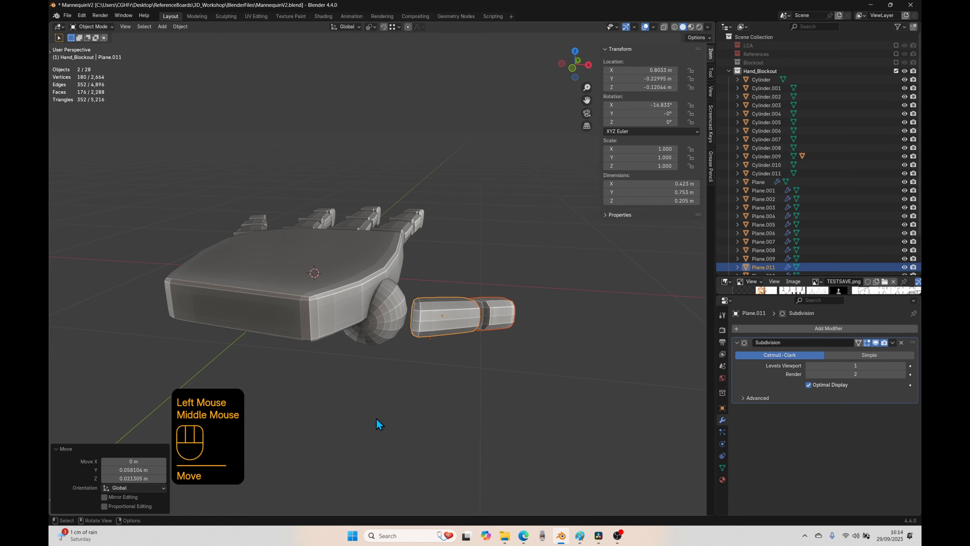
key(KP_7)
key(g)
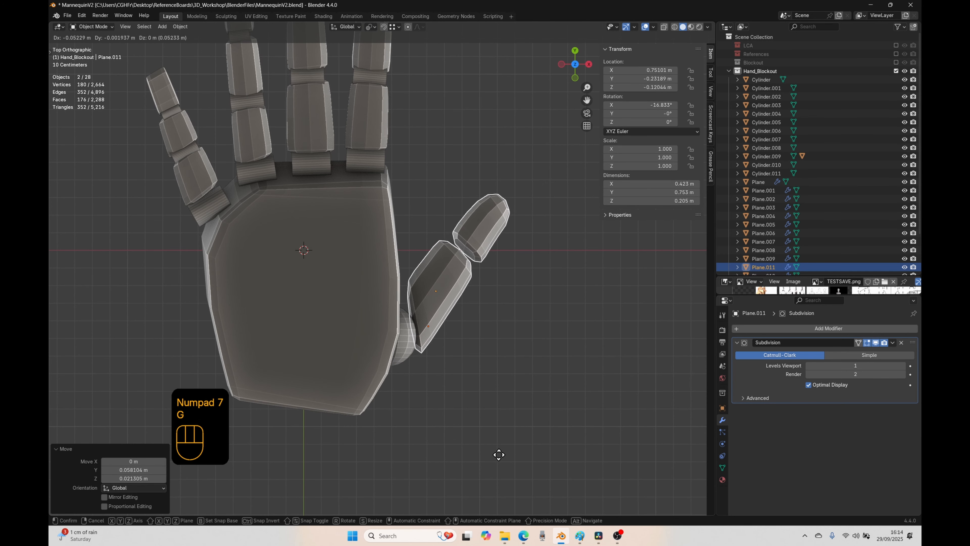
click(497, 454)
scroll(494, 453, down, 2)
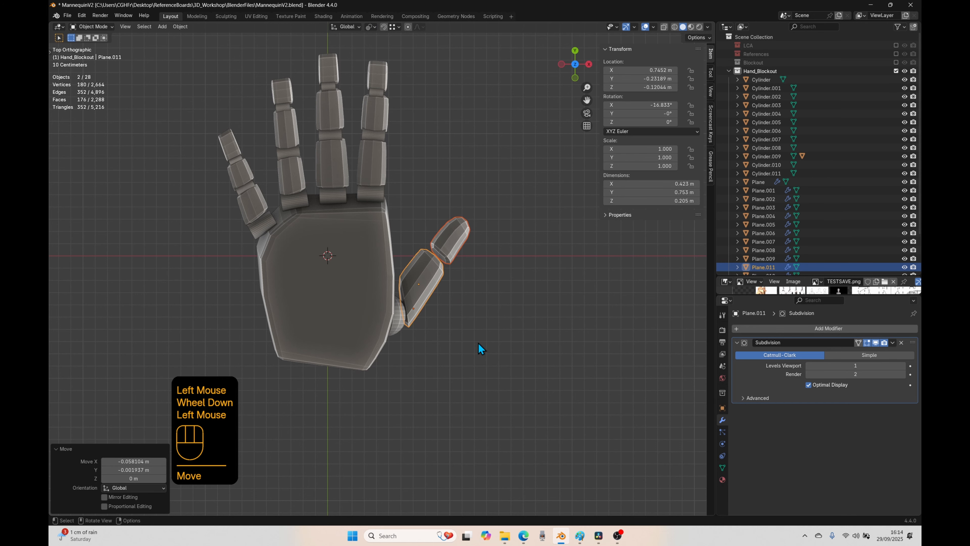
click(488, 304)
shift+middle_drag(487, 303, 509, 350)
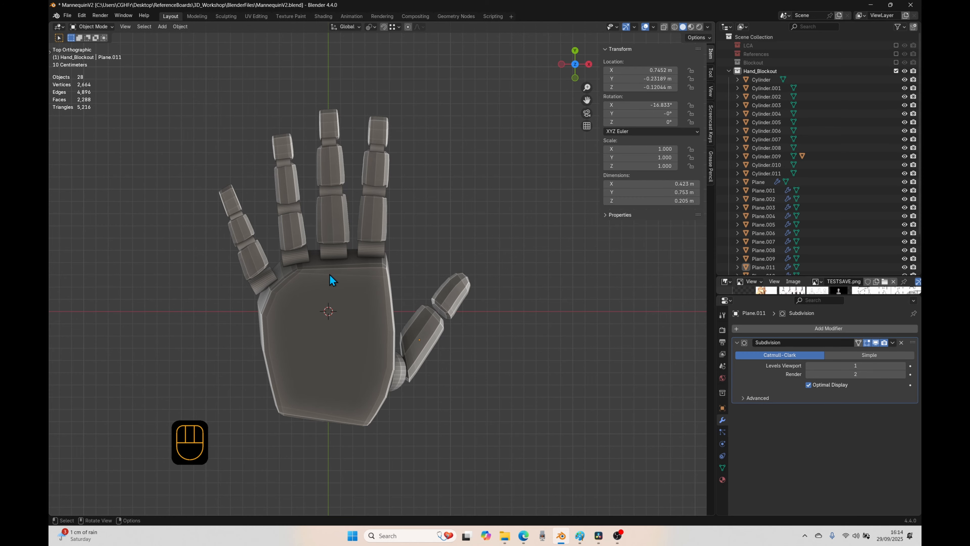
Step: In edge selection of the thumb tip segment, select an edge on the end facing the base segment and snap the 3D cursor to it
click(456, 303)
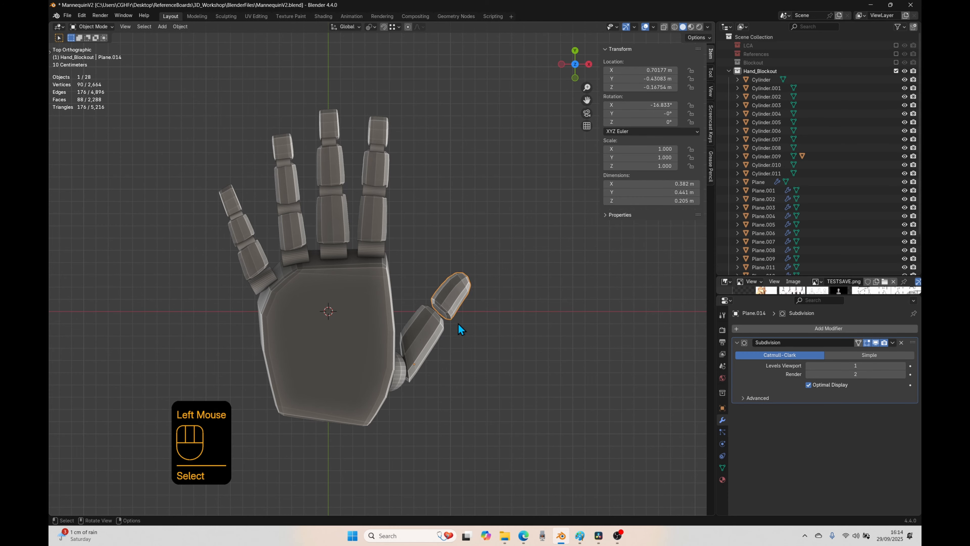
right_click(458, 311)
mouse_move(458, 311)
scroll(478, 326, up, 1)
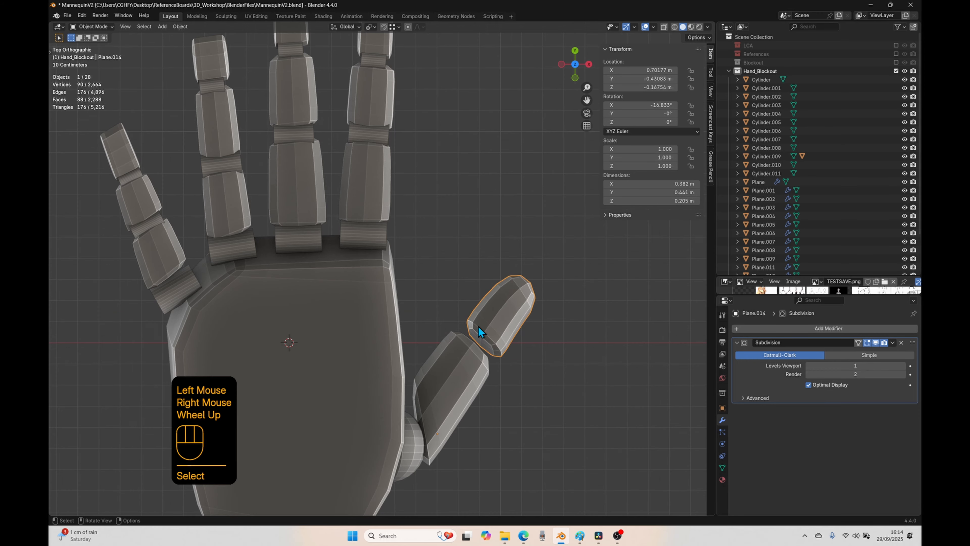
shift+middle_drag(478, 326, 409, 306)
scroll(440, 303, up, 2)
key(Tab)
key(2)
middle_drag(426, 384, 435, 411)
key(shift+s)
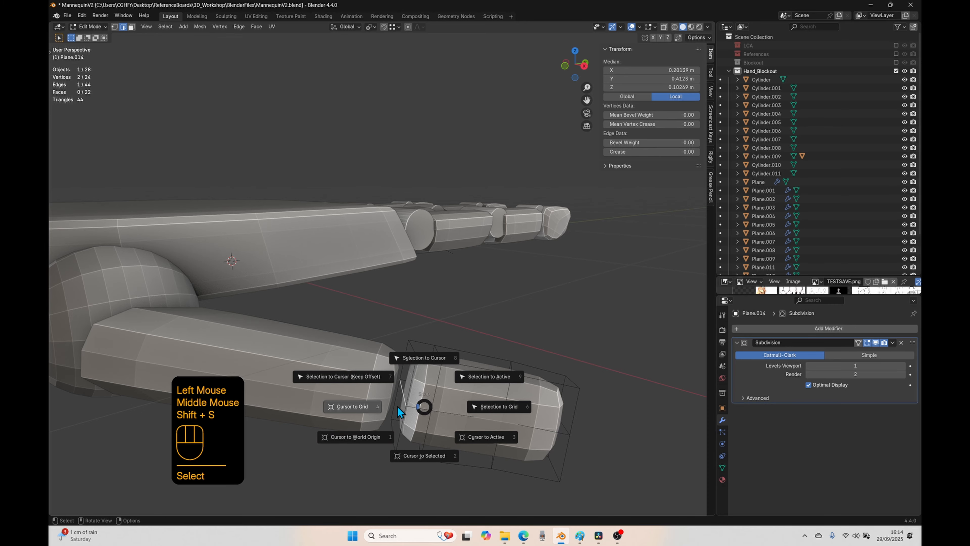
click(433, 460)
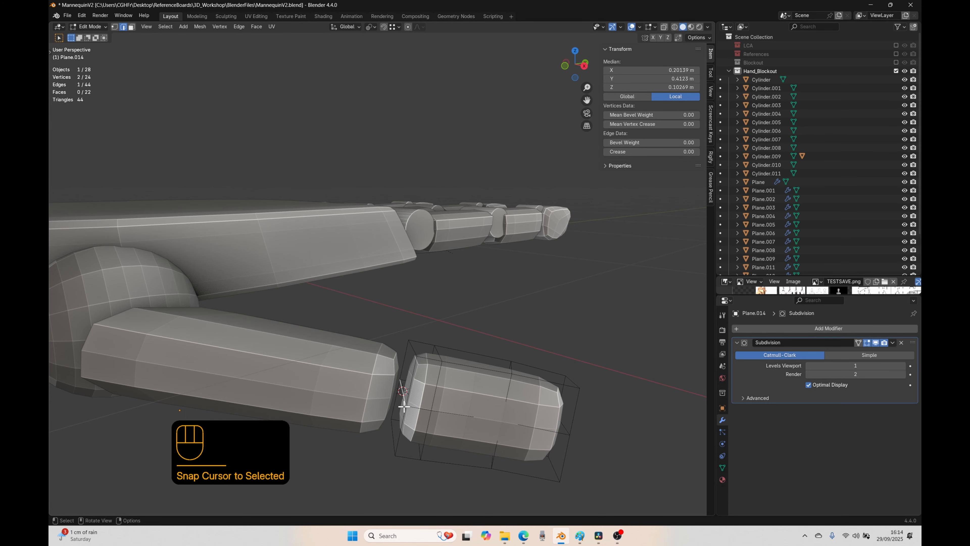
Step: Set the thumb tip segment's origin to the 3D cursor in Object Mode
key(Tab)
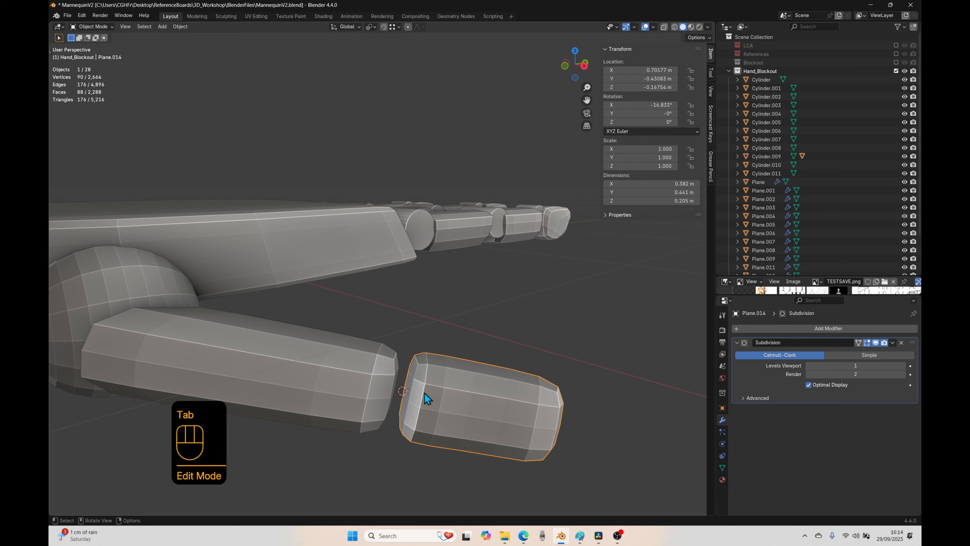
right_click(447, 386)
mouse_move(447, 387)
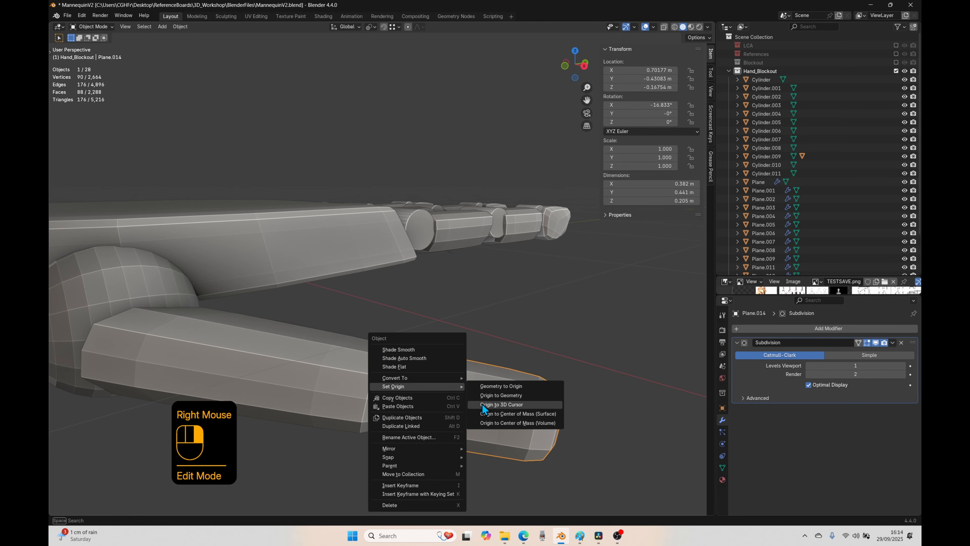
click(520, 403)
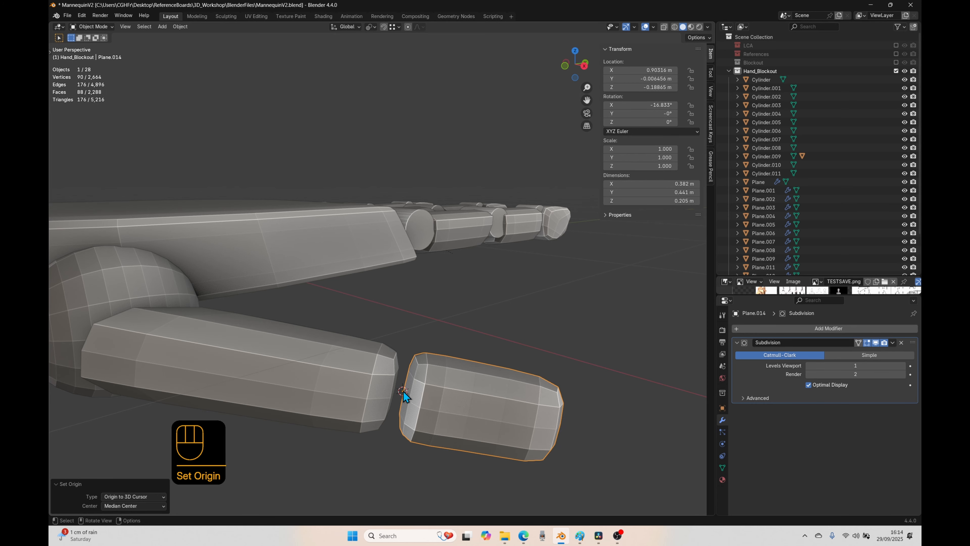
scroll(442, 420, down, 2)
key(KP_7)
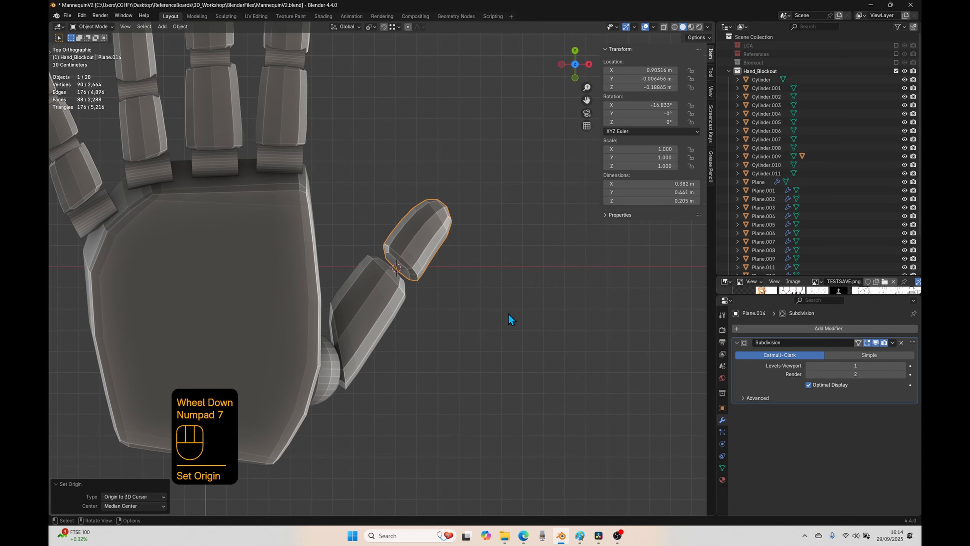
key(r)
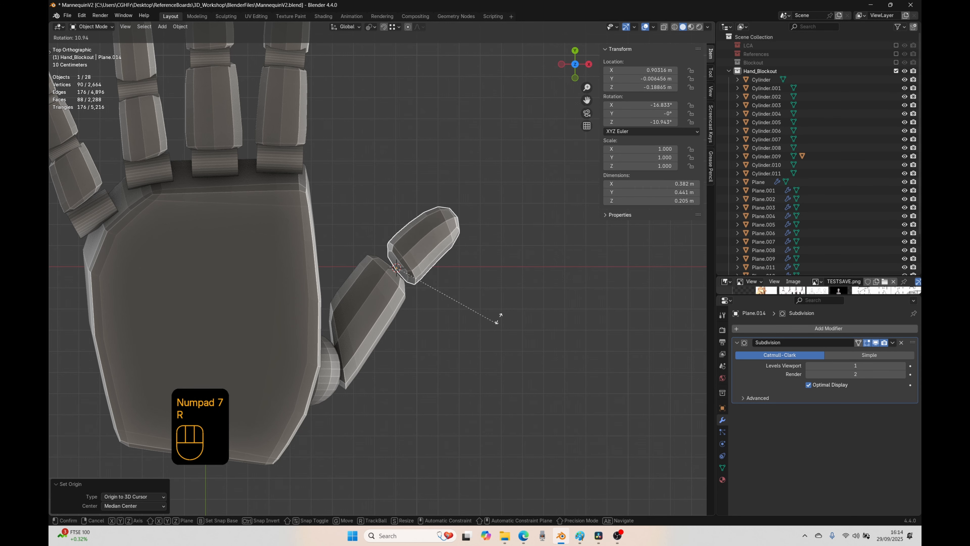
right_click(488, 270)
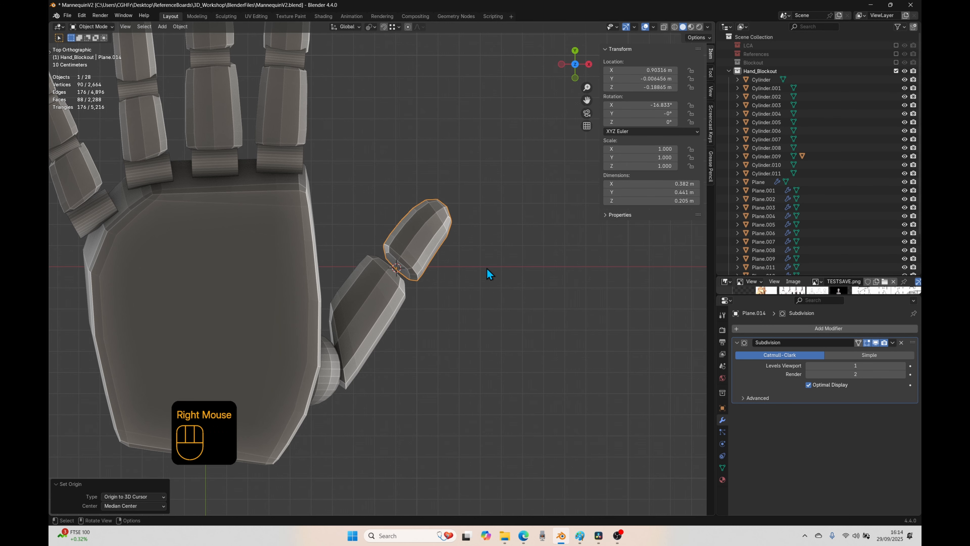
Step: In top view, duplicate the index finger's knuckle cylinder onto the gap between the thumb segments and set its X, Y and Z rotation to 0°
click(296, 160)
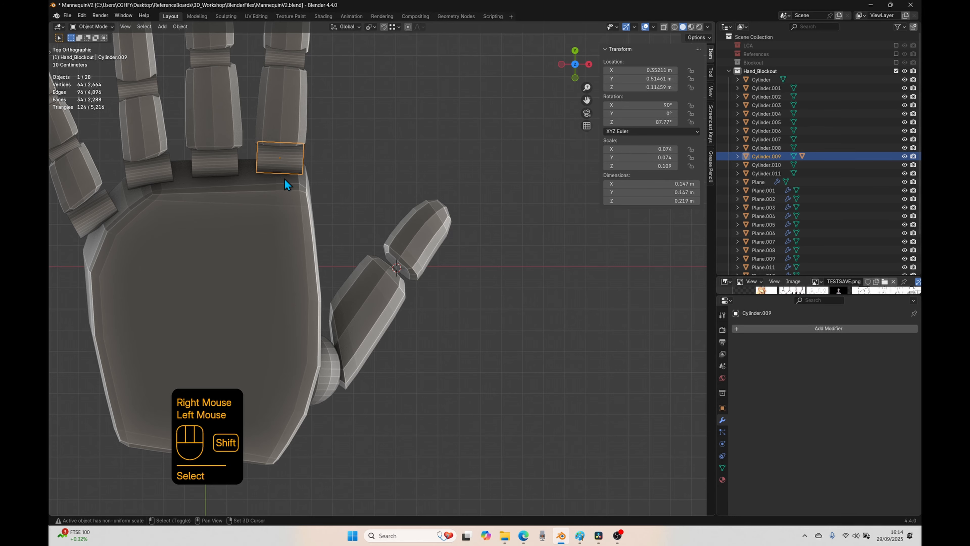
key(shift+d)
click(414, 267)
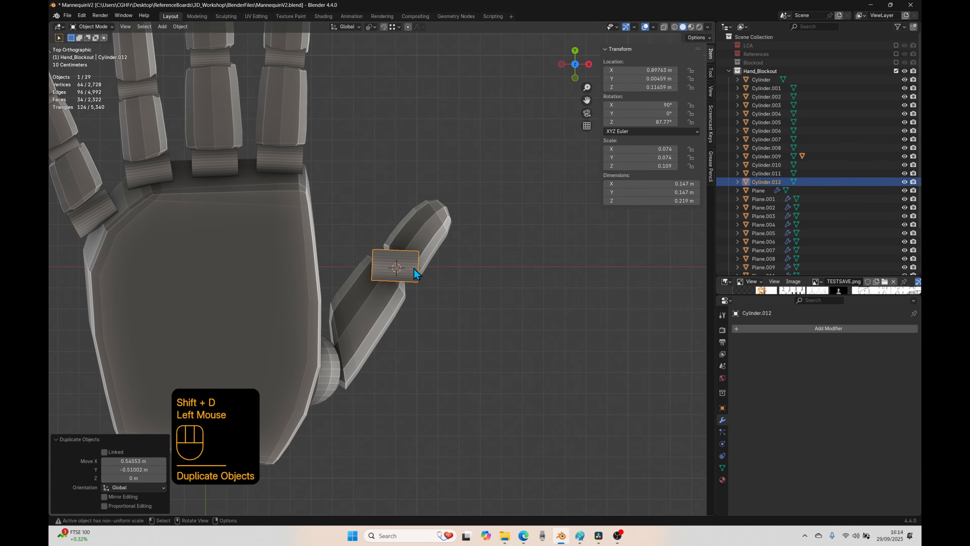
drag(639, 105, 639, 122)
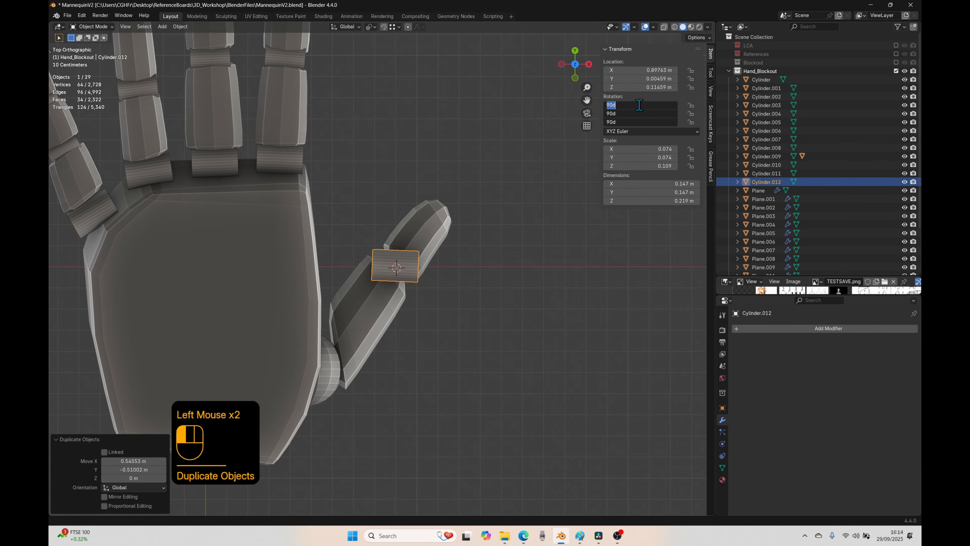
text(0)
key(Return)
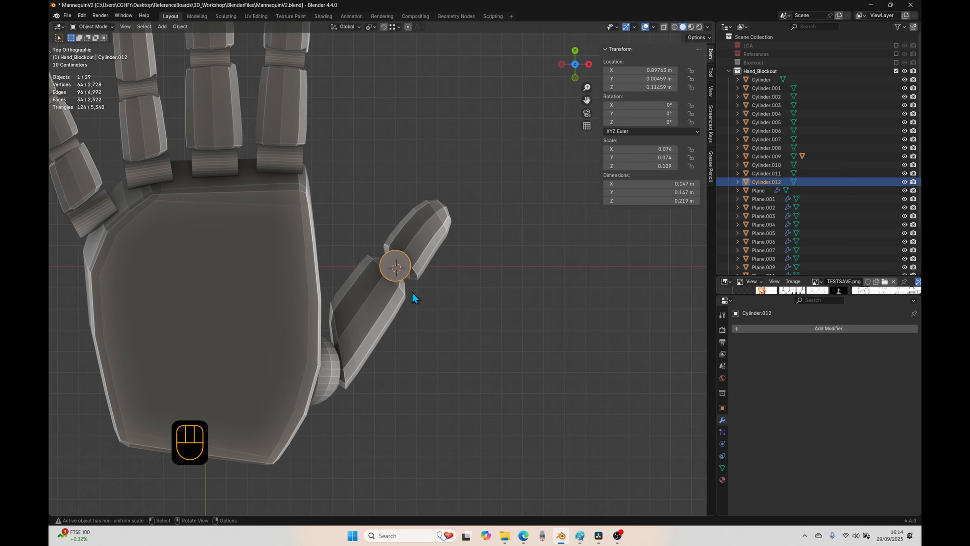
Step: In front view, lower the duplicated cylinder about 0.292 m in Z into the thumb joint
key(KP_1)
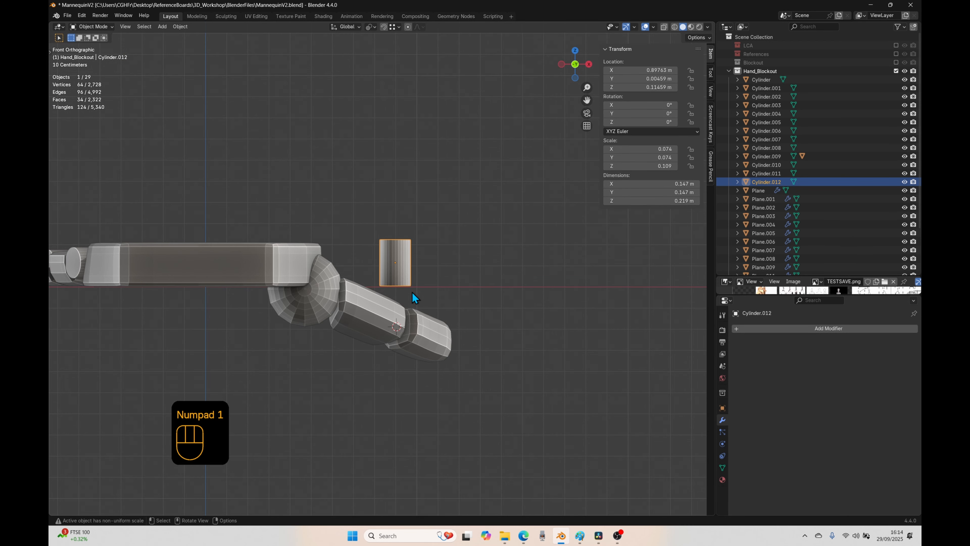
key(g)
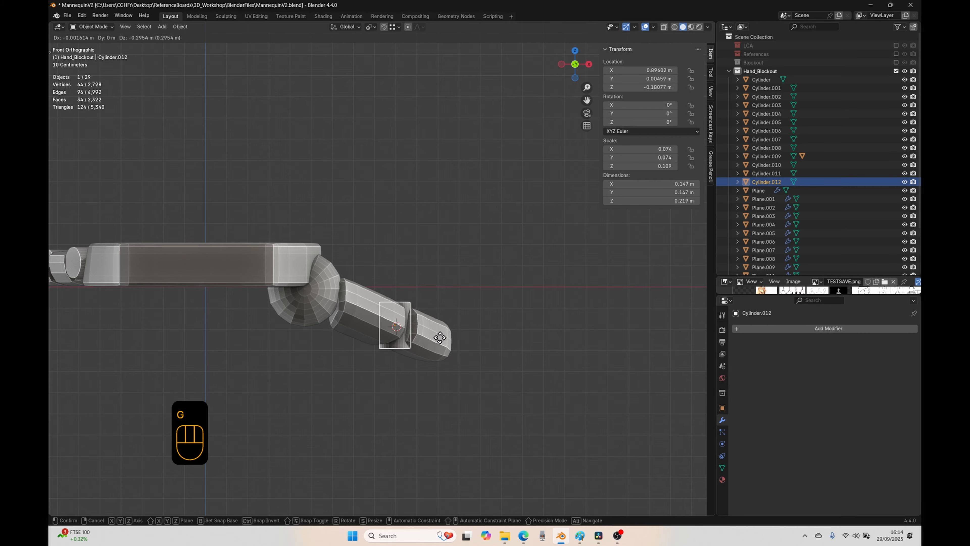
click(440, 337)
middle_drag(440, 336, 353, 338)
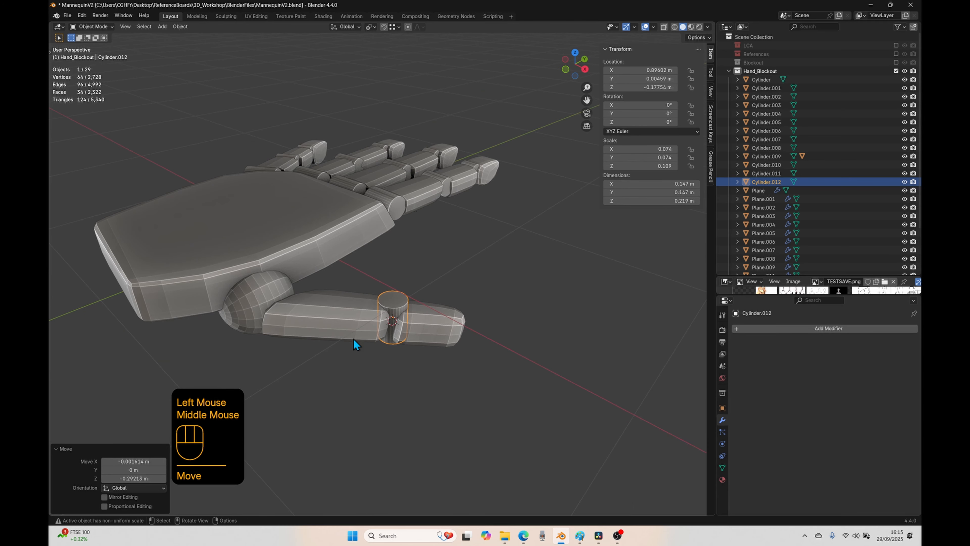
middle_drag(440, 354, 318, 379)
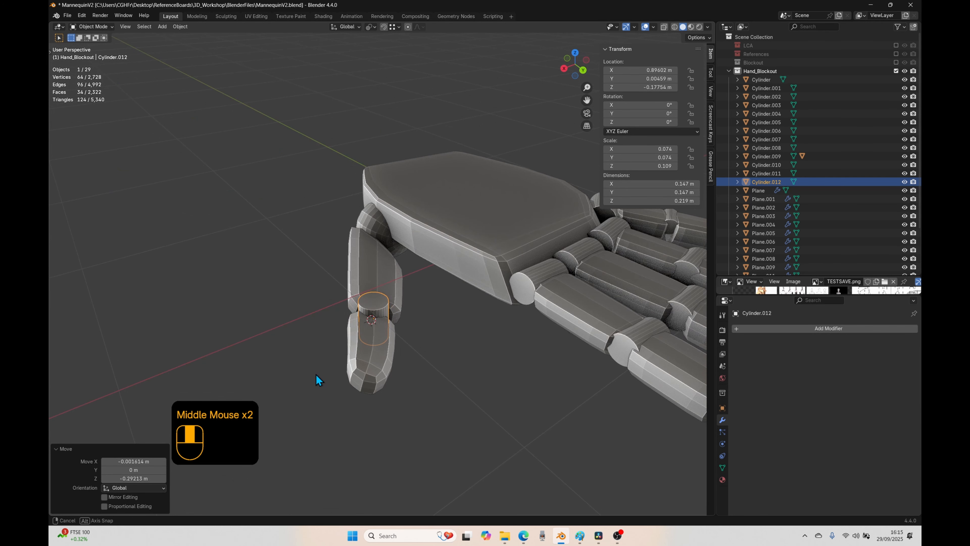
Step: Tilt the thumb joint cylinder about -9.2° in back view and about 17.2° in side view to match the thumb's slope
key(ctrl+KP_1)
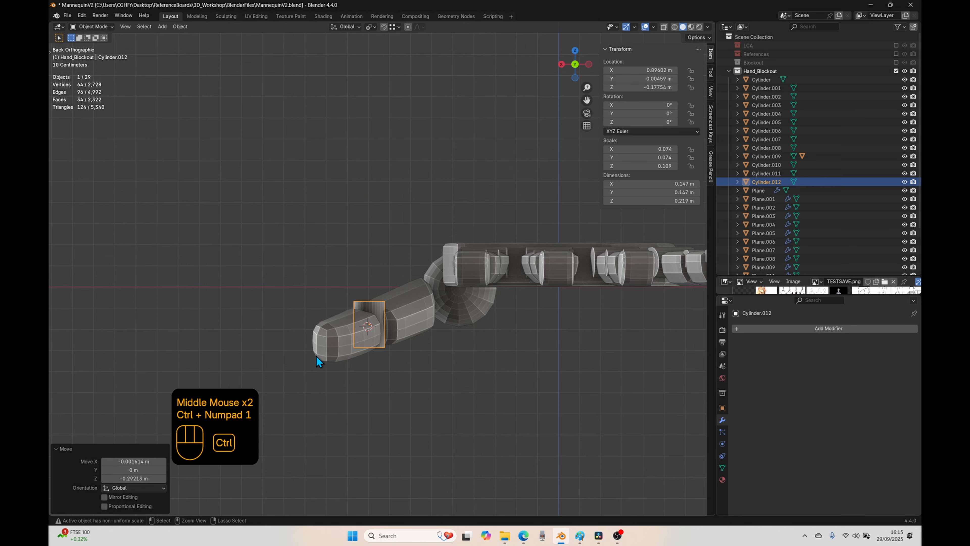
key(r)
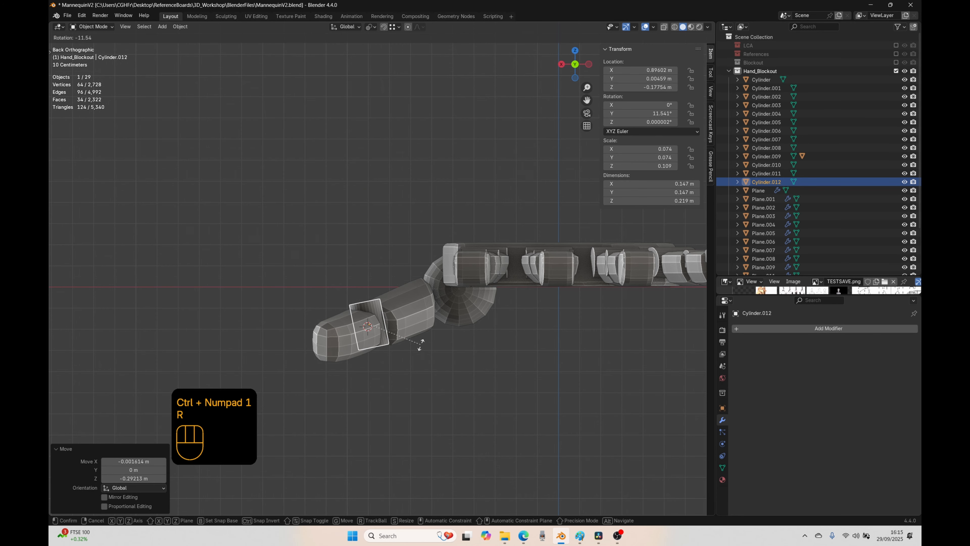
click(419, 346)
key(KP_3)
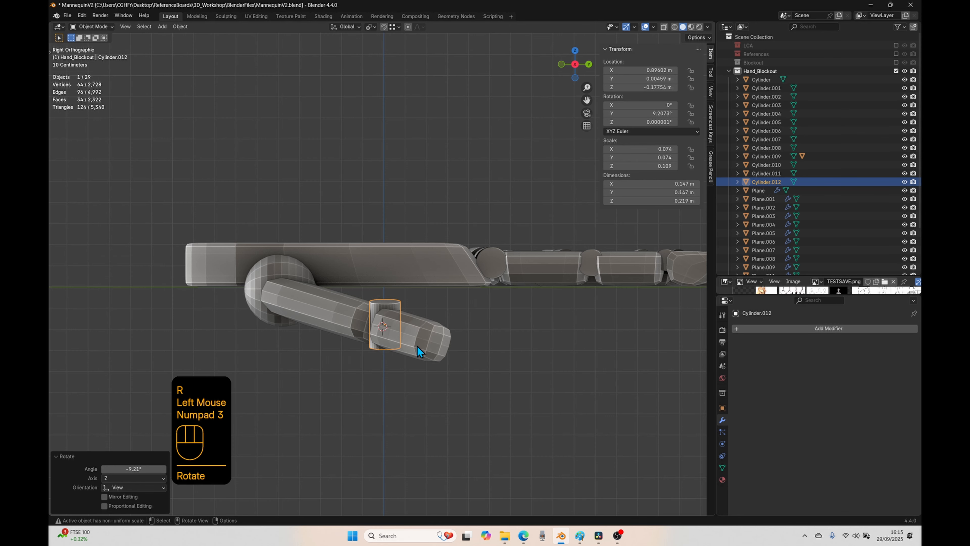
key(r)
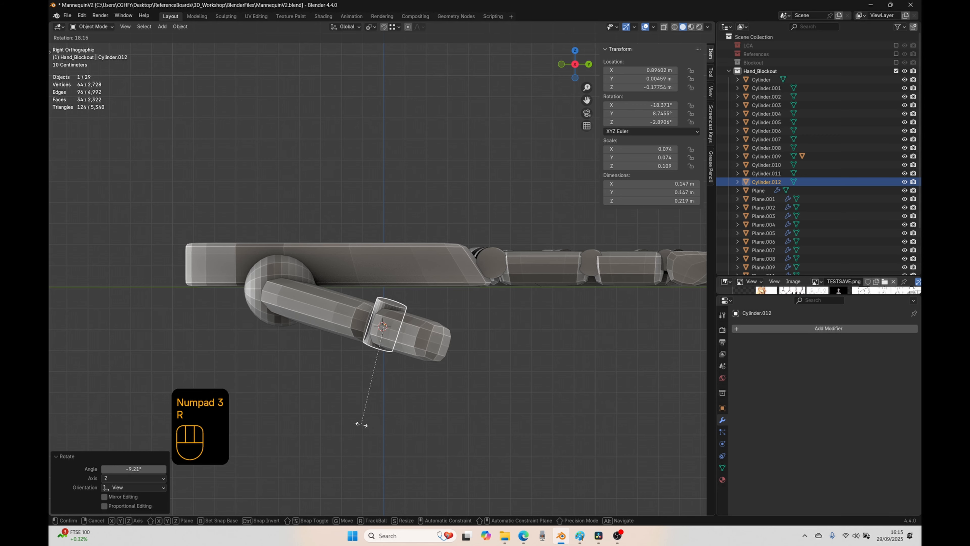
click(363, 426)
Step: Move the thumb joint cylinder about -0.013 m in Y and -0.005 m in Z, and scale it along its local Z axis to about 0.793
key(g)
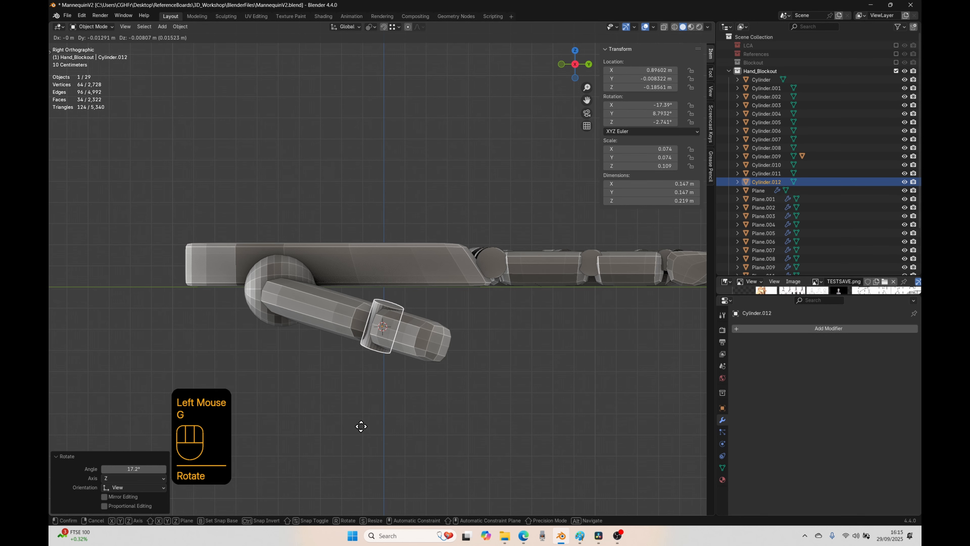
click(362, 430)
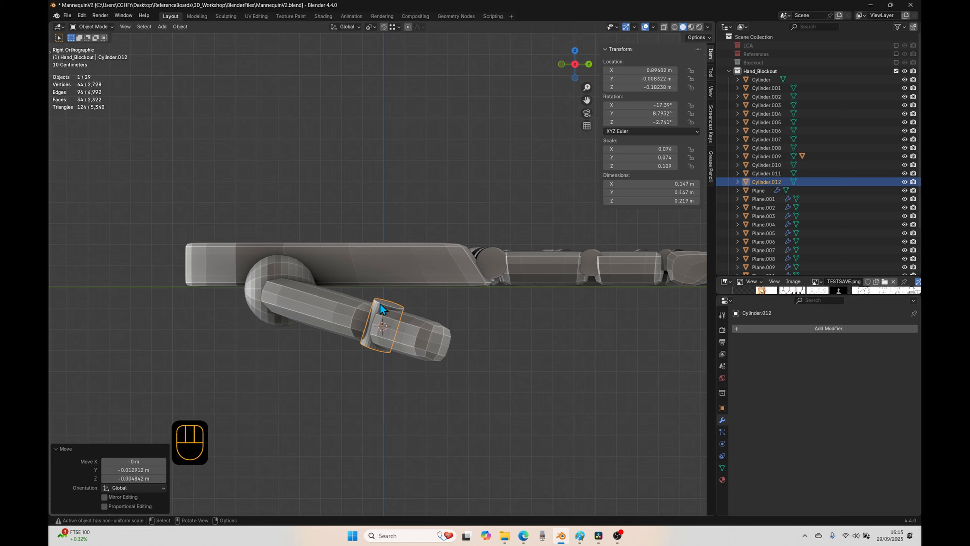
key(s)
key(z)
key(z)
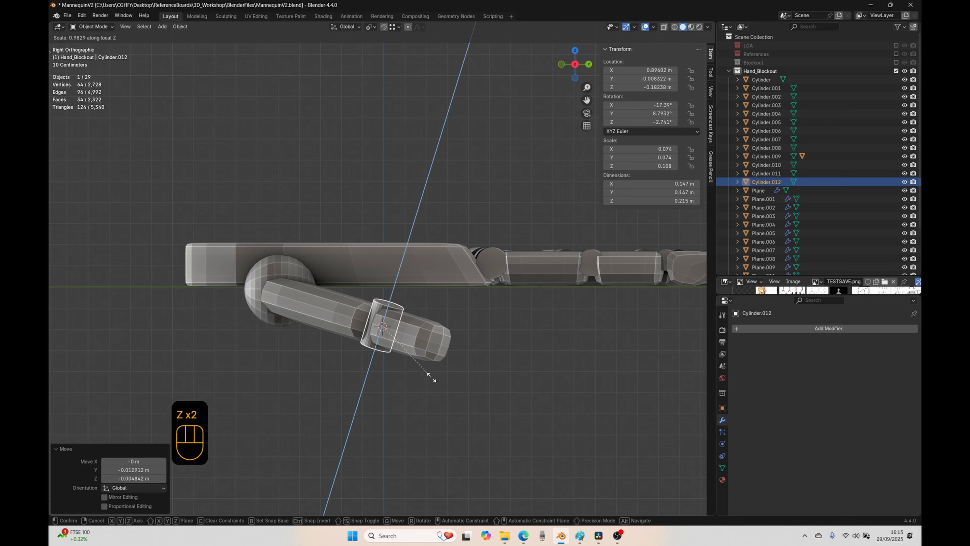
click(416, 371)
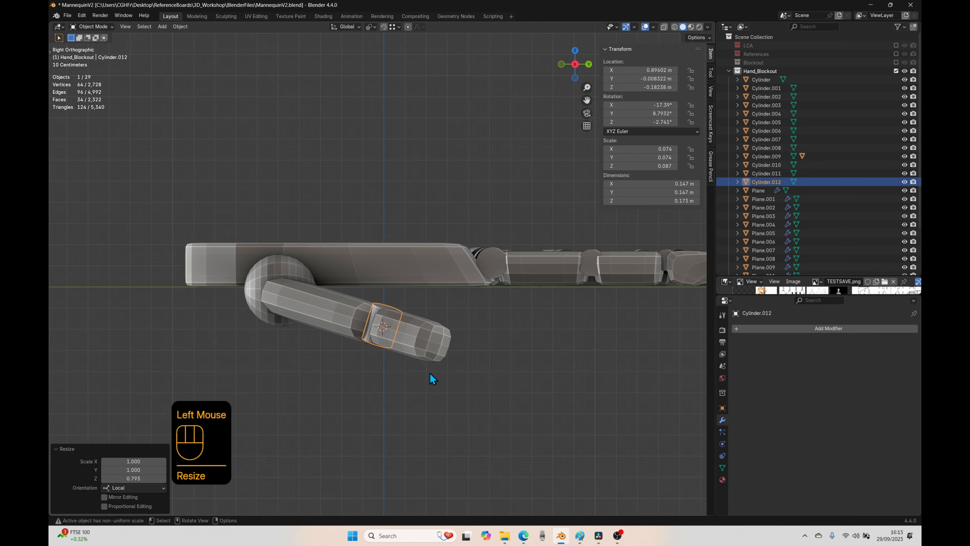
Step: In top view, move the thumb joint cylinder about 0.048 m in X and -0.048 m in Y
key(KP_7)
key(g)
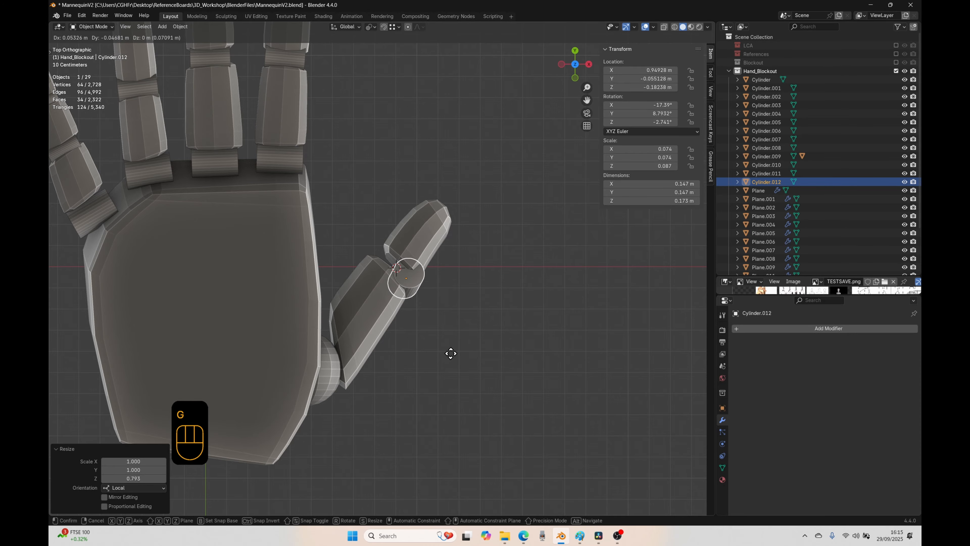
click(448, 352)
Step: In right view, move the thumb joint cylinder about -0.003 m in Y and 0.026 m in Z, and rotate it about 4.7°
key(KP_3)
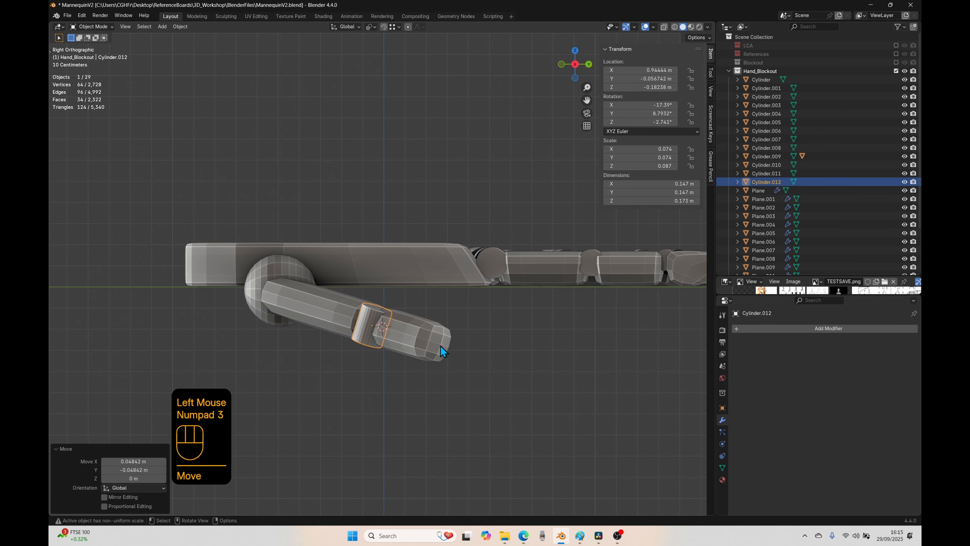
key(g)
click(344, 379)
key(r)
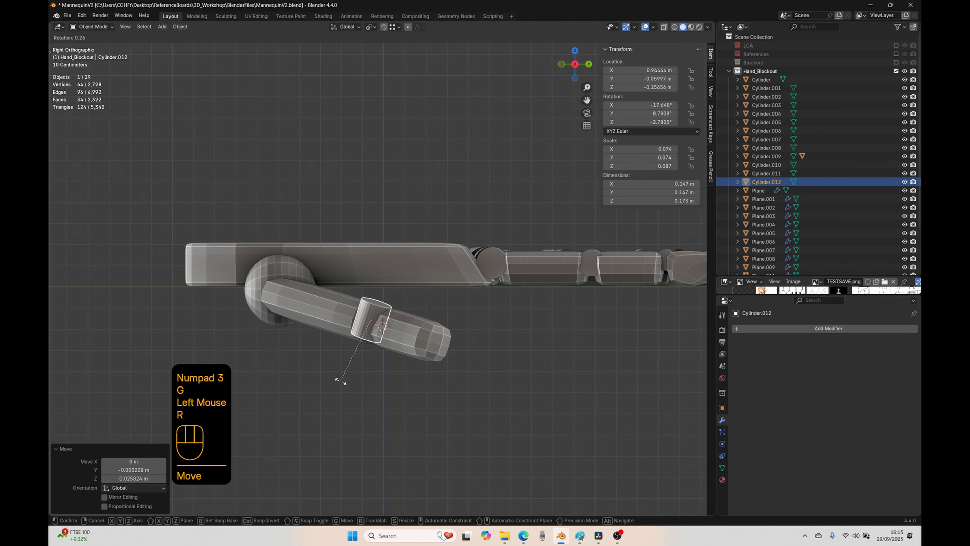
click(336, 377)
Step: In front view, rotate the thumb joint cylinder about -9.4° and lower it about 0.016 m in Z
key(KP_1)
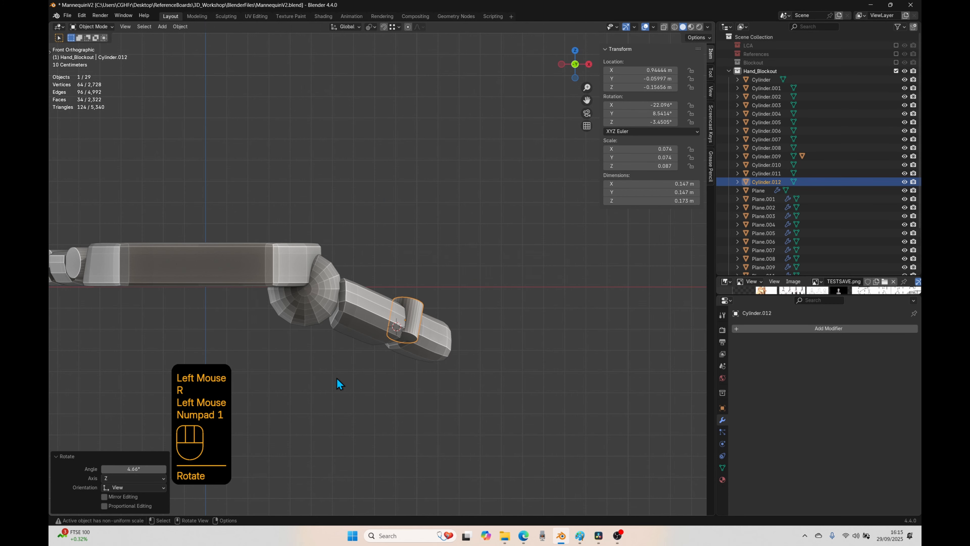
key(r)
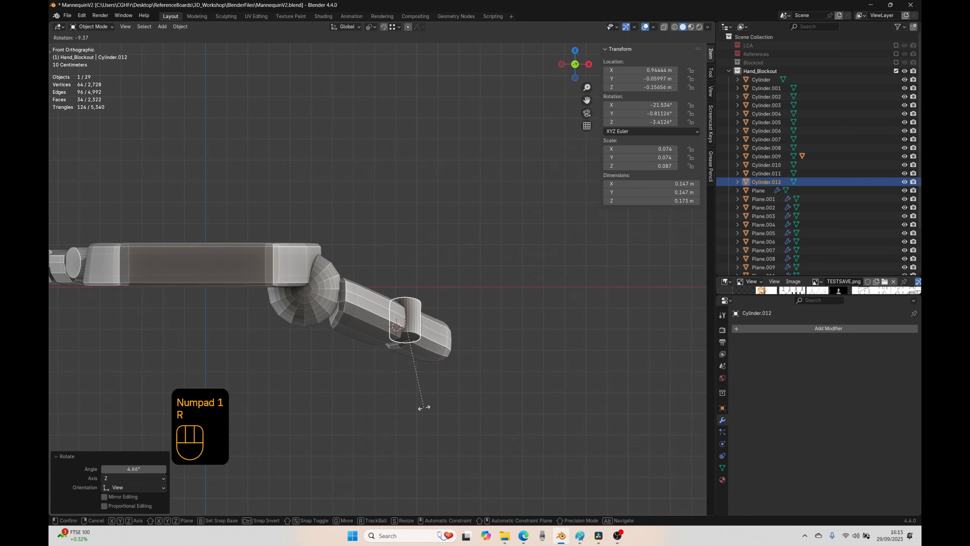
click(424, 408)
key(g)
key(z)
click(420, 399)
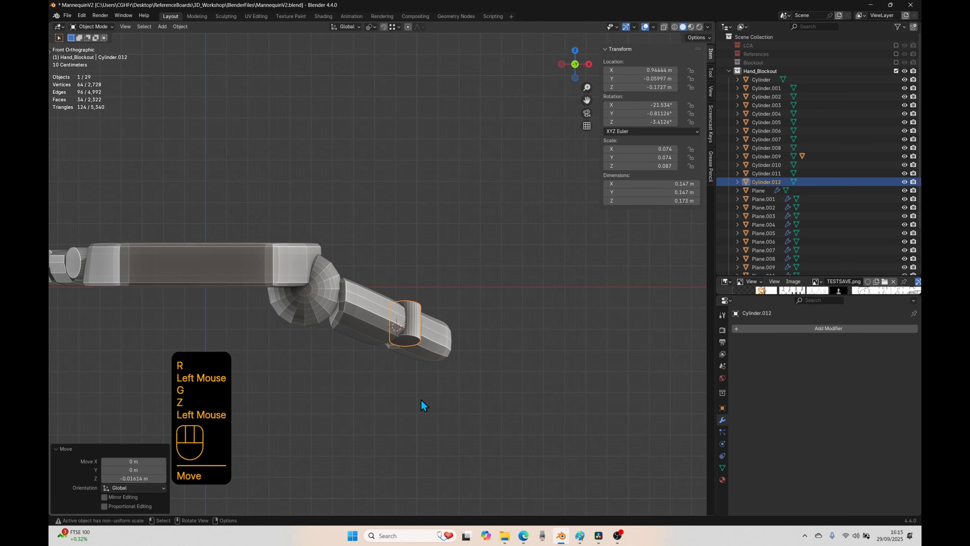
Step: Viewing the thumb end-on in perspective, fine-tune the joint cylinder's tilt by about -3.4° and a further 1.4°
middle_drag(421, 399, 269, 379)
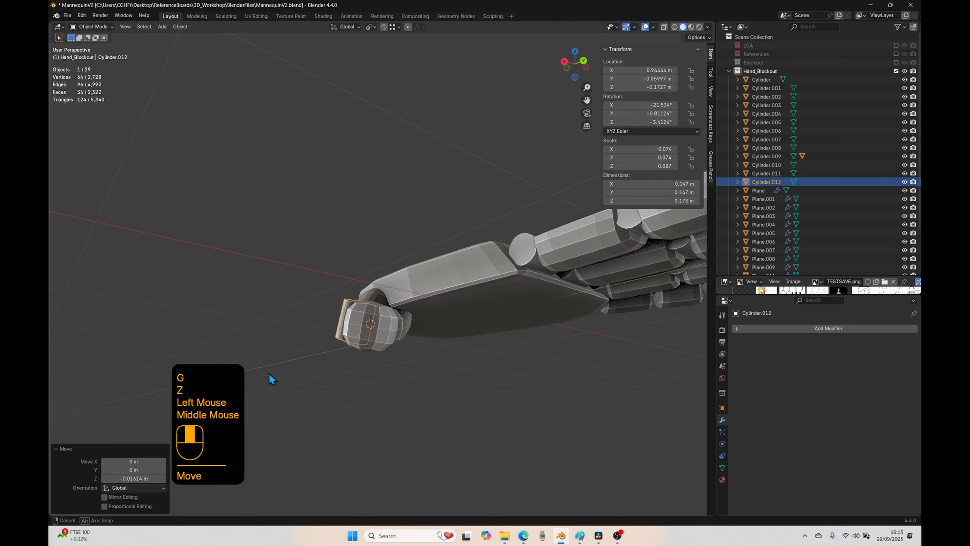
key(r)
click(436, 412)
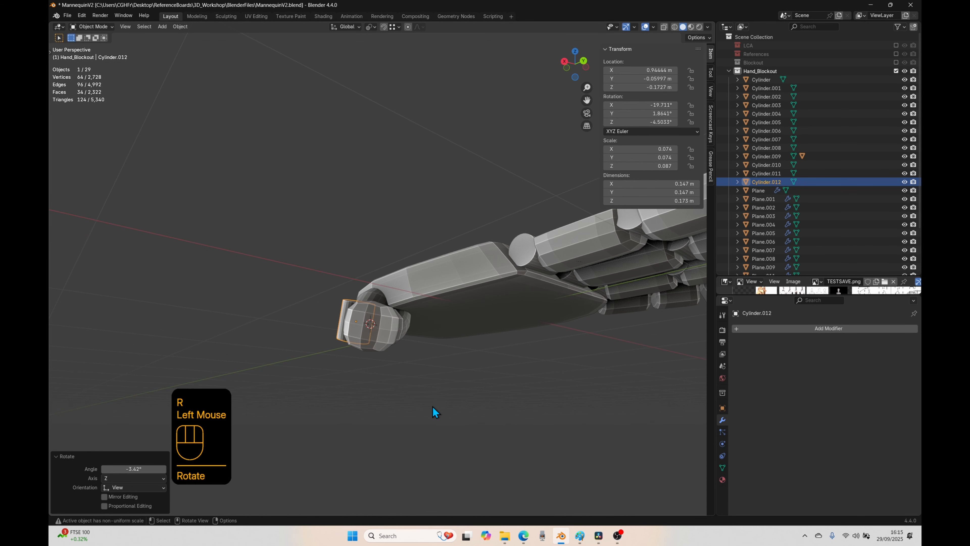
middle_drag(409, 422, 407, 419)
key(r)
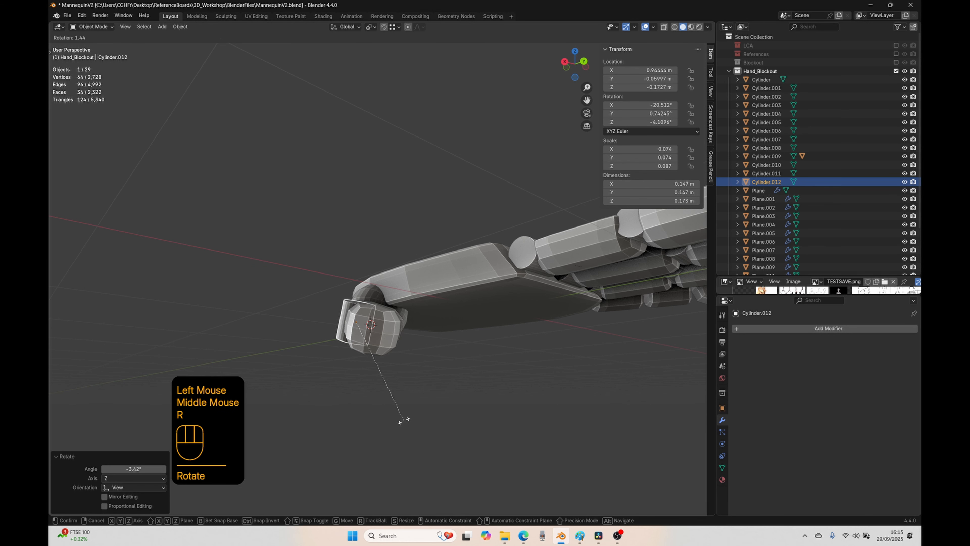
click(402, 420)
Step: Nudge and rotate the thumb joint cylinder to about X 0.946, Y -0.062, Z -0.169 m with rotation -18.0°, -0.6°, -3.9°, and deselect it
key(g)
click(401, 420)
middle_drag(401, 421, 419, 463)
key(r)
click(443, 427)
key(g)
click(445, 427)
click(444, 431)
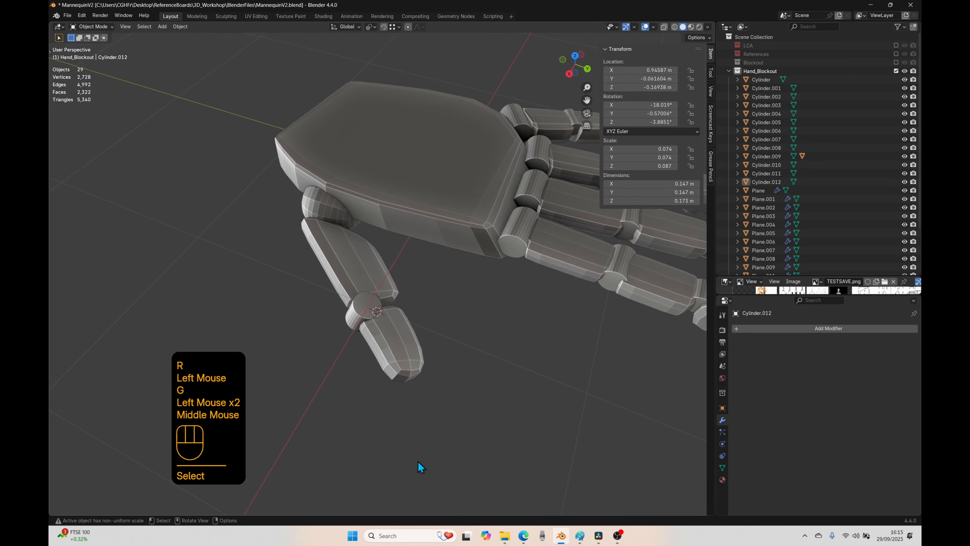
Step: Inspect the whole hand from several angles, checking the index fingertip, index knuckle joint, thumb tip and thumb sphere in top view
scroll(497, 424, down, 2)
middle_drag(582, 384, 466, 420)
scroll(454, 415, down, 1)
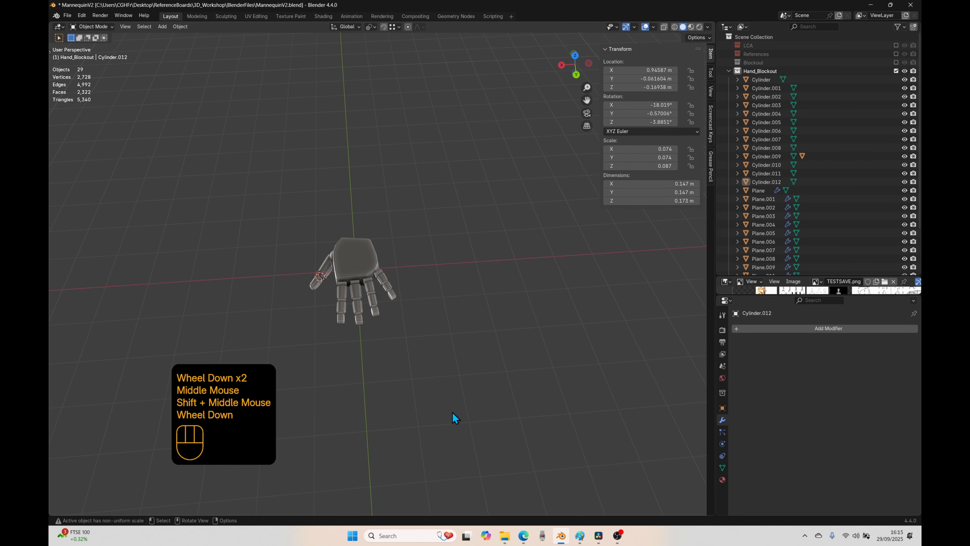
scroll(393, 361, up, 1)
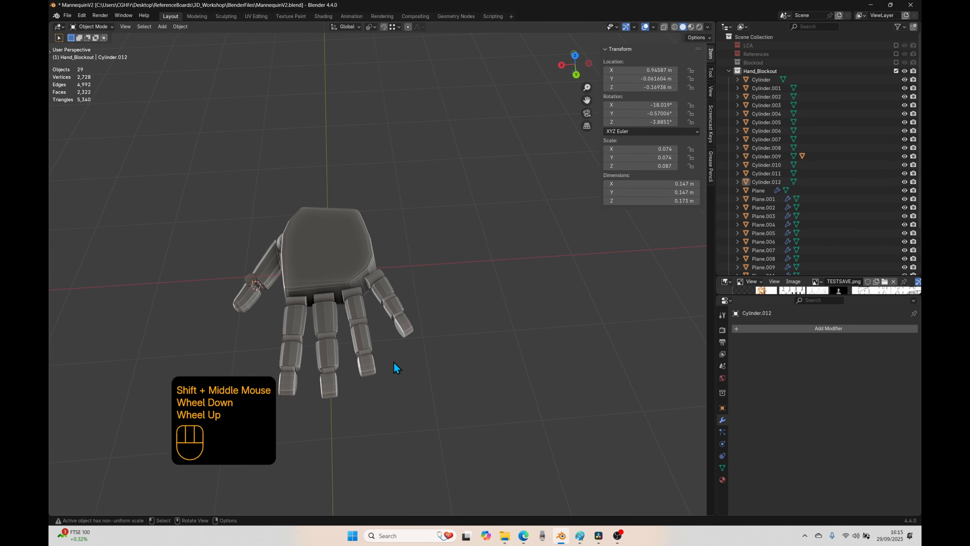
shift+middle_drag(427, 368, 431, 406)
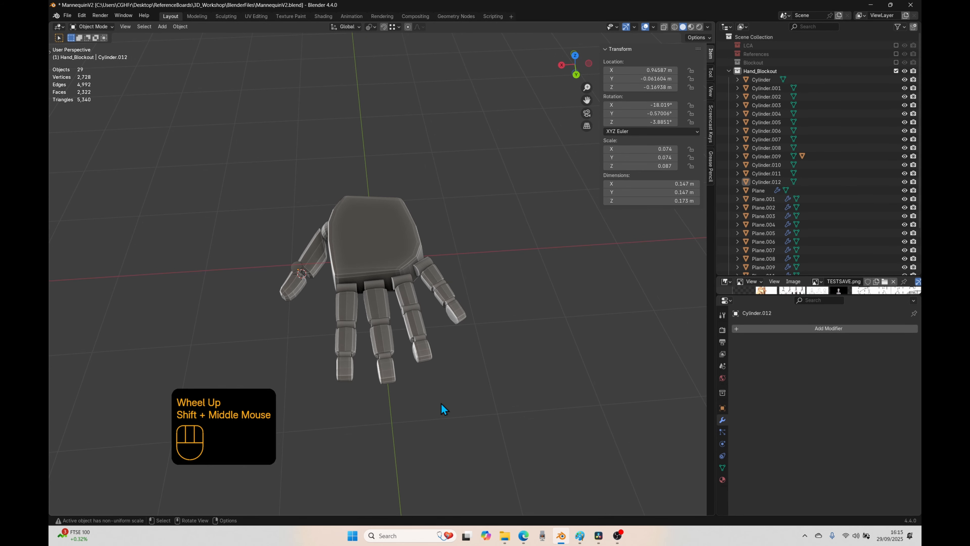
key(KP_7)
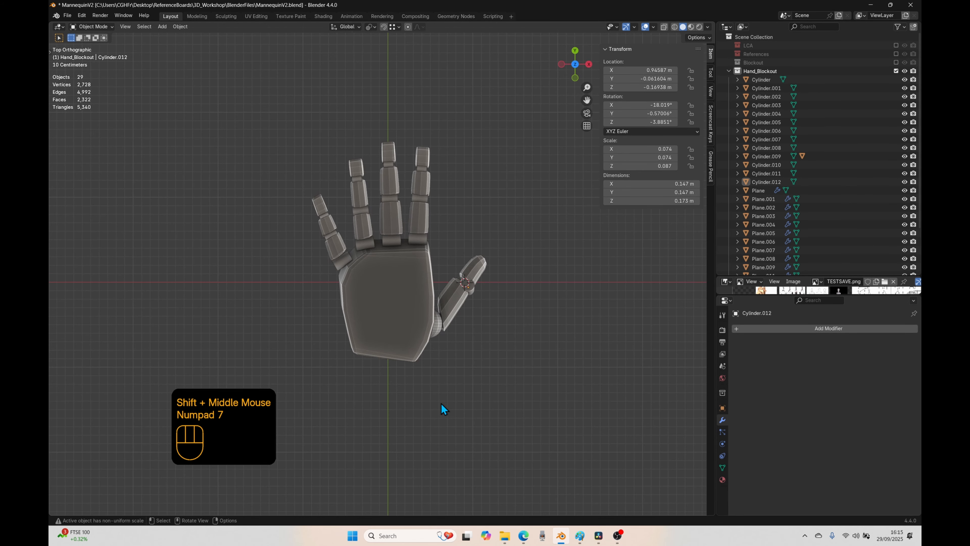
click(421, 157)
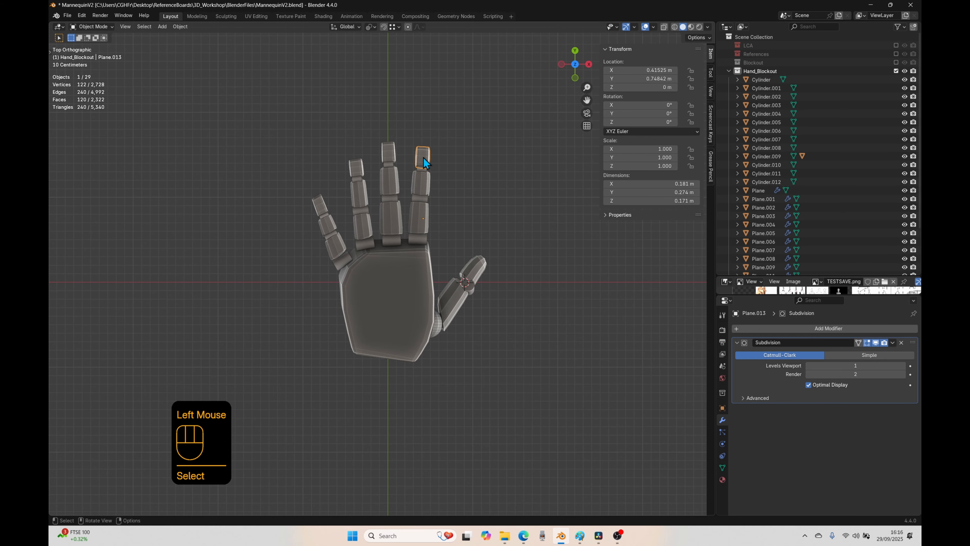
click(415, 240)
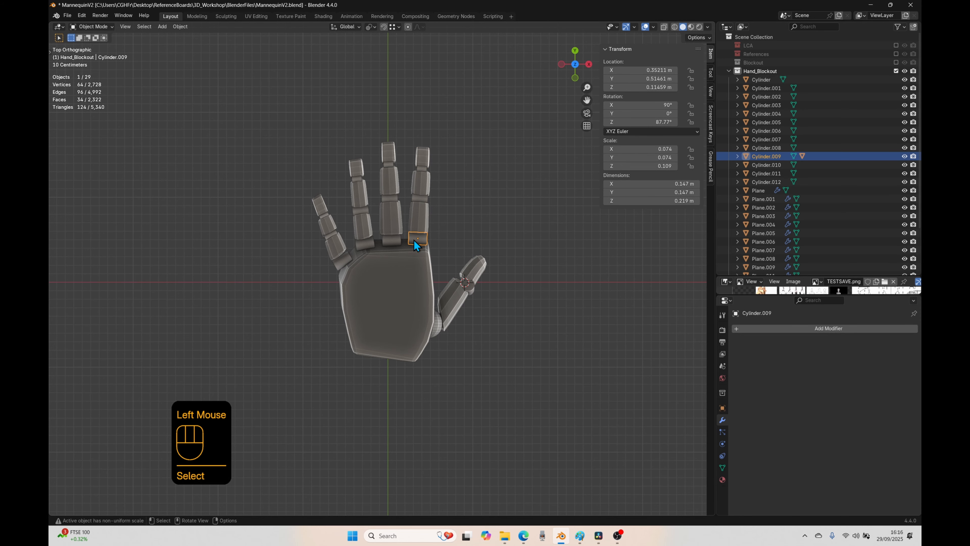
click(482, 270)
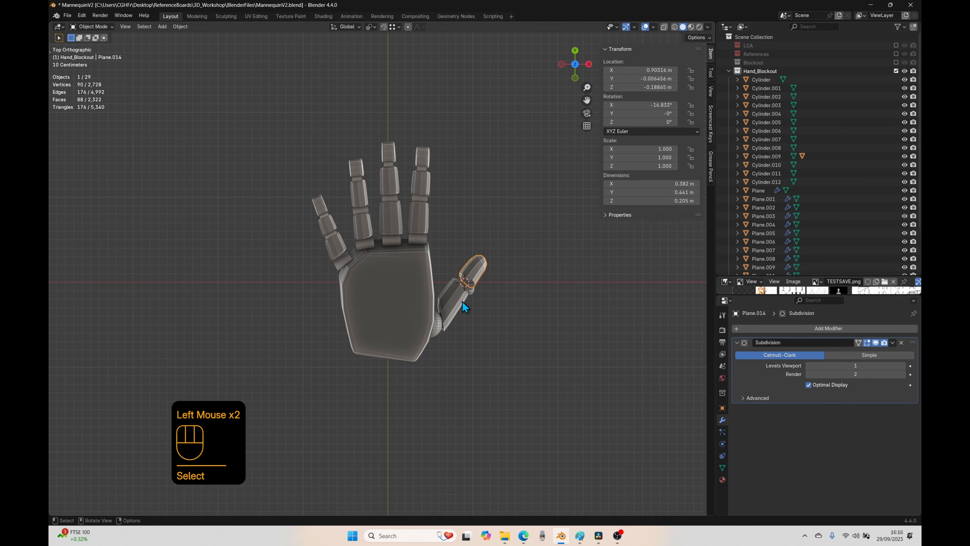
click(439, 327)
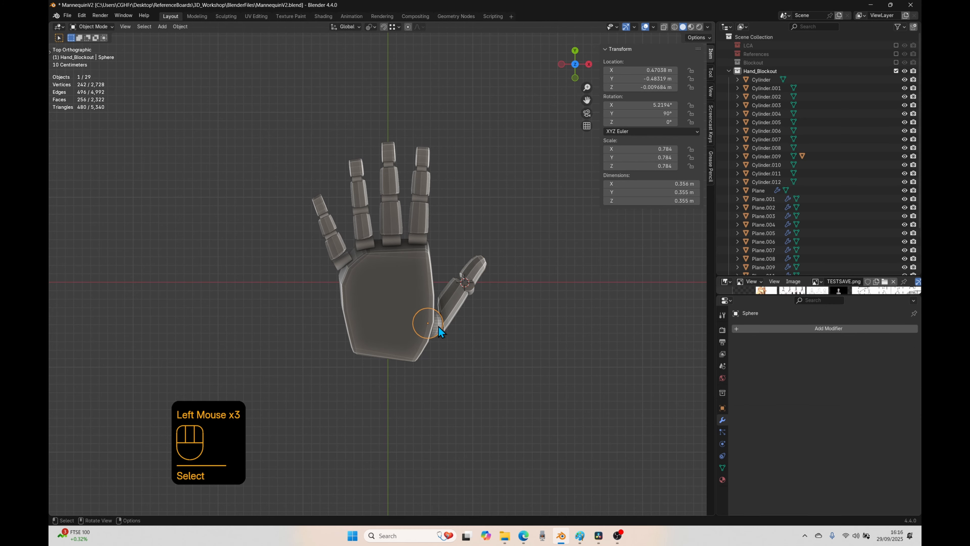
Step: Check in top view how the finger knuckle cylinders and the thumb sphere connect to the palm
click(444, 240)
click(417, 239)
click(395, 242)
click(365, 243)
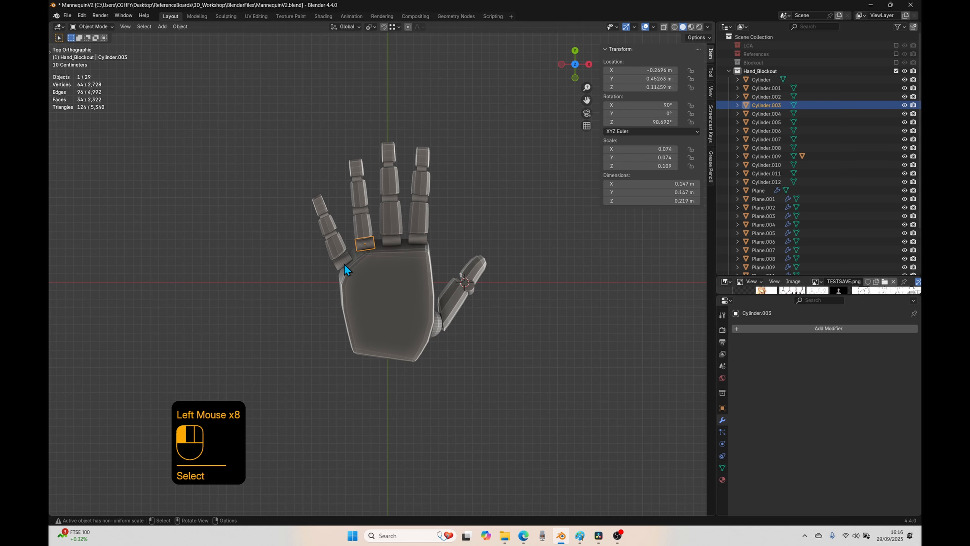
click(360, 247)
click(396, 241)
click(401, 254)
click(404, 272)
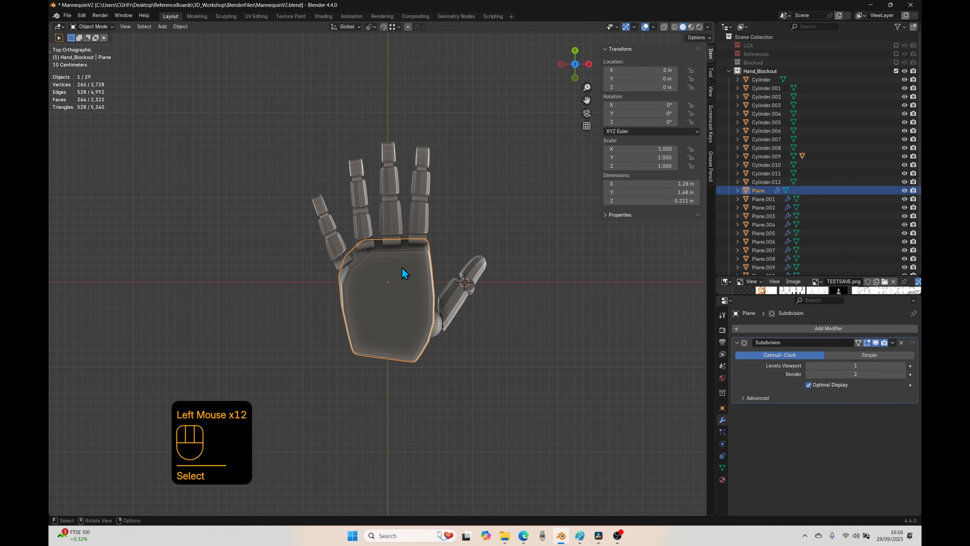
click(438, 330)
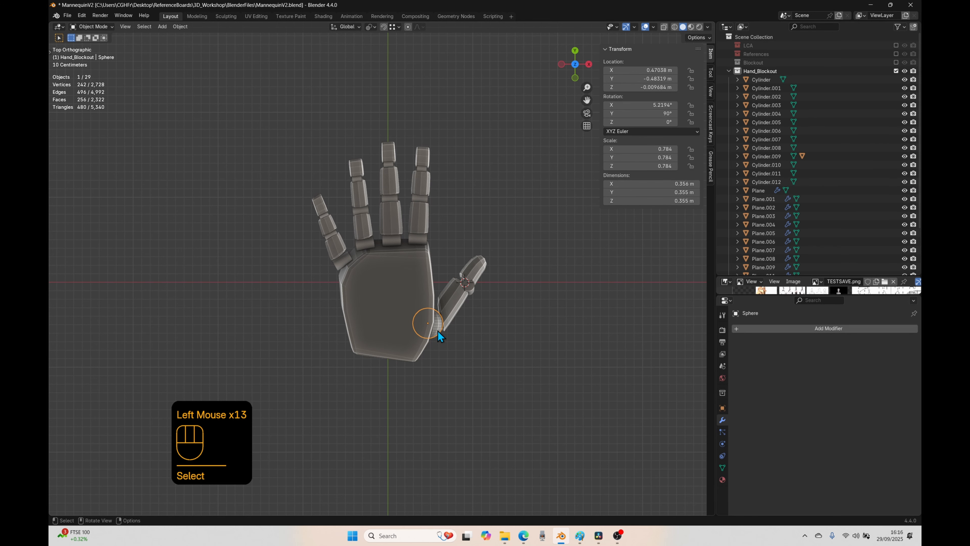
click(402, 330)
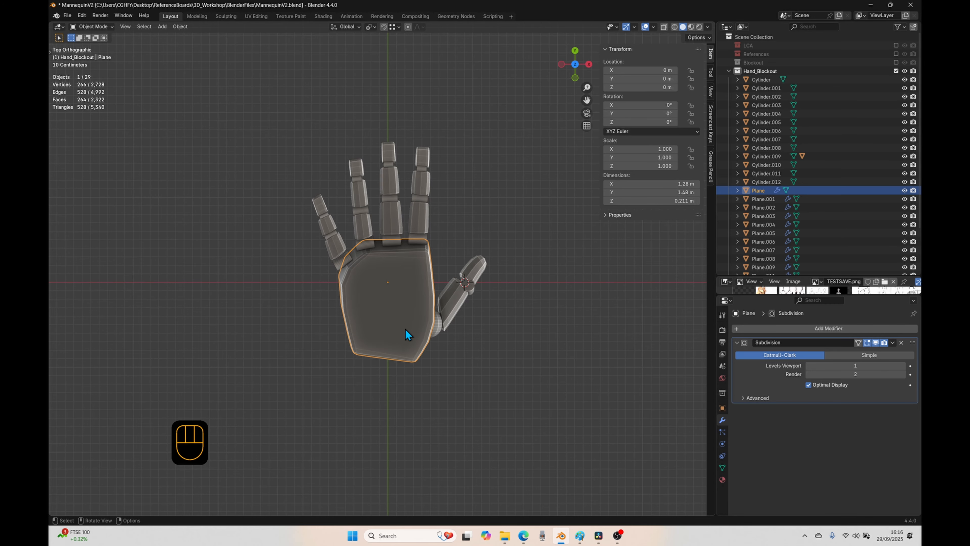
click(422, 376)
Step: Parent the index fingertip segment to the cylinder joint directly below it, using Object parenting with Keep Transform
shift+middle_drag(454, 321, 444, 368)
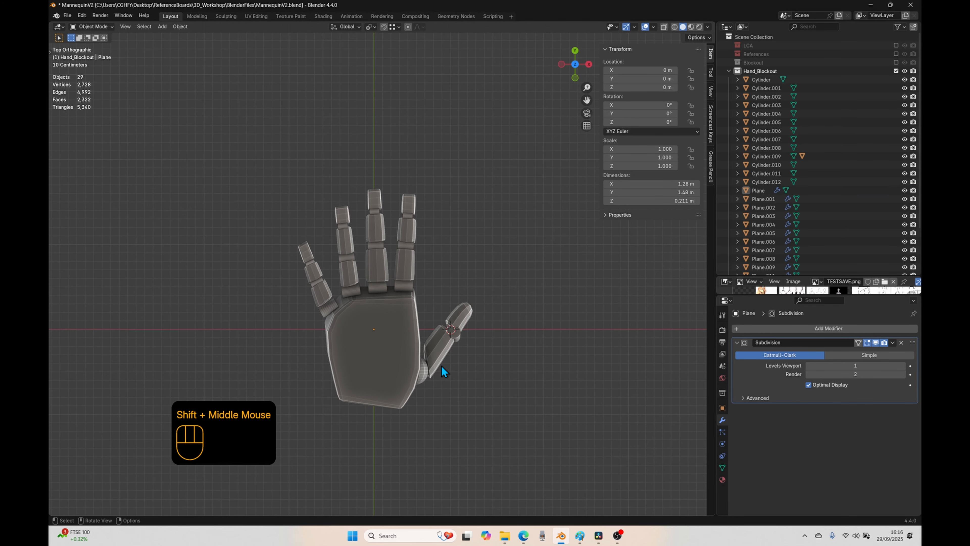
scroll(444, 368, up, 3)
shift+middle_drag(466, 282, 462, 252)
click(426, 168)
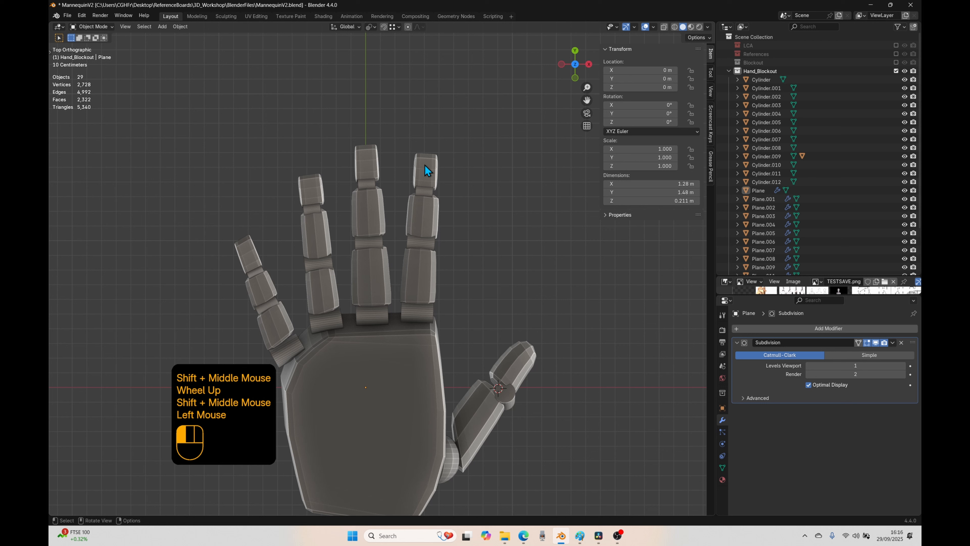
shift+click(427, 191)
click(426, 191)
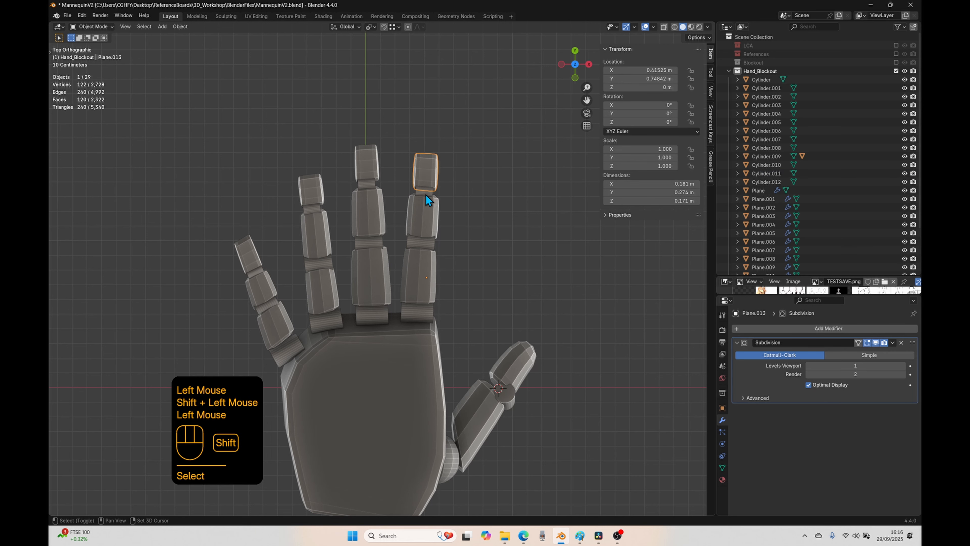
shift+click(426, 191)
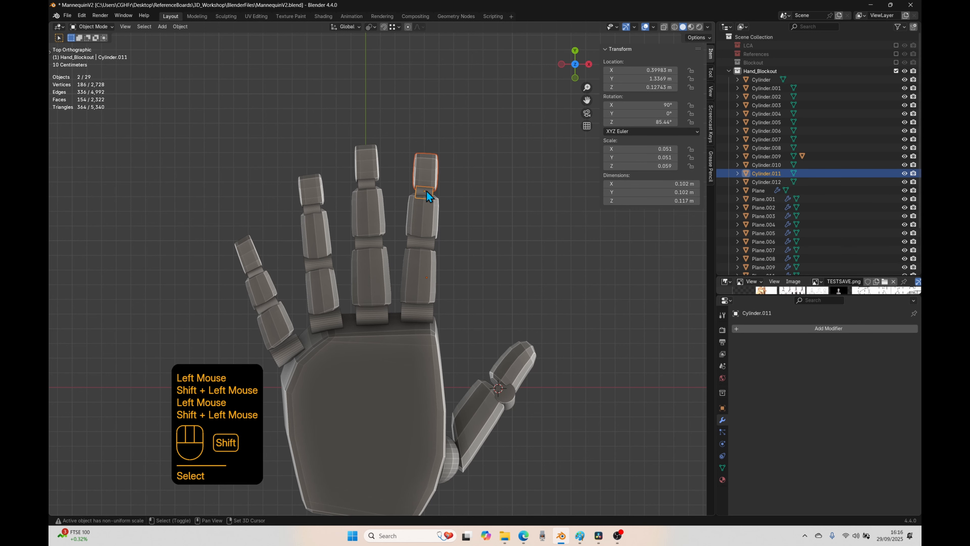
key(ctrl+p)
click(490, 180)
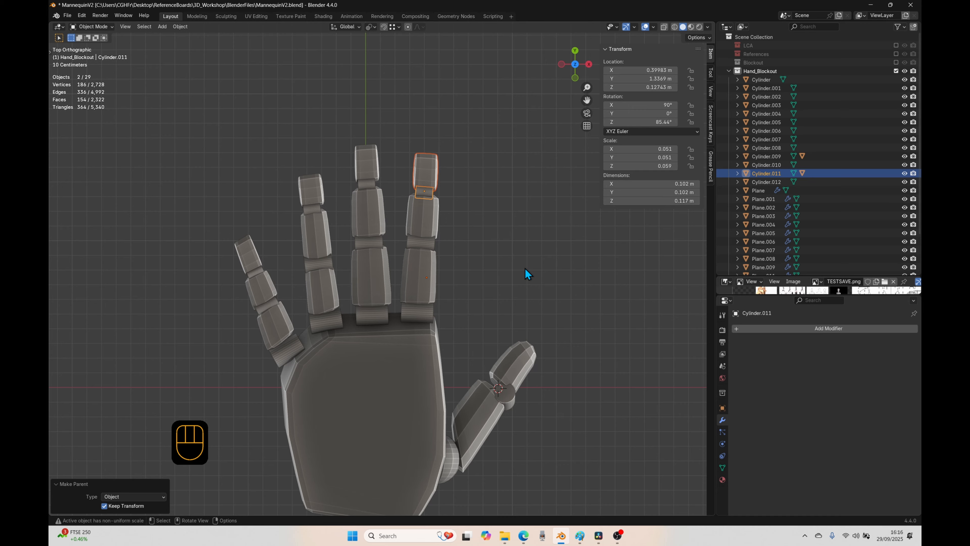
Step: Parent the index finger's uppermost joint cylinder to the middle segment by repeating the Make Parent operation
click(420, 142)
click(420, 191)
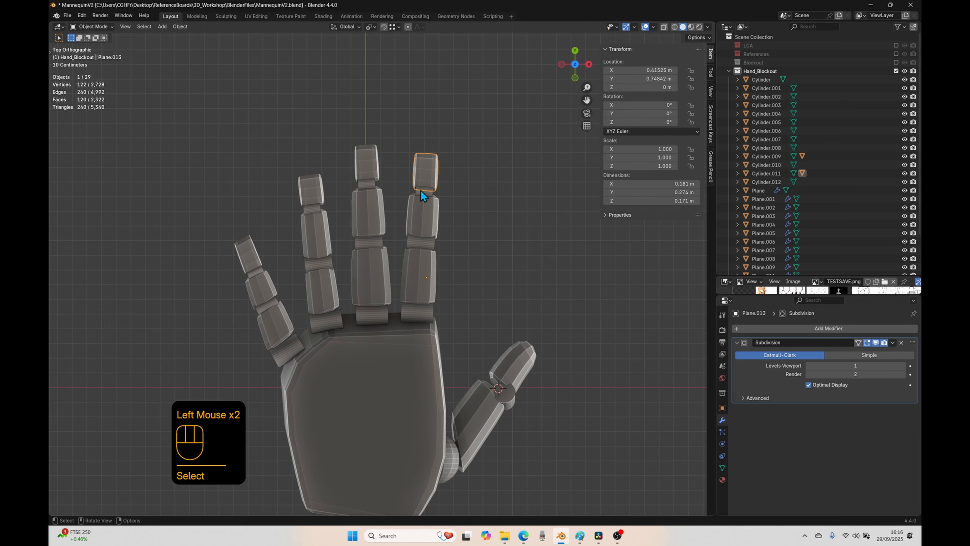
click(421, 191)
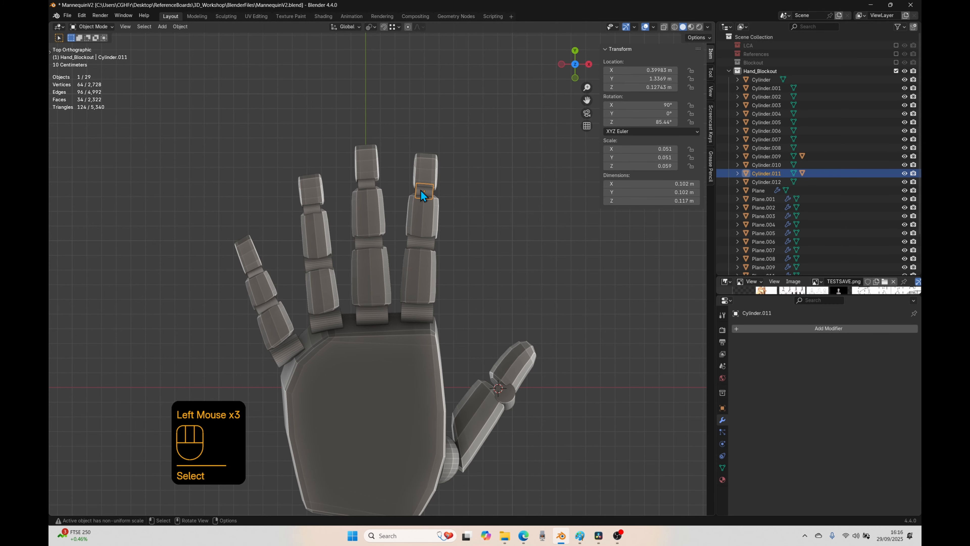
shift+click(421, 213)
key(shift+r)
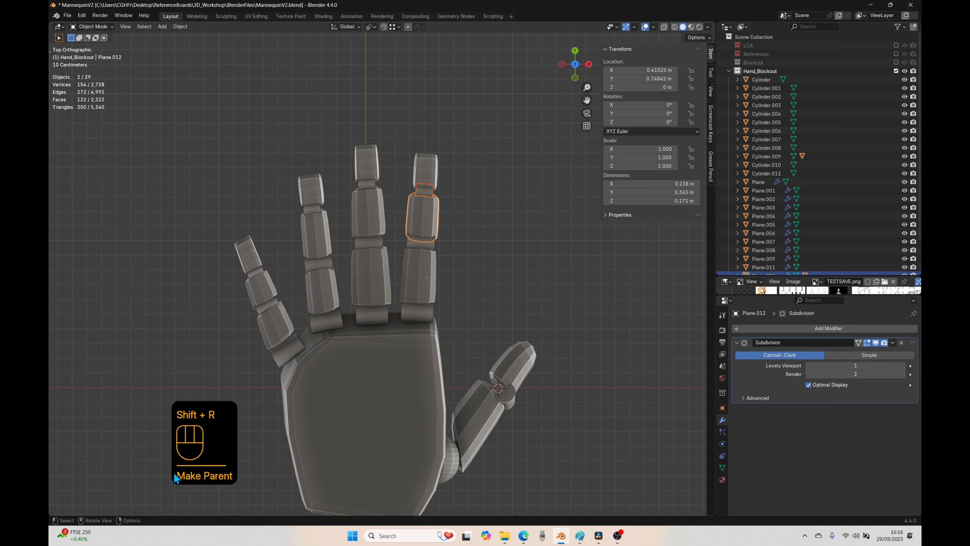
Step: Parent the index finger's middle segment to the middle joint cylinder, and that cylinder to the base segment, repeating Make Parent
click(425, 225)
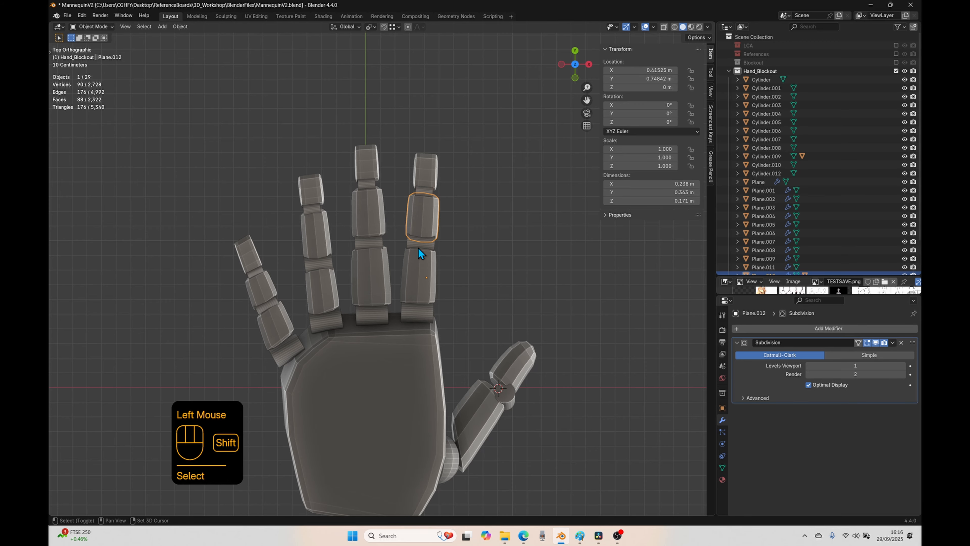
shift+click(422, 248)
key(shift+r)
click(423, 246)
shift+click(425, 268)
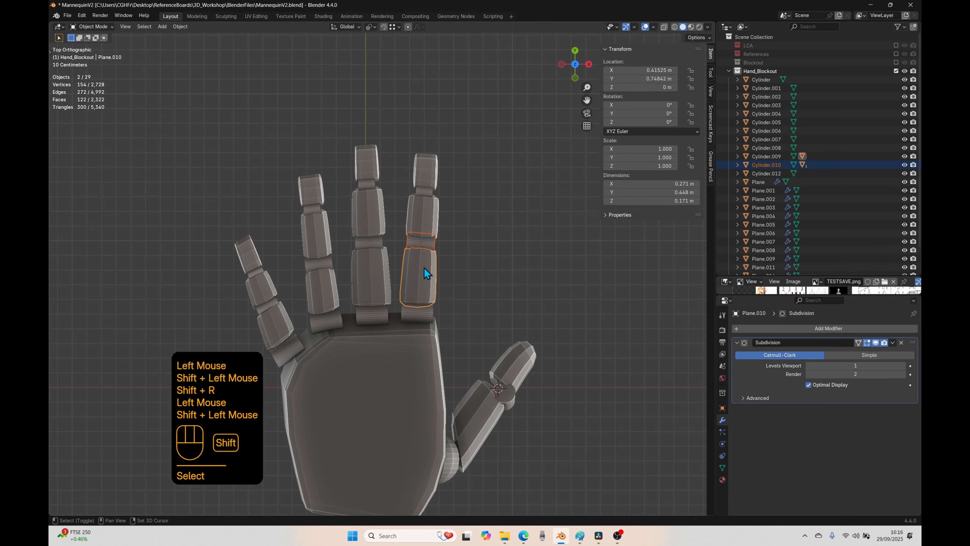
key(shift+r)
Step: Parent the index finger's base segment to its knuckle cylinder by repeating Make Parent, and clear the selection
click(427, 307)
shift+click(428, 308)
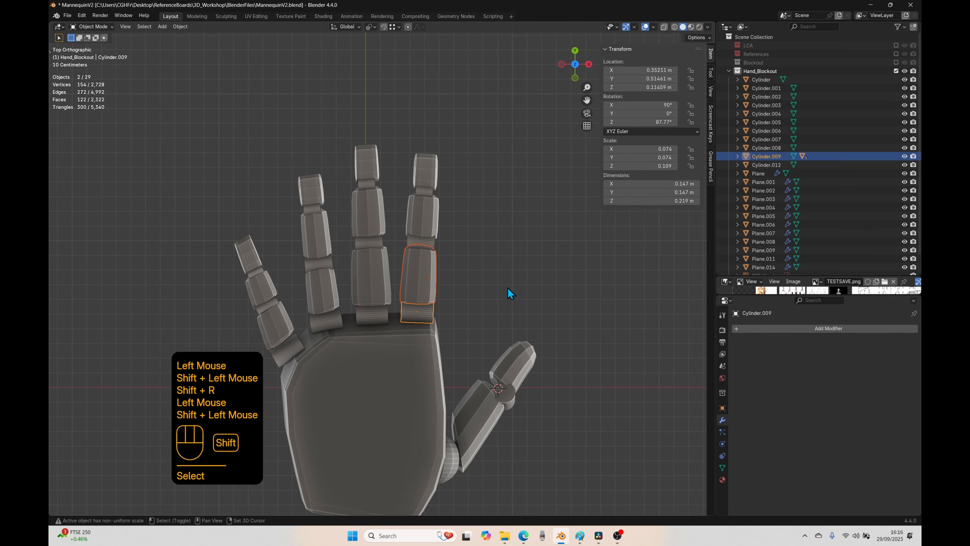
key(shift+r)
click(508, 288)
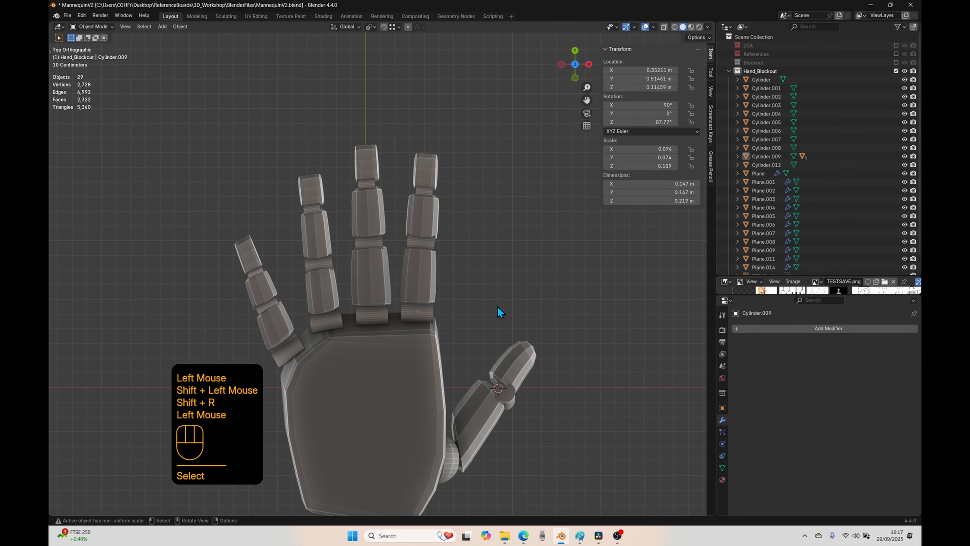
Step: Test the index finger's bend by rotating its middle joint cylinder about its local Z axis, and cancel the rotation
middle_drag(497, 306, 430, 270)
click(431, 270)
click(430, 270)
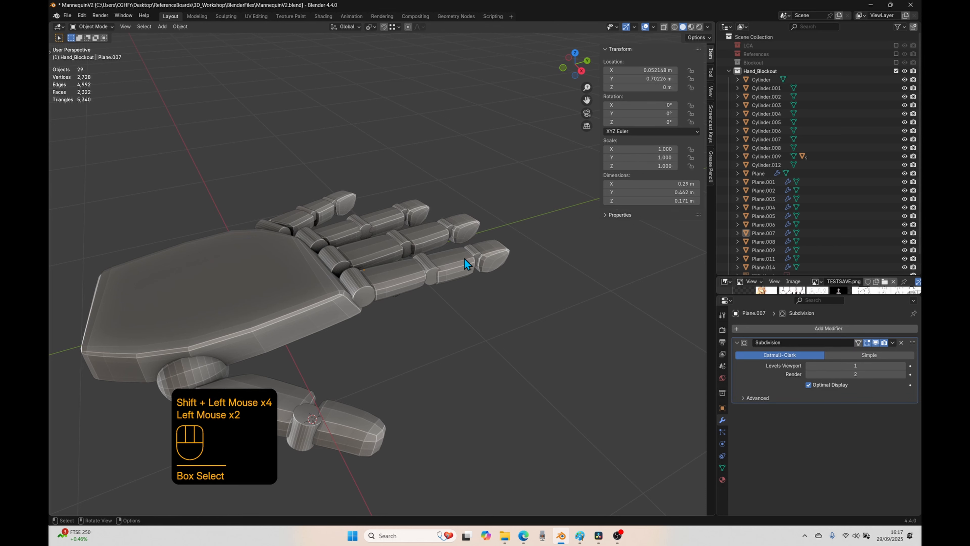
click(427, 267)
key(r)
key(x)
key(x)
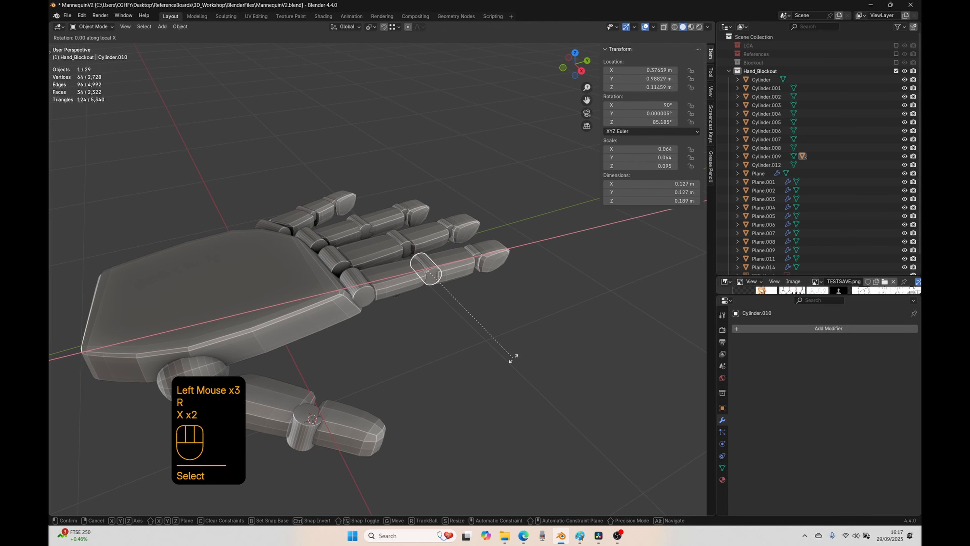
key(z)
key(z)
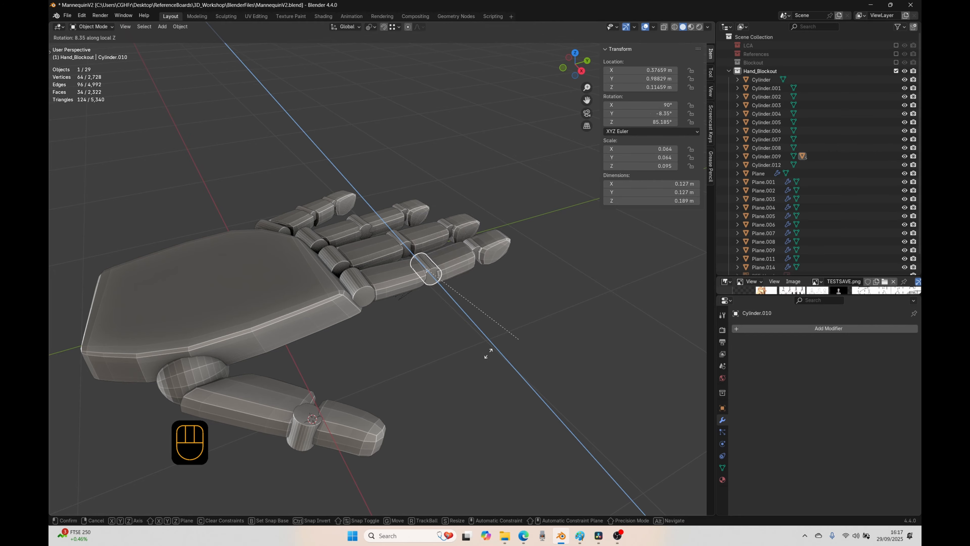
right_click(416, 381)
Step: Test the whole index finger's bend by rotating its knuckle cylinder about its local Z axis, and cancel the rotation
middle_drag(415, 380, 441, 381)
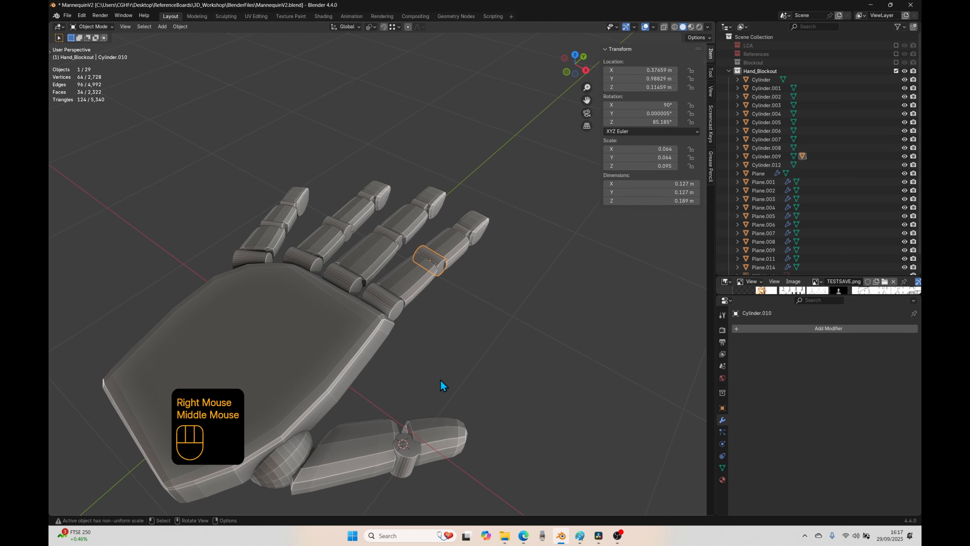
click(399, 316)
key(r)
key(z)
key(z)
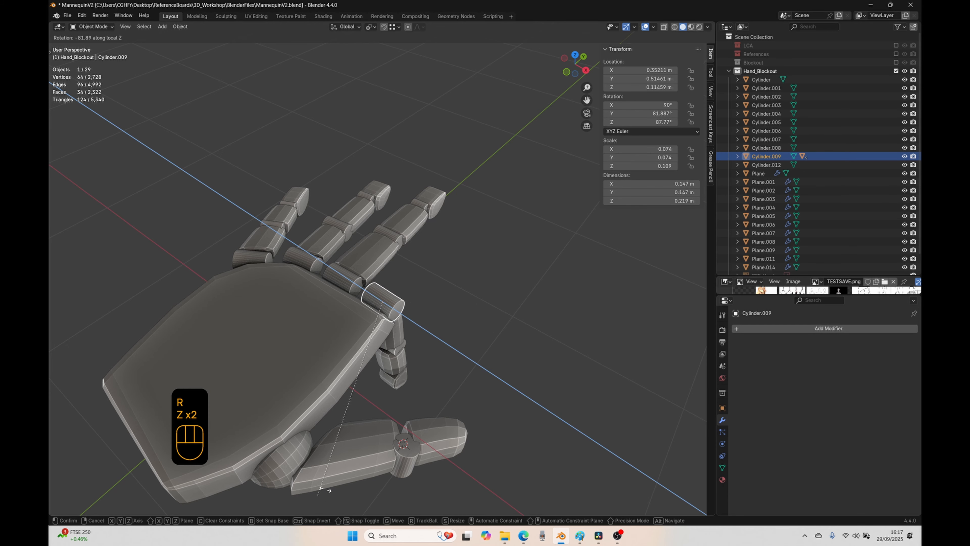
right_click(492, 361)
middle_drag(491, 361, 458, 370)
Step: Parent the middle fingertip to the joint cylinder below it with Keep Transform, and repeat Make Parent to attach that cylinder to the middle segment
key(KP_7)
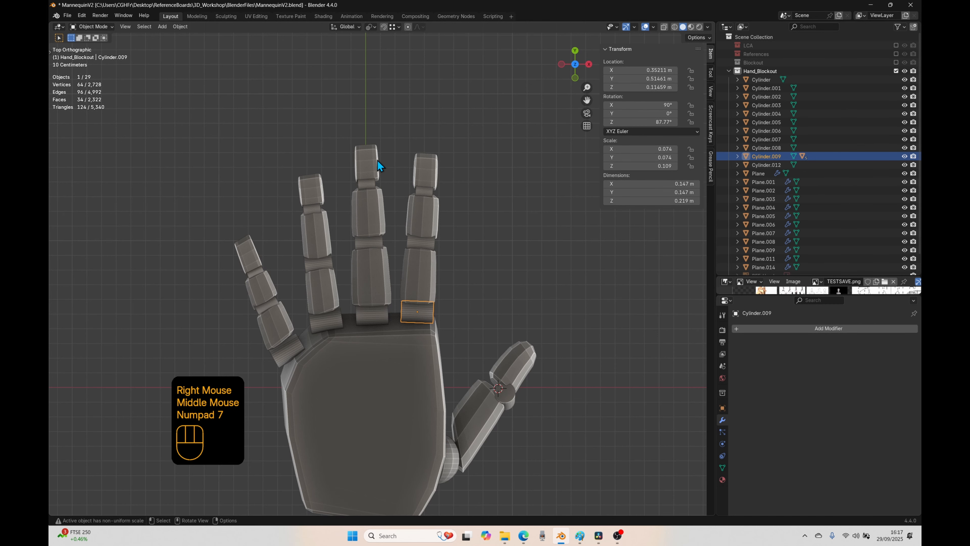
click(372, 199)
shift+click(369, 176)
key(ctrl+p)
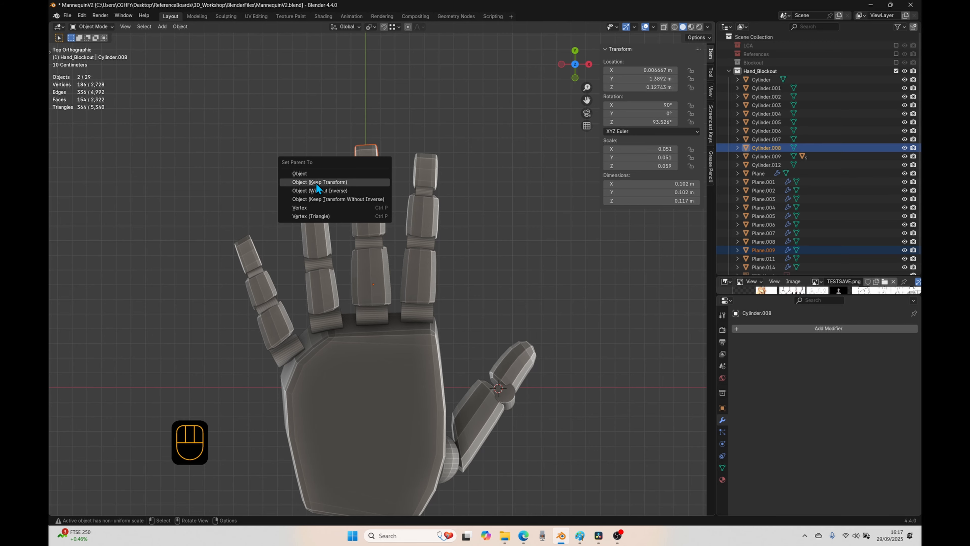
click(317, 185)
click(359, 187)
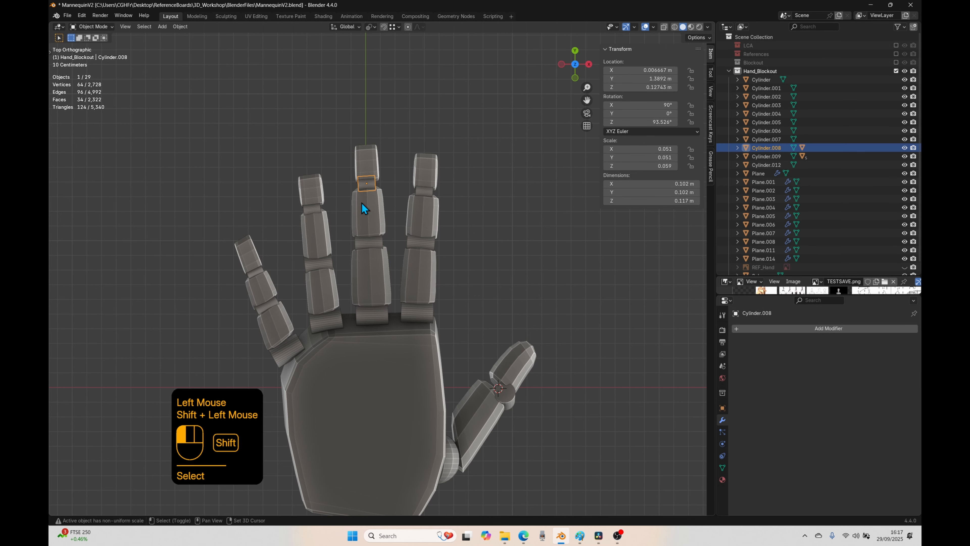
shift+click(362, 202)
key(shift+r)
Step: Parent the middle finger's middle segment to its middle joint cylinder, and that cylinder to the base segment, repeating Make Parent
click(365, 233)
shift+click(366, 241)
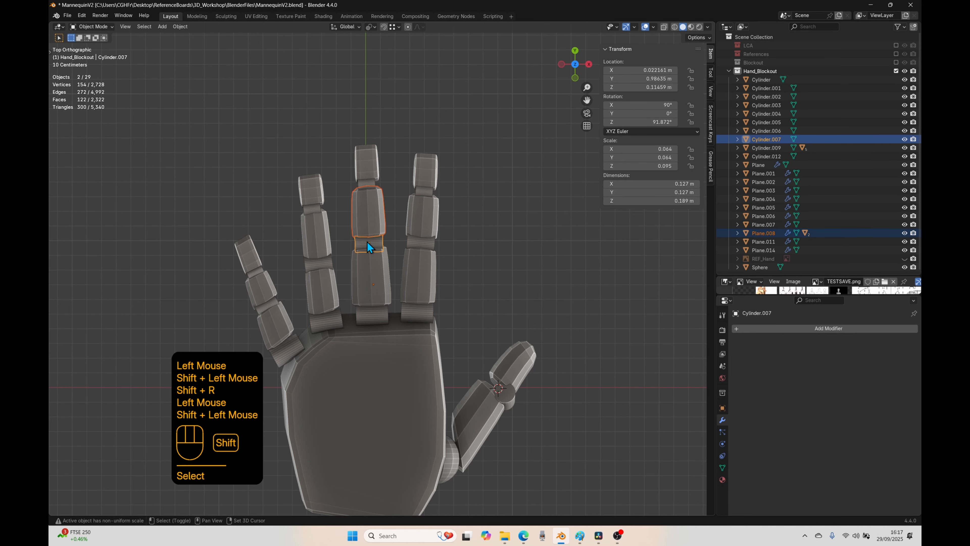
key(shift+r)
click(369, 244)
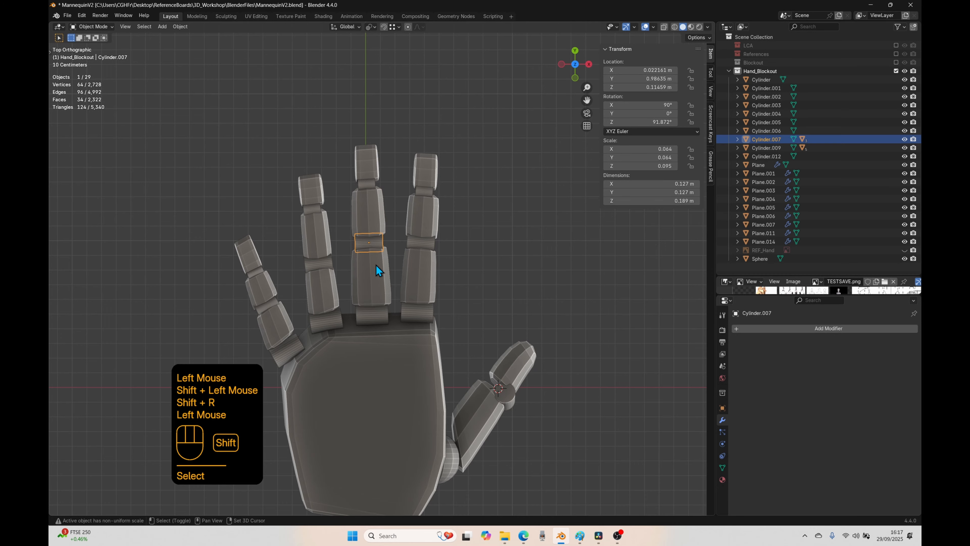
shift+click(376, 264)
key(shift+r)
Step: Parent the middle finger's base segment to its knuckle cylinder by repeating Make Parent
click(371, 283)
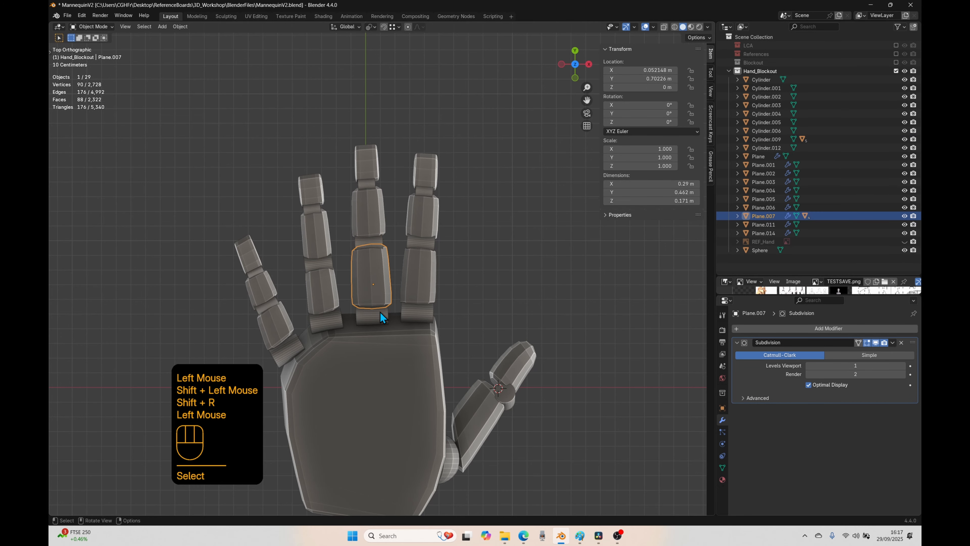
shift+click(380, 317)
key(shift+r)
Step: Parent the ring fingertip to the joint cylinder below it, and that cylinder to the ring finger's middle segment, repeating Make Parent
click(307, 190)
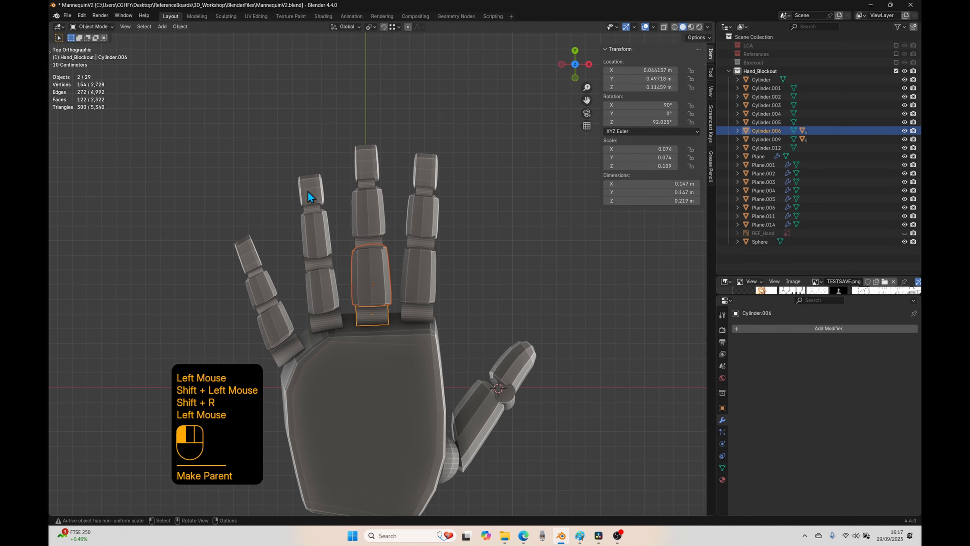
shift+click(310, 209)
key(shift+r)
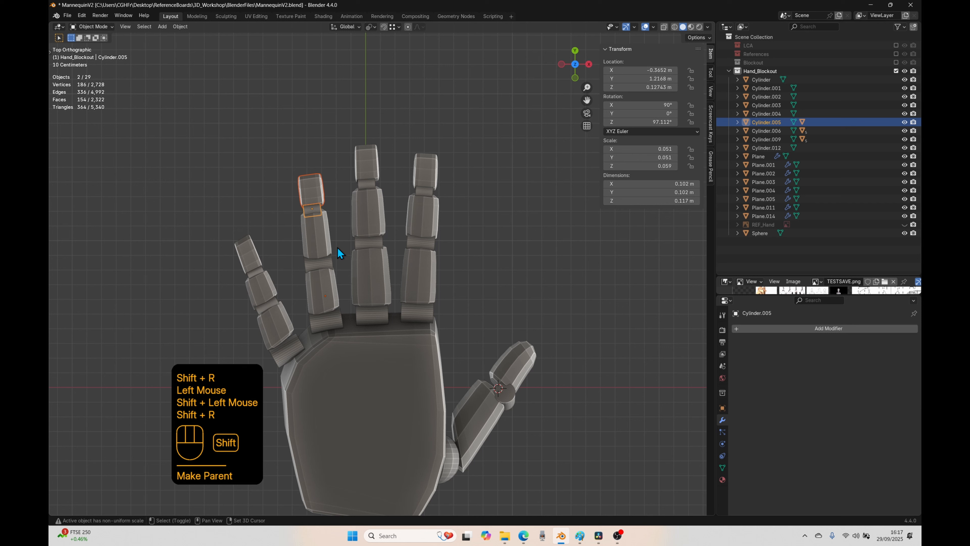
click(316, 211)
shift+click(316, 230)
key(shift+r)
Step: Check the ring finger's parenting by moving its uppermost joint cylinder and its middle segment, cancelling both moves
click(317, 229)
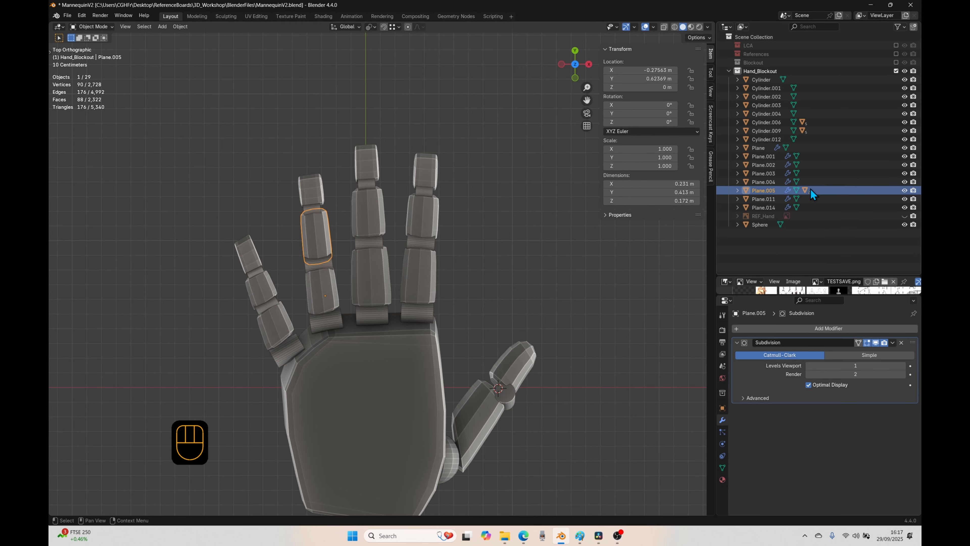
click(315, 207)
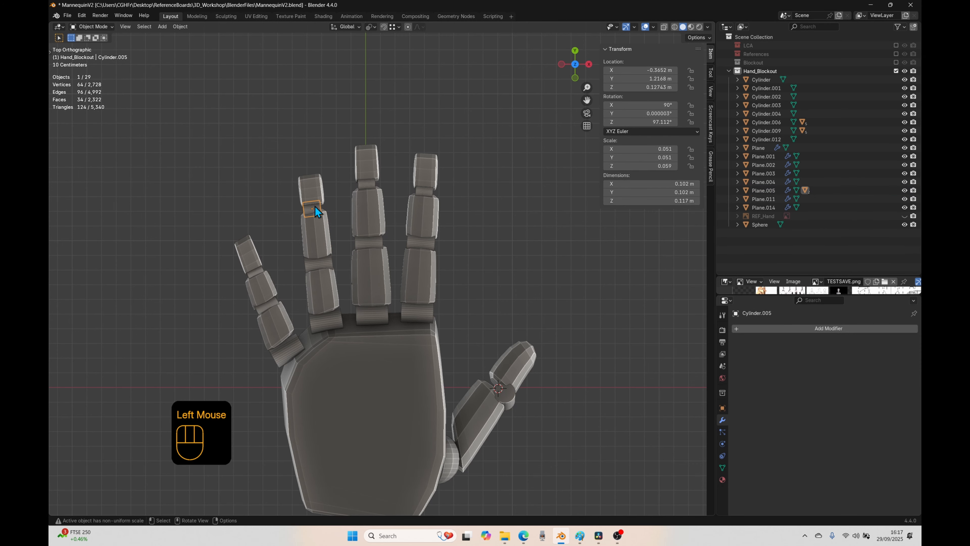
key(g)
right_click(313, 228)
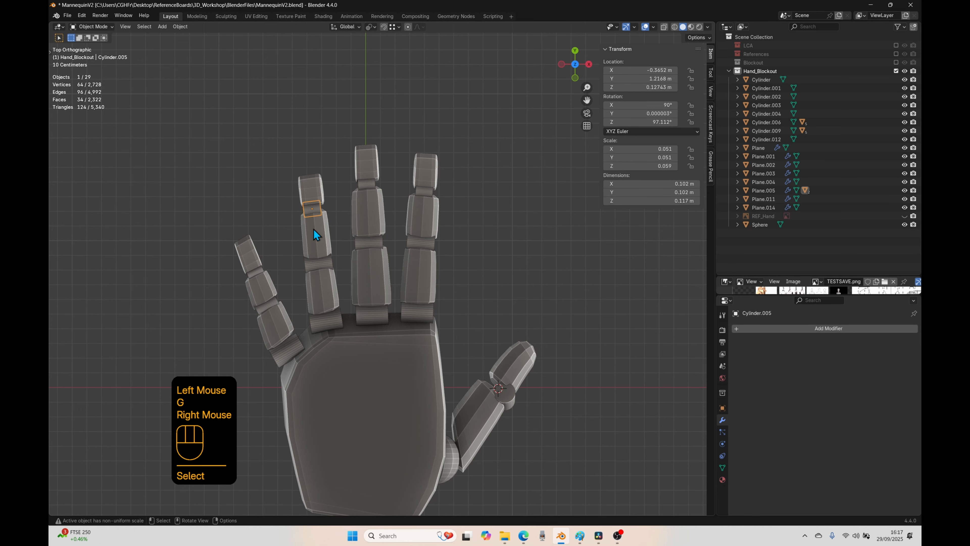
click(315, 232)
key(g)
right_click(347, 235)
Step: Parent the ring finger's middle segment to its middle joint cylinder with Keep Transform, and repeat Make Parent to attach that cylinder to the base segment
click(326, 243)
shift+click(324, 263)
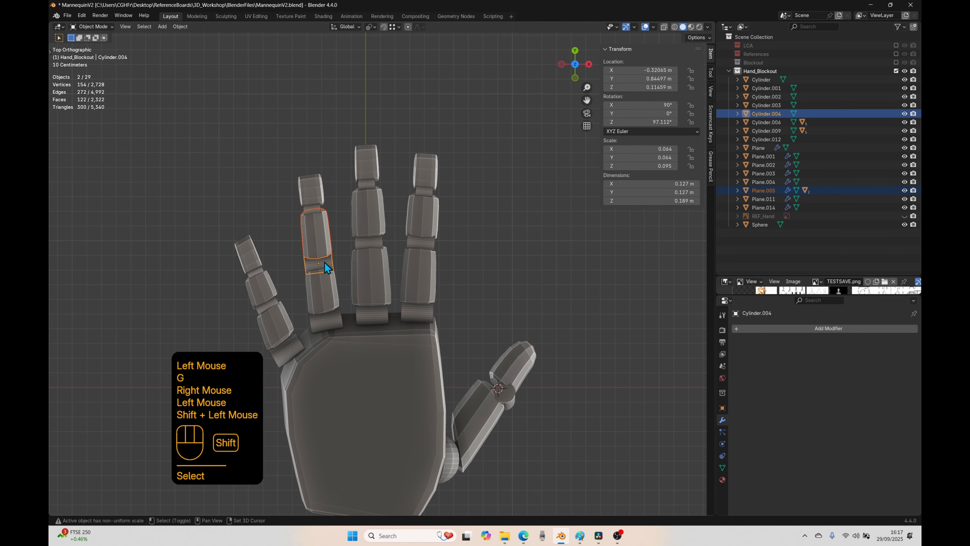
key(ctrl+p)
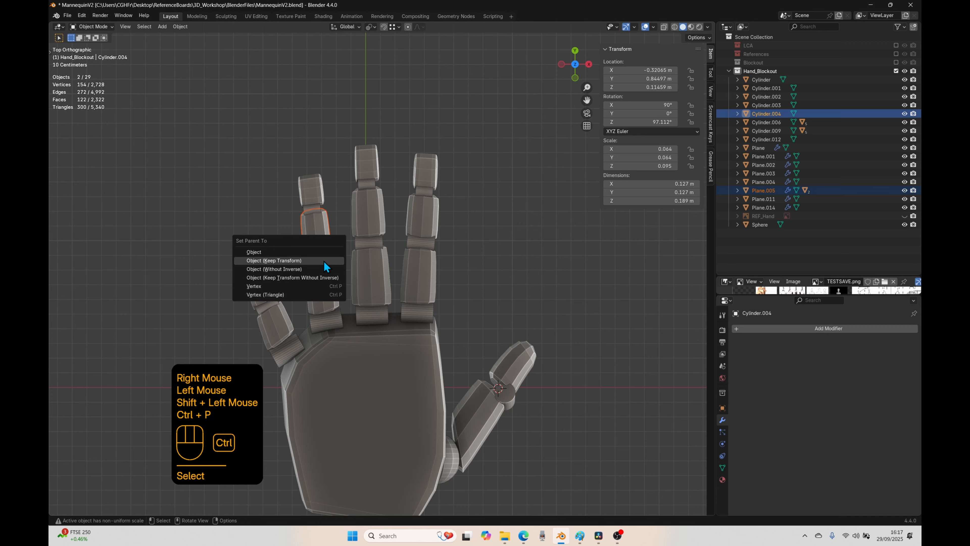
click(316, 260)
click(312, 262)
shift+click(321, 291)
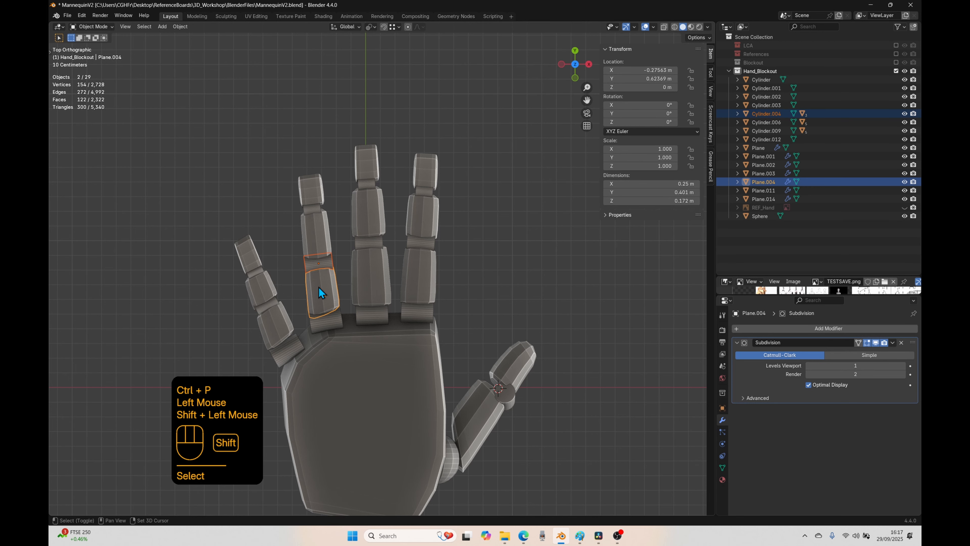
key(shift+r)
Step: Parent the ring finger's base segment to its knuckle cylinder by repeating Make Parent
click(318, 289)
shift+click(329, 325)
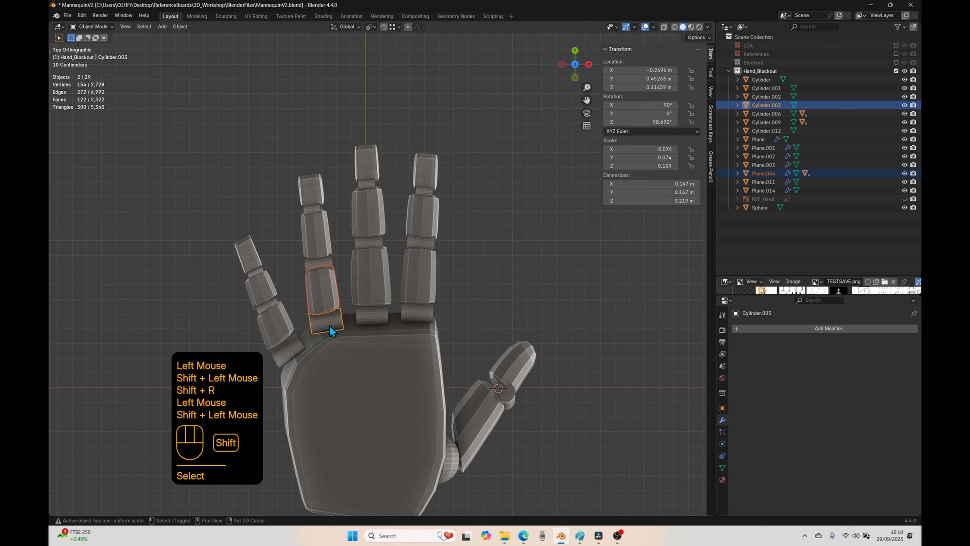
key(shift+r)
Step: Parent the little fingertip to the joint cylinder below it, and that cylinder to the little finger's middle segment, repeating Make Parent
click(249, 264)
shift+click(258, 272)
key(shift+r)
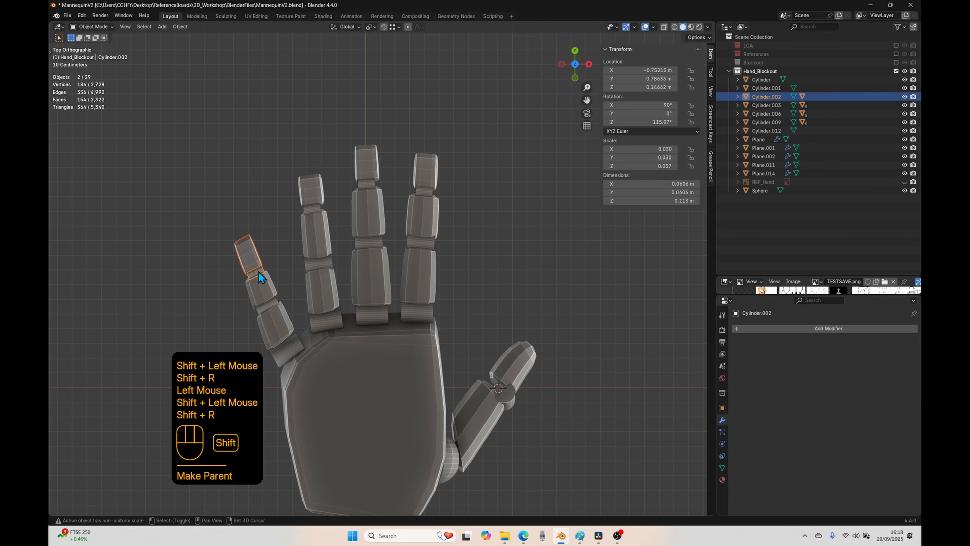
click(259, 281)
click(254, 276)
key(shift+r)
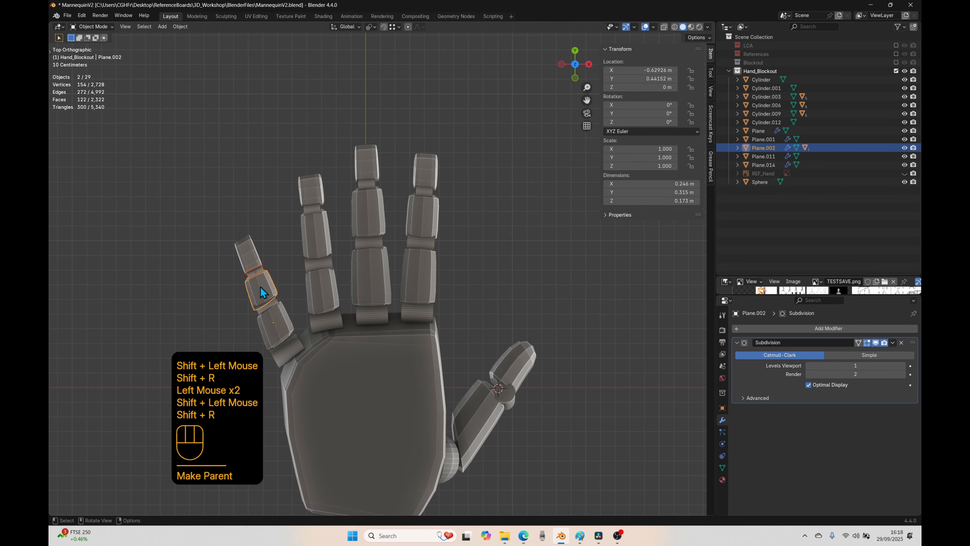
Step: Parent the little finger's middle segment to its middle joint cylinder, and that cylinder to the base segment, repeating Make Parent
click(261, 292)
shift+click(261, 309)
key(shift+r)
click(263, 309)
shift+click(265, 322)
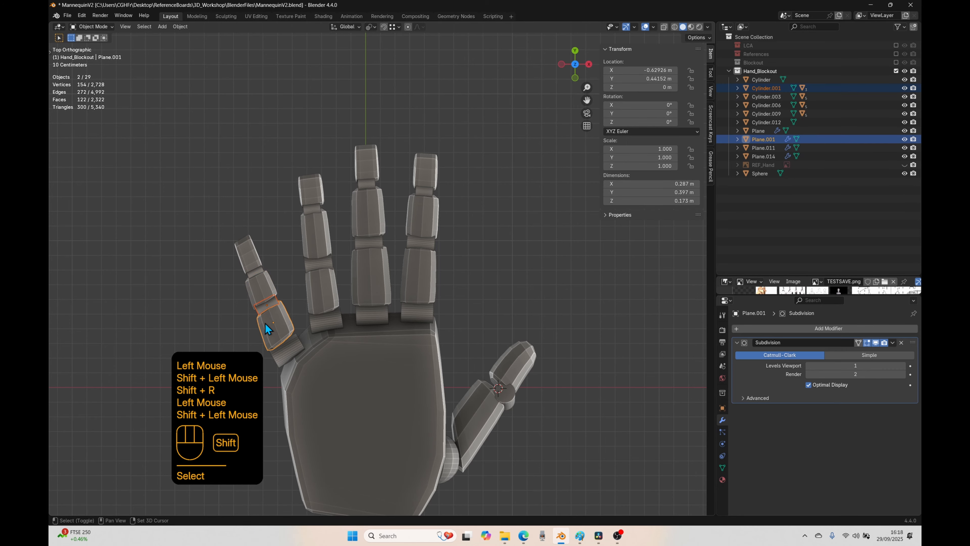
key(shift+r)
Step: Parent the little finger's base segment to its knuckle cylinder by repeating Make Parent, and clear the selection
click(265, 322)
shift+click(285, 353)
key(shift+r)
click(190, 306)
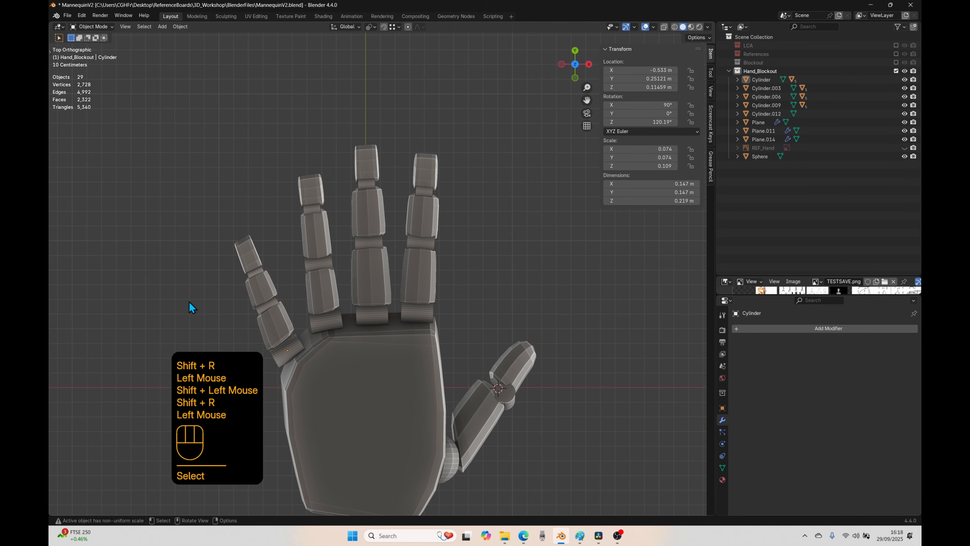
Step: Test the little finger's bend by rotating its knuckle cylinder about its local Z axis, and cancel the rotation
shift+middle_drag(291, 359, 382, 321)
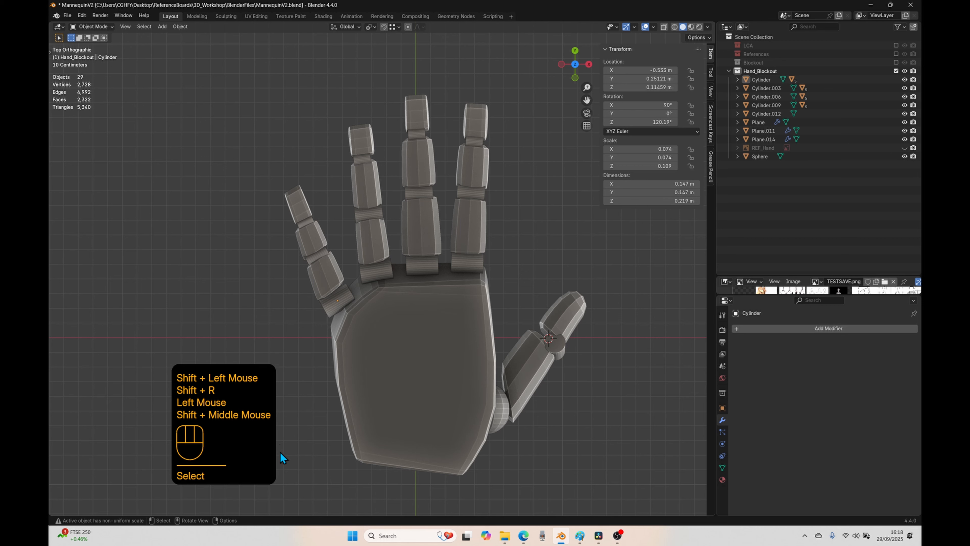
click(332, 324)
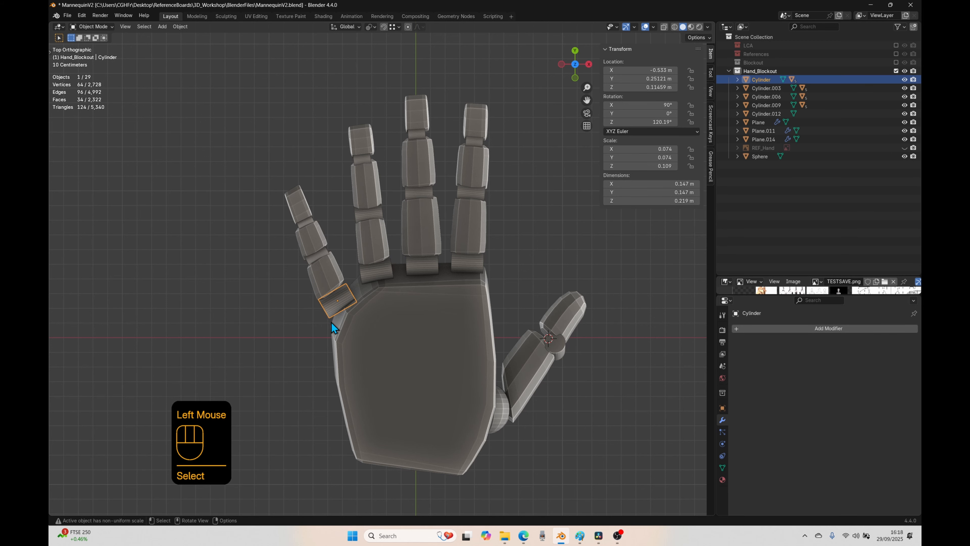
middle_drag(332, 324, 466, 416)
key(r)
key(z)
key(z)
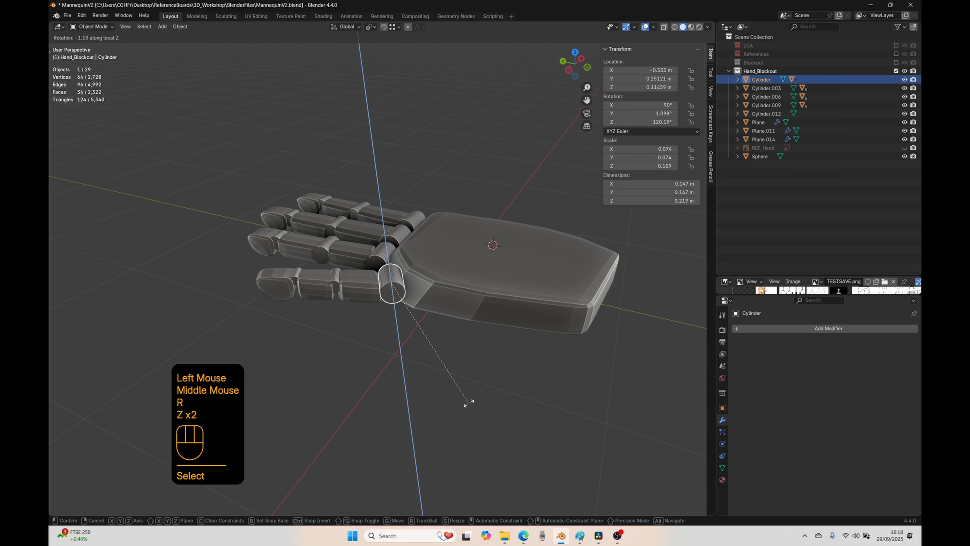
right_click(428, 286)
Step: Test the ring and middle fingers' bend by rotating each knuckle cylinder about its local Z axis, cancelling both rotations
click(376, 263)
key(r)
key(z)
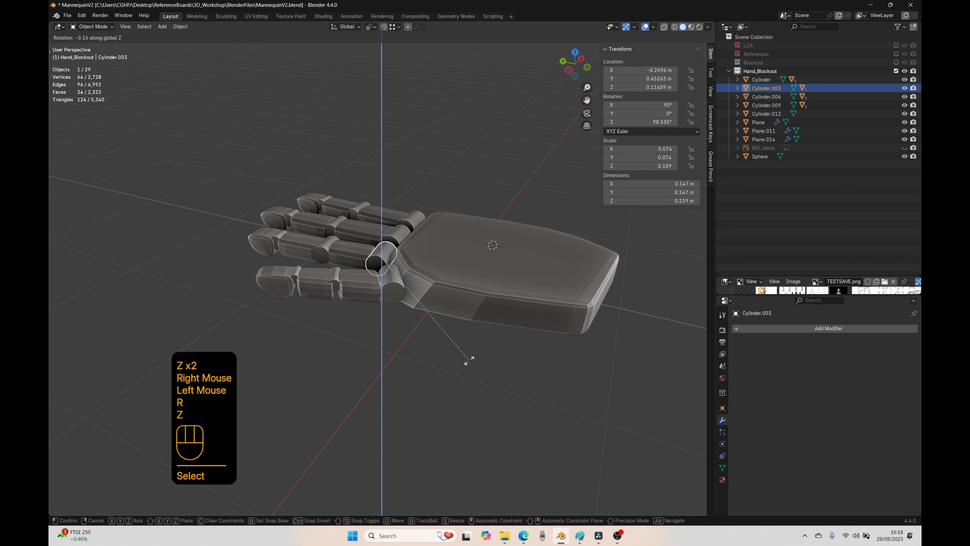
key(z)
right_click(398, 235)
click(397, 238)
key(r)
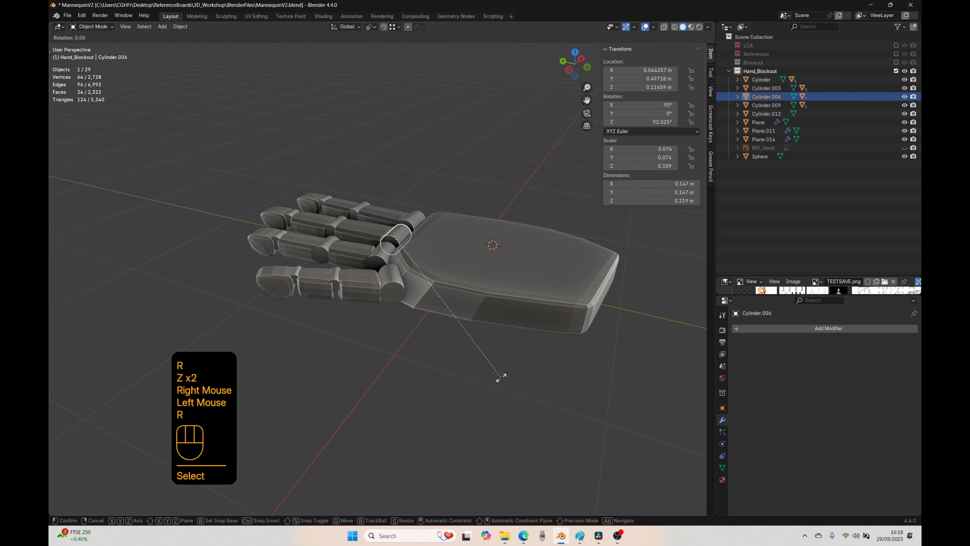
key(z)
key(z)
right_click(482, 301)
Step: Parent the four finger knuckle cylinders to the palm using Object parenting with Keep Transform
middle_drag(482, 301, 431, 299)
click(469, 262)
shift+click(427, 259)
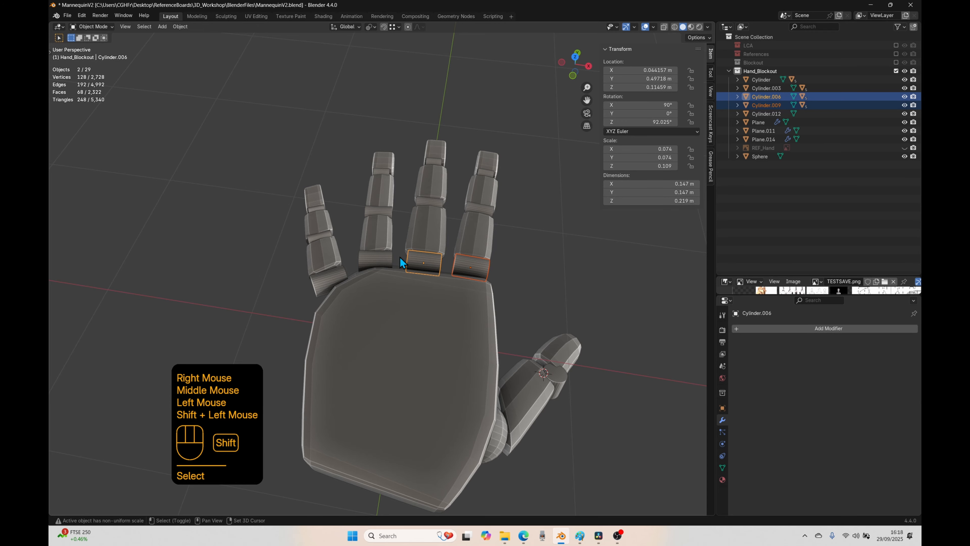
shift+click(355, 269)
shift+click(328, 280)
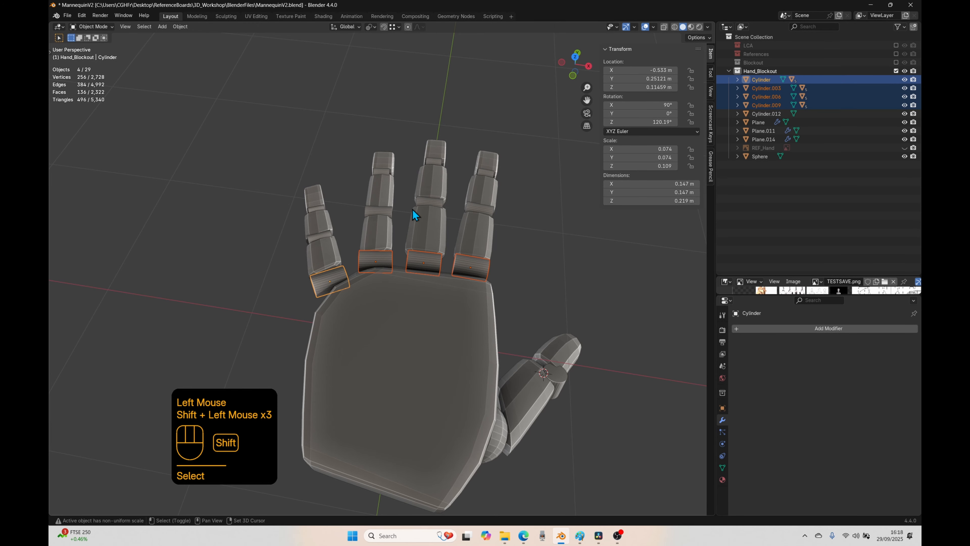
shift+click(410, 321)
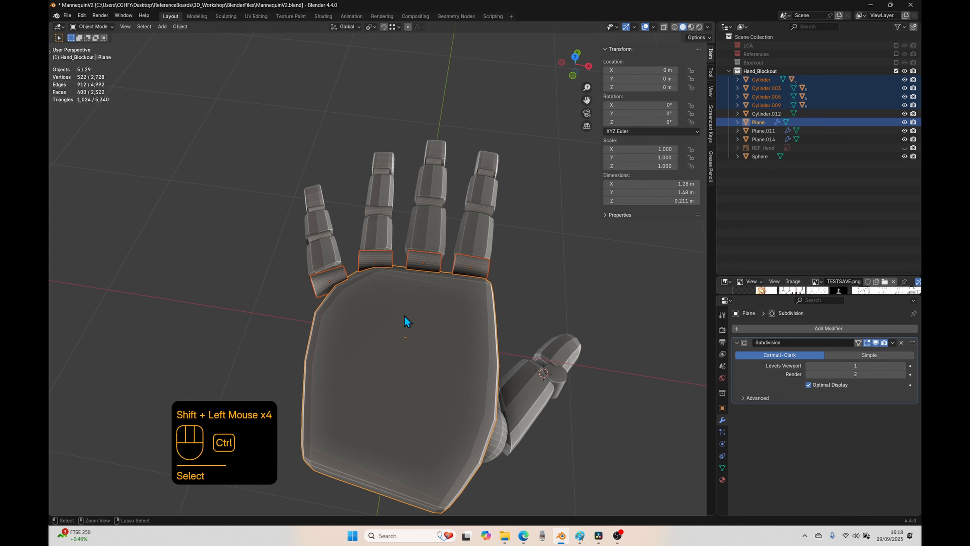
key(ctrl+p)
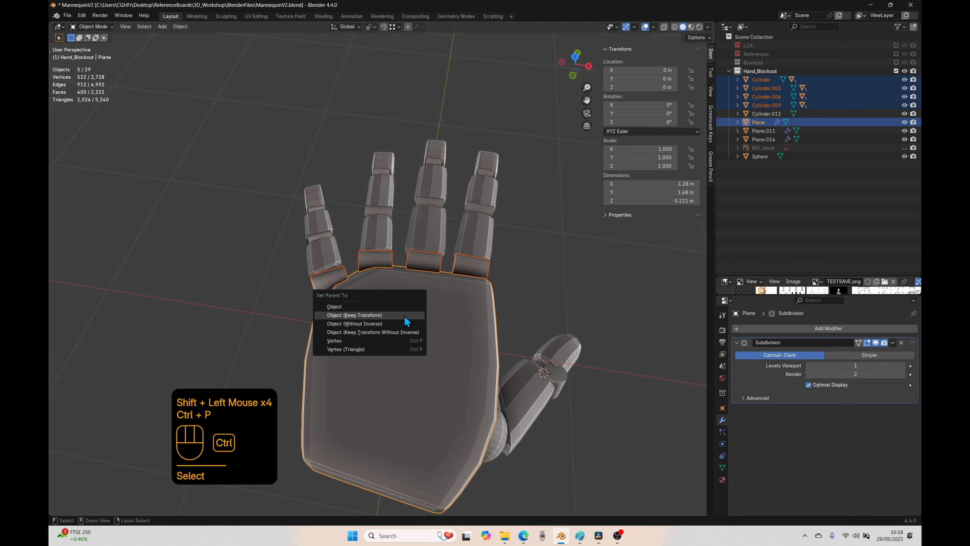
click(357, 316)
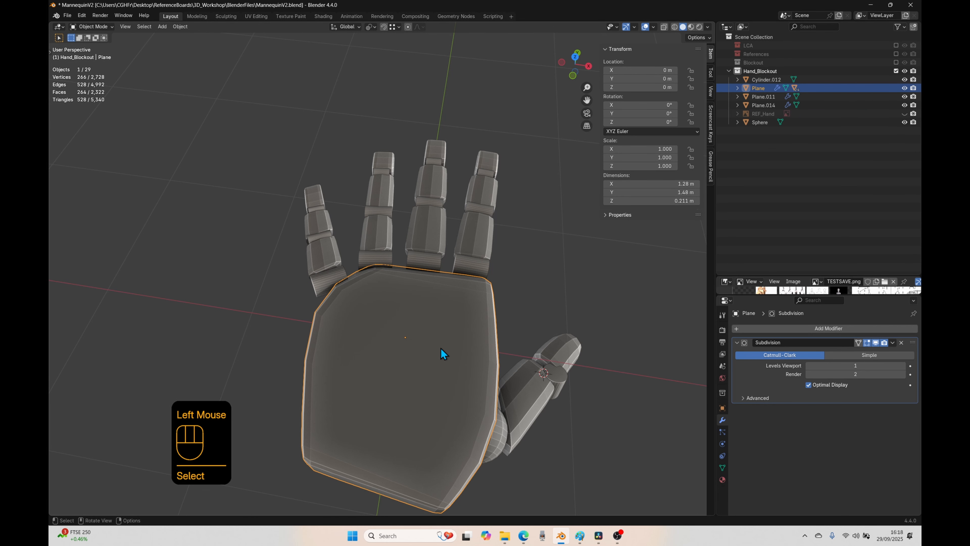
Step: Test the four fingers' attachment to the palm by moving the palm, and cancel the move
key(g)
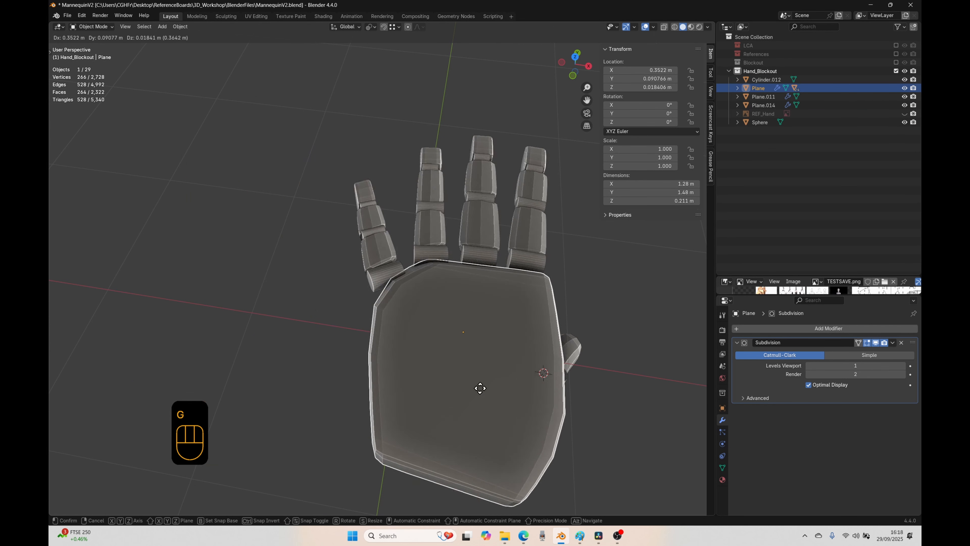
right_click(392, 369)
Step: Parent the thumb's tip segment to the thumb joint cylinder using Object parenting with Keep Transform
shift+middle_drag(569, 441, 480, 377)
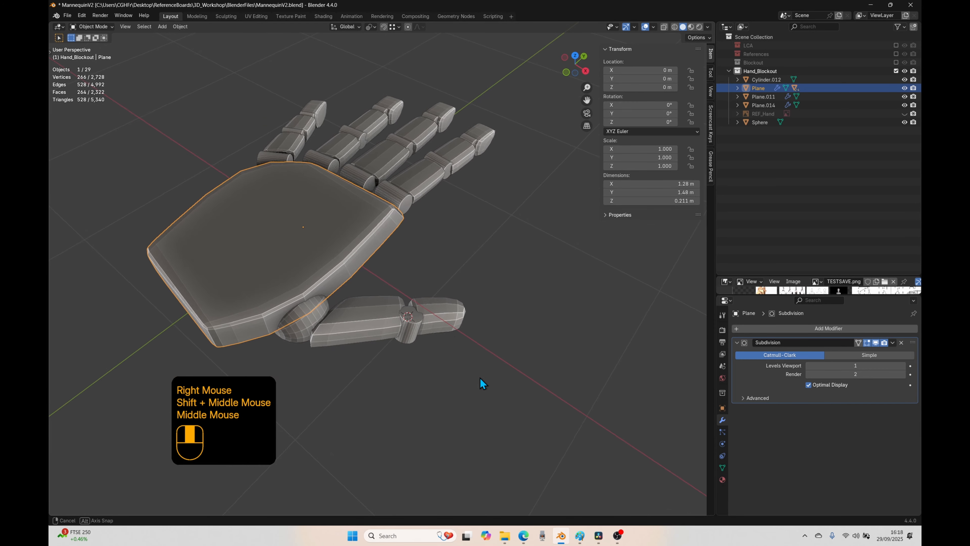
click(444, 327)
shift+click(412, 334)
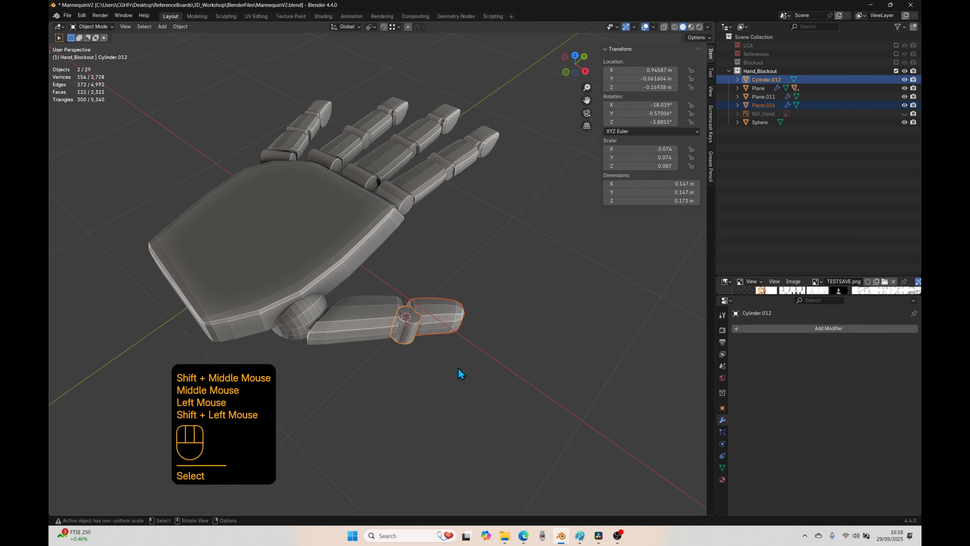
key(ctrl+p)
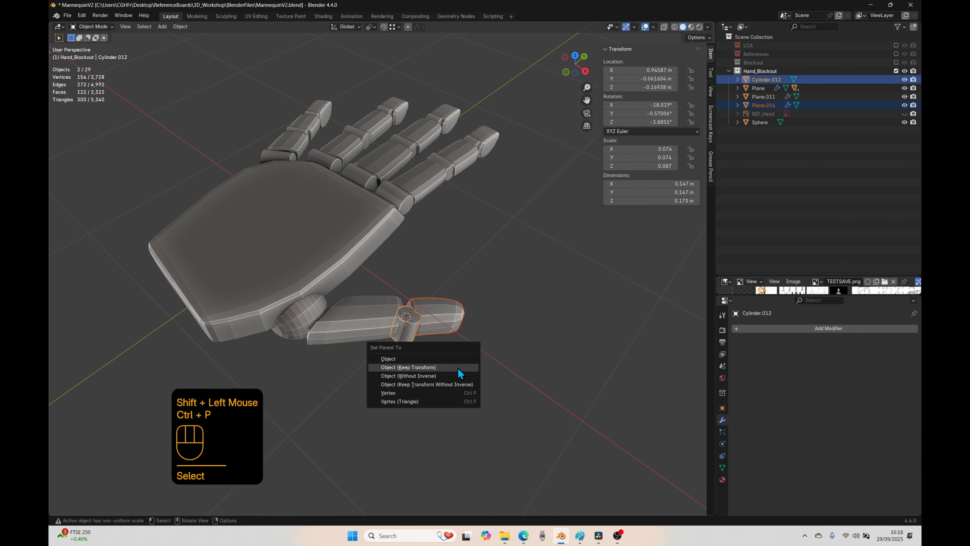
click(432, 367)
Step: Parent the thumb joint cylinder to the thumb's base segment and that segment to the thumb sphere by repeating Make Parent
click(413, 332)
shift+click(381, 327)
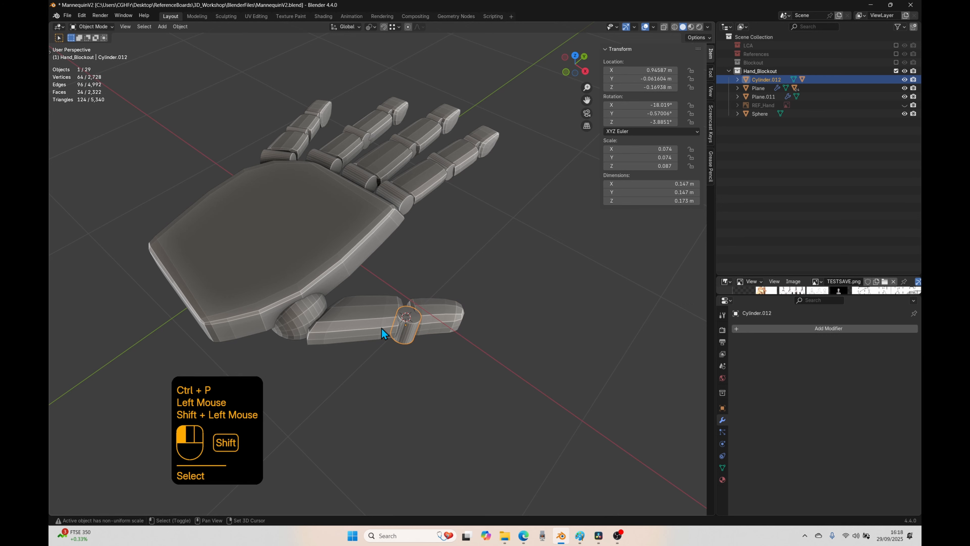
key(shift+r)
click(357, 331)
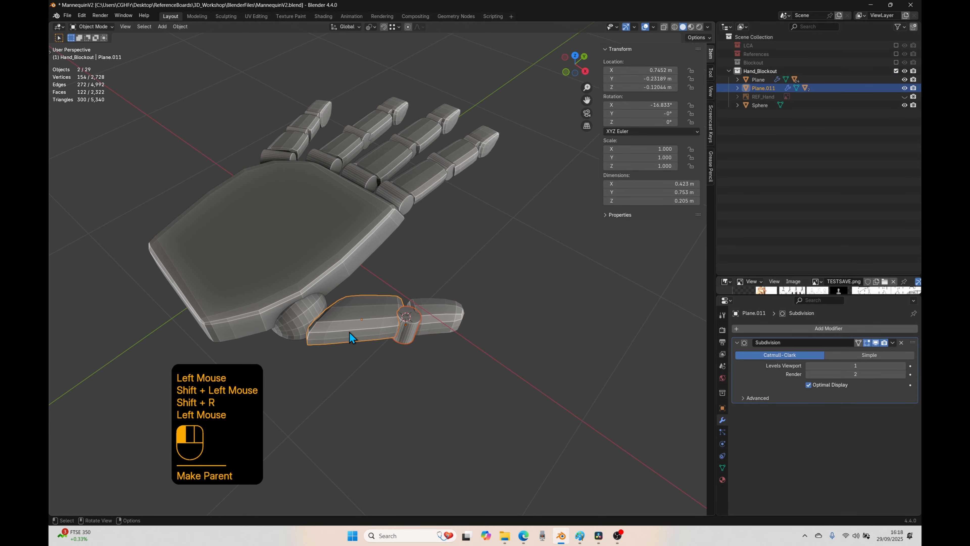
shift+click(293, 315)
key(shift+r)
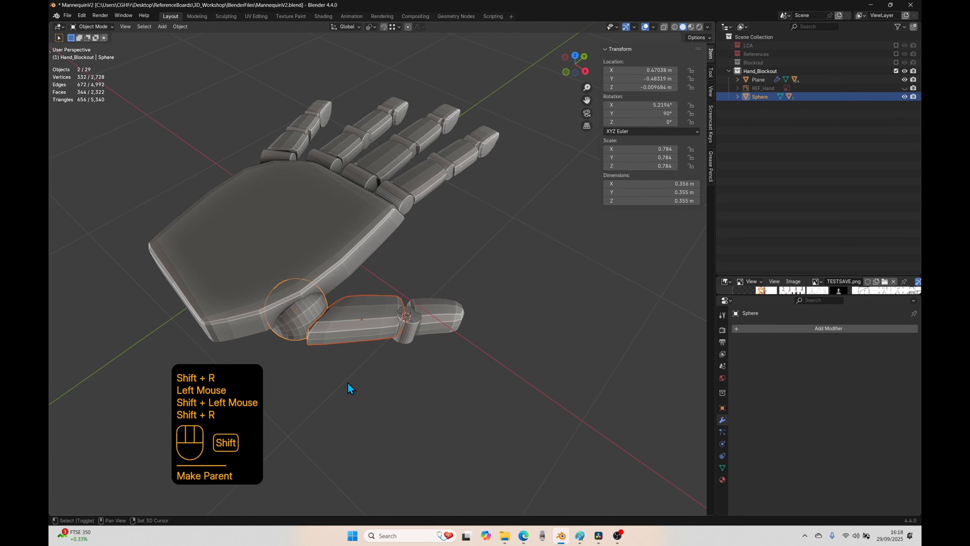
Step: Parent the thumb's sphere joint to the palm by repeating Make Parent, and clear the selection
click(293, 326)
shift+click(258, 313)
key(shift+r)
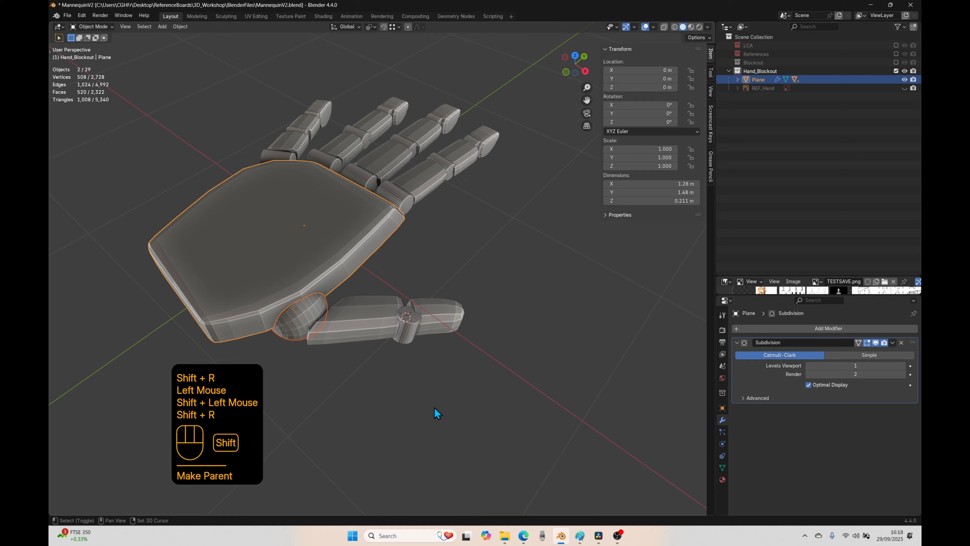
click(391, 419)
Step: Test the completed hand hierarchy by moving the palm in top view, and cancel the move
middle_drag(383, 420, 426, 418)
key(KP_7)
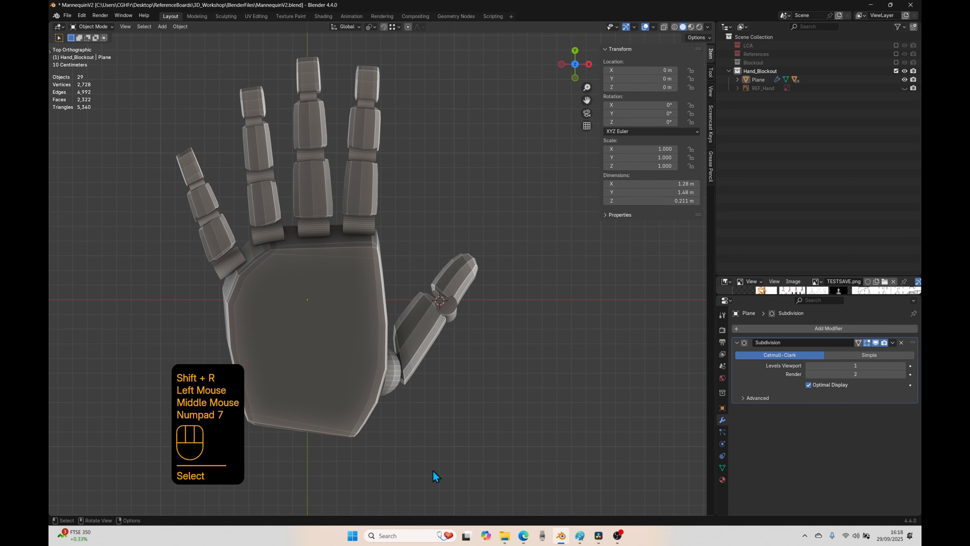
shift+middle_drag(435, 474, 494, 436)
click(491, 475)
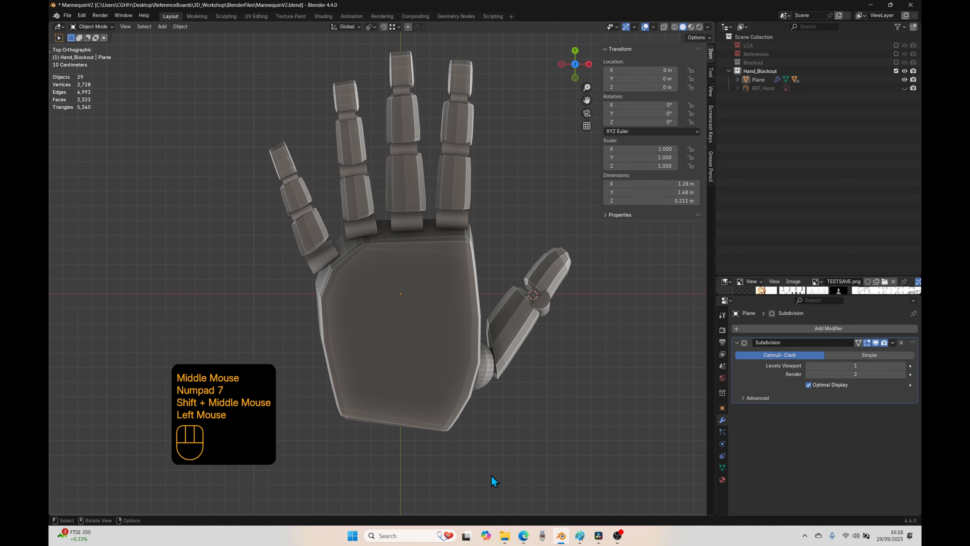
click(411, 364)
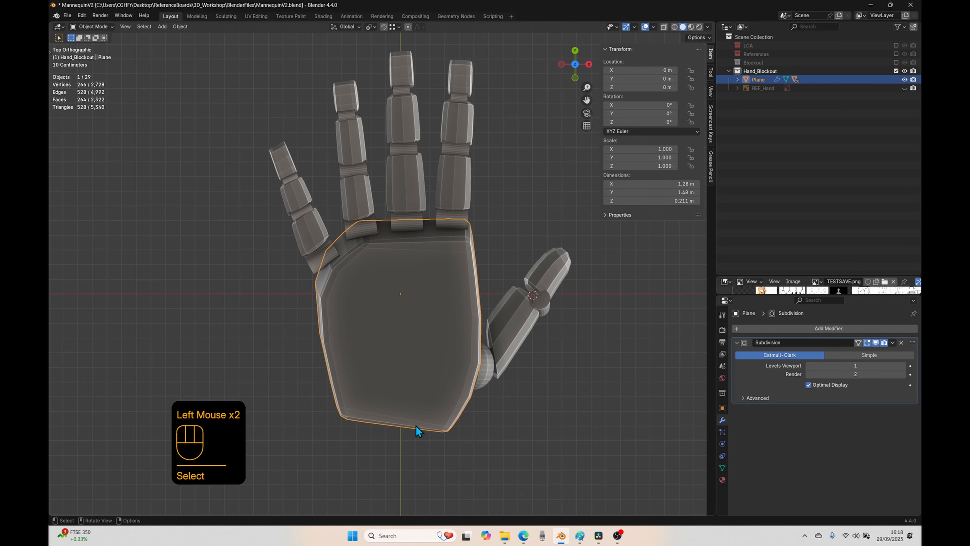
key(g)
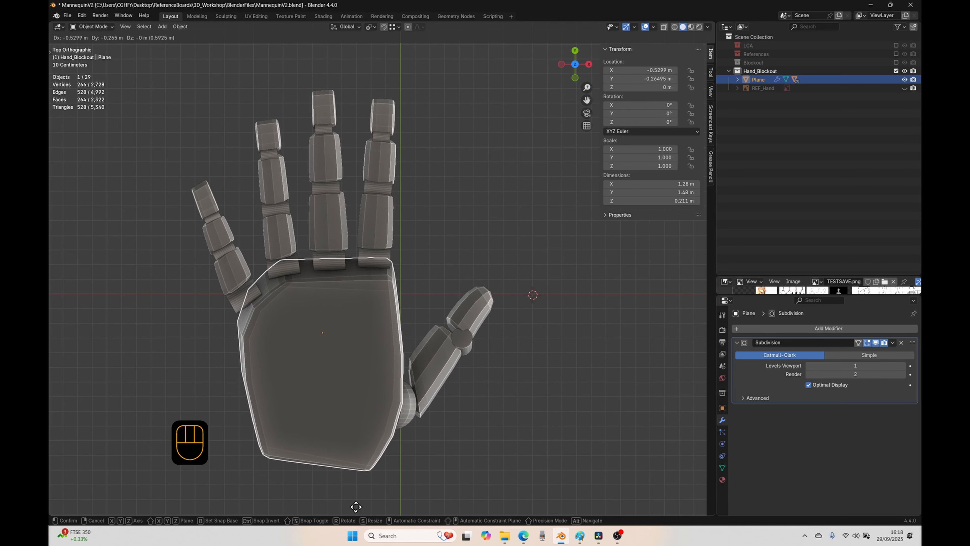
right_click(425, 474)
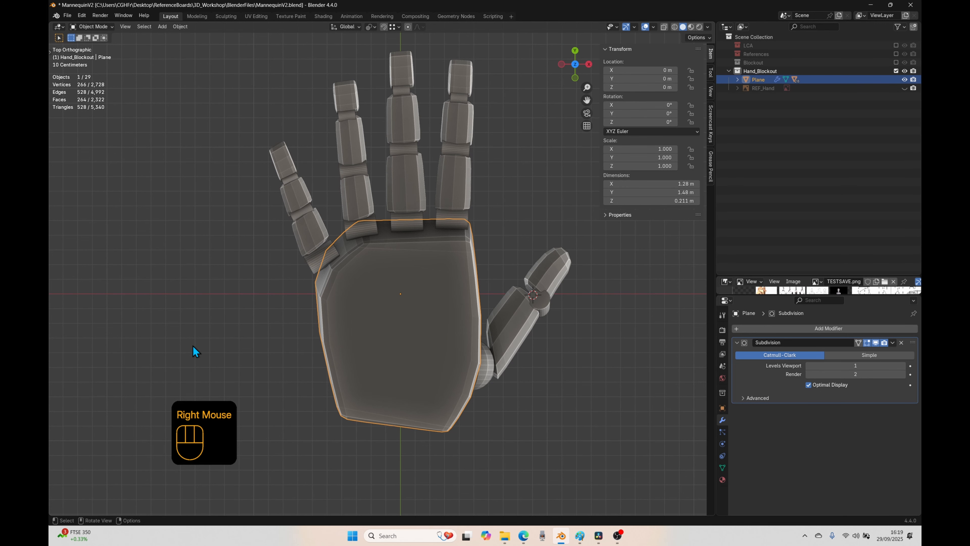
Step: Rename the palm object as Hand
middle_drag(287, 386, 771, 130)
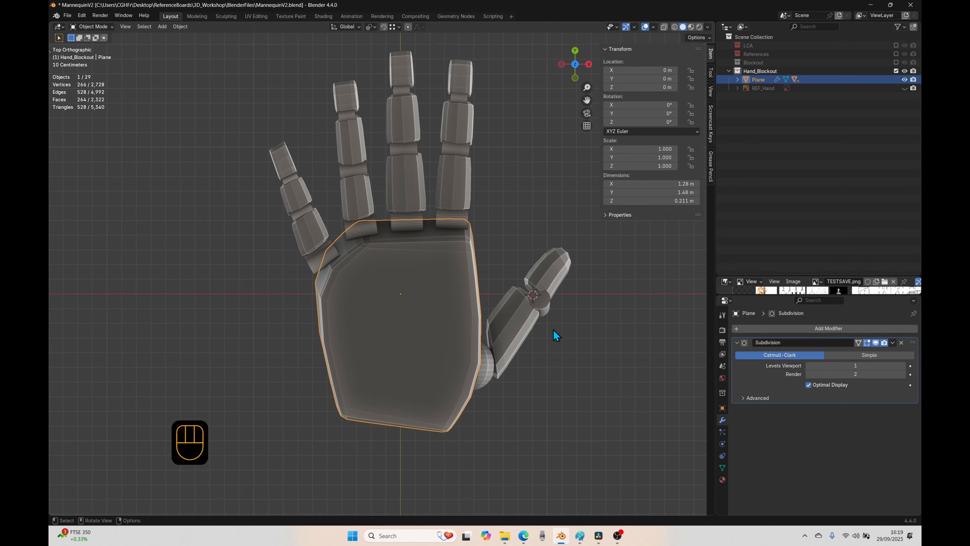
double_click(758, 79)
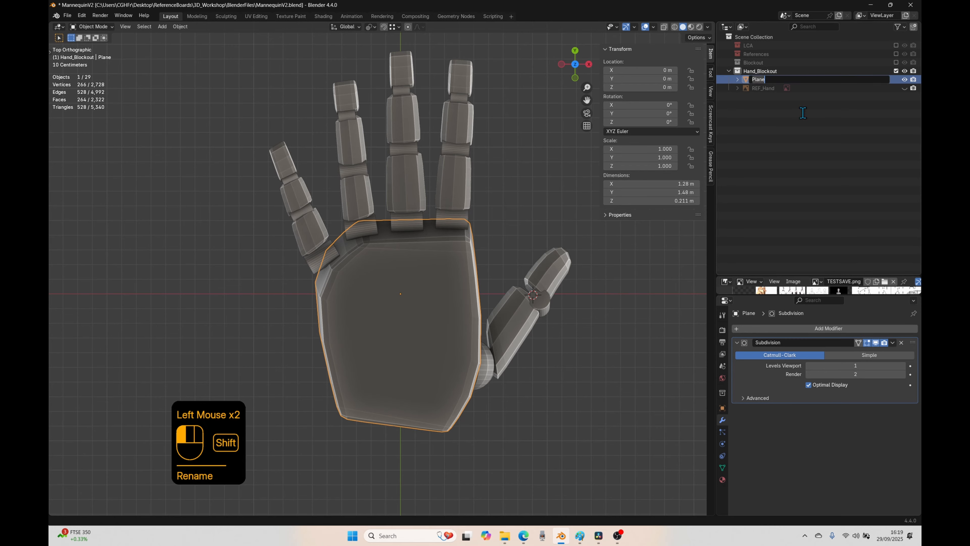
text(Hand)
key(Return)
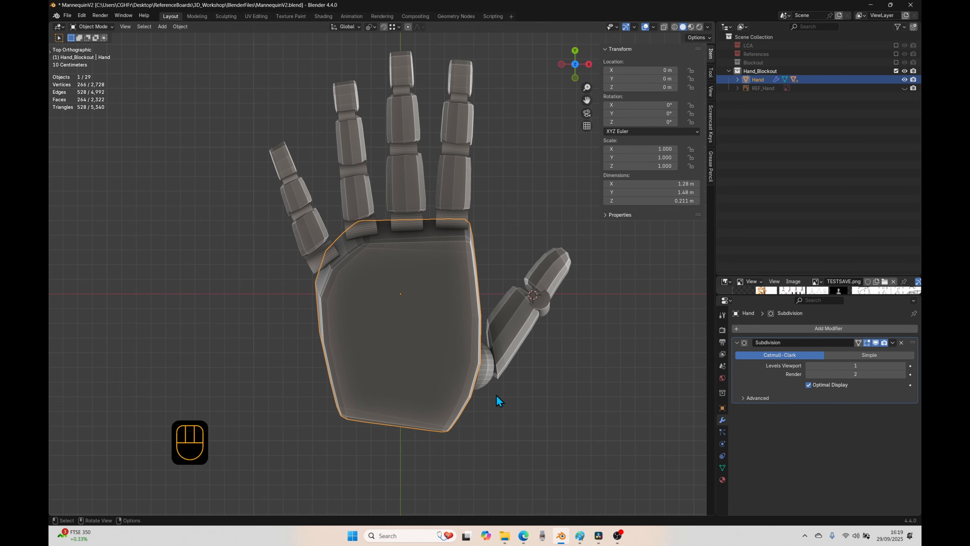
Step: Test scaling the whole hand through the palm object, and cancel the scale
key(s)
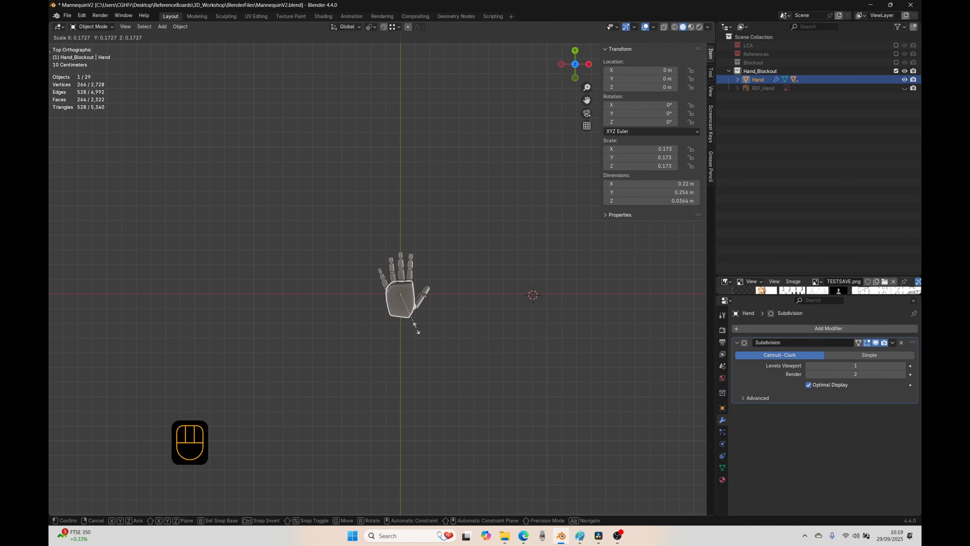
right_click(458, 386)
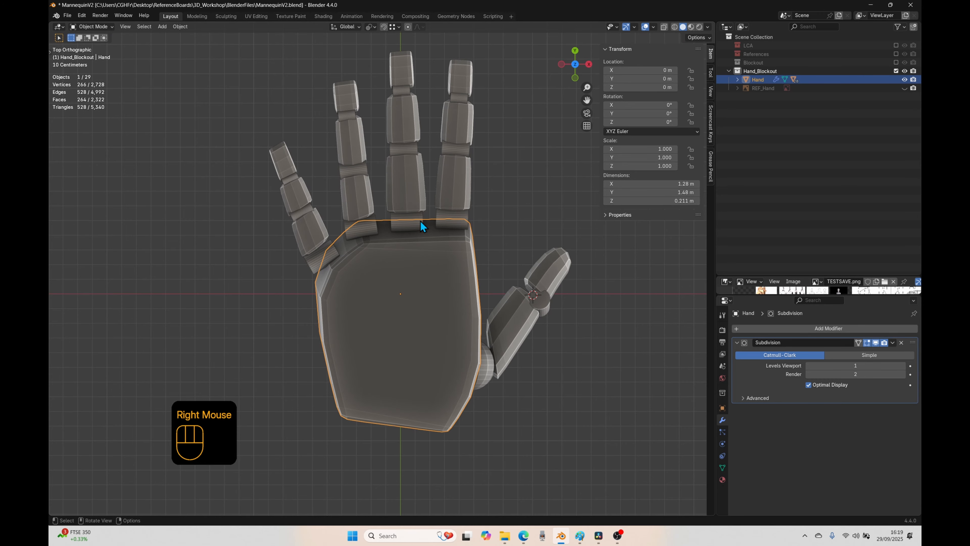
click(418, 211)
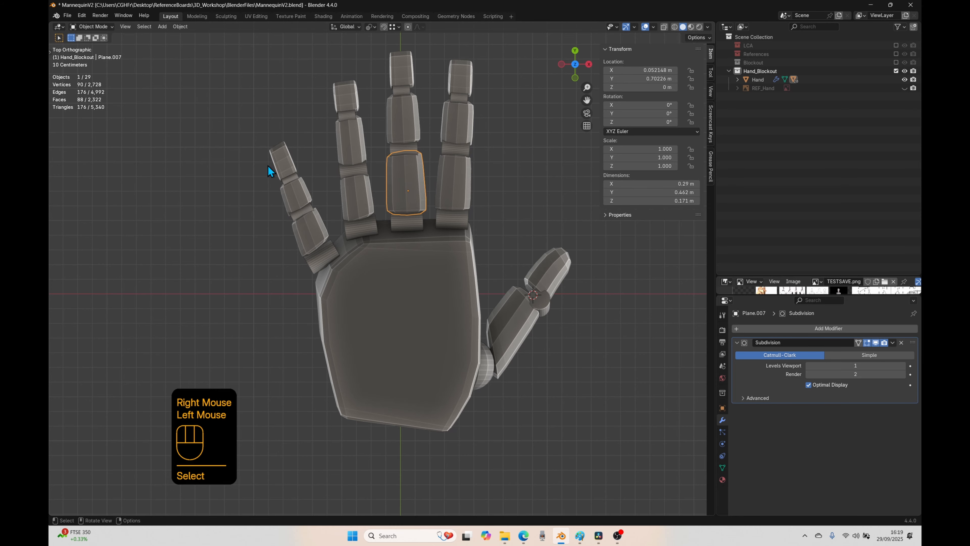
middle_drag(468, 461, 446, 416)
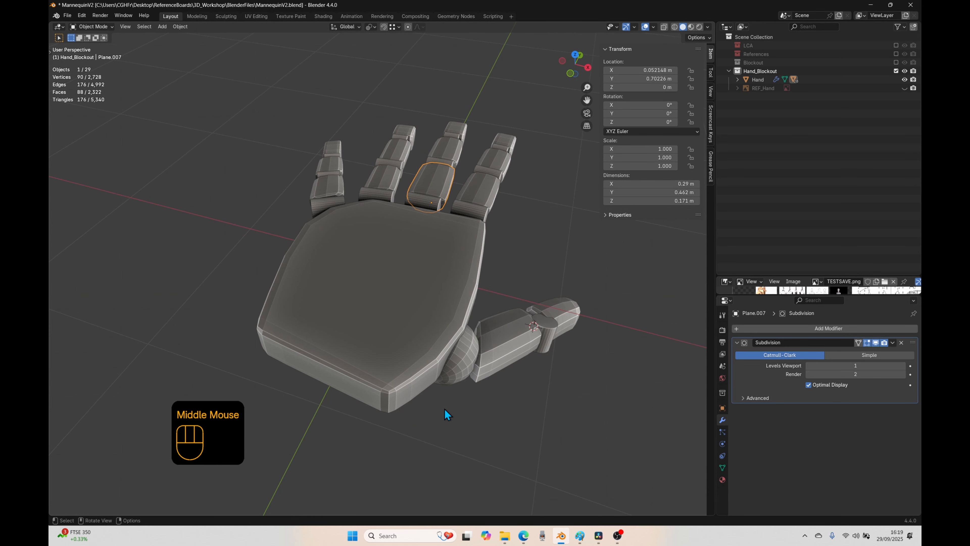
Step: Enable the Blockout collection and compare the hand with the full mannequin body
double_click(394, 335)
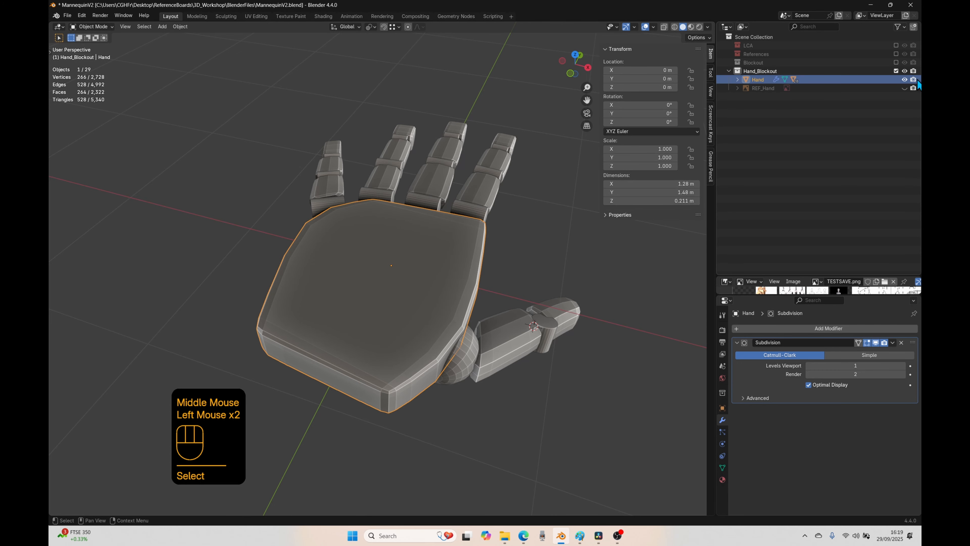
click(896, 63)
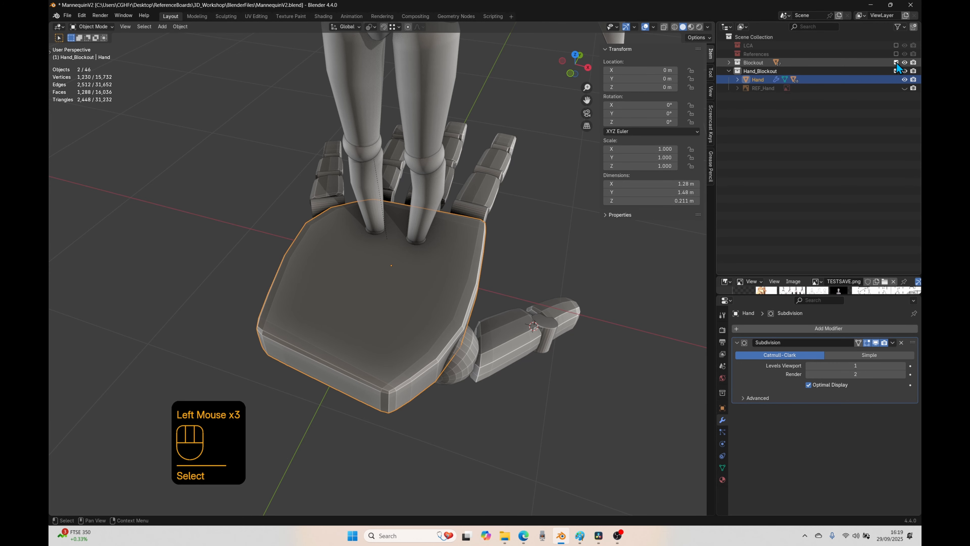
middle_drag(366, 386, 457, 364)
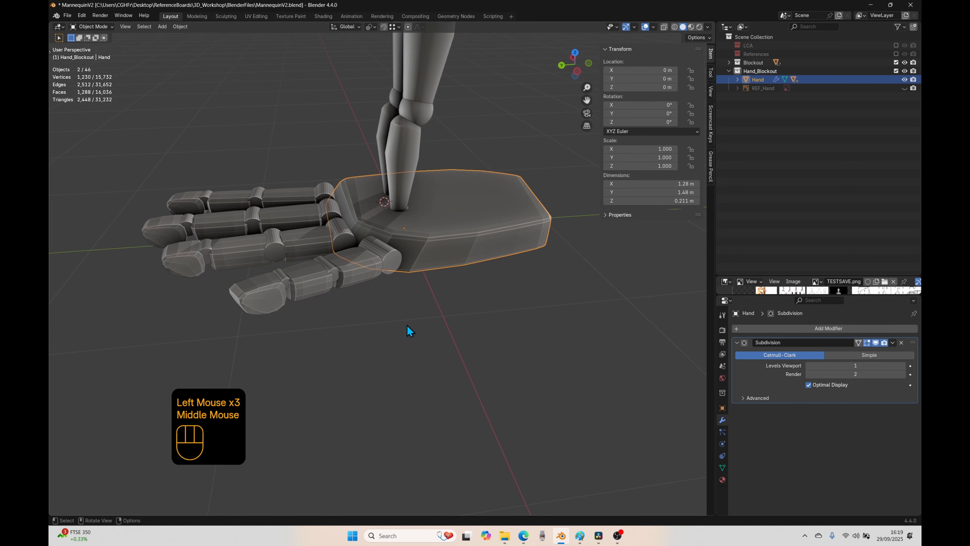
middle_drag(409, 331, 343, 234)
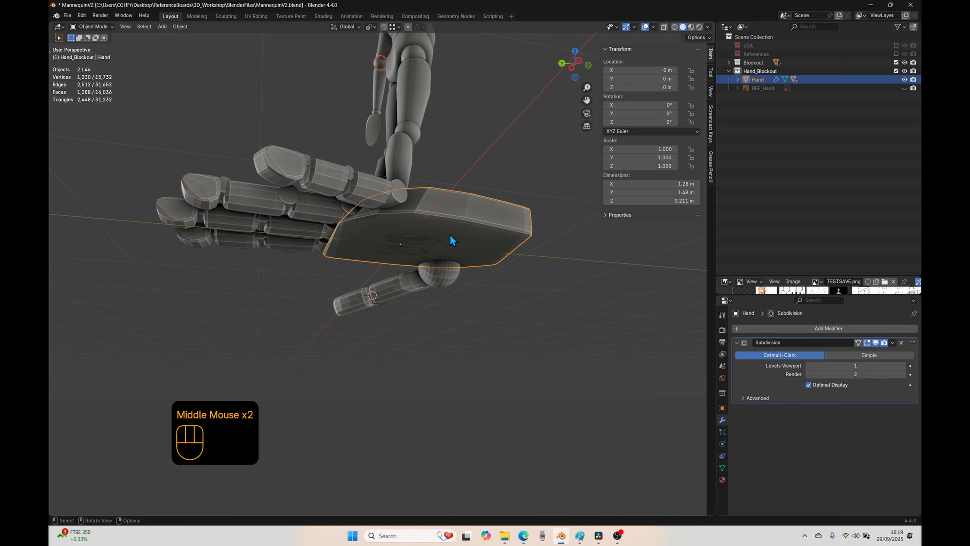
middle_drag(452, 240, 413, 271)
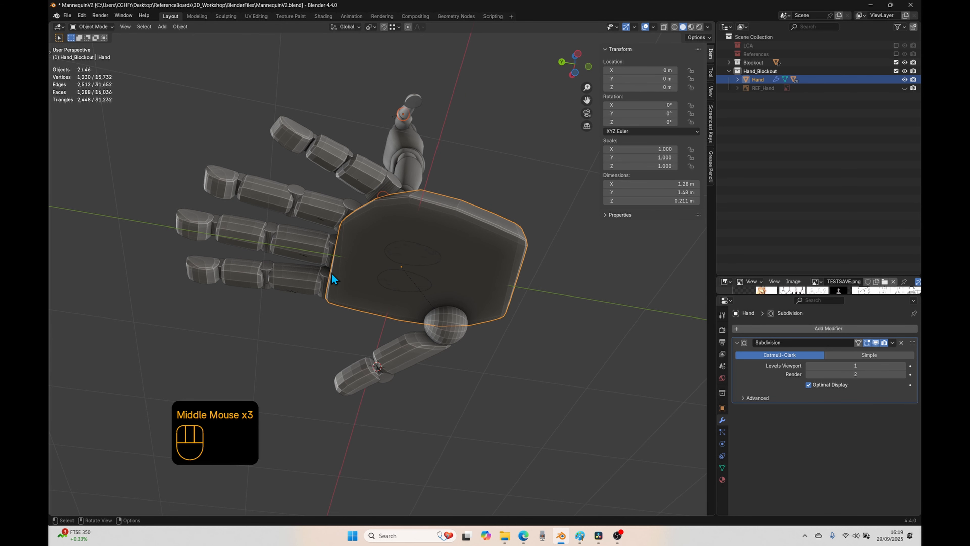
middle_drag(343, 233, 375, 252)
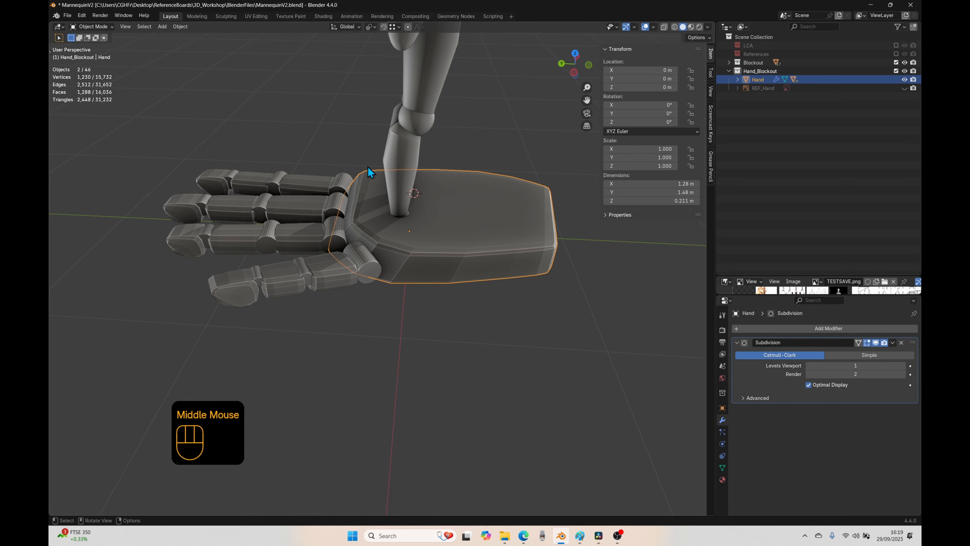
scroll(393, 238, down, 2)
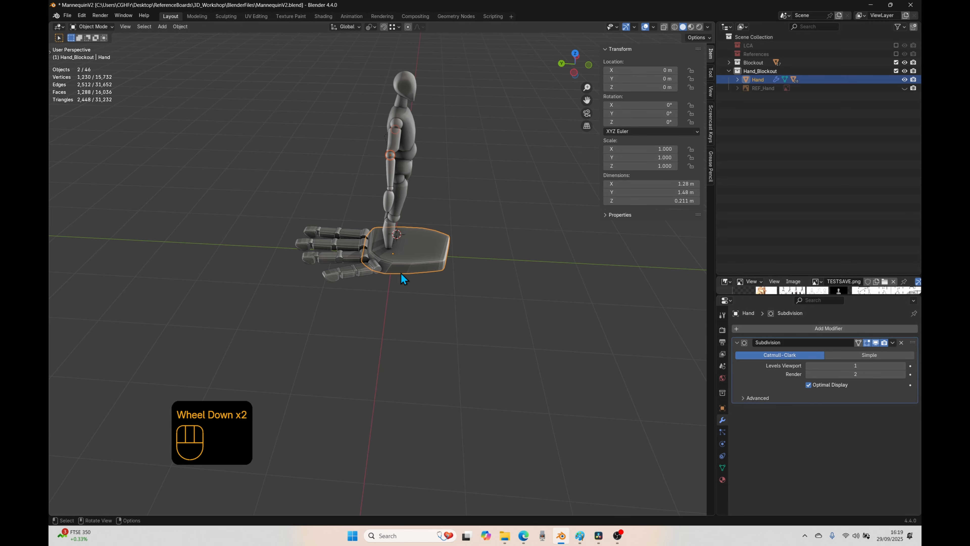
Step: Move the hand below the mannequin's feet in front view, to about X -0.052 m and Z -1.029 m
key(KP_1)
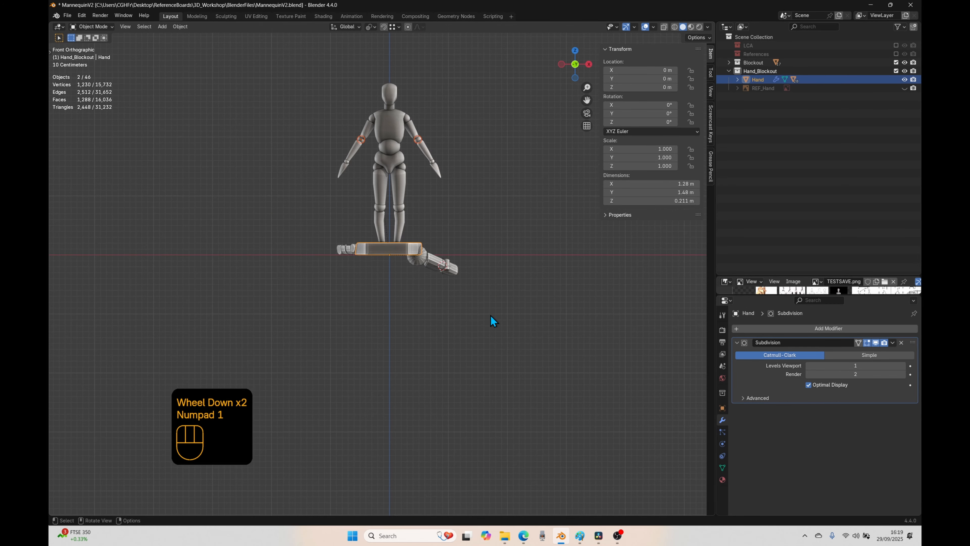
click(375, 247)
key(g)
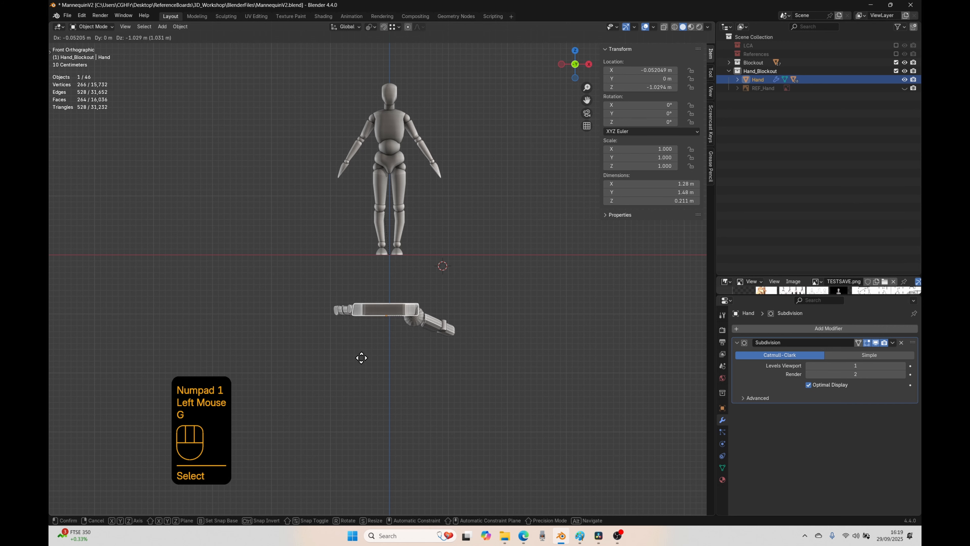
click(361, 358)
Step: Rotate the hand 90° about the global X axis
key(r)
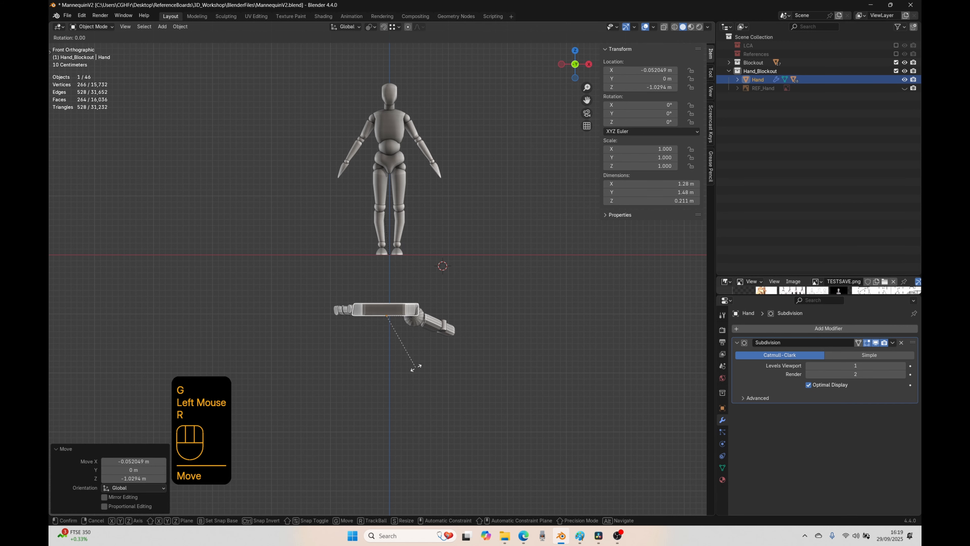
key(x)
key(9)
key(0)
click(416, 367)
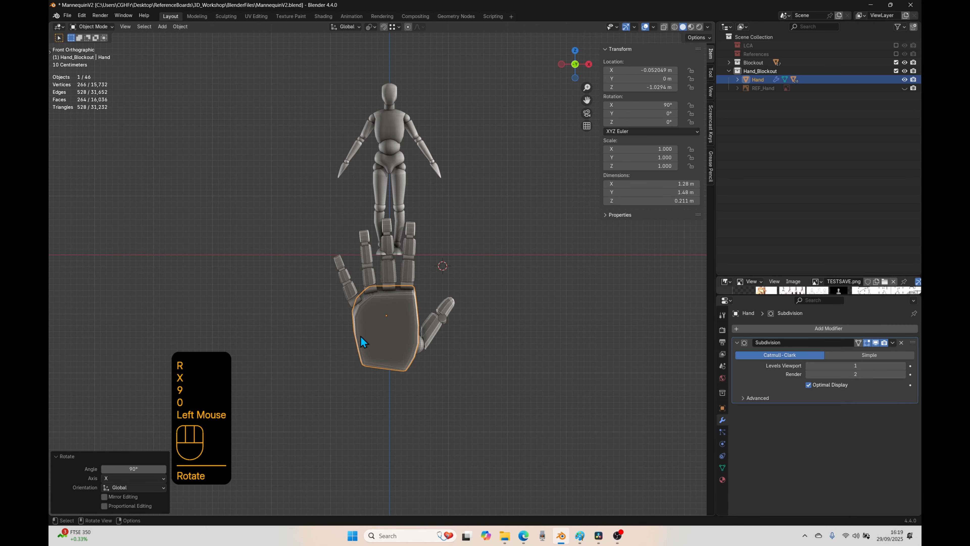
Step: Show the REF_Hand reference image beside the hand for comparison, hide it again and return to front view
scroll(362, 341, up, 2)
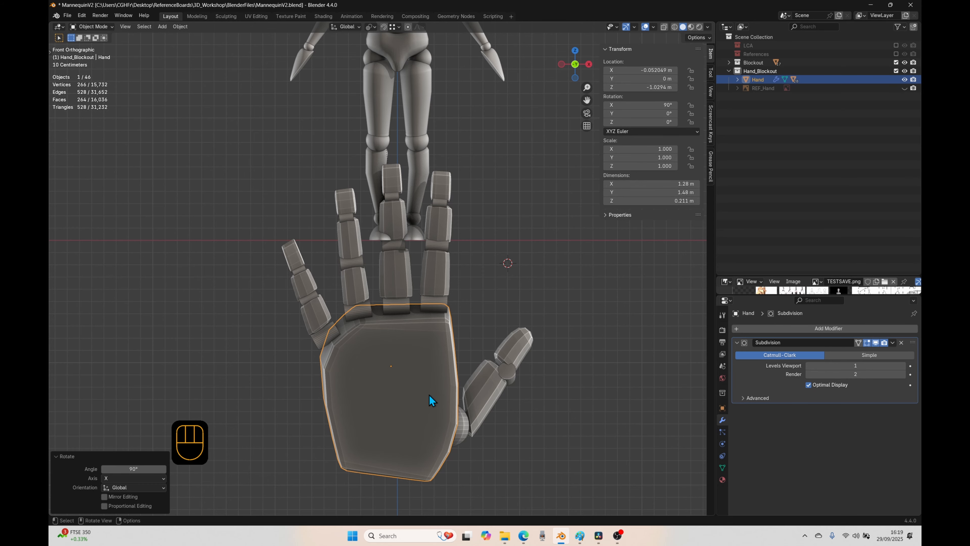
click(904, 88)
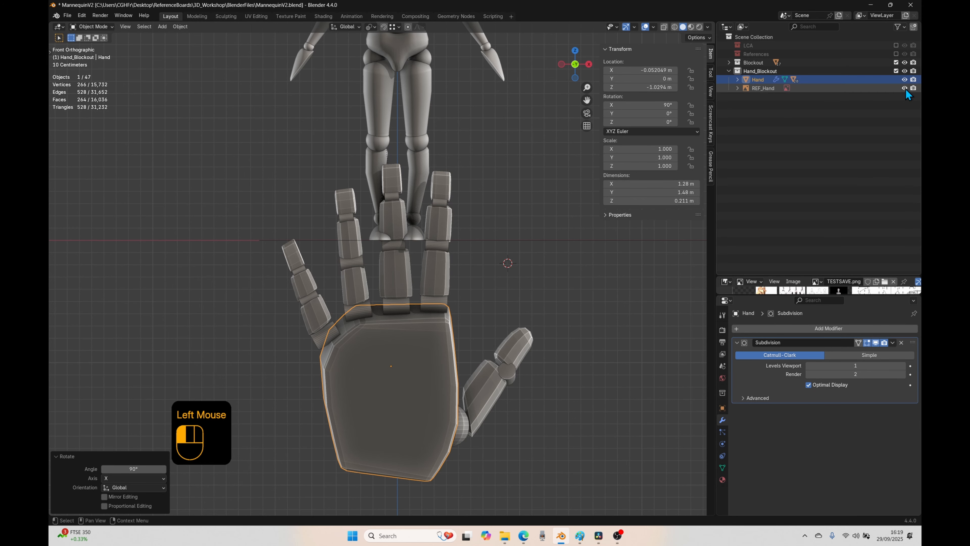
scroll(494, 295, down, 3)
middle_drag(494, 294, 415, 339)
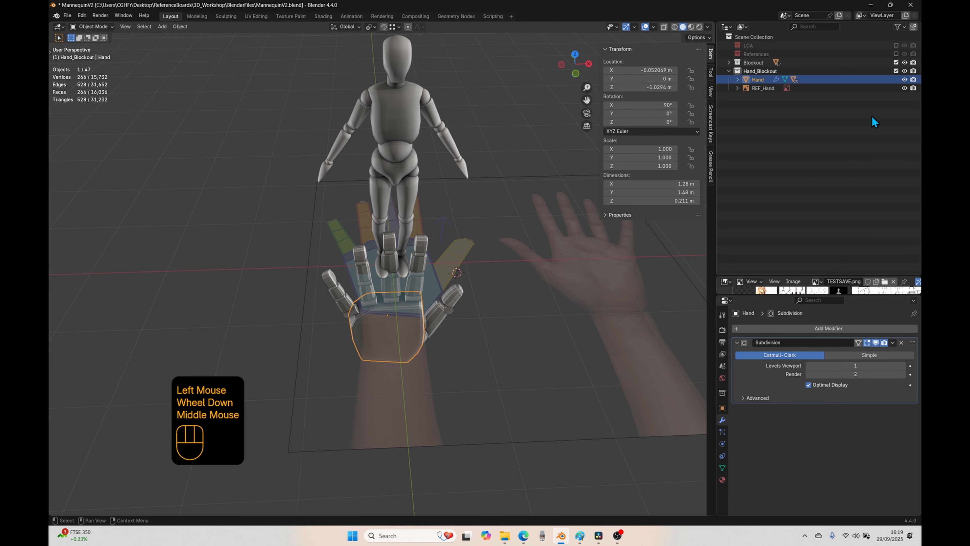
click(903, 88)
key(KP_1)
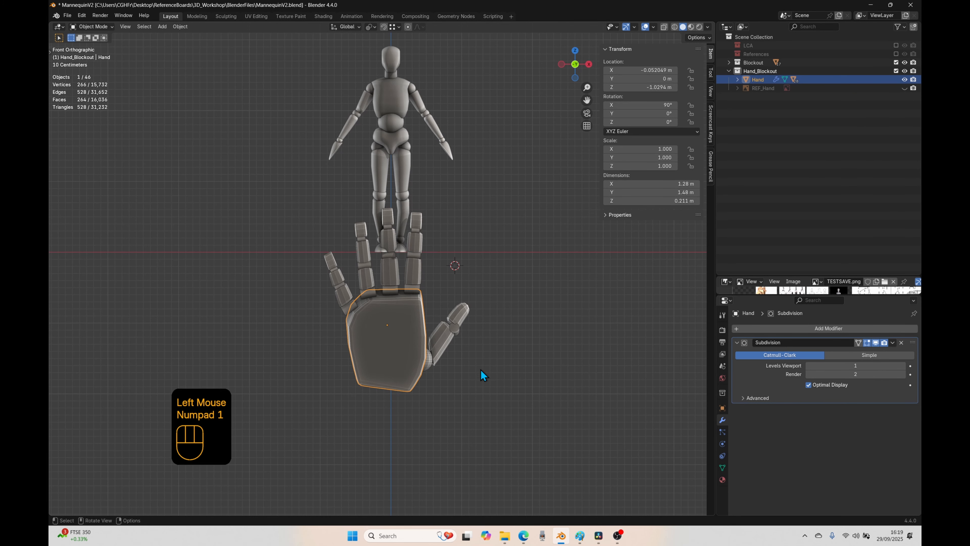
Step: Rotate the hand 180° in front view so its fingers point downward
key(r)
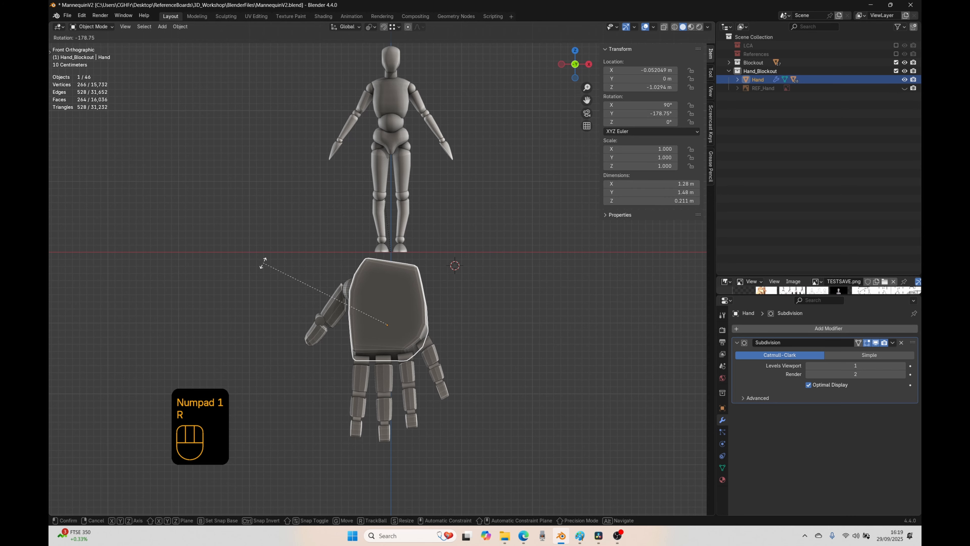
text(180)
click(264, 263)
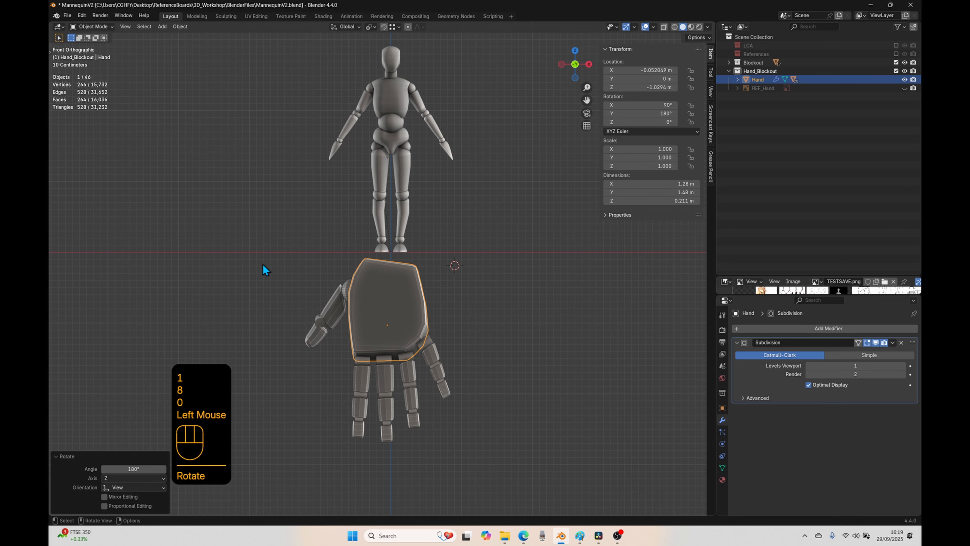
Step: Delete the mirrored placeholder hand object at the ends of the mannequin's arms
click(443, 151)
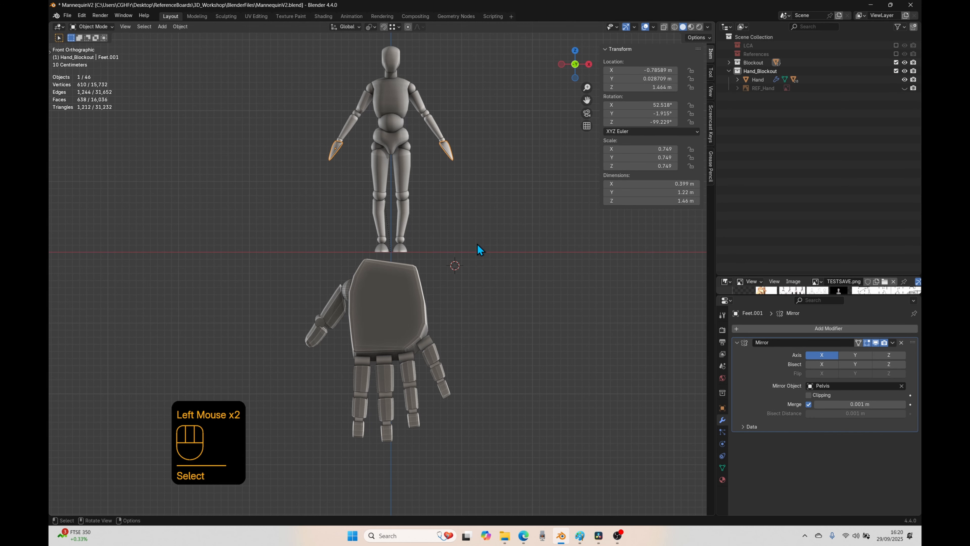
key(Delete)
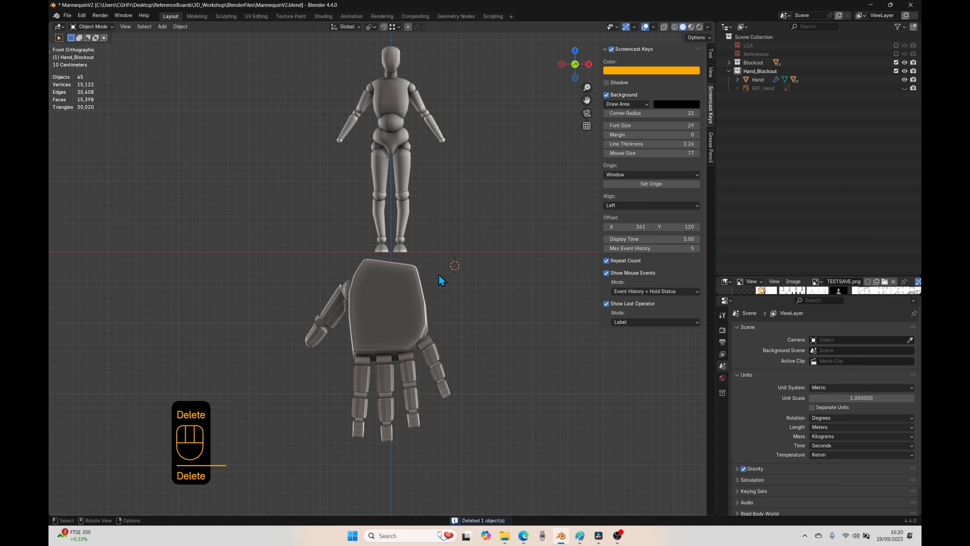
key(ctrl+z)
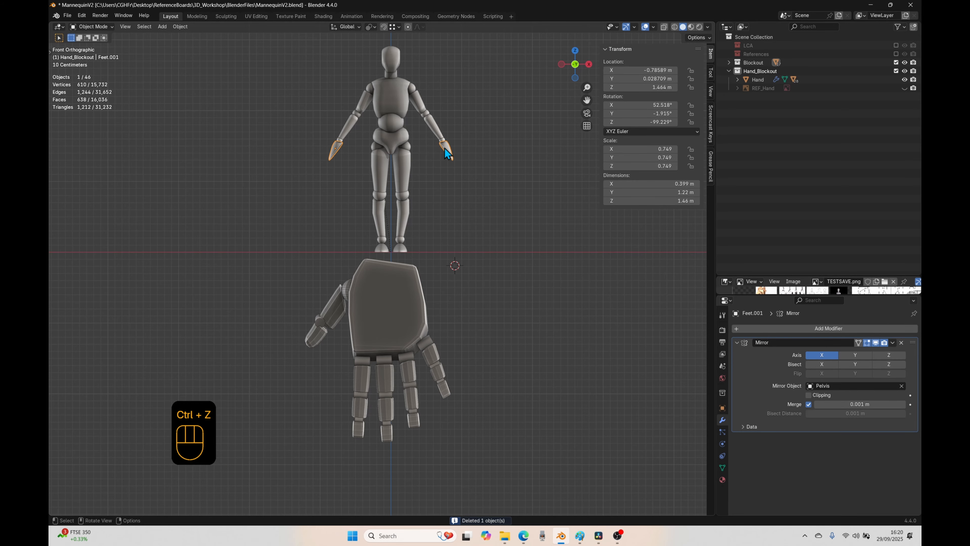
key(x)
click(430, 146)
Step: Try moving the posable hand up beside the mannequin's legs, to about X -0.84 m and Z 0.61 m, and undo the move
click(395, 297)
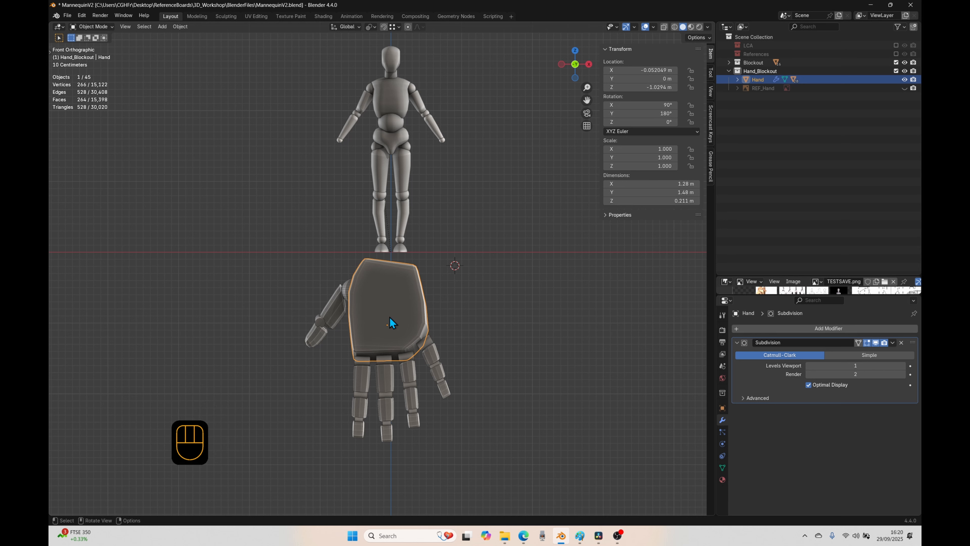
key(g)
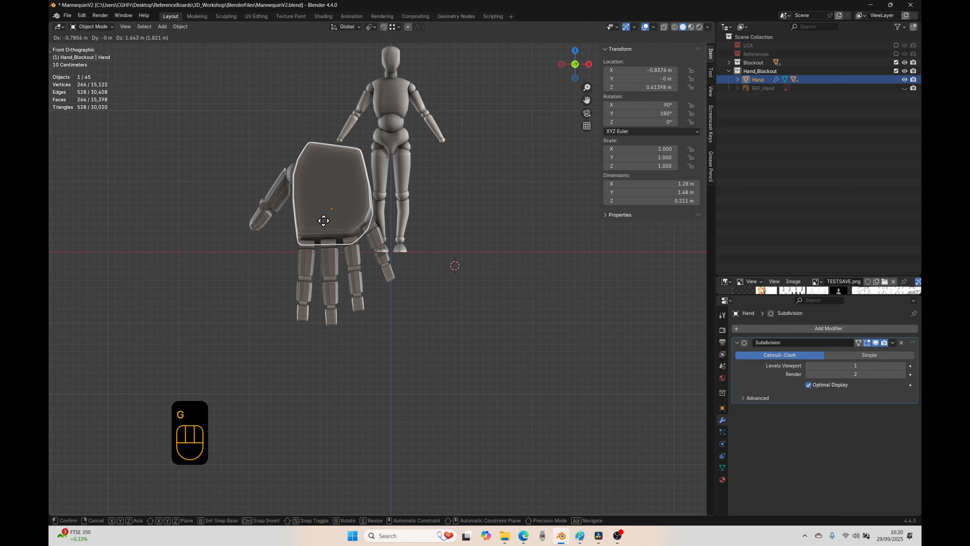
click(323, 220)
key(ctrl+z)
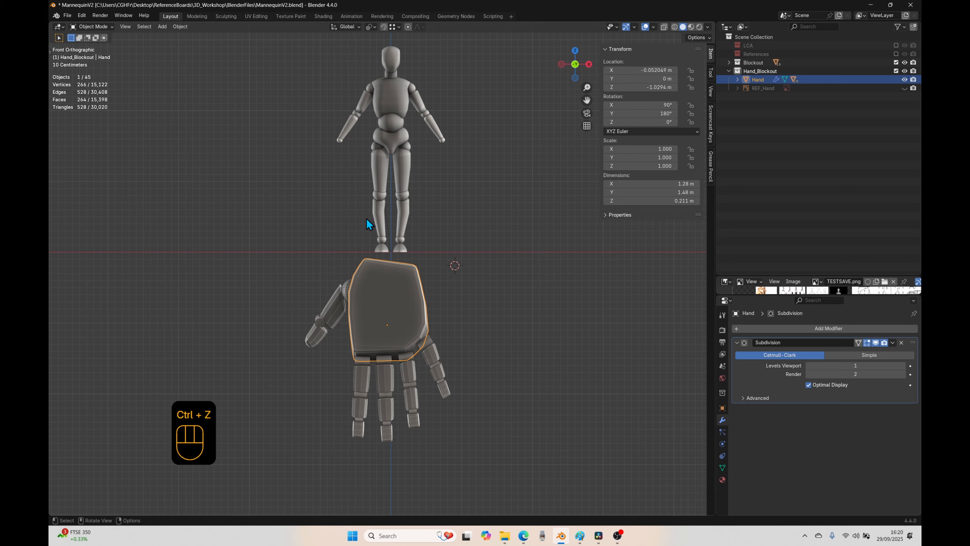
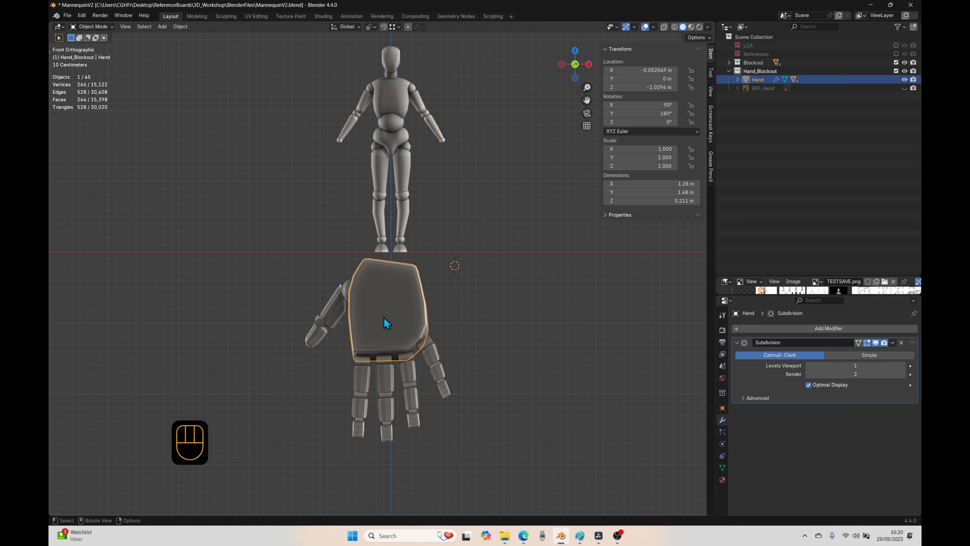
Step: Try rotating the mannequin's lower arms to see how the mirrored side responds, and cancel the rotation
click(339, 141)
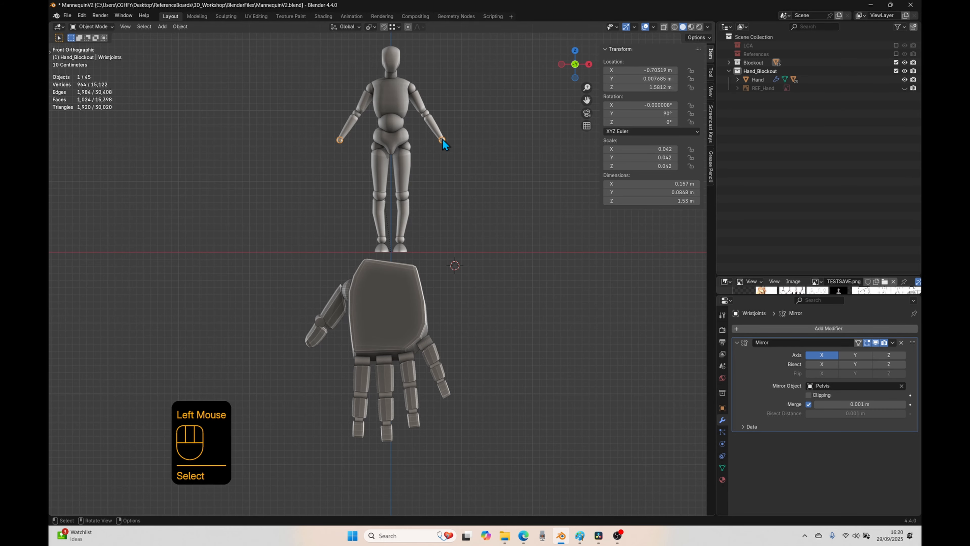
scroll(364, 149, up, 2)
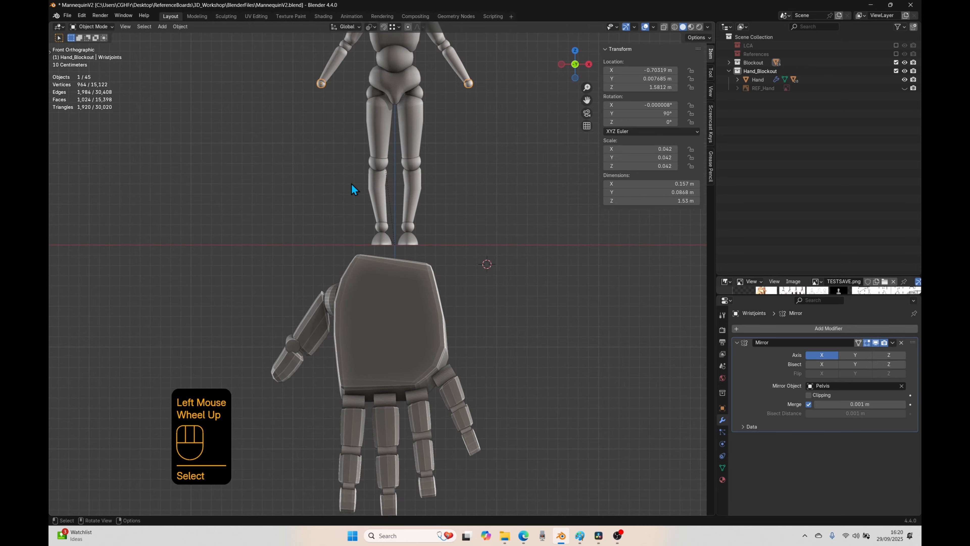
scroll(351, 183, down, 1)
shift+middle_drag(373, 146, 374, 223)
click(341, 211)
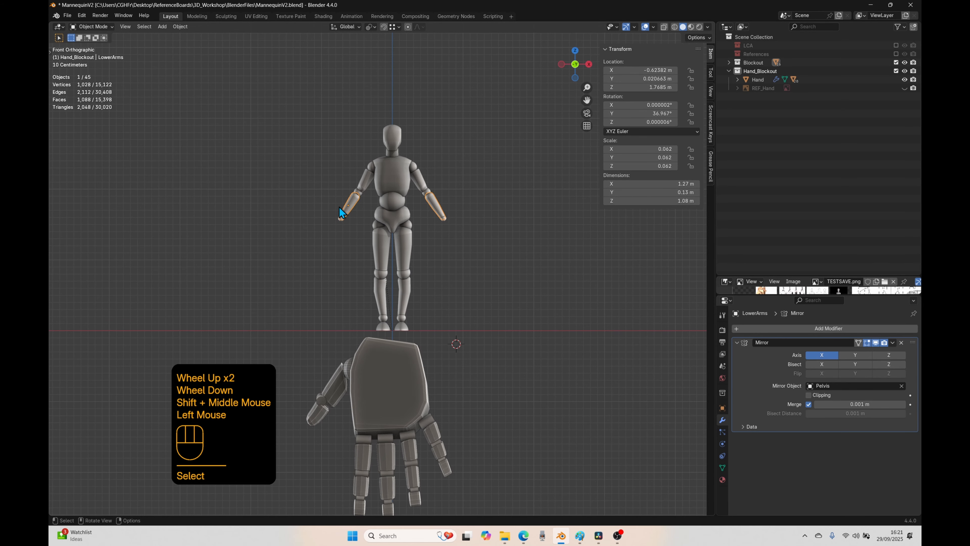
click(343, 212)
click(356, 204)
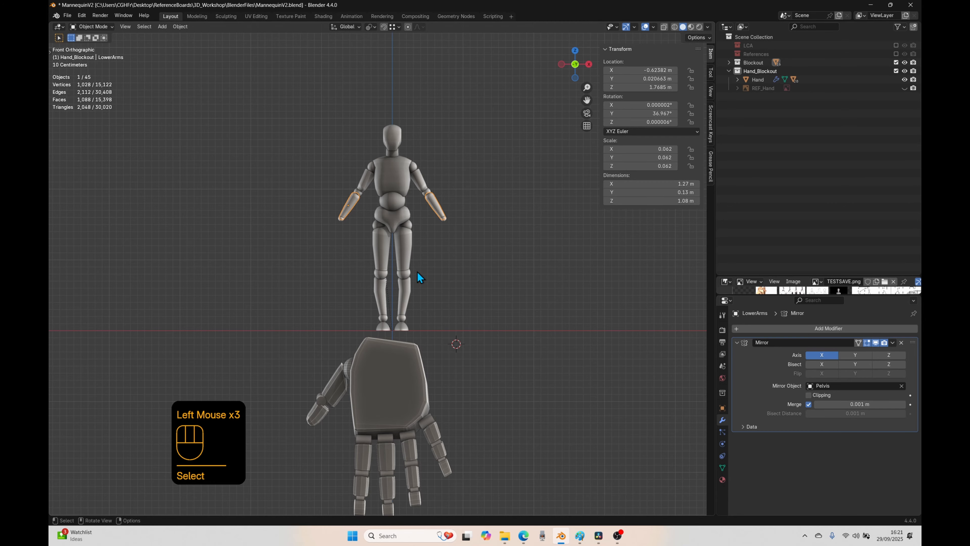
key(r)
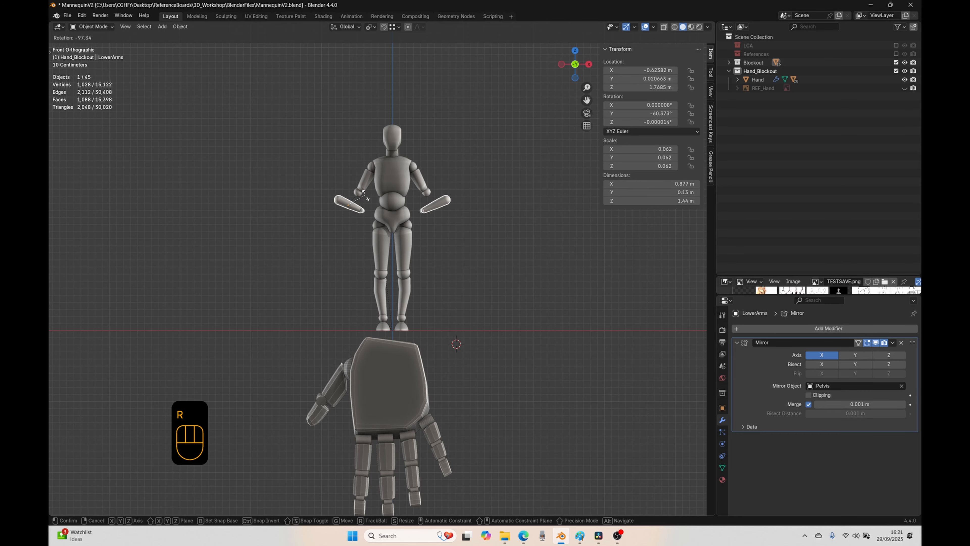
right_click(360, 199)
Step: Try rotating the elbow joints with the parented lower arms and wrists, and cancel the rotation
click(359, 197)
click(359, 198)
key(r)
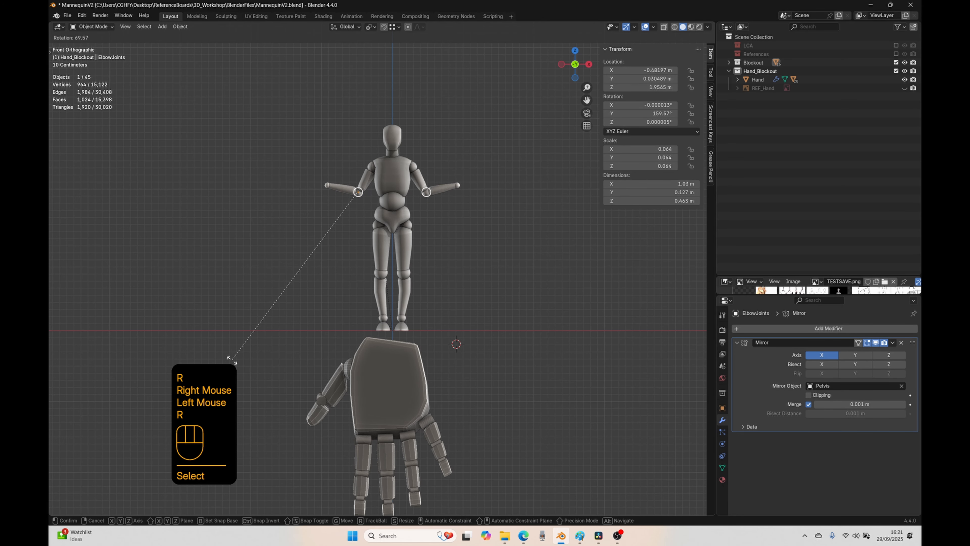
right_click(286, 321)
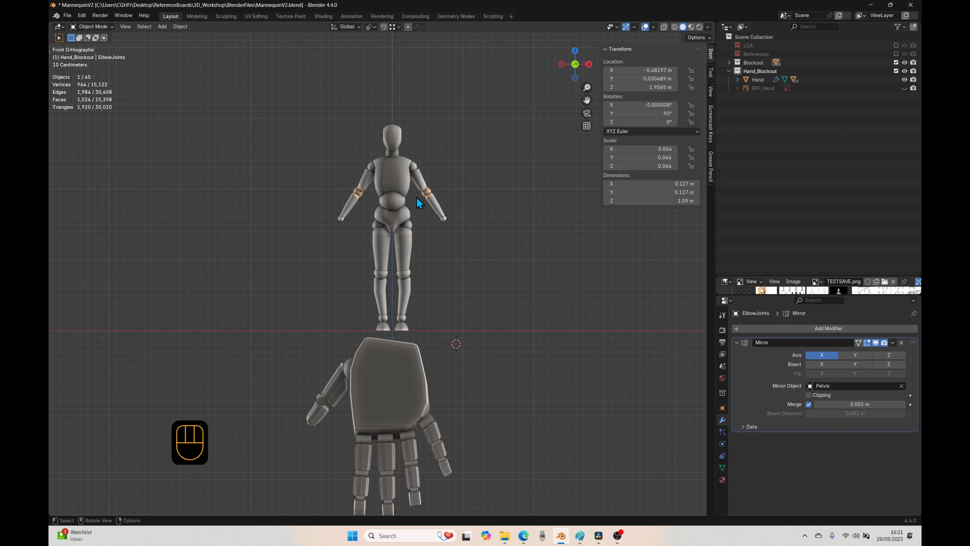
Step: Temporarily hide the Mirror modifier results on the elbow joints, lower arms and wrist joints in the viewport, and restore them
double_click(435, 205)
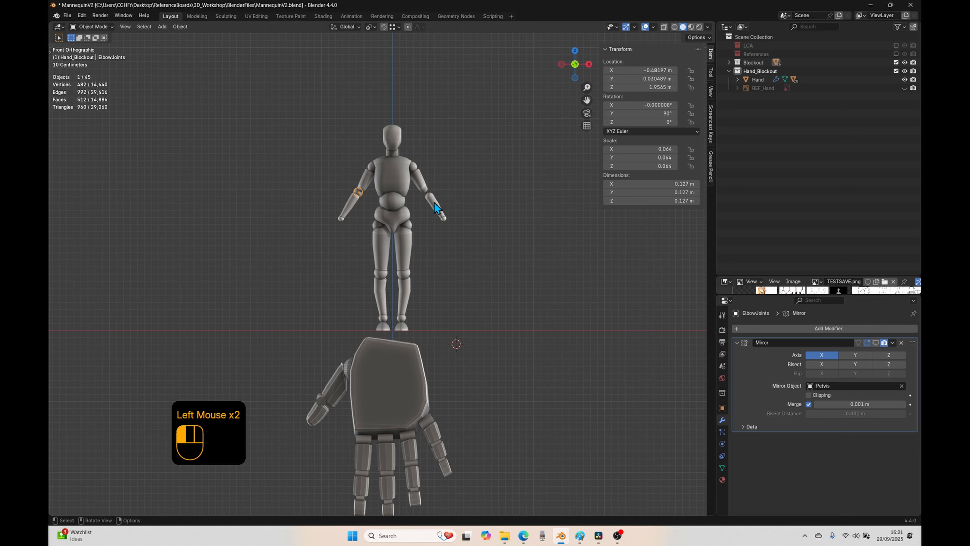
click(876, 343)
click(443, 217)
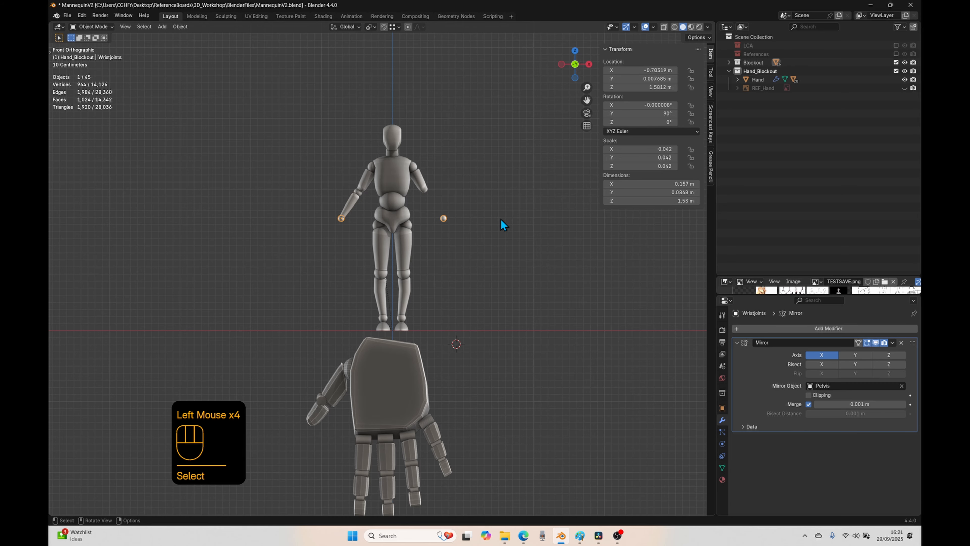
click(876, 343)
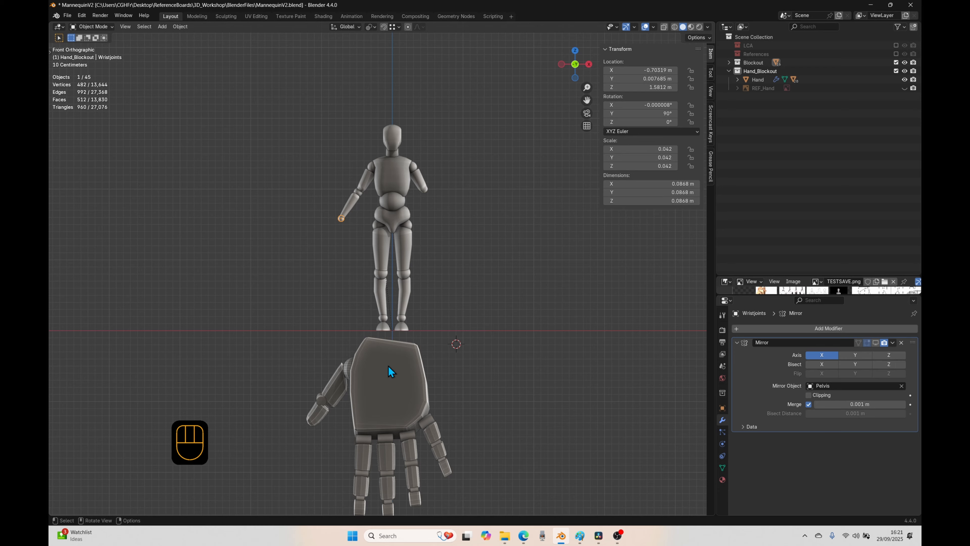
click(388, 377)
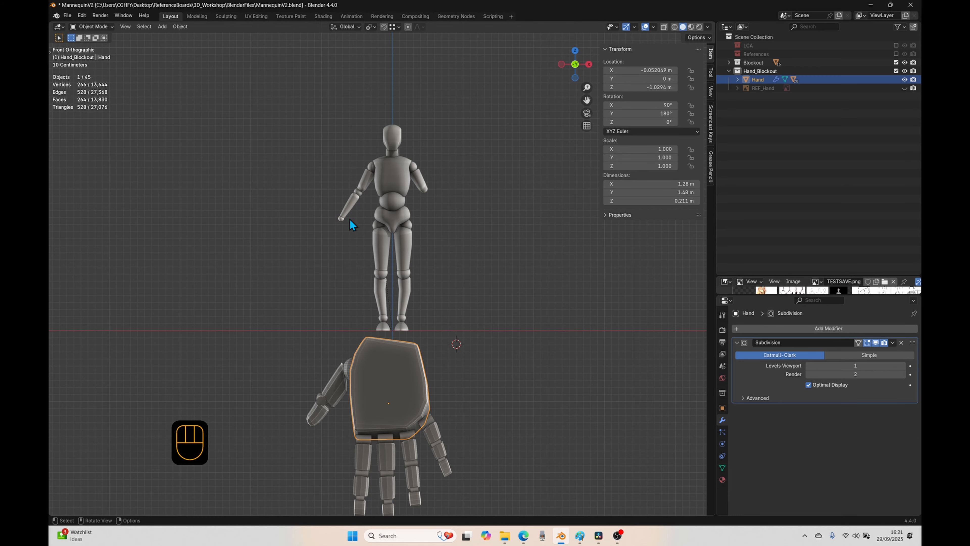
click(341, 218)
click(876, 343)
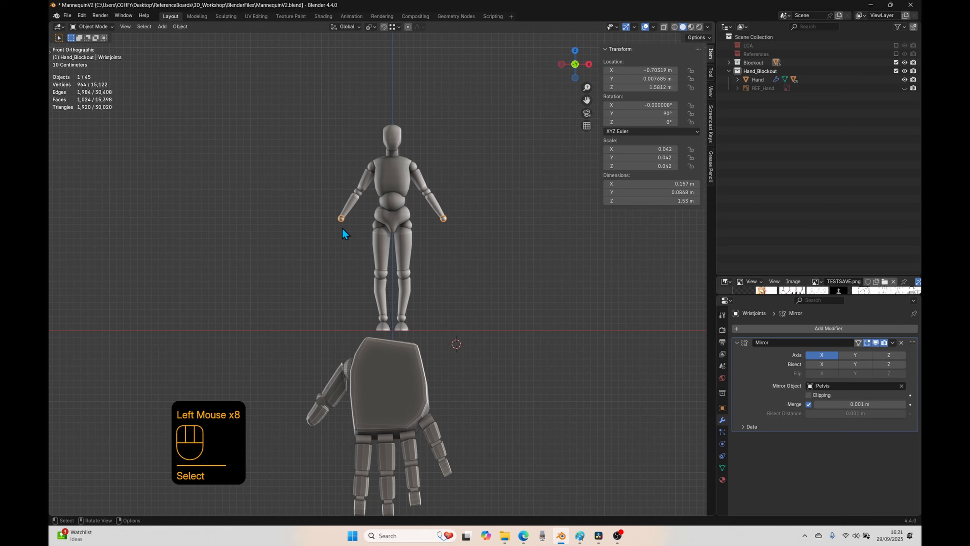
Step: Examine the elbow joints' original mesh in Edit Mode, toggle their Mirror modifier's viewport display, and return to Object Mode
click(348, 212)
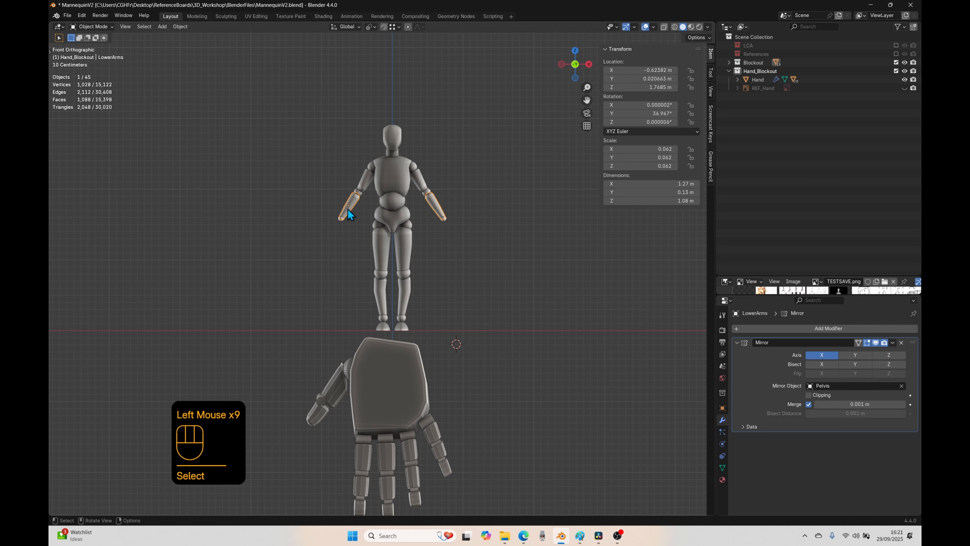
click(360, 195)
click(360, 193)
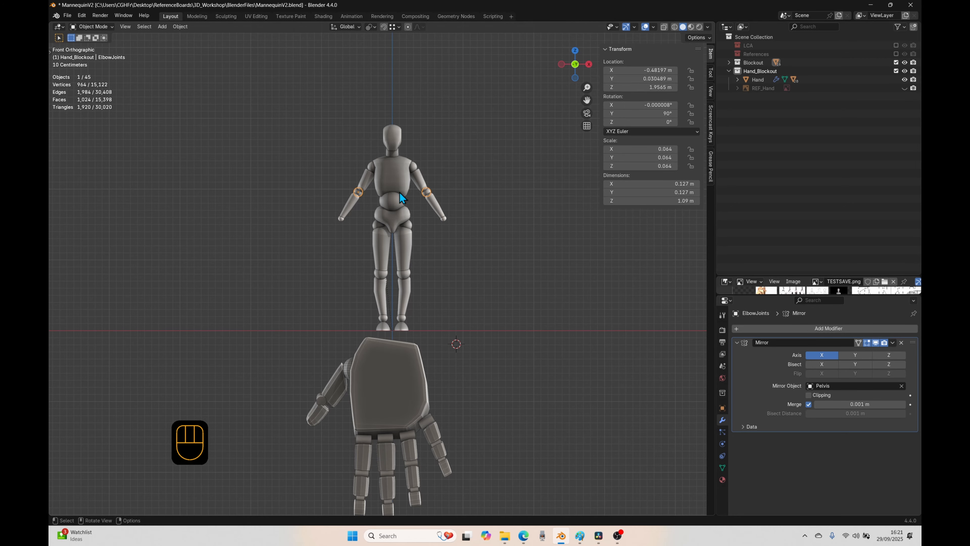
key(KP_Decimal)
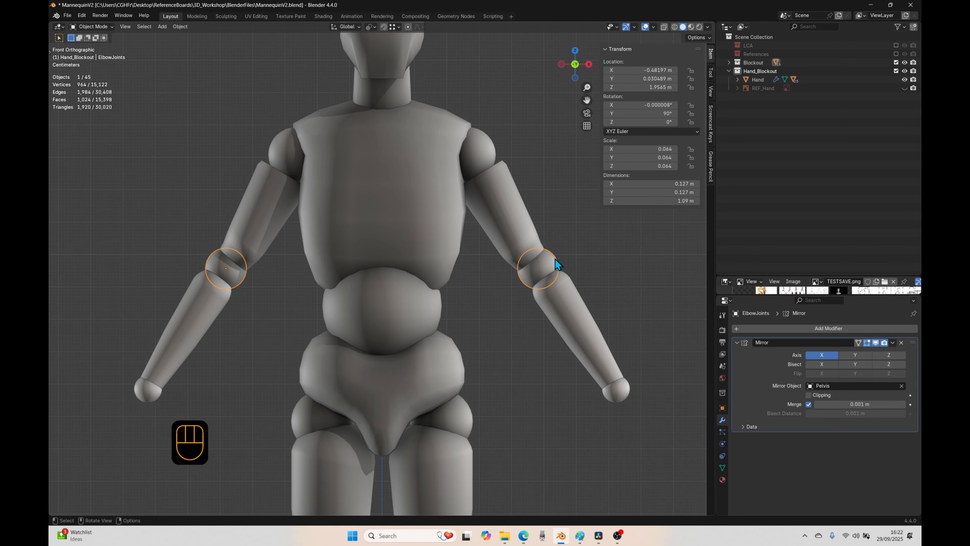
key(Tab)
click(233, 269)
drag(252, 282, 209, 249)
drag(250, 295, 202, 243)
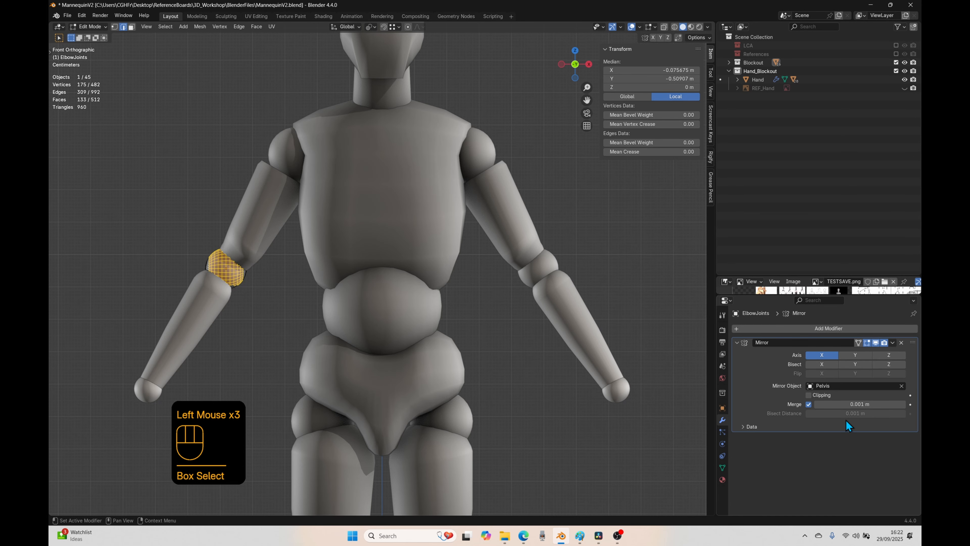
click(876, 342)
click(876, 342)
click(876, 342)
click(876, 343)
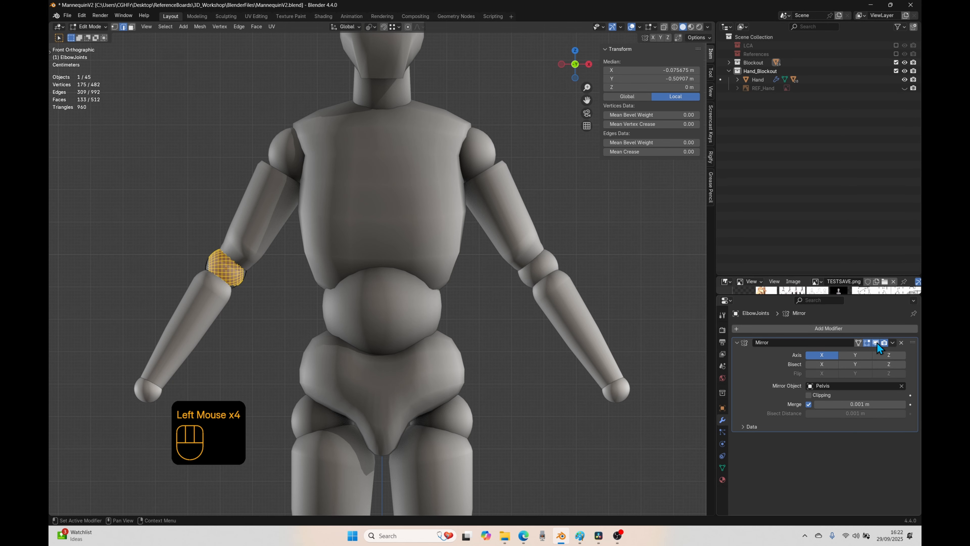
scroll(390, 386, down, 1)
key(Tab)
Step: Move the hand up beside the mannequin's legs, to about X 0.82 m and Z 0.80 m, and scale it to 0.22
scroll(419, 361, down, 2)
shift+middle_drag(438, 388, 454, 351)
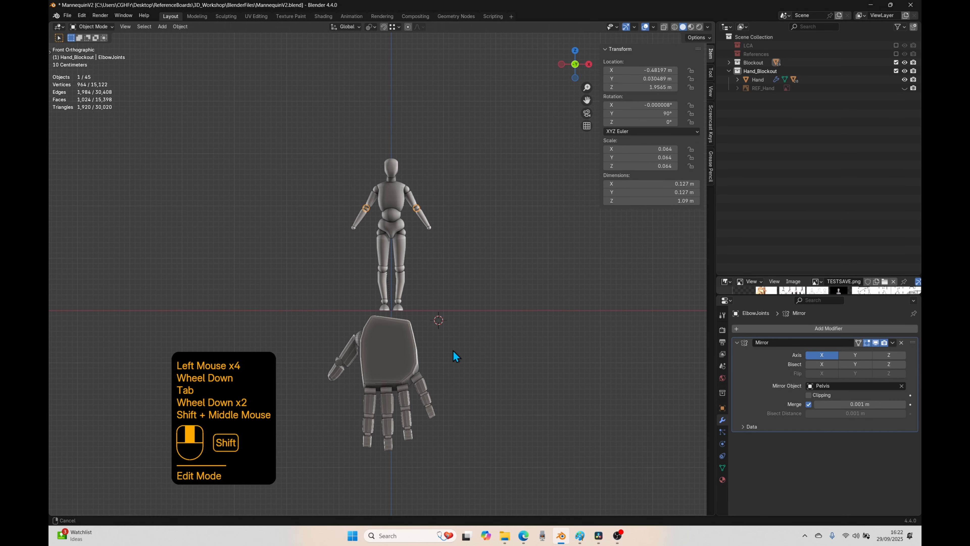
click(411, 332)
key(g)
click(460, 243)
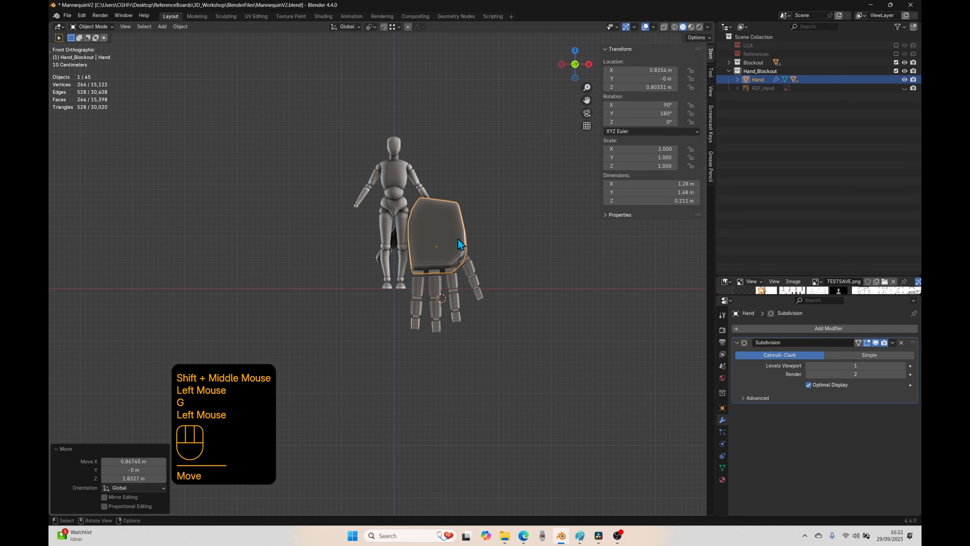
key(s)
click(470, 300)
Step: Position the hand under the mirrored wrist on the positive X side, at about X 0.75 m and Z 1.33 m
scroll(474, 302, up, 2)
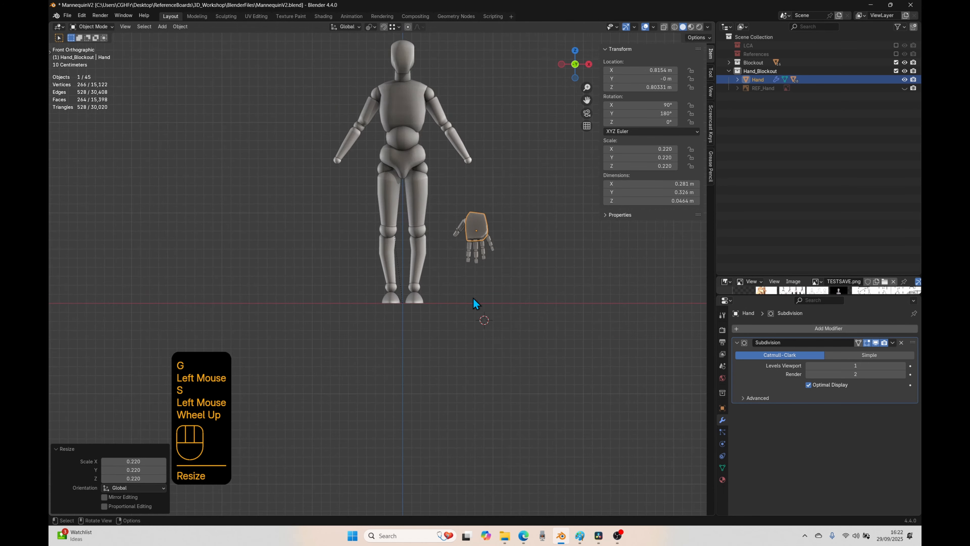
scroll(474, 303, up, 1)
shift+middle_drag(474, 303, 444, 386)
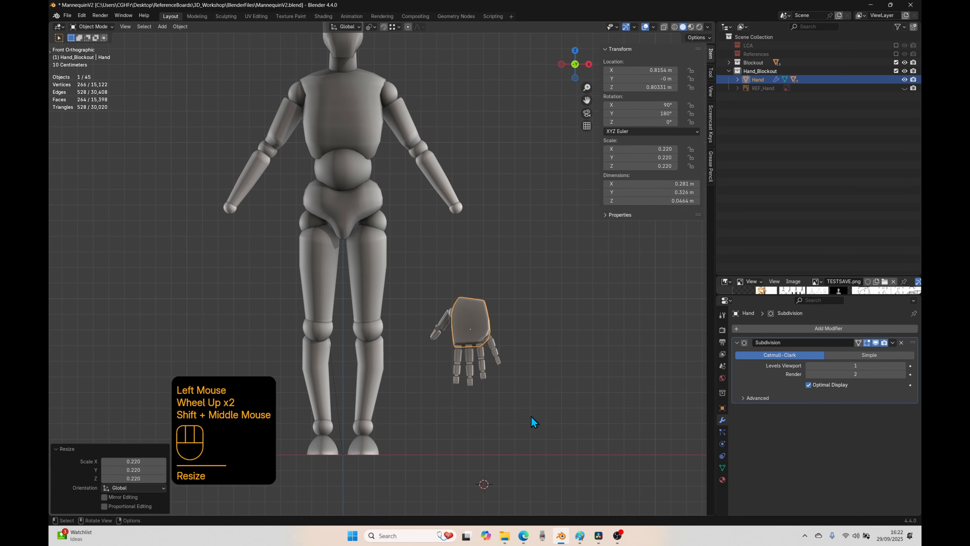
key(g)
click(513, 307)
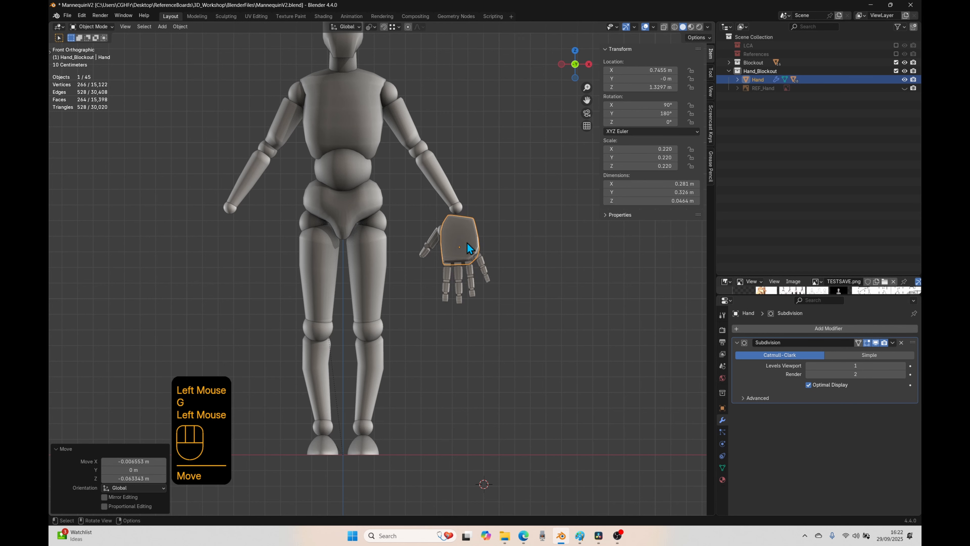
Step: Parent the hand to the wrist joints using Object (Keep Transform)
shift+click(458, 209)
key(ctrl+p)
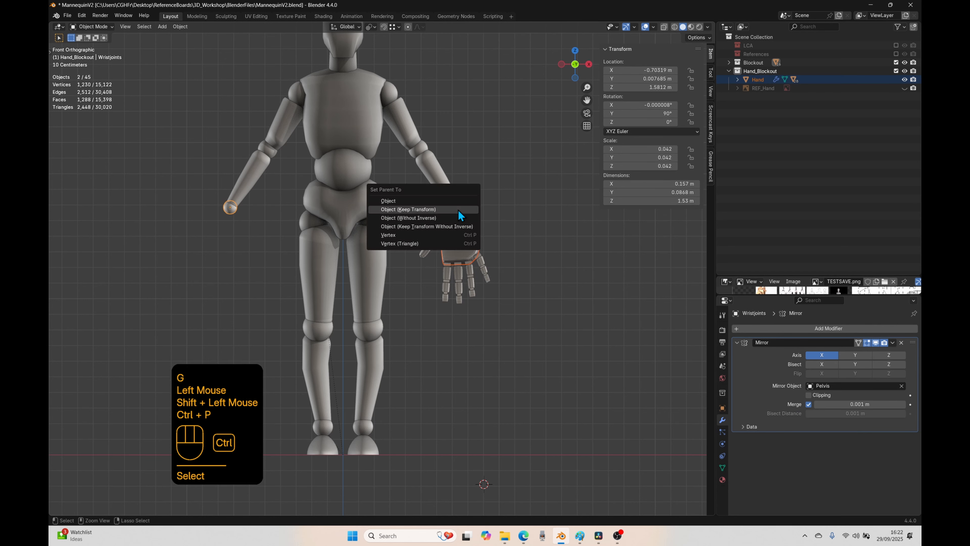
click(417, 211)
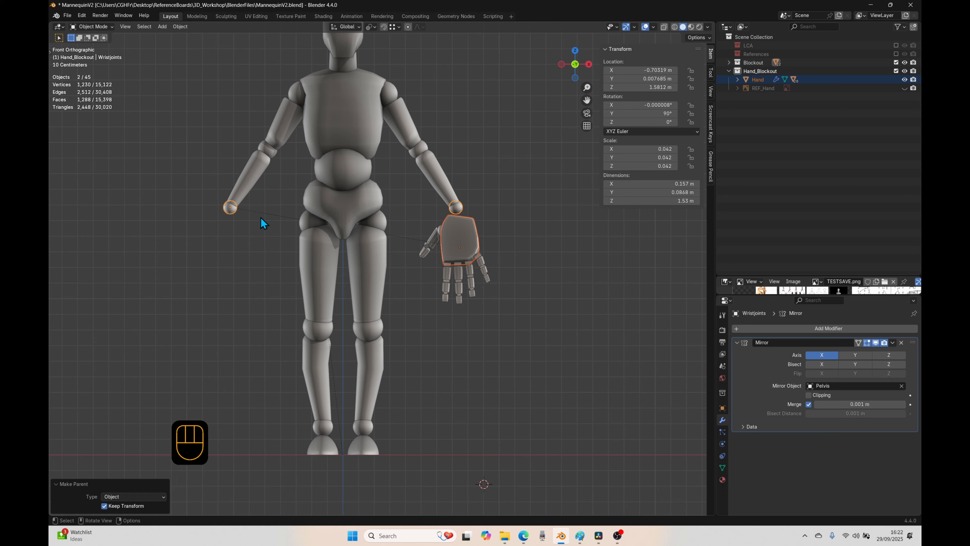
Step: Try rotating the wrist joints to test how the parented hand follows, and cancel the rotation
click(458, 242)
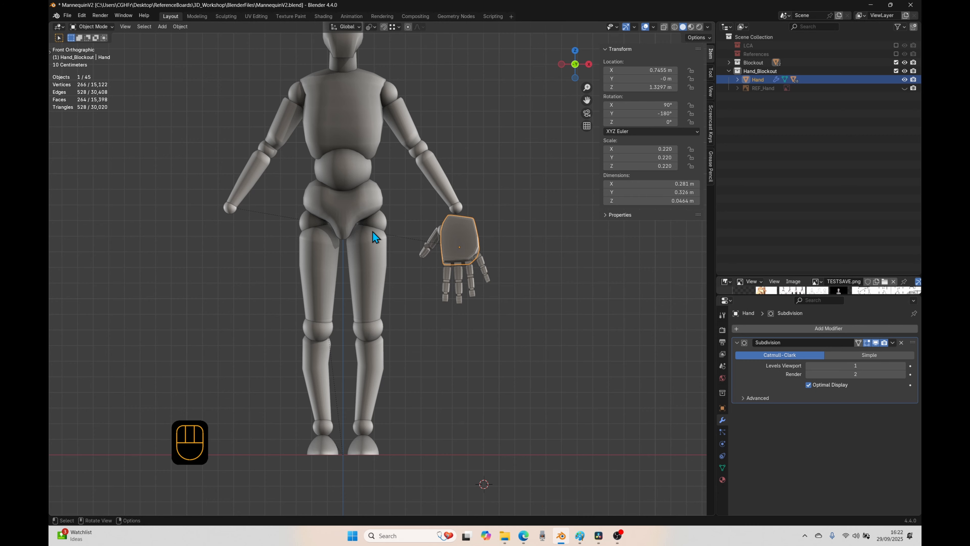
click(231, 208)
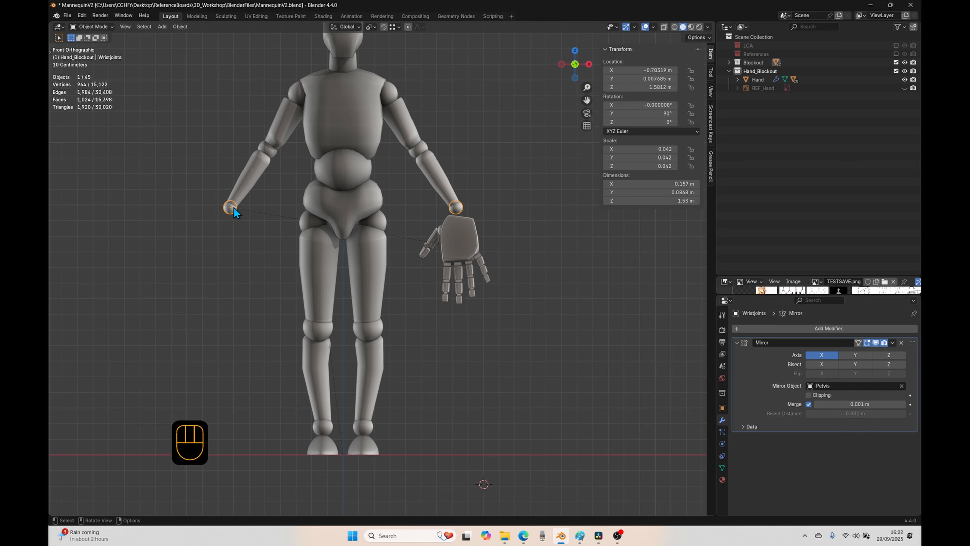
key(r)
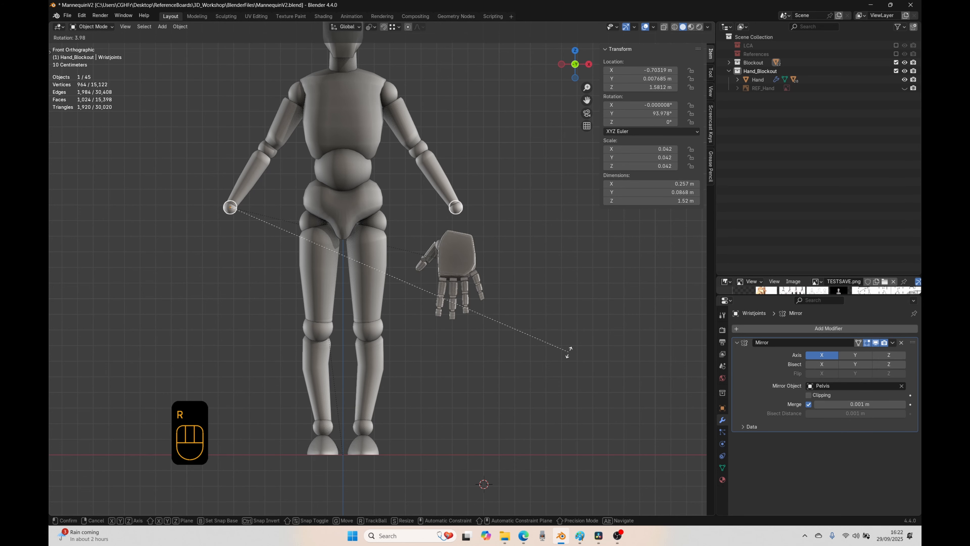
right_click(588, 365)
Step: Clear the hand's parent while keeping its transformation
click(452, 240)
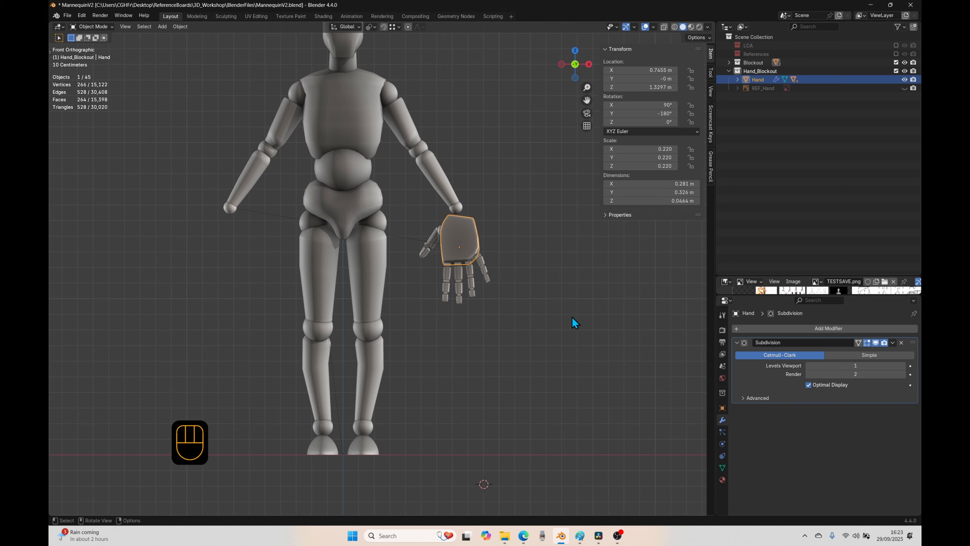
key(alt+p)
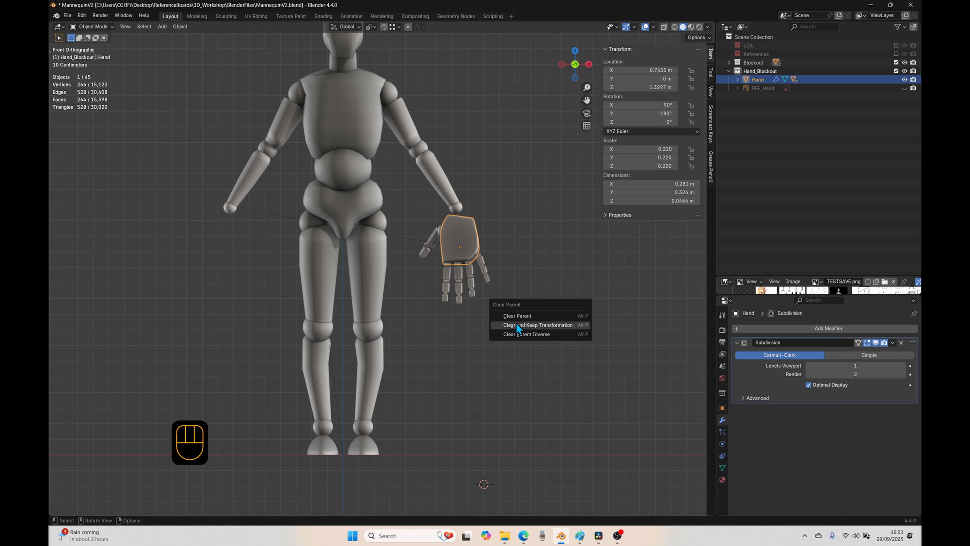
click(558, 326)
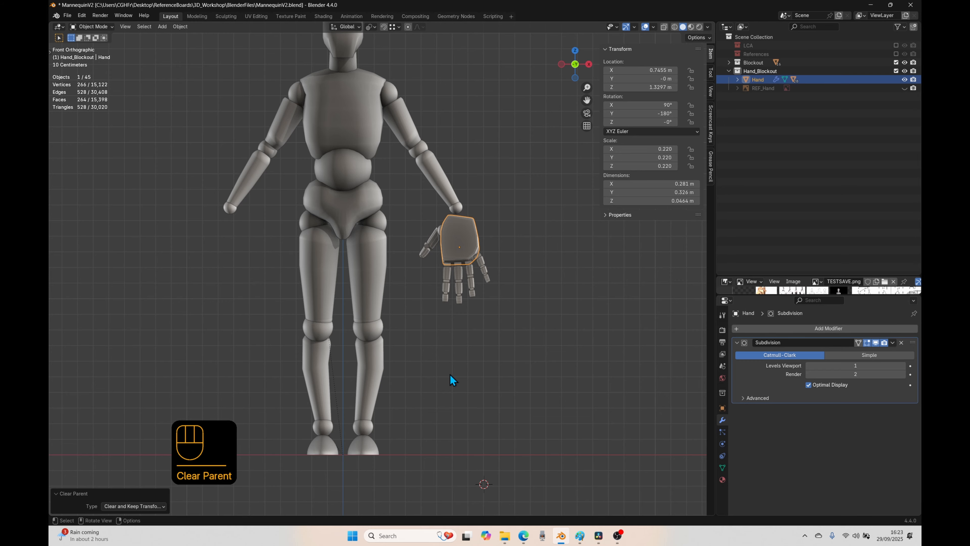
Step: Move the hand to the original wrist at about X -0.75 m, Z 1.40 m, and parent it to the wrist joints with Keep Transform
key(g)
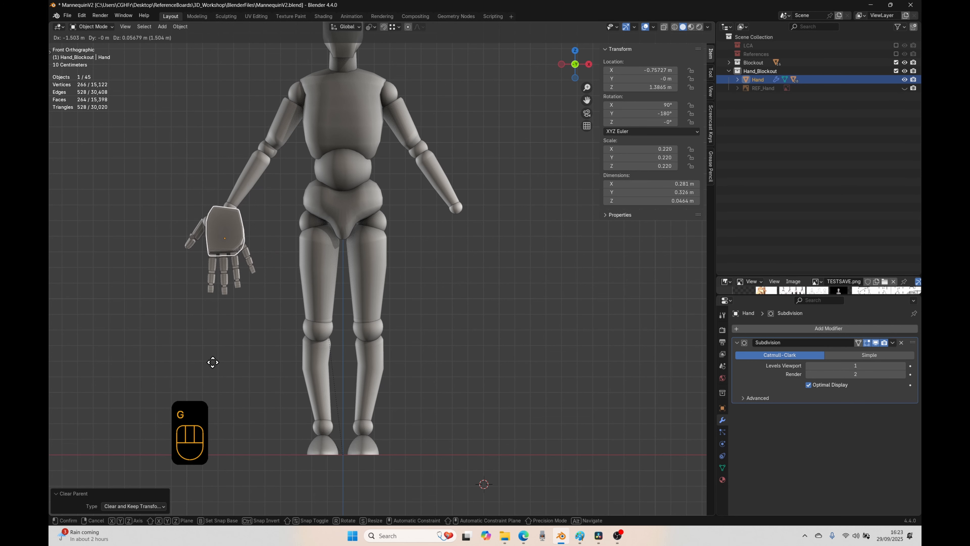
click(214, 364)
key(shift)
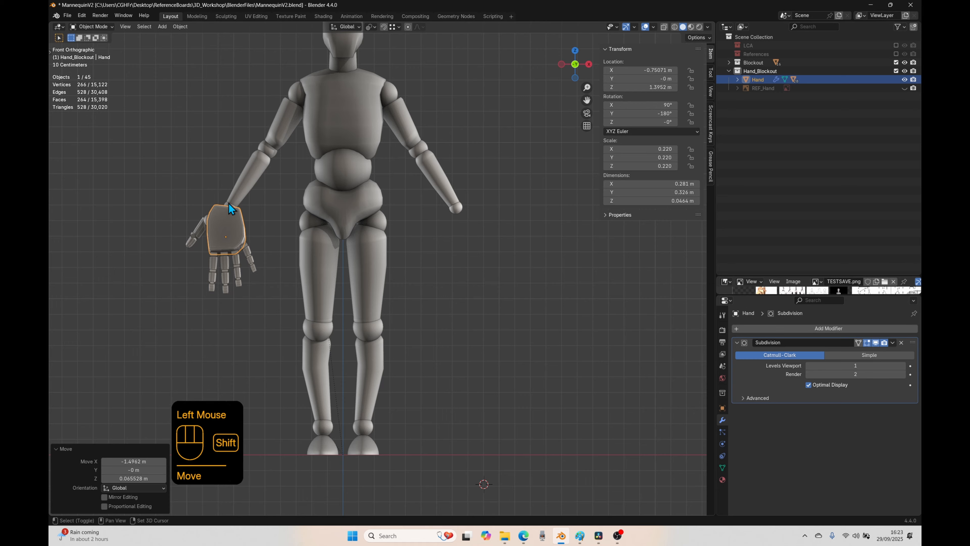
shift+click(460, 208)
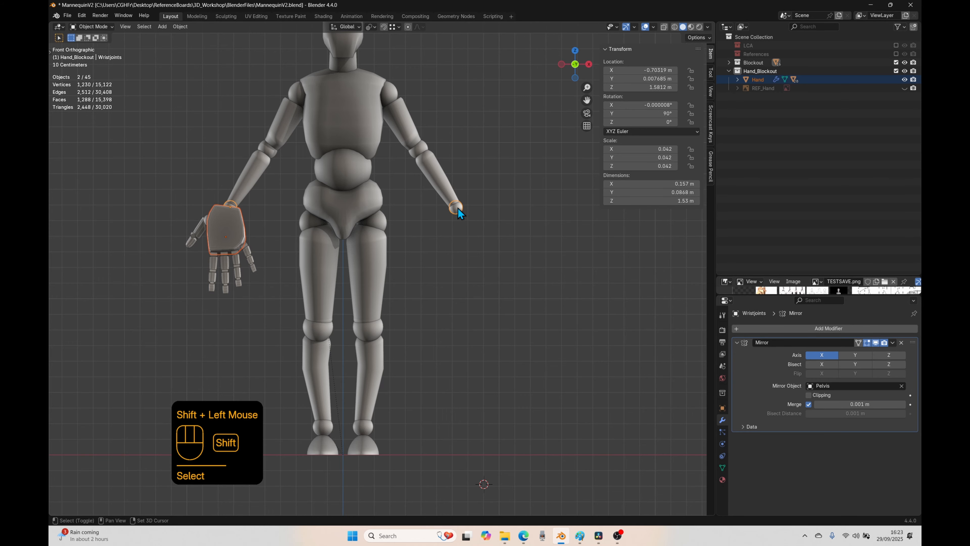
key(ctrl+p)
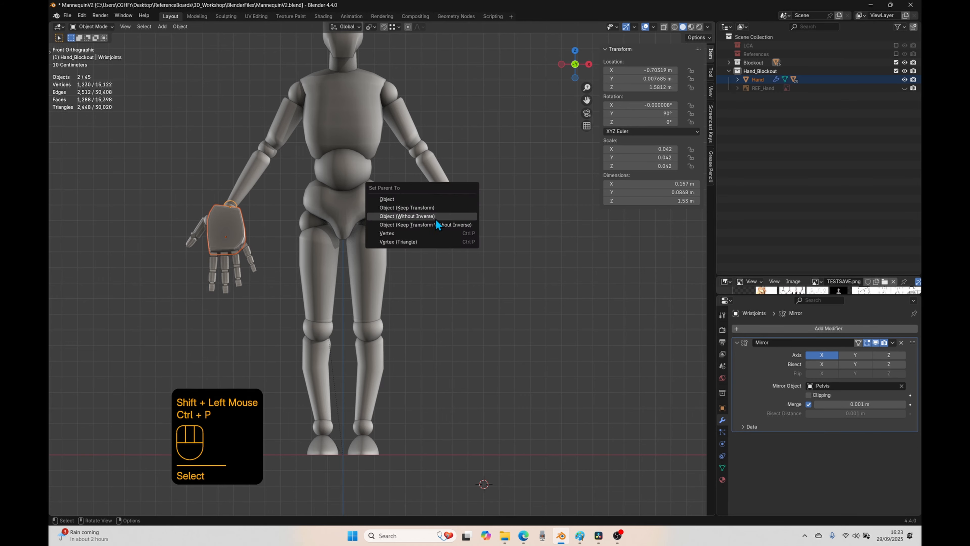
click(433, 208)
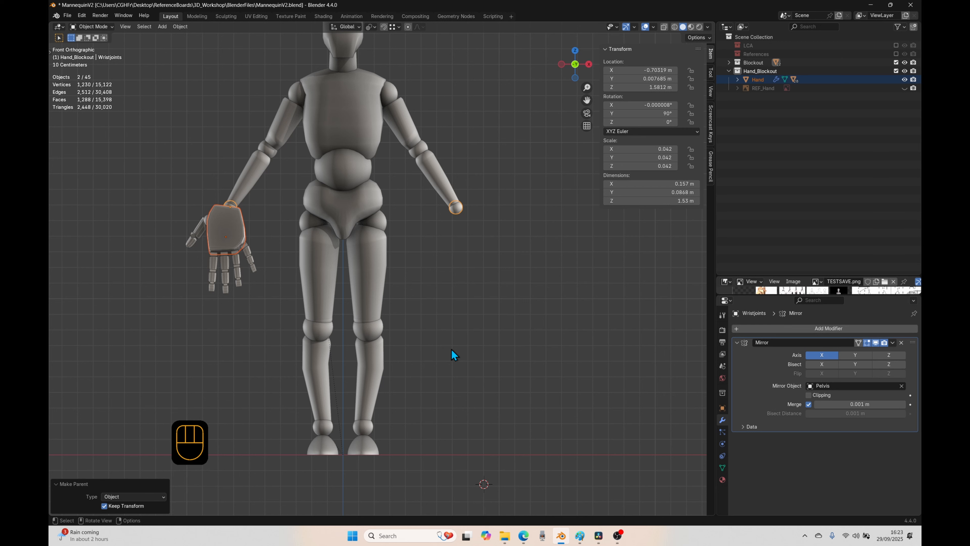
Step: Rotate the wrist joints alone to check that the hand pivots with them, and cancel the rotation
click(533, 332)
click(457, 210)
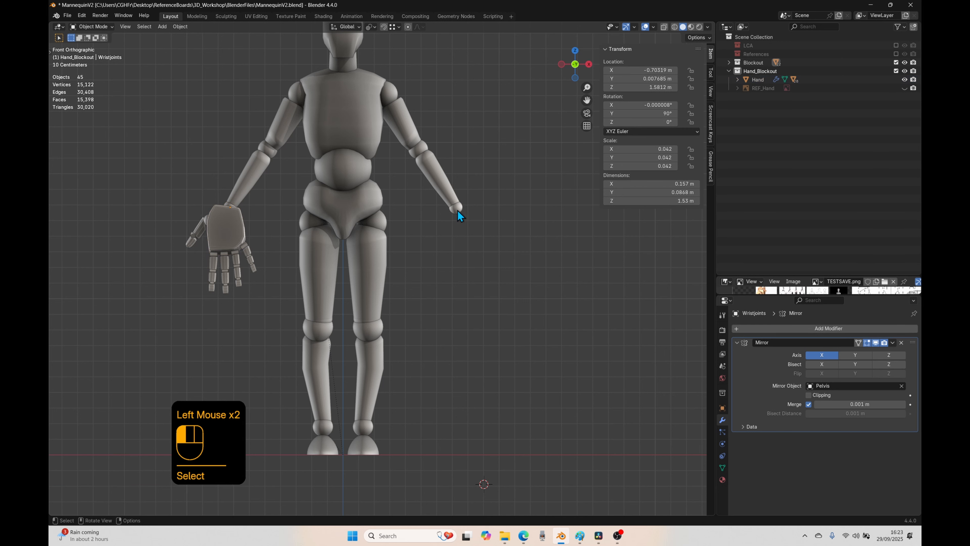
key(r)
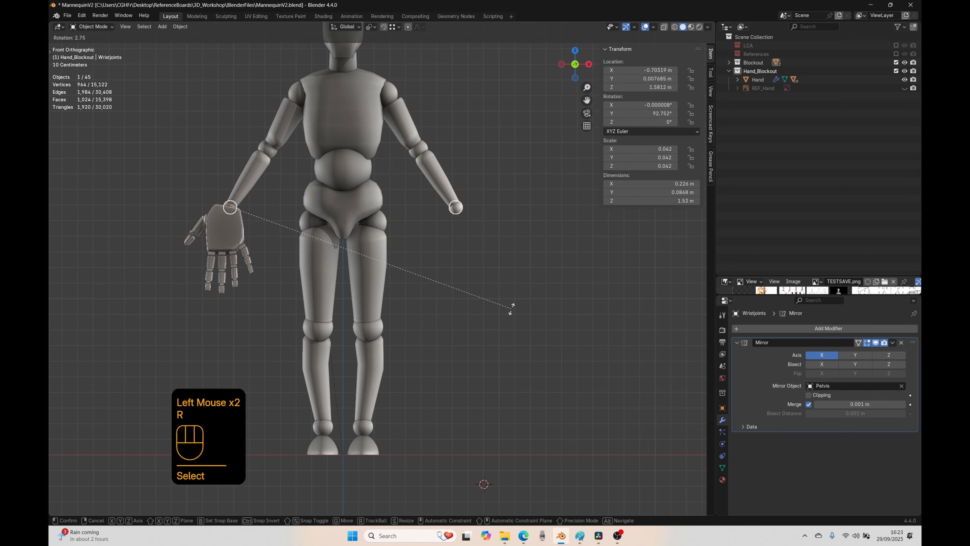
right_click(546, 332)
Step: Scale the hand down uniformly by about 0.59, to a scale of about 0.13
click(220, 241)
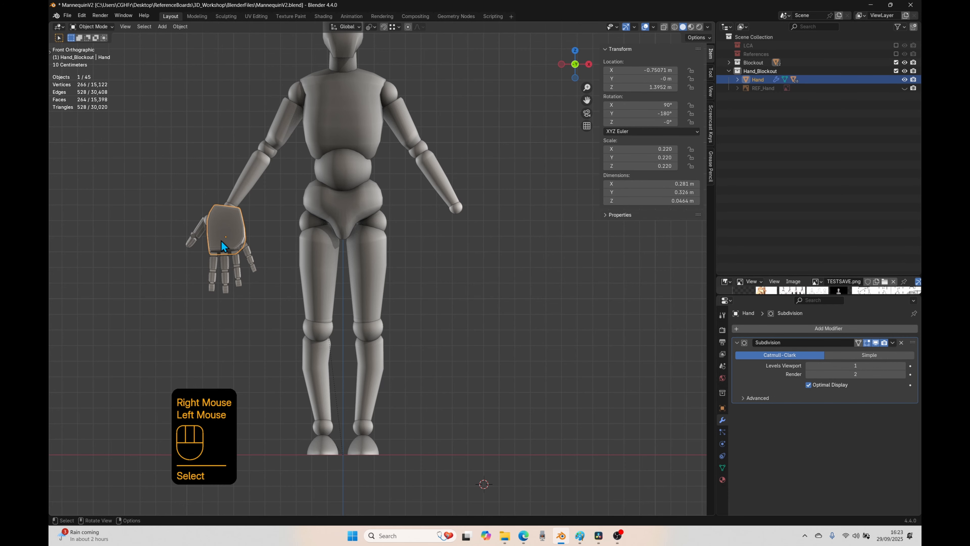
key(s)
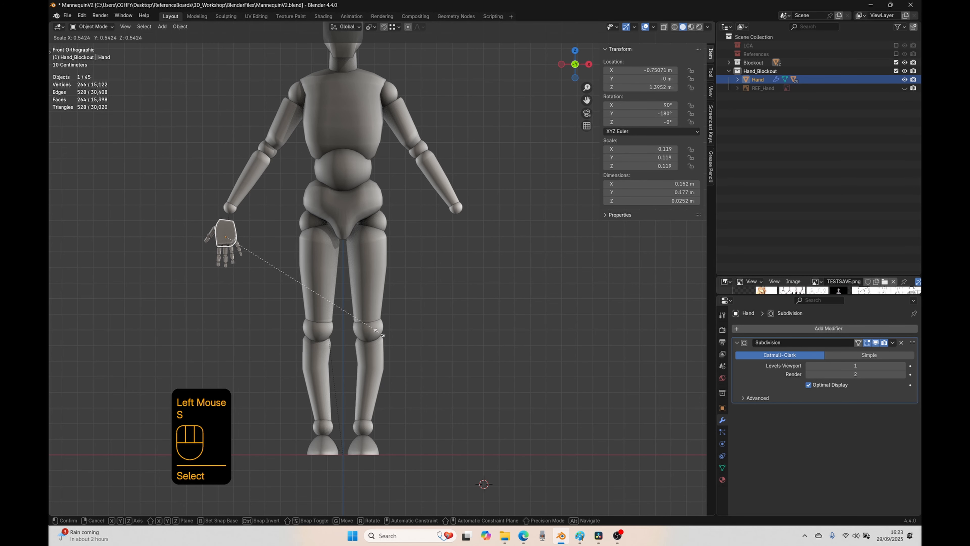
click(391, 344)
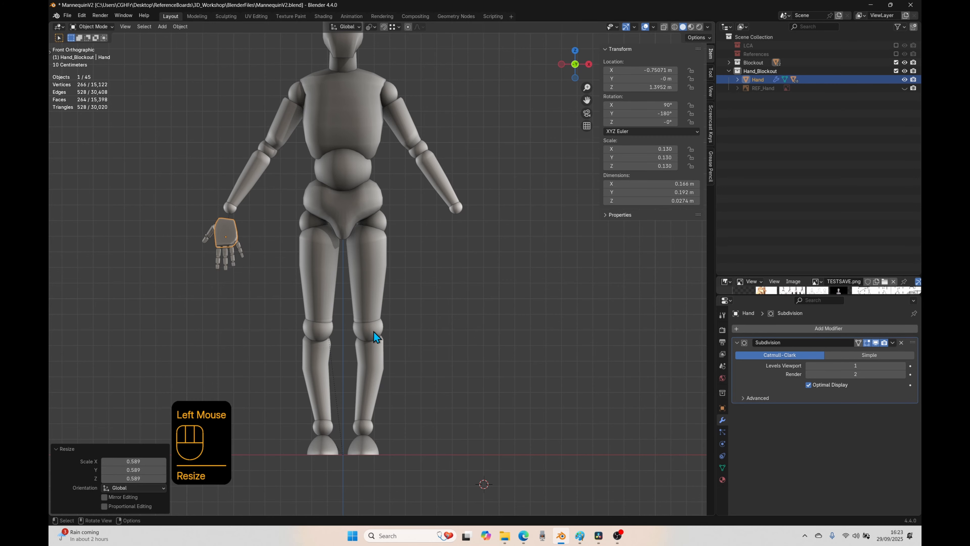
scroll(435, 301, down, 1)
shift+middle_drag(444, 291, 438, 351)
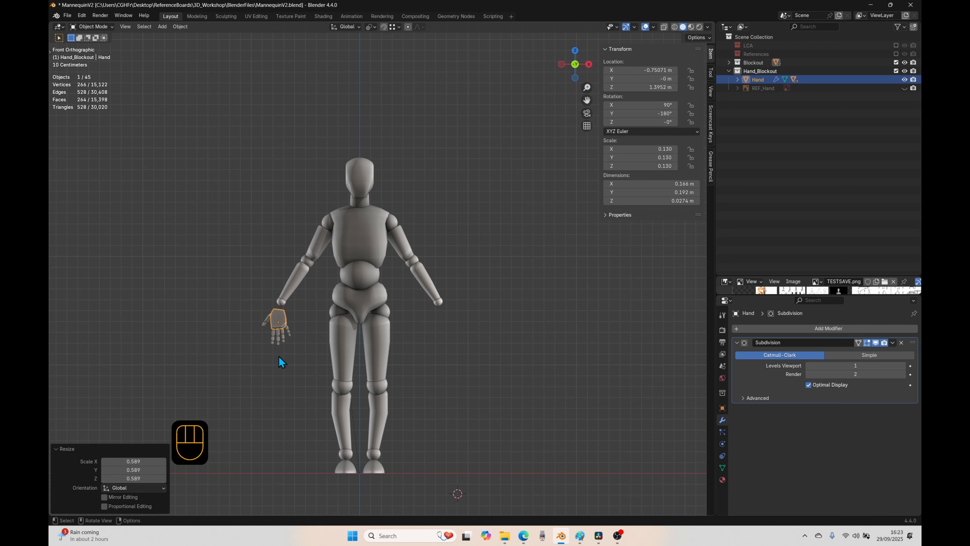
Step: Move the hand beside the mannequin's head and enlarge it to a scale of about 0.135
key(g)
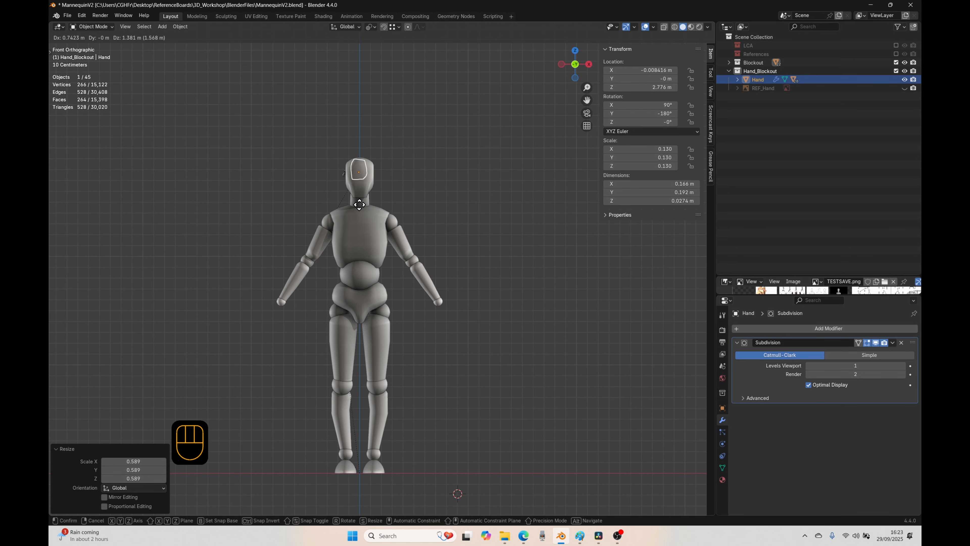
click(332, 206)
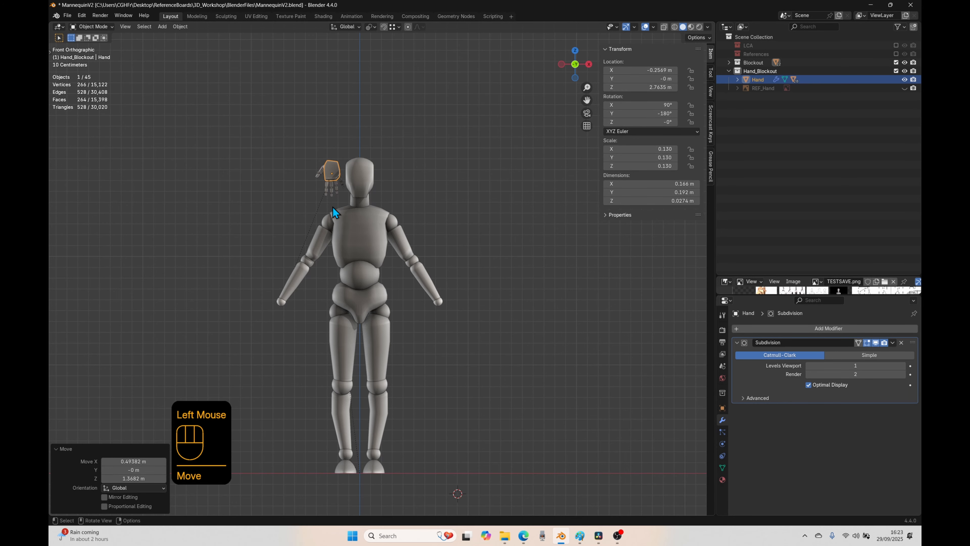
scroll(261, 185, up, 2)
scroll(261, 185, up, 1)
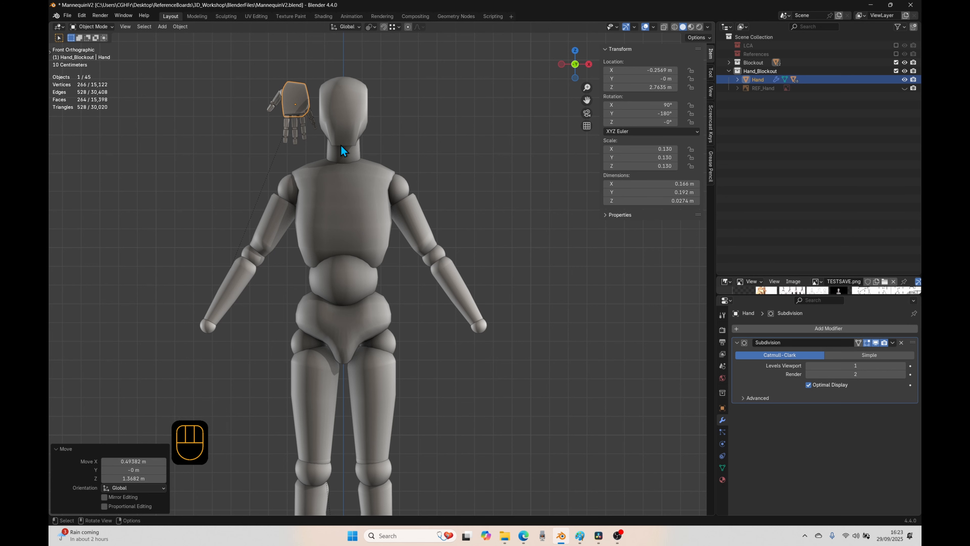
key(s)
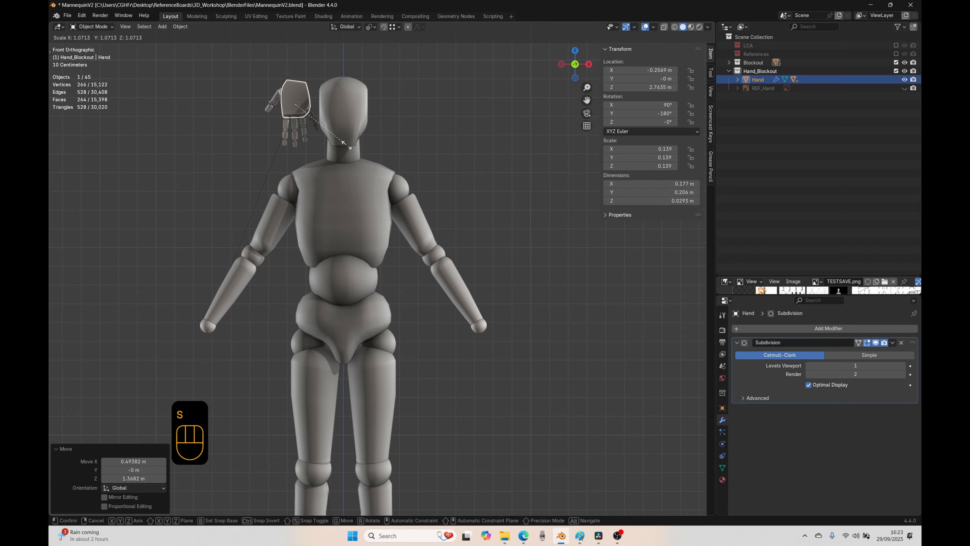
click(344, 144)
Step: Place the hand over the mannequin's face at about X 0 m, Z 2.78 m, and display the scene in wireframe
key(g)
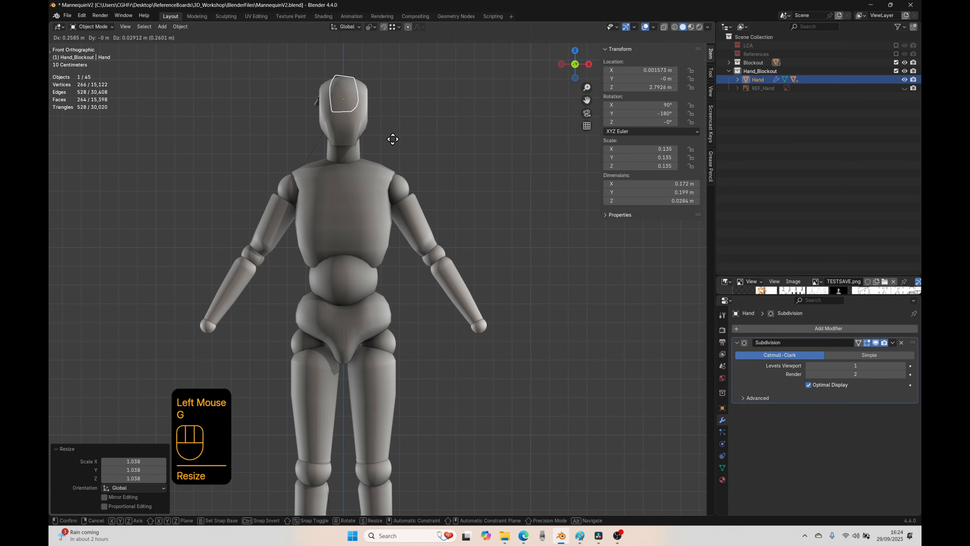
click(393, 142)
click(674, 27)
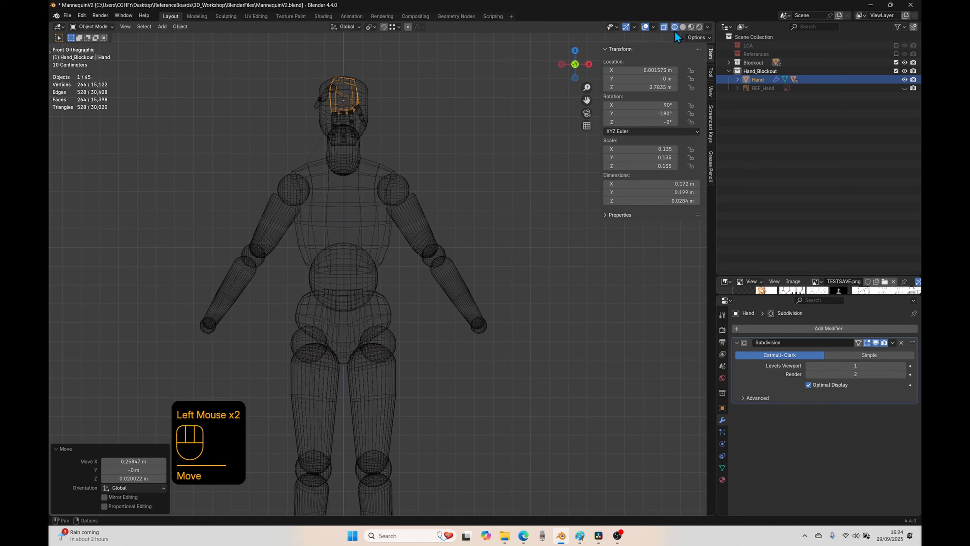
scroll(374, 155, up, 2)
shift+middle_drag(374, 155, 424, 200)
key(g)
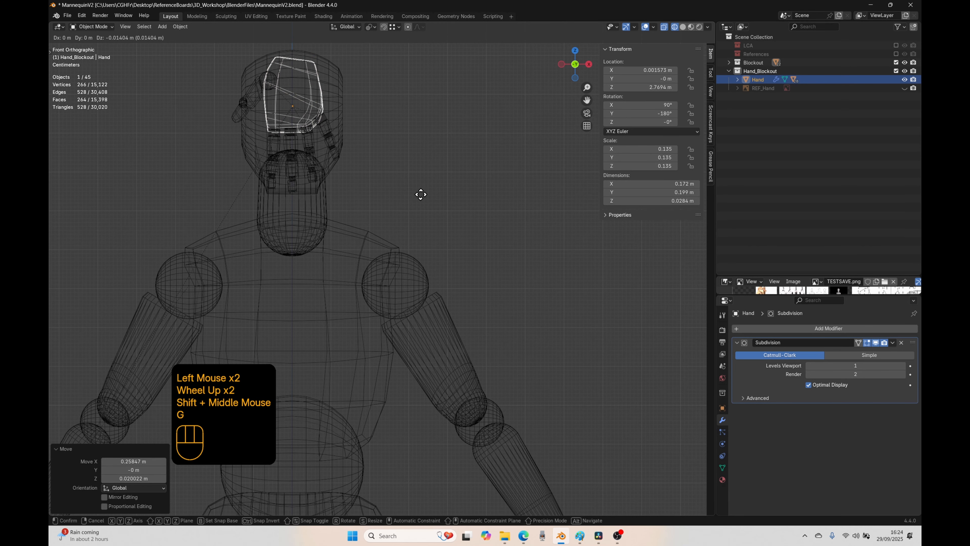
click(420, 193)
Step: Scale the hand to about 0.14 to fit the face, and return to solid shading
key(s)
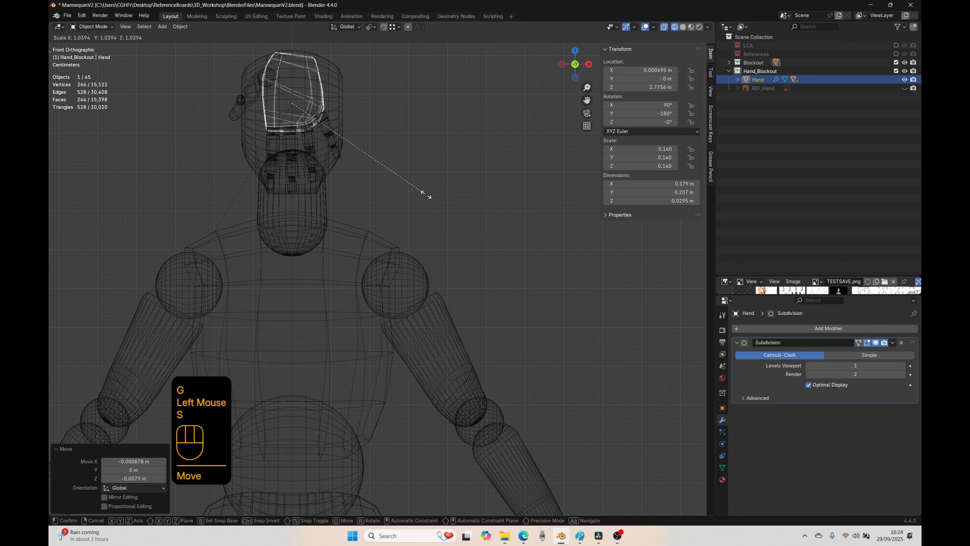
click(426, 195)
click(675, 28)
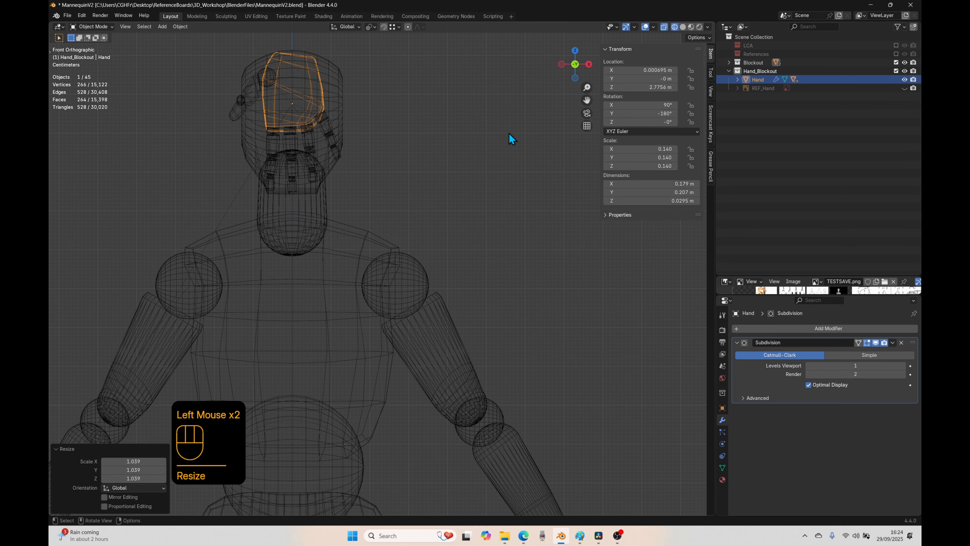
key(ctrl+z)
key(ctrl+z)
key(ctrl+z)
key(ctrl+z)
key(ctrl+z)
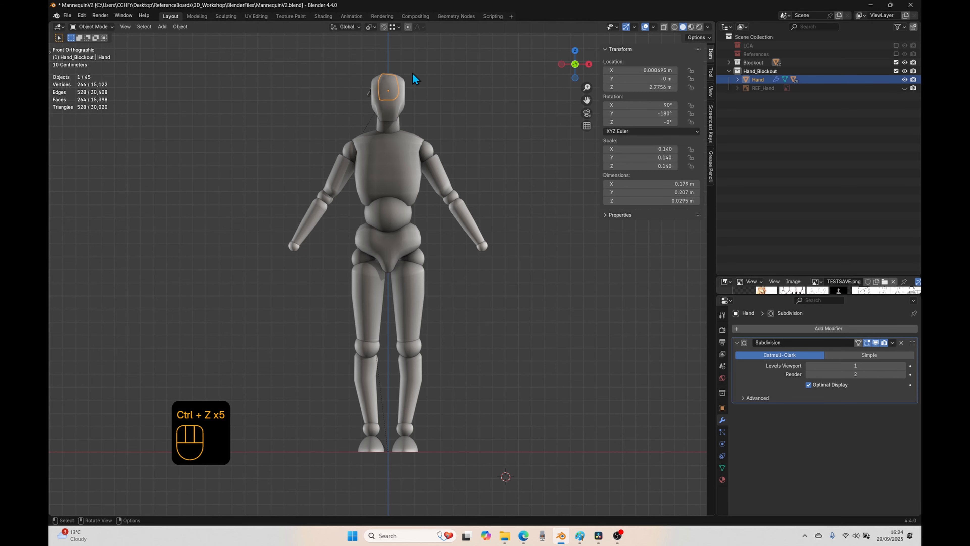
Step: Move the hand back below the original wrist at about X -0.74 m, Z 1.42 m
shift+middle_drag(436, 92, 419, 113)
key(g)
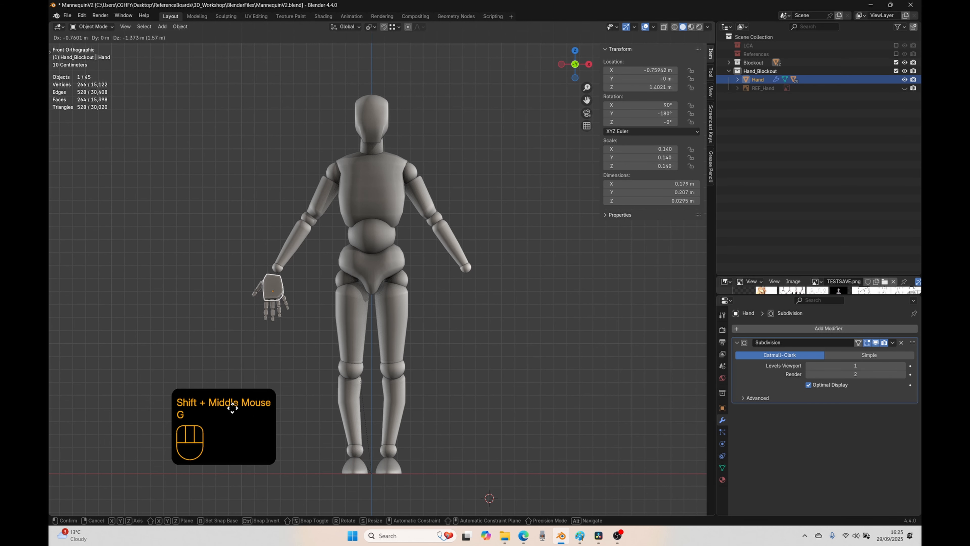
click(234, 407)
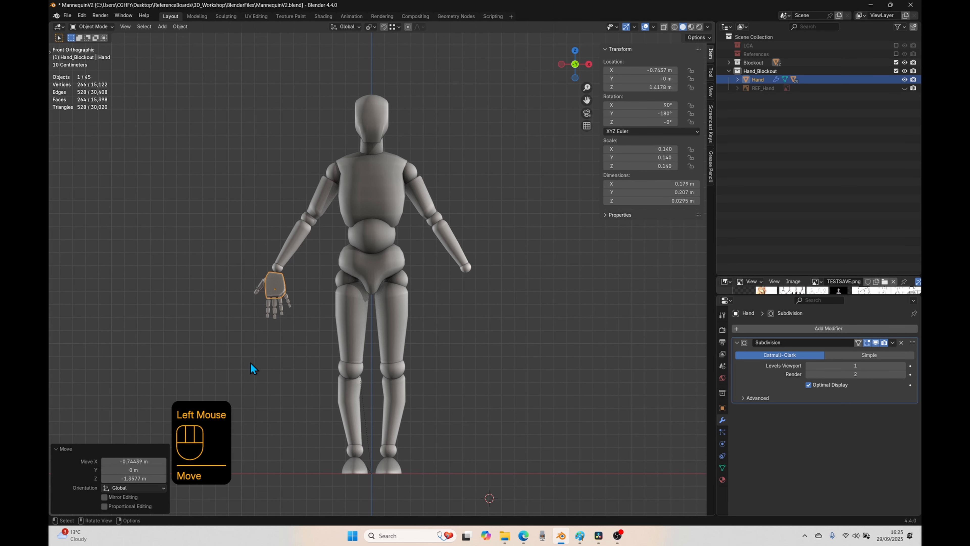
scroll(237, 342, up, 2)
shift+middle_drag(225, 322, 264, 286)
scroll(259, 285, down, 1)
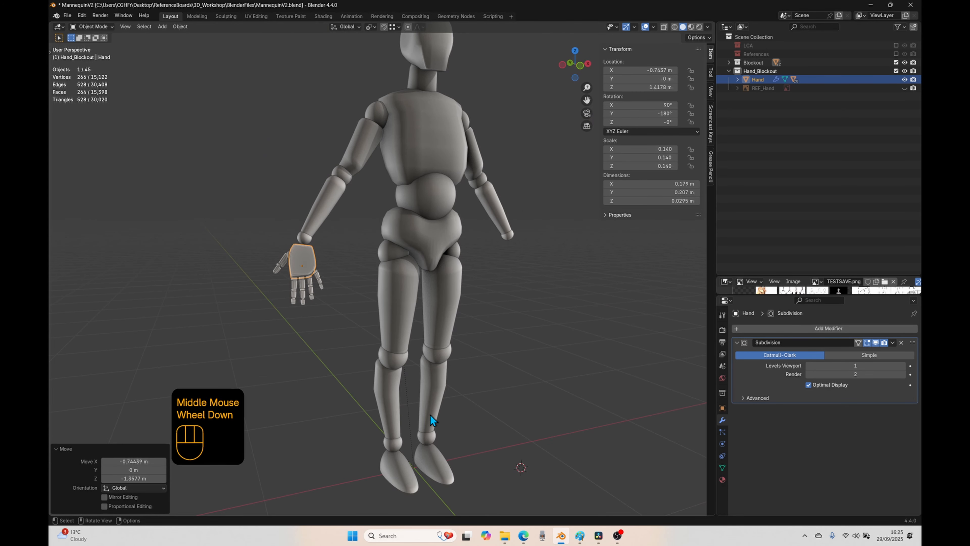
scroll(573, 328, down, 1)
Step: Show the REF_Hand reference image, view it from above, and hide it again
click(904, 88)
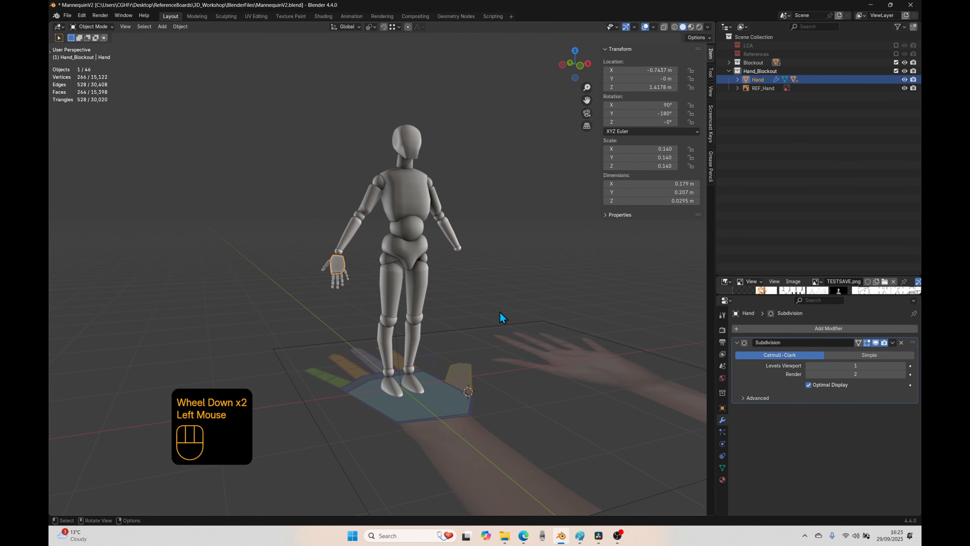
key(KP_7)
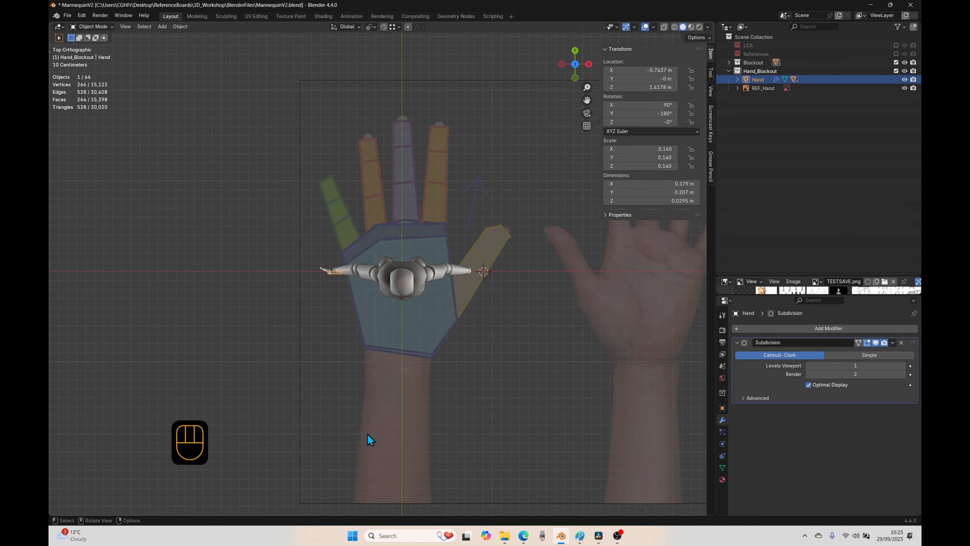
click(904, 88)
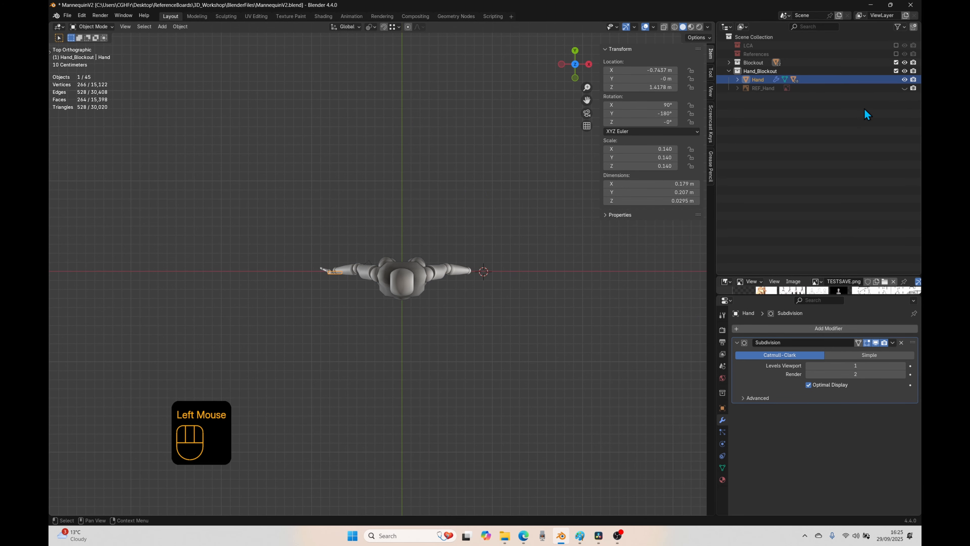
Step: Raise the hand in front view to about Z 1.45 m so the palm meets the original wrist joint
key(KP_1)
scroll(357, 311, up, 2)
click(271, 228)
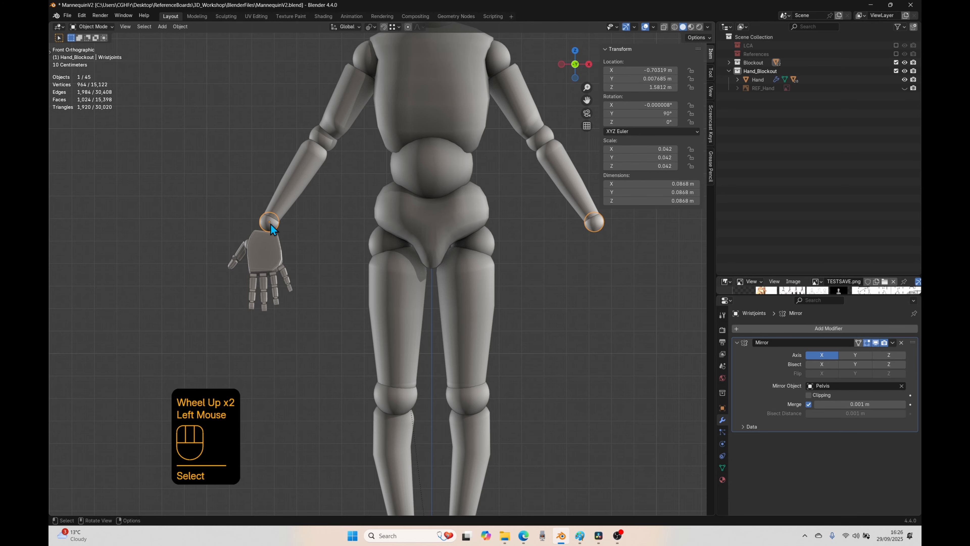
scroll(386, 100, down, 3)
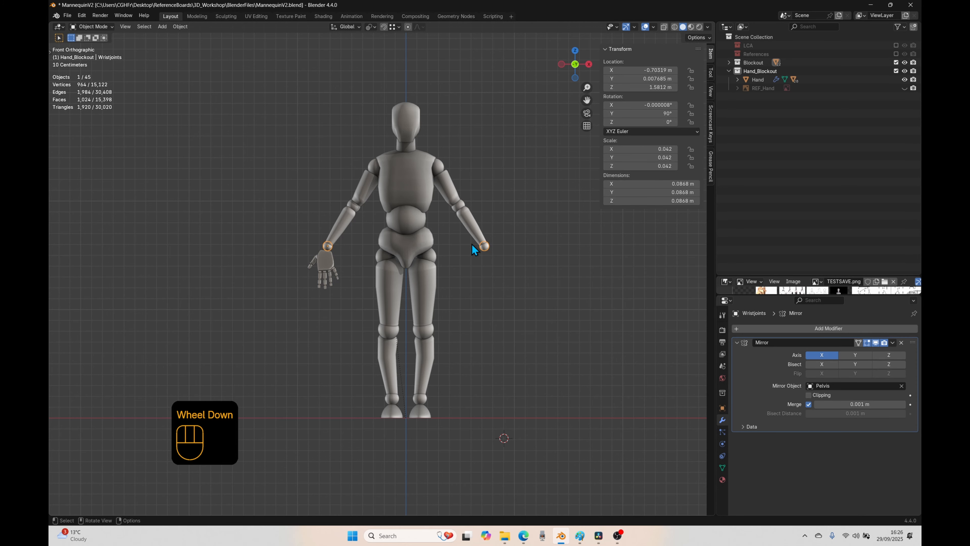
click(324, 263)
key(g)
click(330, 249)
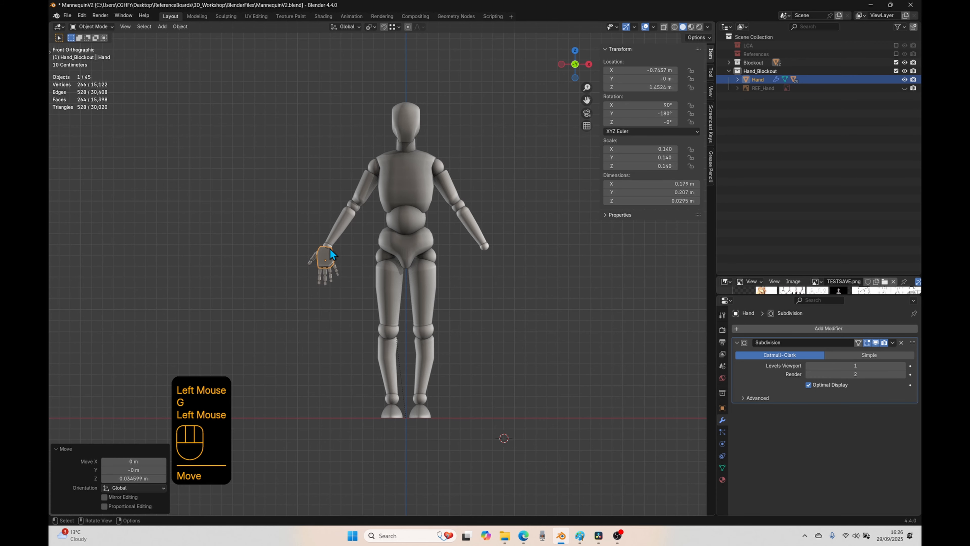
Step: Rotate the wrist joints about 46° in front view to swing the hand outward
click(327, 246)
key(r)
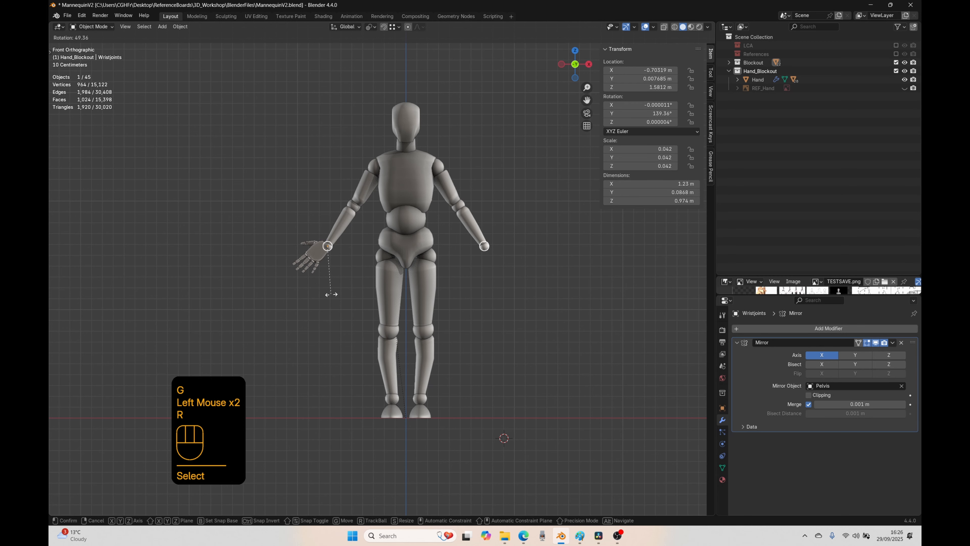
click(318, 263)
key(g)
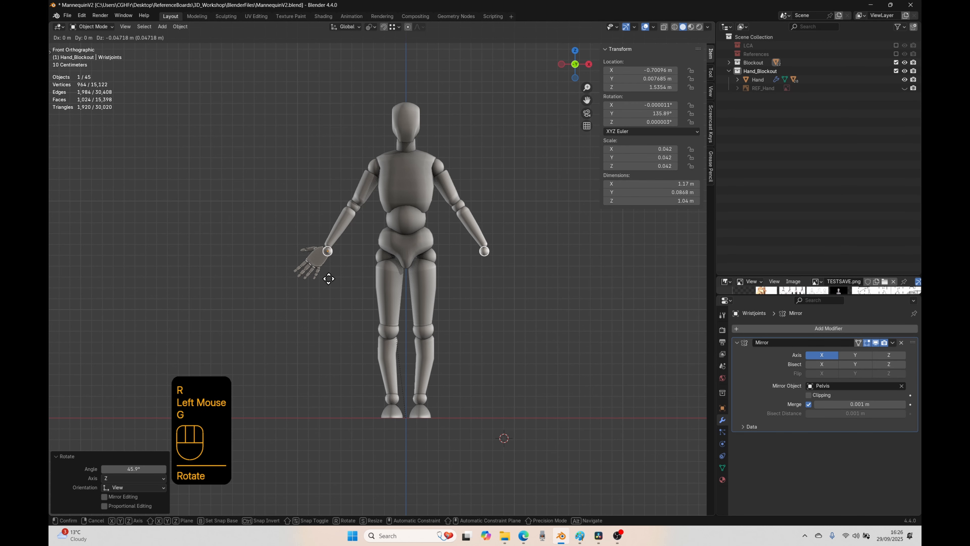
right_click(318, 252)
Step: Adjust the hand against the wrist joint to about X -0.73 m, Z 1.44 m
click(319, 251)
key(g)
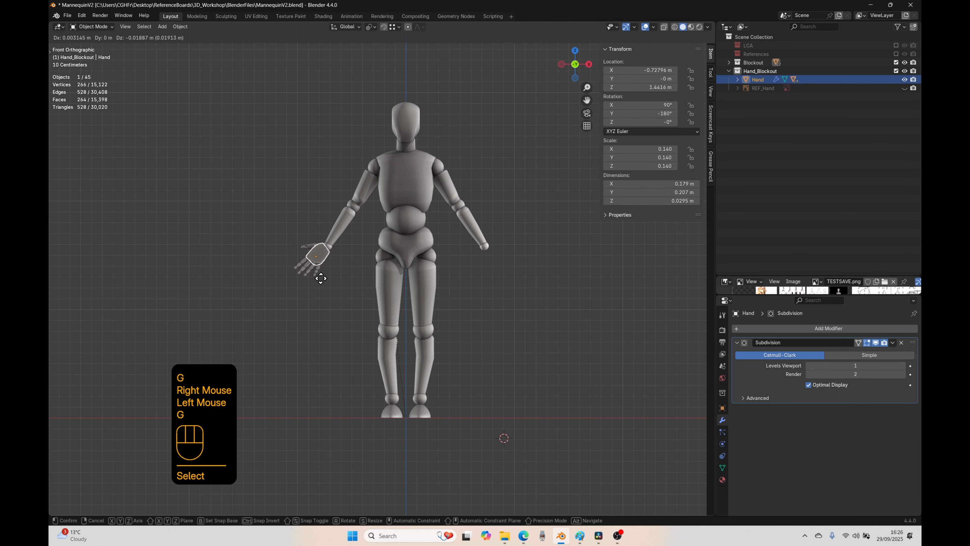
click(321, 278)
Step: Try rotating the hand about 103° around its local Y axis, inspect it from the side, and undo the rotation
key(r)
key(z)
key(z)
key(y)
key(y)
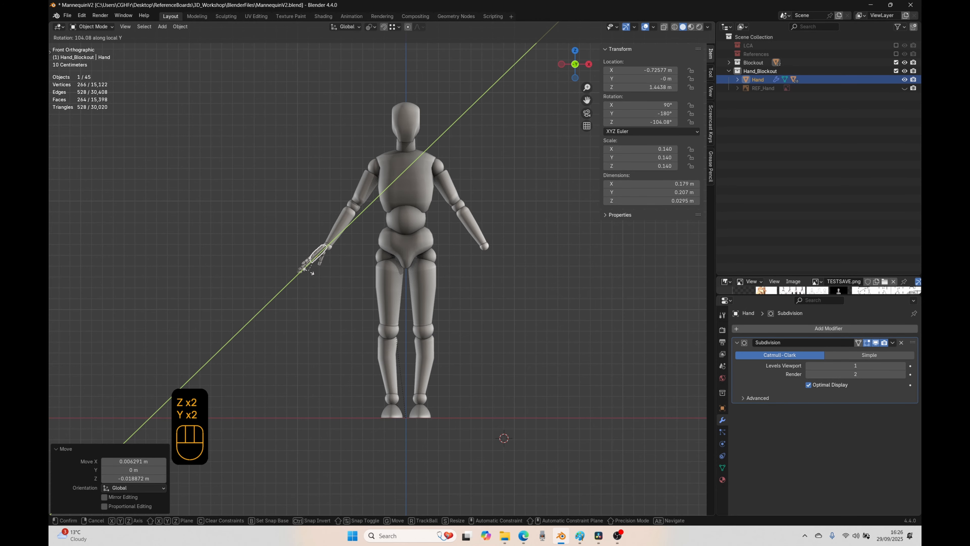
click(310, 276)
middle_drag(310, 277, 382, 280)
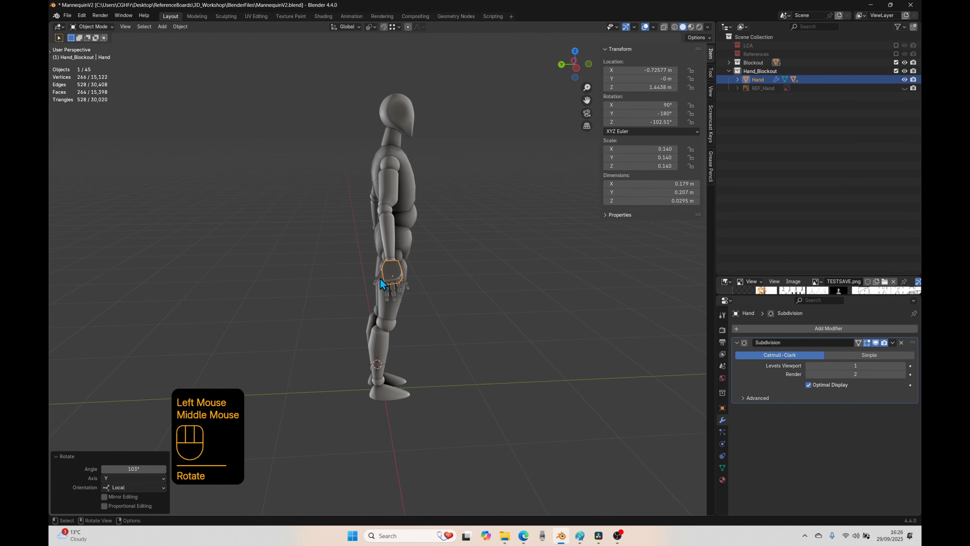
key(ctrl+z)
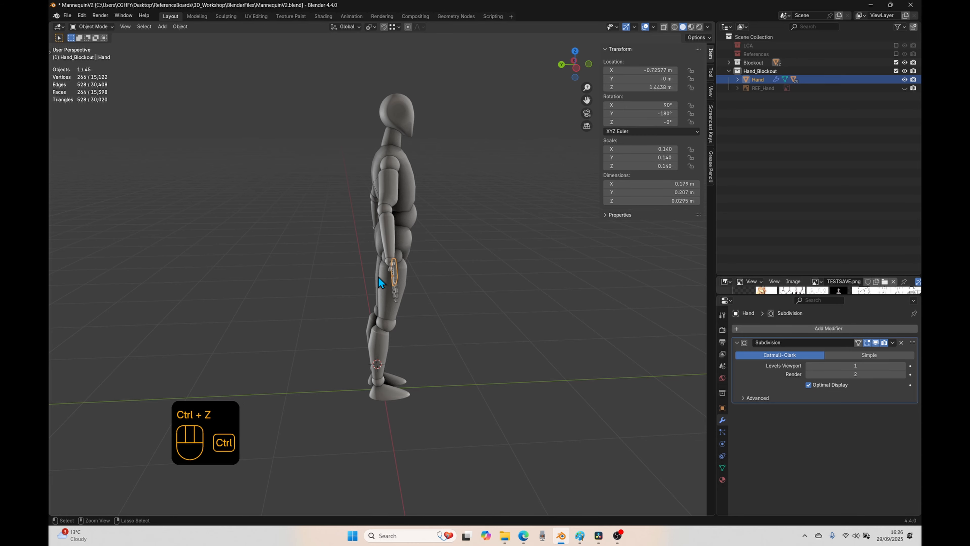
Step: Move the hand to the mirrored arm's wrist in front view, rotate it about -78°, and align it with the forearm
key(KP_1)
key(g)
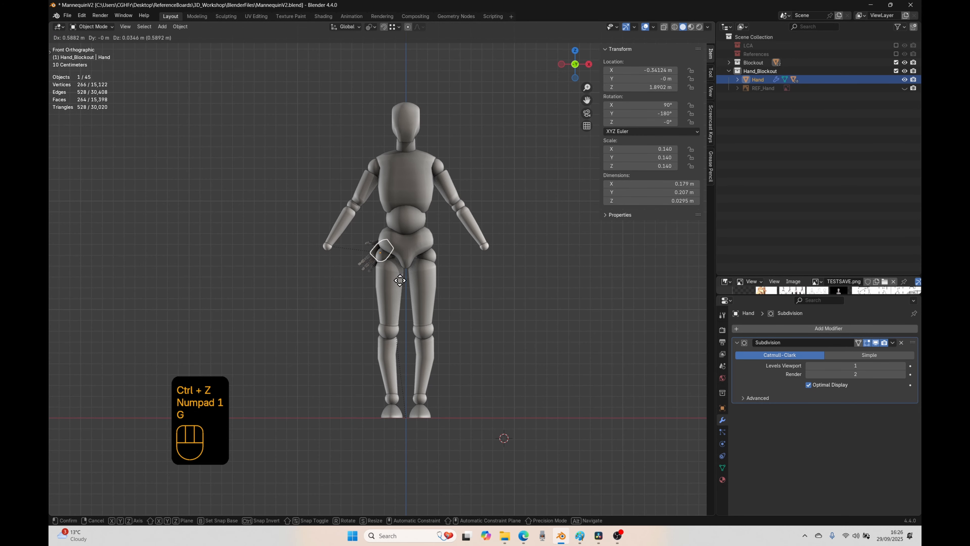
click(505, 300)
key(r)
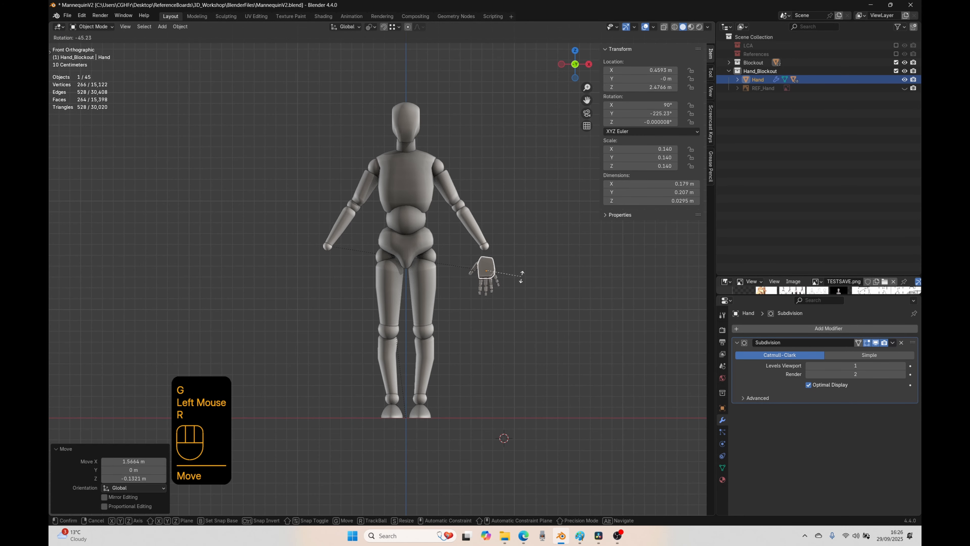
click(529, 252)
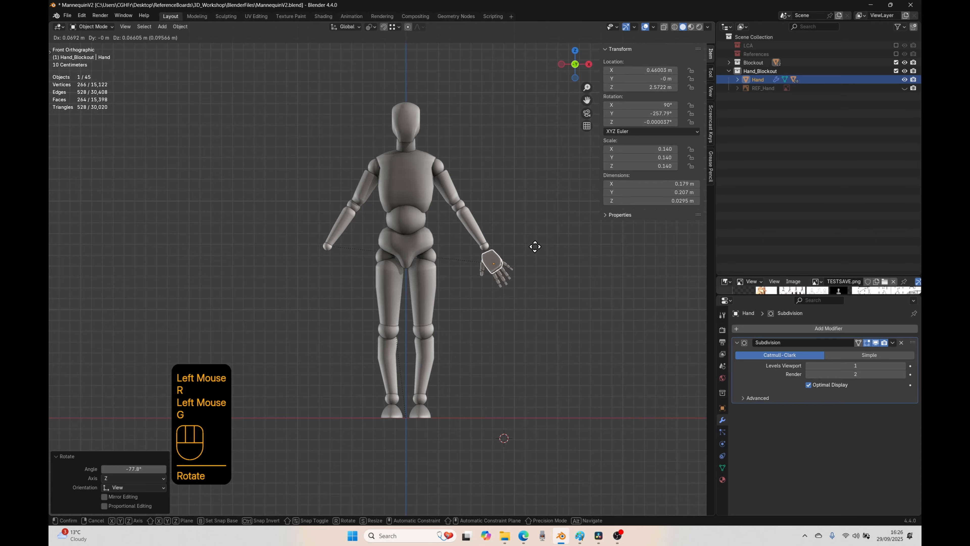
key(g)
click(534, 245)
scroll(458, 325, up, 2)
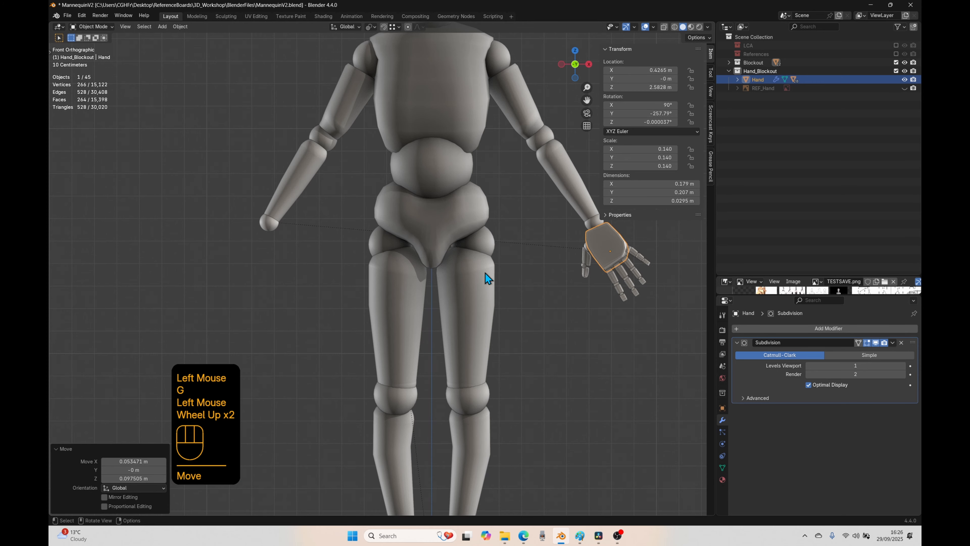
Step: Select the wrist joints, lower arms, elbow joints, upper arms and shoulders together
scroll(485, 272, down, 1)
click(317, 244)
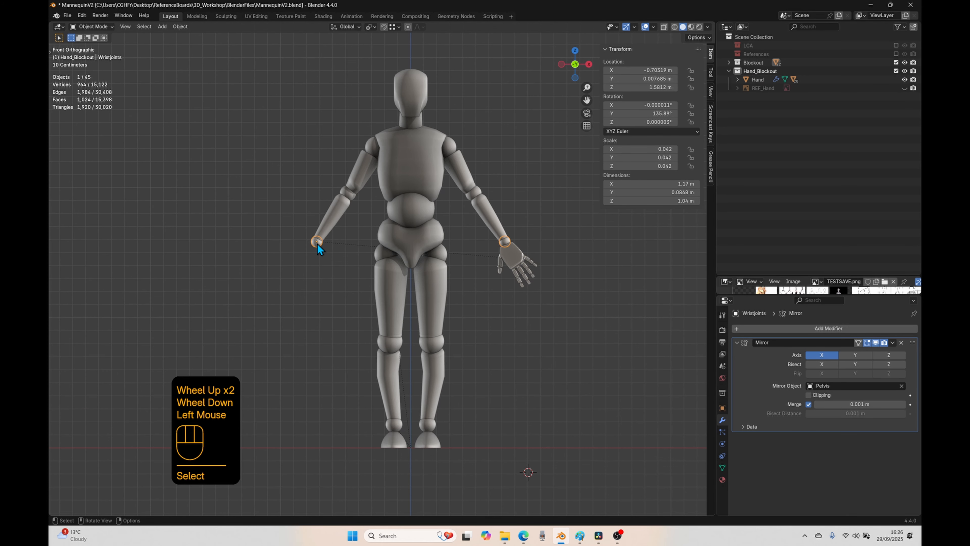
shift+click(324, 231)
shift+click(350, 191)
shift+click(355, 180)
shift+click(369, 149)
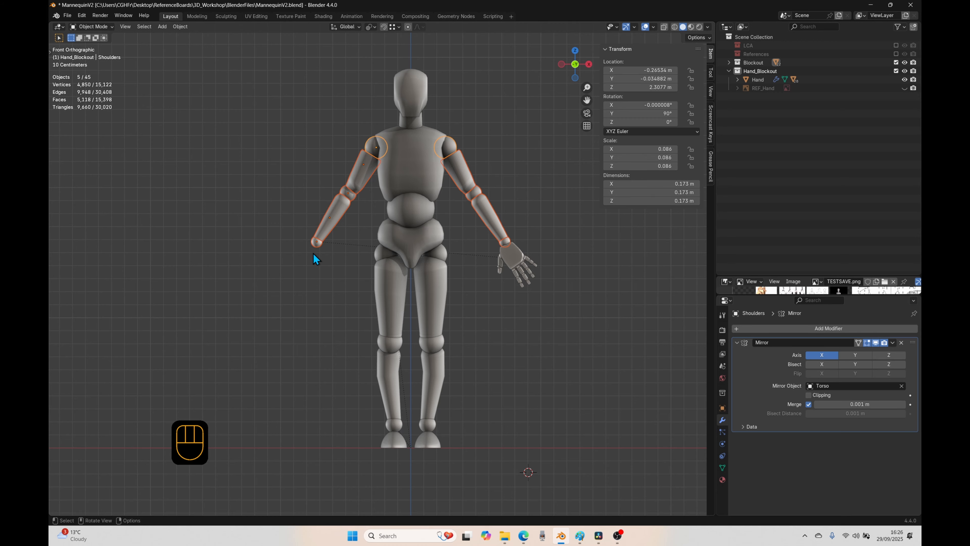
Step: Move the hand about 0.15 m in X and -0.28 m in Z off the wrist, and clear its parent while keeping the transformation
click(504, 258)
key(g)
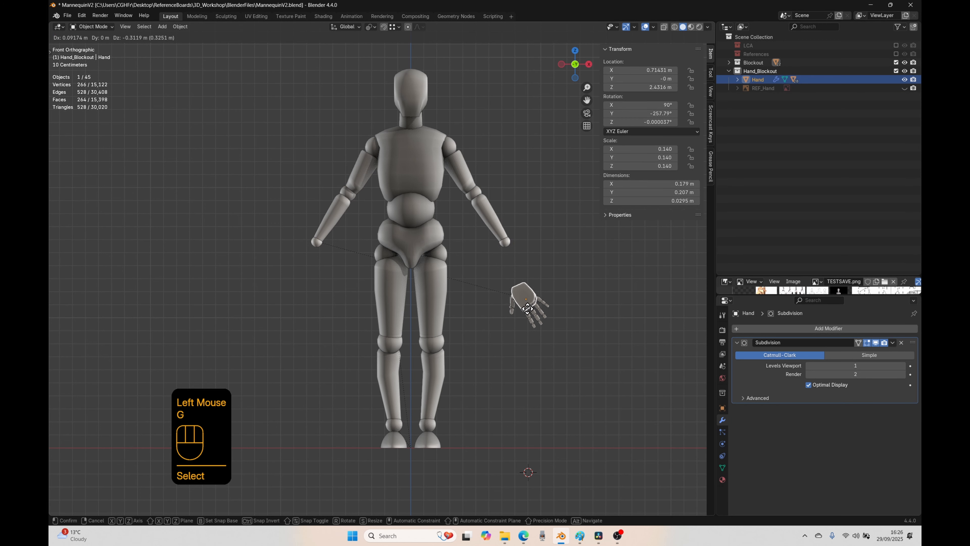
click(536, 311)
key(alt+p)
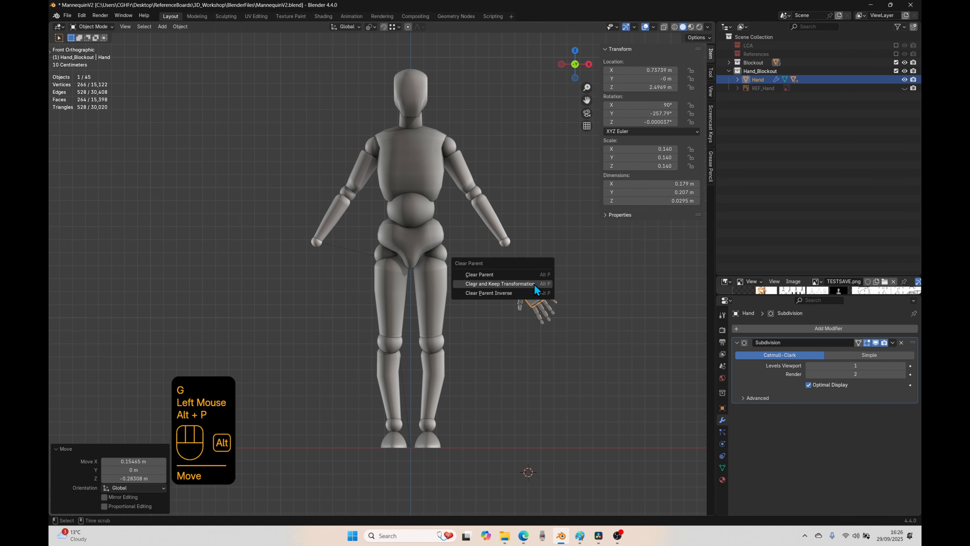
click(503, 284)
Step: Apply the wrist joints' Mirror modifier and separate their mesh by loose parts
click(320, 257)
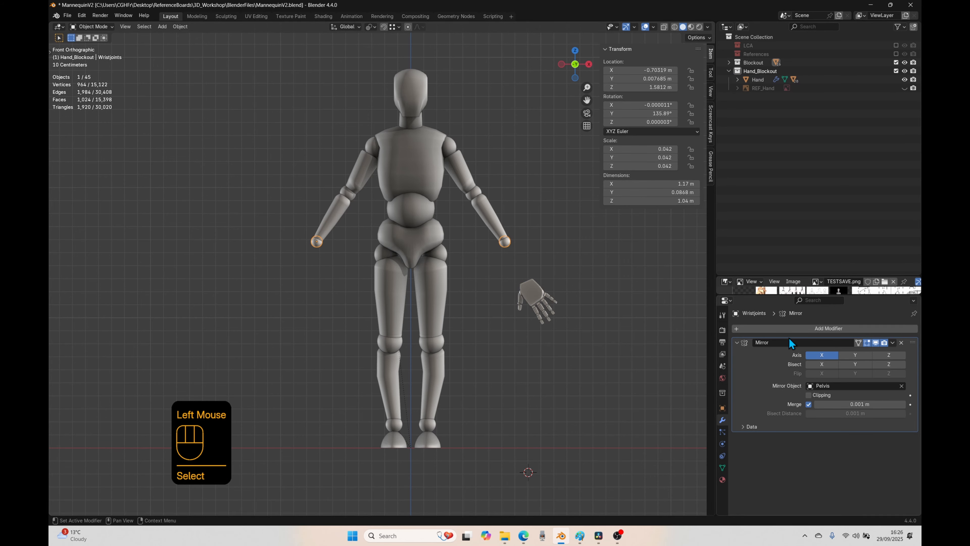
click(893, 342)
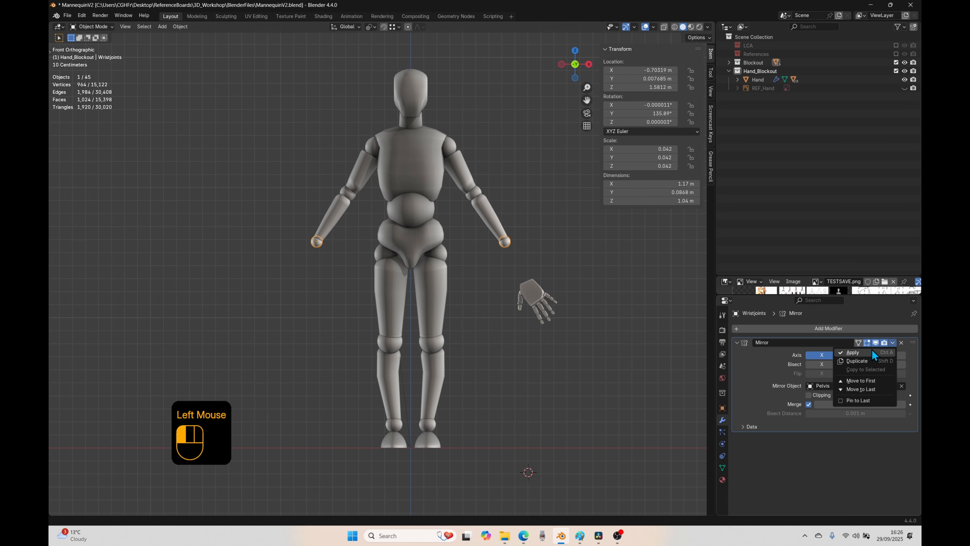
click(863, 352)
key(Tab)
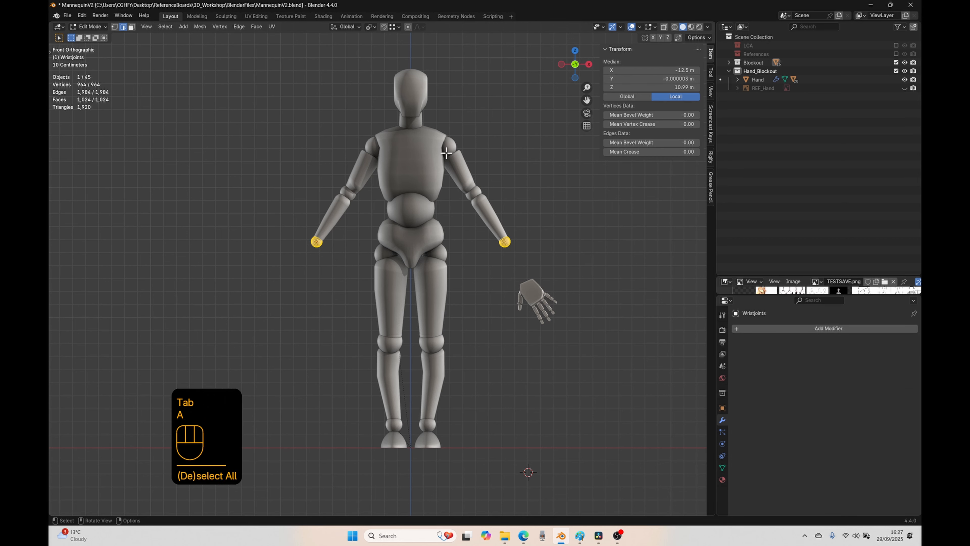
key(p)
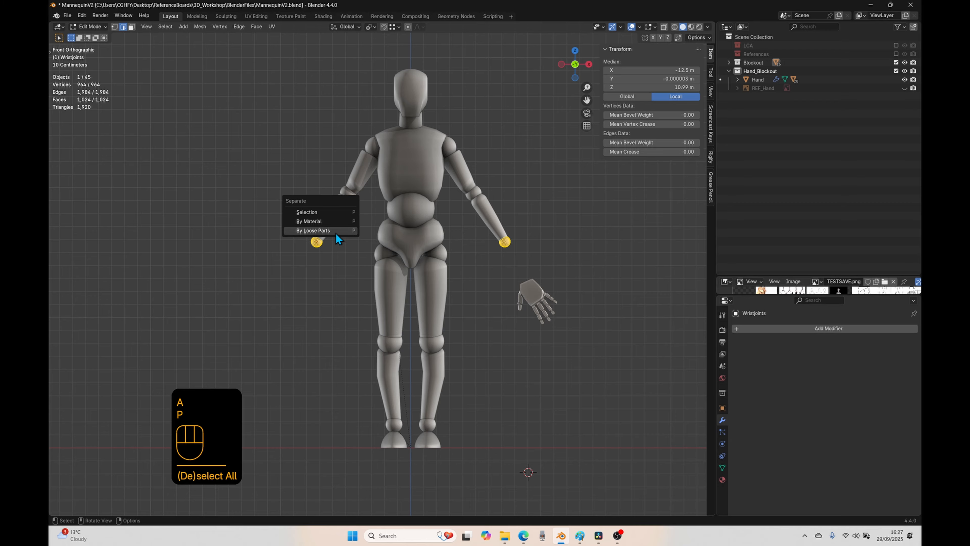
click(303, 230)
key(Tab)
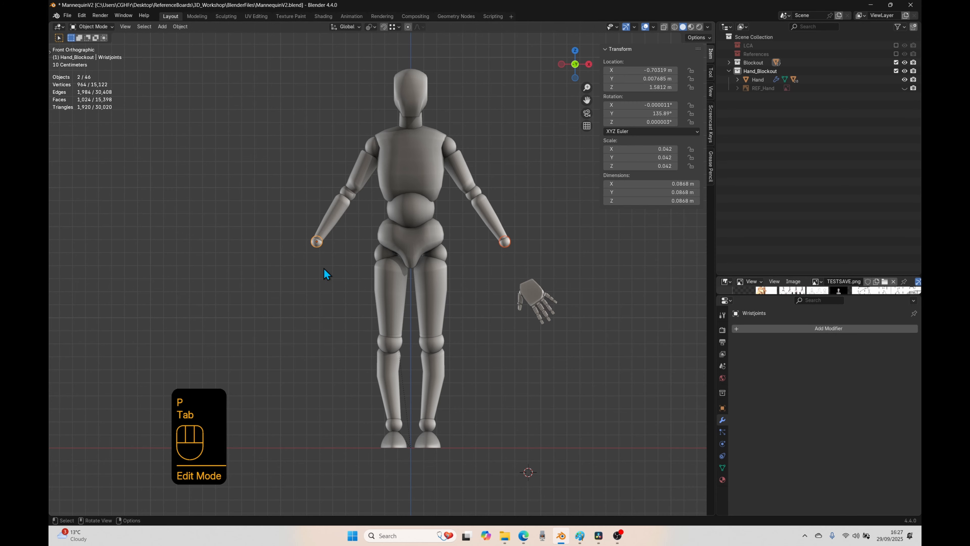
Step: Convert the lower arms, elbow joints, upper arms and shoulders to mesh, applying their Mirror modifiers
click(322, 228)
shift+click(351, 194)
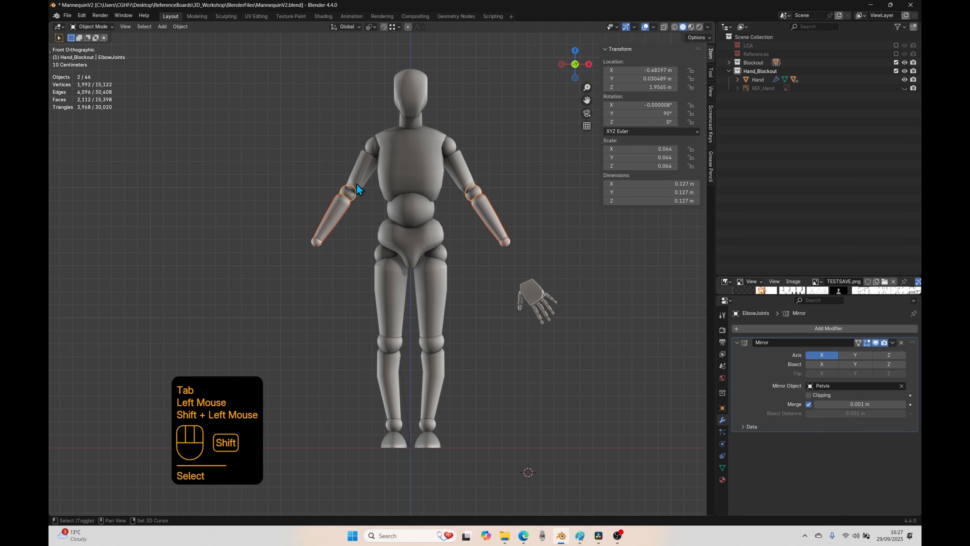
shift+click(363, 170)
shift+click(372, 152)
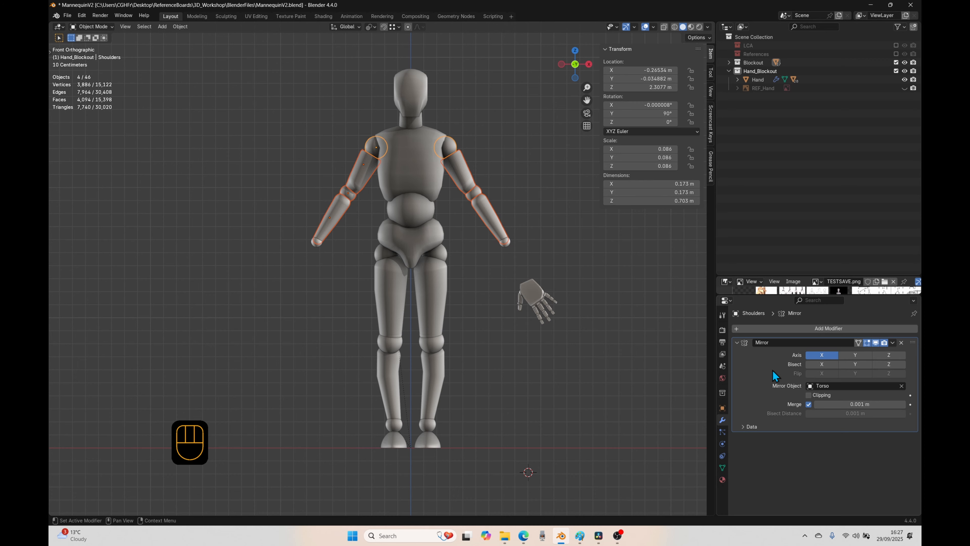
right_click(332, 216)
right_click(335, 201)
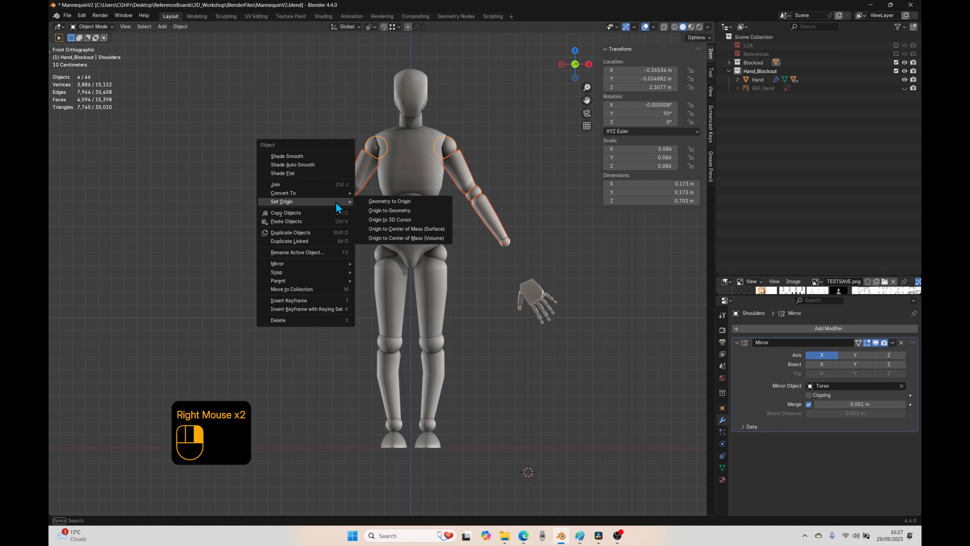
mouse_move(277, 194)
click(369, 192)
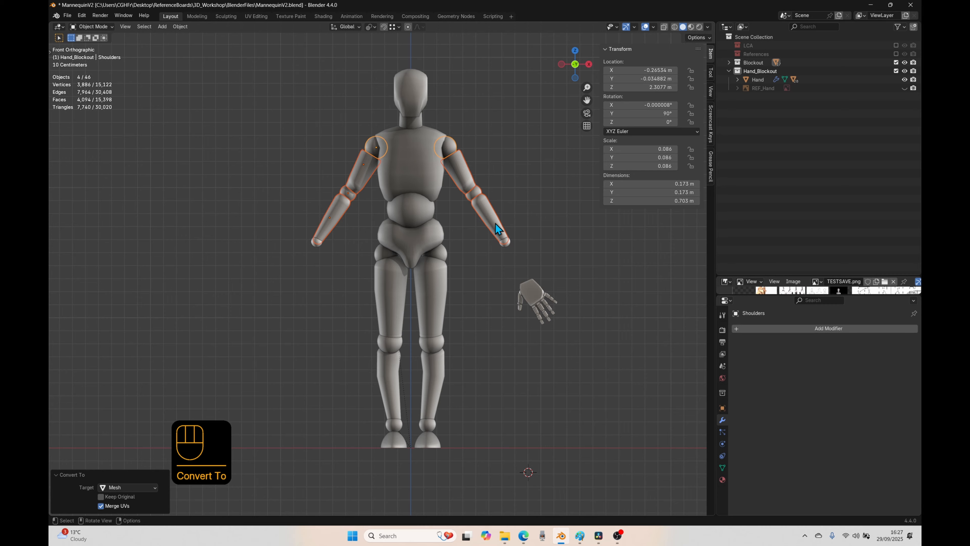
Step: Separate the shoulders, upper arms, elbow joints and lower arms by loose parts into individual objects for each side
click(486, 206)
click(463, 175)
click(449, 147)
click(449, 147)
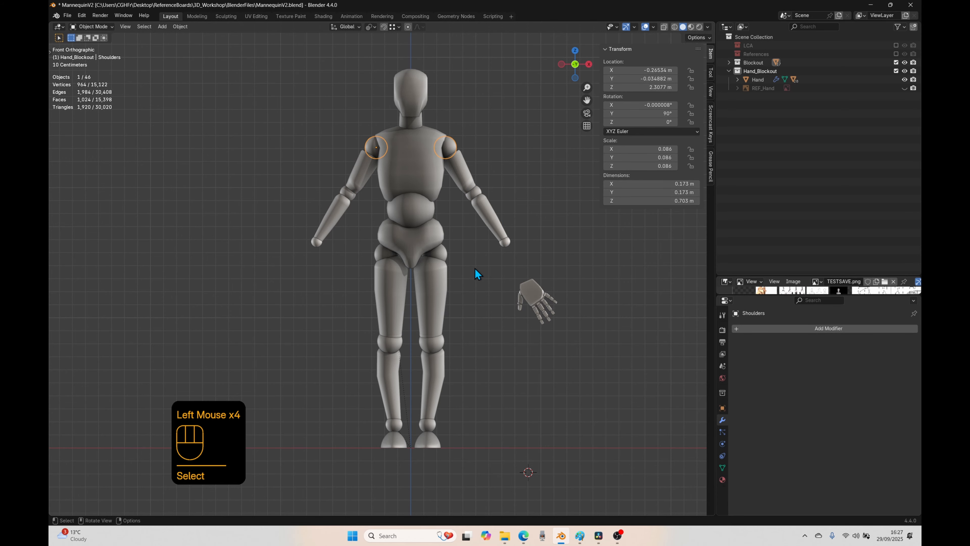
shift+click(359, 175)
shift+click(345, 192)
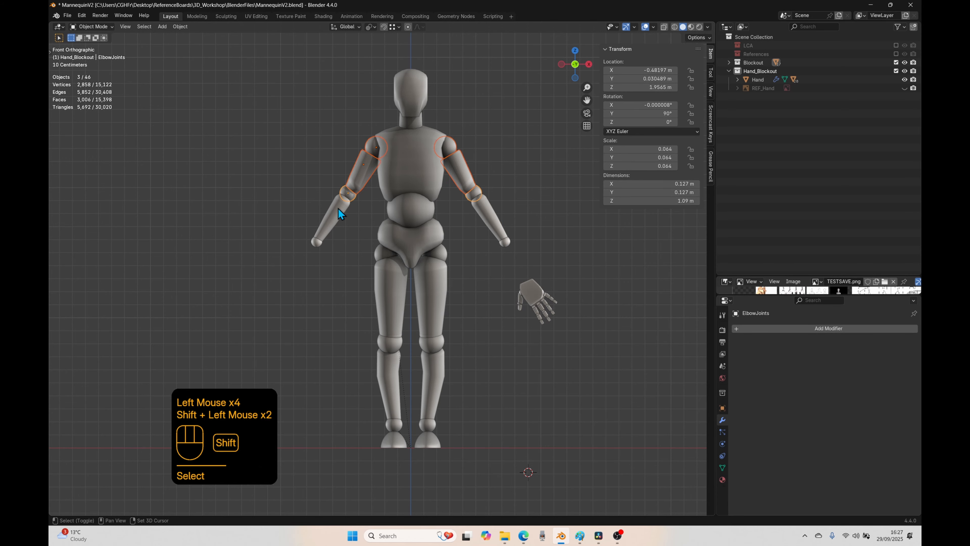
shift+click(338, 211)
key(Tab)
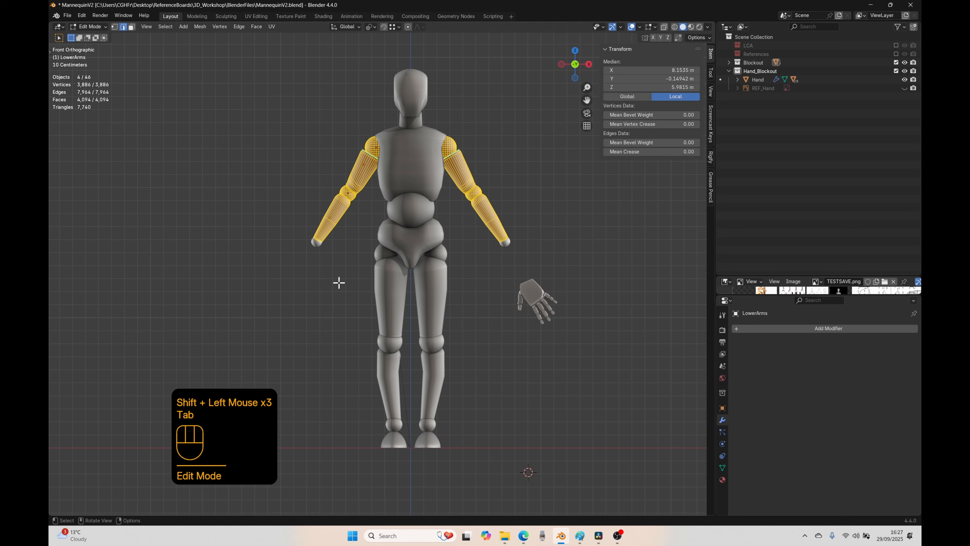
key(a)
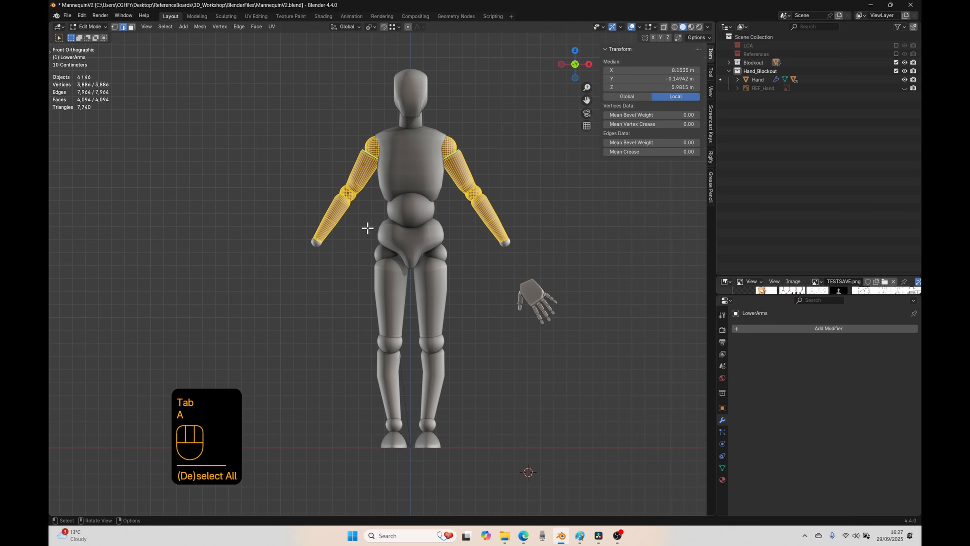
key(p)
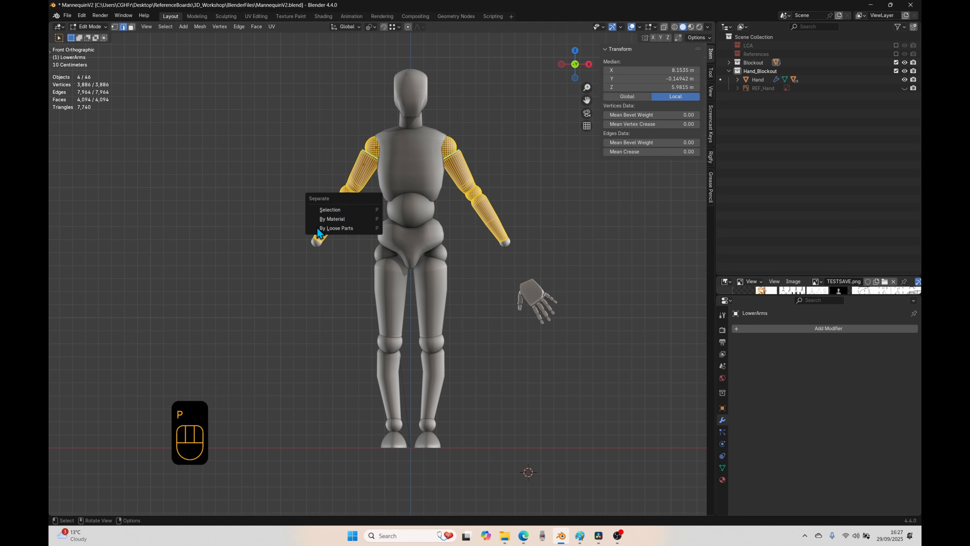
click(338, 228)
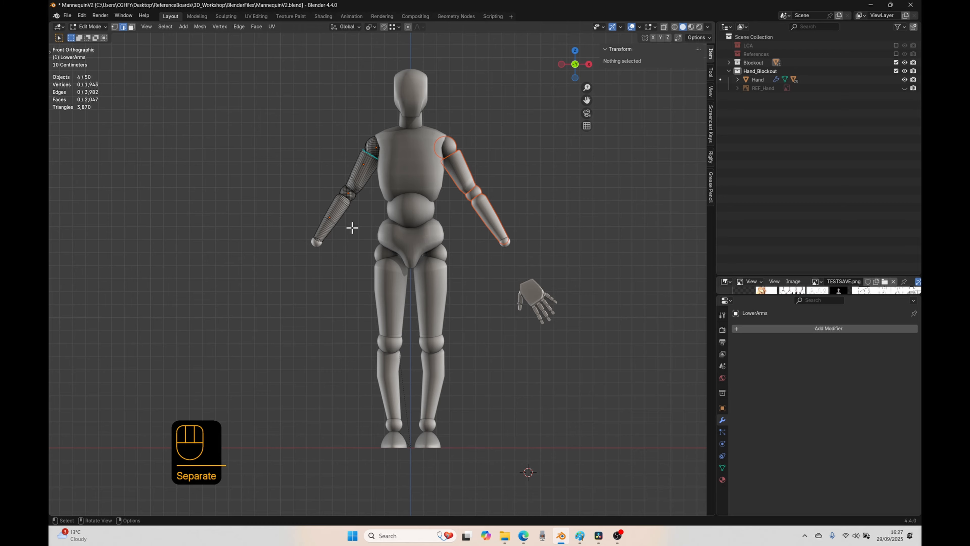
key(Tab)
Step: Select one lower arm and each wrist joint individually to check the separated pieces
click(346, 229)
click(335, 218)
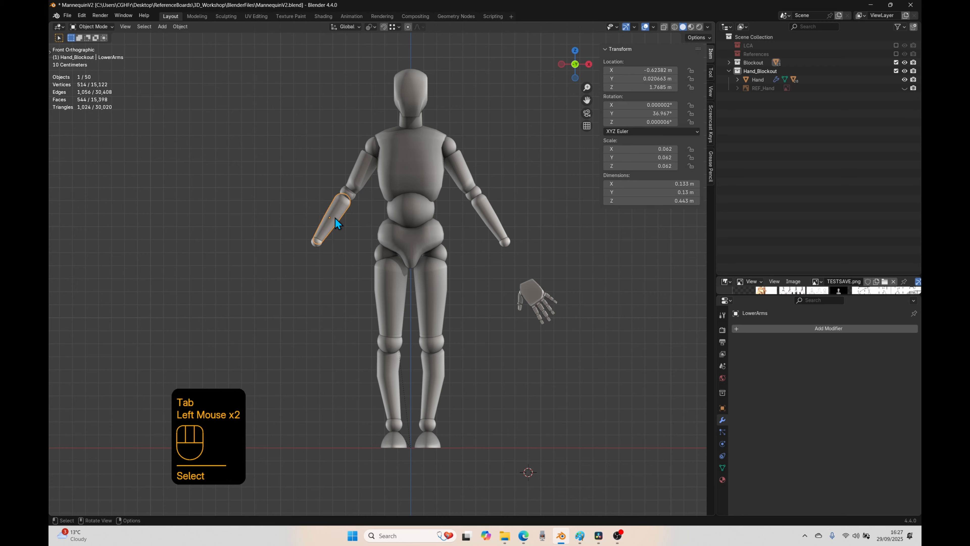
click(319, 242)
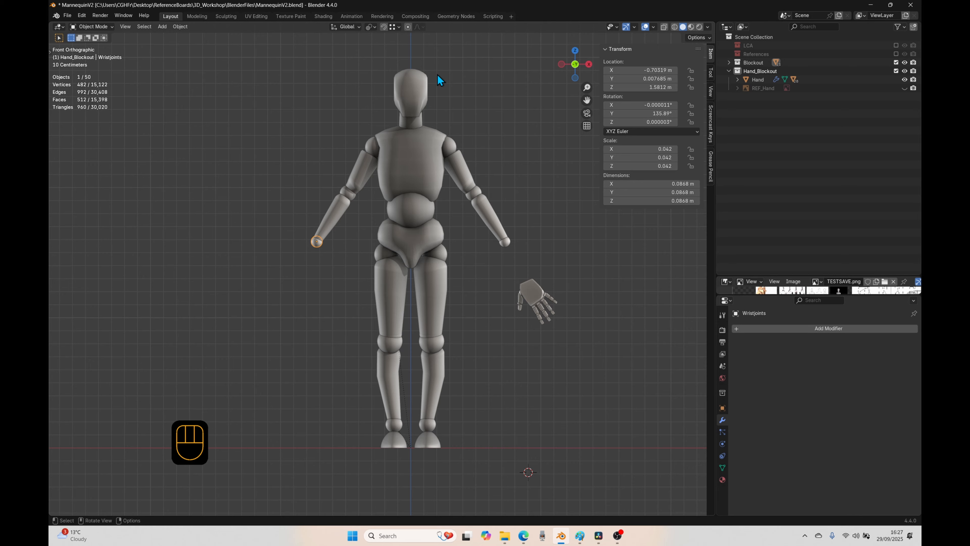
click(505, 242)
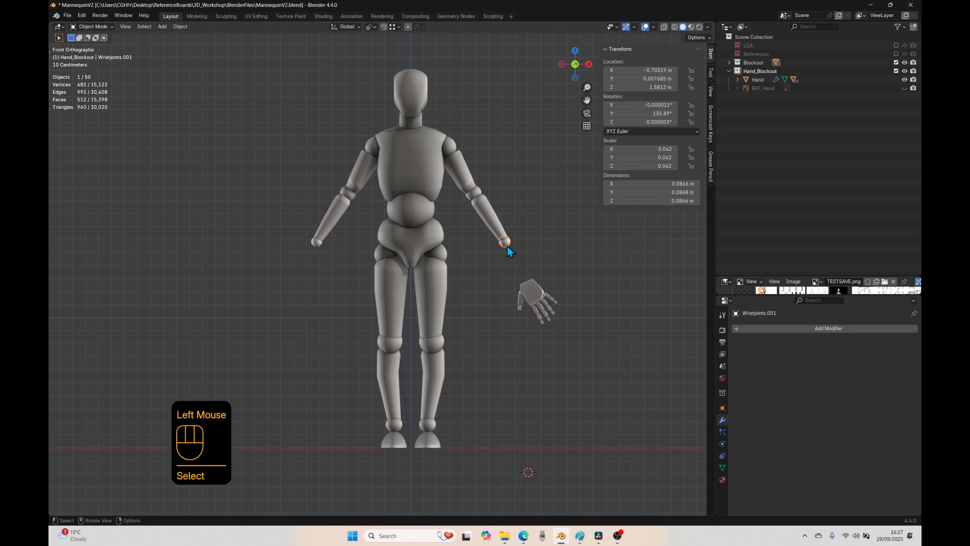
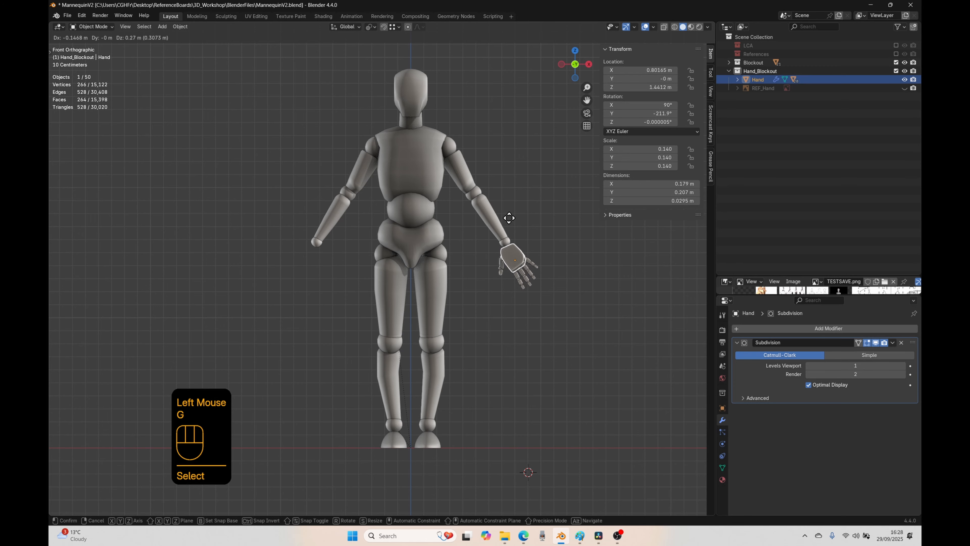
Step: Move the hand -0.1494 m in X and 0.30143 m in Z onto the wrist, and rotate it -87.5° about its local Y axis
click(512, 221)
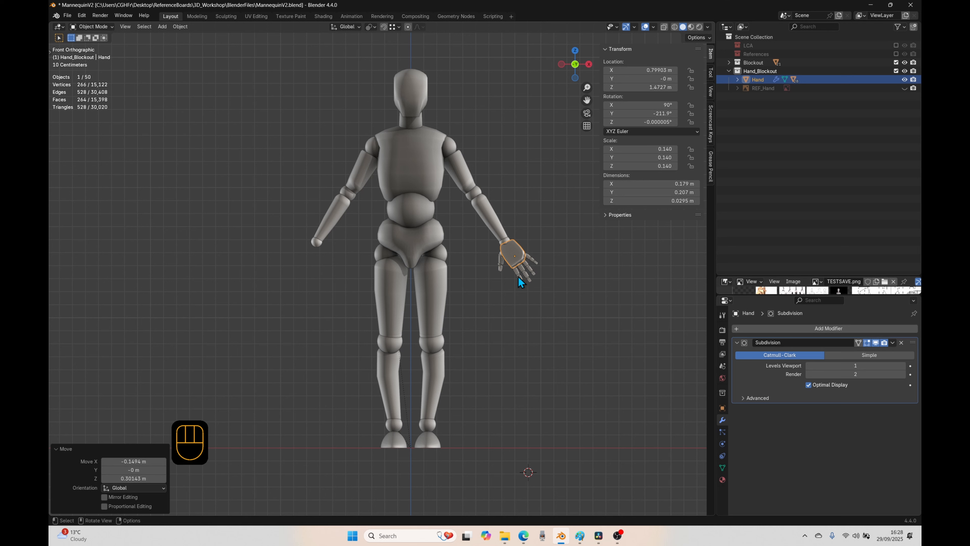
key(r)
key(y)
key(y)
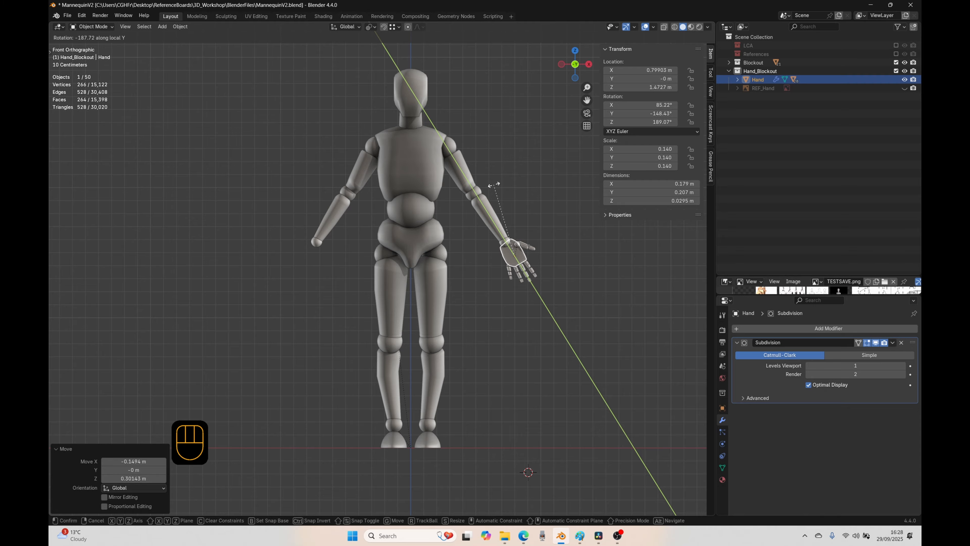
click(563, 259)
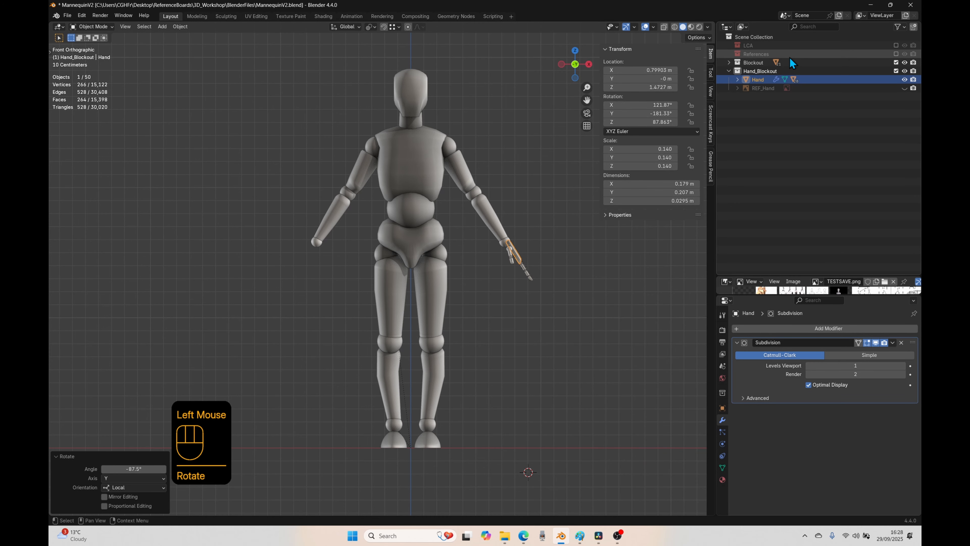
Step: Show the References collection and hide the HandBlockout reference image lying on the ground
click(896, 54)
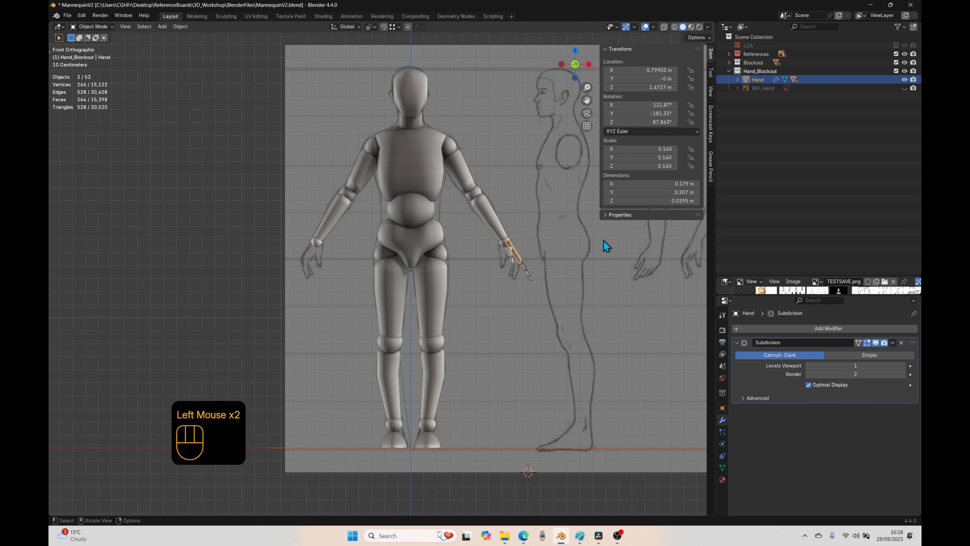
key(g)
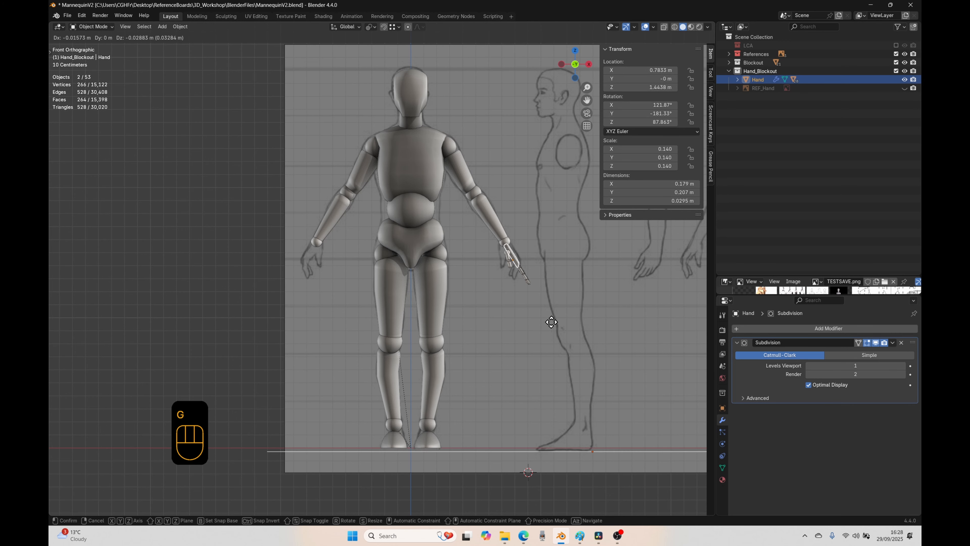
right_click(547, 340)
middle_drag(547, 340, 518, 372)
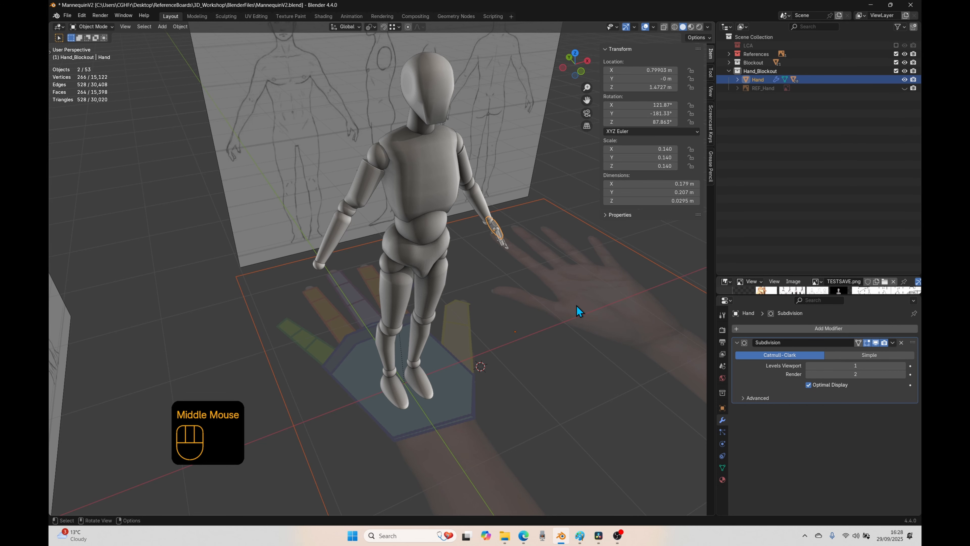
click(586, 308)
key(h)
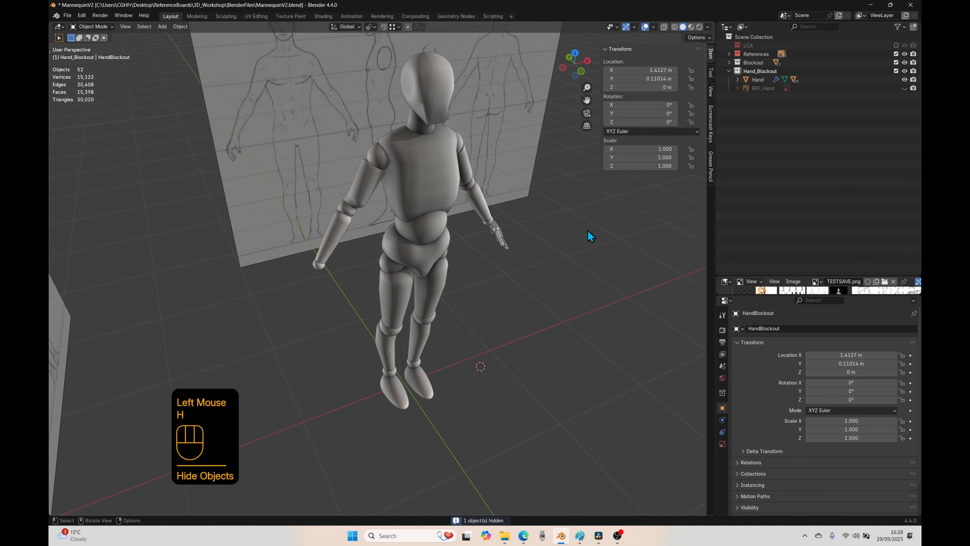
Step: In front view, move the hand -0.005242 m in X and -0.010484 m in Z against the front reference drawing
middle_drag(521, 241, 519, 268)
click(519, 288)
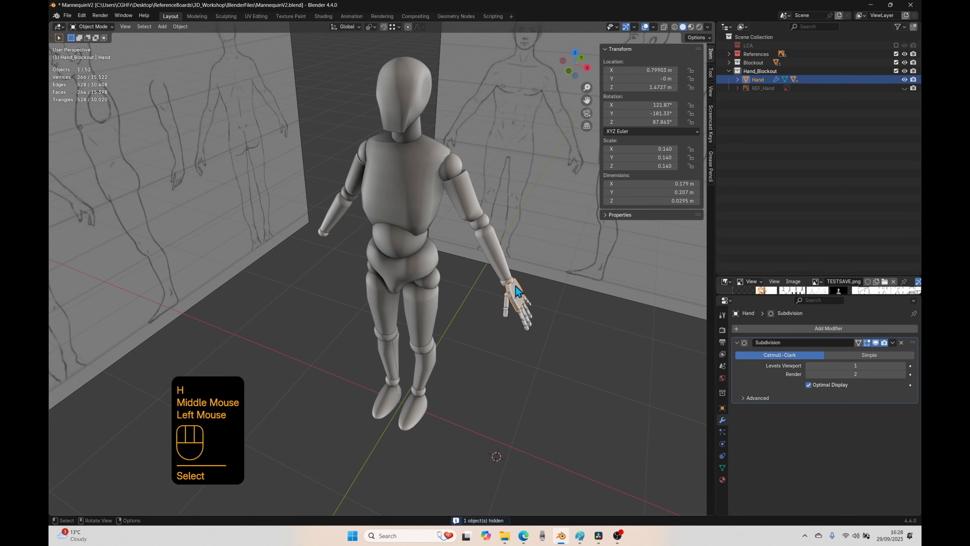
key(KP_1)
key(g)
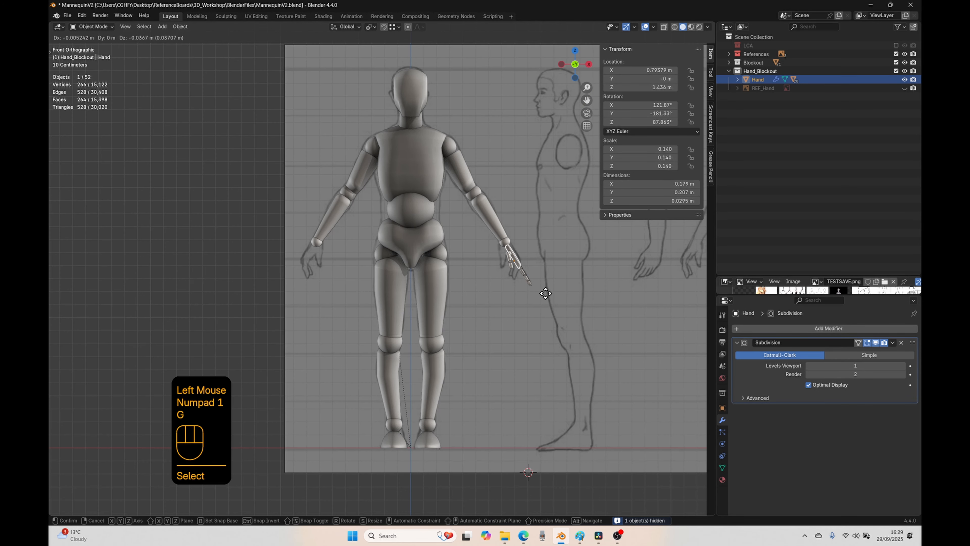
click(545, 292)
Step: Rotate the hand 19.6° about its local Y axis and move it -0.020969 m in X and -0.002621 m in Z
key(r)
key(y)
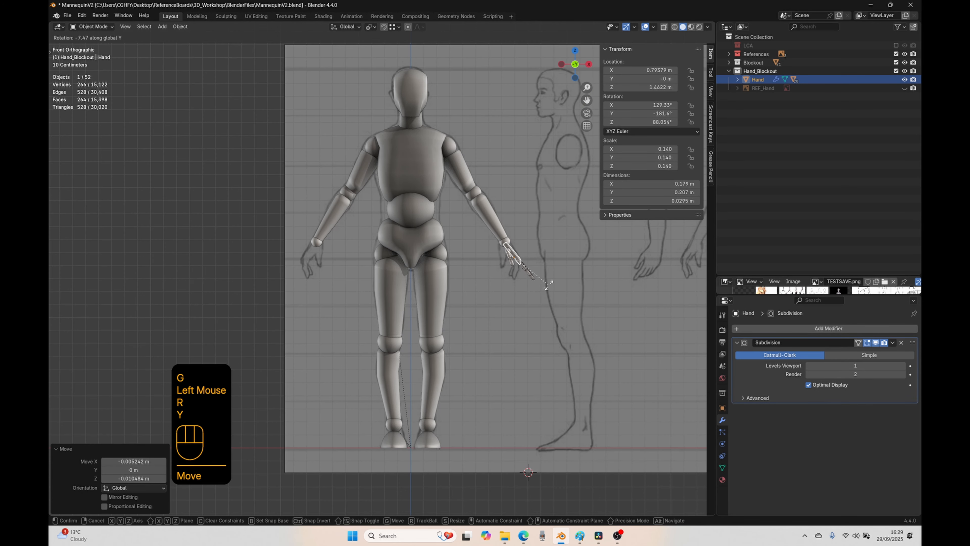
right_click(551, 285)
key(r)
key(y)
key(y)
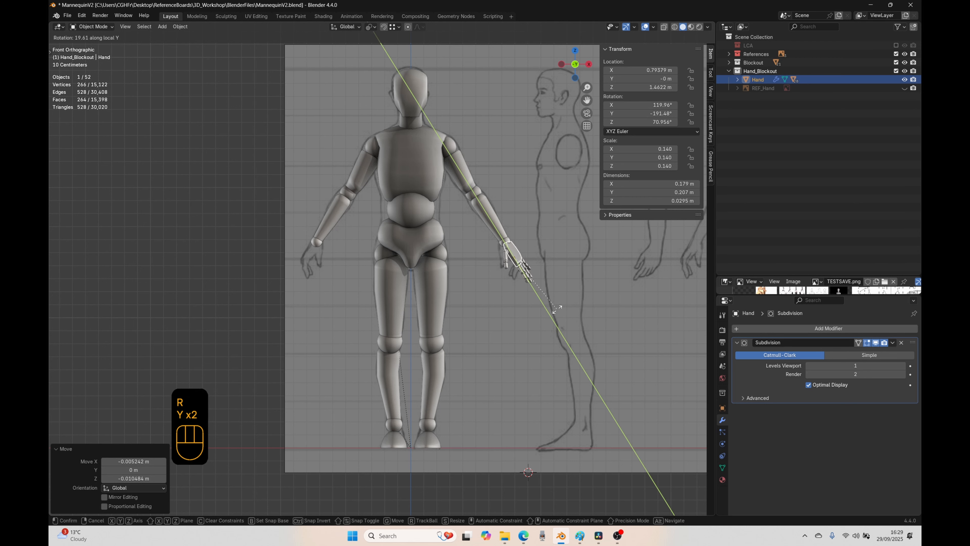
click(562, 321)
key(g)
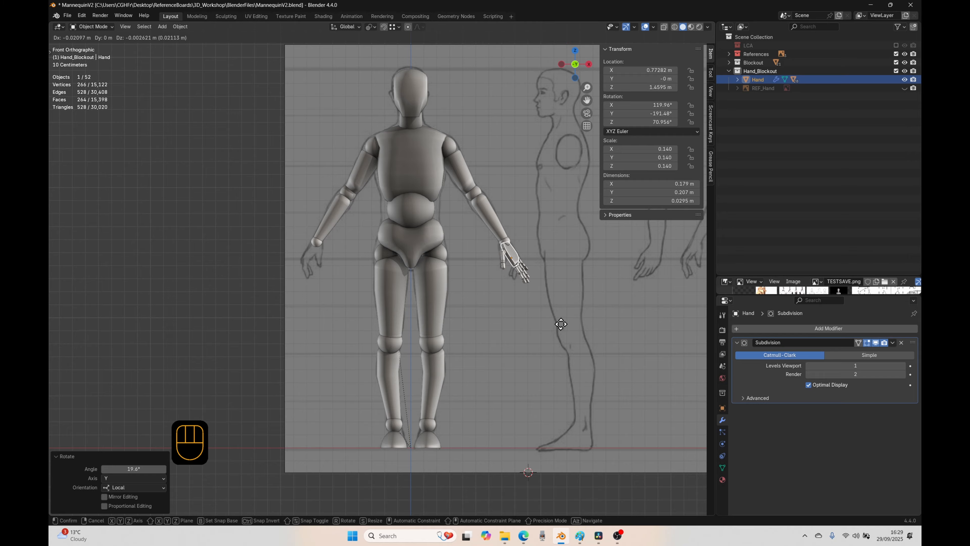
click(562, 325)
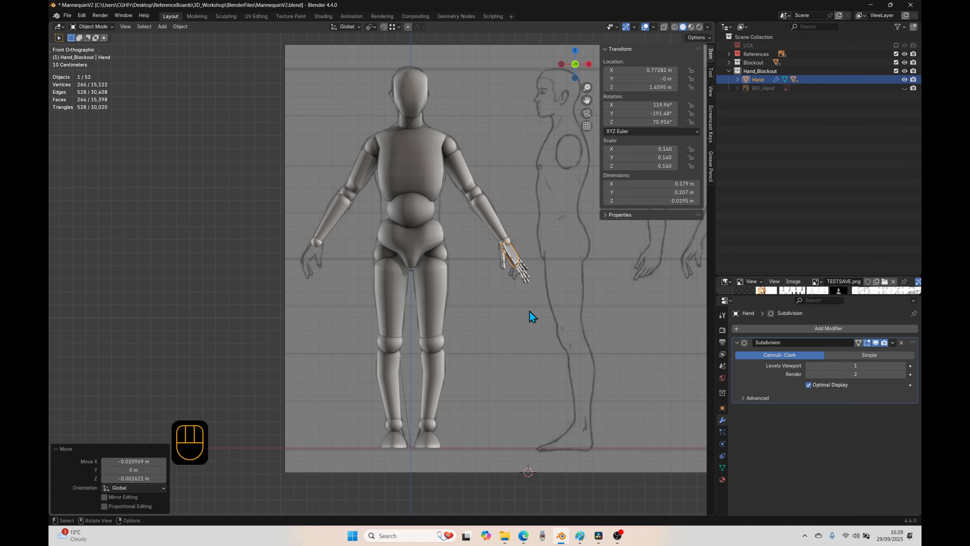
Step: Parent the hand to the adjoining wrist joint with Object (Keep Transform)
scroll(554, 323, up, 2)
shift+middle_drag(550, 323, 484, 332)
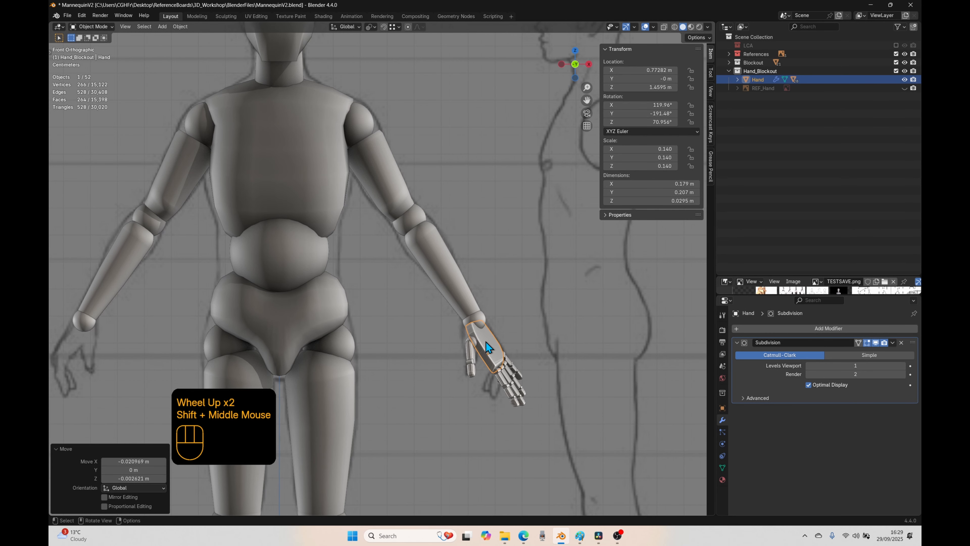
shift+click(478, 322)
key(ctrl+p)
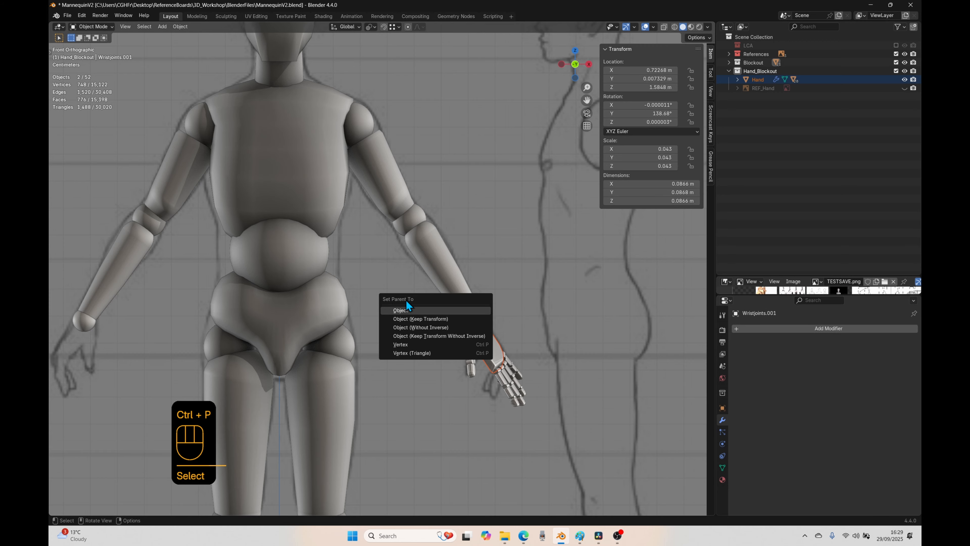
click(425, 319)
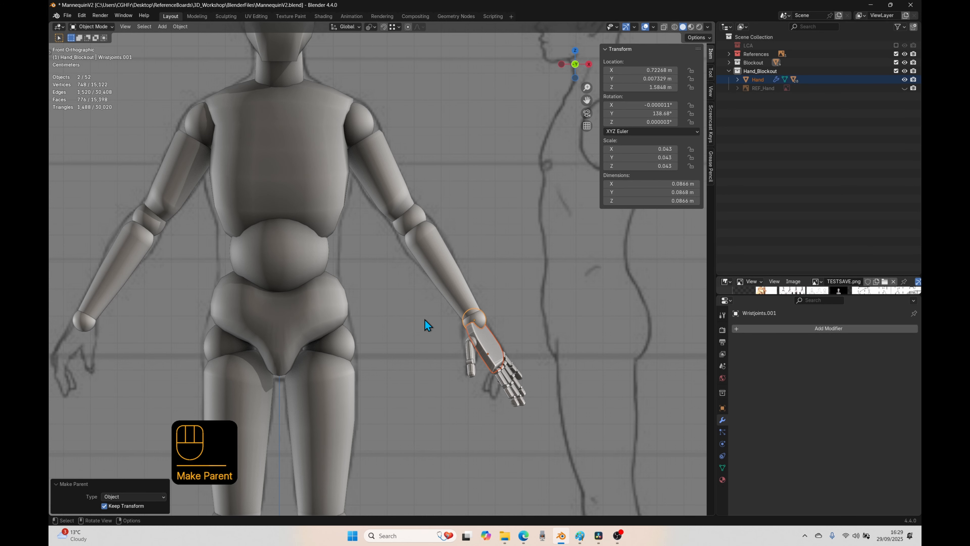
Step: Repeat the keep-transform parenting to attach the wrist joint to the lower arm and the lower arm to the elbow joint
click(481, 318)
shift+click(464, 295)
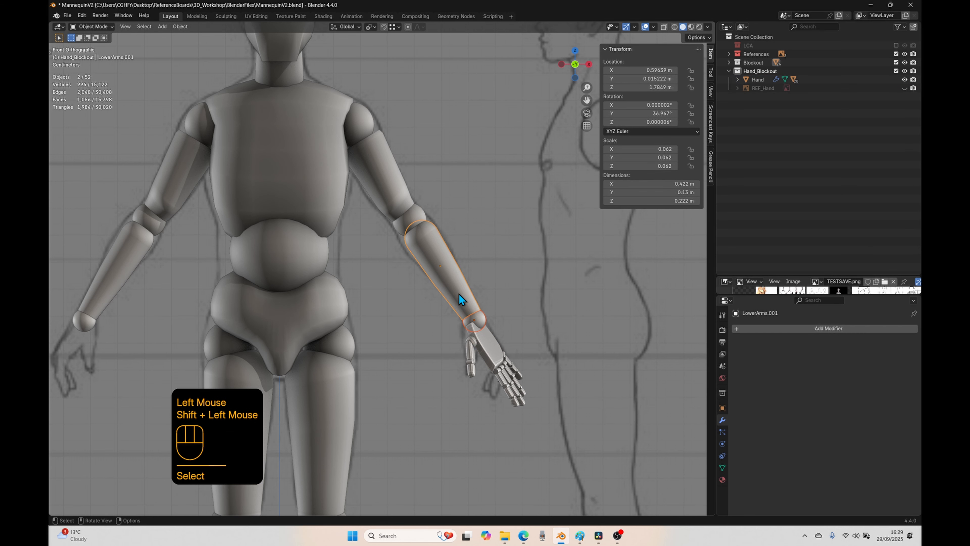
key(shift+r)
click(446, 257)
shift+click(419, 217)
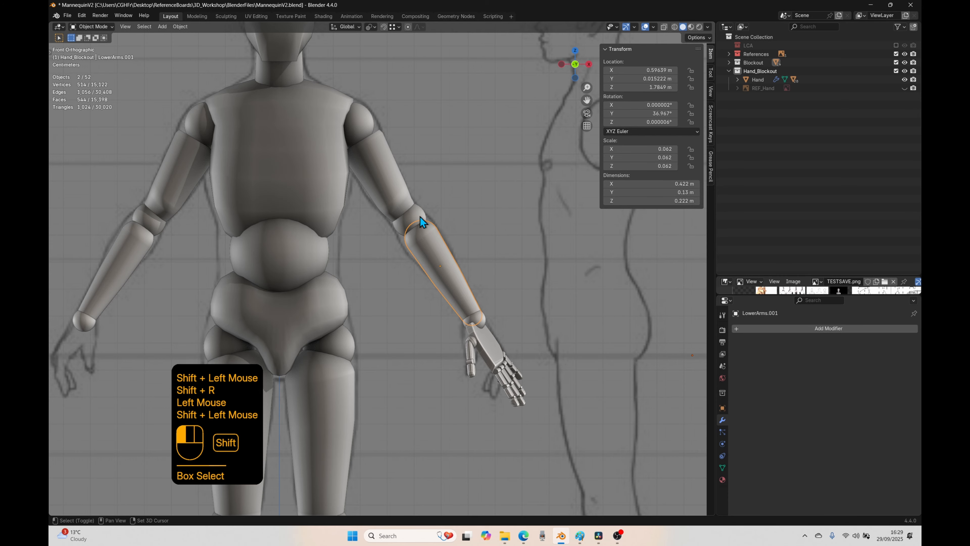
key(shift+r)
click(417, 219)
key(ctrl+z)
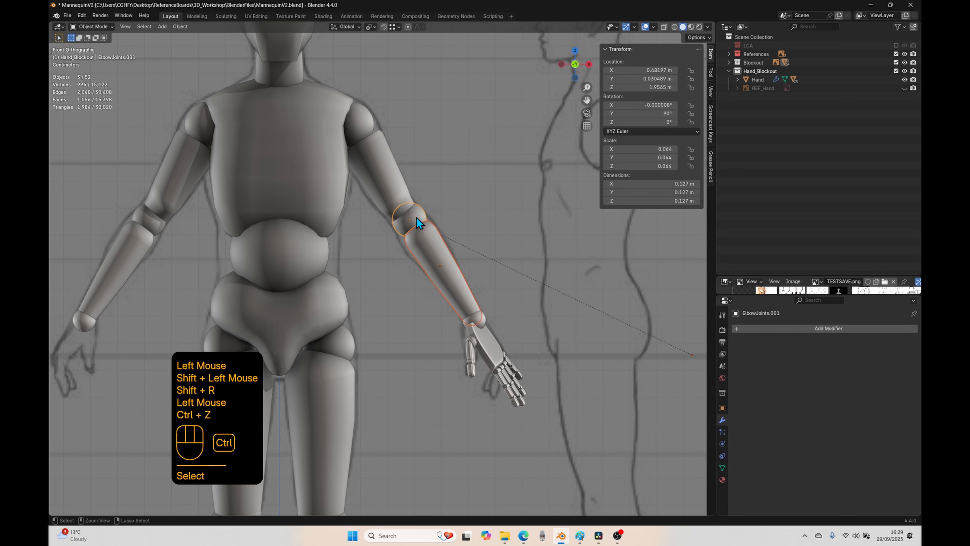
Step: Try moving the front reference image away from the mannequin, and undo the move
scroll(482, 328, down, 5)
click(485, 323)
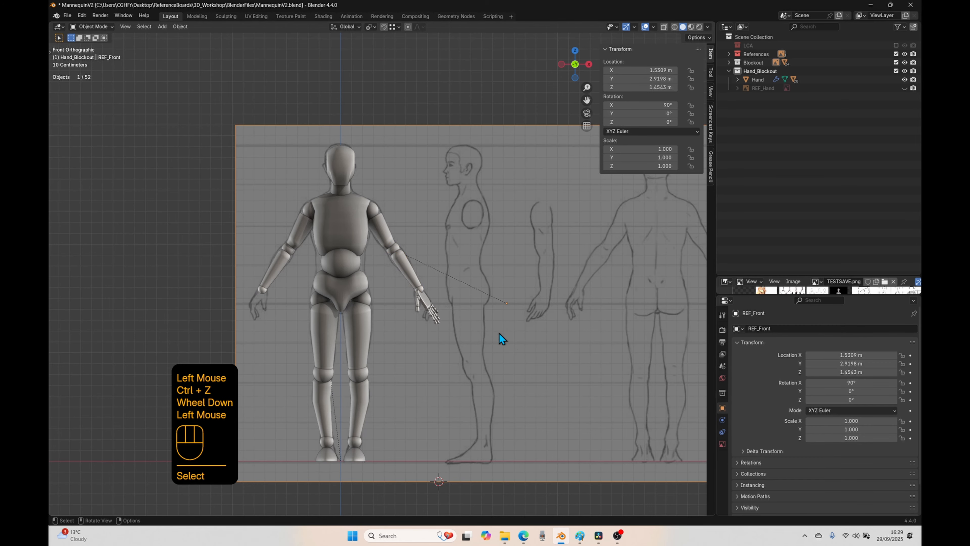
key(g)
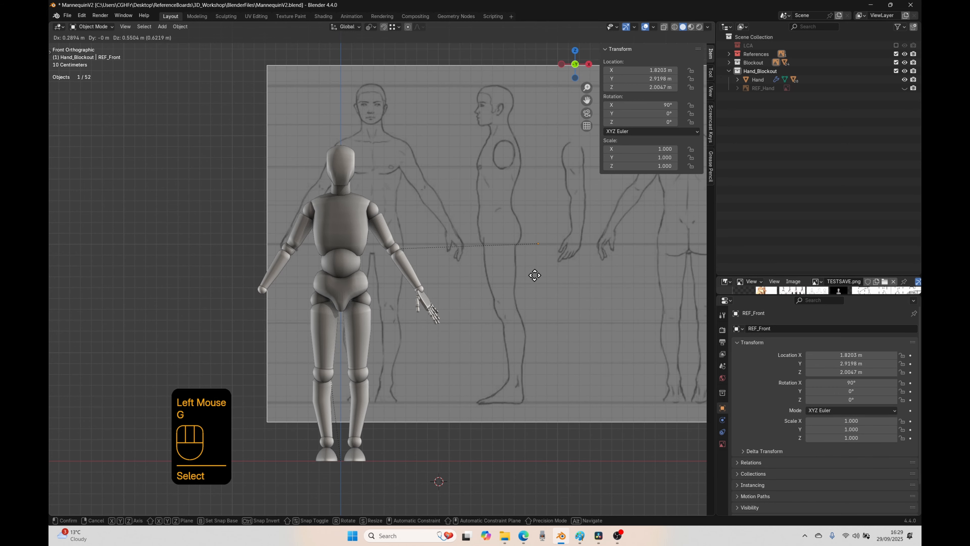
click(580, 219)
key(ctrl+z)
key(ctrl+z)
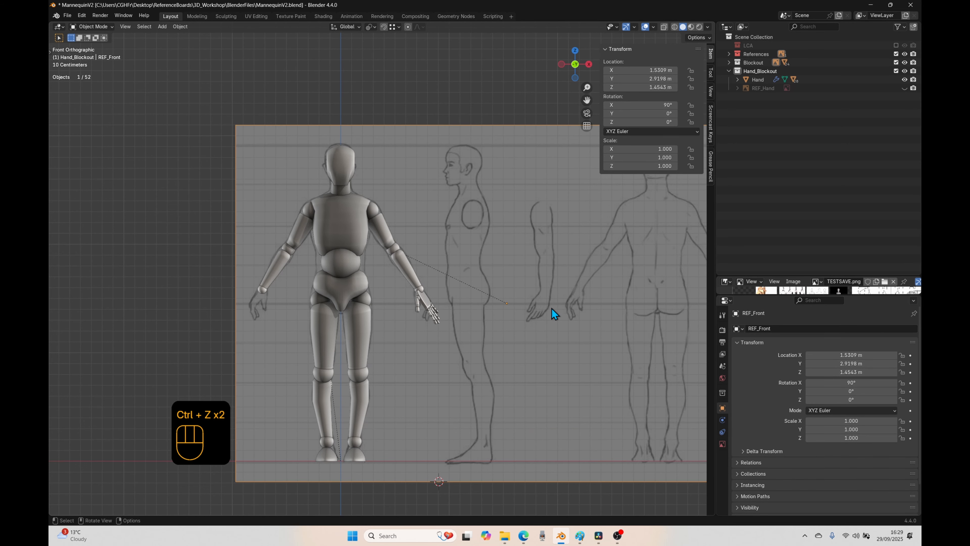
Step: Clear the front reference image's parent while keeping its transformation, and hide the References collection
key(alt+p)
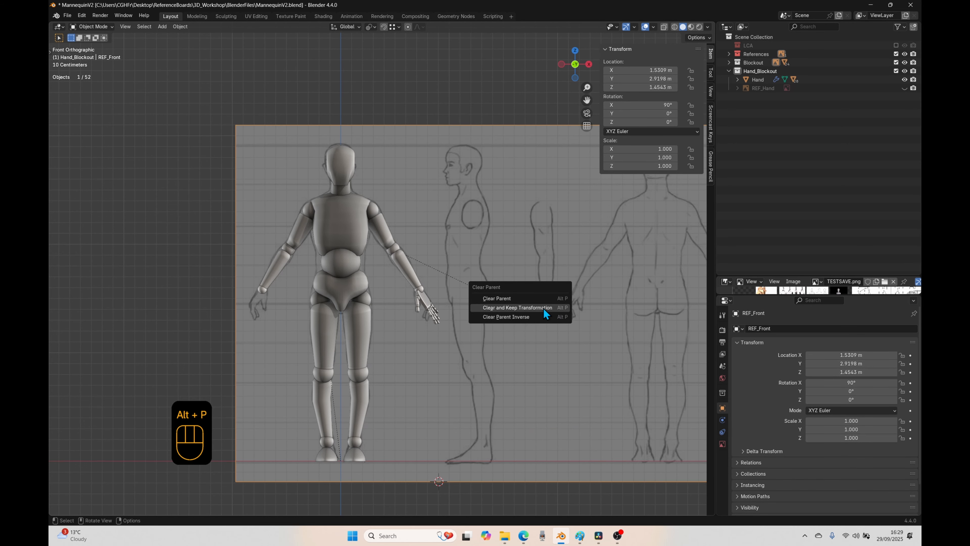
click(544, 309)
click(896, 54)
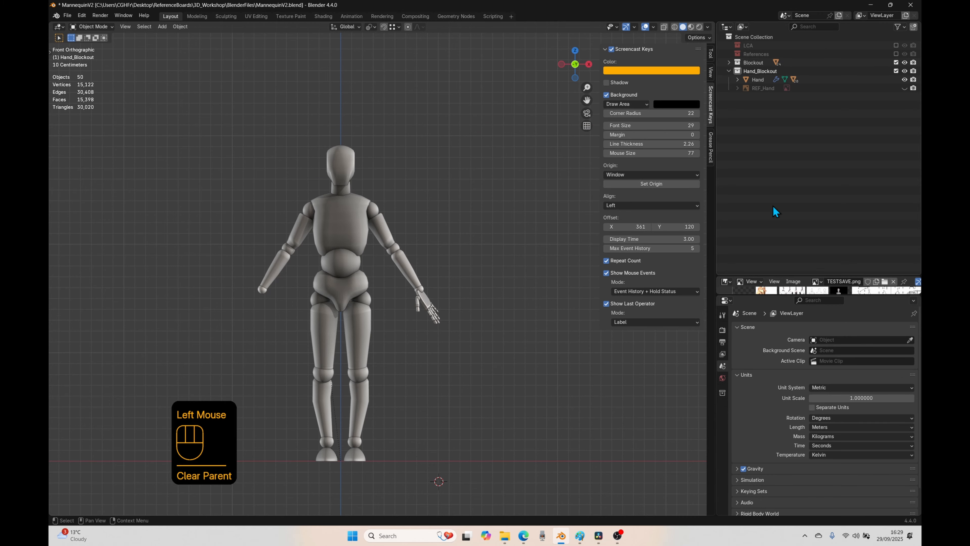
Step: Test-move the wrist joint, lower arm, elbow joint and upper arm in turn, cancelling each move, to check their parenting
scroll(451, 306, up, 2)
click(473, 316)
key(g)
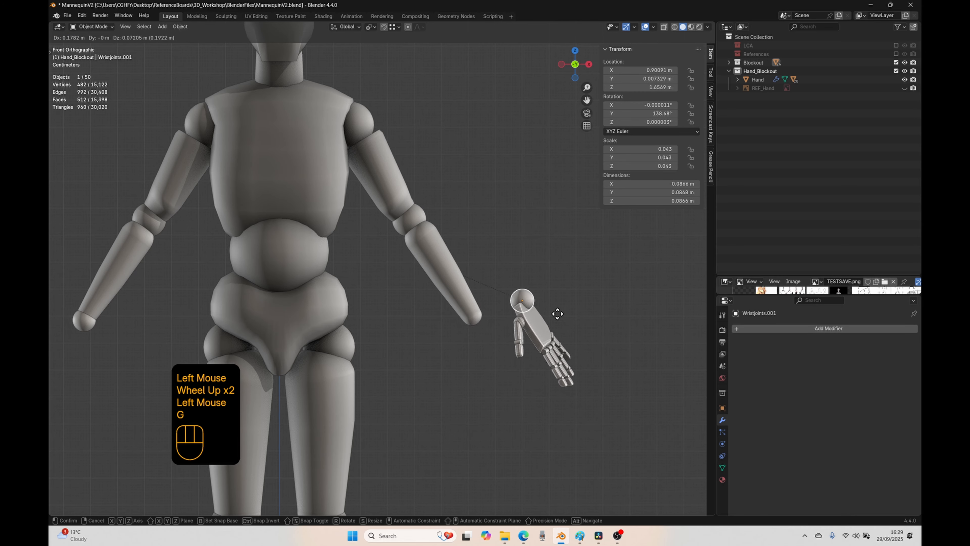
right_click(508, 356)
click(462, 304)
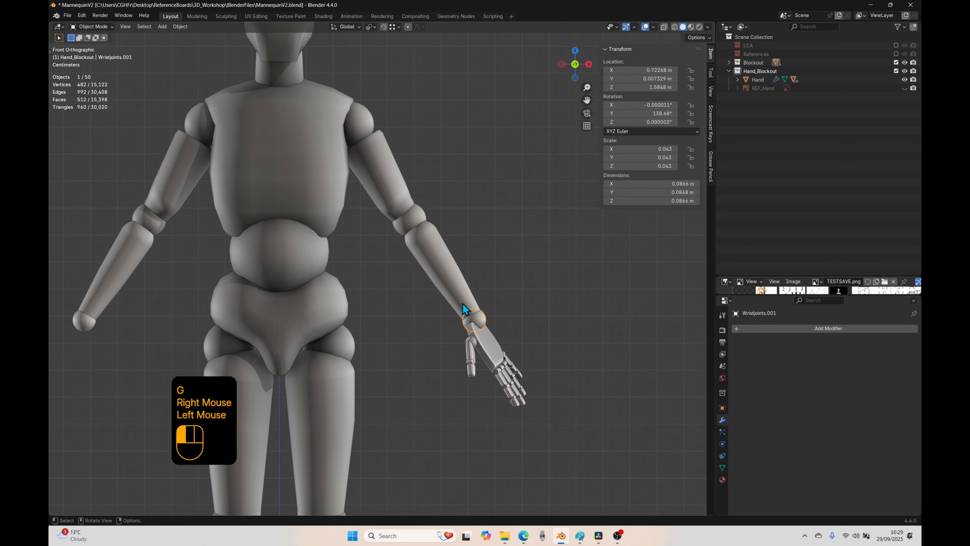
key(g)
right_click(559, 332)
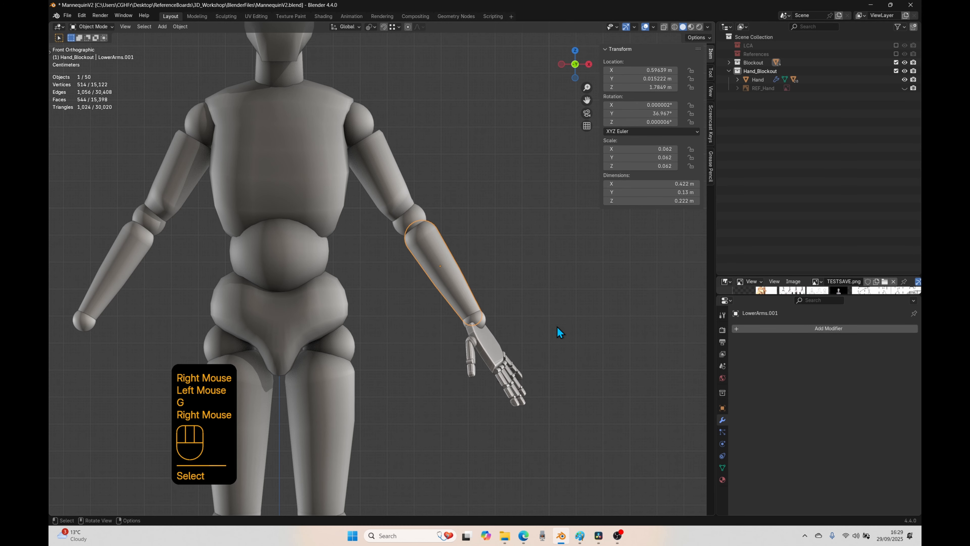
click(416, 217)
key(g)
right_click(471, 297)
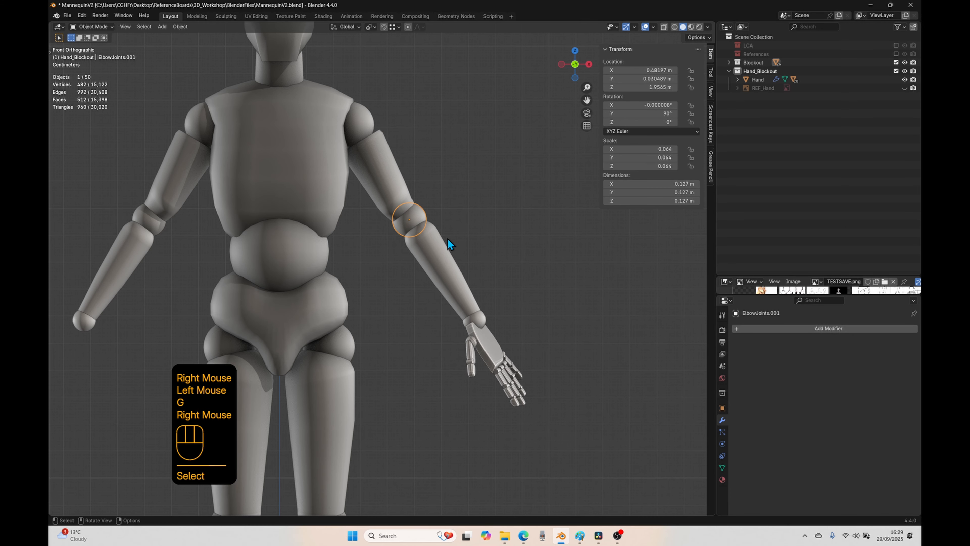
click(407, 182)
key(g)
right_click(469, 221)
Step: Parent the elbow joint to the upper arm and the upper arm to the shoulder, using Object (Keep Transform)
click(419, 216)
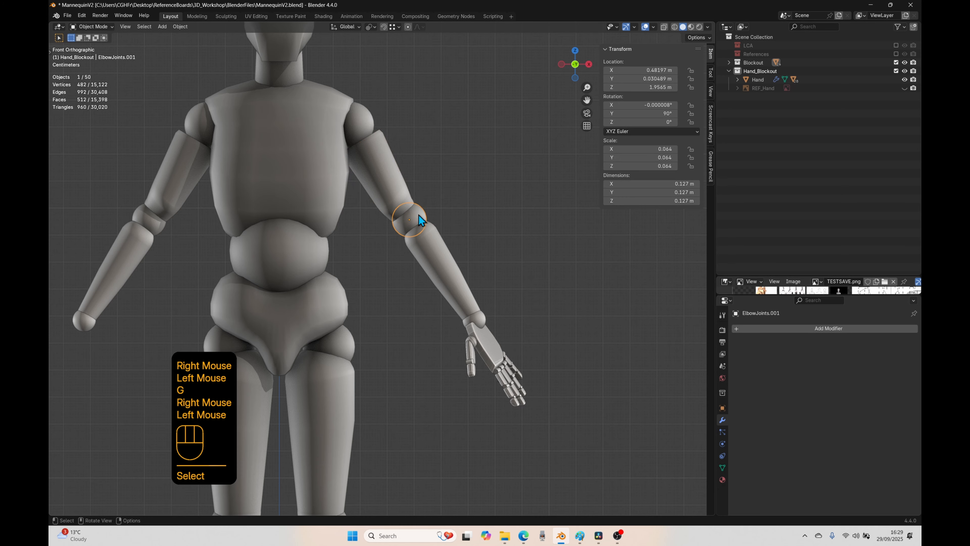
shift+click(395, 186)
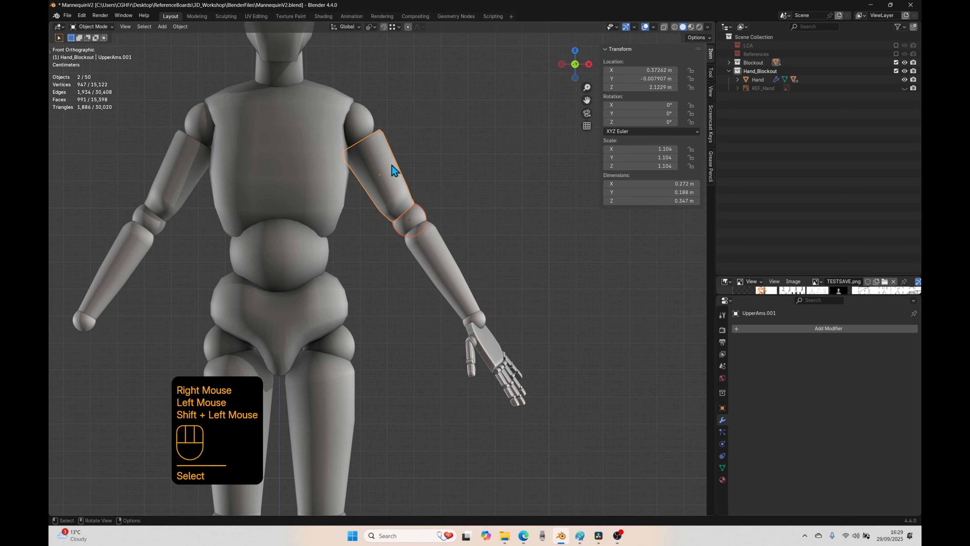
key(ctrl+p)
click(443, 169)
click(407, 170)
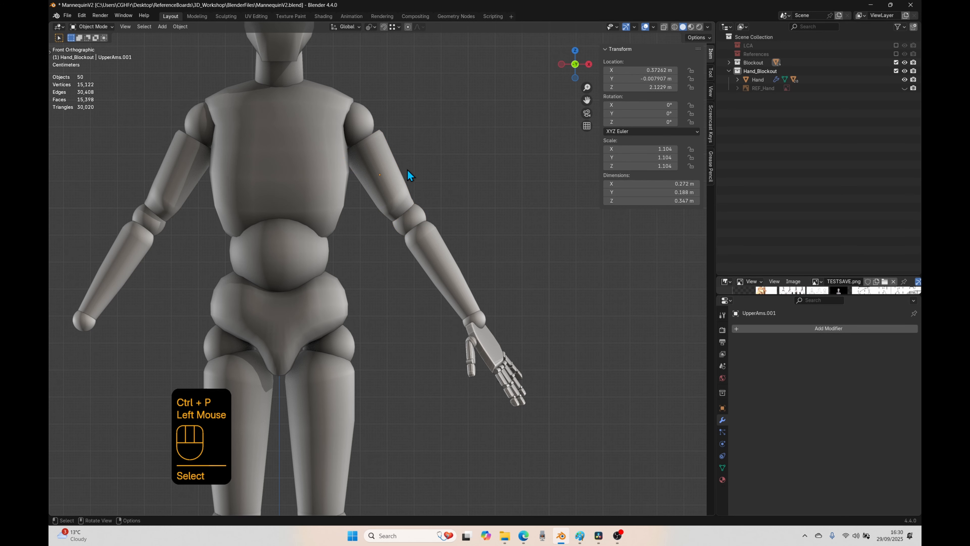
click(383, 153)
shift+click(364, 117)
key(ctrl+p)
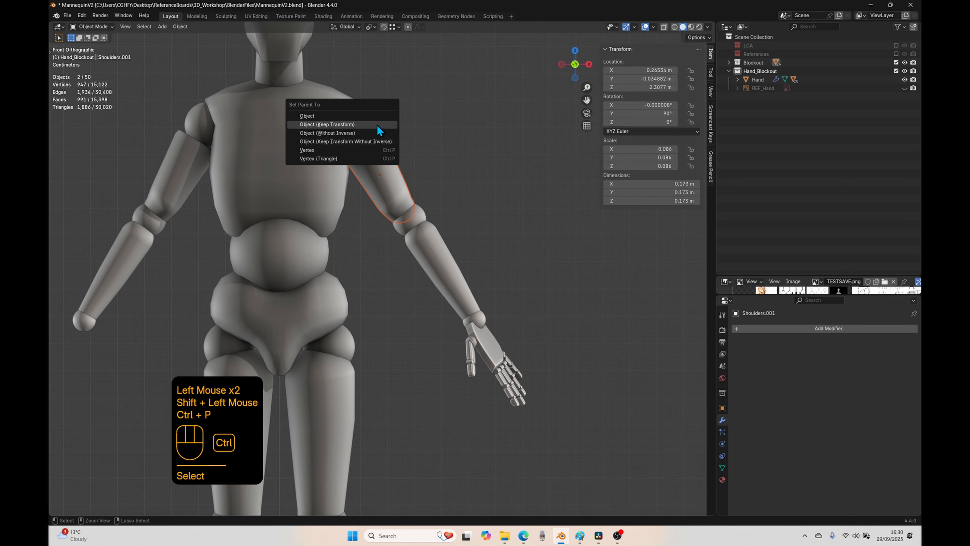
click(377, 125)
Step: Test-rotate the shoulder of the arm without a hand and cancel the rotation to check what moves with it
scroll(289, 326, down, 3)
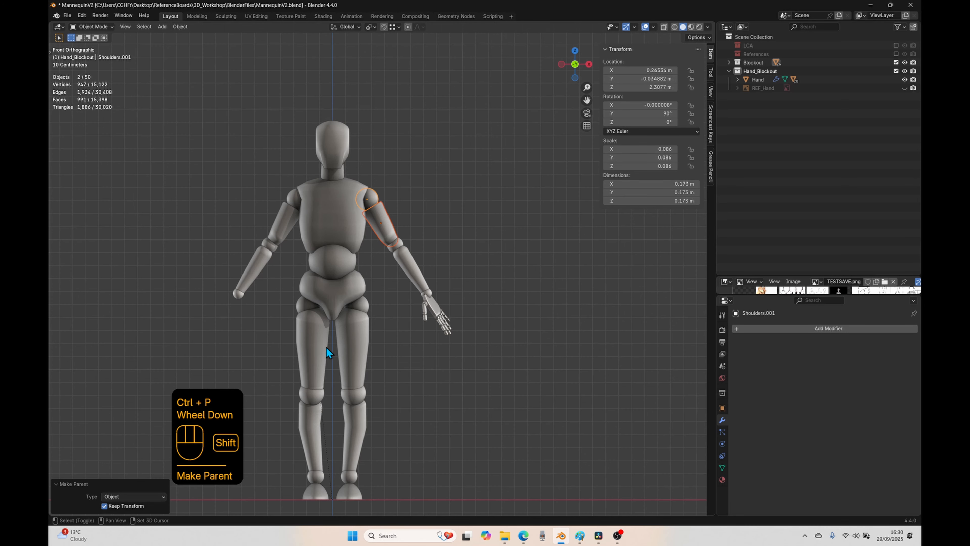
shift+middle_drag(326, 347, 370, 344)
click(331, 198)
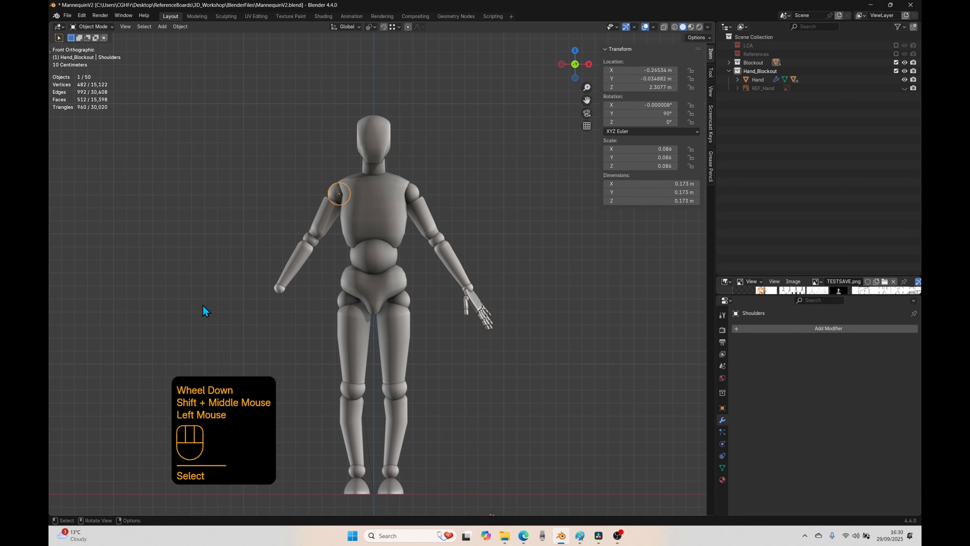
key(r)
right_click(241, 249)
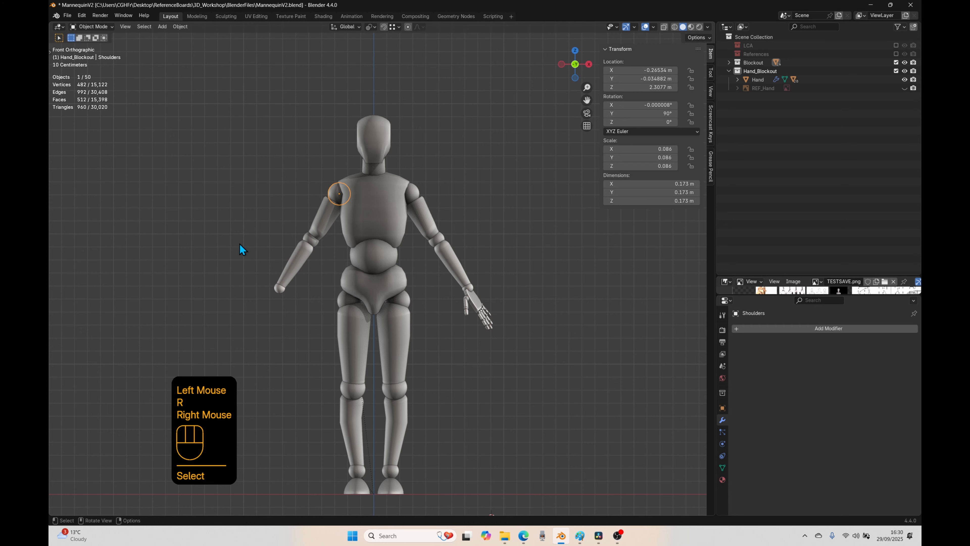
Step: Test-rotate the shoulder of the arm with the hand and cancel the rotation to check what moves with it
click(423, 199)
key(r)
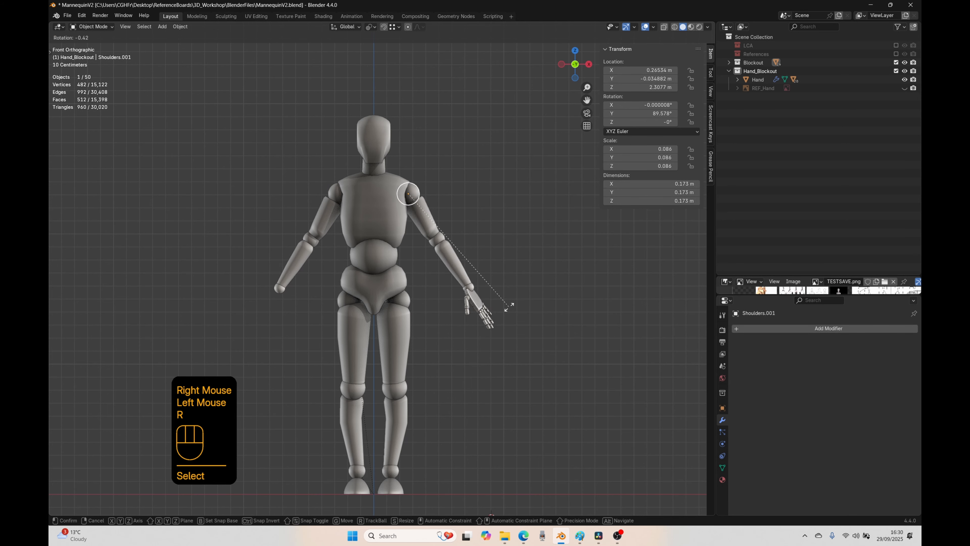
right_click(502, 234)
Step: Select all finger and thumb segments and joints of the hand, with the palm as the active object
scroll(483, 343, up, 2)
click(556, 325)
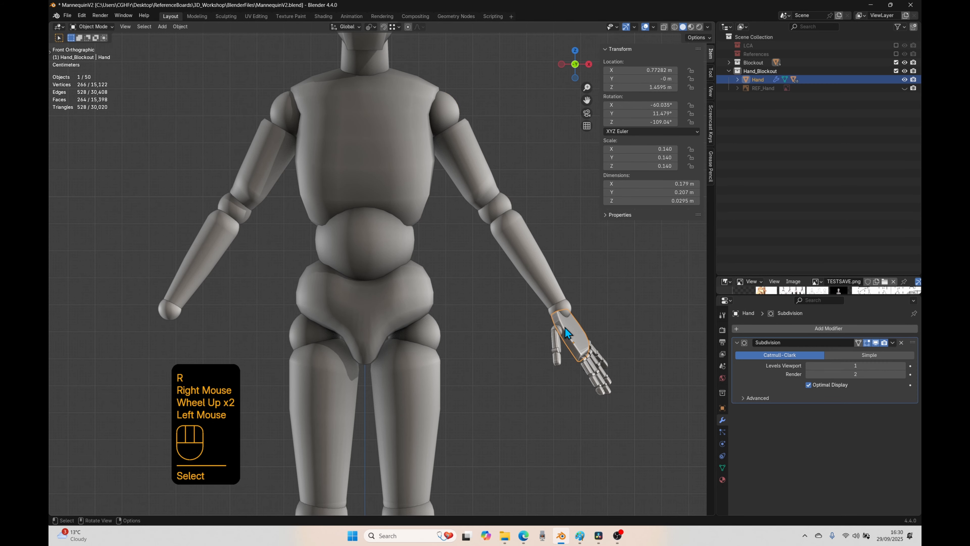
middle_drag(594, 374, 449, 387)
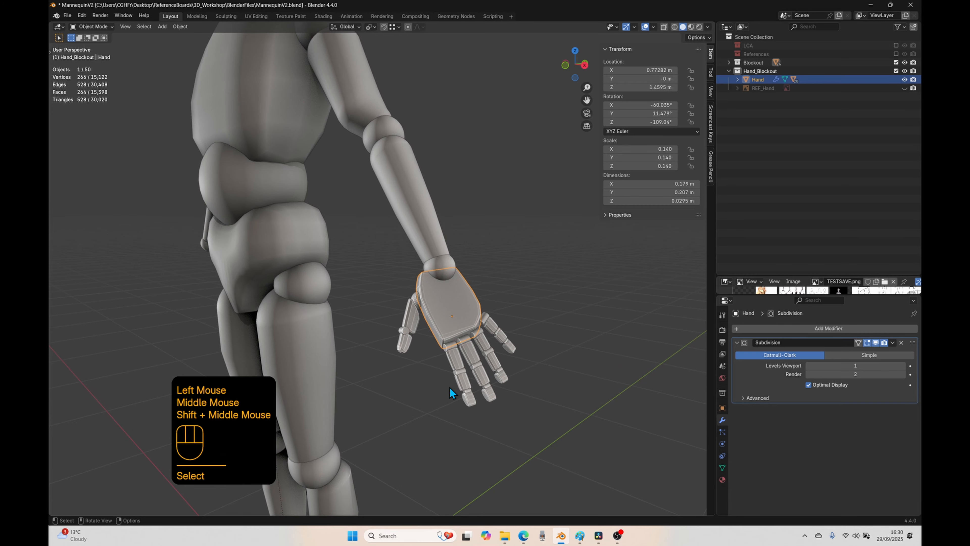
scroll(385, 368, down, 1)
middle_drag(386, 368, 461, 281)
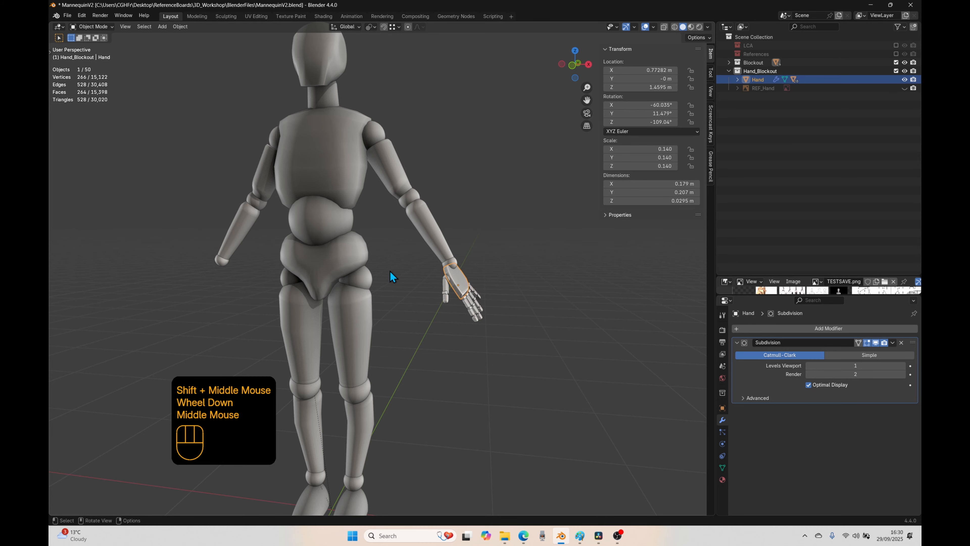
middle_drag(504, 331, 508, 383)
scroll(508, 383, up, 3)
shift+click(353, 328)
shift+click(362, 307)
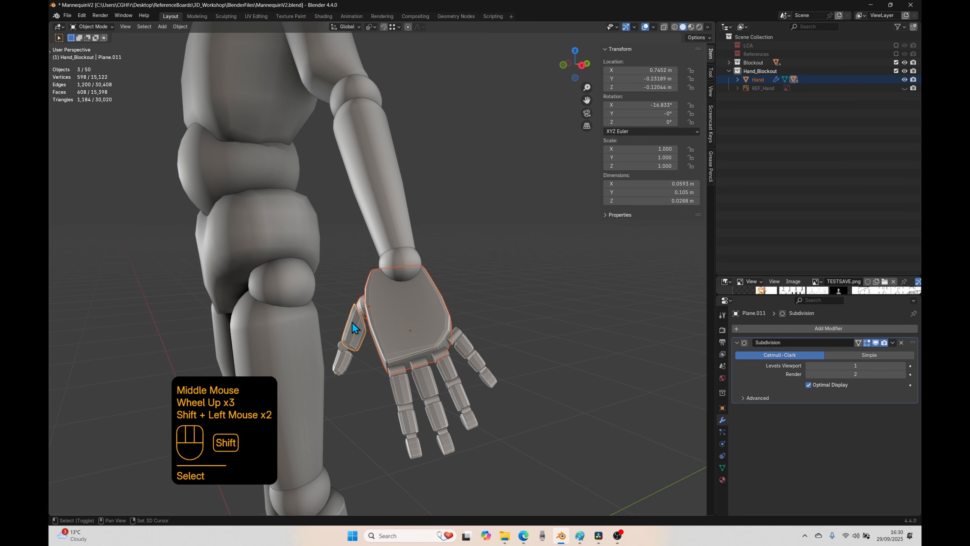
shift+click(345, 362)
shift+click(399, 371)
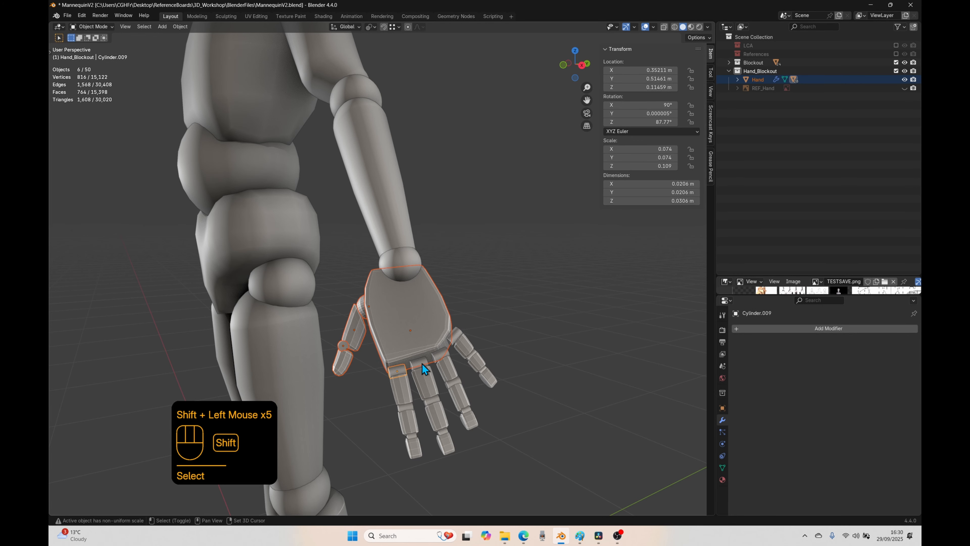
shift+click(453, 336)
shift+click(464, 348)
shift+click(449, 367)
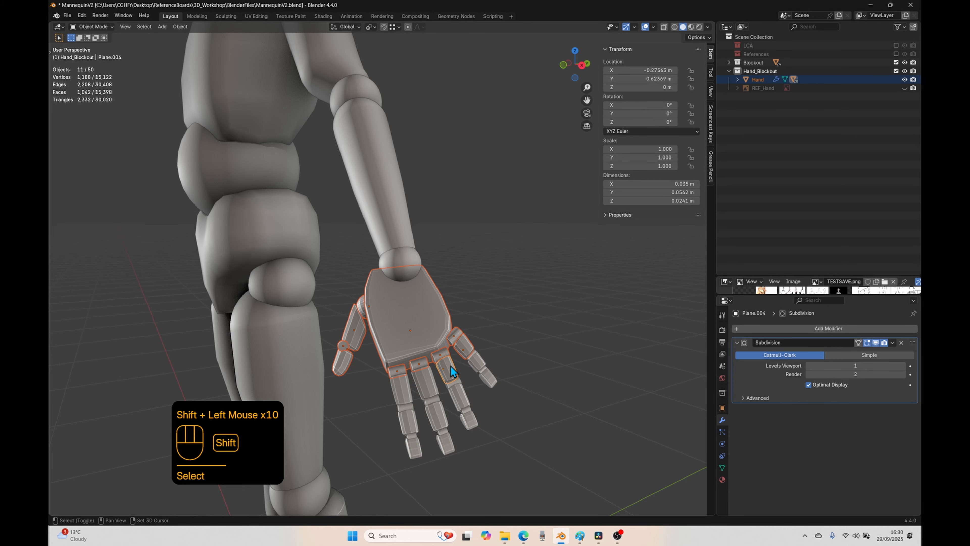
shift+click(407, 406)
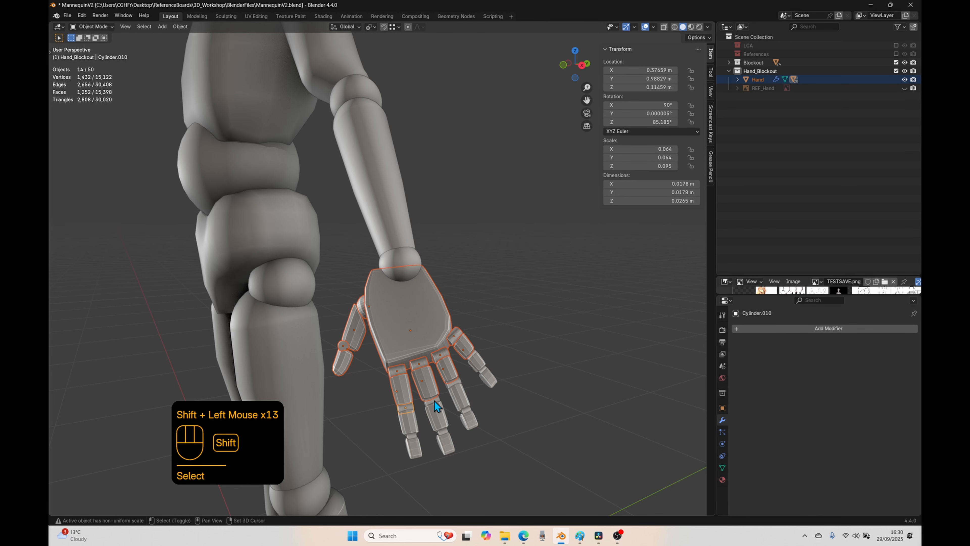
shift+click(435, 401)
shift+click(477, 368)
shift+click(472, 355)
shift+click(482, 370)
shift+click(490, 371)
shift+drag(525, 389, 399, 474)
middle_drag(418, 412, 376, 356)
shift+click(457, 308)
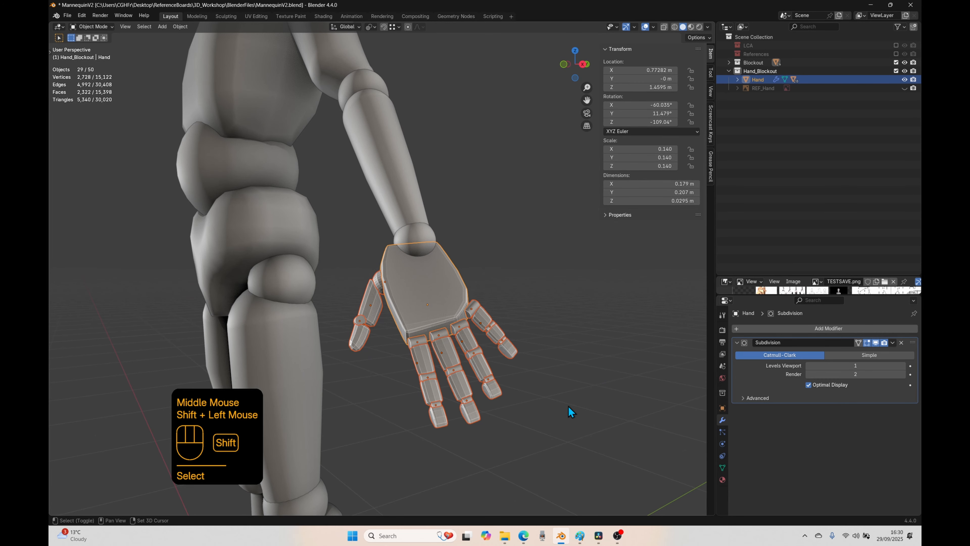
Step: Add a Mirror modifier on the X axis to the palm, using the Torso as the mirror object
click(736, 342)
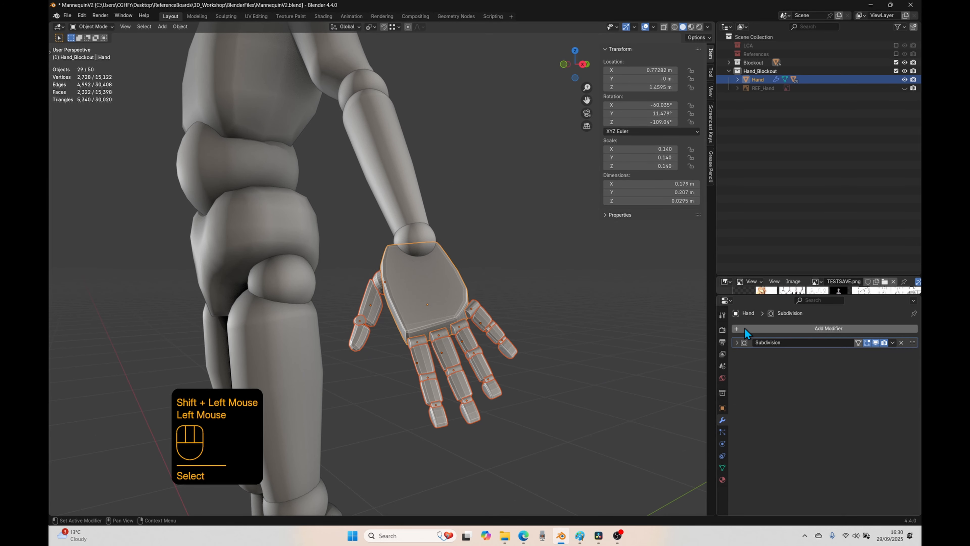
click(783, 328)
mouse_move(782, 328)
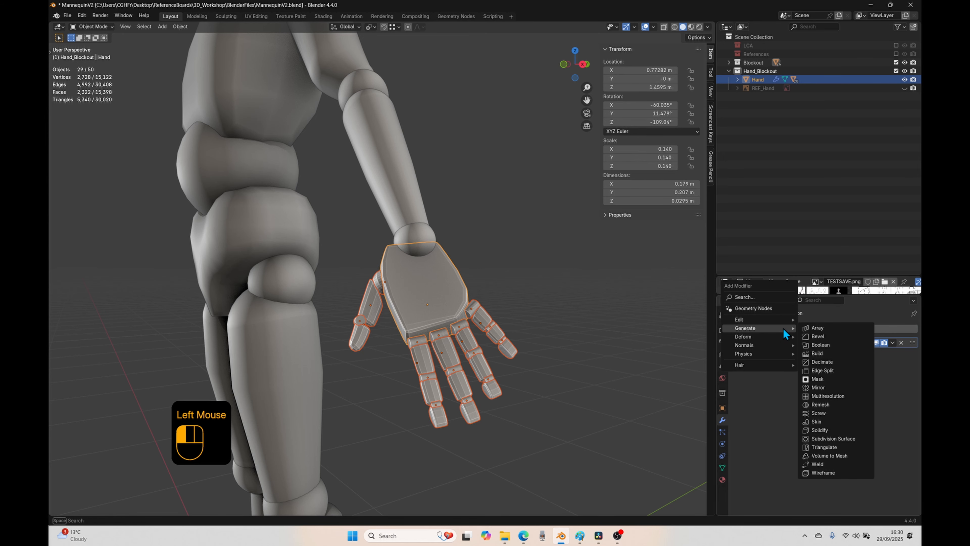
click(819, 386)
scroll(368, 392, down, 2)
middle_drag(368, 392, 451, 390)
scroll(447, 382, down, 2)
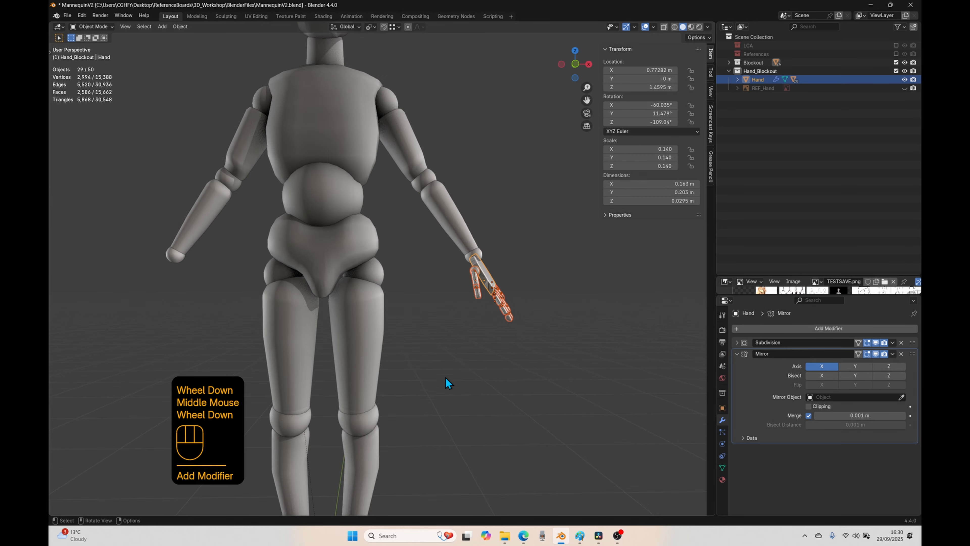
key(KP_1)
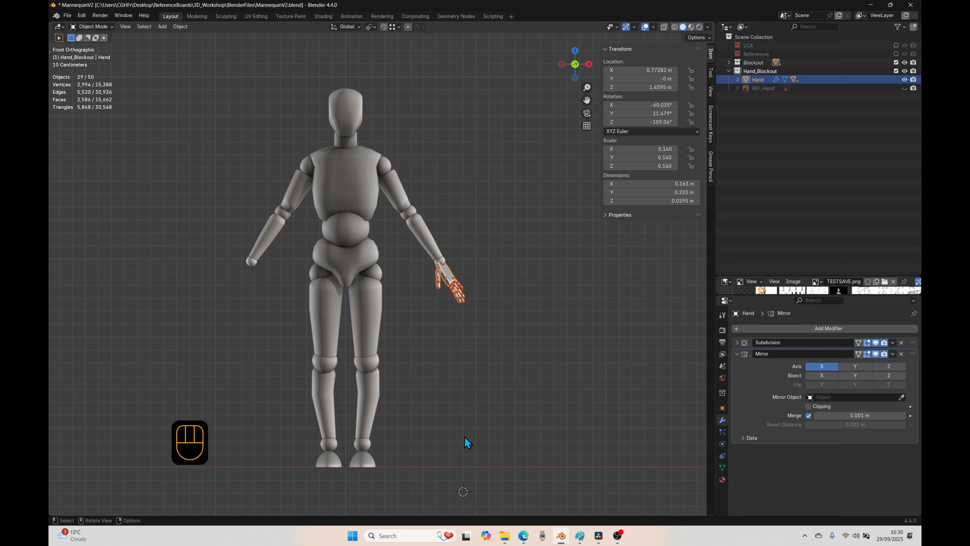
click(900, 398)
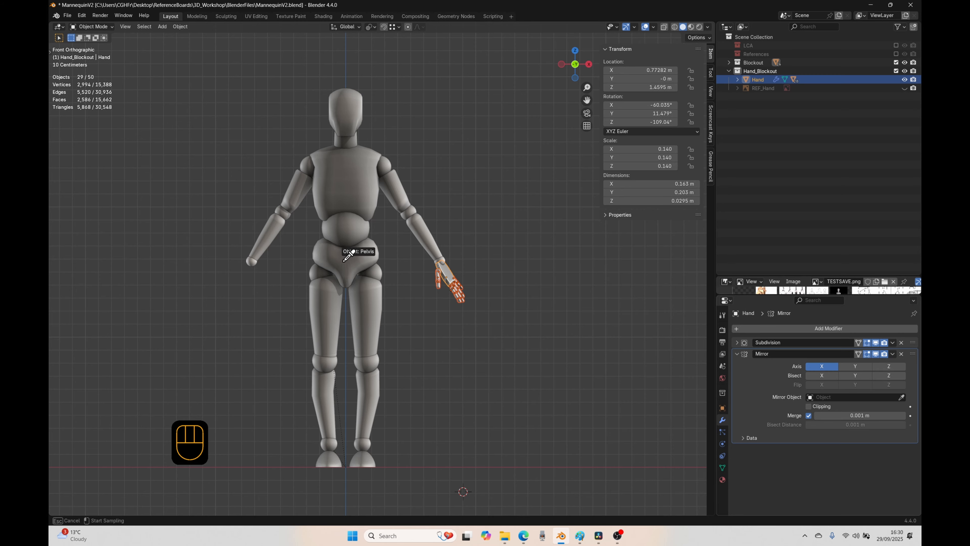
click(343, 197)
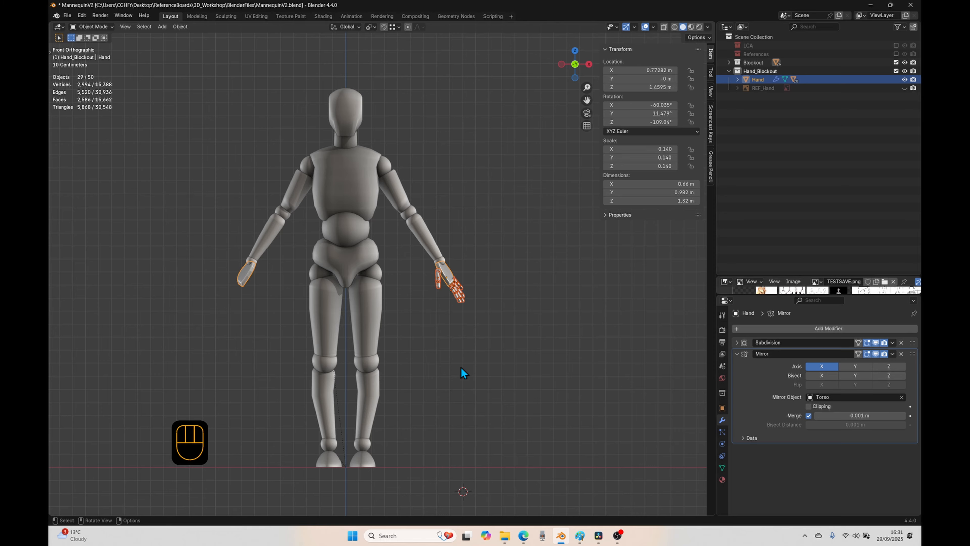
Step: Copy the palm's modifiers to all selected finger and thumb parts, and deselect everything
key(ctrl+l)
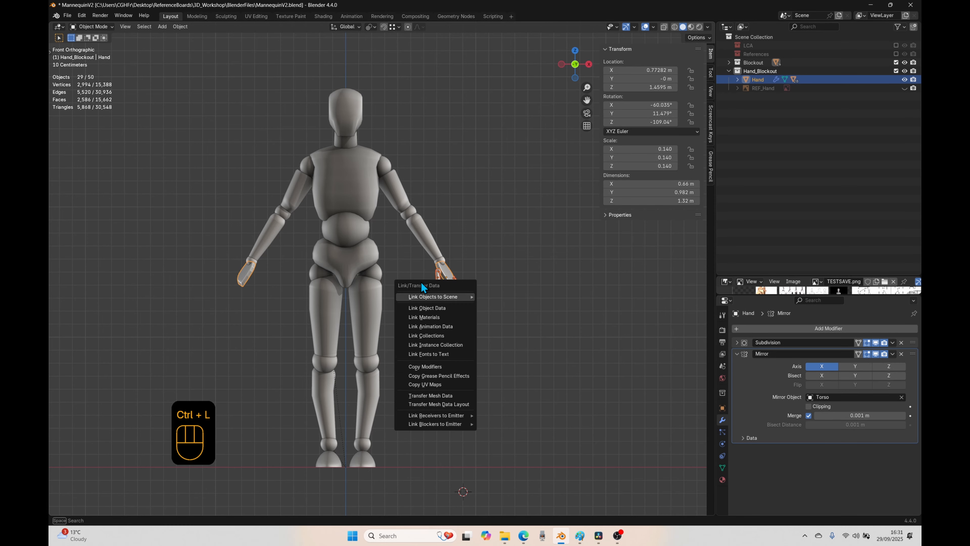
click(414, 373)
click(416, 374)
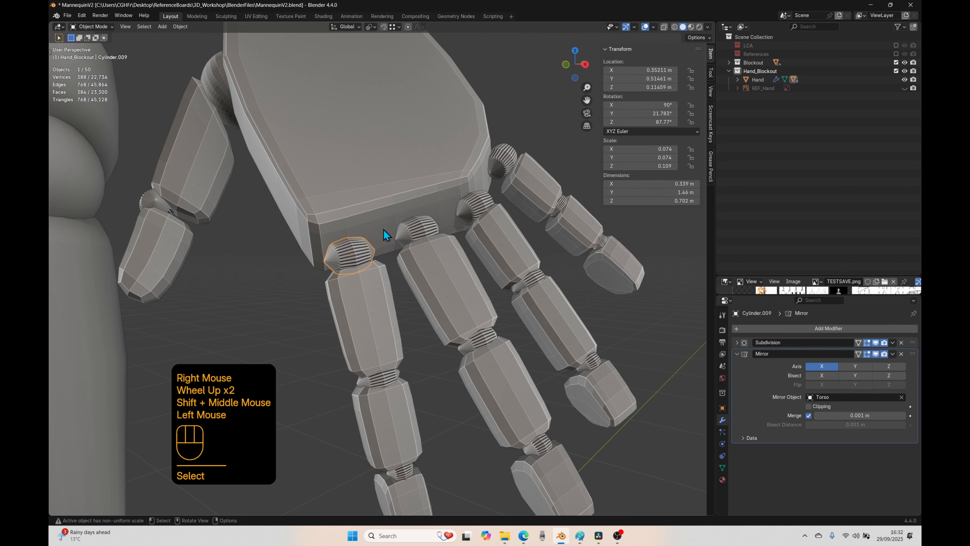
Step: Isolate the index finger's knuckle cylinder in local view and examine its mesh in Edit Mode
click(401, 233)
click(401, 234)
click(495, 171)
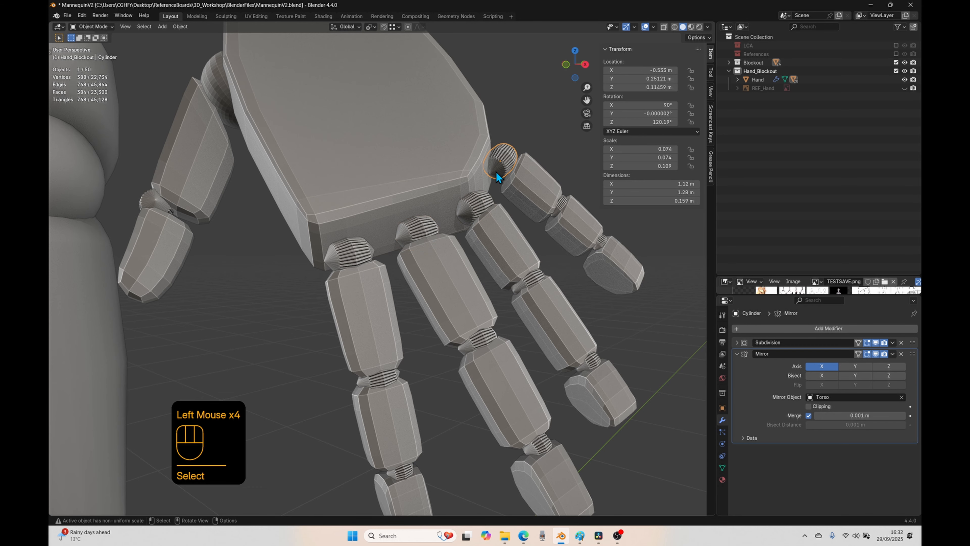
click(345, 252)
key(Tab)
middle_drag(321, 300, 320, 299)
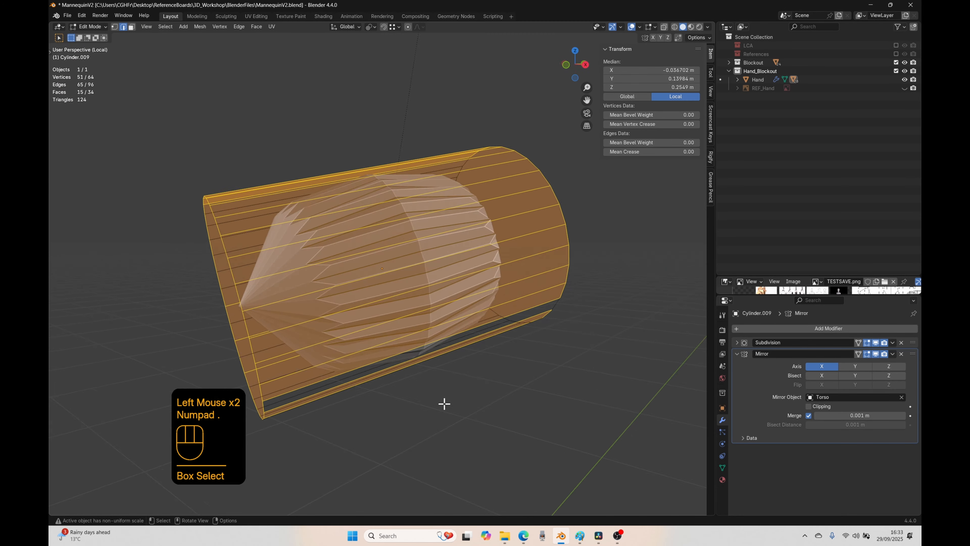
middle_drag(444, 403, 607, 360)
click(500, 384)
key(Tab)
key(Tab)
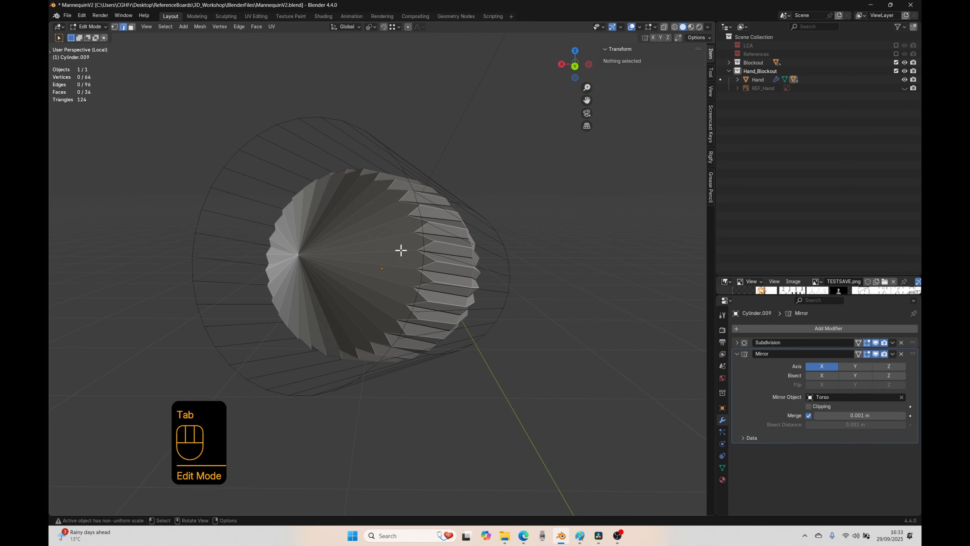
Step: Select both end faces of the knuckle cylinder and compare its shape with the Subdivision modifier's viewport display off and on
key(3)
click(320, 281)
middle_drag(320, 282, 378, 311)
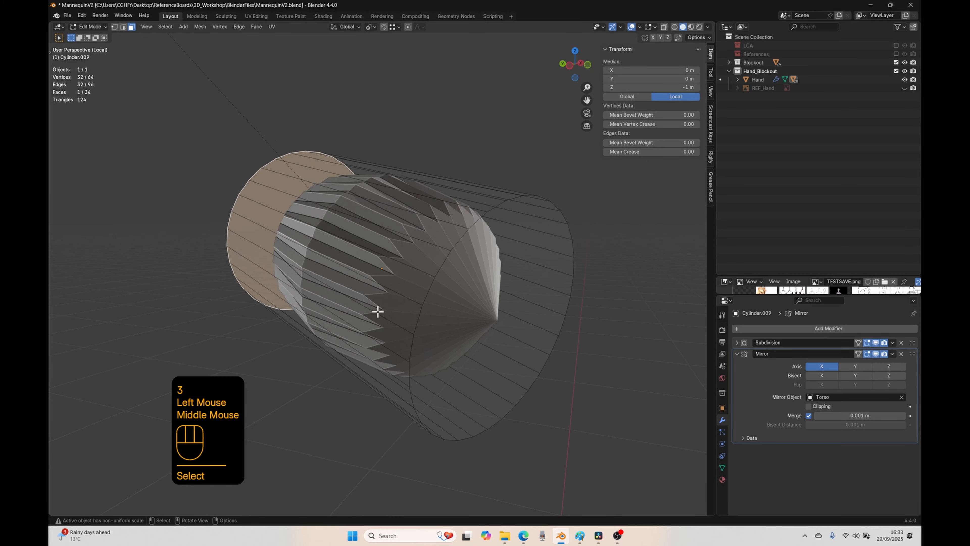
shift+click(507, 336)
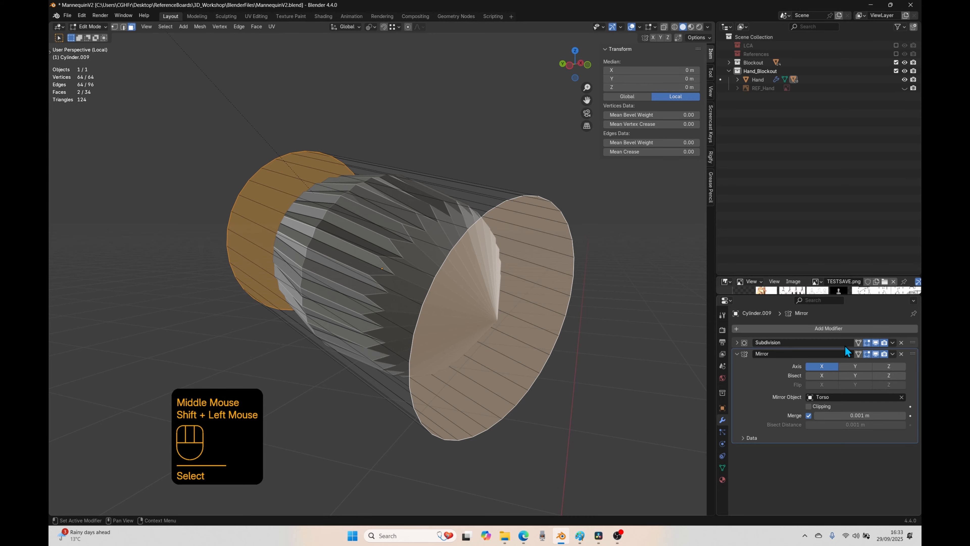
click(875, 342)
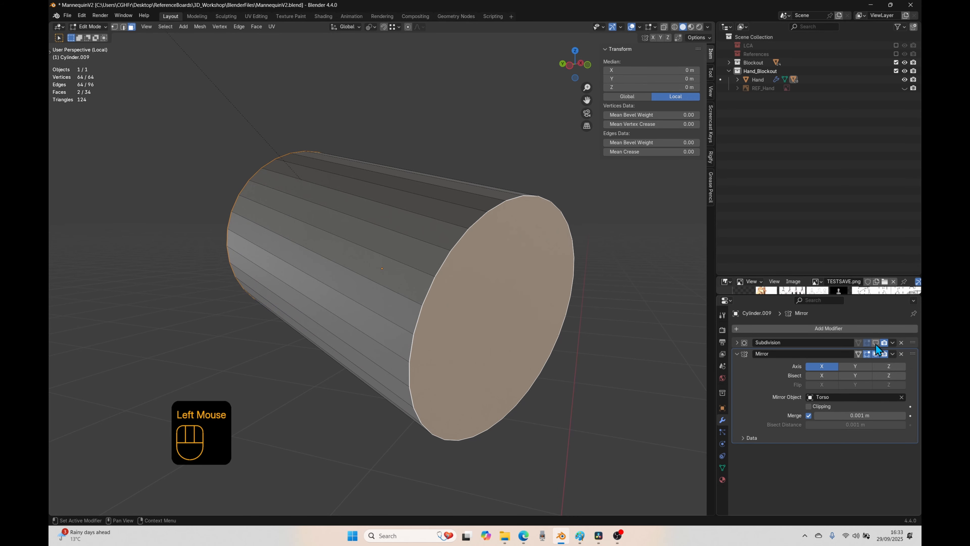
mouse_move(493, 314)
middle_down()
mouse_move(501, 316)
mouse_move(482, 310)
middle_up()
click(455, 286)
middle_drag(317, 362, 405, 343)
shift+click(399, 267)
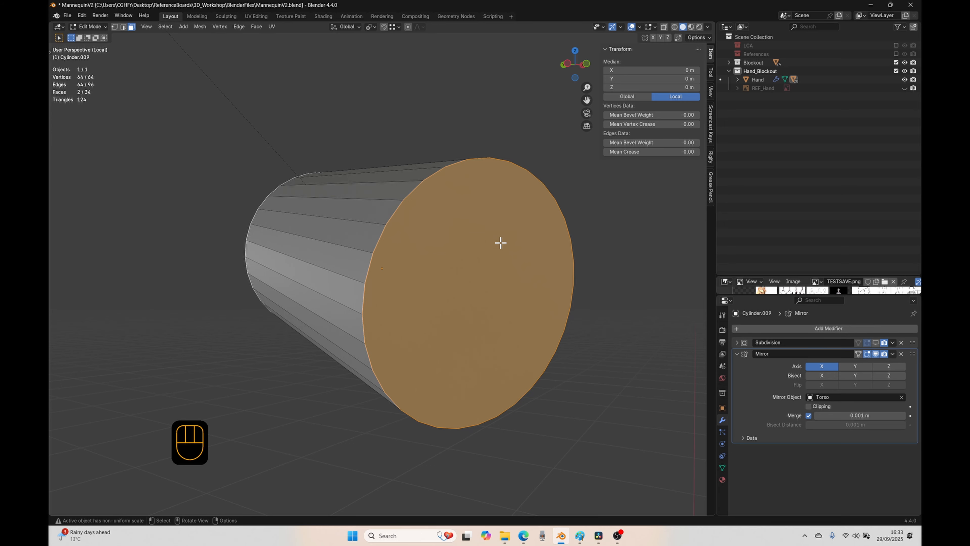
click(876, 343)
Step: Try insetting both end faces by about 0.68 m and extruding them inward with scaling, and undo these changes
scroll(508, 343, down, 4)
middle_drag(507, 343, 541, 393)
scroll(540, 393, up, 2)
key(i)
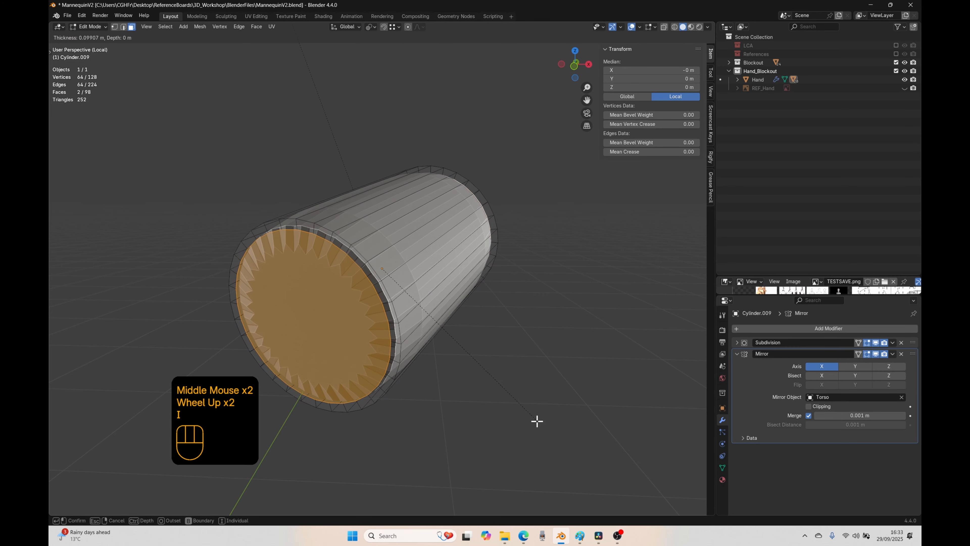
click(420, 425)
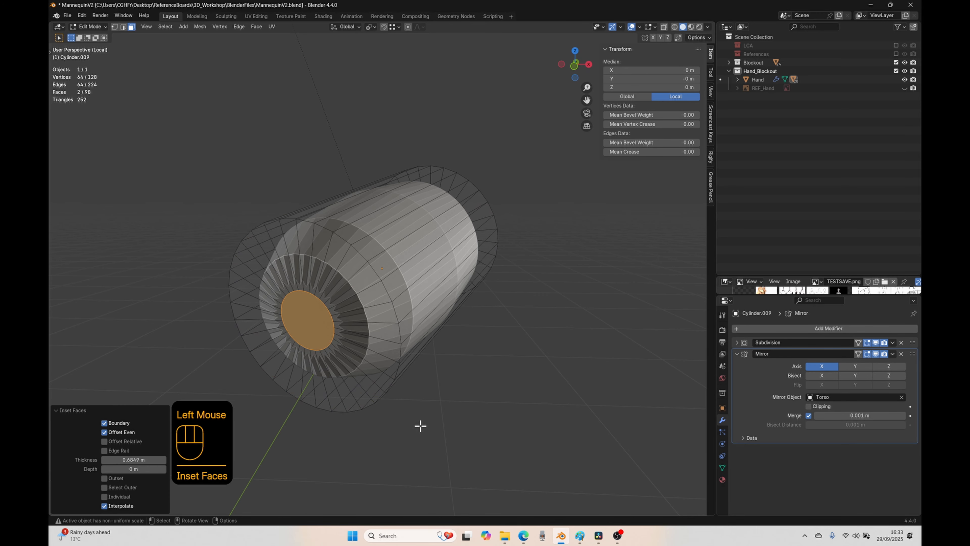
key(e)
key(s)
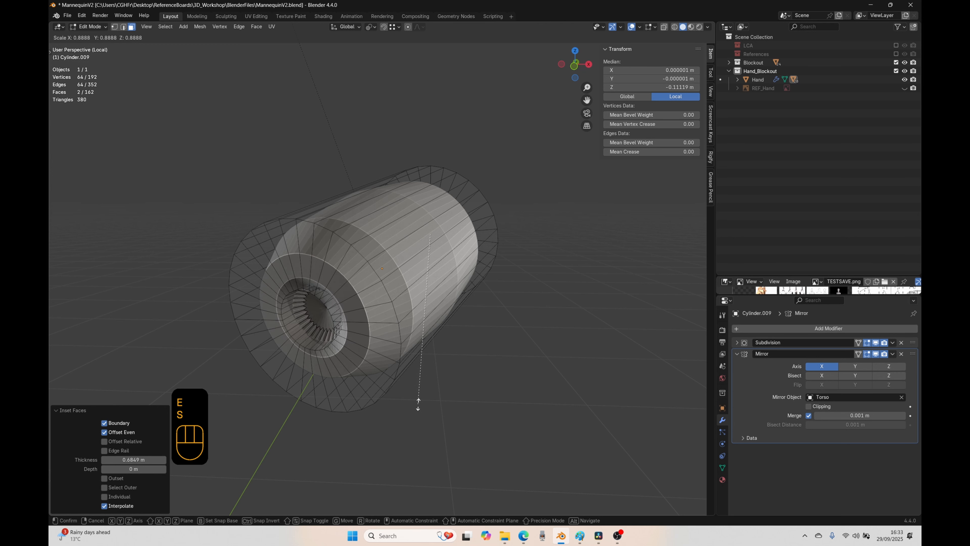
click(418, 389)
key(Tab)
scroll(420, 391, down, 2)
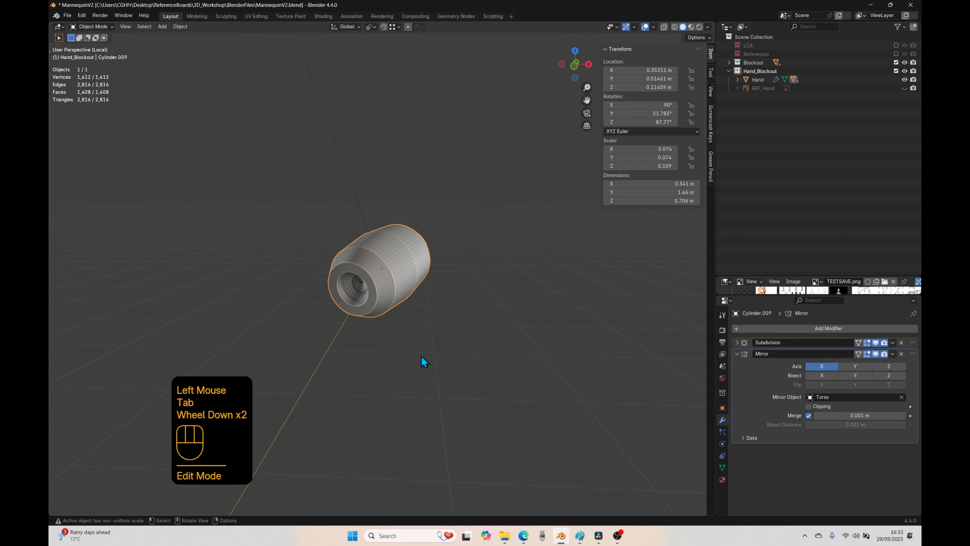
key(ctrl+z)
key(ctrl+z)
key(ctrl+z)
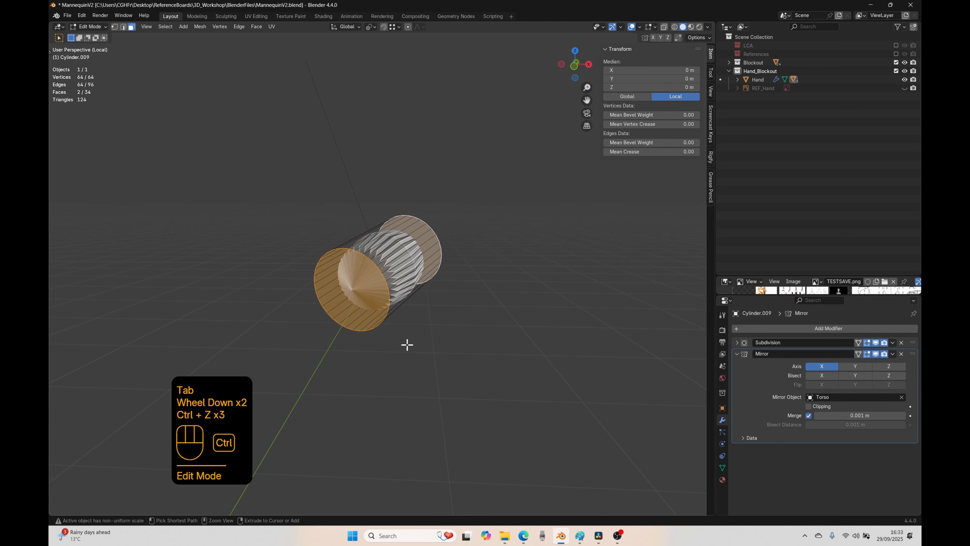
Step: Remove the Subdivision modifier from the index knuckle cylinder in Object Mode and exit local view
key(Tab)
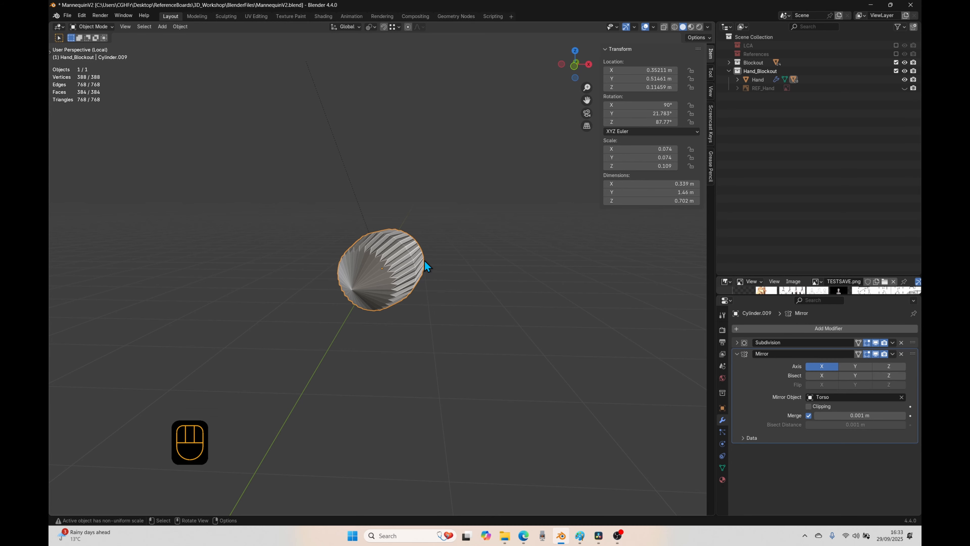
click(902, 342)
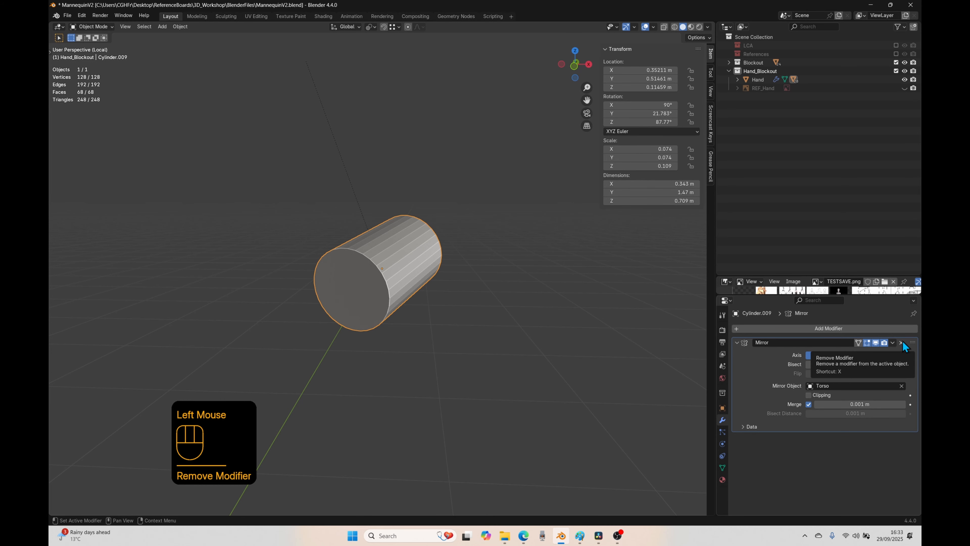
key(slash)
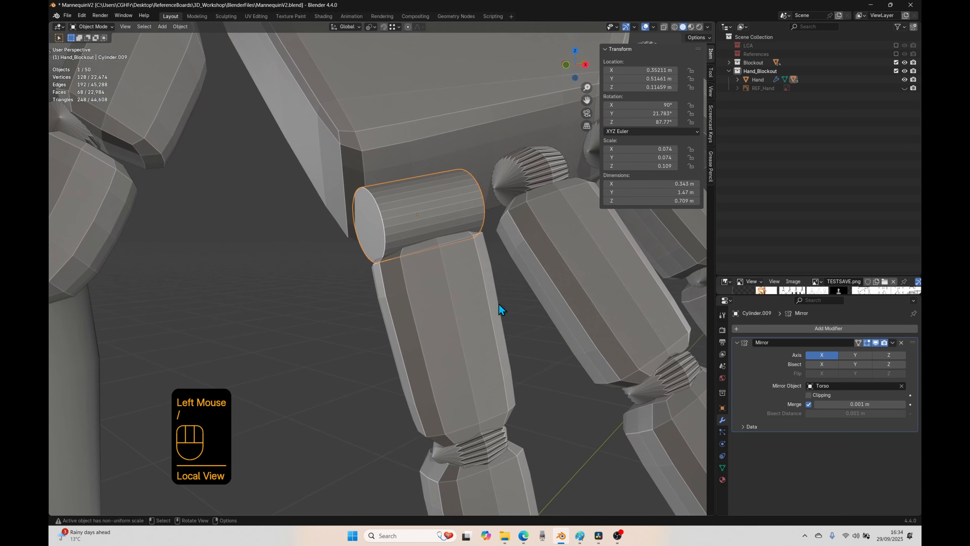
Step: Copy the thumb joint's Mirror-only modifier setup to the remaining finger joint cylinders so they lose their Subdivision modifiers
scroll(435, 312, down, 2)
click(365, 361)
middle_drag(369, 373, 377, 330)
scroll(431, 347, up, 1)
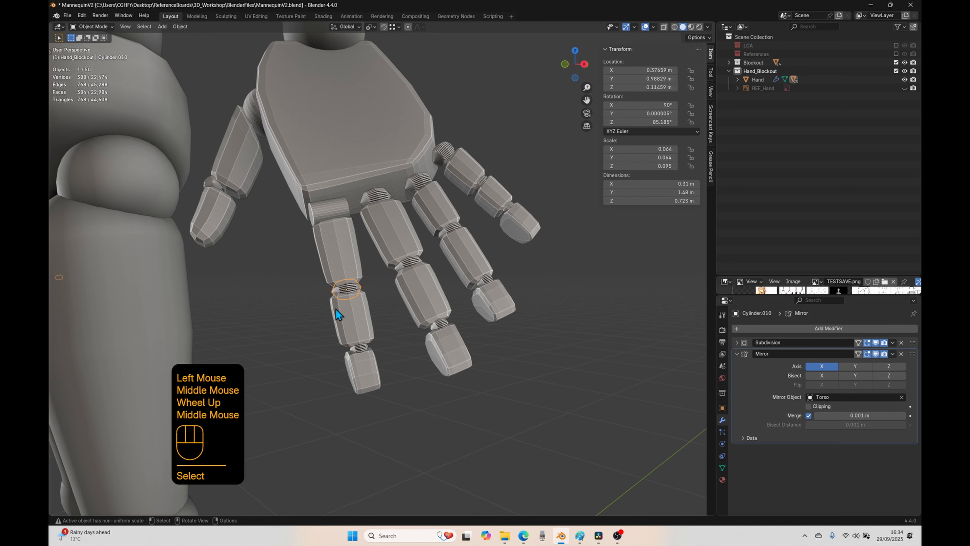
shift+click(354, 351)
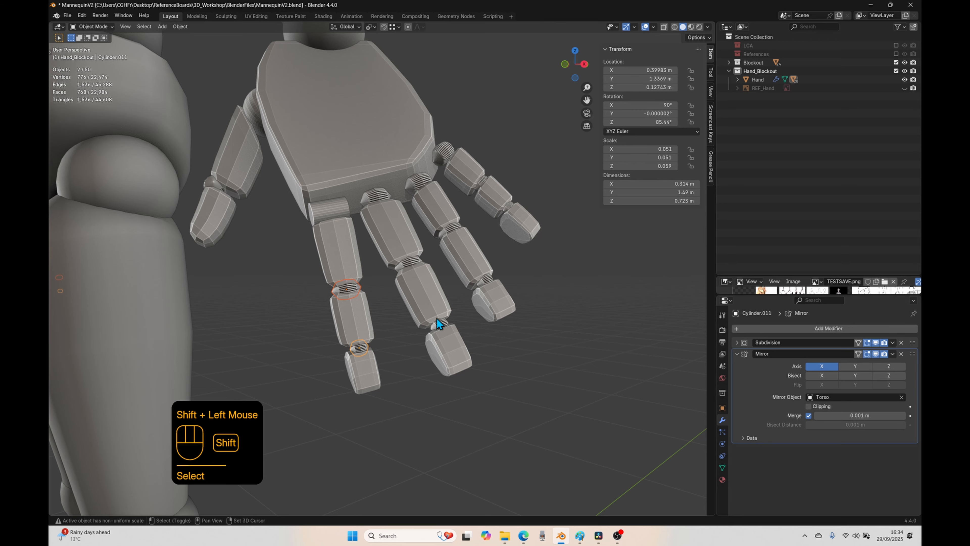
shift+click(440, 326)
shift+click(406, 261)
shift+click(372, 197)
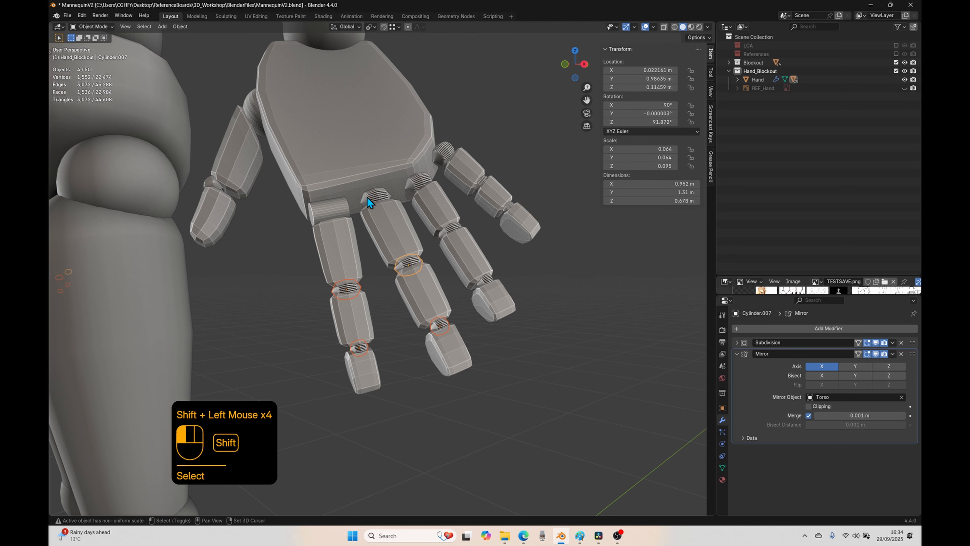
shift+click(419, 185)
shift+click(450, 229)
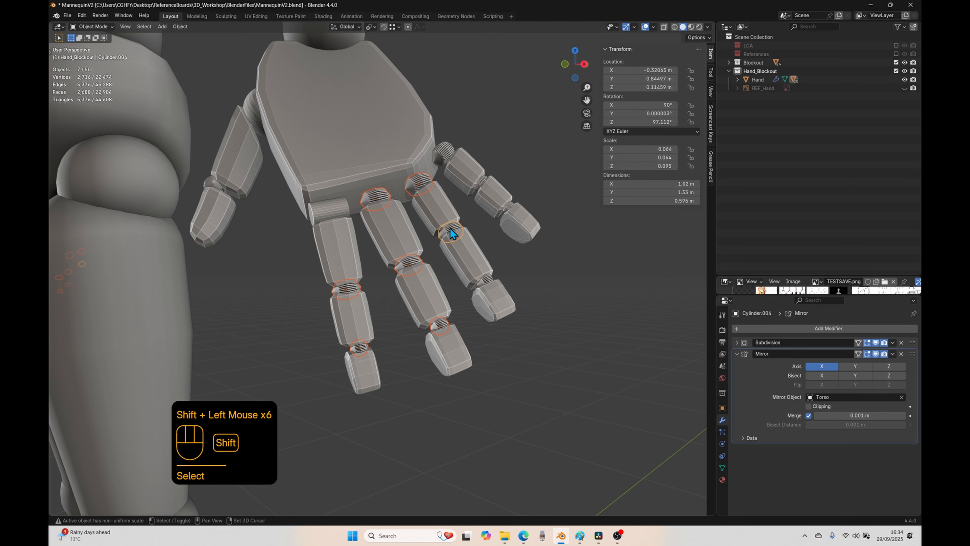
shift+click(485, 282)
shift+click(508, 208)
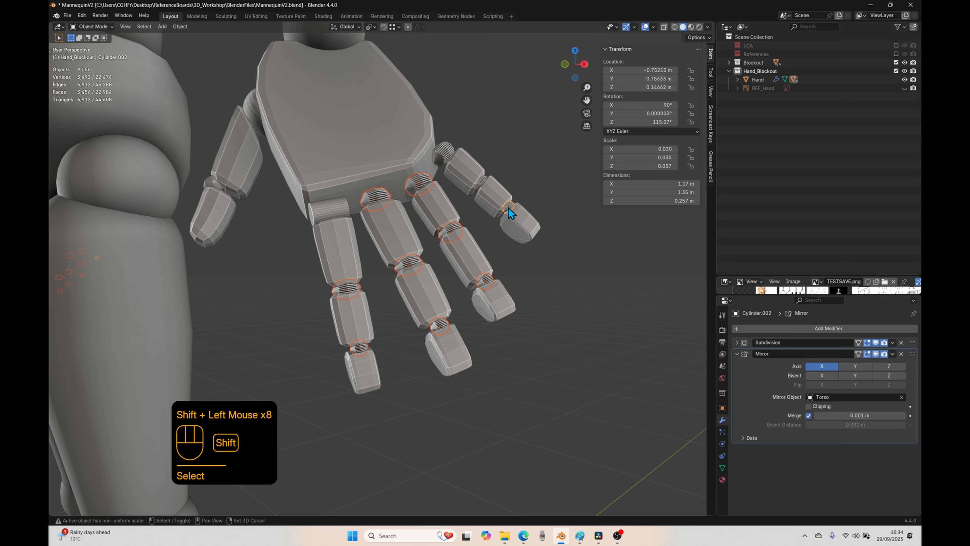
shift+click(483, 184)
shift+click(444, 156)
shift+click(214, 185)
key(ctrl+l)
click(328, 287)
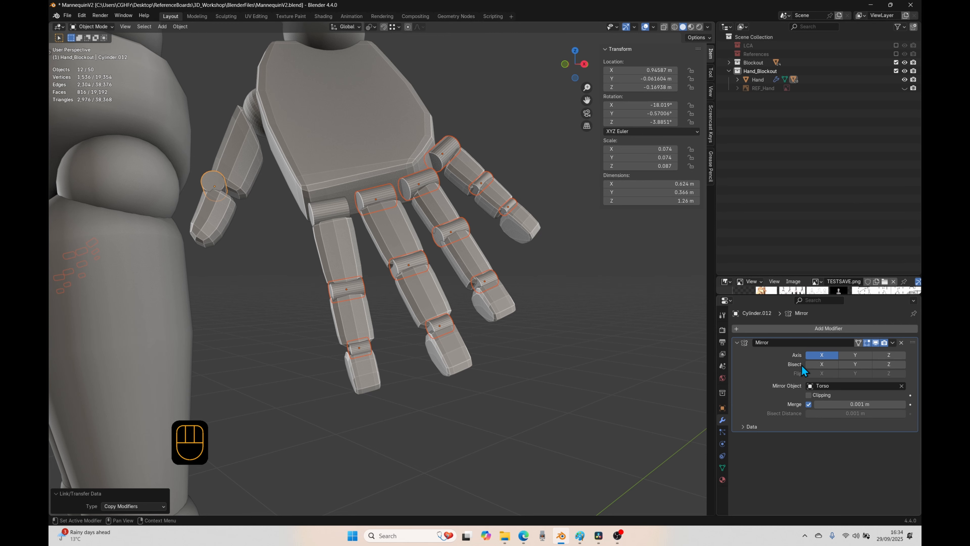
key(ctrl+l)
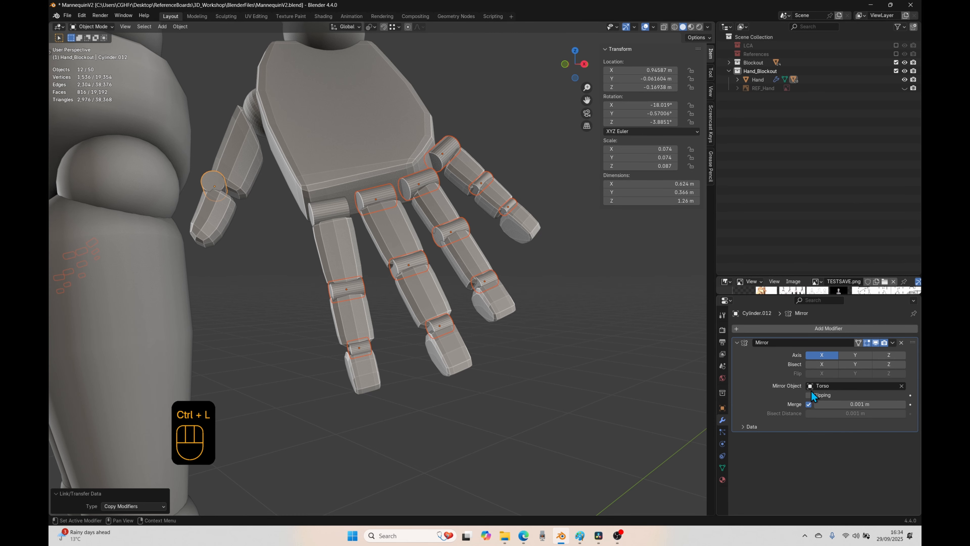
Step: Select all parts of the hand and convert them to meshes, applying their modifiers
scroll(355, 395, down, 8)
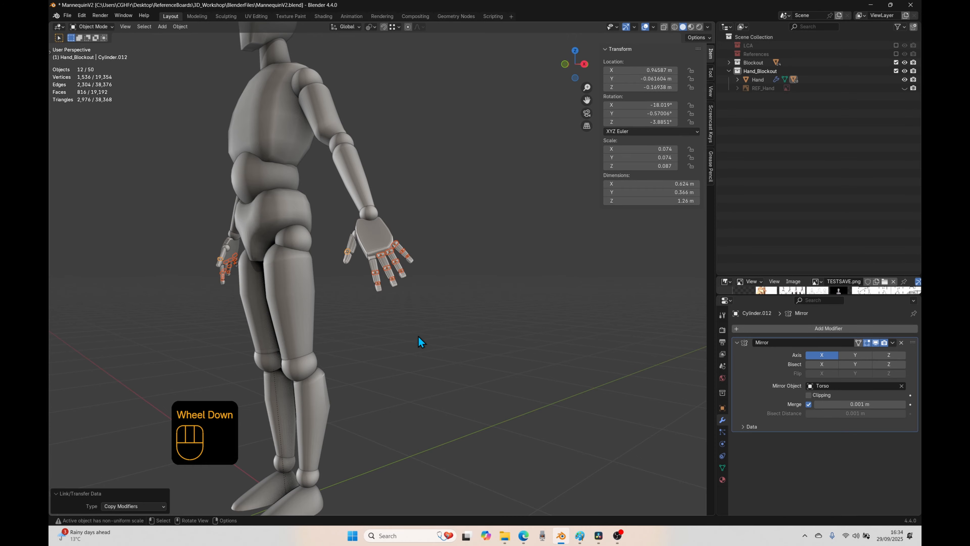
middle_drag(418, 336, 467, 353)
scroll(271, 342, up, 2)
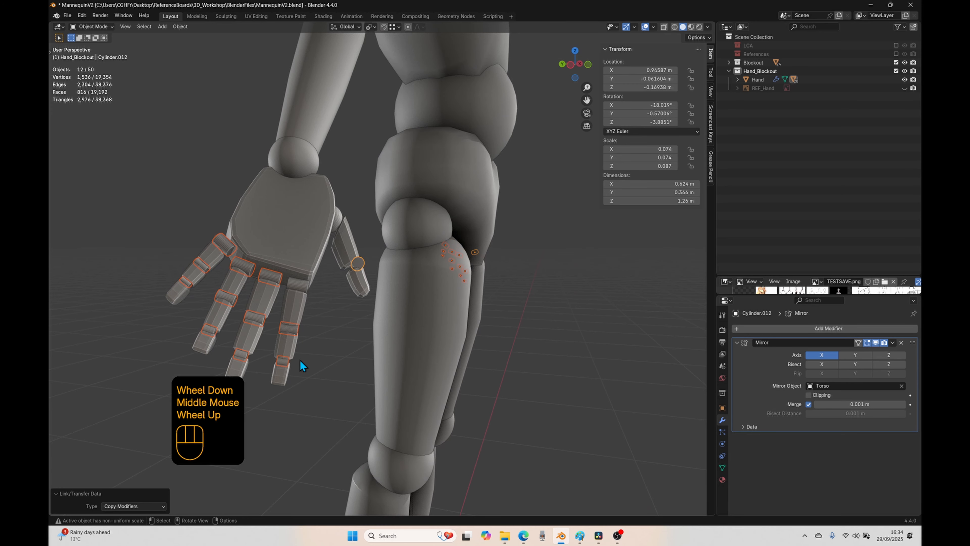
click(370, 374)
middle_drag(519, 394, 528, 400)
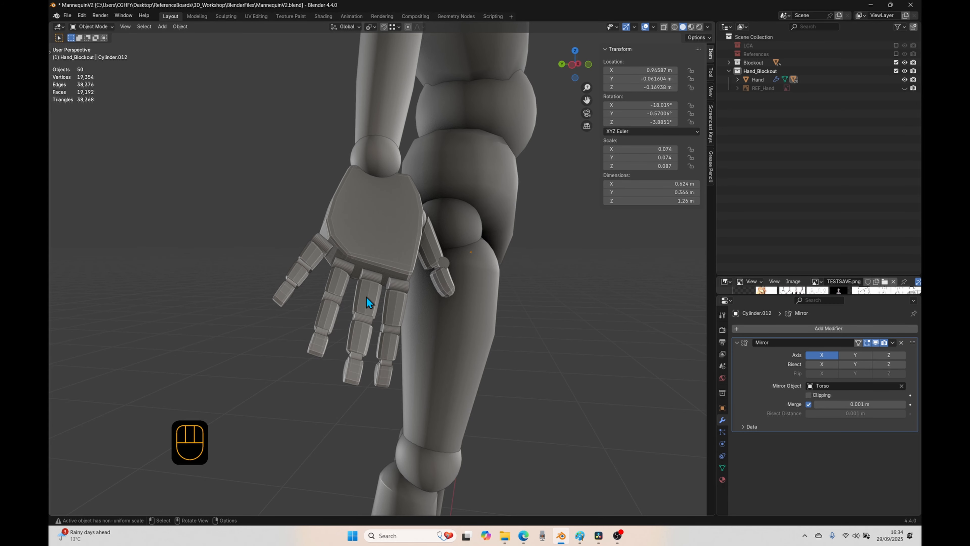
middle_drag(454, 320, 322, 336)
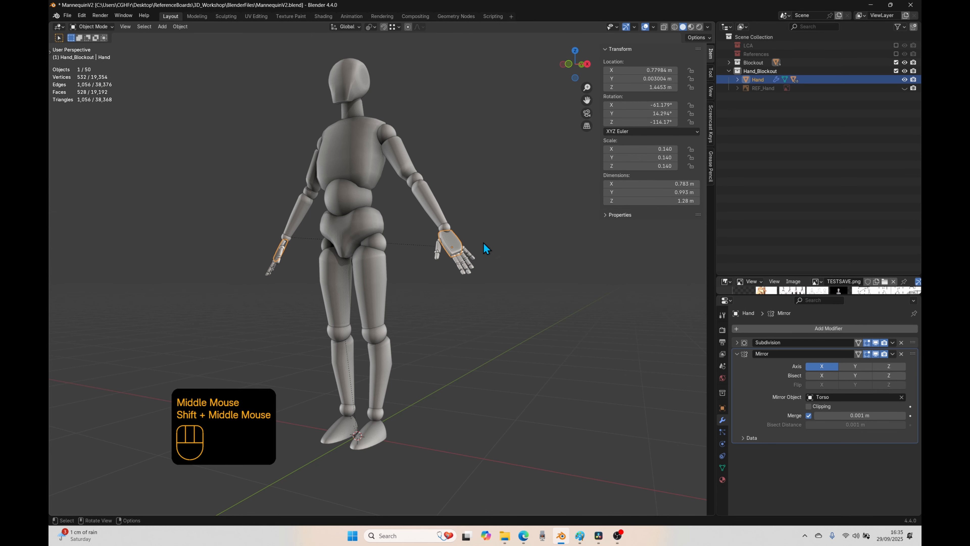
drag(483, 242, 429, 282)
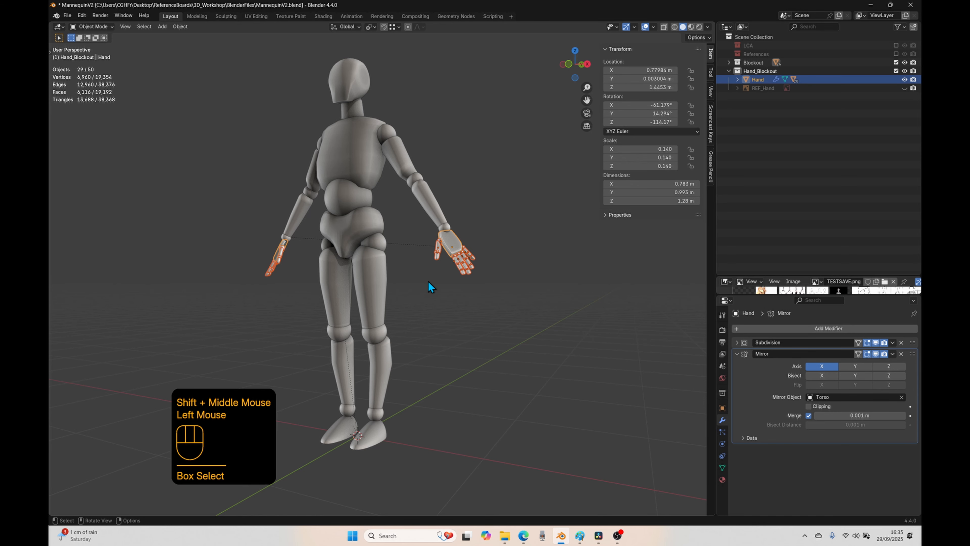
right_click(458, 240)
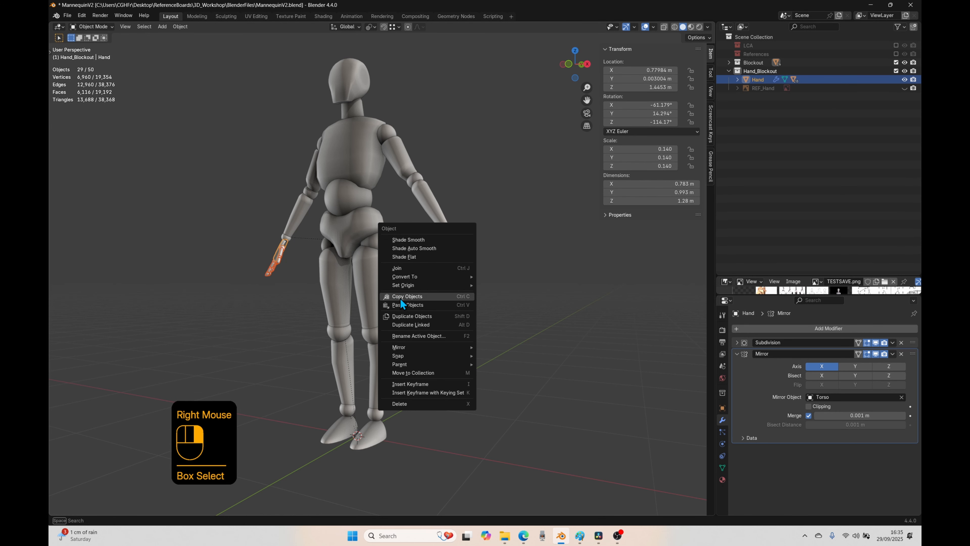
mouse_move(397, 277)
click(490, 276)
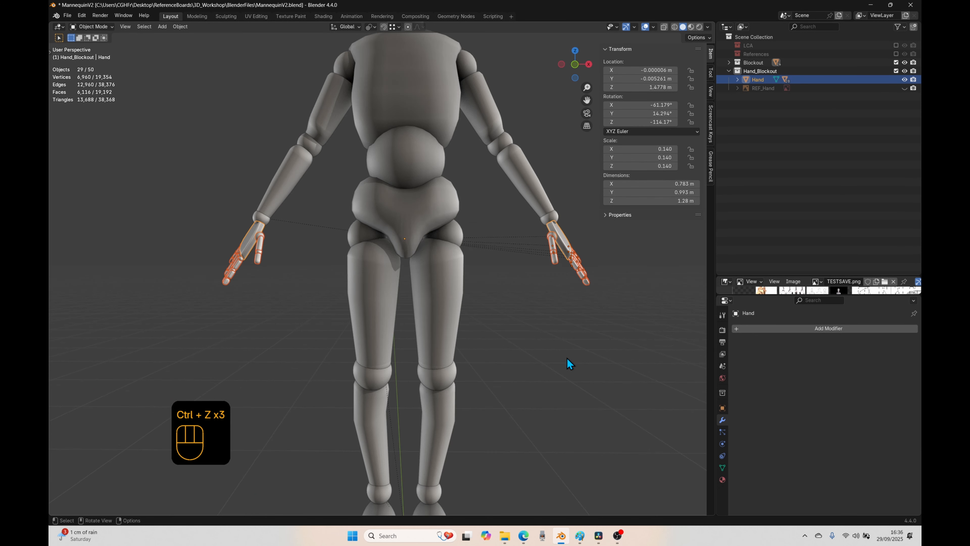
Step: Separate the whole geometry of all selected hand parts by loose parts in Edit Mode and return to Object Mode
middle_drag(569, 361, 522, 353)
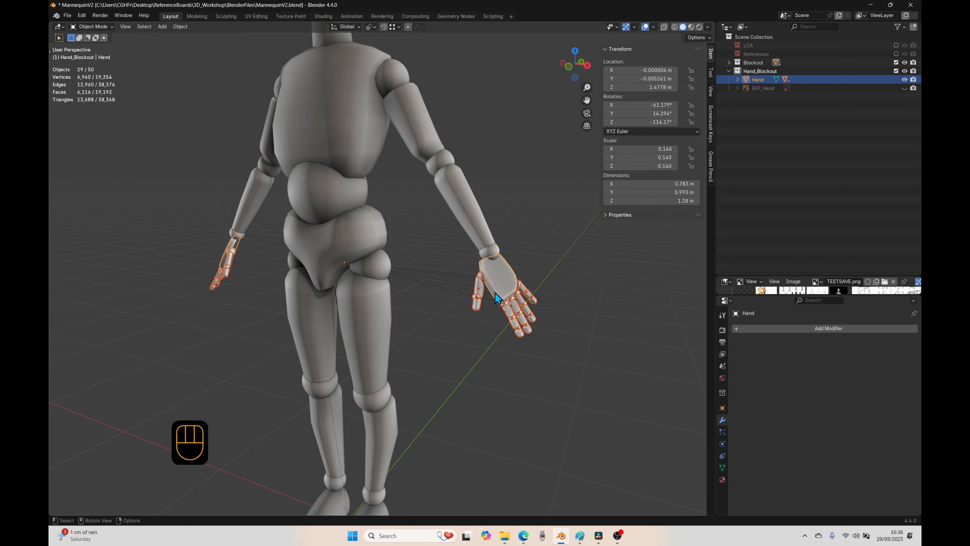
key(Tab)
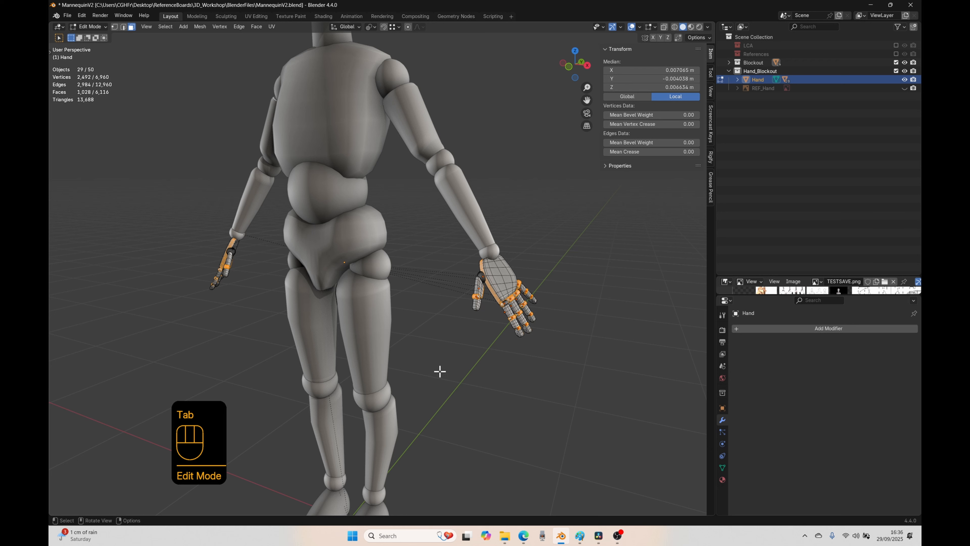
key(a)
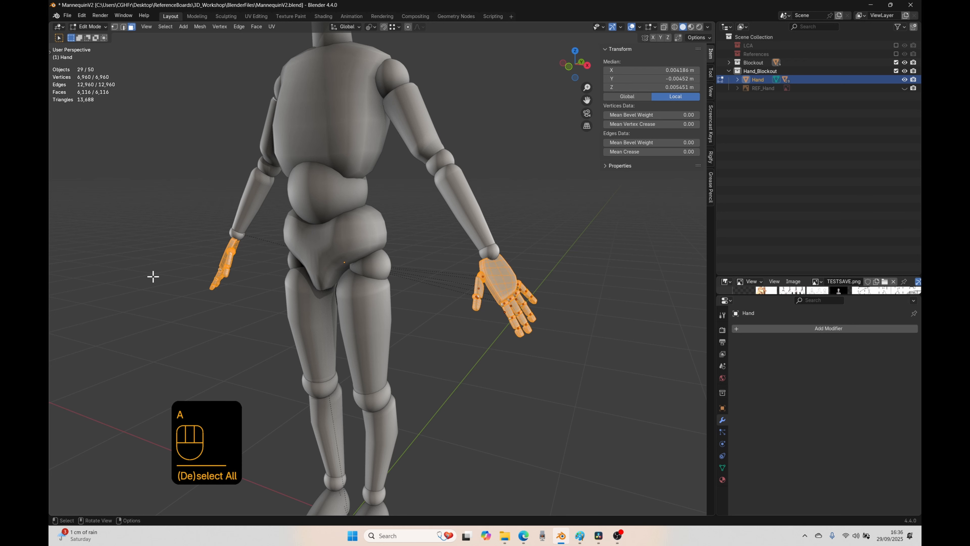
key(p)
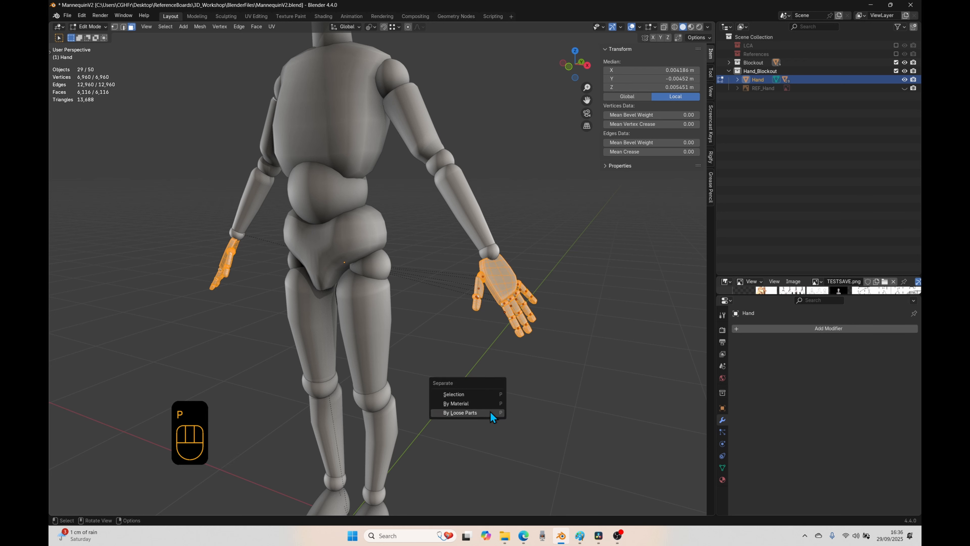
click(455, 413)
key(Tab)
click(462, 378)
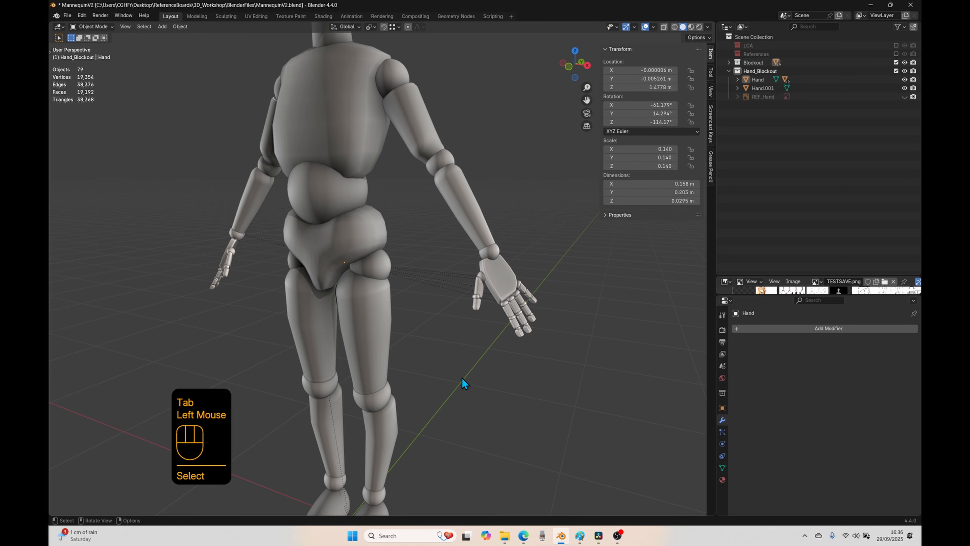
Step: Set the origins of all the mirrored hand's parts to their Center of Mass (Volume)
drag(540, 279, 458, 357)
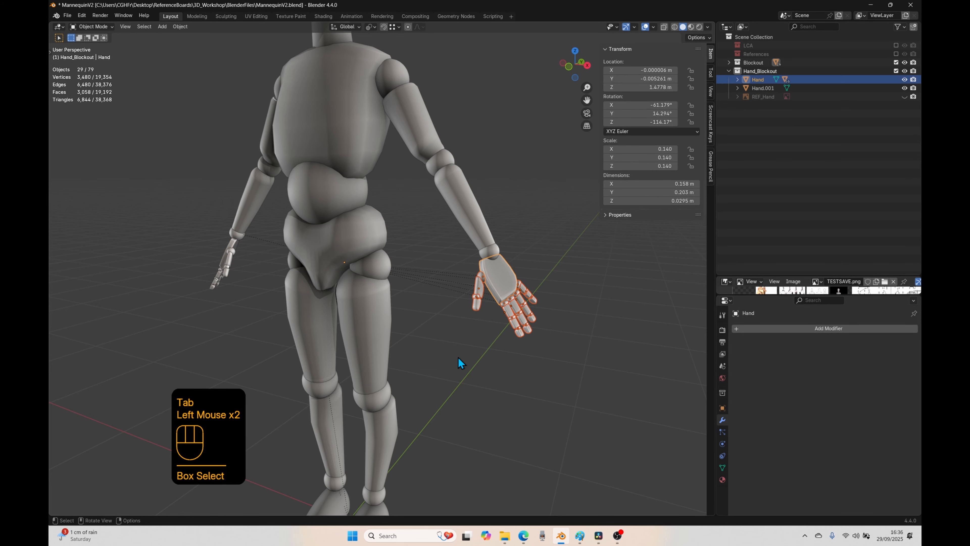
middle_drag(293, 414, 255, 404)
drag(328, 217, 244, 297)
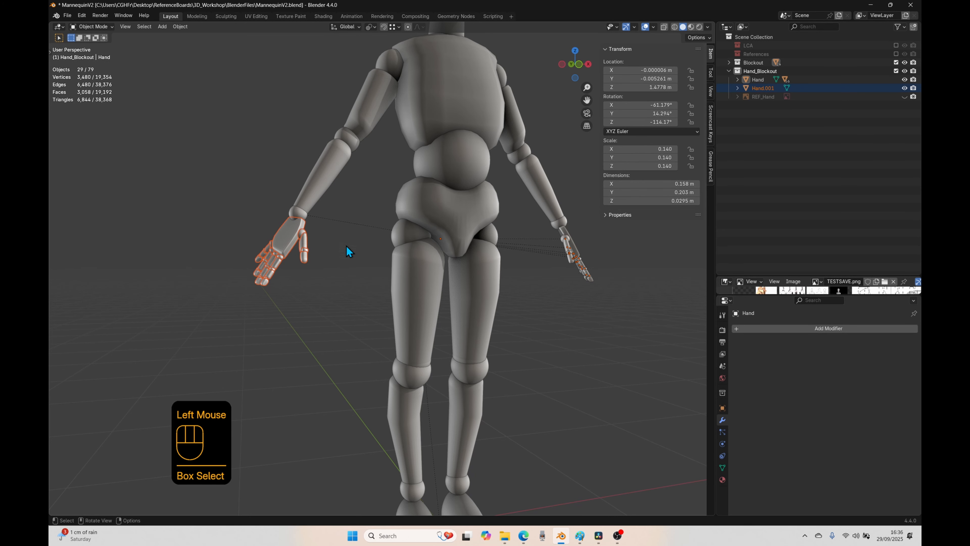
right_click(287, 248)
mouse_move(287, 246)
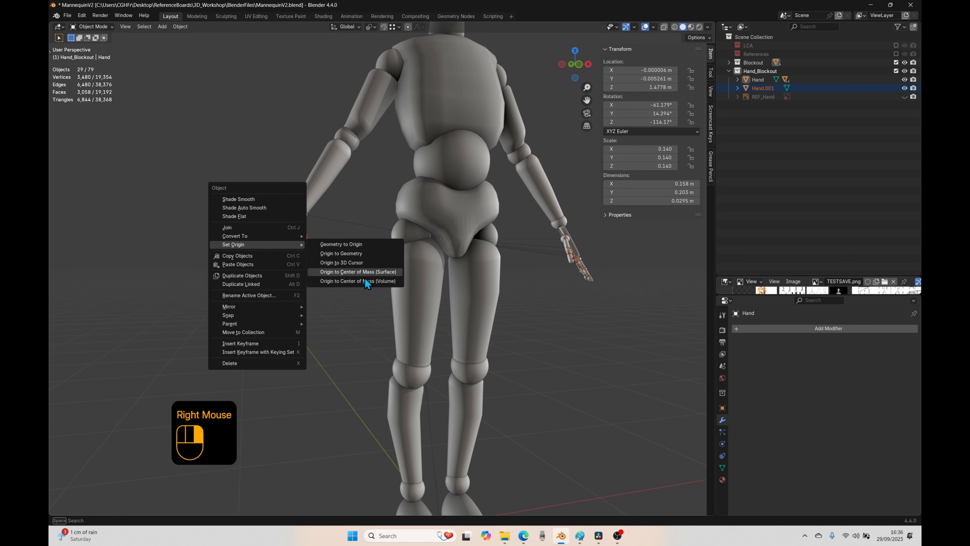
click(383, 281)
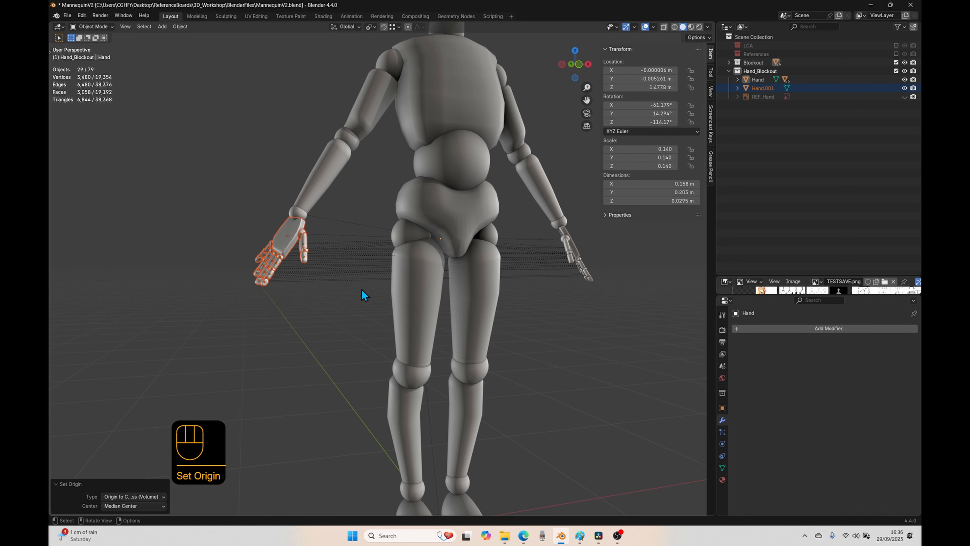
middle_drag(315, 305, 286, 308)
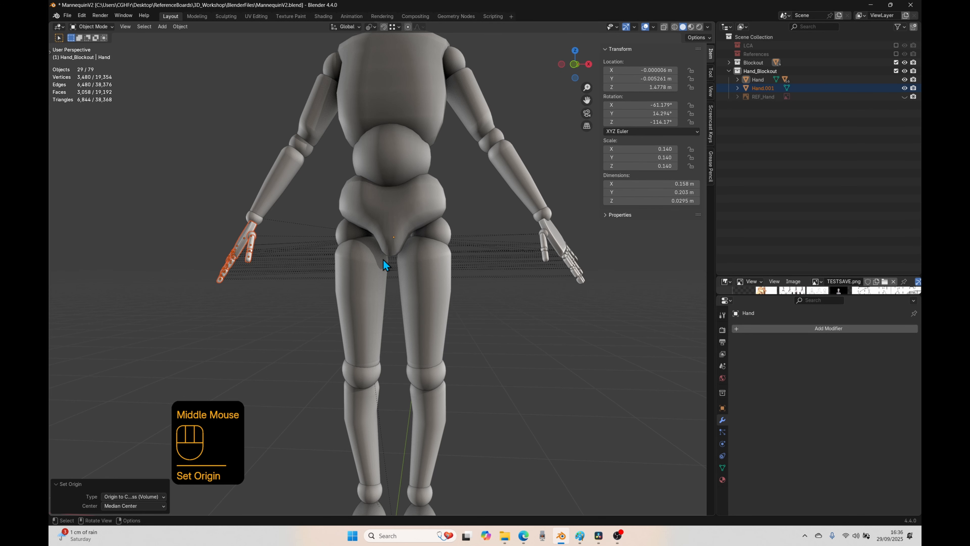
Step: Clear the parents of all the mirrored hand's parts while keeping their transformations
middle_drag(559, 266, 537, 296)
shift+drag(560, 233, 465, 315)
middle_drag(465, 316, 380, 288)
drag(320, 240, 223, 329)
key(alt)
key(alt+p)
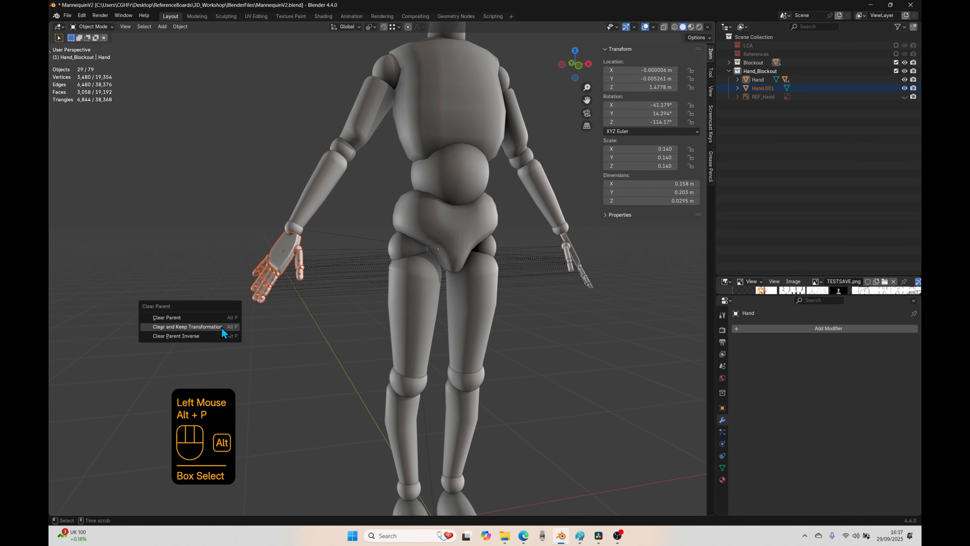
click(221, 327)
Step: Clear the parents of all the original hand's parts while keeping their transformations, and deselect everything
middle_drag(229, 344, 496, 290)
drag(559, 277, 463, 360)
key(alt+p)
click(463, 366)
click(463, 369)
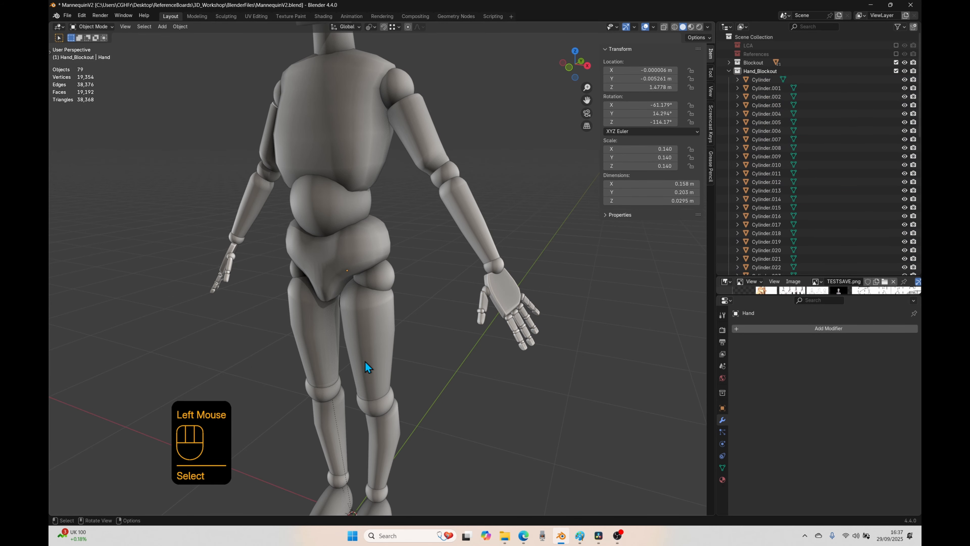
Step: Try moving the wrist joint on the mirrored side to check whether the hand follows, and cancel the move
middle_drag(368, 364, 262, 355)
click(313, 286)
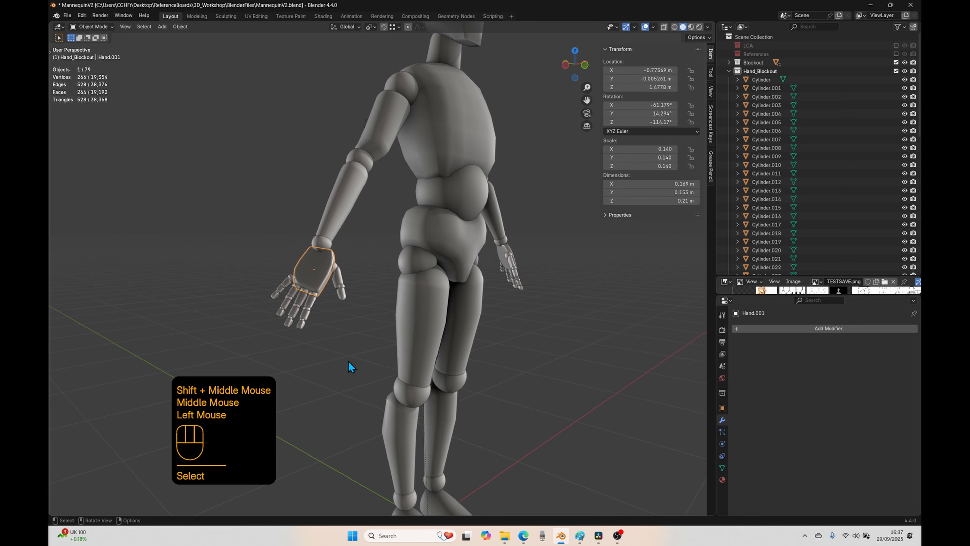
click(320, 245)
key(g)
right_click(373, 362)
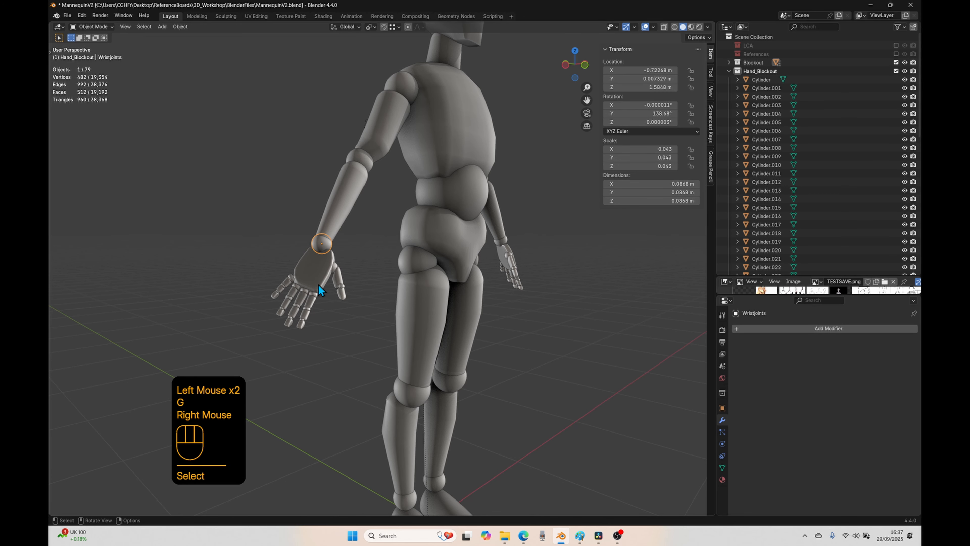
Step: Parent the mirrored index fingertip to its adjacent joint cylinder using Object (Keep Transform)
click(317, 285)
scroll(323, 361, up, 1)
shift+scroll(322, 361, up, 1)
shift+middle_drag(323, 361, 366, 320)
scroll(347, 275, up, 1)
click(360, 248)
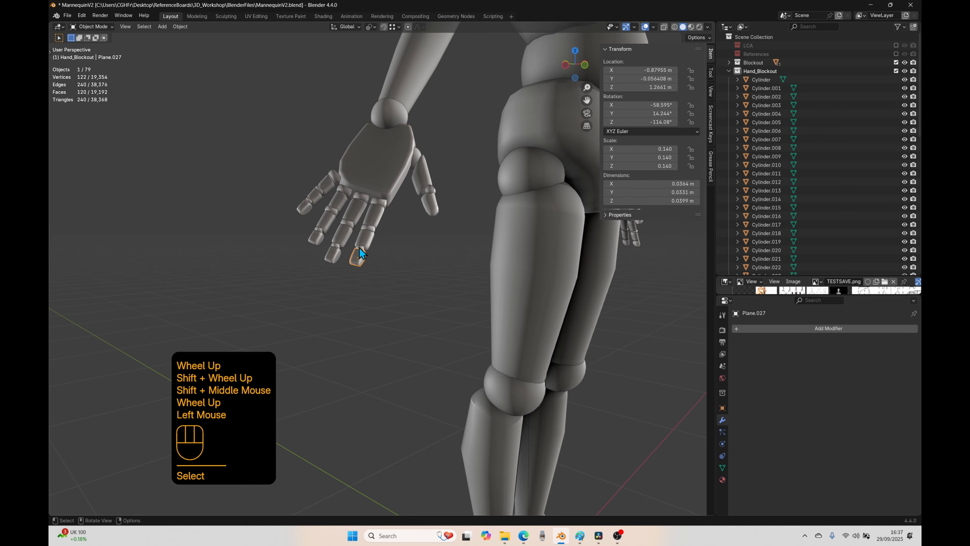
shift+click(362, 247)
key(ctrl+p)
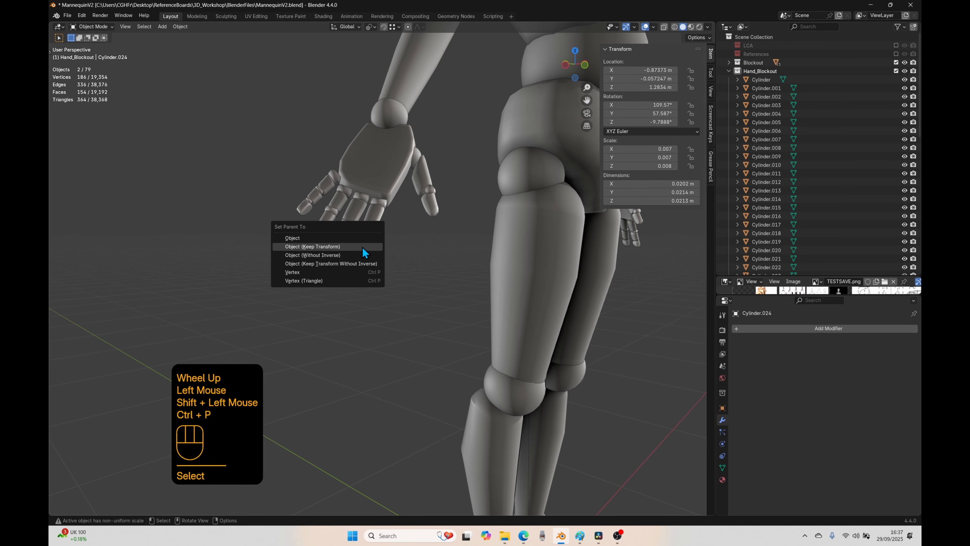
click(362, 247)
Step: Parent the mirrored index finger's end joint to the middle segment, and that segment to the middle joint, keeping transforms
shift+click(364, 245)
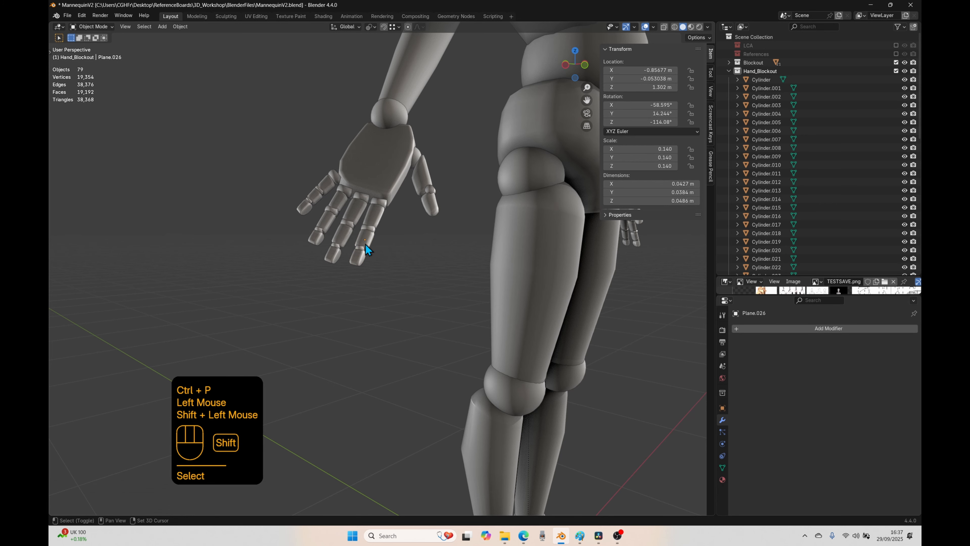
click(363, 246)
shift+click(364, 242)
scroll(363, 241, up, 2)
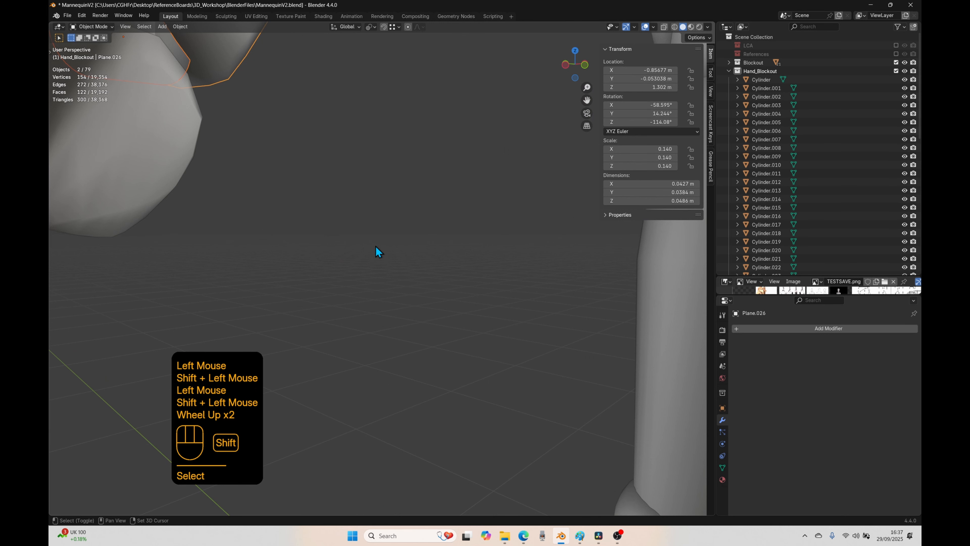
shift+middle_drag(376, 253, 408, 266)
scroll(450, 305, down, 1)
shift+middle_drag(451, 305, 441, 291)
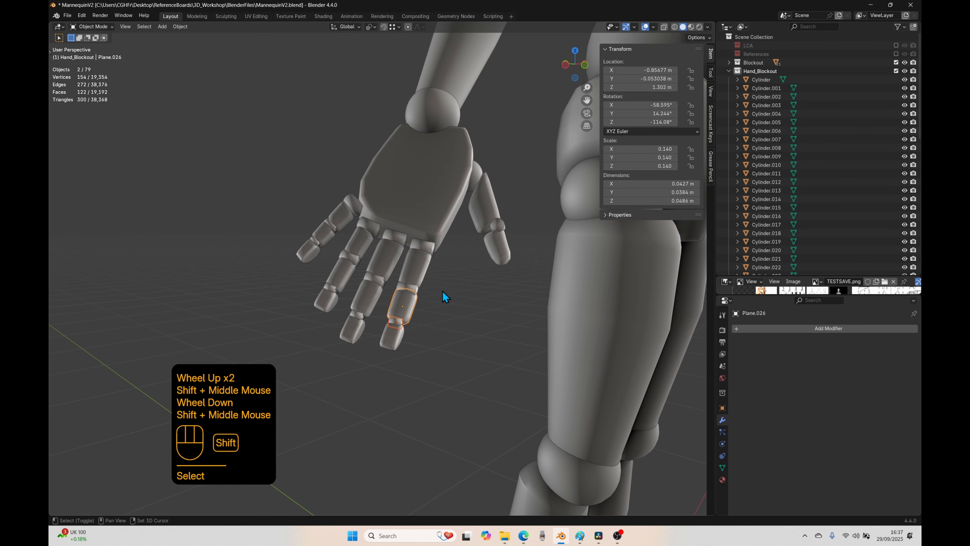
key(shift+r)
click(407, 306)
shift+click(407, 289)
key(shift+r)
Step: Parent the mirrored index finger's middle joint to the base segment, and the base segment to the knuckle cylinder
click(408, 289)
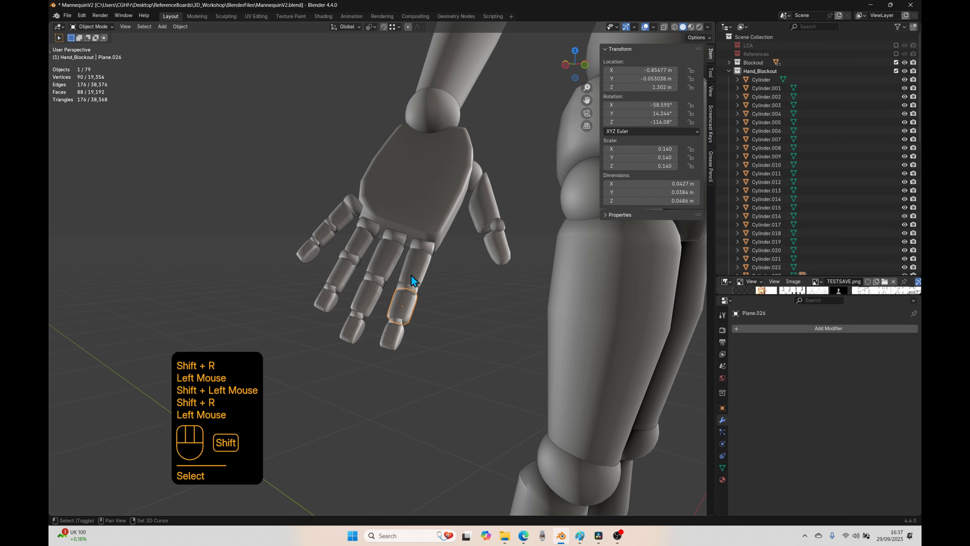
click(412, 286)
shift+click(413, 273)
key(shift+r)
click(435, 285)
click(425, 258)
shift+click(426, 249)
key(shift+r)
click(460, 296)
Step: Parent the mirrored index knuckle cylinder to the palm, and the palm to the wrist joint
click(429, 252)
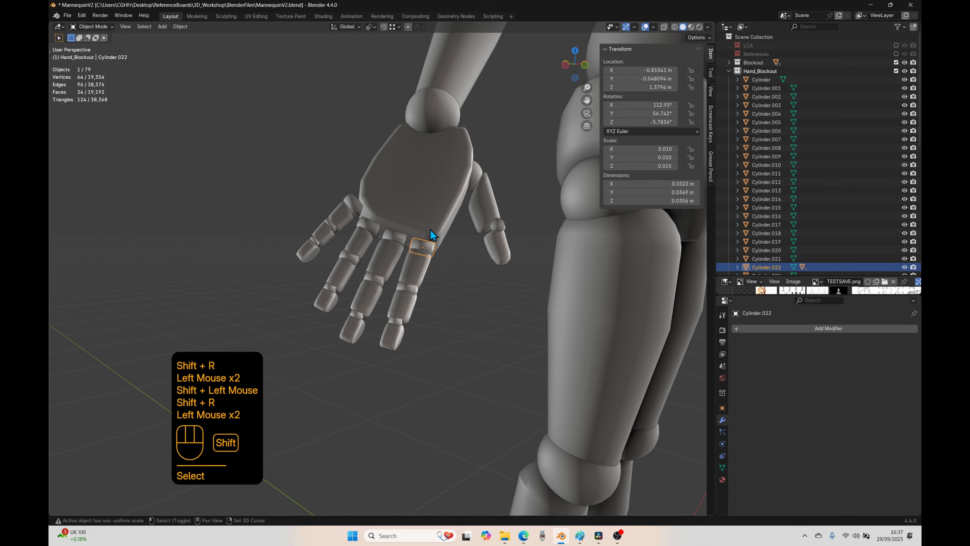
shift+click(430, 229)
click(428, 172)
shift+click(430, 134)
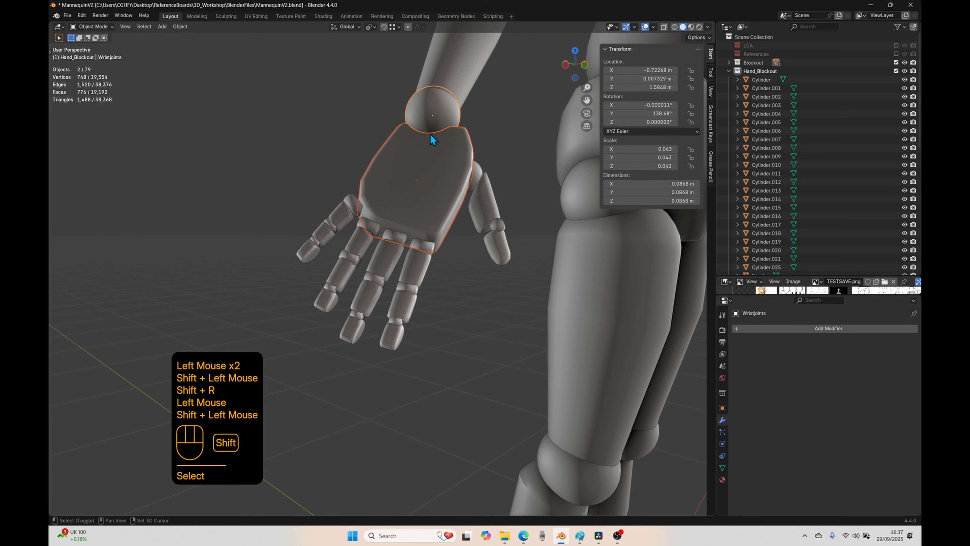
key(shift+r)
click(433, 191)
click(435, 123)
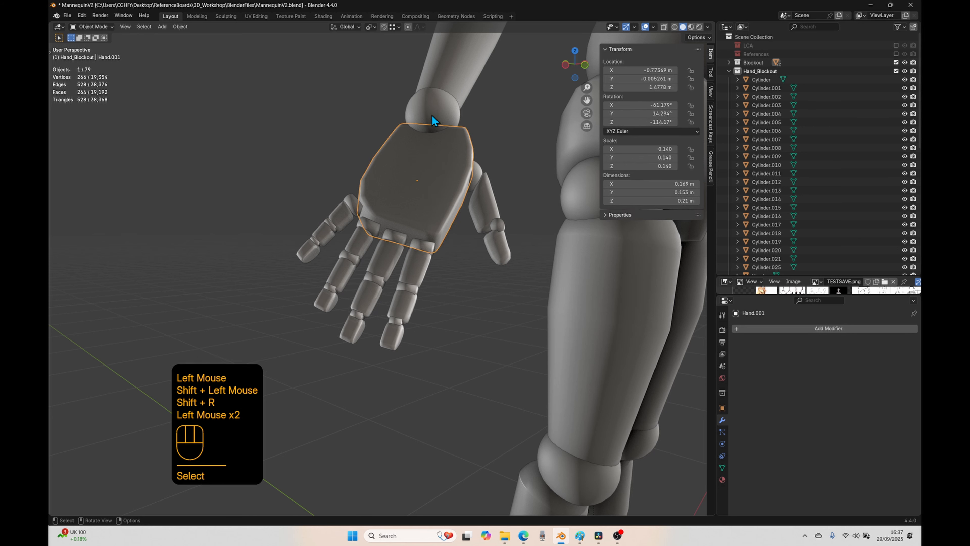
Step: Try rotating the mirrored wrist joint to test whether the hand and fingers follow it, and cancel the rotation
click(435, 124)
key(r)
right_click(393, 363)
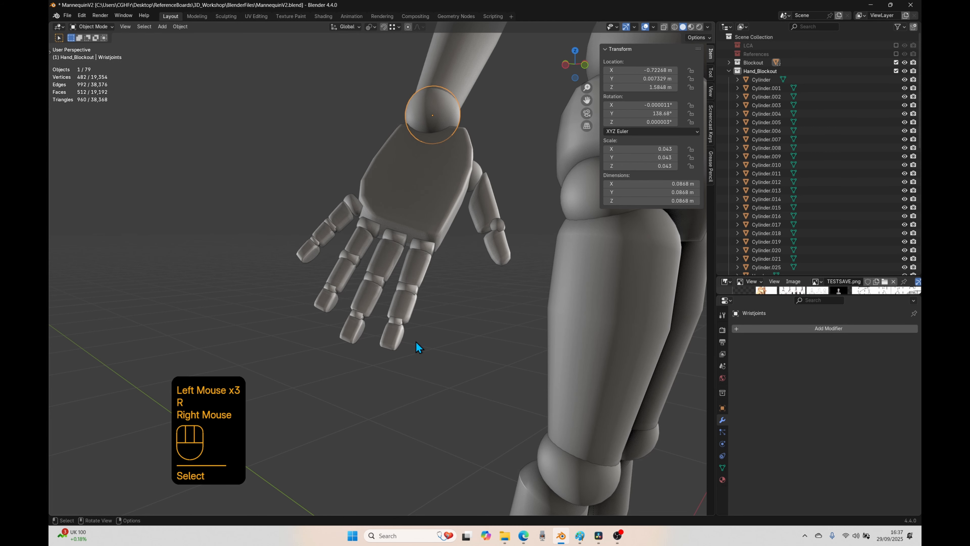
Step: Examine the whole mannequin from several angles, selecting the opposite arm's palm and wrist joint to check them
scroll(479, 264, down, 6)
middle_drag(480, 263, 374, 183)
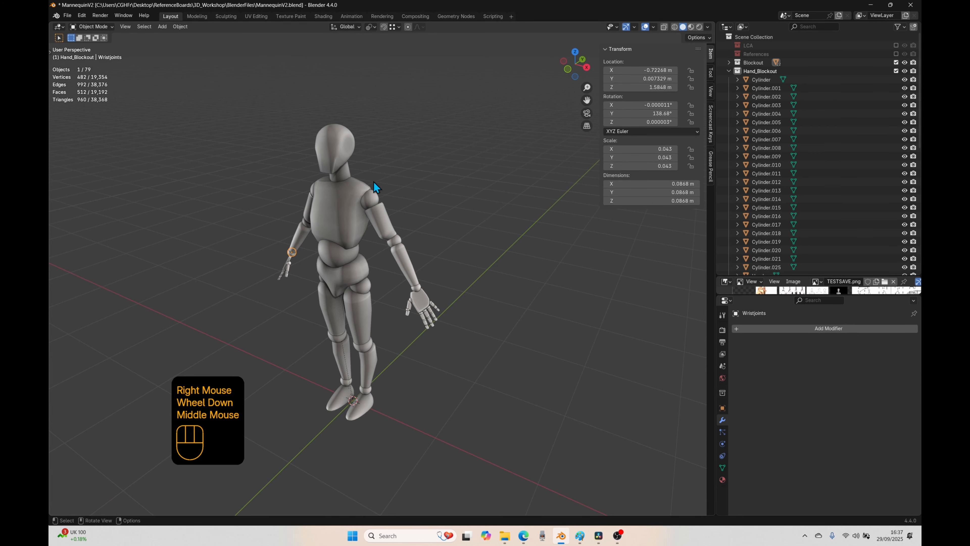
shift+middle_drag(429, 320, 472, 407)
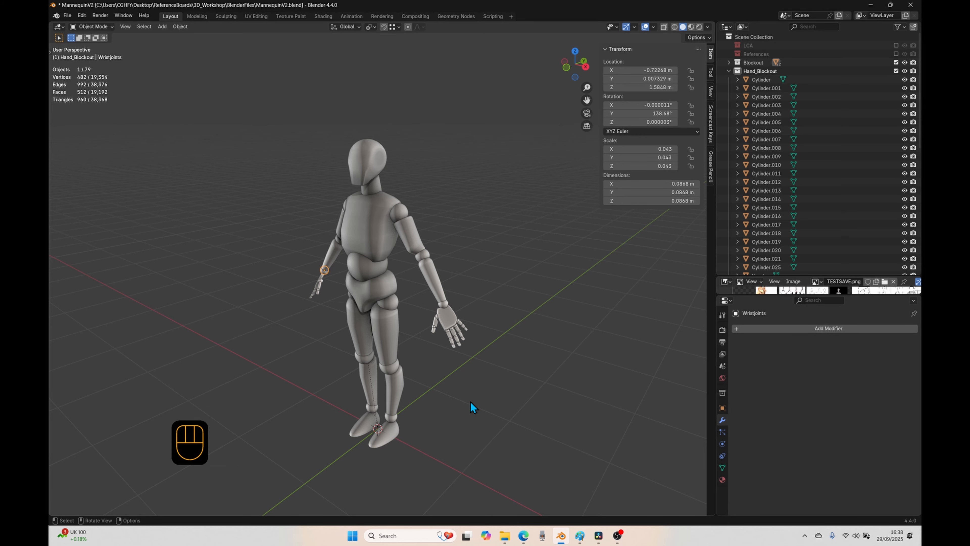
middle_drag(335, 359, 474, 357)
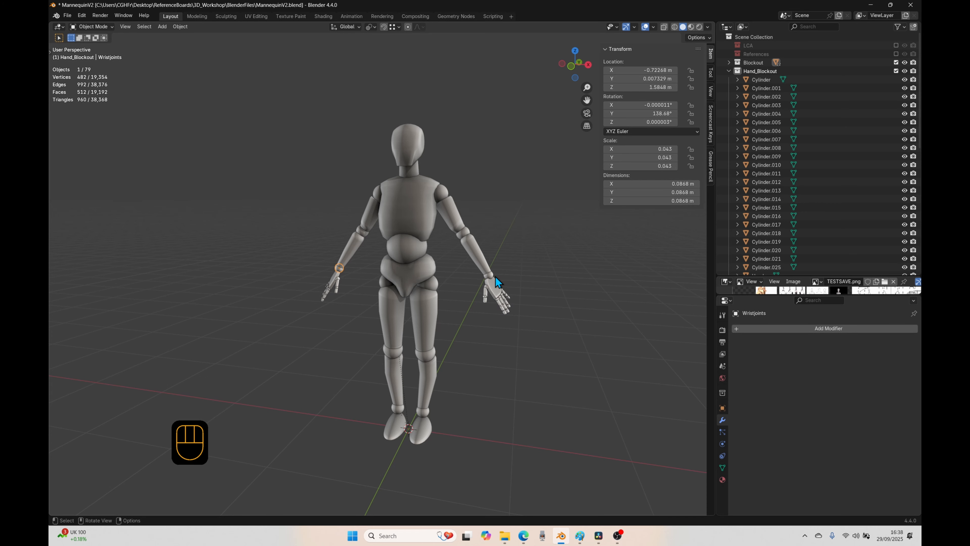
click(496, 289)
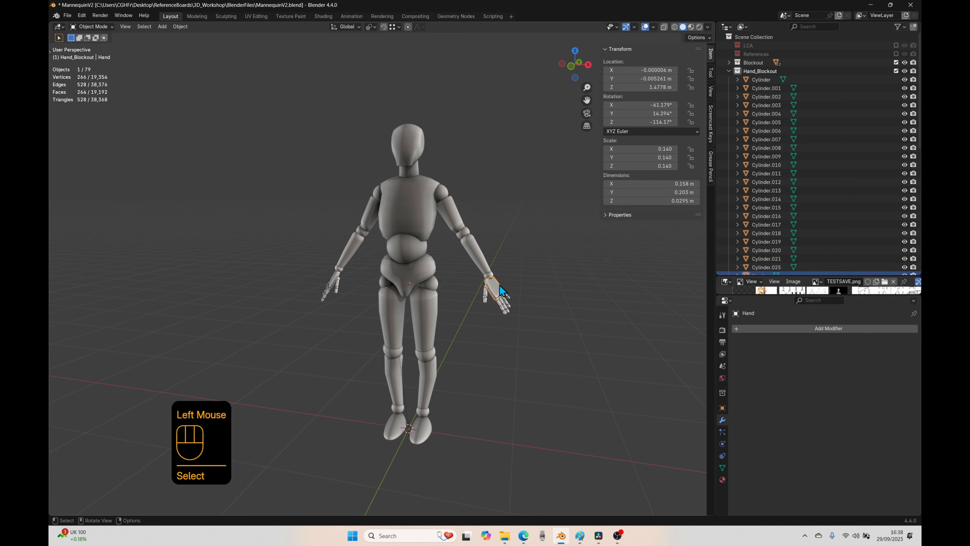
click(491, 275)
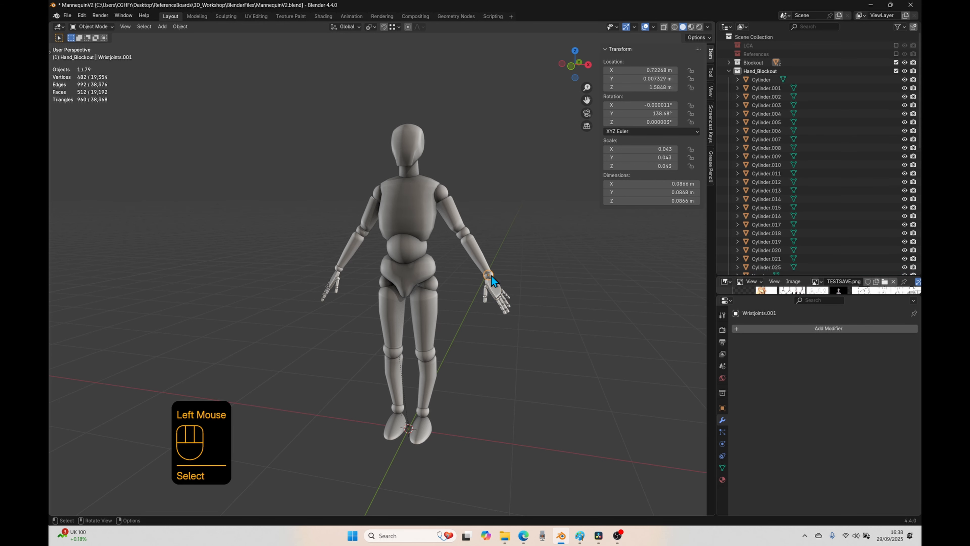
middle_drag(314, 243, 331, 248)
Step: Rotate the mirrored arm's shoulder joint about 95° in the view plane to raise the arm
click(387, 190)
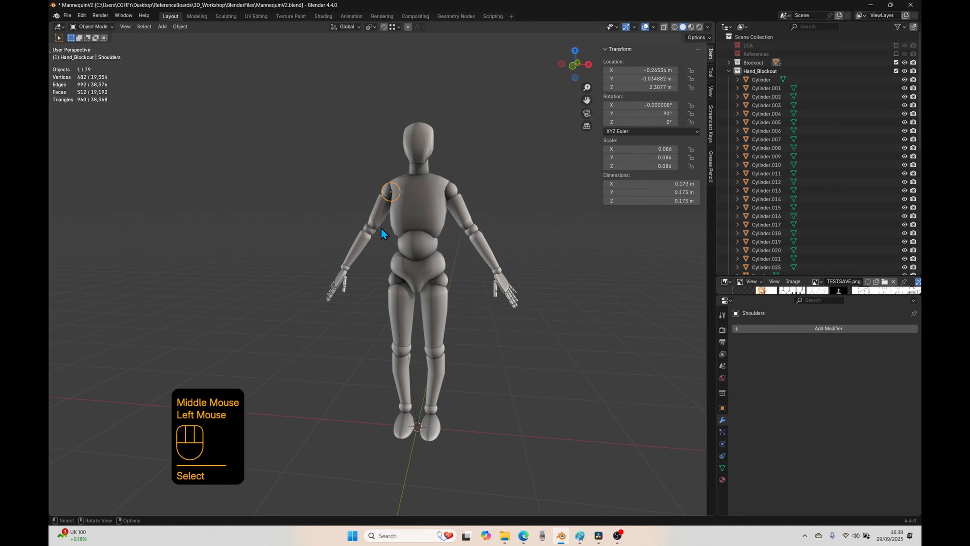
middle_drag(380, 227, 412, 266)
key(r)
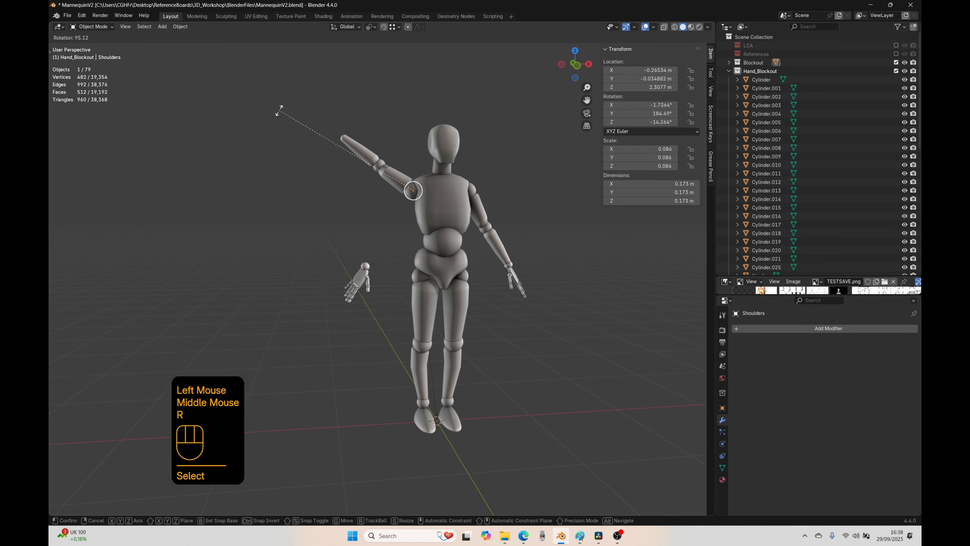
click(280, 113)
scroll(476, 345, up, 3)
scroll(479, 334, down, 3)
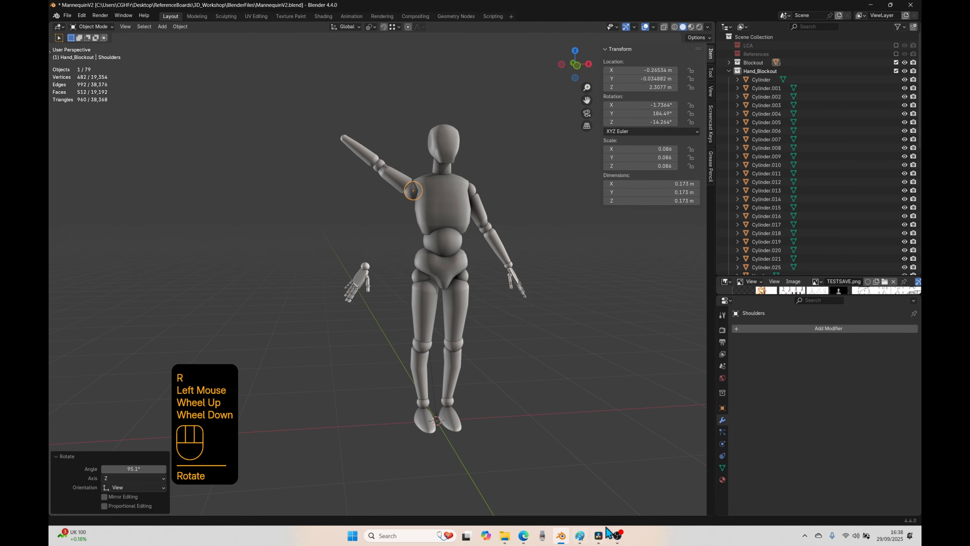
Step: Switch to the reference board, examine the torso images in the Statues group, and return to Blender
click(352, 536)
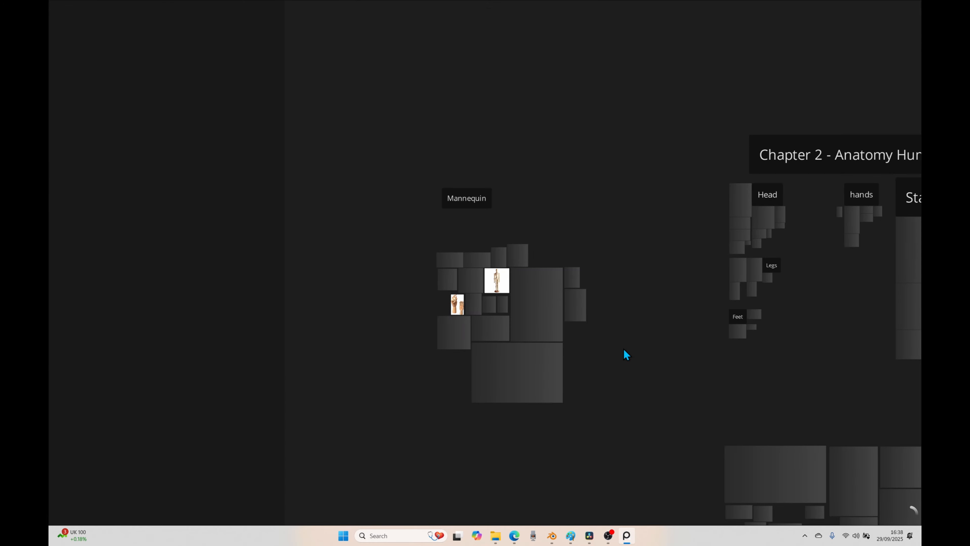
middle_drag(738, 382, 350, 361)
middle_drag(663, 308, 531, 333)
scroll(458, 359, up, 5)
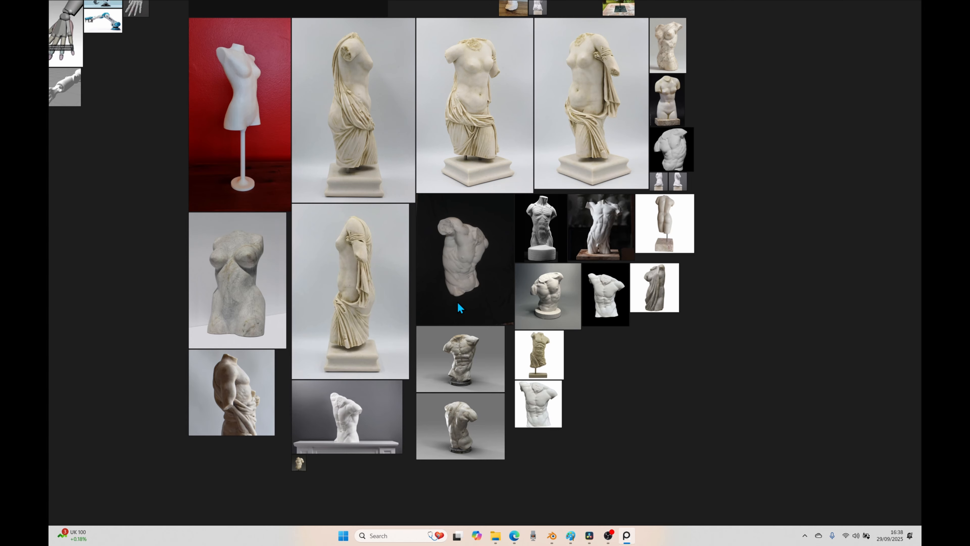
click(555, 536)
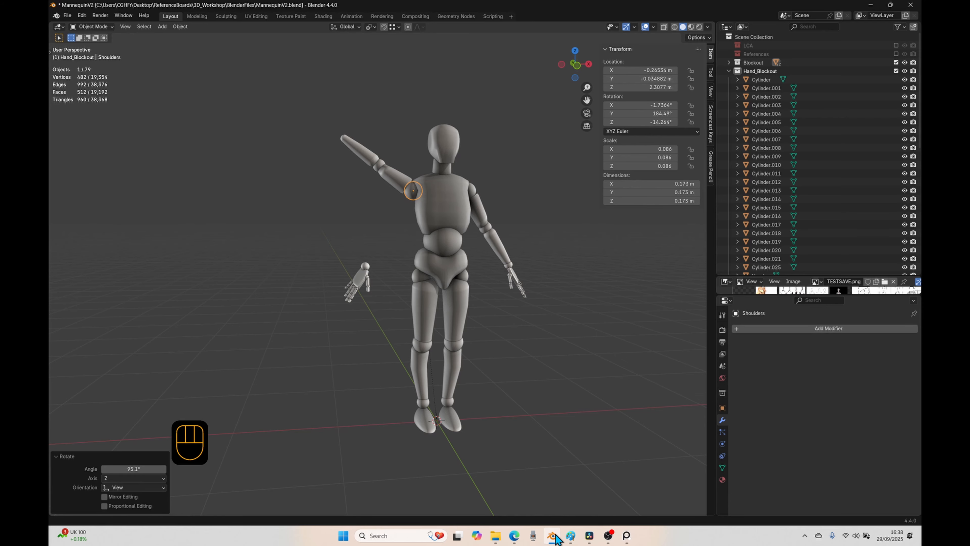
click(555, 536)
scroll(548, 248, up, 4)
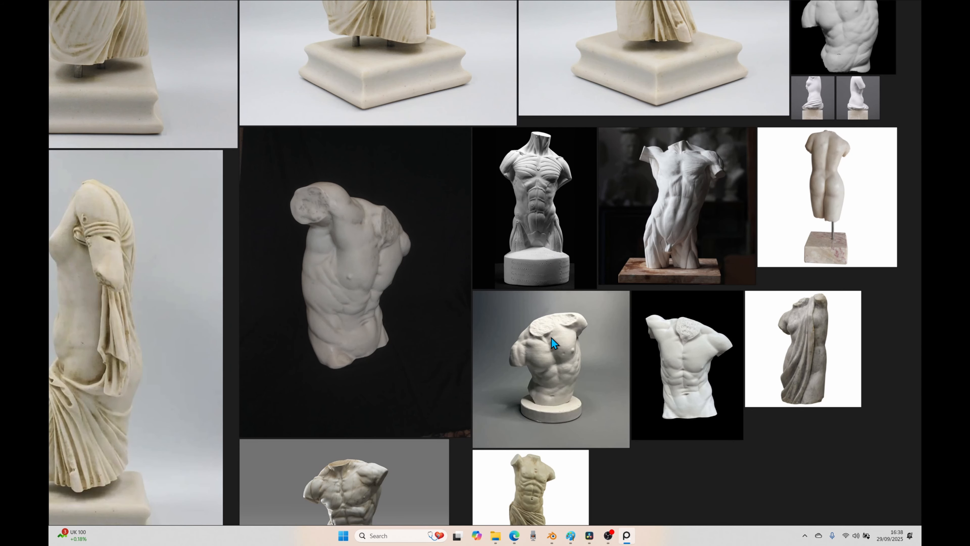
middle_drag(688, 367, 679, 249)
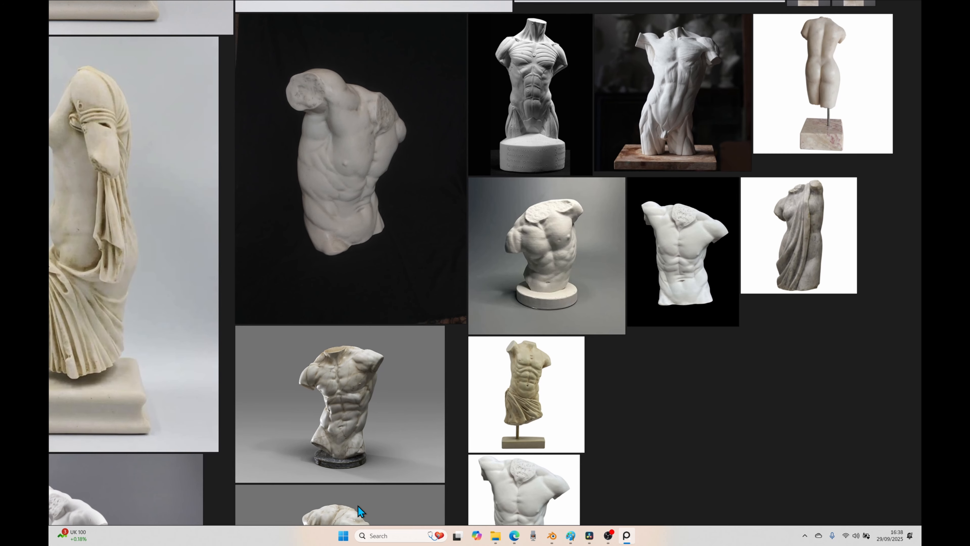
middle_drag(368, 411, 433, 320)
middle_drag(457, 431, 483, 371)
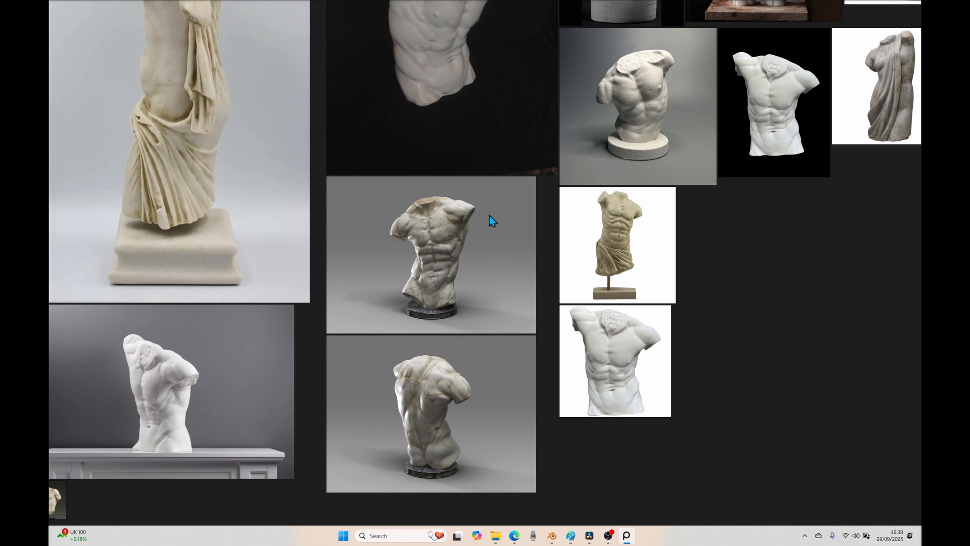
scroll(489, 215, down, 4)
middle_drag(502, 191, 491, 355)
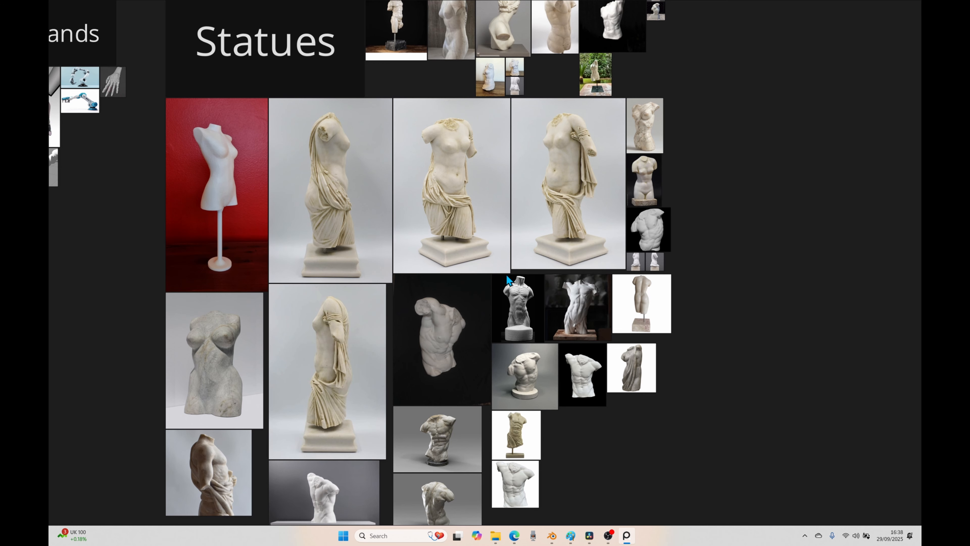
middle_drag(580, 221, 590, 293)
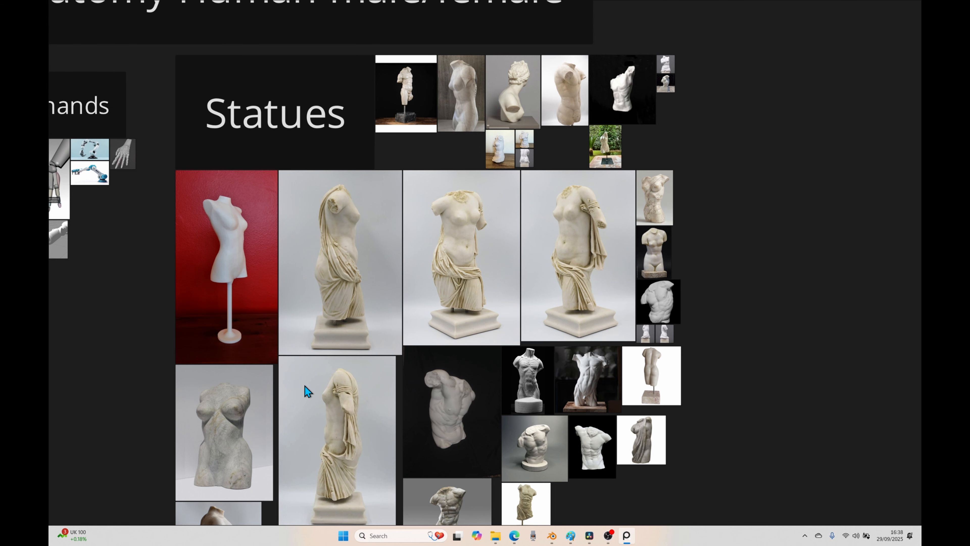
click(552, 535)
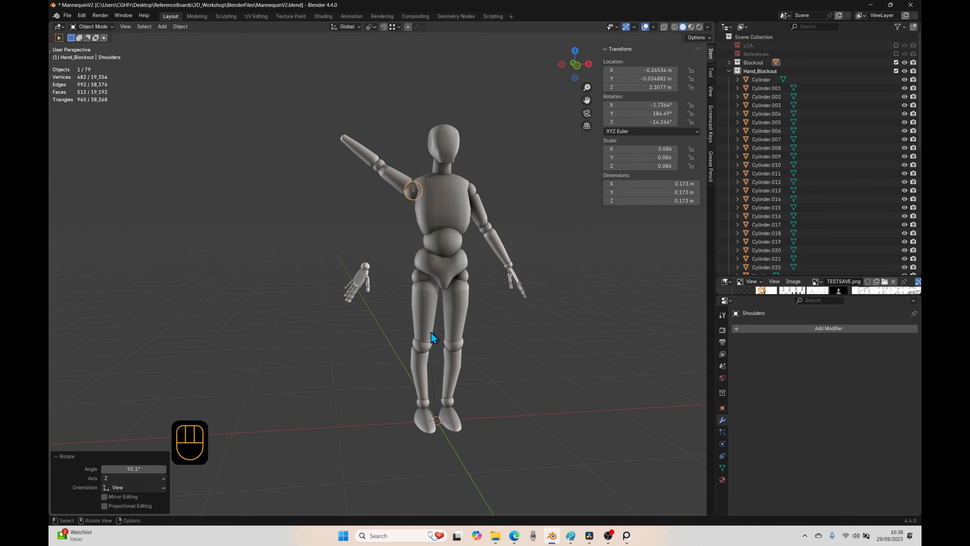
Step: Undo the shoulder rotation and try rotating the same joint about 60° around the global Y axis
key(ctrl+z)
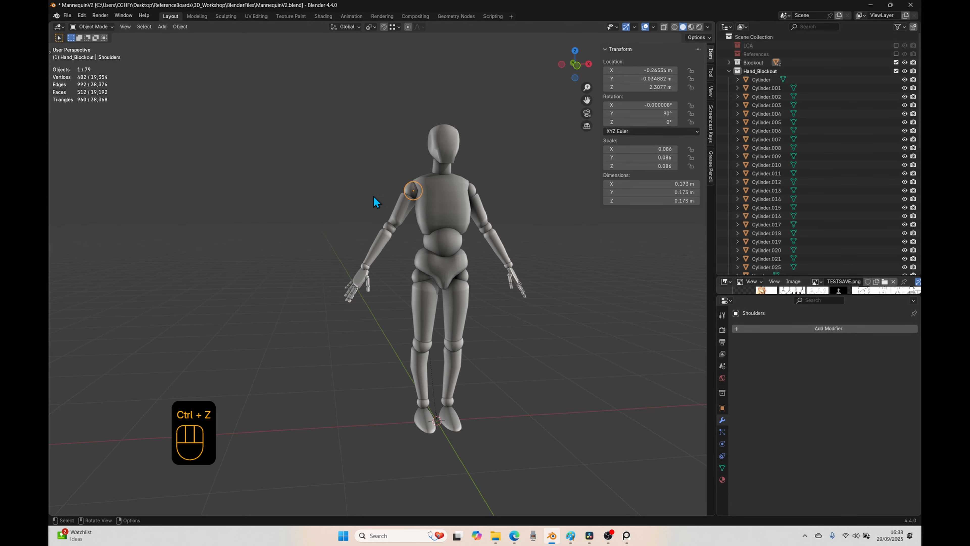
key(r)
key(y)
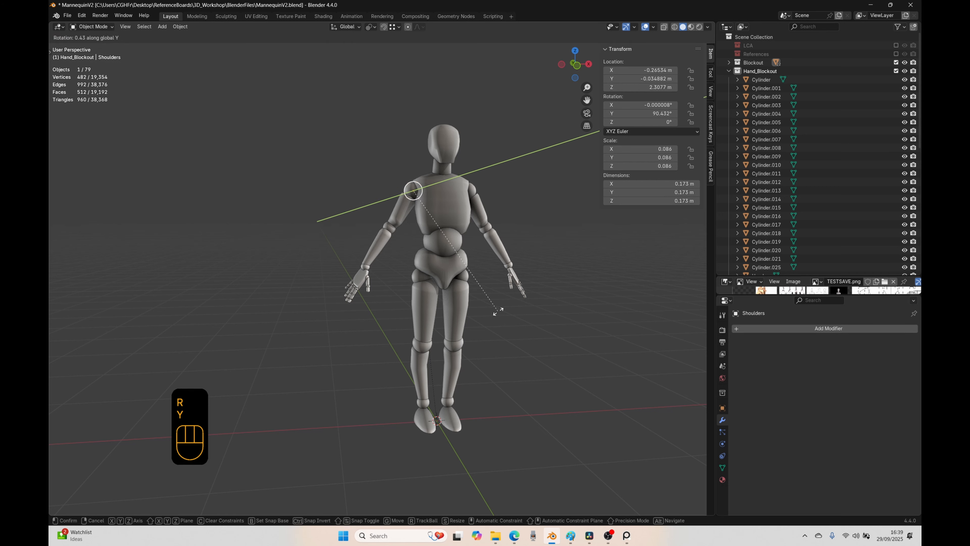
right_click(338, 350)
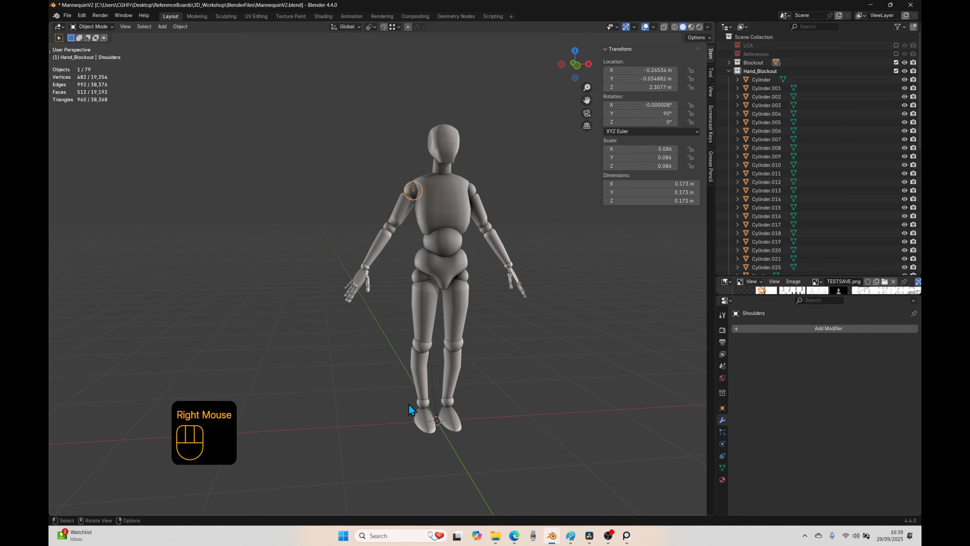
Step: Look at the Statues references on the reference board once more and return to Blender
click(627, 535)
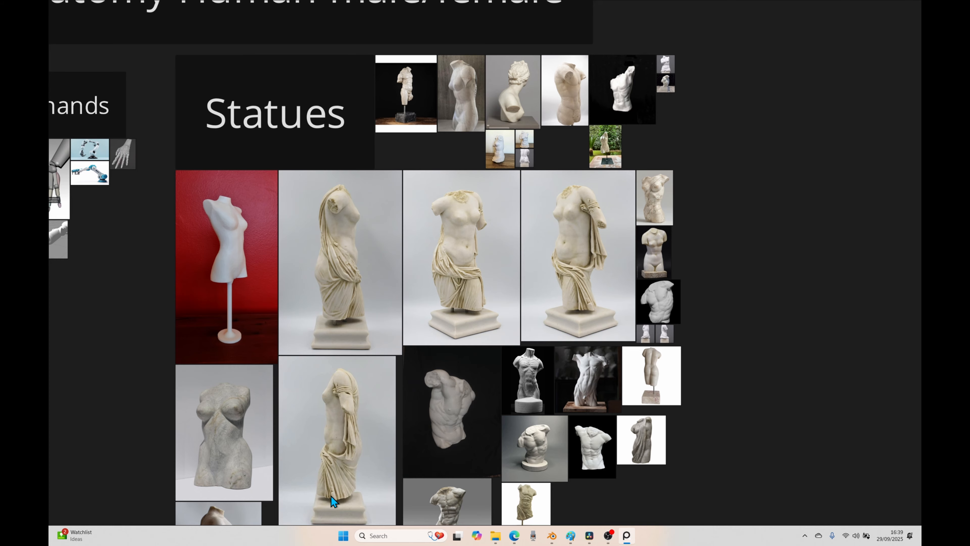
click(551, 535)
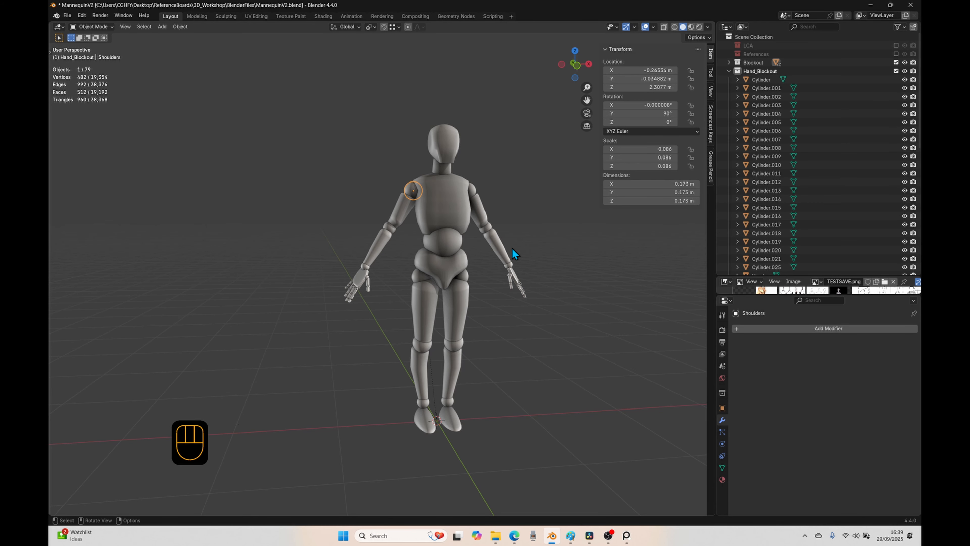
Step: Deselect the shoulder joint and set the mannequin to the front orthographic view
shift+middle_drag(512, 248, 445, 298)
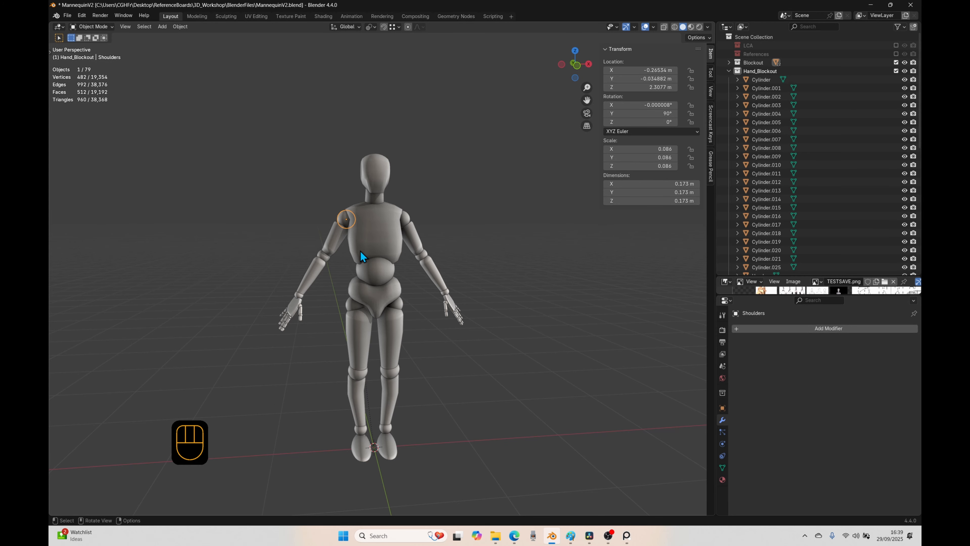
middle_drag(360, 249, 387, 299)
click(461, 346)
shift+middle_drag(434, 376, 384, 383)
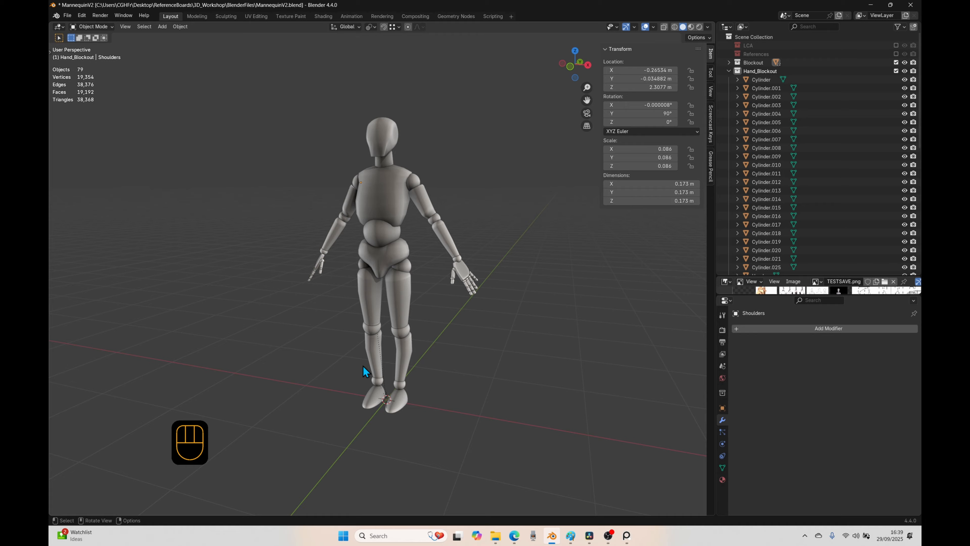
key(KP_1)
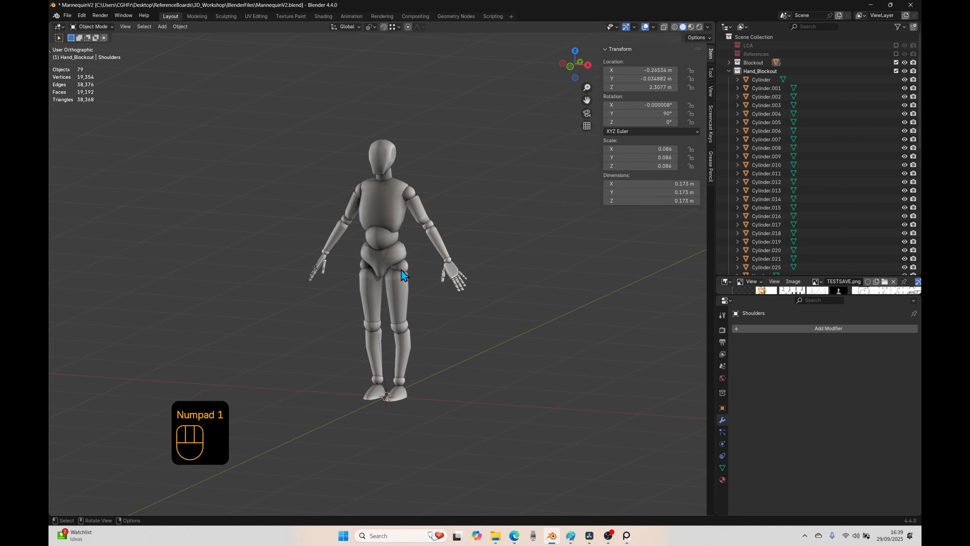